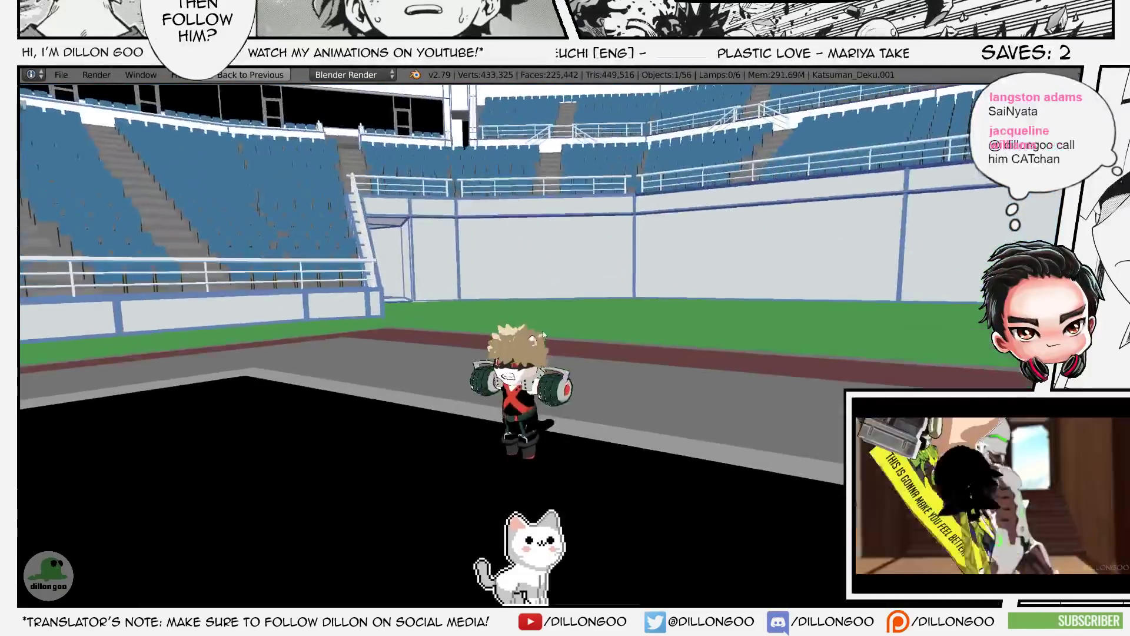
- Select the blond character's hair and examine the character from several angles inside the stadium
scroll(315, 396, up, 6)
scroll(316, 395, down, 3)
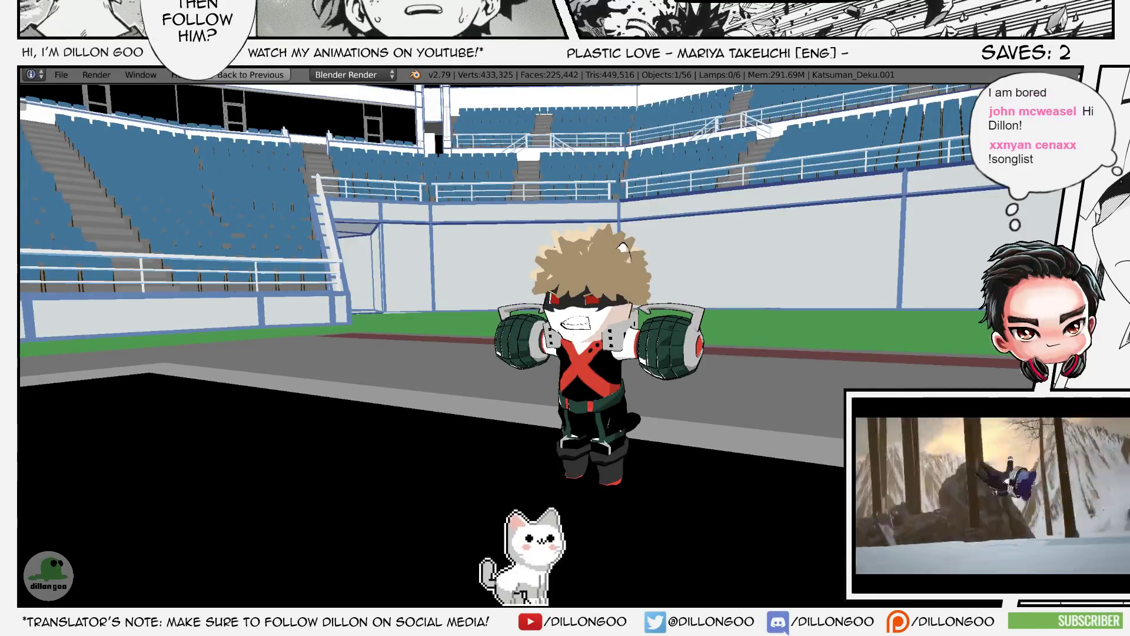
middle_drag(707, 296, 706, 299)
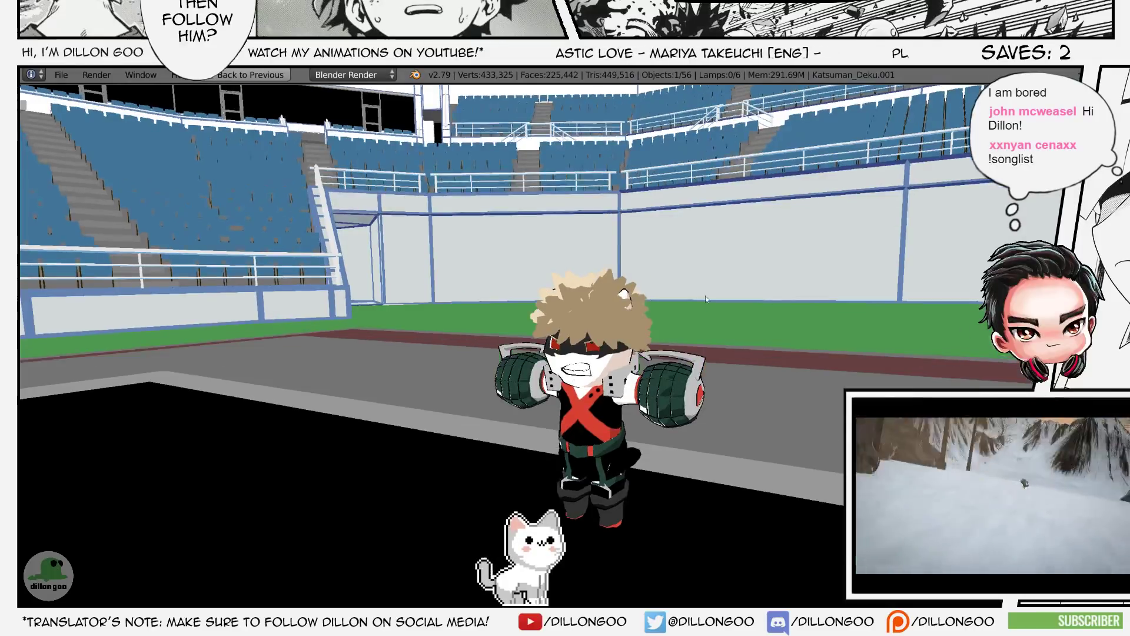
right_click(609, 277)
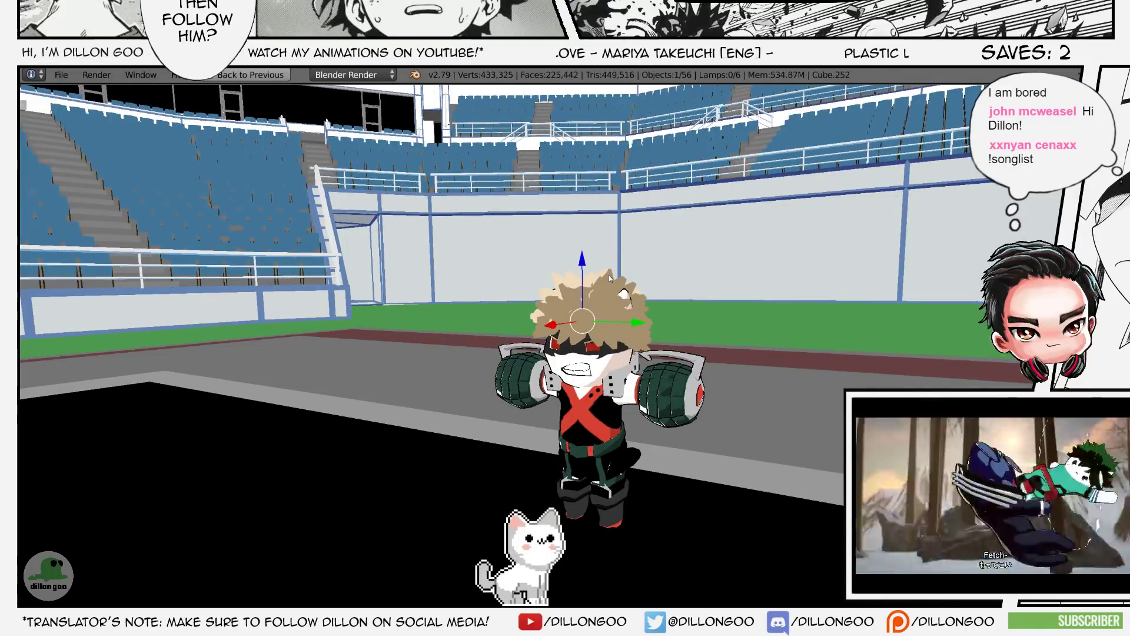
key(KP_Decimal)
scroll(648, 383, up, 1)
scroll(648, 383, down, 4)
middle_drag(648, 383, 681, 372)
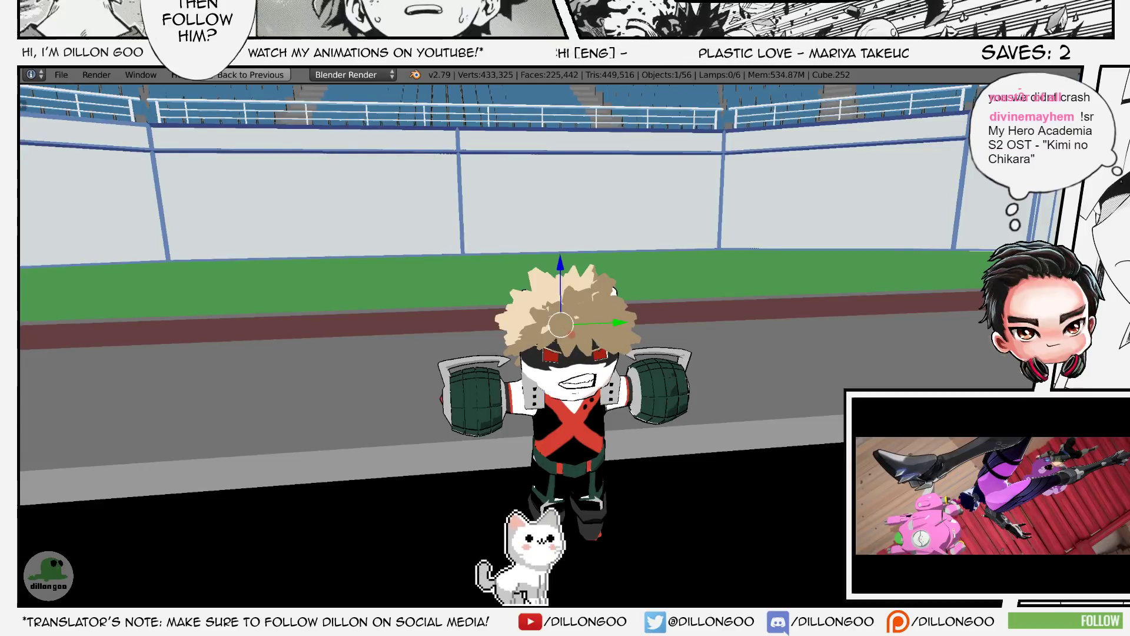
middle_drag(395, 438, 401, 450)
scroll(565, 460, down, 4)
mouse_move(591, 463)
middle_down()
mouse_move(566, 443)
mouse_move(575, 470)
middle_up()
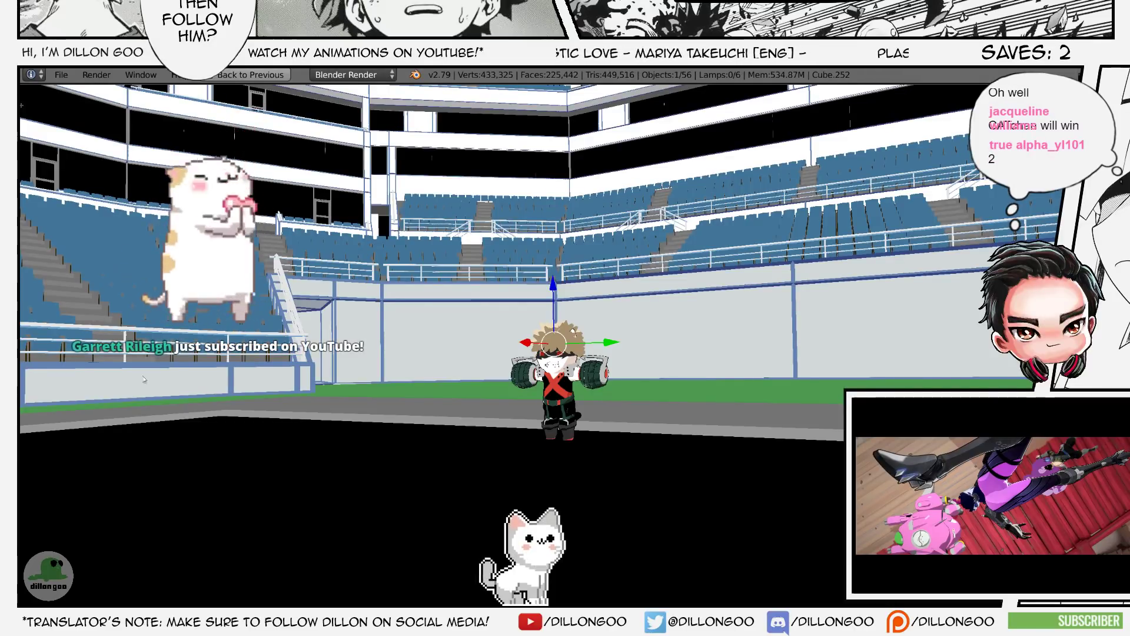
middle_drag(694, 388, 651, 410)
scroll(651, 406, up, 4)
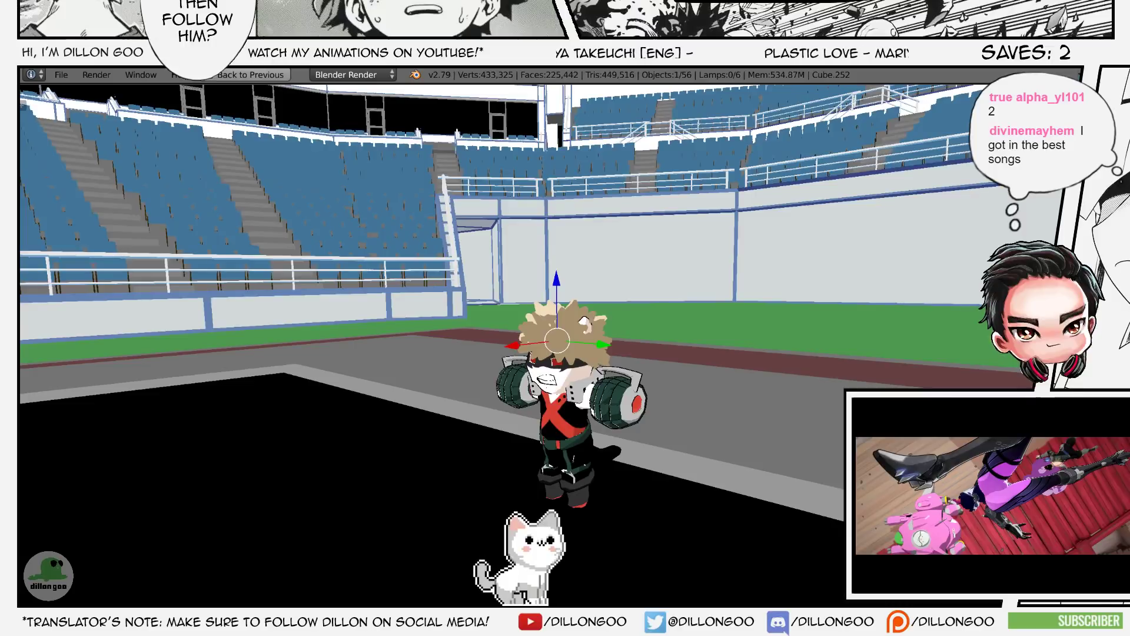
middle_drag(472, 315, 458, 327)
- Turn the display of rigs, lamps and other non-rendered objects back on in the 3D view
key(n)
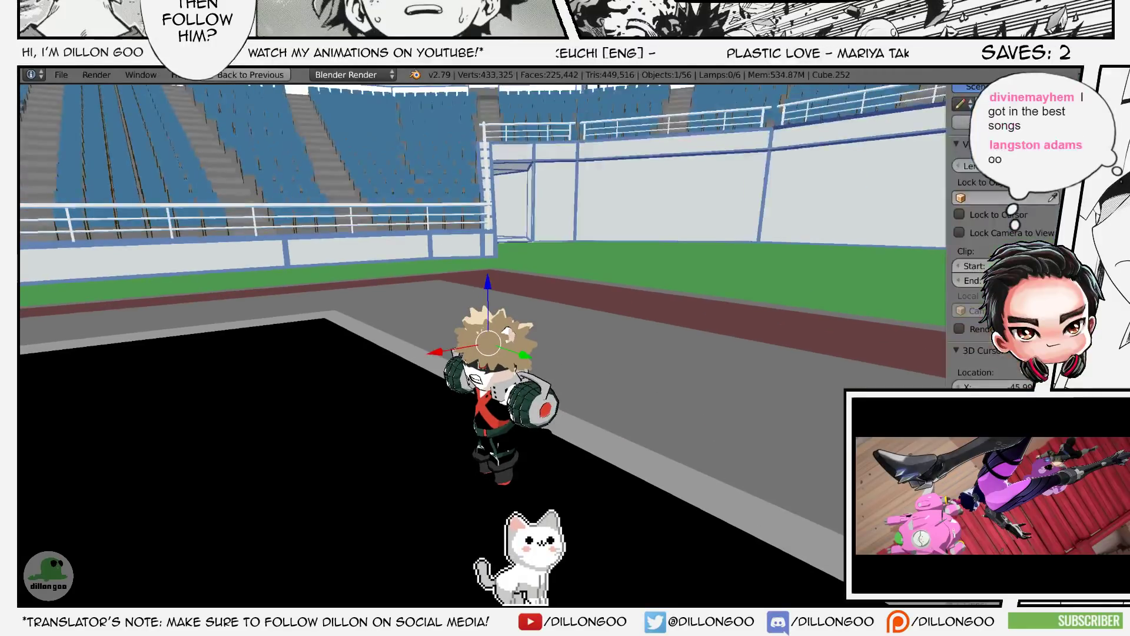
click(971, 471)
key(n)
scroll(651, 449, down, 6)
middle_drag(651, 449, 657, 351)
scroll(714, 402, up, 3)
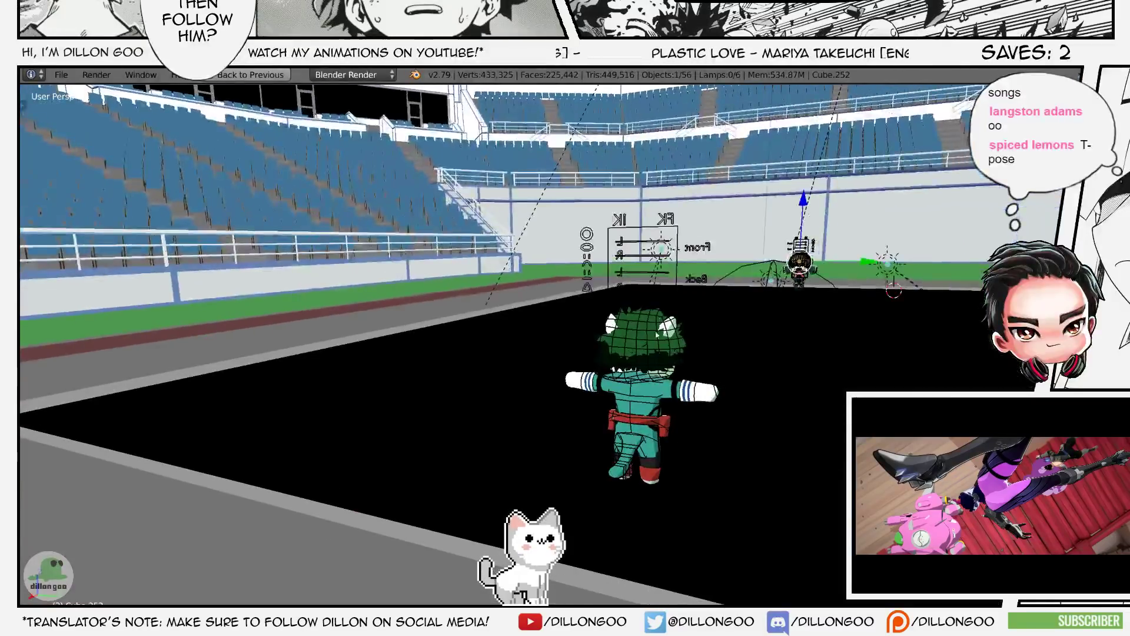
- Select the green-haired character's rig and center the view on it
right_click(670, 224)
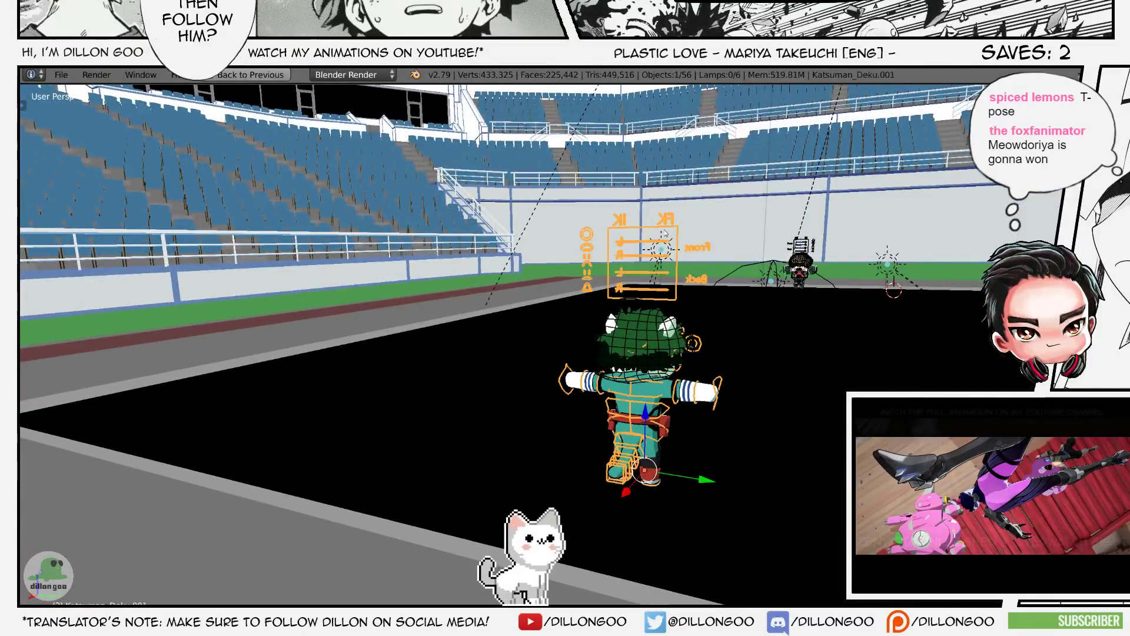
key(KP_Decimal)
scroll(787, 368, up, 1)
middle_drag(787, 369, 791, 359)
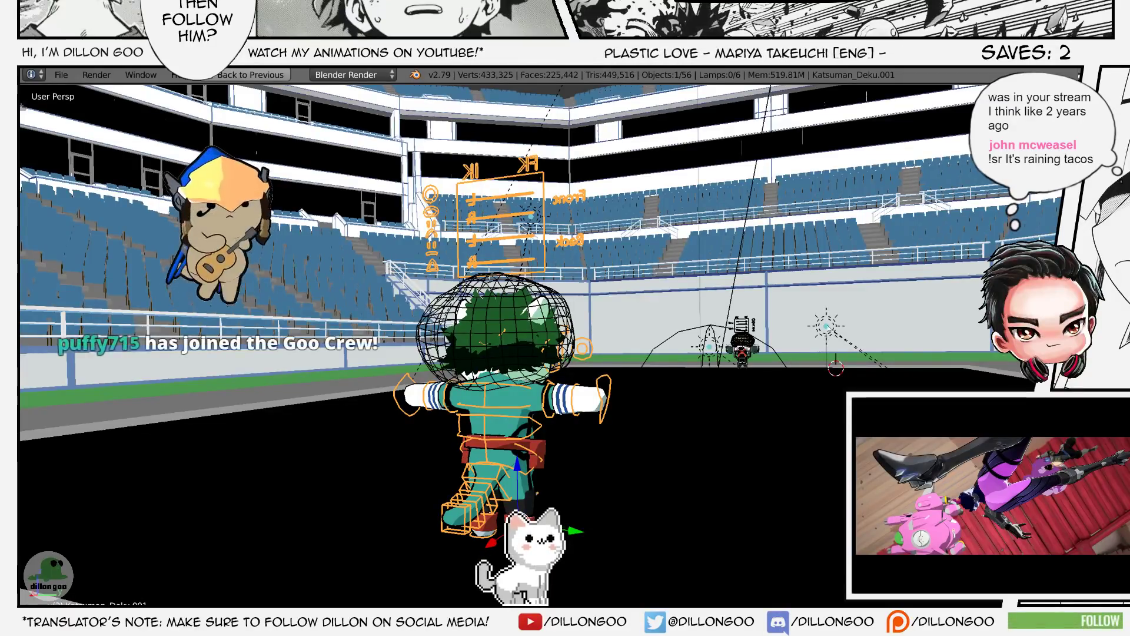
middle_drag(790, 352, 771, 365)
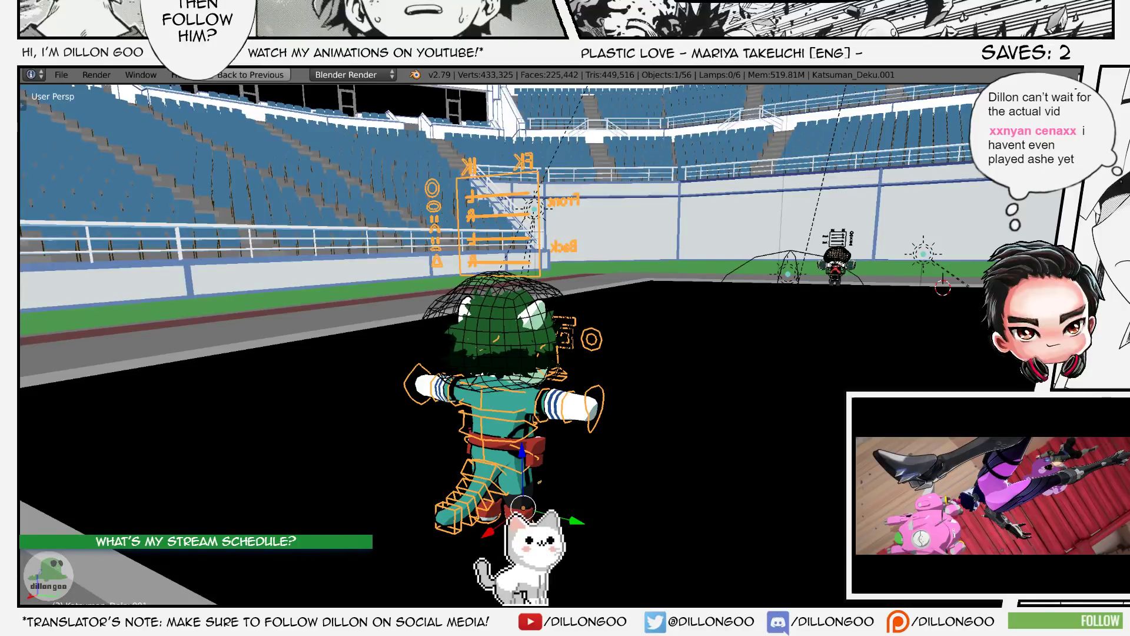
- Examine the whole stadium field with both characters' positions, ending close to the blond character
middle_drag(590, 387, 462, 422)
scroll(485, 439, down, 3)
key(z)
key(z)
scroll(457, 415, down, 3)
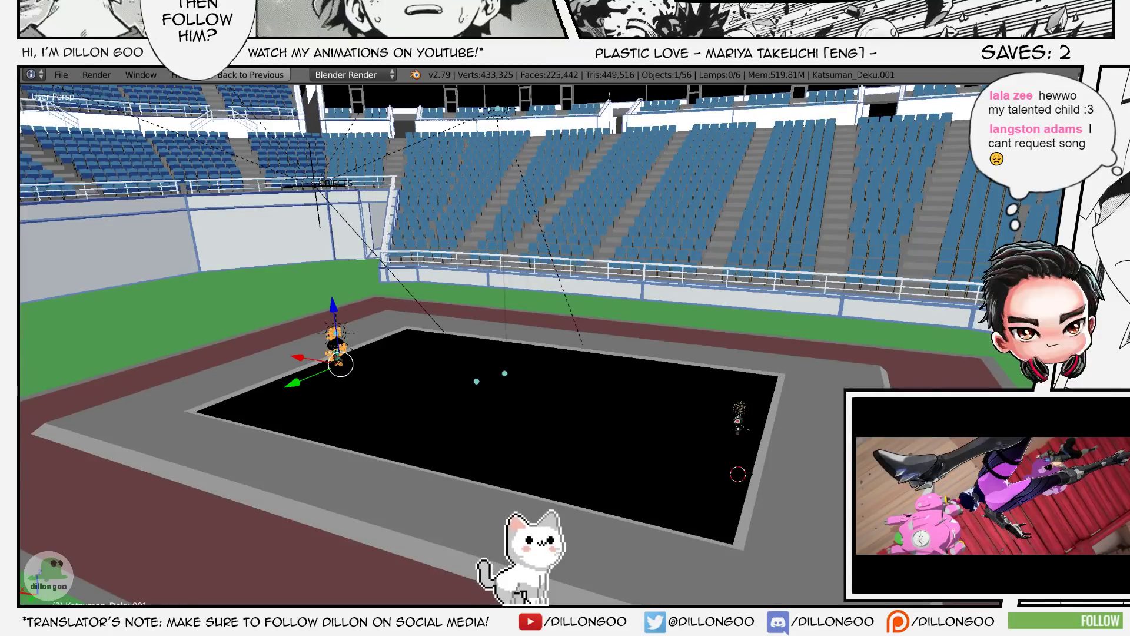
middle_drag(439, 393, 461, 391)
shift+middle_drag(759, 428, 541, 379)
scroll(541, 379, up, 4)
scroll(541, 380, up, 5)
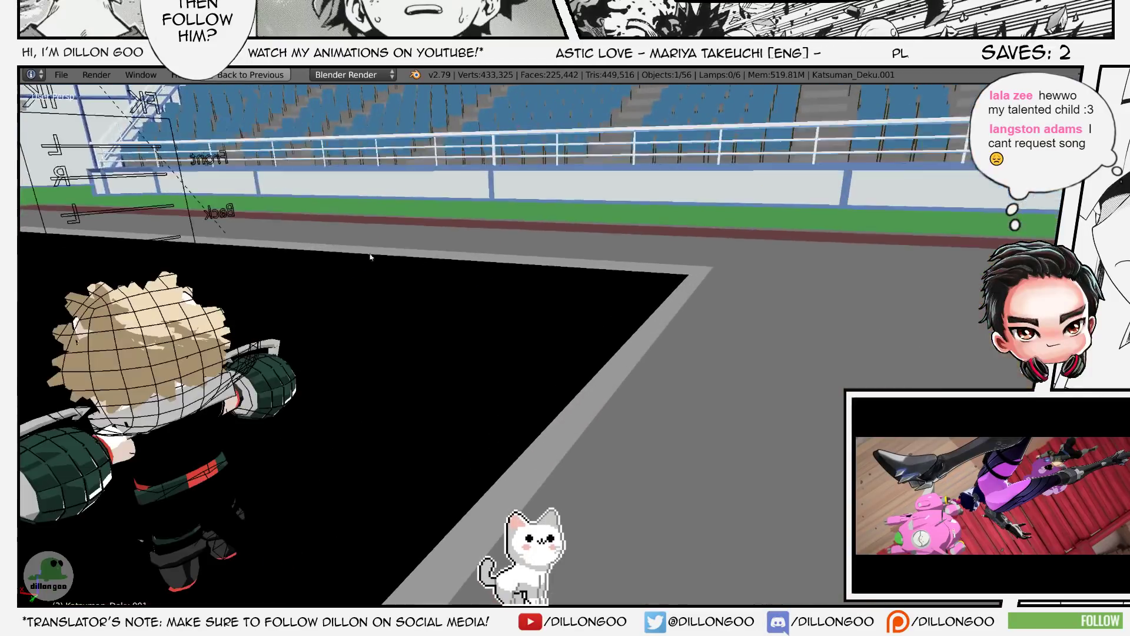
- Select the blond character's rig and frame the character from the front
right_click(188, 213)
key(KP_Decimal)
middle_drag(188, 213, 536, 197)
scroll(577, 218, up, 3)
scroll(536, 197, down, 4)
scroll(535, 197, up, 3)
shift+middle_drag(581, 237, 580, 236)
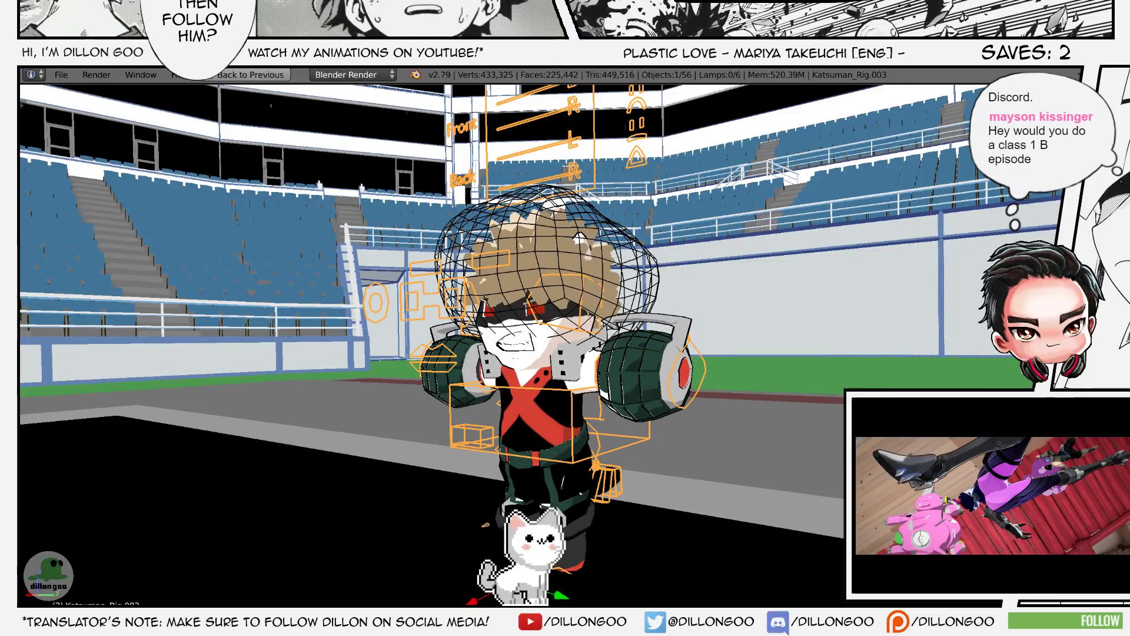
- Switch to Blend Swap in the browser and look through the first page of robot models
key(alt+Tab)
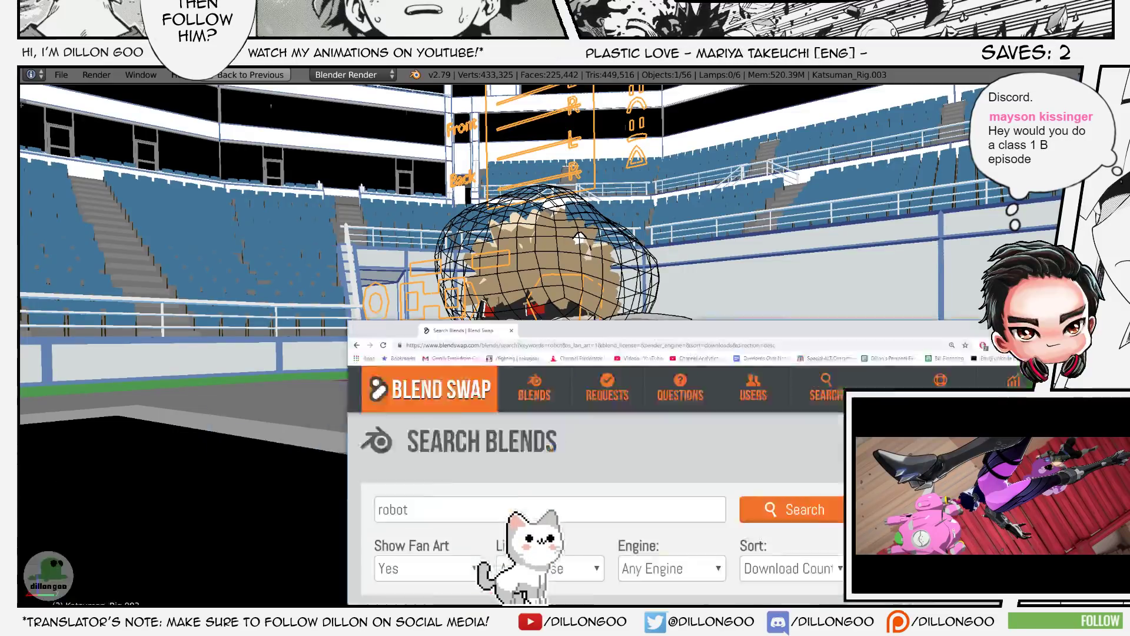
scroll(513, 279, down, 8)
scroll(510, 289, down, 15)
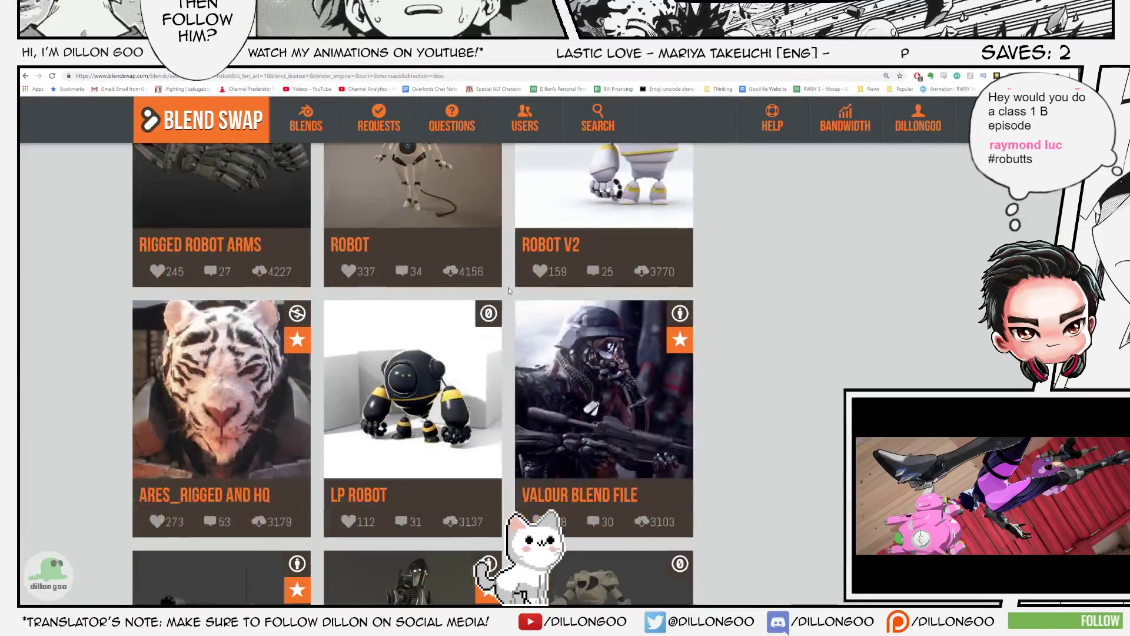
scroll(509, 290, down, 10)
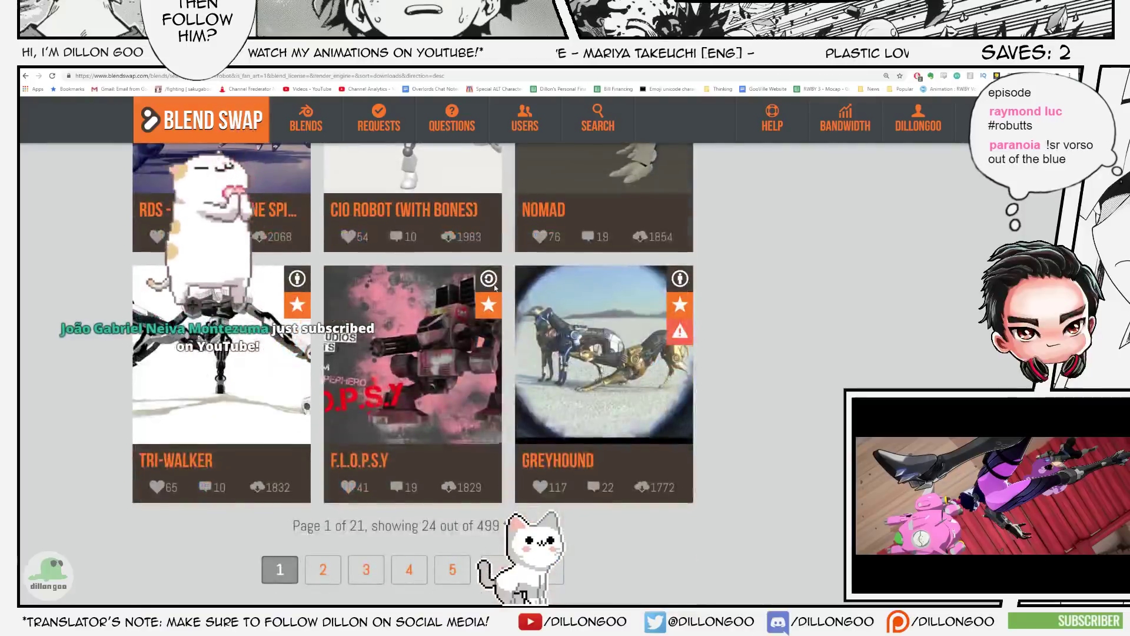
scroll(500, 291, up, 7)
scroll(501, 296, up, 4)
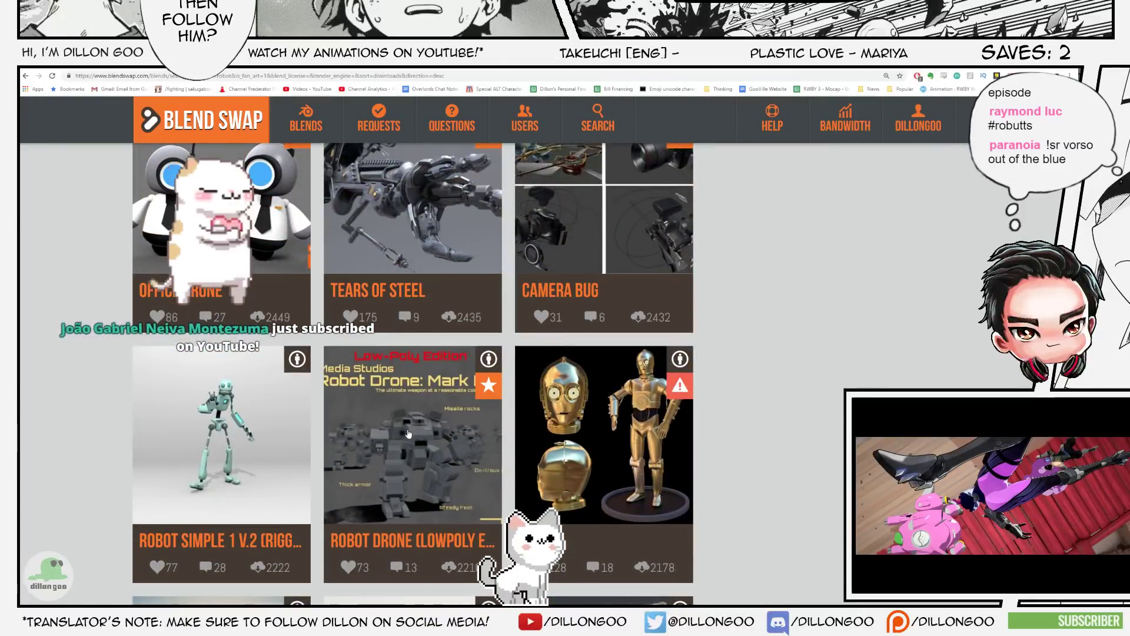
scroll(435, 301, up, 3)
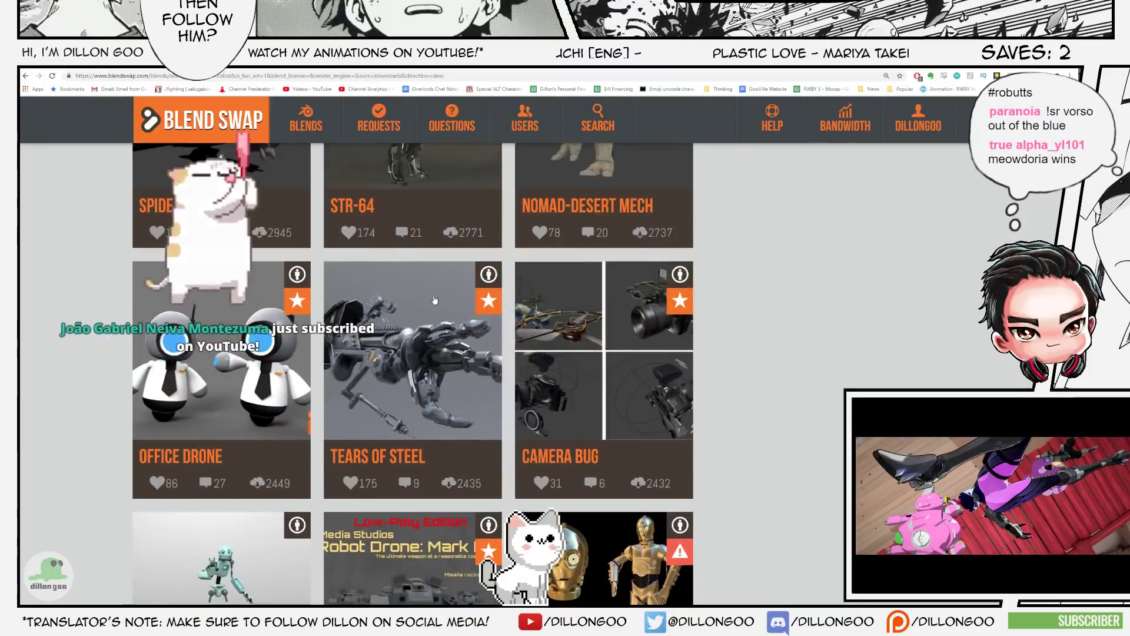
scroll(435, 300, up, 7)
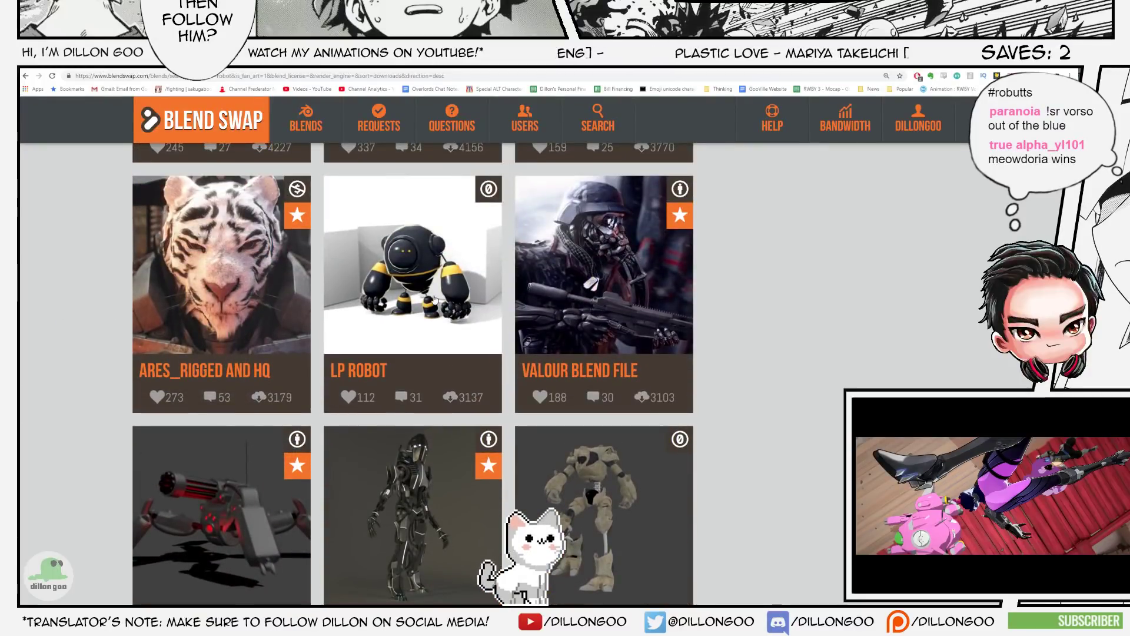
scroll(434, 299, up, 11)
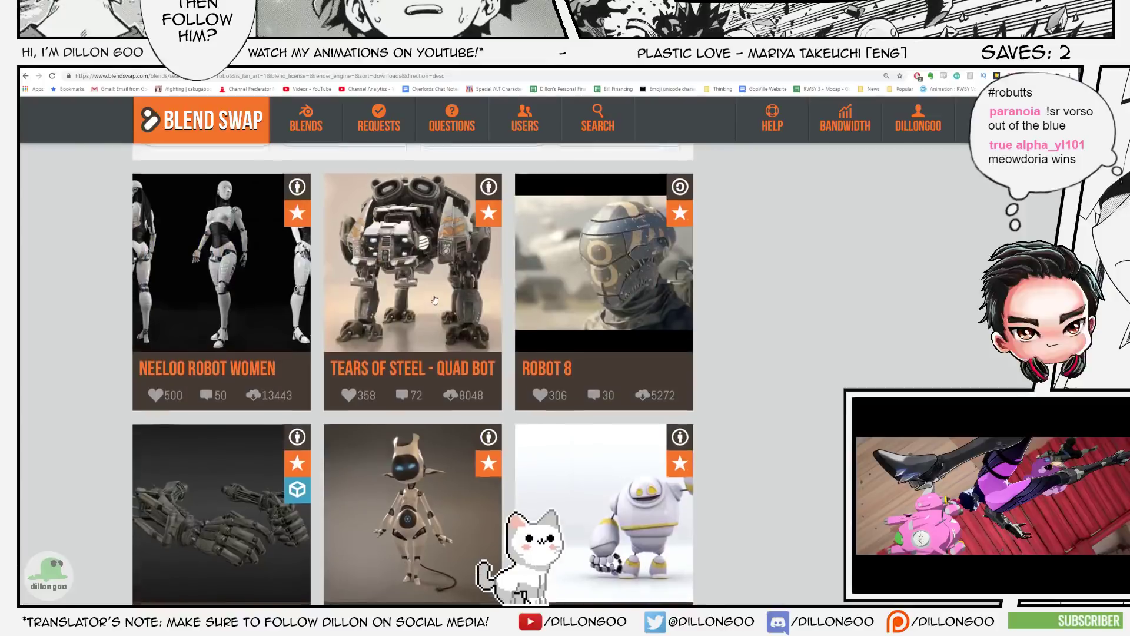
scroll(434, 299, down, 10)
scroll(354, 247, up, 10)
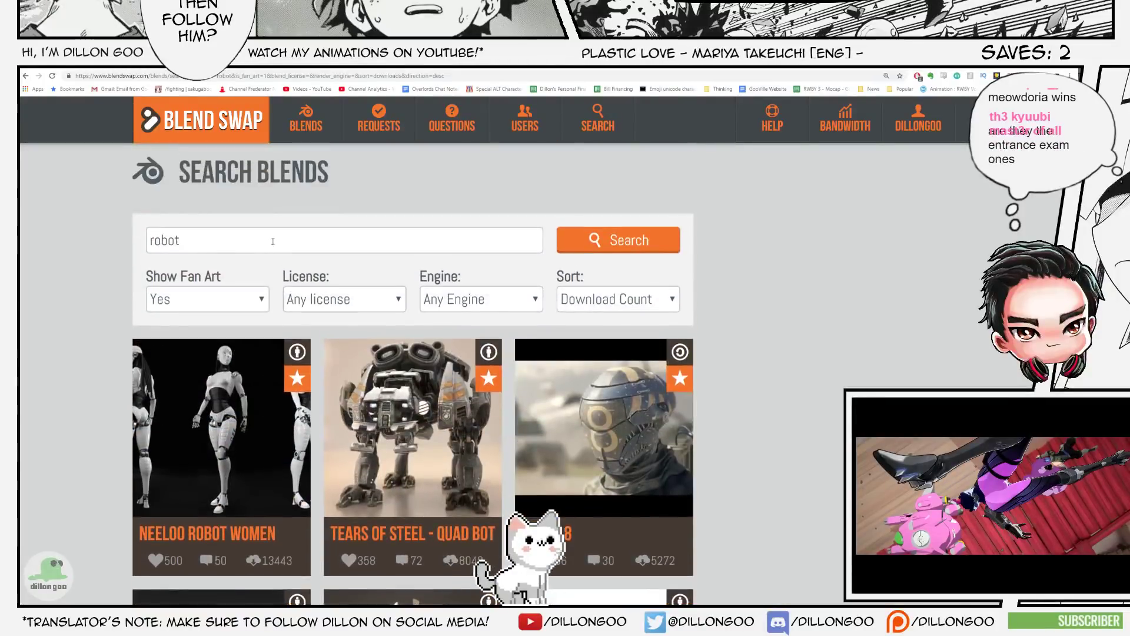
- Search Blend Swap for "robot kitbash" and look through the results
click(273, 241)
text(kitbash)
key(Return)
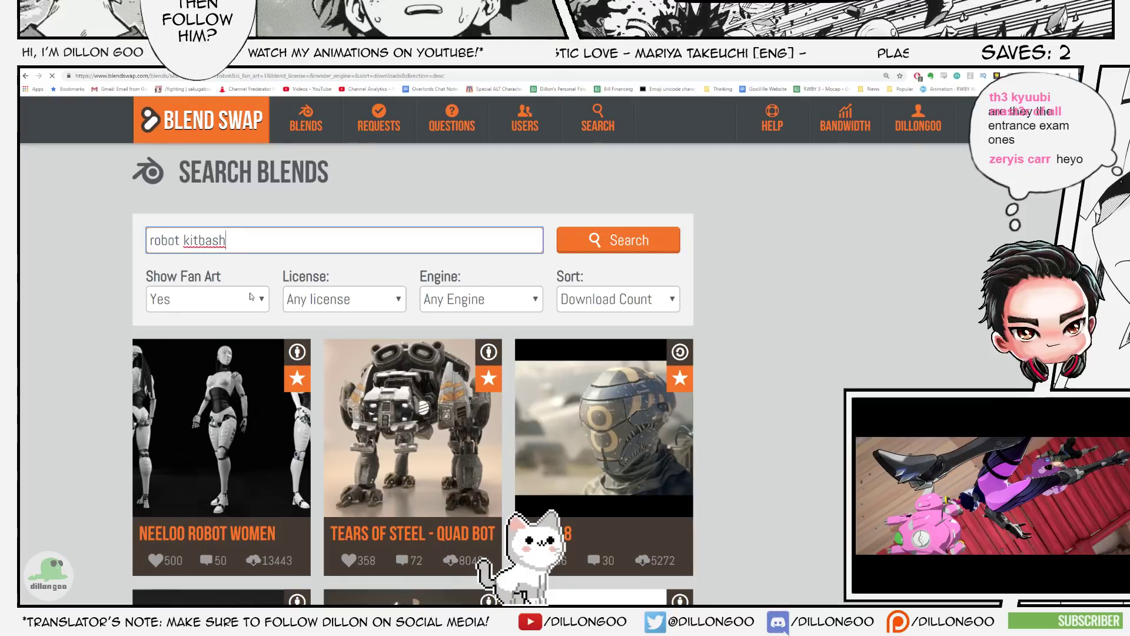
scroll(372, 374, down, 8)
scroll(372, 374, down, 15)
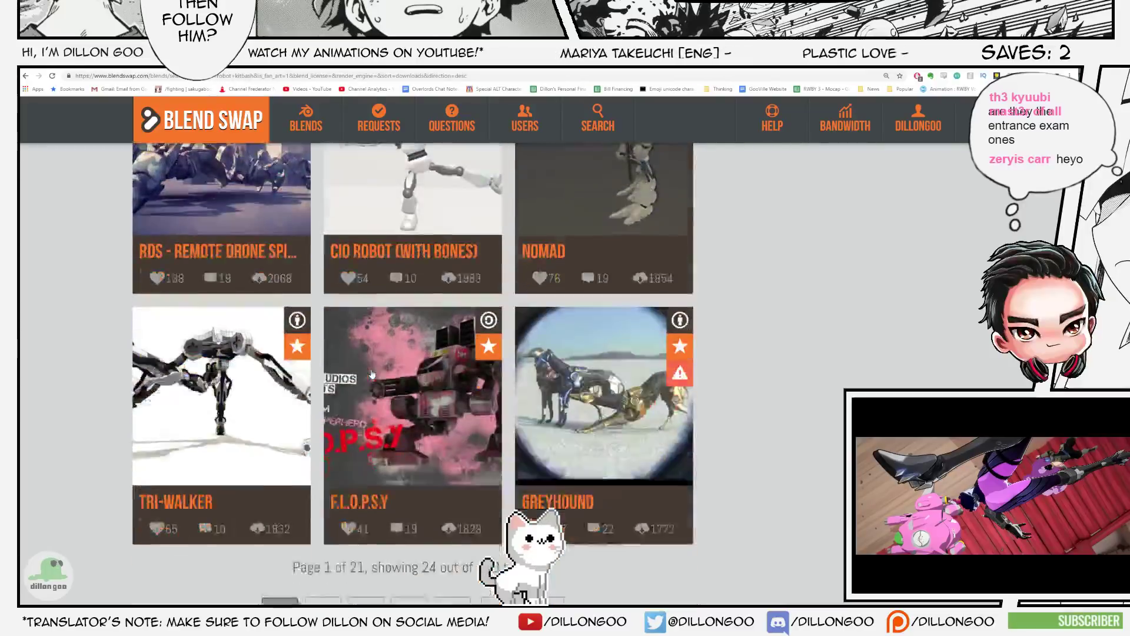
scroll(372, 374, up, 20)
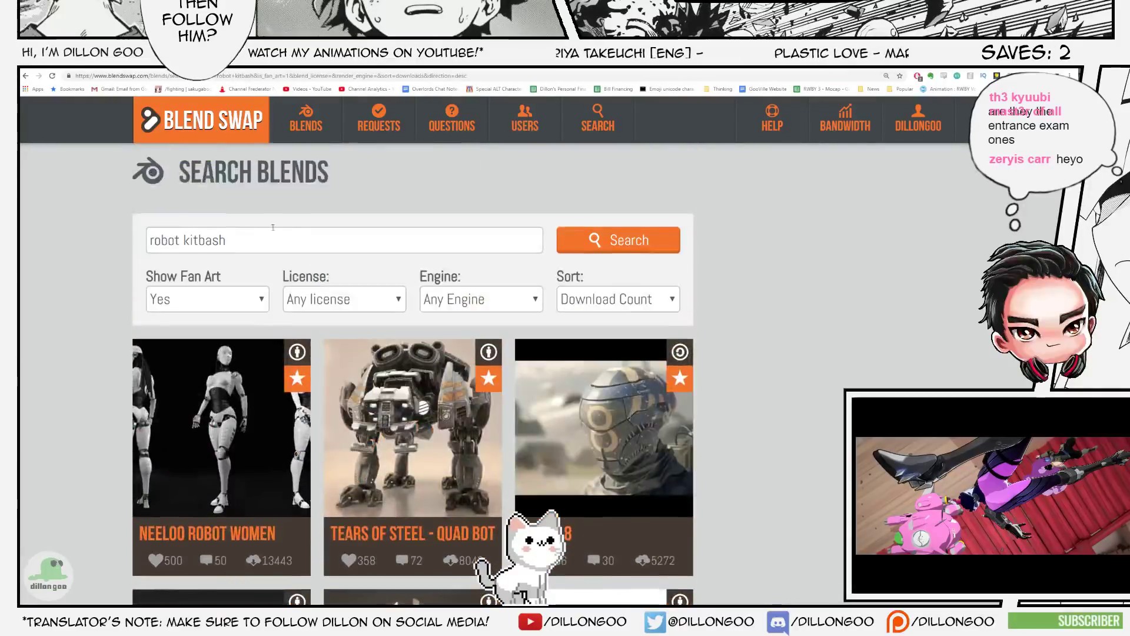
- Narrow the Blend Swap search to "kitbash" and open the Mech Kitbash model page
click(261, 232)
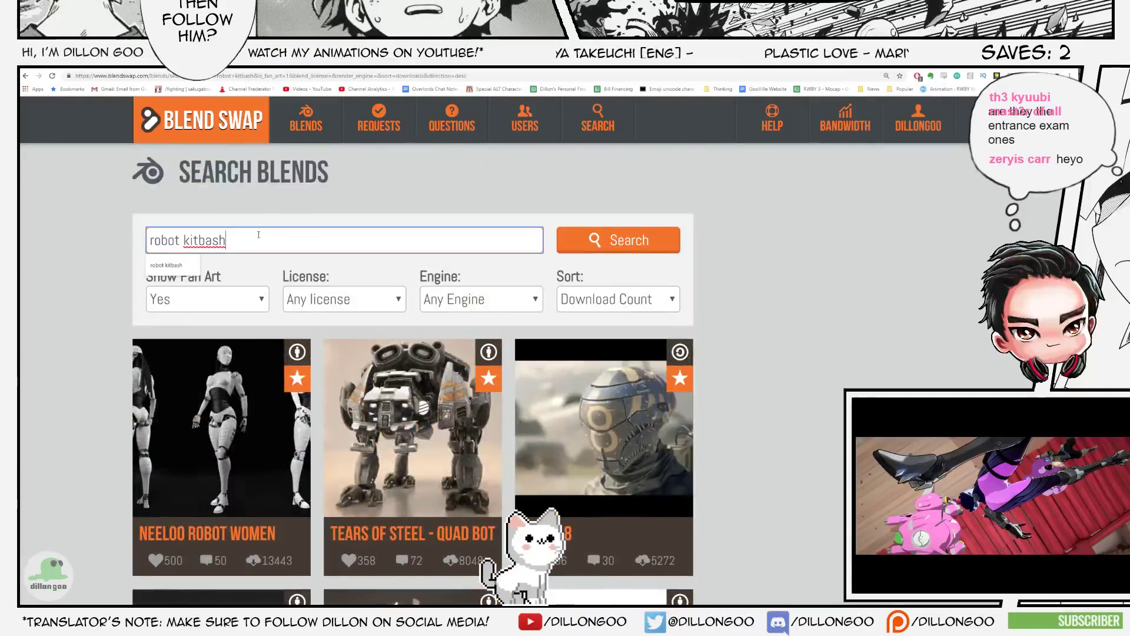
key(ctrl+Left)
key(ctrl+BackSpace)
key(Return)
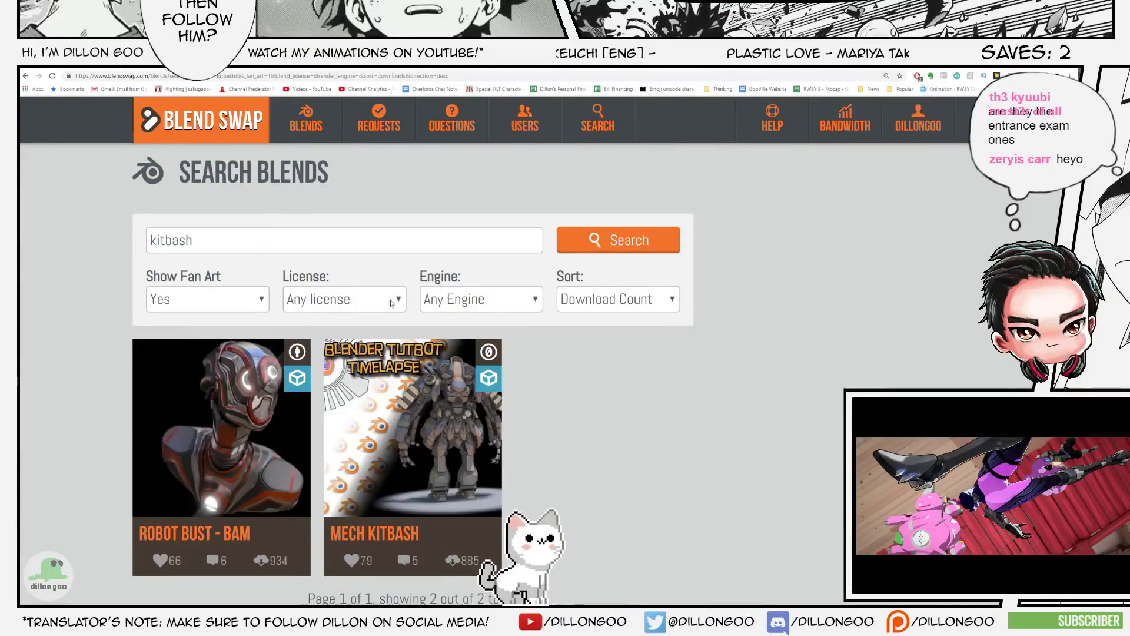
click(436, 454)
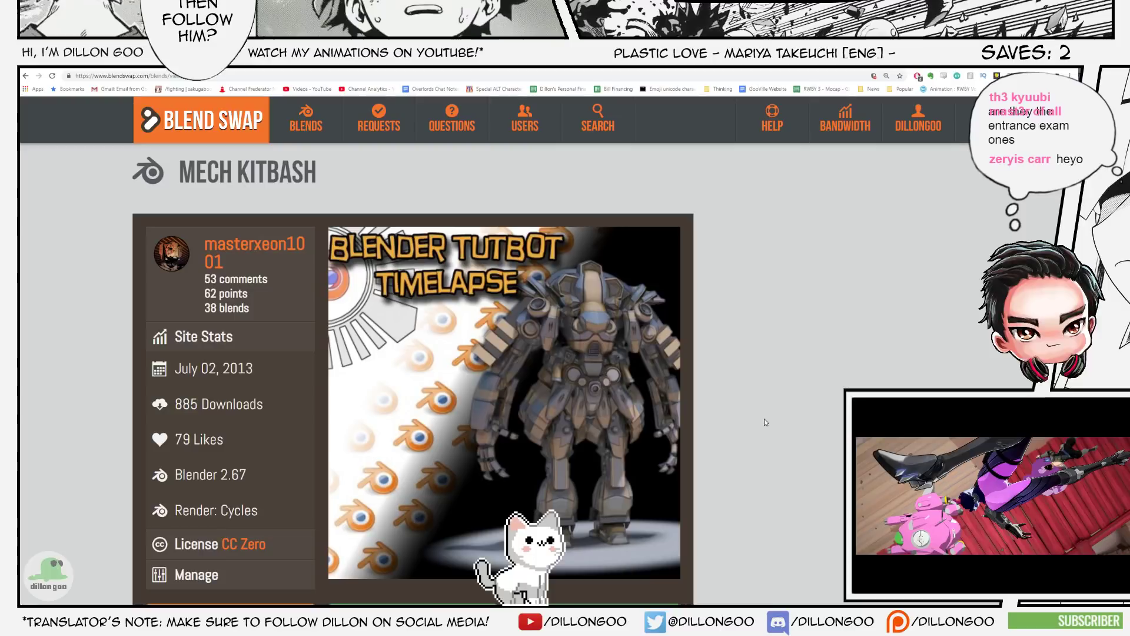
- View the Robot Drone (Lowpoly Edition) page and switch back to the stadium scene in Blender
click(376, 64)
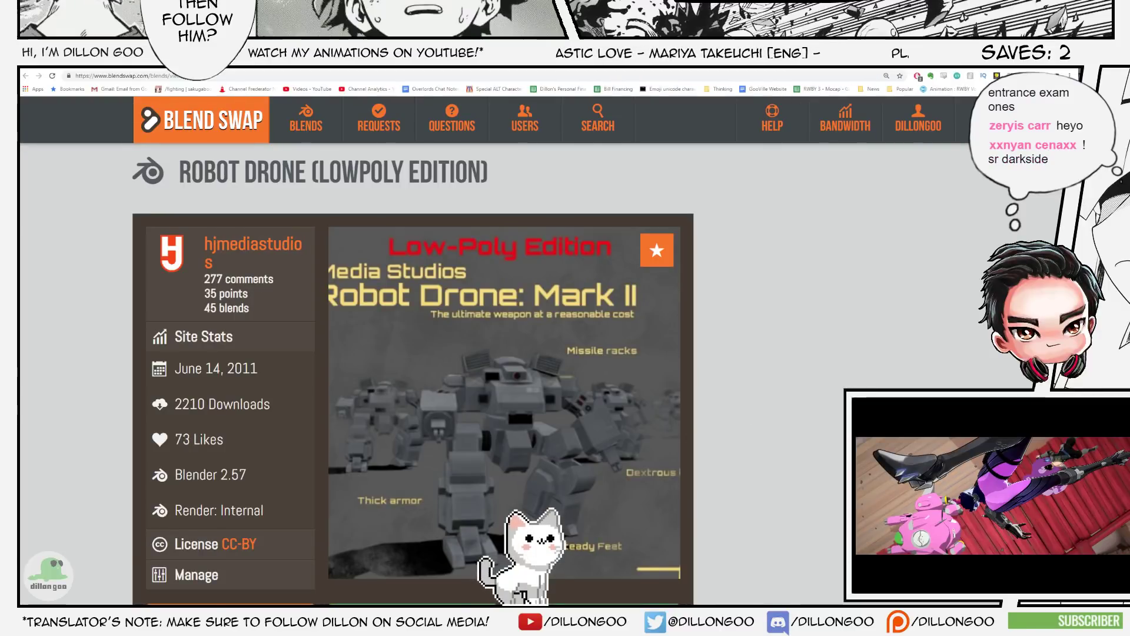
key(ctrl+w)
key(alt+Tab)
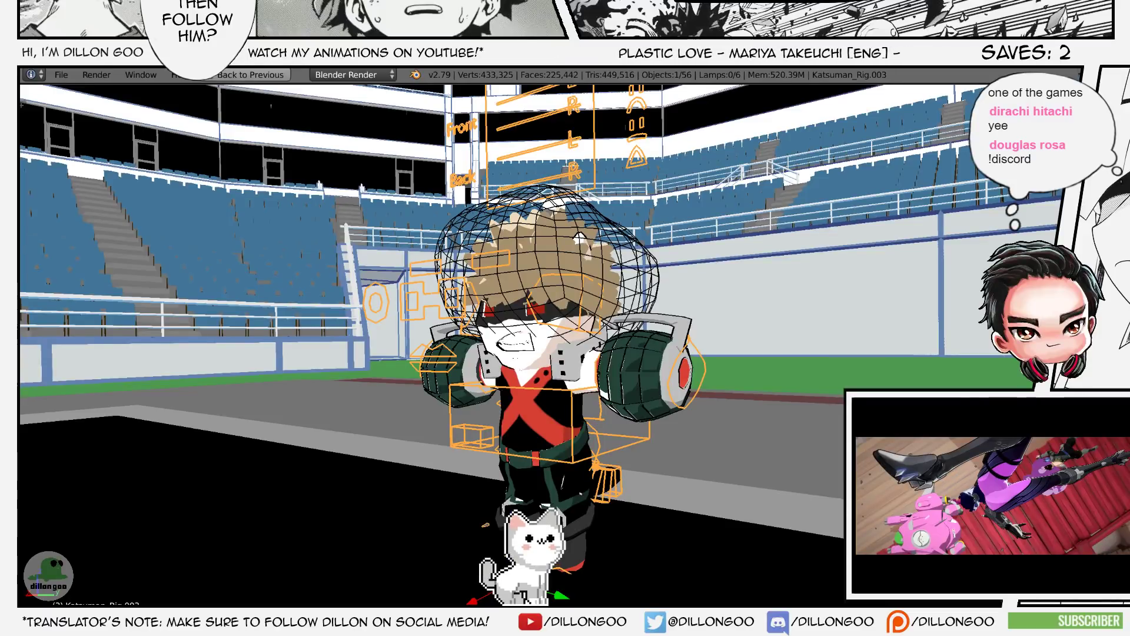
- Switch to the browser to check the anime reference clip and the Robot Drone (Lowpoly Edition) page
key(alt+Tab)
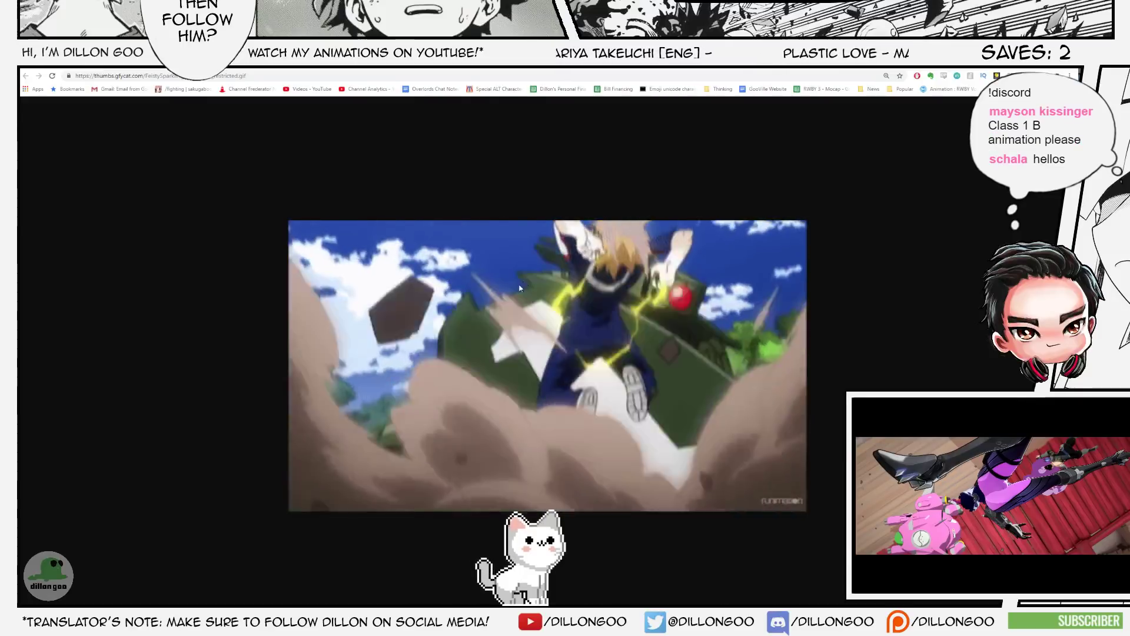
key(alt+Tab)
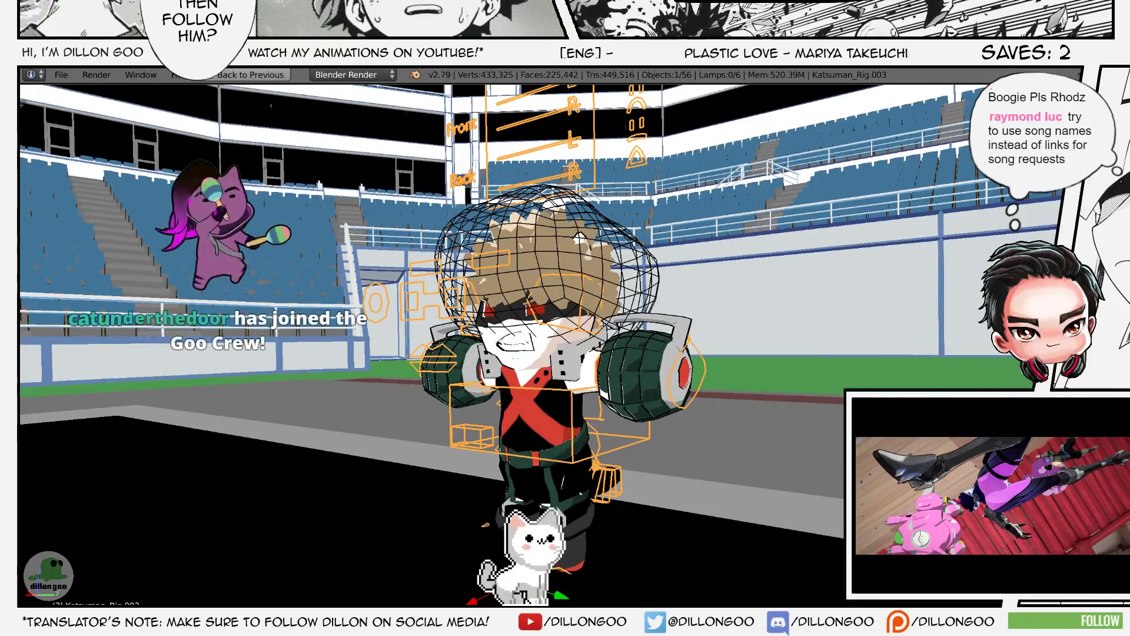
key(alt+Tab)
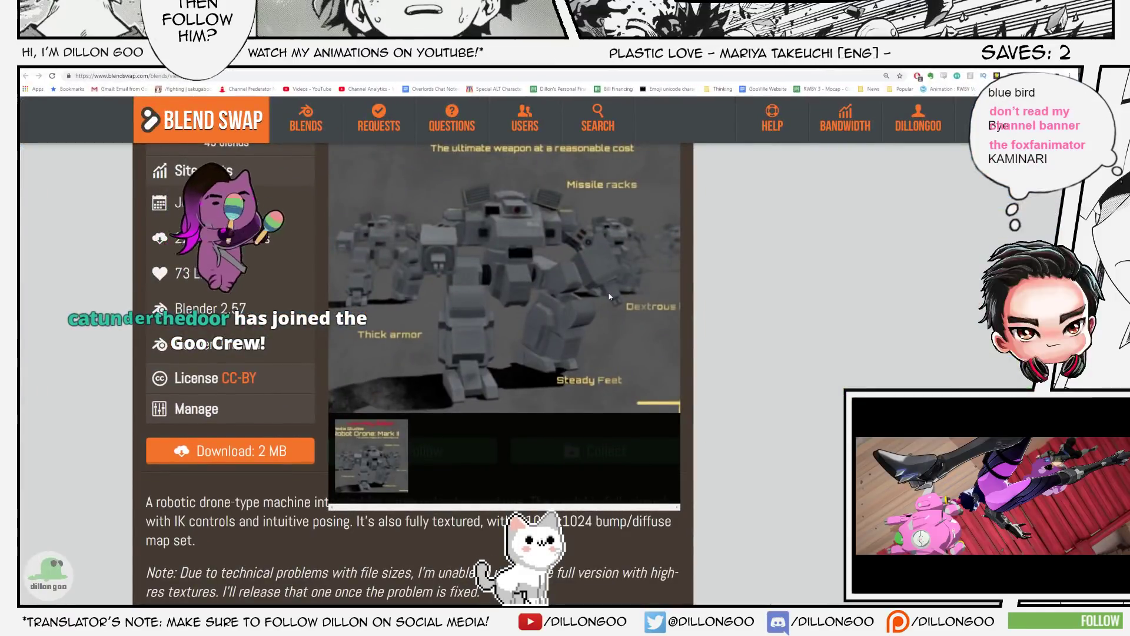
- Bring up the robot drone model in a separate Blender window and view it outside the camera
drag(412, 70, 306, 604)
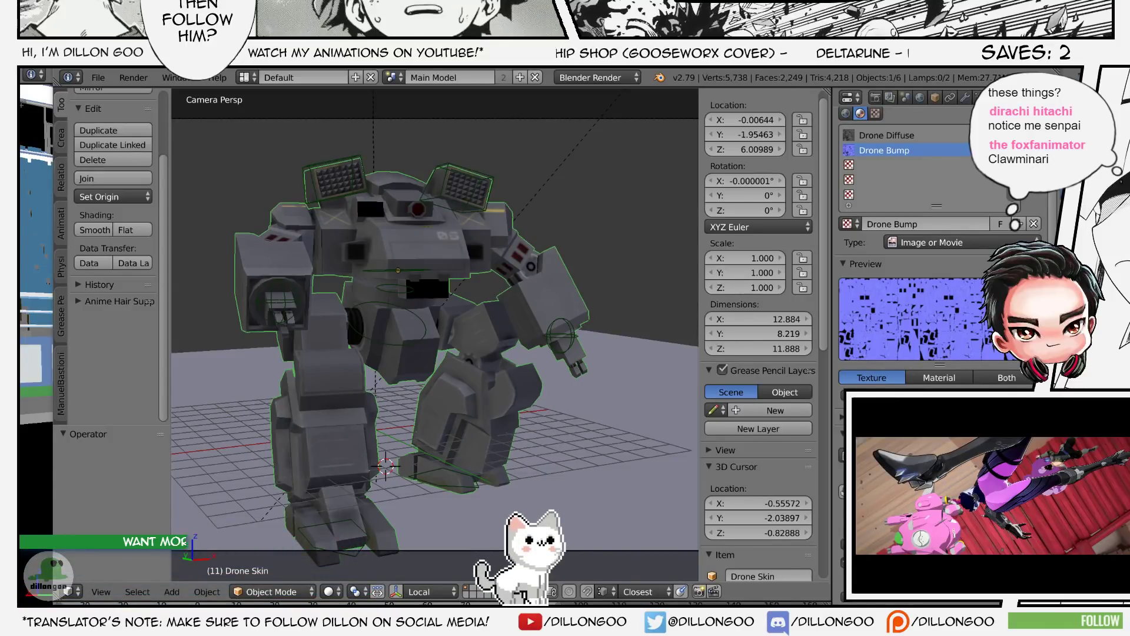
key(KP_0)
scroll(452, 321, up, 6)
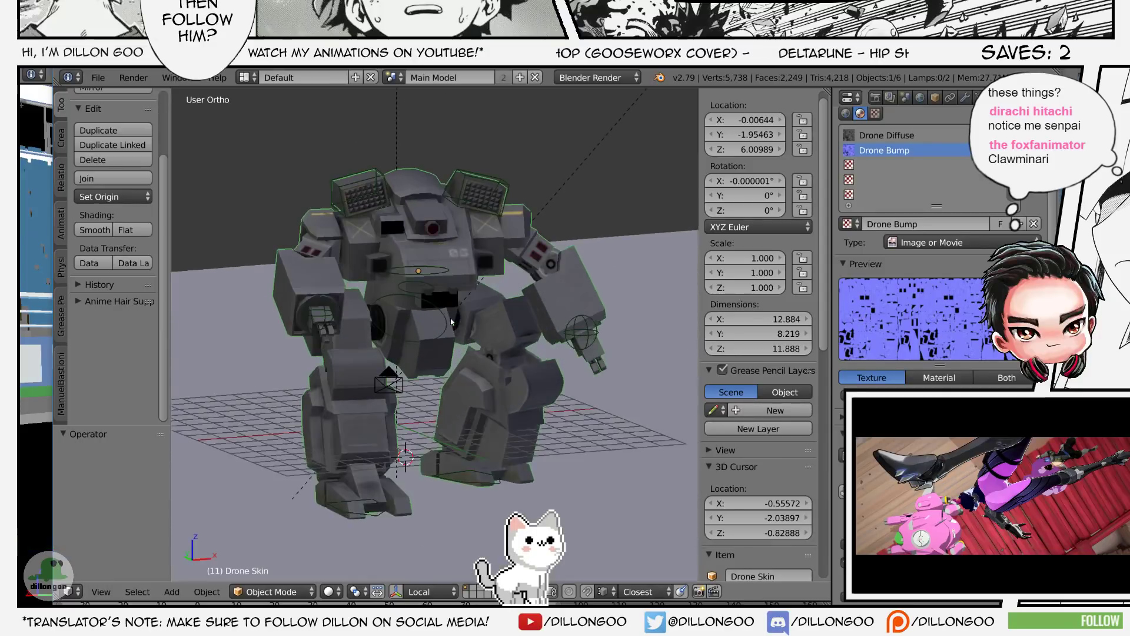
- Switch to the Animation screen layout and view the robot drone in solid shading from outside the camera
middle_drag(614, 263, 526, 284)
key(ctrl+Up)
key(ctrl+Up)
key(ctrl+Left)
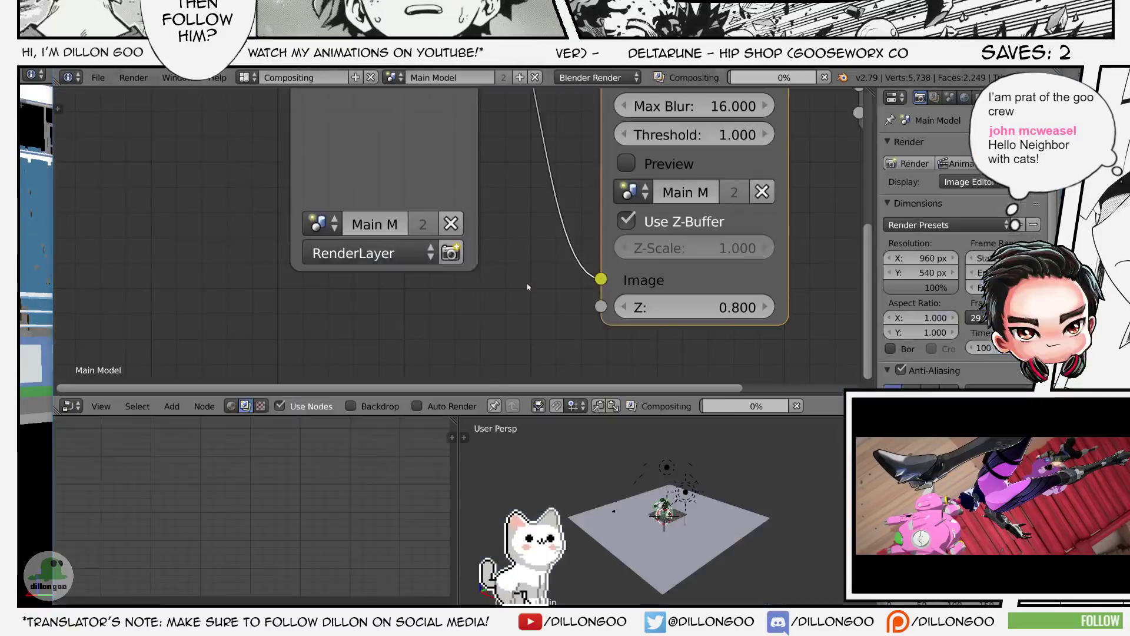
key(ctrl+Left)
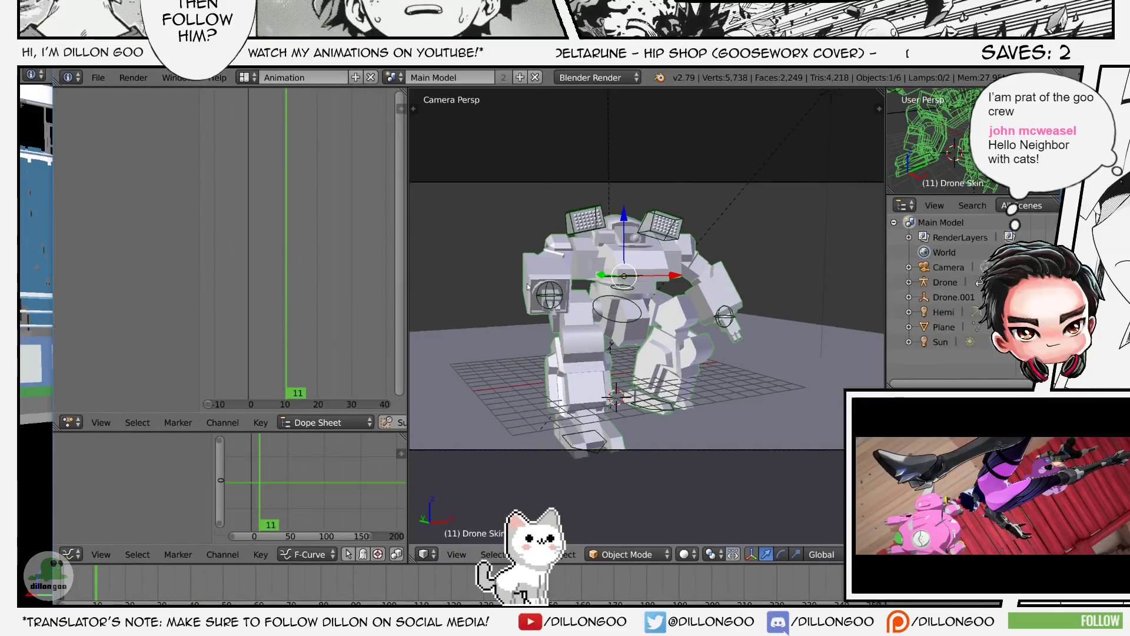
key(KP_0)
scroll(527, 287, down, 4)
middle_drag(527, 287, 684, 419)
key(z)
key(z)
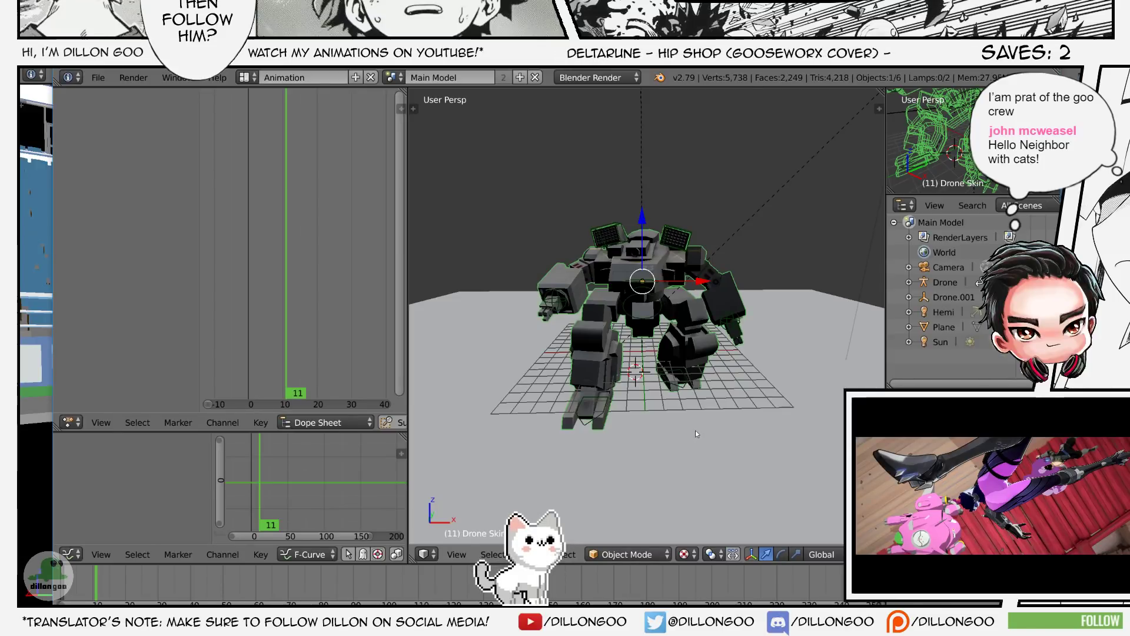
middle_drag(695, 434, 643, 443)
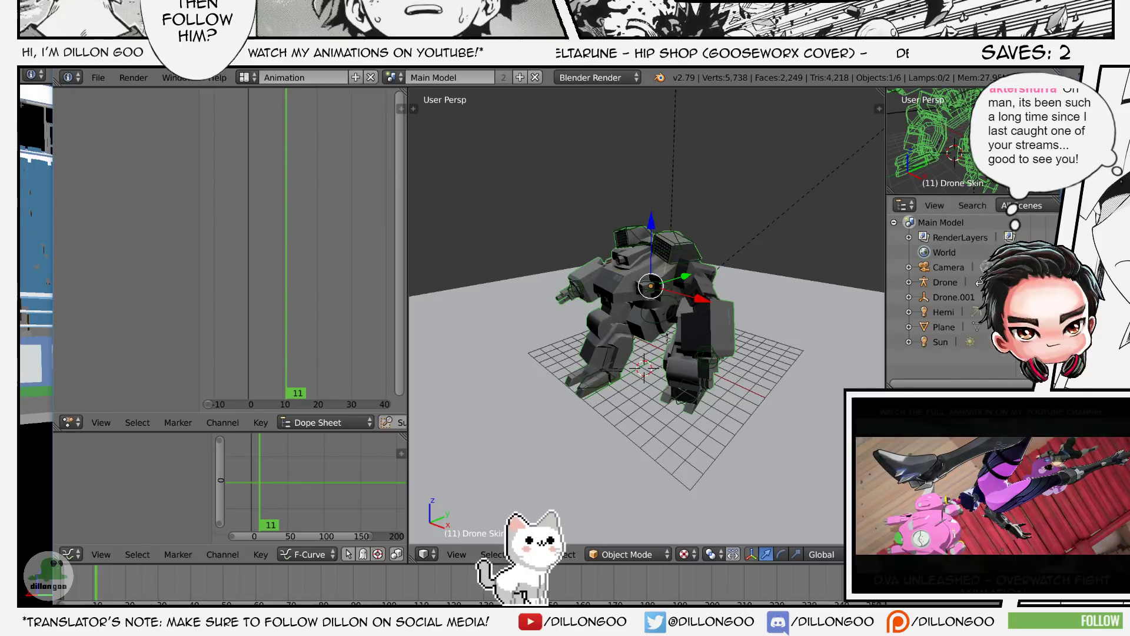
- Maximize the drone's Blender window and select the drone's armature
key(super+Up)
click(807, 288)
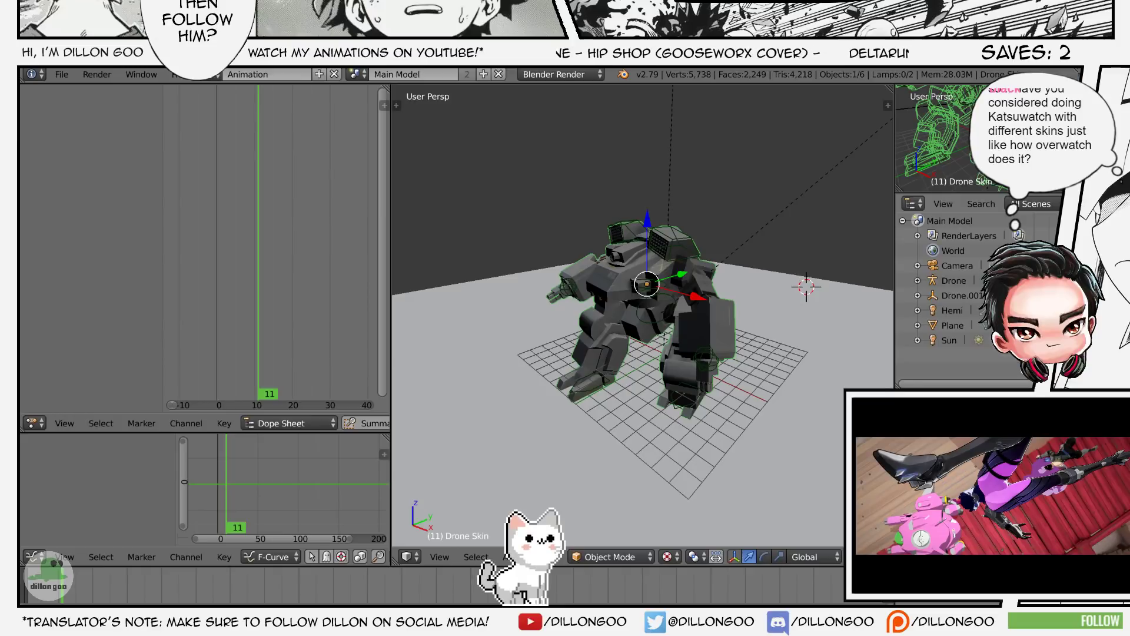
mouse_move(676, 362)
middle_down()
mouse_move(751, 339)
mouse_move(540, 354)
middle_up()
key(z)
key(z)
scroll(539, 354, up, 4)
key(z)
right_click(676, 329)
key(z)
mouse_move(683, 330)
middle_down()
mouse_move(658, 329)
mouse_move(690, 312)
mouse_move(744, 316)
middle_up()
- Clear the location and rotation of all the drone's bones in Pose Mode
key(ctrl+Tab)
key(a)
key(a)
key(alt+g)
key(alt+r)
scroll(690, 312, down, 5)
key(z)
key(z)
- Return the armature to Object Mode and select the drone's skin mesh
key(shift+space)
mouse_move(718, 423)
middle_down()
mouse_move(650, 315)
mouse_move(647, 350)
mouse_move(630, 298)
mouse_move(629, 318)
middle_up()
key(ctrl+Tab)
scroll(630, 297, up, 1)
right_click(629, 298)
key(alt+z)
key(alt+z)
scroll(629, 321, down, 3)
scroll(628, 321, up, 1)
key(shift+space)
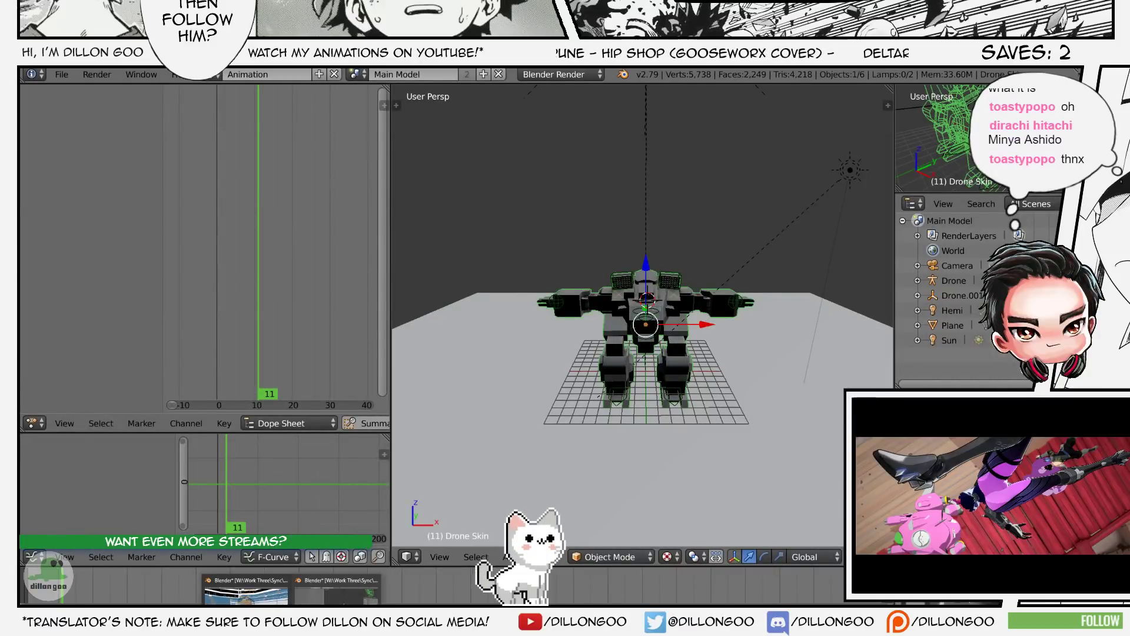
- Show the drone in textured shading and view it up close at an angle from the front
key(ctrl+shift+o)
click(733, 423)
scroll(733, 423, up, 3)
key(z)
mouse_move(729, 393)
middle_down()
mouse_move(679, 378)
mouse_move(690, 365)
middle_up()
scroll(679, 379, up, 1)
key(alt+z)
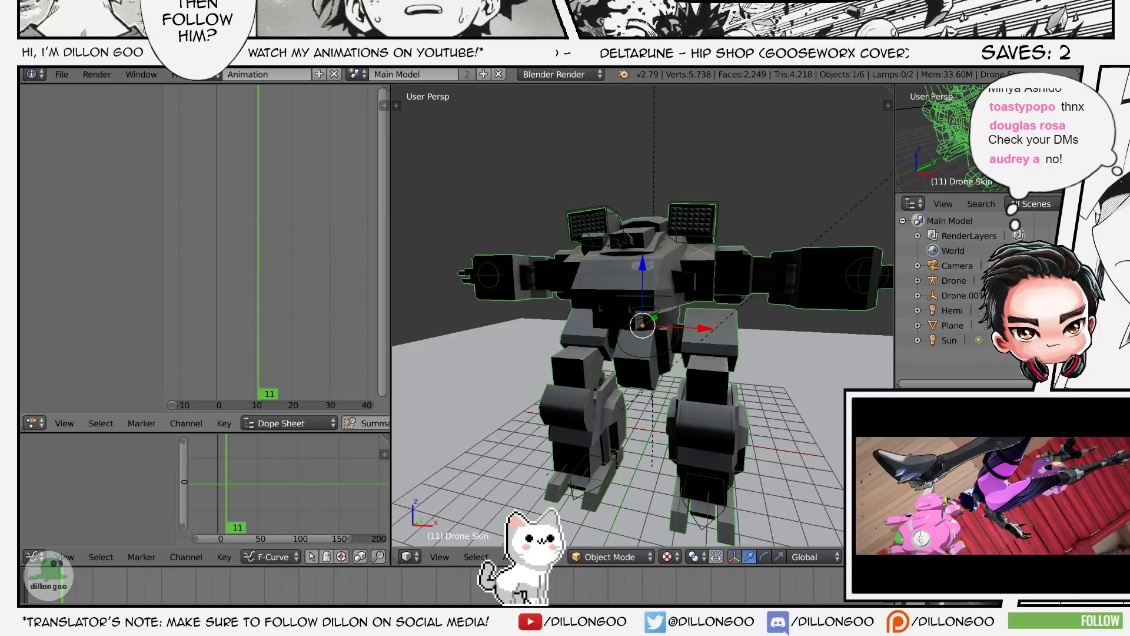
- Check the anime robot reference clip in the browser and compare it with the drone's head and torso in Blender
key(alt+Tab)
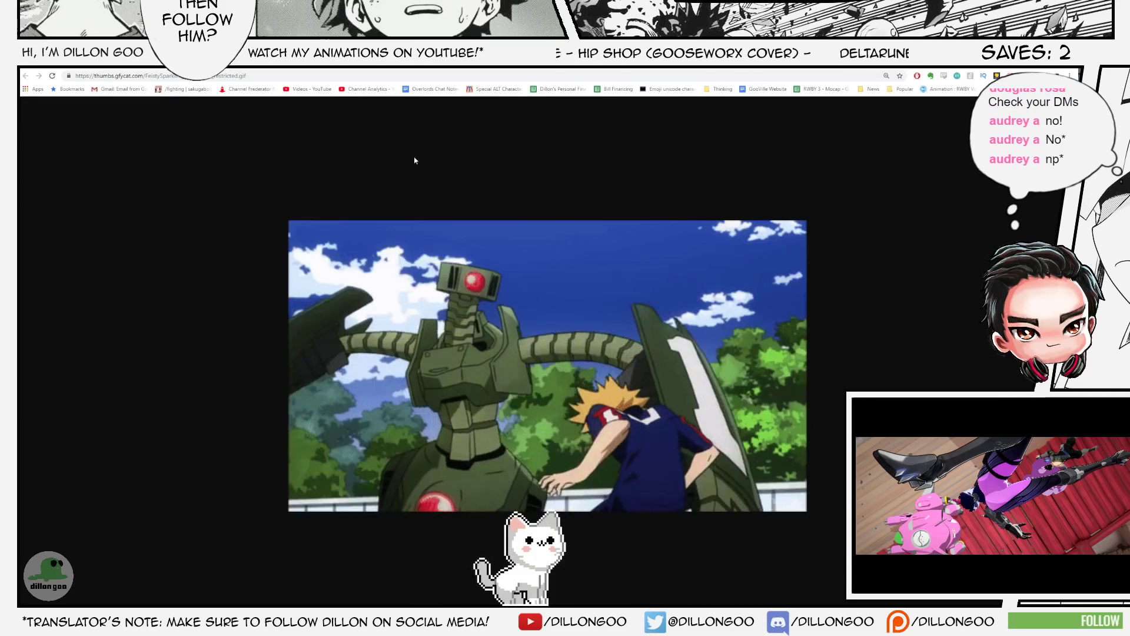
key(alt+Tab)
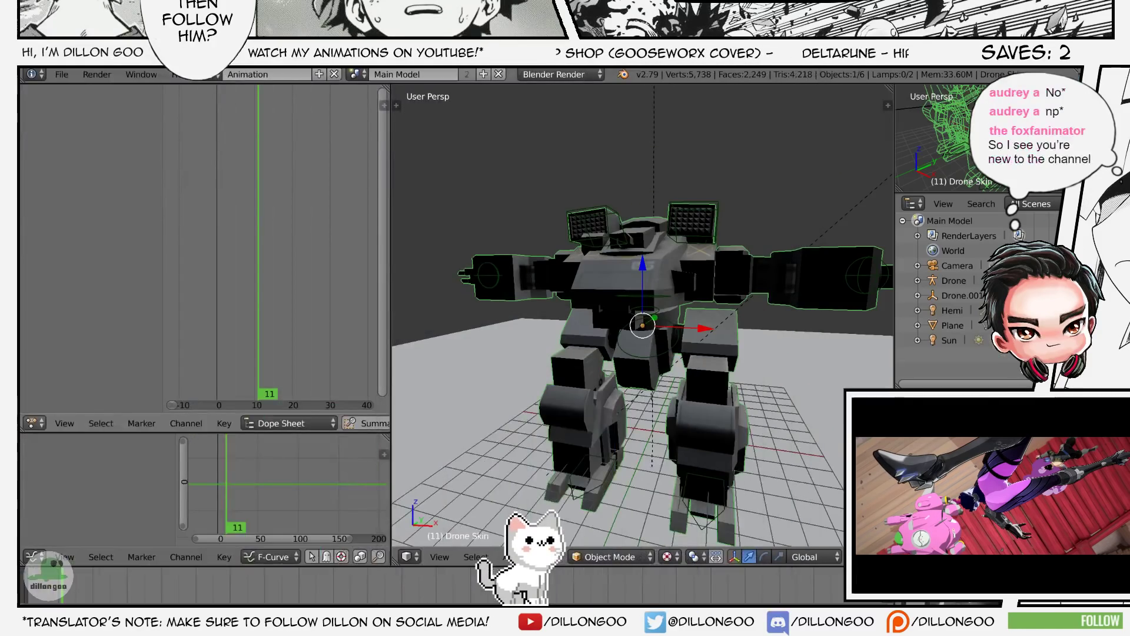
scroll(610, 386, up, 10)
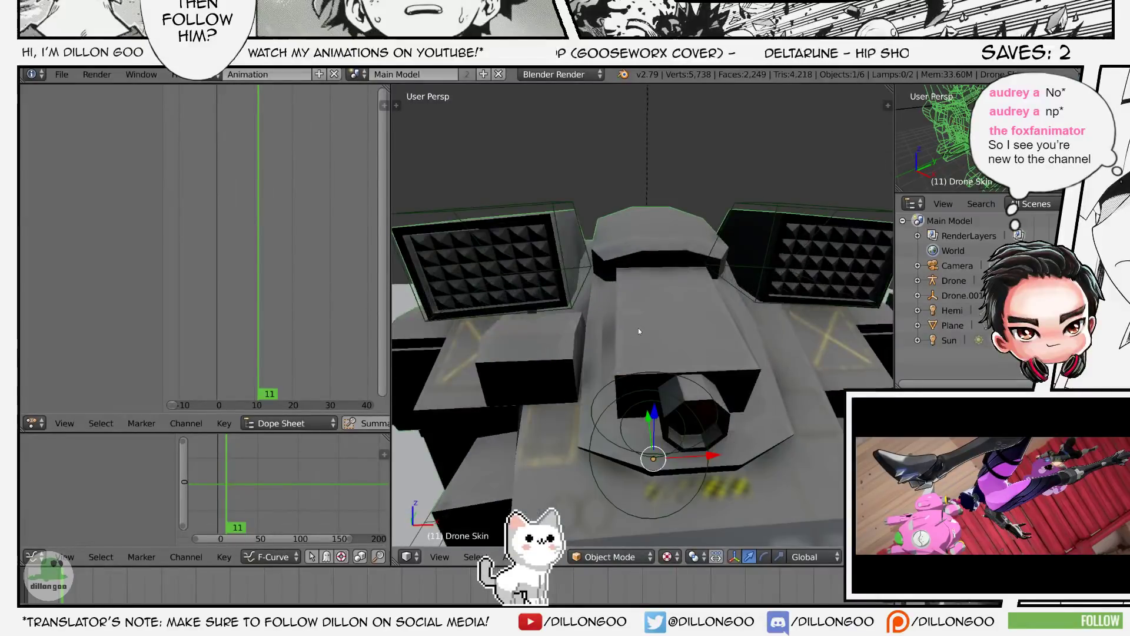
middle_drag(604, 316, 639, 317)
scroll(638, 317, down, 6)
scroll(638, 317, up, 2)
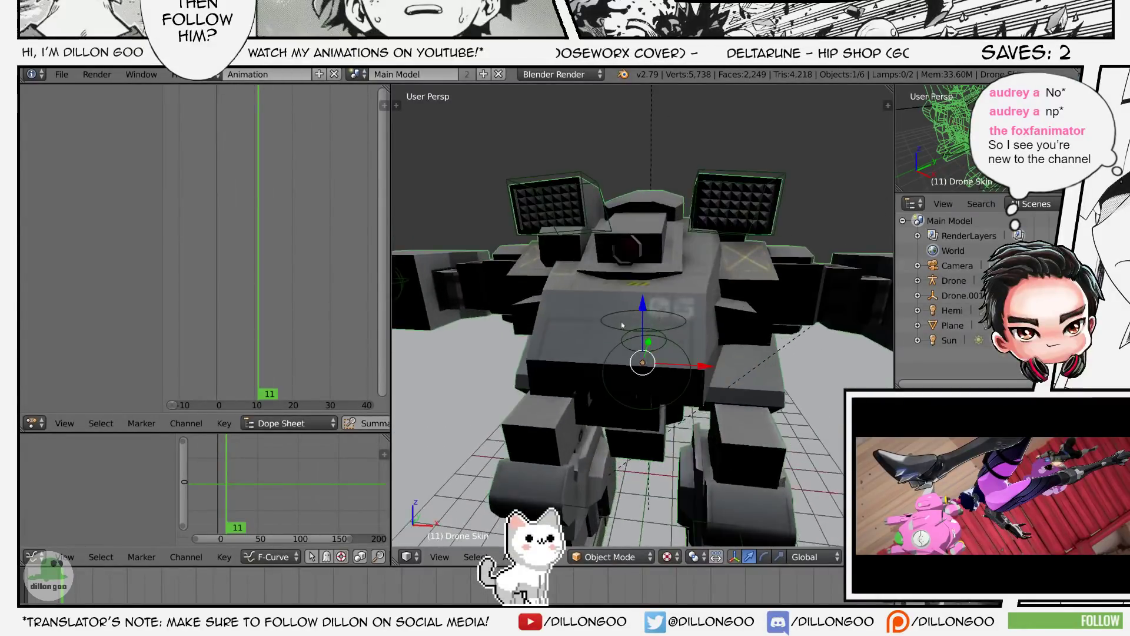
- Copy the toon-shaded sphere and lamp from the other Blender window and paste them onto layer 2 of the drone scene
key(alt+Tab)
click(321, 354)
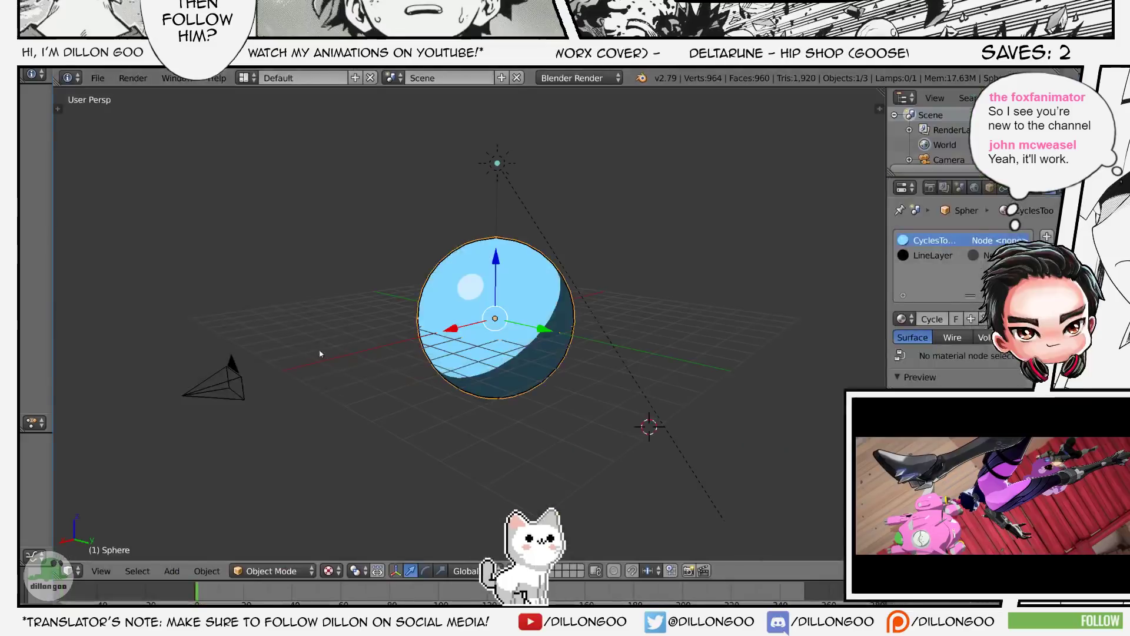
key(ctrl+c)
key(alt+Tab)
middle_drag(675, 403, 634, 411)
scroll(634, 411, down, 5)
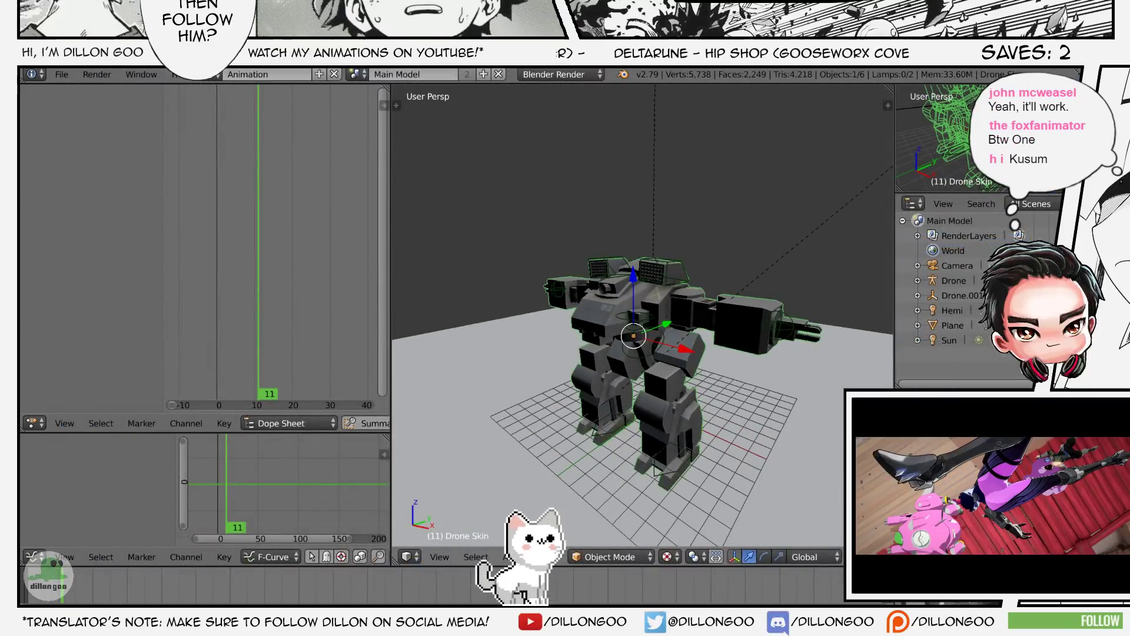
key(2)
key(ctrl+v)
- Select the pasted sphere and view it close up in textured shading
right_click(646, 402)
key(z)
middle_drag(647, 403, 668, 348)
key(alt+z)
key(a)
key(a)
scroll(669, 348, up, 2)
shift+middle_drag(588, 347, 669, 347)
right_click(669, 347)
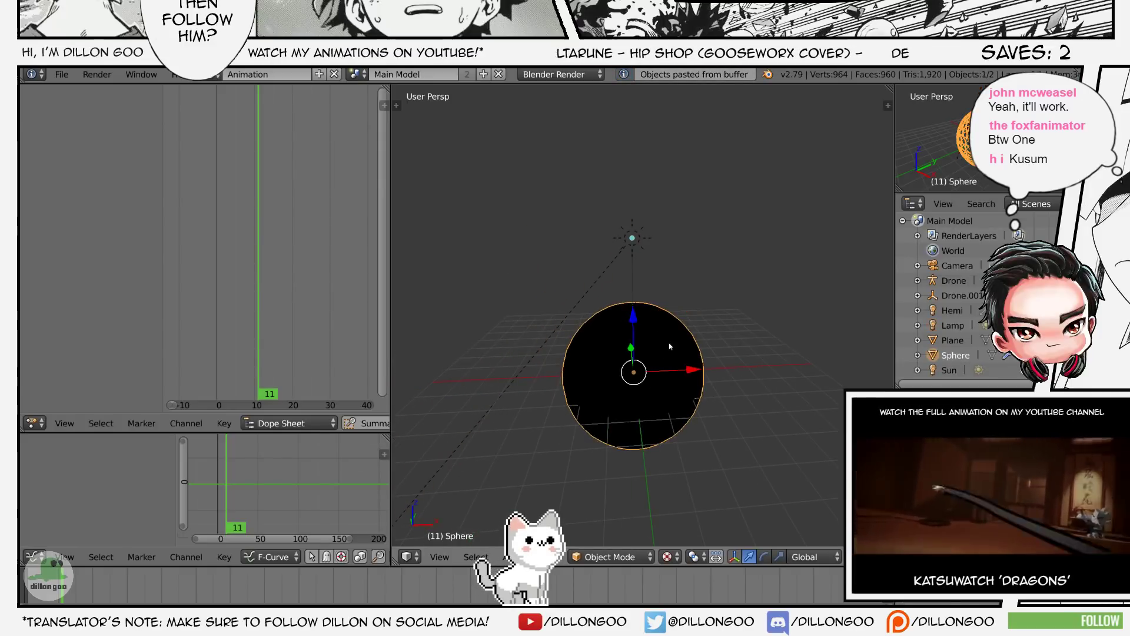
- Look at the drone on layer 1 in wireframe and return to the sphere on layer 2
key(1)
right_click(695, 292)
key(z)
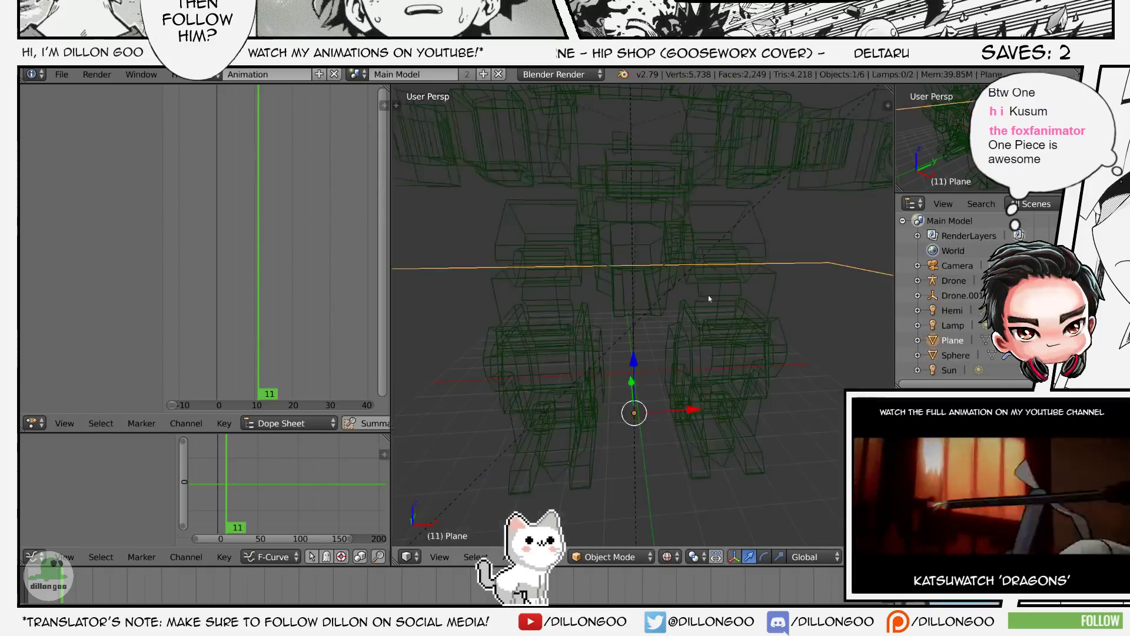
key(z)
key(2)
right_click(625, 383)
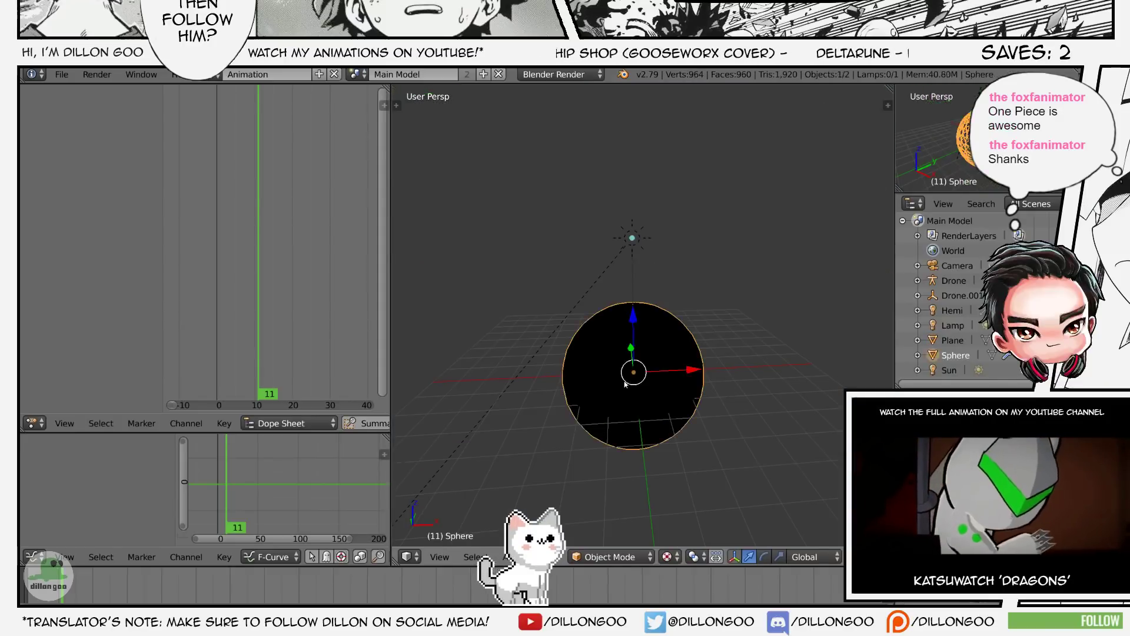
- Copy the toon node group and Output node from the sphere's CyclesToon material in the Compositing layout, and reselect the drone's skin mesh
key(ctrl+Right)
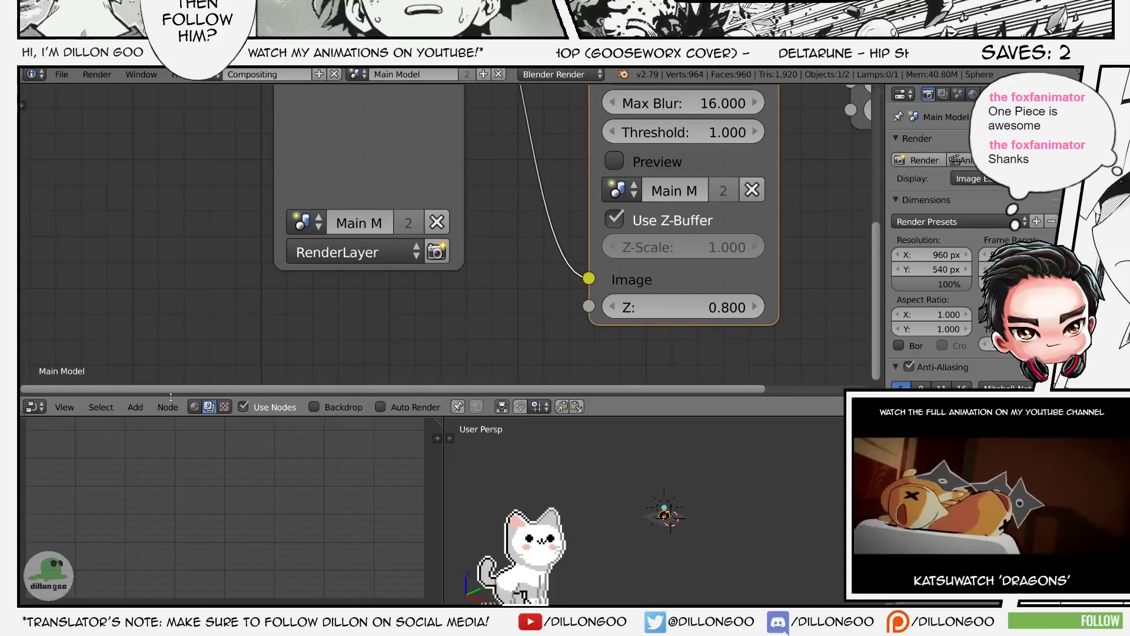
click(194, 407)
scroll(492, 244, down, 3)
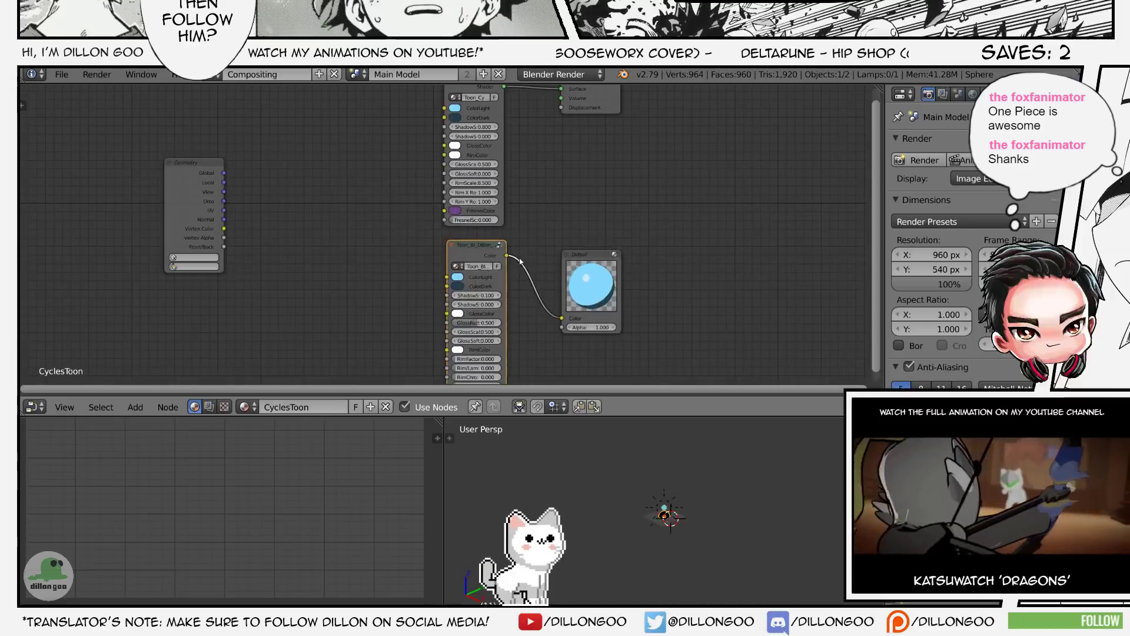
key(ctrl+space)
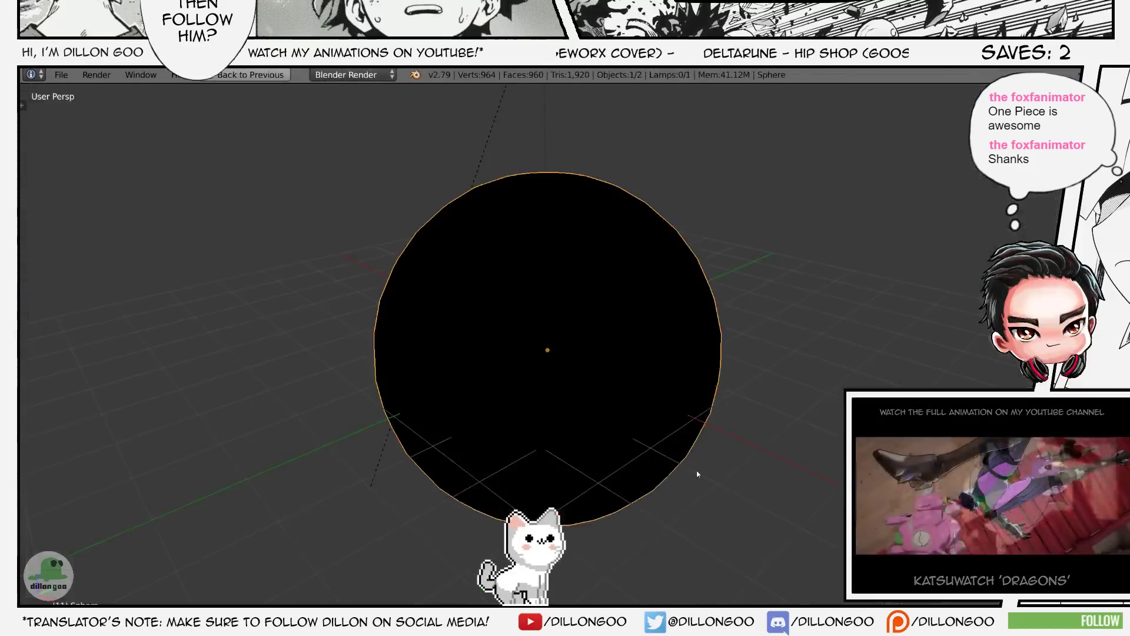
key(alt+Tab)
key(z)
key(z)
key(shift+space)
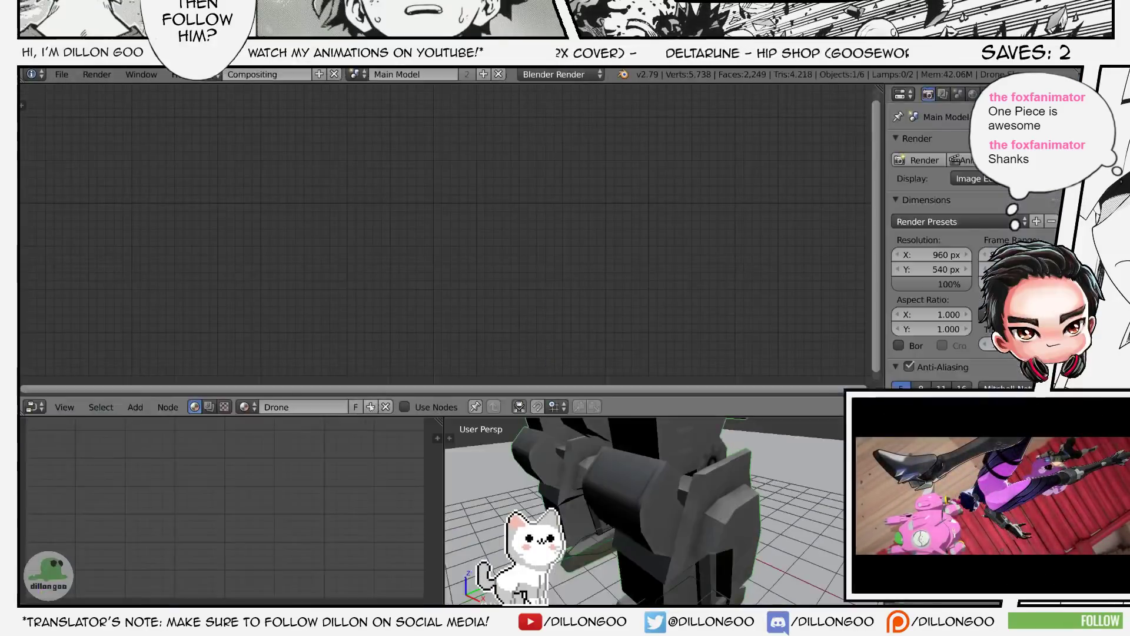
- Enable nodes on the Drone material and replace its default nodes with the copied toon node group linked to the Output's Color
click(437, 407)
scroll(504, 214, down, 4)
click(465, 161)
key(x)
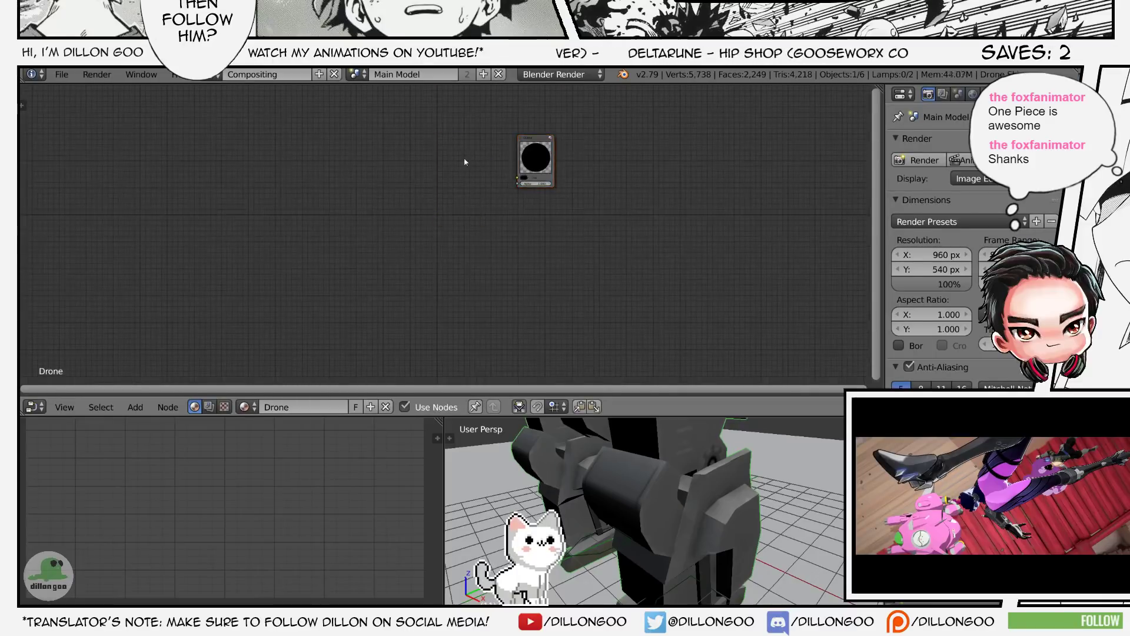
key(ctrl+v)
scroll(510, 223, up, 3)
drag(500, 253, 552, 151)
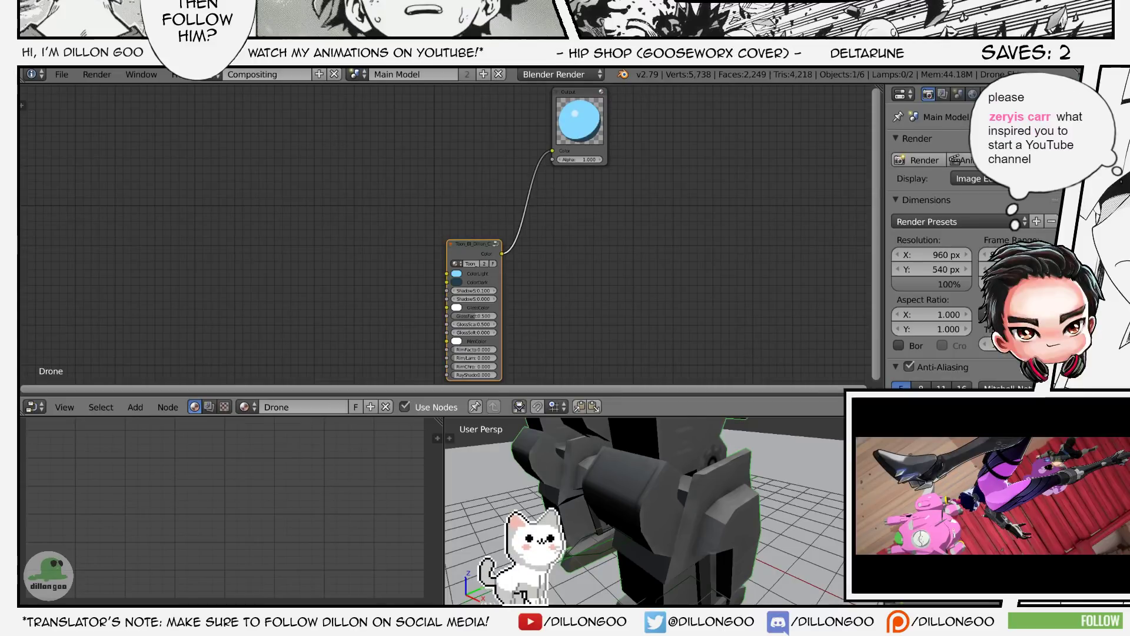
- Arrange the Drone material's toon and Output nodes closer together and display the material's settings
key(shift+space)
scroll(512, 441, down, 5)
middle_drag(559, 367, 648, 406)
key(z)
key(shift+space)
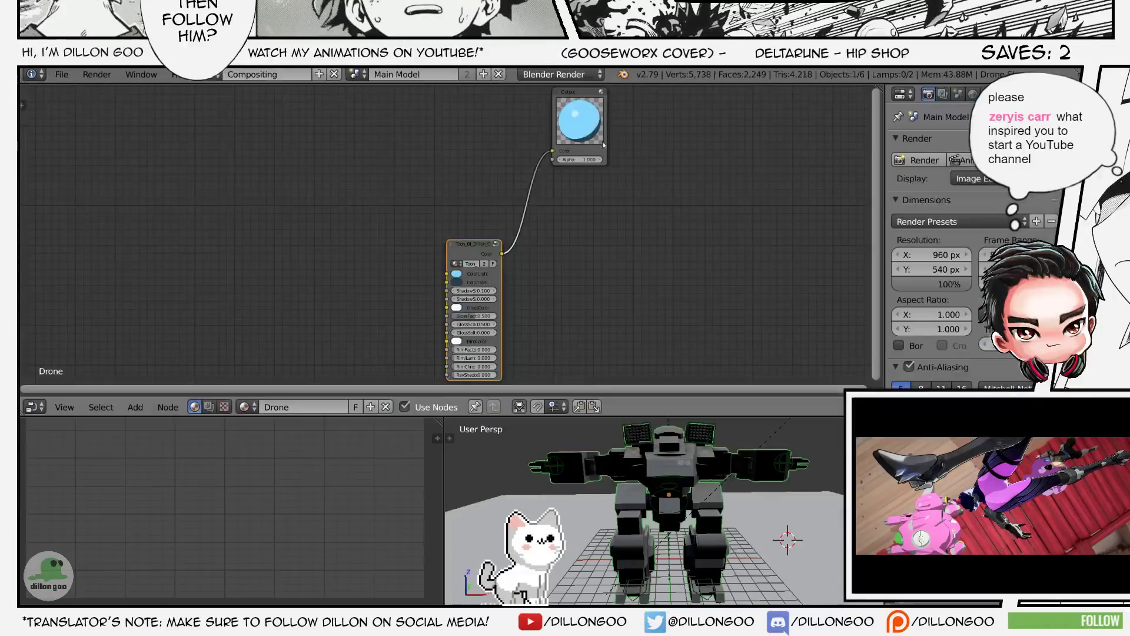
drag(471, 252, 403, 166)
click(1047, 94)
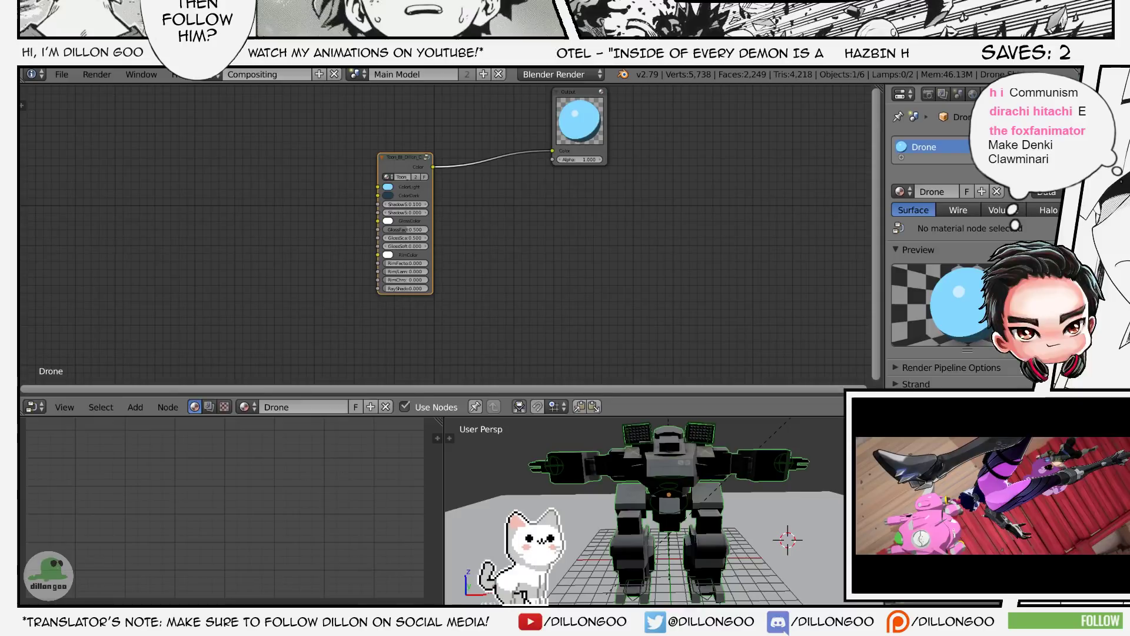
middle_drag(529, 202, 539, 259)
key(g)
click(544, 199)
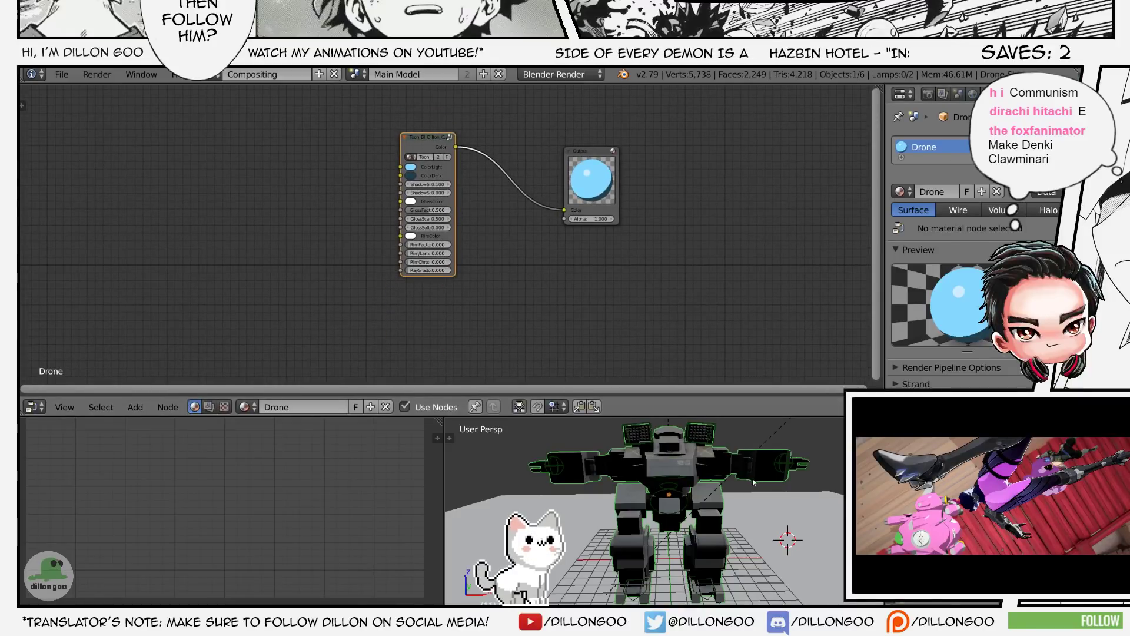
- Examine the drone in an enlarged 3D view under the different viewport shading modes
key(shift+space)
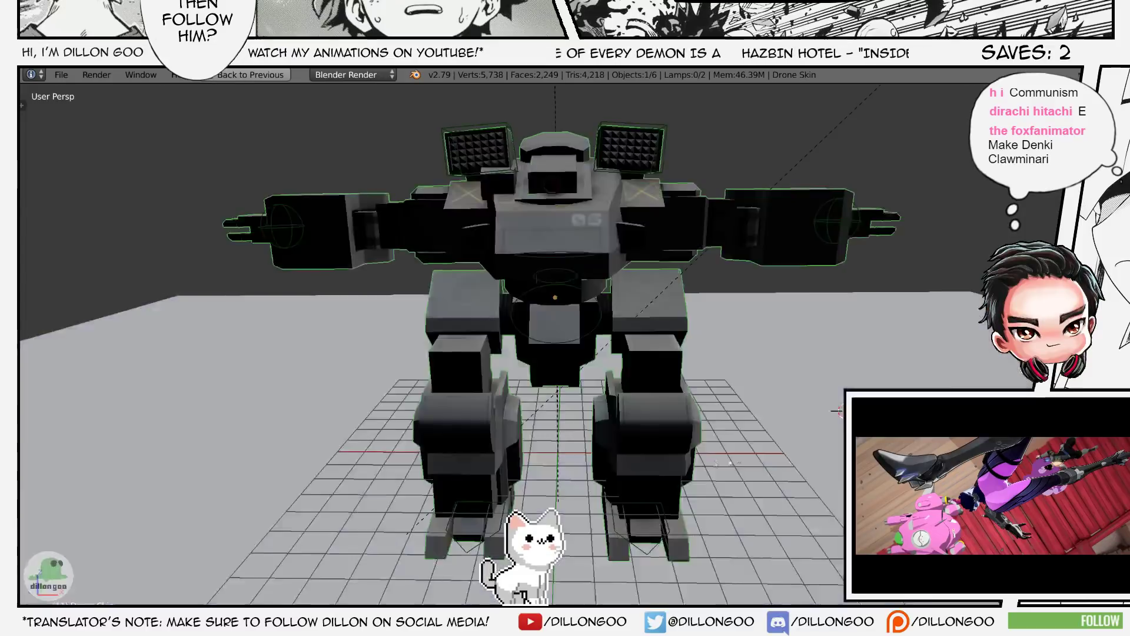
shift+middle_drag(739, 456, 775, 449)
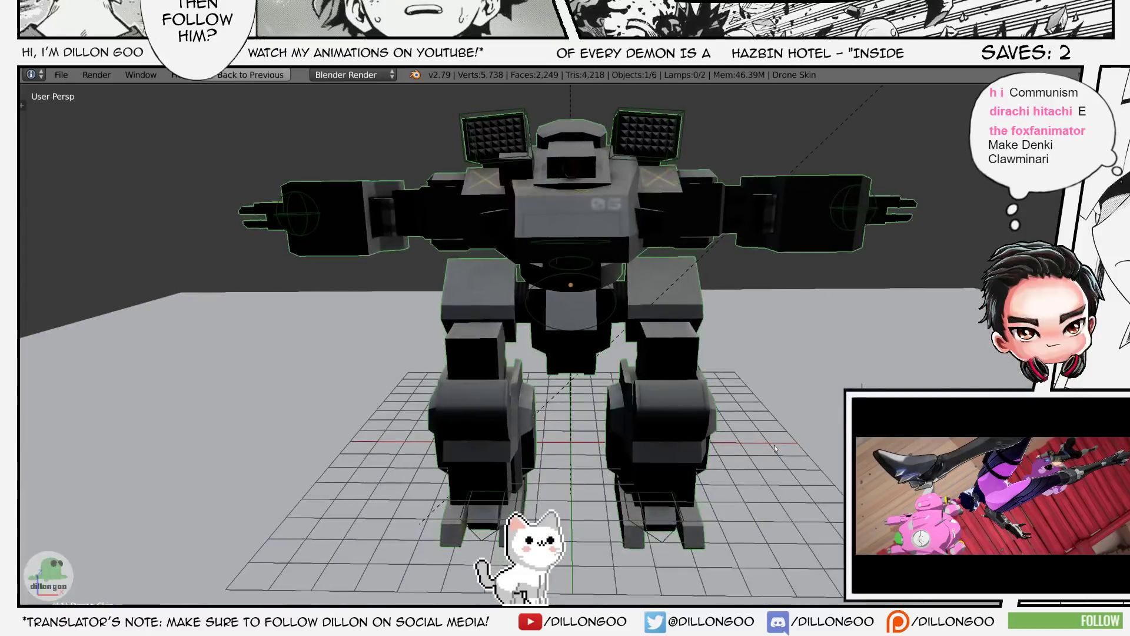
middle_drag(813, 399, 810, 401)
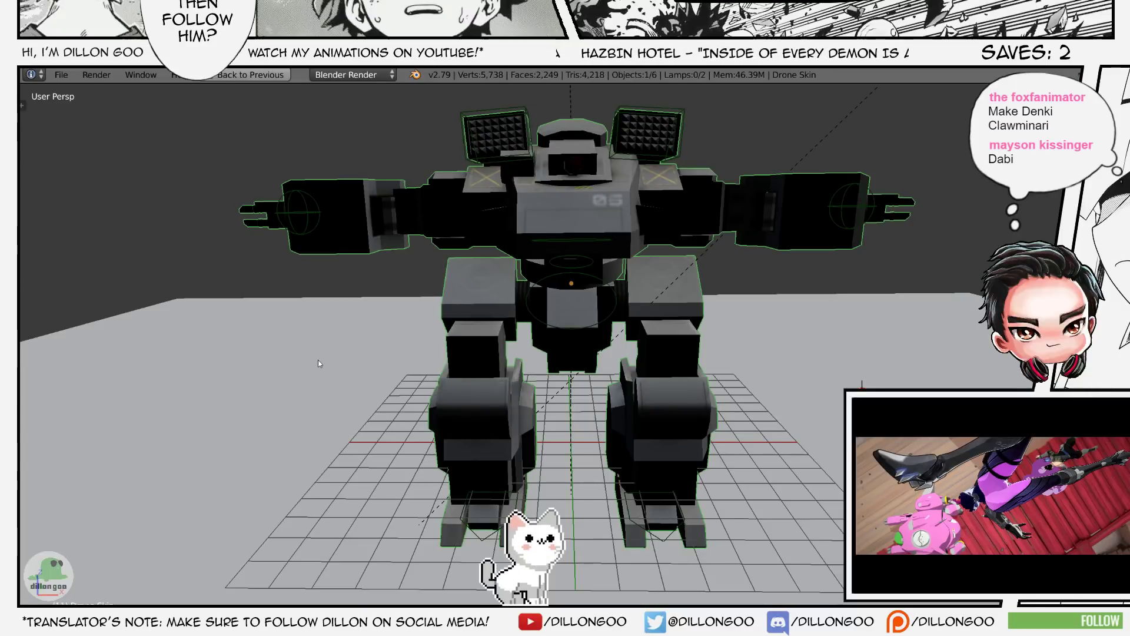
key(alt+z)
key(alt+z)
key(z)
mouse_move(461, 313)
middle_down()
mouse_move(501, 340)
mouse_move(538, 346)
mouse_move(477, 337)
mouse_move(522, 331)
middle_up()
key(alt+z)
scroll(477, 338, down, 2)
scroll(478, 337, down, 1)
key(z)
- Select the drone's armature and put it into Pose Mode
right_click(522, 331)
key(alt+z)
key(z)
key(alt+z)
middle_drag(605, 334, 665, 276)
scroll(622, 362, up, 2)
key(z)
key(alt+z)
scroll(632, 344, down, 2)
scroll(641, 345, up, 1)
key(ctrl+Tab)
- Try to raise one of the drone's shoulder launcher bones along the Z axis
key(z)
key(alt+z)
scroll(685, 250, up, 4)
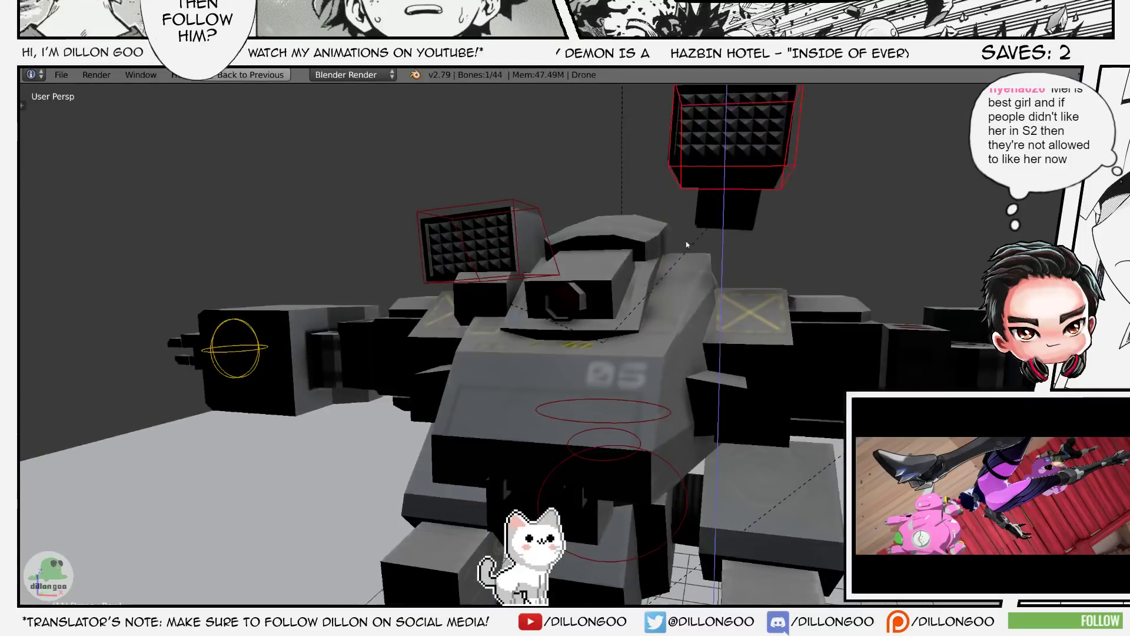
right_click(686, 307)
middle_drag(686, 309, 676, 262)
scroll(676, 263, down, 3)
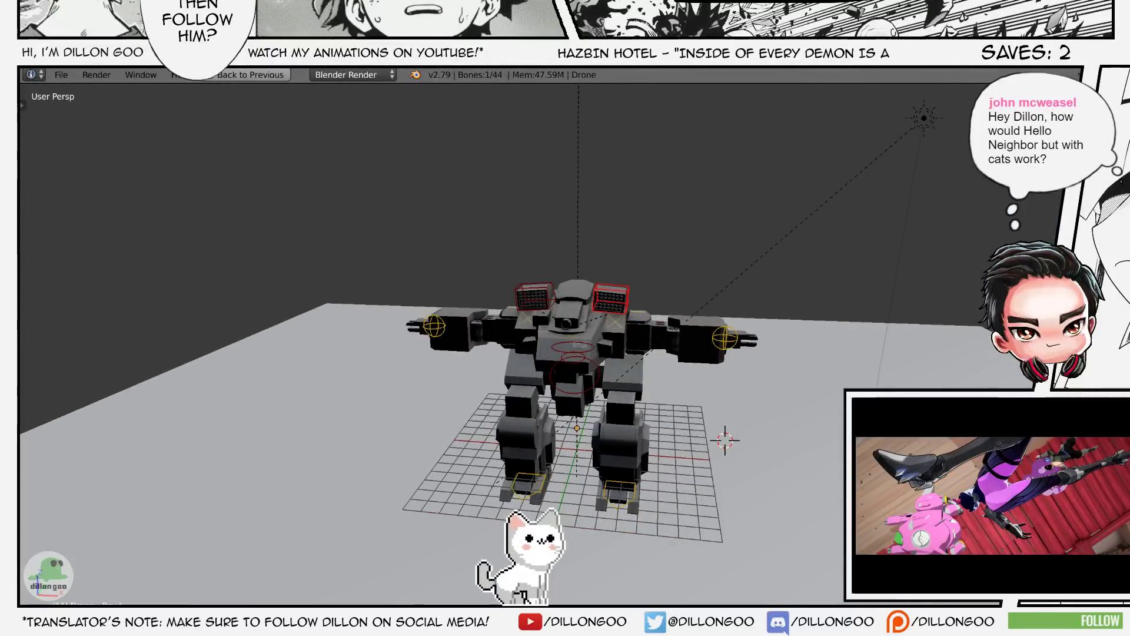
- Inspect the drone's armature and mesh from other angles in textured, solid and wireframe shading
middle_drag(675, 263, 911, 353)
mouse_move(747, 451)
middle_down()
mouse_move(799, 441)
mouse_move(772, 465)
mouse_move(816, 459)
mouse_move(792, 465)
mouse_move(813, 453)
mouse_move(803, 453)
mouse_move(805, 428)
mouse_move(724, 446)
middle_up()
key(alt+z)
key(alt+z)
key(a)
key(a)
key(z)
key(z)
- Try to rotate one of the drone's torso control bones freely
right_click(577, 378)
key(z)
key(alt+z)
mouse_move(577, 378)
middle_down()
mouse_move(622, 352)
mouse_move(655, 369)
middle_up()
key(r)
key(r)
right_click(642, 368)
- Try to move the drone's torso control bone along the Z axis
key(g)
key(z)
right_click(661, 410)
middle_drag(661, 409, 597, 414)
key(g)
key(z)
right_click(598, 461)
- Select the control bone at one of the drone's hands and try moving it to test the arm rig
middle_drag(598, 461, 700, 451)
key(z)
key(z)
right_click(780, 278)
key(z)
key(alt+z)
middle_drag(784, 300, 817, 328)
key(g)
middle_drag(754, 341, 475, 323)
key(g)
click(678, 374)
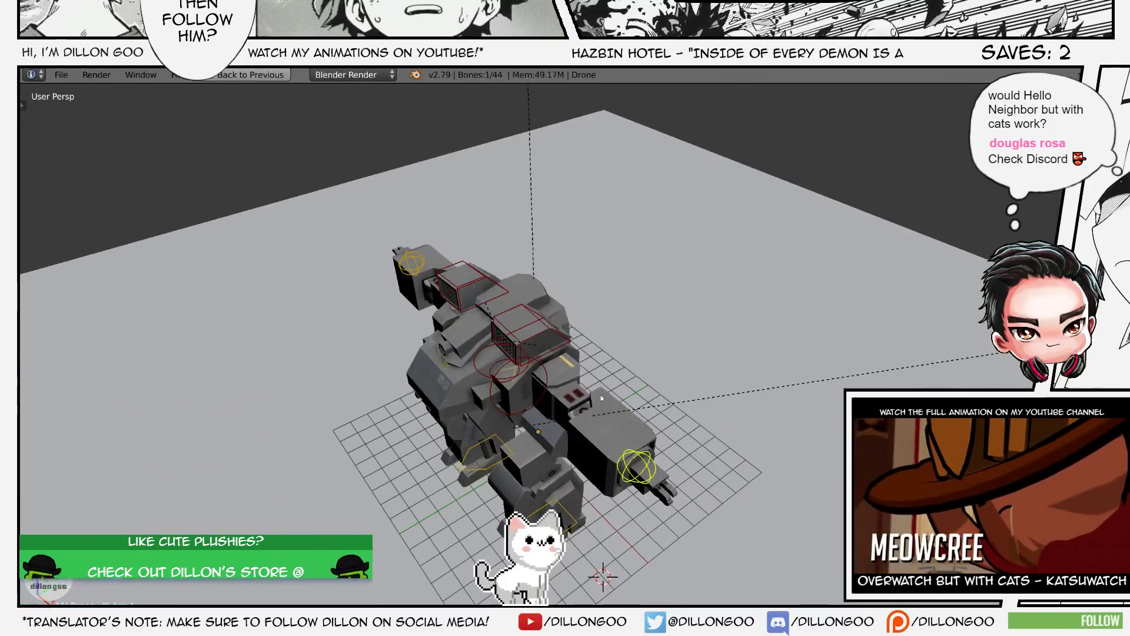
middle_drag(679, 374, 677, 449)
key(g)
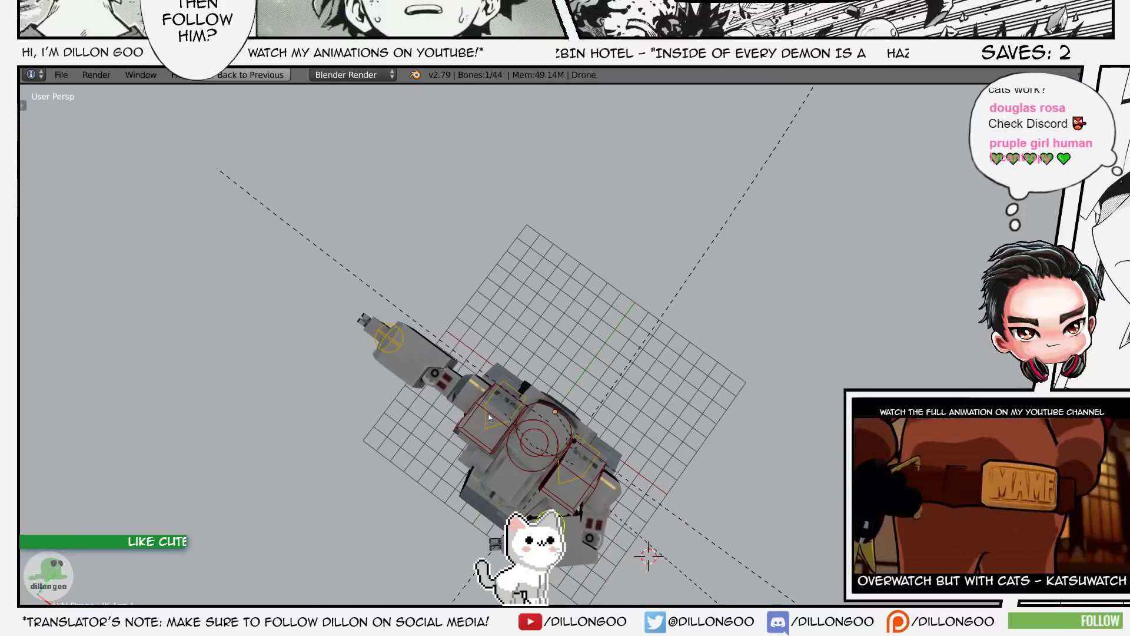
right_click(589, 434)
- Select the Drone Skin mesh, restore the multi-panel layout and display the drone material's textures
mouse_move(588, 430)
middle_down()
mouse_move(683, 339)
mouse_move(630, 376)
mouse_move(616, 362)
mouse_move(625, 352)
middle_up()
scroll(627, 351, down, 4)
scroll(626, 351, up, 2)
scroll(641, 350, up, 1)
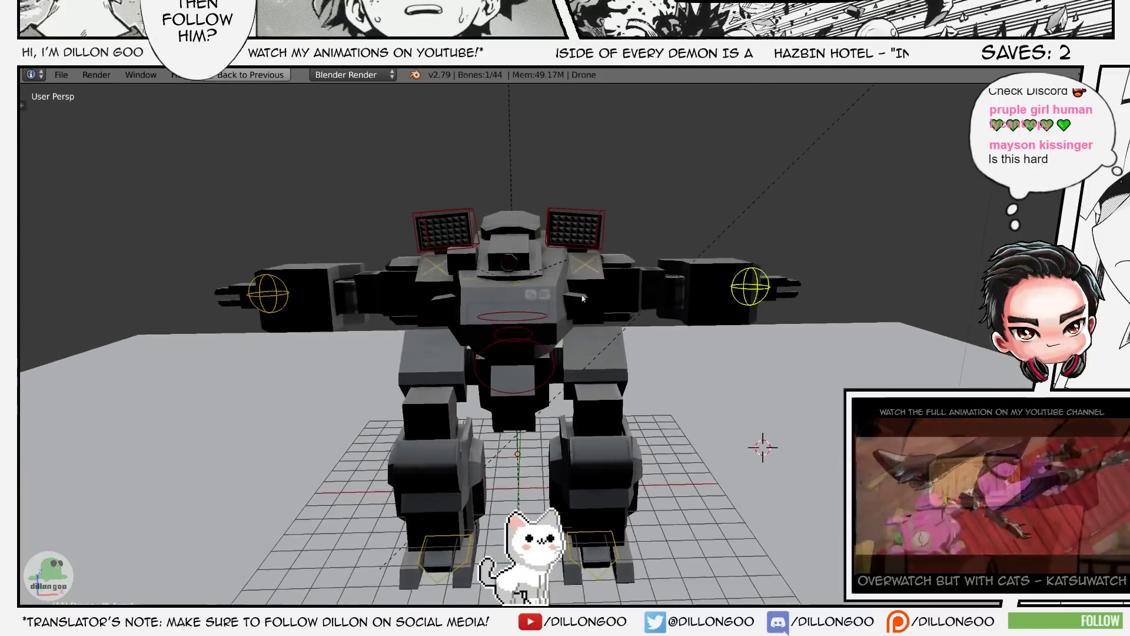
right_click(592, 352)
key(alt+z)
key(alt+z)
key(ctrl+Up)
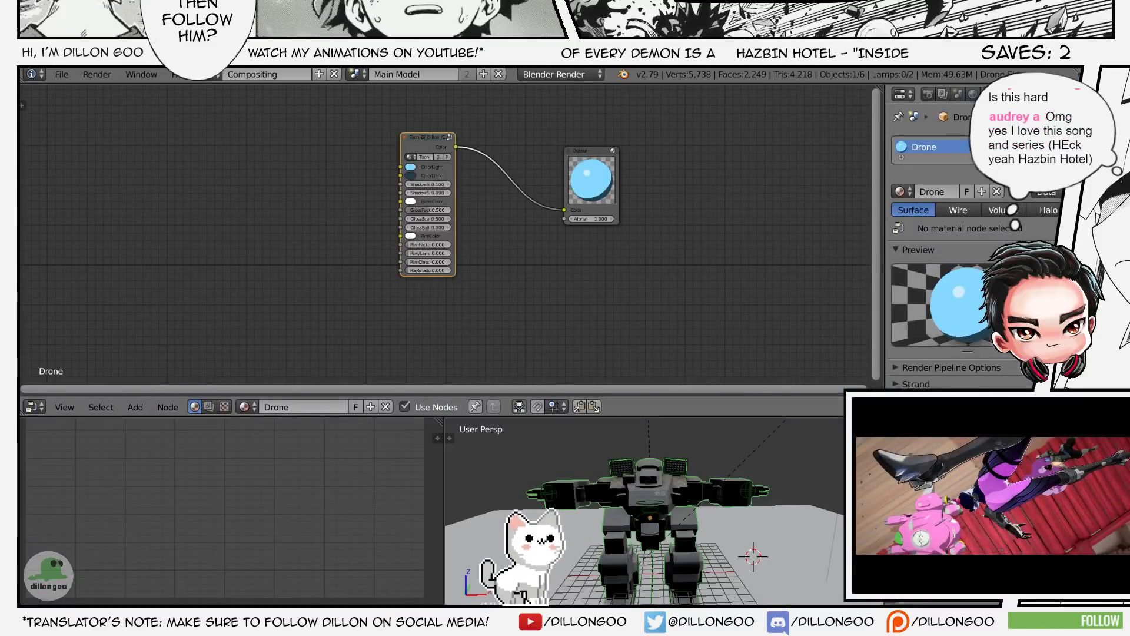
scroll(445, 236, down, 2)
click(1062, 94)
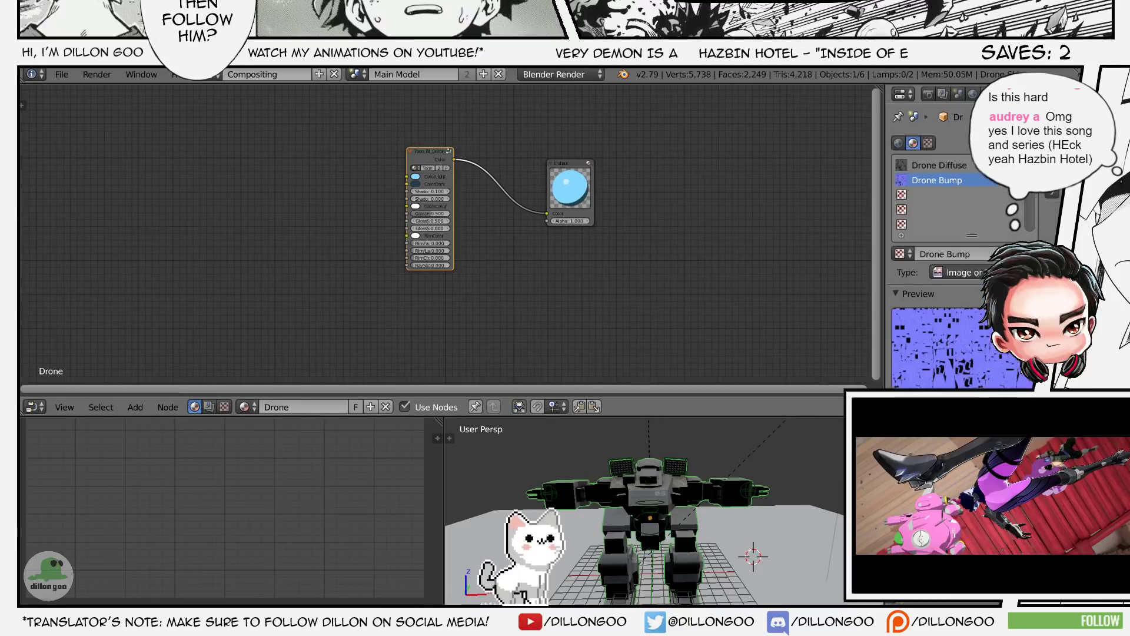
- Preview the drone with its toon shading in an enlarged 3D view, then restore the layout
scroll(762, 222, up, 2)
key(z)
key(alt+z)
key(shift+space)
key(n)
scroll(1012, 370, down, 10)
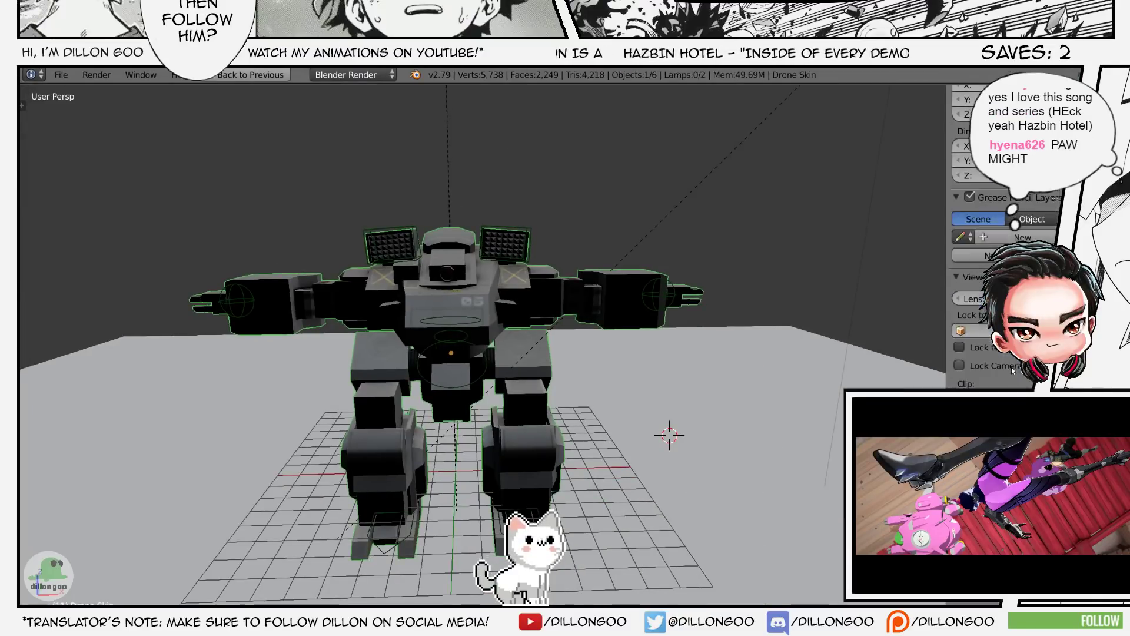
scroll(1012, 370, down, 4)
key(shift+z)
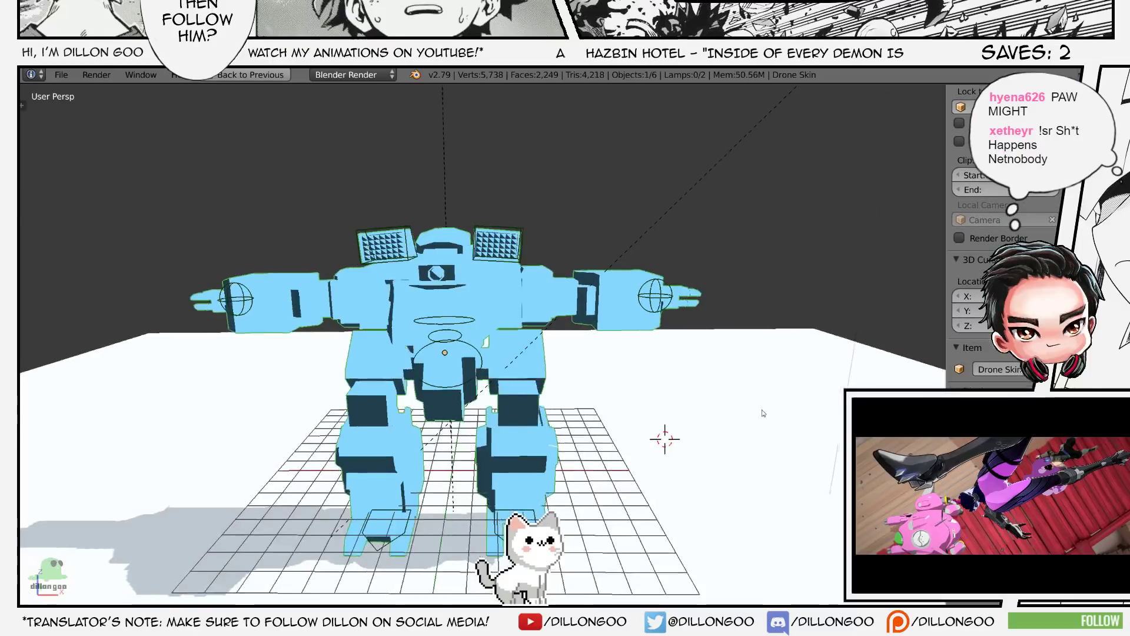
key(shift+space)
- Add a Geometry input node in front of the toon node in the Drone material
key(shift+a)
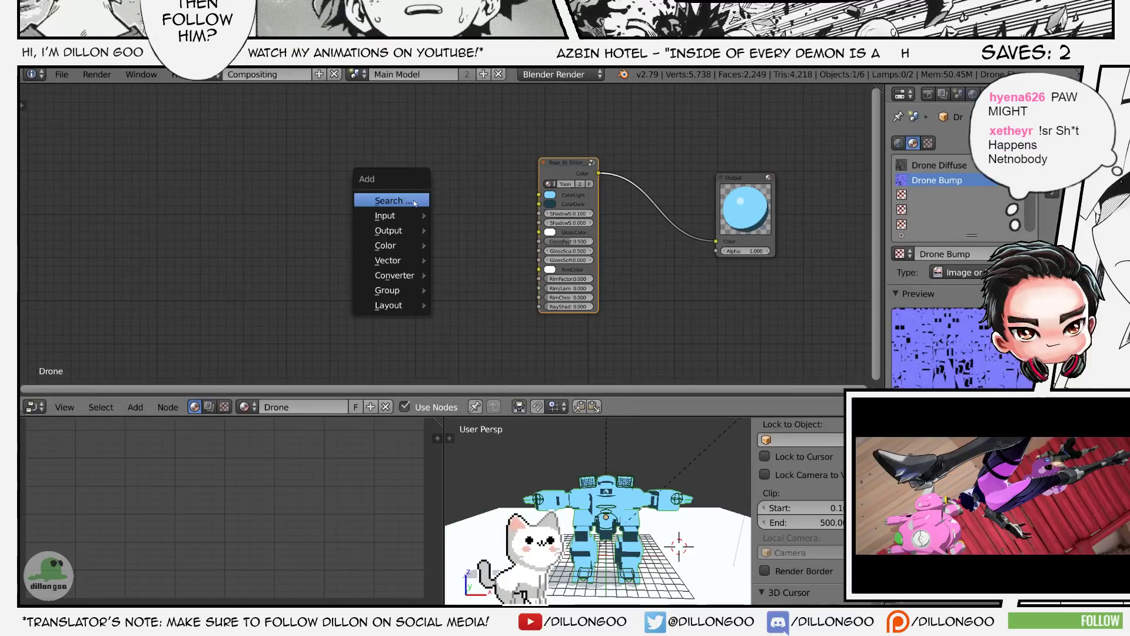
key(shift+a)
mouse_move(326, 223)
click(405, 270)
click(261, 232)
scroll(306, 245, up, 1)
key(shift+a)
mouse_move(373, 259)
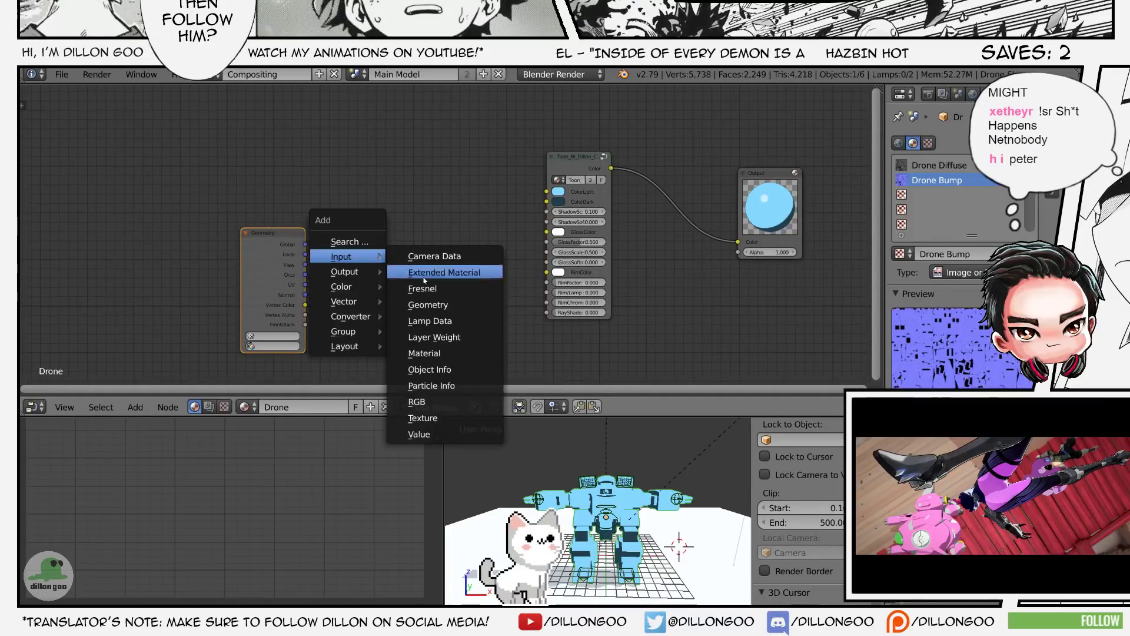
click(418, 401)
right_click(383, 206)
- Add a Texture input node between the Geometry and toon nodes and assign it the Drone Bump texture
key(shift+a)
mouse_move(389, 217)
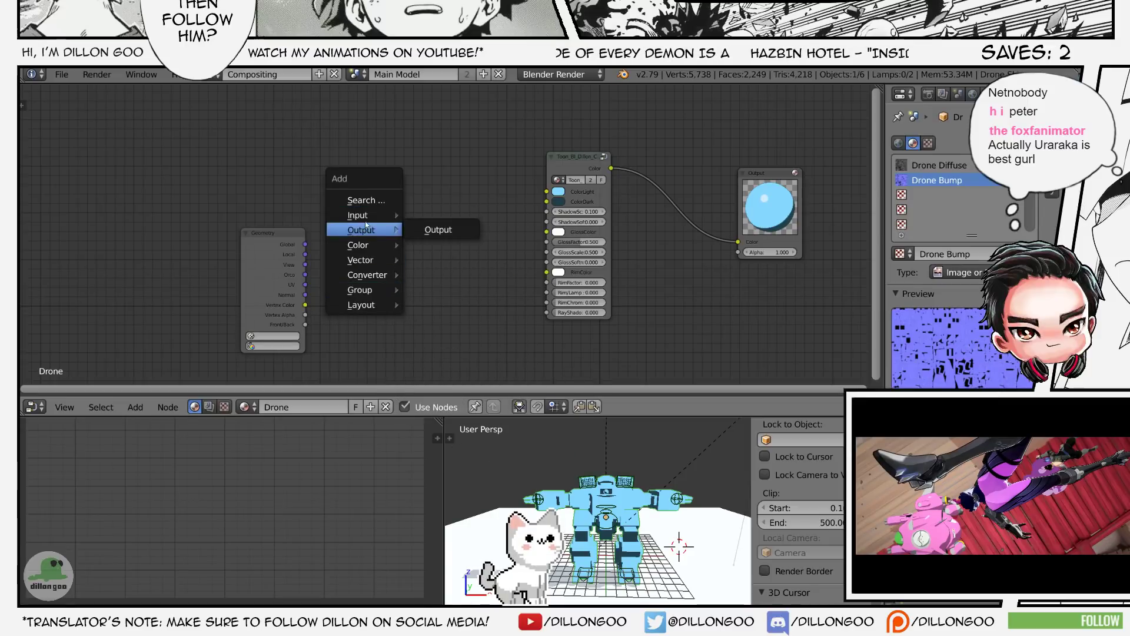
click(435, 373)
click(438, 184)
scroll(437, 184, up, 2)
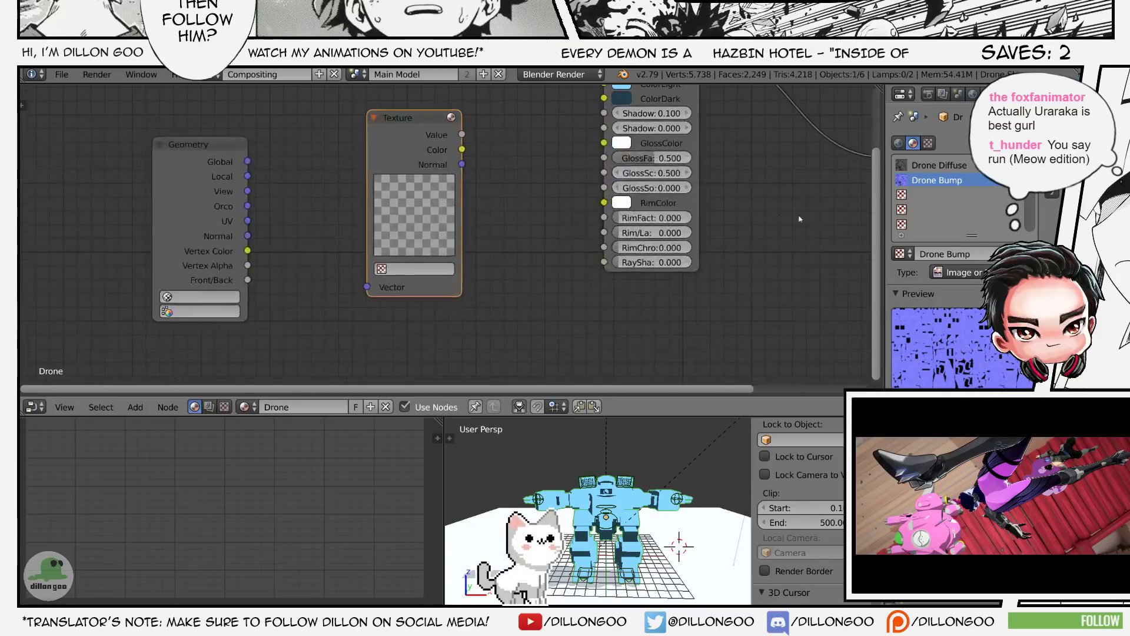
click(435, 269)
key(Return)
- Duplicate the Drone Bump texture node and arrange the two nodes one above the other
drag(392, 158, 400, 346)
key(shift+d)
click(404, 123)
scroll(428, 243, down, 1)
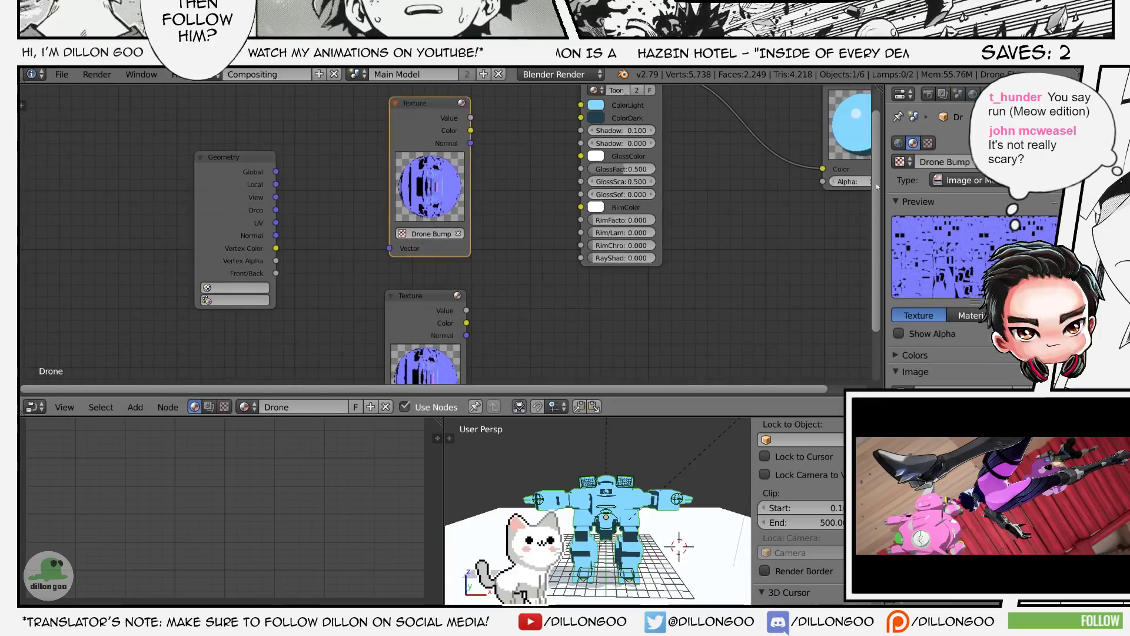
- Assign the Drone Diffuse texture to the upper Texture node
click(1047, 94)
click(626, 117)
click(1061, 93)
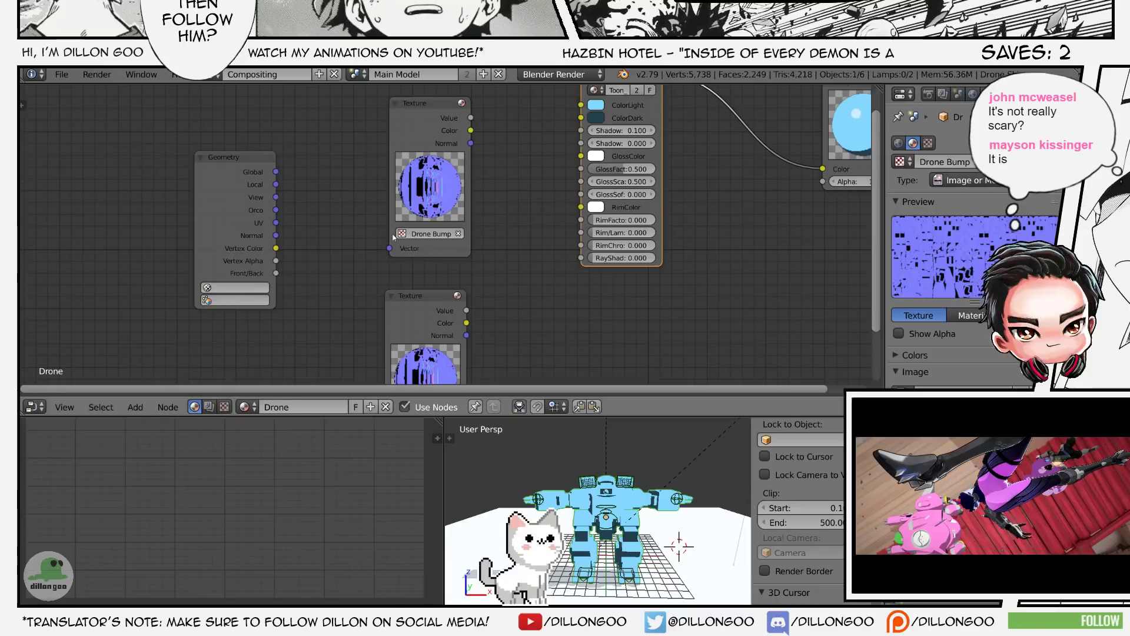
click(432, 233)
click(432, 285)
scroll(393, 206, down, 1)
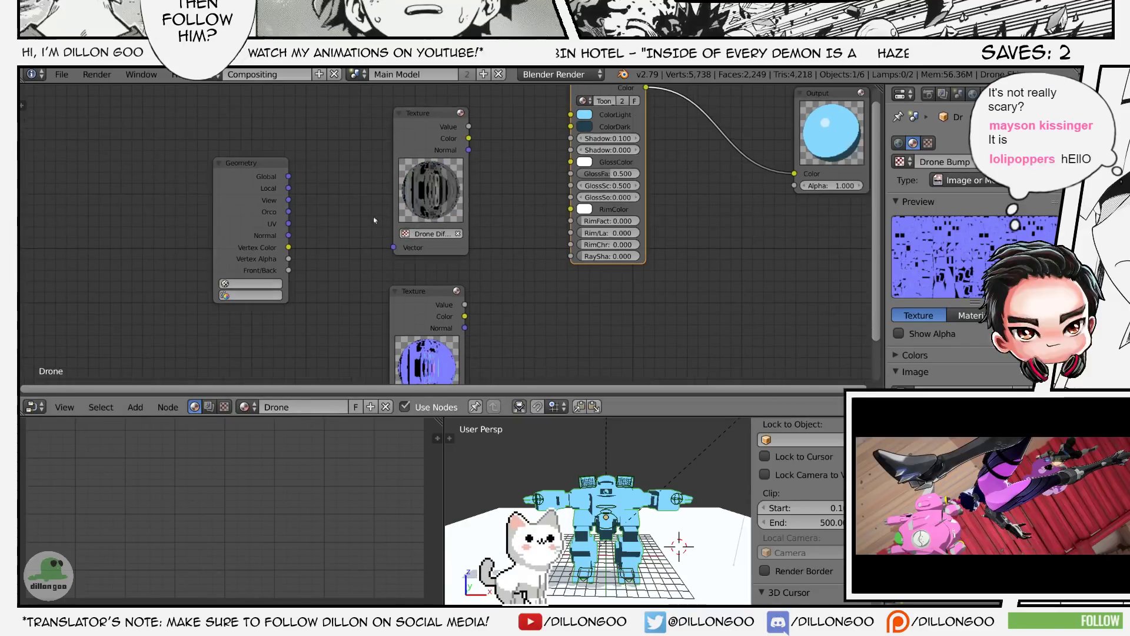
- Connect the Geometry node's UV output to the Vector inputs of both texture nodes
drag(288, 223, 393, 248)
scroll(297, 184, down, 1)
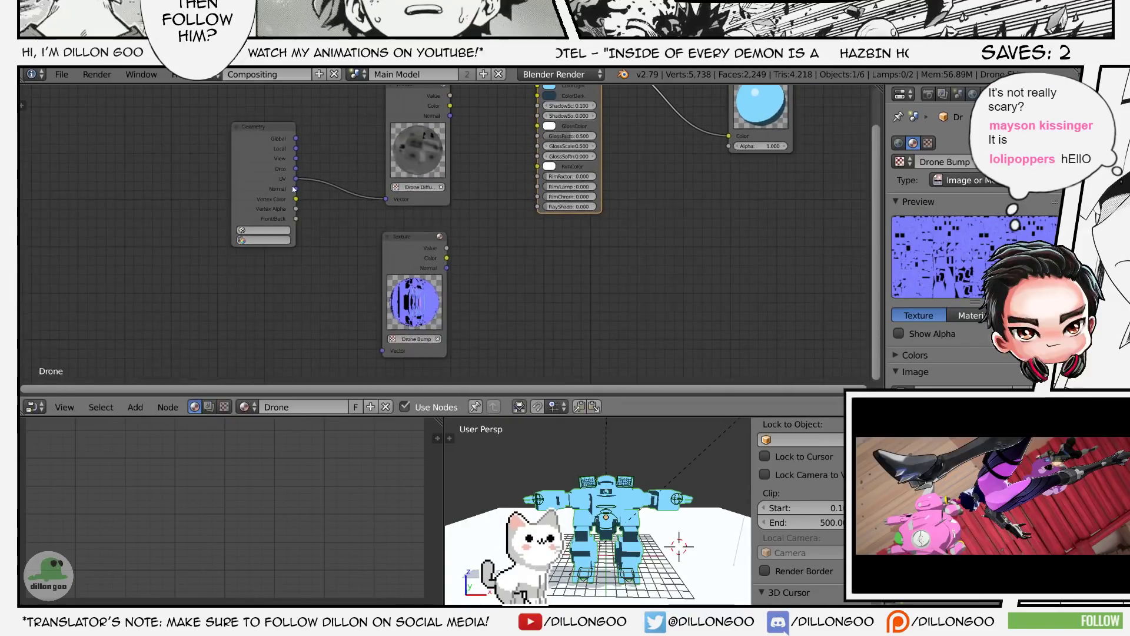
drag(296, 179, 382, 350)
middle_drag(517, 199, 527, 239)
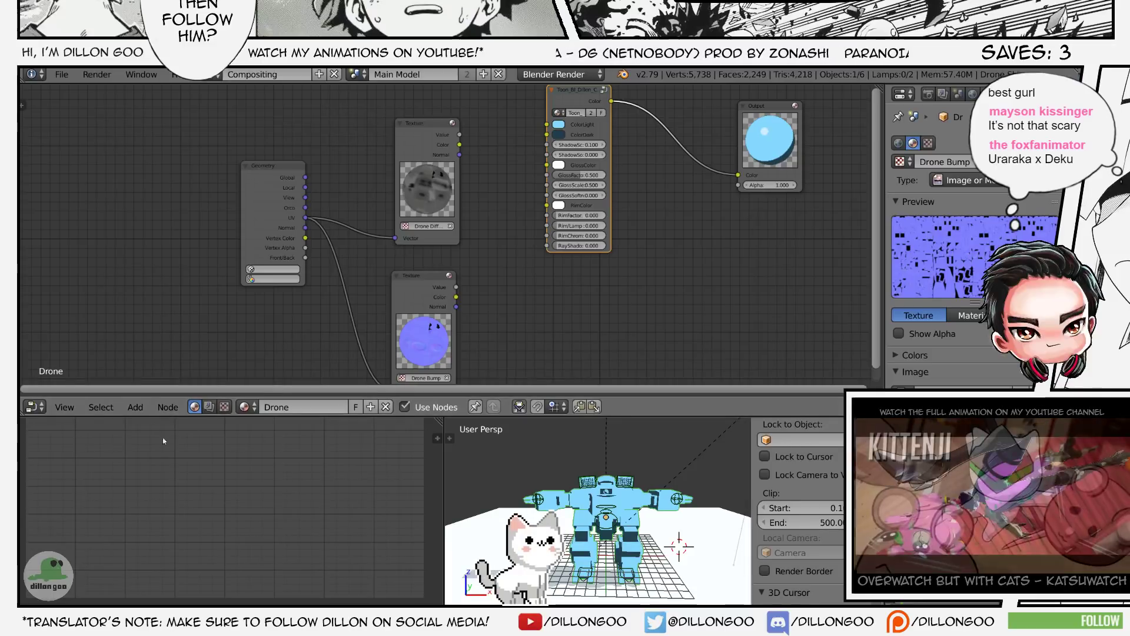
- Switch to the browser and examine the robots in the enlarged My Hero Academia Smash Rising model image on DeviantArt
key(alt+Tab)
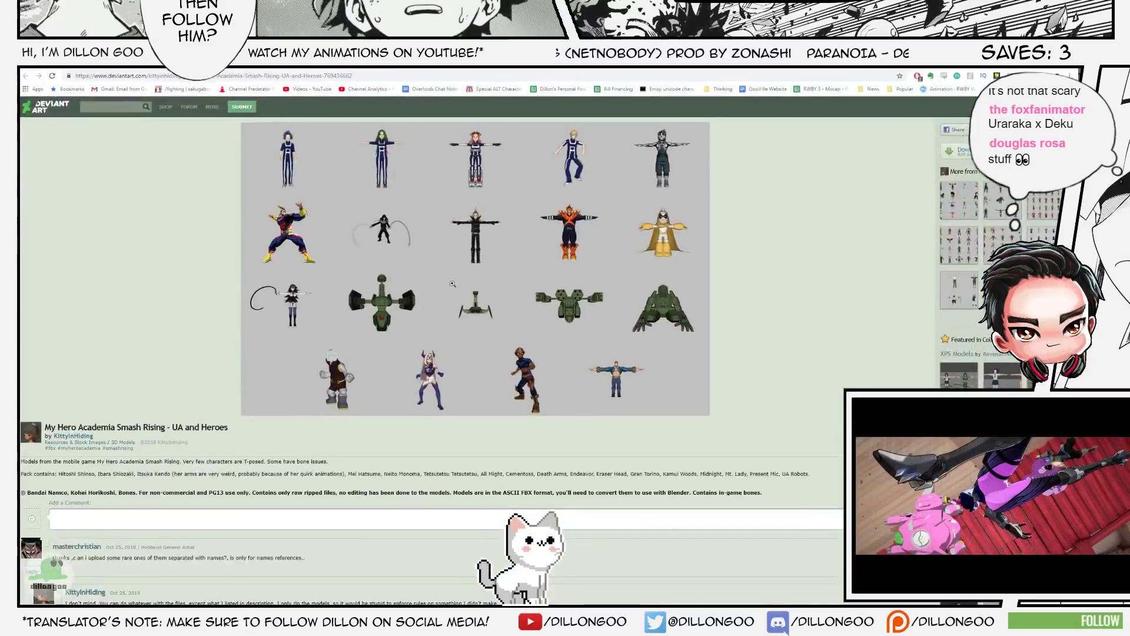
click(389, 273)
scroll(381, 415, down, 3)
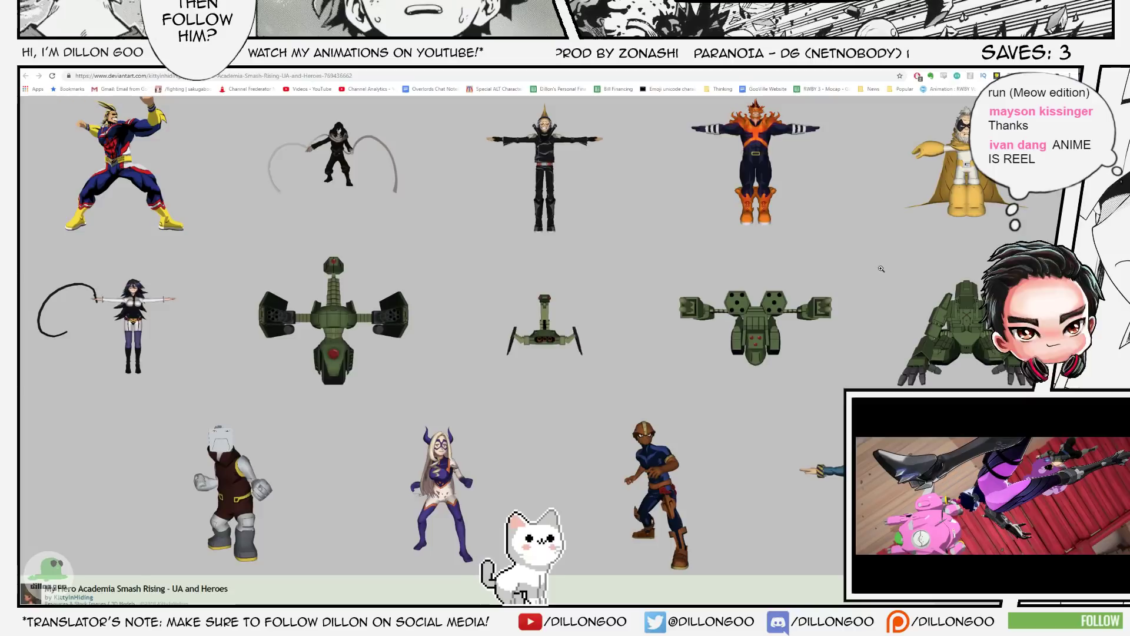
drag(471, 62, 22, 470)
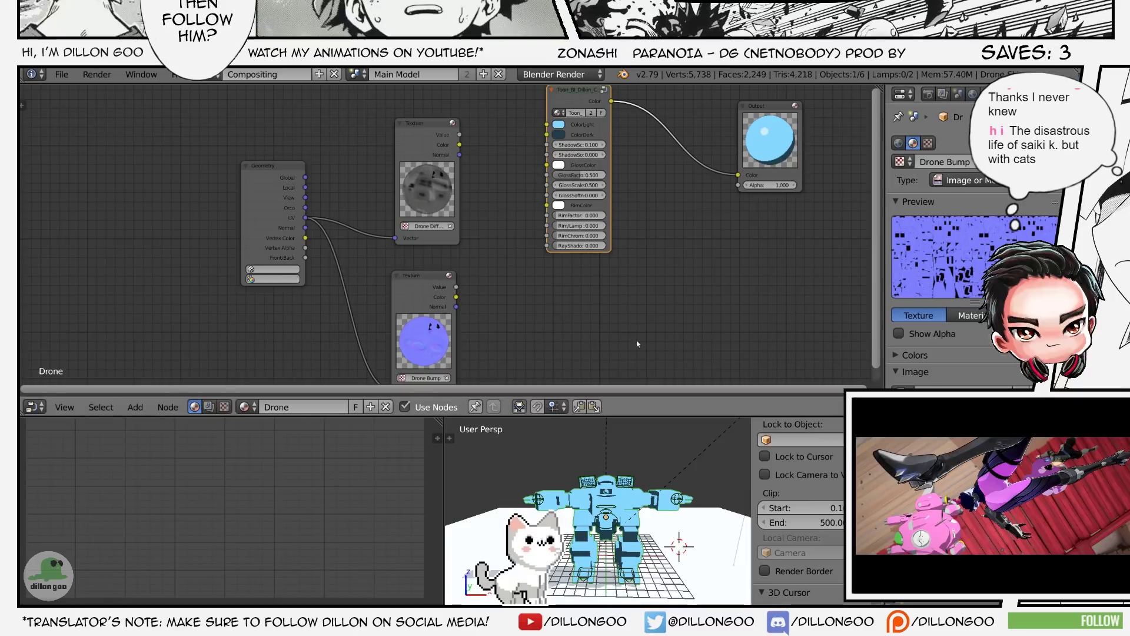
- Show the empty second layer in an enlarged Blender 3D view and try to import 00390001.fbx from the UA Robot 1 folder
key(shift+space)
key(2)
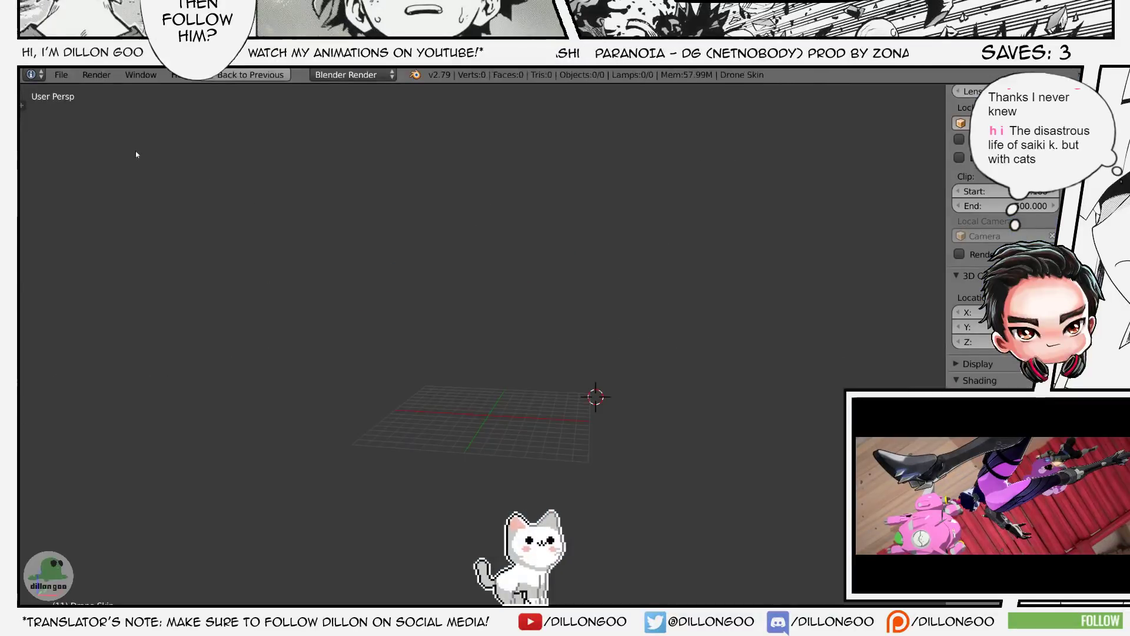
click(62, 75)
mouse_move(133, 358)
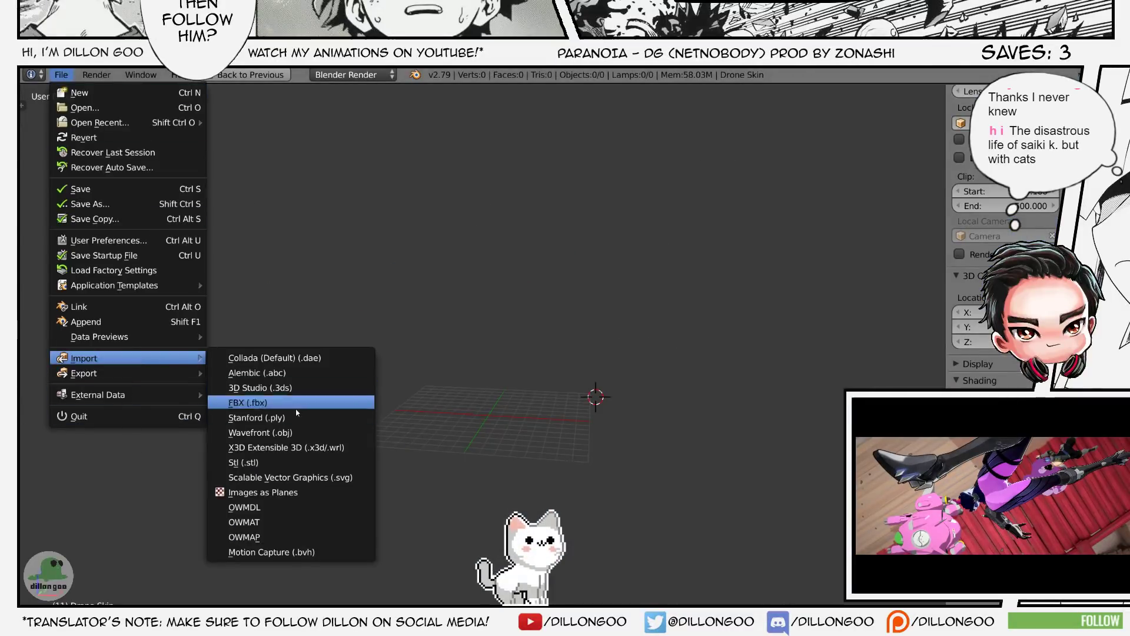
click(293, 403)
click(377, 151)
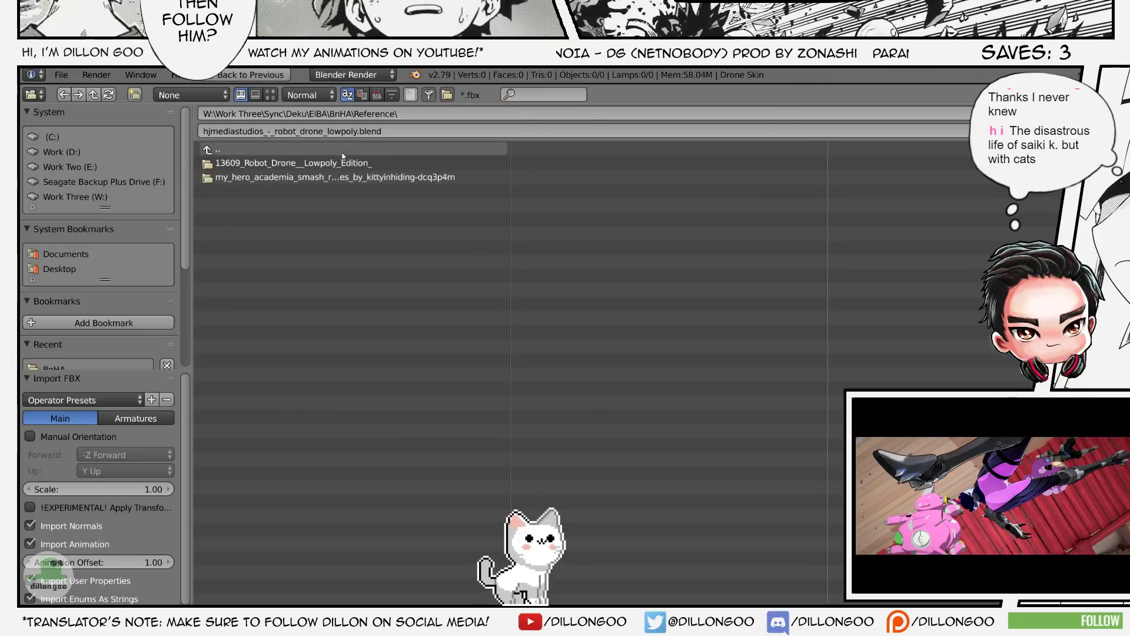
click(265, 176)
click(259, 163)
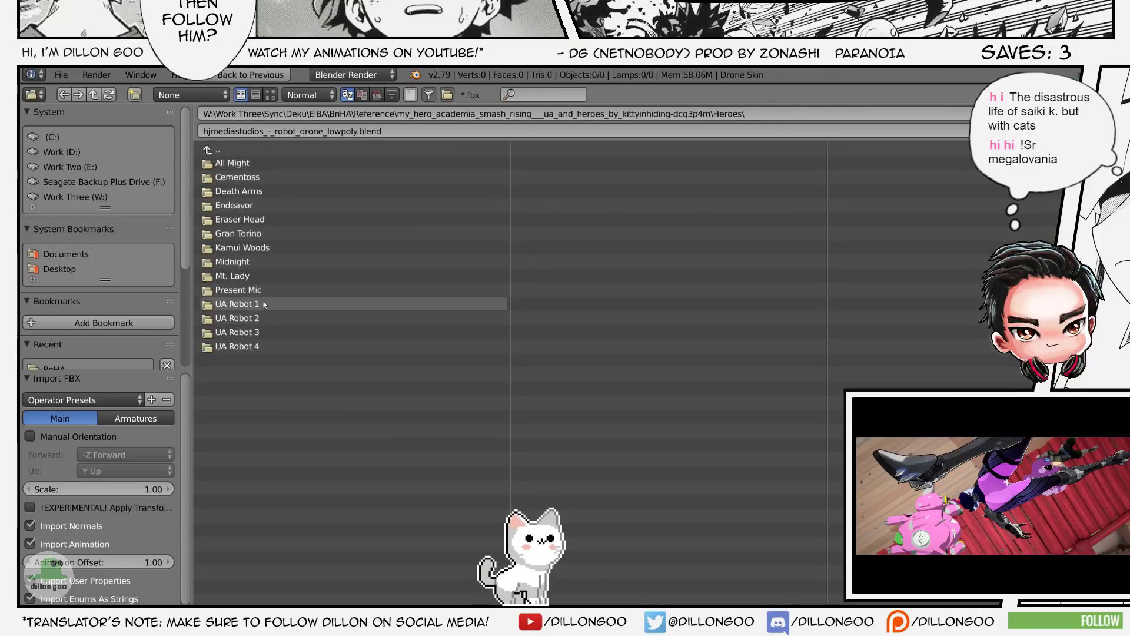
click(263, 305)
double_click(255, 164)
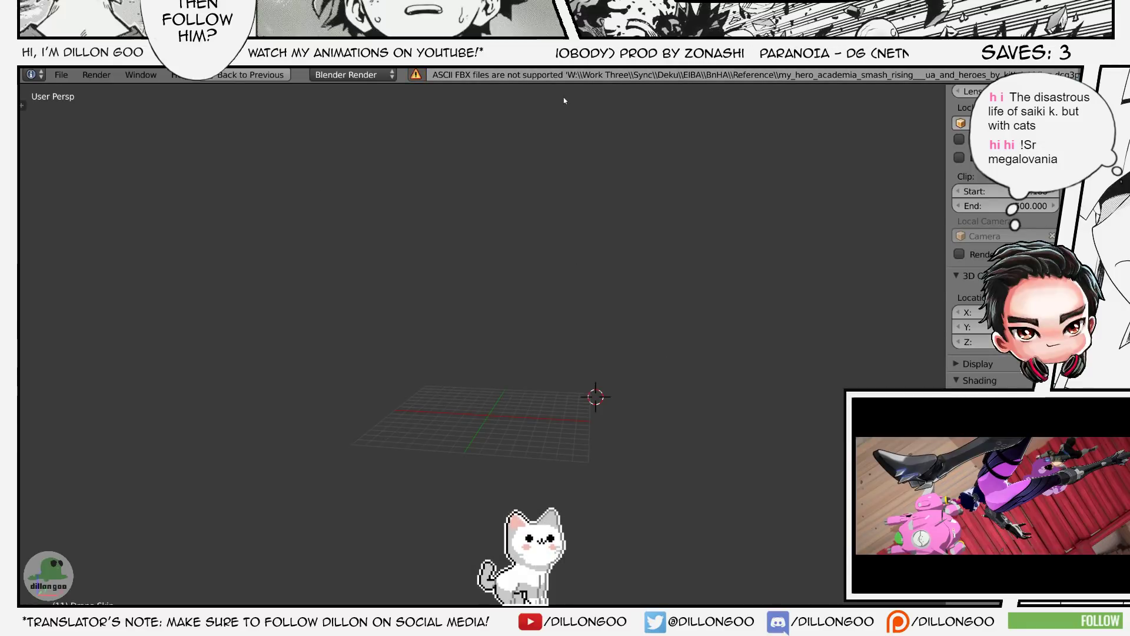
- Try to import the FBX model 00400001.fbx from the UA Robot 2 folder
click(66, 77)
mouse_move(136, 351)
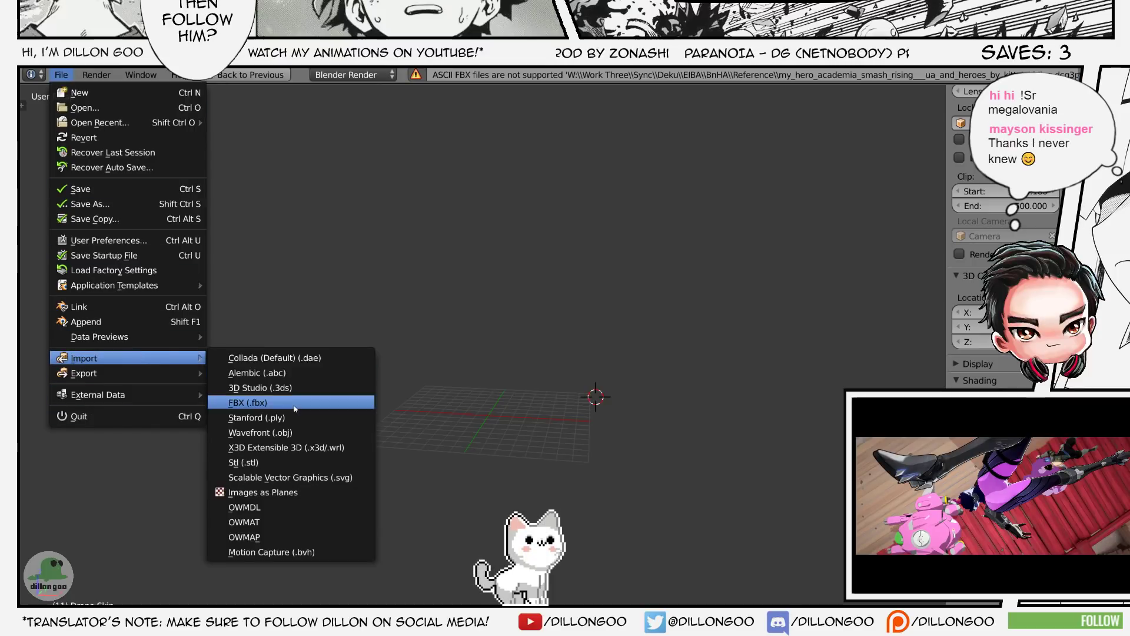
click(253, 399)
click(242, 152)
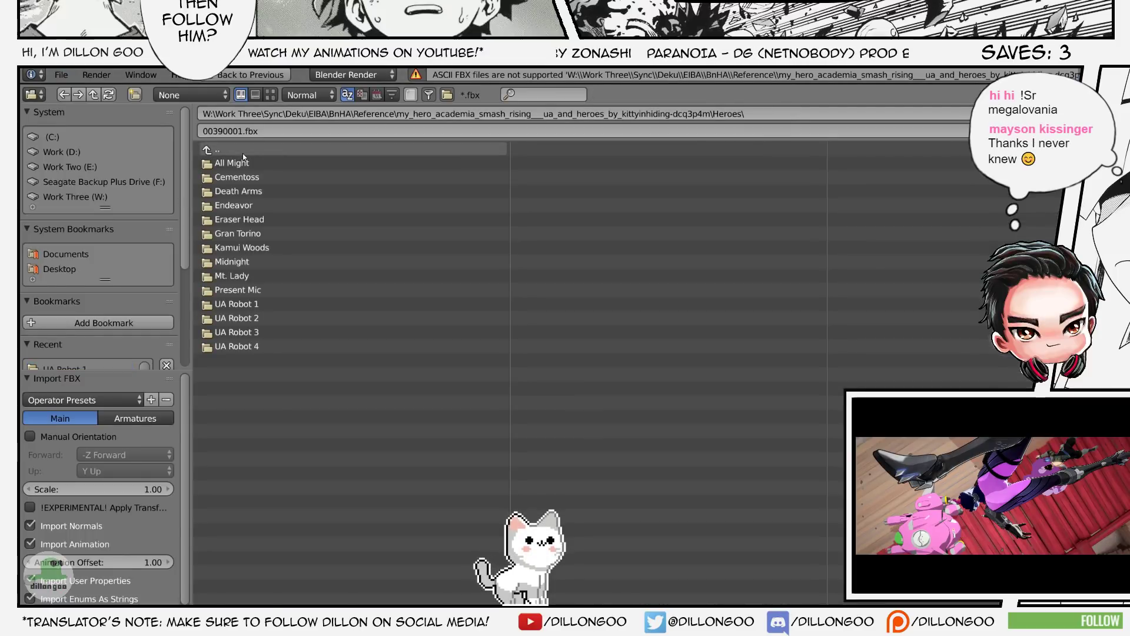
click(280, 313)
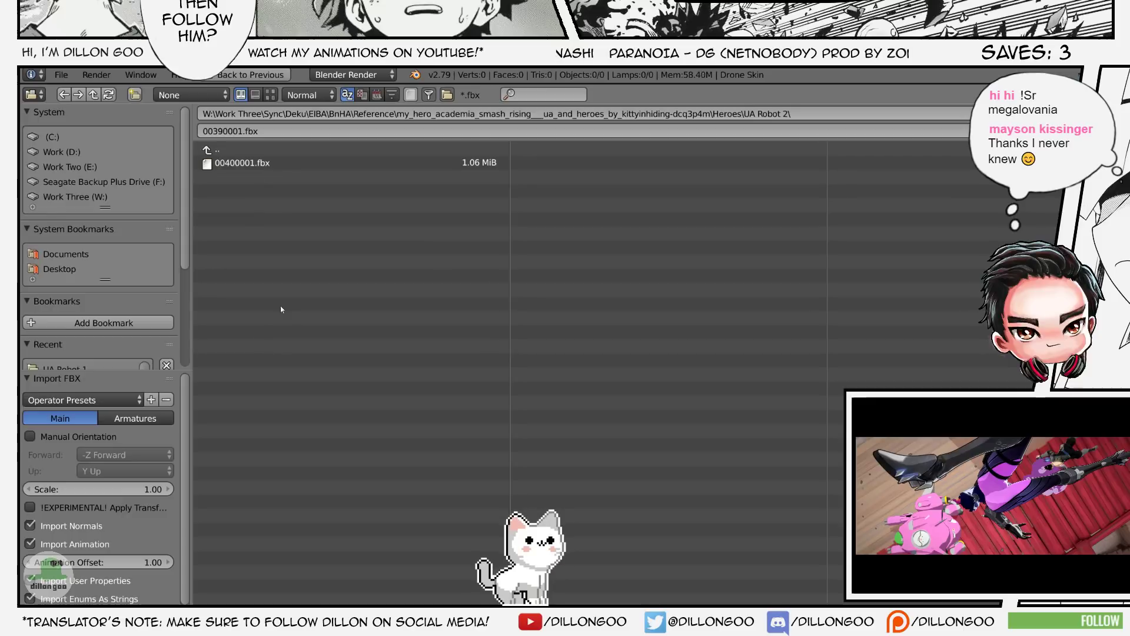
double_click(271, 162)
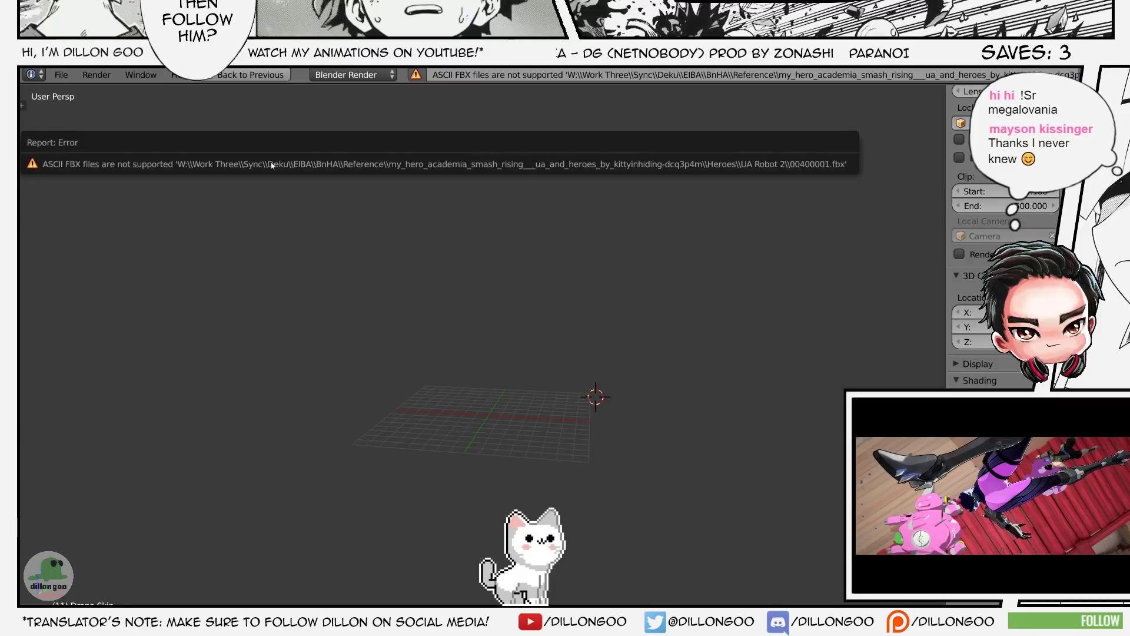
- Try to import 00400001.fbx again with the experimental Apply Transform option enabled
click(62, 74)
mouse_move(104, 374)
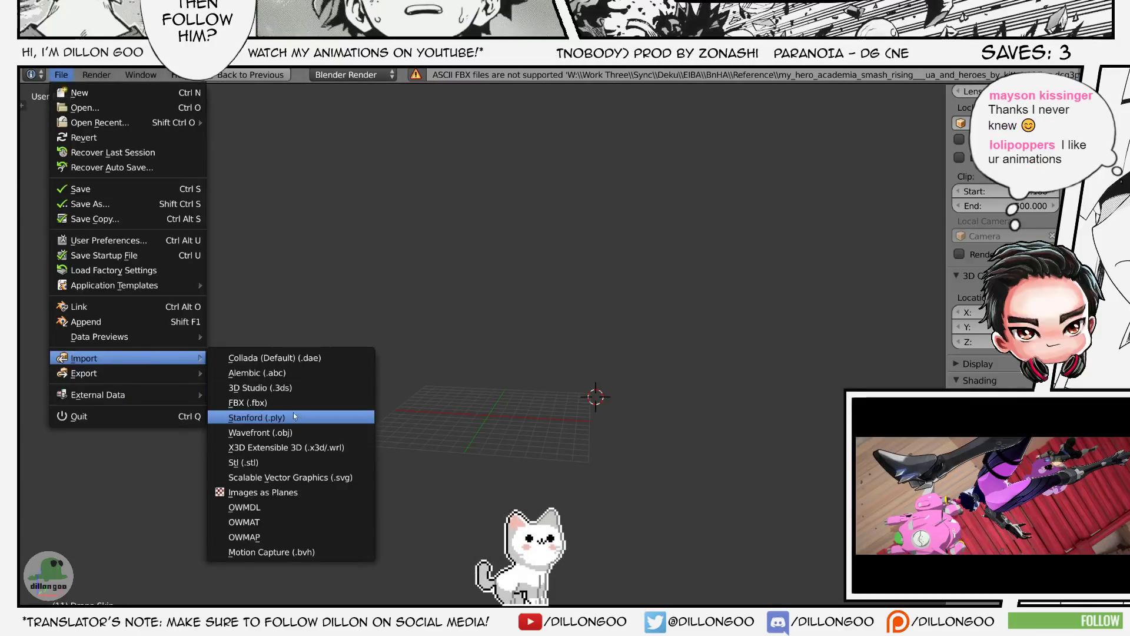
click(289, 404)
scroll(132, 478, down, 2)
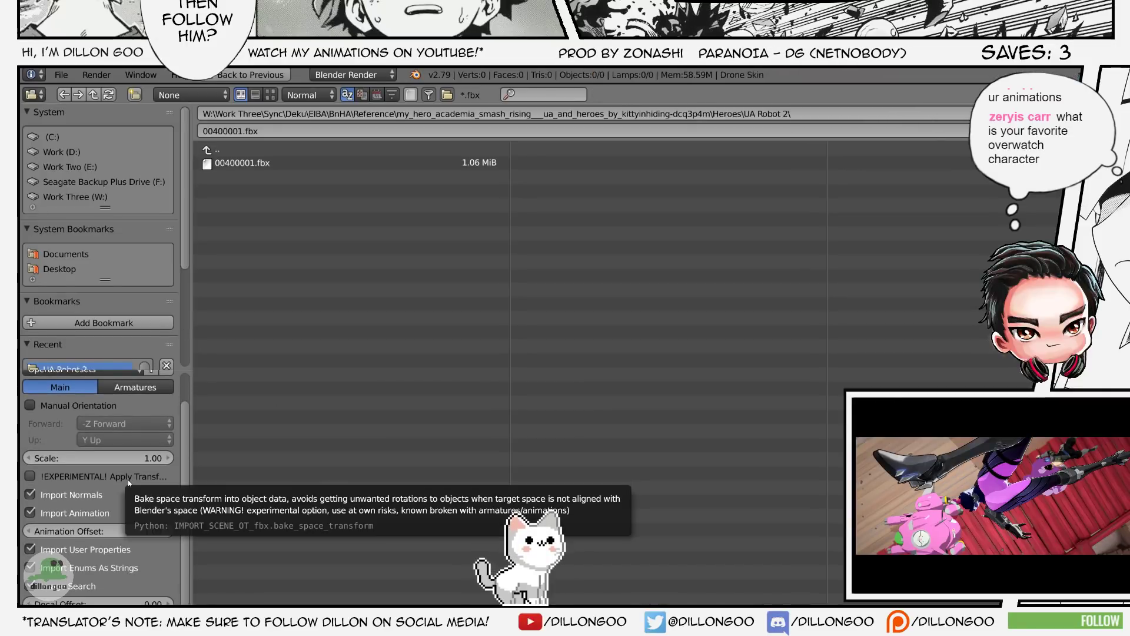
click(128, 478)
scroll(91, 407, up, 2)
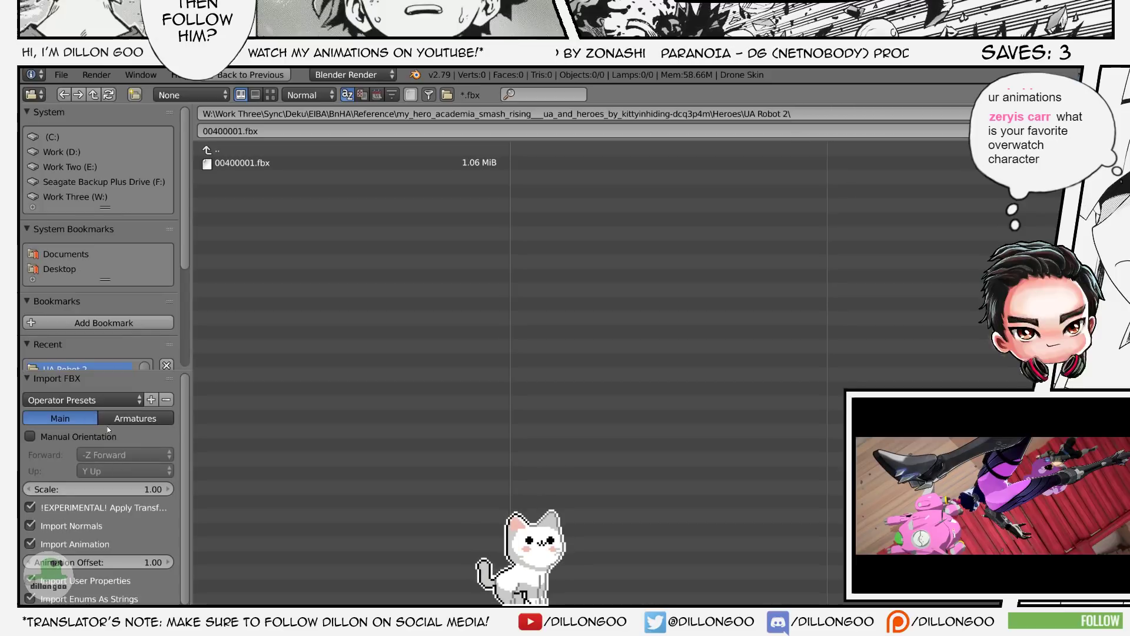
scroll(132, 326, down, 1)
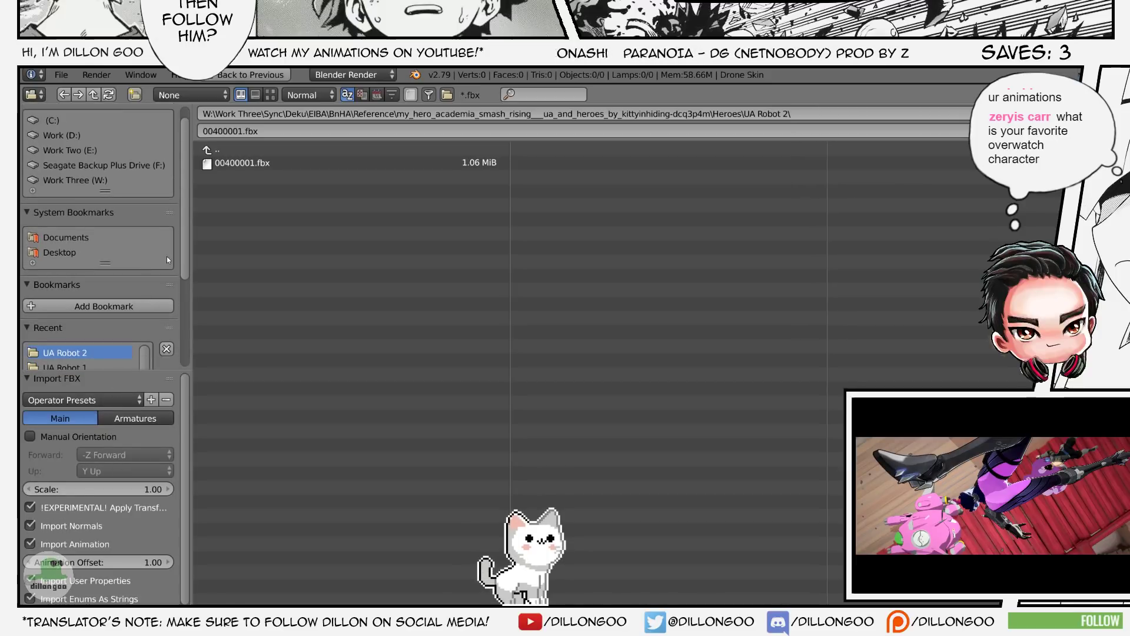
double_click(276, 163)
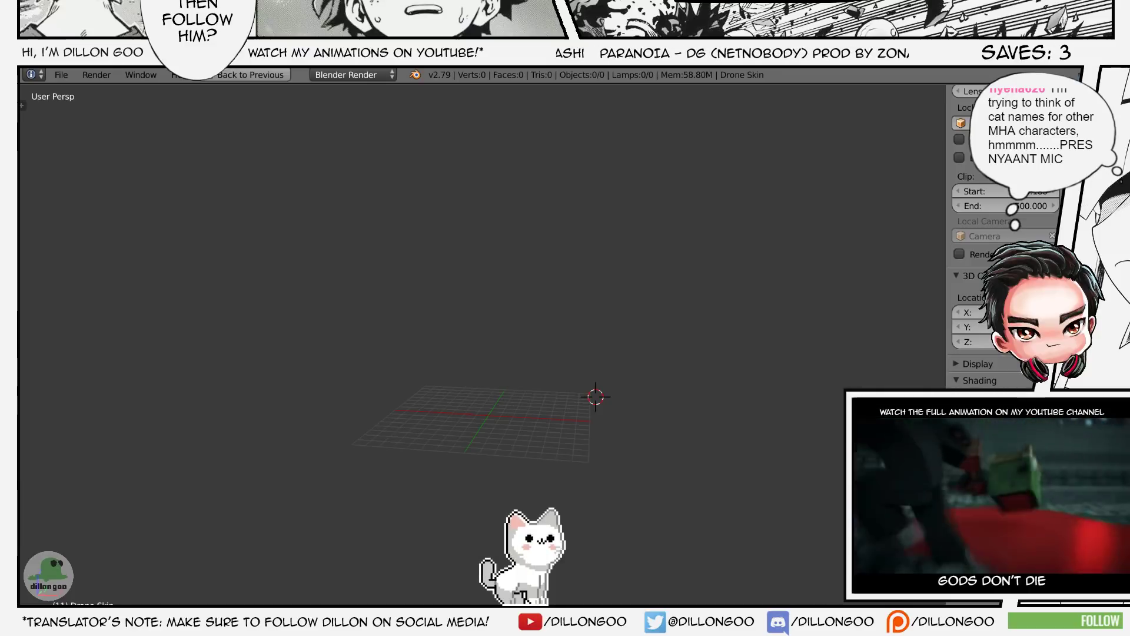
- Search the add-ons for "lara" and enable the XNALara/XPS import add-on
click(369, 295)
key(ctrl+alt+u)
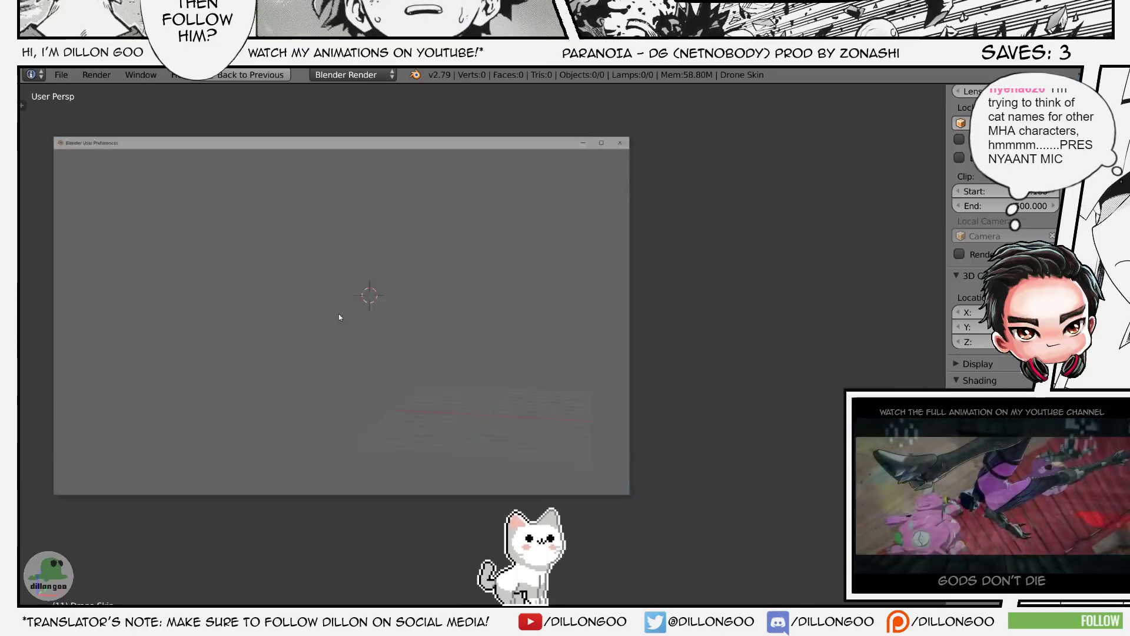
click(111, 184)
text(lara)
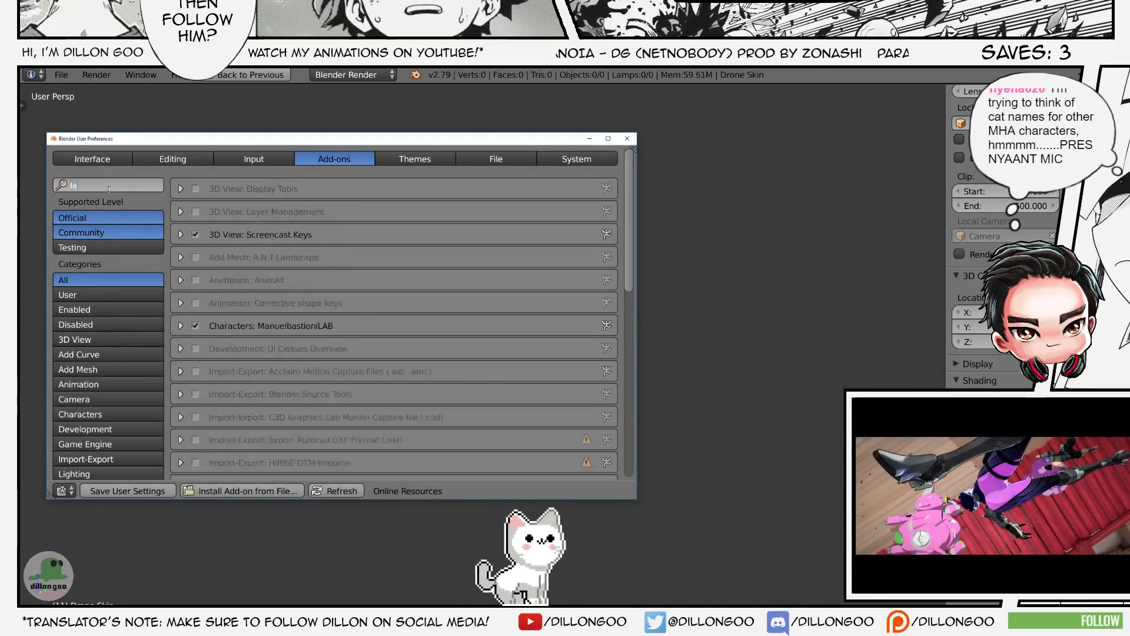
click(196, 188)
click(627, 138)
- Try to import 00400001.fbx from the UA Robot 2 folder as FBX with the experimental Apply Transform option off
click(61, 74)
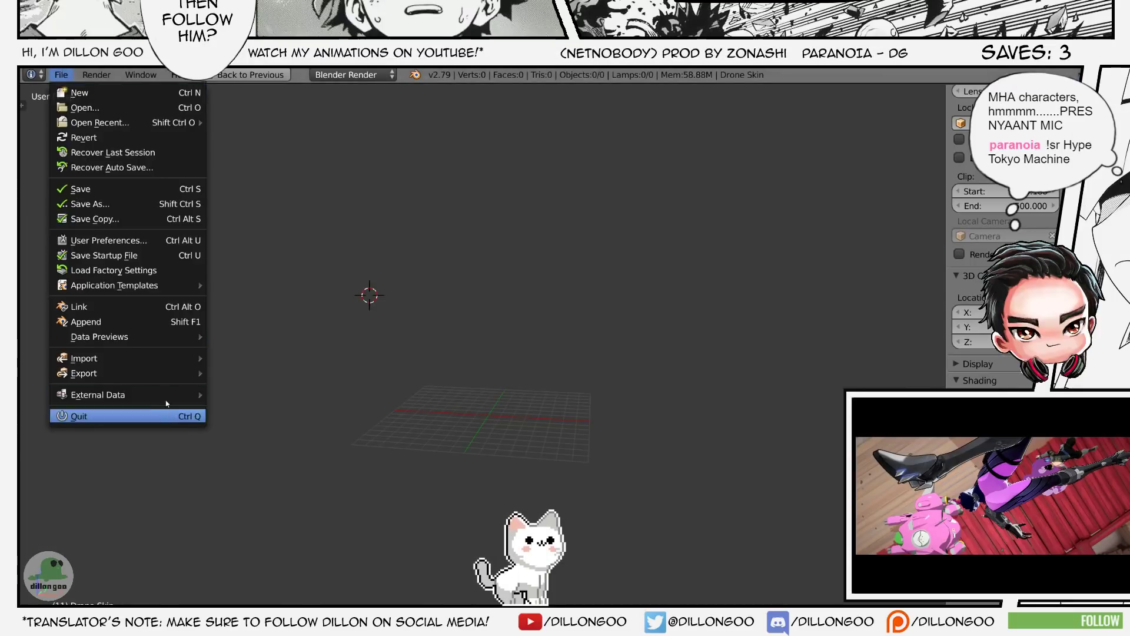
mouse_move(83, 357)
click(247, 416)
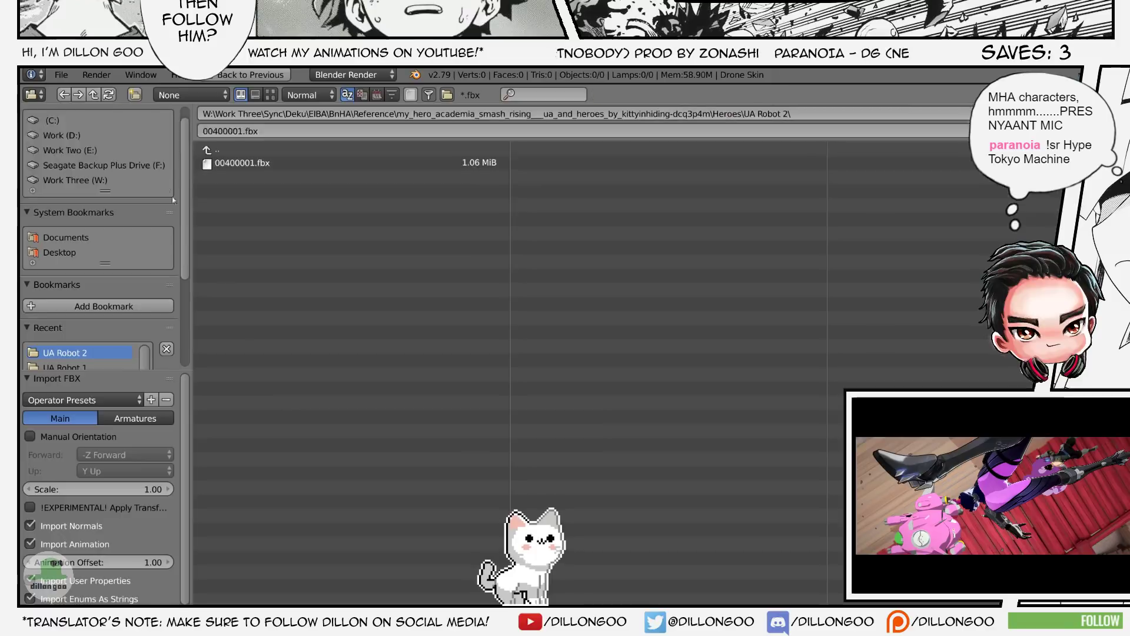
double_click(253, 162)
- Try the XNALara/XPS Model importer on the UA Robot 2 folder
click(61, 74)
mouse_move(83, 357)
mouse_move(353, 566)
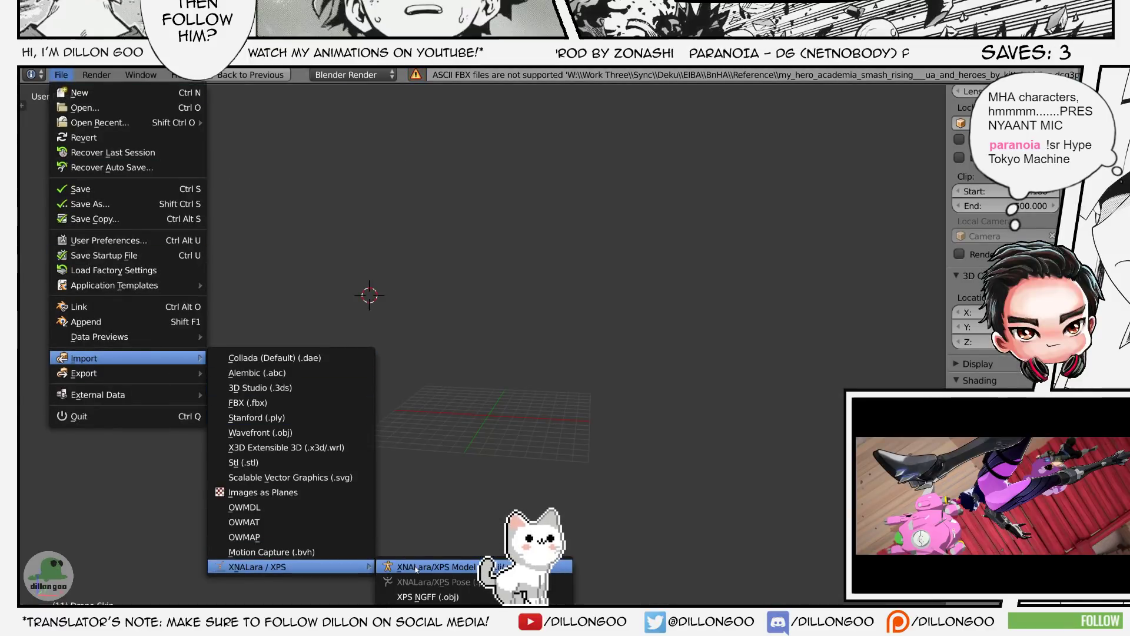
click(415, 566)
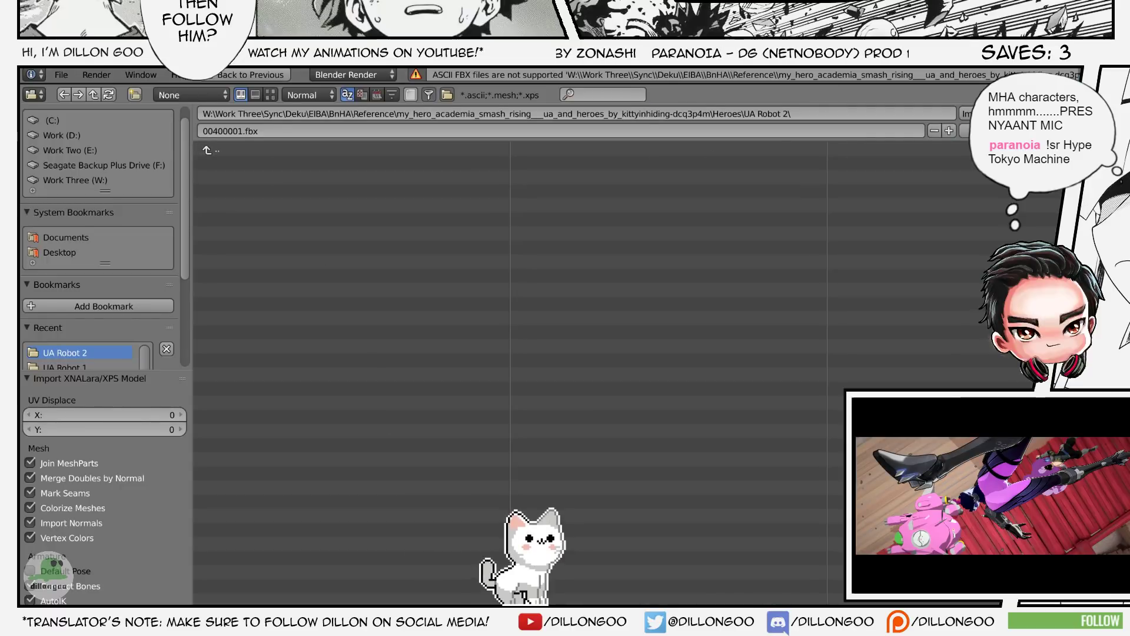
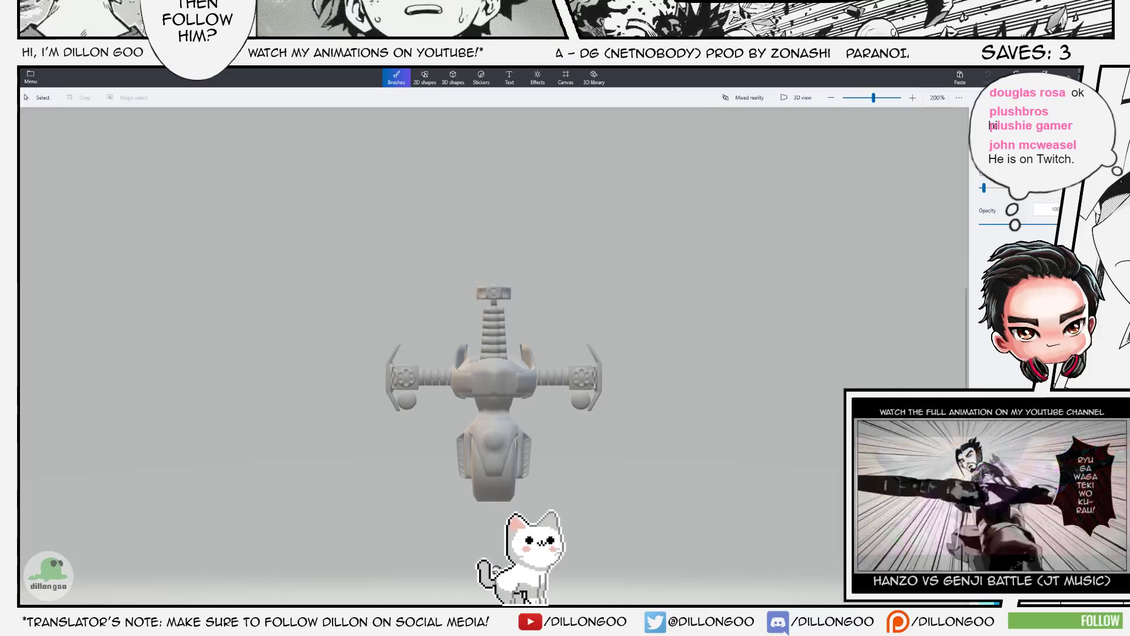
- Switch to Paint 3D, view the robot from an angle and start saving a copy as a 3D model of type FBX
drag(496, 570, 560, 577)
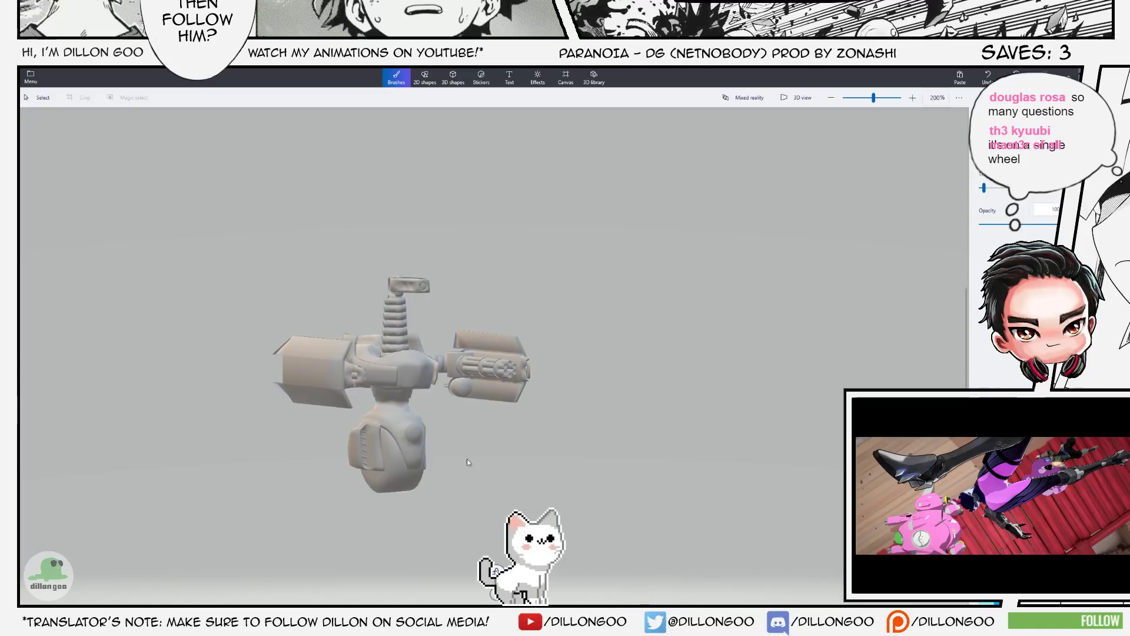
mouse_move(348, 410)
right_down()
mouse_move(177, 412)
mouse_move(346, 411)
right_up()
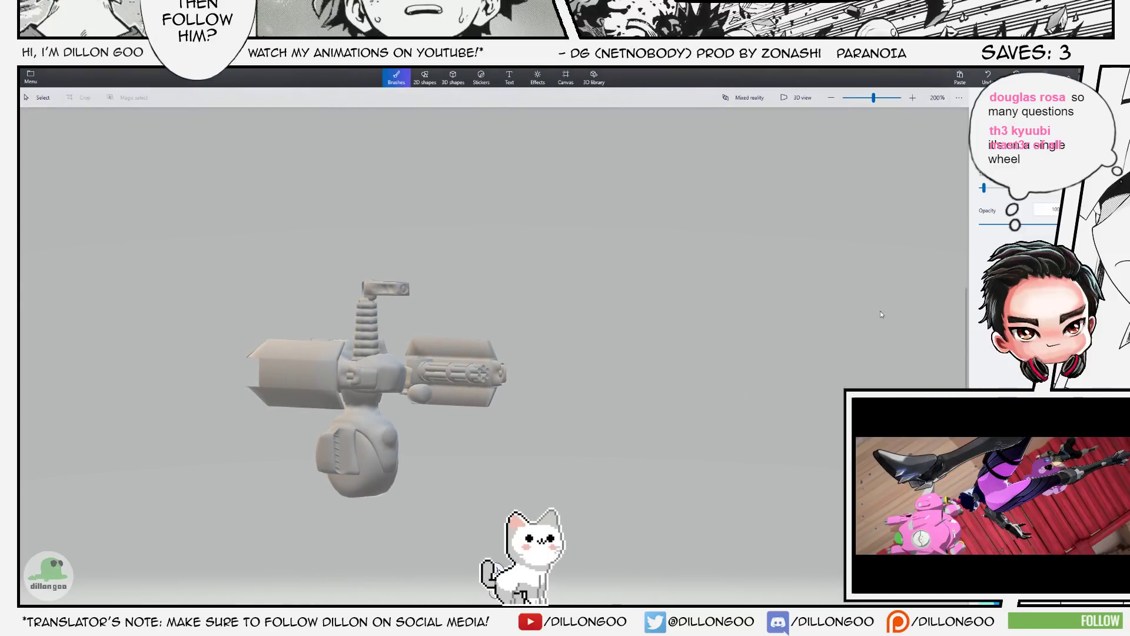
click(31, 78)
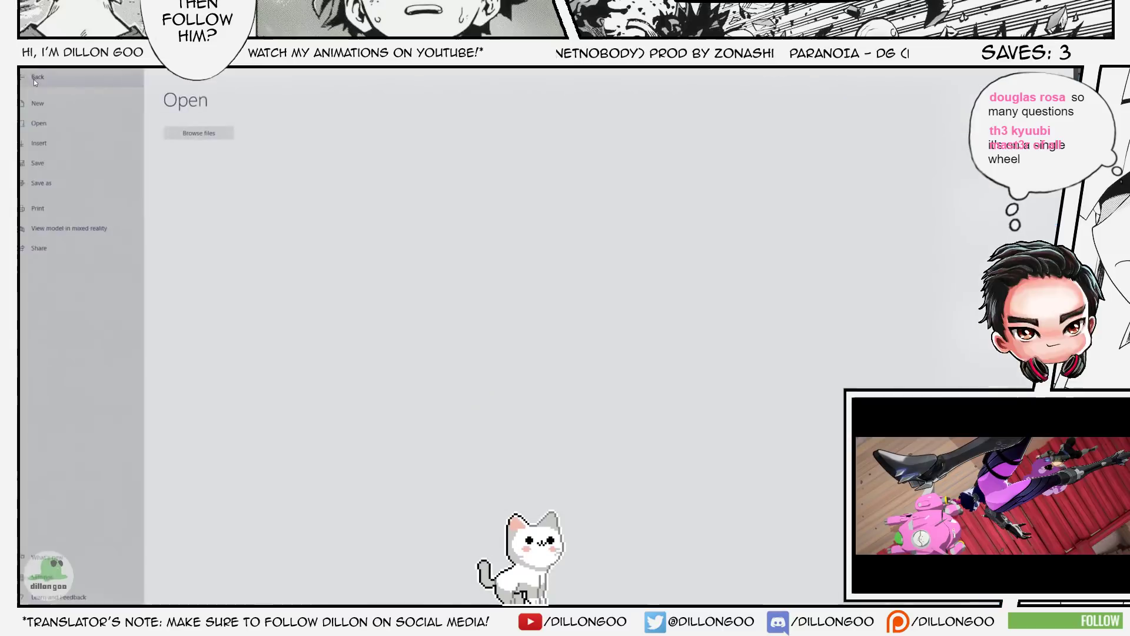
click(74, 183)
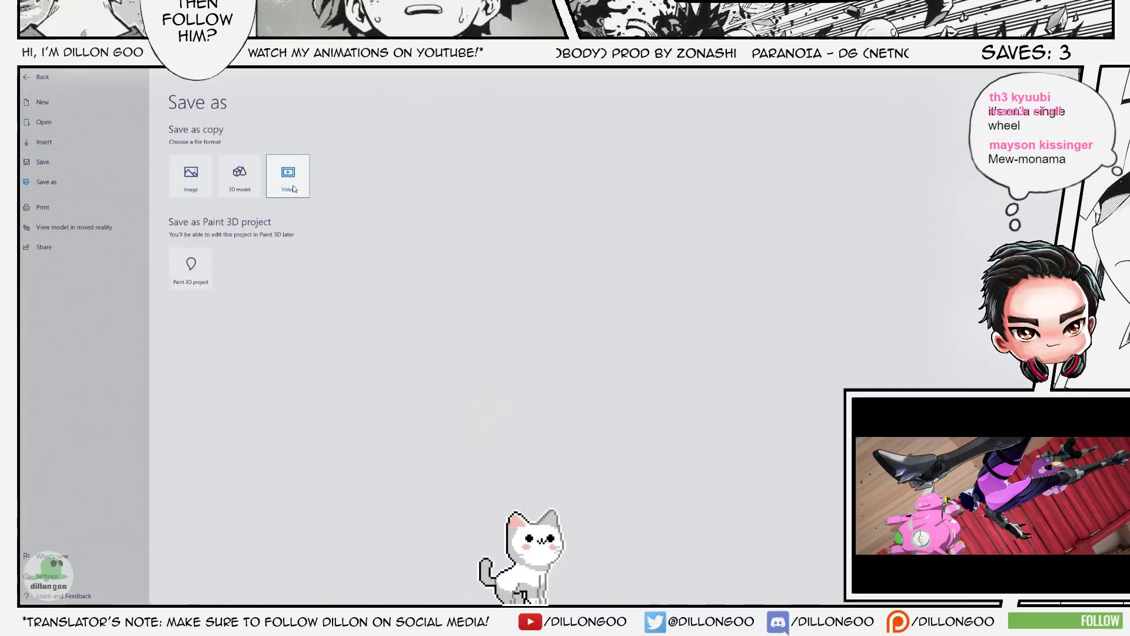
click(246, 187)
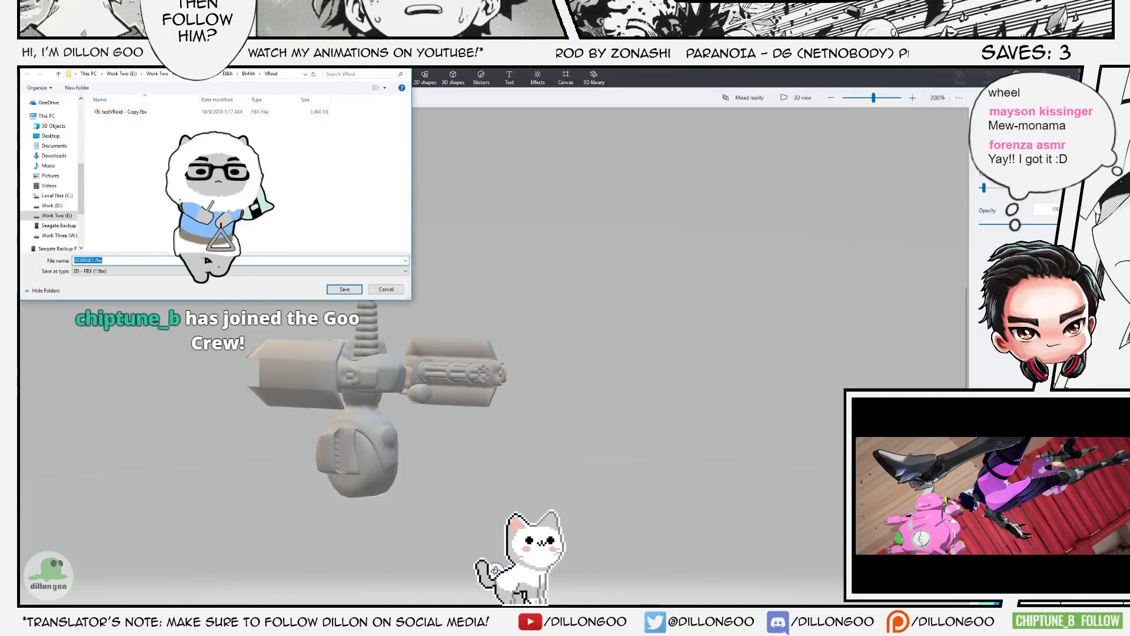
click(181, 269)
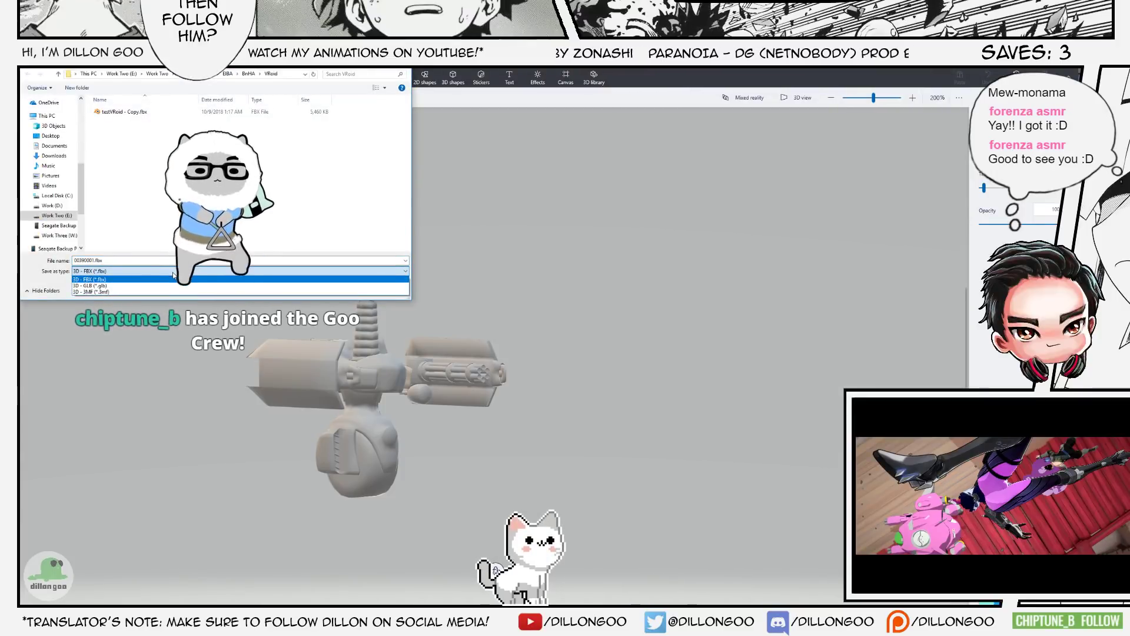
click(180, 279)
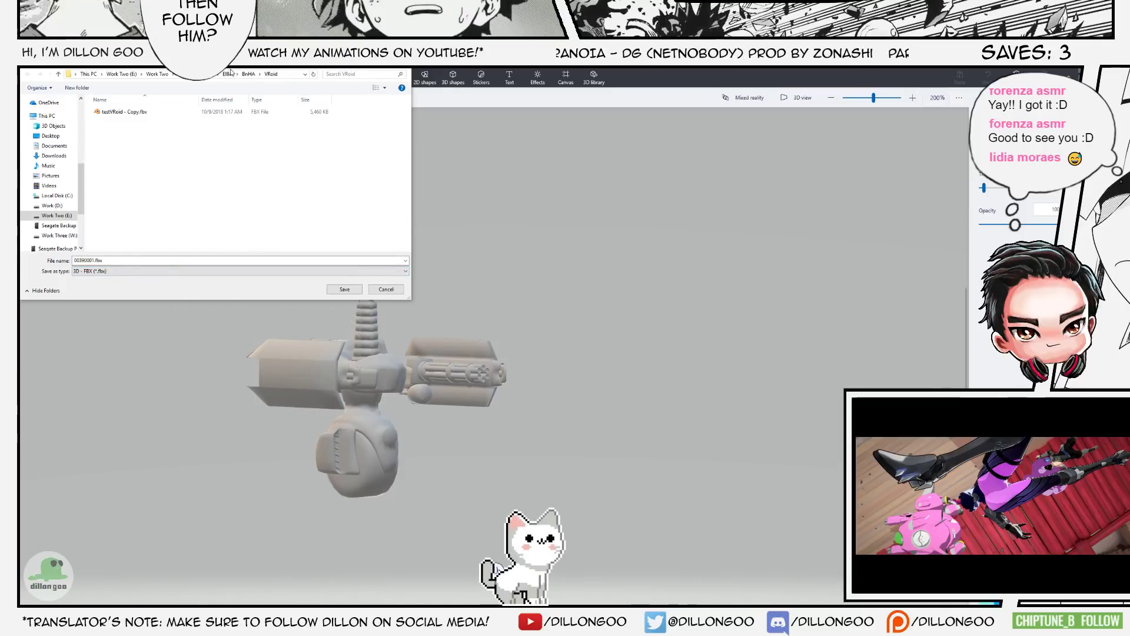
- Set the save location to the UA Robot 1 folder inside Heroes in the My Hero Academia Smash Rising pack
scroll(66, 138, up, 3)
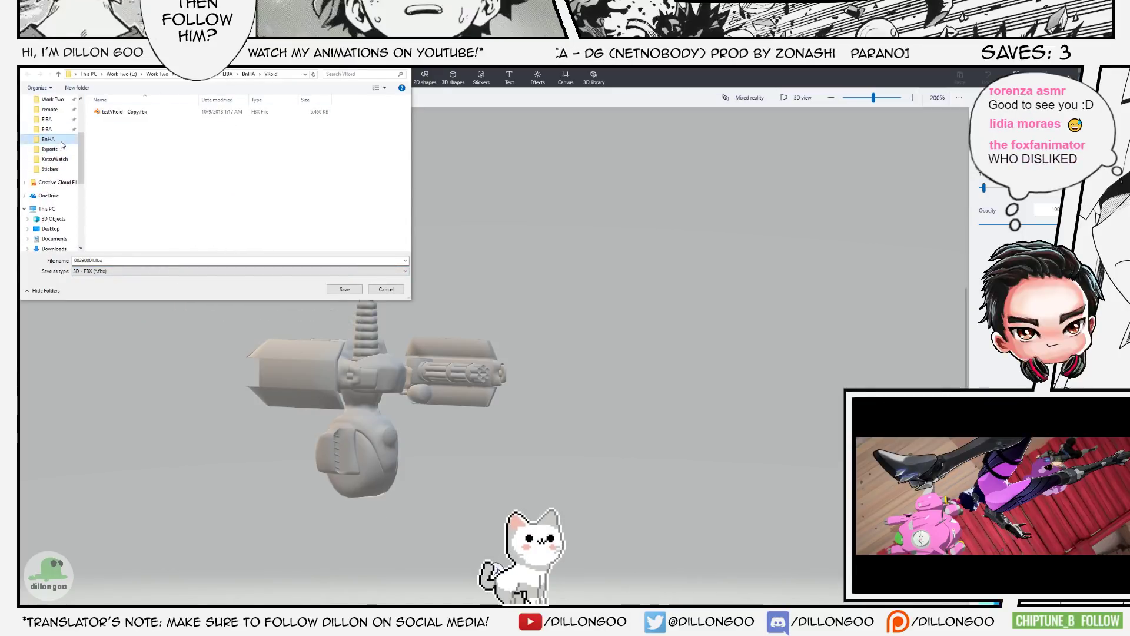
click(62, 142)
double_click(129, 113)
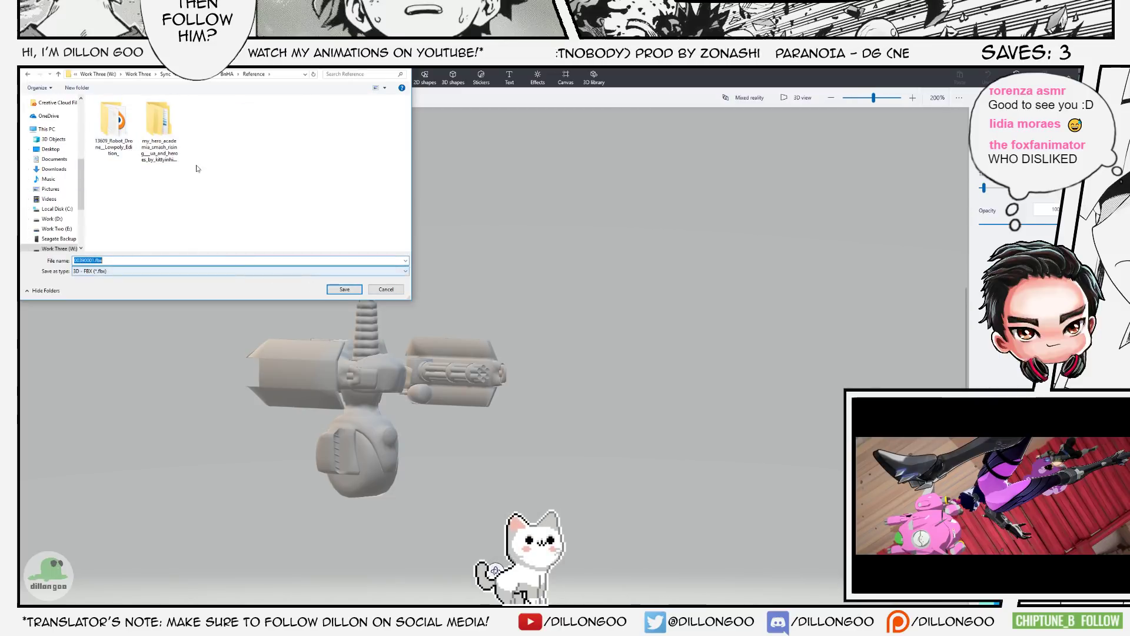
double_click(159, 121)
click(148, 114)
double_click(148, 115)
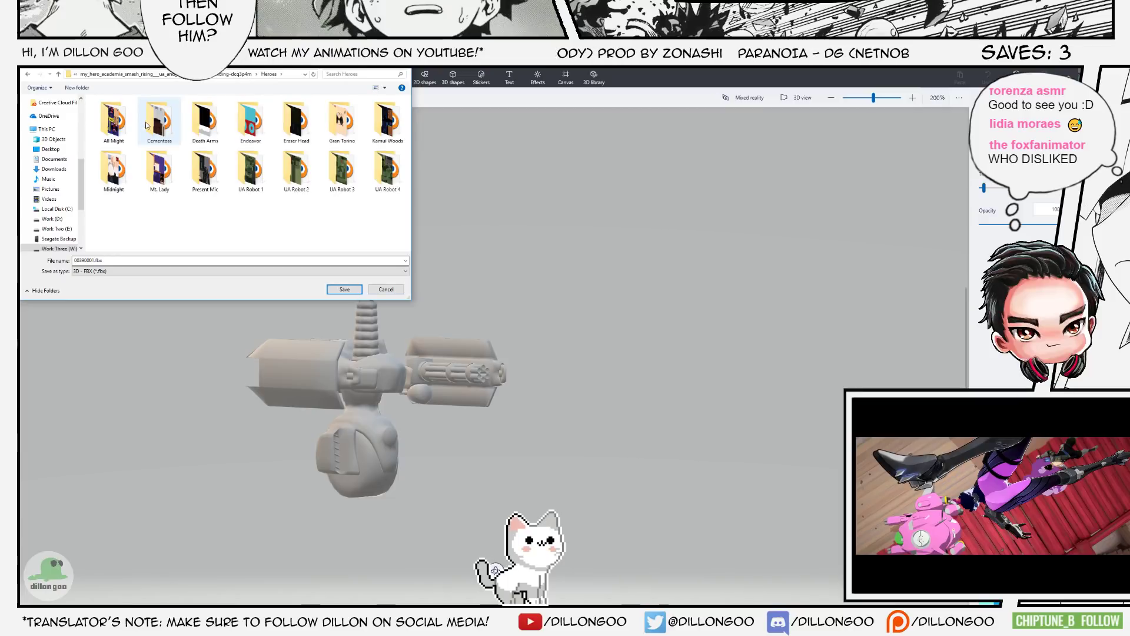
double_click(248, 168)
- Name the copy 00390001_paint.fbx and save it
click(93, 261)
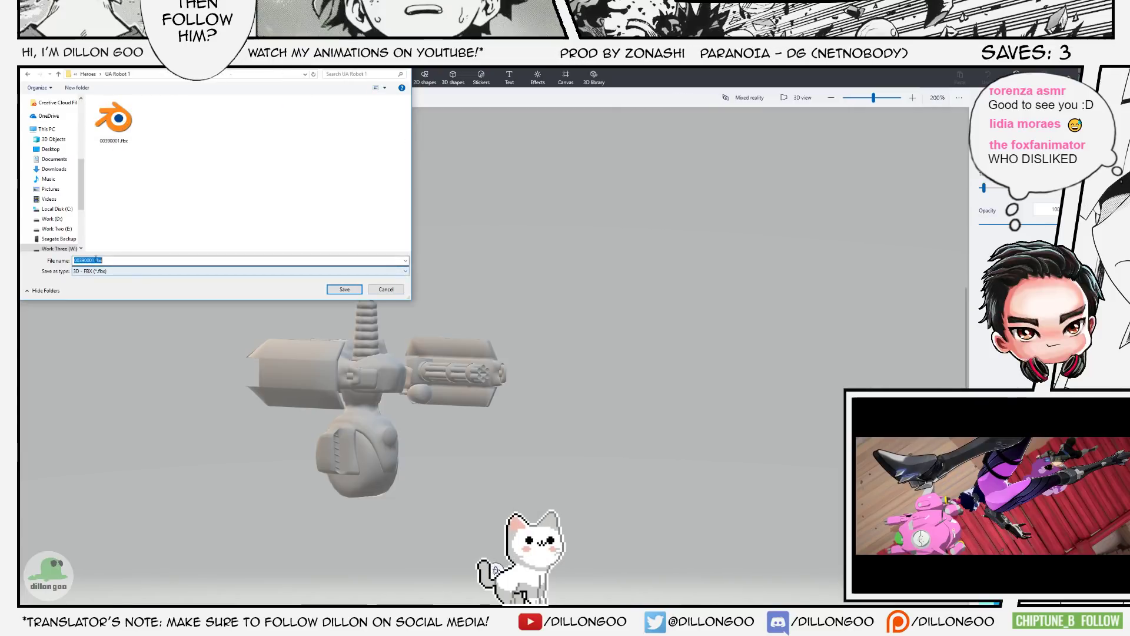
click(93, 260)
text(——)
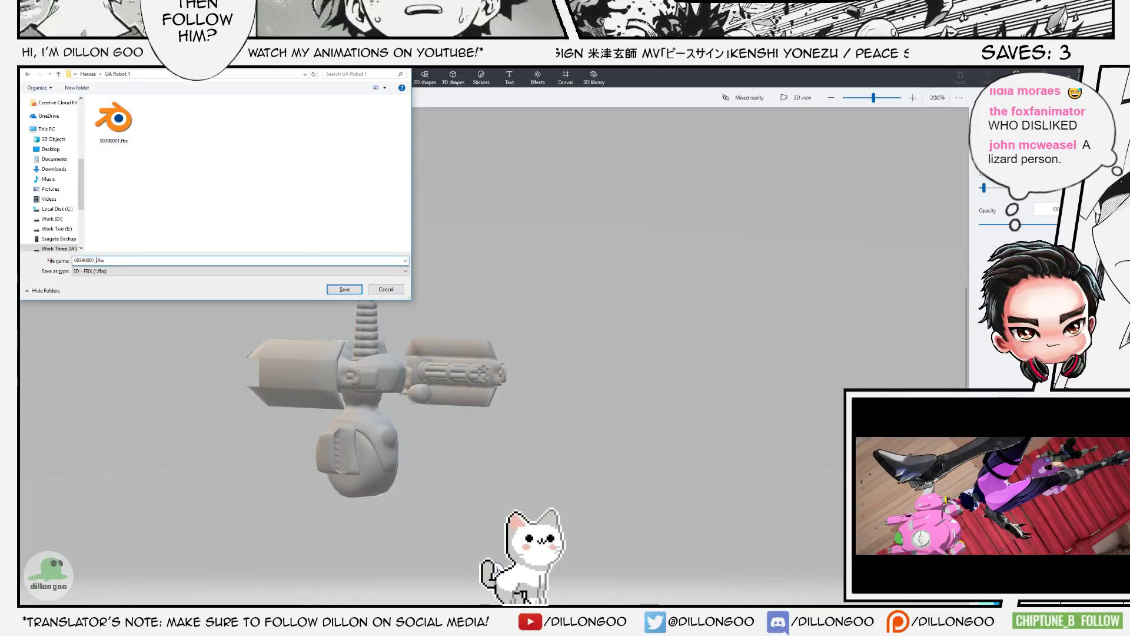
text(paintf)
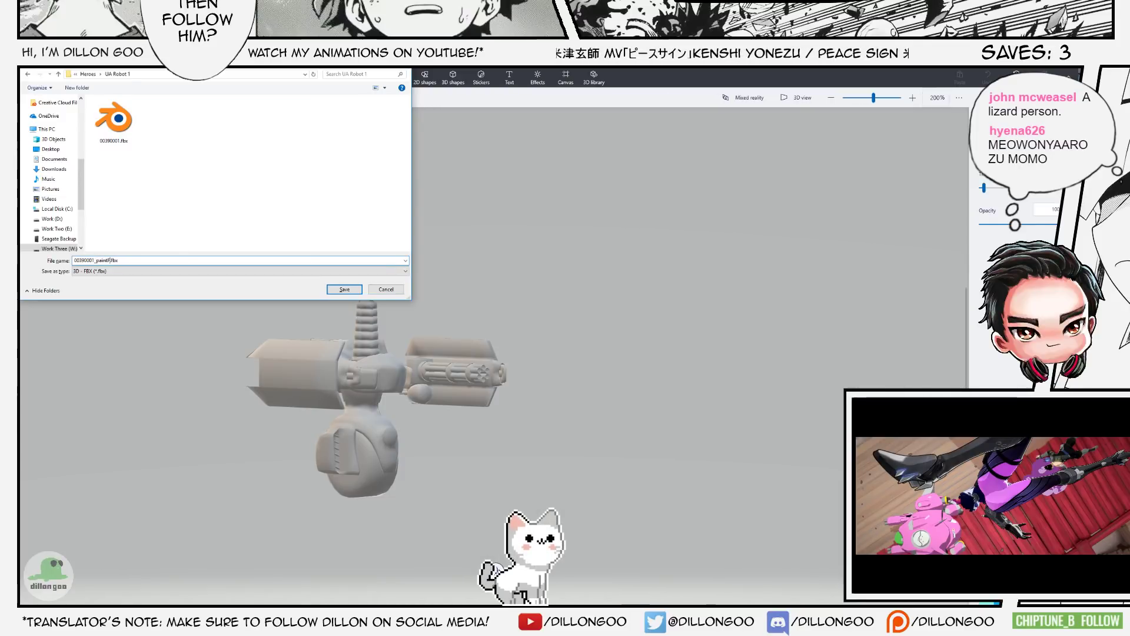
key(Return)
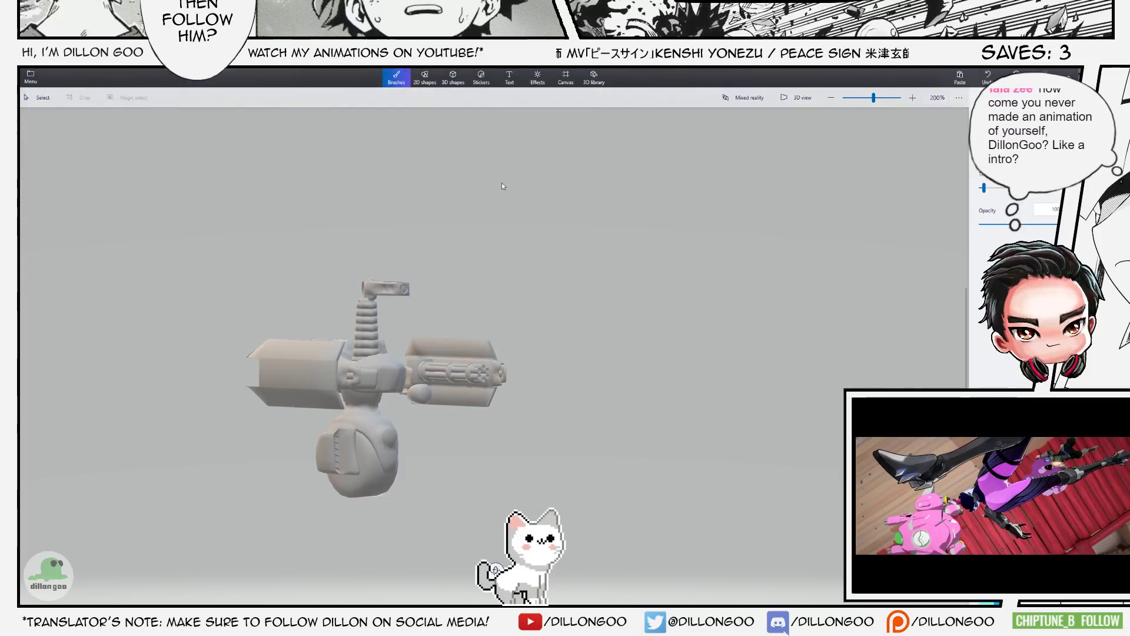
- Switch back to the empty Blender scene and import 00390001_paint.fbx from the UA Robot 1 folder as FBX
mouse_move(292, 618)
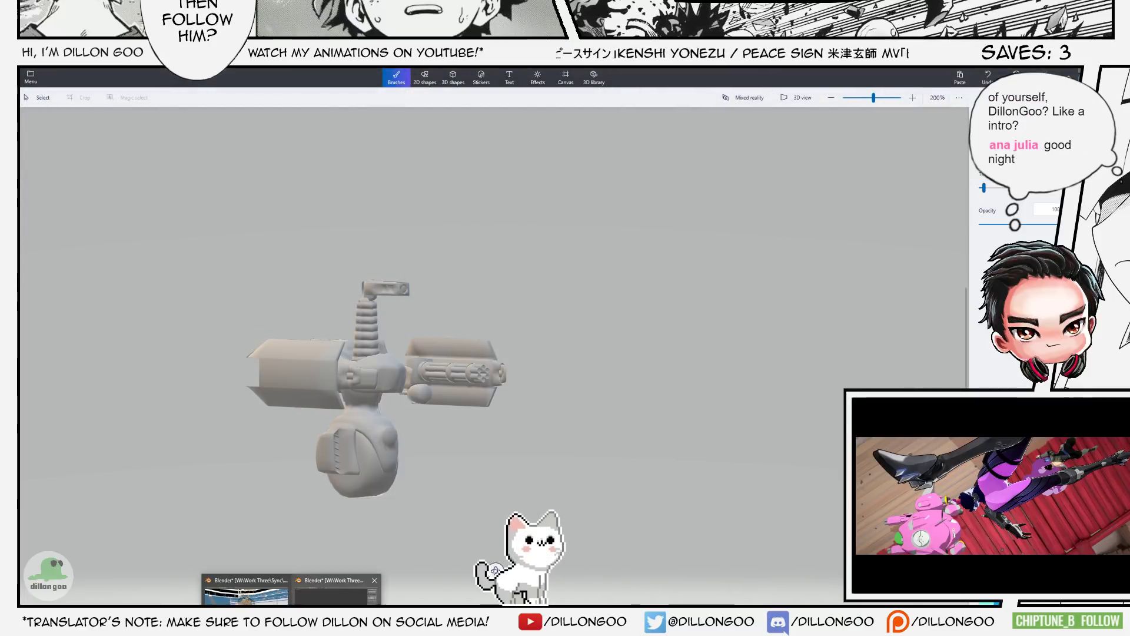
click(336, 591)
click(62, 75)
mouse_move(194, 357)
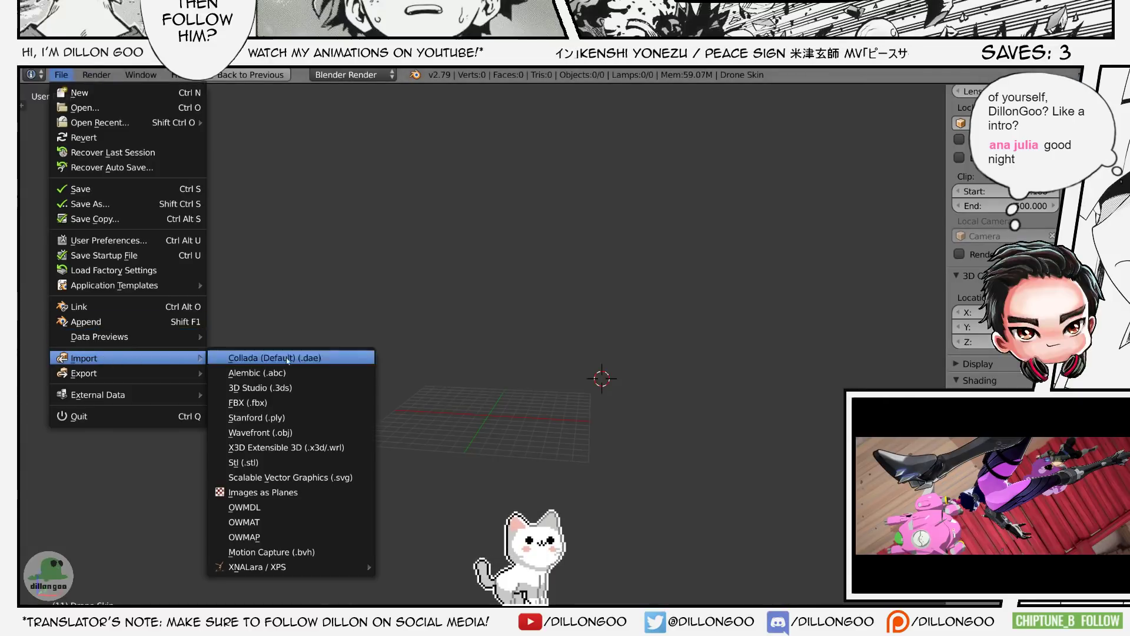
click(286, 404)
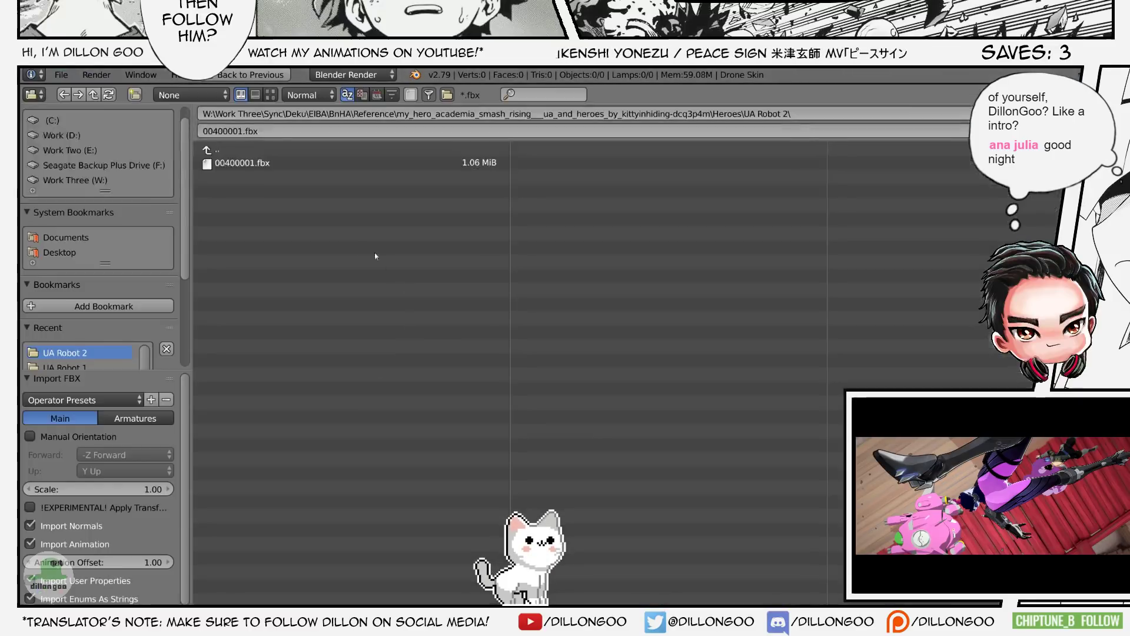
click(289, 150)
click(262, 303)
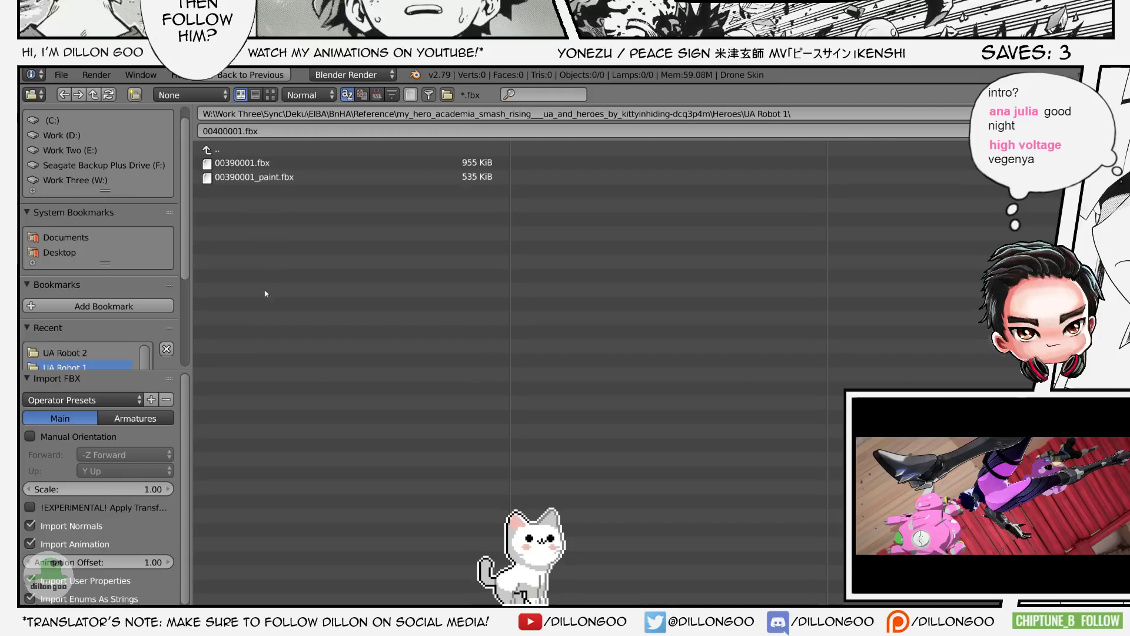
double_click(276, 176)
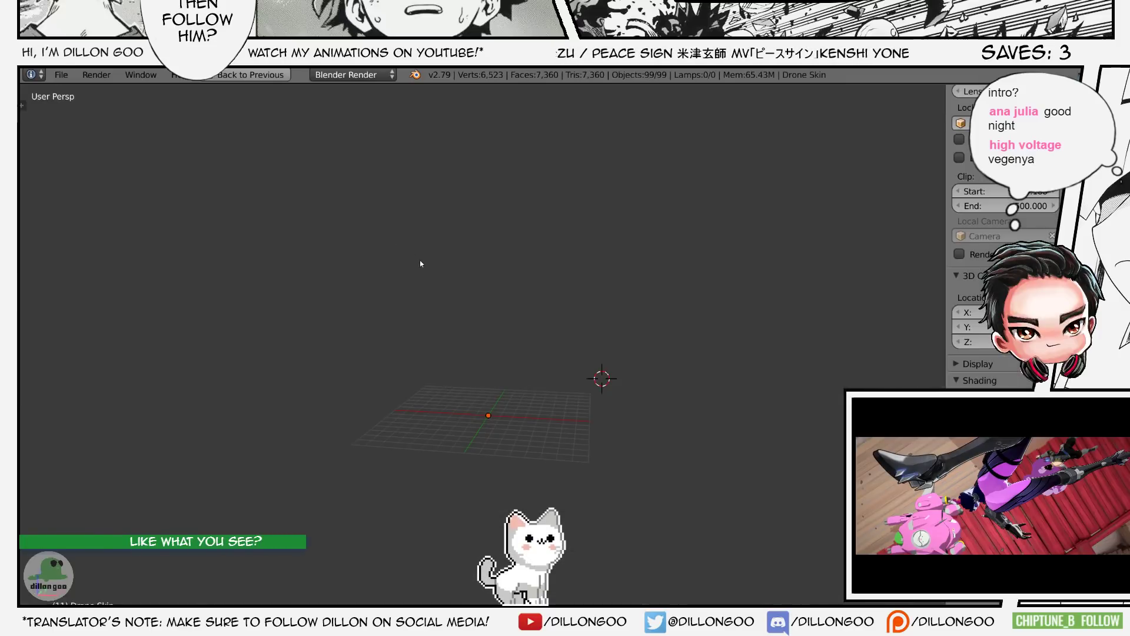
- Select the imported robot's root empty and scale it up until the whole model is clearly larger
key(KP_Decimal)
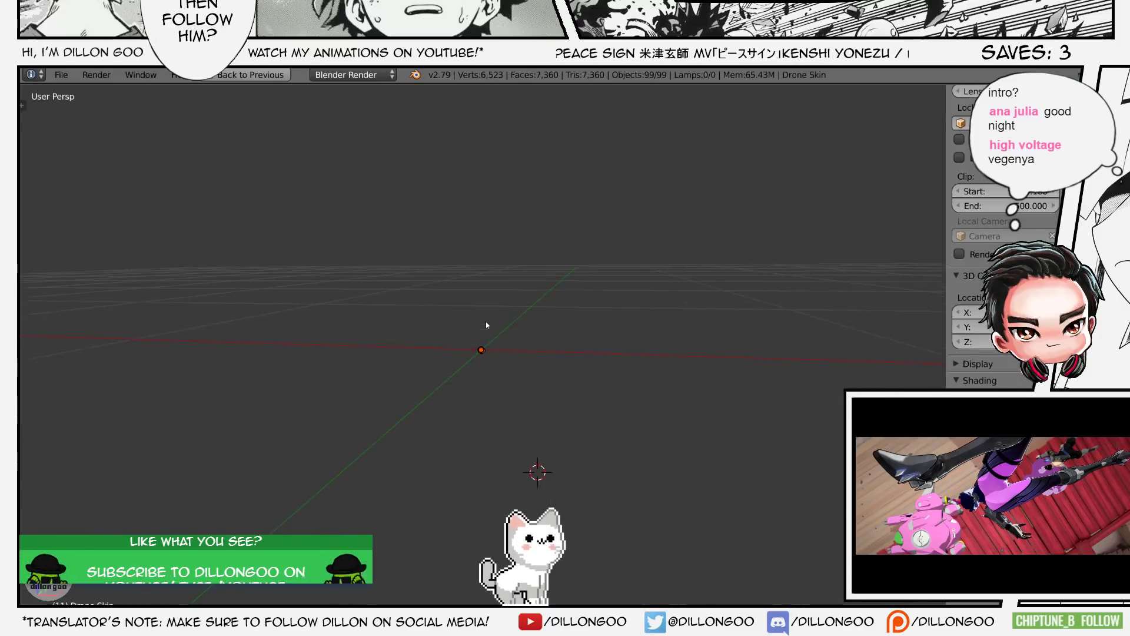
scroll(488, 323, up, 3)
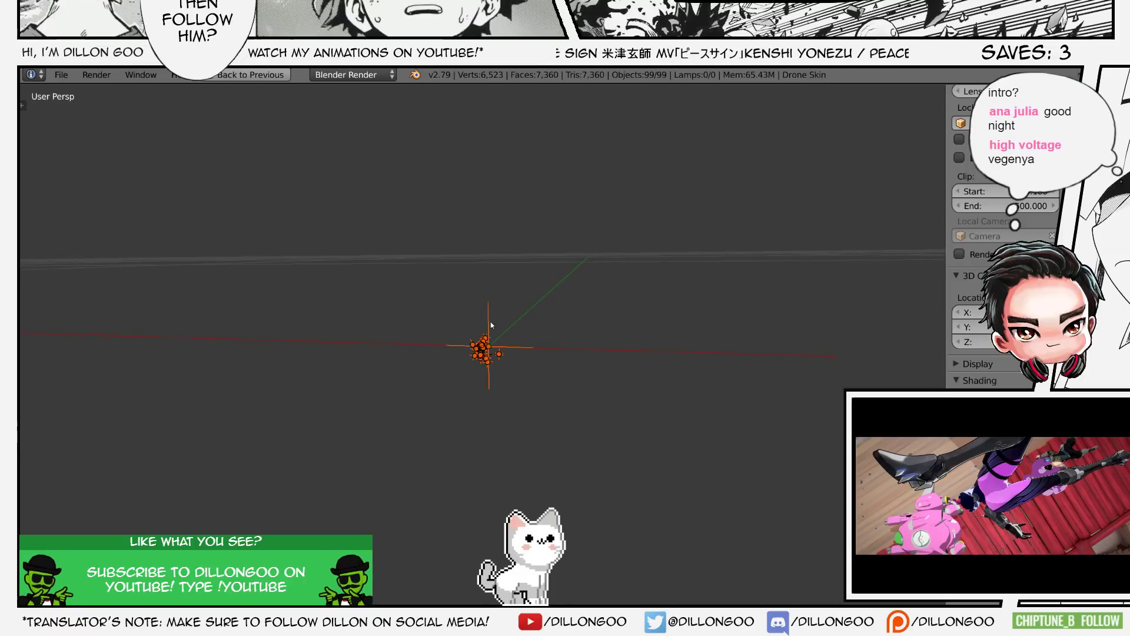
right_click(489, 323)
key(s)
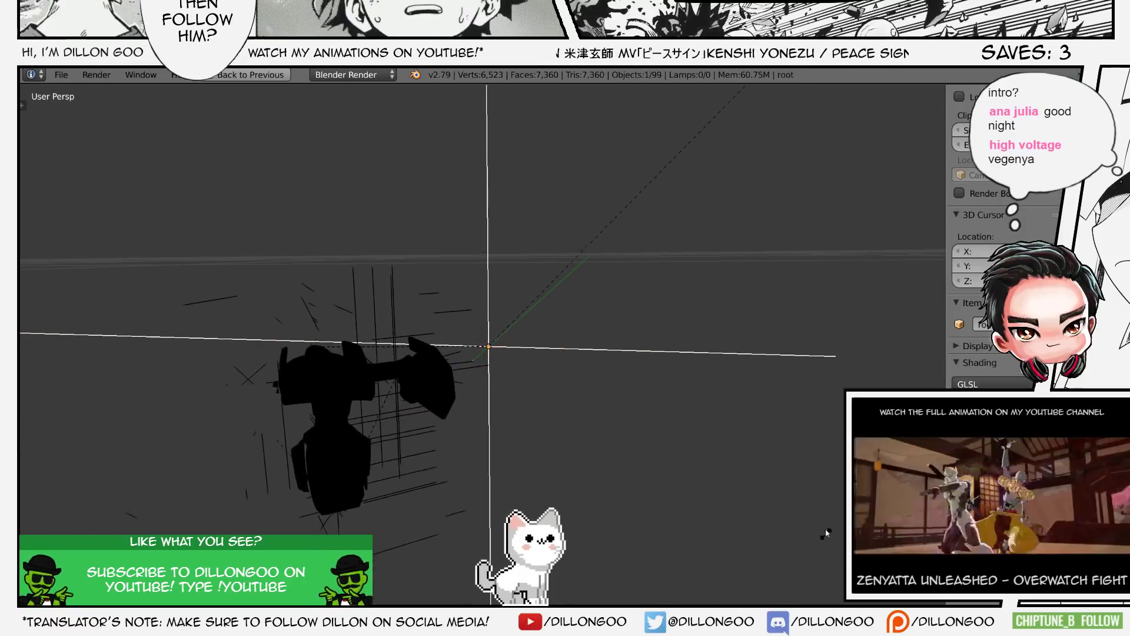
click(826, 532)
scroll(643, 489, down, 4)
key(s)
click(492, 492)
scroll(438, 402, down, 5)
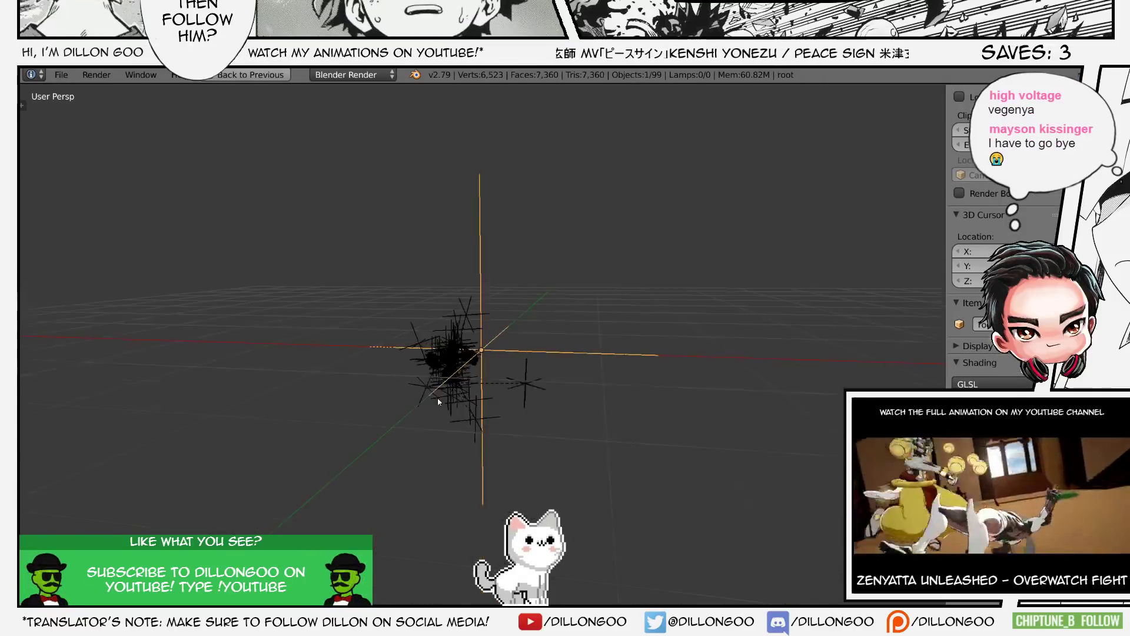
key(s)
click(501, 451)
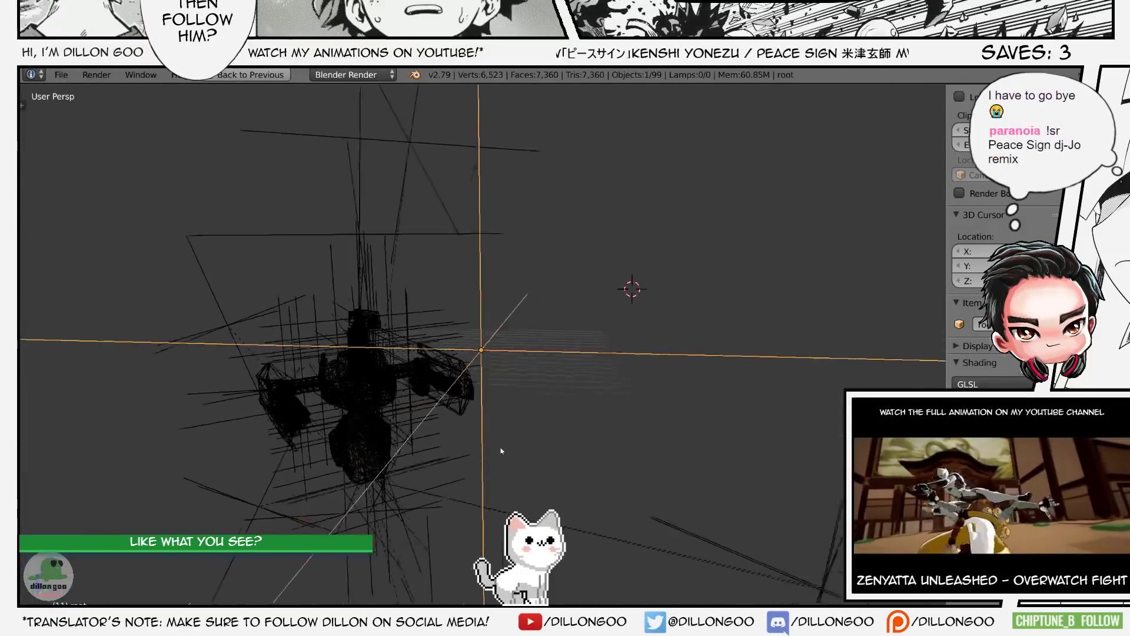
- Examine the robot's head and body parts up close in wireframe, solid and textured shading
middle_drag(501, 451, 606, 451)
scroll(505, 459, up, 2)
key(z)
right_click(539, 369)
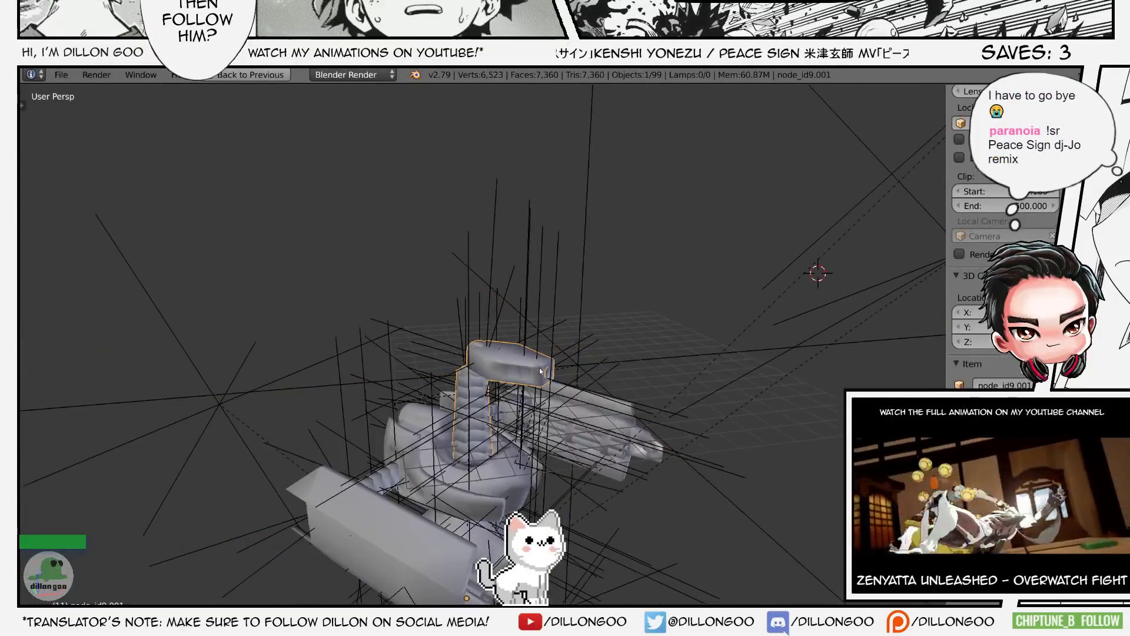
mouse_move(539, 371)
middle_down()
mouse_move(497, 412)
mouse_move(536, 378)
middle_up()
key(z)
key(z)
key(z)
key(alt+z)
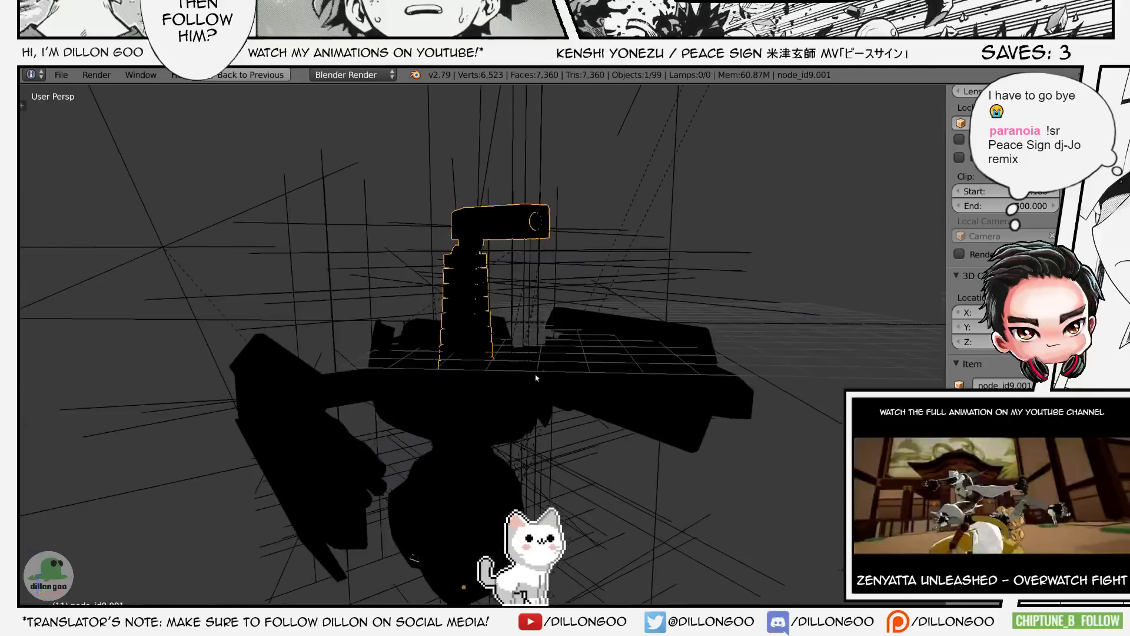
key(z)
right_click(520, 378)
key(alt+z)
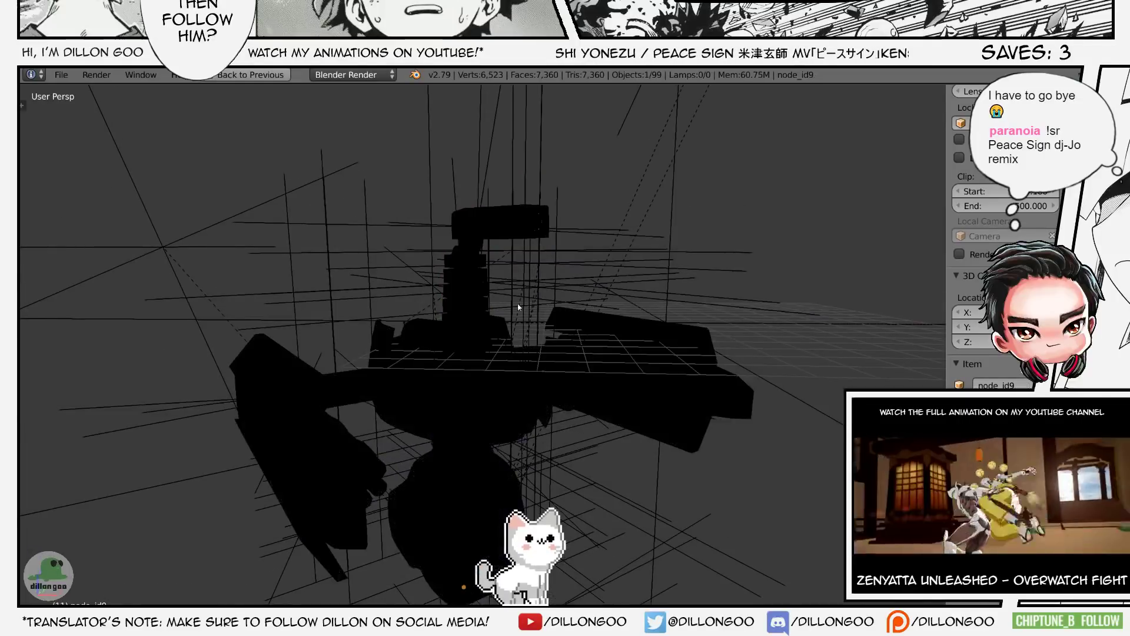
- Try to move the empties around the robot's head and cancel the moves
key(z)
right_click(489, 147)
key(alt+z)
key(g)
mouse_move(548, 195)
middle_down()
mouse_move(502, 209)
mouse_move(641, 256)
mouse_move(537, 253)
mouse_move(571, 273)
mouse_move(535, 264)
mouse_move(474, 273)
mouse_move(788, 274)
mouse_move(568, 319)
mouse_move(628, 321)
mouse_move(614, 344)
middle_up()
right_click(513, 232)
key(alt+z)
key(alt+z)
right_click(596, 263)
key(g)
right_click(610, 245)
- Compare the whole robot and its surrounding empties in textured and solid shading from near and far
key(alt+z)
key(alt+z)
scroll(537, 253, down, 4)
key(alt+z)
scroll(571, 273, up, 5)
scroll(571, 274, down, 3)
scroll(474, 273, down, 3)
scroll(628, 320, down, 2)
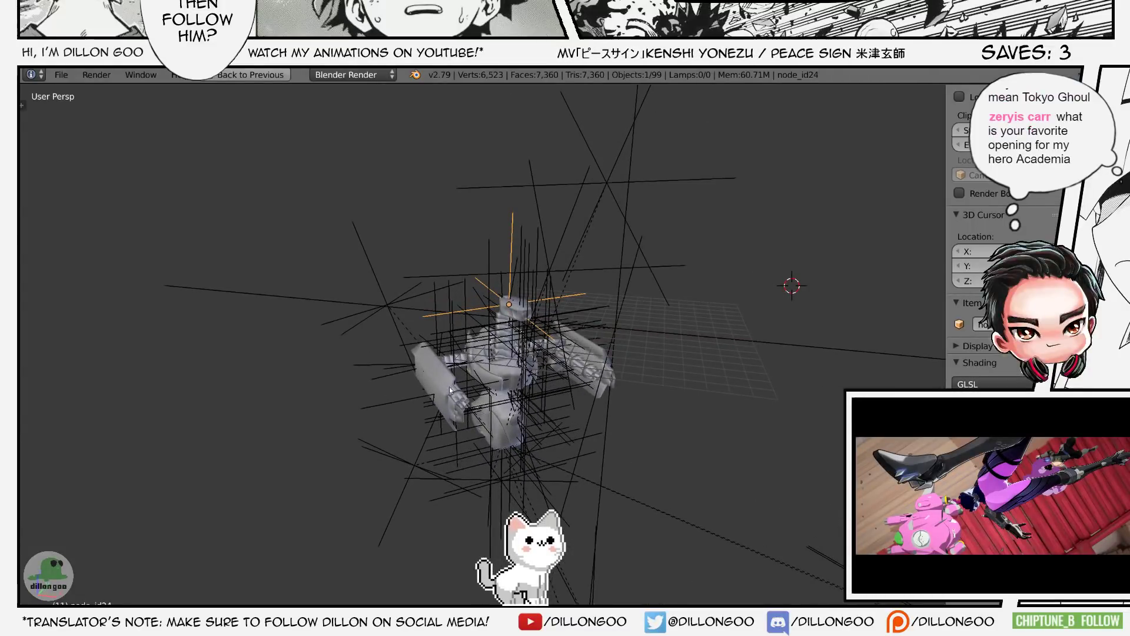
- Select the robot's root empty, try rotating it, and check the model's orientation from several sides
right_click(713, 339)
key(r)
key(z)
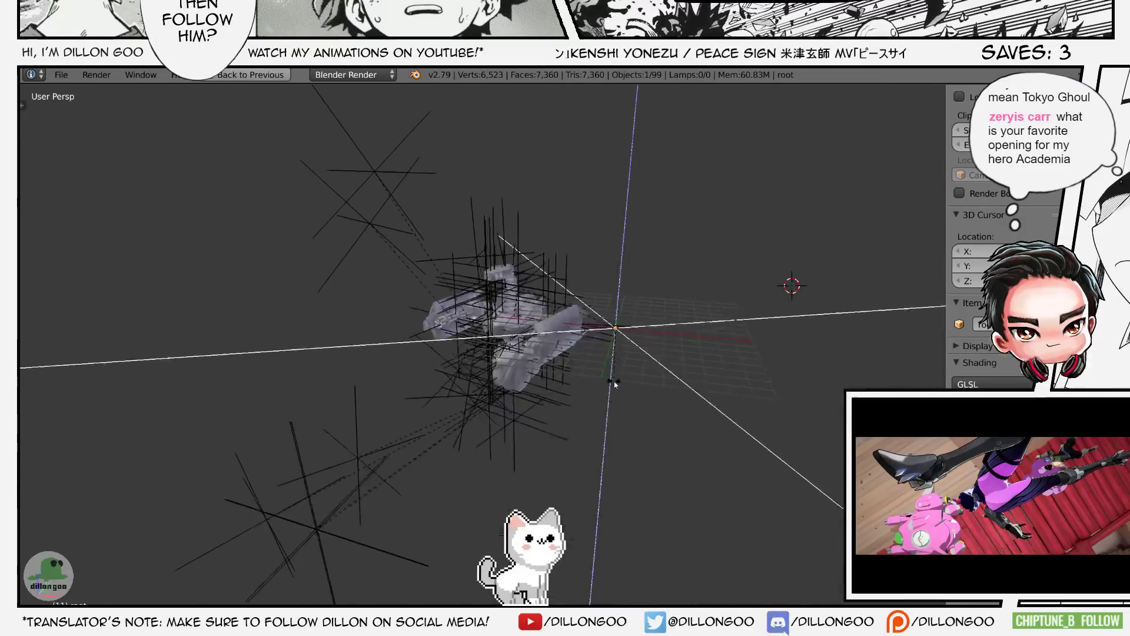
click(645, 179)
middle_drag(645, 179, 637, 286)
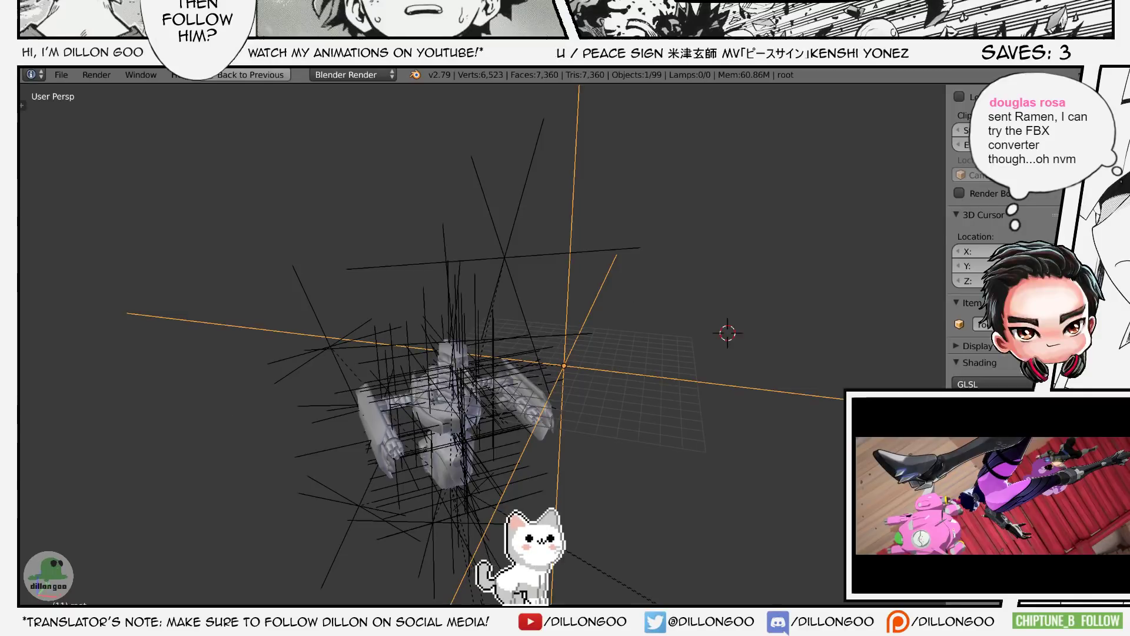
middle_drag(637, 286, 626, 306)
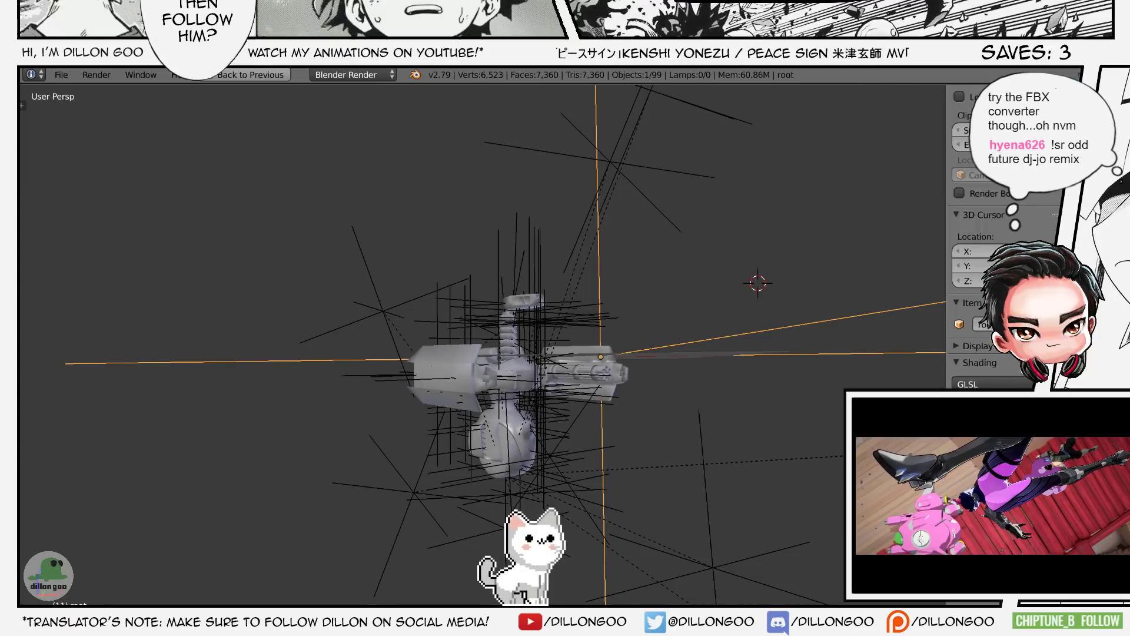
middle_drag(677, 447, 608, 428)
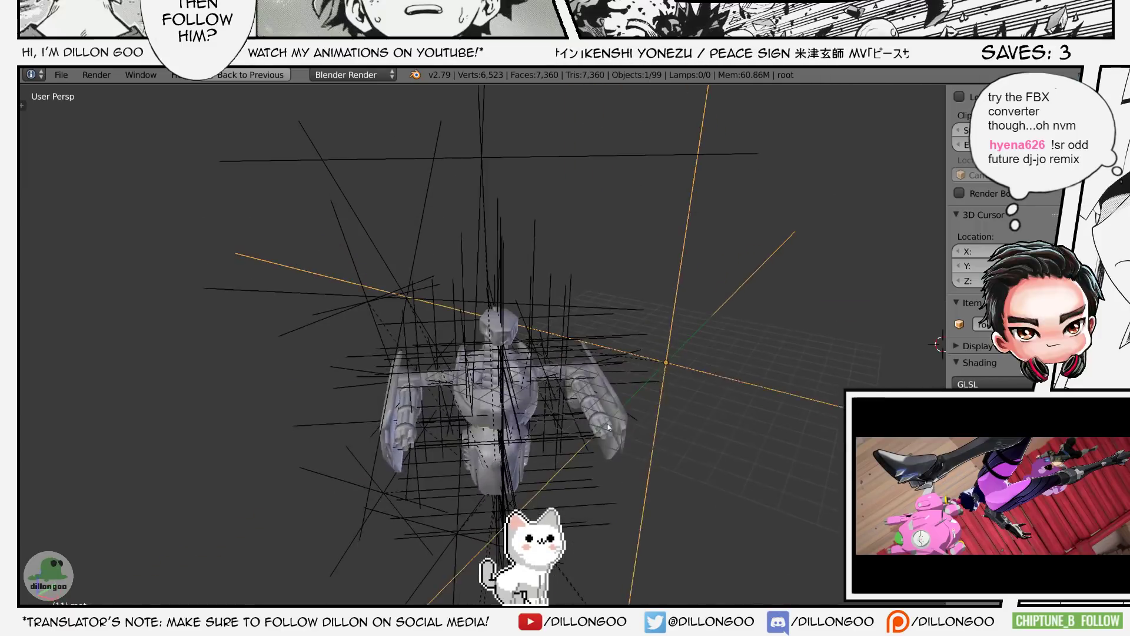
- Inspect the robot's combined arm and torso mesh in the full layout and the enlarged viewport, from near and far
key(ctrl+space)
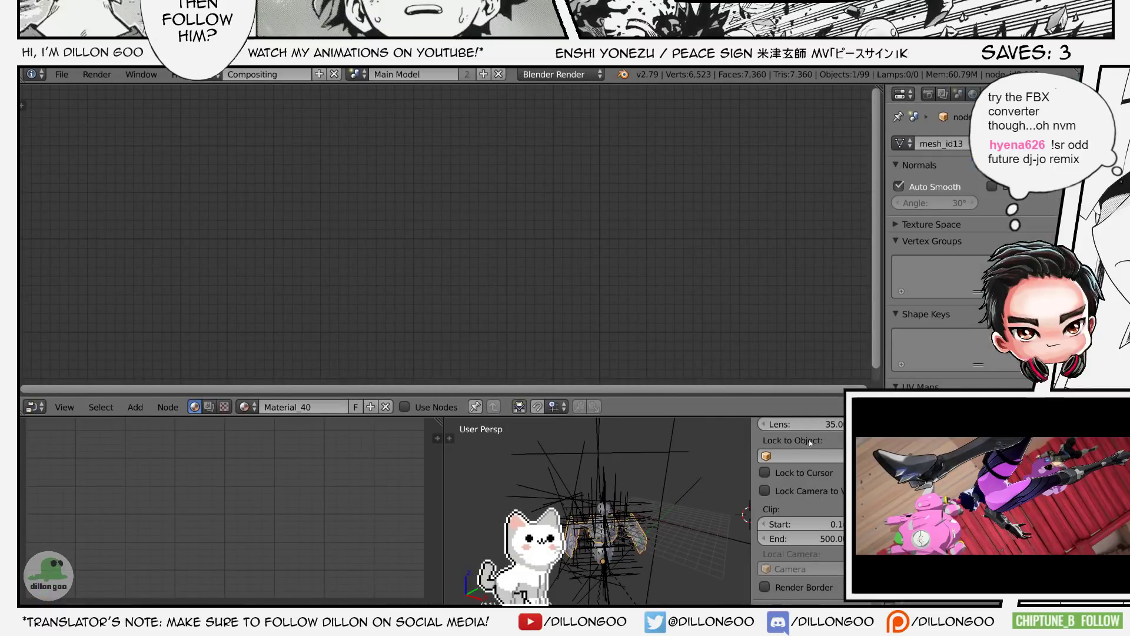
key(ctrl+space)
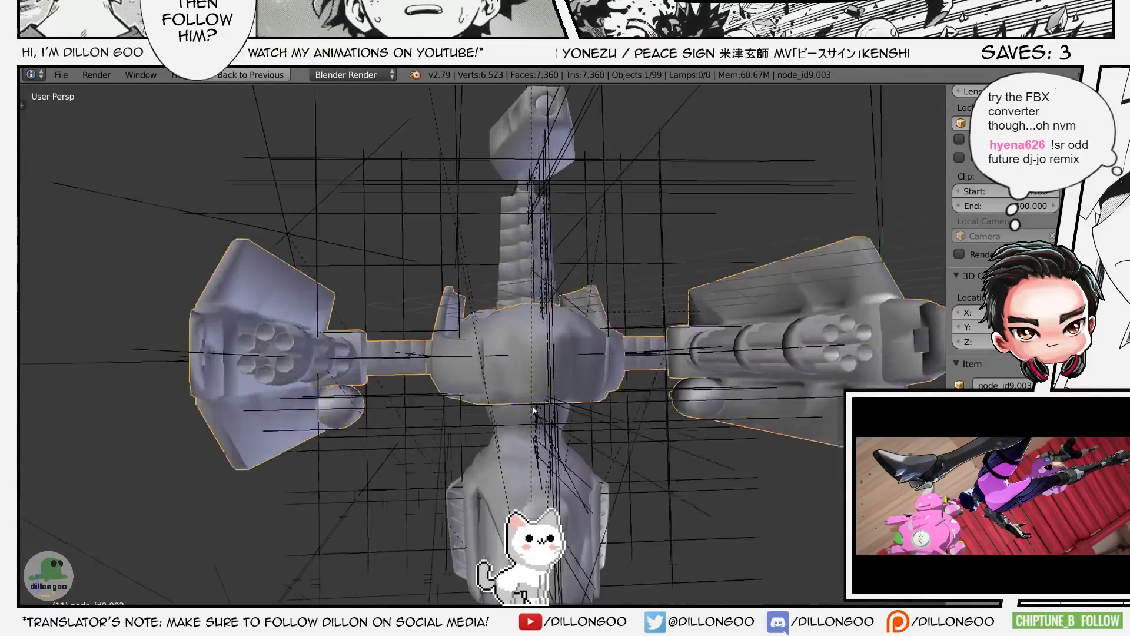
scroll(534, 410, down, 3)
middle_drag(534, 410, 535, 450)
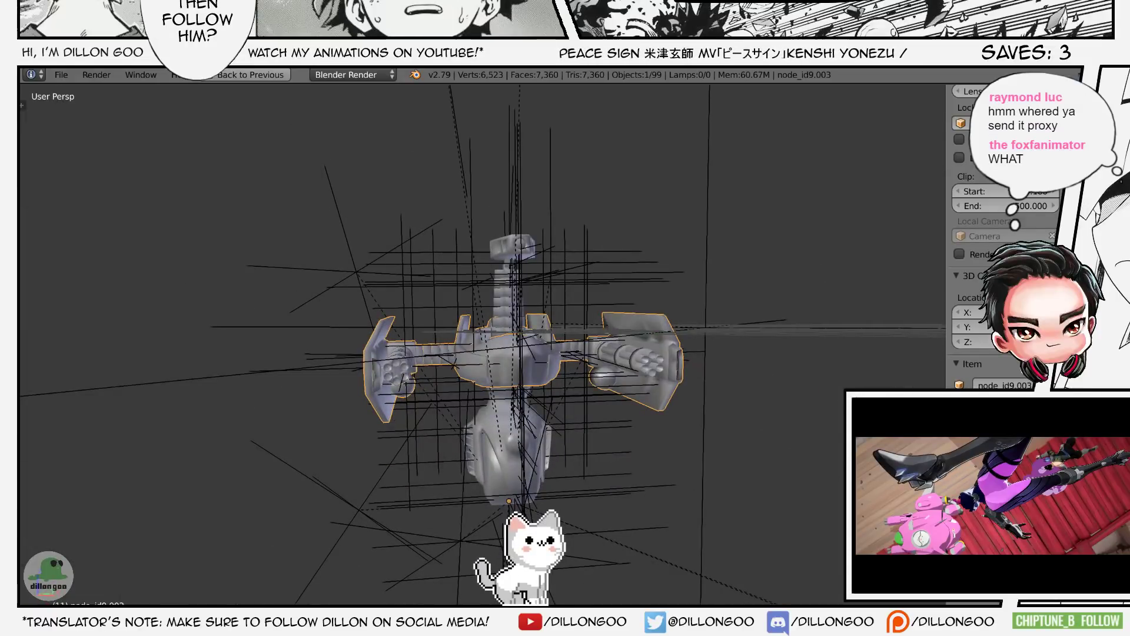
mouse_move(292, 630)
click(575, 471)
middle_drag(575, 471, 634, 414)
scroll(634, 414, down, 6)
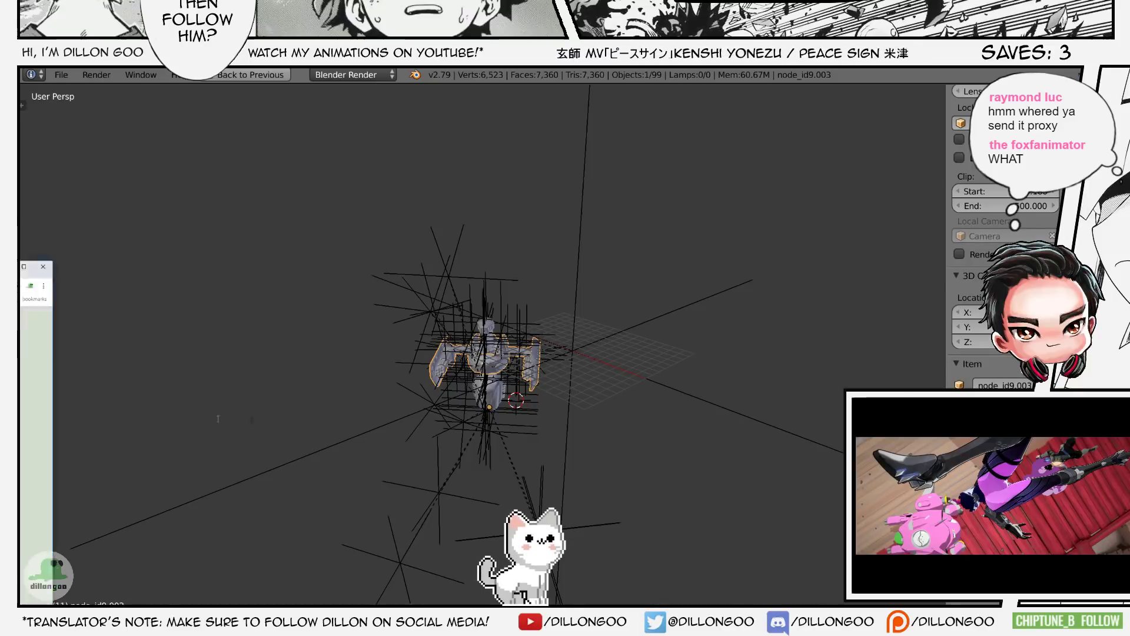
- Switch to the browser and examine the robot previews and pack description on the My Hero Academia Smash Rising model page
key(alt+Tab)
scroll(482, 380, up, 4)
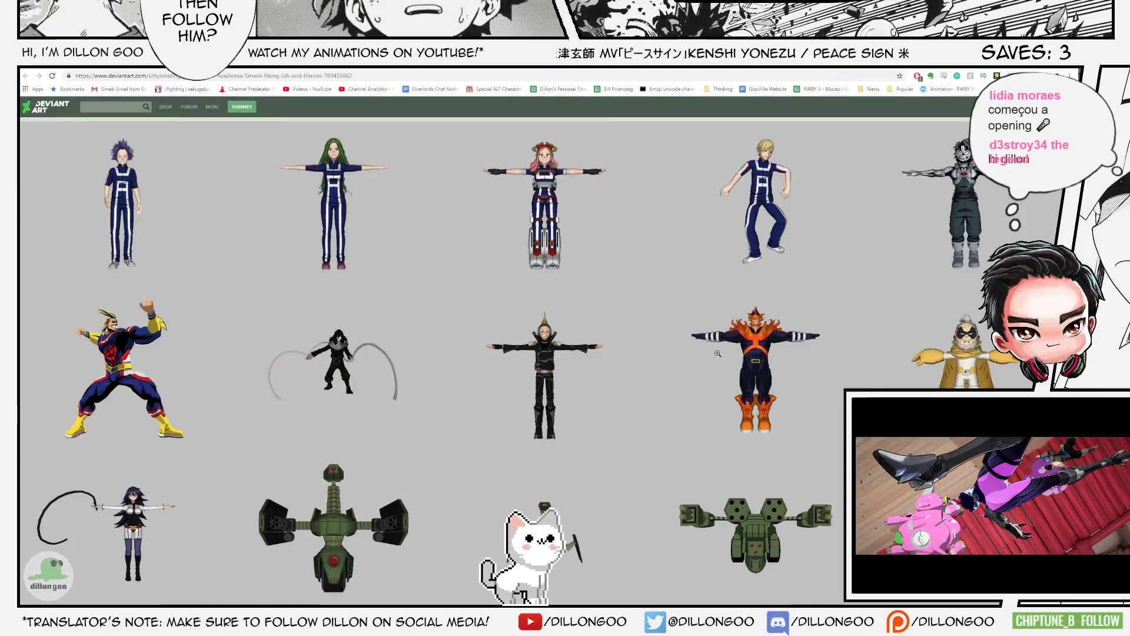
scroll(782, 349, down, 3)
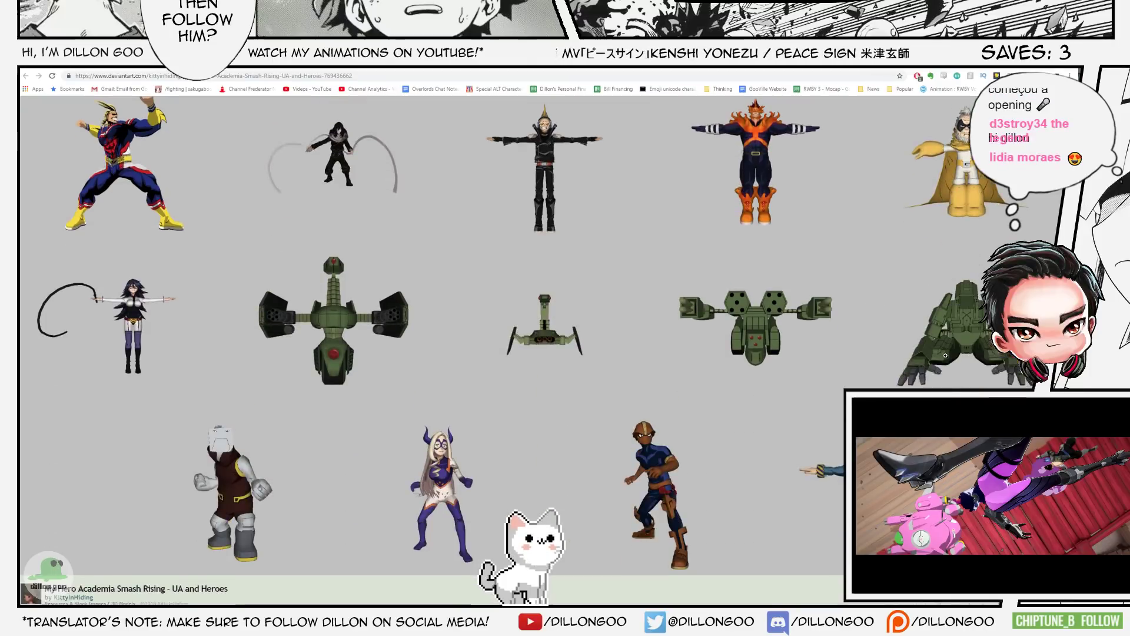
scroll(383, 340, up, 3)
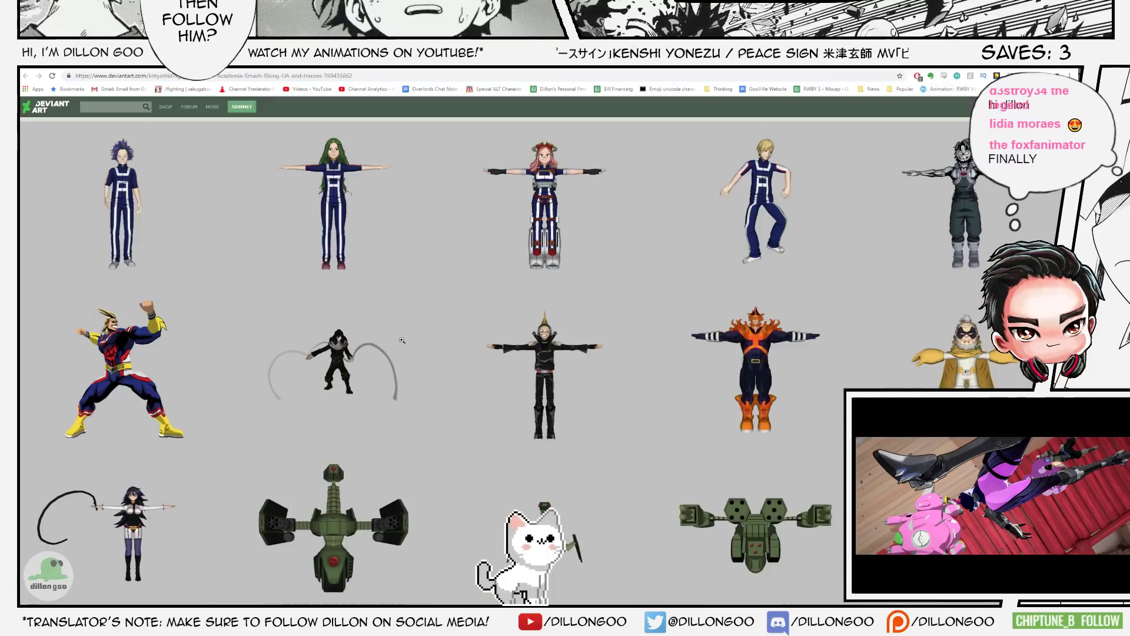
scroll(637, 269, down, 7)
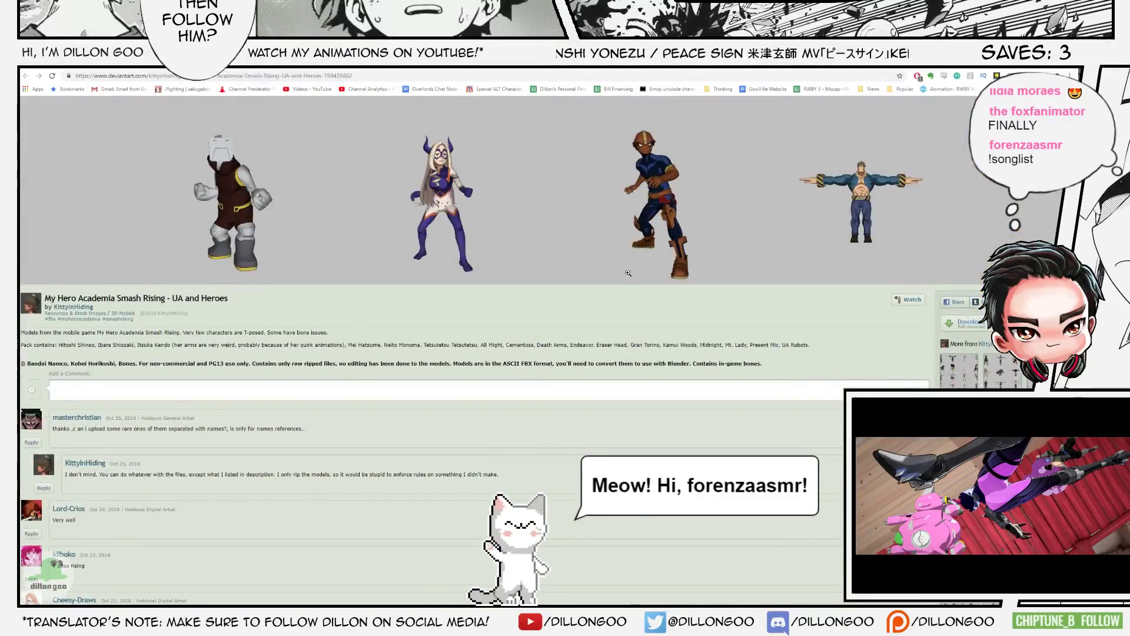
scroll(623, 273, up, 7)
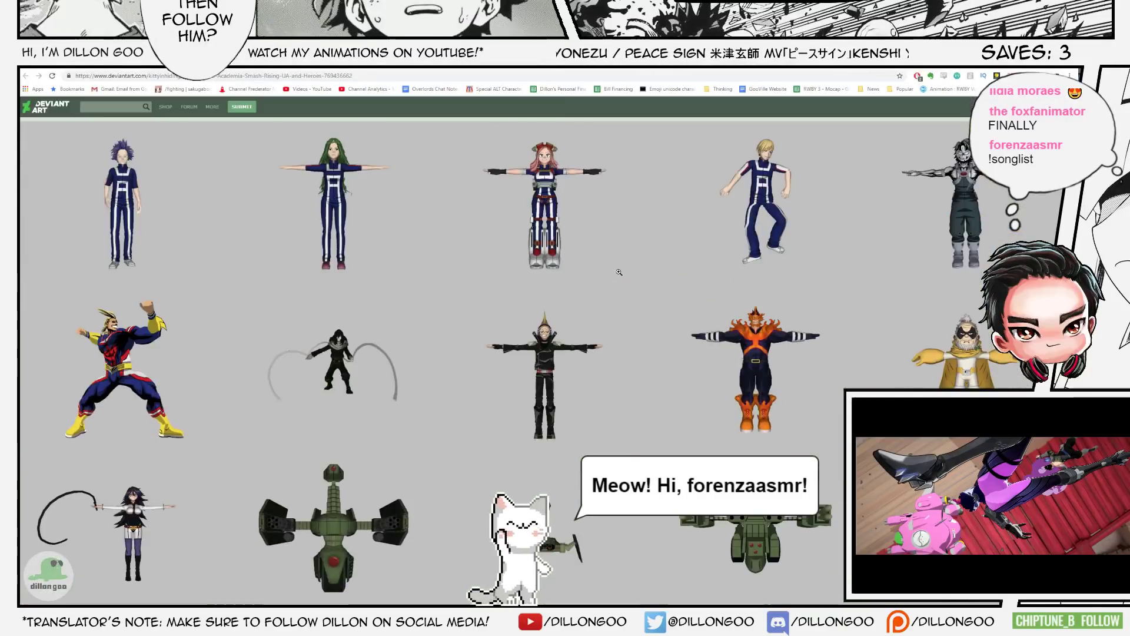
scroll(512, 298, down, 1)
scroll(703, 299, down, 3)
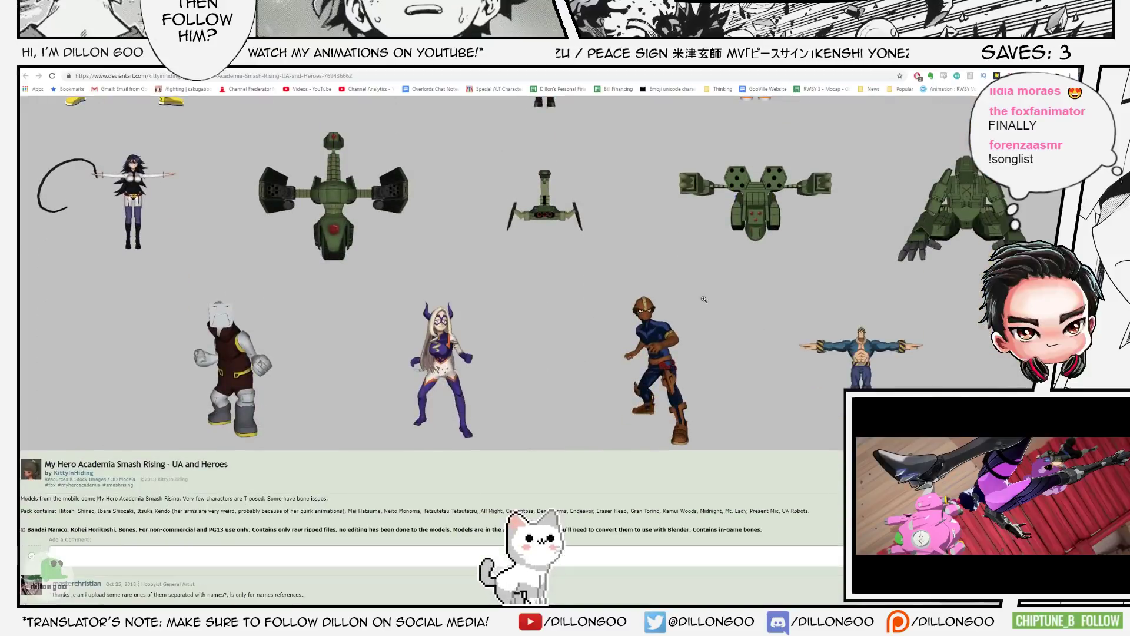
scroll(340, 277, up, 2)
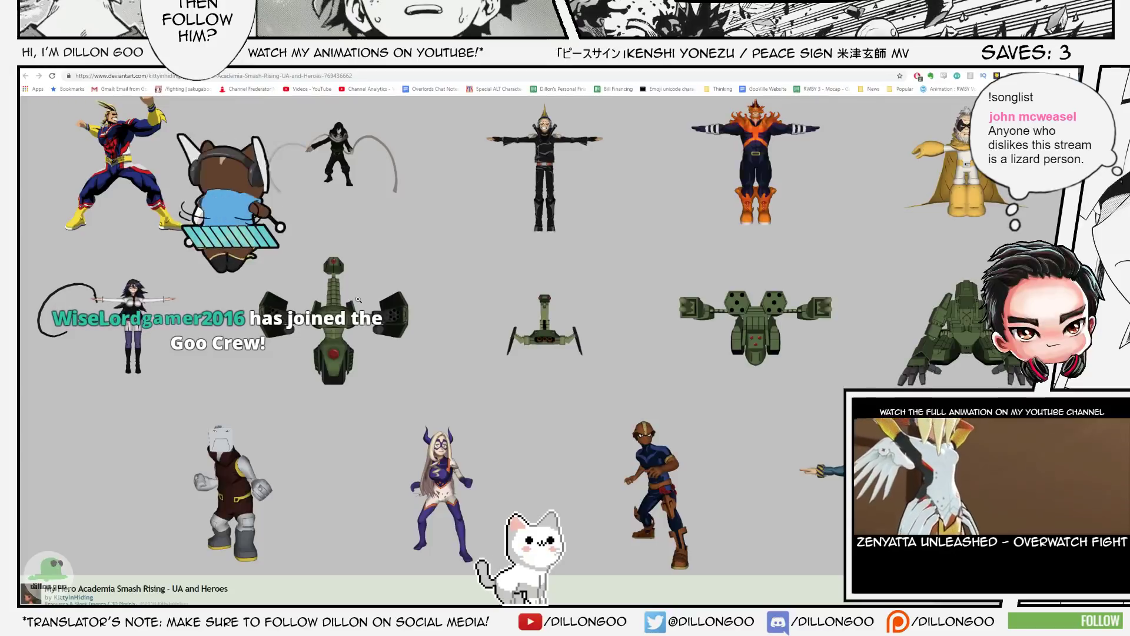
scroll(504, 297, down, 1)
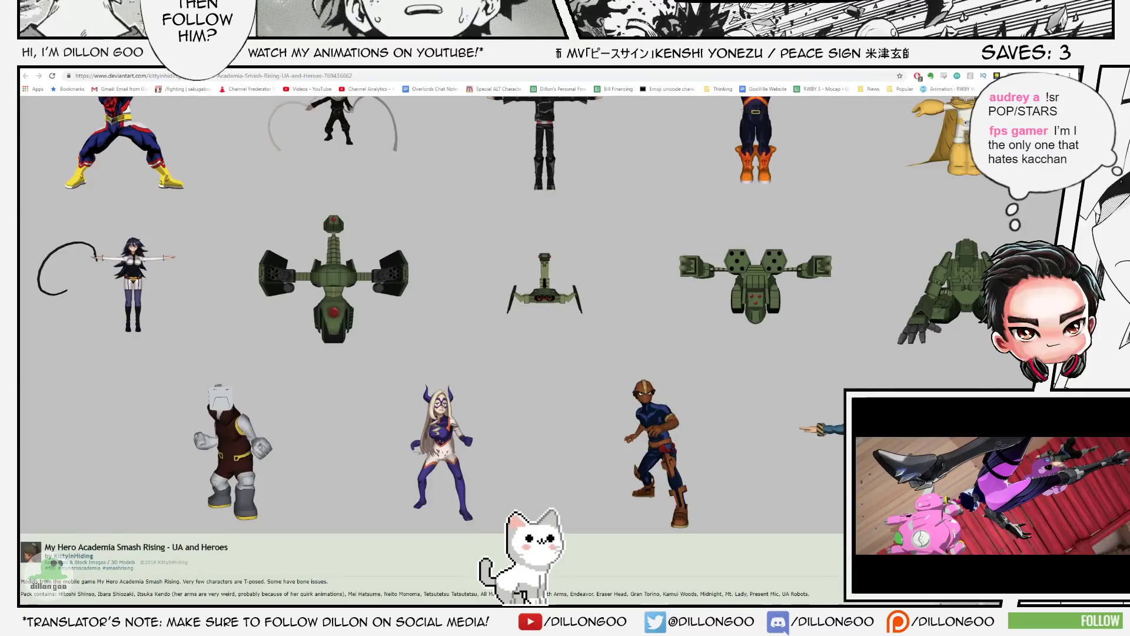
- View the full-size robot fight image from the image search results and return to the model page
drag(21, 370, 307, 284)
double_click(307, 283)
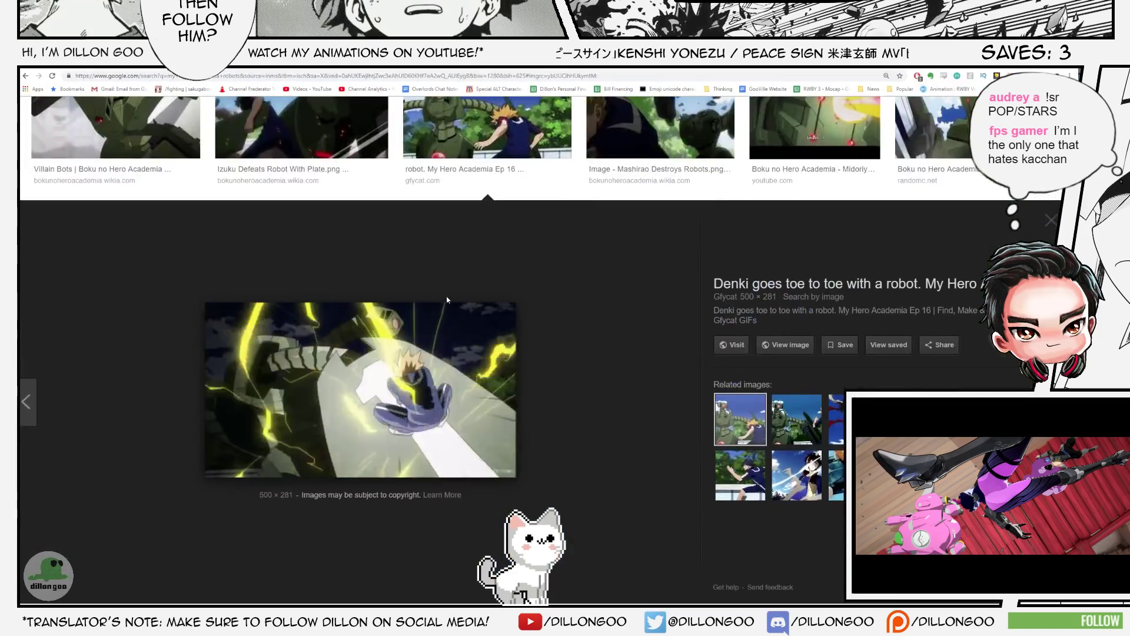
click(786, 344)
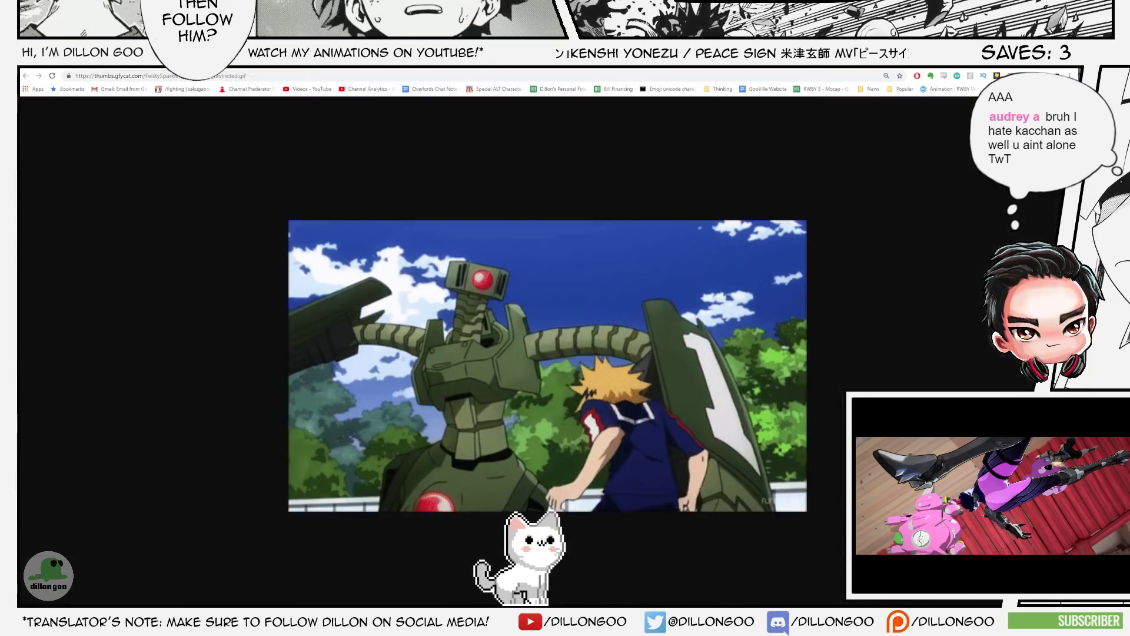
click(236, 63)
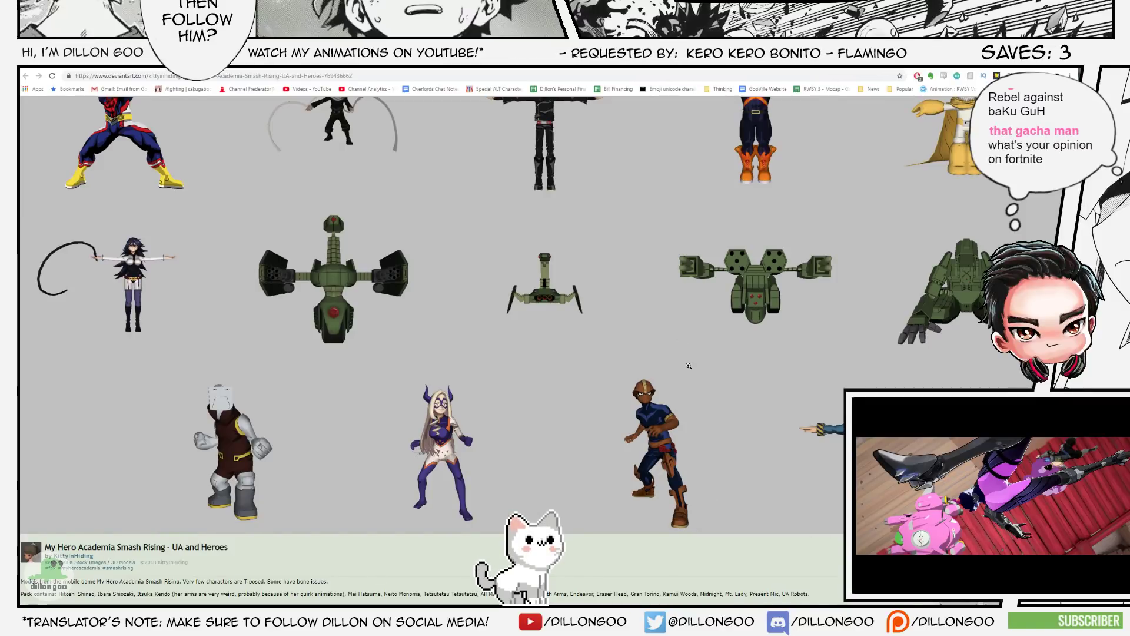
scroll(689, 366, up, 2)
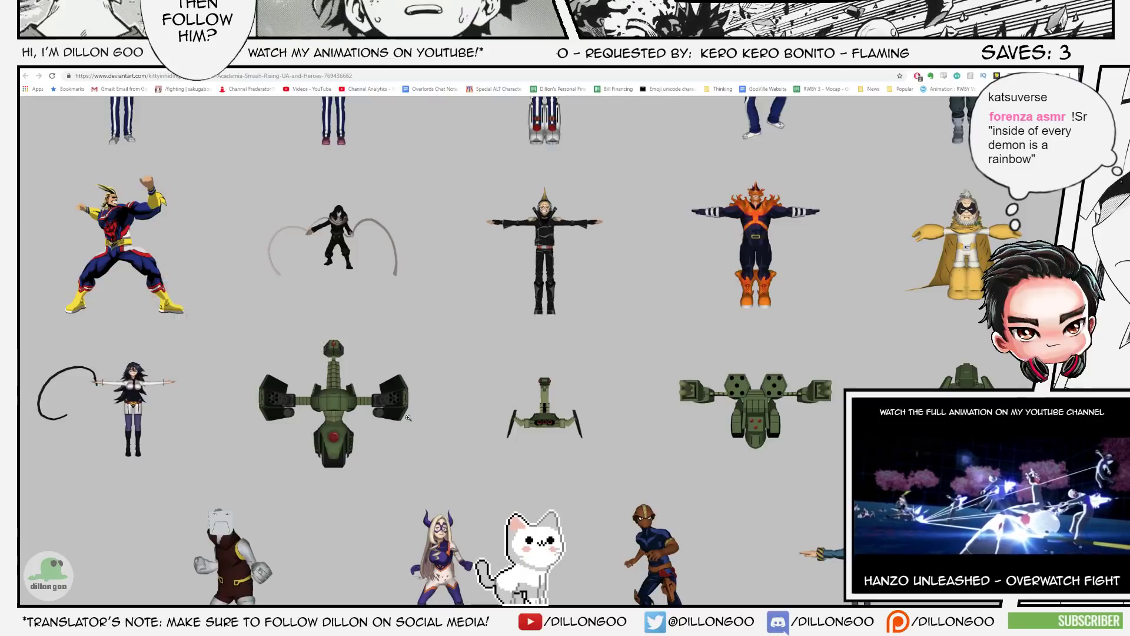
- Switch back to Blender and delete every object of the previously imported robot
drag(206, 59, 0, 241)
middle_drag(580, 425, 546, 448)
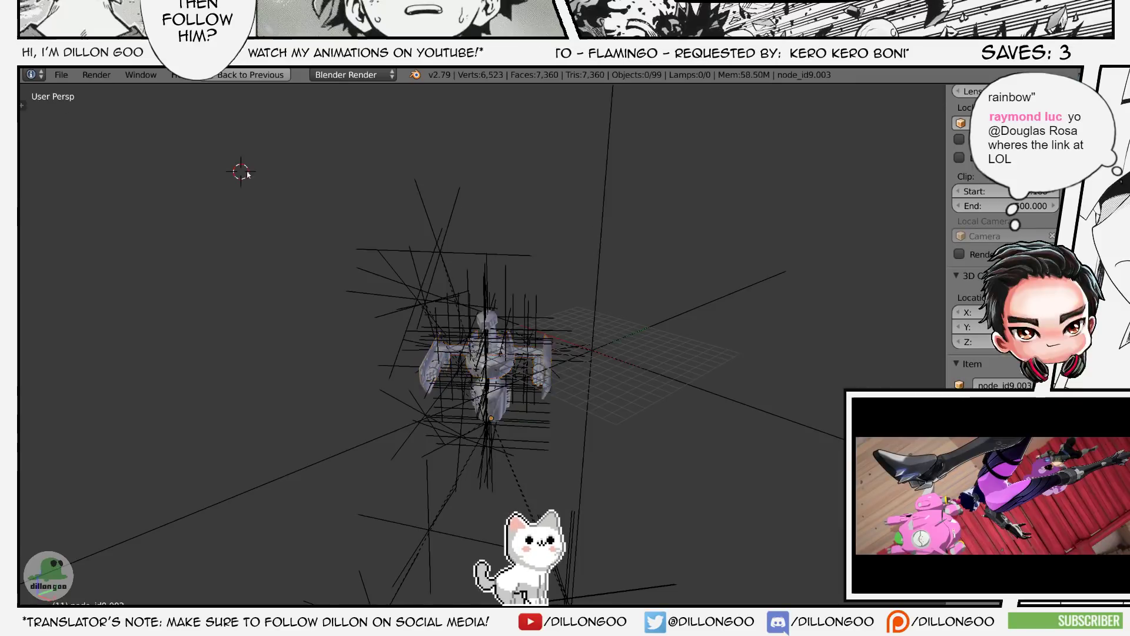
key(a)
key(x)
key(Return)
- Import the Collada robot model from the Robutts folder inside the Reference directory
click(61, 73)
mouse_move(185, 364)
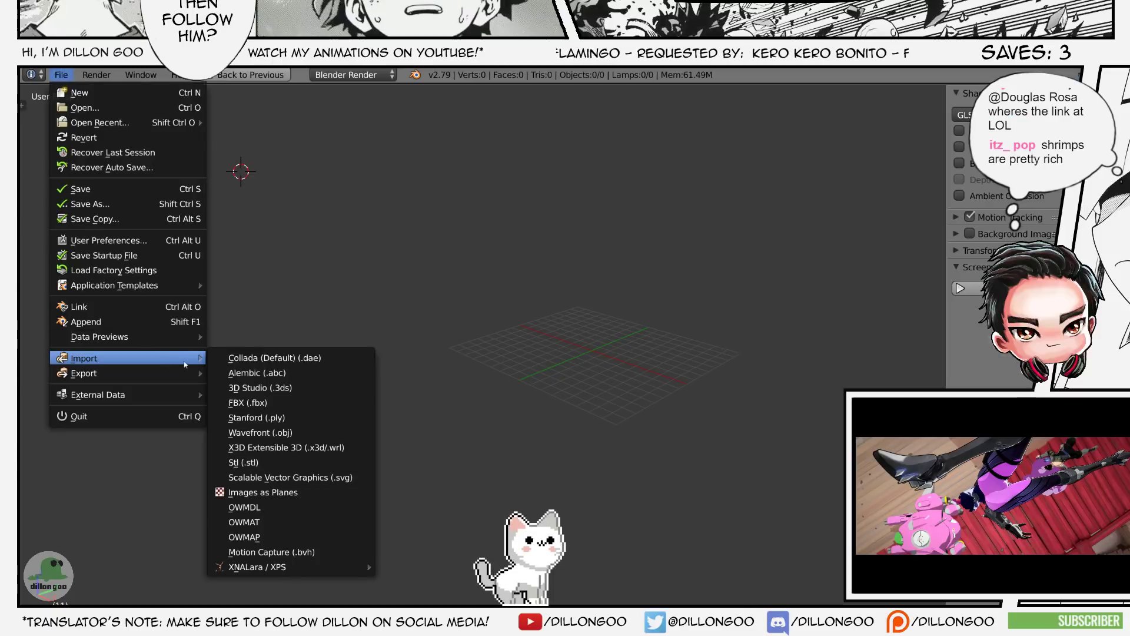
click(266, 358)
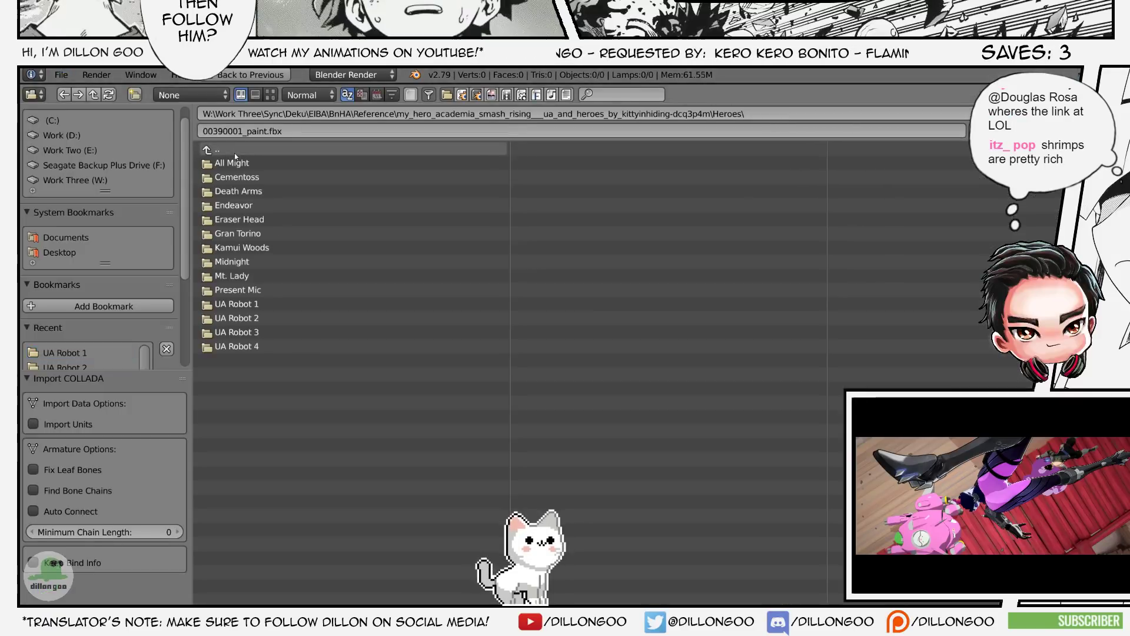
click(235, 152)
click(234, 152)
click(229, 192)
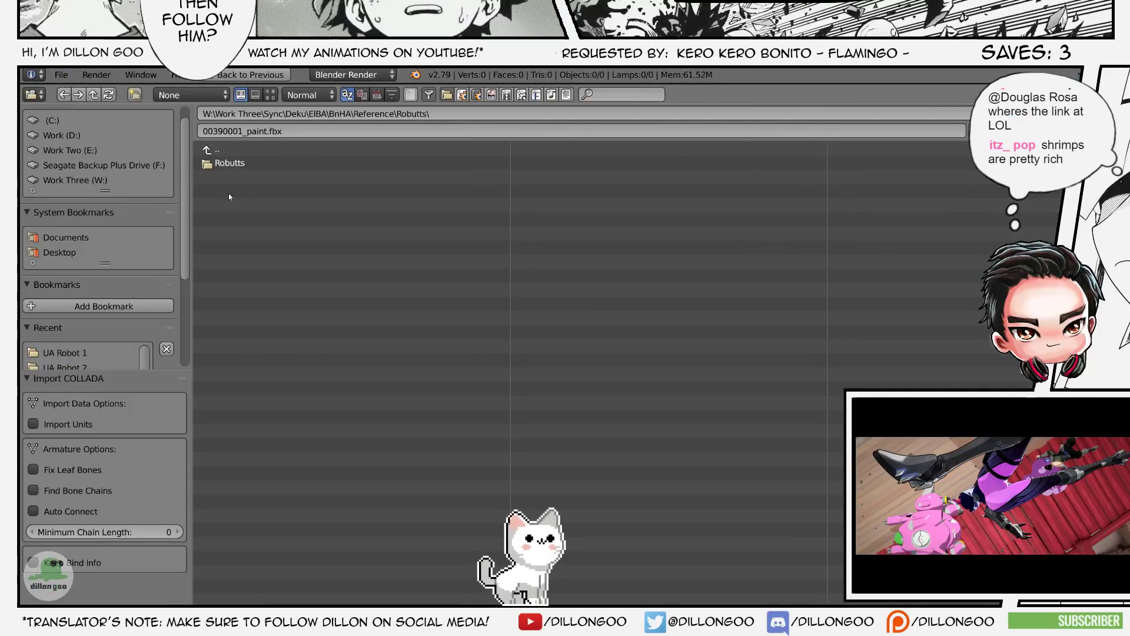
click(230, 164)
double_click(229, 166)
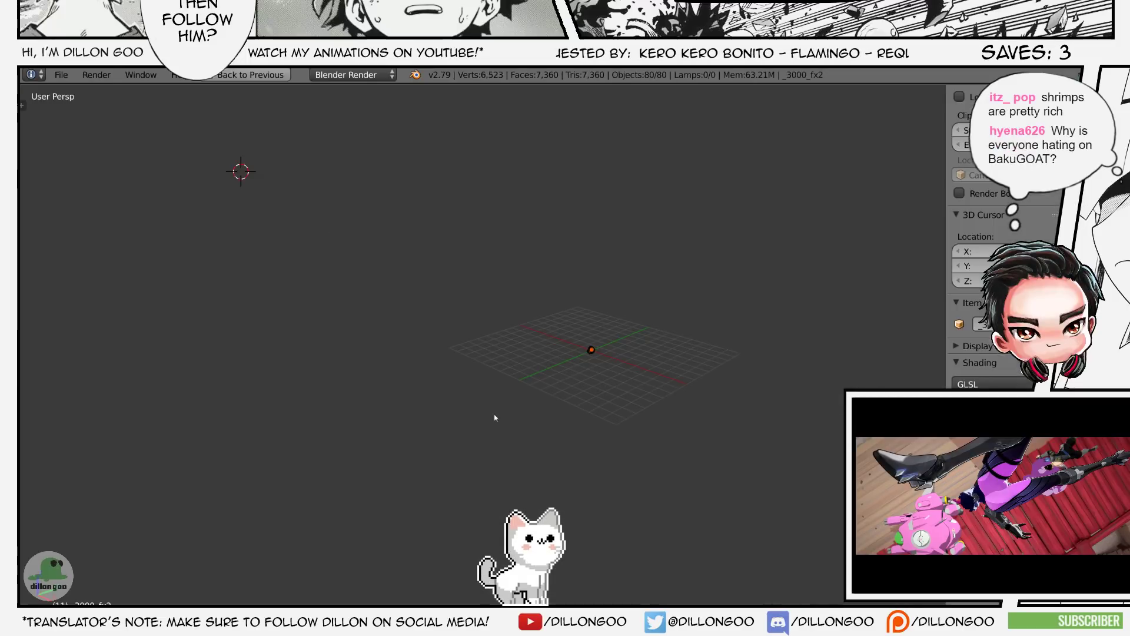
- Frame the newly imported robot objects and scale them all up together
key(KP_Decimal)
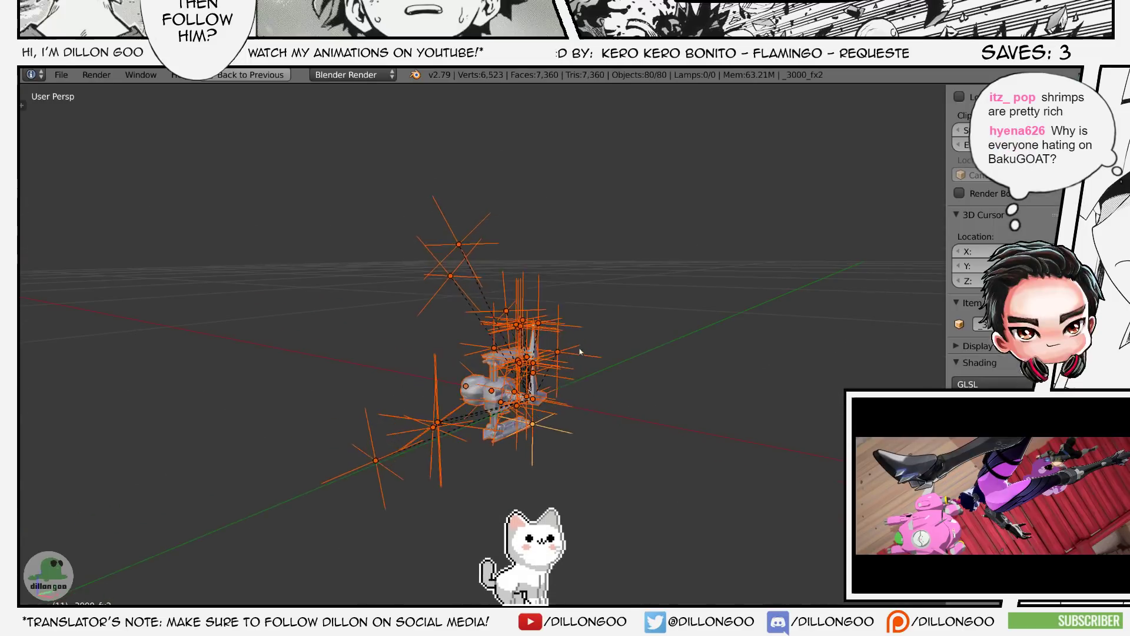
key(s)
click(406, 348)
middle_drag(406, 347, 500, 353)
key(s)
click(412, 341)
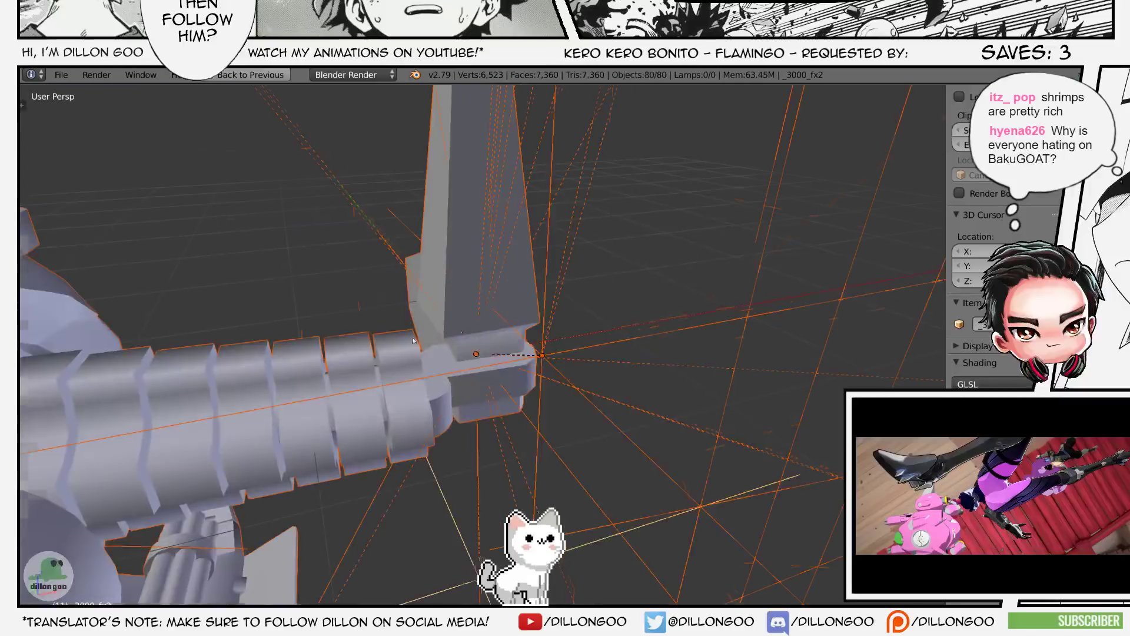
- Select the robot's Character_Holder armature and try moving and rotating it to test whether the mesh follows
scroll(413, 341, down, 4)
middle_drag(414, 340, 518, 315)
right_click(481, 317)
key(z)
key(z)
key(g)
right_click(537, 320)
key(g)
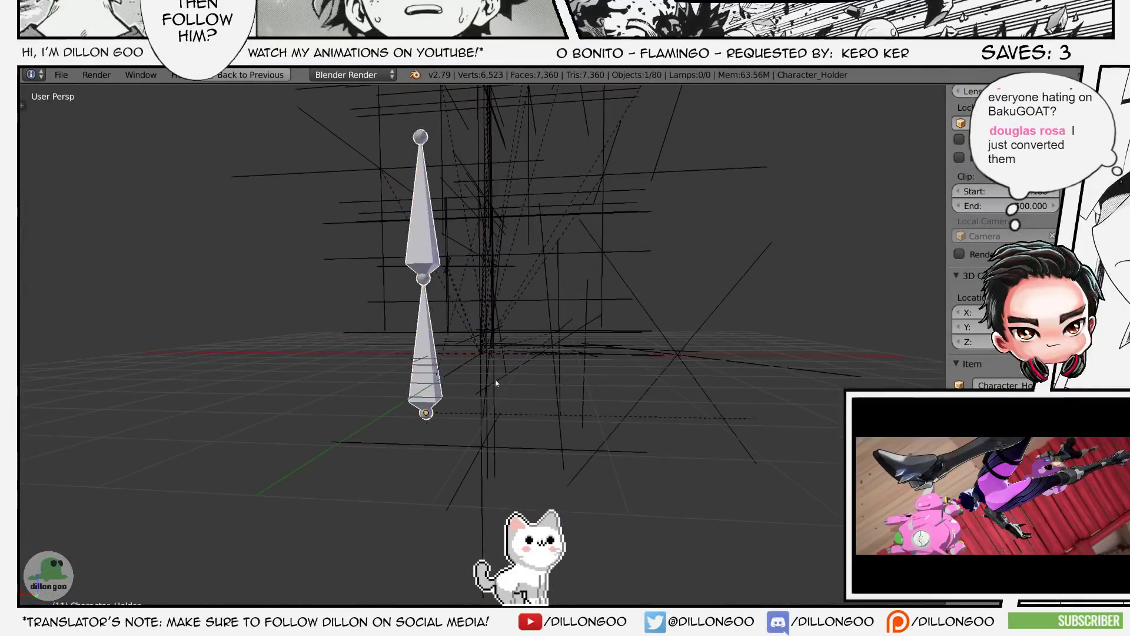
right_click(497, 379)
middle_drag(511, 363, 540, 376)
key(r)
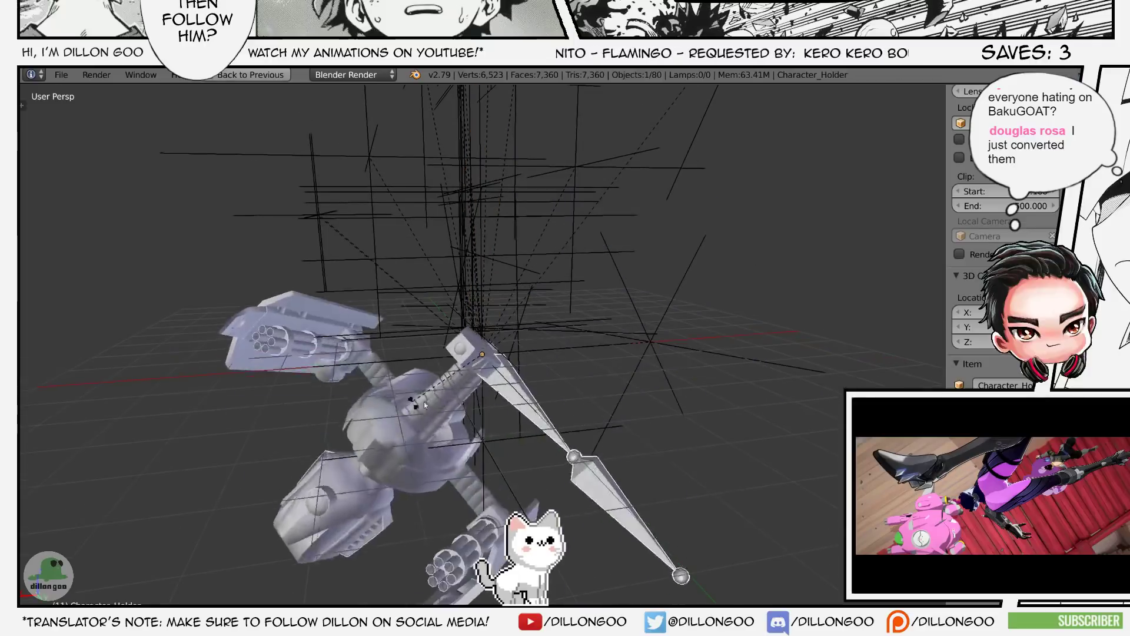
right_click(426, 401)
- Enter Pose Mode and try rotating all the bones and the hips bone to test the mesh deformation
key(ctrl+Tab)
middle_drag(486, 307, 458, 294)
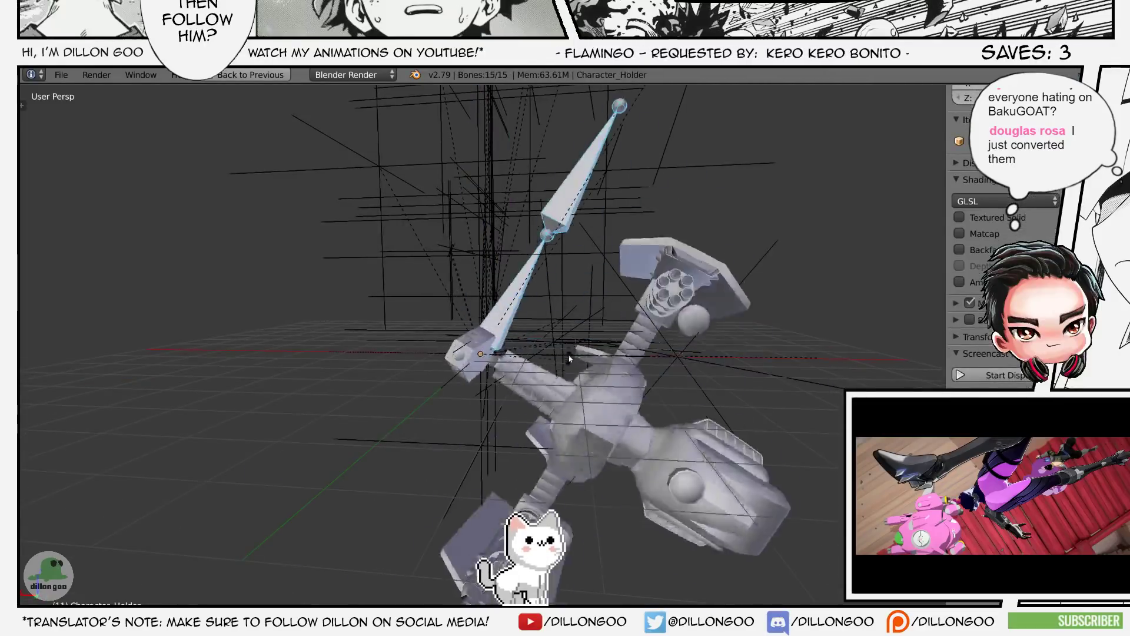
key(alt+r)
right_click(490, 189)
key(r)
key(r)
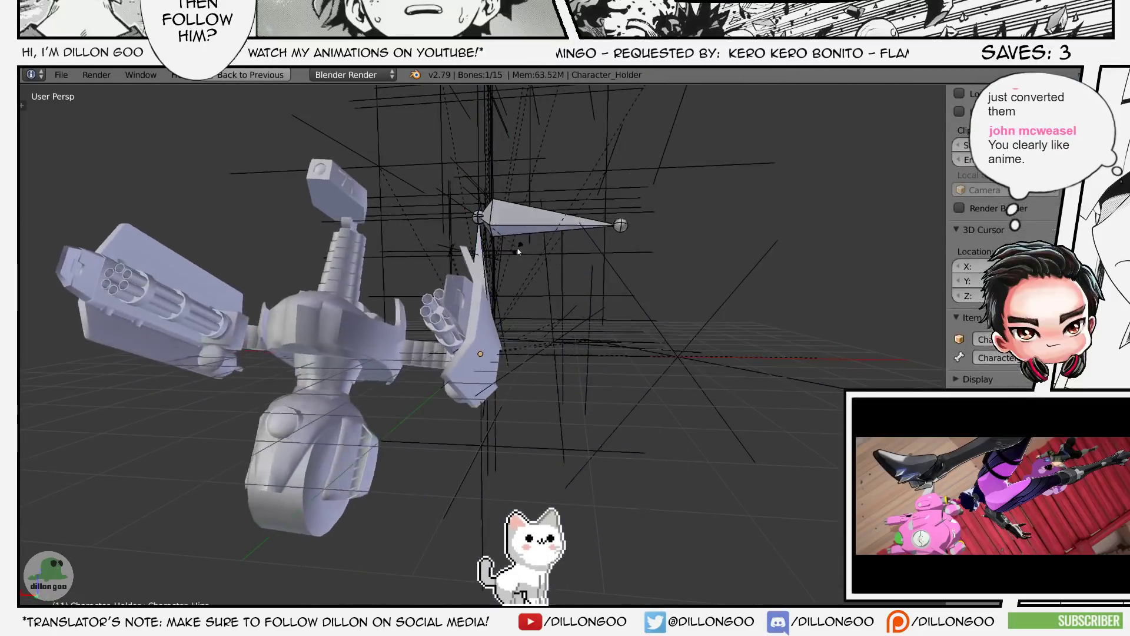
right_click(518, 253)
- Return to Object Mode, select the chara0039 robot mesh and examine it in wireframe shading
key(ctrl+Tab)
shift+middle_drag(568, 243, 576, 278)
right_click(615, 338)
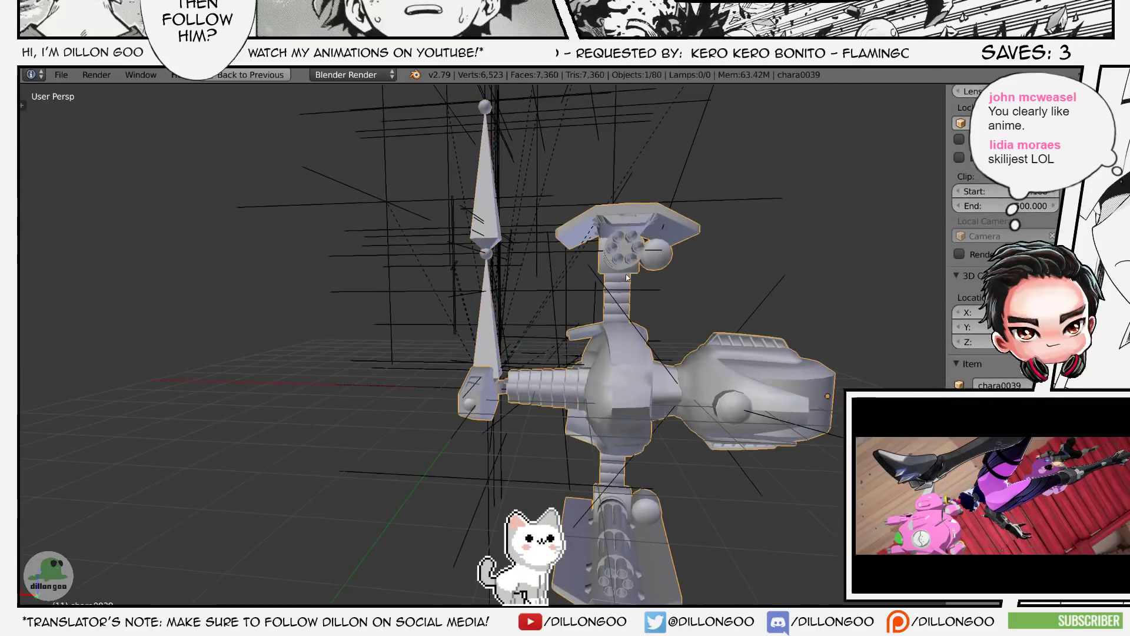
key(shift+space)
key(shift+space)
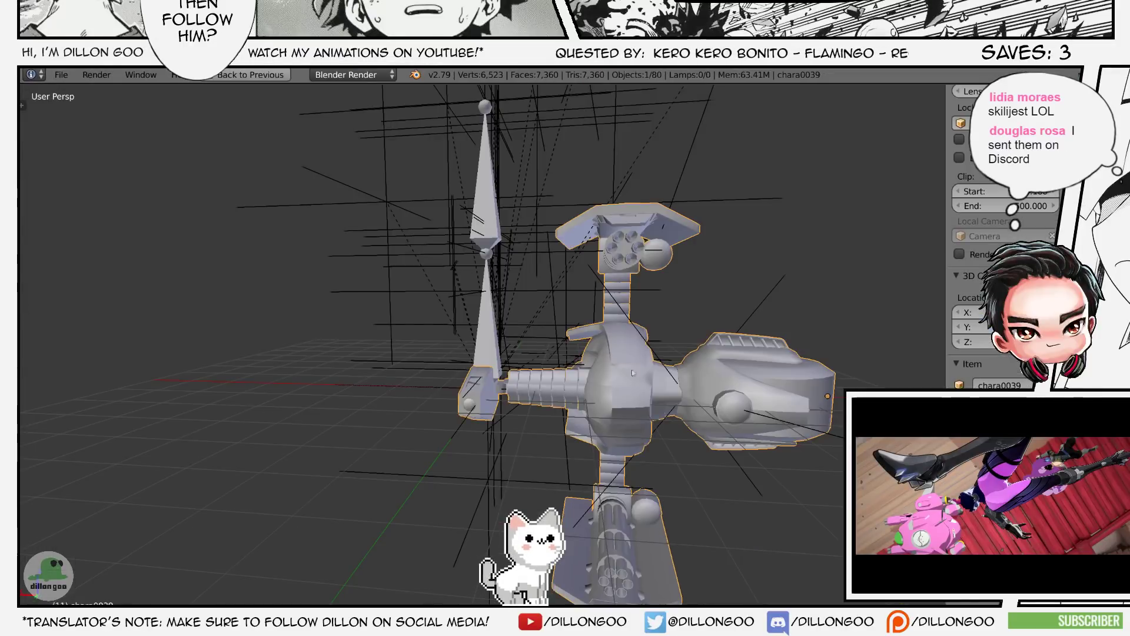
key(z)
right_click(622, 248)
right_click(622, 247)
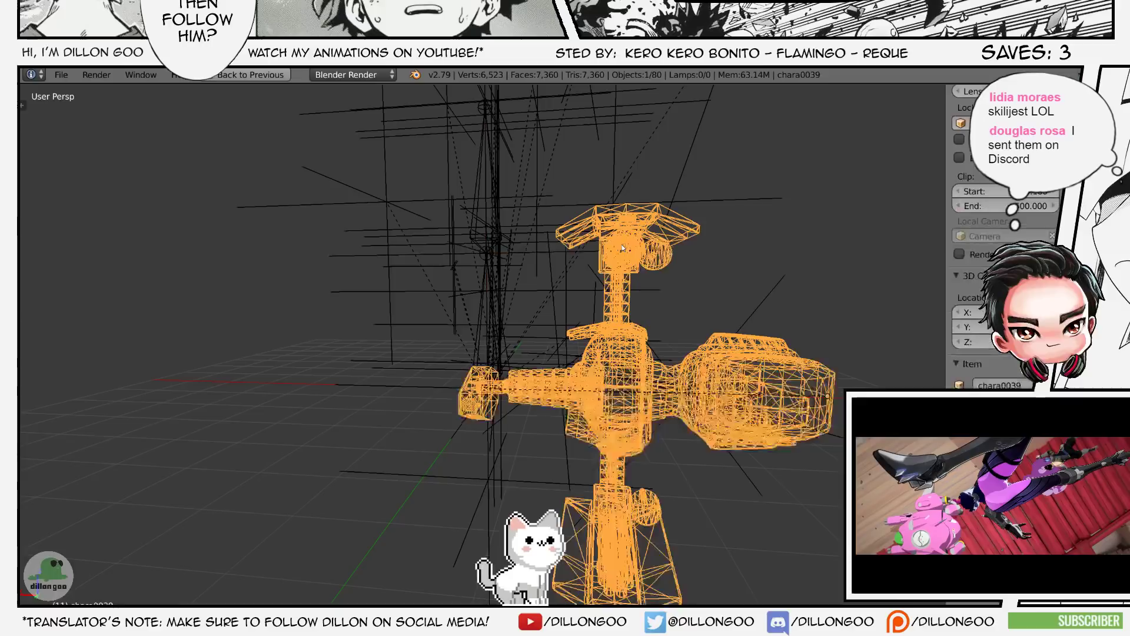
- Select the death_fx3 empty above the robot and try rotating it freely to test whether the mesh follows
right_click(613, 198)
key(z)
key(alt+z)
shift+middle_drag(621, 157, 618, 220)
key(alt+z)
key(r)
key(r)
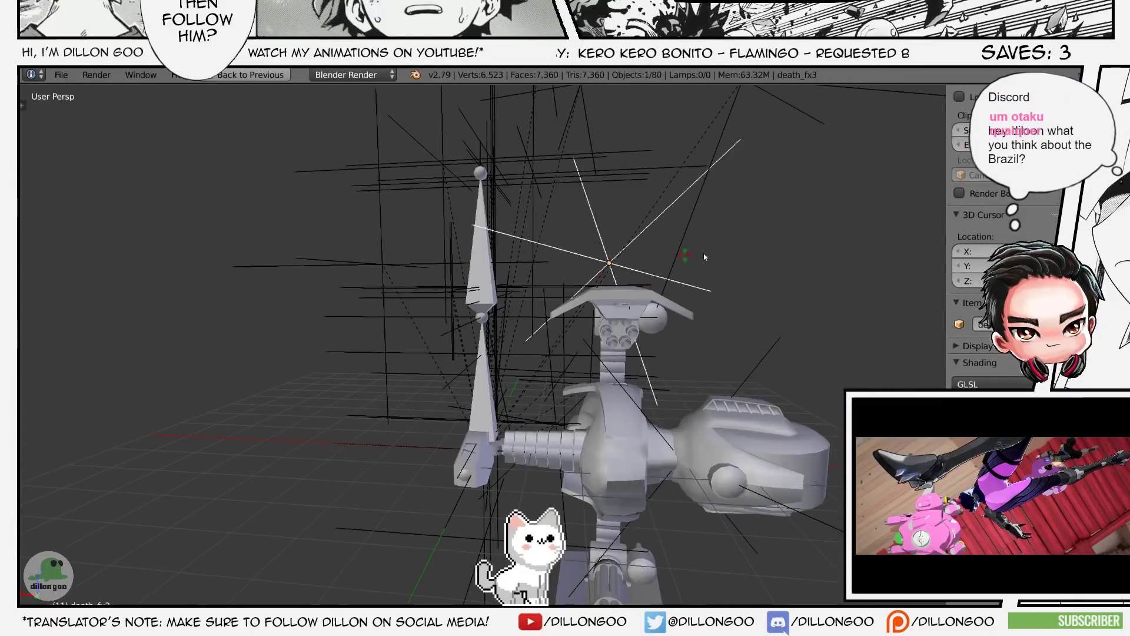
right_click(707, 255)
- Try rotating the Character_Holder armature, and examine it with the robot mesh in wireframe and solid shading
right_click(485, 297)
scroll(513, 310, down, 4)
middle_drag(524, 313, 476, 321)
scroll(611, 306, up, 4)
key(r)
right_click(622, 344)
key(z)
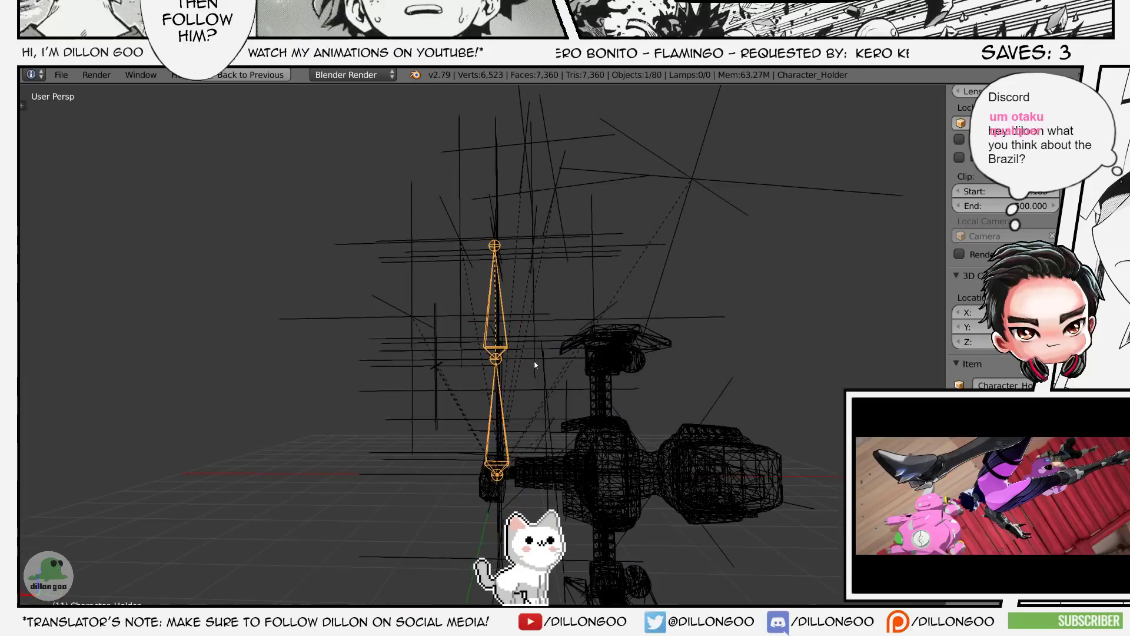
key(z)
middle_drag(534, 363, 540, 326)
scroll(442, 386, down, 3)
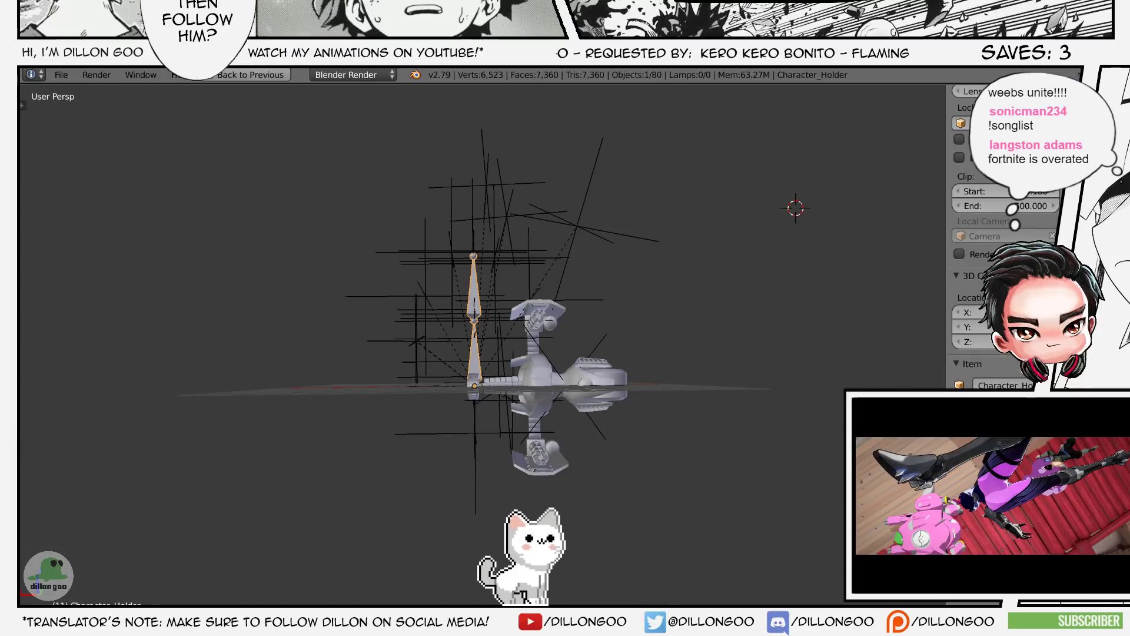
middle_drag(477, 342, 507, 385)
scroll(493, 365, up, 3)
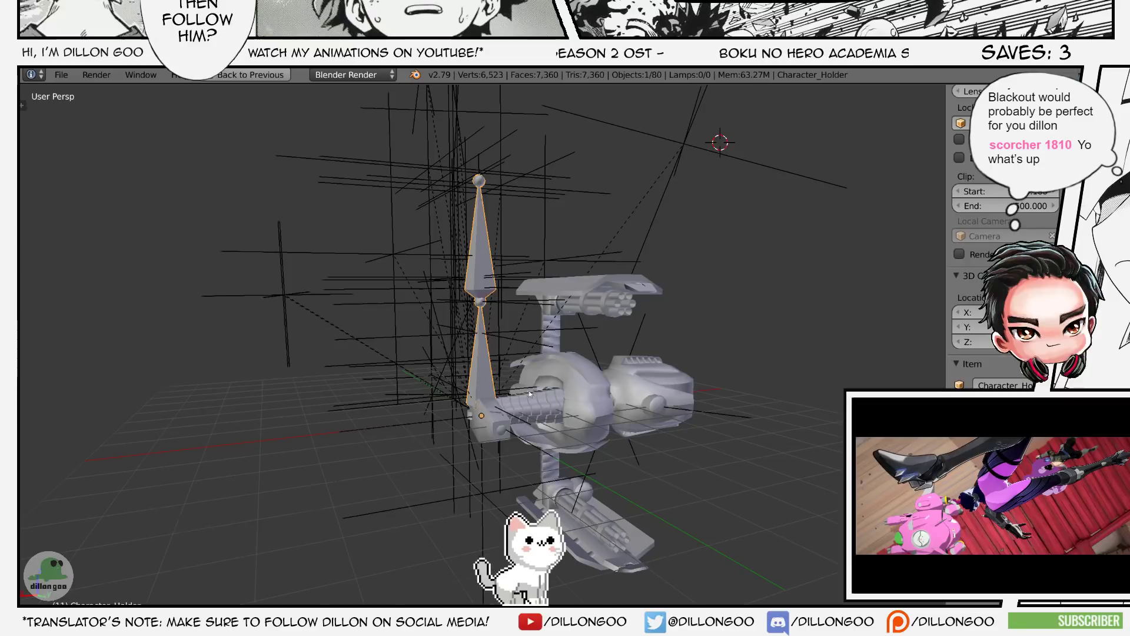
- Switch to the layer holding the drone model and select its Drone Skin mesh
middle_drag(528, 391, 483, 391)
key(1)
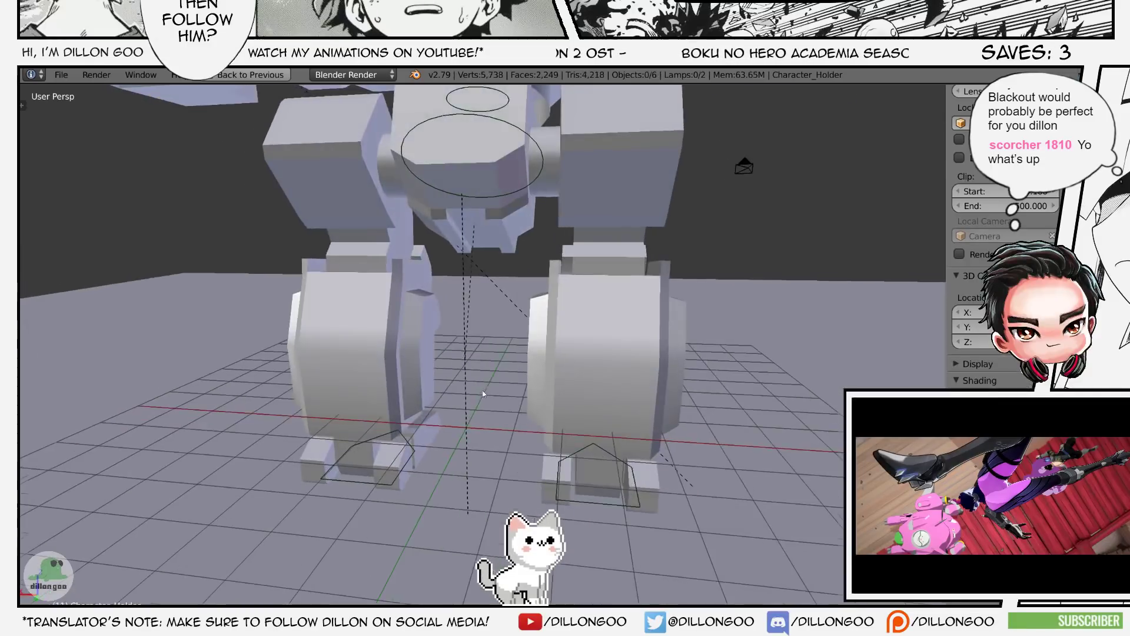
scroll(483, 393, down, 6)
scroll(553, 300, up, 1)
key(z)
right_click(653, 286)
key(z)
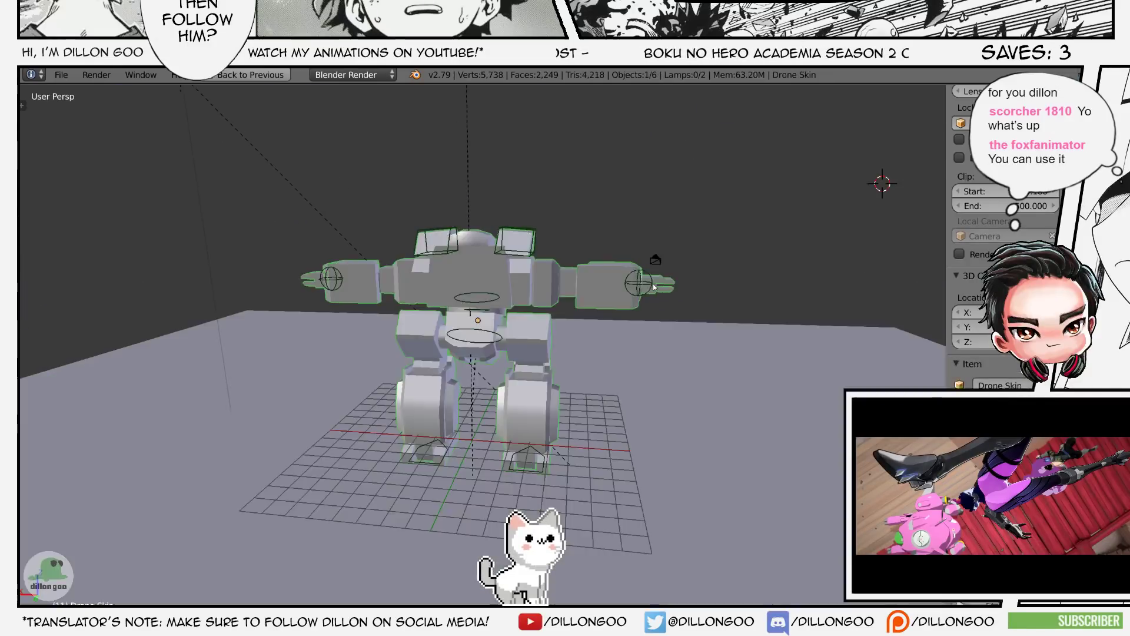
- Examine the Drone Skin mesh and its rig controls from several angles in different shading modes
right_click(654, 286)
key(z)
key(z)
key(alt+z)
mouse_move(295, 346)
middle_down()
mouse_move(501, 353)
mouse_move(511, 379)
mouse_move(489, 337)
mouse_move(555, 325)
middle_up()
key(alt+z)
key(alt+z)
key(alt+z)
right_click(488, 337)
scroll(488, 337, up, 2)
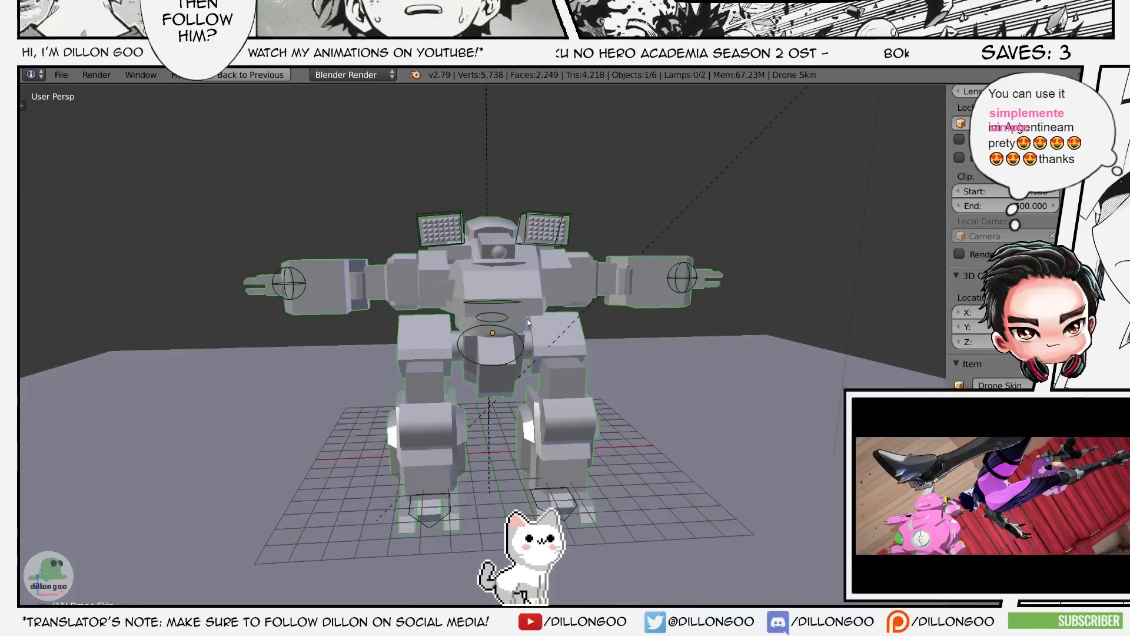
click(696, 375)
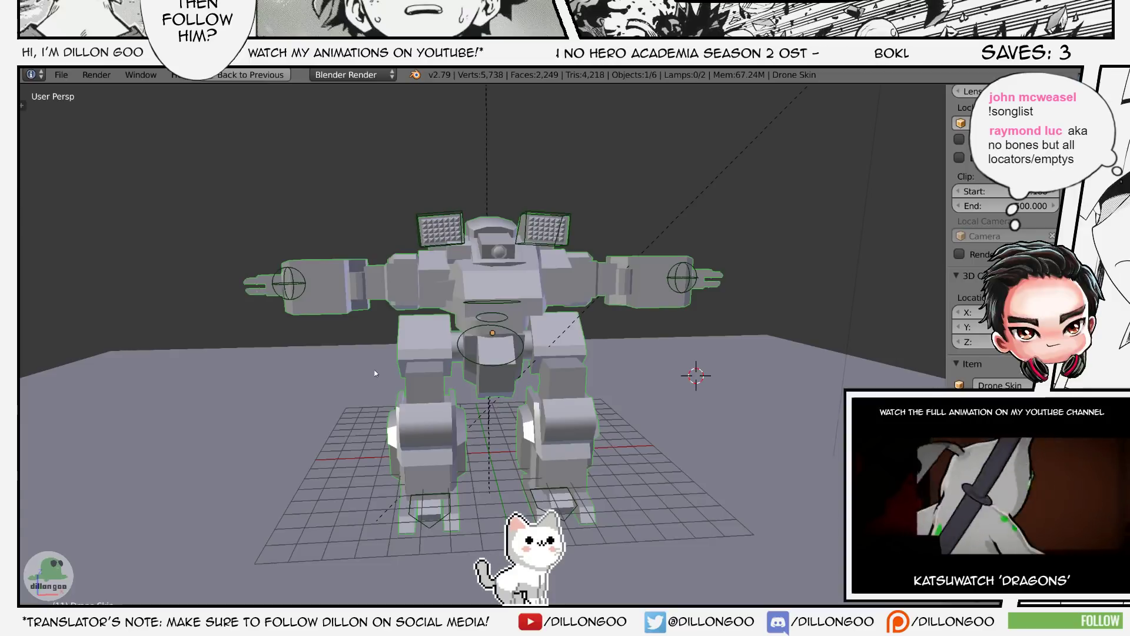
middle_drag(375, 373, 512, 381)
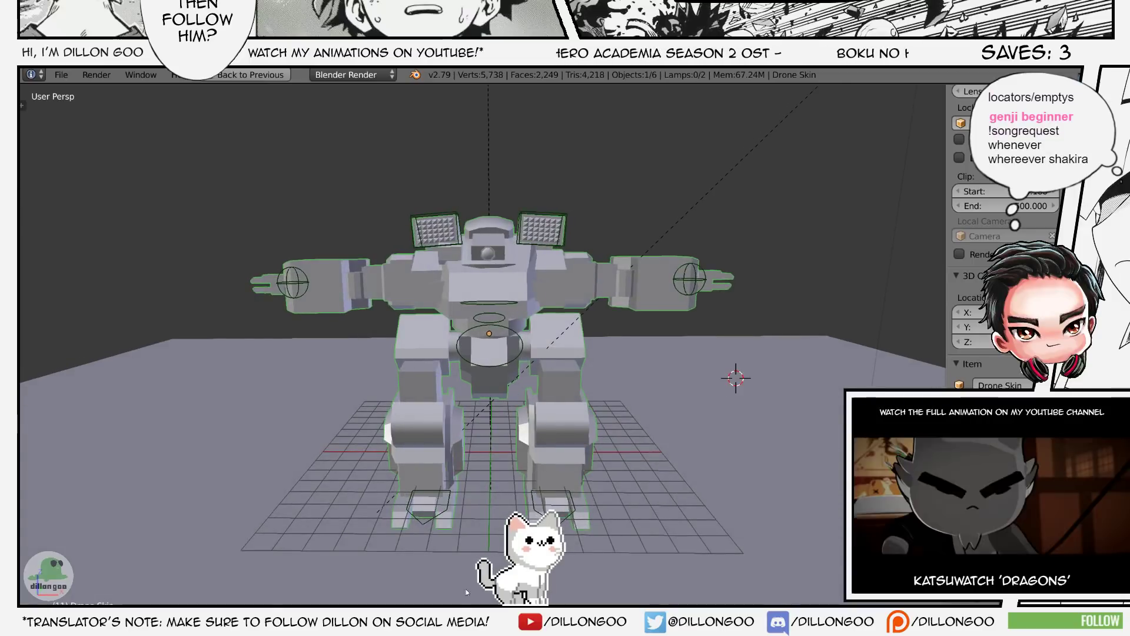
middle_drag(466, 580, 501, 524)
- Return to the imported robot's layer, select the chara0039 mesh and inspect its geometry in Edit Mode and wireframe
key(2)
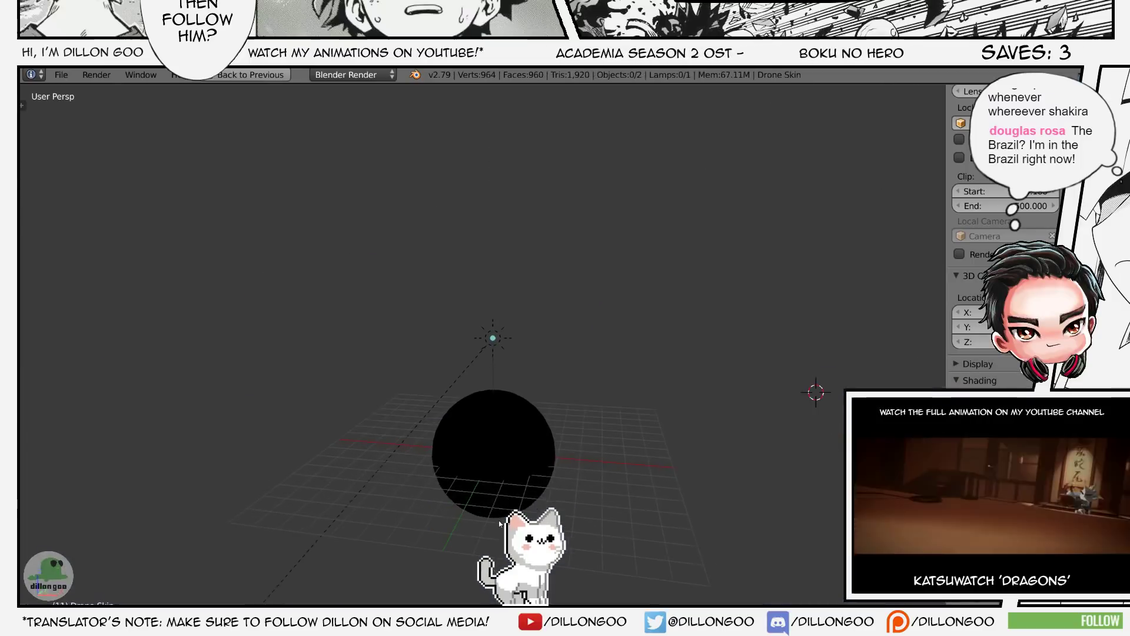
key(1)
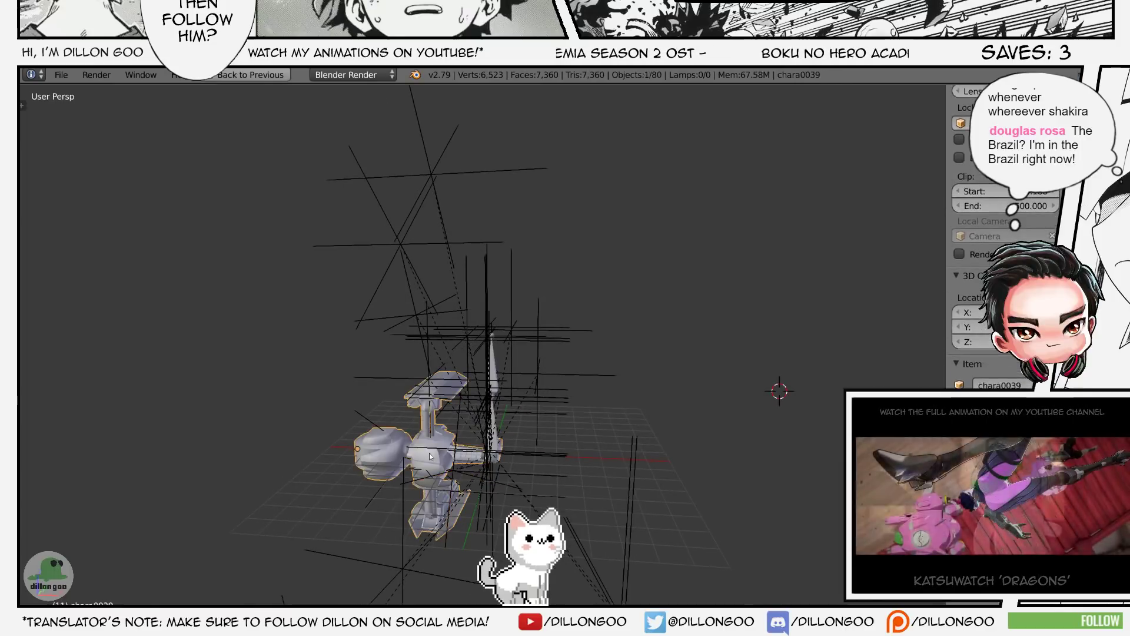
key(Tab)
mouse_move(518, 490)
middle_down()
mouse_move(706, 433)
mouse_move(717, 461)
mouse_move(727, 372)
mouse_move(634, 413)
mouse_move(639, 438)
mouse_move(582, 429)
middle_up()
key(Tab)
key(z)
key(z)
- Examine the weights of the chara0039 mesh's vertex groups in Weight Paint mode, and return to the full-size 3D view
key(ctrl+Tab)
key(ctrl+Up)
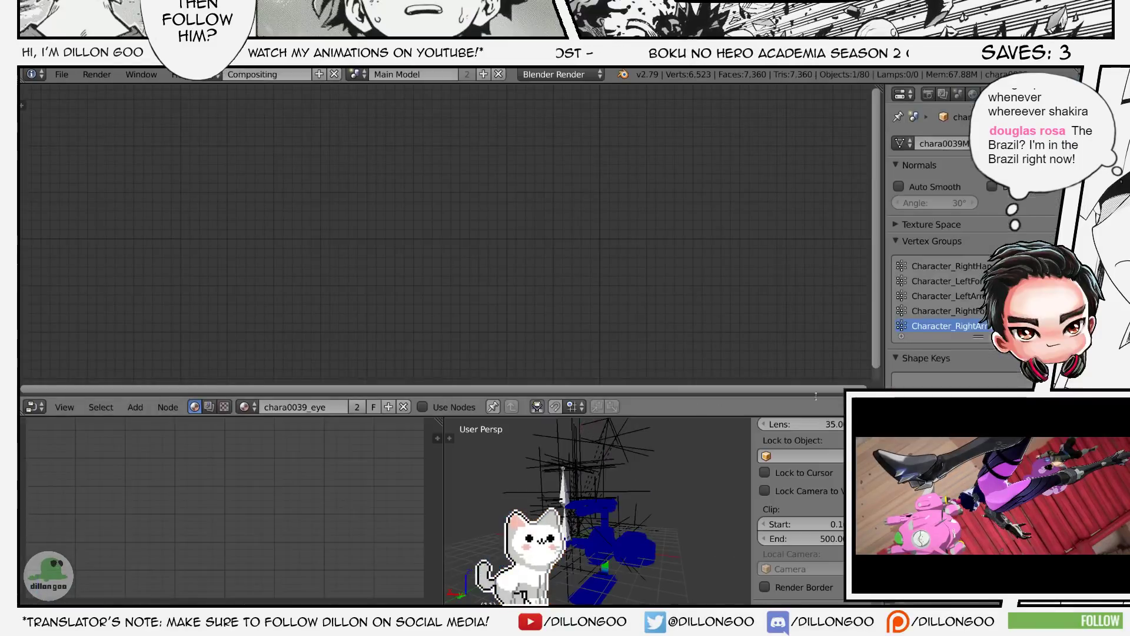
ctrl+scroll(967, 305, up, 10)
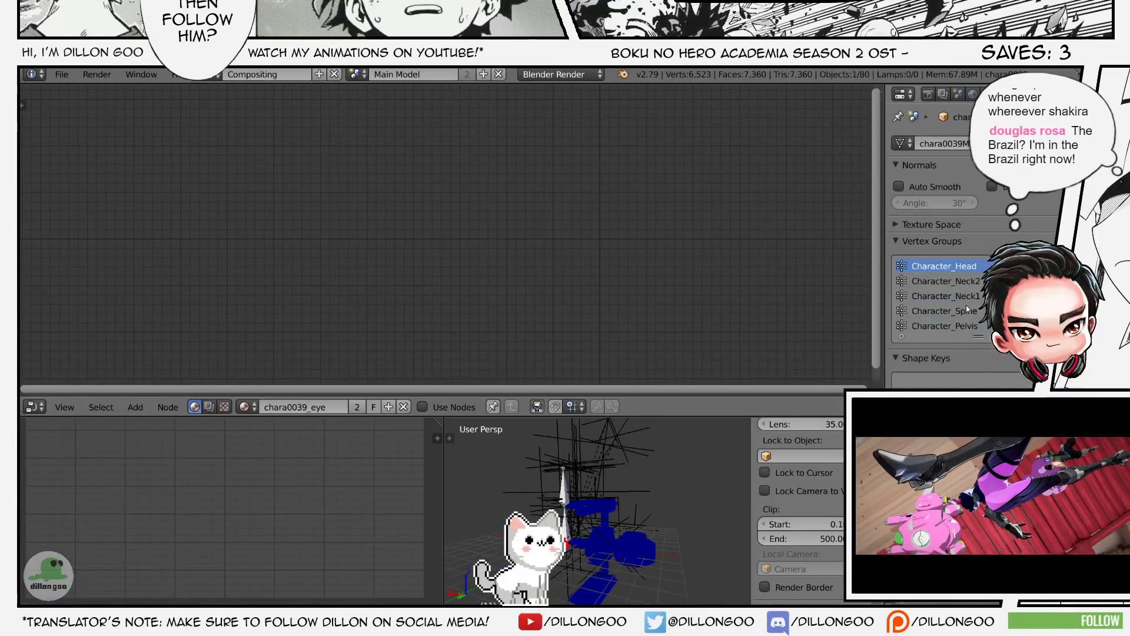
ctrl+scroll(965, 305, down, 9)
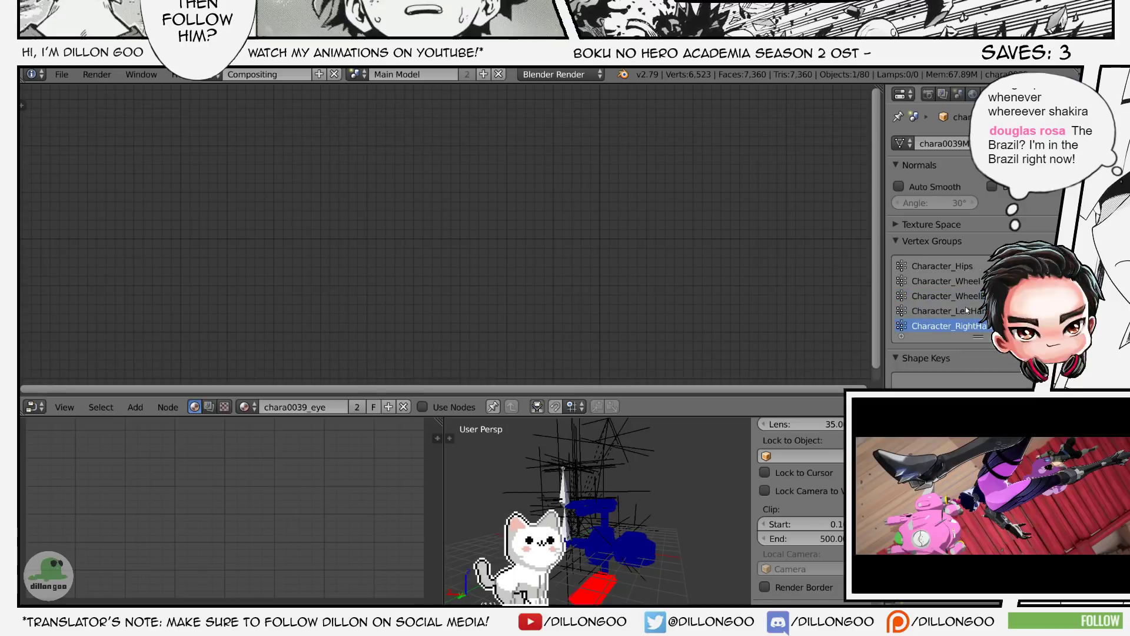
ctrl+scroll(966, 310, up, 2)
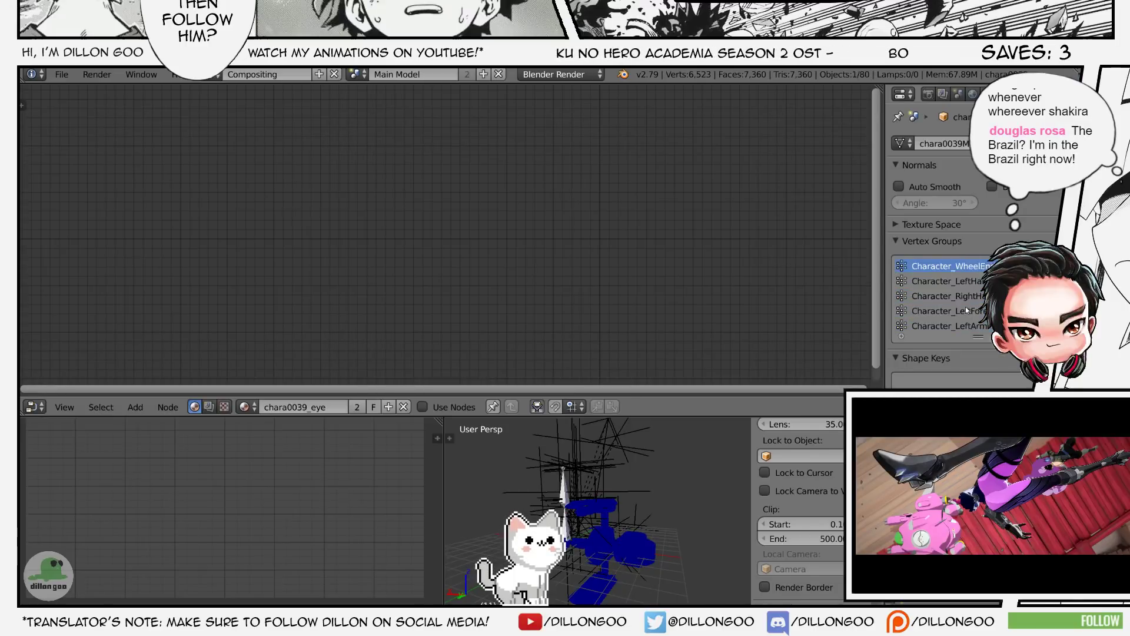
ctrl+scroll(965, 309, up, 3)
key(ctrl+Up)
key(ctrl+Tab)
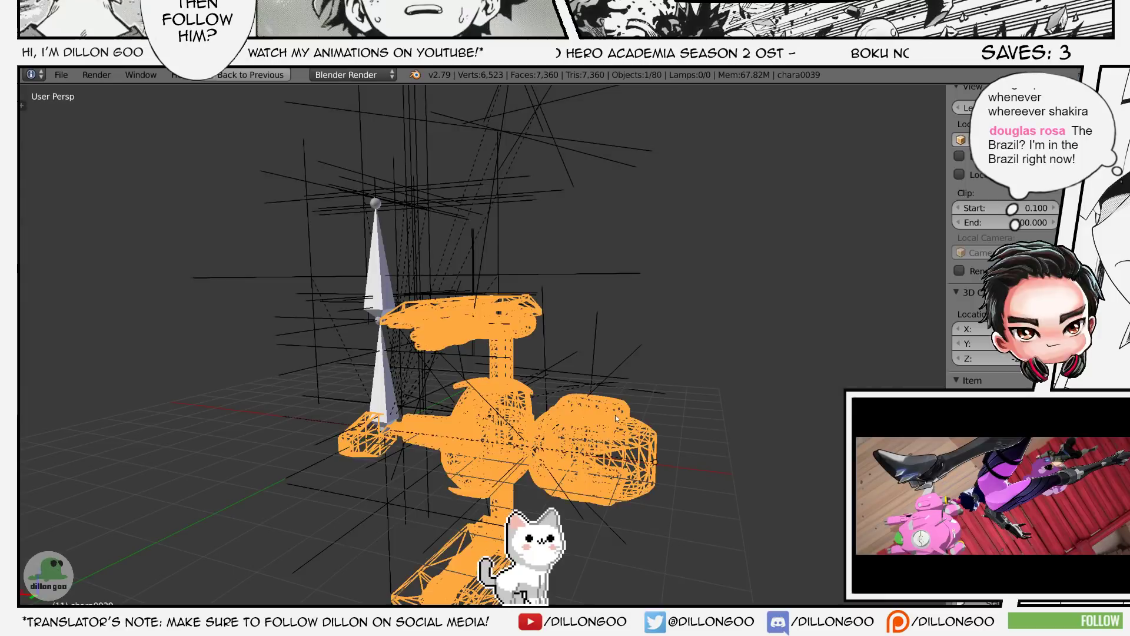
- Clear the parent of the chara0039 mesh and reset its rotation and location
key(alt+p)
click(674, 453)
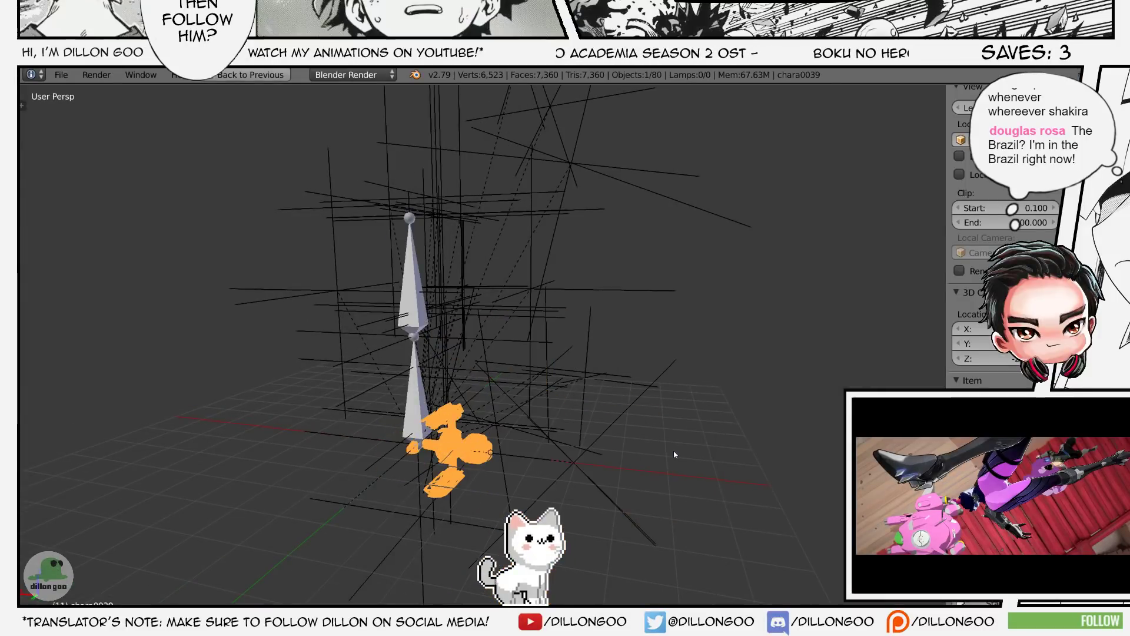
middle_drag(675, 454, 630, 412)
key(alt+r)
key(alt+g)
key(s)
right_click(820, 244)
- Invert the selection and delete every object except the chara0039 mesh
middle_drag(736, 329, 594, 344)
key(ctrl+i)
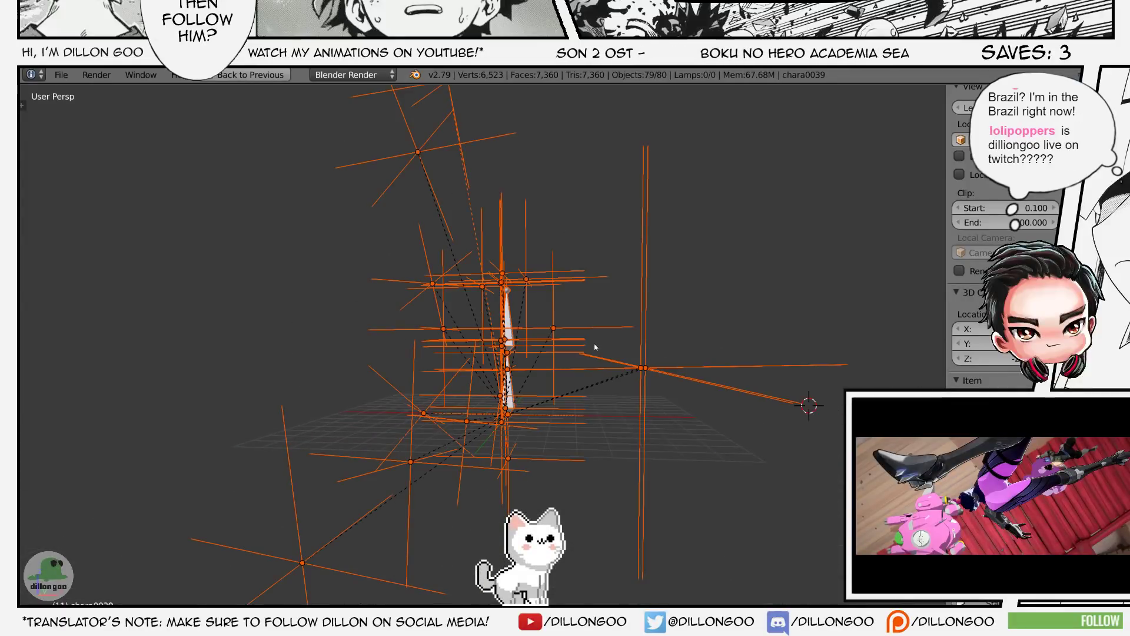
key(x)
click(532, 381)
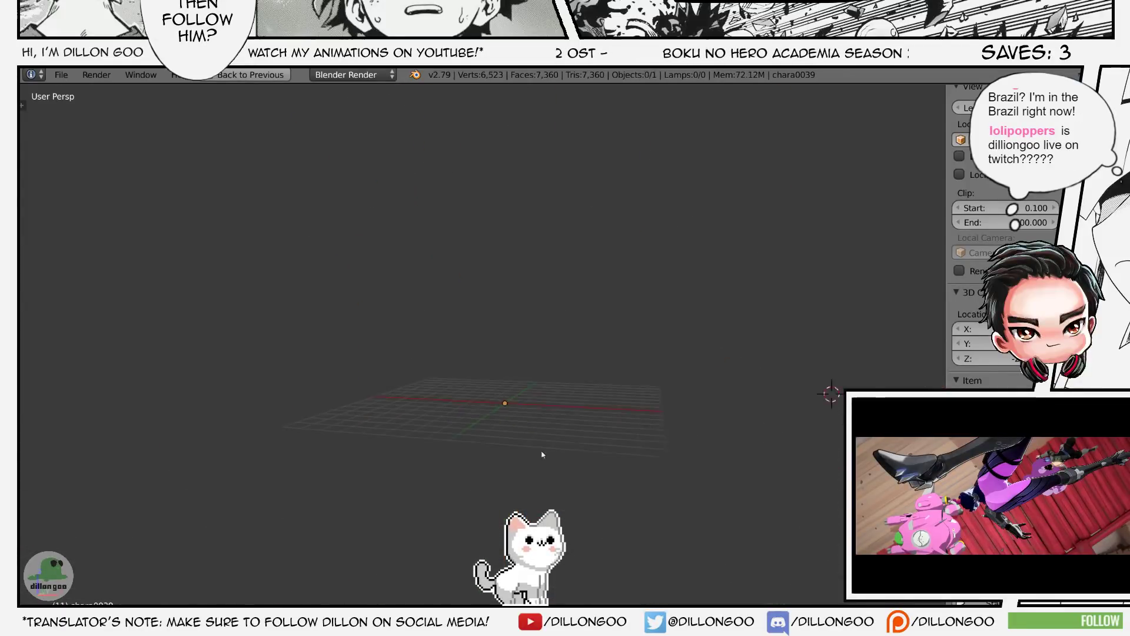
- Select and frame the remaining chara0039 mesh, and display its material settings
scroll(541, 454, up, 2)
right_click(510, 408)
key(z)
key(KP_Decimal)
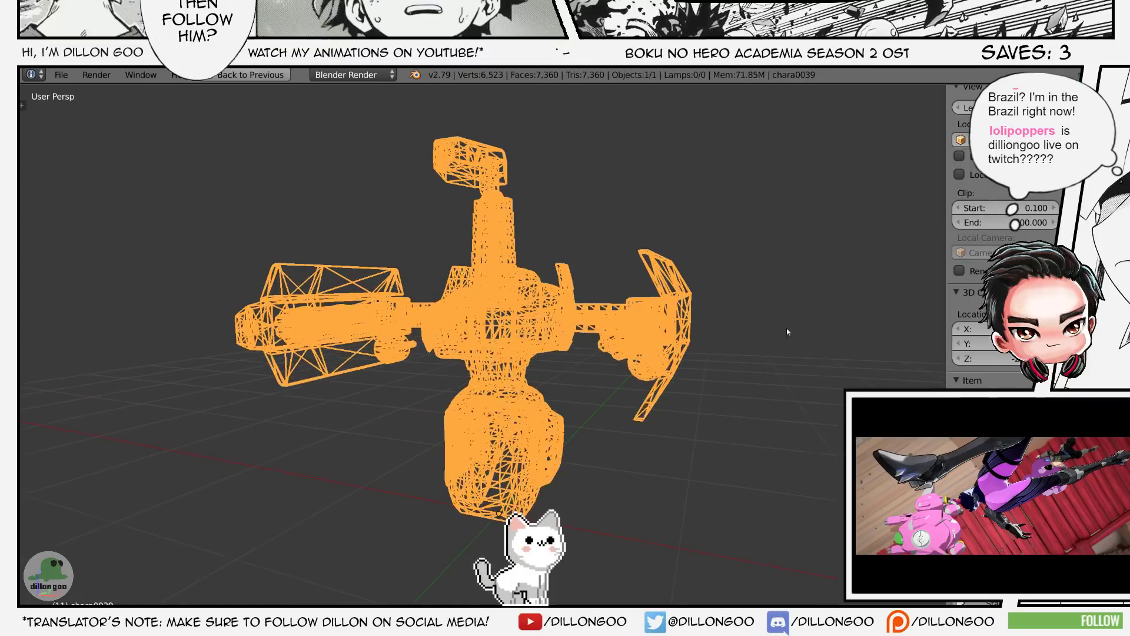
middle_drag(786, 328, 854, 366)
key(shift+space)
click(1048, 94)
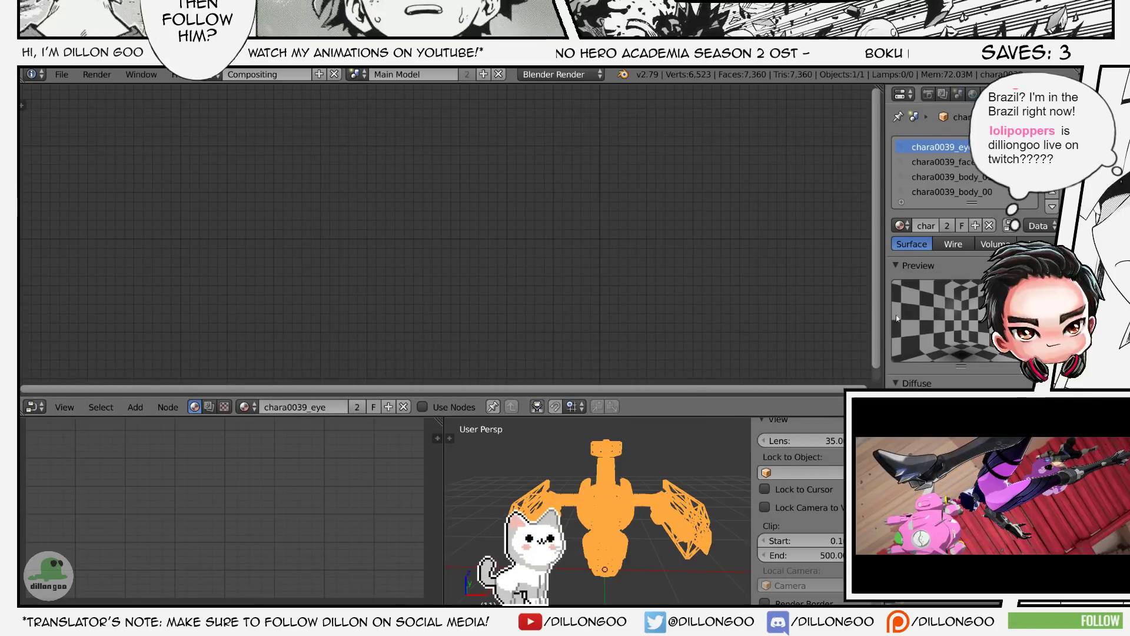
key(XF86AudioRaiseVolume)
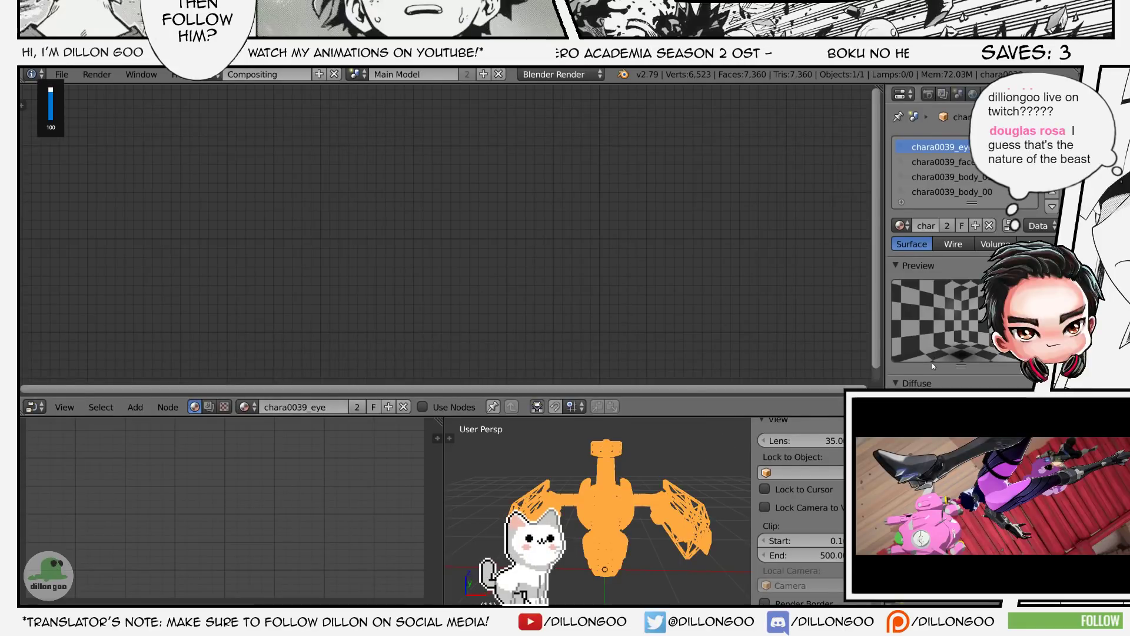
key(XF86AudioLowerVolume)
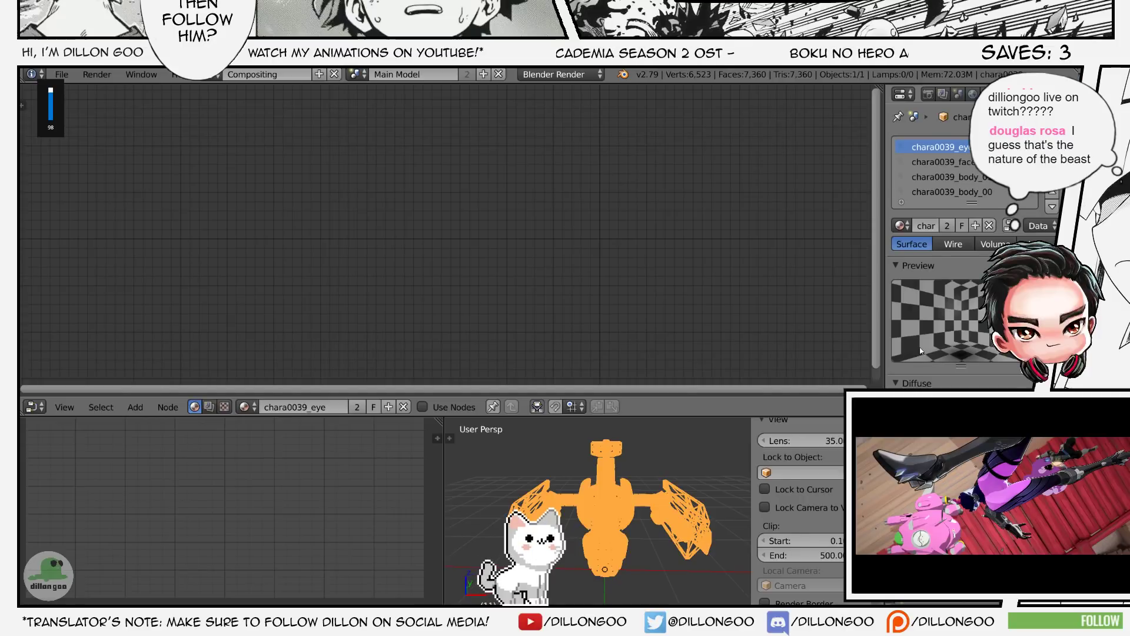
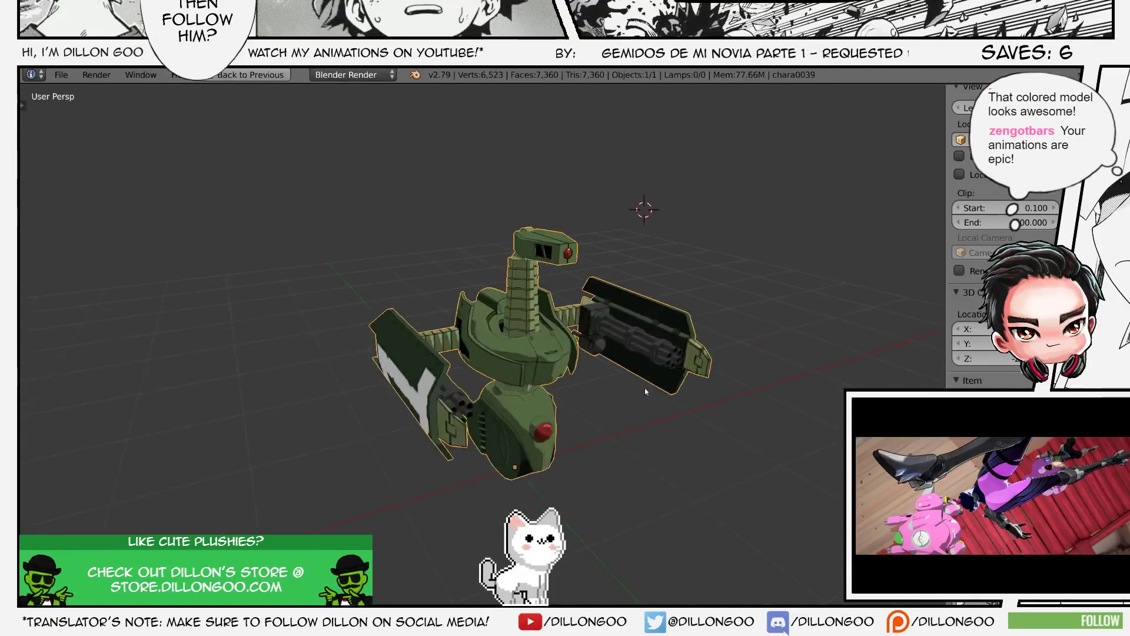
- Examine the textured robot mesh from another angle in wireframe, solid and textured shading
key(z)
key(z)
key(alt+z)
mouse_move(655, 372)
middle_down()
mouse_move(559, 381)
mouse_move(593, 385)
mouse_move(586, 394)
middle_up()
key(z)
key(z)
key(z)
key(alt+z)
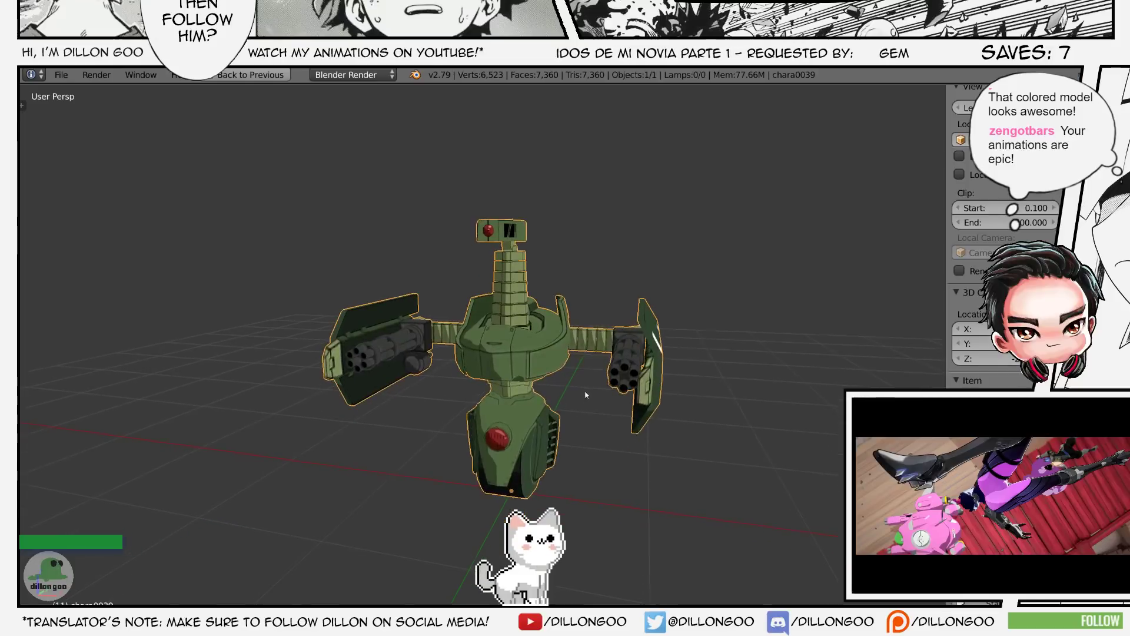
- Add a single-bone armature to the scene and show the robot in wireframe
key(shift+a)
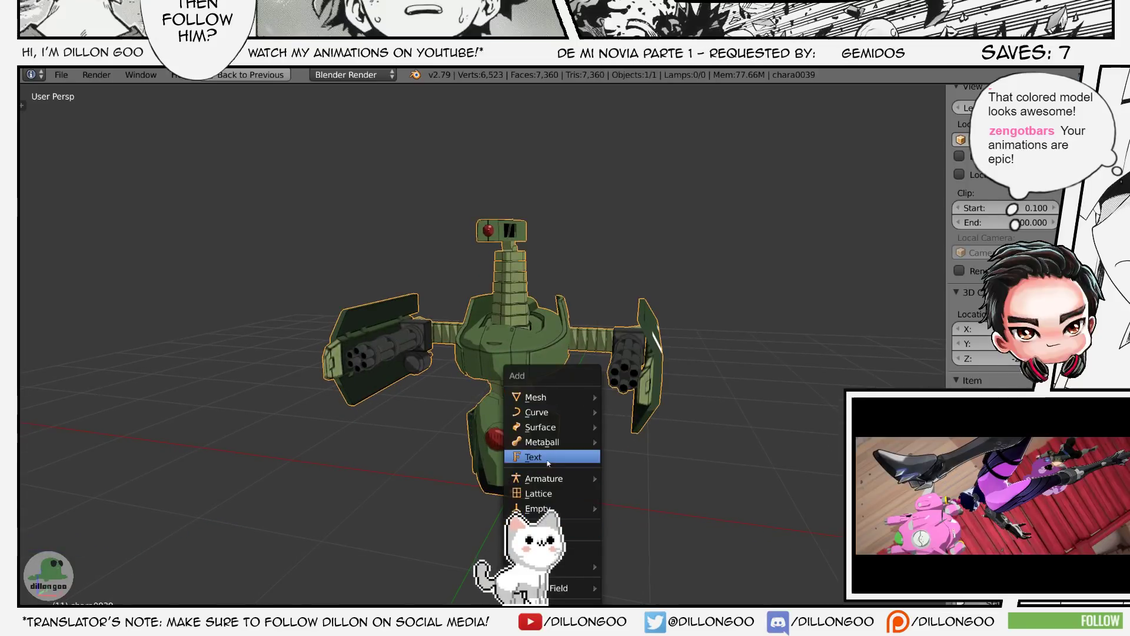
mouse_move(583, 478)
click(665, 484)
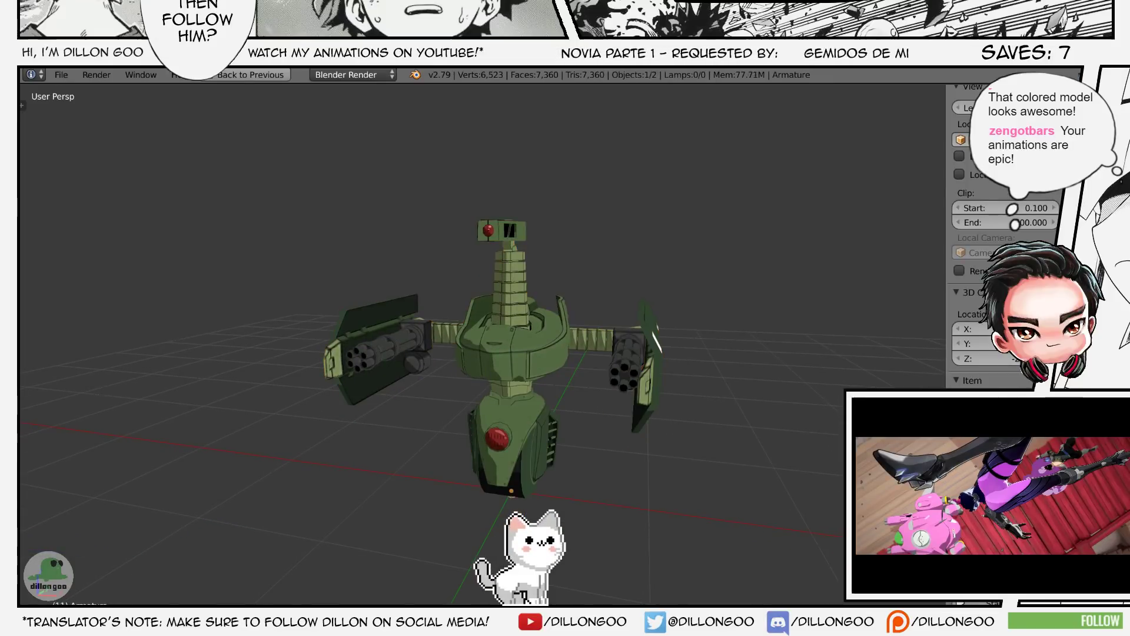
key(z)
middle_drag(676, 426, 727, 391)
scroll(727, 406, up, 1)
- In Edit Mode, move the new bone's tip along the Z axis up to the robot's head
key(Tab)
key(a)
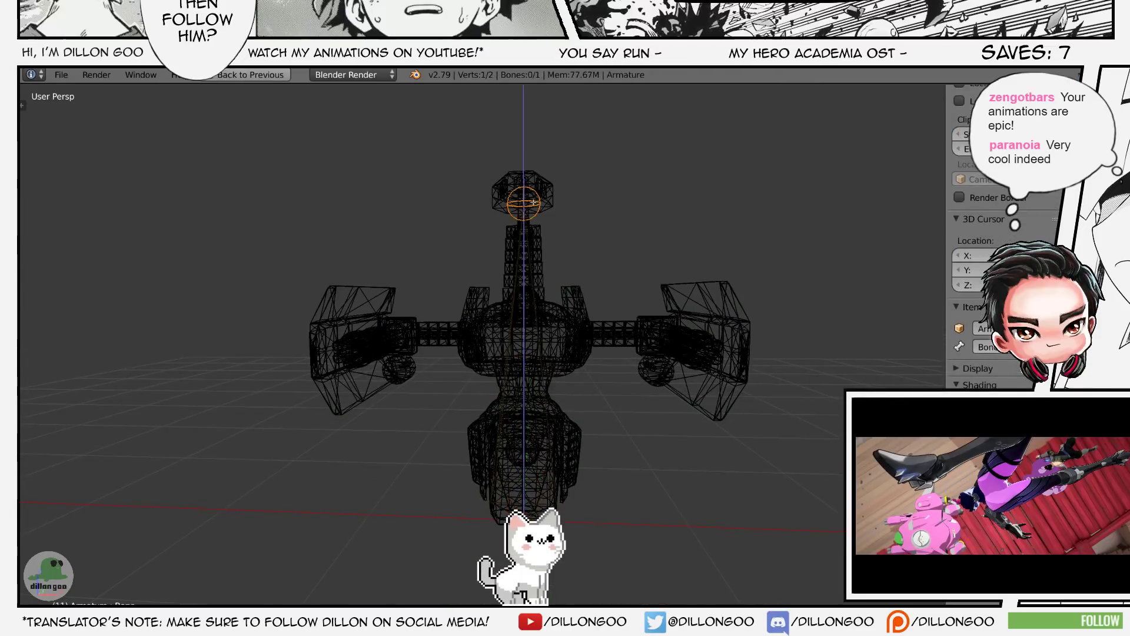
middle_drag(531, 340, 560, 338)
scroll(539, 362, down, 5)
key(Tab)
- Select the chara0039 mesh, enter Weight Paint mode and display its list of vertex groups
right_click(537, 365)
key(z)
scroll(548, 372, up, 5)
shift+middle_drag(557, 383, 558, 404)
key(ctrl+Tab)
key(z)
key(ctrl+Up)
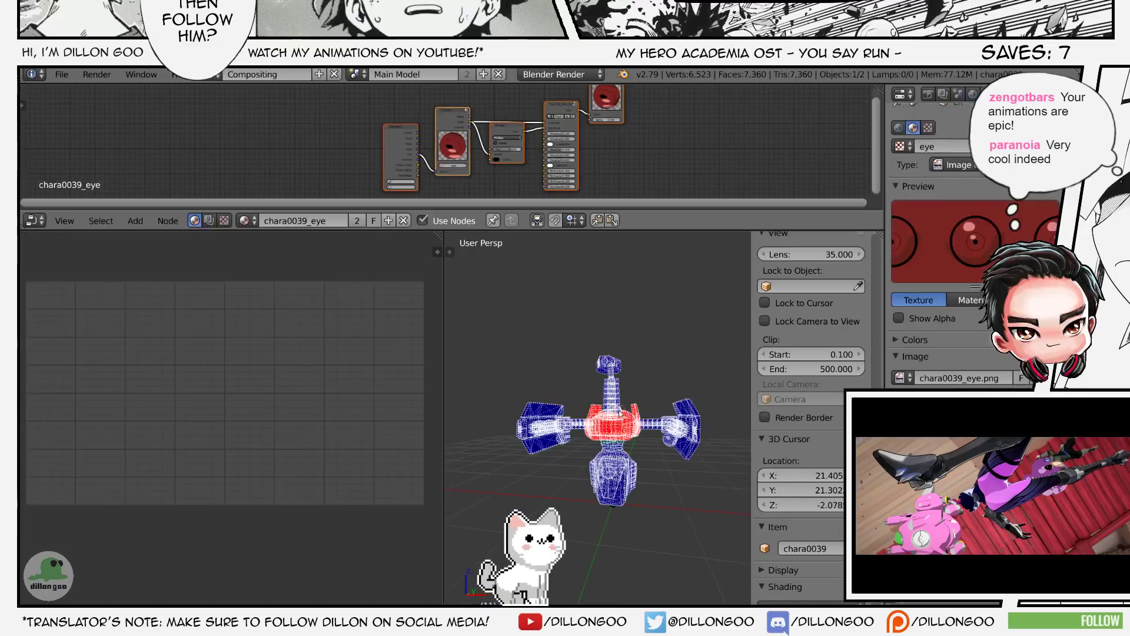
click(1033, 94)
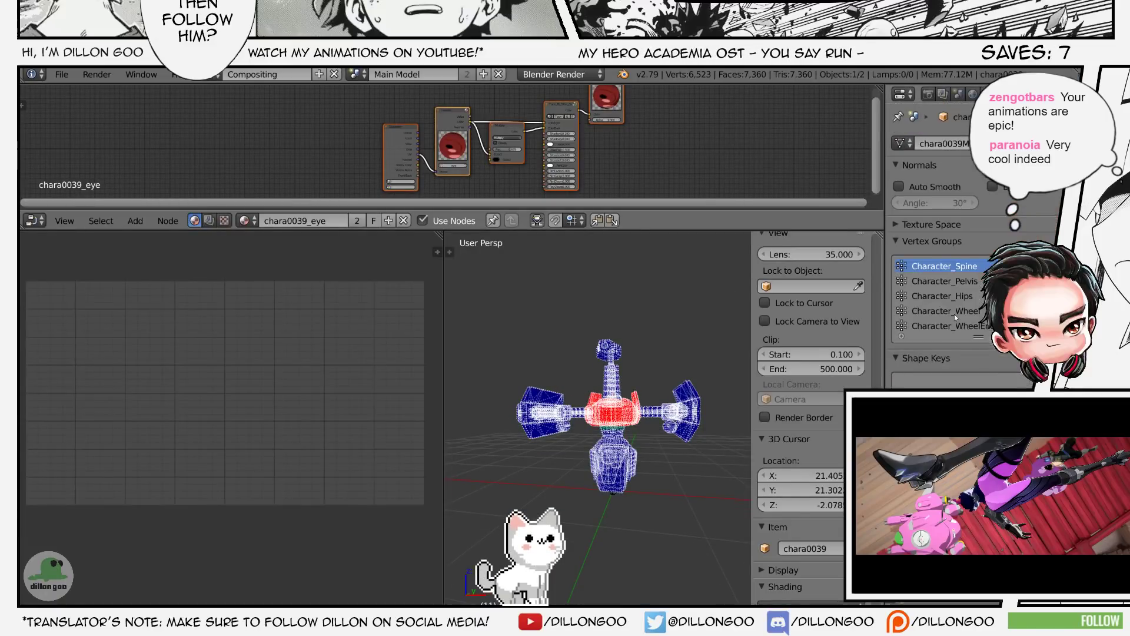
- Step through the head, neck, spine, pelvis, hips and wheel vertex groups and examine which mesh areas each one controls
ctrl+scroll(955, 313, up, 3)
ctrl+scroll(955, 313, down, 2)
ctrl+scroll(954, 313, up, 1)
ctrl+scroll(955, 314, up, 1)
ctrl+scroll(955, 313, down, 2)
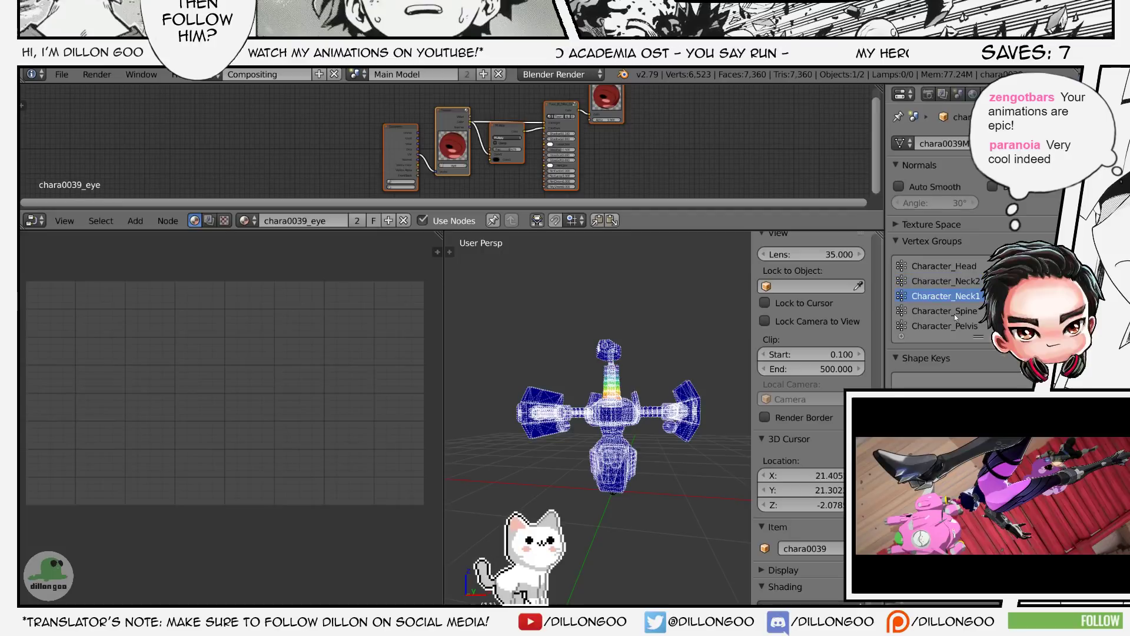
ctrl+scroll(954, 313, down, 3)
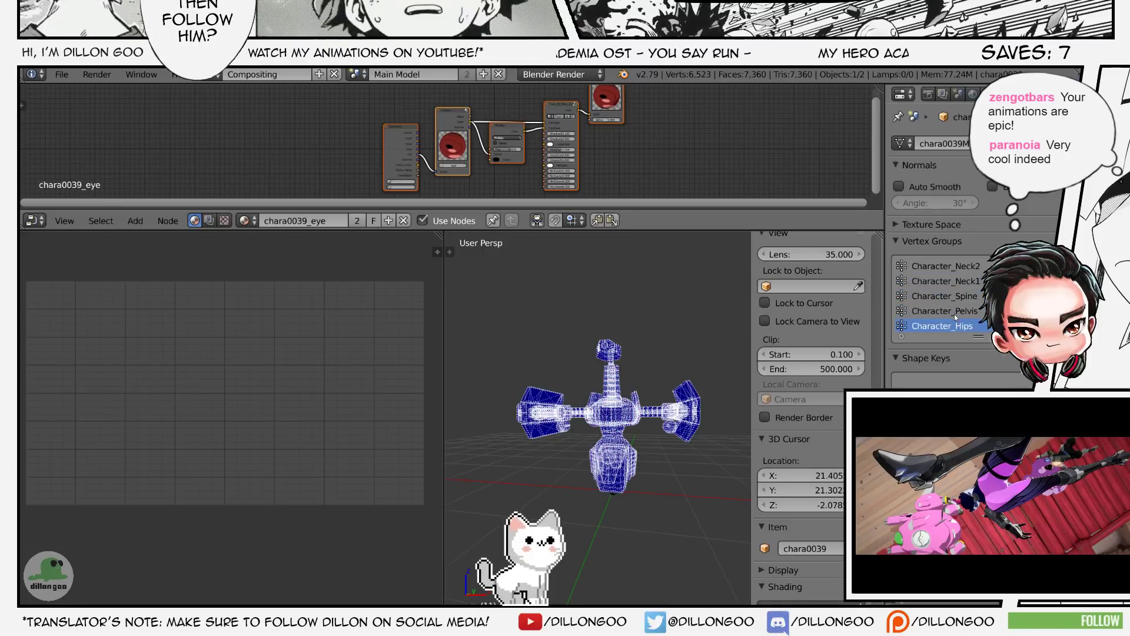
middle_drag(659, 447, 681, 439)
scroll(532, 459, up, 6)
scroll(532, 459, down, 4)
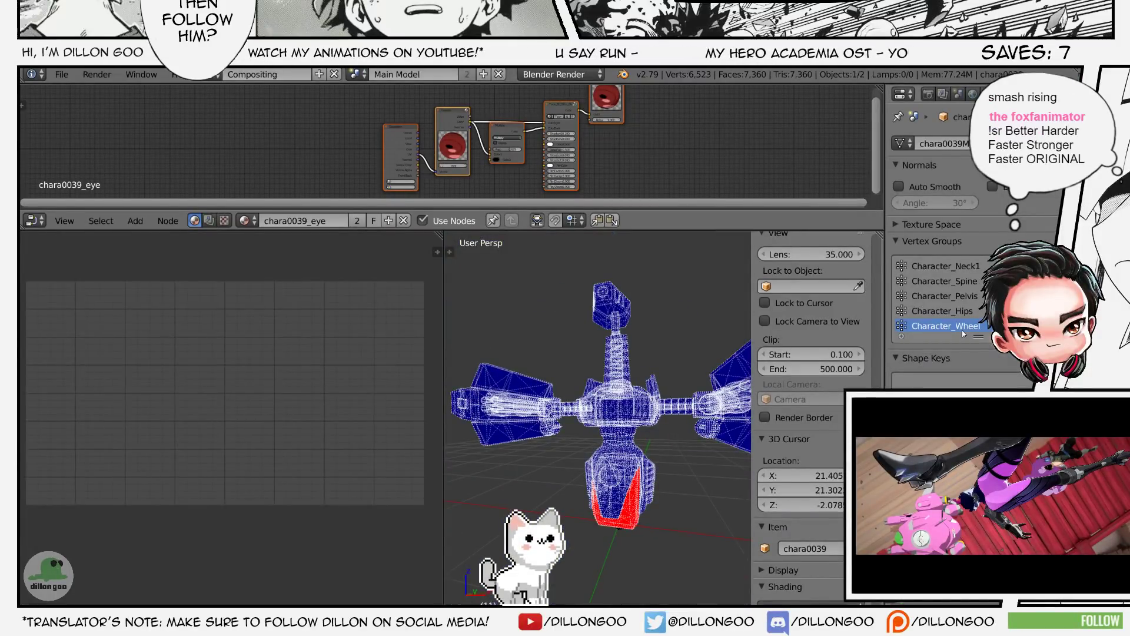
scroll(963, 334, down, 1)
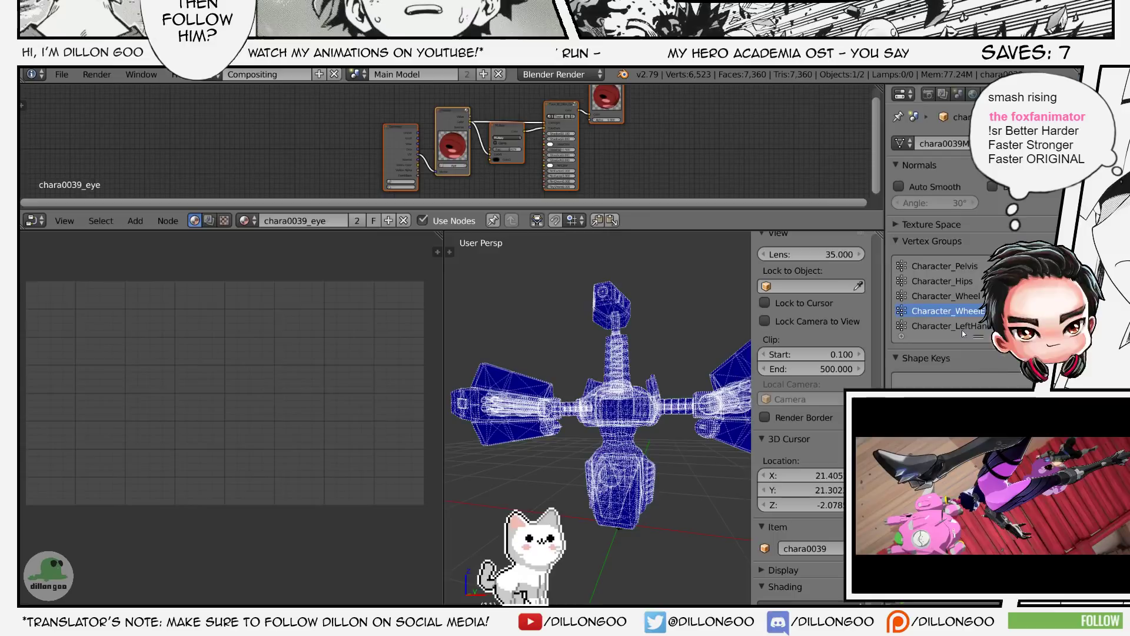
middle_drag(583, 447, 874, 348)
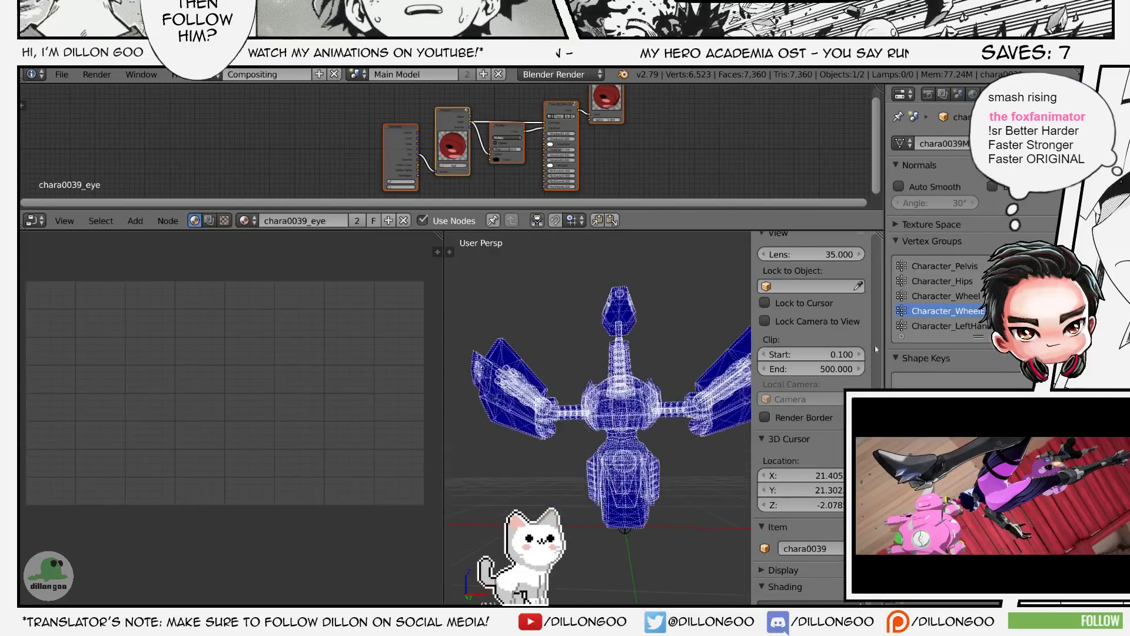
- Check which mesh areas the hand, forearm and arm vertex groups control, ending back on Character_Neck2
click(933, 326)
ctrl+scroll(932, 330, down, 2)
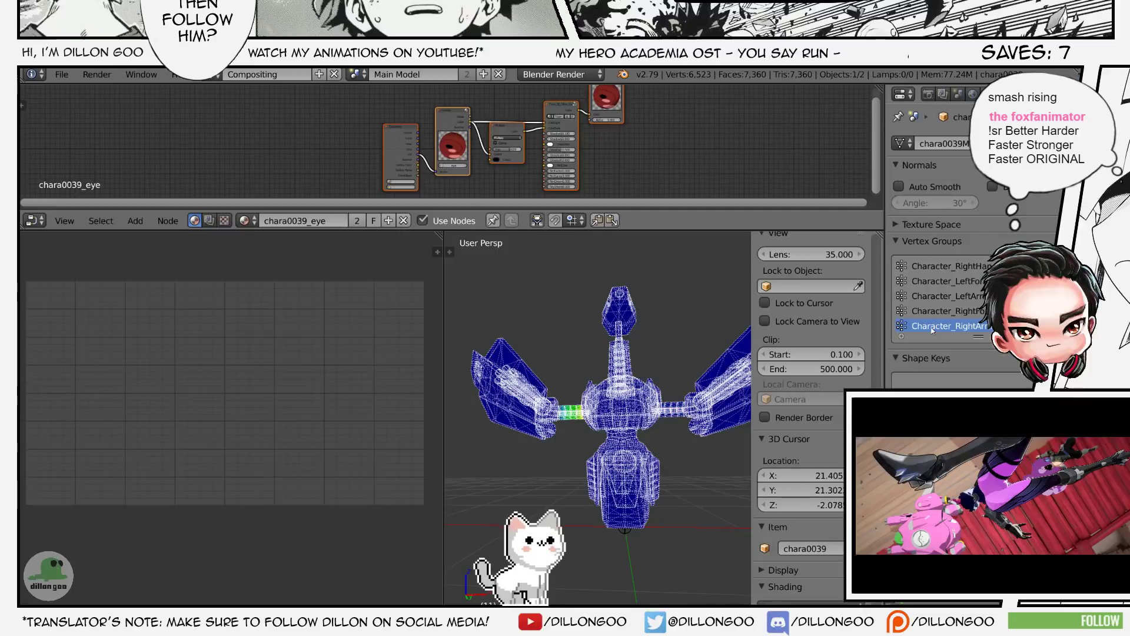
ctrl+scroll(932, 330, up, 10)
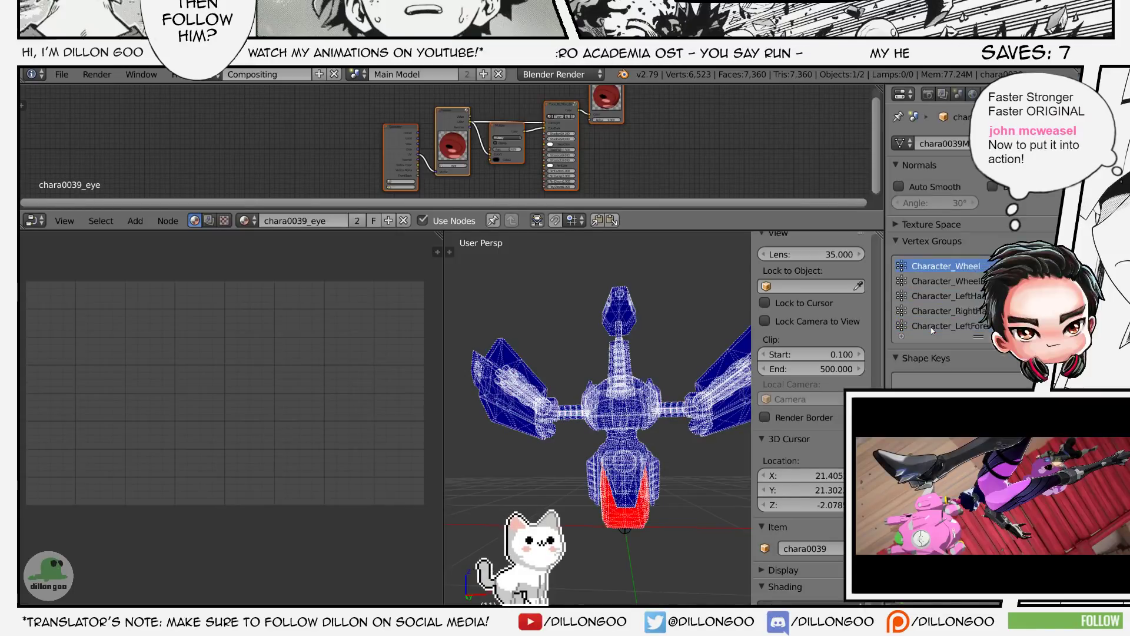
ctrl+scroll(933, 330, down, 1)
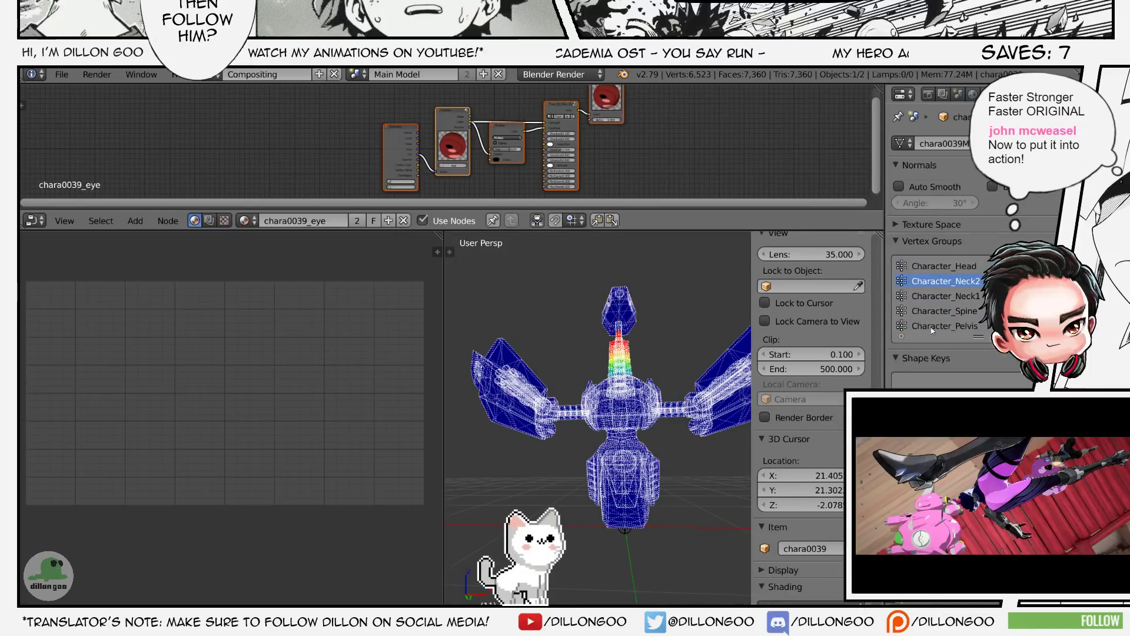
- In the robot mesh's Edit Mode, select the linked joint piece behind the head and snap the 3D cursor to it
middle_drag(641, 396, 524, 429)
key(shift+space)
mouse_move(542, 329)
middle_down()
mouse_move(530, 312)
mouse_move(593, 443)
mouse_move(565, 377)
mouse_move(574, 302)
middle_up()
key(ctrl+Tab)
key(Tab)
key(a)
key(a)
key(a)
key(a)
key(l)
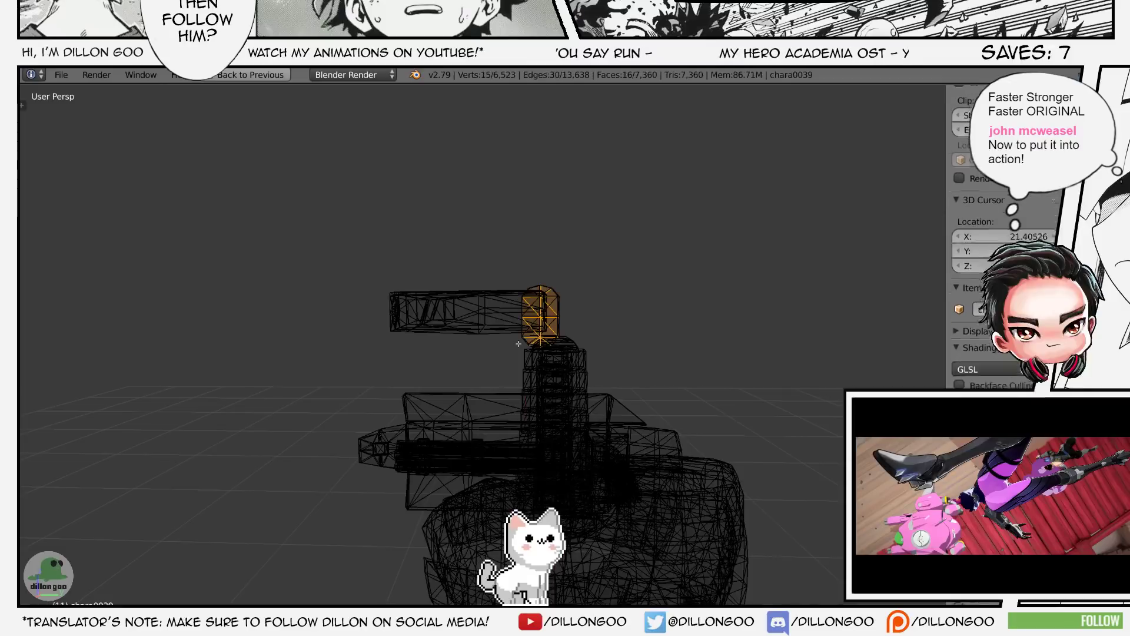
key(Tab)
middle_drag(518, 343, 546, 311)
key(Tab)
key(Tab)
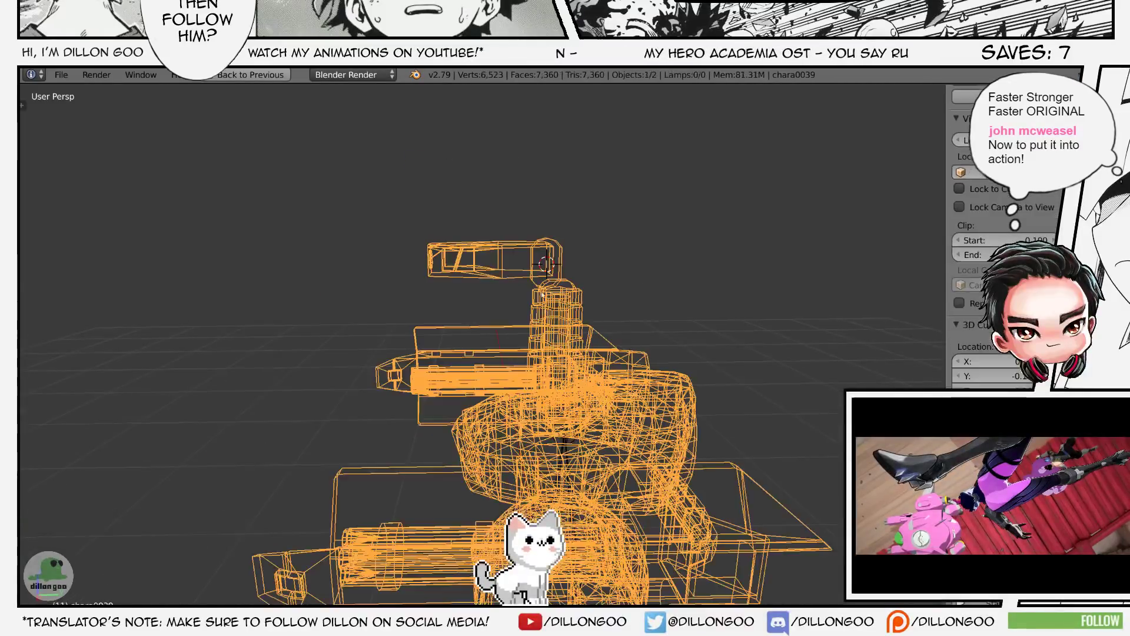
- Add a second bone to the armature at the 3D cursor and rotate it about the X axis to point along the head
right_click(562, 434)
key(Tab)
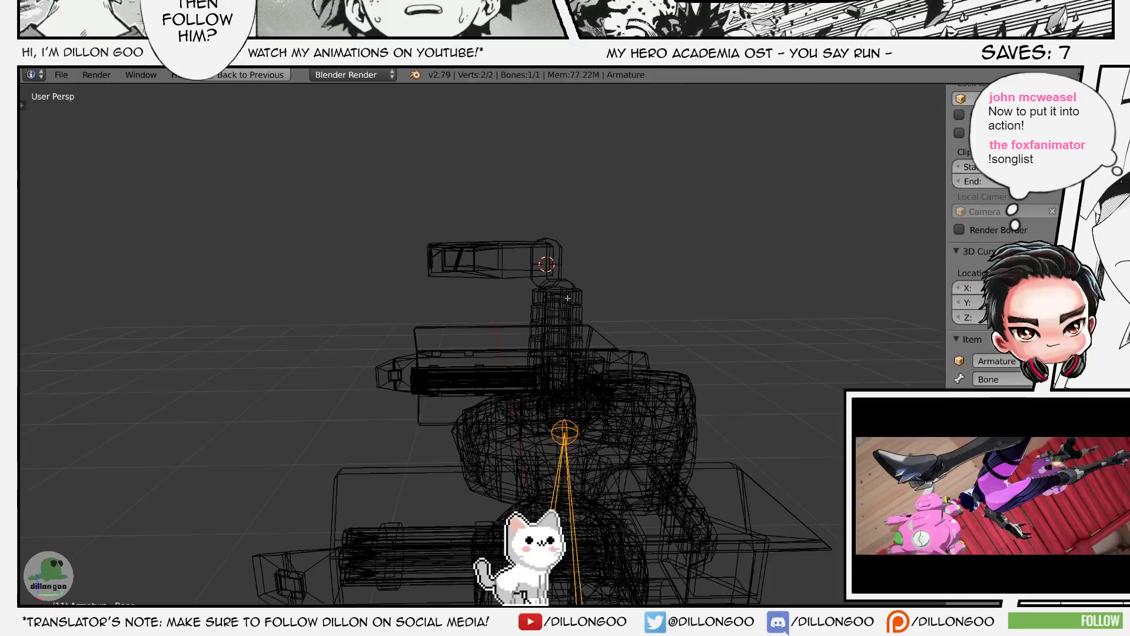
scroll(559, 253, down, 3)
right_click(525, 158)
scroll(553, 165, up, 2)
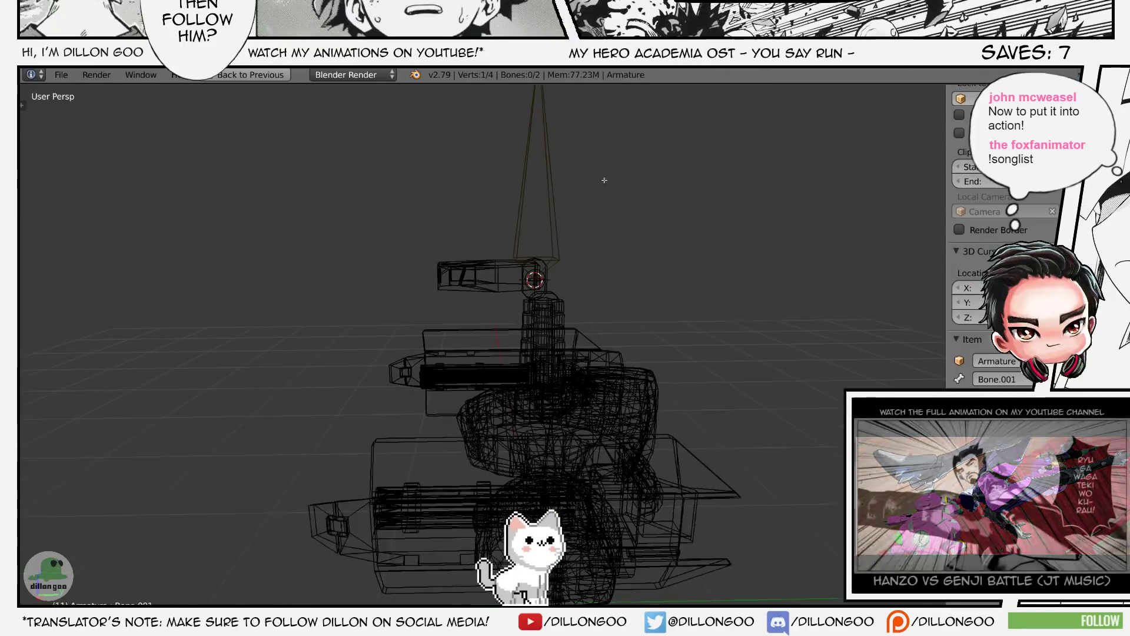
right_click(552, 241)
key(r)
key(x)
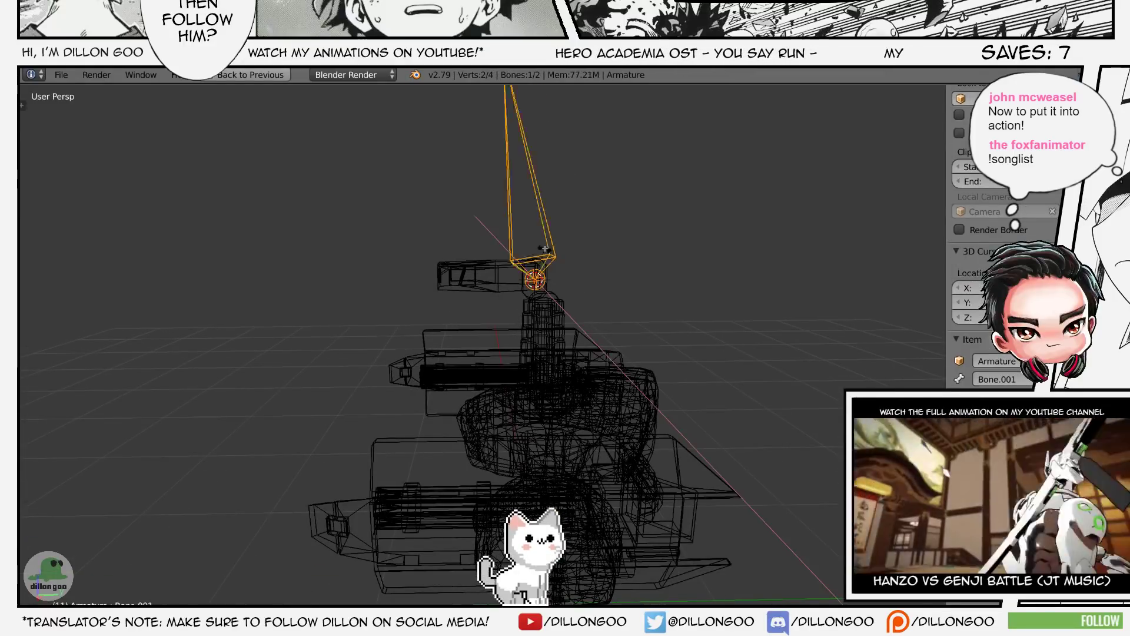
click(544, 249)
- Save the blend file and display the robot with textured shading around the new head bone
middle_drag(545, 471, 635, 318)
key(ctrl+s)
click(594, 417)
key(z)
key(alt+z)
scroll(989, 235, down, 8)
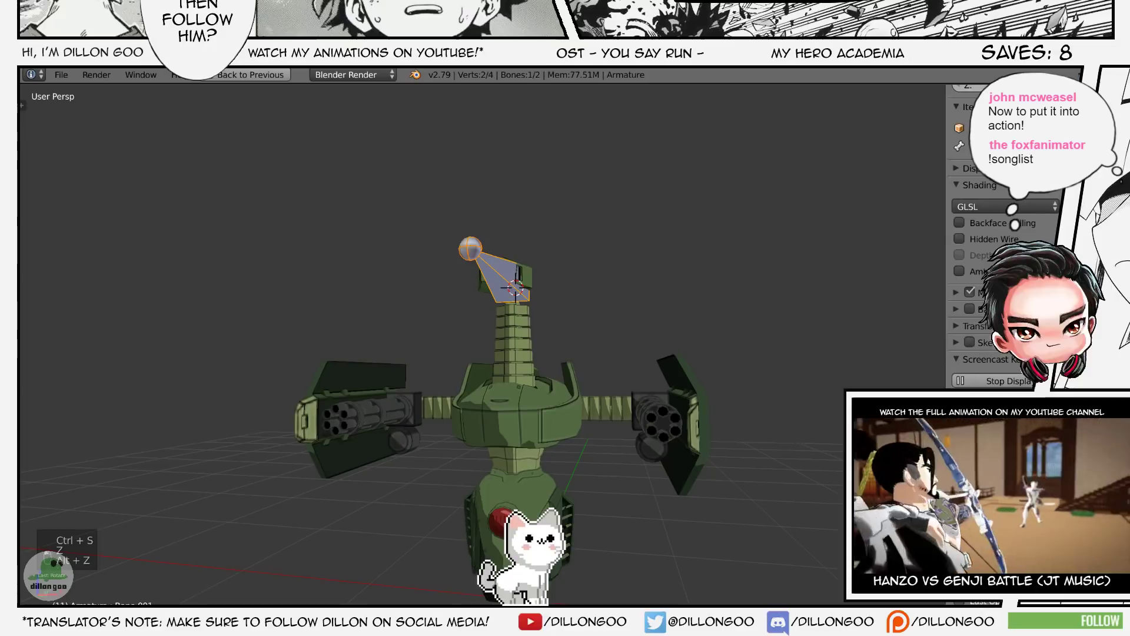
middle_drag(565, 306, 616, 339)
key(ctrl+s)
click(571, 337)
key(z)
key(alt+z)
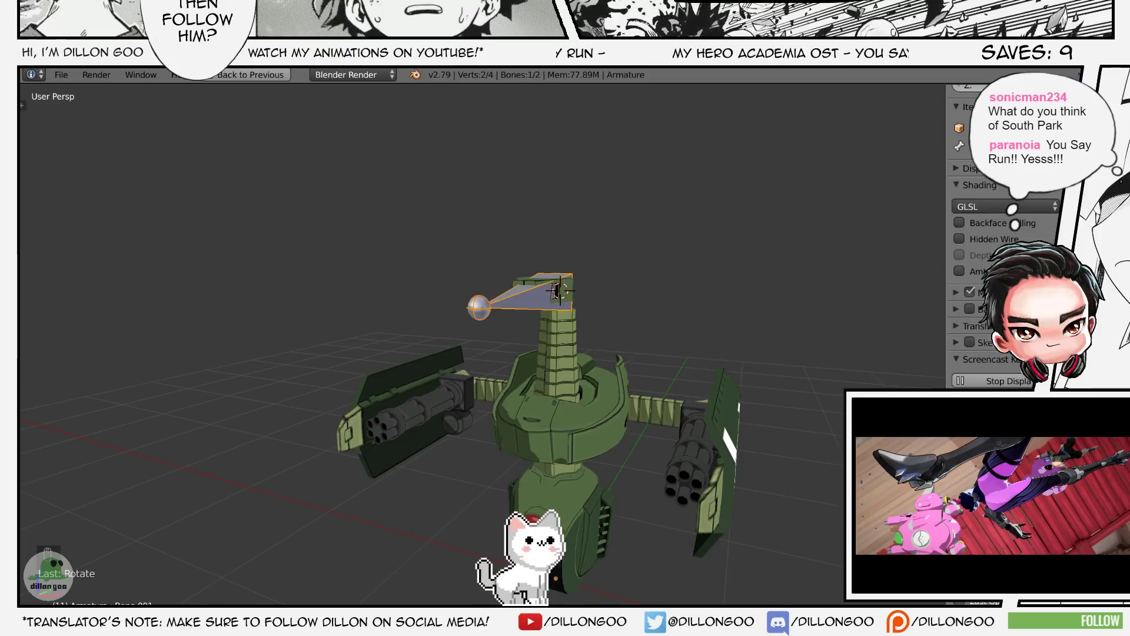
- Move the head bone's tip along the Y axis to the front of the robot's head
middle_drag(588, 412, 647, 412)
right_click(590, 298)
middle_drag(591, 298, 599, 283)
key(g)
key(y)
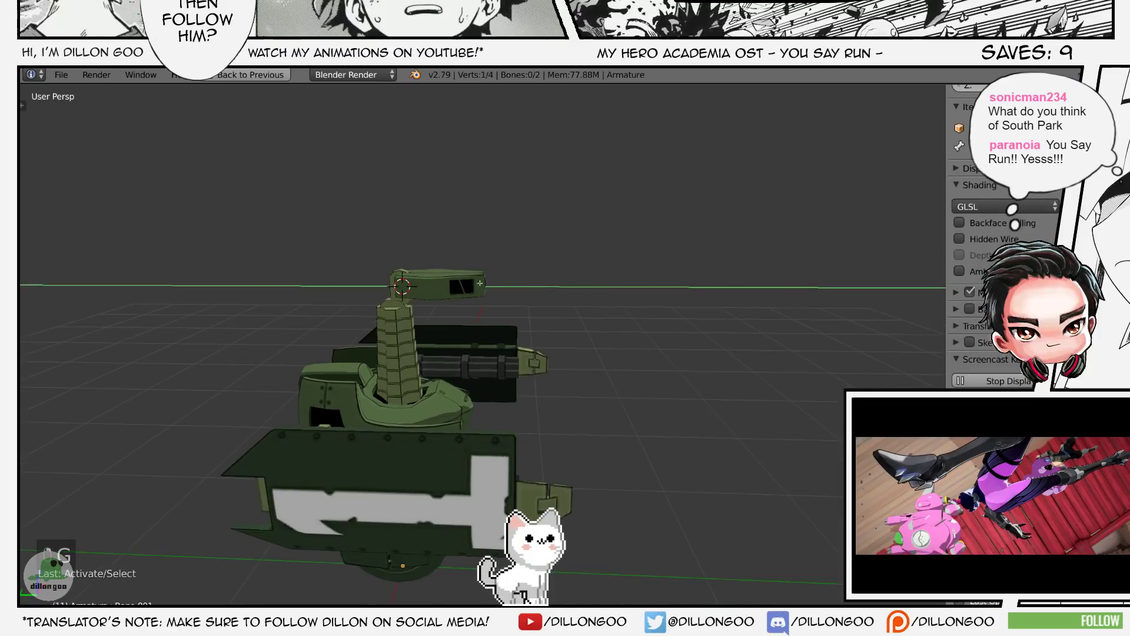
click(477, 283)
shift+middle_drag(518, 325, 510, 351)
scroll(542, 369, up, 3)
- Compare the head bone's placement with the robot mesh in textured and wireframe display
key(g)
key(z)
key(a)
key(a)
key(a)
key(z)
key(alt+z)
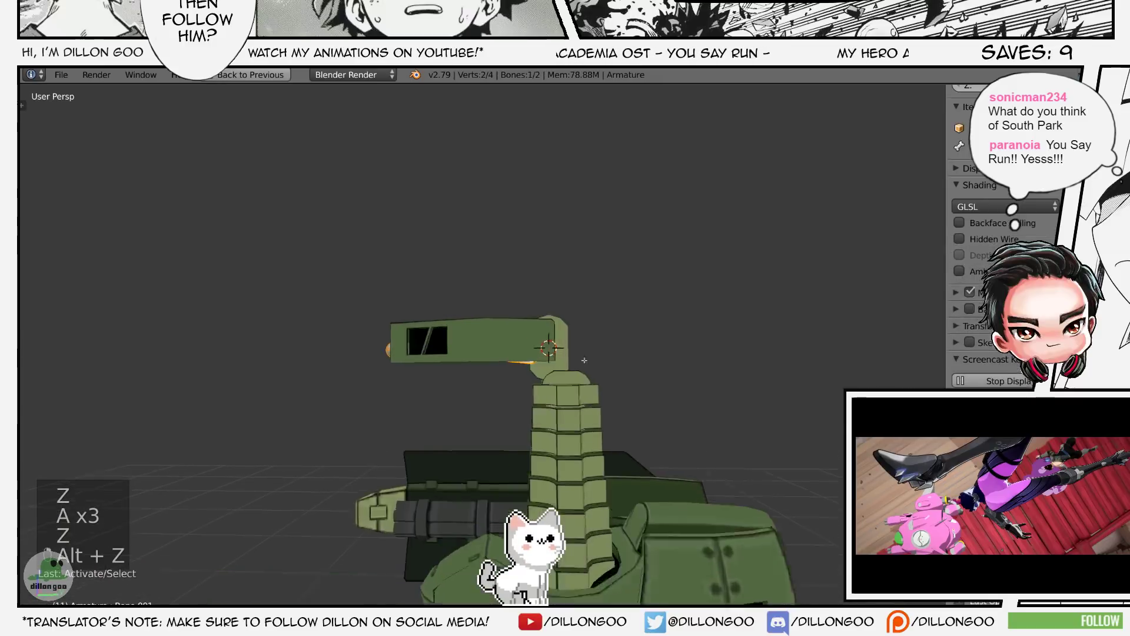
key(z)
key(z)
key(alt+z)
key(Tab)
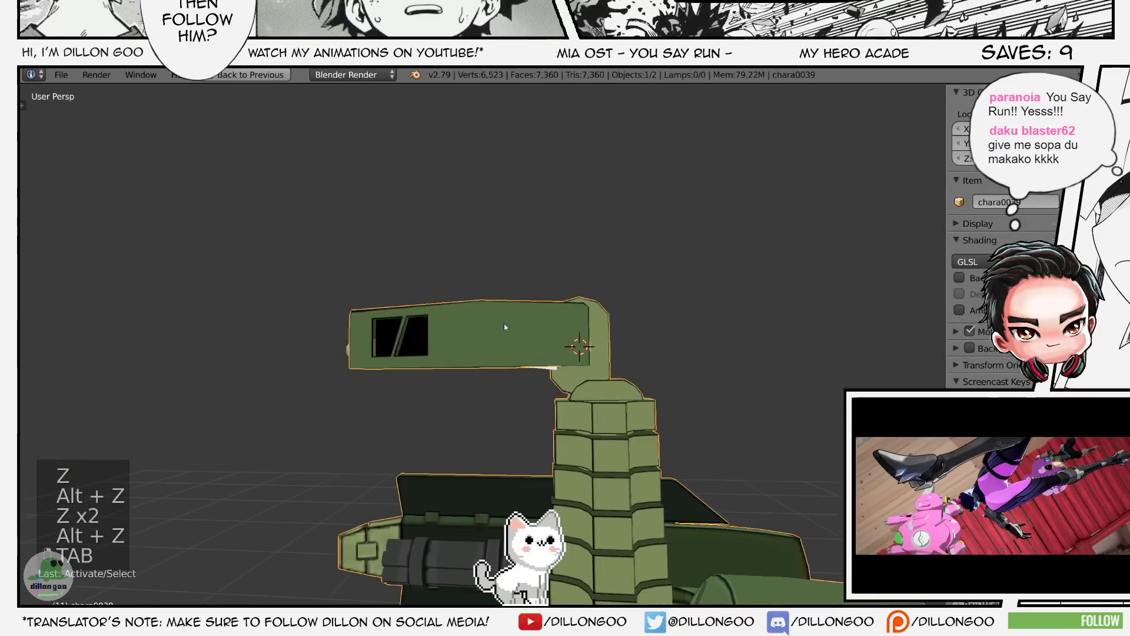
key(ctrl+Tab)
key(z)
key(ctrl+Tab)
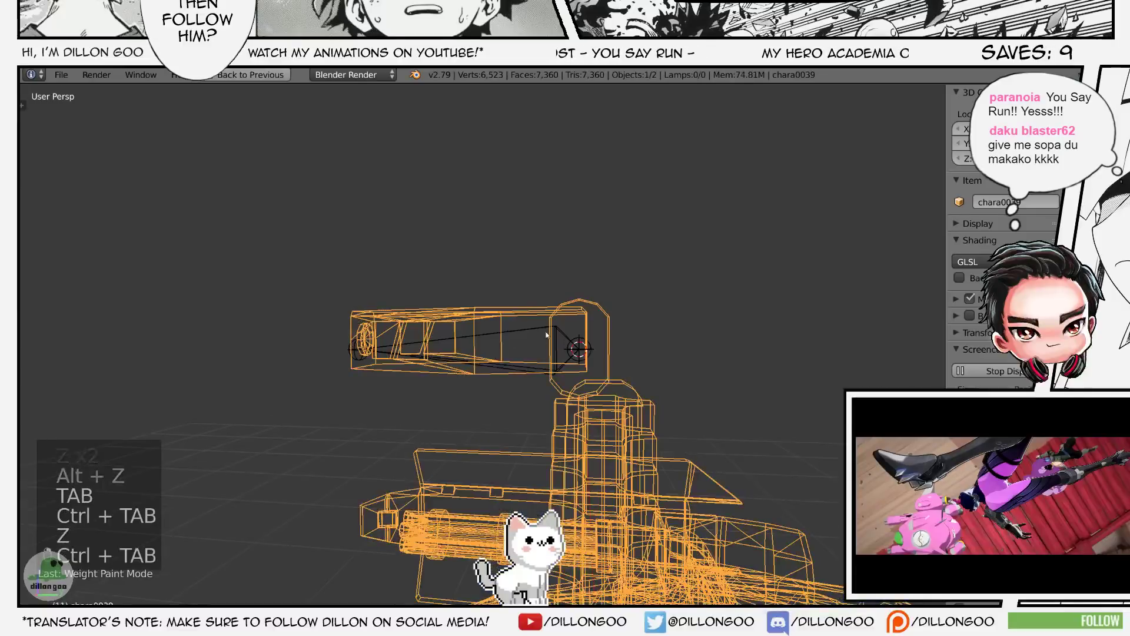
- Raise the whole head bone along the Z axis within the robot's head and leave the armature's Edit Mode
key(z)
key(alt+z)
key(Tab)
key(g)
key(z)
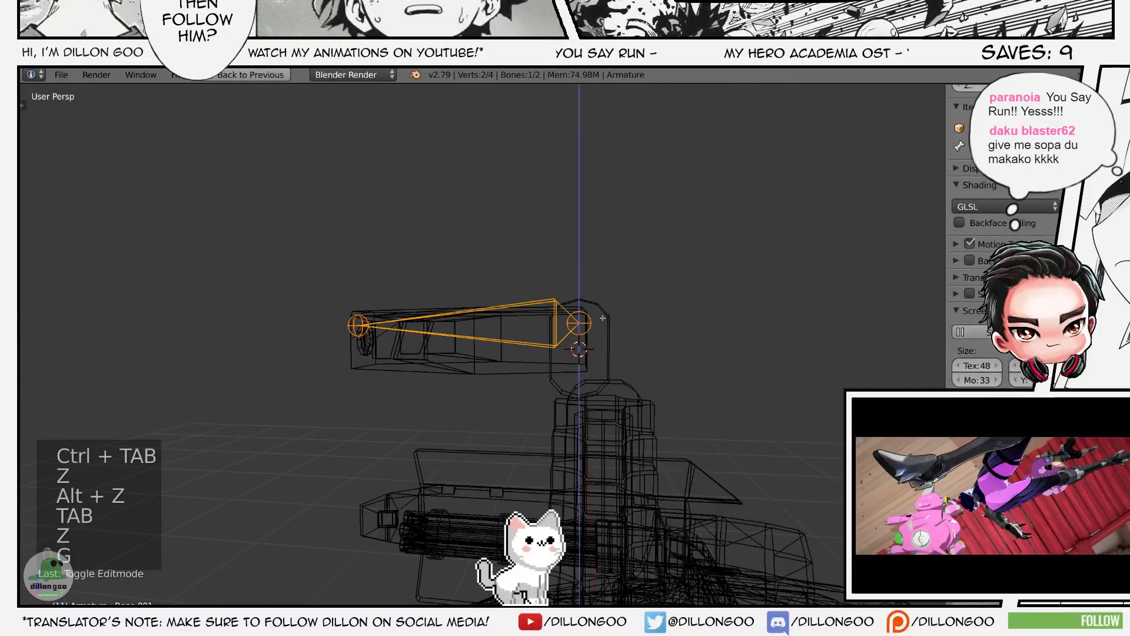
key(Tab)
key(z)
key(z)
key(z)
key(alt+z)
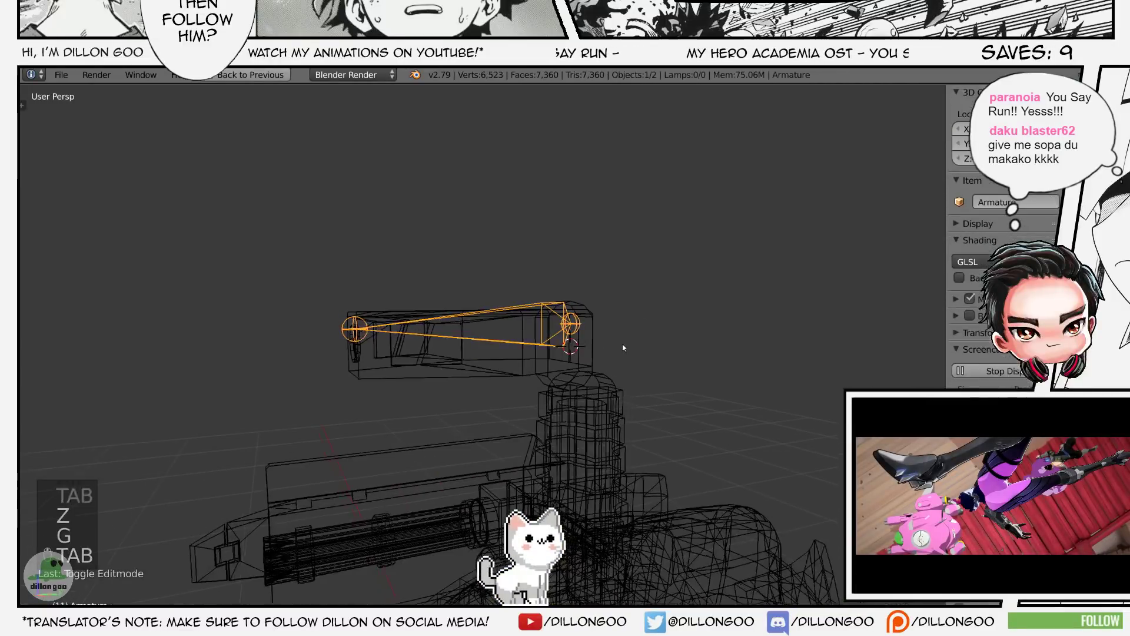
key(z)
mouse_move(622, 356)
middle_down()
mouse_move(585, 352)
mouse_move(601, 407)
mouse_move(592, 352)
middle_up()
scroll(582, 354, down, 2)
key(z)
key(alt+z)
- Fill the gap between the body bone's tip and the head bone's base with a connecting neck bone
key(Tab)
key(z)
key(a)
key(a)
key(a)
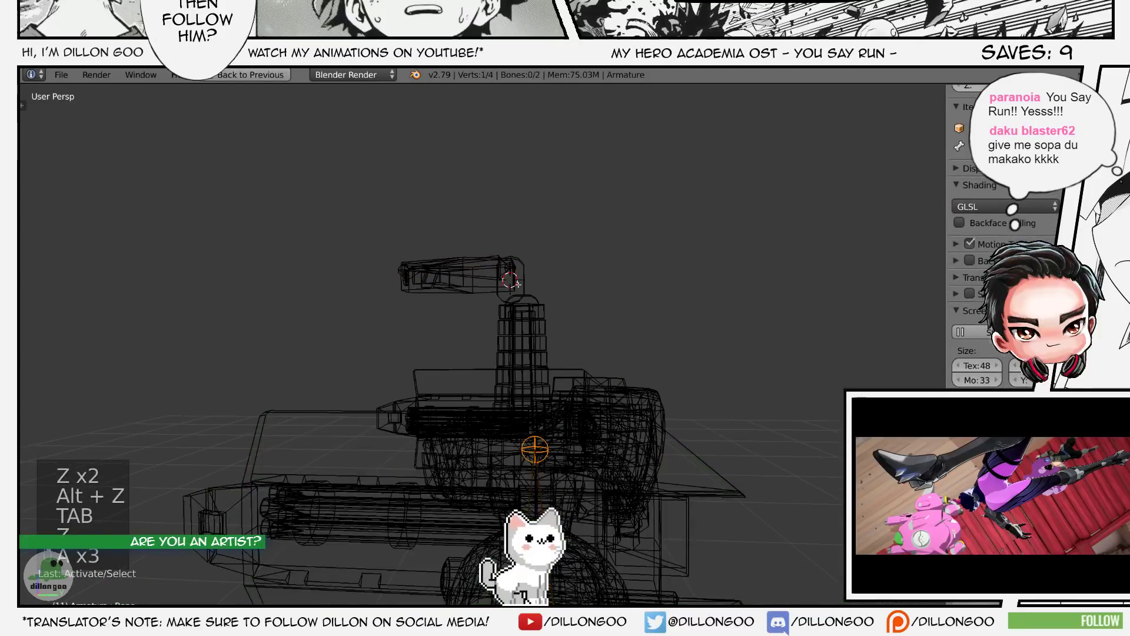
key(f)
key(a)
key(a)
key(a)
scroll(576, 340, up, 1)
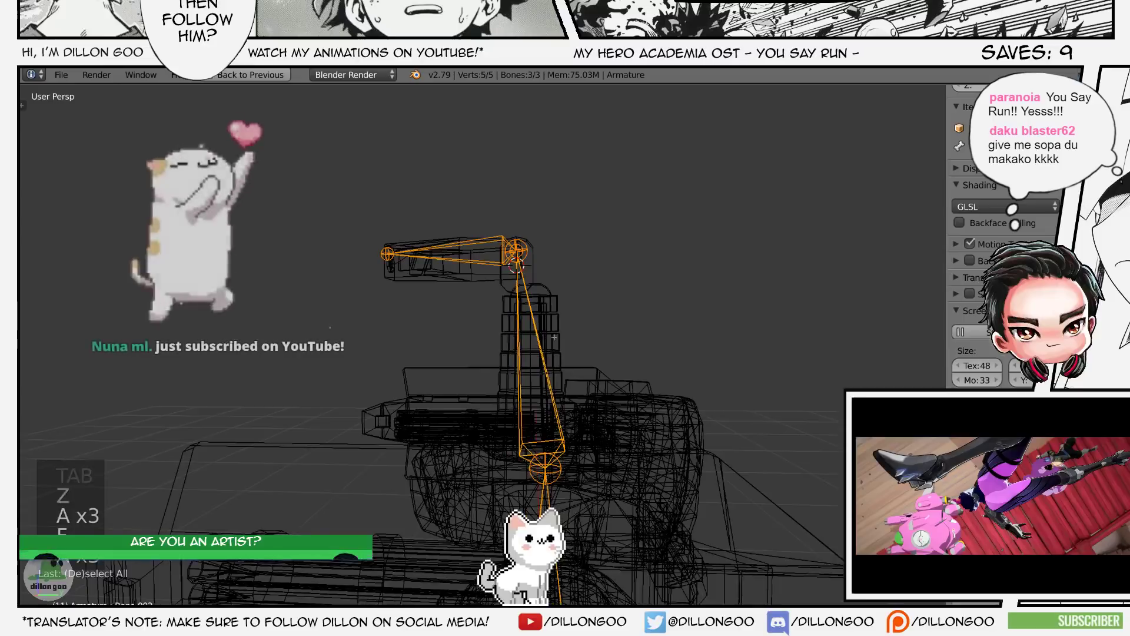
- Select the joint at the base of the new neck bone and snap the 3D cursor to it
right_click(542, 355)
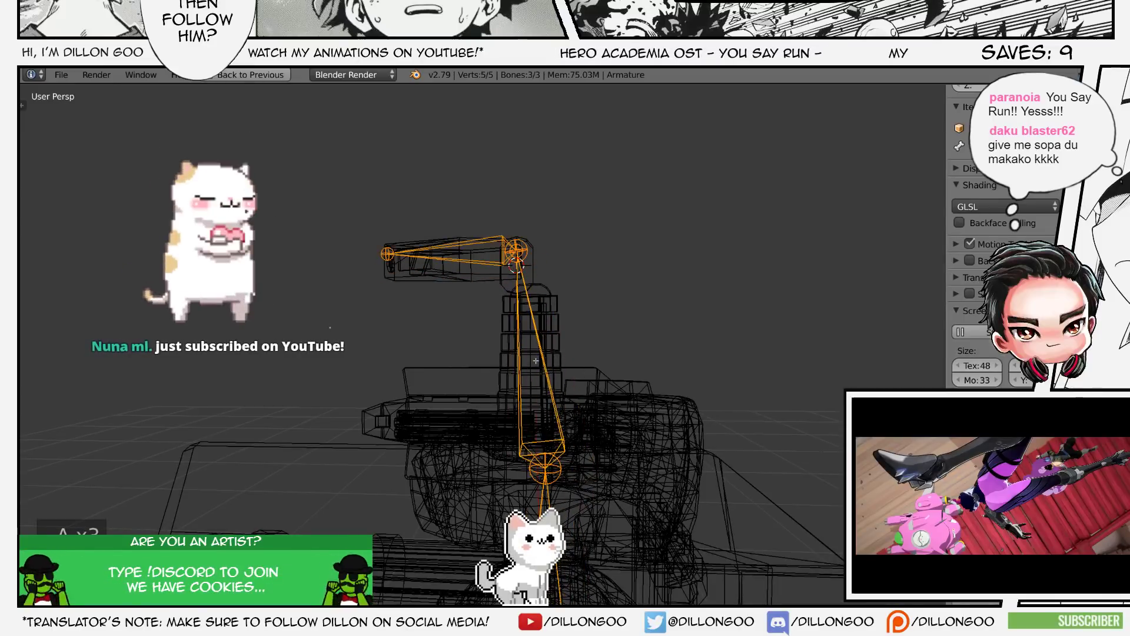
key(g)
right_click(588, 382)
shift+middle_drag(592, 383, 588, 364)
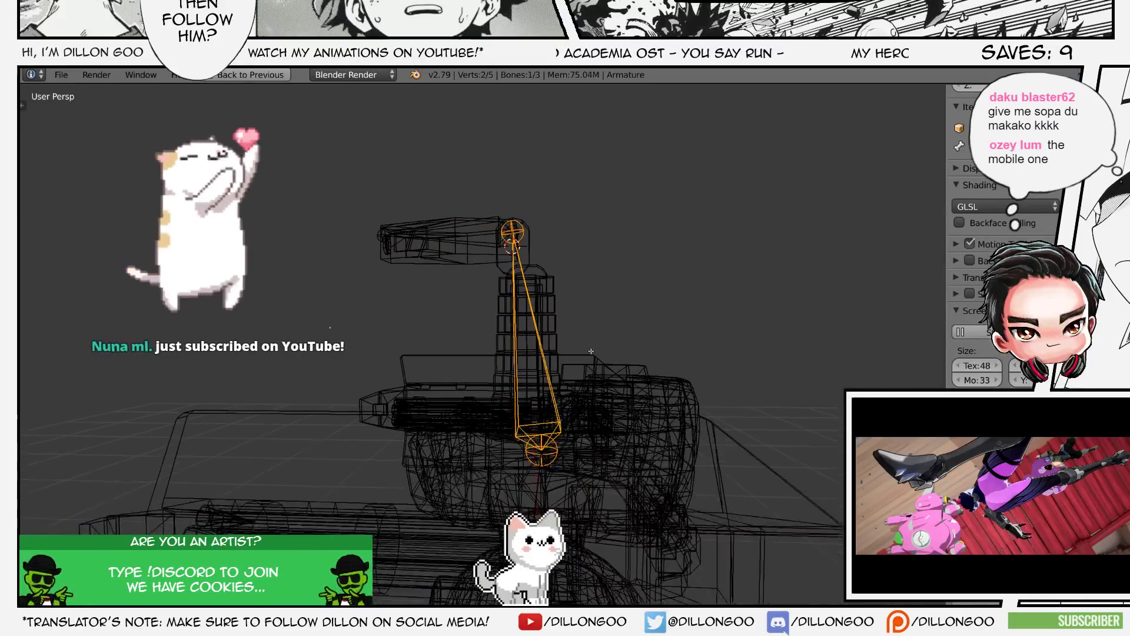
key(h)
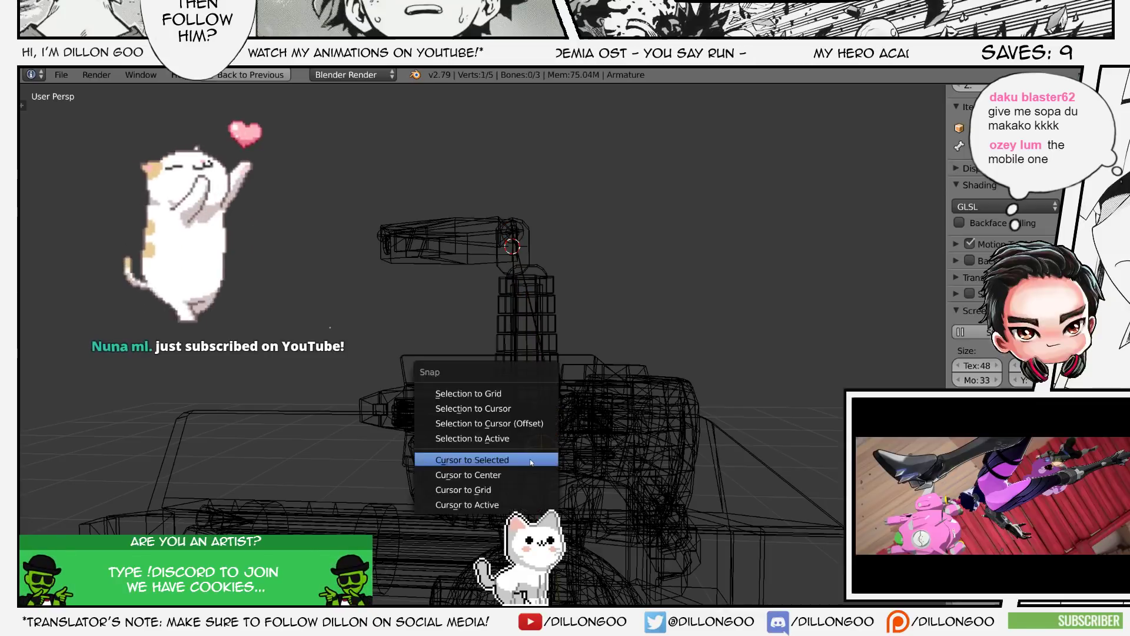
key(s)
- Scale the neck bone's tip to 0 along the Y axis so the bone stands straight above its base
right_click(532, 362)
key(s)
key(y)
key(0)
key(Return)
key(a)
key(a)
shift+middle_drag(597, 306, 612, 337)
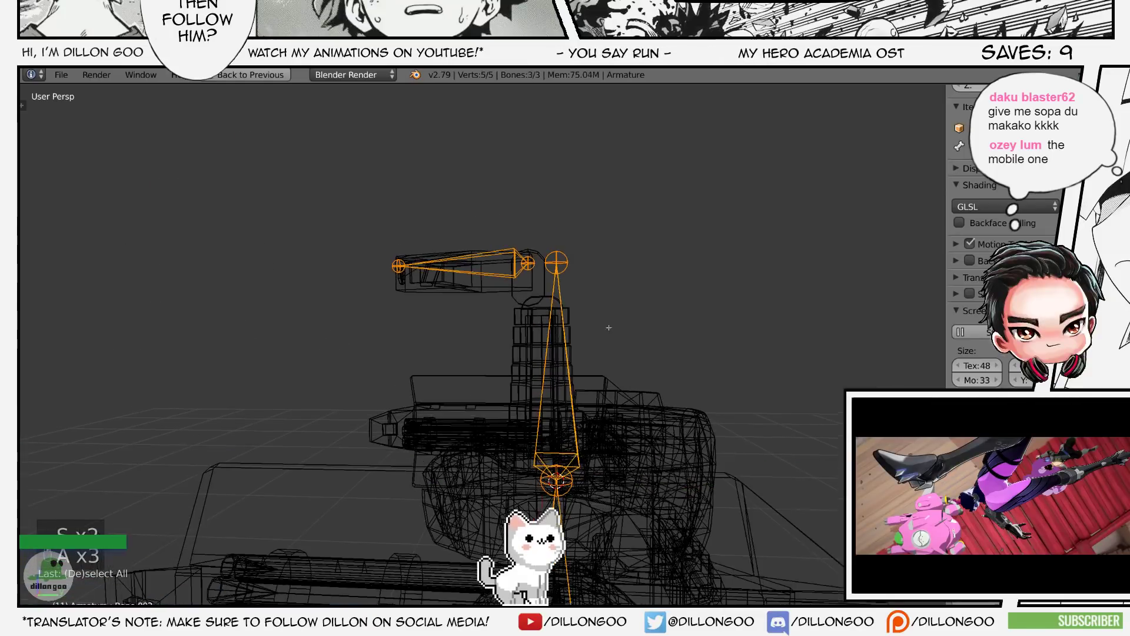
- Subdivide the vertical neck bone into two bones
right_click(560, 272)
middle_drag(561, 272, 607, 358)
key(w)
click(568, 315)
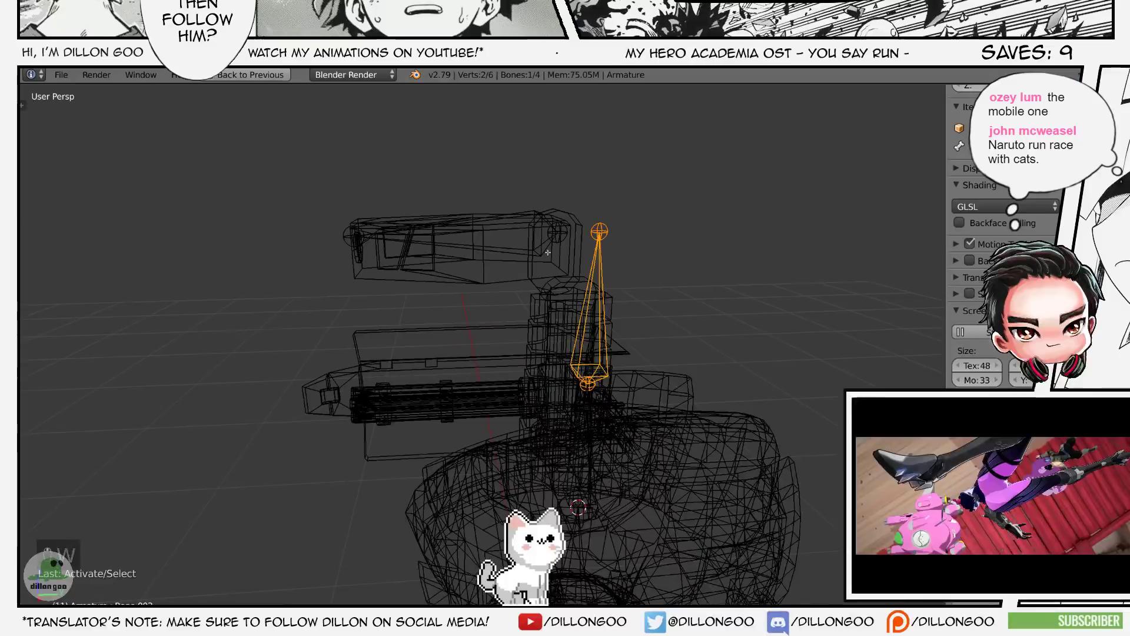
- Rename the head bone Character_Head to match the mesh's vertex group, and the armature UA_Robot_01
key(Tab)
right_click(502, 288)
key(ctrl+Tab)
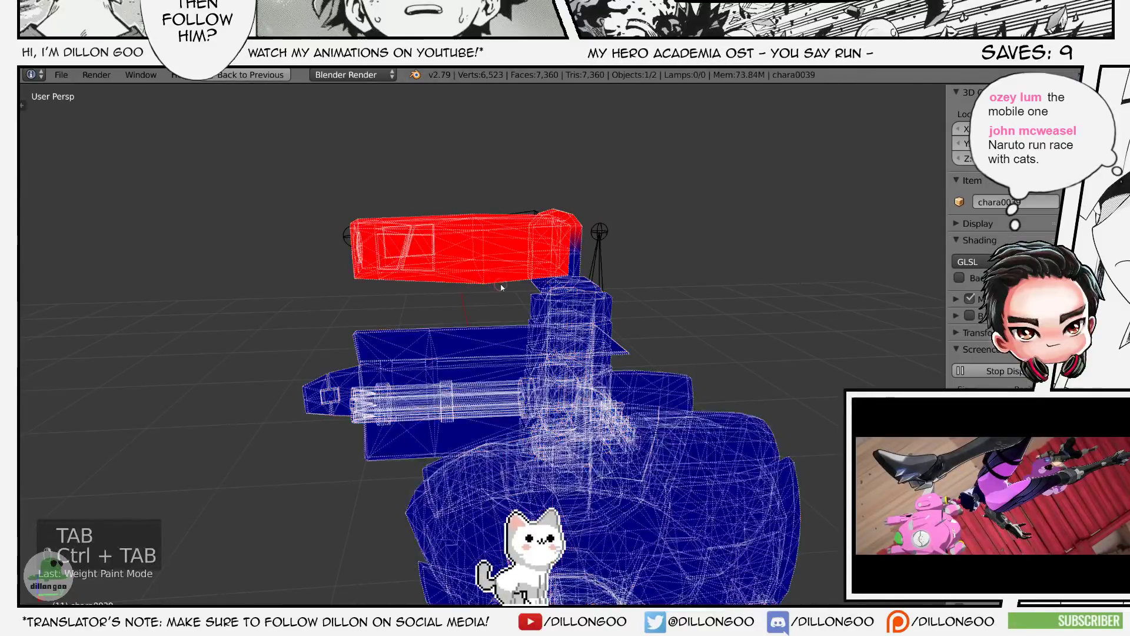
key(shift+space)
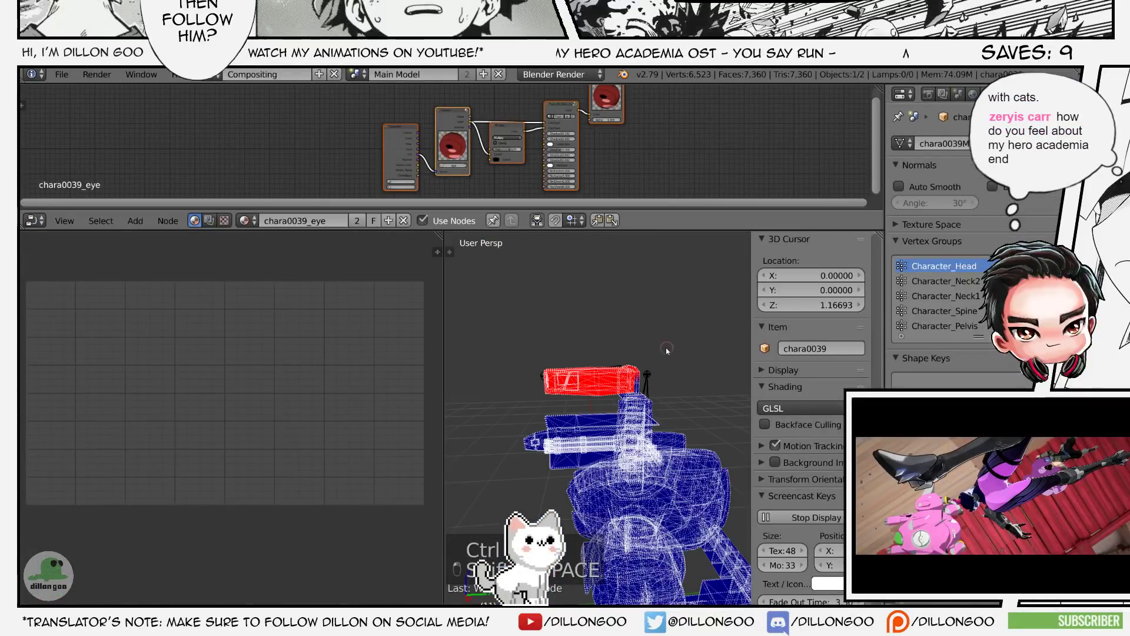
key(ctrl+Tab)
right_click(597, 384)
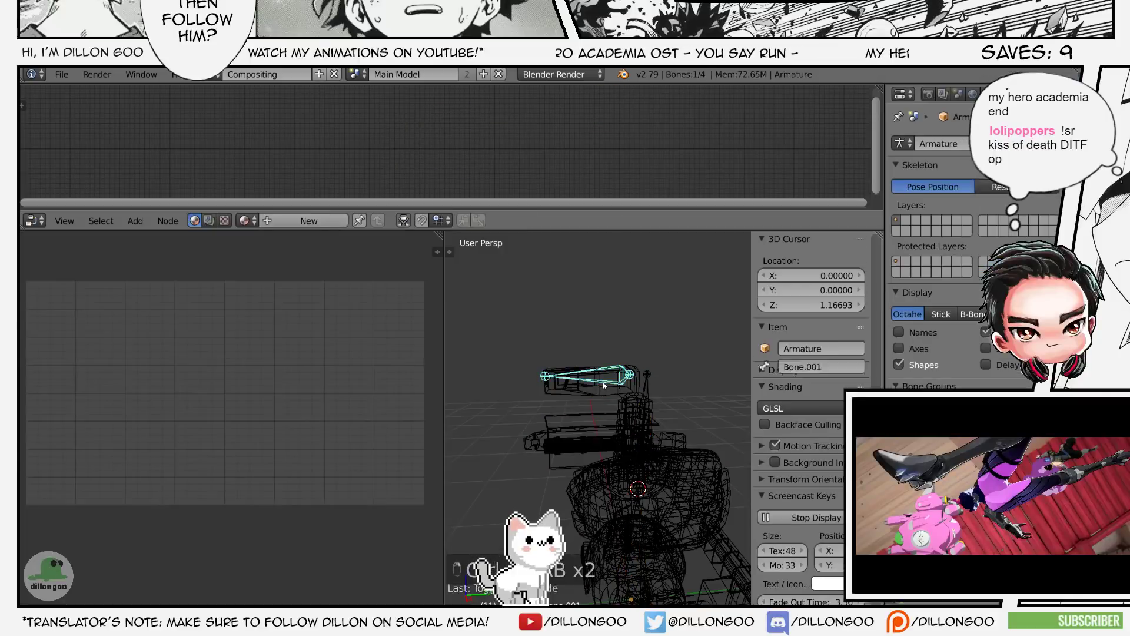
key(ctrl+Tab)
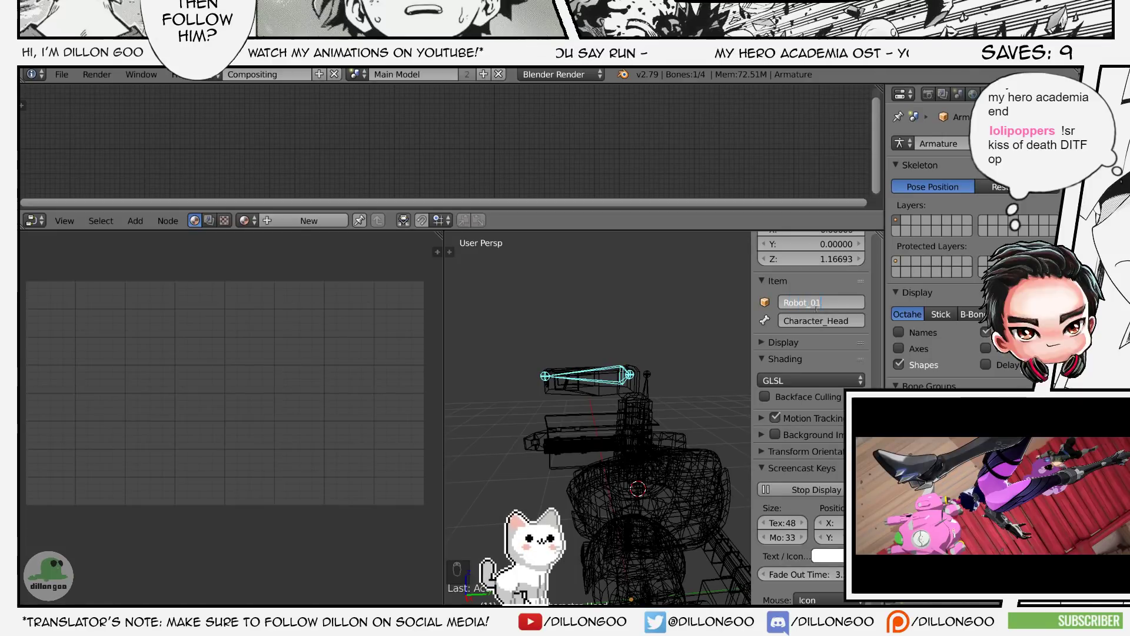
- Save the blend file and examine the robot and its head bone from several angles in textured display
key(shift+space)
key(ctrl+s)
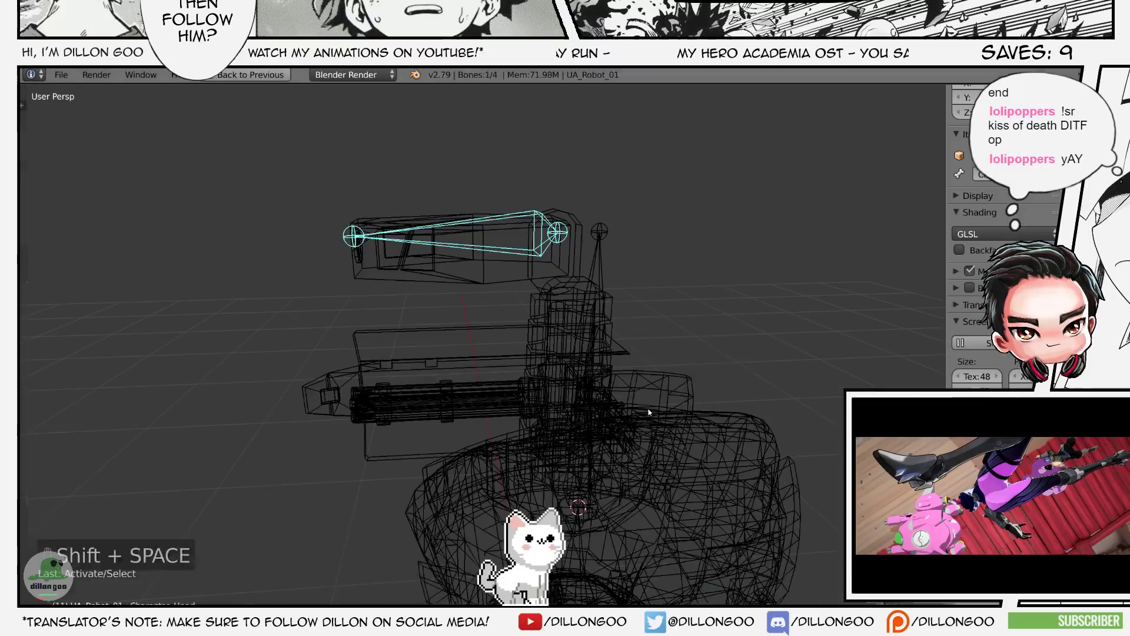
key(z)
key(z)
key(z)
key(alt+z)
middle_drag(603, 349, 443, 373)
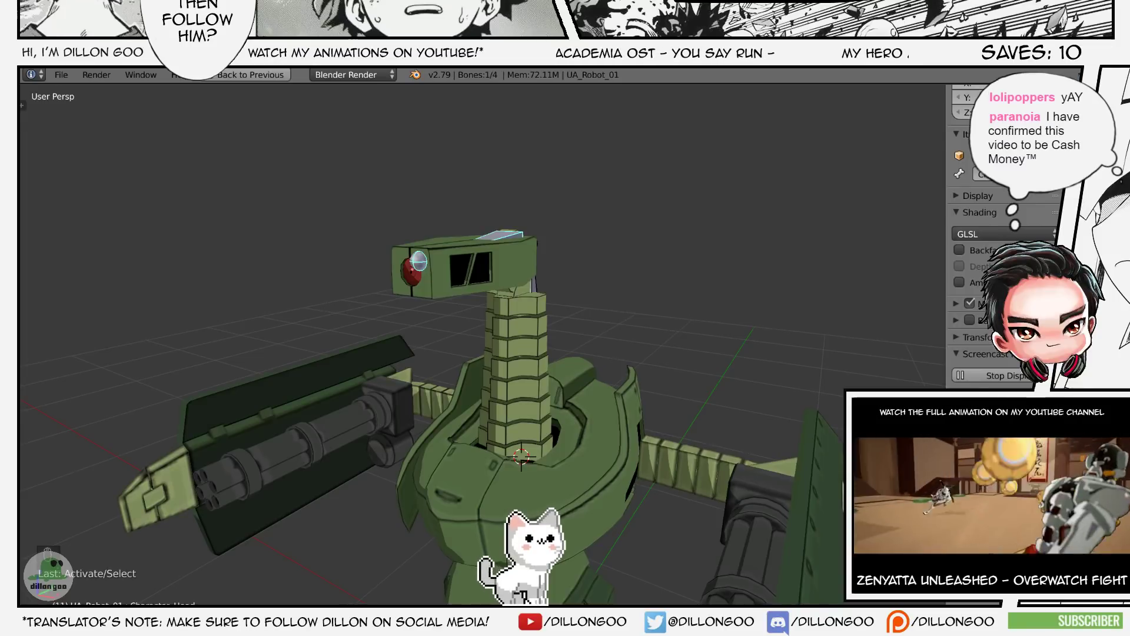
mouse_move(641, 331)
middle_down()
mouse_move(331, 389)
mouse_move(450, 339)
middle_up()
- Compare the upper neck bone with the robot's segmented neck by alternating wireframe and textured display
key(z)
key(z)
key(z)
key(alt+z)
key(z)
key(z)
key(z)
key(z)
key(a)
key(a)
key(a)
middle_drag(620, 285, 575, 308)
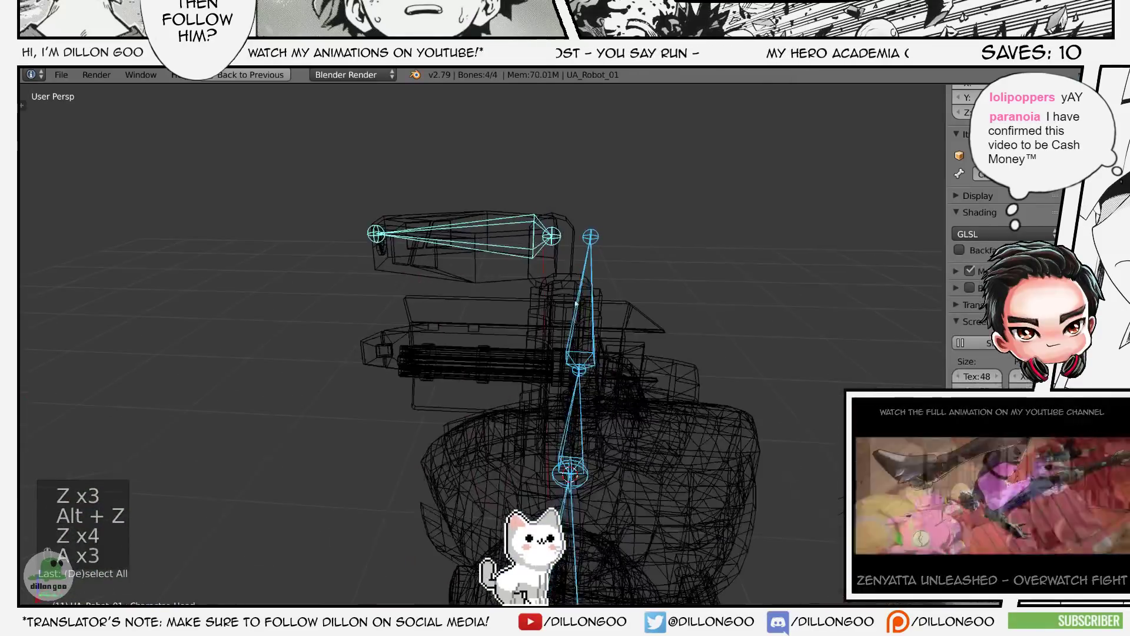
right_click(590, 281)
key(z)
key(z)
key(z)
key(z)
key(z)
key(z)
key(z)
right_click(590, 281)
key(z)
key(z)
key(z)
key(alt+z)
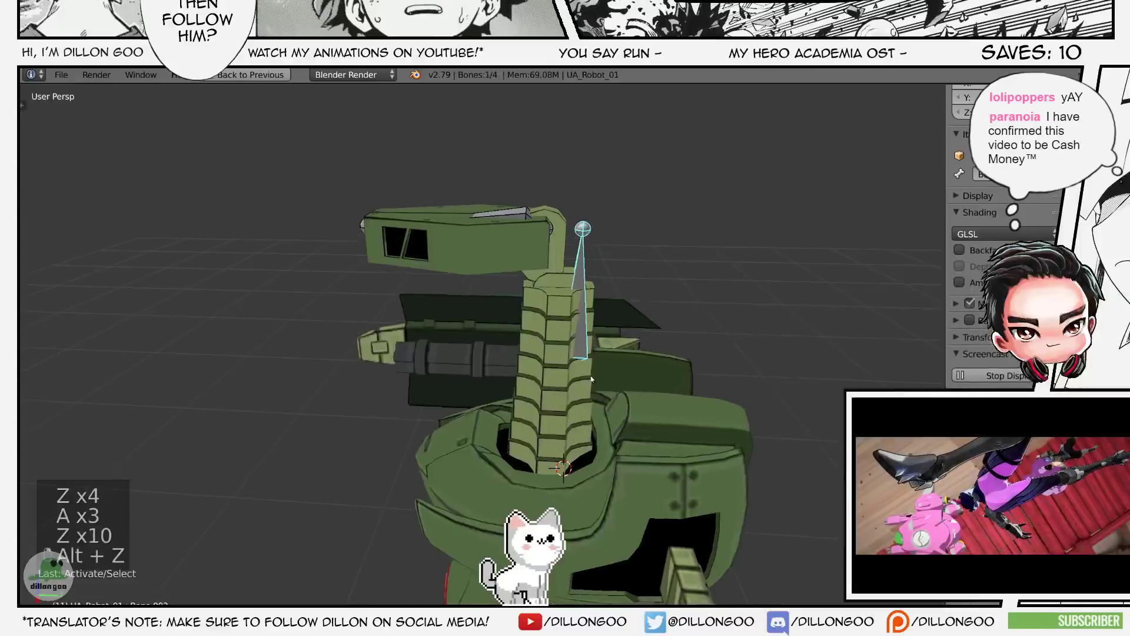
- Select all bones and examine their alignment with the neck in a wireframe orthographic side view
key(z)
key(a)
key(a)
key(a)
alt+middle_drag(528, 451, 526, 436)
key(a)
key(a)
key(a)
key(a)
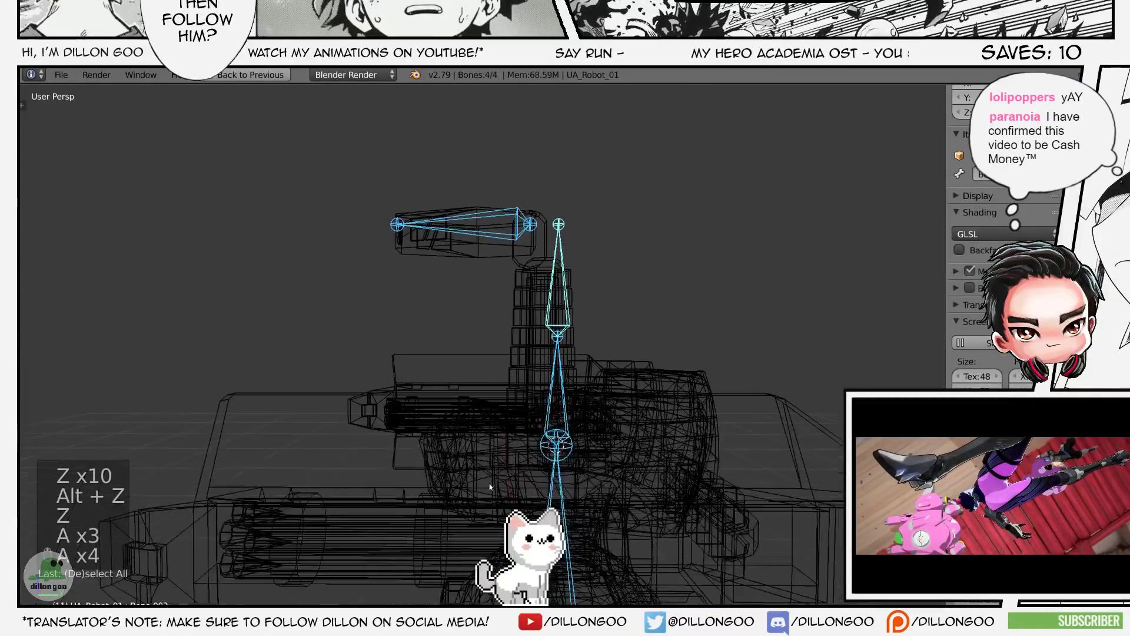
key(KP_6)
key(KP_5)
shift+middle_drag(643, 472, 644, 444)
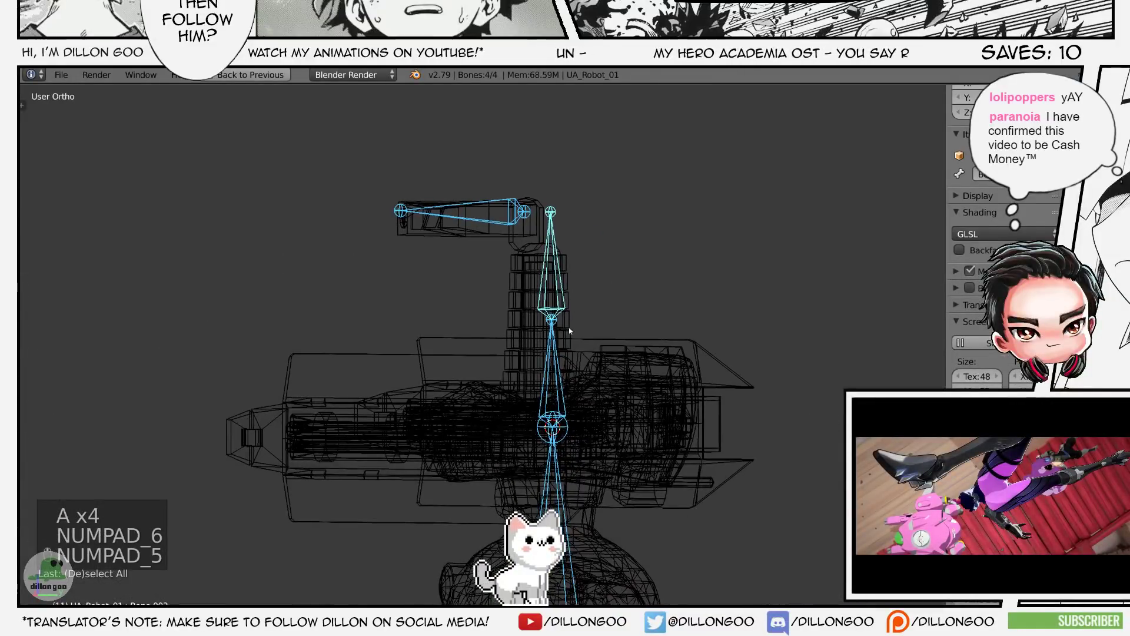
- Examine the neck bones against the robot's body from an oblique view, alternating textured and wireframe display
middle_drag(570, 330, 681, 375)
key(z)
key(z)
key(z)
key(alt+z)
key(z)
key(z)
key(a)
key(a)
key(a)
- Raise the joint at the base of the neck along Z to the top of the torso
key(Tab)
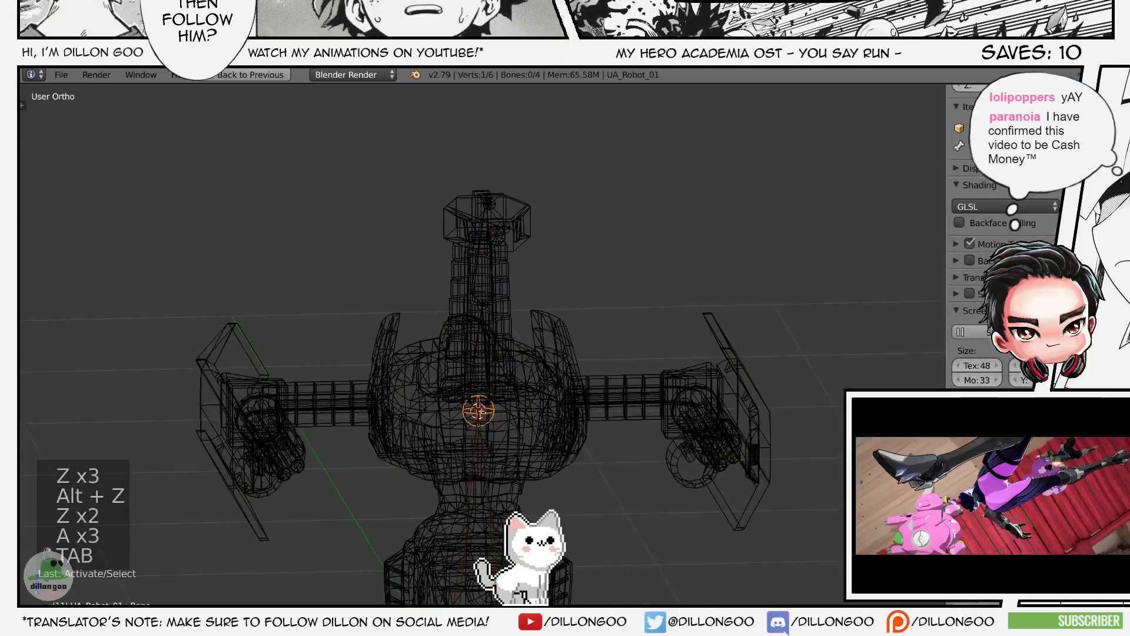
key(a)
key(a)
key(a)
key(a)
key(z)
key(alt+z)
mouse_move(564, 400)
middle_down()
mouse_move(590, 438)
mouse_move(532, 398)
middle_up()
key(z)
right_click(517, 442)
key(g)
key(z)
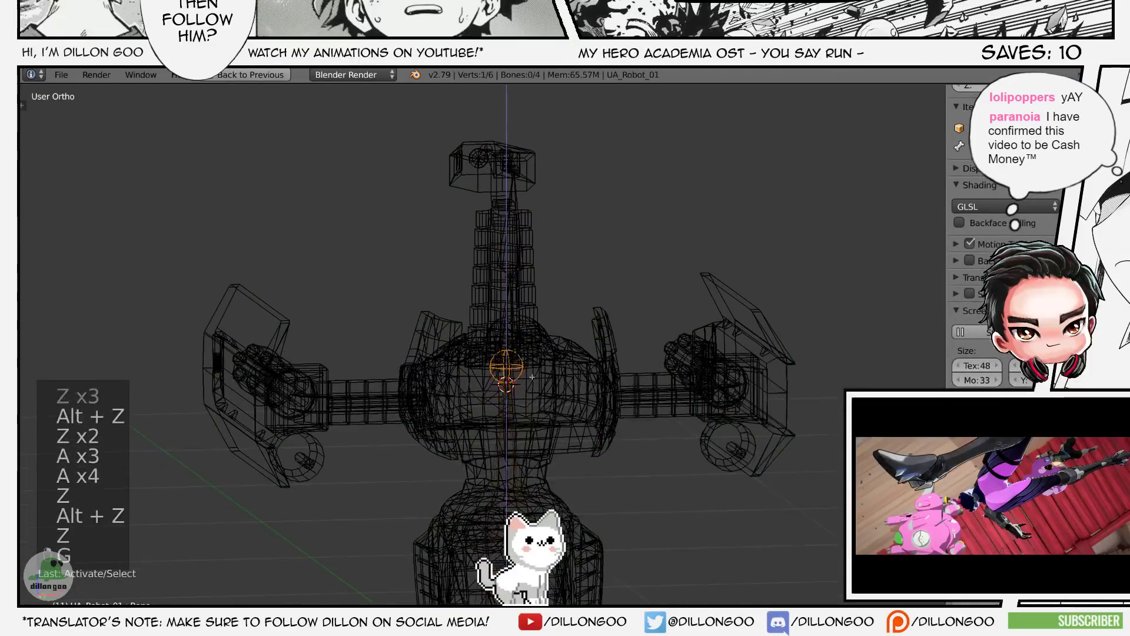
right_click(540, 354)
middle_drag(539, 354, 553, 373)
key(g)
key(z)
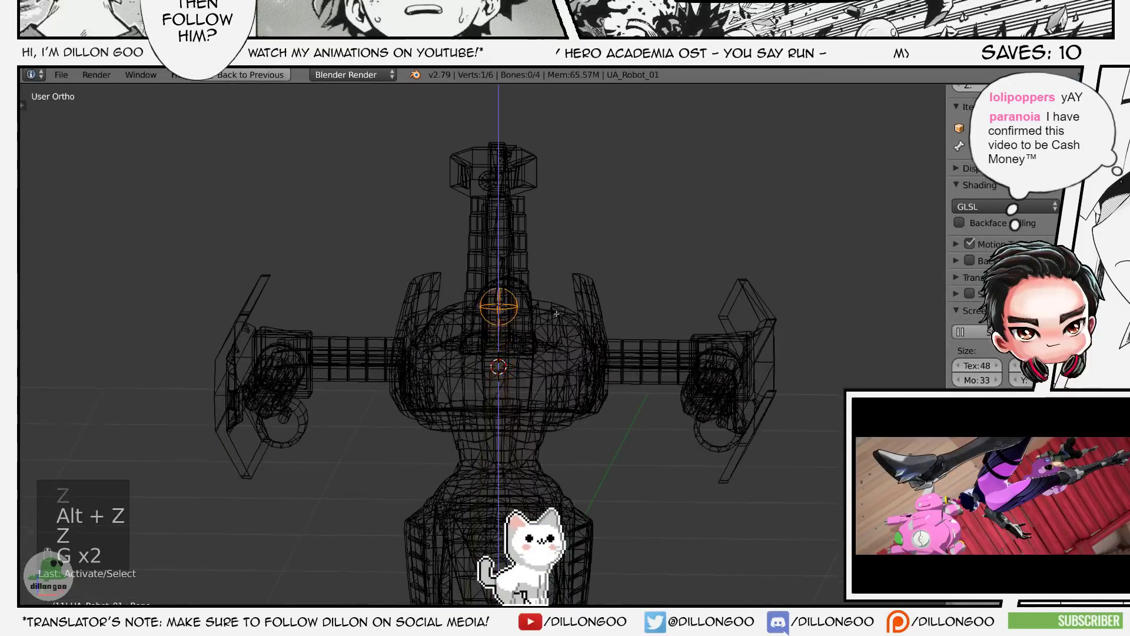
click(556, 316)
- Straighten the neck bones in the front view by scaling them to 0 along X
key(a)
key(a)
key(a)
right_click(504, 258)
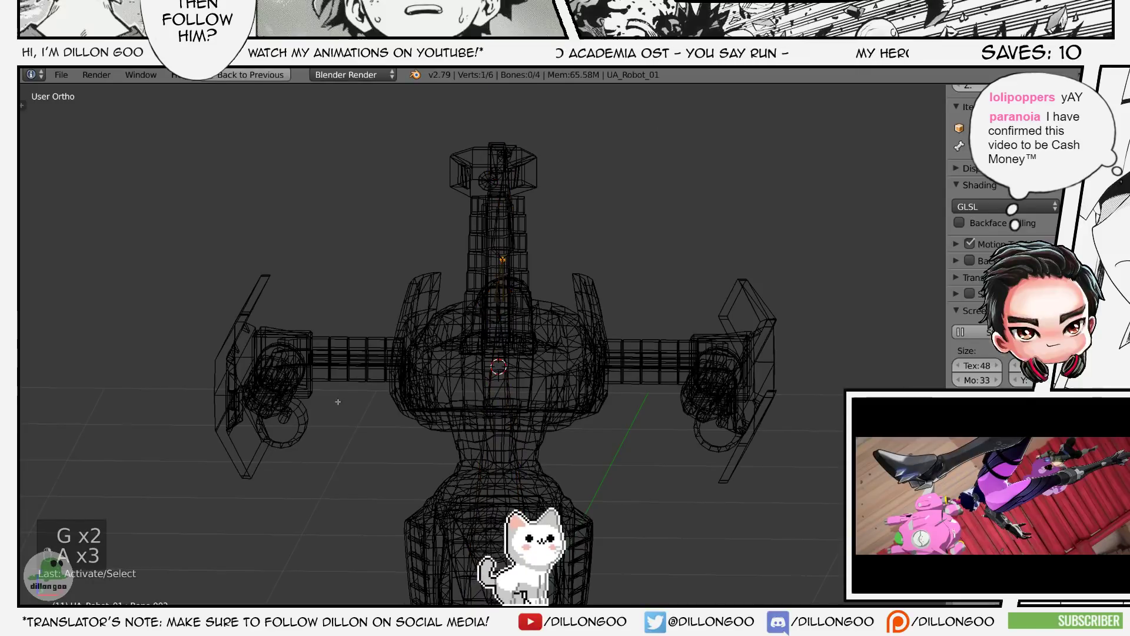
key(KP_1)
key(a)
key(a)
key(a)
key(a)
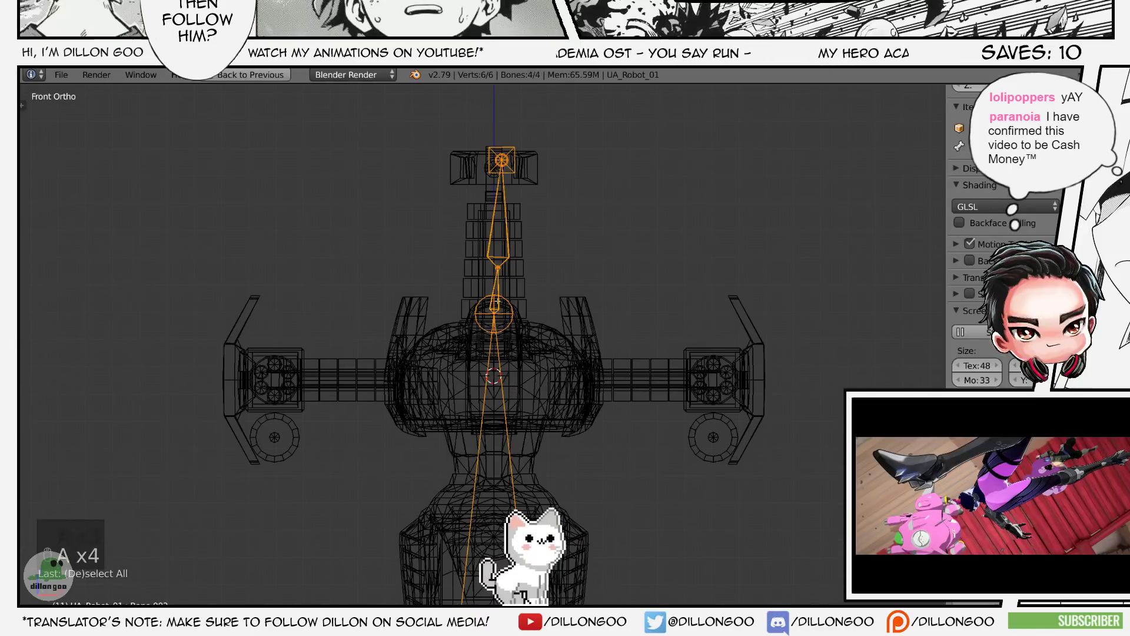
right_click(499, 288)
key(s)
key(x)
key(0)
key(Return)
- Raise the joint between the two neck bones along Z
key(a)
key(a)
key(a)
right_click(496, 266)
key(g)
key(z)
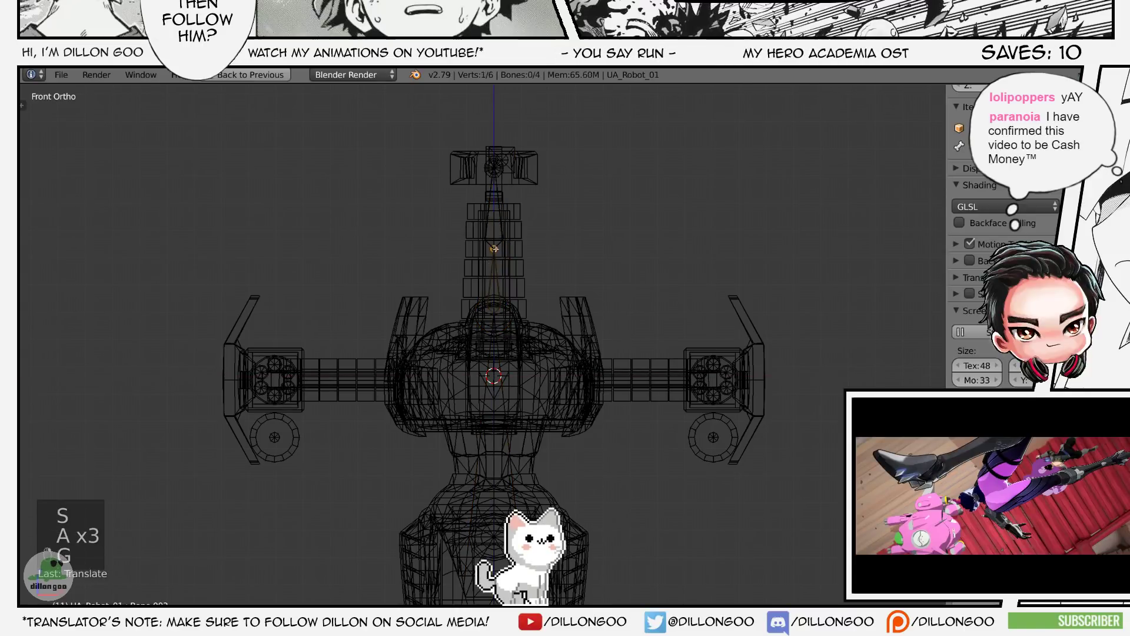
- Inspect the weights of the mesh's Character_Neck2 vertex group in Weight Paint mode
key(Tab)
key(ctrl+Tab)
shift+right_click(496, 246)
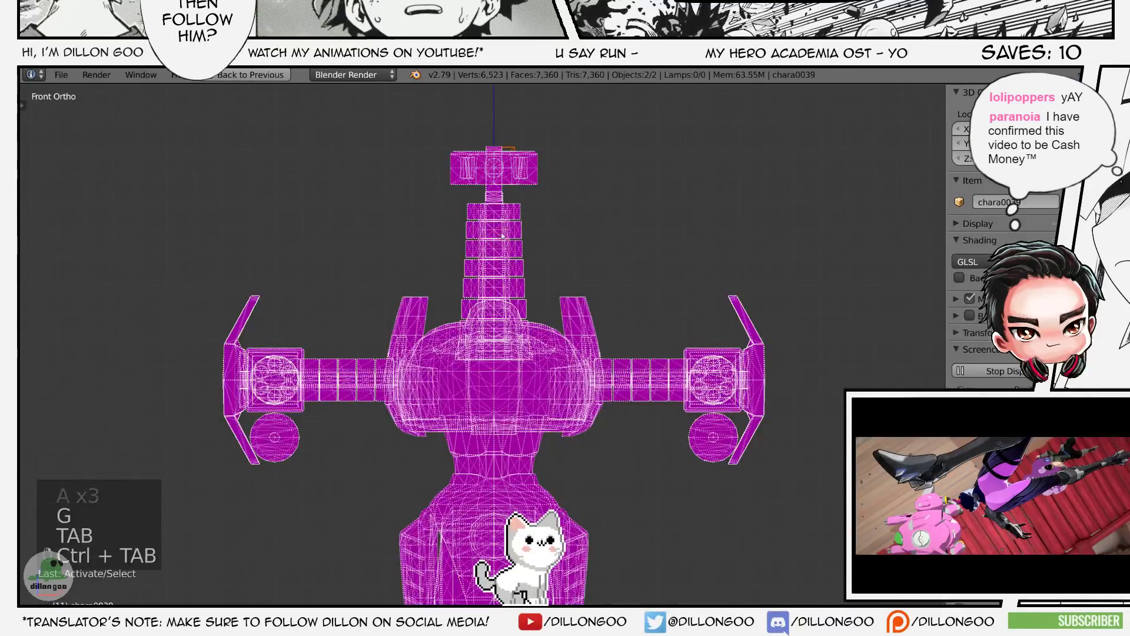
scroll(506, 253, up, 4)
key(ctrl+Tab)
key(ctrl+Tab)
key(shift+space)
click(972, 281)
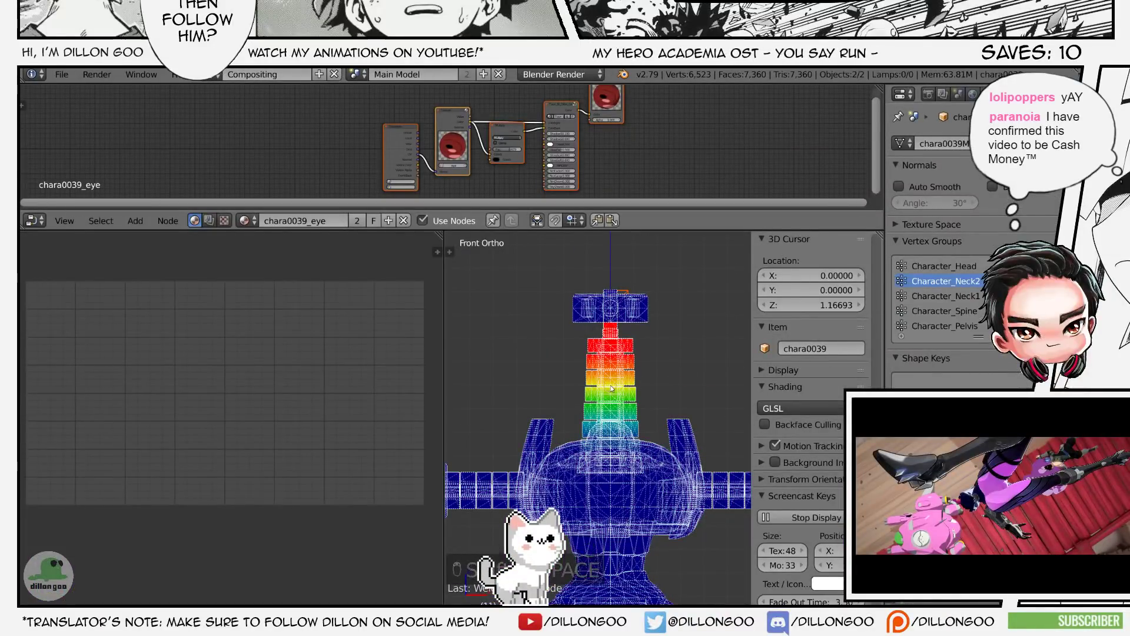
- Mark the middle of the neck with the 3D cursor and lower the joint between the neck bones onto it along Z
key(ctrl+Tab)
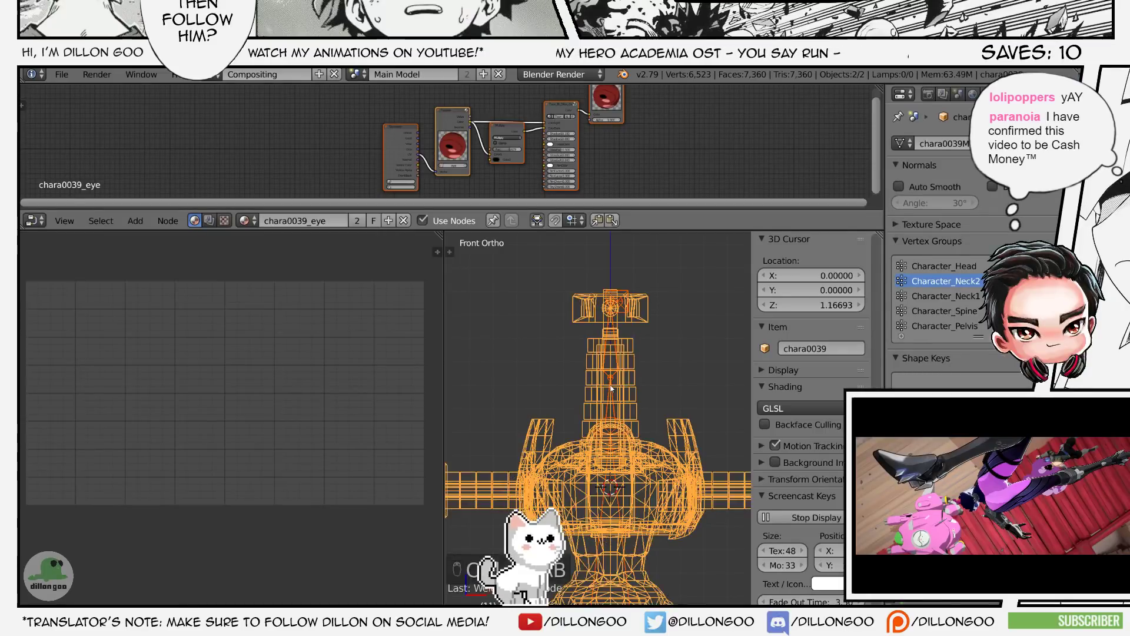
right_click(611, 384)
key(ctrl+Tab)
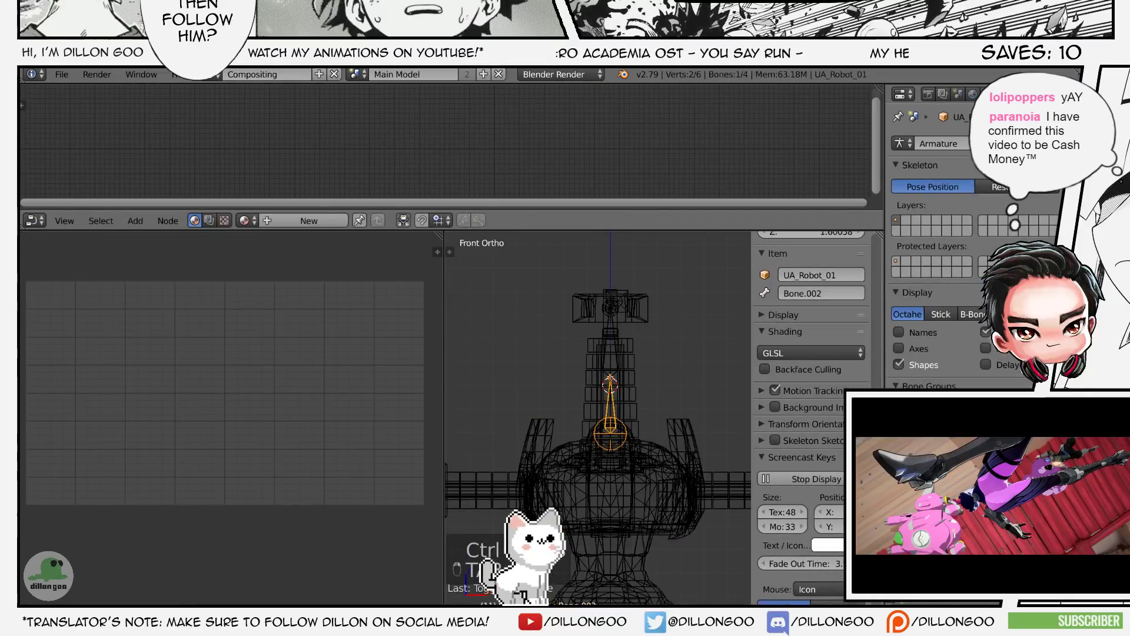
right_click(610, 378)
scroll(700, 337, up, 3)
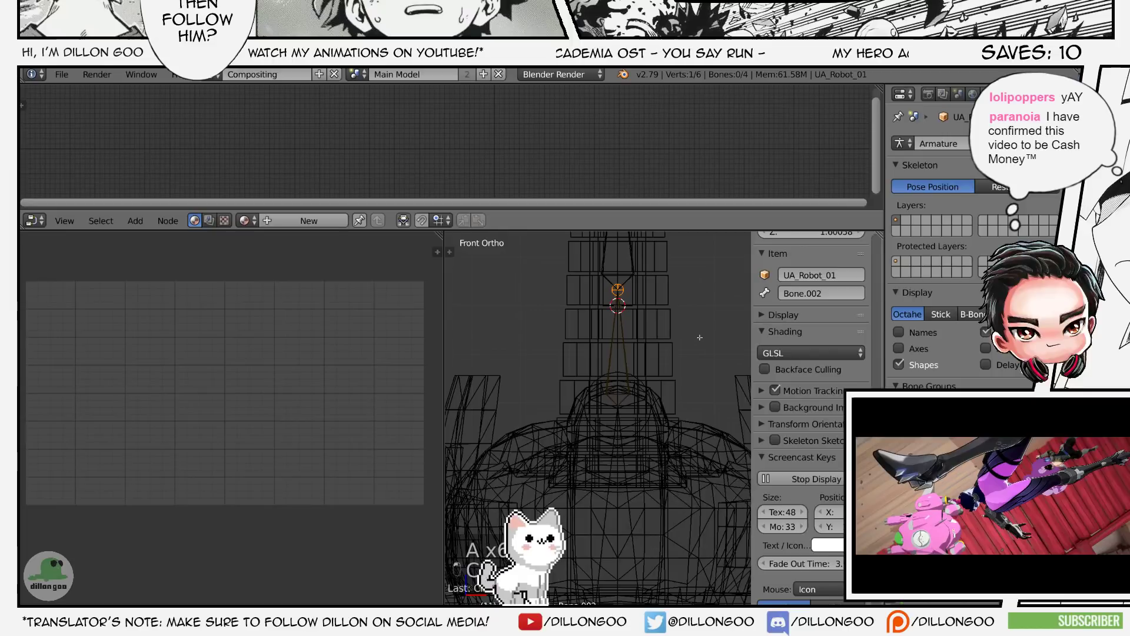
middle_drag(694, 338, 665, 361)
scroll(666, 360, down, 1)
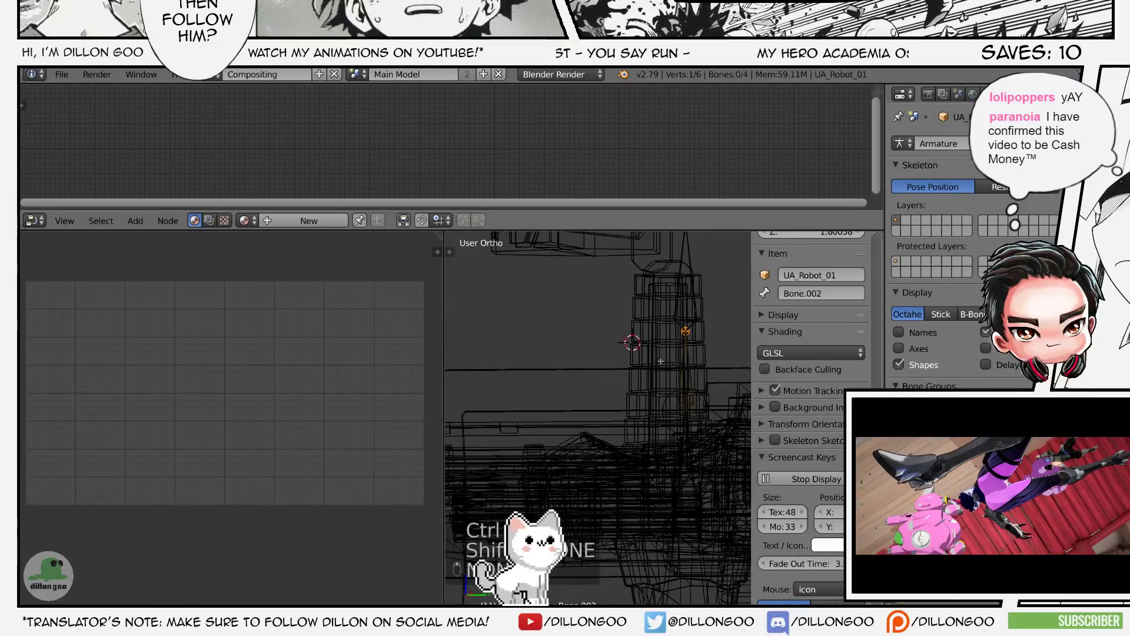
key(shift+space)
key(KP_1)
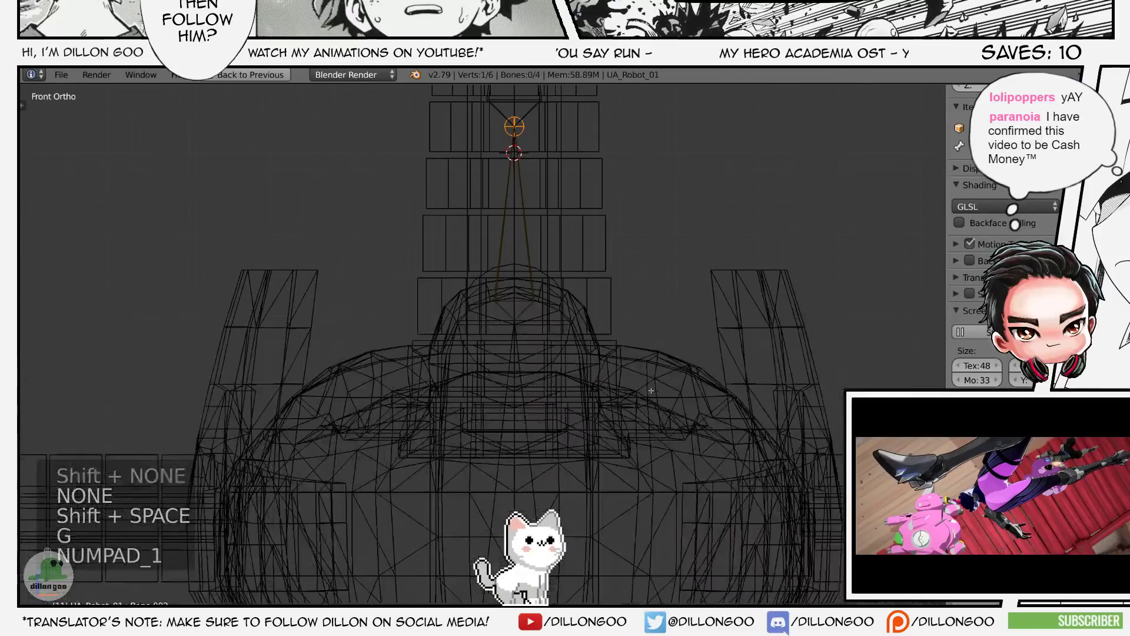
key(g)
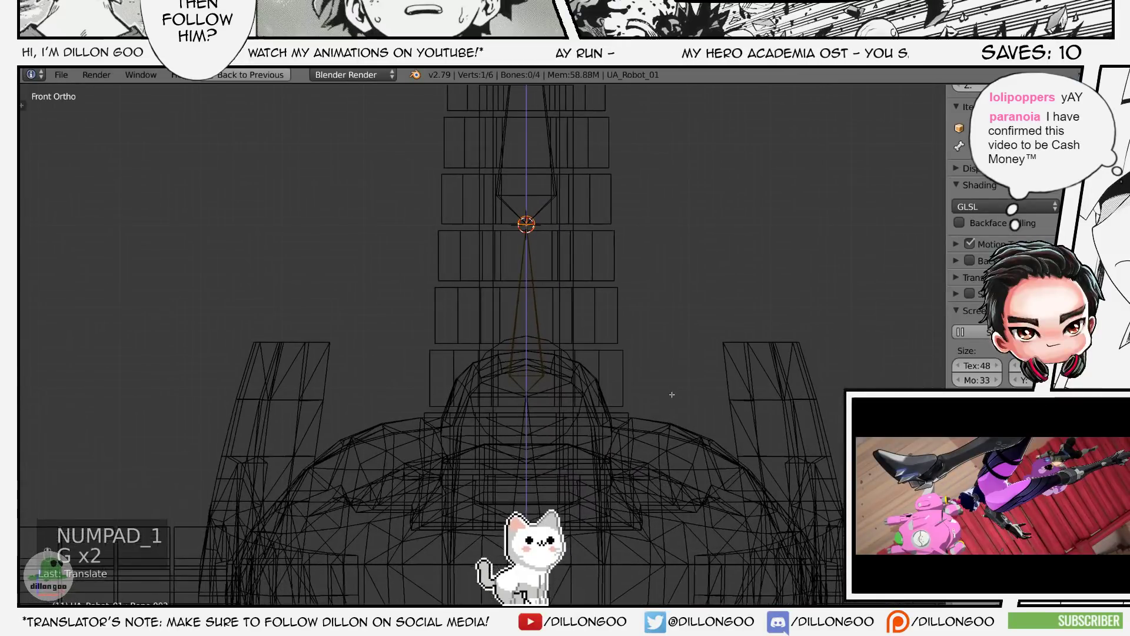
- Compare the whole bone chain with the robot mesh in the front wireframe view
scroll(736, 388, down, 3)
key(a)
key(a)
key(a)
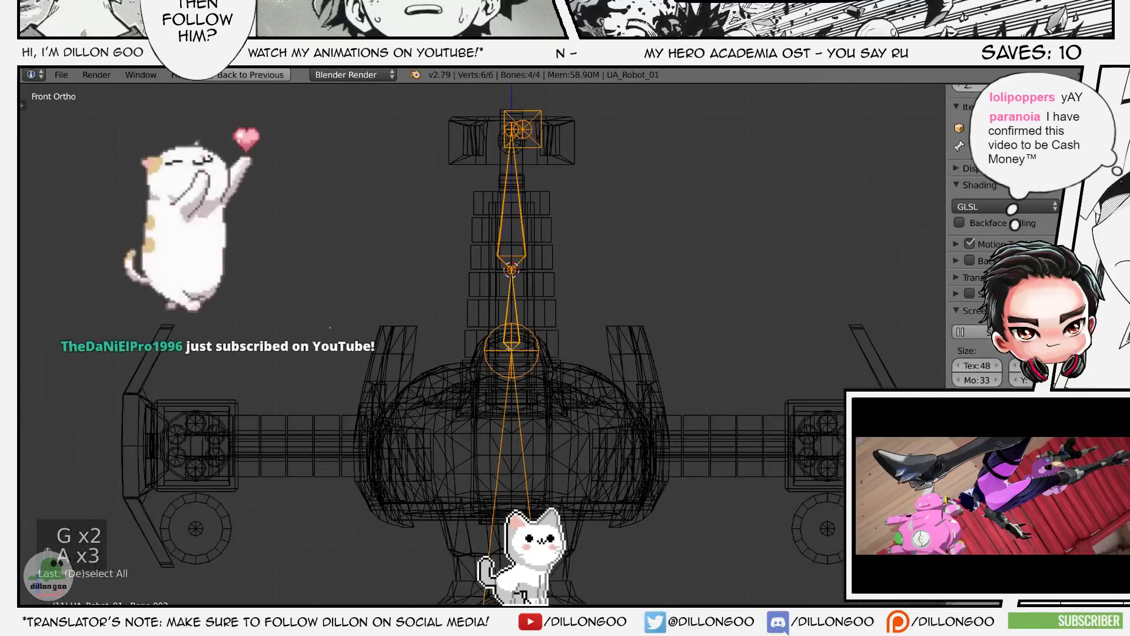
key(a)
key(a)
key(a)
key(a)
key(a)
- Examine the weights of the Character_Spine and Character_Neck1 vertex groups on the mesh in Weight Paint mode
key(Tab)
key(ctrl+Tab)
key(shift+space)
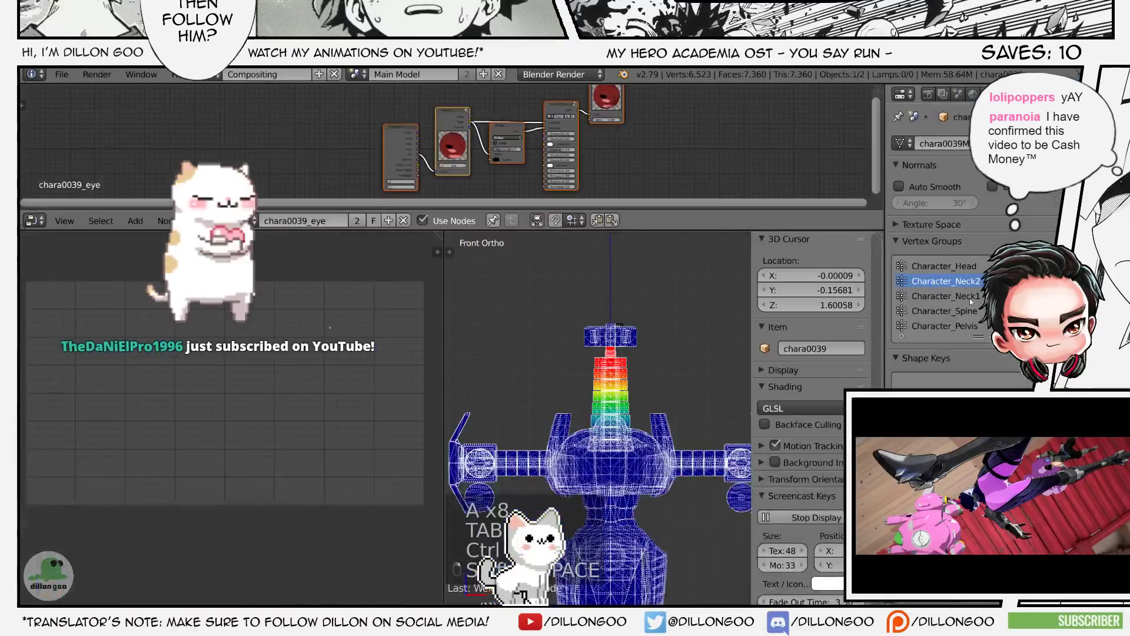
key(Down)
key(Down)
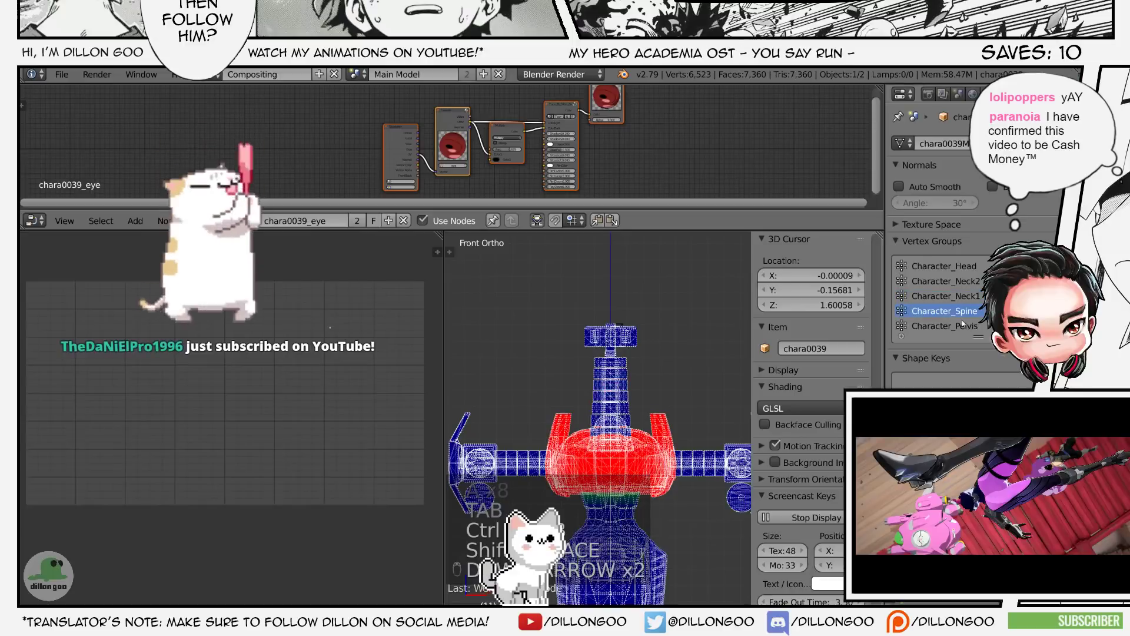
key(Up)
key(shift+space)
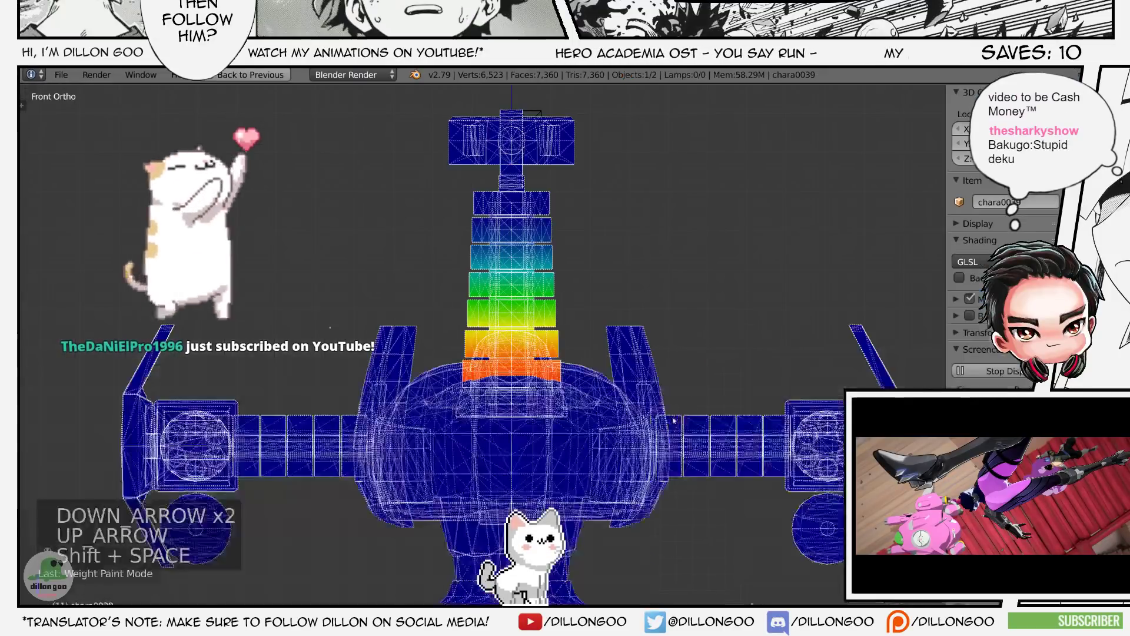
scroll(565, 382, up, 6)
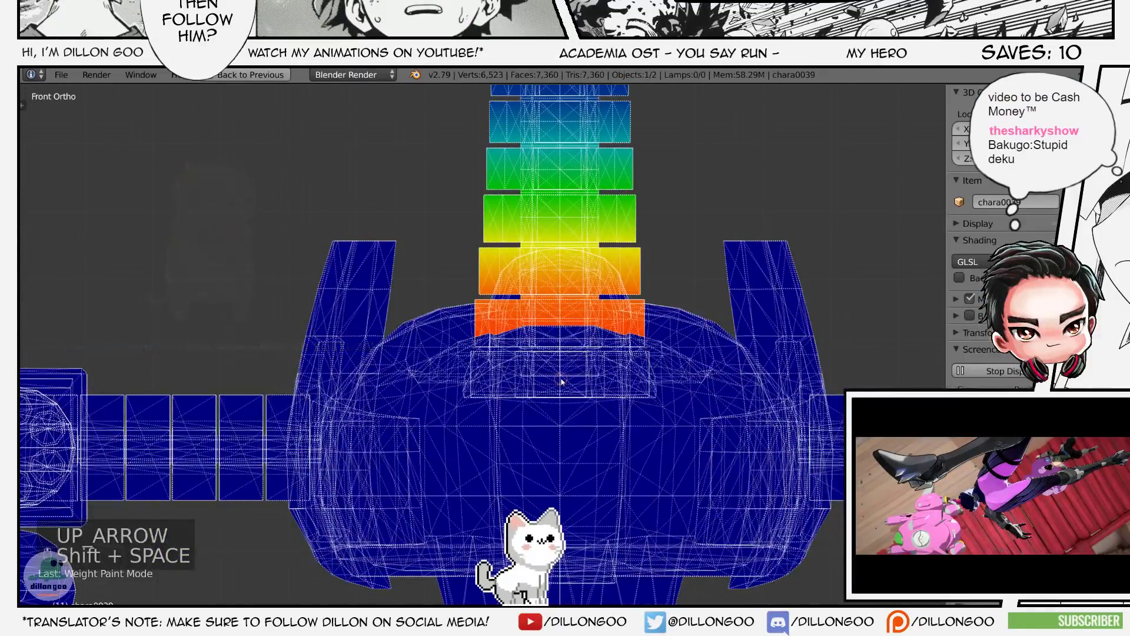
scroll(560, 378, down, 3)
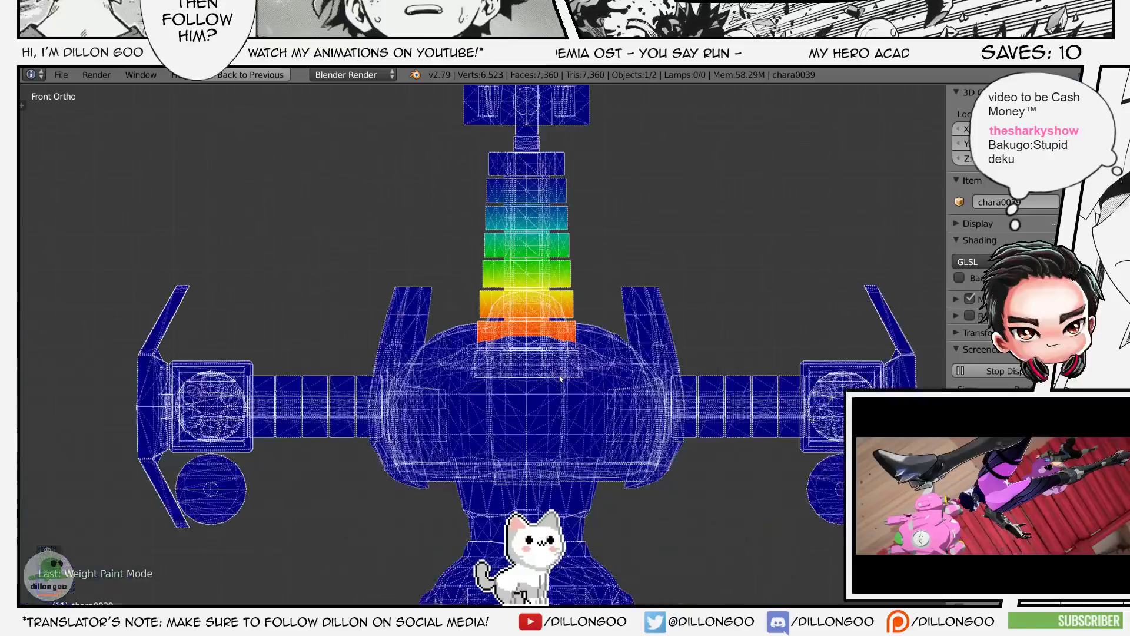
scroll(560, 379, down, 2)
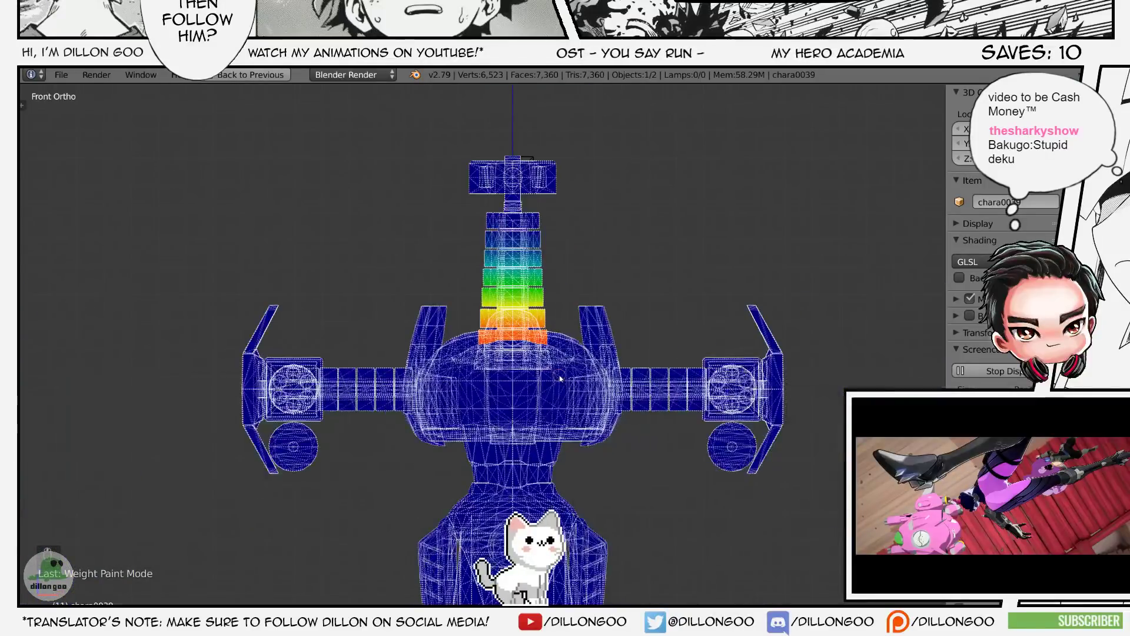
scroll(560, 378, up, 4)
- Place the 3D cursor inside the upper torso and lower the neck's base joint to it along Z
key(ctrl+Tab)
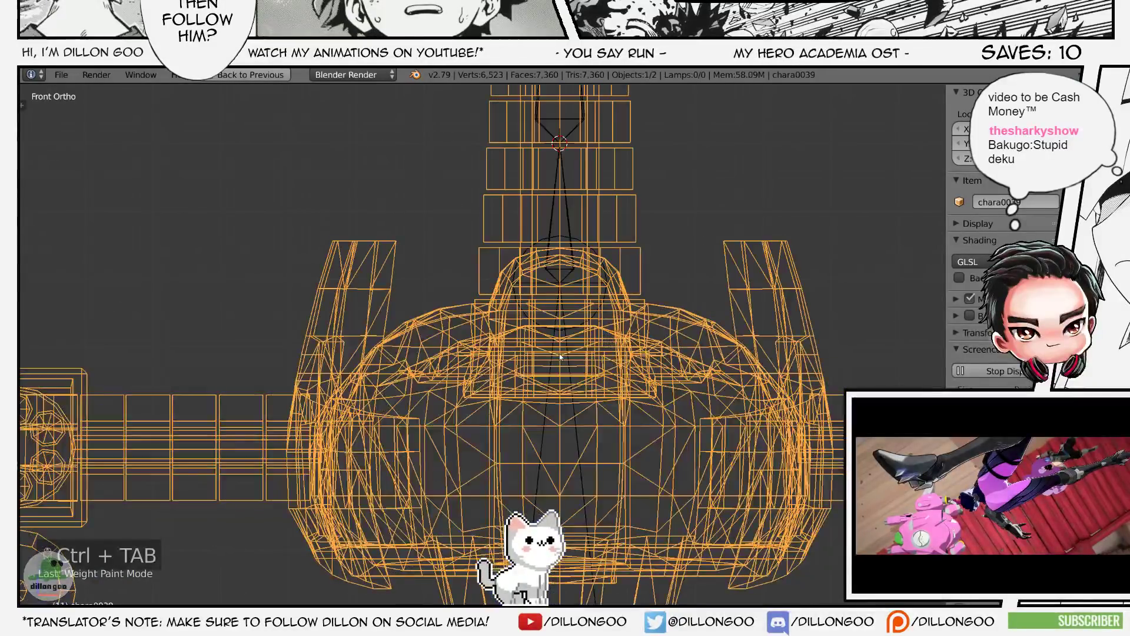
right_click(567, 350)
key(Tab)
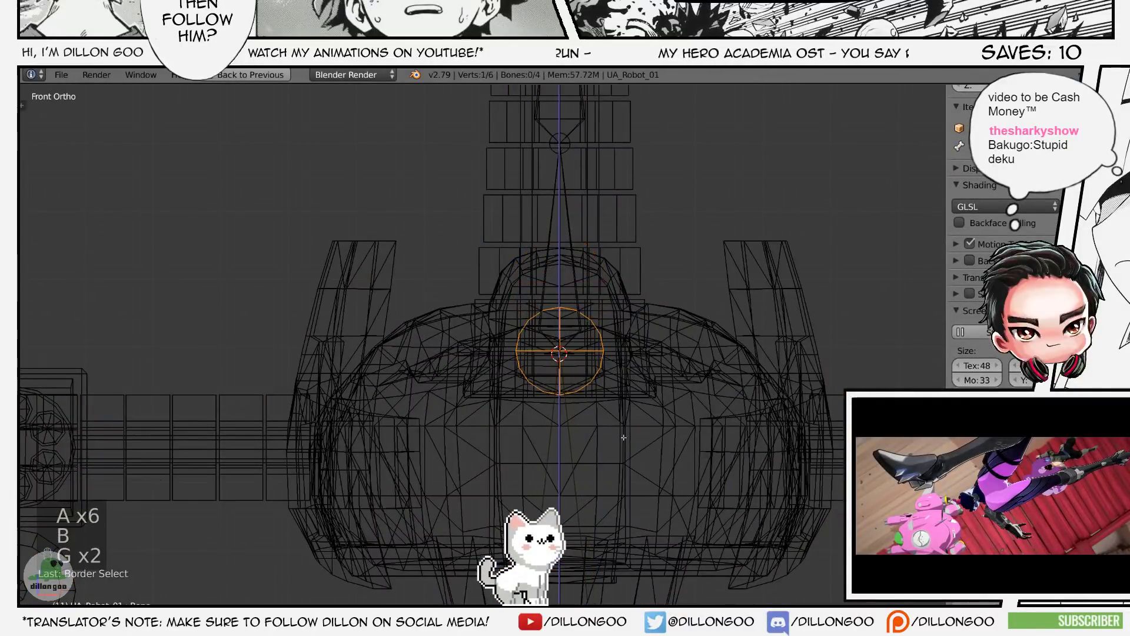
- Check the moved neck joint against the textured robot and save the blend file over the existing one
middle_drag(638, 433, 570, 365)
key(a)
key(a)
key(a)
key(z)
key(alt+z)
key(z)
key(a)
key(Tab)
key(ctrl+s)
click(570, 365)
- Subdivide the lowest bone of the armature into two
key(a)
key(a)
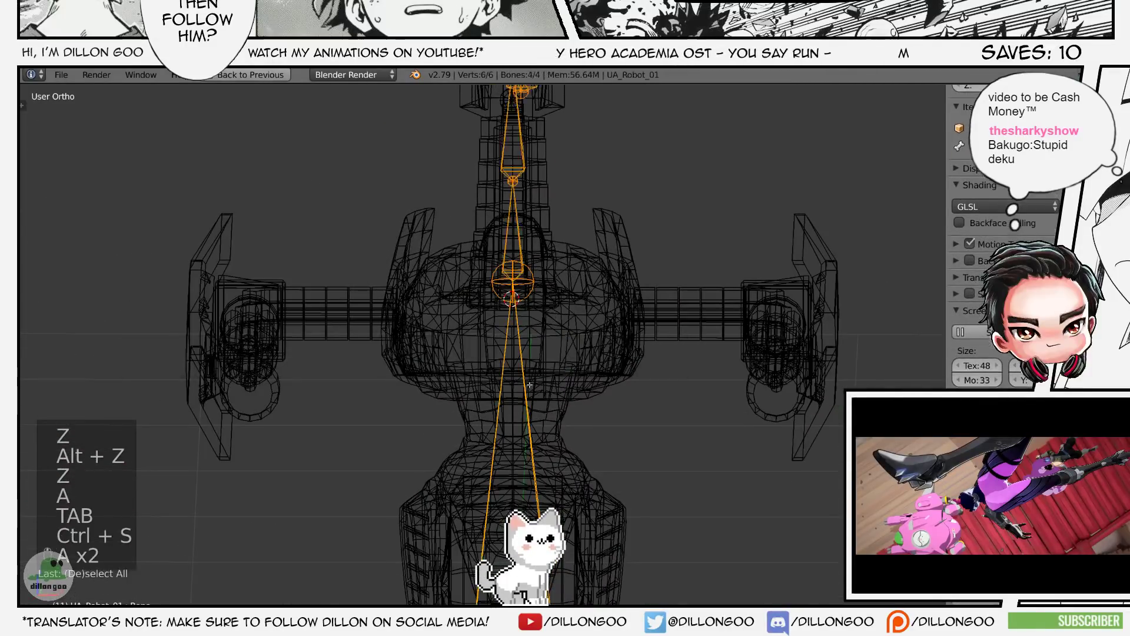
key(w)
click(556, 361)
scroll(552, 359, down, 5)
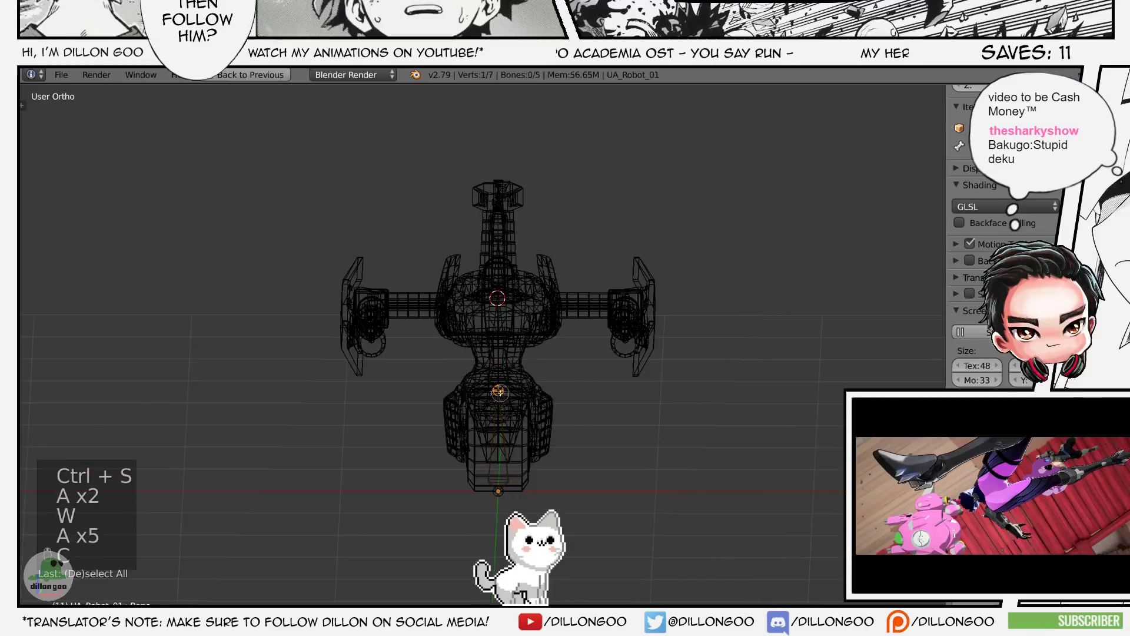
- Raise the new joint along Z to the waist just below the torso and save the blend file
right_click(500, 393)
key(z)
key(alt+z)
scroll(477, 377, up, 2)
key(z)
middle_drag(562, 400, 567, 359)
key(g)
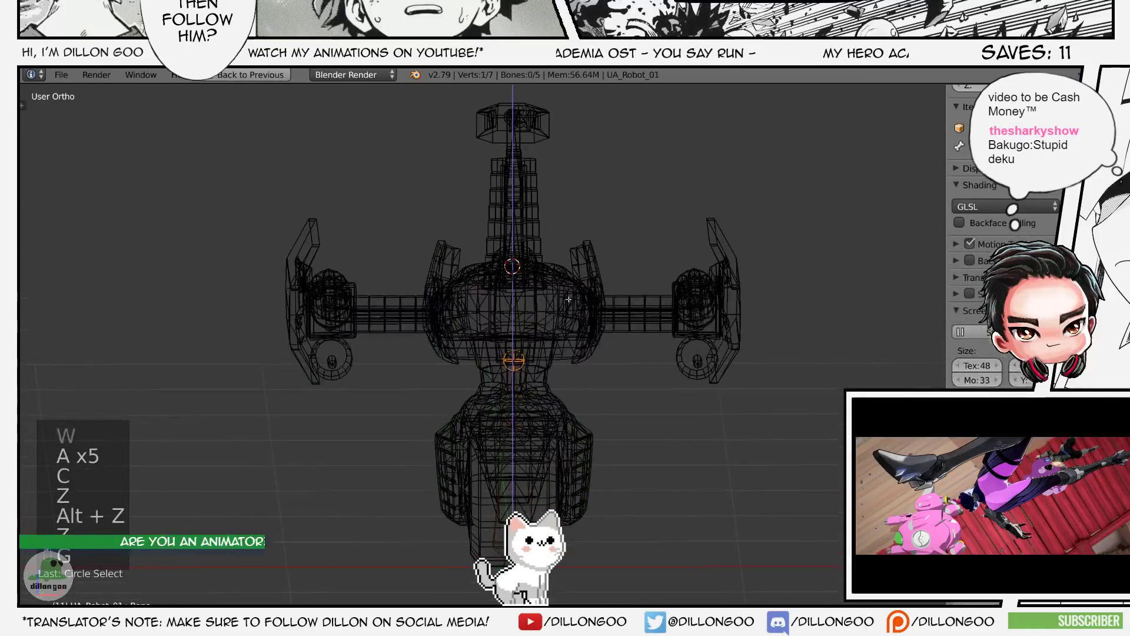
key(KP_1)
key(ctrl+s)
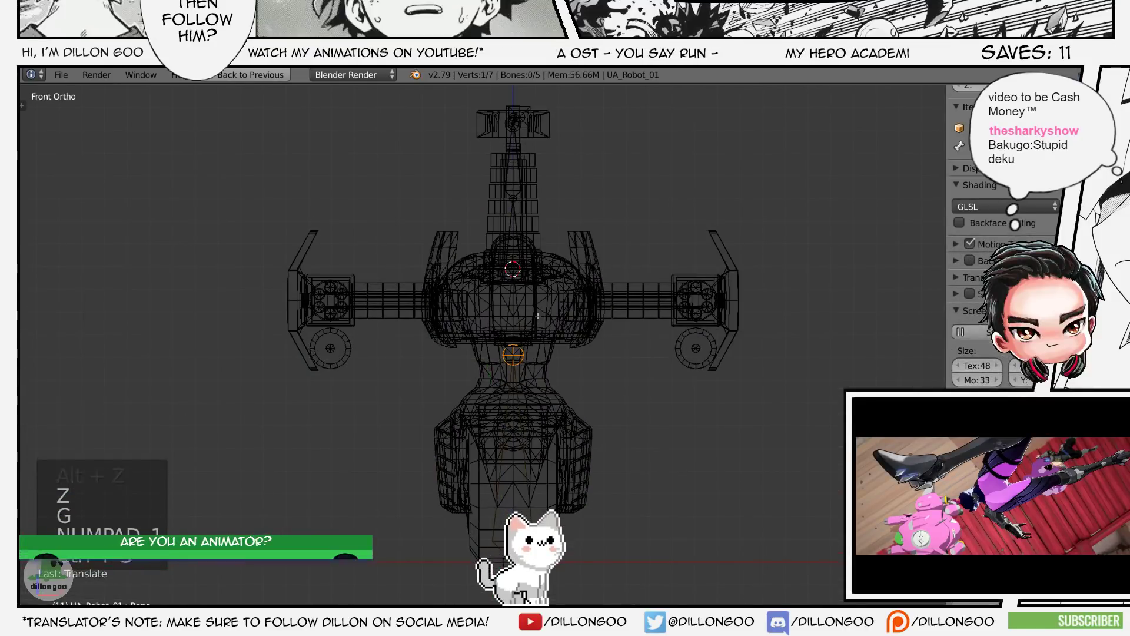
click(552, 318)
- Compare the waist joint with the textured robot and fine-tune its height along Z at the torso's lower edge
key(z)
key(z)
key(z)
key(z)
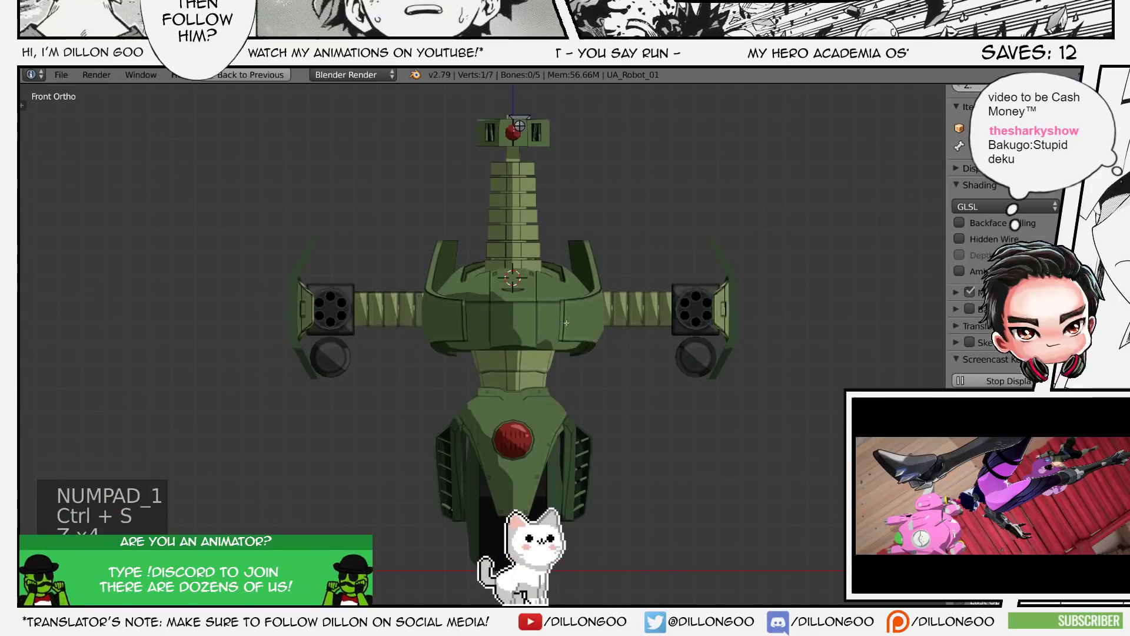
scroll(564, 323, up, 2)
key(alt+z)
key(z)
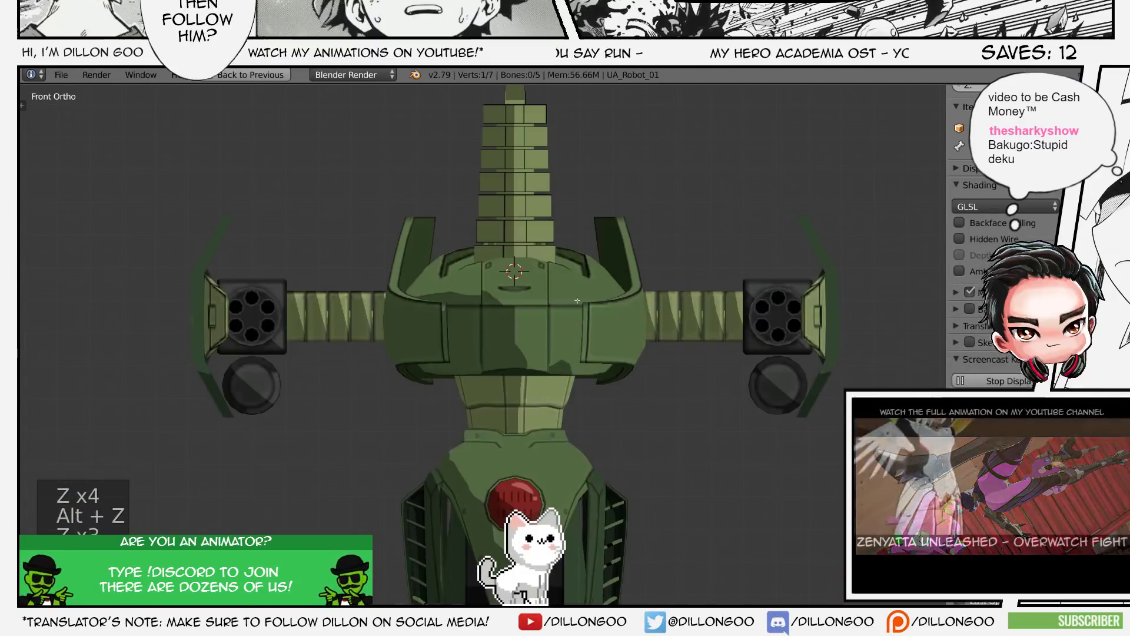
key(z)
scroll(575, 323, up, 1)
key(g)
key(z)
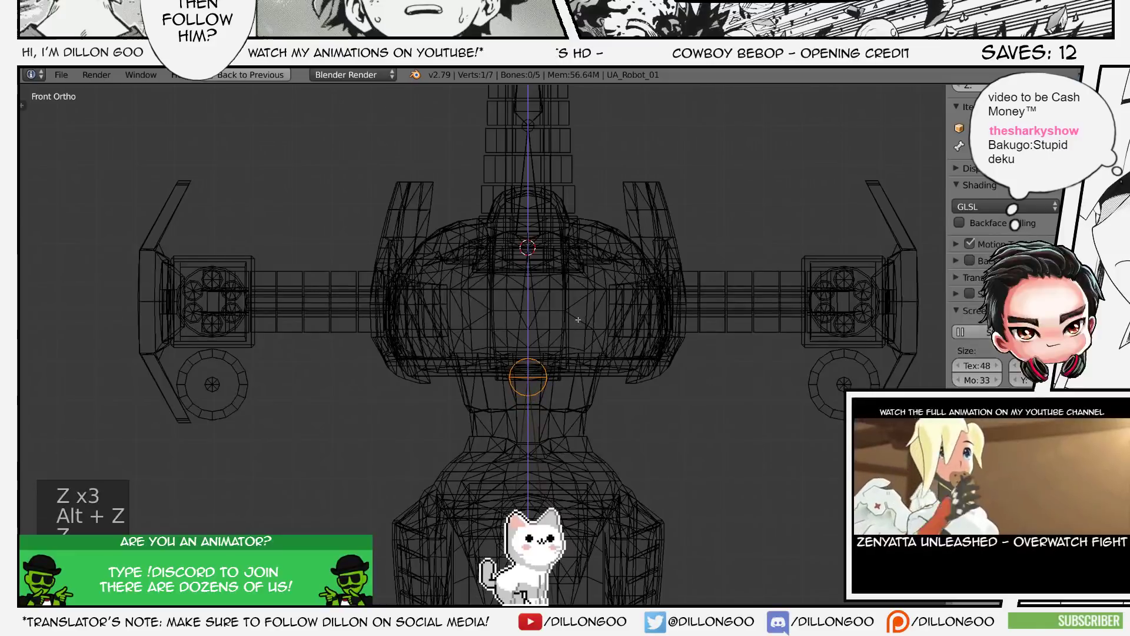
click(578, 320)
- Select all bones and review how the chain fits the robot in the front view
scroll(582, 320, down, 3)
key(a)
key(a)
key(a)
key(a)
key(a)
key(a)
right_click(518, 317)
key(a)
key(a)
key(a)
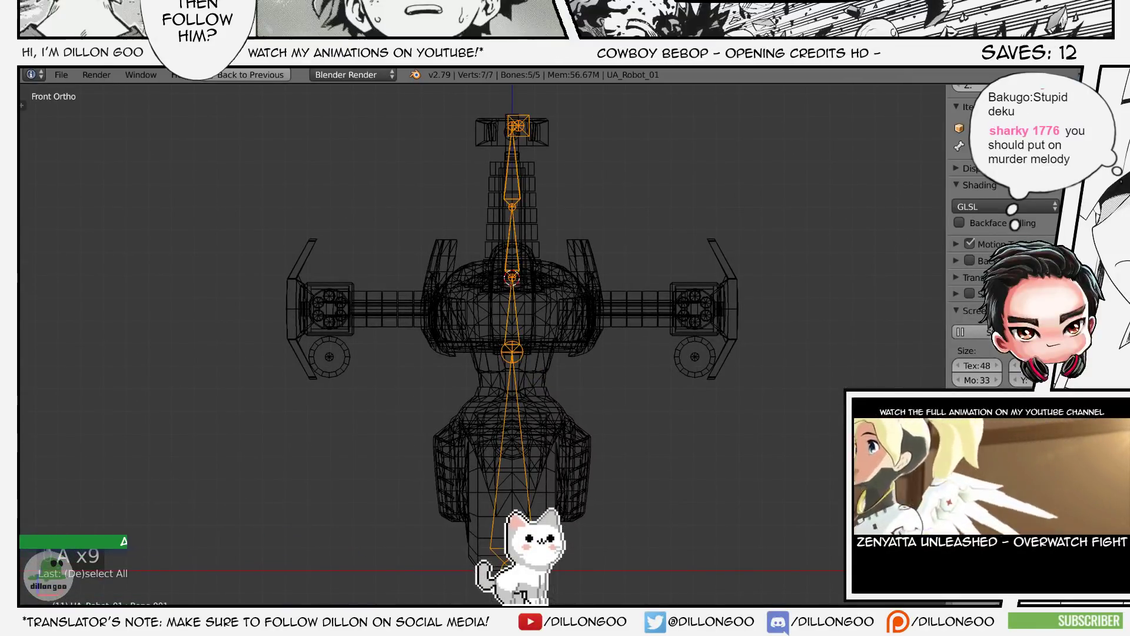
- Raise the bottom joint of the lowest bone along Z into the robot's lower body
right_click(527, 481)
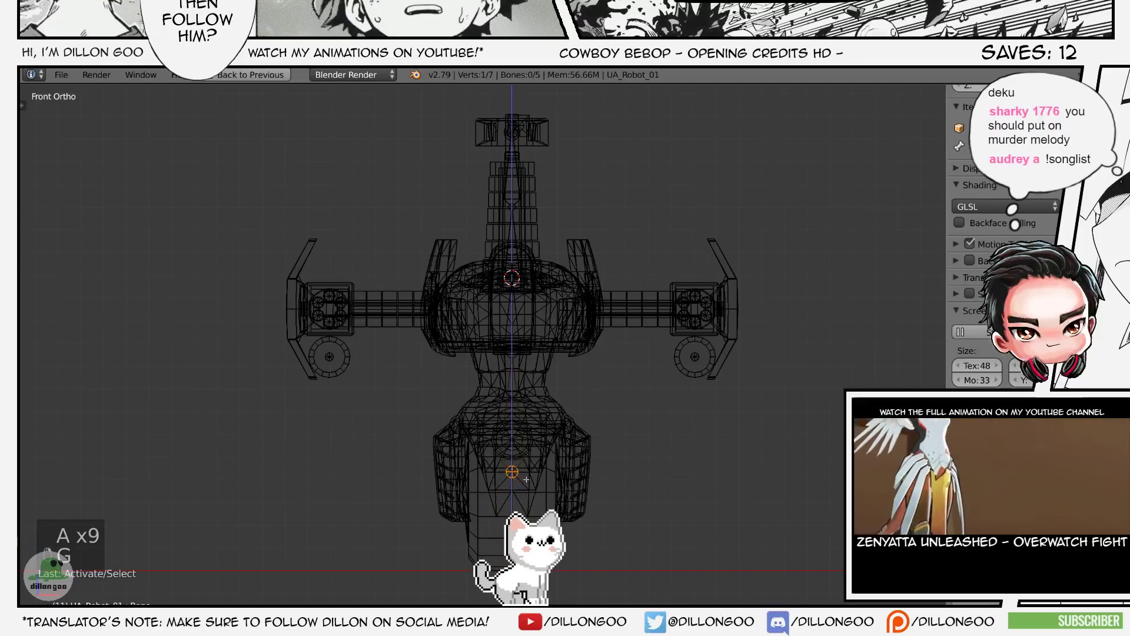
click(526, 479)
shift+middle_drag(527, 482, 523, 362)
scroll(524, 393, up, 8)
key(g)
key(z)
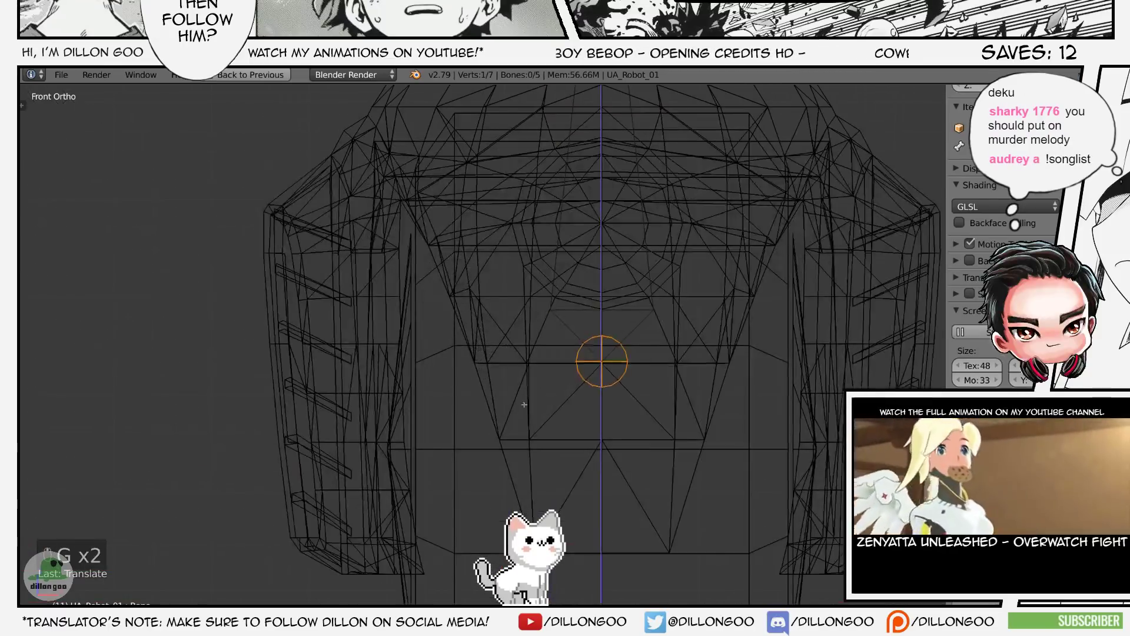
scroll(518, 416, down, 5)
- Review the full bone chain, leave armature editing, save the blend file and switch the robot to textured display
key(a)
key(a)
key(a)
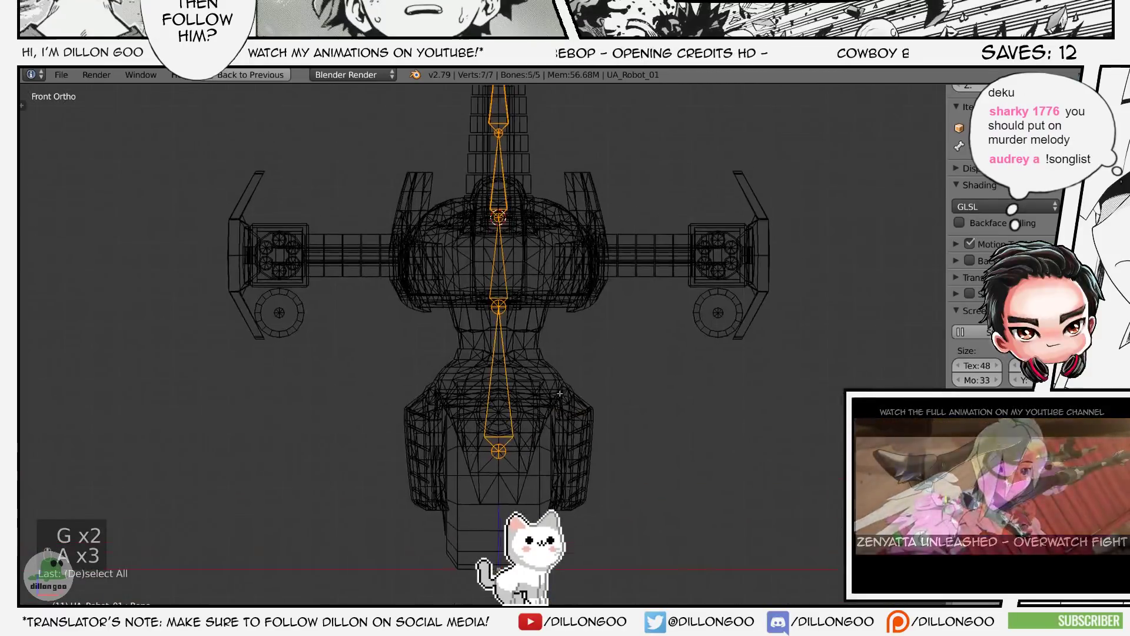
mouse_move(507, 406)
middle_down()
mouse_move(542, 396)
mouse_move(492, 408)
middle_up()
key(Tab)
key(ctrl+s)
key(z)
key(z)
key(z)
key(alt+z)
key(z)
key(z)
key(z)
key(z)
key(alt+z)
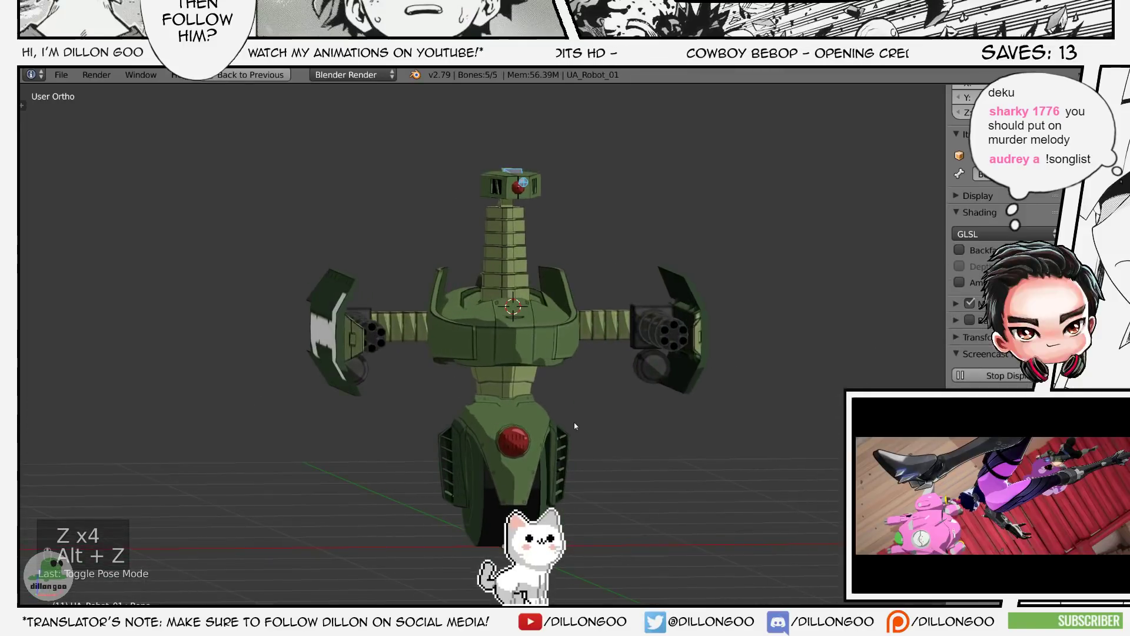
- Enter armature editing and duplicate the lowest bone in place
key(z)
middle_drag(574, 422, 565, 391)
key(Tab)
key(a)
key(a)
key(a)
key(a)
scroll(525, 423, up, 1)
right_click(530, 428)
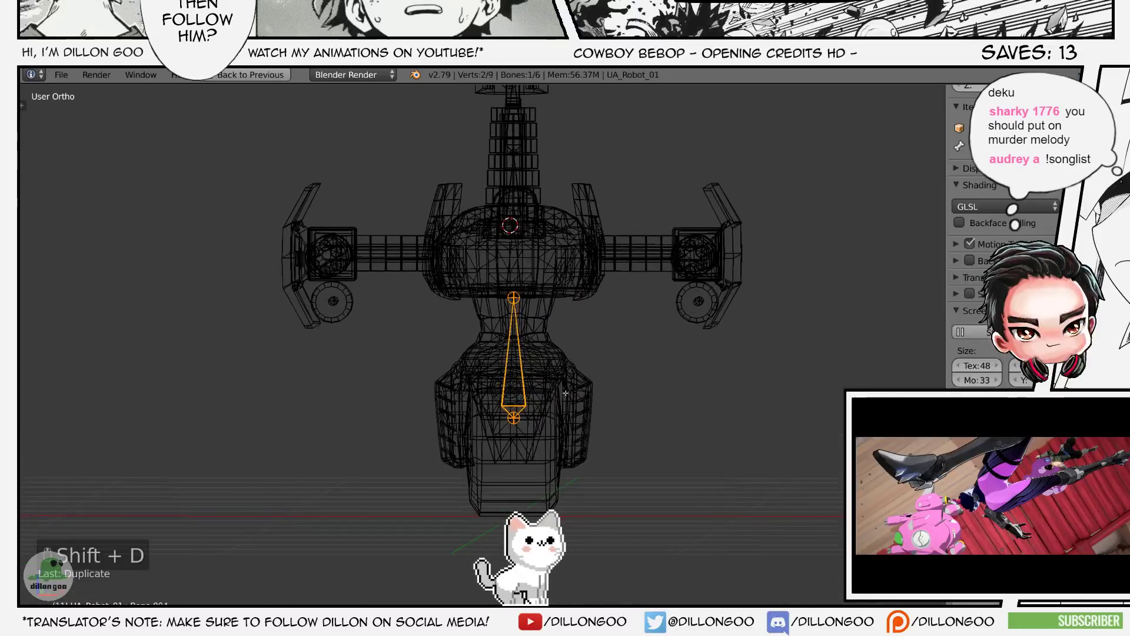
- Snap the 3D cursor to the duplicated bone's base and rotate the bone until it points horizontally out to the side
key(Tab)
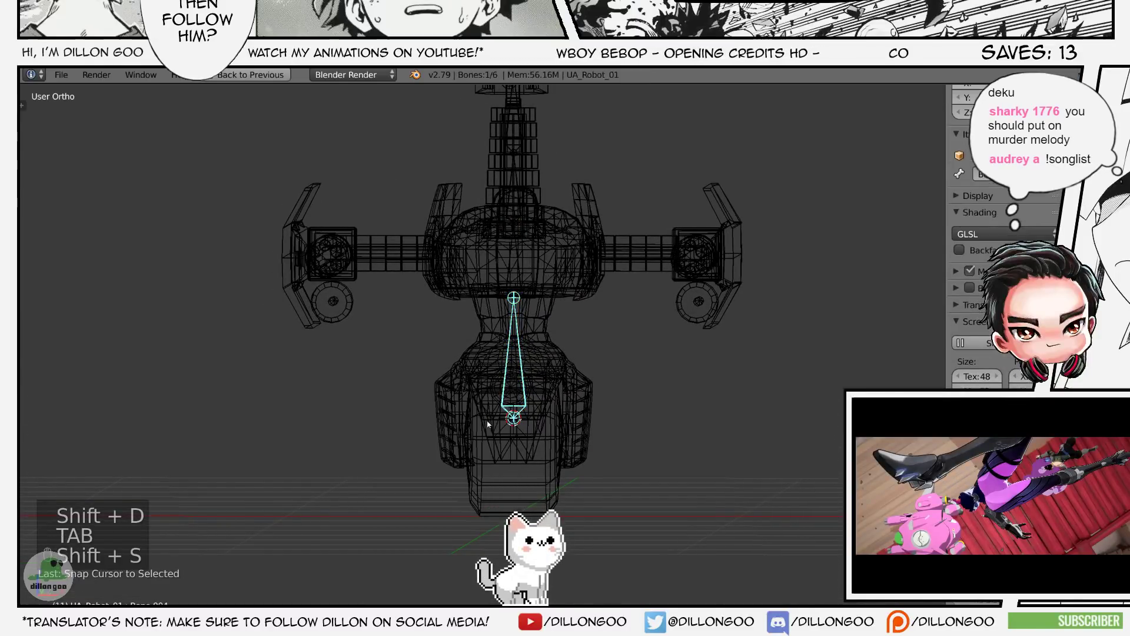
key(Tab)
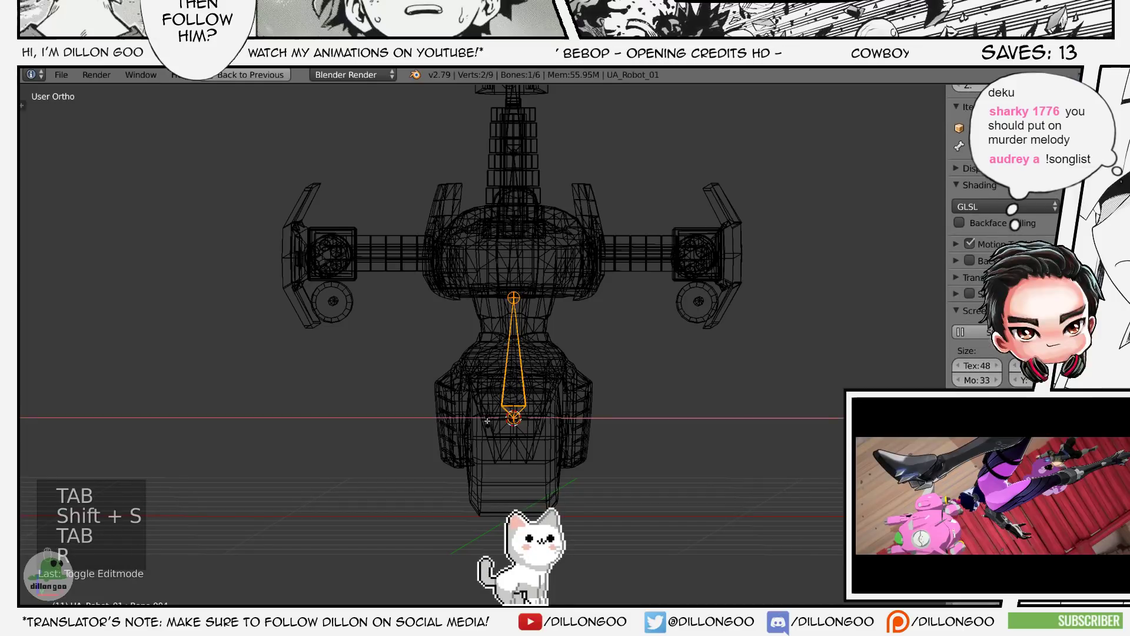
key(z)
key(z)
key(z)
key(alt+z)
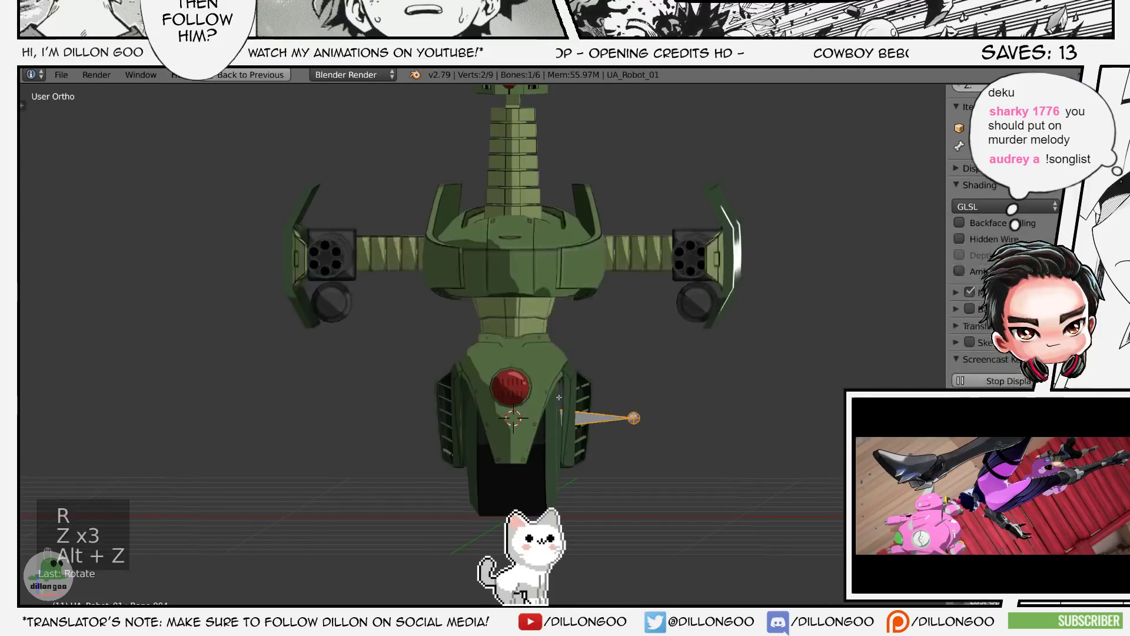
- Select the linked wheel geometry in the robot mesh and snap the 3D cursor to its centre
key(z)
key(z)
key(KP_3)
key(Tab)
right_click(617, 449)
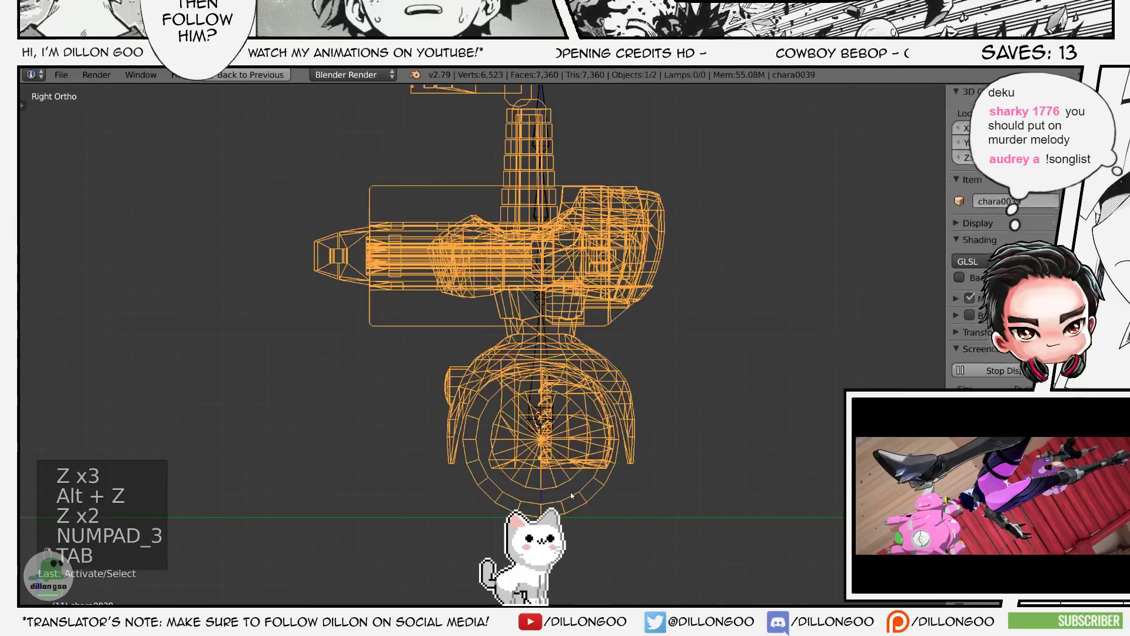
key(Tab)
shift+middle_drag(645, 470, 648, 449)
key(a)
key(a)
key(l)
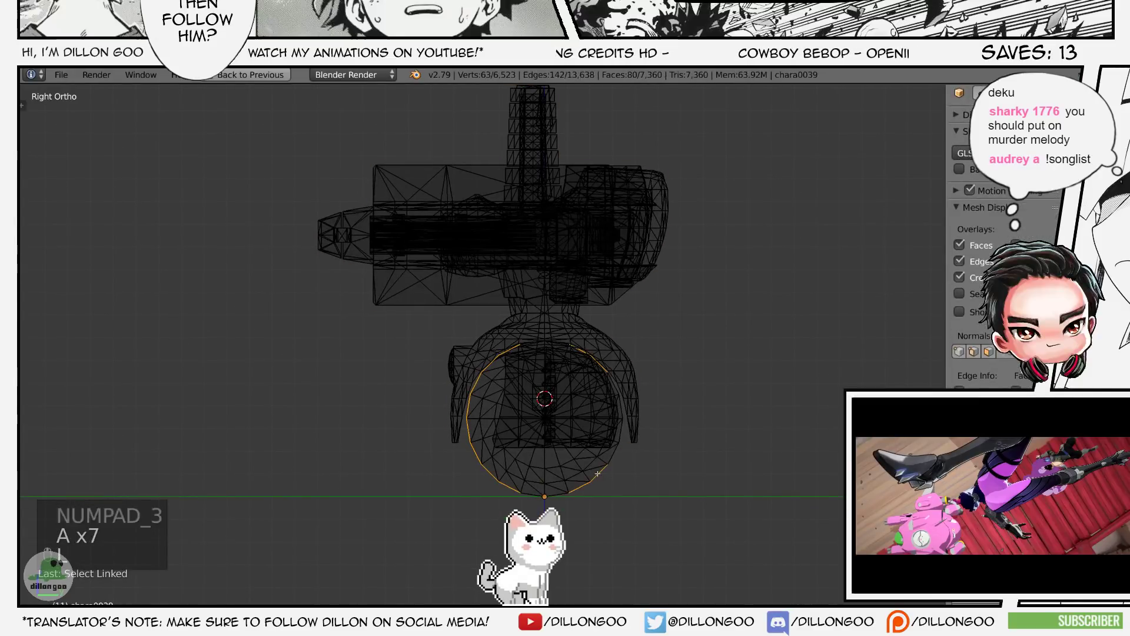
key(shift+s)
key(Tab)
scroll(559, 437, up, 3)
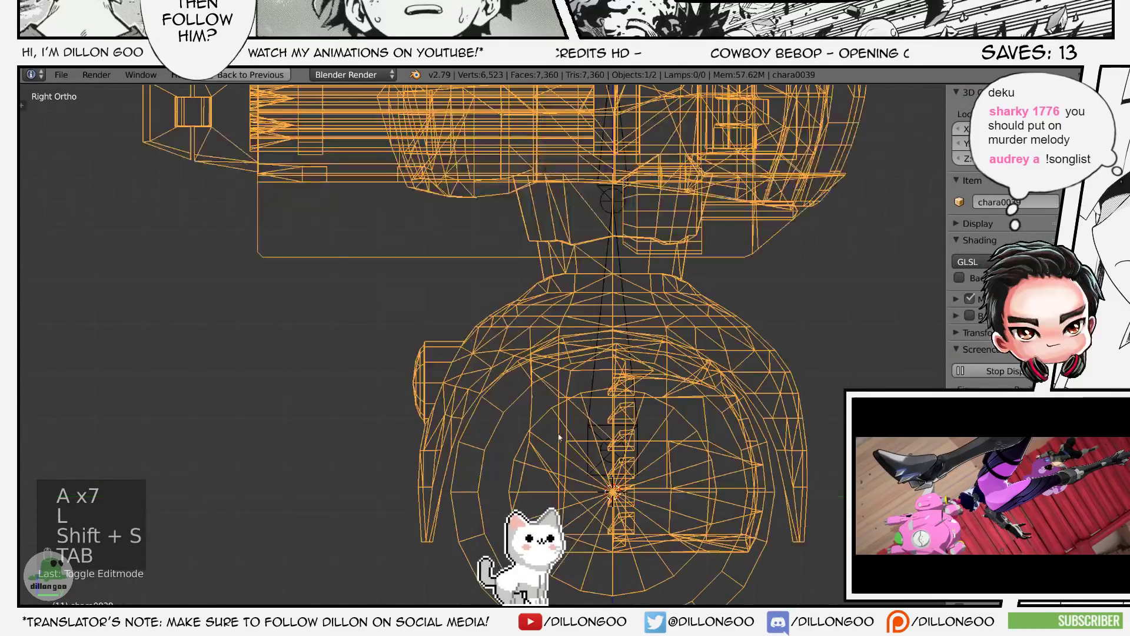
- Snap the horizontal bone to the 3D cursor at the wheel's centre and save the blend file
right_click(593, 449)
key(Tab)
key(shift+s)
click(594, 436)
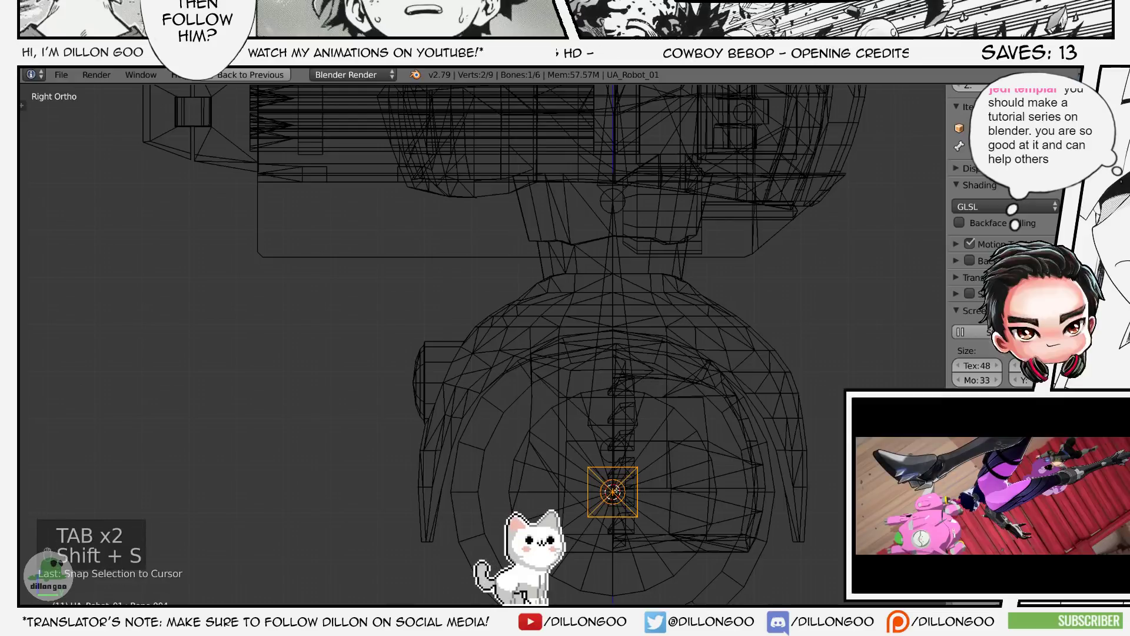
scroll(624, 486, down, 3)
middle_drag(624, 487, 650, 462)
key(Tab)
key(ctrl+s)
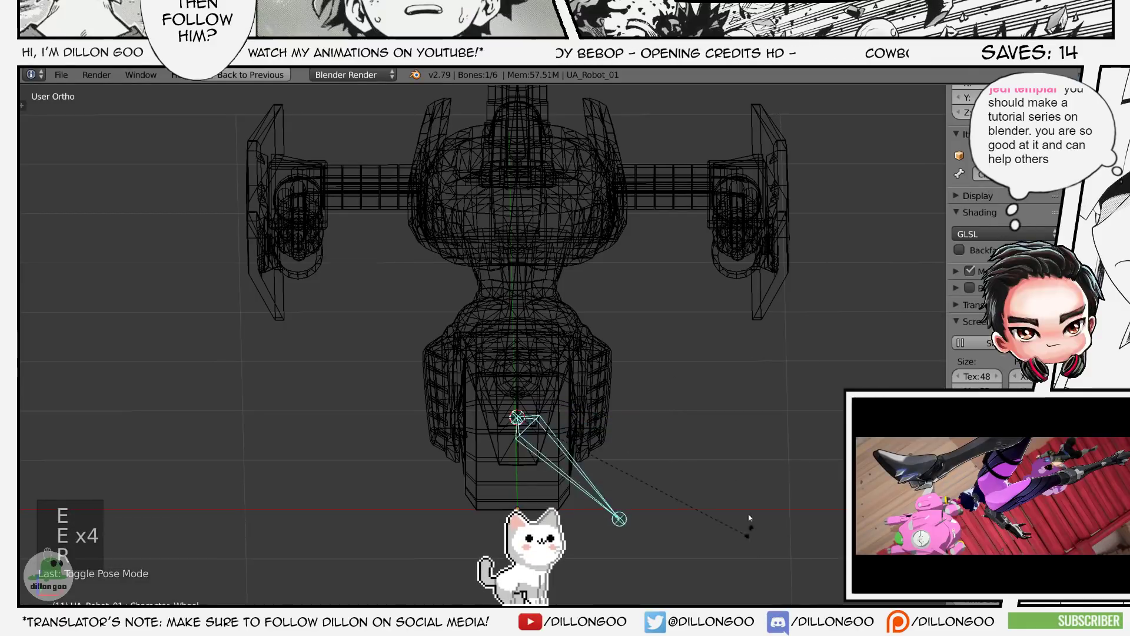
- Copy the vertex group name Character_Wheel from the mesh, use it for the horizontal wheel bone and test-rotate that bone
key(shift+space)
key(ctrl+Tab)
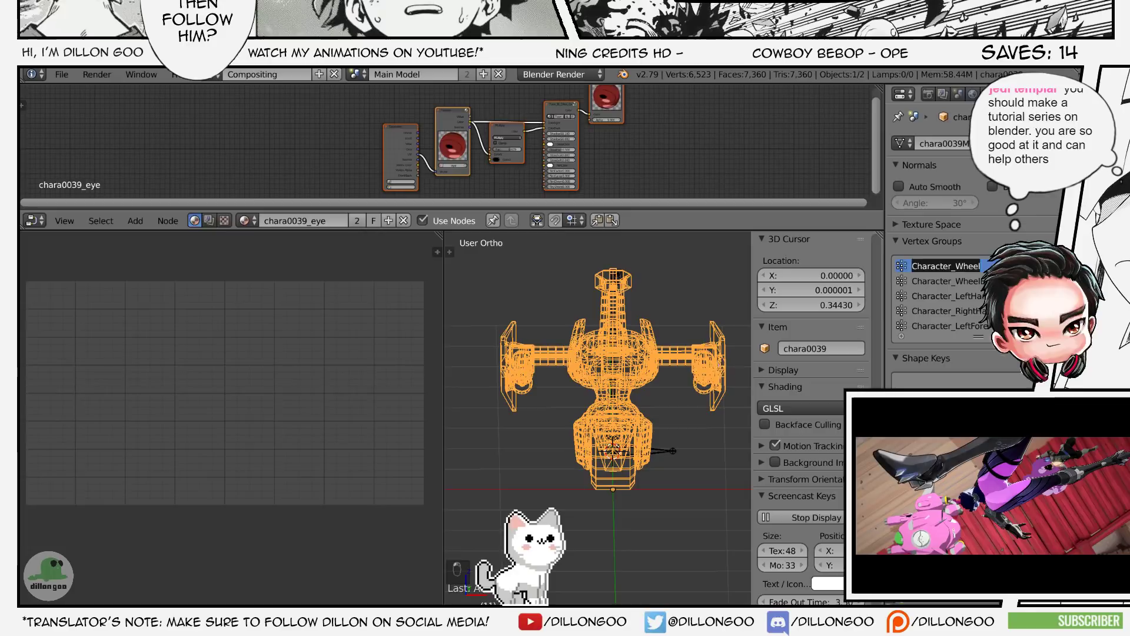
right_click(672, 451)
key(shift+space)
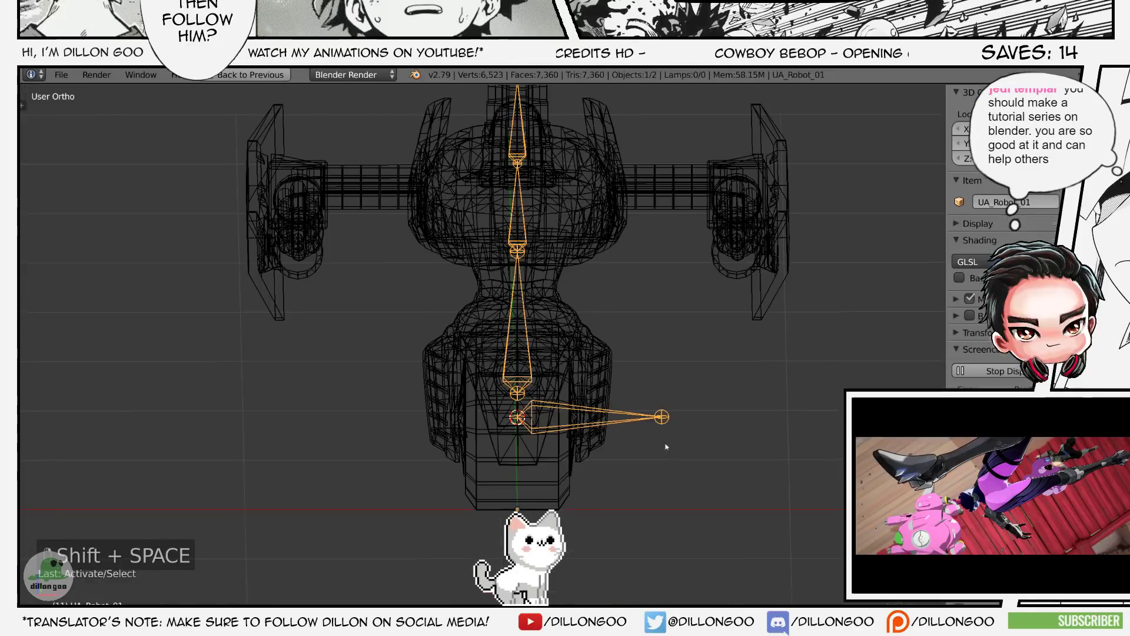
key(ctrl+Tab)
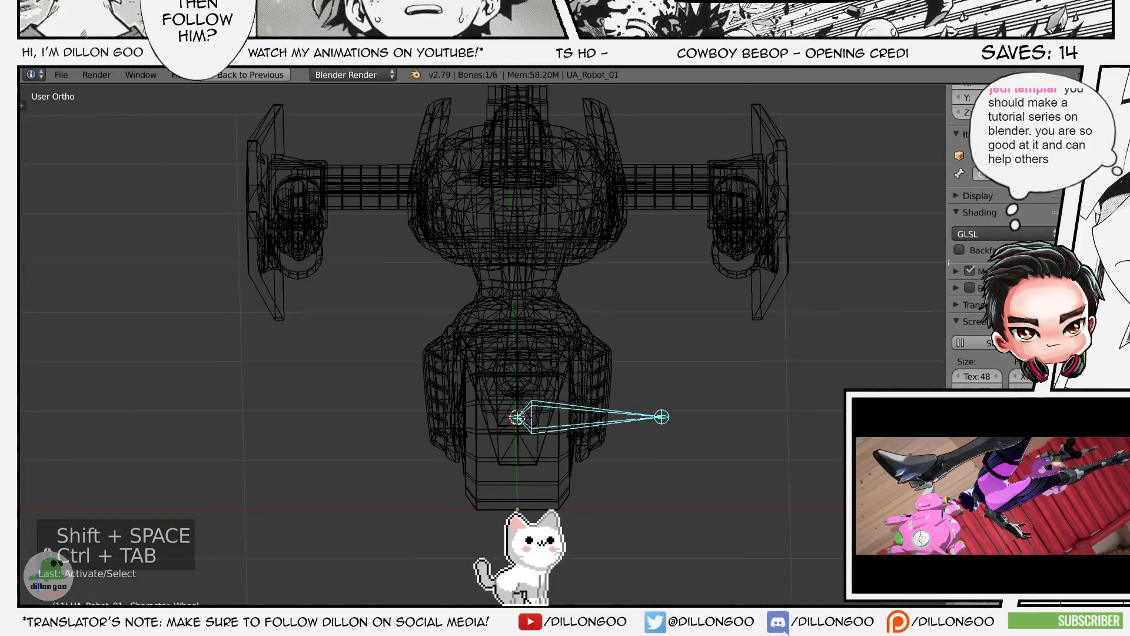
key(r)
right_click(753, 414)
key(shift+space)
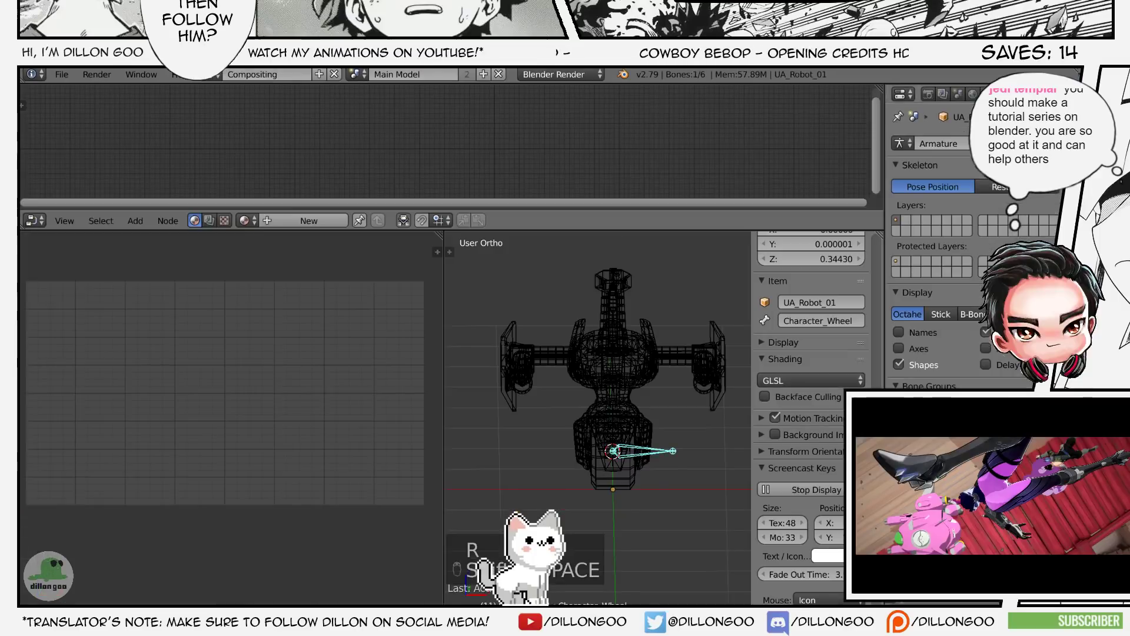
- Select the robot mesh together with the UA_Robot_01 armature and parent the mesh to it
key(shift+space)
key(ctrl+Tab)
right_click(588, 415)
shift+right_click(649, 416)
key(ctrl+p)
click(650, 416)
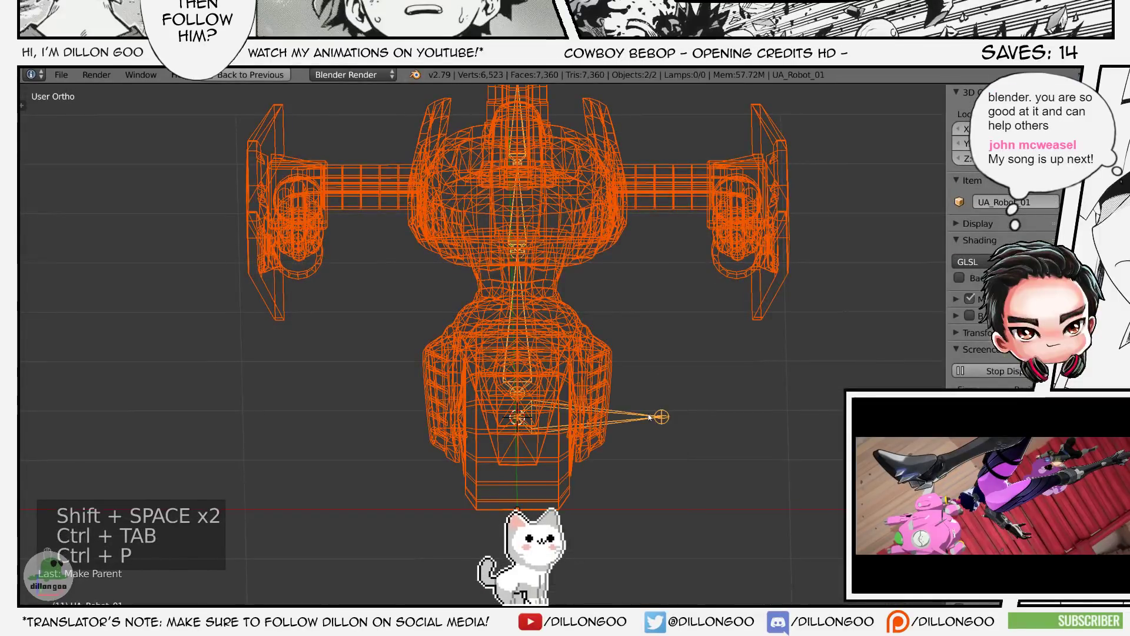
- Test-rotate the Character_Wheel bone in pose mode with textured display and cancel the rotation
key(ctrl+Tab)
right_click(646, 420)
key(z)
key(alt+z)
key(r)
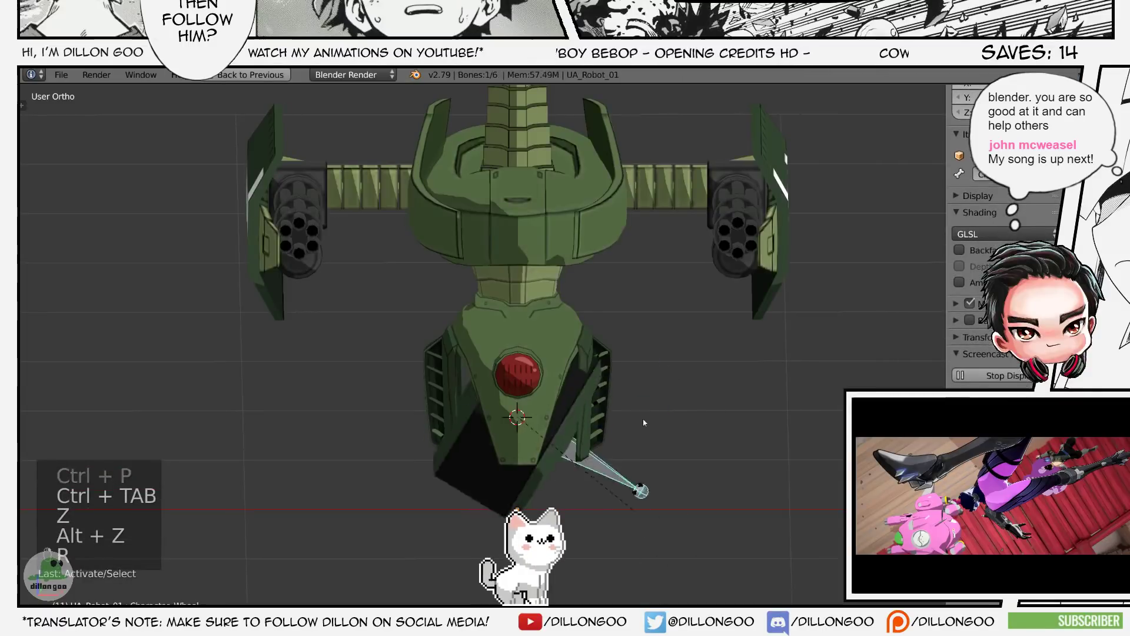
right_click(672, 371)
key(z)
key(r)
right_click(678, 405)
key(z)
key(alt+z)
- Examine the wheel's rotation with the Character_Wheel bone from the side and the front, leaving the pose unchanged
middle_drag(788, 410, 694, 418)
key(r)
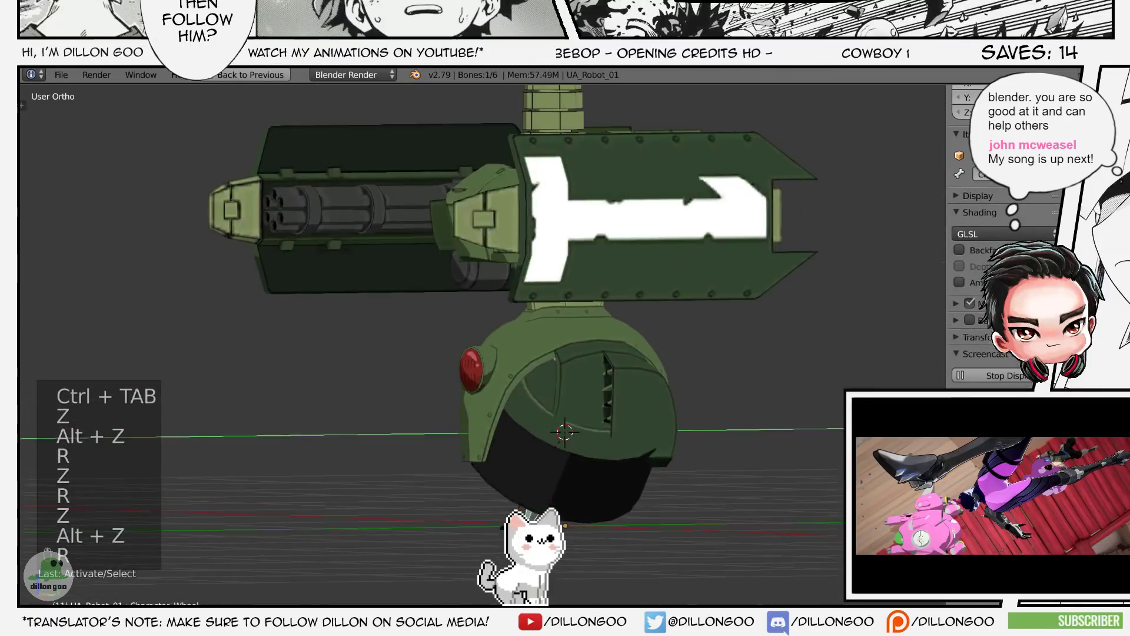
key(r)
key(r)
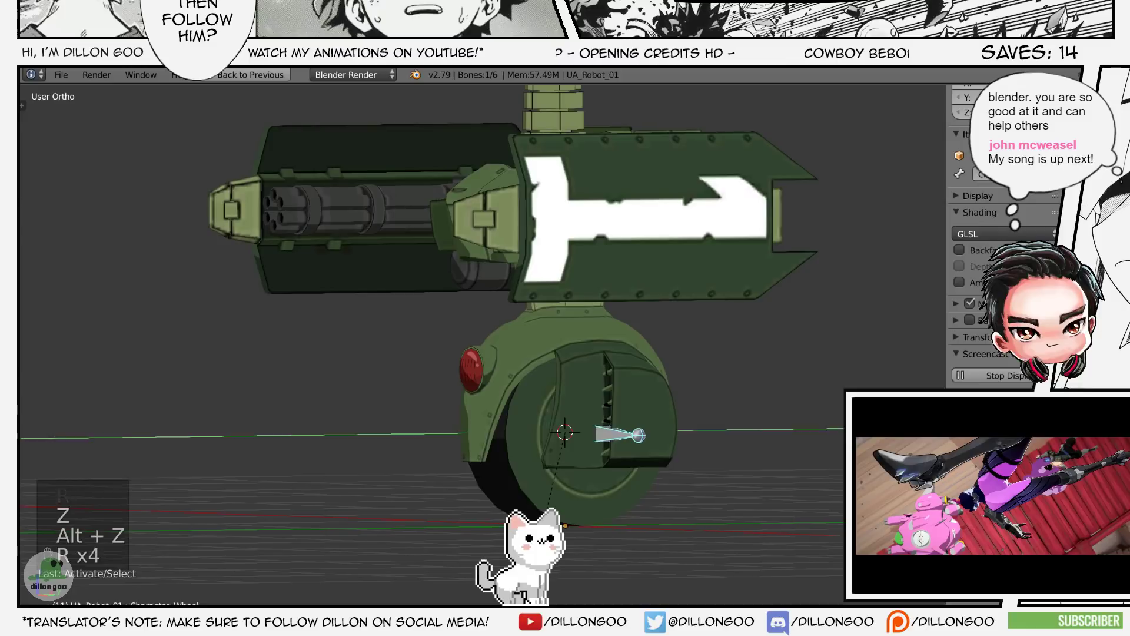
right_click(389, 428)
middle_drag(424, 421, 577, 389)
key(r)
right_click(756, 348)
shift+middle_drag(690, 343, 711, 391)
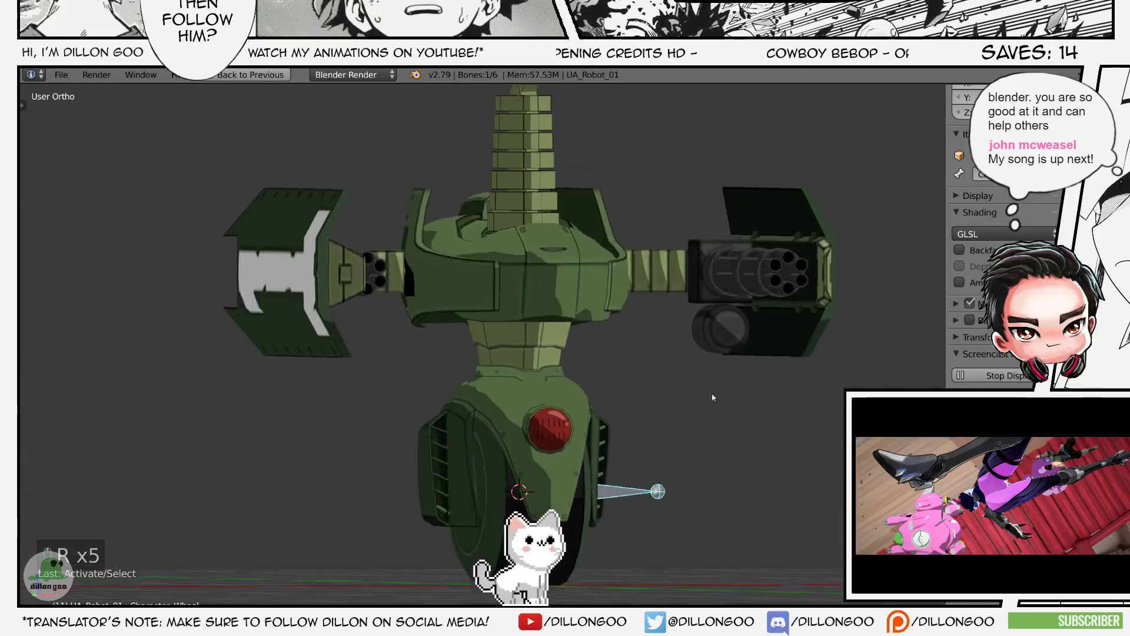
- Review the mesh's vertex group weights in Weight Paint mode and copy the name Character_Neck1
key(ctrl+Tab)
key(z)
right_click(613, 434)
key(z)
key(z)
key(z)
key(alt+z)
key(alt+z)
key(ctrl+Tab)
key(z)
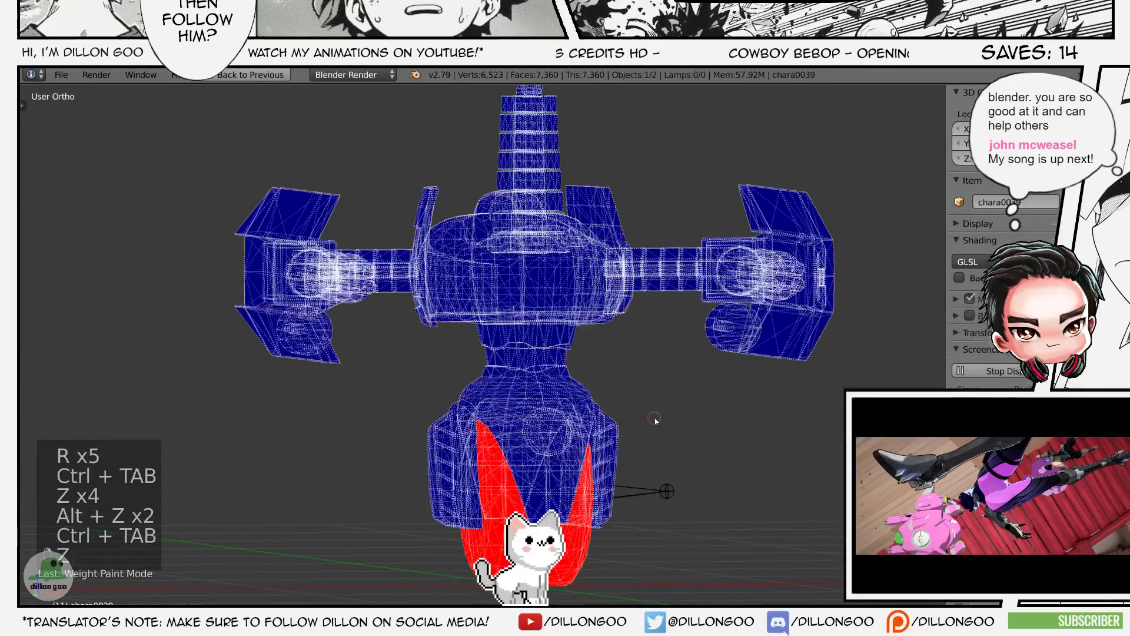
key(shift+space)
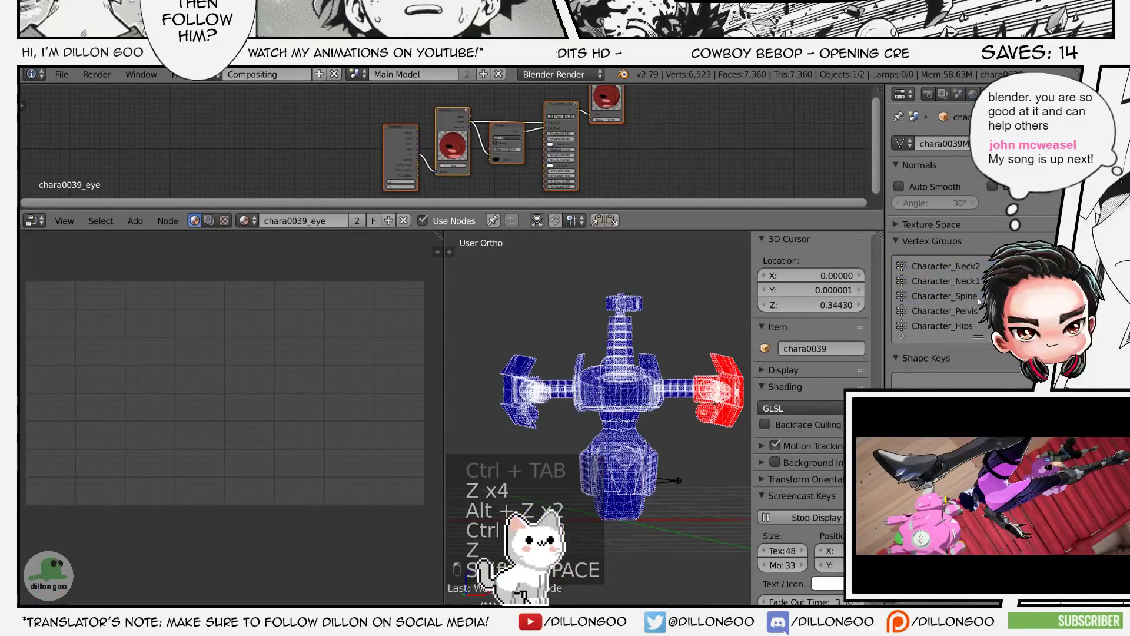
key(shift+space)
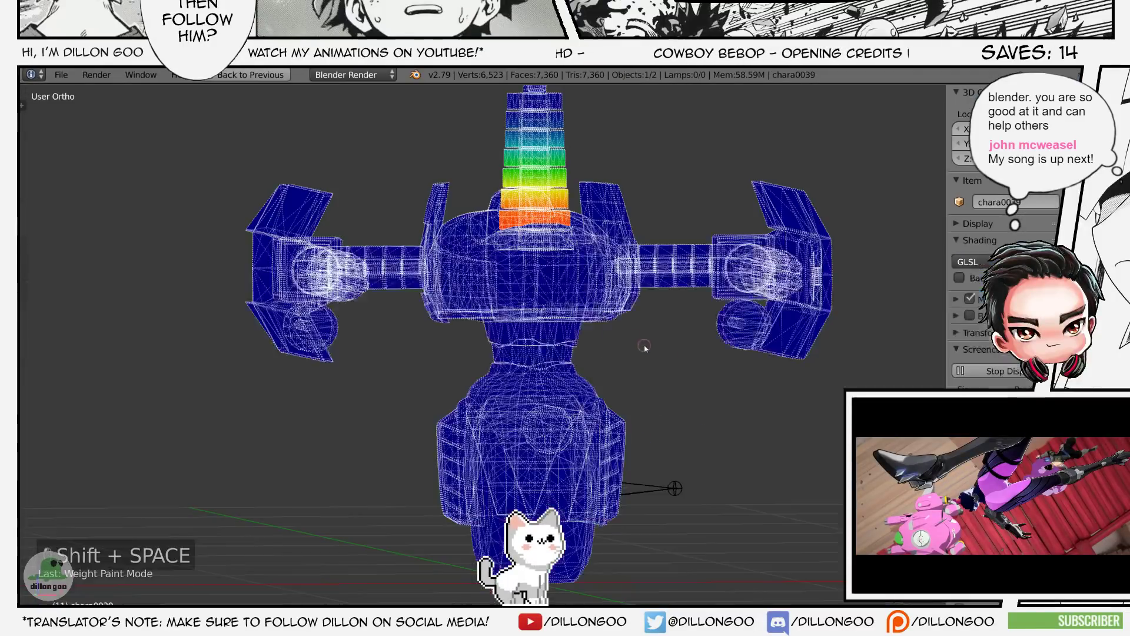
key(shift+space)
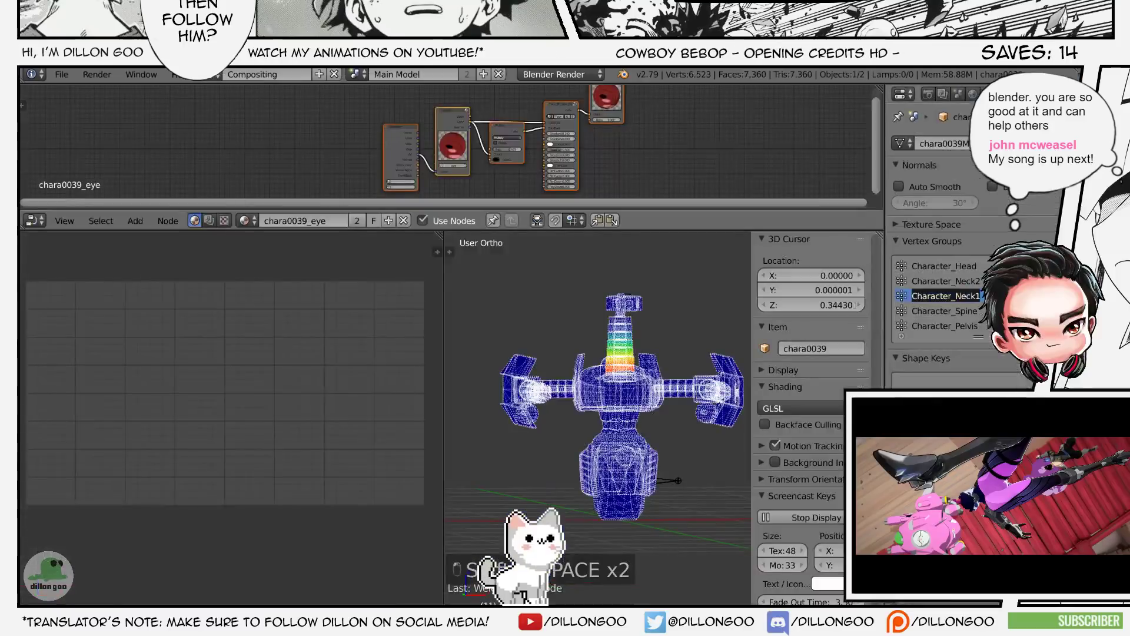
key(shift+space)
- Return to the armature's pose mode and name the lower neck bone Character_Neck1
key(ctrl+Tab)
right_click(647, 334)
key(z)
key(z)
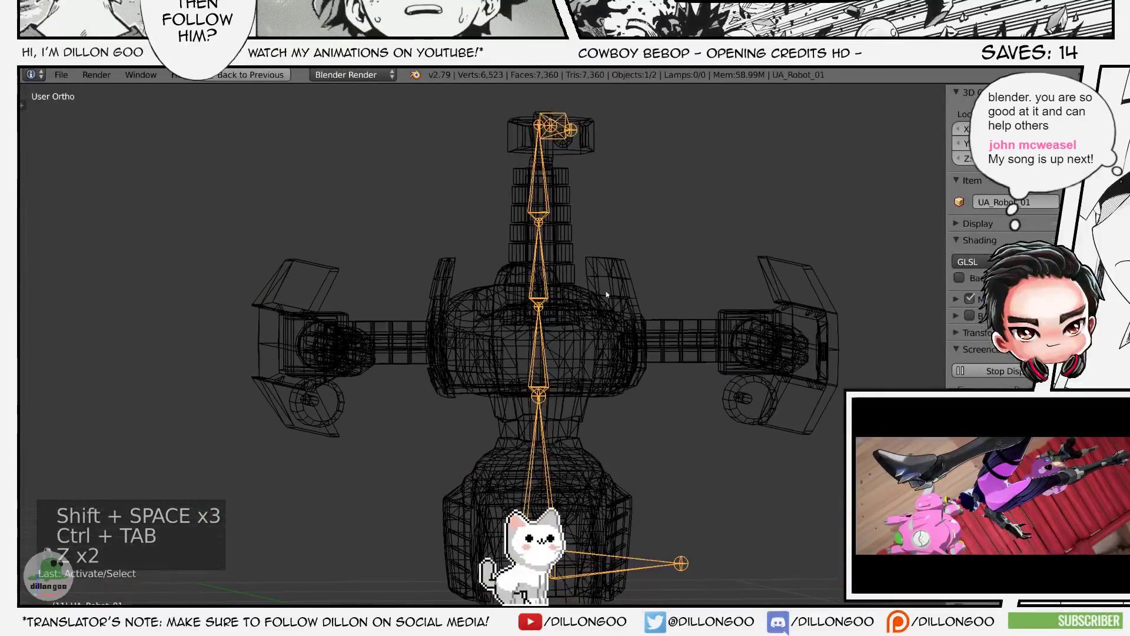
key(ctrl+Tab)
right_click(548, 257)
right_click(546, 257)
key(ctrl+alt+z)
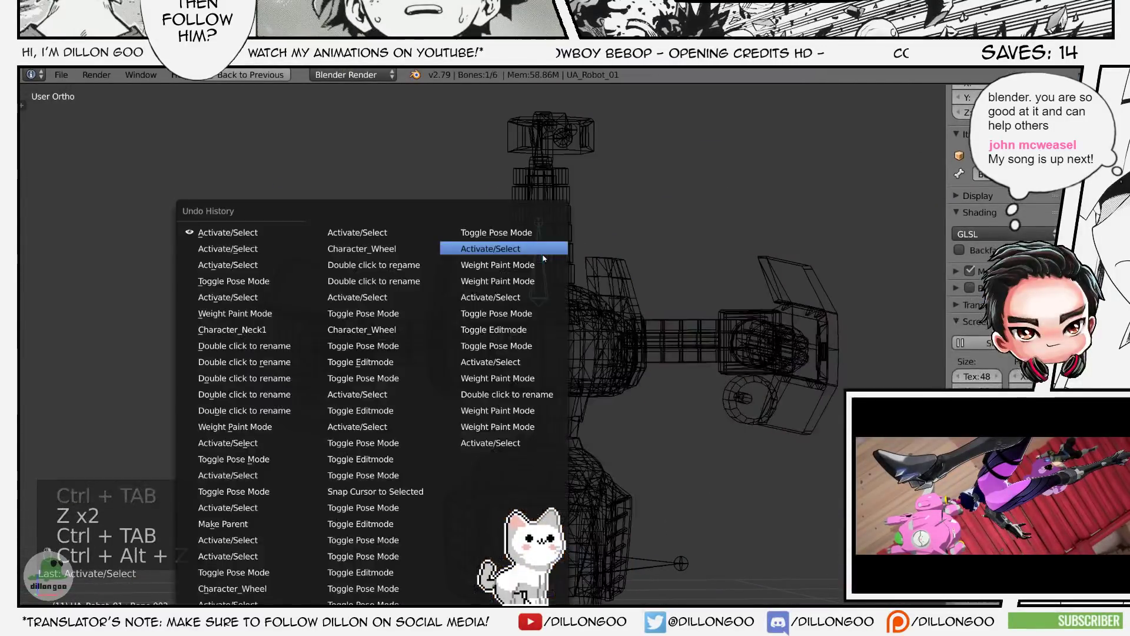
click(543, 263)
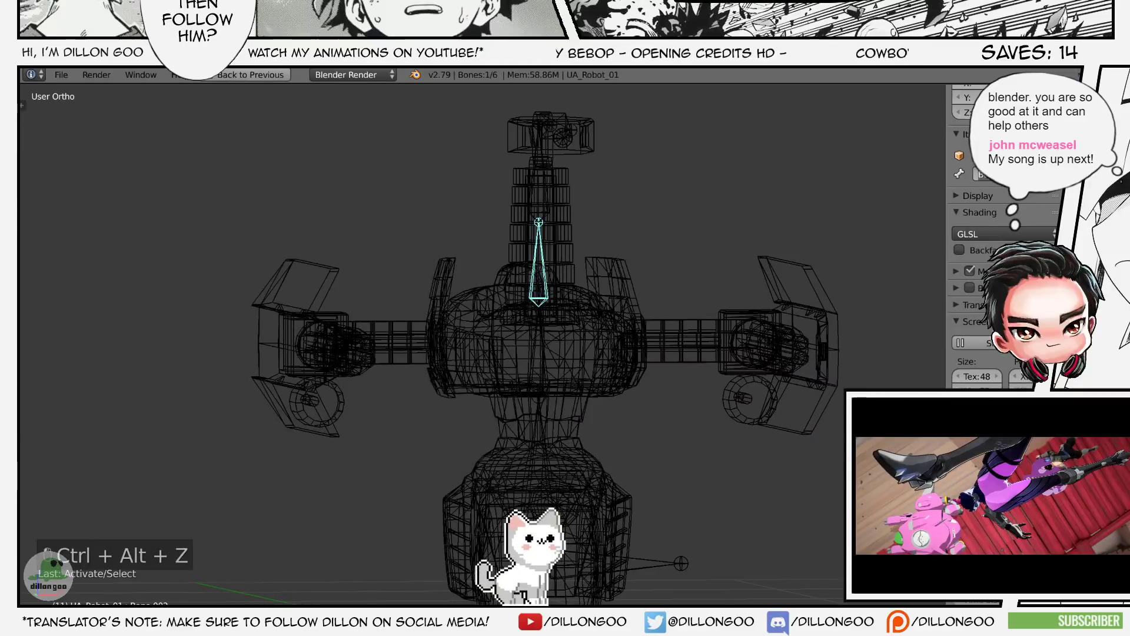
- Test-rotate the Character_Neck2 bone in wireframe display from different angles and cancel the rotation
right_click(548, 214)
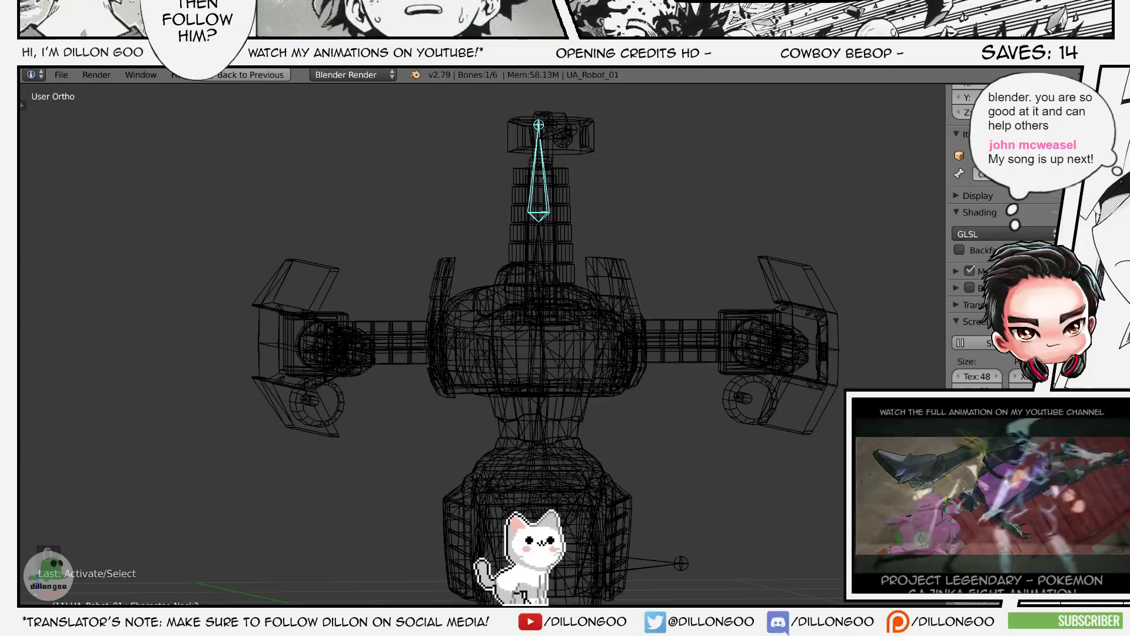
key(r)
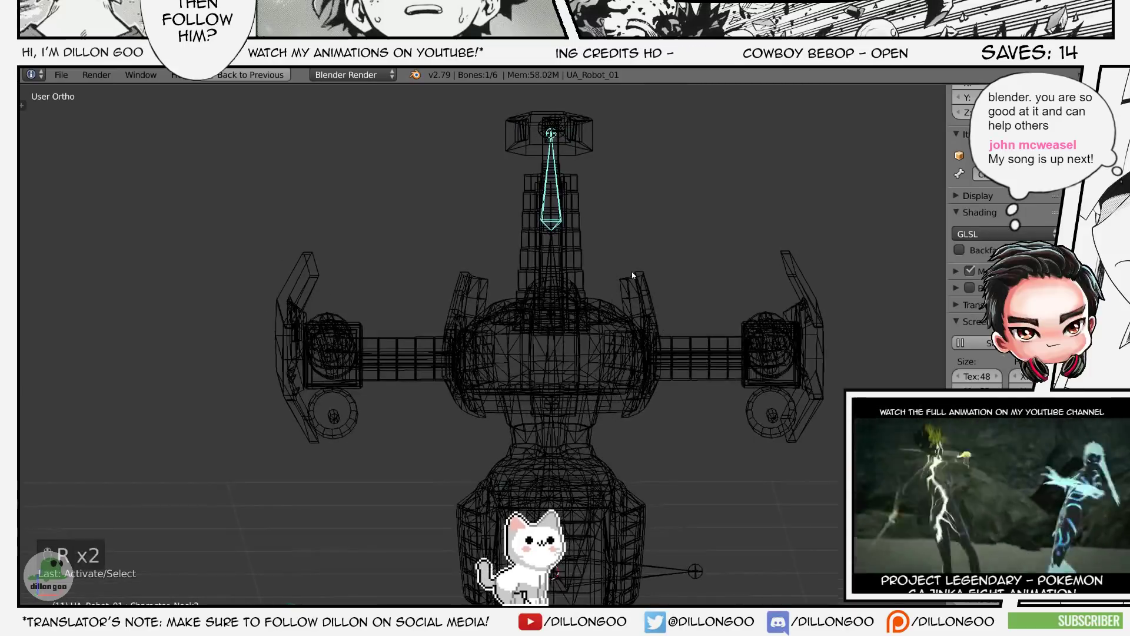
key(r)
key(g)
middle_drag(627, 291, 529, 303)
key(r)
right_click(712, 325)
middle_drag(712, 325, 665, 318)
- Parent the head bone to the upper neck bone in armature editing, keeping its offset, and return to pose mode
key(a)
key(a)
key(a)
right_click(535, 237)
key(Tab)
key(ctrl+bracketleft)
key(ctrl+p)
click(594, 240)
key(a)
key(a)
key(a)
key(Tab)
- Check how the textured head follows the Character_Neck2 bone's rotation, cancel the rotation and save the blend file
key(z)
key(alt+z)
key(r)
key(r)
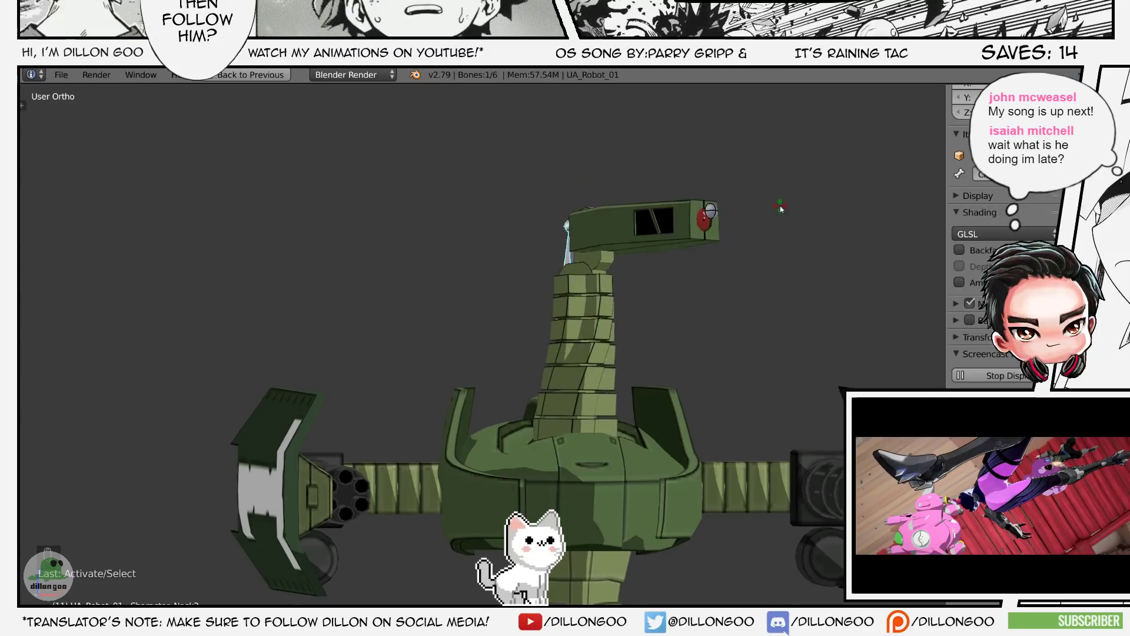
right_click(764, 213)
middle_drag(765, 249, 758, 227)
scroll(770, 274, down, 1)
key(ctrl+s)
click(757, 217)
- Test the neck's bending again in textured display and cancel the rotation
mouse_move(693, 392)
shift+middle_down()
mouse_move(684, 327)
mouse_move(716, 330)
shift+middle_up()
key(z)
key(alt+z)
key(z)
key(z)
key(z)
key(alt+z)
key(z)
key(alt+z)
key(r)
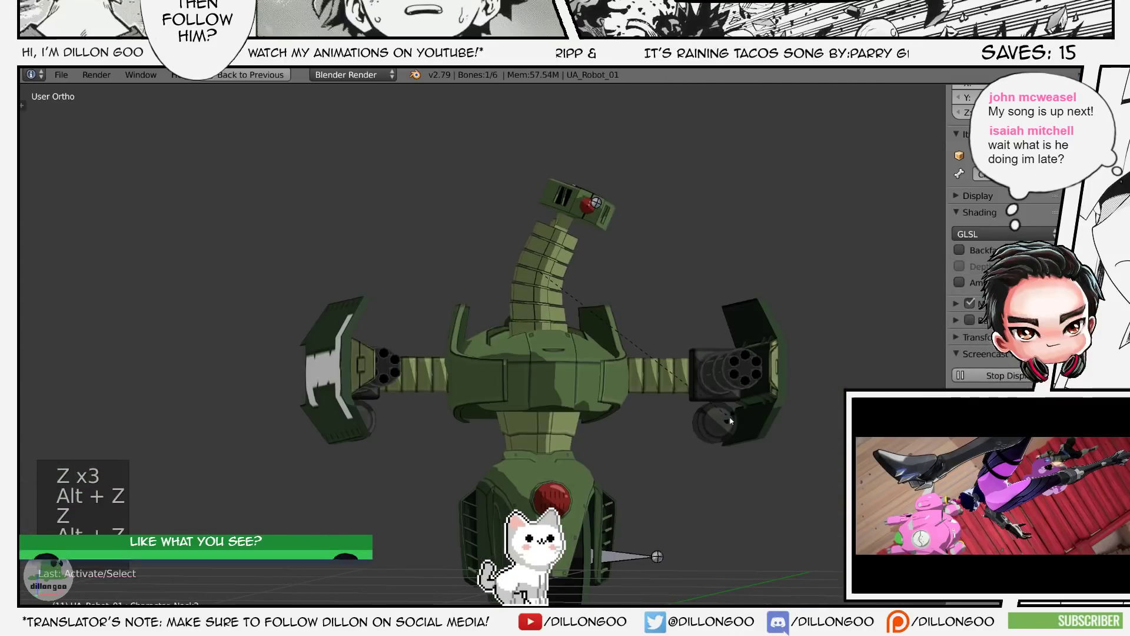
right_click(701, 393)
- Select both neck bones, set the pivot to individual origins and test-rotate them together on the textured robot
key(z)
key(a)
key(a)
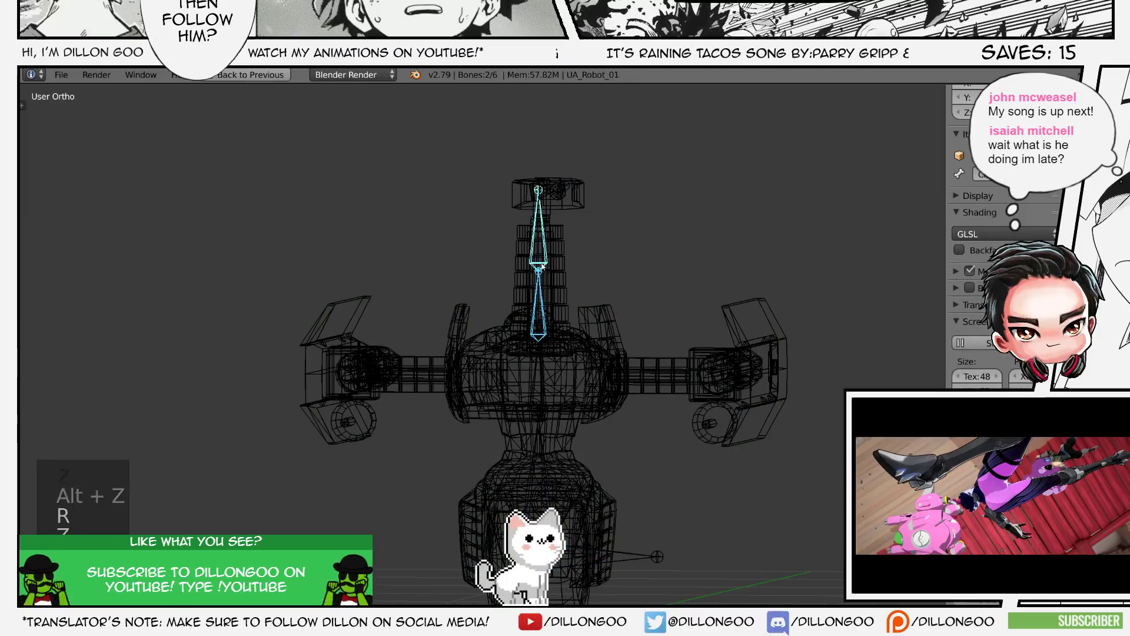
key(ctrl+period)
key(z)
key(alt+z)
key(r)
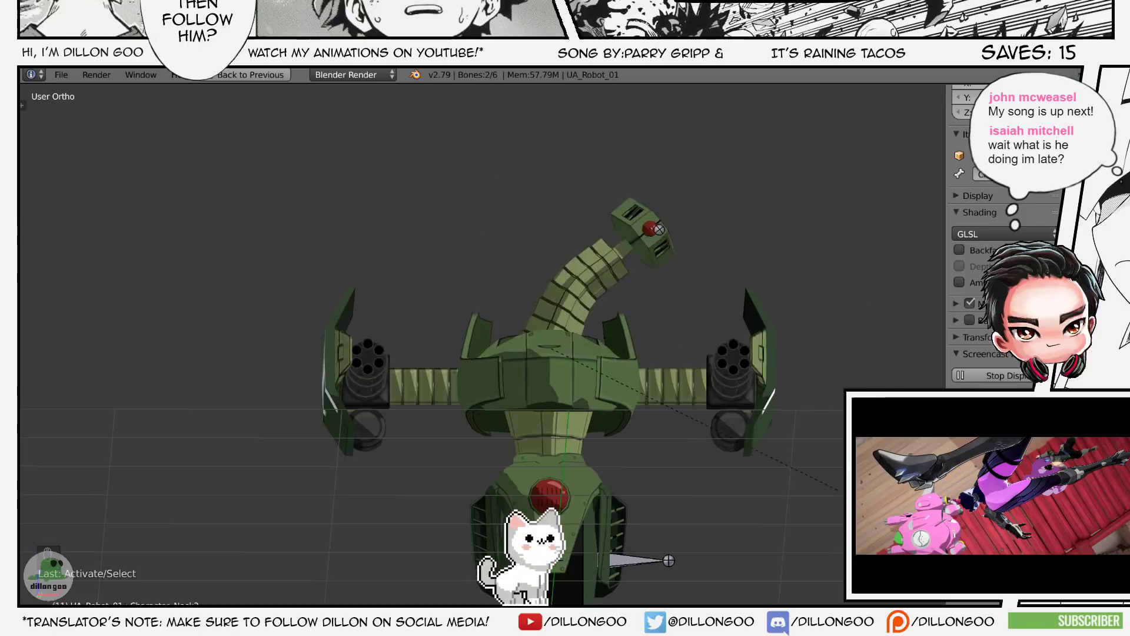
right_click(797, 463)
- Copy the mesh's vertex group name Character_Spine and rename the torso bone below the neck to it
middle_drag(797, 462, 730, 498)
key(z)
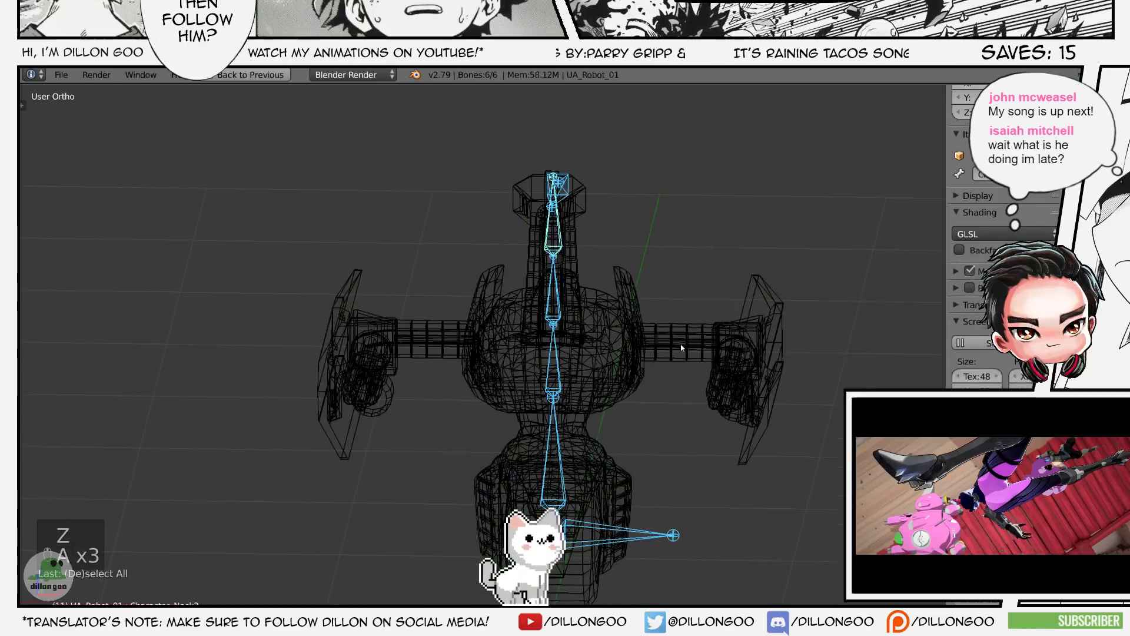
key(Tab)
scroll(578, 369, up, 1)
key(shift+space)
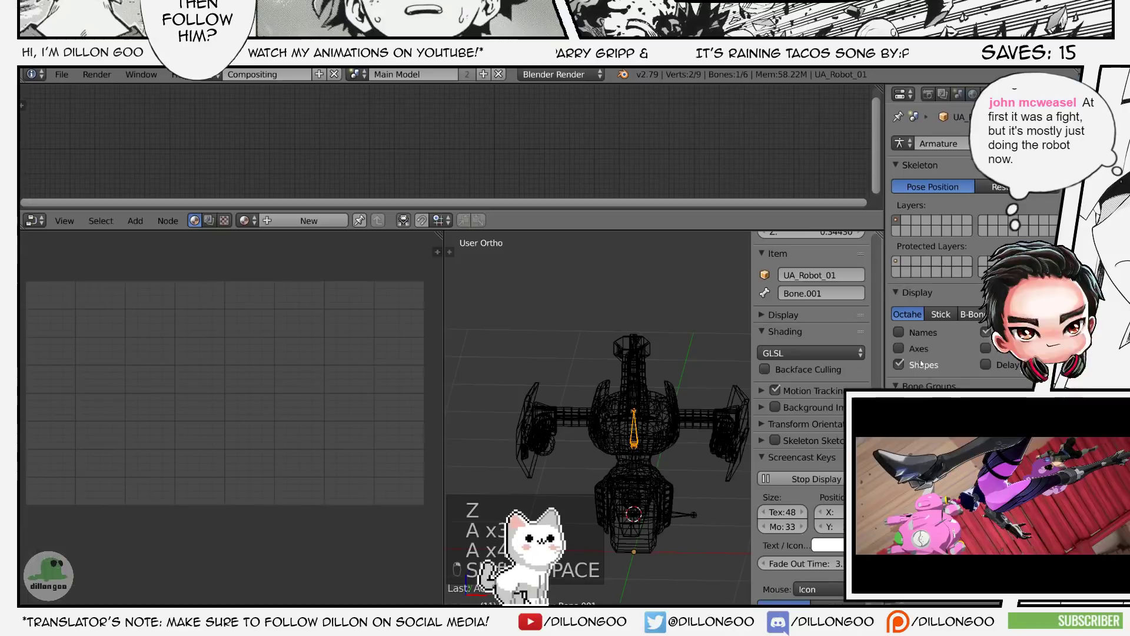
key(ctrl+Tab)
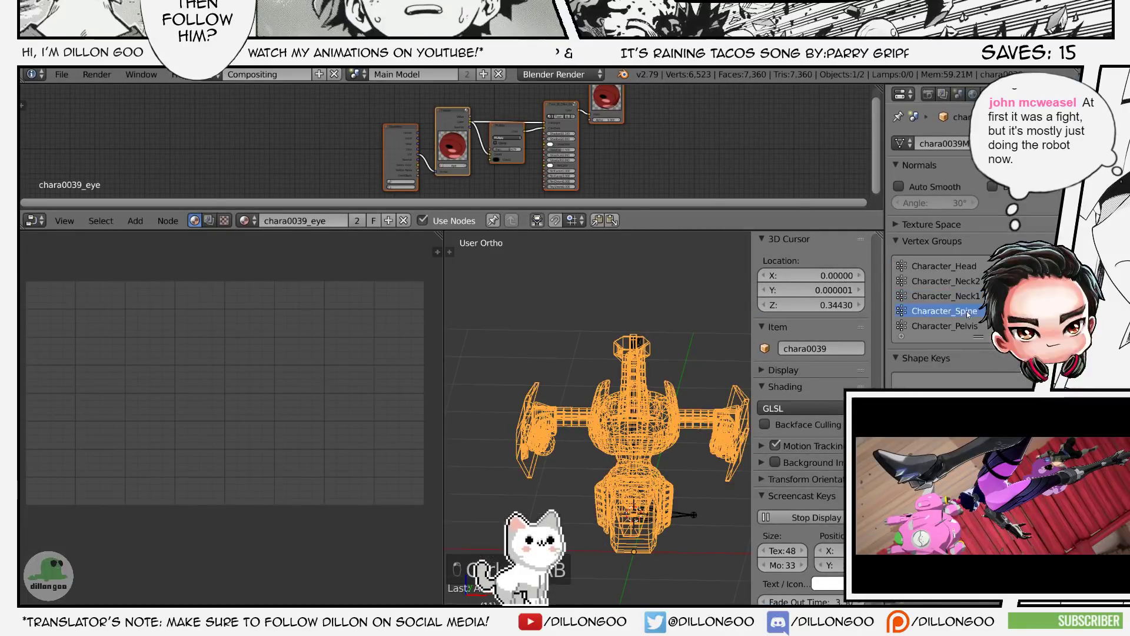
right_click(697, 514)
key(ctrl+Tab)
key(ctrl+Tab)
right_click(634, 437)
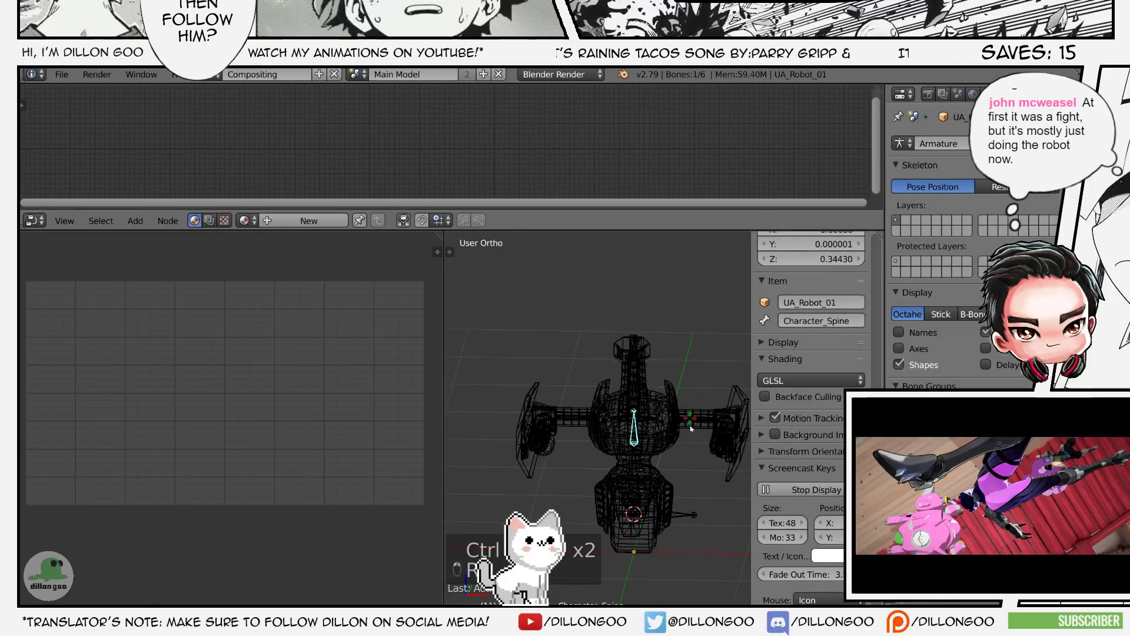
- Test-rotate the Character_Spine bone in textured display, cancel the rotation and return the armature to object mode in wireframe
key(shift+space)
key(z)
key(alt+z)
right_click(697, 390)
right_click(671, 442)
key(ctrl+Tab)
key(z)
mouse_move(668, 447)
middle_down()
mouse_move(661, 464)
mouse_move(628, 461)
mouse_move(633, 436)
middle_up()
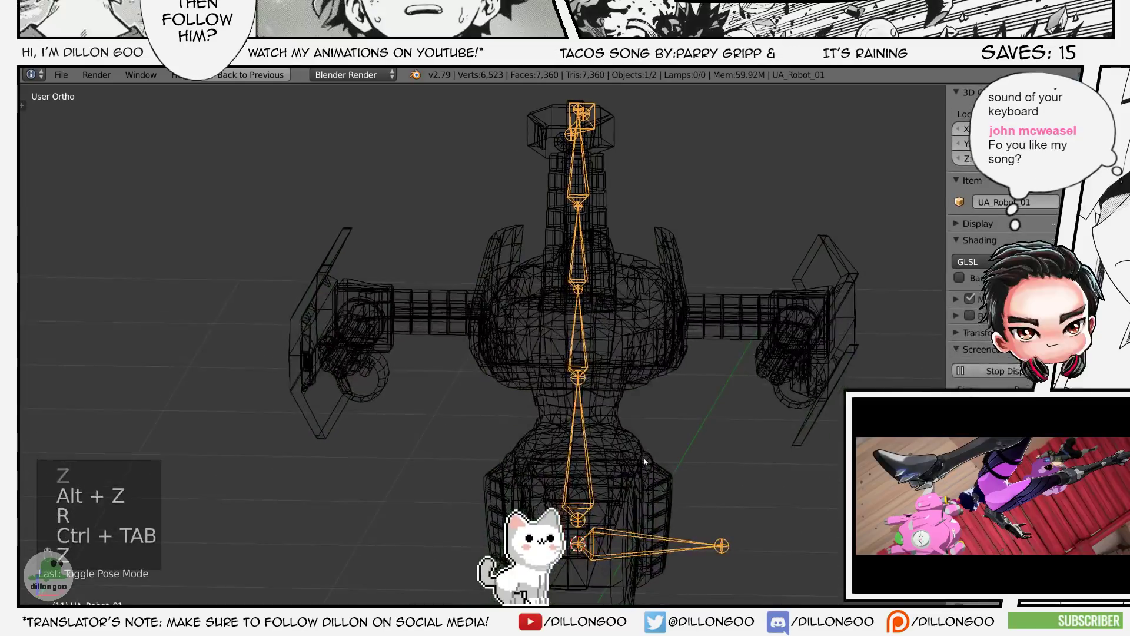
- Examine the mesh's Character_Pelvis vertex group in weight paint mode
right_click(645, 461)
key(shift+space)
key(ctrl+Tab)
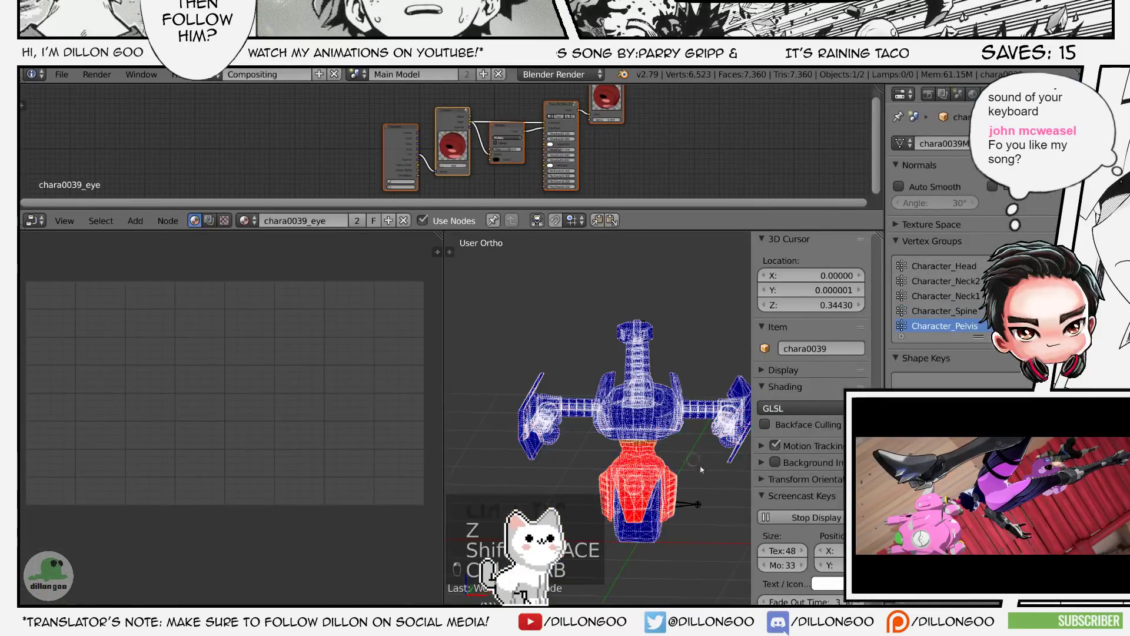
- Return to the armature's pose mode and rename the lower body bone to Character_Pelvis
key(shift+space)
key(z)
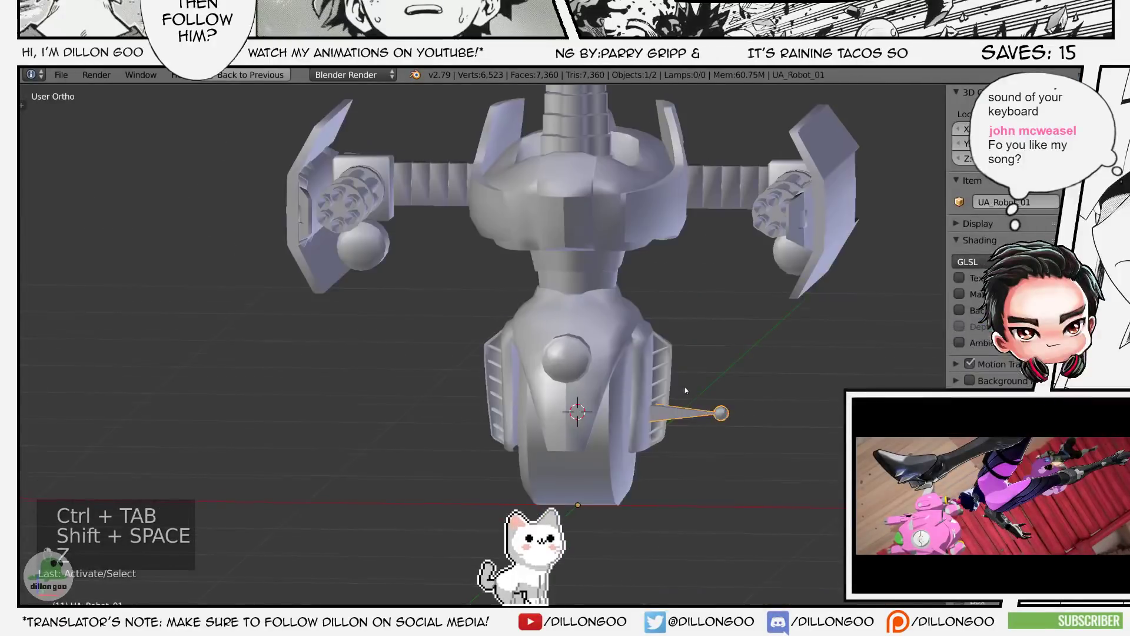
key(z)
key(alt+z)
key(ctrl+Tab)
key(z)
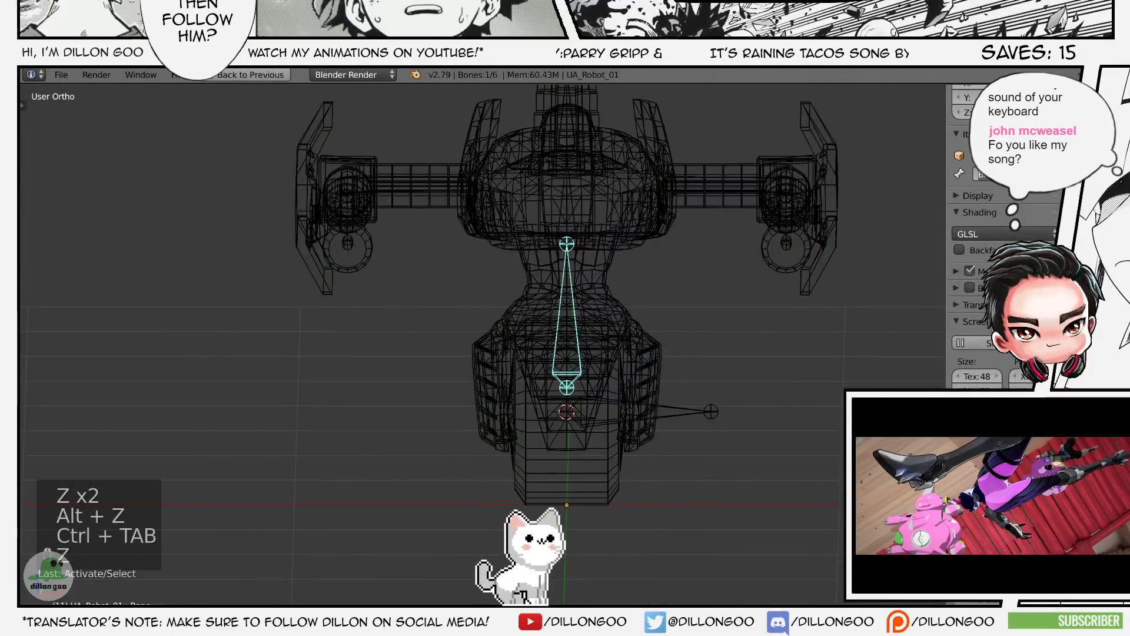
key(BackSpace)
key(BackSpace)
key(BackSpace)
key(BackSpace)
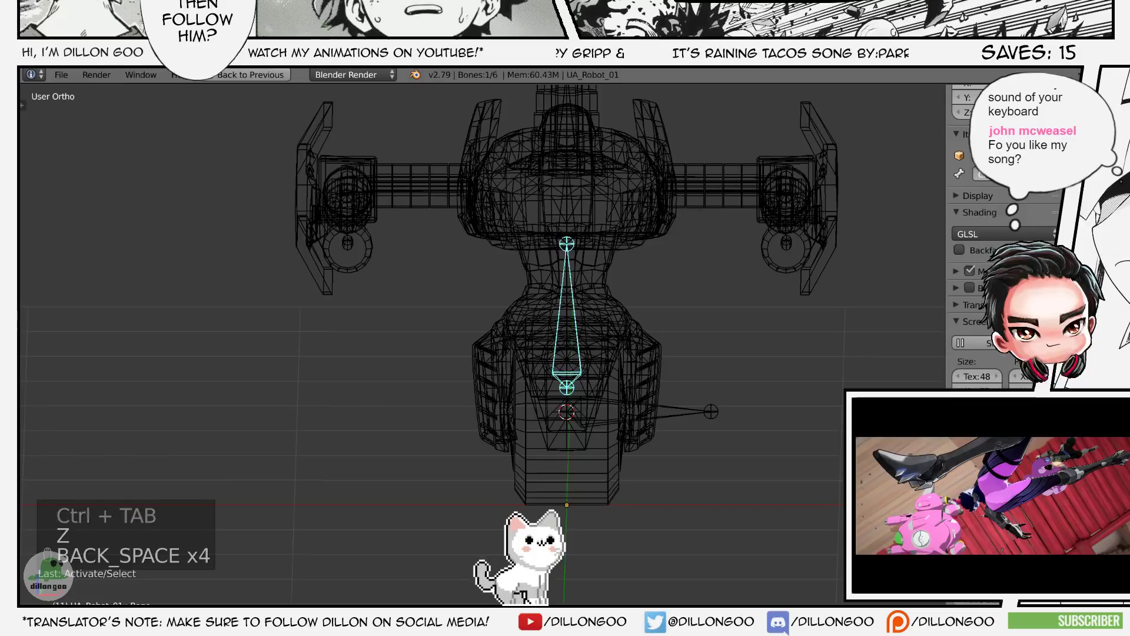
- Test-rotate the Character_Pelvis and Character_Spine bones on the textured robot, cancel the rotations and save the blend file
key(r)
right_click(828, 411)
key(z)
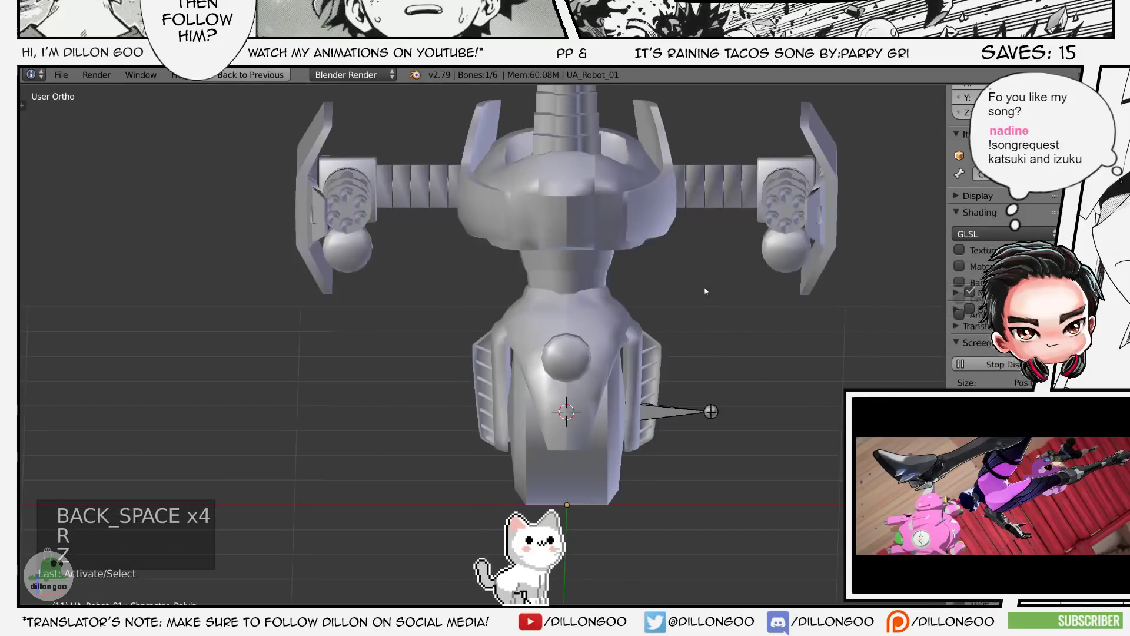
key(z)
key(z)
key(alt+z)
key(r)
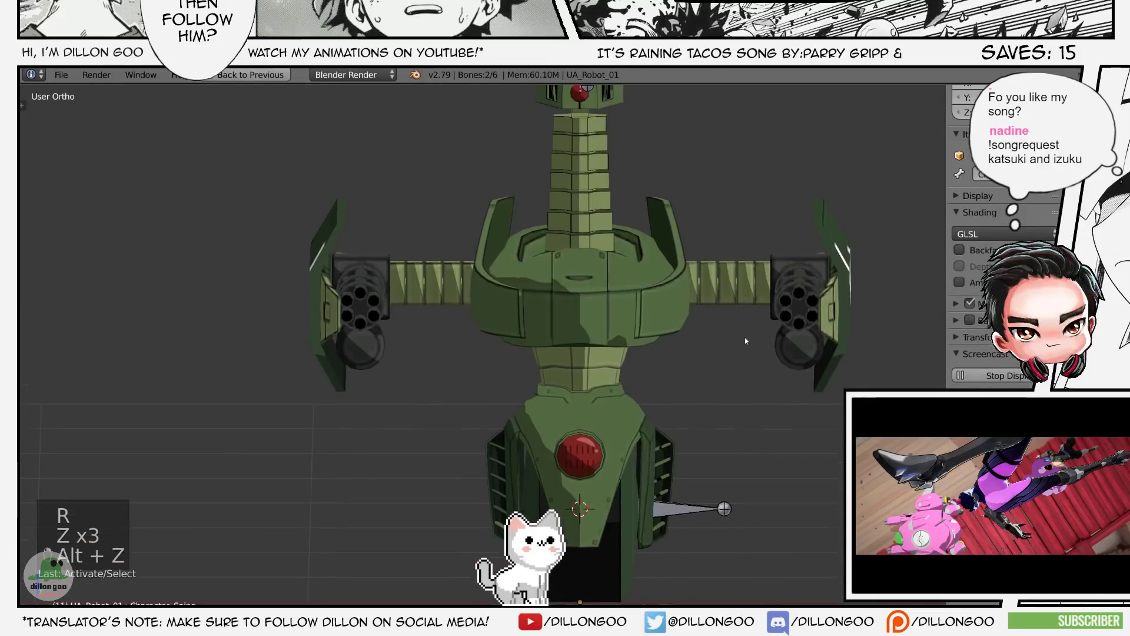
right_click(737, 318)
key(z)
shift+middle_drag(746, 349, 751, 387)
key(ctrl+s)
click(760, 373)
- Check how the textured upper body bends with the Character_Spine bone's rotation and cancel it
key(z)
key(z)
key(z)
key(alt+z)
key(r)
right_click(721, 273)
key(a)
key(a)
key(a)
key(z)
key(z)
key(z)
key(alt+z)
scroll(708, 343, up, 2)
key(r)
key(z)
key(z)
key(alt+z)
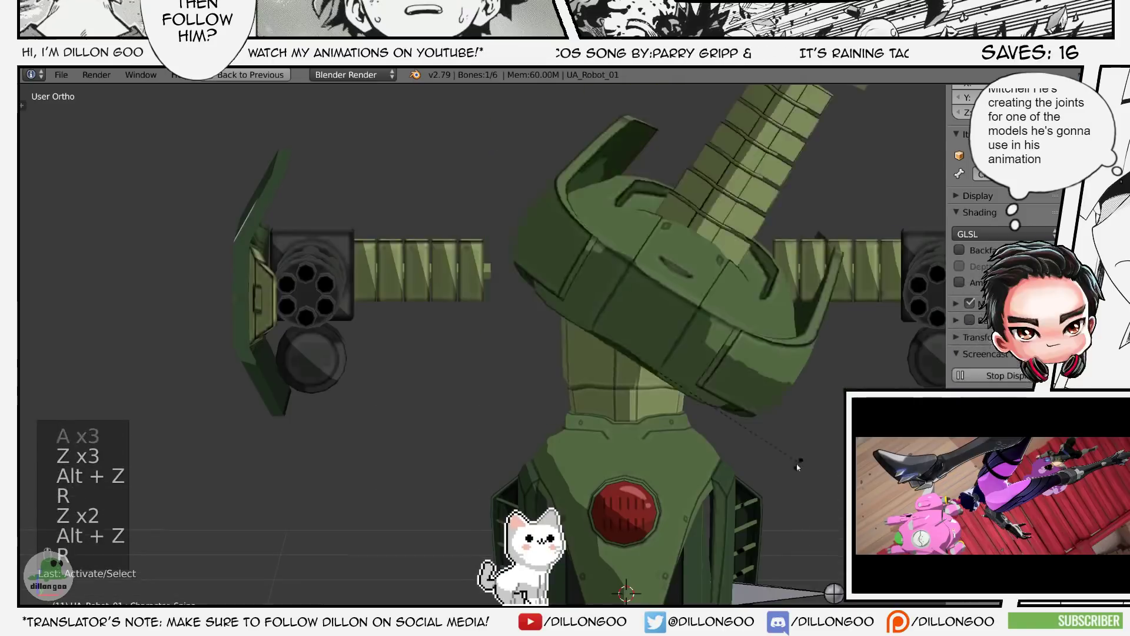
key(r)
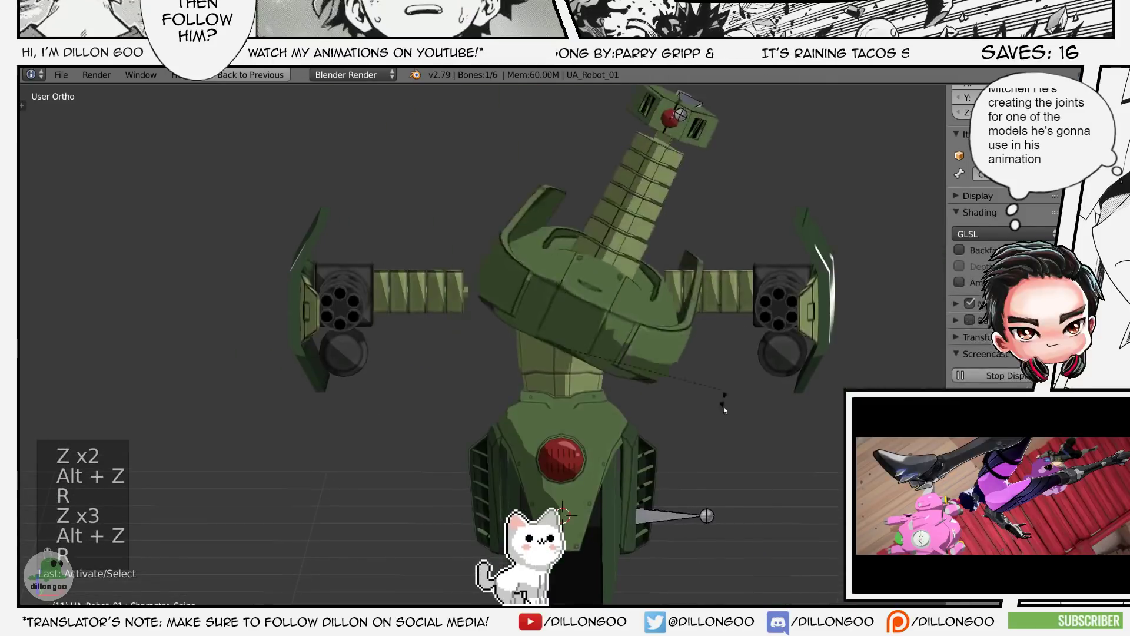
right_click(674, 315)
- Duplicate the bone inside the chest in armature edit mode and move the copy along X to the base of the robot's left arm
key(z)
key(Tab)
key(a)
key(a)
key(a)
key(a)
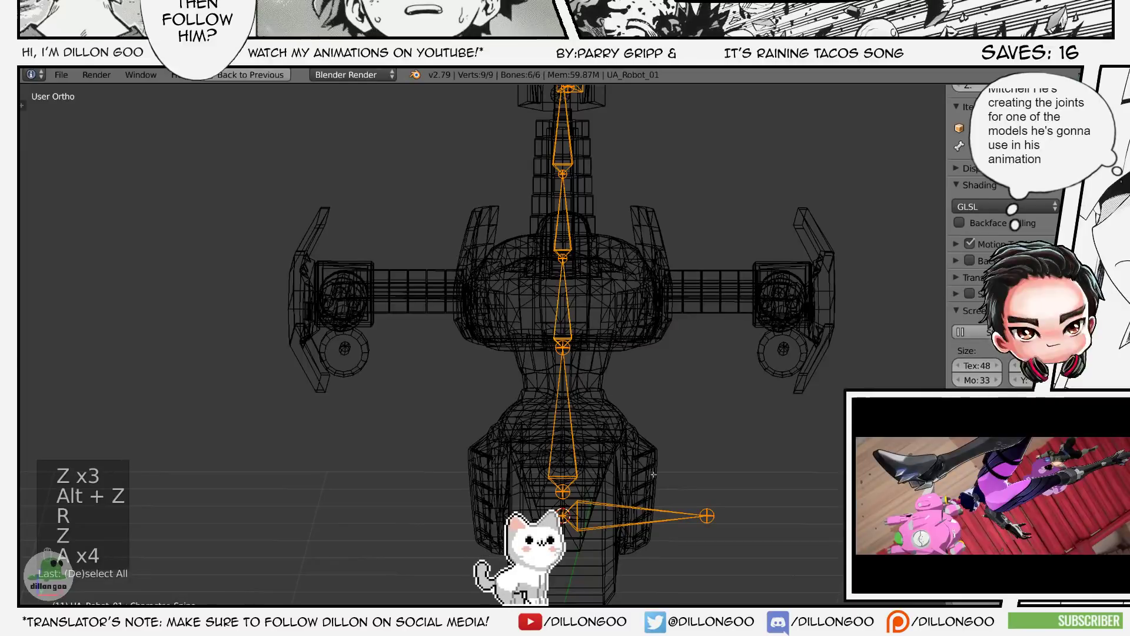
right_click(569, 306)
key(shift+d)
right_click(570, 306)
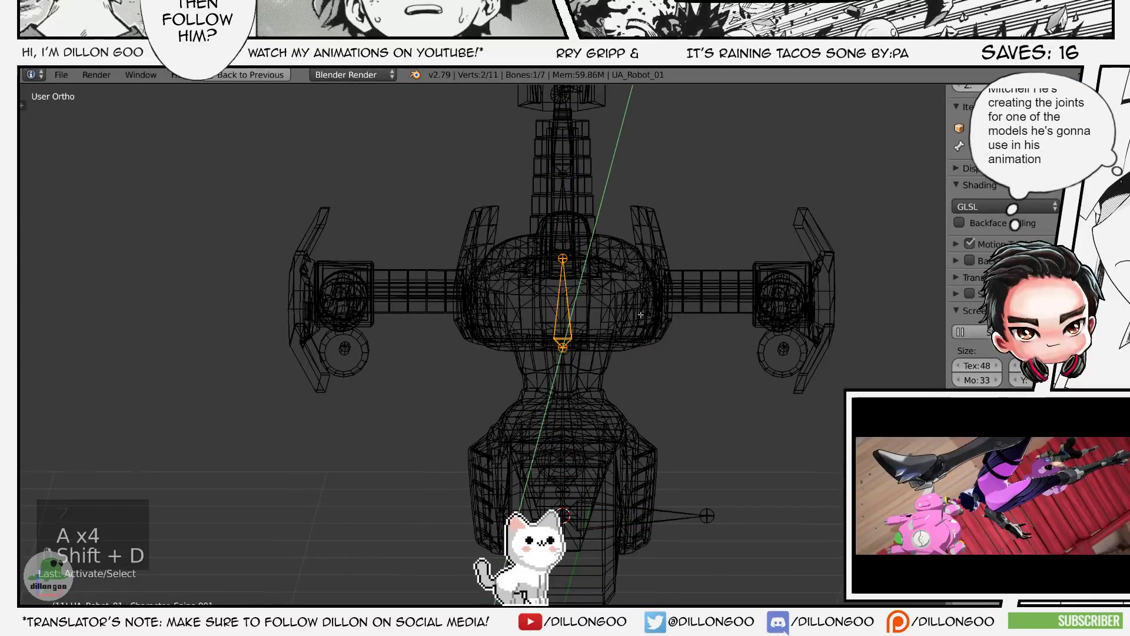
key(g)
key(x)
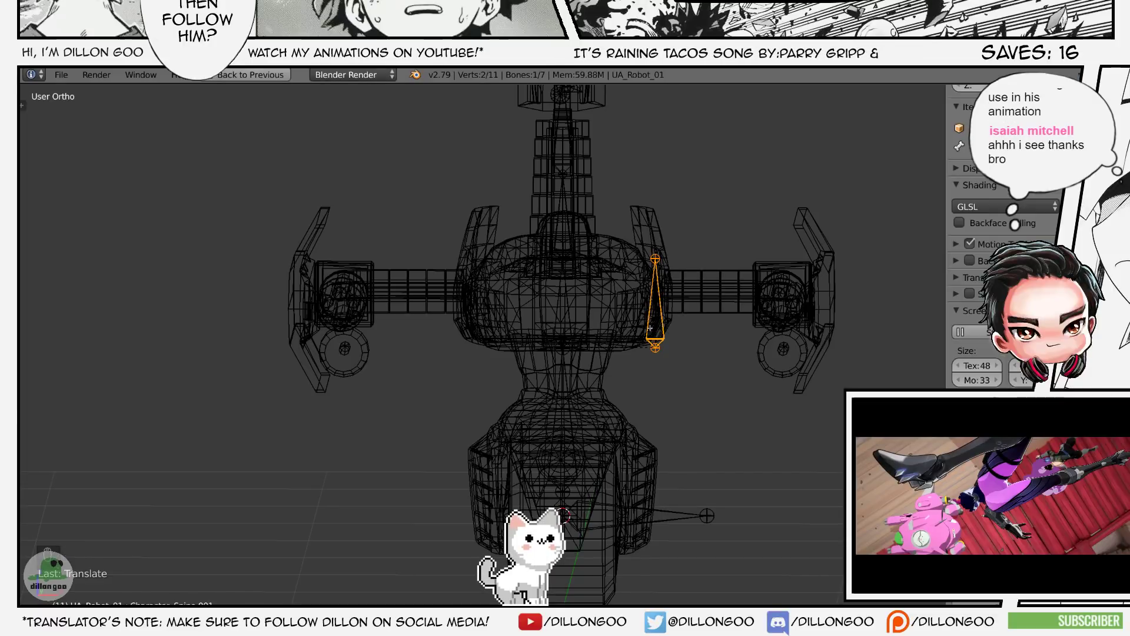
- Rename the duplicated bone as the left Character_Arm bone
key(a)
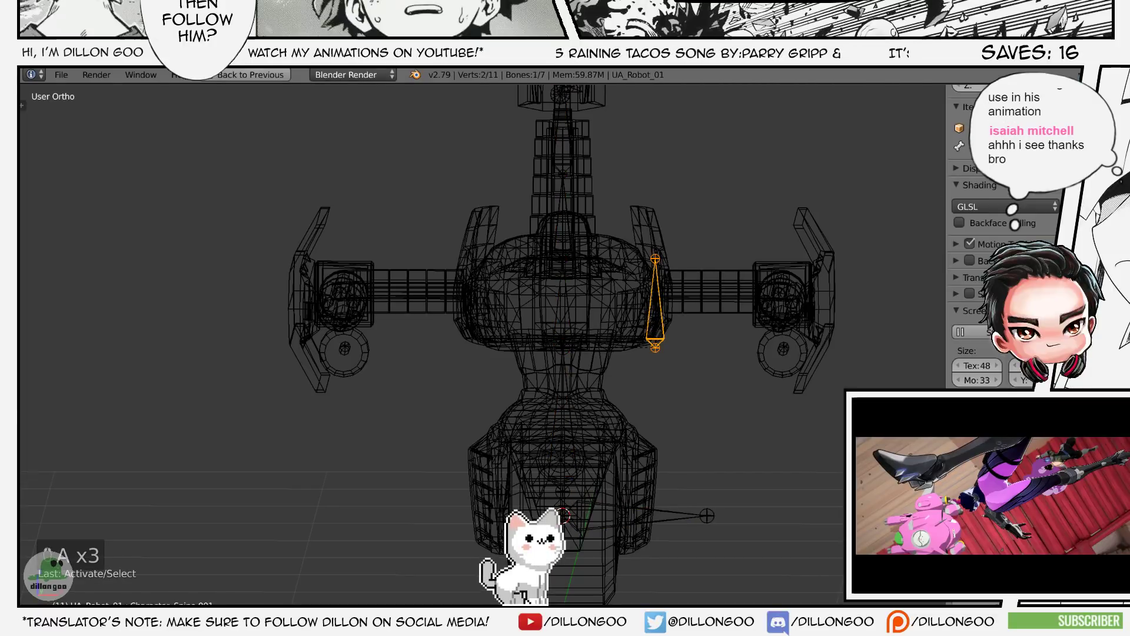
key(Left)
key(Left)
key(Left)
key(Left)
key(Left)
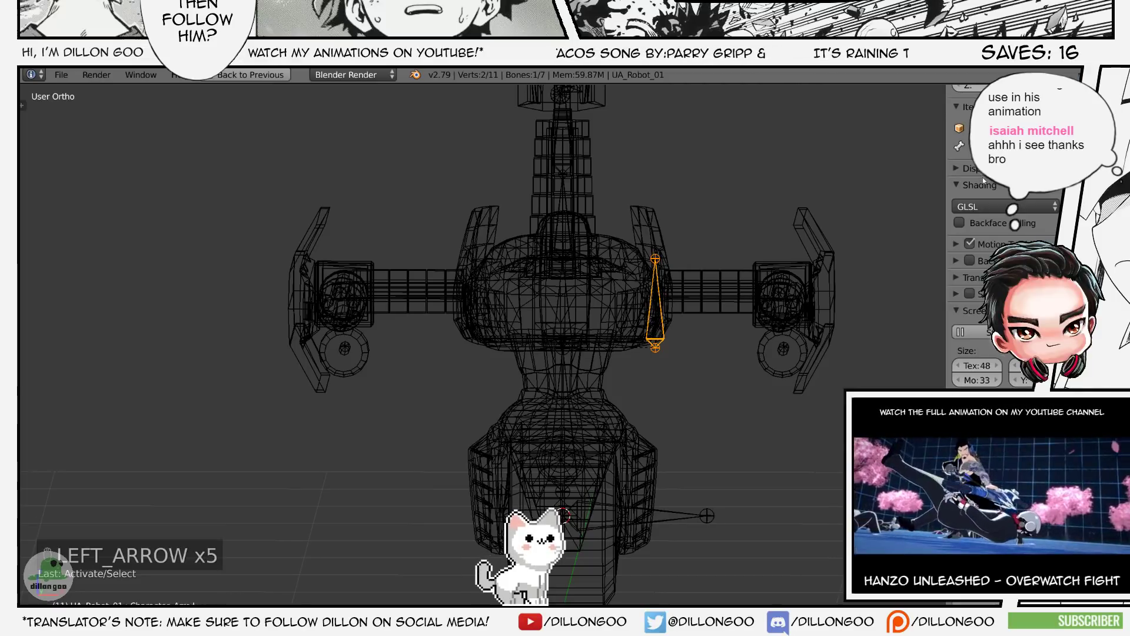
- Duplicate the left arm bone along X to the opposite arm, flip its name and remove the number suffix
key(shift+d)
key(x)
click(512, 294)
key(w)
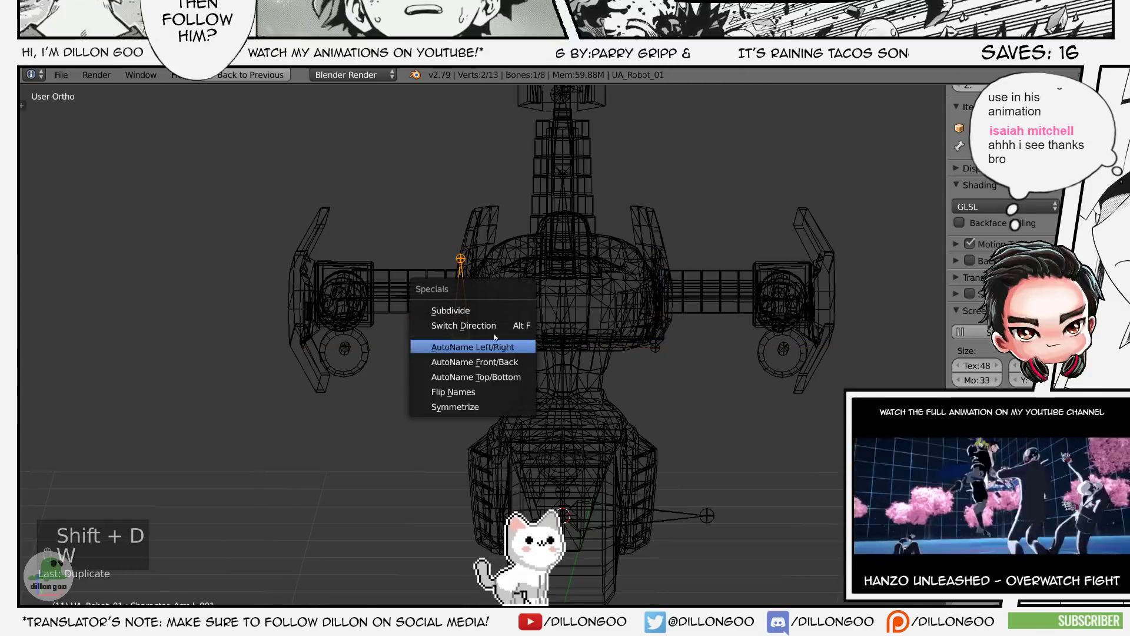
click(487, 392)
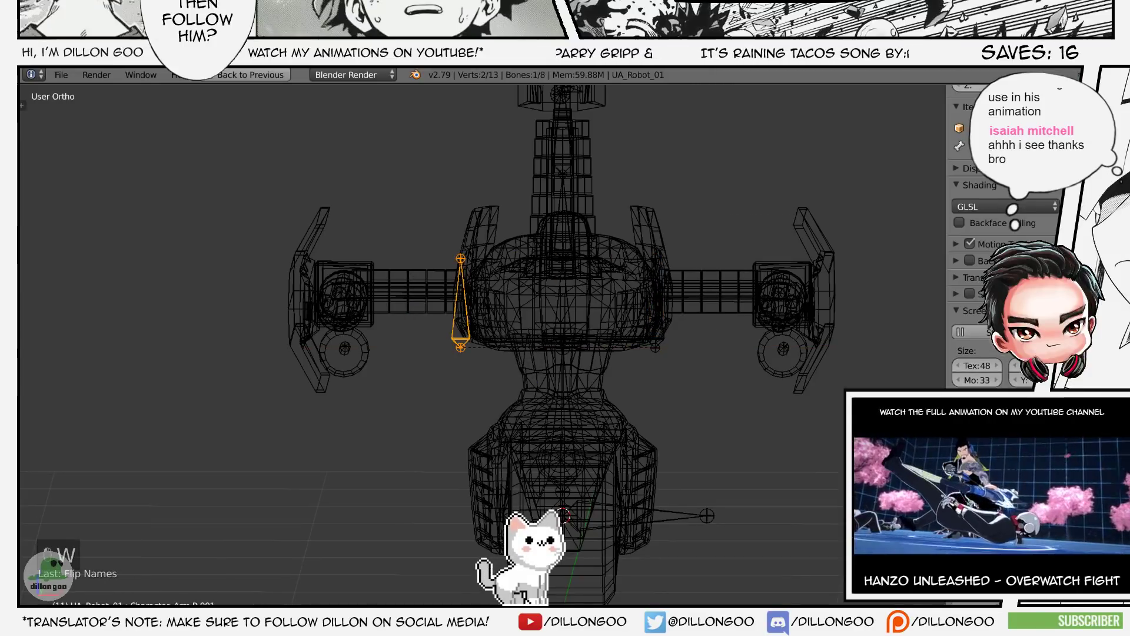
key(BackSpace)
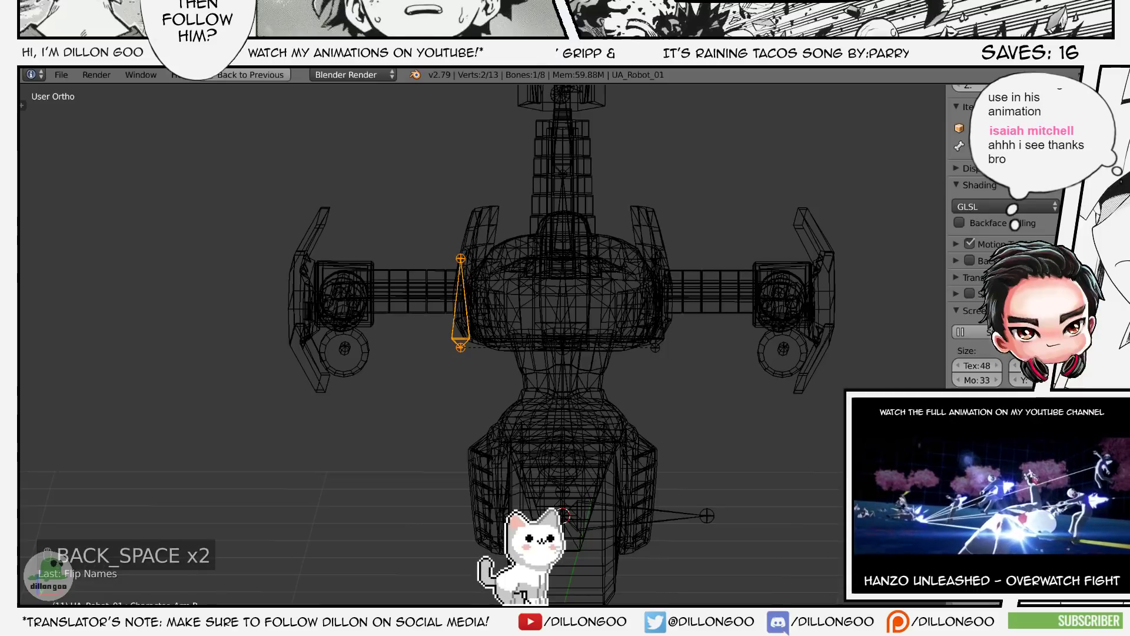
- Turn on X-axis mirror editing and move the pair of arm bones outward onto the robot's arms
key(g)
key(t)
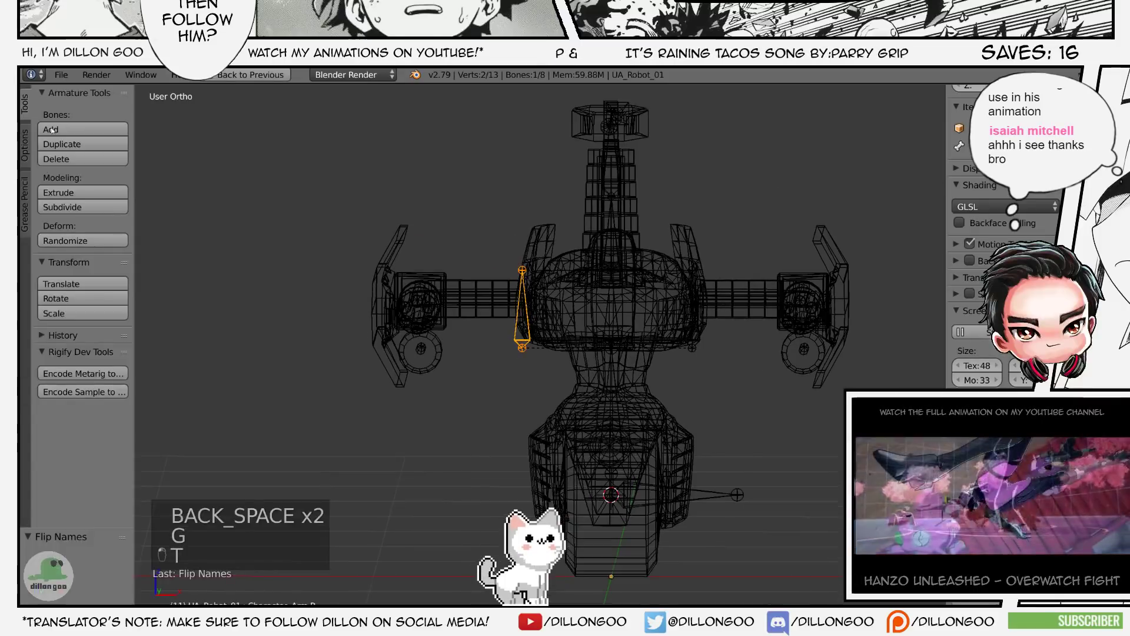
key(t)
key(g)
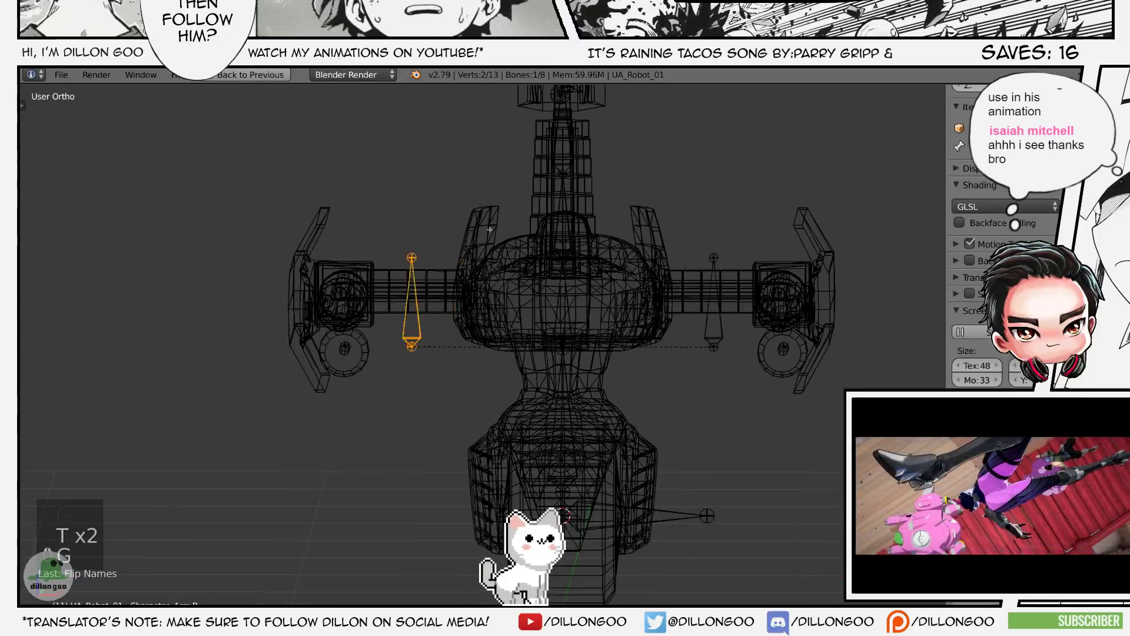
click(548, 229)
- Reposition the mirrored arm bones so they run lengthwise through the arms, checking them in textured display
key(z)
key(z)
key(z)
key(z)
key(z)
key(alt+z)
middle_drag(548, 229, 574, 406)
key(g)
click(574, 406)
key(z)
key(z)
key(z)
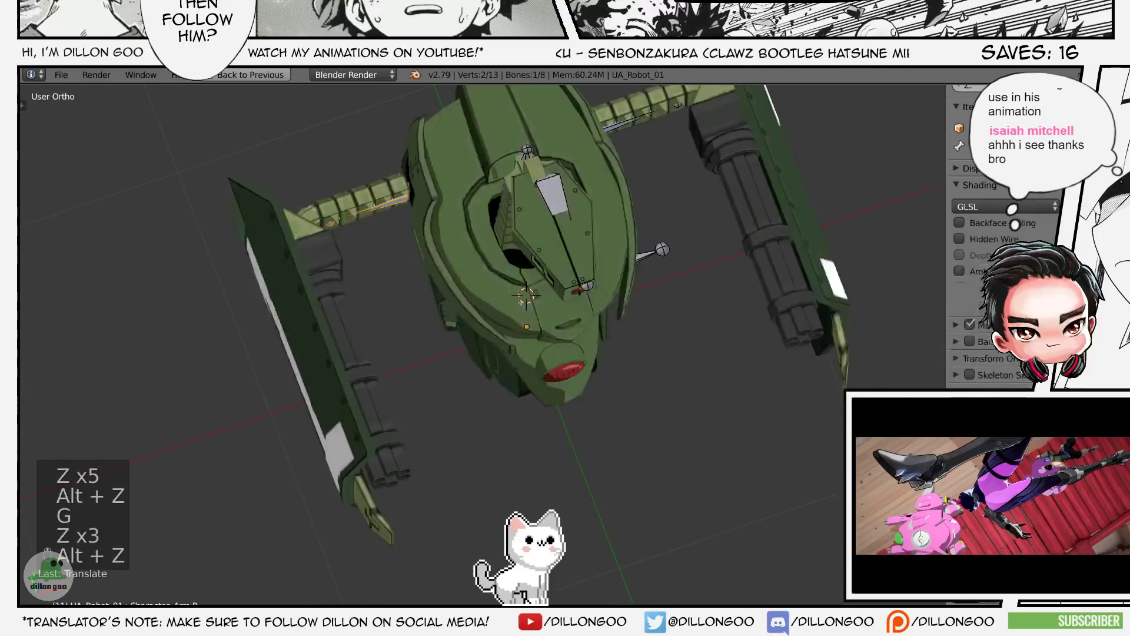
- Align the mirrored arm bones with the arm tubes along Y in top view, and select the right arm bone in pose mode
key(alt+z)
key(KP_7)
key(z)
key(z)
key(z)
key(alt+z)
key(z)
key(z)
key(g)
key(y)
click(562, 259)
shift+middle_drag(564, 256, 588, 380)
scroll(585, 366, up, 2)
key(g)
key(y)
click(585, 367)
key(Tab)
right_click(462, 262)
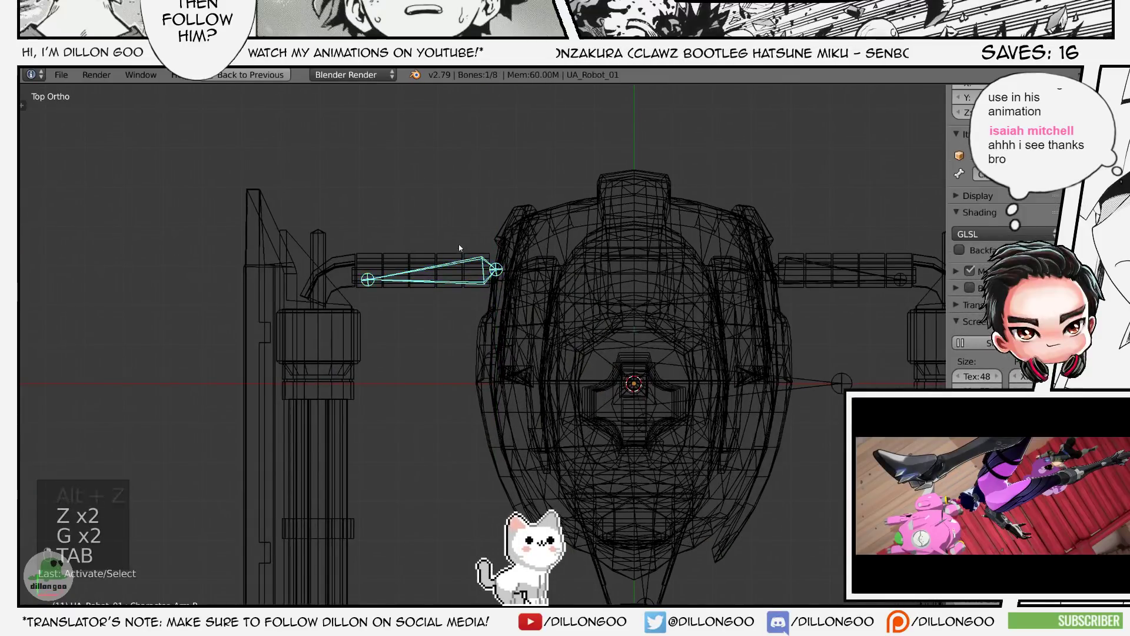
- Examine the weights of the mesh's Character_LeftHand vertex group around the arm joint in top view
right_click(439, 253)
key(ctrl+Tab)
key(ctrl+Tab)
key(shift+space)
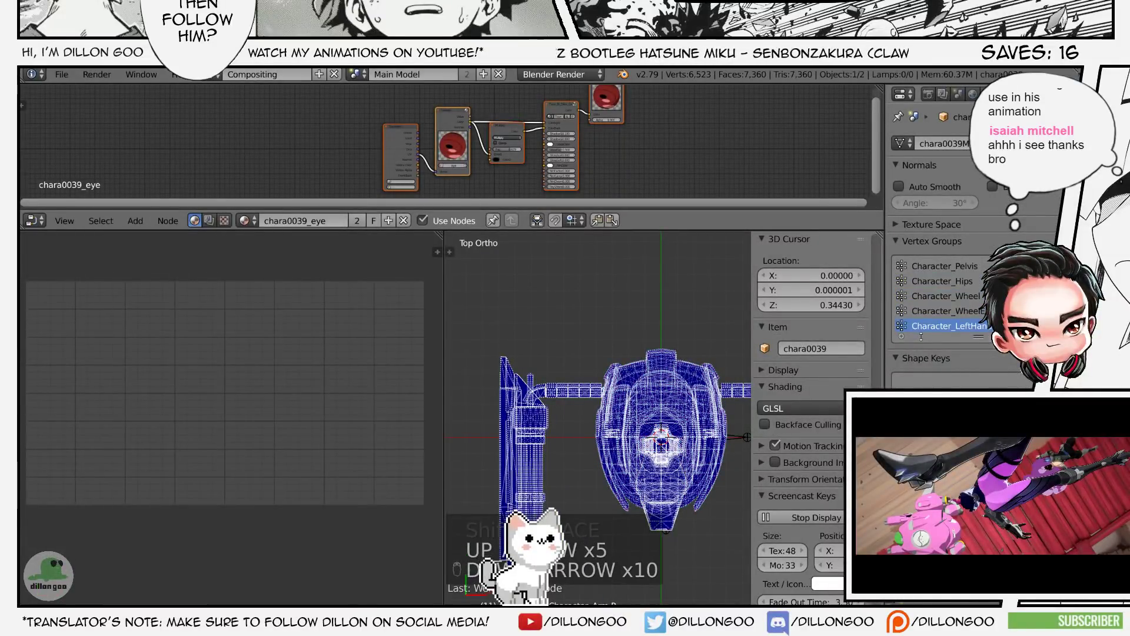
key(shift+space)
scroll(745, 312, down, 3)
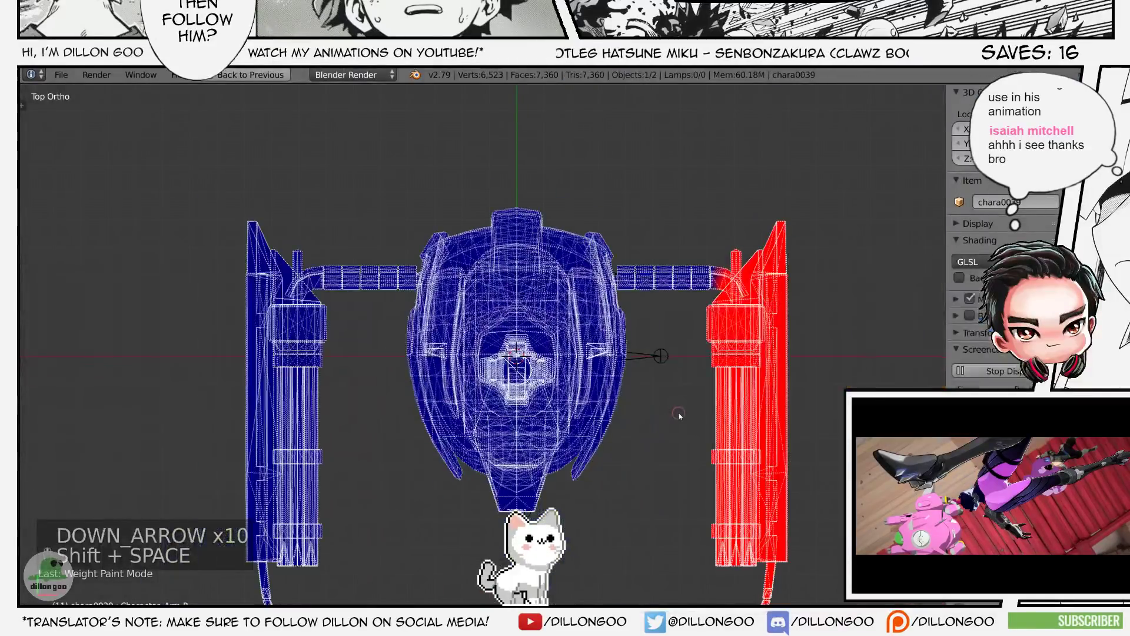
key(KP_7)
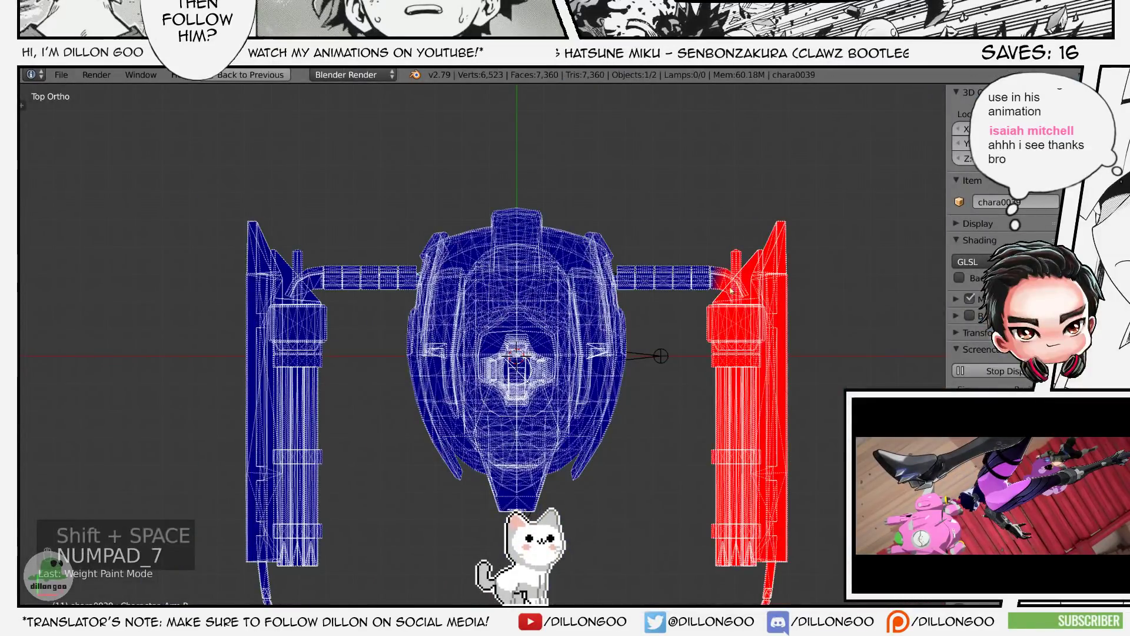
scroll(733, 288, up, 6)
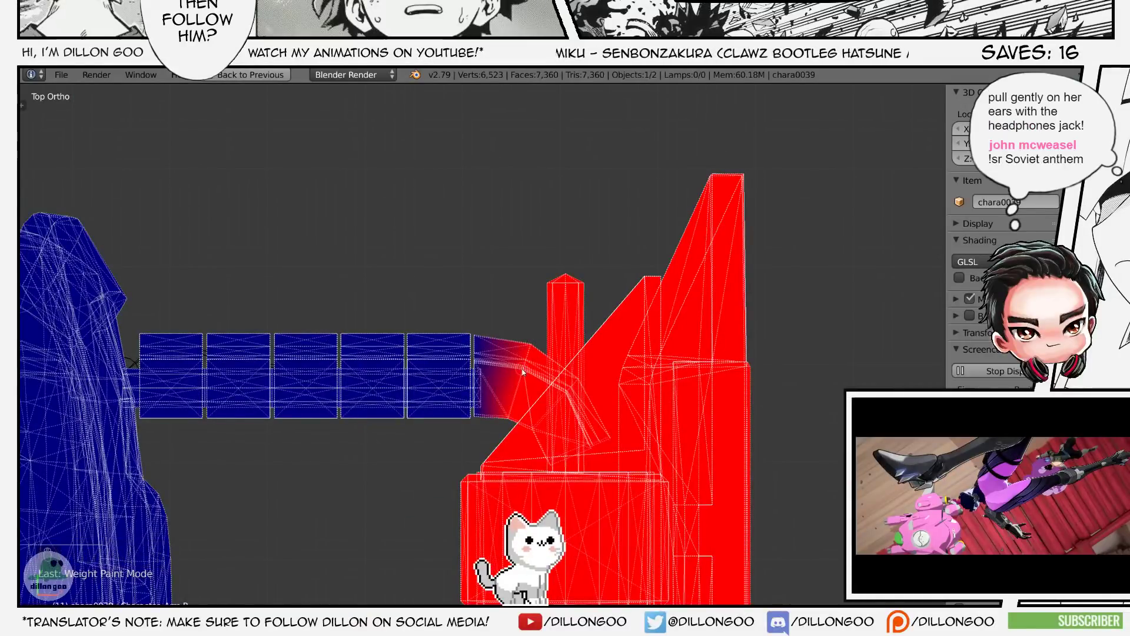
scroll(579, 415, down, 4)
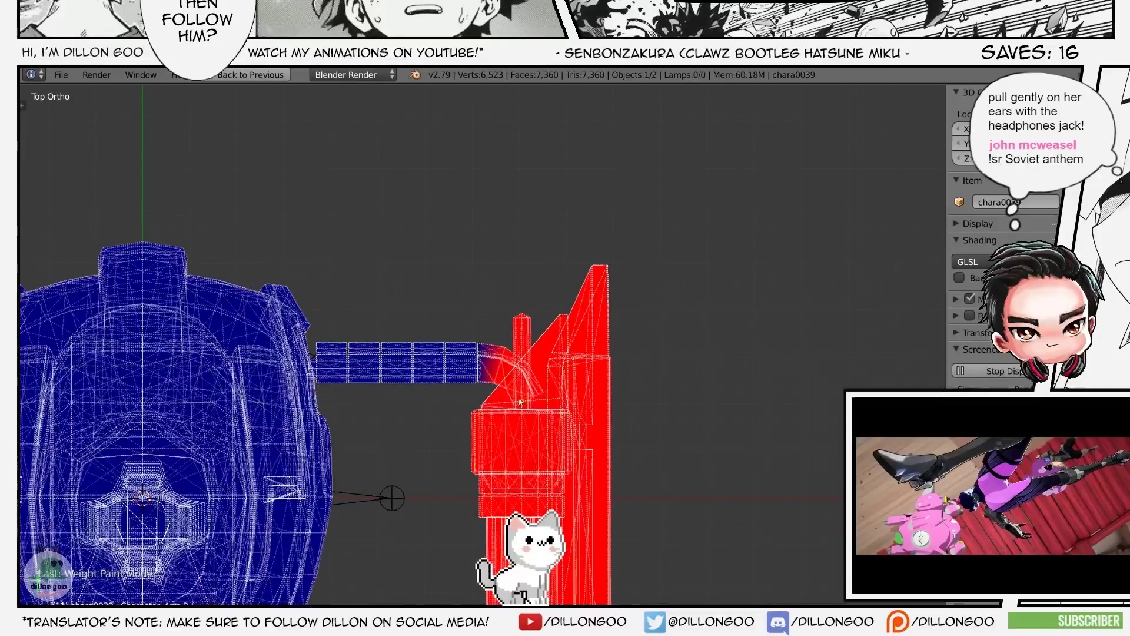
- Place the 3D cursor at the left hand's joint and add a new bone to the armature there
key(ctrl+Tab)
key(ctrl+Tab)
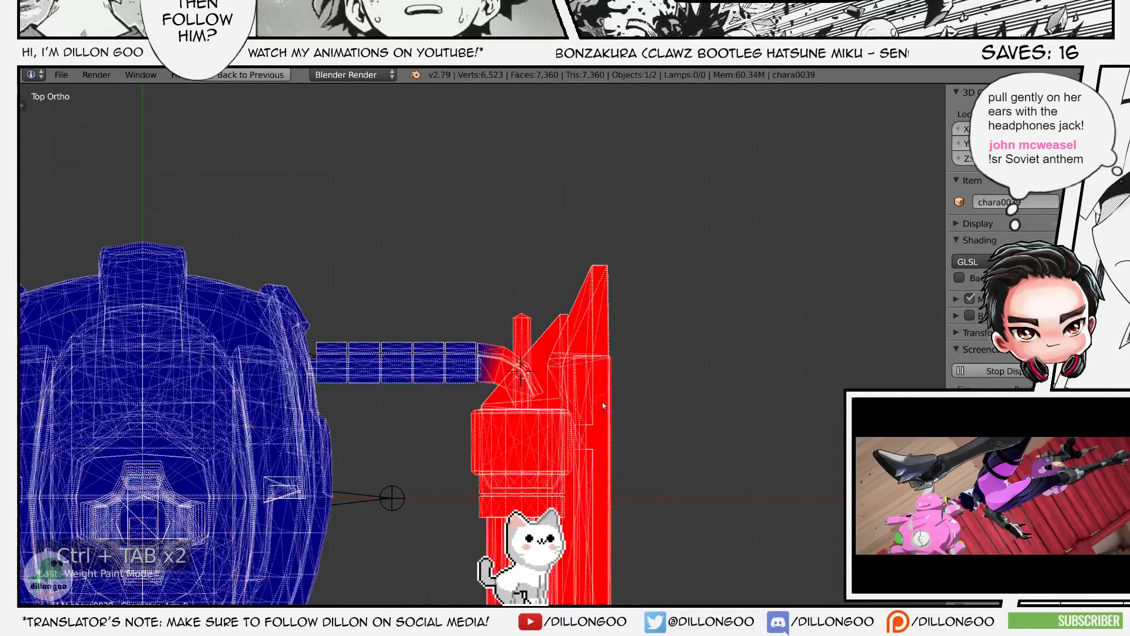
scroll(561, 355, down, 4)
key(ctrl+Tab)
middle_drag(494, 407, 495, 324)
right_click(438, 498)
key(z)
key(a)
key(a)
key(a)
key(a)
middle_drag(540, 402, 521, 329)
key(shift+a)
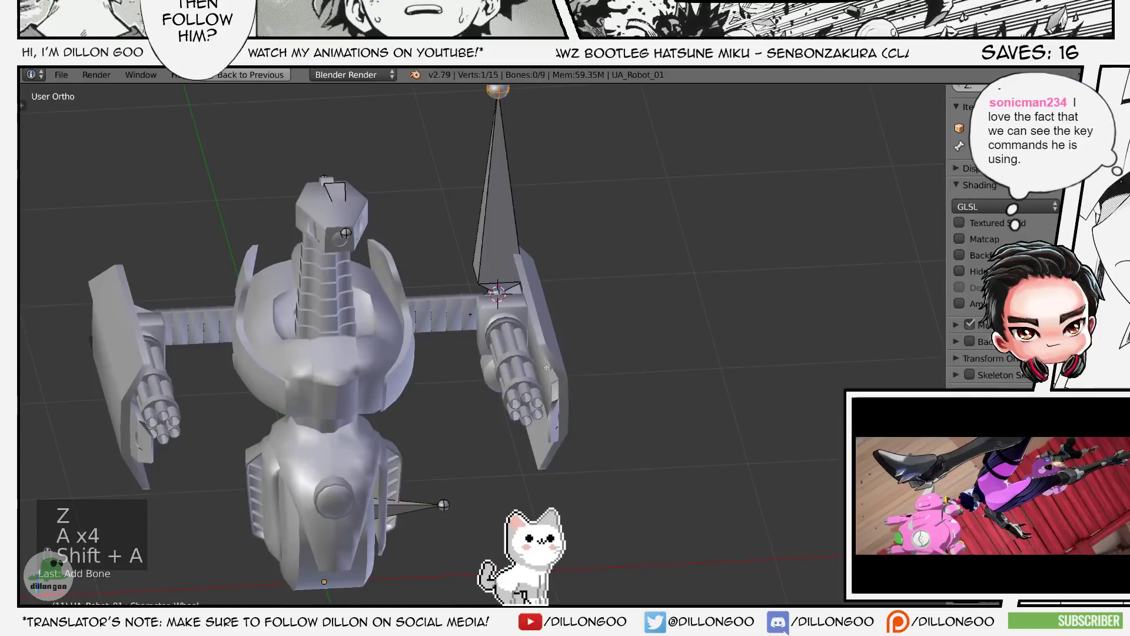
- Rotate the new hand bone about X so it points forward along the gun, and check it in textured display
key(z)
scroll(507, 178, down, 2)
right_click(481, 210)
middle_drag(481, 210, 527, 248)
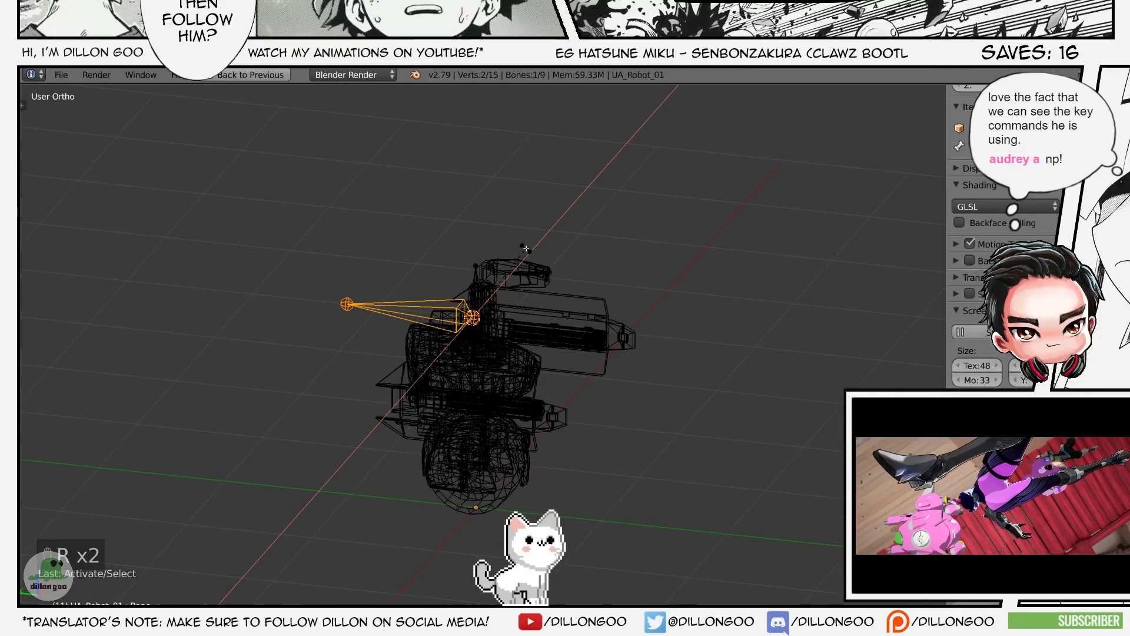
click(527, 250)
key(KP_0)
key(KP_Decimal)
key(z)
key(z)
key(z)
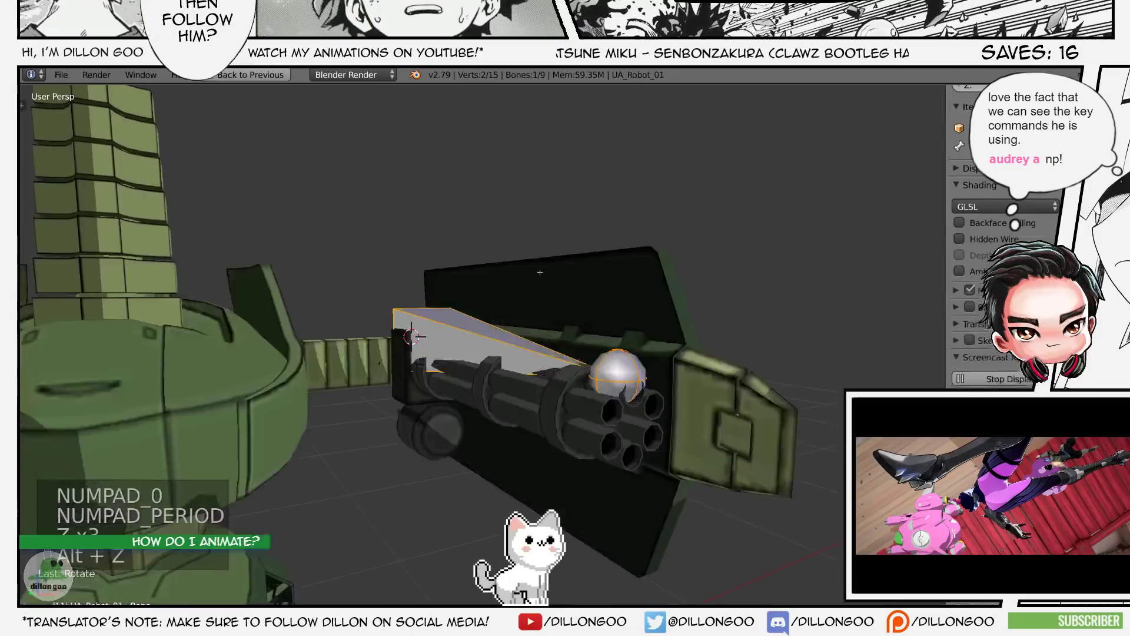
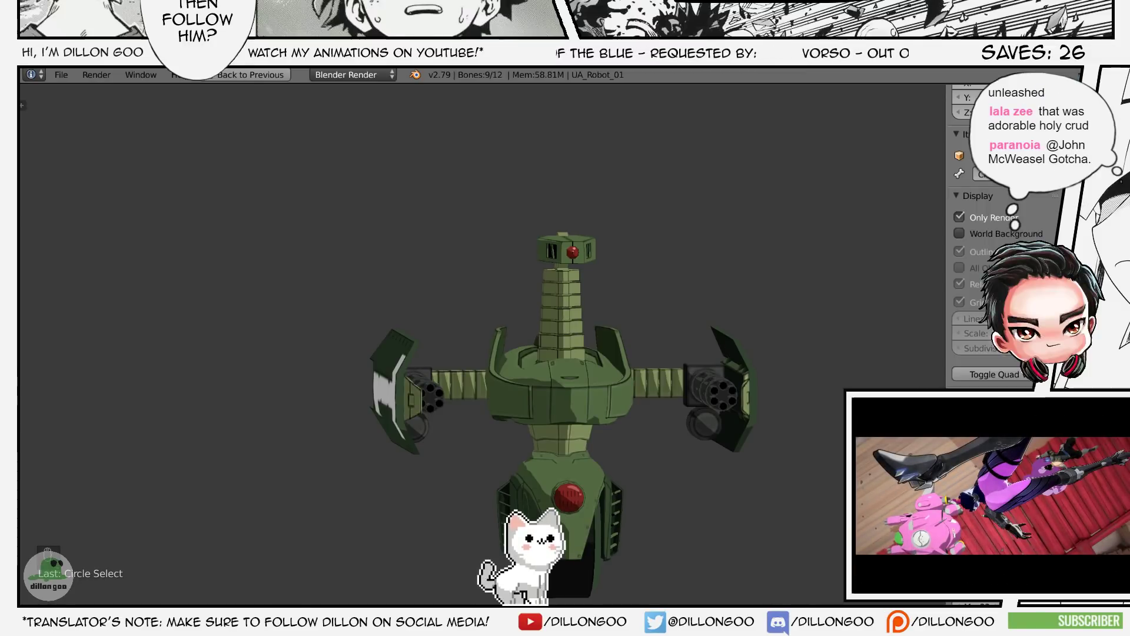
- Turn off Only Render to show the armature's bones on the robot again
scroll(531, 396, down, 5)
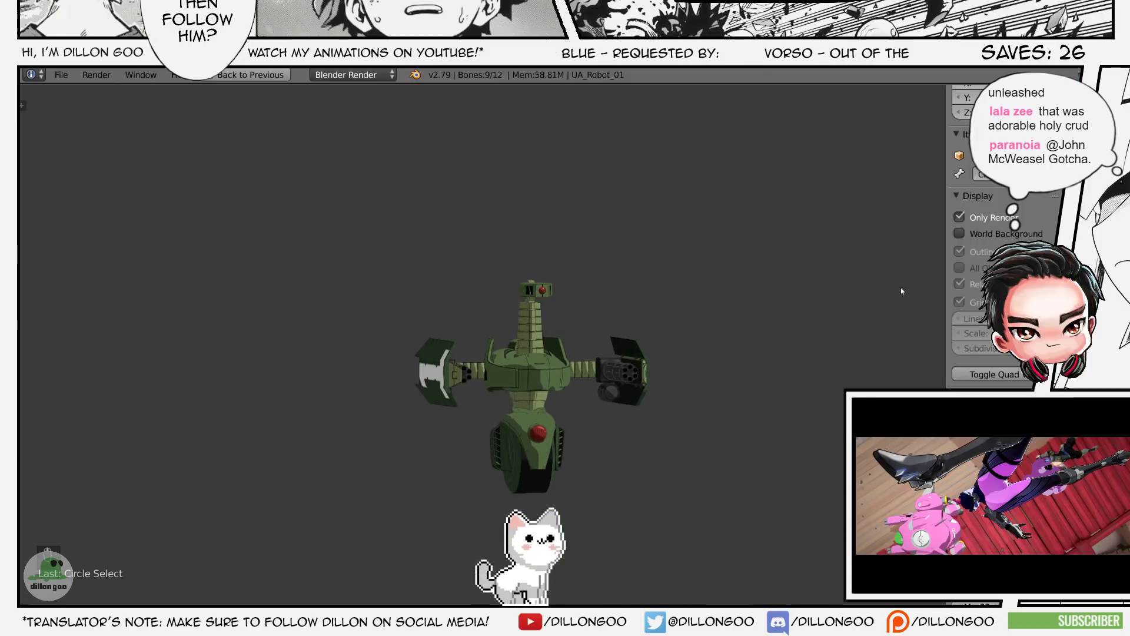
click(960, 217)
shift+middle_drag(756, 363, 687, 363)
key(z)
key(alt+z)
mouse_move(616, 424)
middle_down()
mouse_move(580, 454)
mouse_move(468, 458)
middle_up()
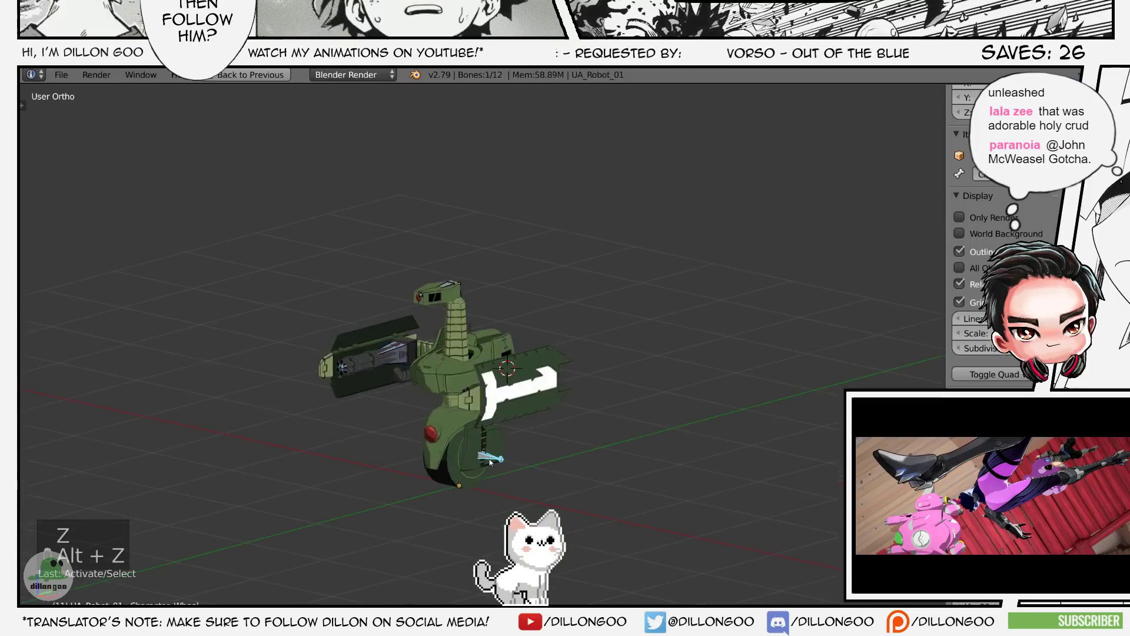
- Select the Character_Wheel bone and lock rotation axes in its transform locks
right_click(494, 457)
key(z)
key(z)
key(z)
key(alt+z)
key(r)
key(shift+space)
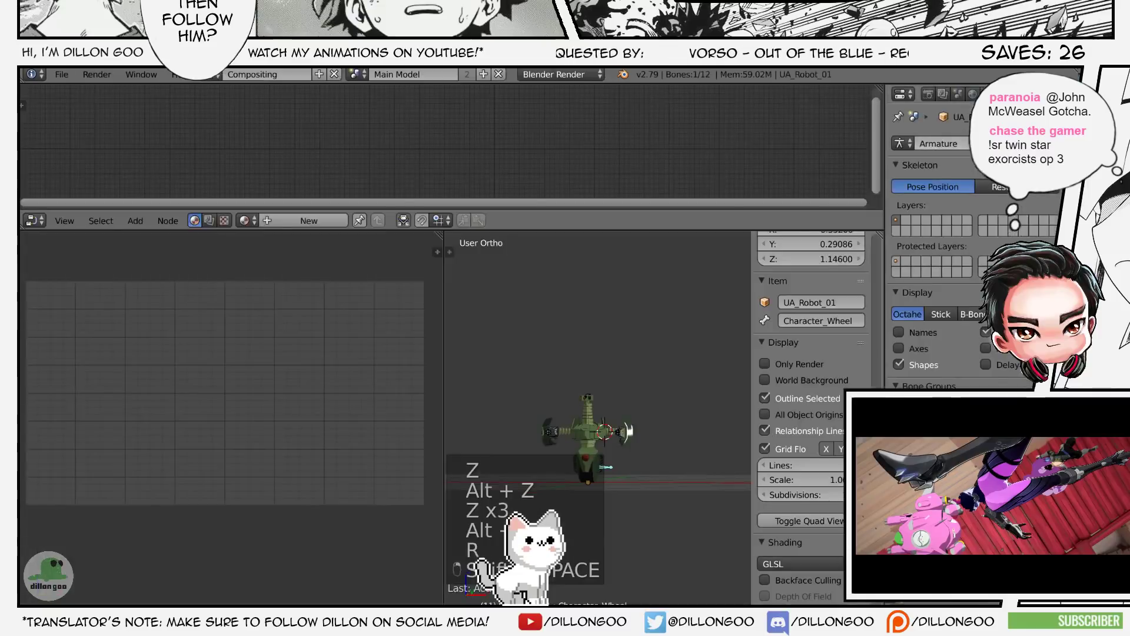
click(945, 287)
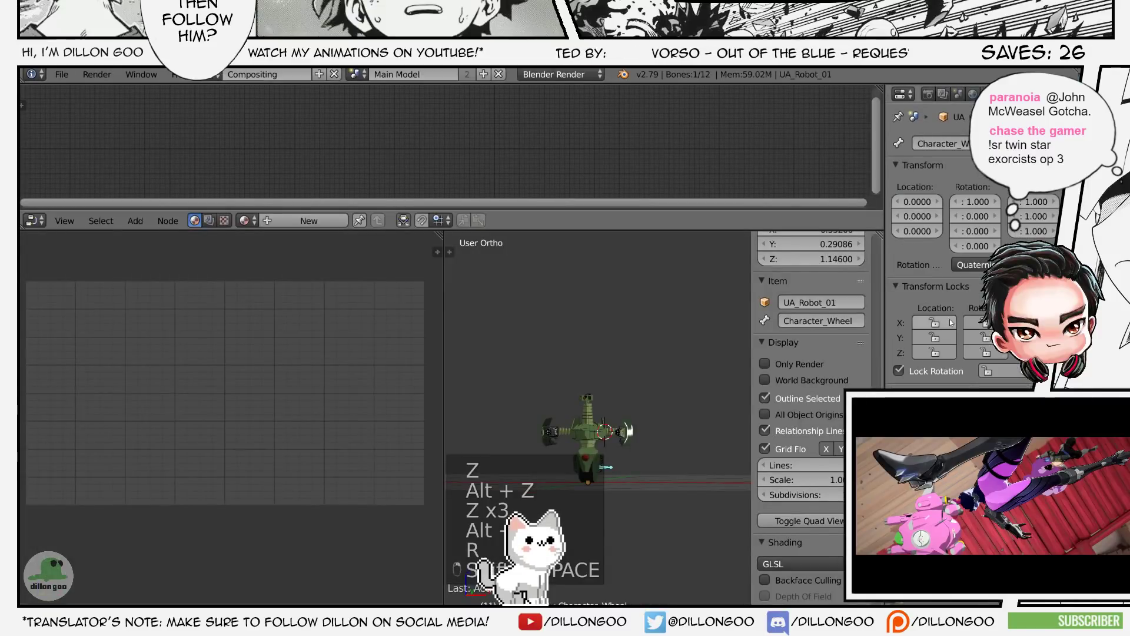
drag(985, 323, 980, 355)
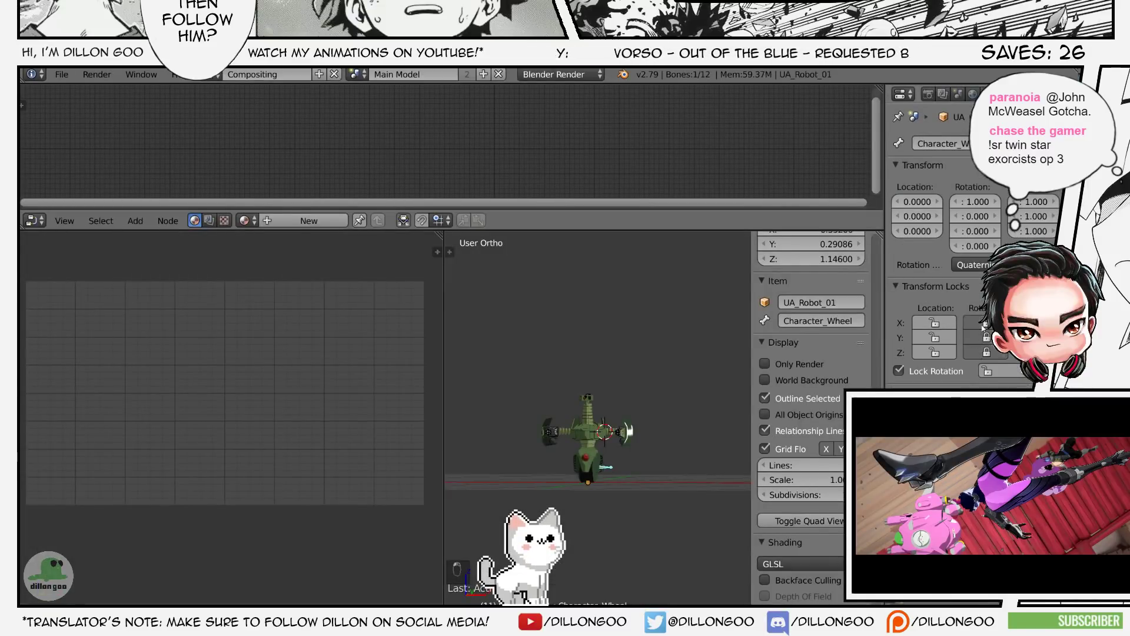
- Test rotating the Character_Wheel bone with its rotation locks, view the robot from the front, and save the file
key(shift+space)
key(r)
key(r)
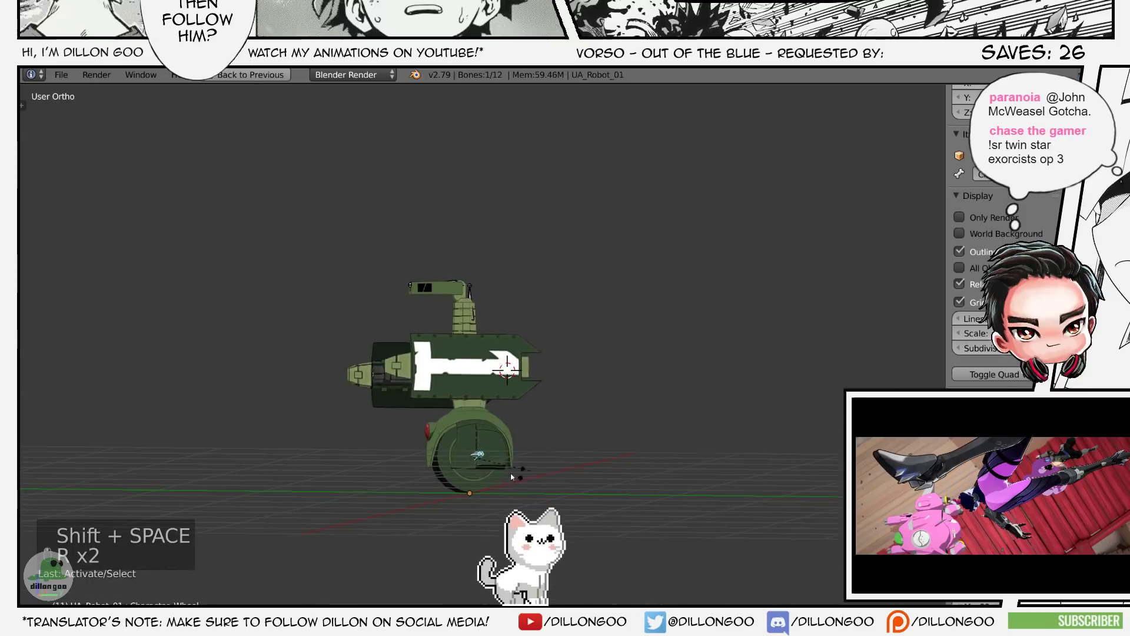
key(r)
scroll(577, 314, up, 5)
key(r)
middle_drag(428, 258, 613, 323)
key(r)
scroll(518, 229, down, 1)
shift+middle_drag(506, 208, 533, 335)
key(ctrl+s)
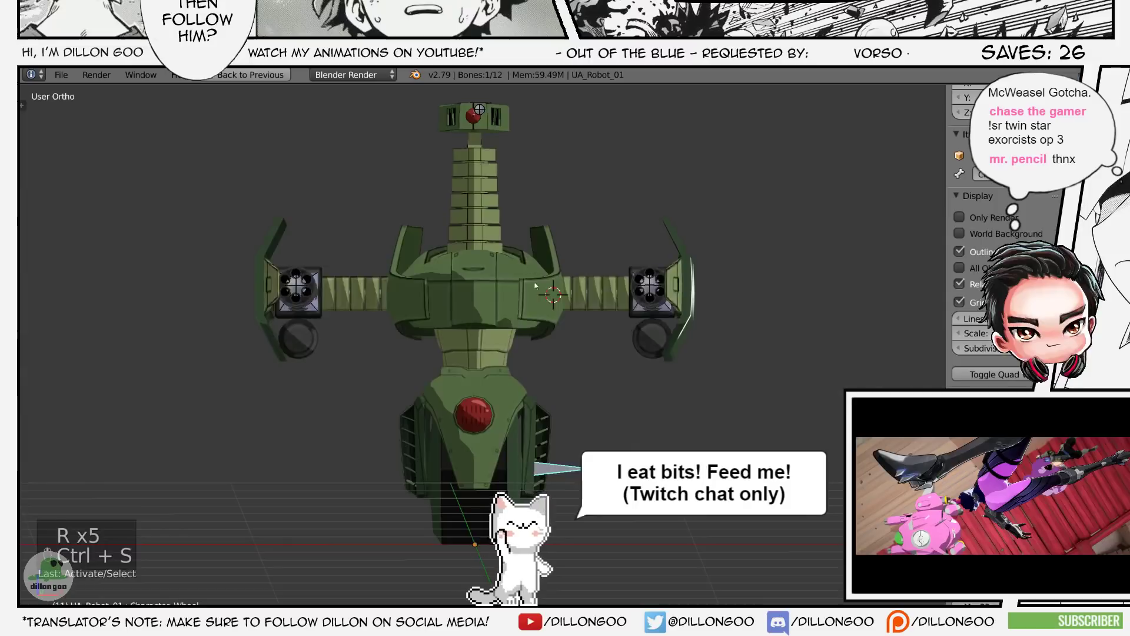
- Leave Pose Mode and return the UA_Robot_01 armature to Object Mode in textured display
key(z)
key(z)
key(z)
key(alt+z)
key(ctrl+Tab)
key(z)
key(alt+z)
scroll(385, 307, down, 3)
- Test moving and rotating the whole armature, cancel the transforms, and save the file
key(g)
right_click(386, 307)
middle_drag(412, 309, 583, 353)
key(r)
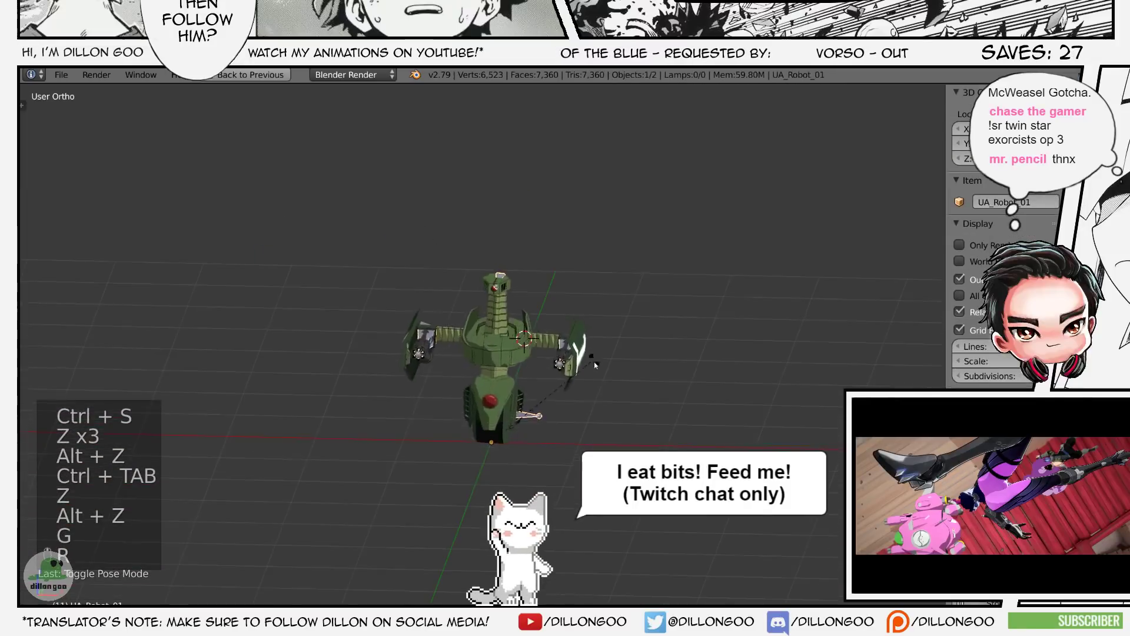
right_click(597, 347)
key(z)
key(alt+z)
key(ctrl+s)
key(z)
key(alt+z)
middle_drag(569, 397, 630, 397)
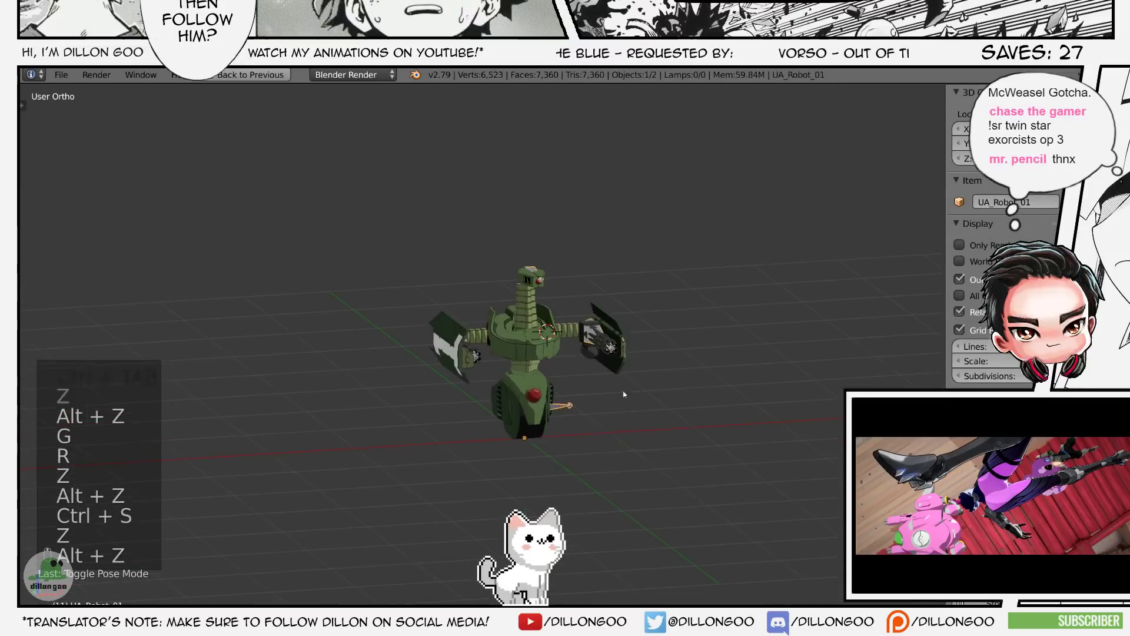
- Show layer 1 alongside the robot to compare its size with the large blue model, and hide that layer again
key(shift+1)
scroll(609, 388, down, 6)
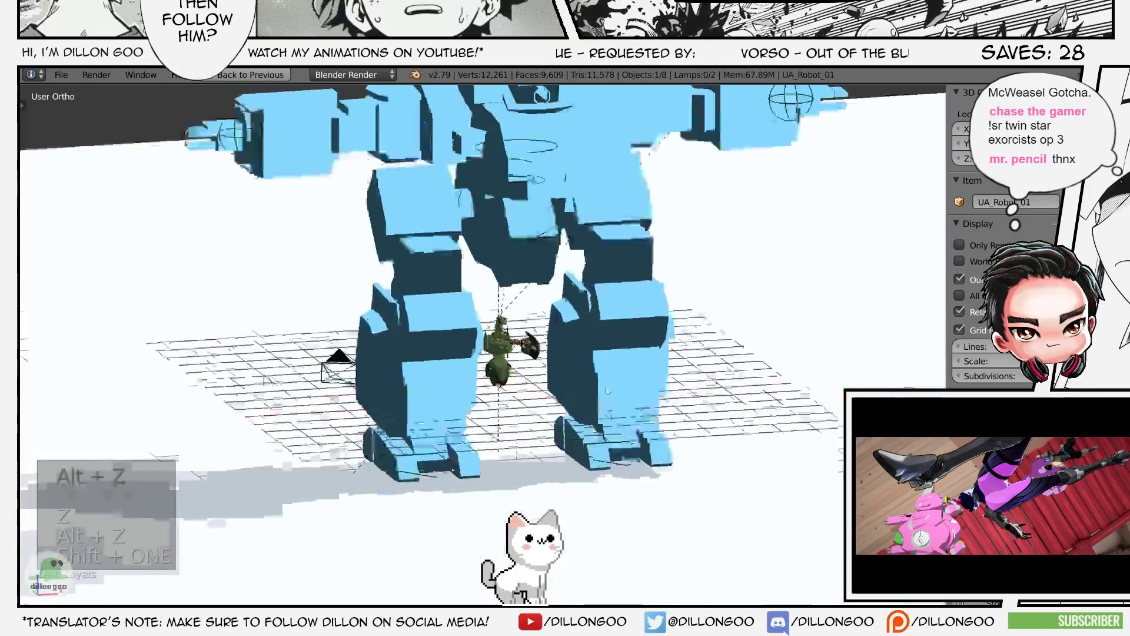
key(shift+1)
scroll(488, 494, up, 4)
- Extend the selection from the UA_Robot_01 armature to its child mesh and copy both objects
key(z)
key(shift+bracketright)
key(shift+bracketright)
key(shift+bracketright)
key(shift+bracketright)
key(shift+bracketright)
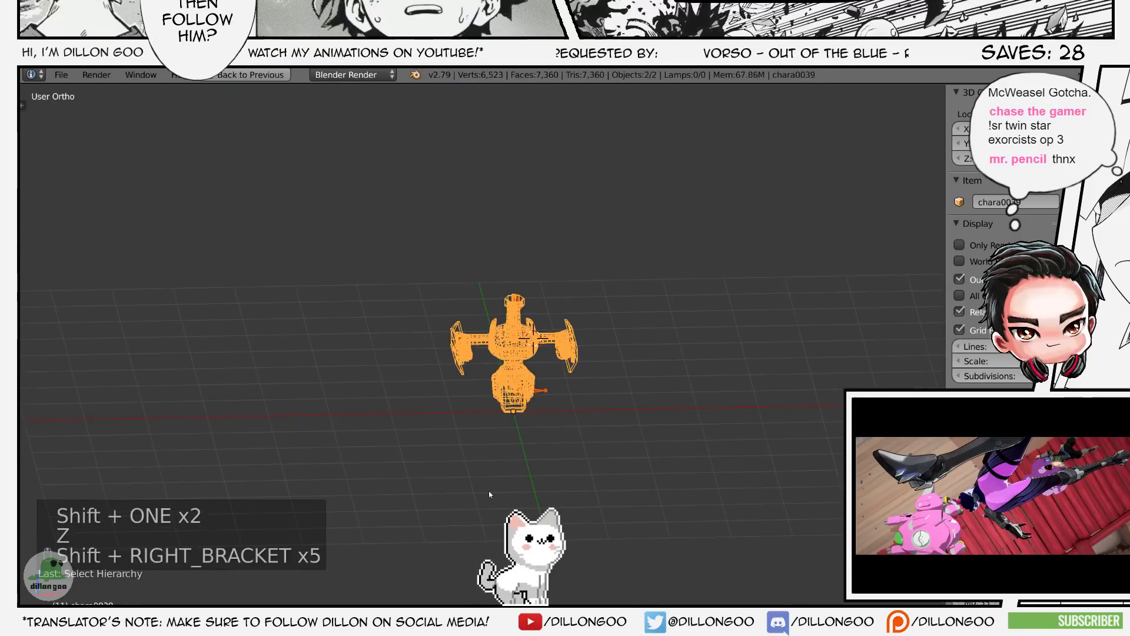
key(ctrl+c)
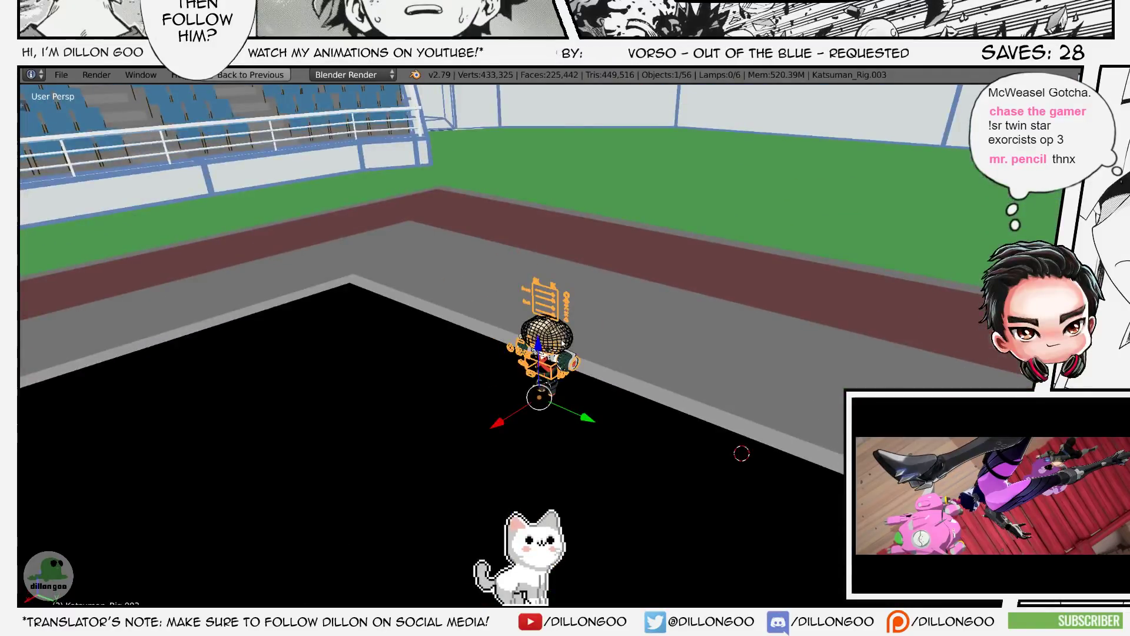
- Switch to the stadium file, paste the copied robot there, and move it to another layer
key(ctrl+v)
mouse_move(562, 346)
middle_down()
mouse_move(520, 416)
mouse_move(541, 379)
mouse_move(665, 431)
mouse_move(586, 442)
middle_up()
scroll(520, 416, down, 6)
key(KP_Decimal)
key(z)
scroll(666, 431, down, 2)
key(z)
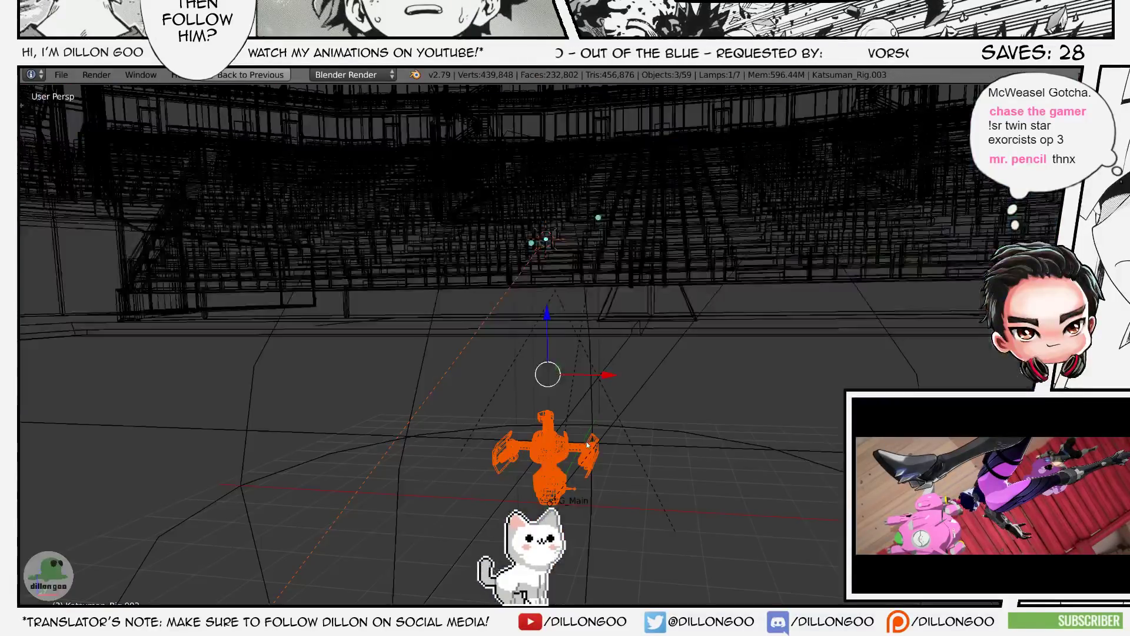
key(z)
key(m)
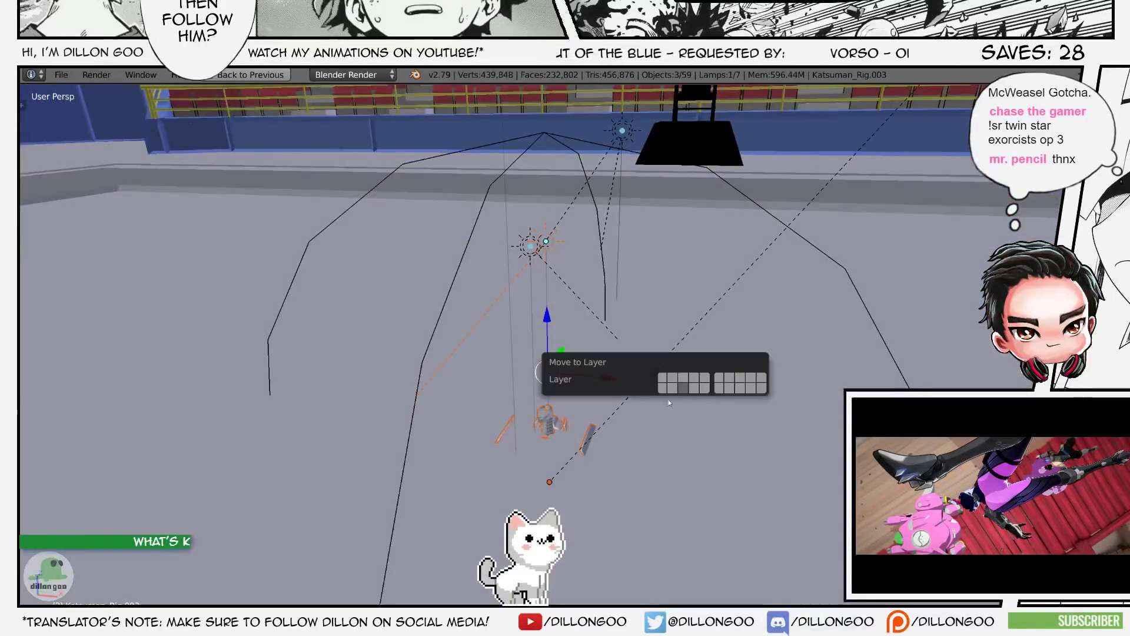
click(697, 380)
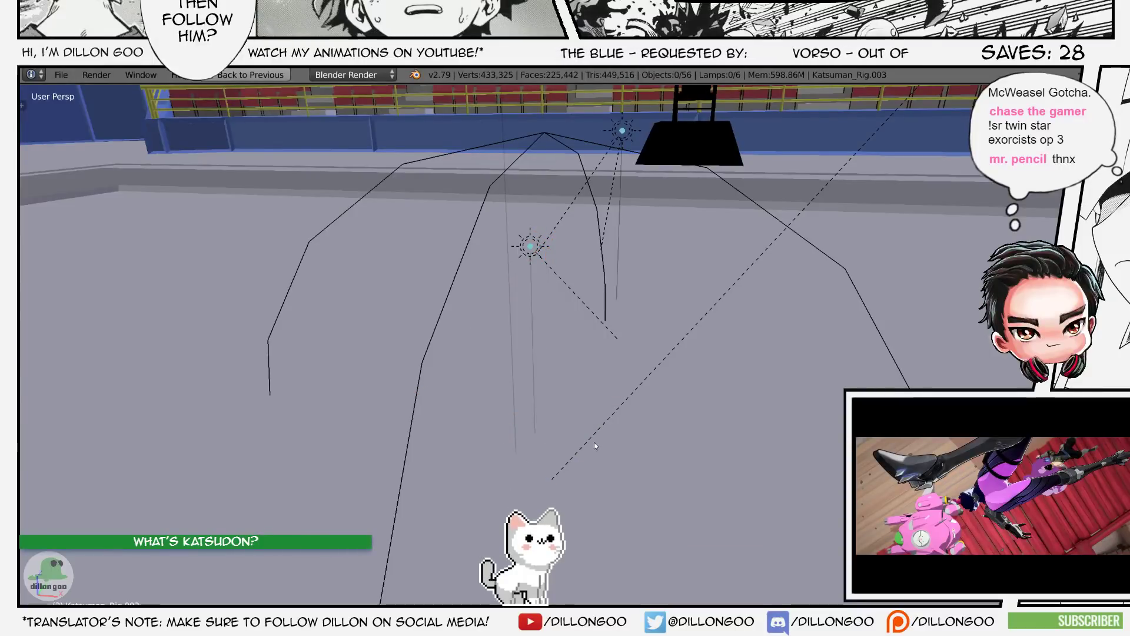
- Select the pasted UA_Robot_01 armature and move it vertically along Z in the stadium
key(z)
right_click(556, 430)
key(z)
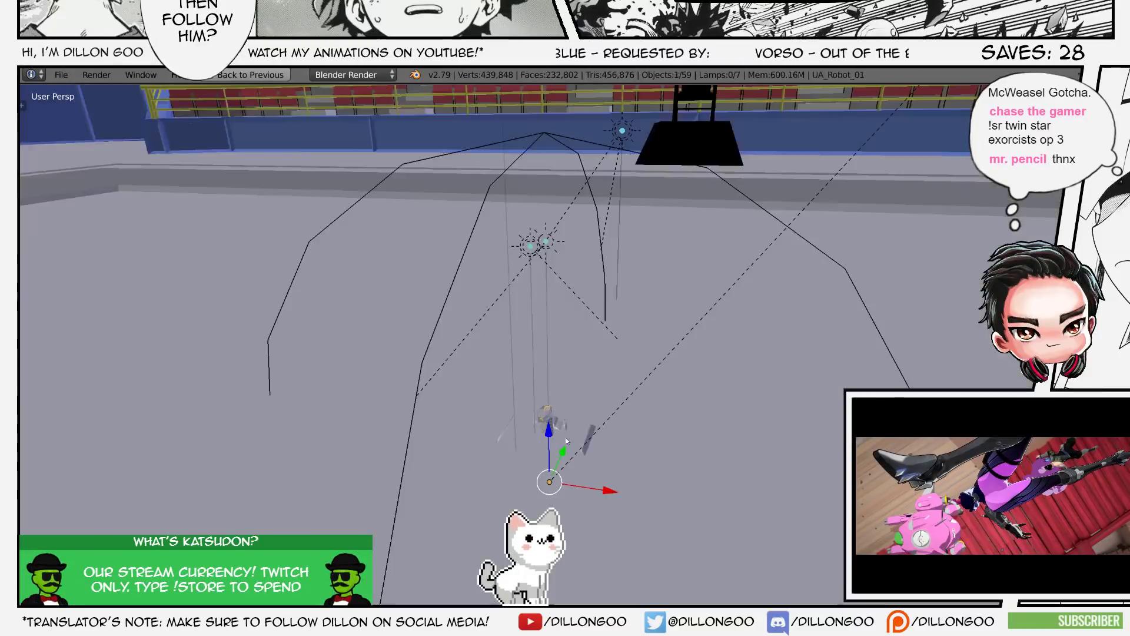
key(alt+z)
scroll(642, 442, down, 3)
key(g)
key(z)
click(622, 362)
- Scale the UA_Robot_01 armature up to about 6.45 to suit the stadium, undoing unwanted changes on the way
middle_drag(622, 362, 521, 345)
key(s)
click(733, 364)
key(z)
mouse_move(610, 383)
middle_down()
mouse_move(695, 393)
mouse_move(671, 376)
mouse_move(687, 367)
mouse_move(669, 373)
mouse_move(619, 321)
middle_up()
key(z)
key(ctrl+z)
key(alt+z)
key(s)
click(757, 387)
key(s)
click(683, 378)
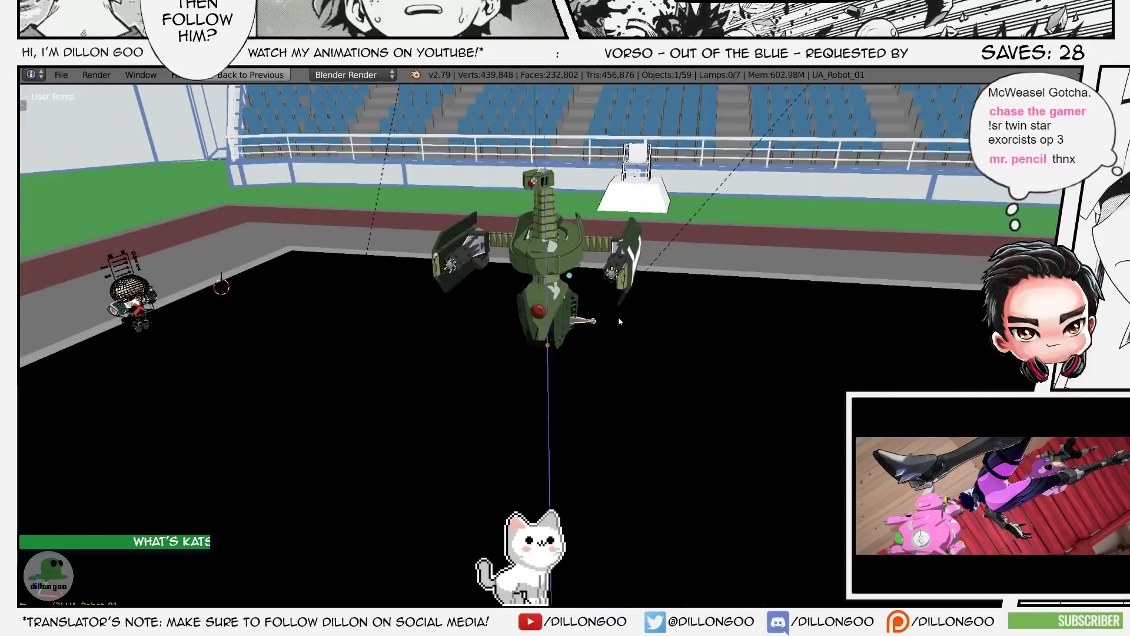
- Move the enlarged robot along Z to a height of about 1.31 on the field and save the file
key(z)
key(z)
mouse_move(736, 330)
middle_down()
mouse_move(674, 299)
mouse_move(511, 308)
mouse_move(633, 359)
mouse_move(609, 381)
mouse_move(589, 376)
middle_up()
key(g)
key(z)
click(666, 289)
key(z)
key(alt+z)
scroll(666, 289, up, 2)
key(alt+z)
scroll(609, 380, down, 5)
scroll(589, 377, down, 3)
scroll(615, 347, up, 2)
key(alt+z)
mouse_move(624, 339)
shift+middle_down()
mouse_move(612, 396)
mouse_move(655, 416)
shift+middle_up()
key(ctrl+s)
- Examine the robot's size and placement in the stadium from several angles and in different shading modes
key(z)
key(z)
key(alt+z)
middle_drag(654, 416, 712, 374)
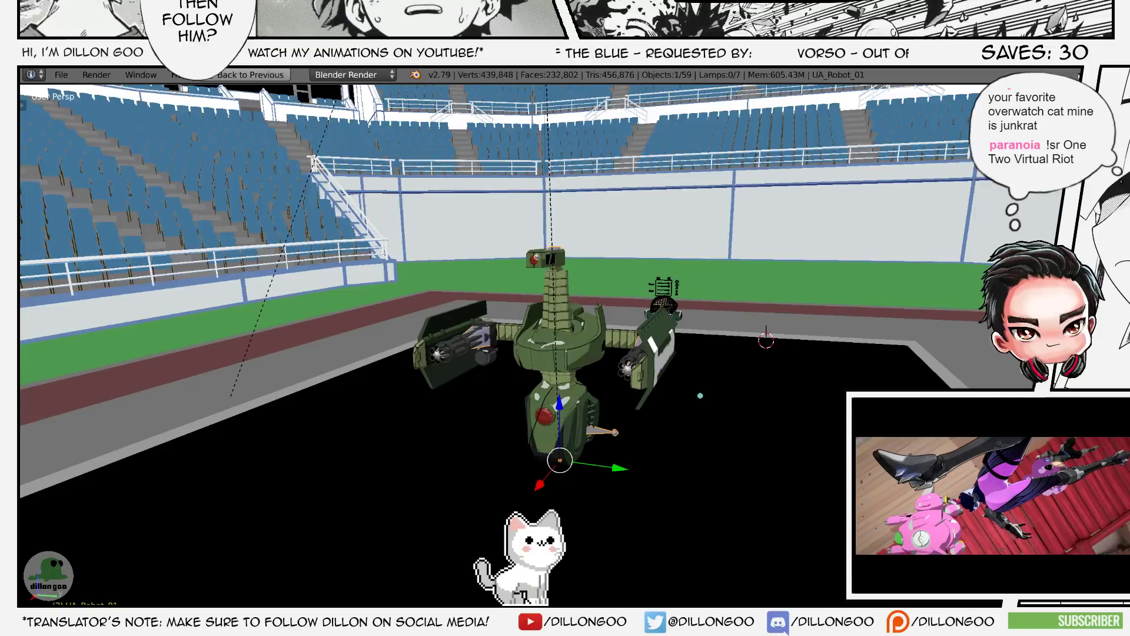
middle_drag(409, 442, 477, 428)
scroll(477, 429, down, 5)
mouse_move(621, 397)
middle_down()
mouse_move(601, 454)
mouse_move(618, 446)
mouse_move(629, 391)
mouse_move(594, 430)
mouse_move(765, 524)
mouse_move(759, 484)
middle_up()
key(z)
key(alt+z)
key(alt+z)
key(alt+z)
scroll(632, 408, up, 3)
scroll(632, 409, down, 3)
key(z)
key(alt+z)
scroll(781, 546, down, 2)
scroll(759, 485, up, 3)
- Duplicate the robot's armature together with its mesh and place the copy beside the original on the field
key(shift+bracketright)
key(shift+d)
click(447, 420)
key(z)
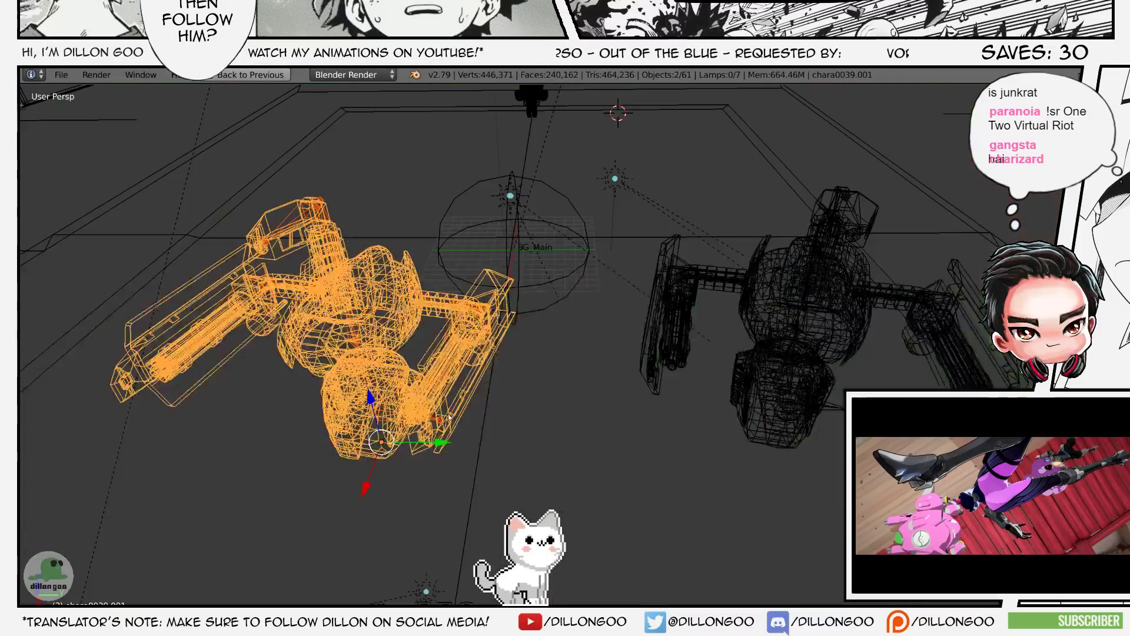
- Select only the duplicate's armature and rotate it about Z to turn the second robot
right_click(444, 422)
key(z)
key(alt+z)
key(r)
key(z)
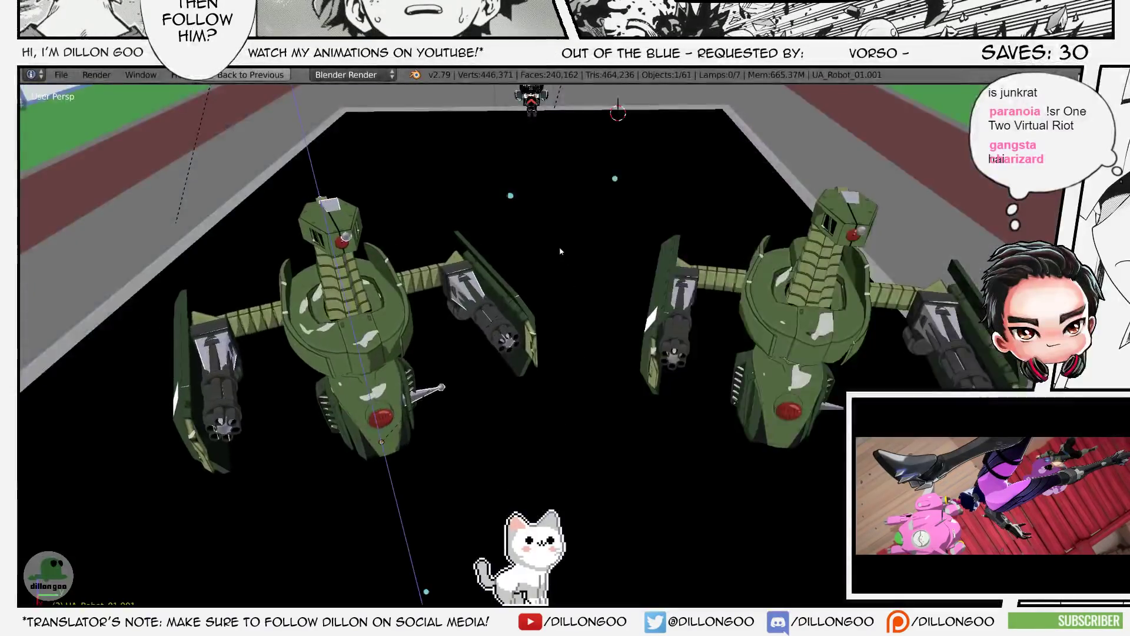
click(668, 301)
- Move the second robot across the field while keeping its height
scroll(667, 301, down, 5)
key(g)
key(shift+z)
click(623, 307)
key(z)
key(alt+z)
- Adjust the second robot's heading with another rotation about Z
scroll(628, 324, up, 3)
middle_drag(629, 323, 655, 321)
key(r)
key(z)
click(650, 366)
- Adjust the second robot's scale and show its transform properties
middle_drag(650, 366, 645, 405)
scroll(568, 380, up, 4)
key(s)
click(737, 365)
key(n)
scroll(992, 247, up, 10)
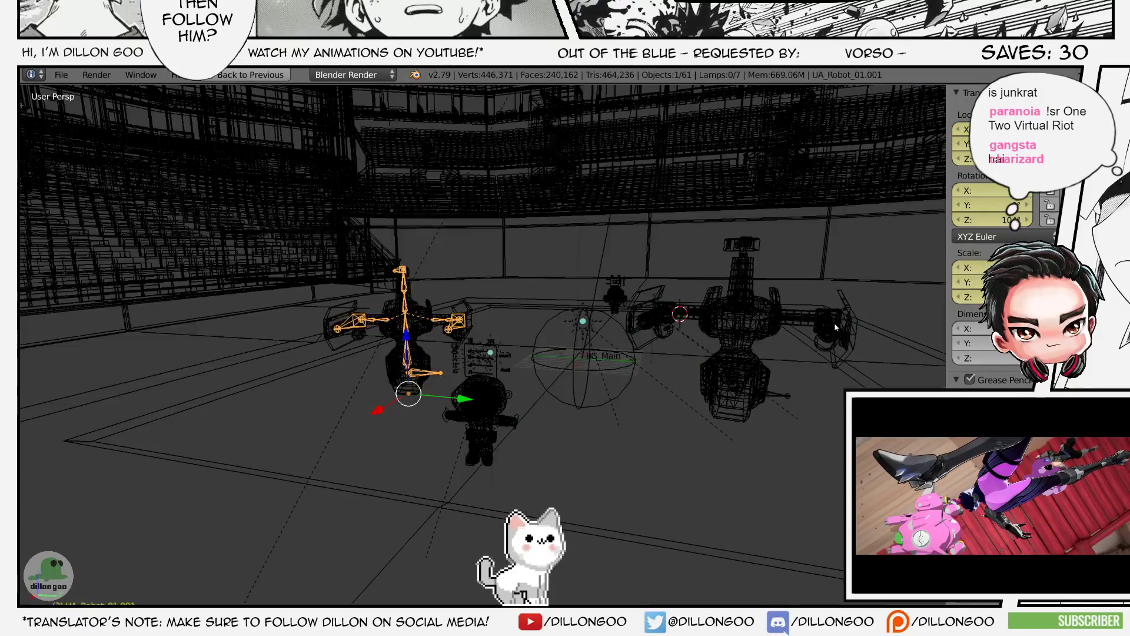
- Select the original UA_Robot_01, rotate it to 59.8° about Z, and move it across the field to about X 29.9, Y 14.7
right_click(857, 315)
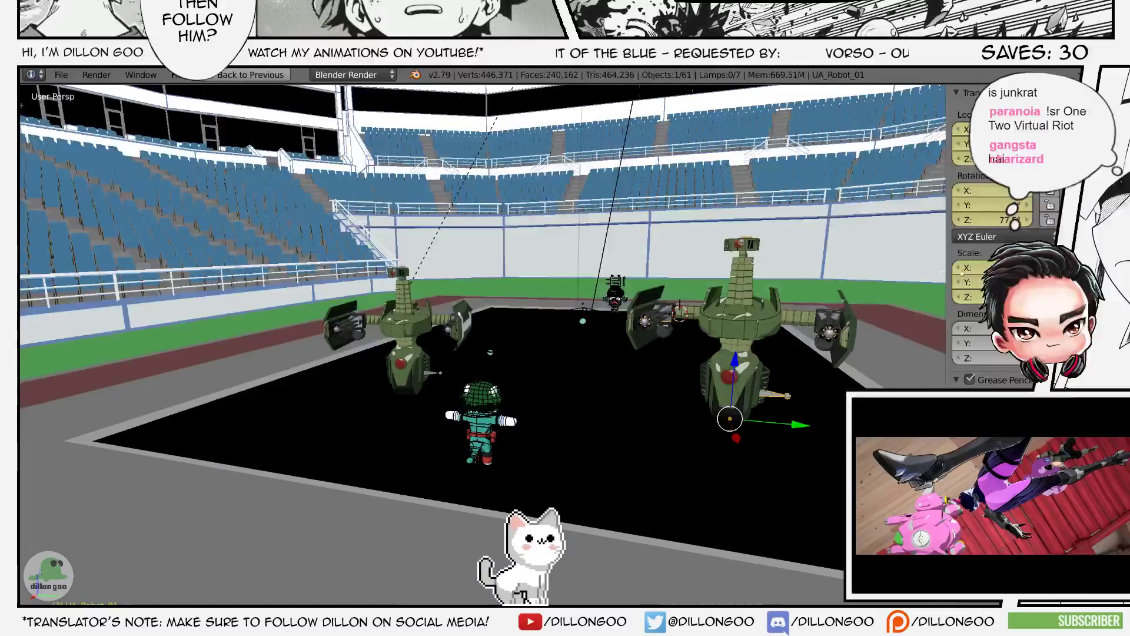
key(z)
mouse_move(824, 320)
middle_down()
mouse_move(815, 365)
mouse_move(810, 339)
mouse_move(799, 358)
mouse_move(818, 427)
mouse_move(714, 399)
mouse_move(651, 407)
middle_up()
key(z)
click(825, 426)
key(g)
key(shift+z)
click(815, 446)
- Check both robots' placement from above the field and restore the multi-editor animation layout
scroll(812, 441, down, 3)
key(z)
key(z)
scroll(651, 407, down, 3)
key(z)
key(z)
key(alt+z)
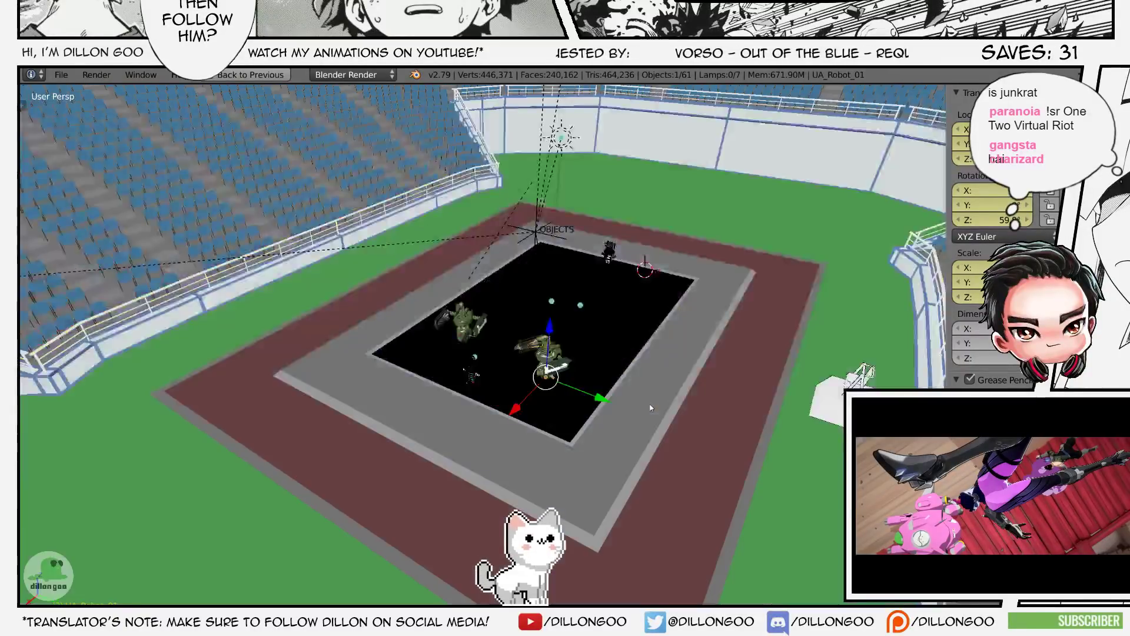
key(alt+F10)
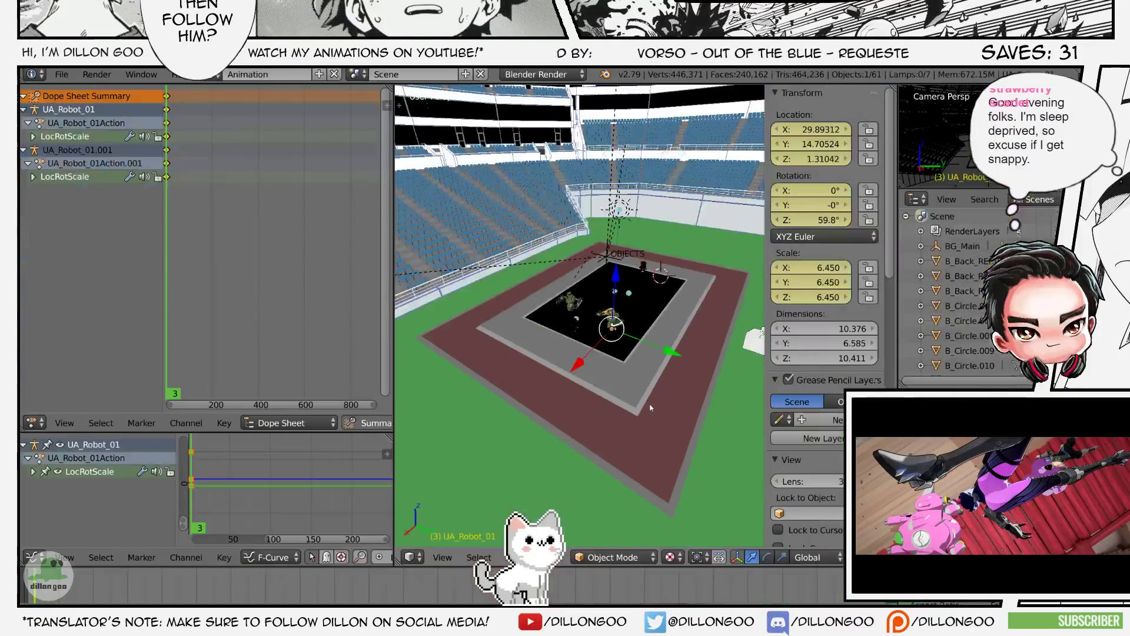
- Enlarge the 3D view to full screen, check the robots in wireframe and textured shading, and save the scene
key(t)
mouse_move(671, 374)
middle_down()
mouse_move(642, 377)
mouse_move(676, 373)
mouse_move(737, 404)
middle_up()
key(z)
key(z)
key(alt+F10)
key(alt+z)
key(alt+z)
key(z)
key(z)
mouse_move(787, 440)
middle_down()
mouse_move(749, 425)
mouse_move(747, 389)
mouse_move(706, 460)
mouse_move(737, 482)
mouse_move(744, 462)
mouse_move(663, 320)
mouse_move(615, 463)
mouse_move(719, 454)
mouse_move(708, 395)
mouse_move(642, 421)
mouse_move(629, 490)
mouse_move(670, 465)
middle_up()
key(z)
key(z)
key(alt+z)
scroll(757, 400, down, 2)
key(ctrl+s)
click(756, 397)
- Select the Katsuman_Deku.001 rig standing beside the robots on the platform
scroll(756, 399, up, 3)
scroll(744, 461, up, 3)
scroll(616, 464, up, 2)
key(z)
right_click(576, 462)
key(z)
key(alt+z)
- Examine the size and placement of the character and both robots on the platform in solid and textured shading
scroll(708, 395, down, 4)
key(alt+z)
key(alt+z)
mouse_move(729, 413)
middle_down()
mouse_move(704, 403)
mouse_move(682, 435)
mouse_move(749, 469)
middle_up()
scroll(705, 401, down, 2)
scroll(705, 402, up, 2)
key(alt+z)
key(alt+z)
key(alt+z)
key(alt+z)
key(alt+z)
key(alt+z)
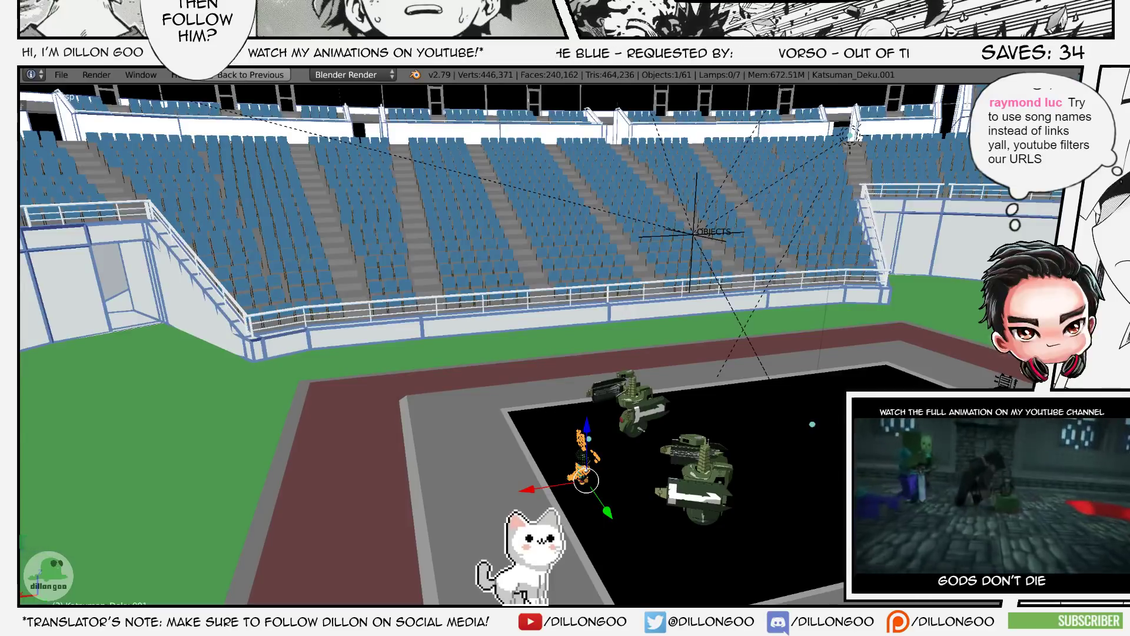
- Move Katsuman_Deku.001 and the duplicate robot UA_Robot_01.001 off the platform onto the grass near the stadium wall
middle_drag(532, 428, 635, 461)
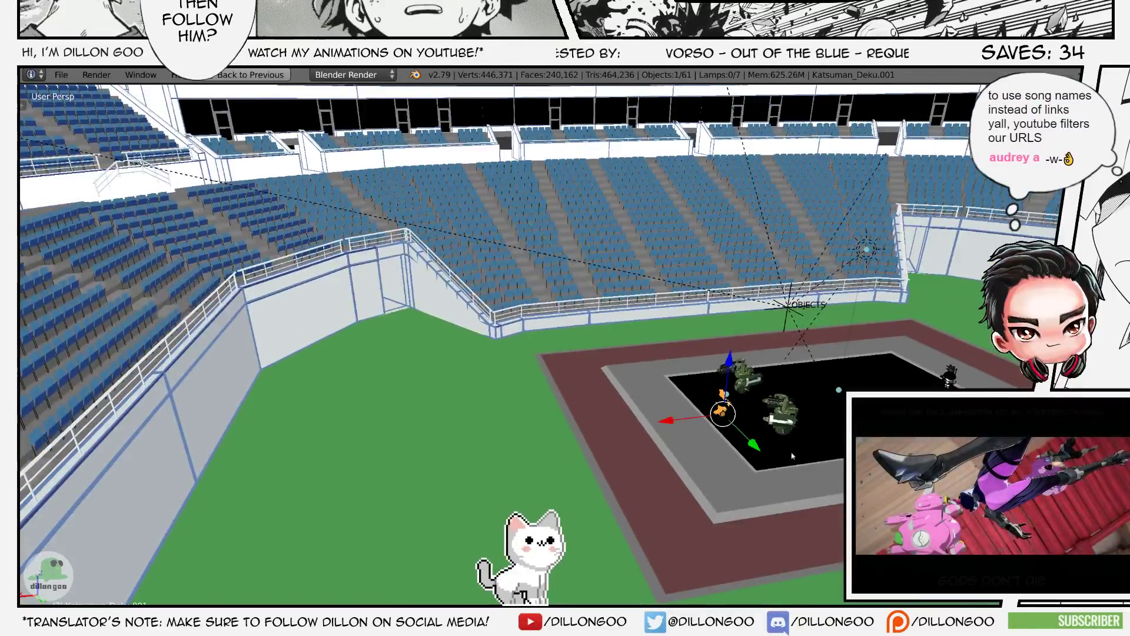
click(350, 462)
mouse_move(351, 462)
middle_down()
mouse_move(687, 431)
mouse_move(565, 422)
middle_up()
key(z)
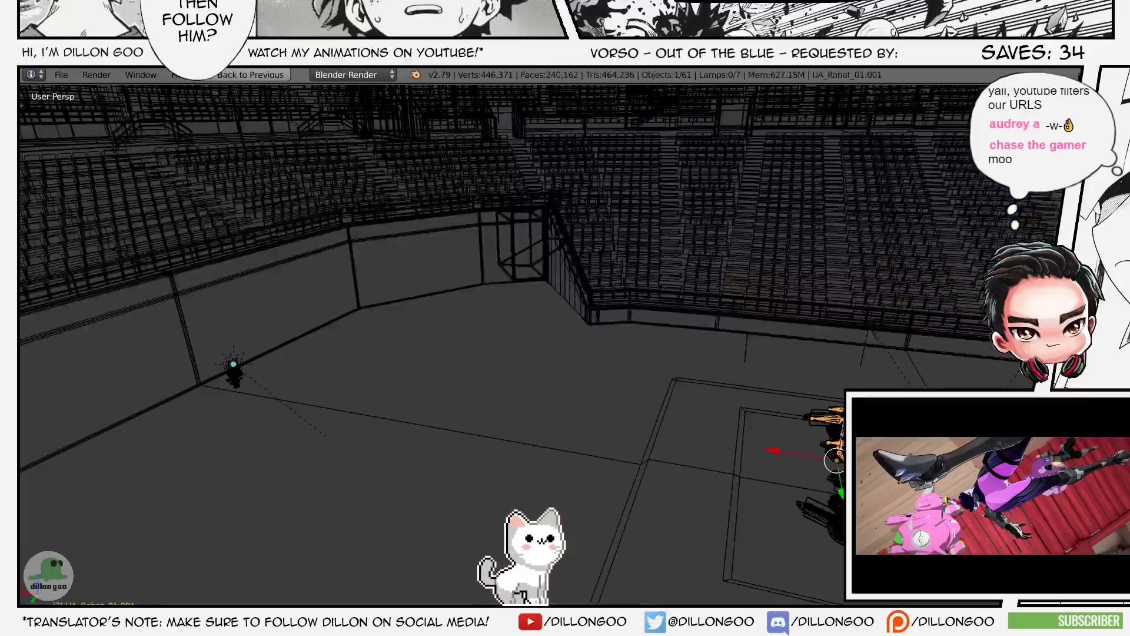
key(z)
key(g)
key(x)
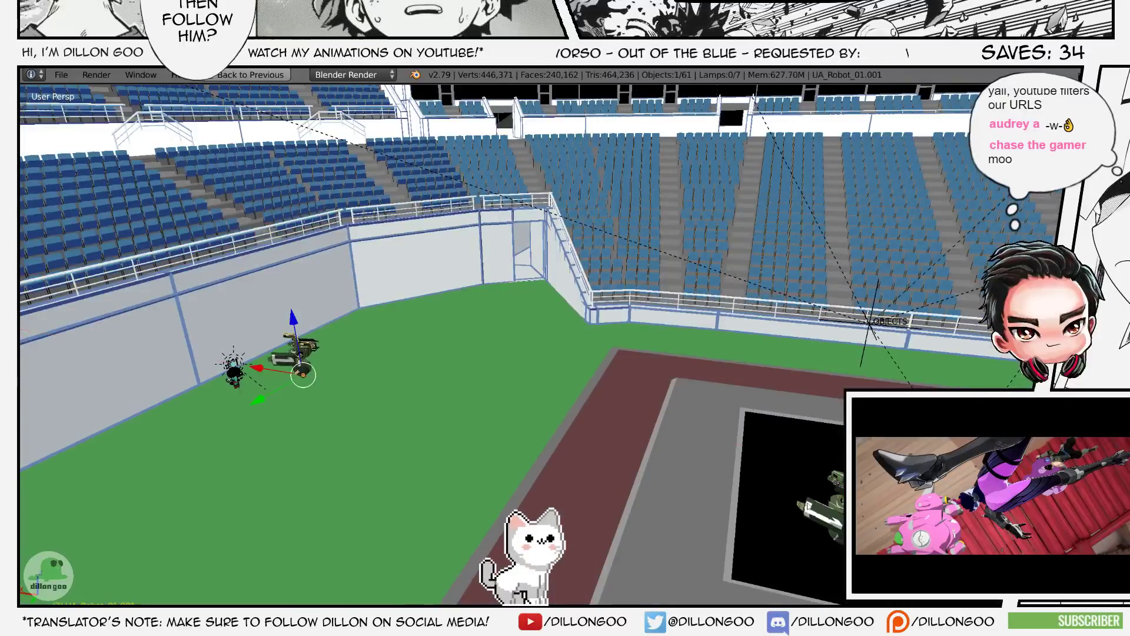
- Move the original UA_Robot_01 onto the grass near the duplicate robot and save the scene
key(z)
key(z)
click(282, 435)
shift+middle_drag(286, 433, 318, 414)
key(KP_Decimal)
key(ctrl+s)
click(318, 415)
- Slide the selected robot across the grass, keeping its height by excluding the Z axis from the move
middle_drag(488, 358, 589, 377)
scroll(518, 412, down, 2)
key(g)
key(shift+z)
click(594, 428)
- Adjust the selected robot's scale in three passes while comparing it with the other robot and the character
scroll(589, 376, up, 6)
middle_drag(483, 355, 627, 315)
key(s)
click(753, 259)
shift+middle_drag(754, 259, 779, 250)
key(s)
click(882, 259)
shift+middle_drag(883, 259, 1038, 224)
key(s)
click(965, 244)
- Reposition UA_Robot_01 on the grass alongside the other robot and show its transform properties in the full-screen 3D view
middle_drag(965, 245, 962, 280)
key(g)
click(885, 280)
scroll(885, 280, up, 1)
middle_drag(885, 280, 888, 278)
key(ctrl+Up)
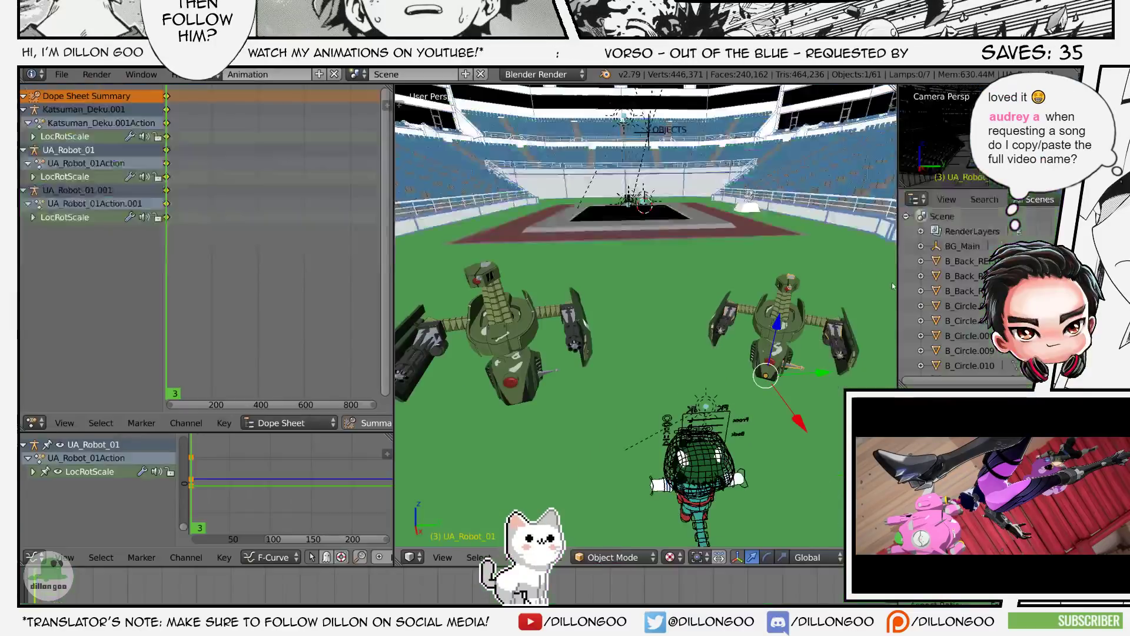
key(n)
key(ctrl+Up)
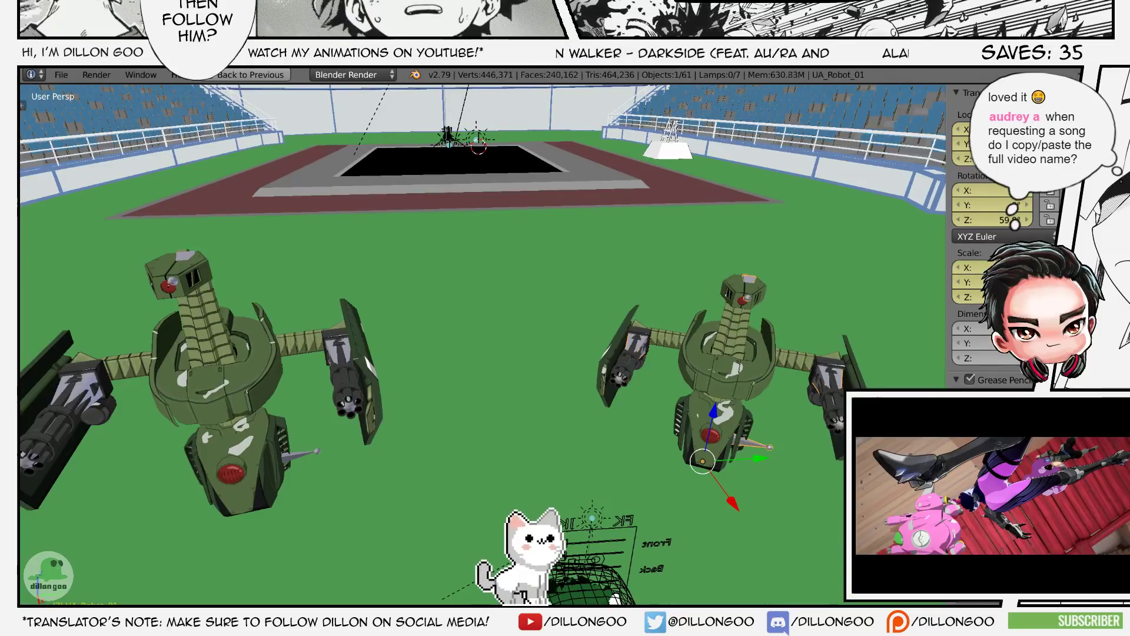
- Select the nearer robot's mesh, chara0039.001, and display the scene in solid shading
key(z)
right_click(347, 370)
key(z)
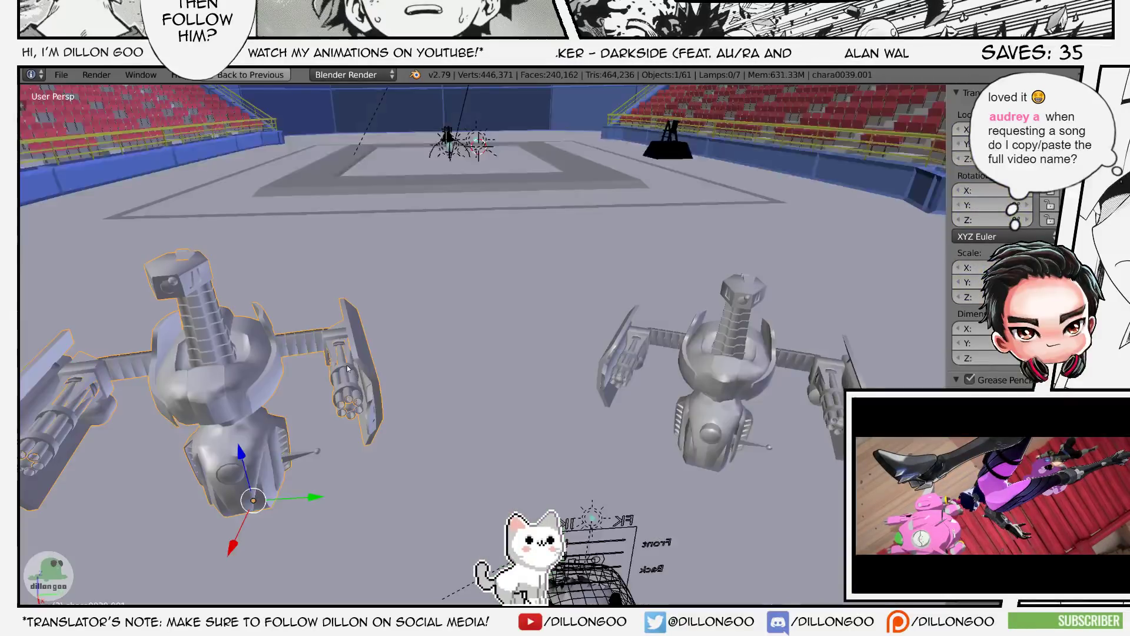
- Select the nearer robot's rig UA_Robot_01.001, show the scene with textured shading and save the file
key(z)
right_click(347, 366)
key(alt+z)
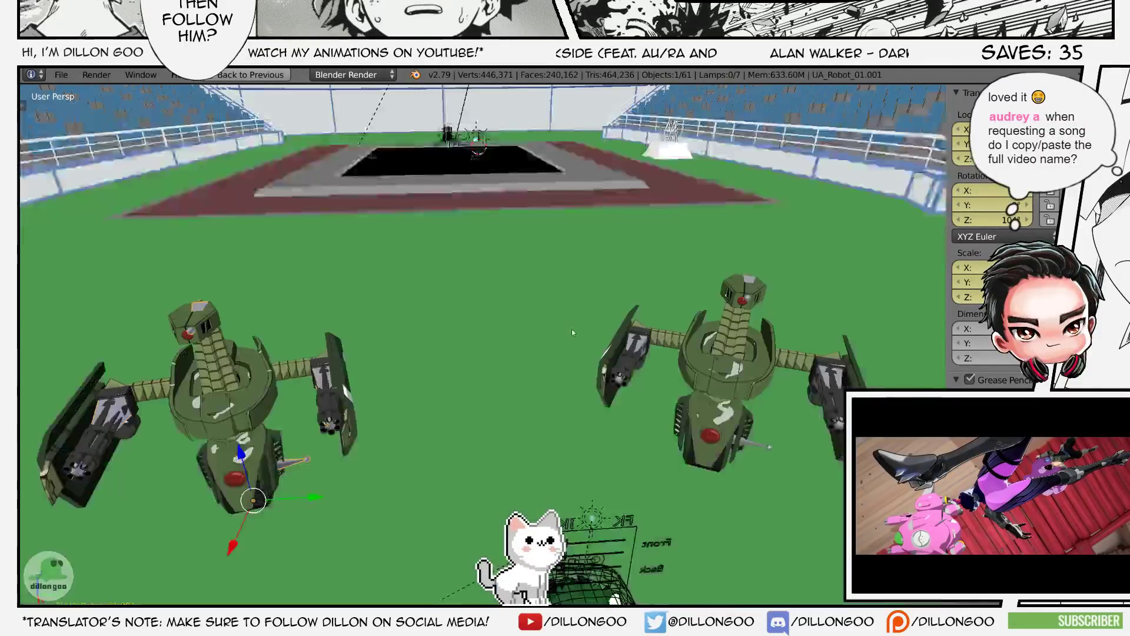
key(ctrl+s)
click(660, 310)
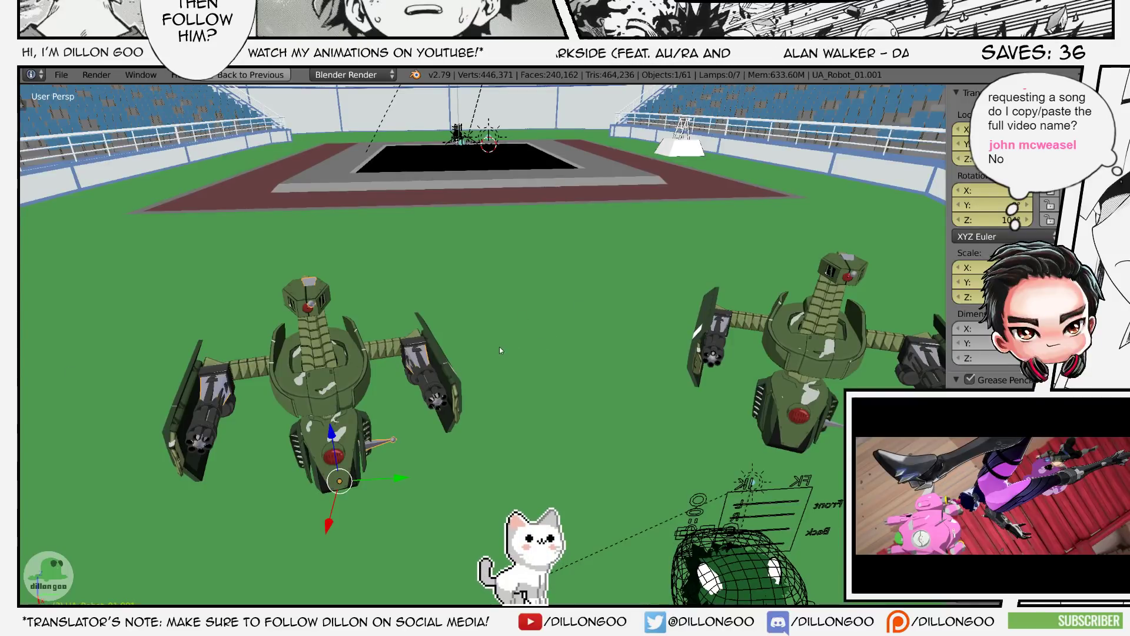
middle_drag(499, 344, 587, 302)
key(ctrl+s)
click(527, 316)
key(ctrl+s)
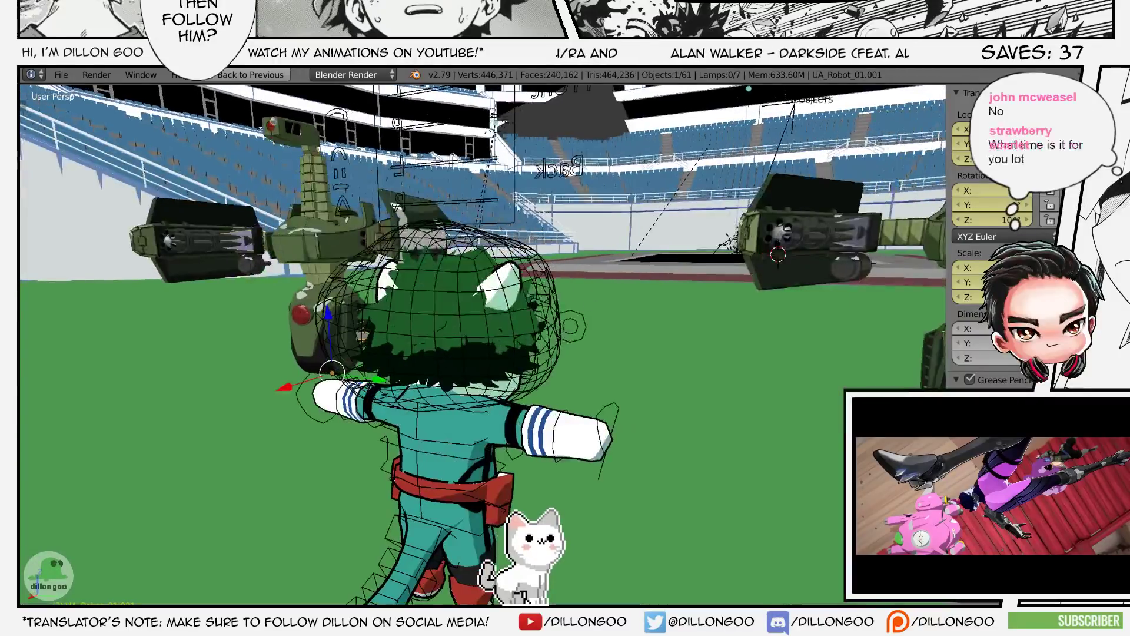
- Select the Katsuman_Deku.001 character rig standing near the robots and return the scene to textured shading
right_click(513, 213)
right_click(513, 212)
right_click(507, 211)
scroll(506, 210, down, 2)
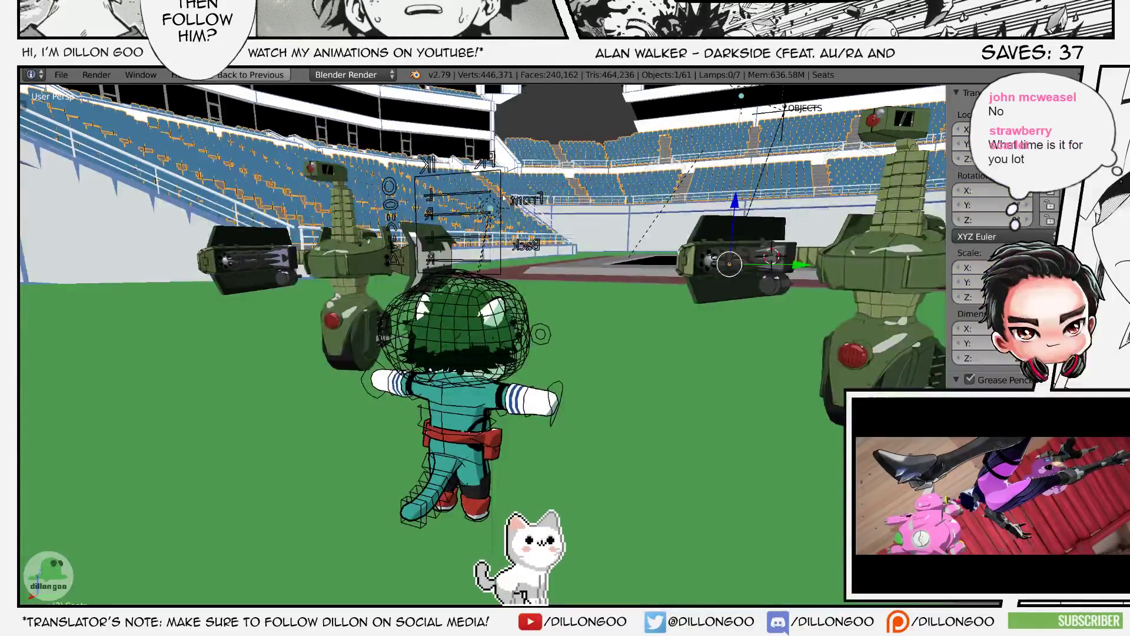
right_click(538, 209)
key(z)
key(z)
key(z)
key(alt+z)
mouse_move(540, 210)
middle_down()
mouse_move(607, 360)
mouse_move(658, 342)
middle_up()
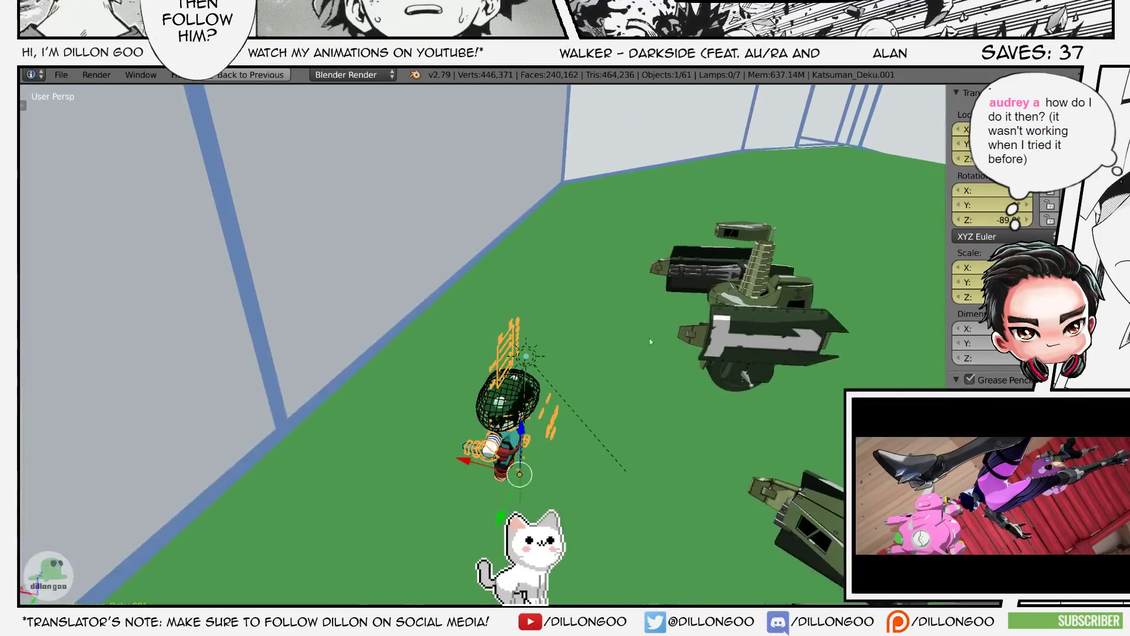
- Select the Katsuman_Rig.003 character rig at the arena's central platform and save the scene
scroll(580, 323, down, 8)
mouse_move(610, 313)
shift+middle_down()
mouse_move(376, 288)
mouse_move(247, 247)
mouse_move(735, 298)
mouse_move(565, 276)
mouse_move(638, 314)
mouse_move(626, 338)
mouse_move(641, 327)
mouse_move(608, 315)
mouse_move(659, 290)
mouse_move(638, 297)
shift+middle_up()
scroll(736, 297, up, 3)
scroll(736, 298, up, 4)
scroll(641, 291, up, 3)
key(z)
right_click(636, 301)
key(z)
key(z)
key(z)
scroll(620, 289, down, 4)
key(ctrl+s)
click(618, 301)
- Hide the 3D view's properties sidebar and save the scene with textured shading shown
key(z)
key(z)
key(ctrl+s)
click(645, 324)
key(n)
scroll(644, 321, down, 5)
scroll(649, 295, down, 2)
scroll(669, 293, up, 2)
scroll(644, 294, up, 1)
key(ctrl+s)
click(660, 290)
key(ctrl+s)
click(637, 297)
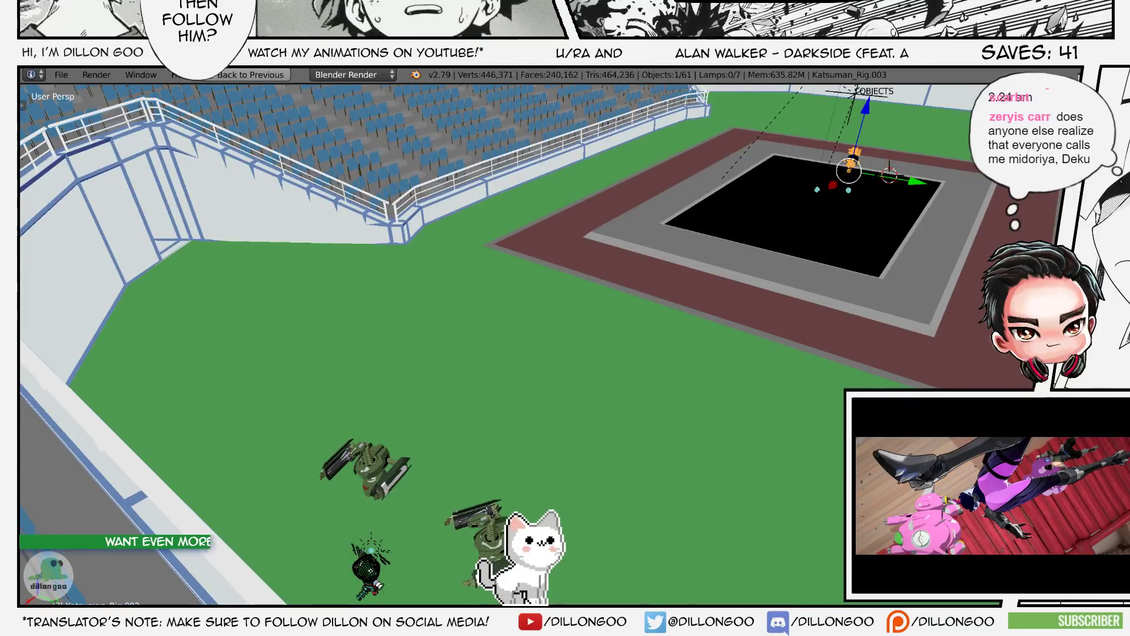
- Place the 3D cursor on the grass near the robots and snap the Katsuman_Rig.003 character to it
click(542, 450)
key(shift+s)
click(543, 464)
middle_drag(581, 401, 580, 434)
scroll(594, 354, down, 4)
scroll(575, 370, up, 4)
scroll(550, 377, down, 5)
scroll(616, 351, up, 2)
scroll(741, 410, up, 5)
scroll(686, 454, up, 2)
scroll(699, 452, down, 4)
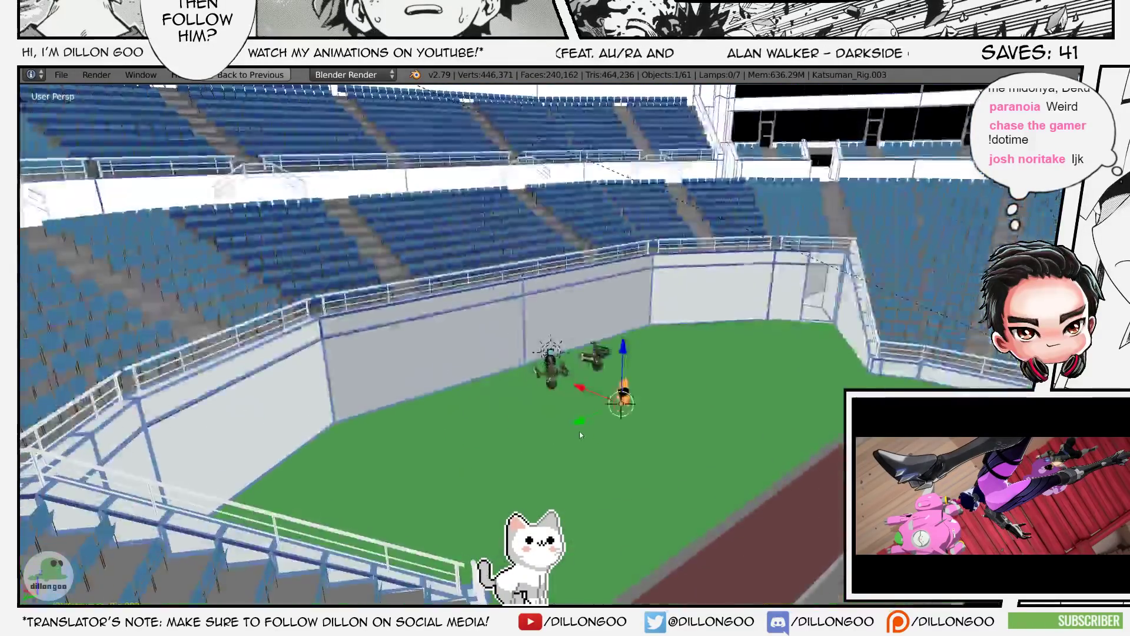
- Select the UA_Robot_01 robot rig near the wall and return the scene to textured shading
scroll(579, 434, up, 3)
key(z)
key(z)
key(z)
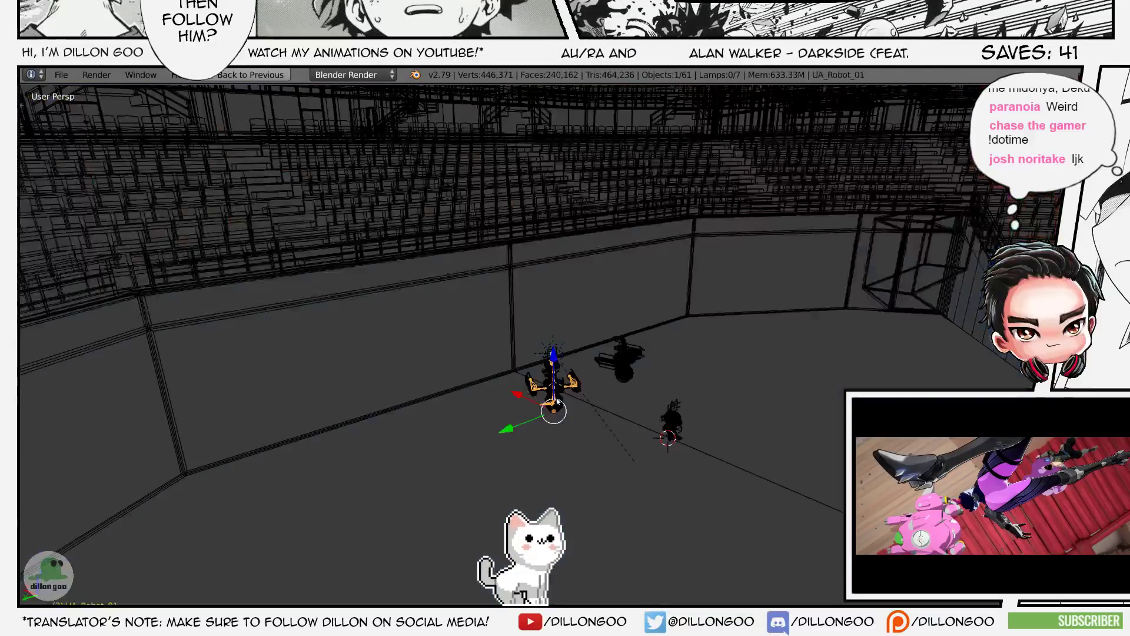
key(alt+z)
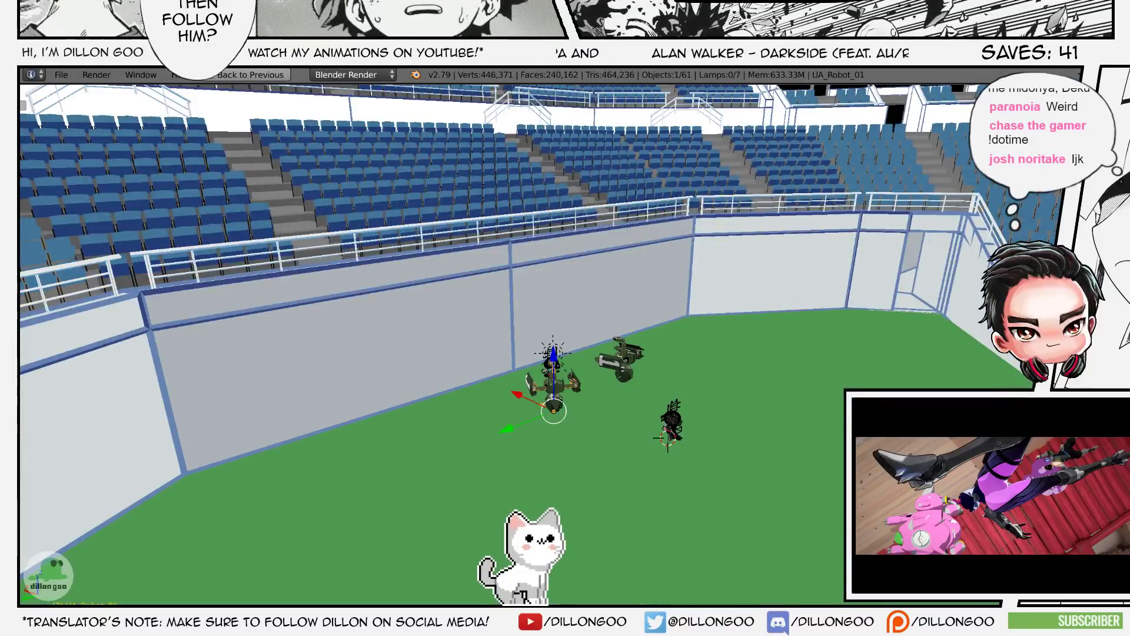
- Switch to the other Blender window holding the chara0039 robot model and show an empty layer
key(super+d)
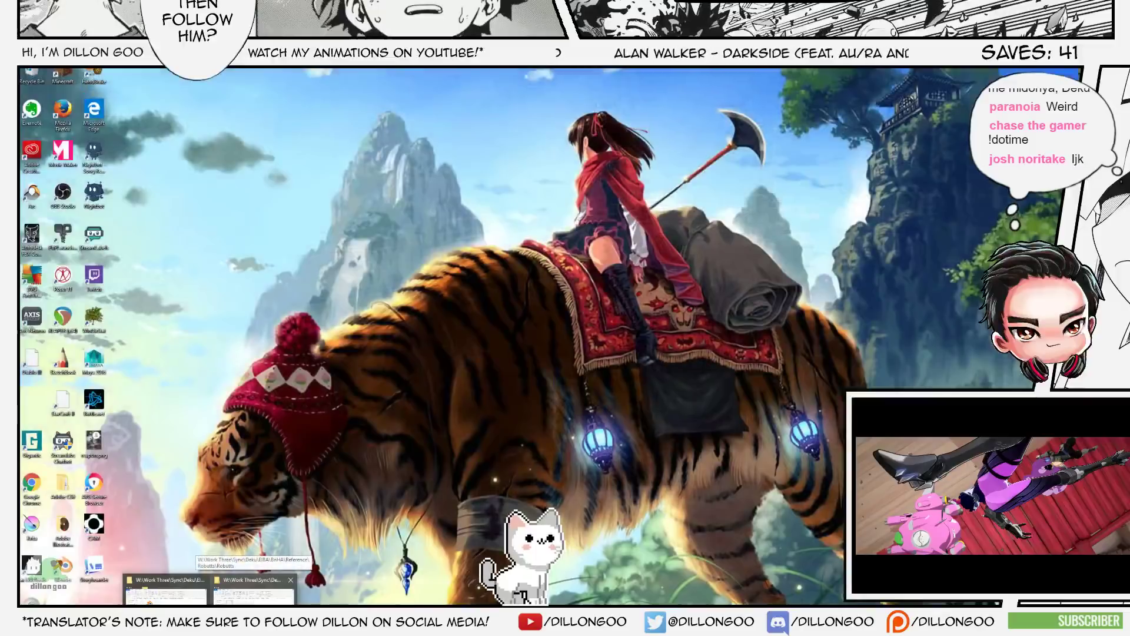
key(super+d)
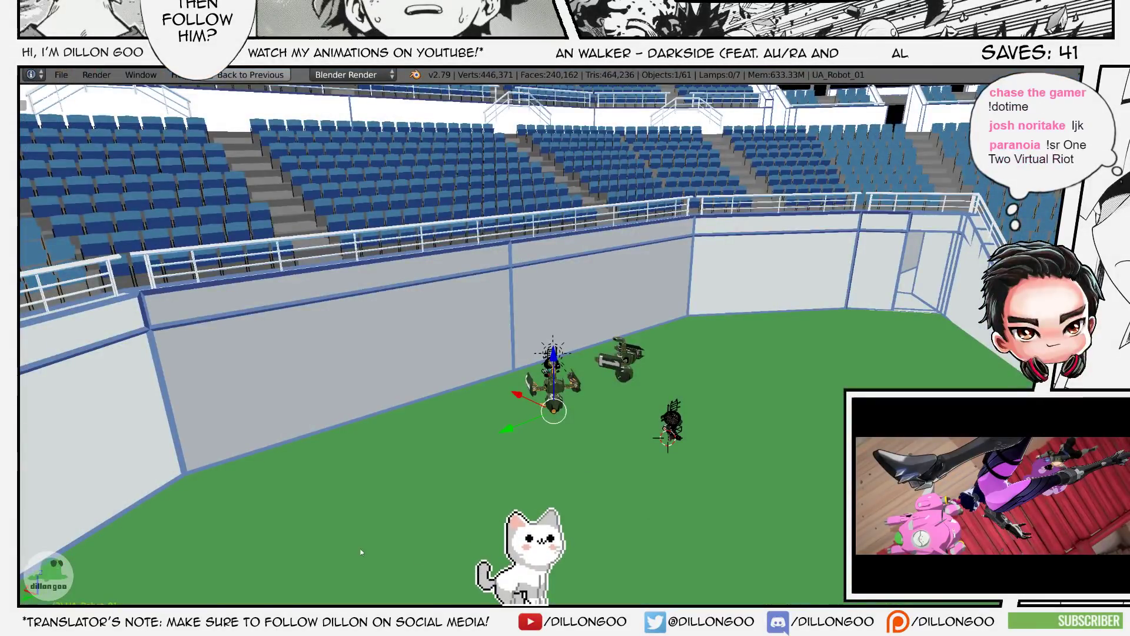
mouse_move(292, 631)
click(334, 601)
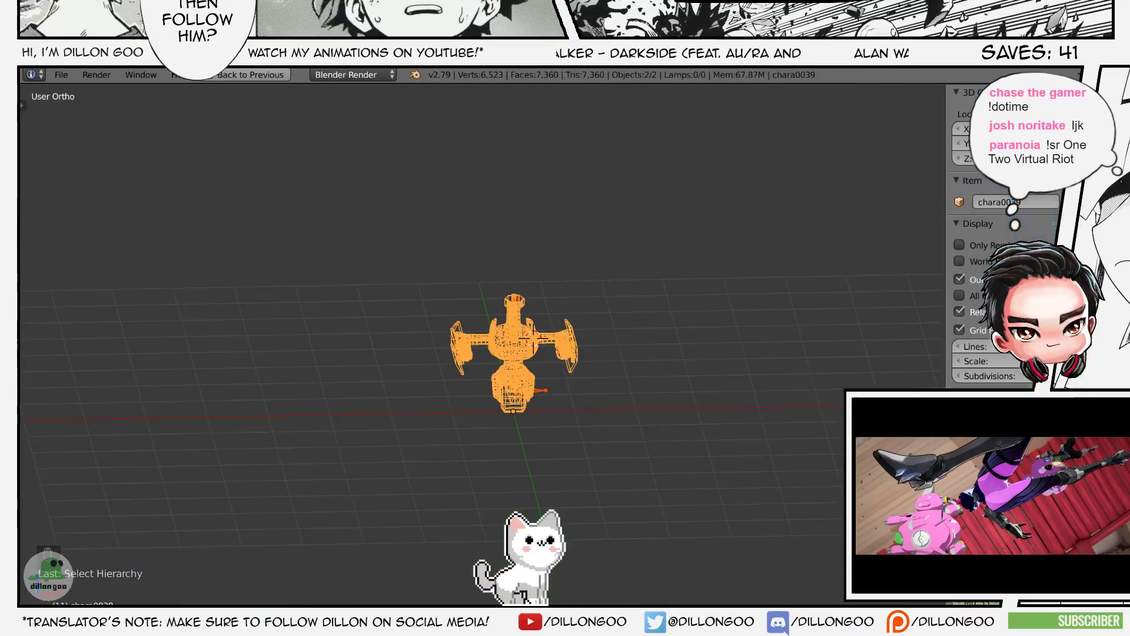
key(alt+2)
- Import the COLLADA file 00420001.dae from the Robutts folder and frame the imported objects
click(62, 78)
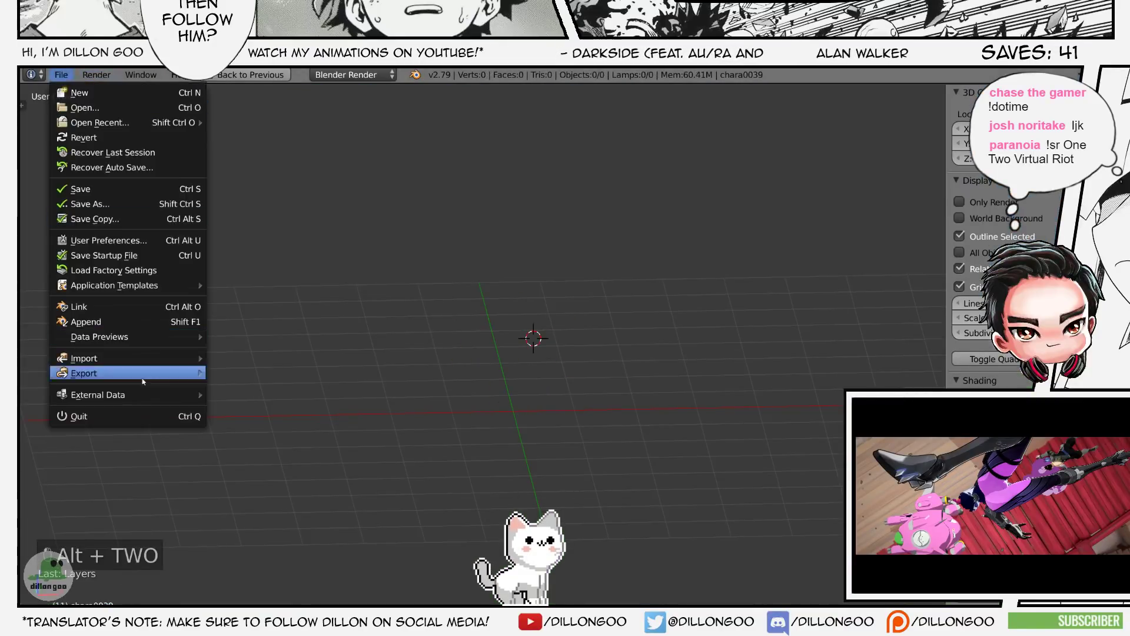
mouse_move(156, 364)
click(296, 360)
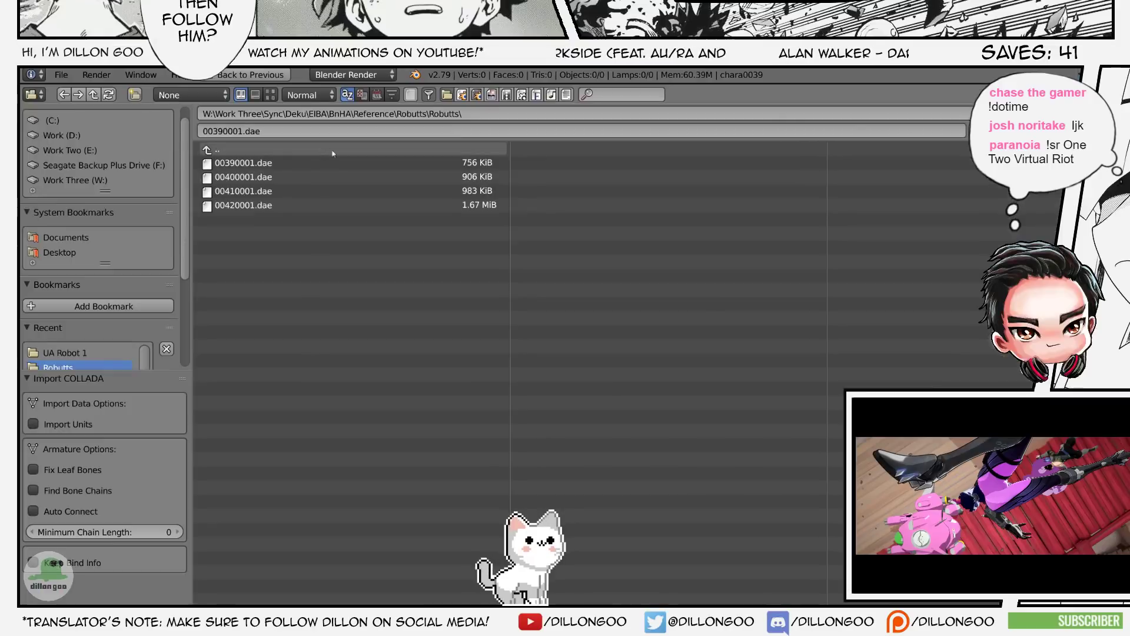
click(310, 204)
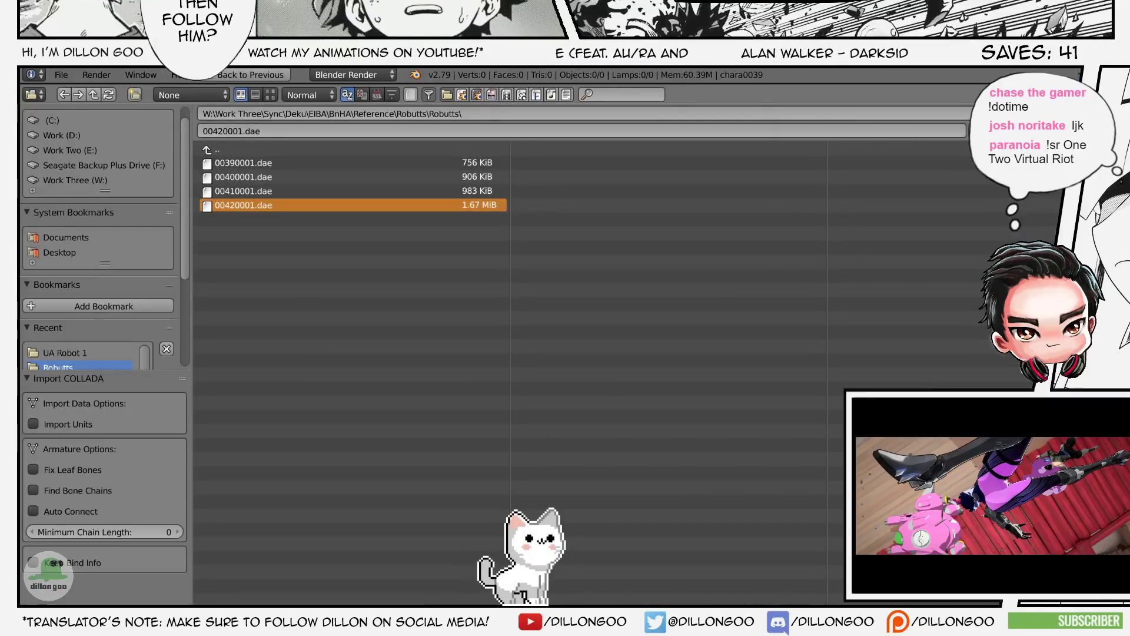
key(Return)
key(KP_Decimal)
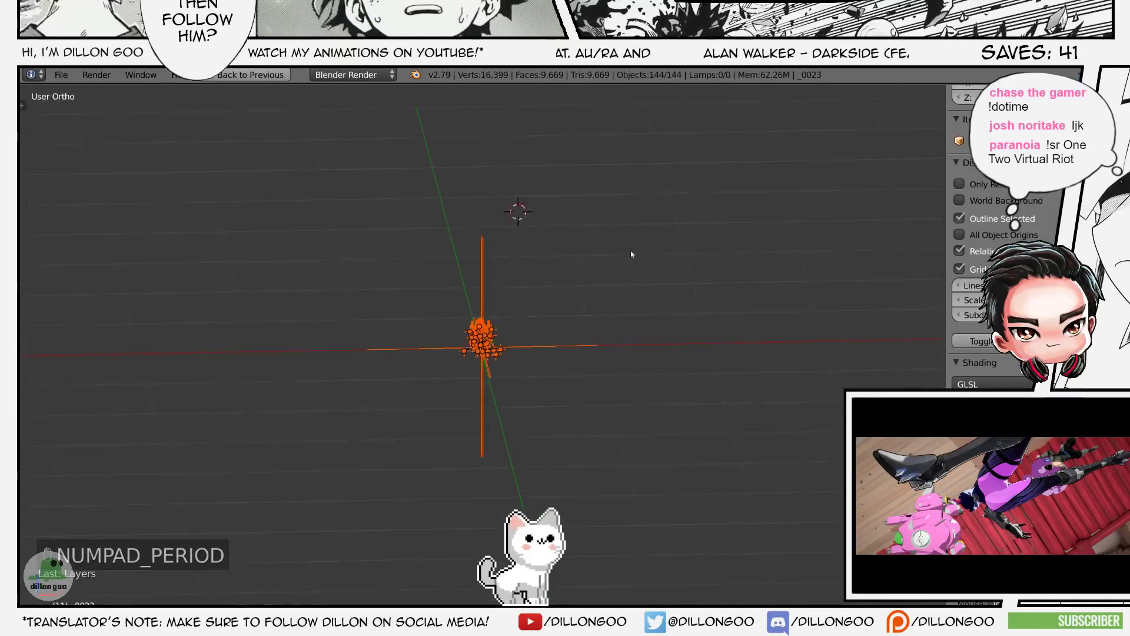
- Rescale all imported objects freehand and deselect them
key(s)
click(501, 257)
key(a)
key(a)
key(a)
- Select the imported robot's body mesh and display it with solid shading
right_click(567, 204)
key(z)
key(z)
key(alt+z)
key(z)
mouse_move(566, 204)
shift+middle_down()
mouse_move(592, 297)
mouse_move(549, 288)
mouse_move(592, 364)
mouse_move(577, 348)
mouse_move(813, 314)
shift+middle_up()
key(z)
scroll(593, 364, up, 3)
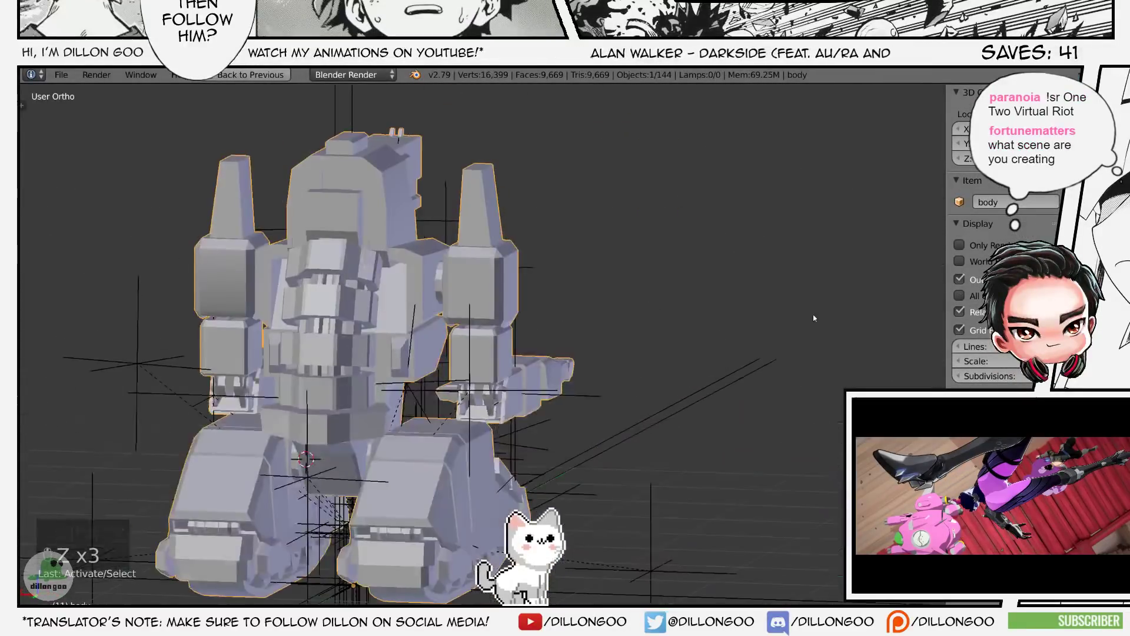
- Invert the selection and delete every imported object except the body mesh
middle_drag(446, 335, 417, 340)
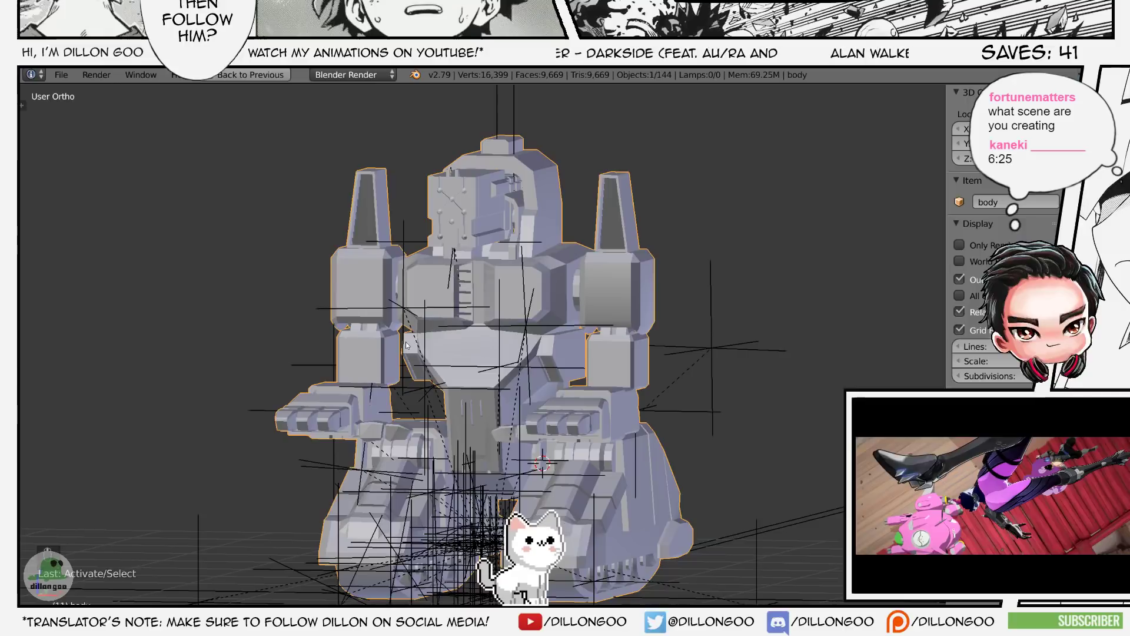
key(ctrl+i)
key(x)
click(415, 339)
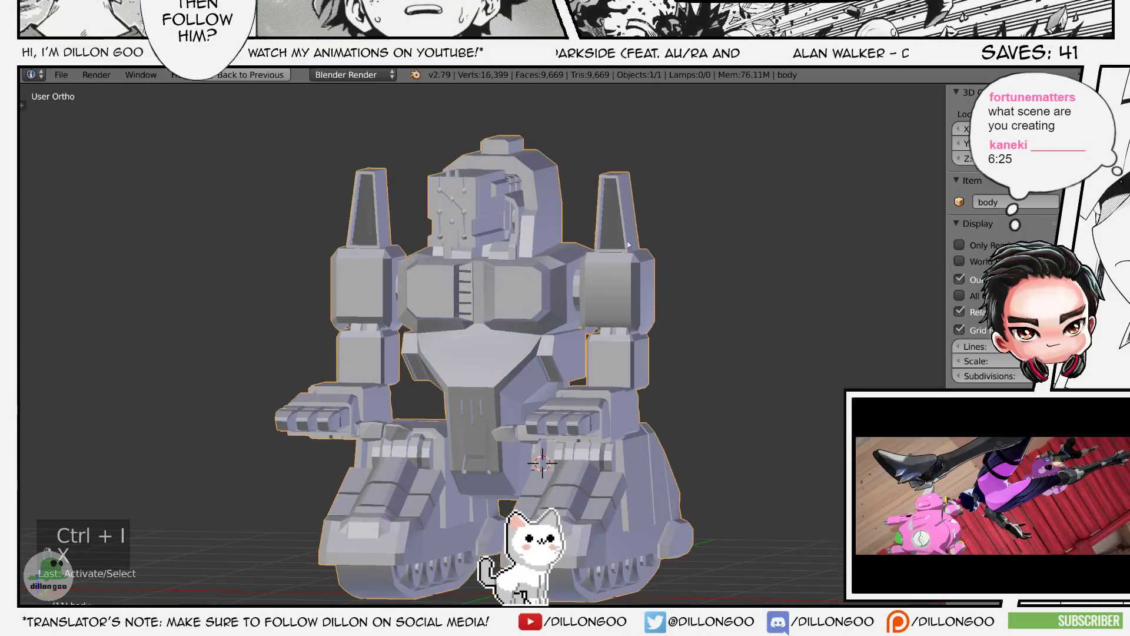
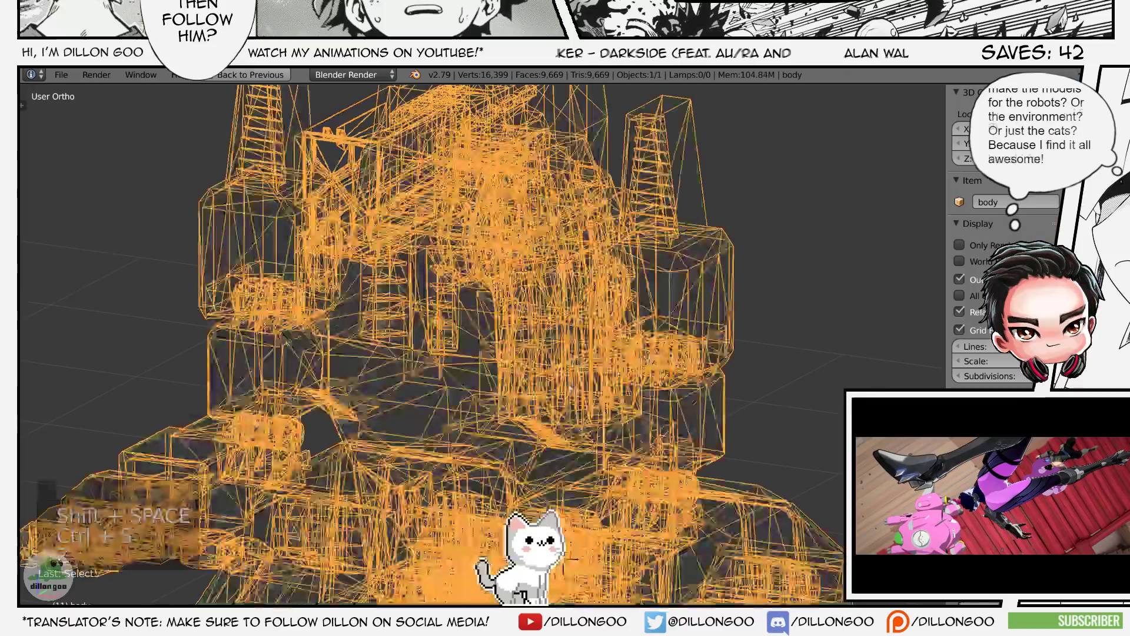
- Examine the robot body's head and torso in wireframe and textured shading
key(alt+z)
key(z)
key(alt+z)
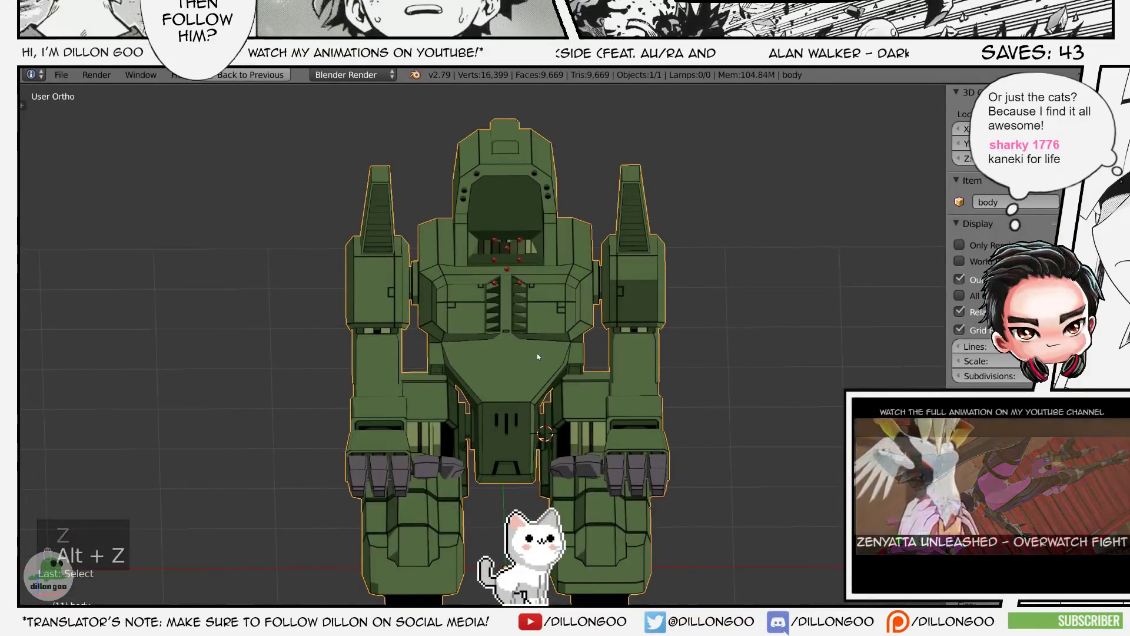
scroll(537, 353, up, 2)
scroll(548, 334, down, 1)
key(z)
key(alt+z)
scroll(554, 321, up, 2)
mouse_move(541, 253)
shift+middle_down()
mouse_move(558, 329)
mouse_move(484, 283)
shift+middle_up()
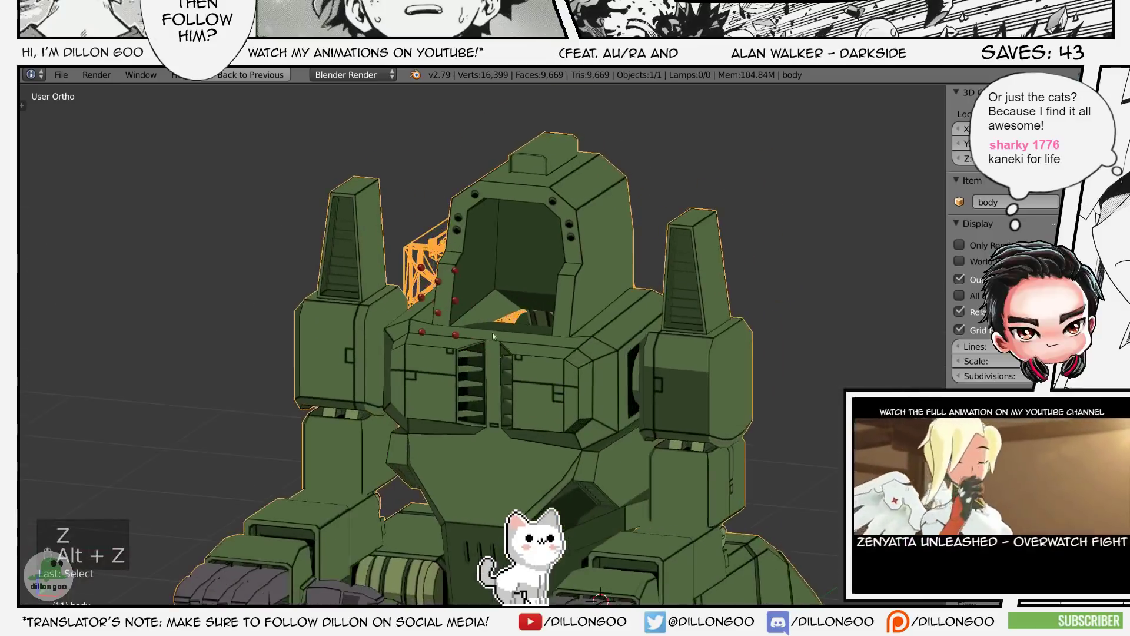
key(z)
key(z)
key(z)
key(z)
key(alt+z)
- Restore the multi-editor layout and select the body mesh's chara0042_face material
key(shift+space)
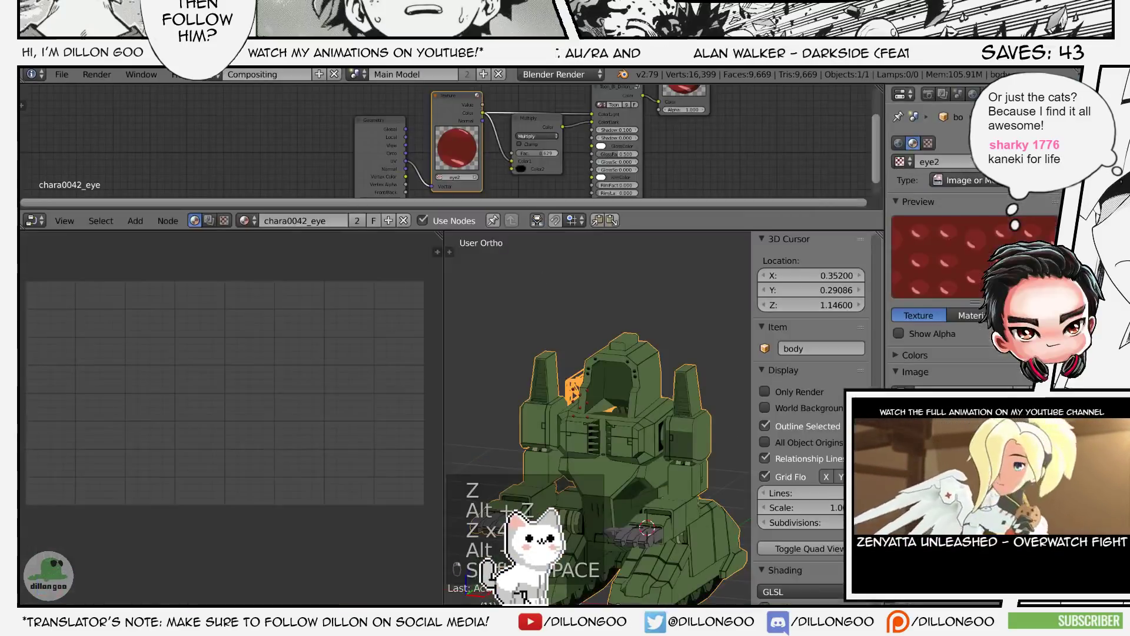
click(1046, 94)
click(954, 146)
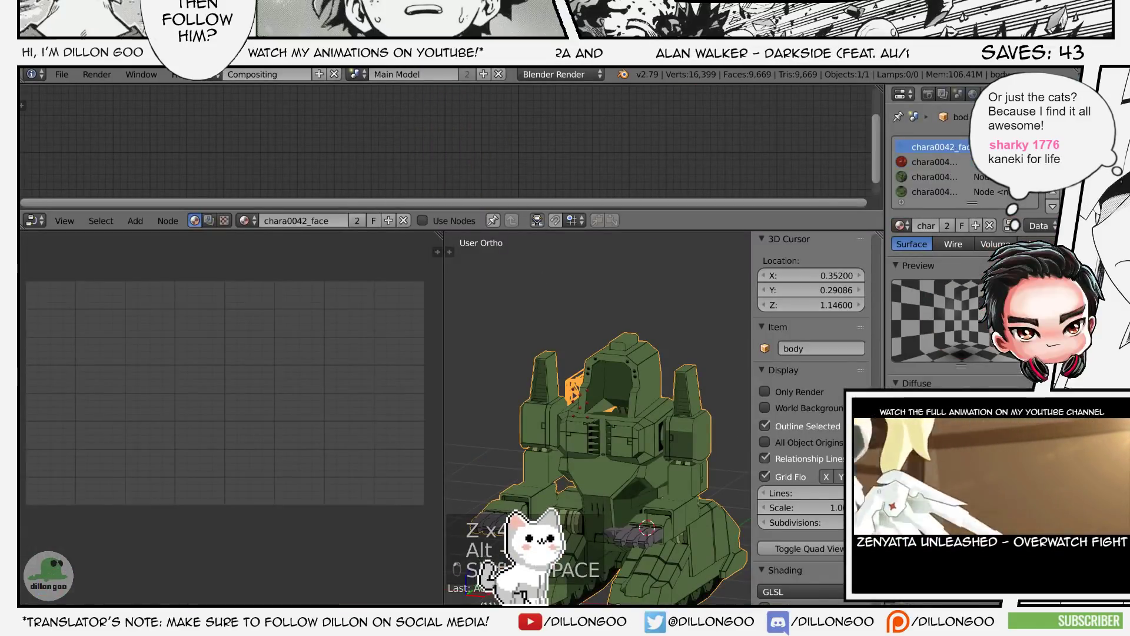
scroll(1025, 381, down, 2)
scroll(1024, 381, up, 1)
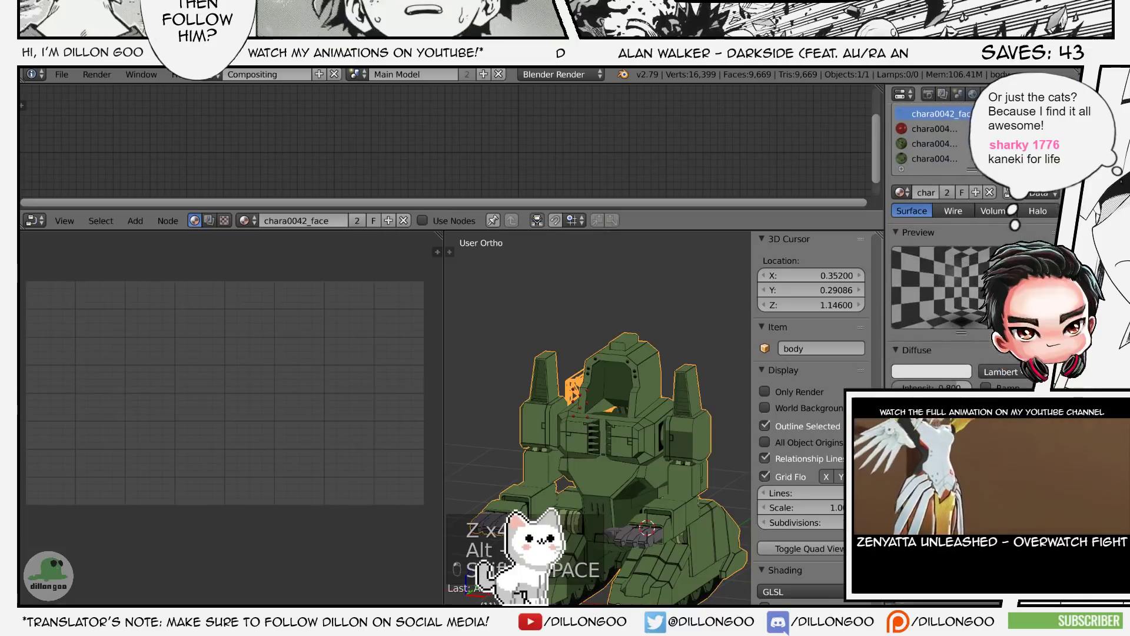
- Enable nodes on the chara0042_face material and replace the default nodes with the copied toon shader setup
click(423, 220)
key(x)
key(ctrl+z)
key(shift+space)
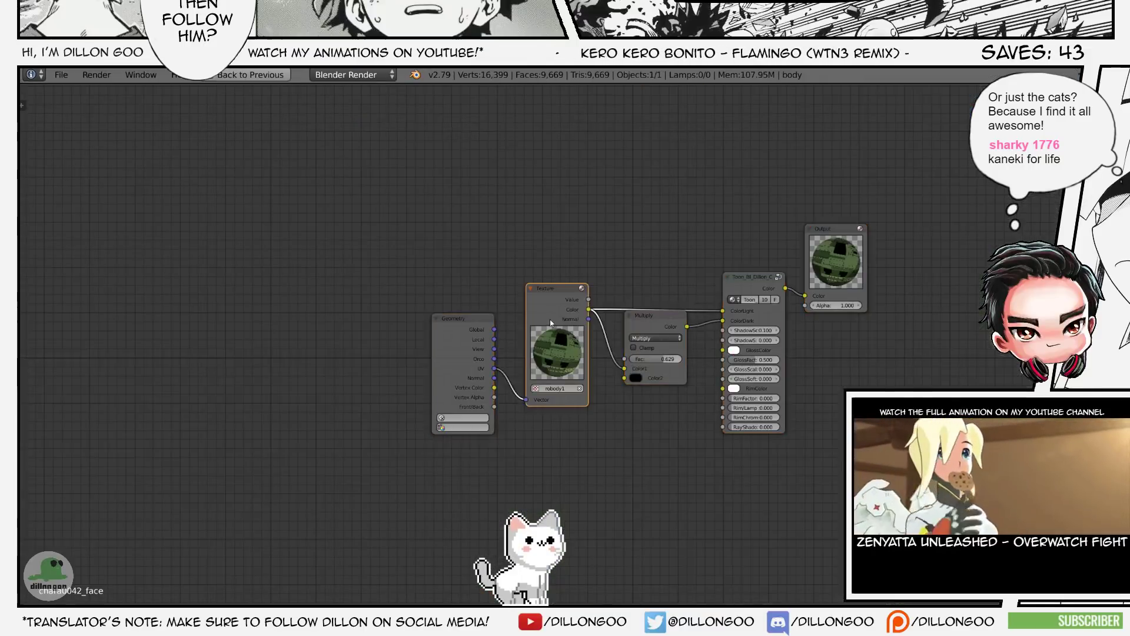
key(shift+space)
- Replace the face material's texture image with chara0042_face.png from the Heroes\UA Robot 4 folder
click(1061, 94)
scroll(1031, 382, down, 1)
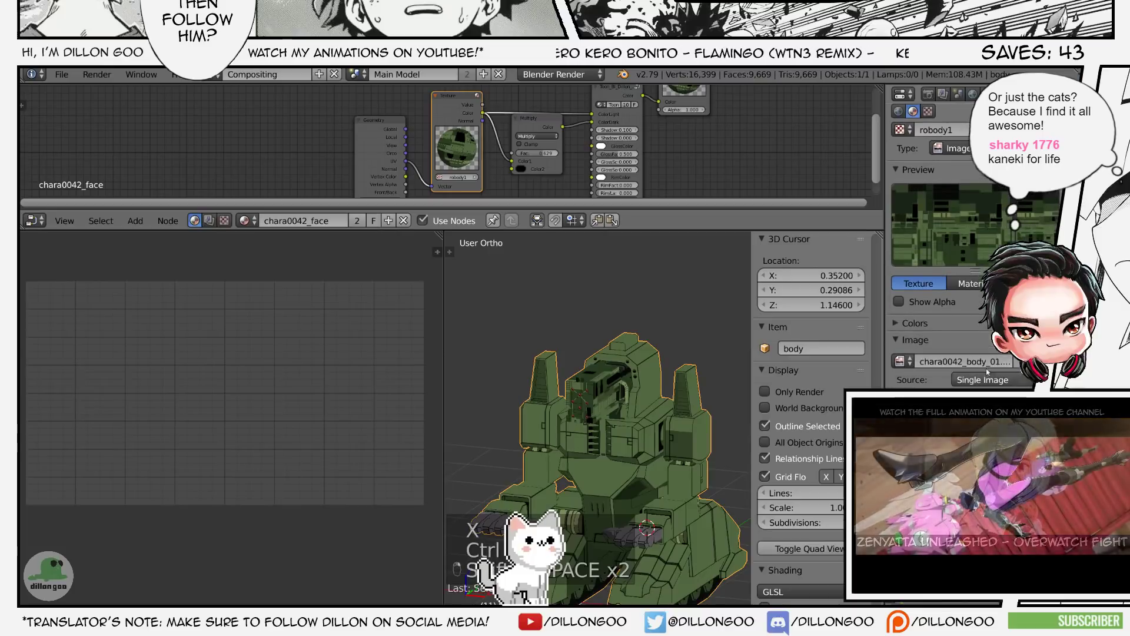
click(1052, 361)
click(1008, 357)
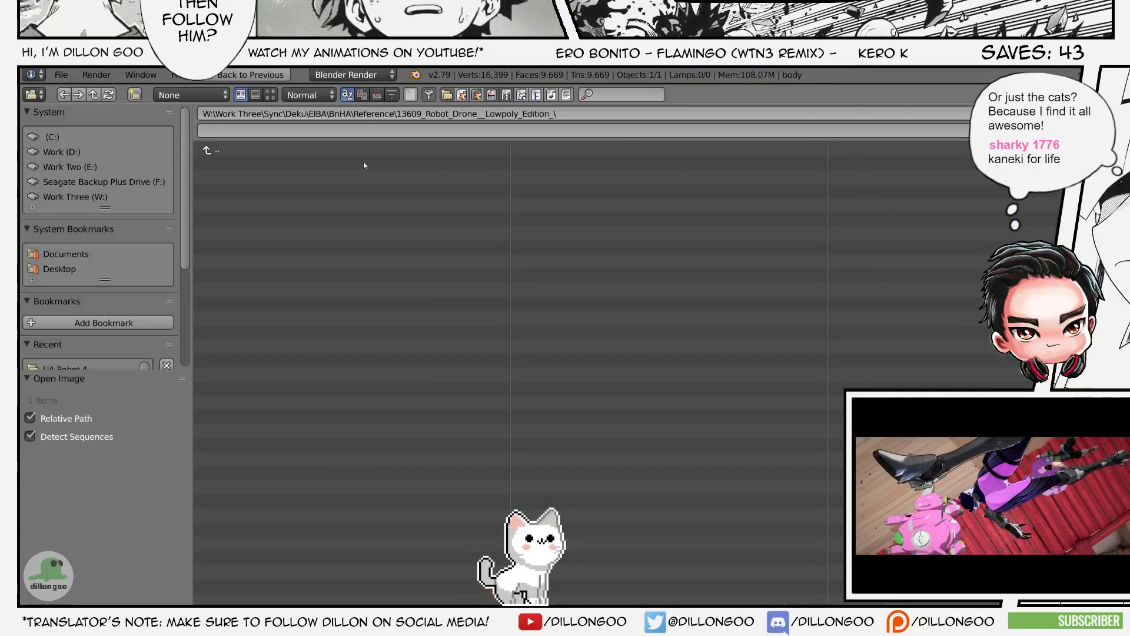
click(281, 153)
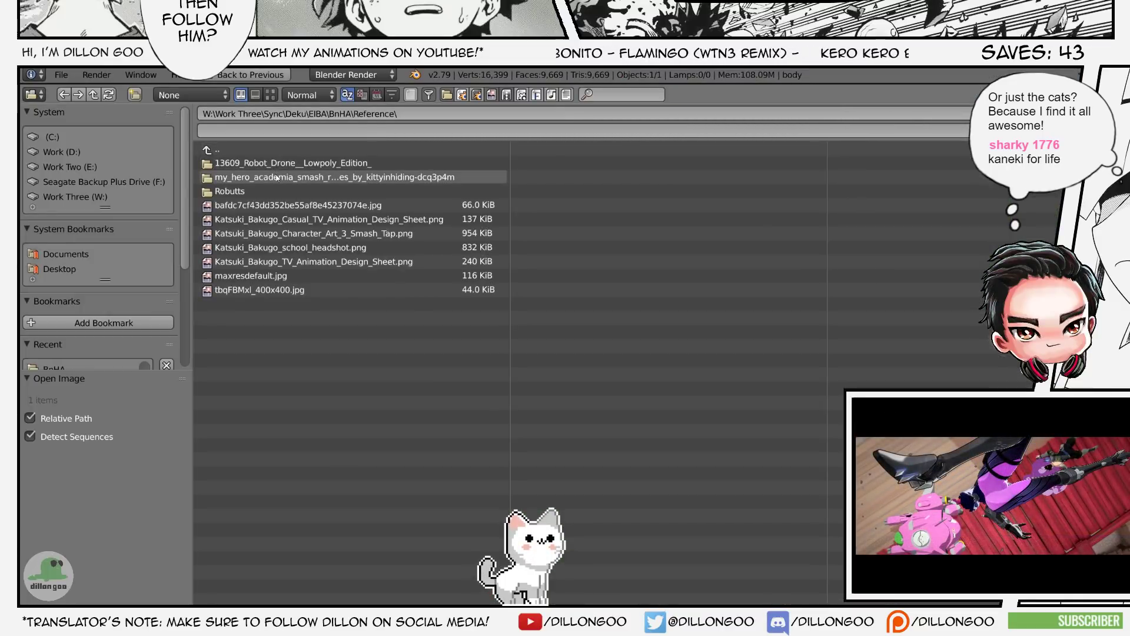
click(275, 177)
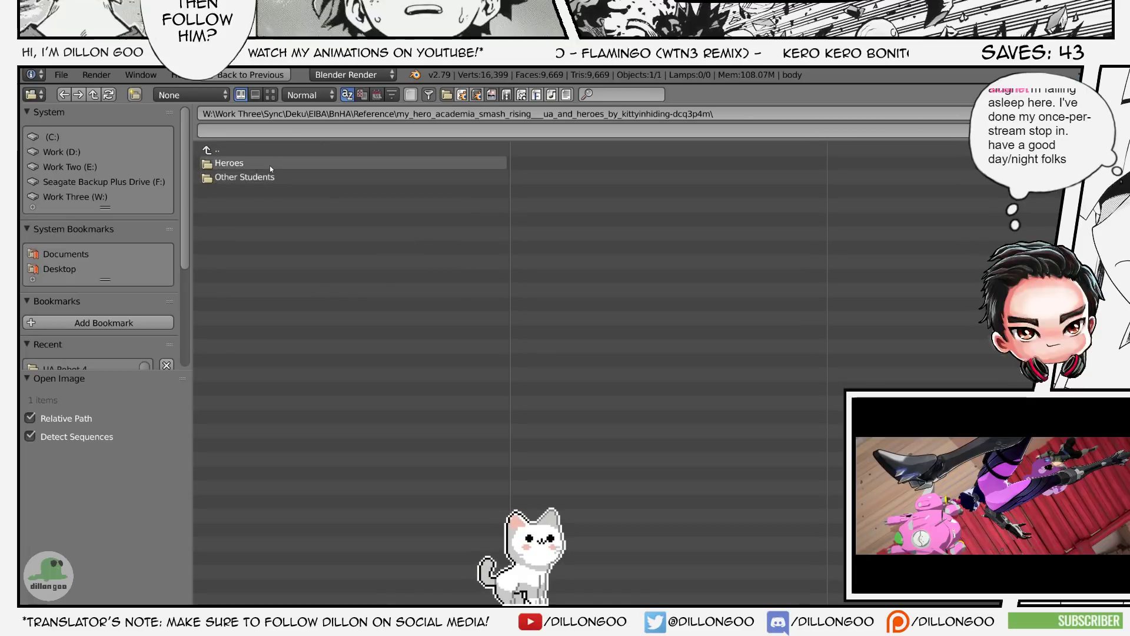
click(270, 165)
click(278, 340)
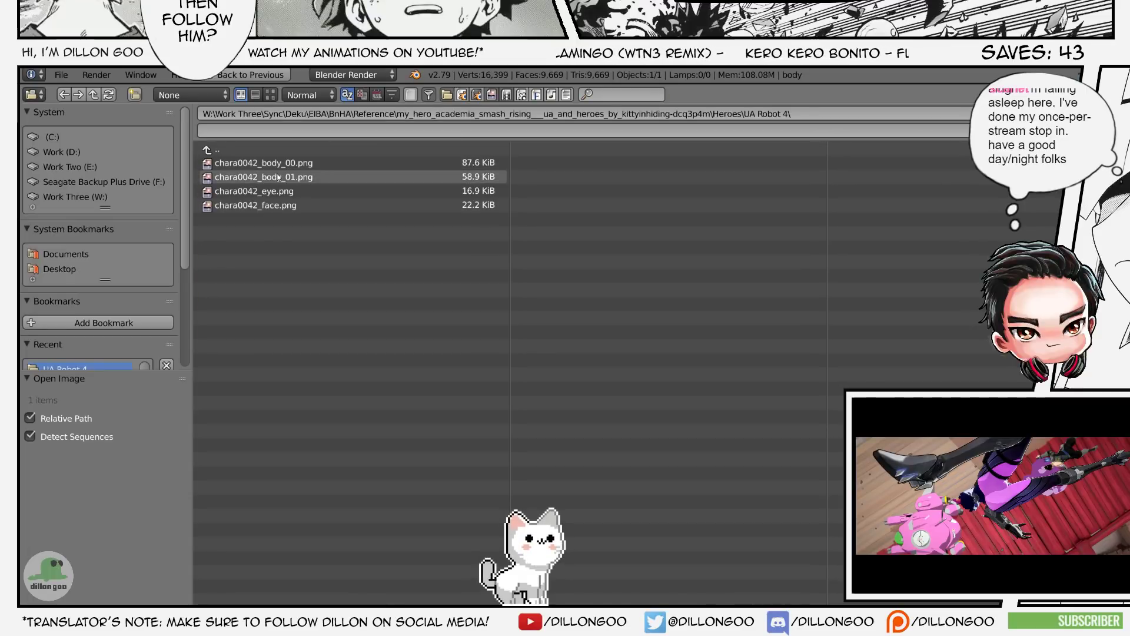
double_click(287, 206)
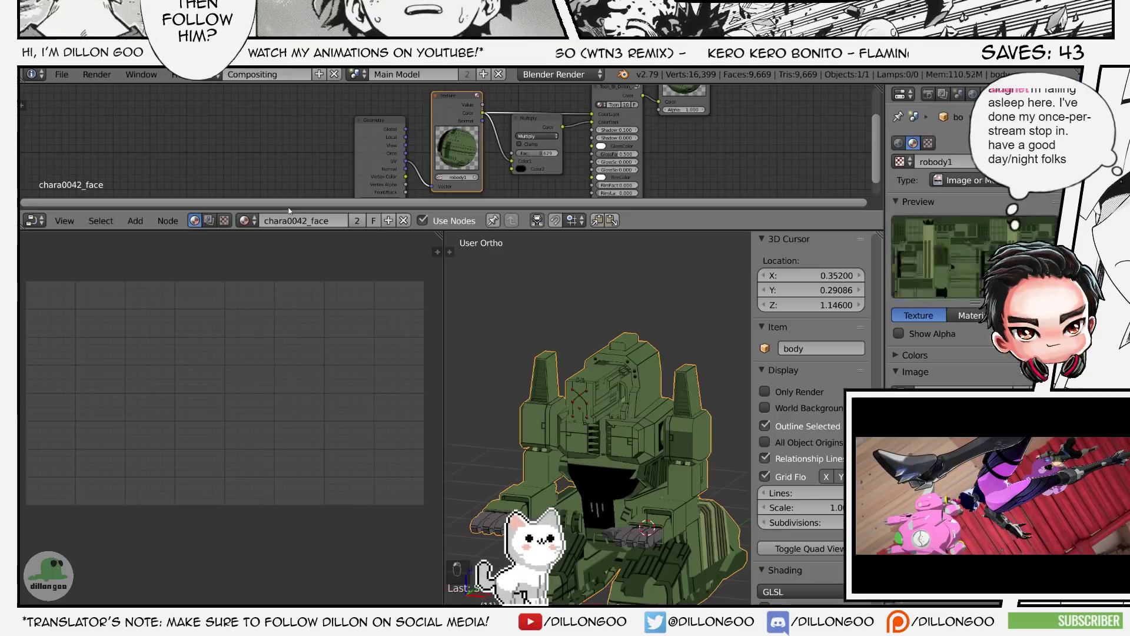
- Inspect the face texture on the enlarged robot in wireframe and textured shading
key(shift+space)
key(z)
key(z)
key(z)
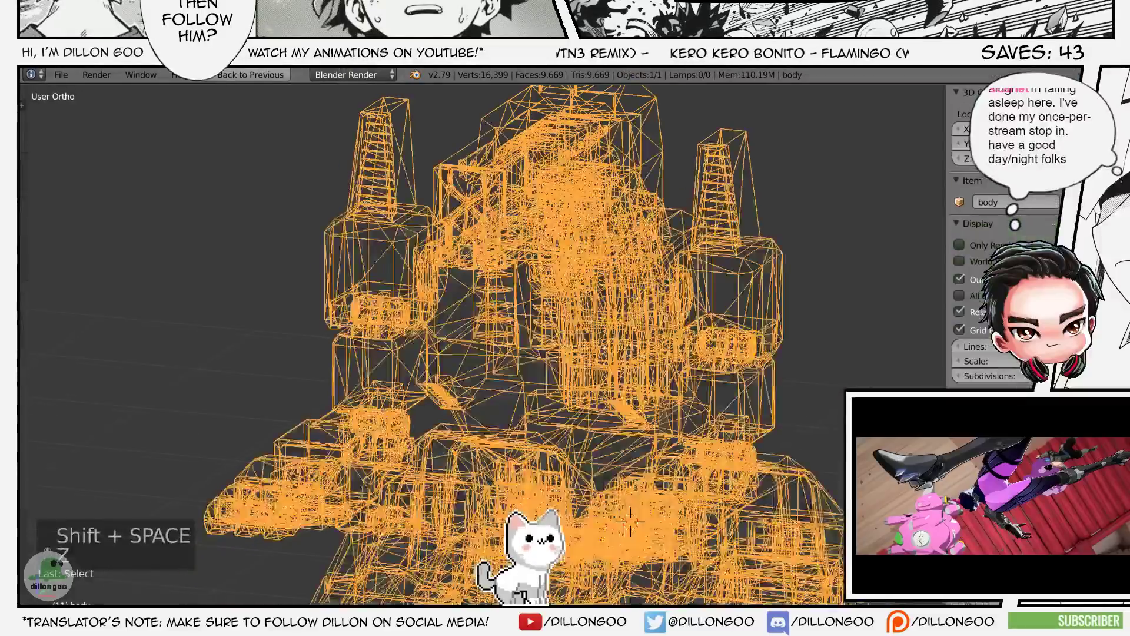
key(alt+z)
key(z)
key(z)
key(z)
mouse_move(605, 350)
middle_down()
mouse_move(592, 282)
mouse_move(494, 286)
mouse_move(591, 288)
middle_up()
- Save the file, show the robot with textured shading and restore the multi-editor layout
right_click(495, 286)
key(z)
key(alt+z)
key(ctrl+s)
key(z)
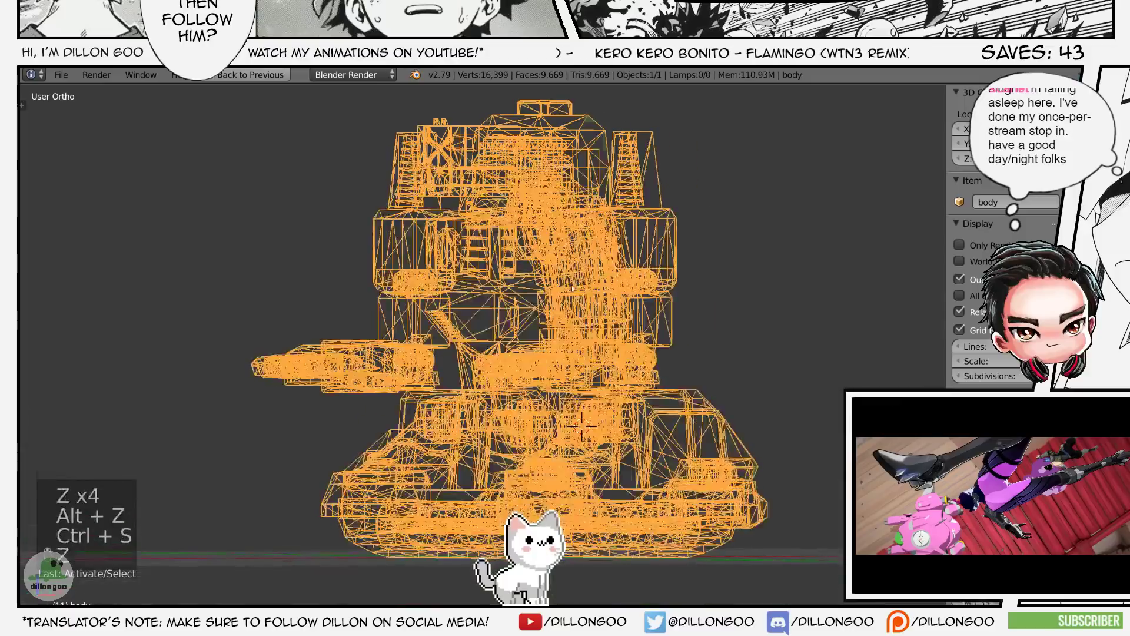
key(alt+z)
key(z)
key(alt+z)
key(shift+space)
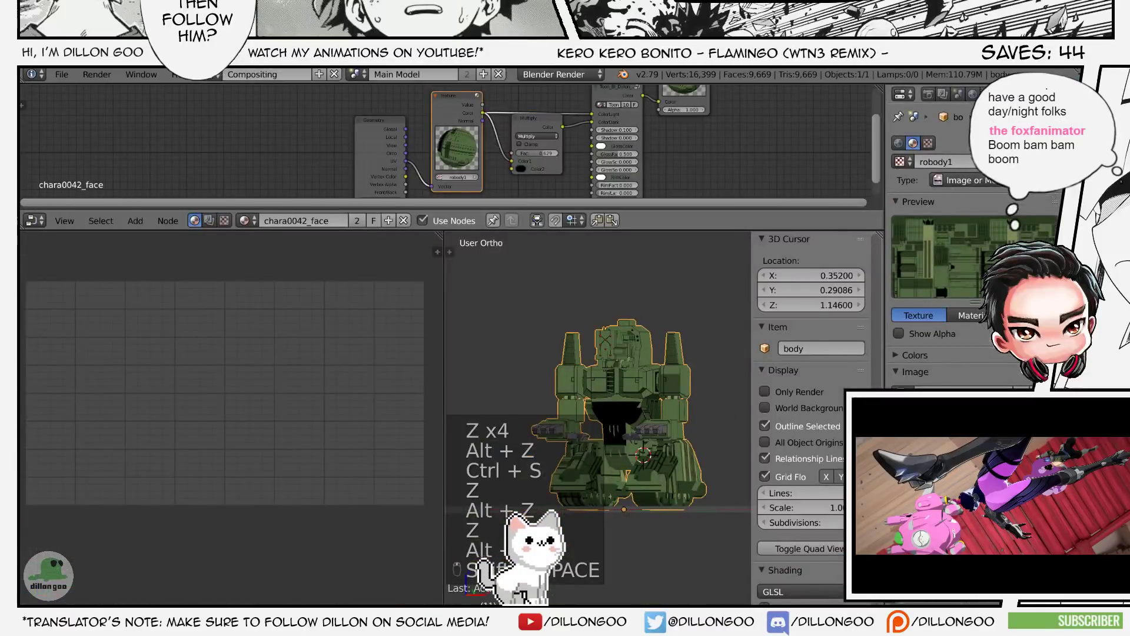
- Make the chara0042_face material's texture a single-user copy and name it face2
click(1007, 162)
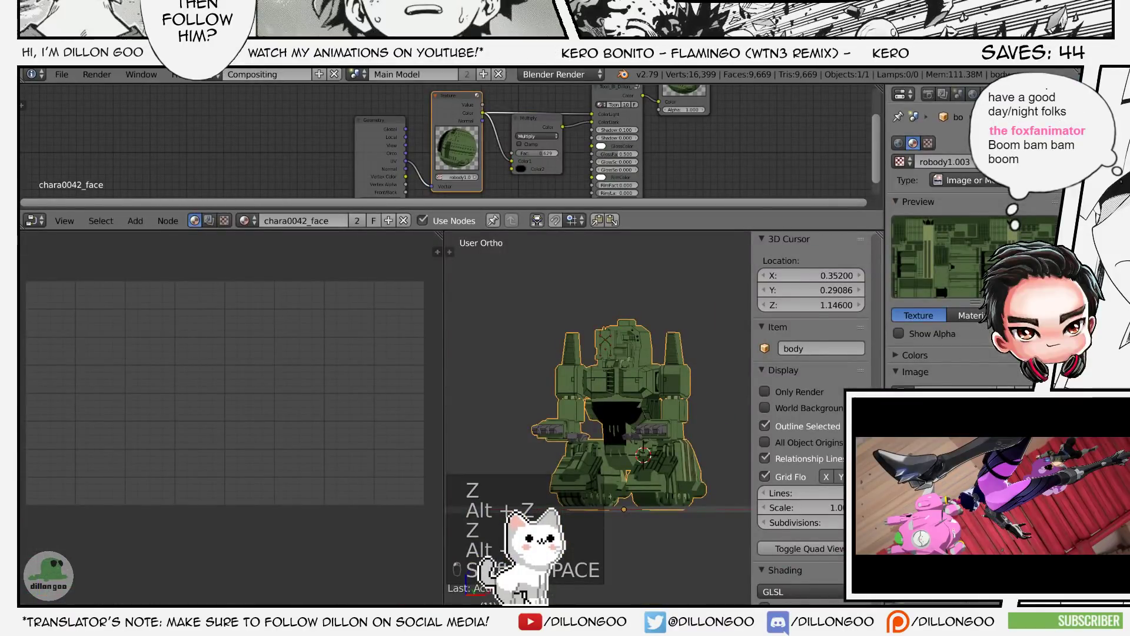
click(954, 161)
text(fa)
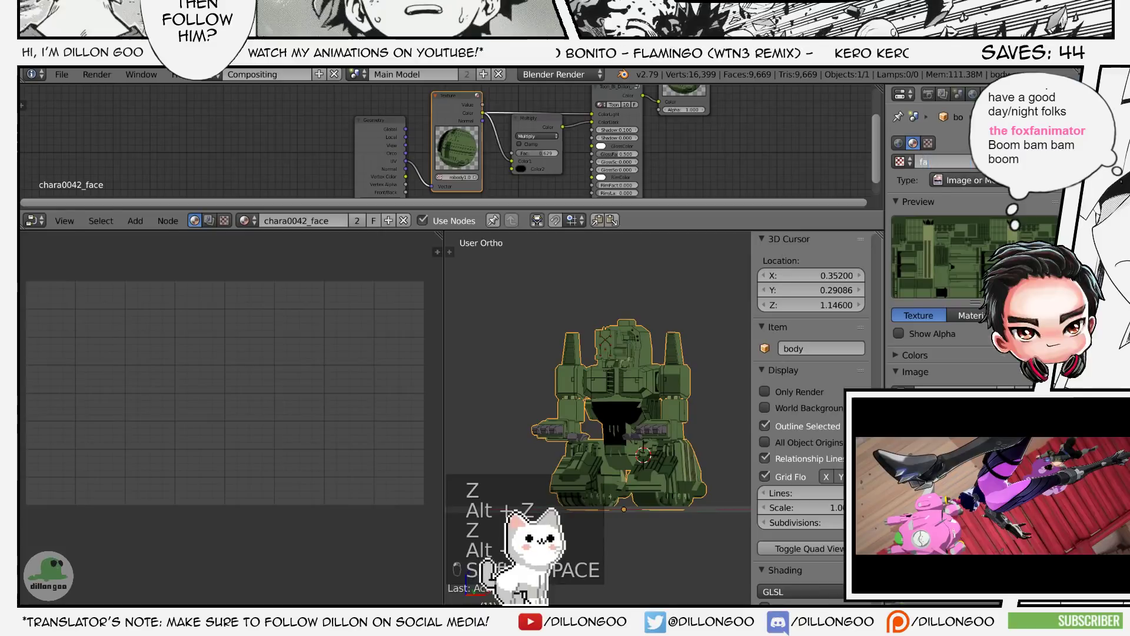
text(ce2)
key(Return)
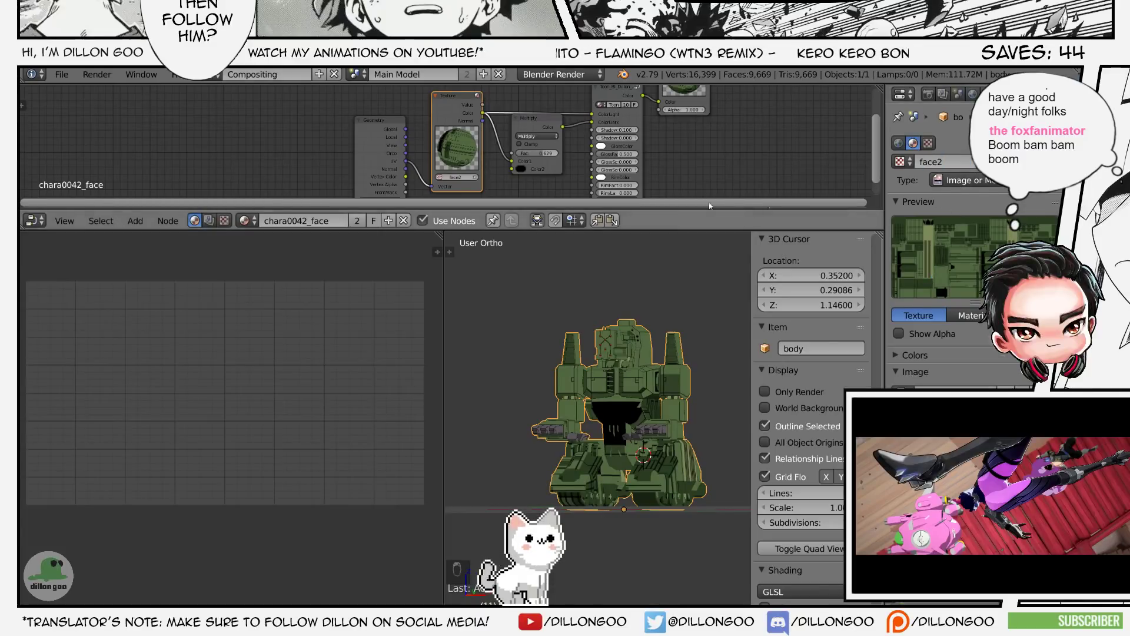
- Set the chara0042_body_01 material's texture image to chara0042_body_01.png
click(1046, 94)
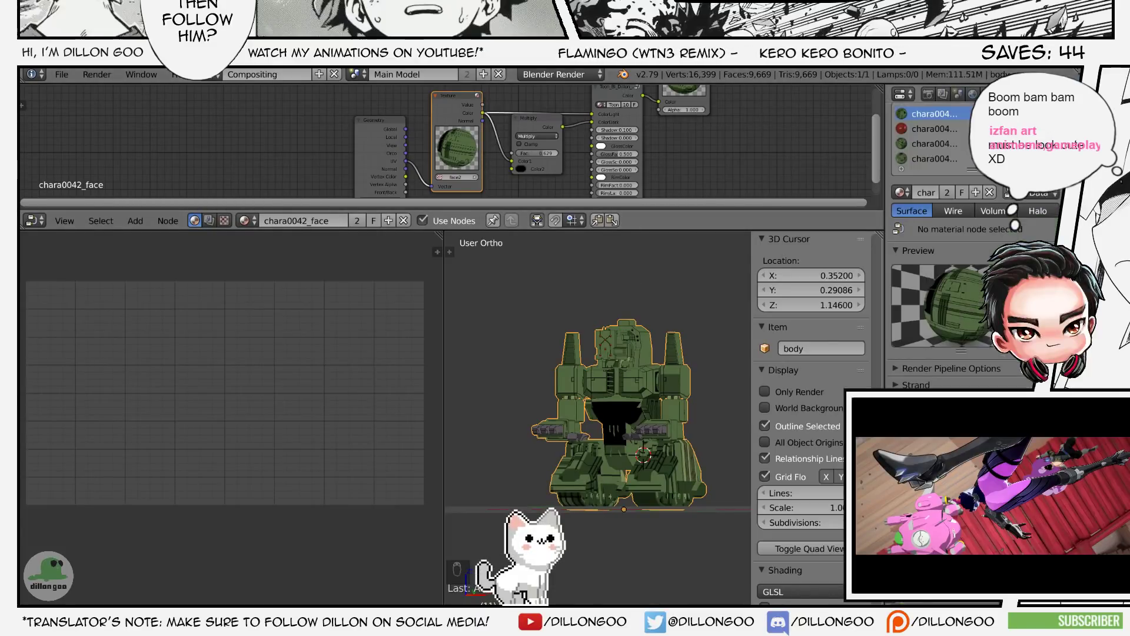
click(937, 159)
scroll(937, 176, up, 2)
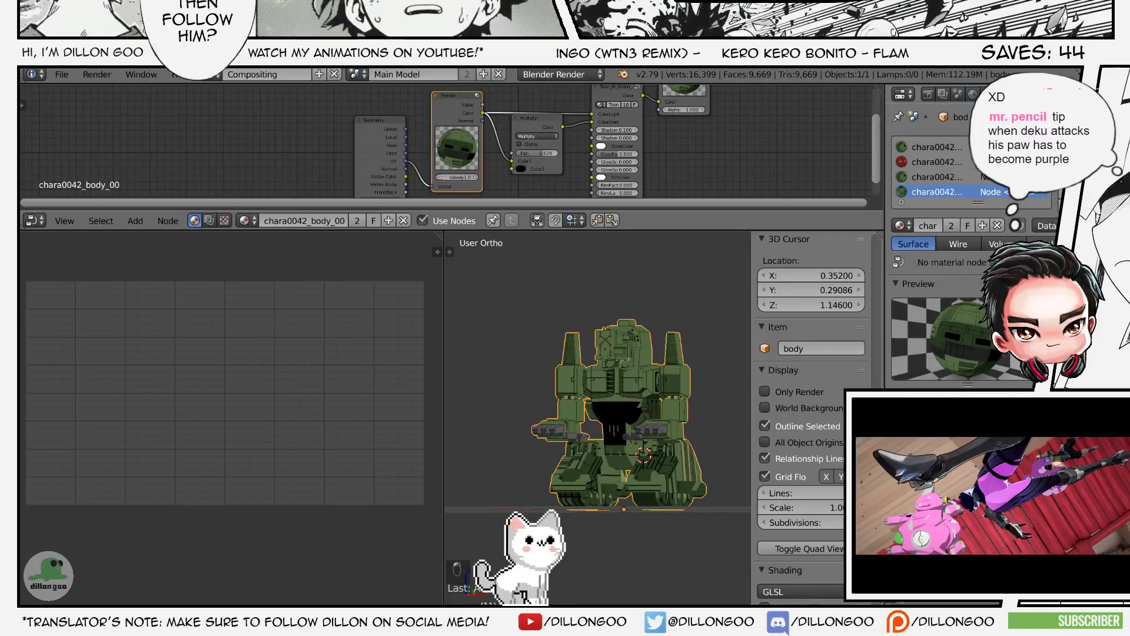
click(1060, 94)
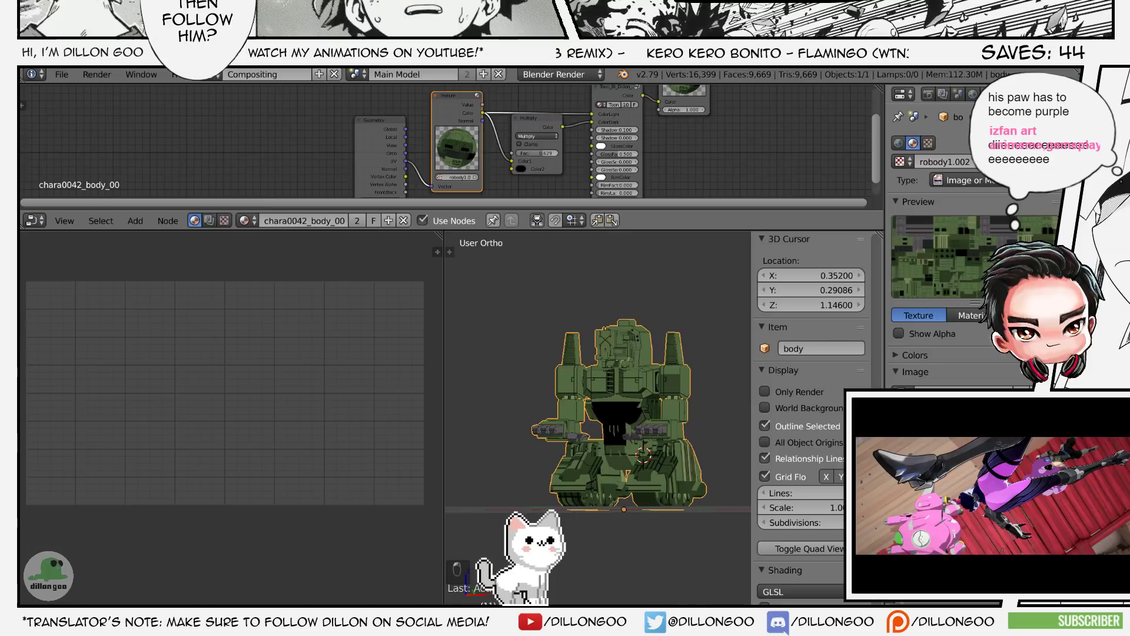
click(1046, 95)
click(942, 177)
click(1061, 94)
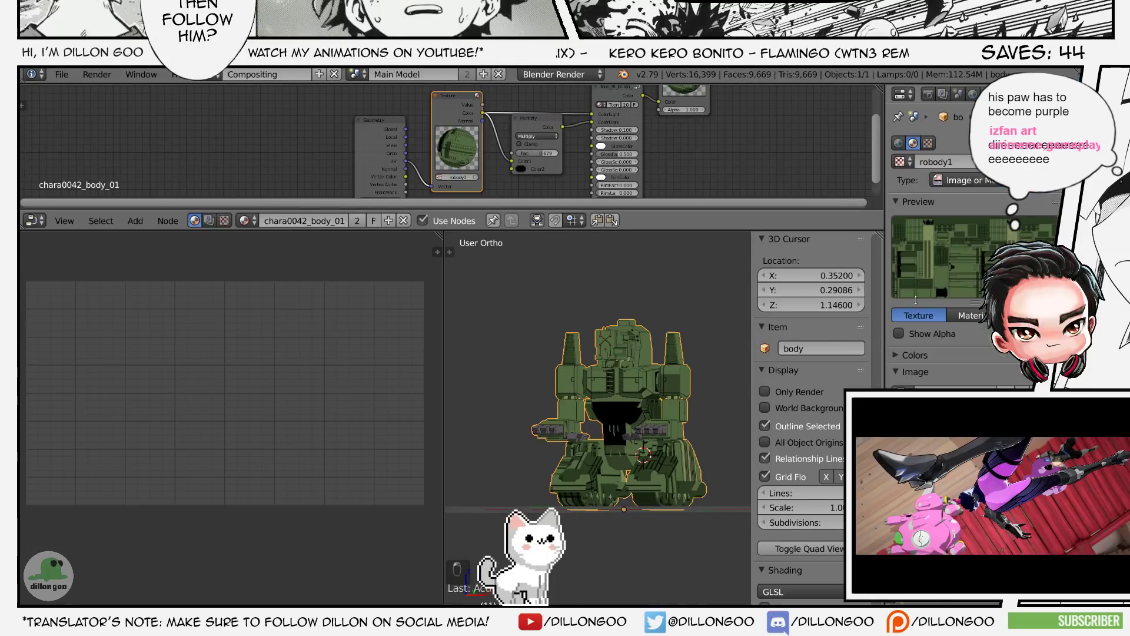
click(902, 392)
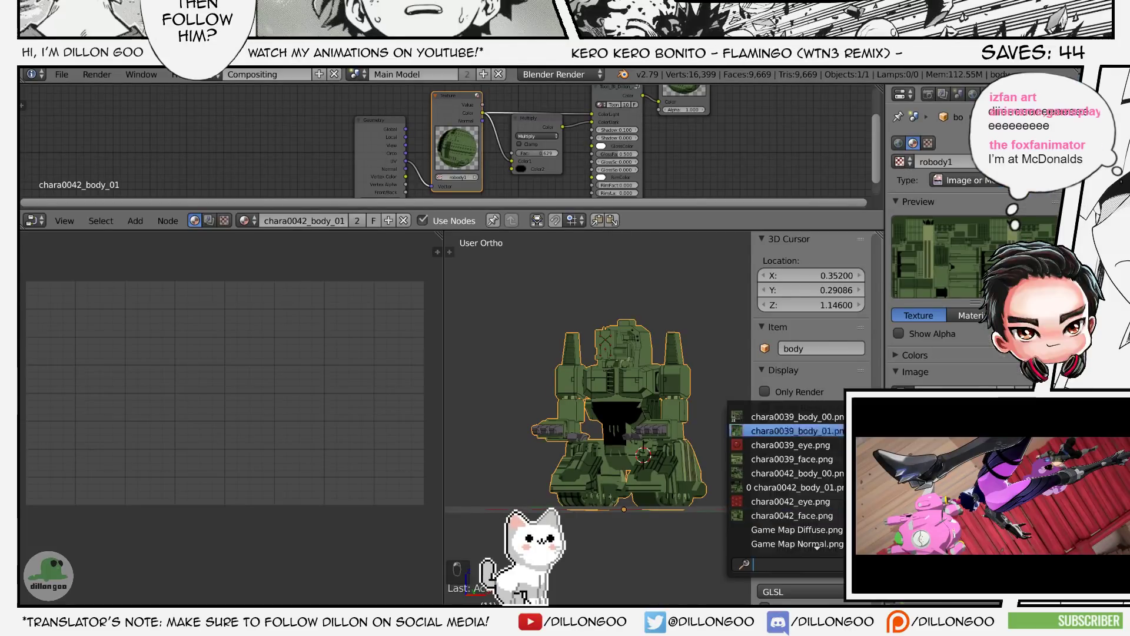
click(898, 487)
- Enlarge the 3D view, deselect the robot and save the file
key(shift+space)
mouse_move(662, 433)
middle_down()
mouse_move(678, 451)
mouse_move(772, 404)
mouse_move(728, 418)
mouse_move(654, 408)
mouse_move(698, 408)
mouse_move(686, 430)
middle_up()
key(a)
key(ctrl+s)
key(z)
key(alt+z)
key(ctrl+s)
key(z)
key(z)
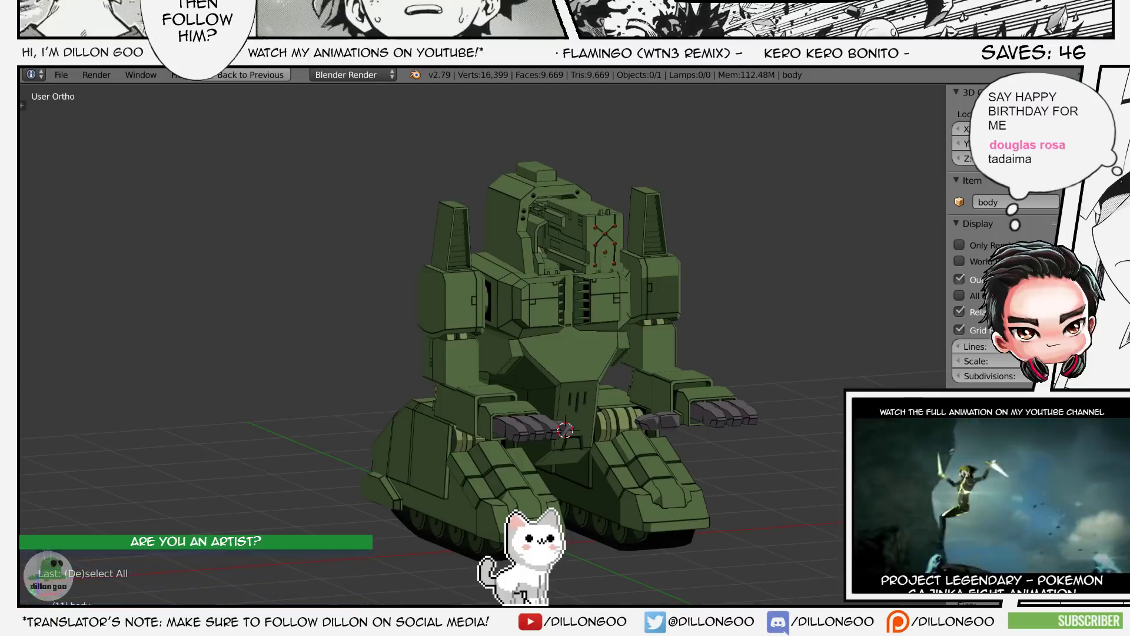
- Select the robot body, show it with textured shading and save the file
key(z)
key(z)
key(z)
key(alt+z)
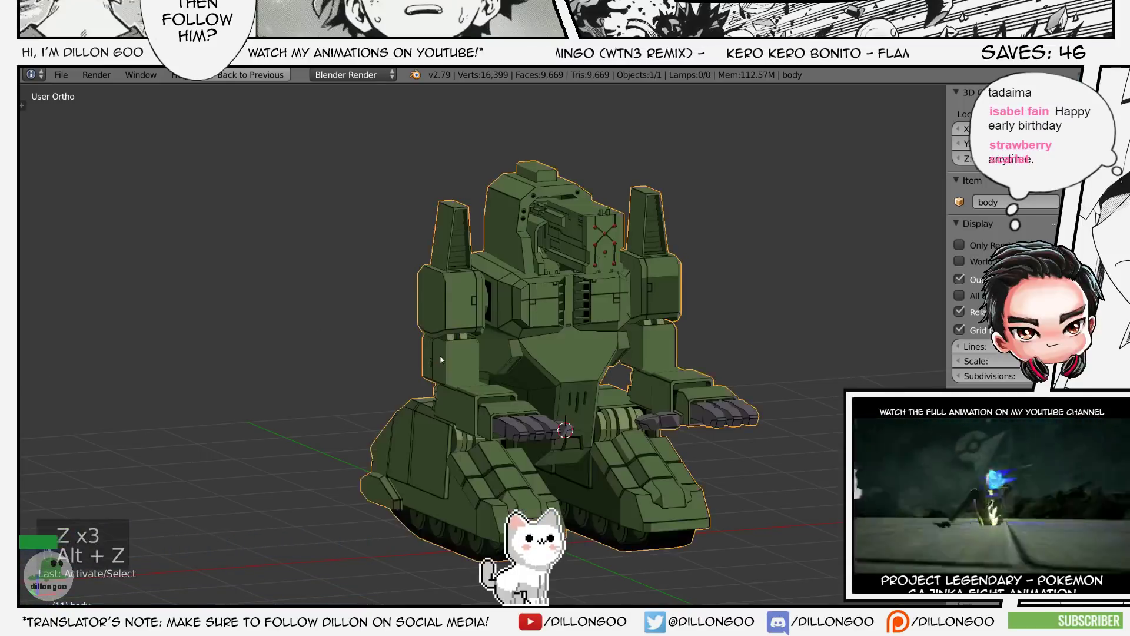
right_click(477, 356)
key(z)
key(alt+z)
mouse_move(477, 356)
middle_down()
mouse_move(567, 392)
mouse_move(608, 376)
mouse_move(574, 361)
mouse_move(565, 378)
mouse_move(602, 365)
mouse_move(610, 386)
mouse_move(540, 386)
middle_up()
key(ctrl+s)
key(z)
key(alt+z)
key(z)
key(alt+z)
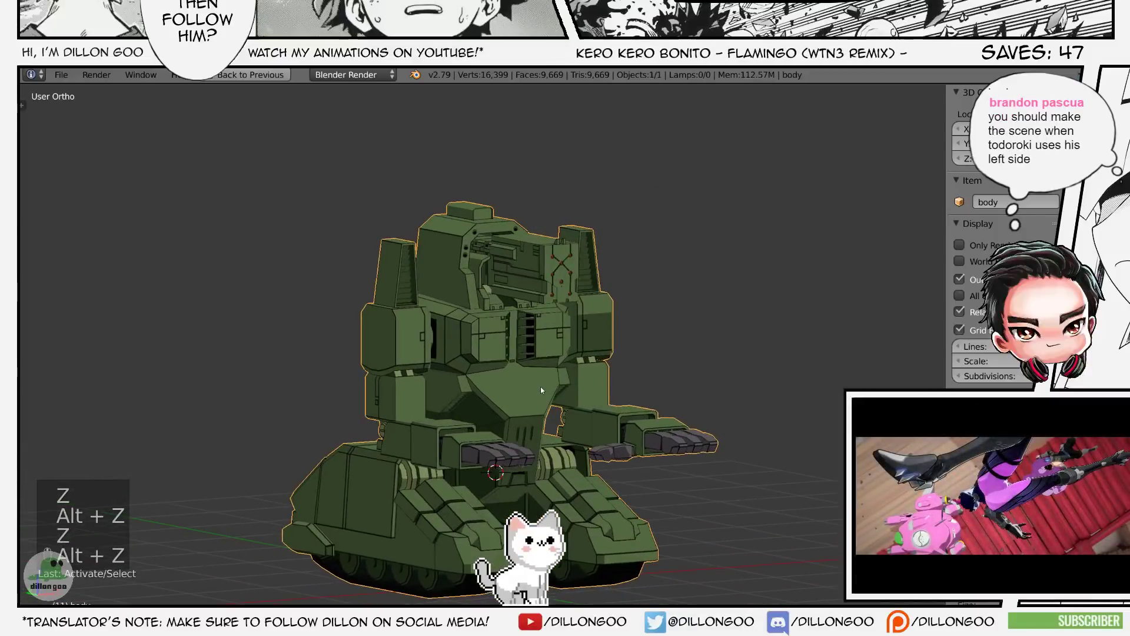
- Save the file and compare the robot's wireframe and textured shading from a new angle
middle_drag(593, 303, 604, 360)
key(ctrl+s)
key(z)
key(z)
key(z)
key(alt+z)
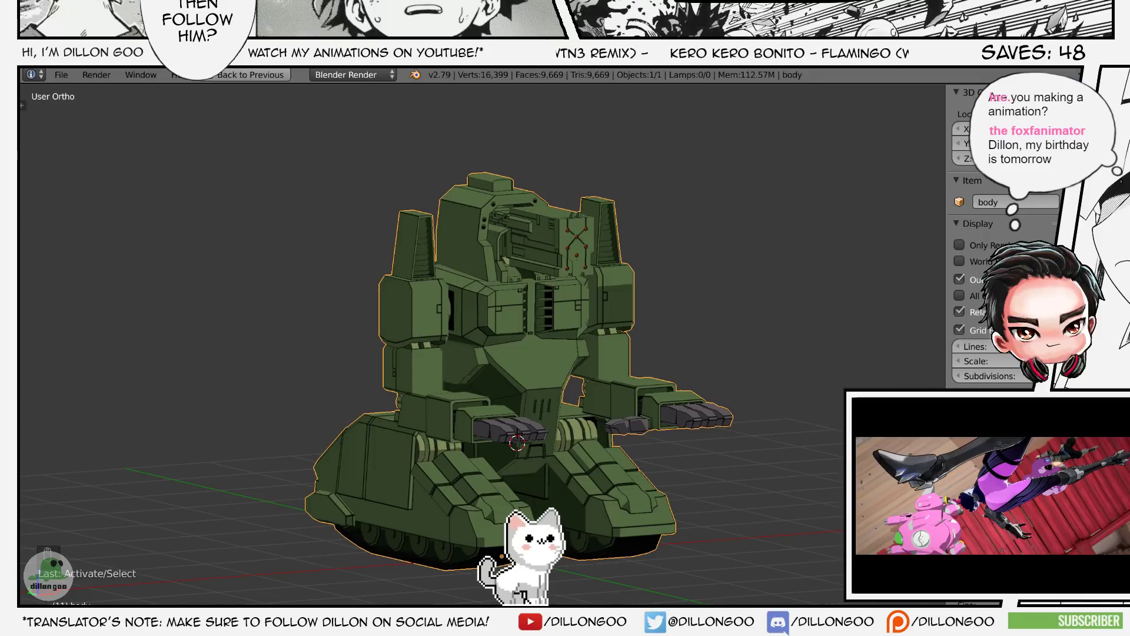
- Check the robot's textured shading from its other side and save the file again
mouse_move(677, 376)
middle_down()
mouse_move(638, 373)
mouse_move(648, 374)
mouse_move(596, 348)
mouse_move(558, 380)
mouse_move(665, 381)
middle_up()
key(z)
key(z)
key(z)
key(alt+z)
key(ctrl+s)
click(558, 379)
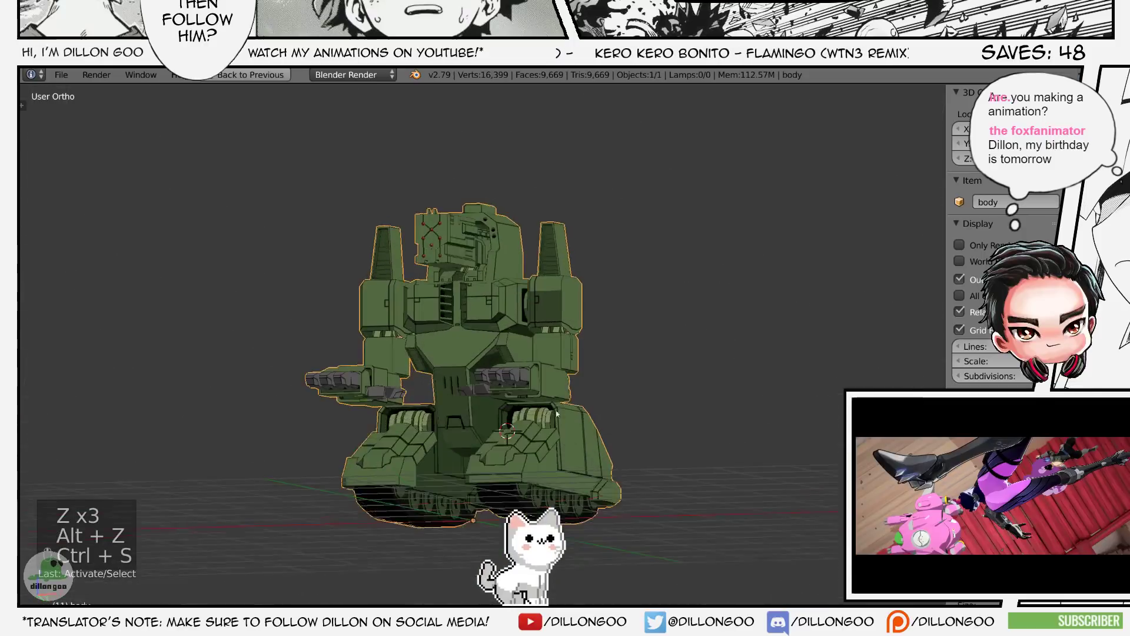
- Inspect the robot body's weights in Weight Paint mode, then return to Object mode with textured shading
key(shift+space)
key(ctrl+Tab)
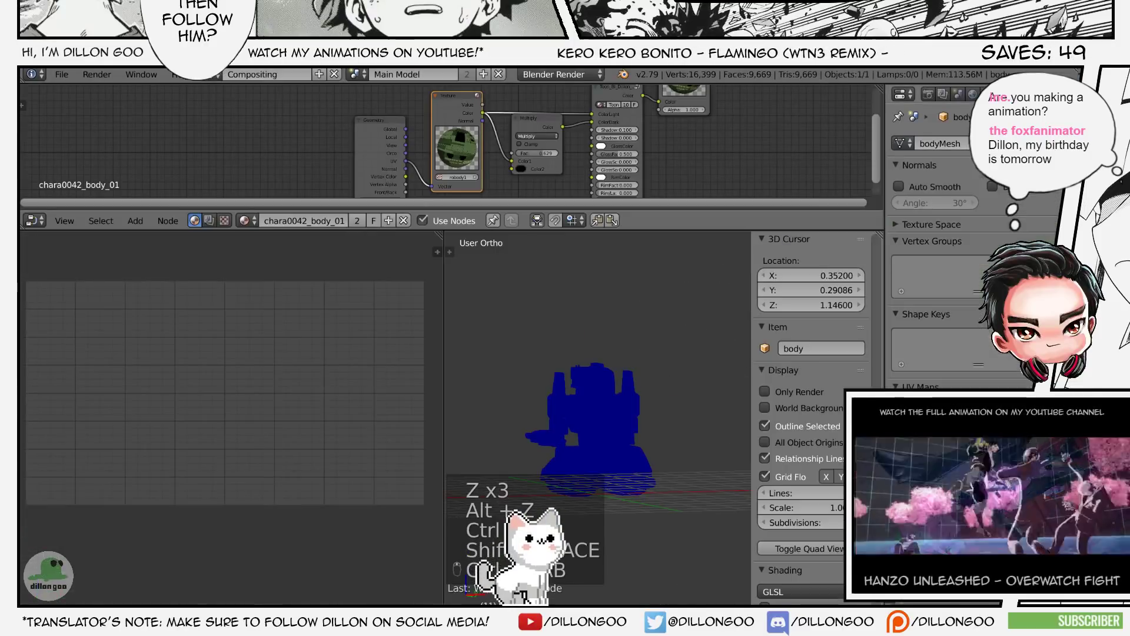
key(shift+space)
key(z)
key(alt+z)
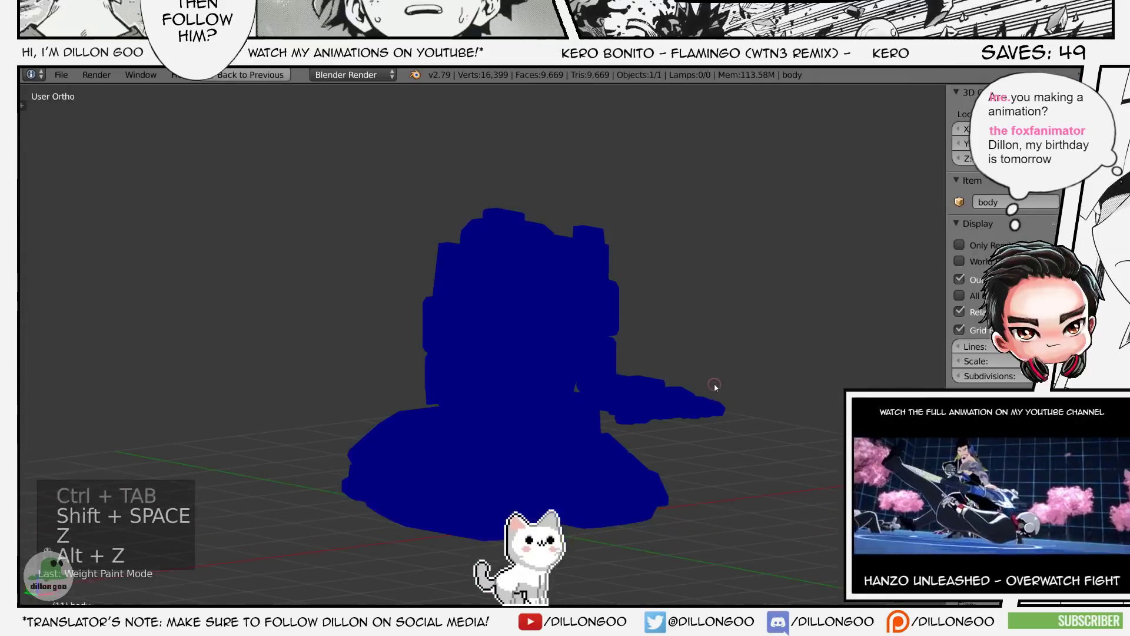
key(z)
key(z)
key(z)
middle_drag(690, 386, 654, 388)
key(ctrl+Tab)
key(z)
key(alt+z)
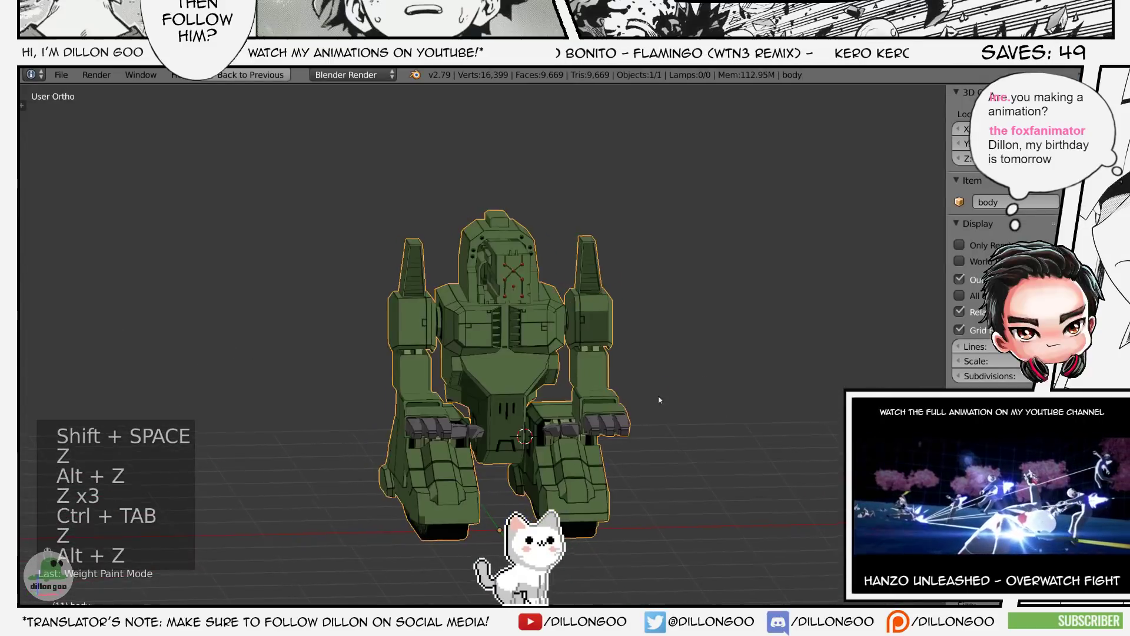
- Save the file and view the textured robot from the side
key(ctrl+s)
click(623, 390)
key(z)
key(alt+z)
middle_drag(618, 393, 488, 383)
key(shift+space)
key(shift+space)
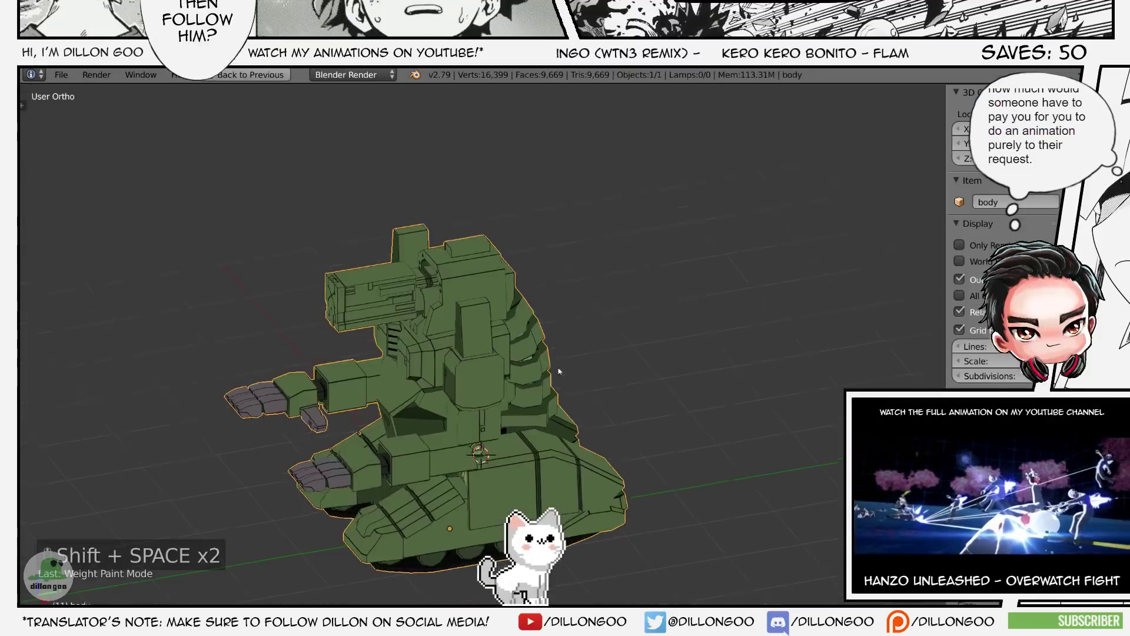
- Examine the body's weights in wireframe in Weight Paint mode and return to textured Object mode
mouse_move(647, 347)
middle_down()
mouse_move(697, 343)
mouse_move(655, 359)
mouse_move(565, 356)
mouse_move(627, 347)
middle_up()
key(z)
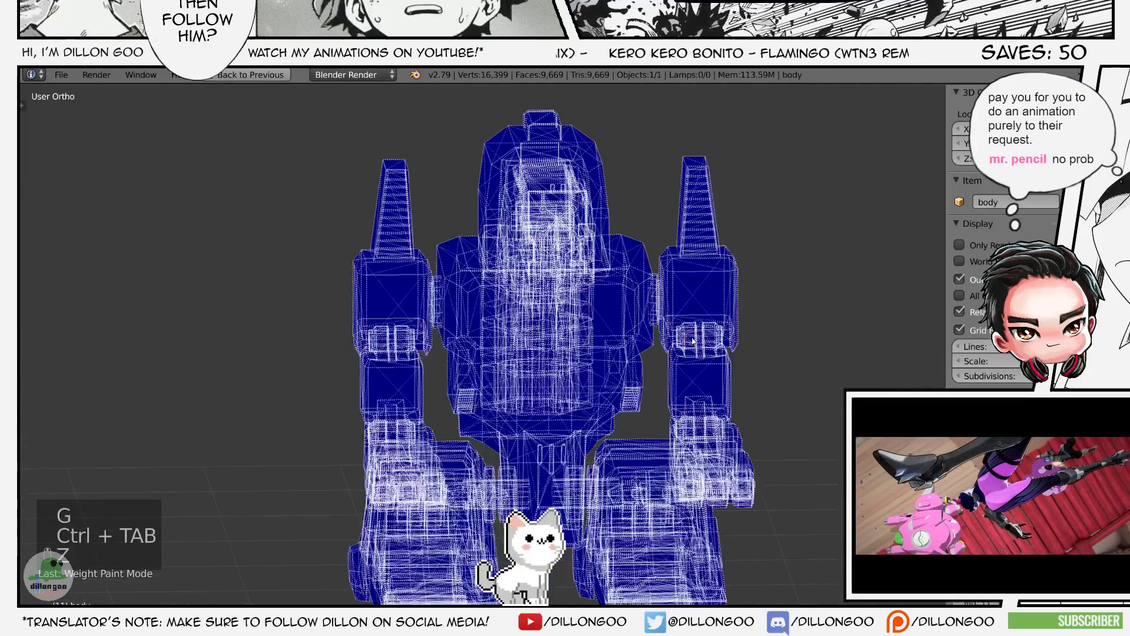
key(ctrl+Tab)
key(z)
key(alt+z)
scroll(630, 336, down, 4)
middle_drag(629, 337, 499, 353)
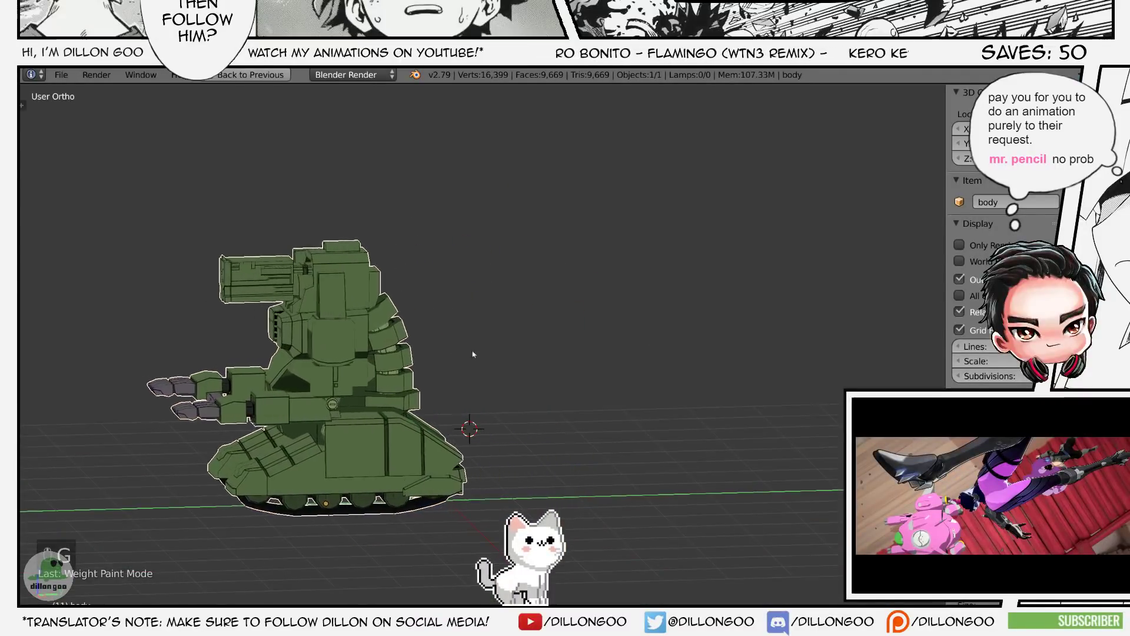
right_click(683, 346)
shift+middle_drag(681, 344, 690, 301)
scroll(702, 312, up, 4)
key(g)
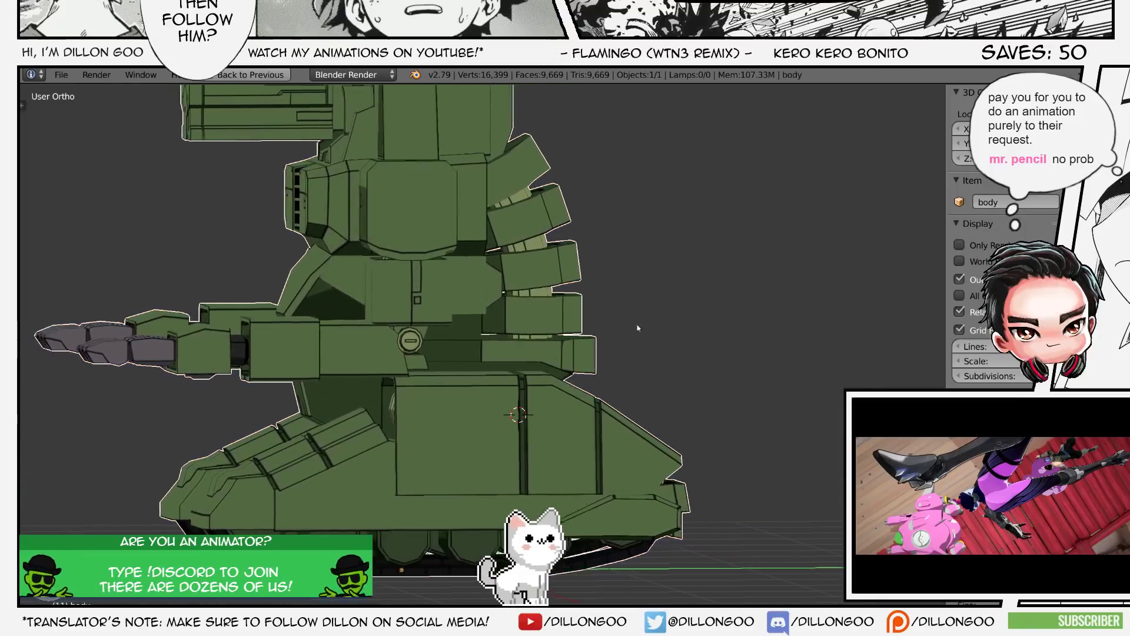
right_click(651, 373)
- Save the robot file and keep the body displayed with textured shading
scroll(651, 372, down, 4)
middle_drag(651, 373, 695, 388)
key(ctrl+s)
click(623, 355)
key(z)
key(alt+z)
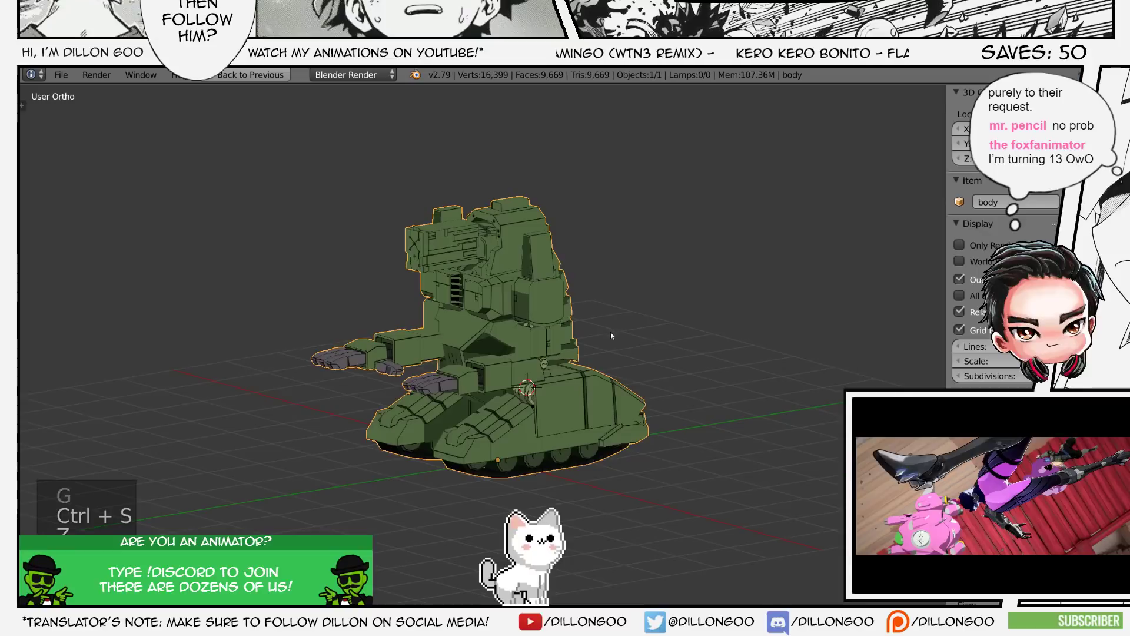
- Try to move the robot body along the Y axis
scroll(628, 344, up, 1)
shift+middle_drag(610, 330, 728, 333)
scroll(701, 337, up, 3)
key(g)
scroll(729, 333, down, 5)
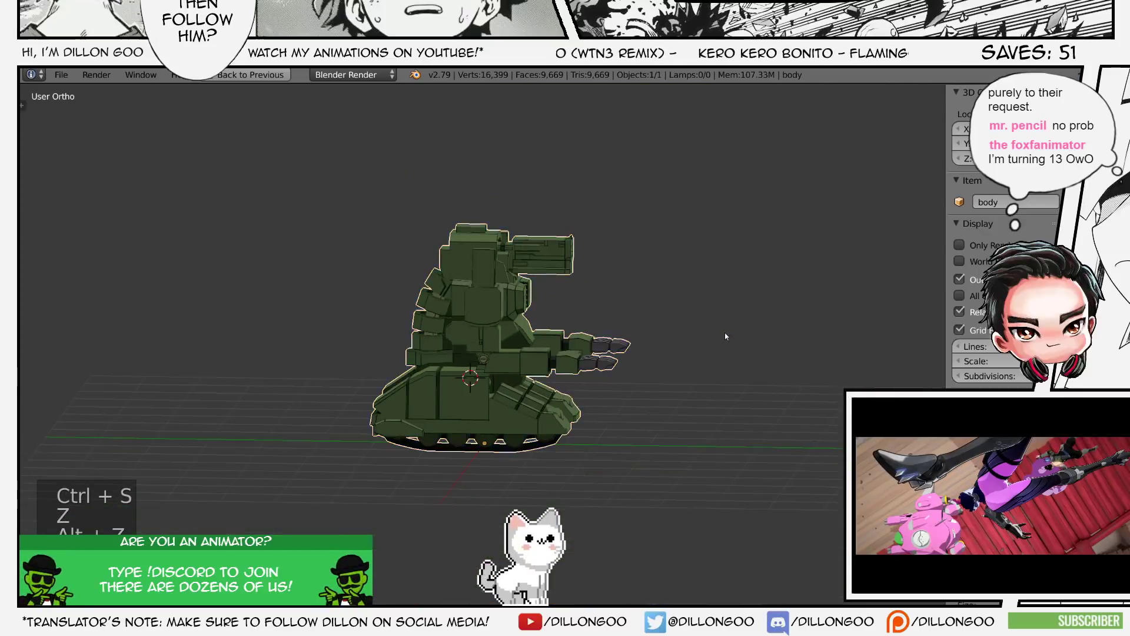
key(g)
key(y)
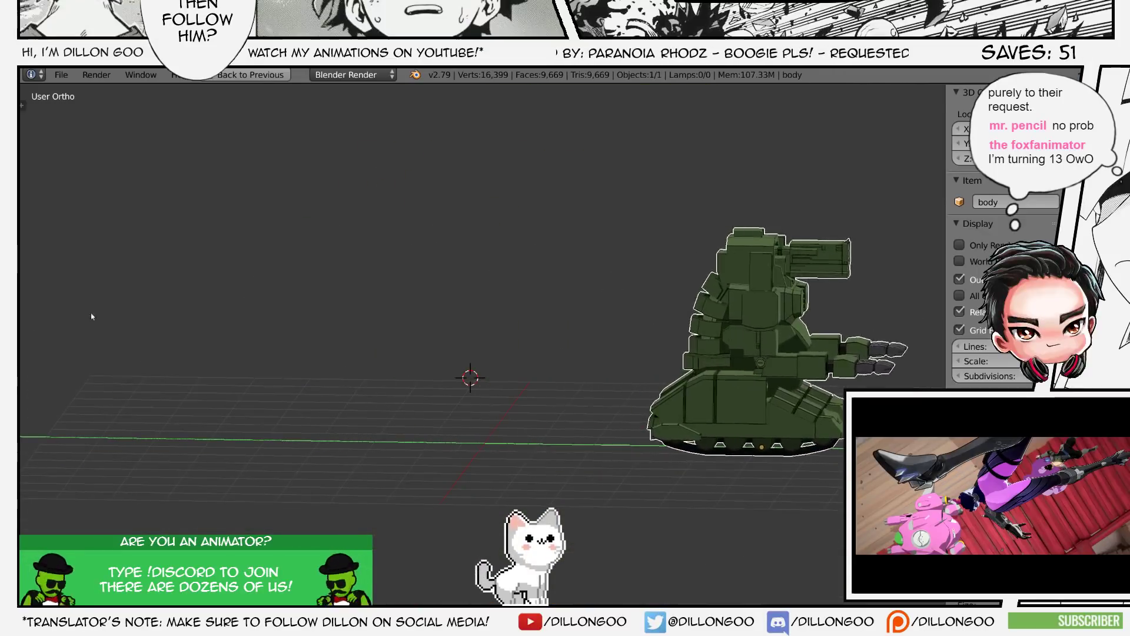
click(537, 323)
key(alt+2)
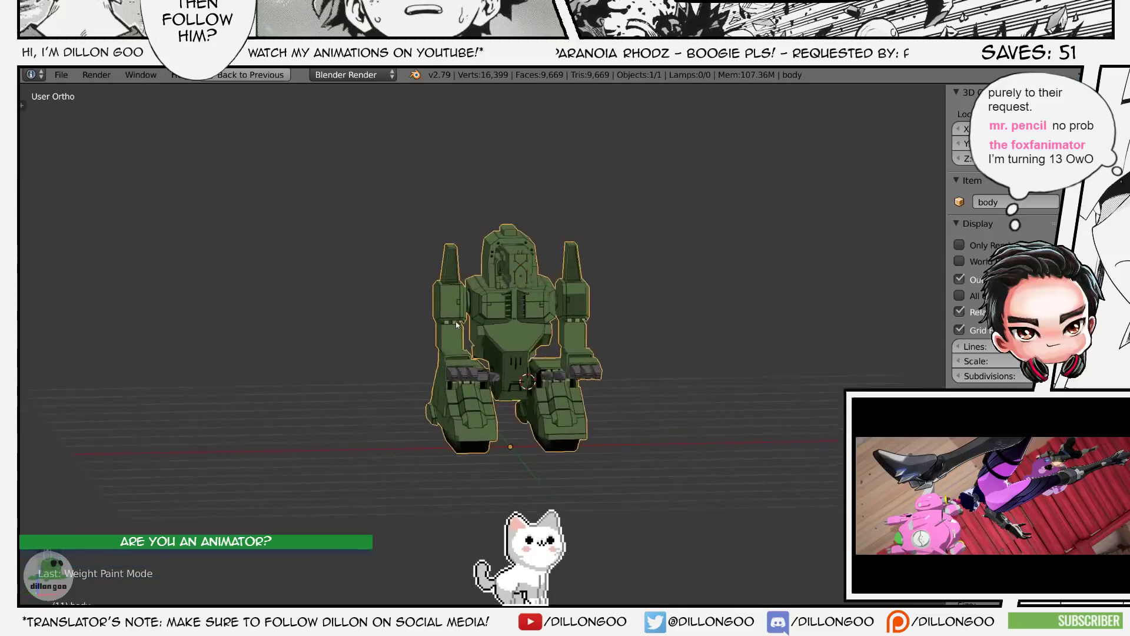
- Switch to the arena scene file, select both robot rigs and both character rigs, and save the file
key(alt+Tab)
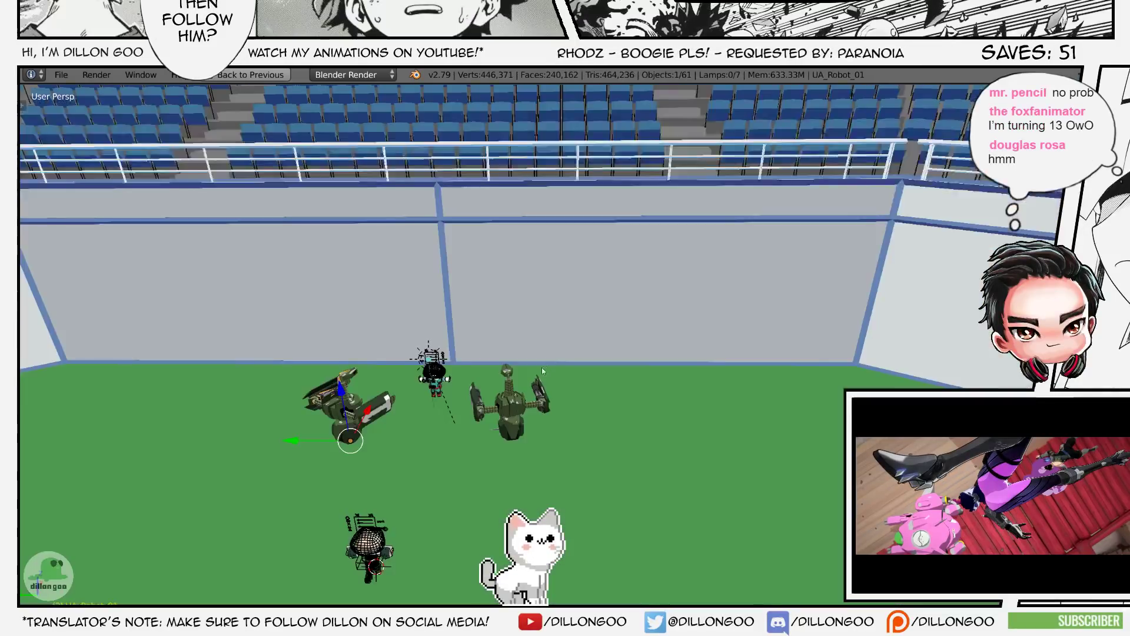
middle_drag(541, 368, 646, 315)
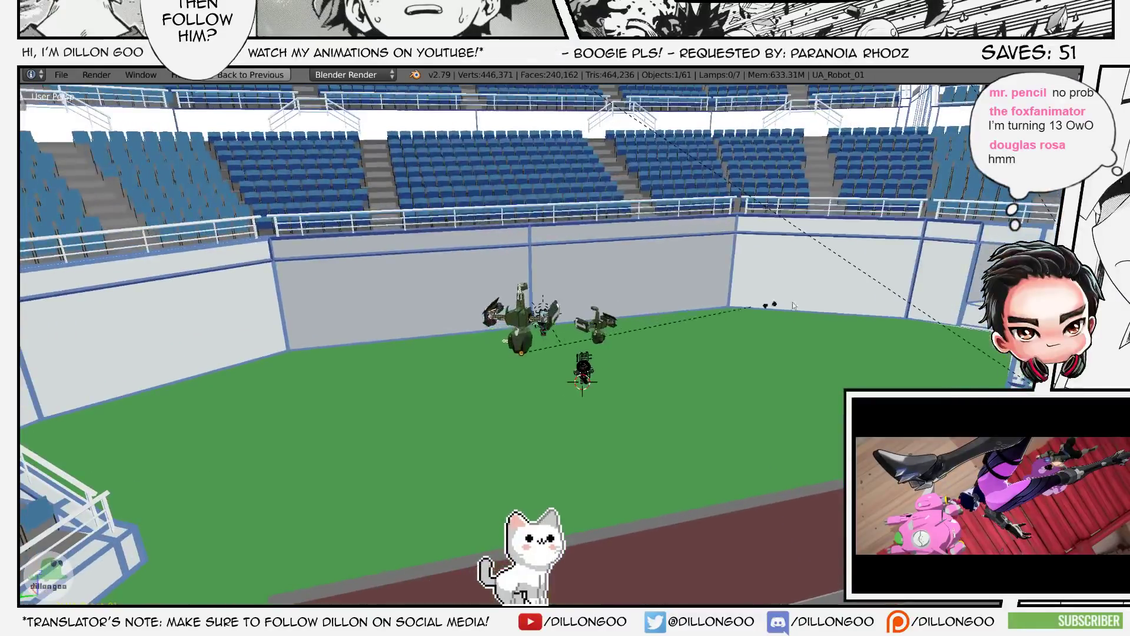
middle_drag(840, 299, 622, 304)
scroll(622, 304, up, 4)
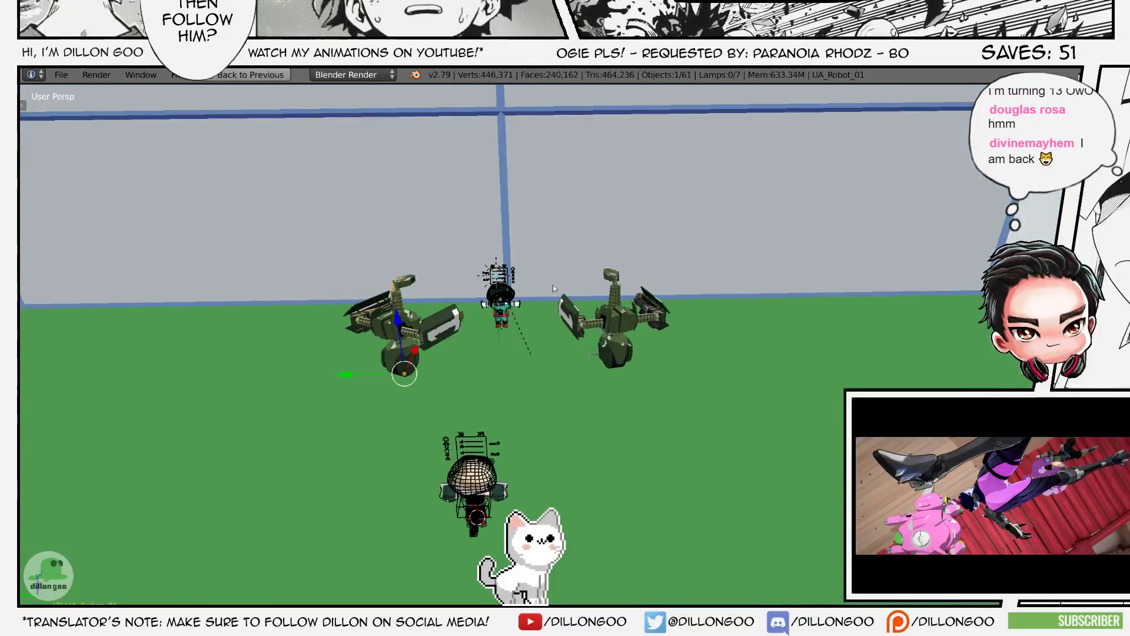
key(z)
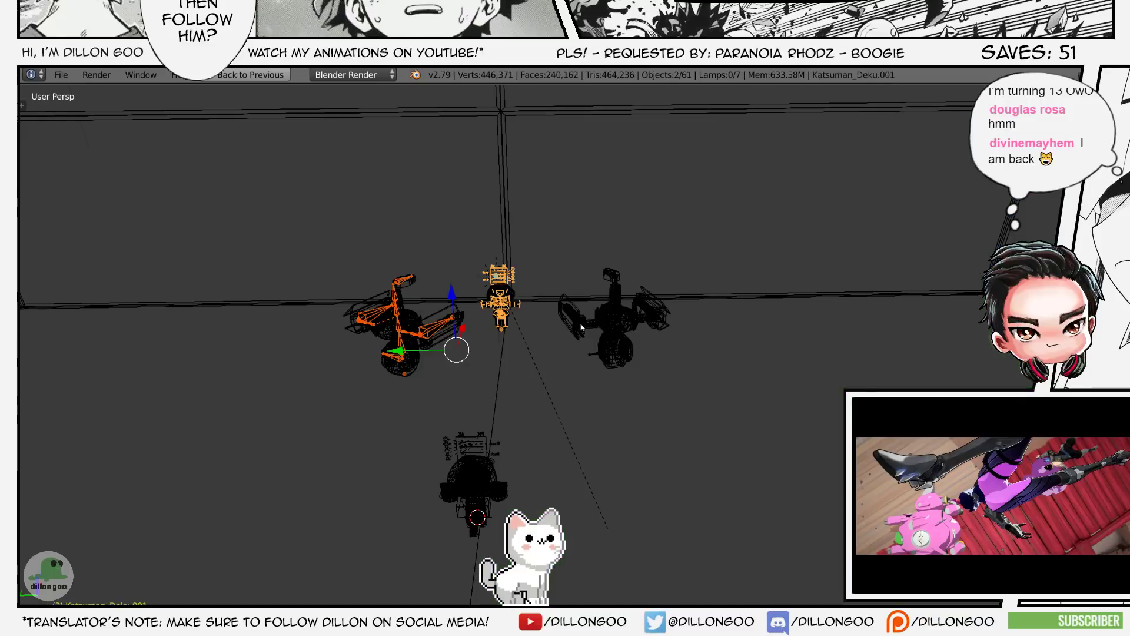
shift+right_click(478, 437)
key(z)
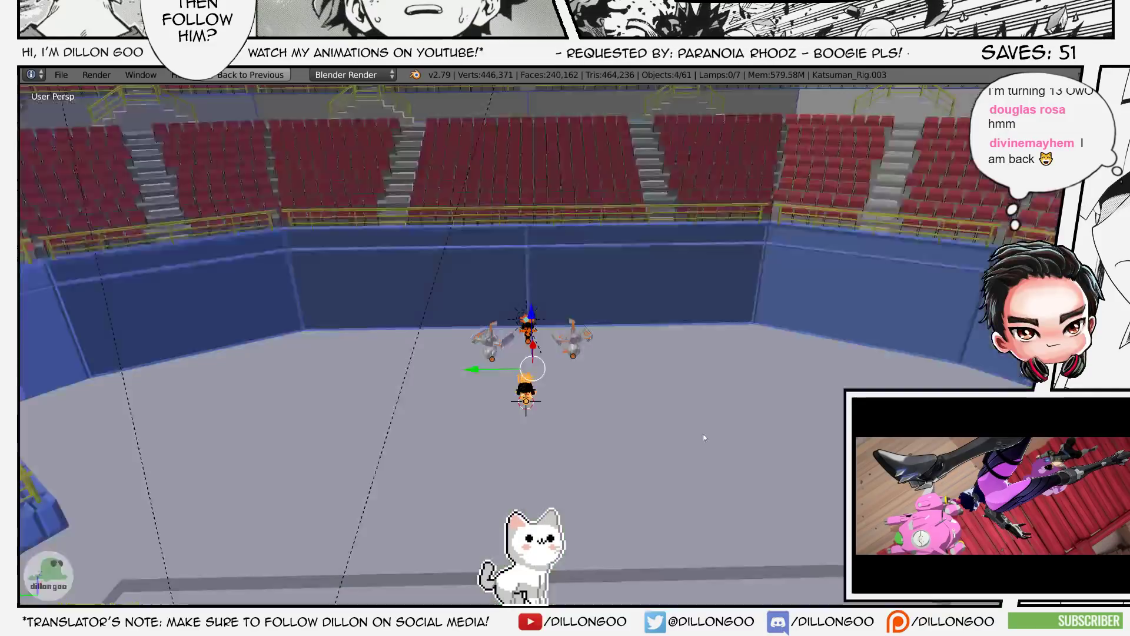
key(x)
key(z)
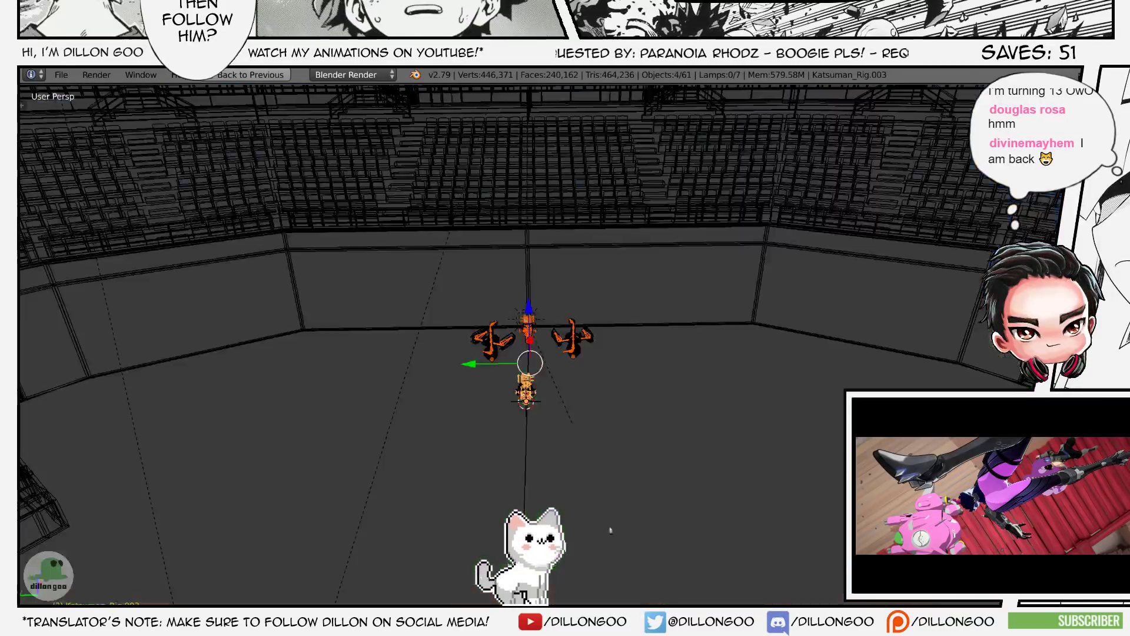
key(z)
key(ctrl+s)
shift+middle_drag(610, 529, 618, 443)
scroll(618, 443, down, 4)
key(s)
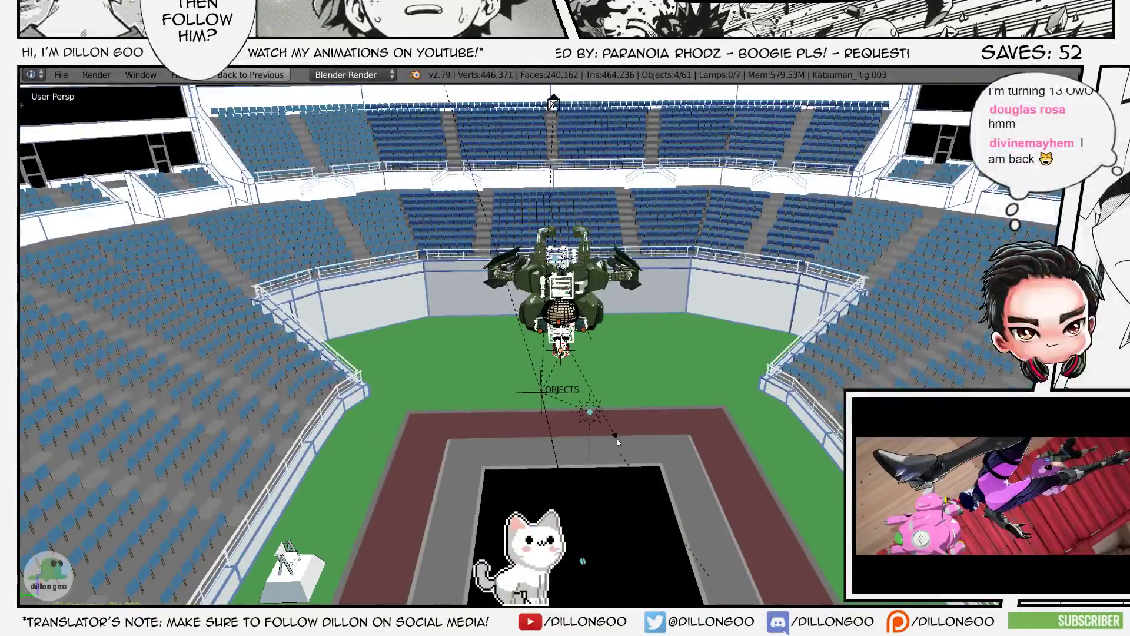
key(Escape)
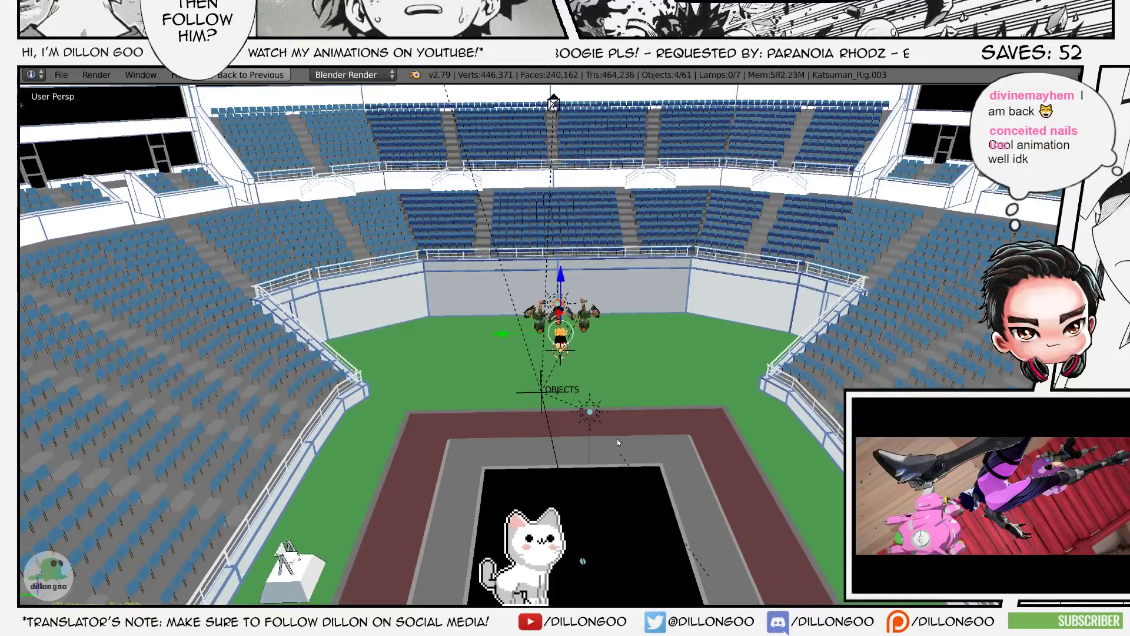
- Examine the placement of the two robots and two characters on the arena field
scroll(625, 388, up, 6)
middle_drag(625, 389, 652, 397)
scroll(655, 387, up, 2)
scroll(668, 441, down, 2)
scroll(614, 449, down, 3)
right_click(689, 303)
middle_drag(773, 386, 592, 333)
scroll(763, 401, down, 3)
scroll(637, 436, up, 4)
scroll(593, 333, up, 2)
- Select the Katsuman_Deku.001 rig between the two robots and show the arena with textured shading
right_click(583, 298)
key(z)
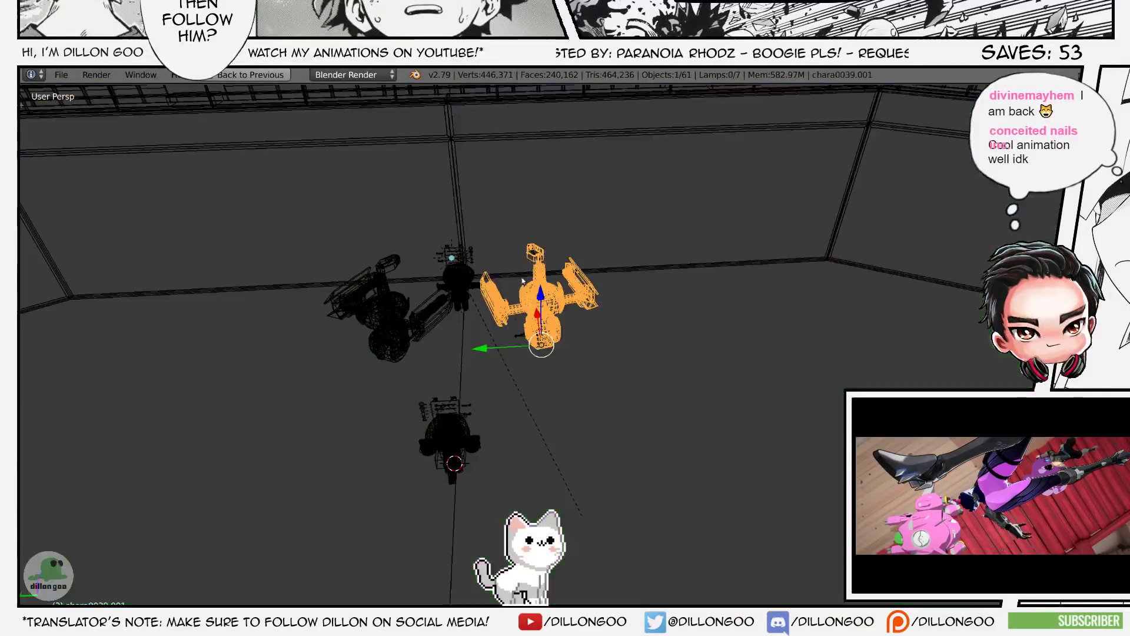
right_click(463, 258)
right_click(461, 253)
key(z)
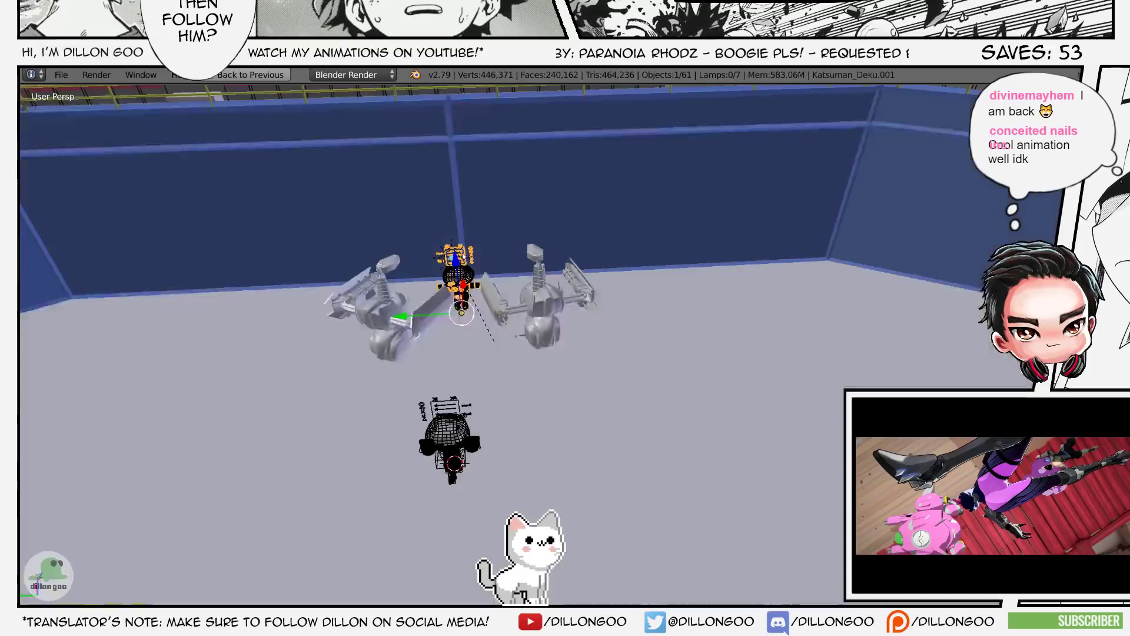
key(z)
key(alt+z)
scroll(706, 311, up, 1)
mouse_move(712, 306)
shift+middle_down()
mouse_move(786, 360)
mouse_move(792, 385)
shift+middle_up()
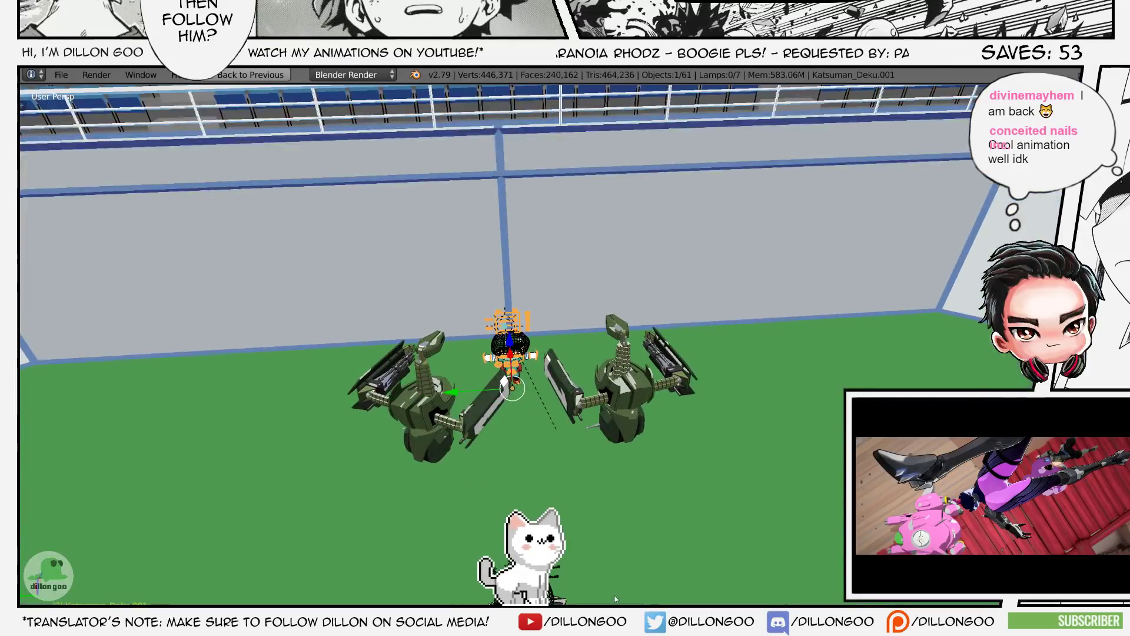
- Add the UA_Robot_01 rig to the selection alongside the Katsuman_Deku.001 rig and return to textured shading
shift+middle_drag(555, 453, 637, 482)
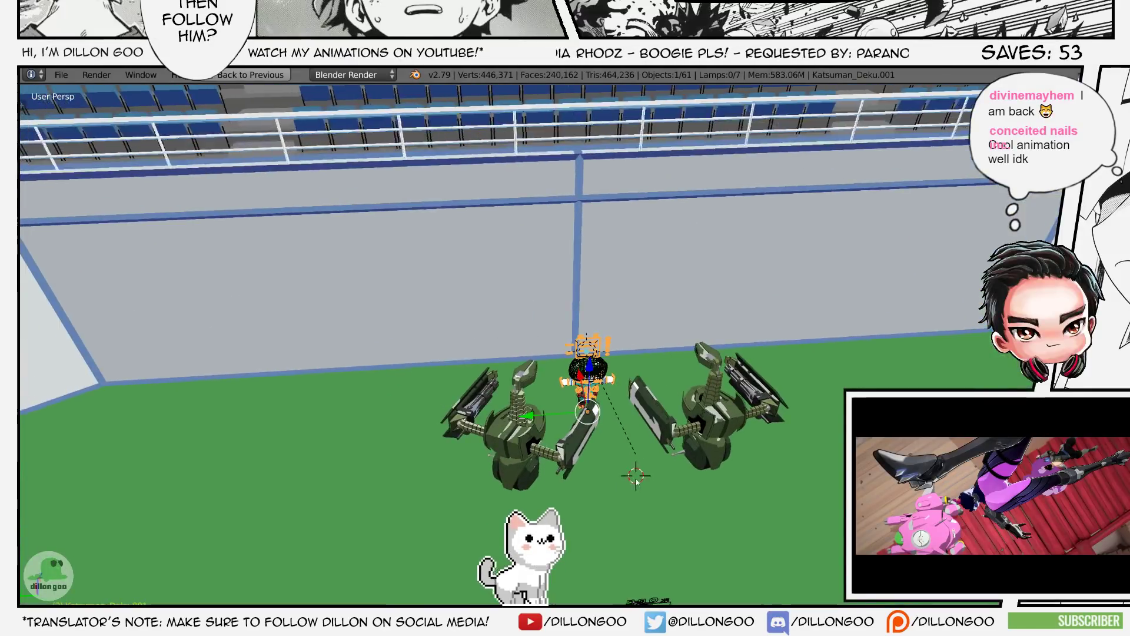
middle_drag(809, 484, 812, 465)
scroll(736, 454, up, 2)
shift+middle_drag(677, 441, 707, 483)
key(z)
key(z)
key(alt+z)
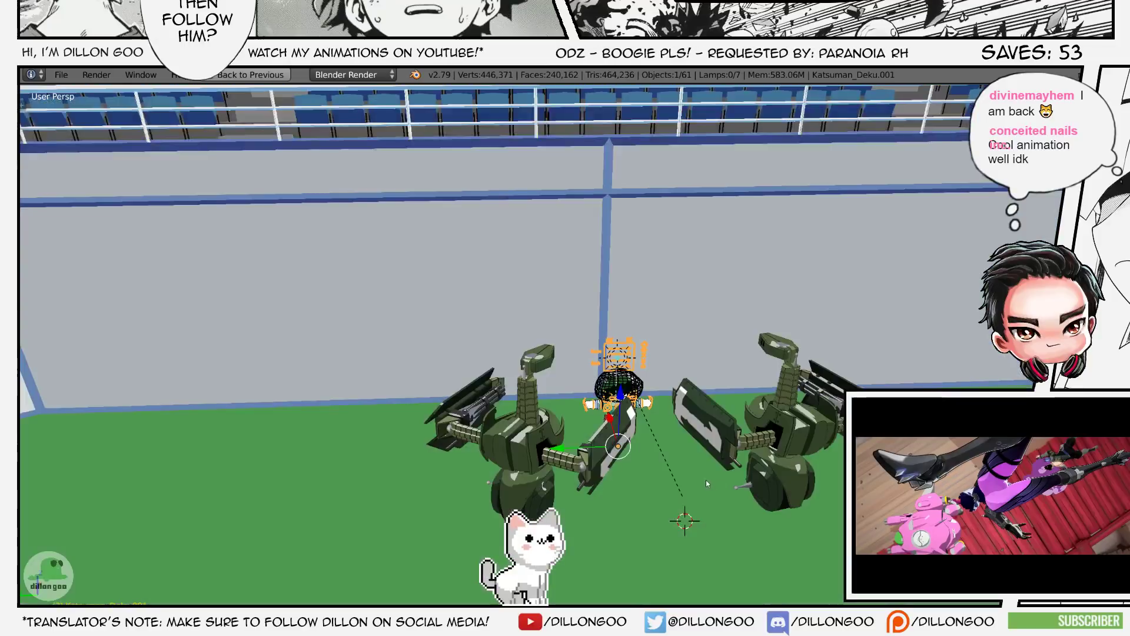
key(z)
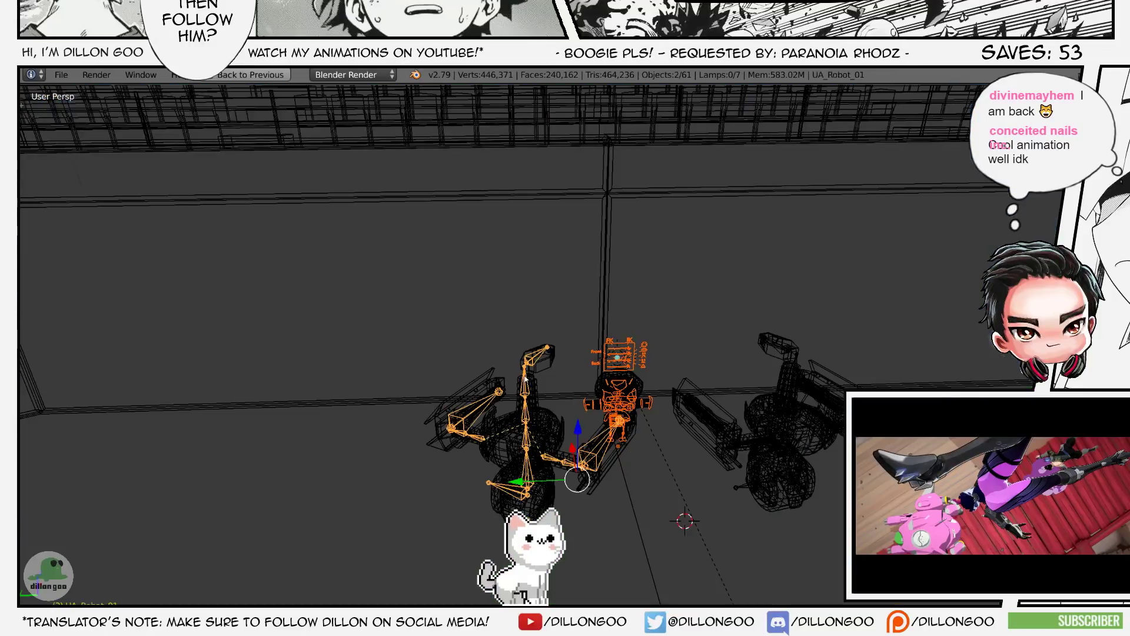
key(z)
key(alt+z)
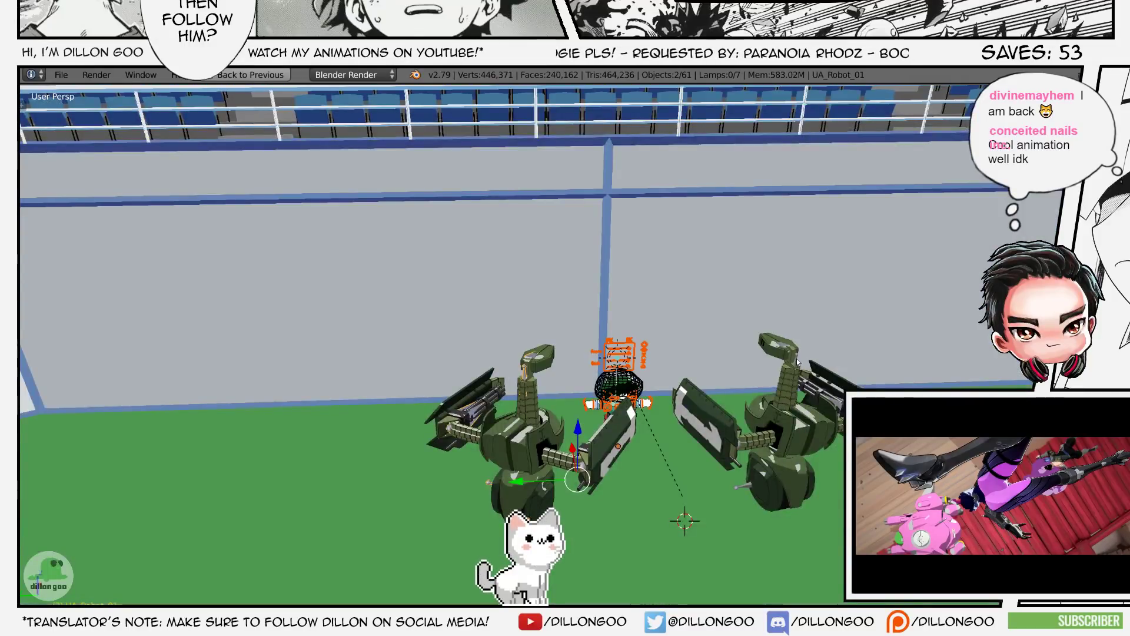
- Add the UA_Robot_01.001 and Katsuman_Rig.003 rigs to the selection and scale all four rigs up together
key(alt+z)
key(alt+z)
shift+middle_drag(794, 476, 787, 422)
scroll(787, 421, down, 5)
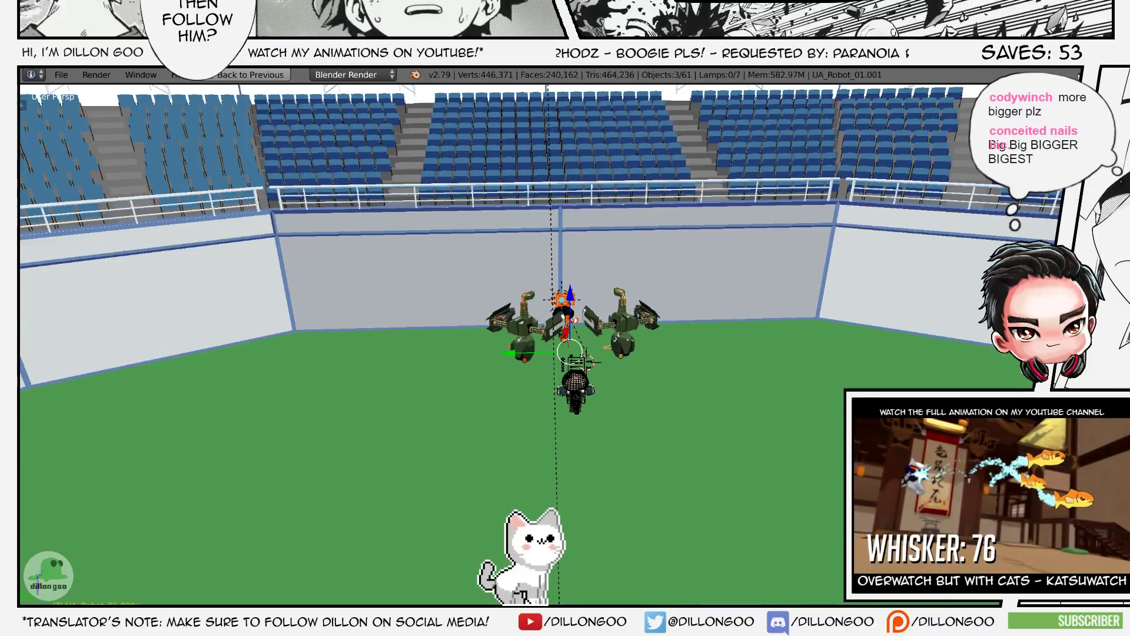
mouse_move(747, 425)
middle_down()
mouse_move(706, 412)
mouse_move(747, 425)
mouse_move(680, 443)
mouse_move(649, 411)
mouse_move(671, 416)
middle_up()
shift+right_click(728, 424)
scroll(728, 424, down, 2)
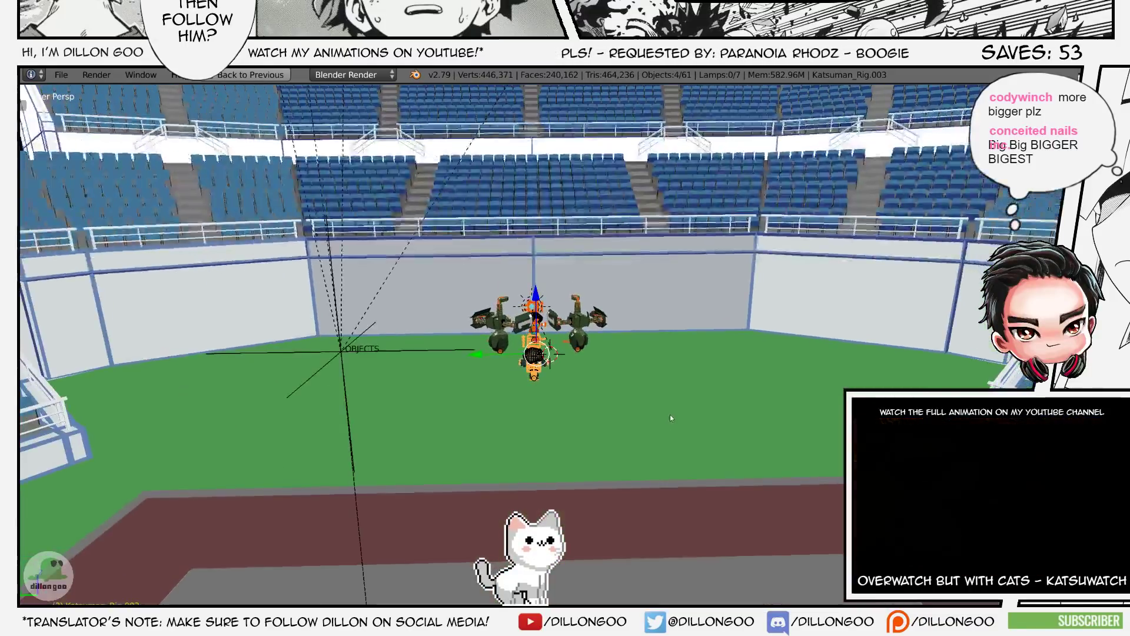
key(s)
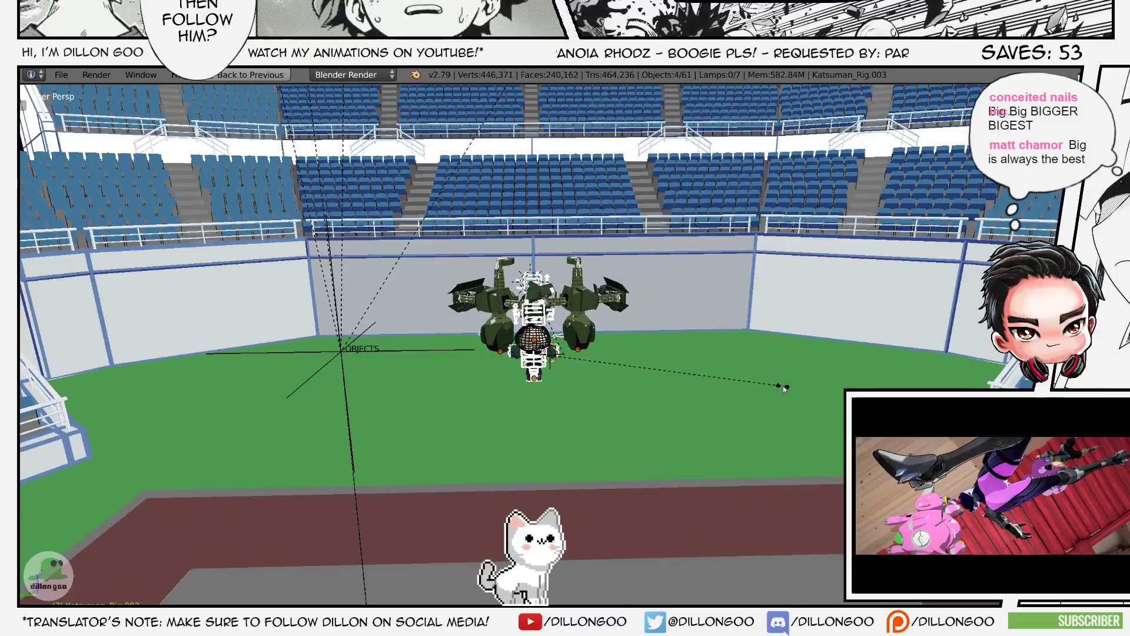
click(822, 378)
middle_drag(582, 338, 604, 393)
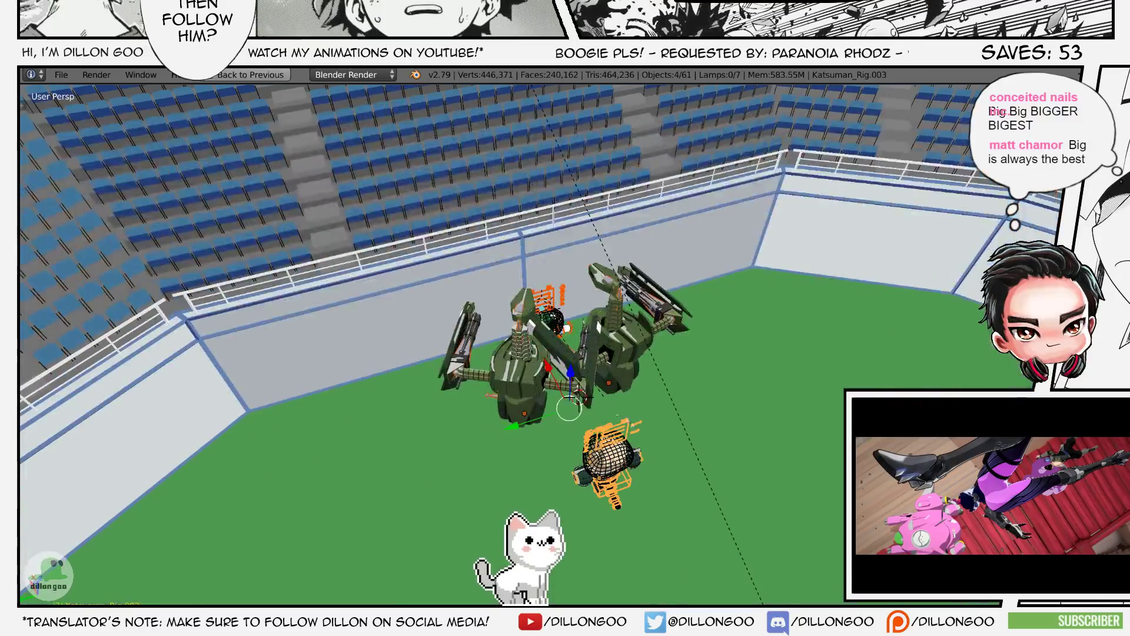
- Select only the Katsuman_Rig.003 rig and move it onto the edge of the black platform at the arena's center
key(z)
right_click(633, 435)
right_click(634, 435)
key(z)
key(alt+z)
key(KP_Decimal)
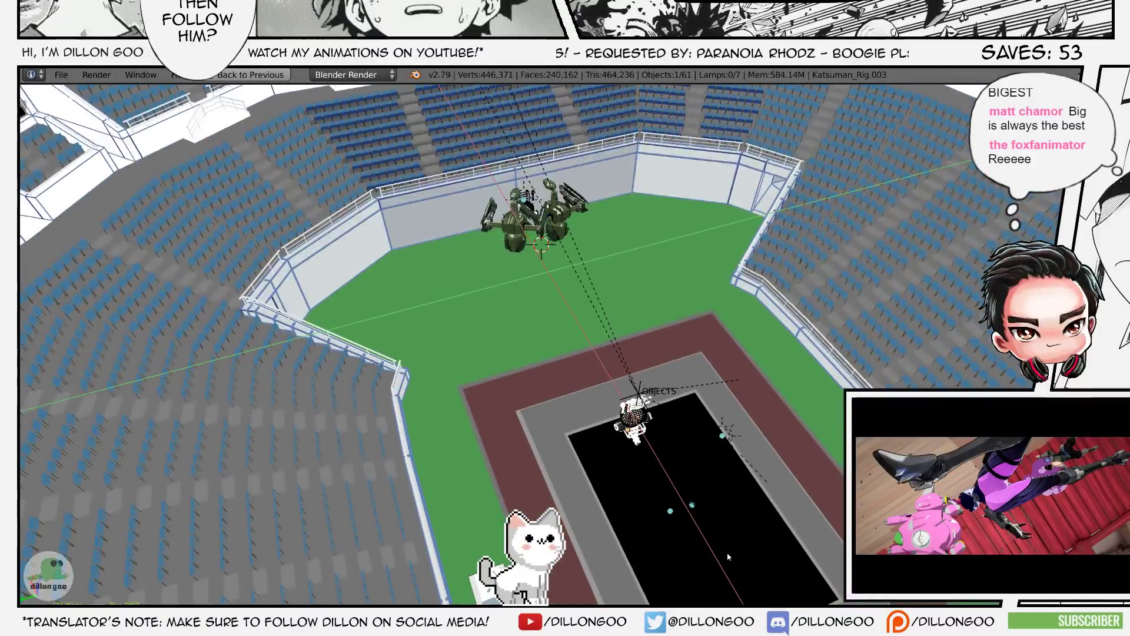
- Select the UA_Robot_01 rig and move it away from the other robot on the grass
scroll(562, 283, up, 6)
key(z)
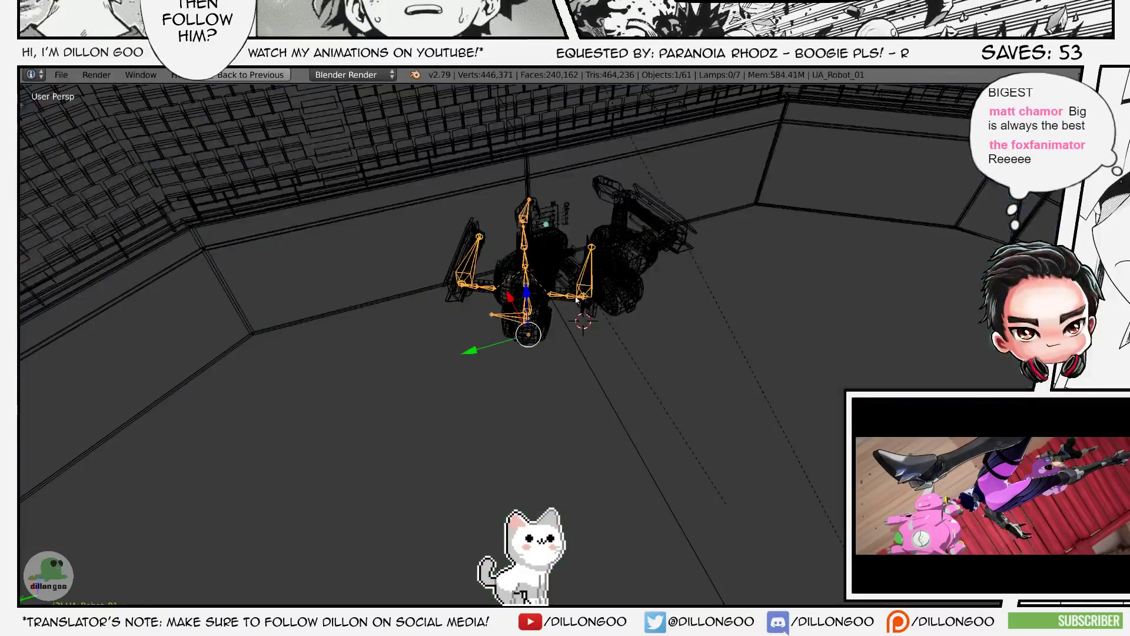
key(alt+z)
click(540, 379)
- Select the UA_Robot_01.001 rig and move it to a new spot on the grass
key(z)
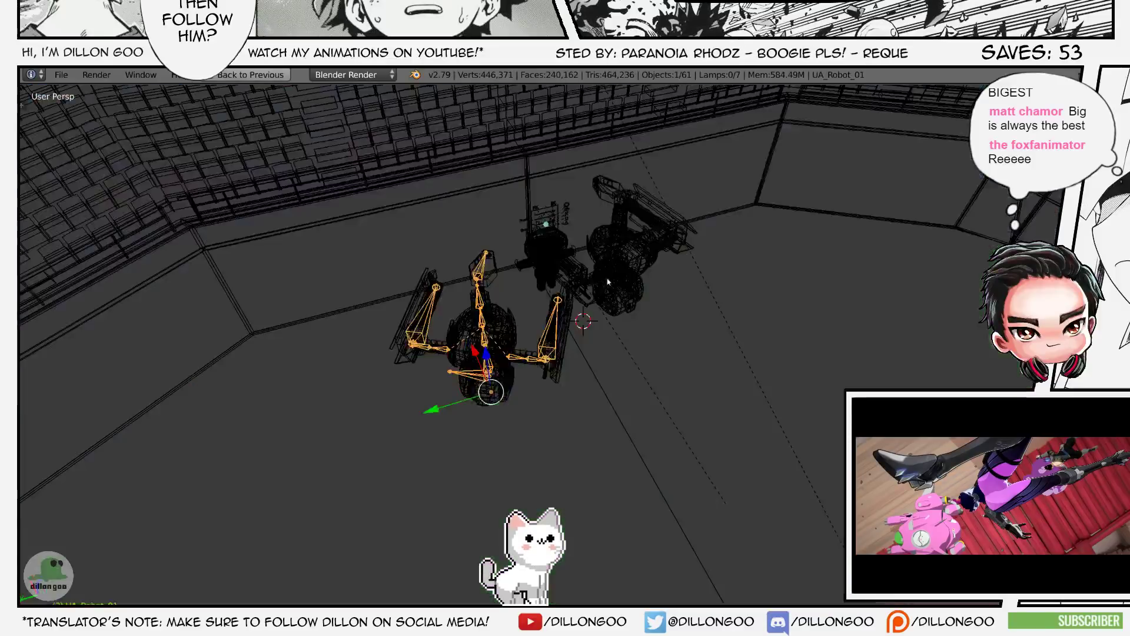
key(a)
key(a)
right_click(597, 282)
key(alt+z)
right_click(603, 282)
key(z)
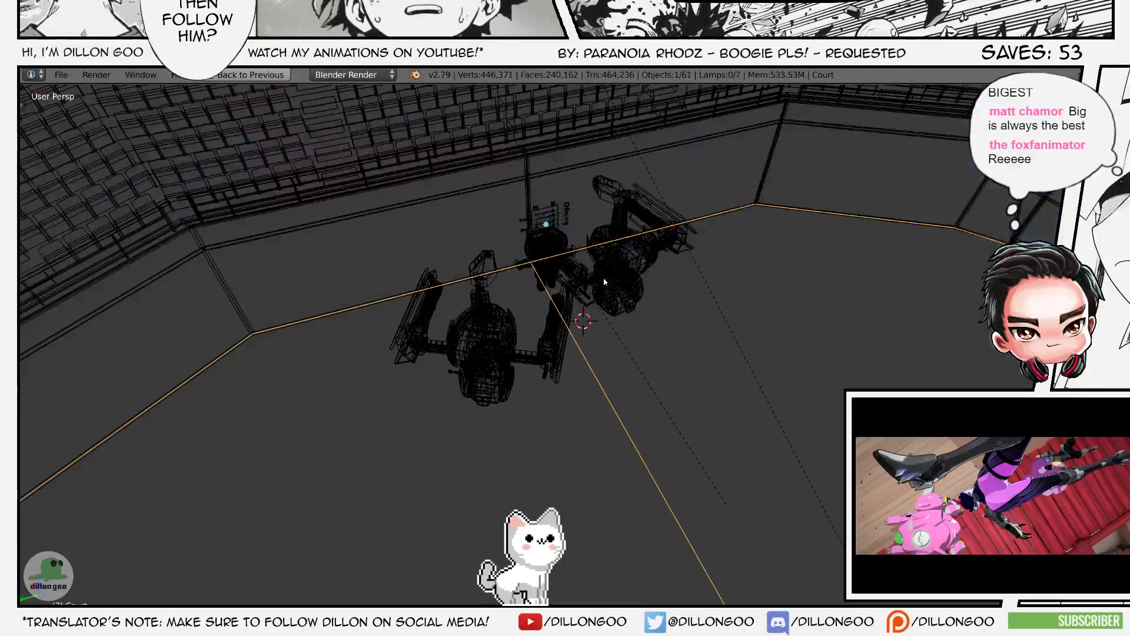
key(alt+z)
key(g)
click(721, 326)
- Rotate the UA_Robot_01.001 rig to adjust its facing direction
mouse_move(744, 329)
middle_down()
mouse_move(713, 306)
mouse_move(695, 339)
middle_up()
key(r)
click(727, 288)
- Examine the enlarged robots and the character by the wall from ground level and several angles
middle_drag(727, 288, 700, 247)
scroll(677, 330, up, 5)
middle_drag(648, 376, 842, 412)
middle_drag(686, 386, 531, 383)
scroll(629, 363, down, 1)
scroll(628, 364, up, 1)
scroll(532, 383, down, 5)
scroll(580, 386, up, 4)
shift+middle_drag(635, 383, 741, 410)
middle_drag(671, 389, 548, 324)
scroll(527, 369, down, 3)
scroll(526, 359, up, 3)
shift+middle_drag(377, 288, 511, 277)
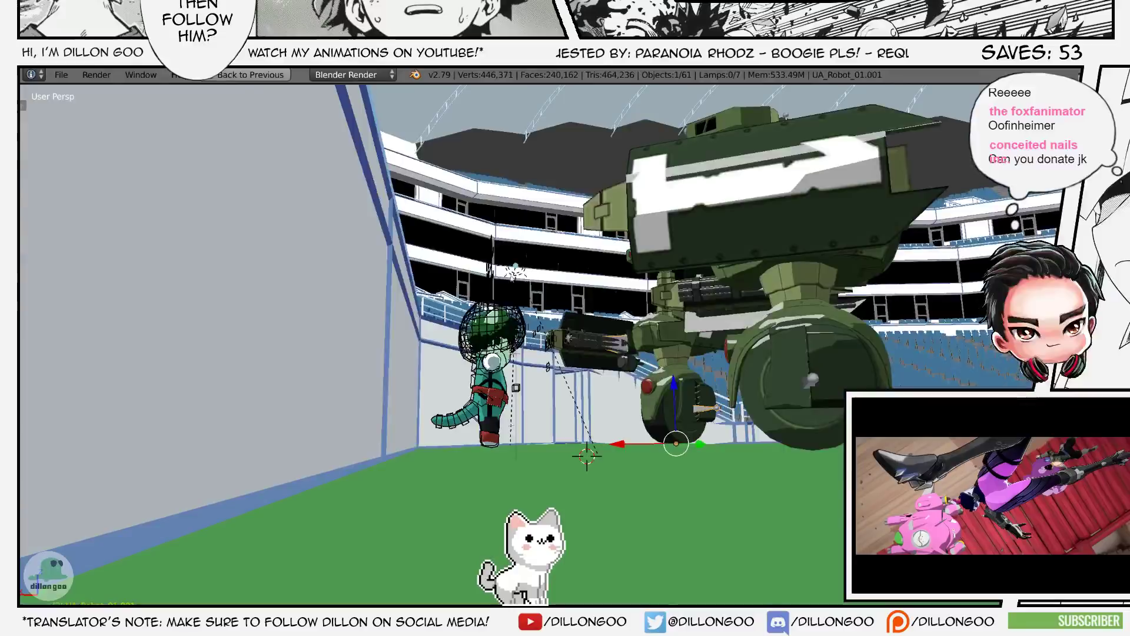
- Select the Katsuman_Deku.001 rig near the wall and rotate it slightly, viewed with textured shading
key(z)
right_click(493, 266)
right_click(493, 266)
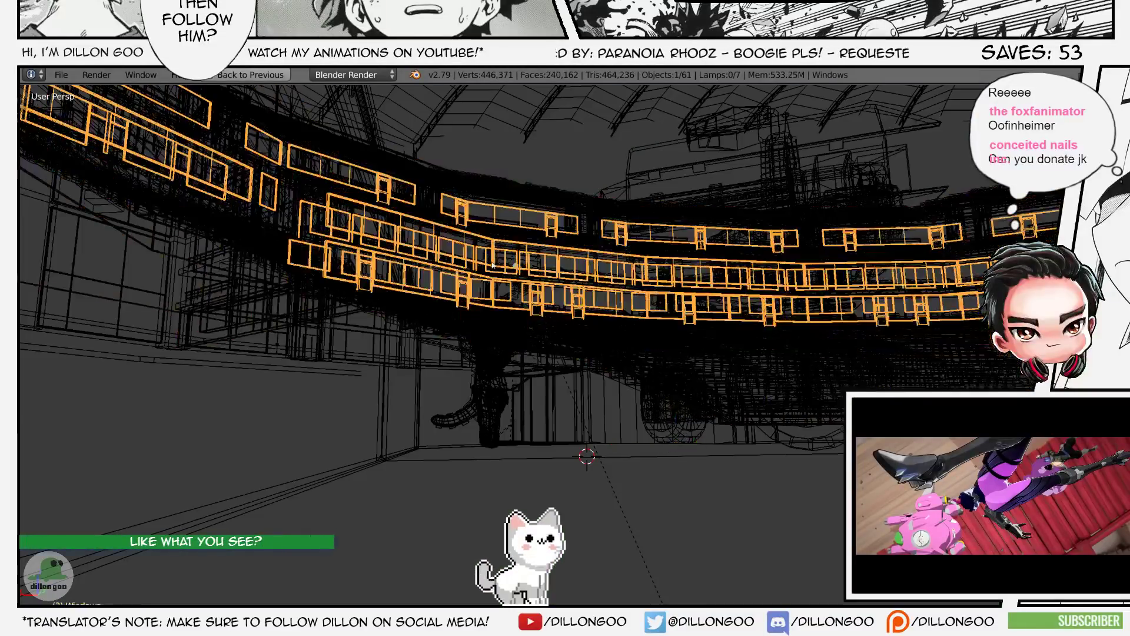
right_click(486, 292)
key(z)
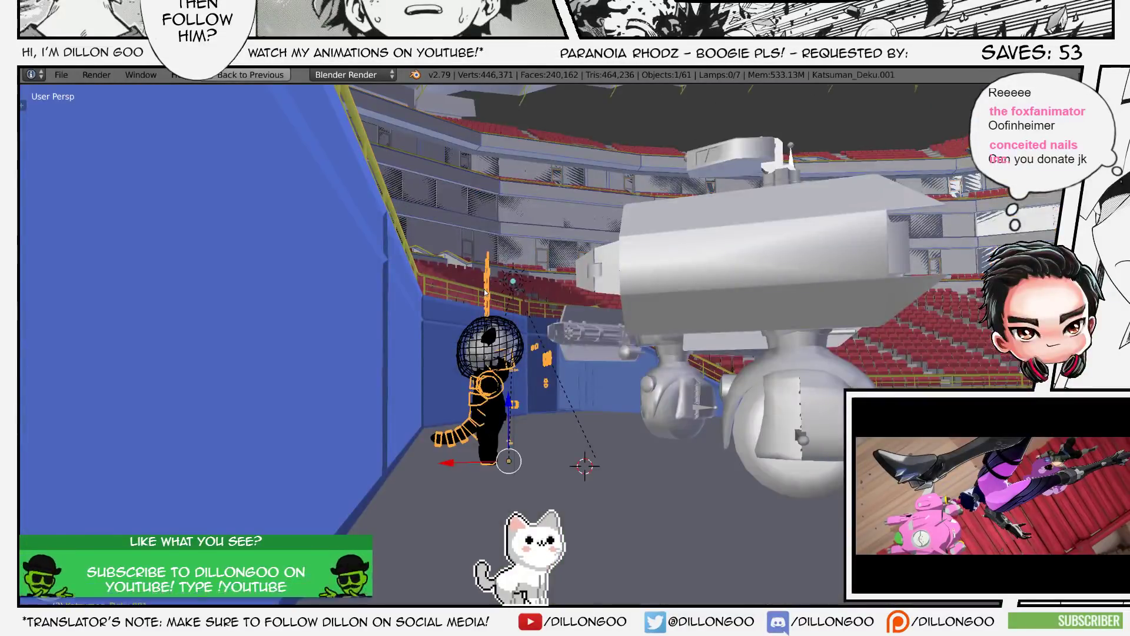
key(alt+z)
mouse_move(486, 292)
middle_down()
mouse_move(677, 331)
mouse_move(629, 355)
mouse_move(656, 378)
mouse_move(672, 366)
middle_up()
click(643, 449)
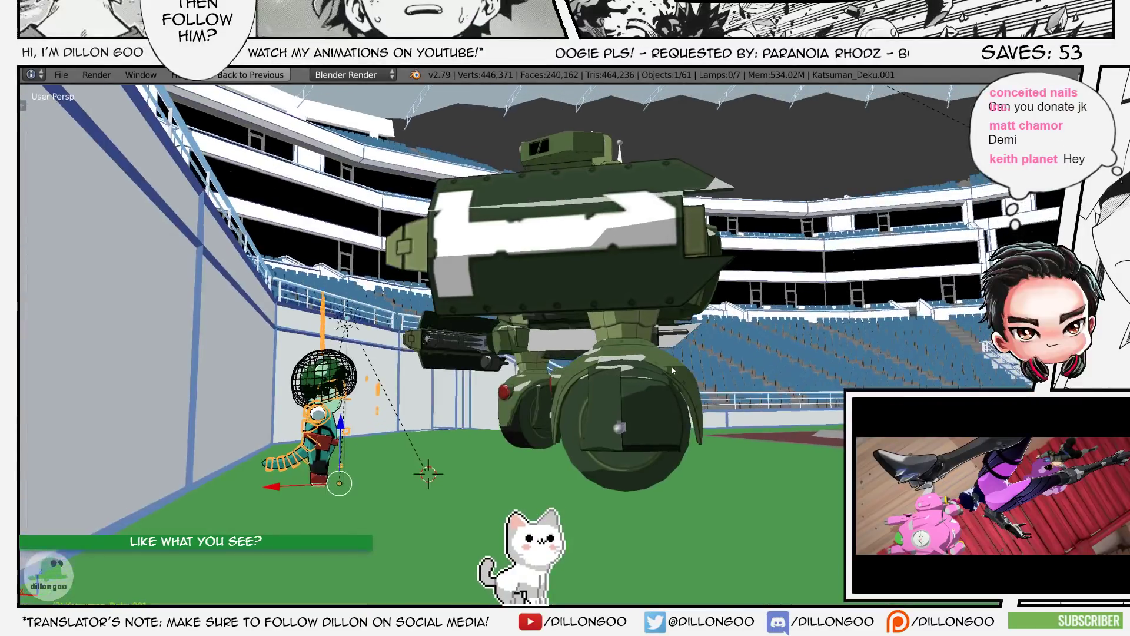
key(r)
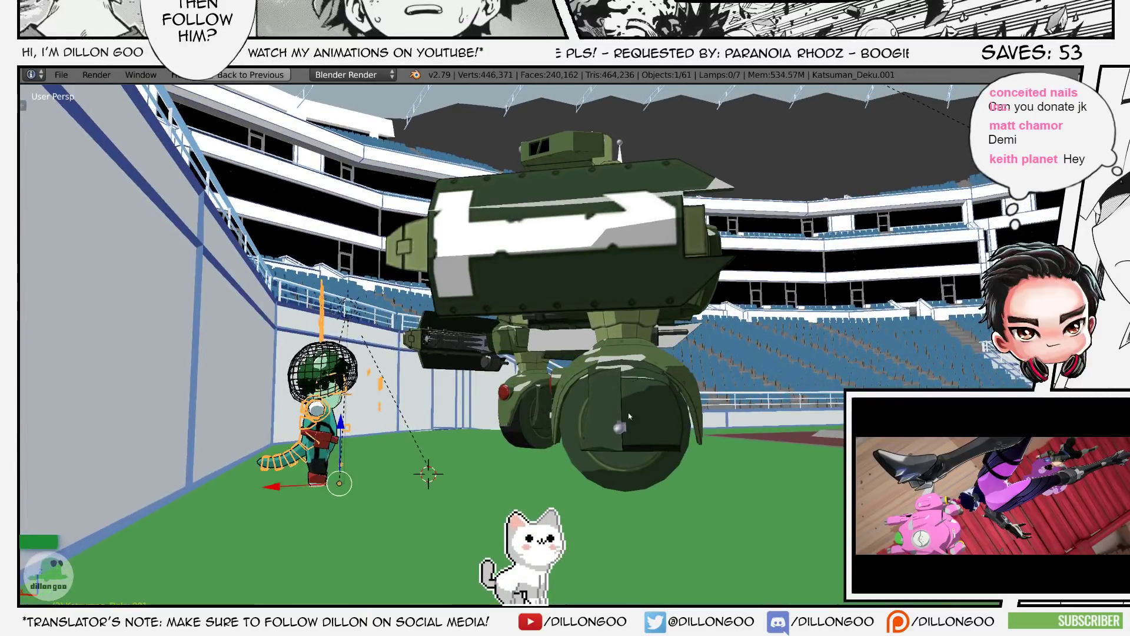
- Select the UA_Robot_01 rig and lower it along the Z axis to rest on the grass
key(z)
right_click(629, 415)
key(z)
key(g)
key(z)
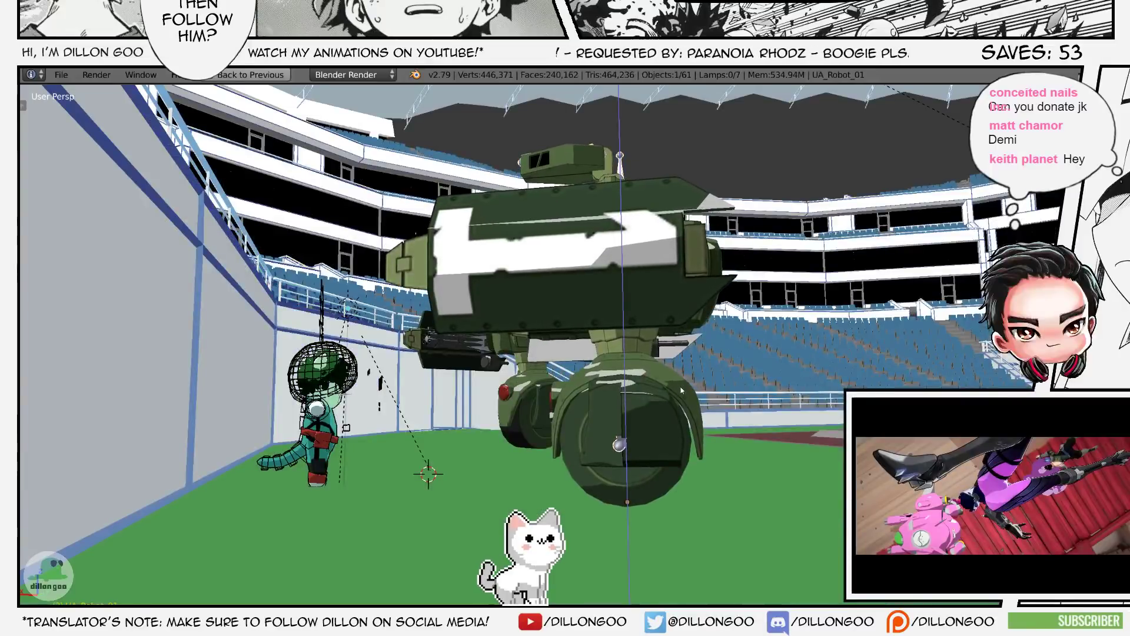
click(682, 393)
- Select the UA_Robot_01.001 rig and adjust its height along the Z axis to meet the grass
key(z)
right_click(533, 393)
key(z)
key(z)
right_click(545, 395)
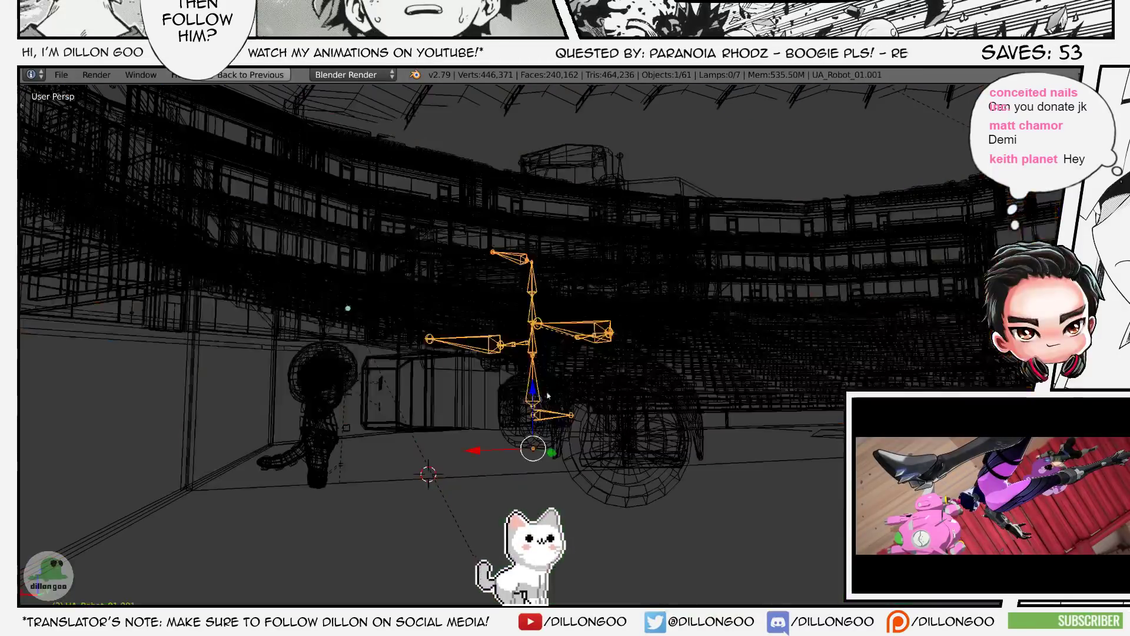
key(z)
key(g)
key(z)
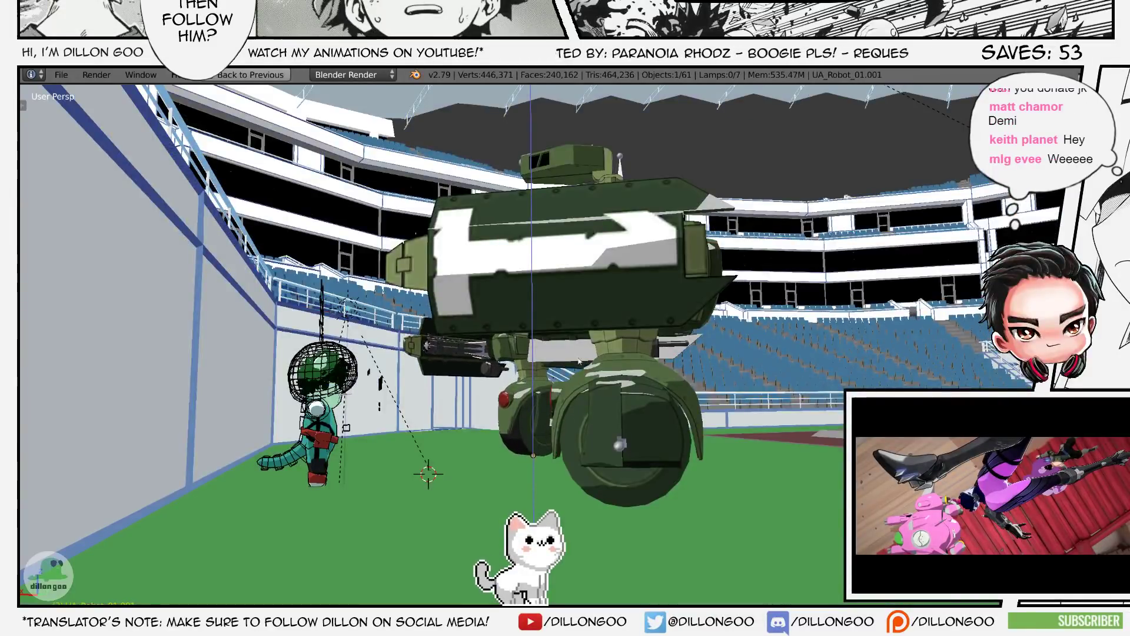
middle_drag(638, 354, 719, 336)
- Select the Katsuman_Rig.003 rig on the black platform and save the file
scroll(585, 361, down, 2)
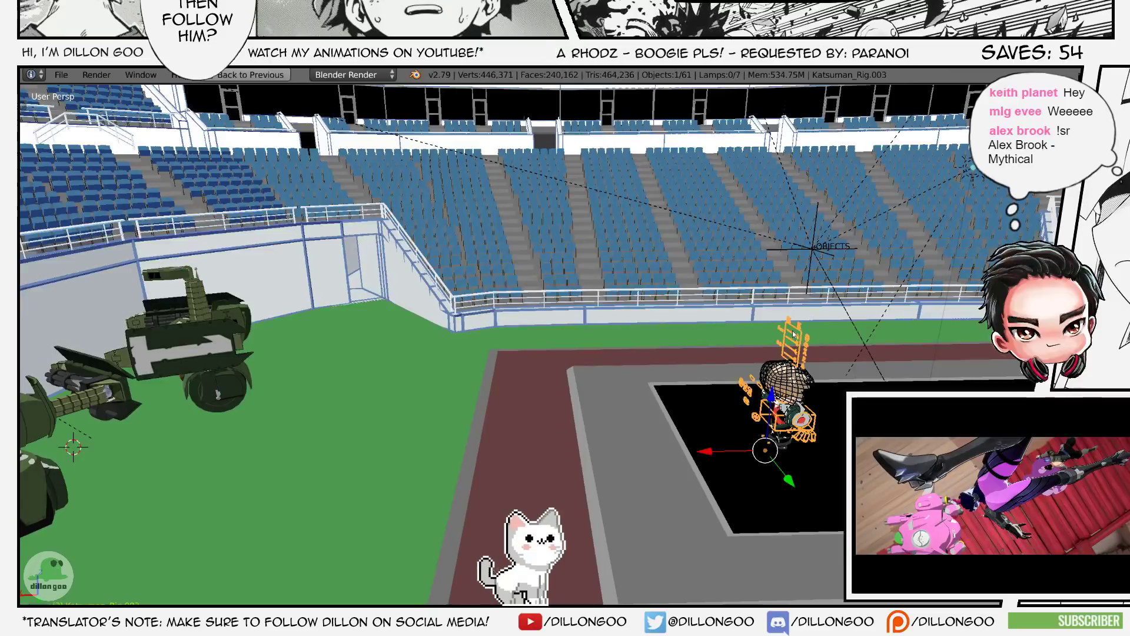
key(z)
shift+middle_drag(793, 333, 725, 369)
key(z)
key(ctrl+s)
click(725, 371)
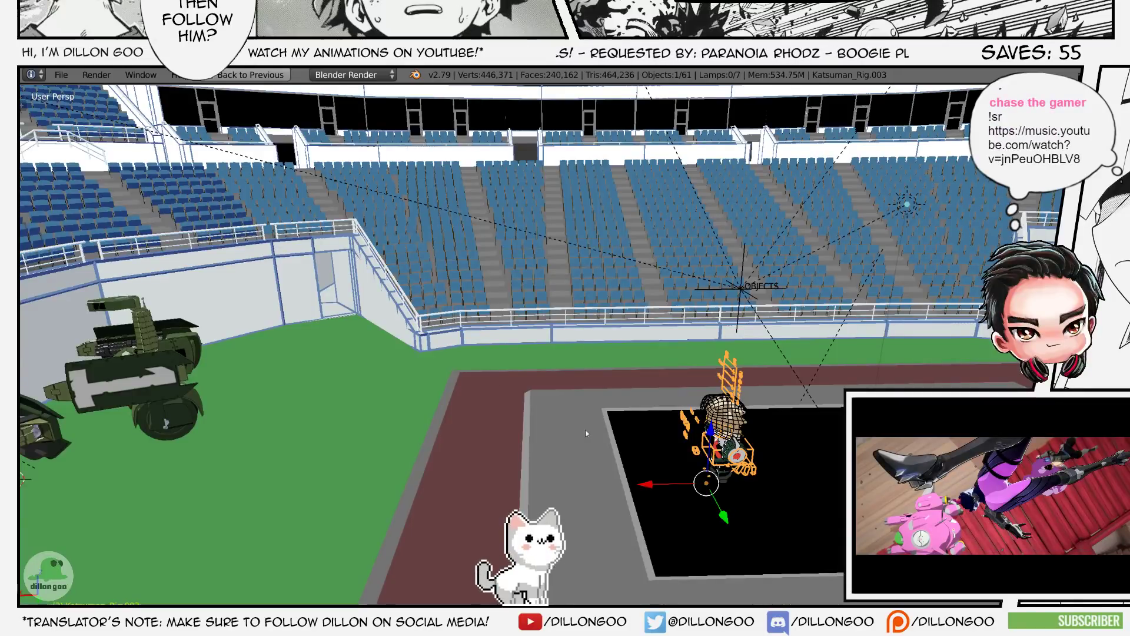
- Select the Katsuman_Deku.001 rig by the wall and show its transform properties
middle_drag(585, 430, 663, 358)
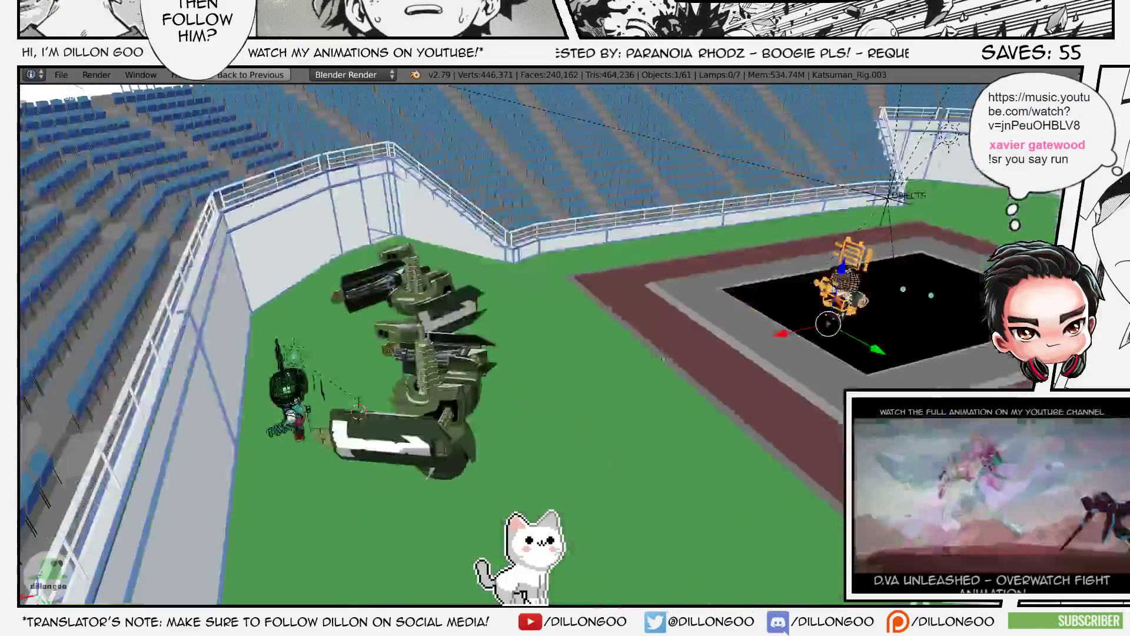
right_click(278, 360)
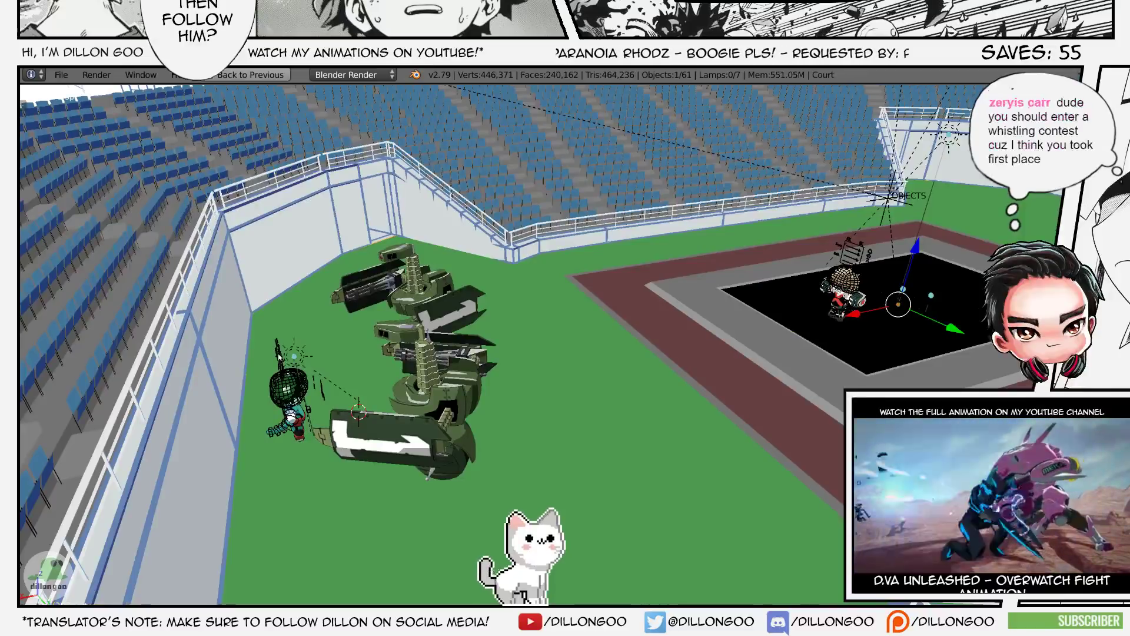
right_click(279, 357)
key(n)
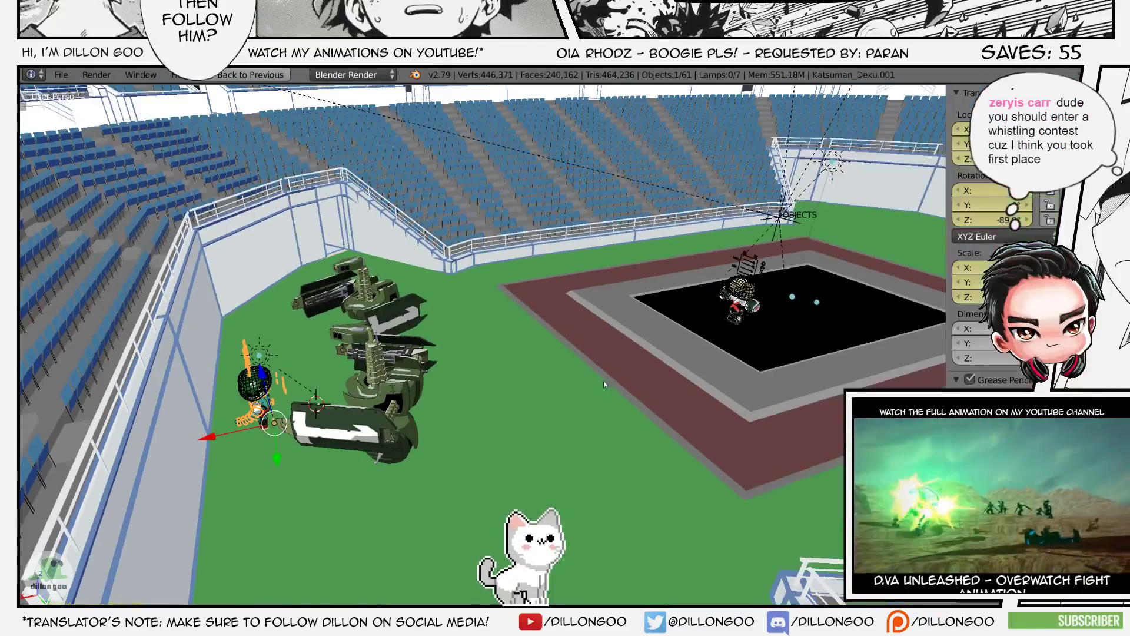
scroll(1001, 236, down, 12)
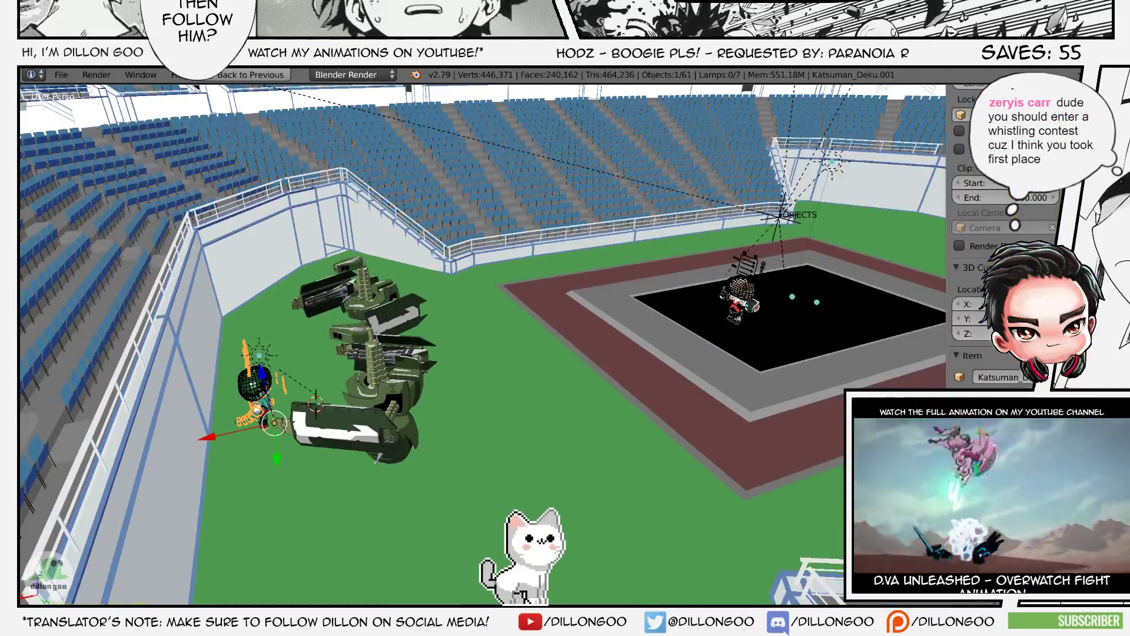
scroll(1001, 235, up, 7)
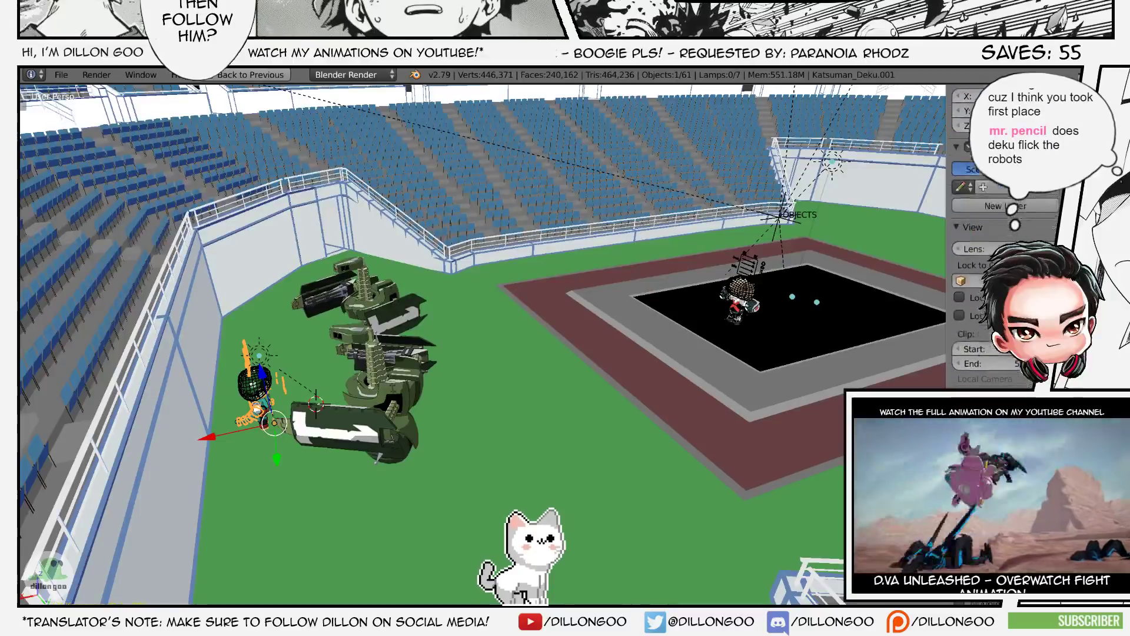
scroll(1001, 236, up, 8)
- Select the Katsuman_Rig.003 rig on the platform and set its scale to 2.8
shift+middle_drag(755, 262, 729, 300)
key(z)
key(z)
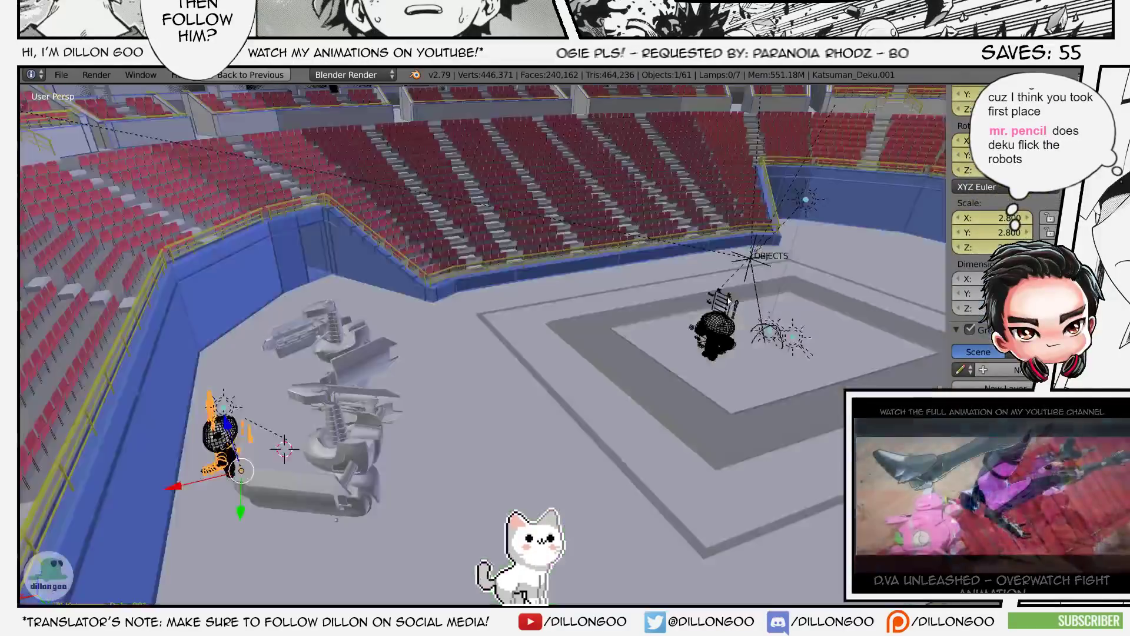
right_click(729, 300)
key(alt+z)
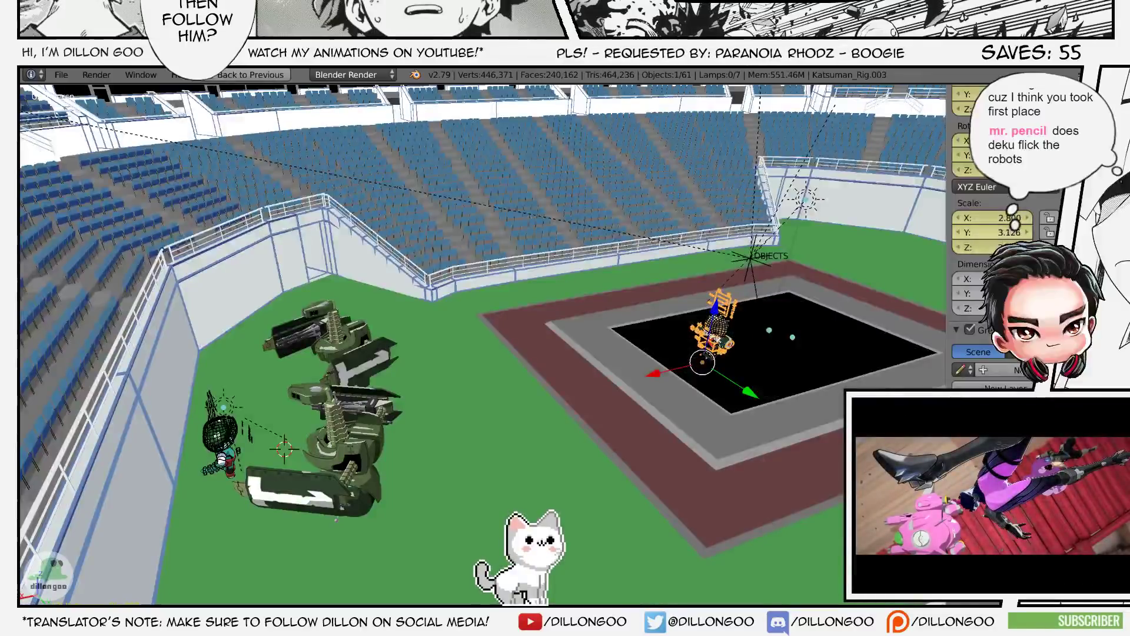
key(alt+z)
key(KP_Decimal)
key(alt+z)
- Reposition the Katsuman_Rig.003 rig on the black platform facing the robots
scroll(779, 303, down, 6)
middle_drag(824, 294, 639, 346)
scroll(562, 309, down, 5)
mouse_move(561, 310)
middle_down()
mouse_move(595, 331)
mouse_move(578, 322)
middle_up()
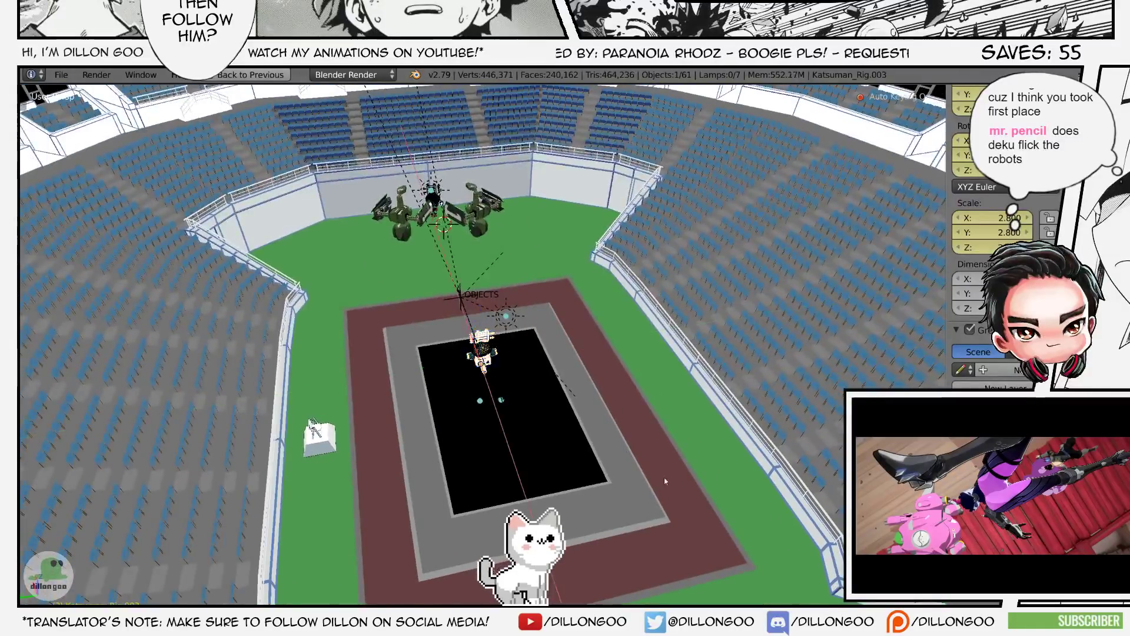
click(629, 464)
mouse_move(628, 464)
middle_down()
mouse_move(694, 465)
mouse_move(668, 466)
mouse_move(677, 429)
mouse_move(733, 432)
mouse_move(720, 445)
mouse_move(706, 433)
middle_up()
- Change the 3D view's clip end distance
key(z)
key(alt+z)
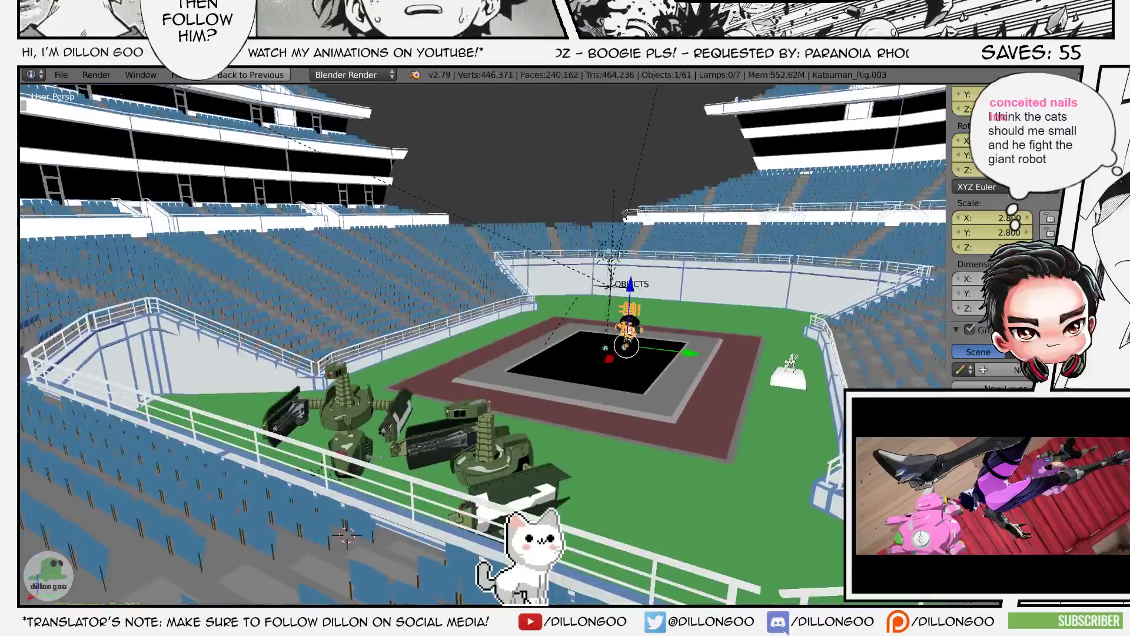
scroll(1000, 235, down, 10)
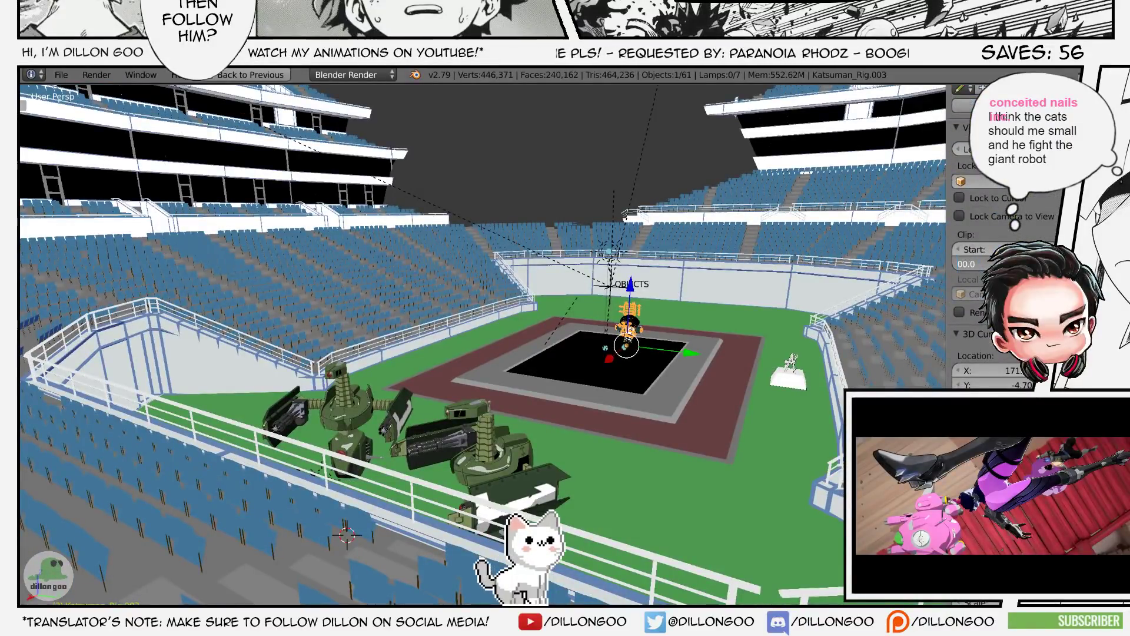
key(Return)
scroll(565, 220, down, 4)
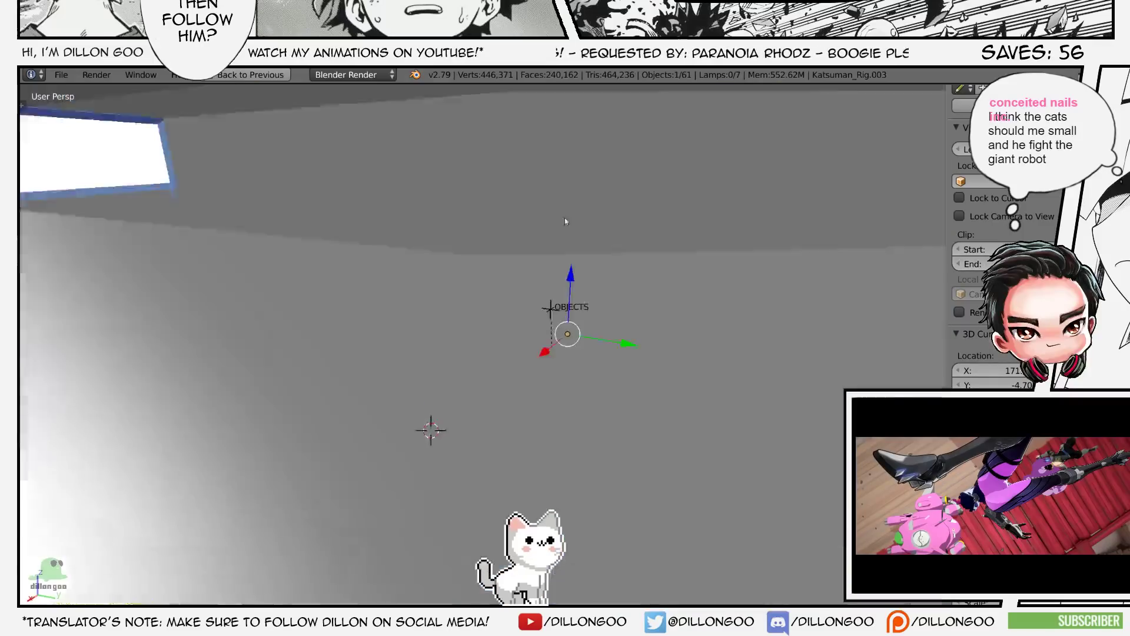
scroll(567, 226, up, 6)
key(Return)
- Show an elevated view of the whole arena with rendered shading
scroll(675, 352, down, 4)
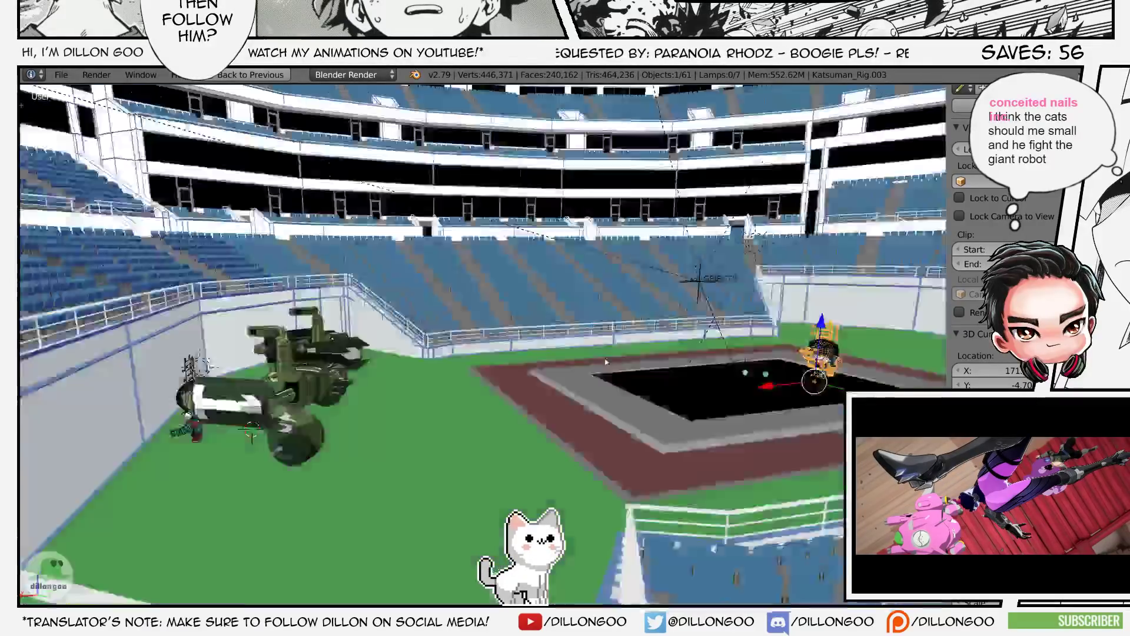
middle_drag(605, 329, 636, 360)
scroll(612, 350, down, 2)
key(F12)
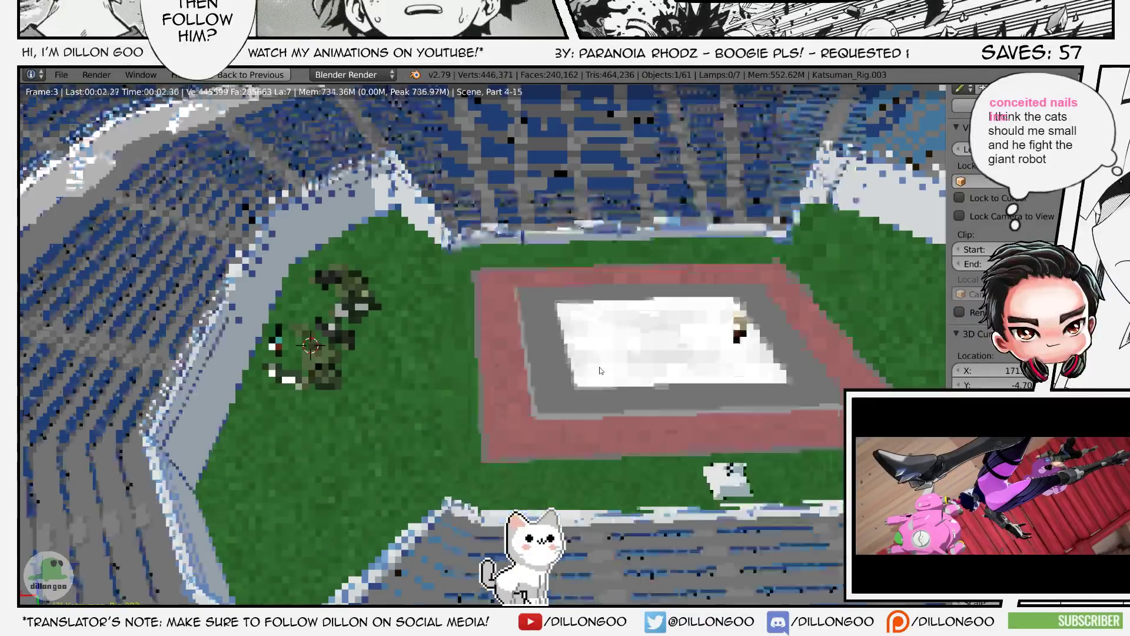
- Leave rendered shading and view the robots and the character near the arena wall up close
key(F12)
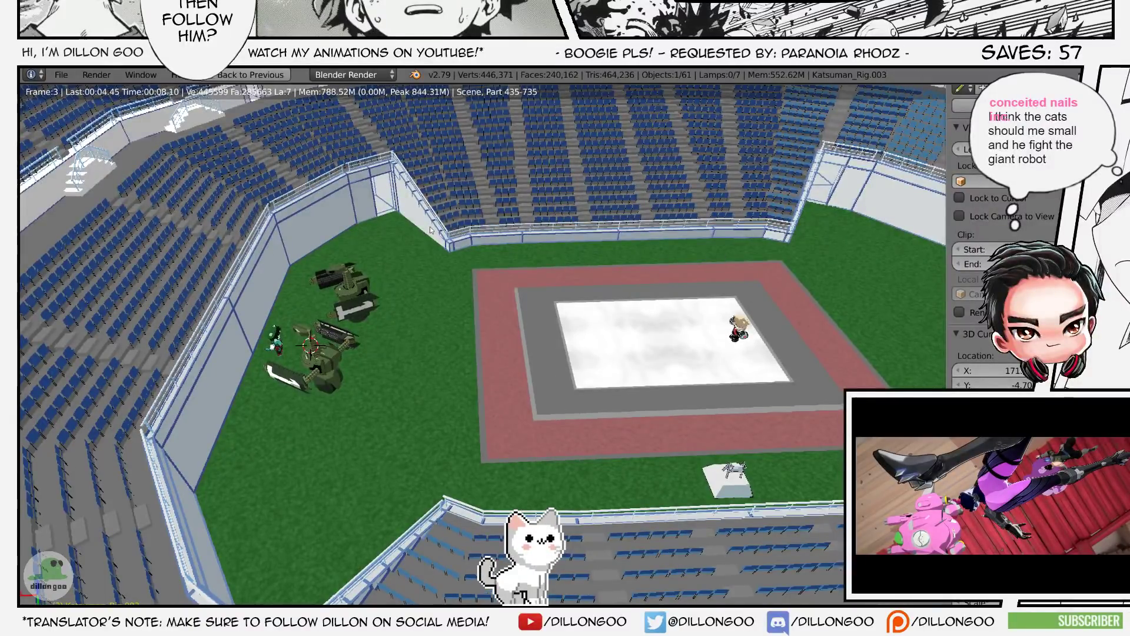
key(shift+z)
scroll(431, 231, up, 2)
middle_drag(430, 231, 618, 299)
scroll(618, 298, up, 4)
middle_drag(635, 383, 656, 346)
key(z)
key(z)
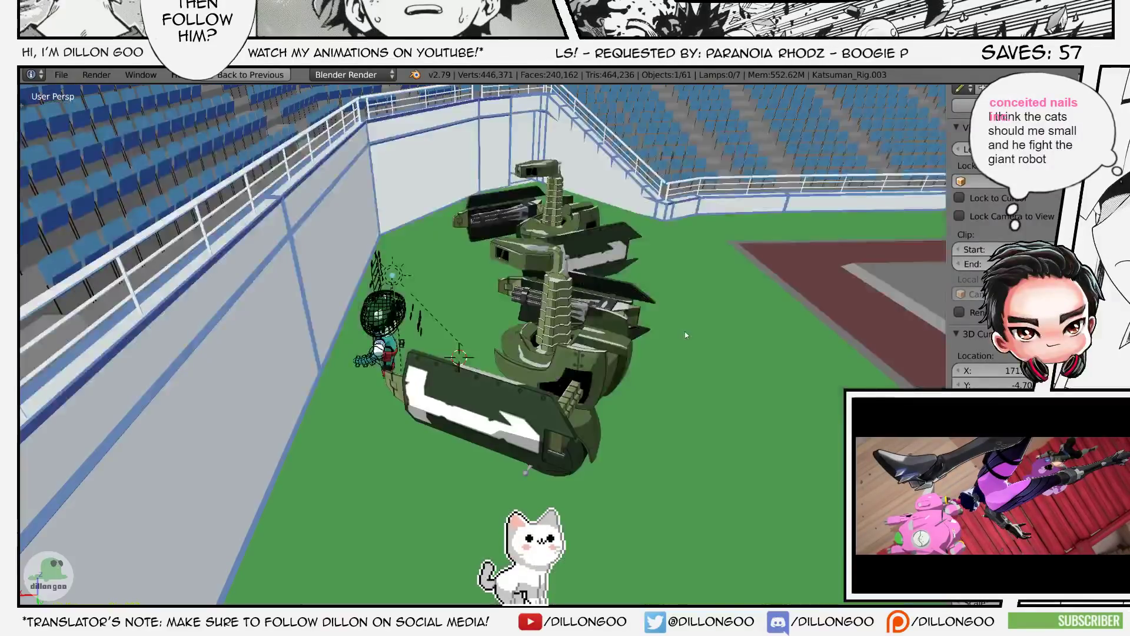
- Select the Court object, compare wireframe and textured shading, and save the file
right_click(724, 351)
key(z)
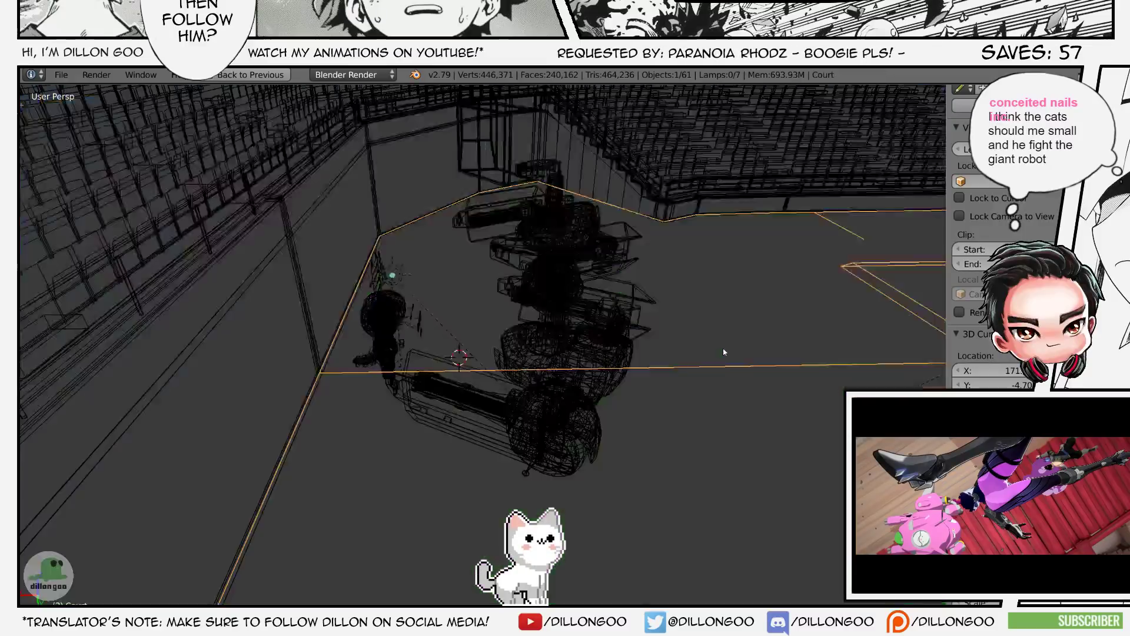
key(z)
key(z)
key(z)
middle_drag(724, 351, 720, 349)
key(ctrl+s)
click(720, 349)
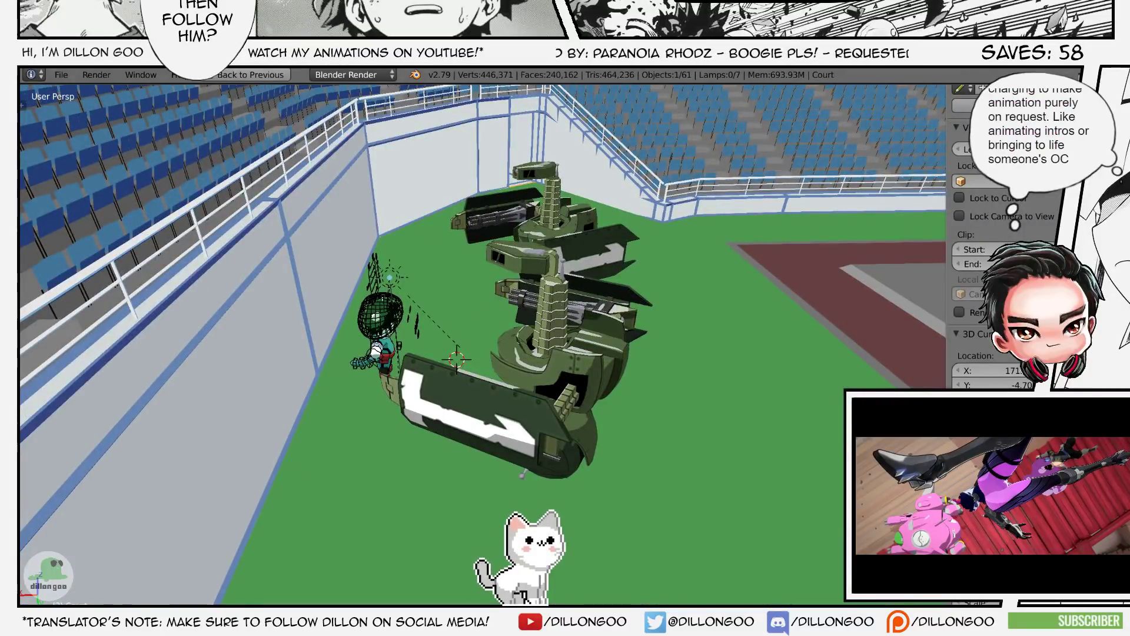
- Switch to the web browser and view the anime reference GIFs of the robot fights
key(alt+Tab)
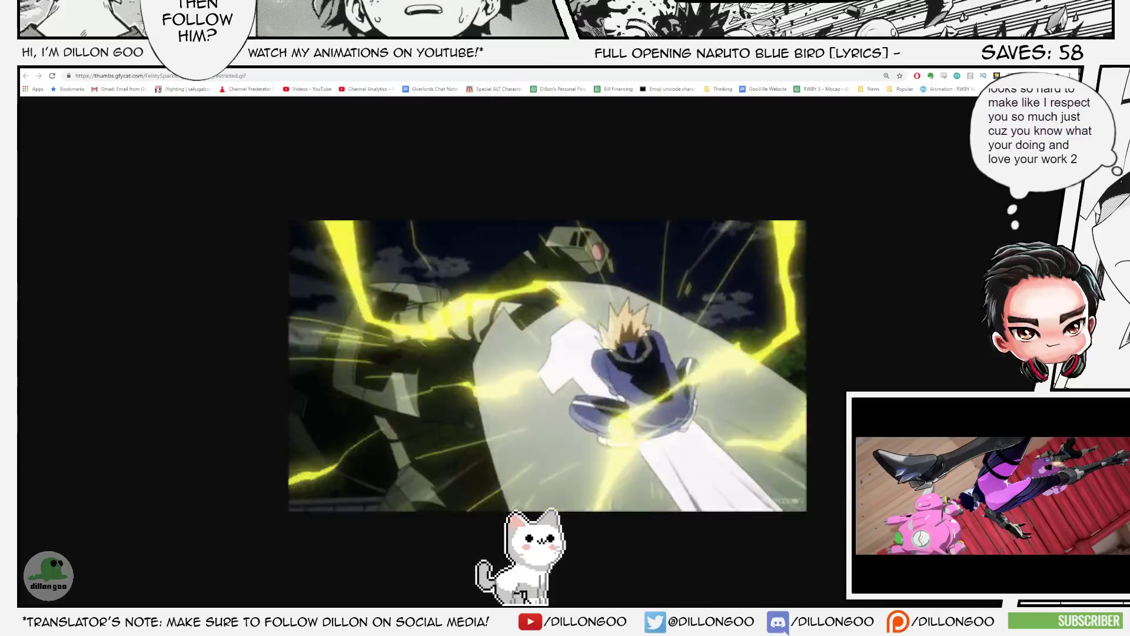
drag(239, 366, 638, 228)
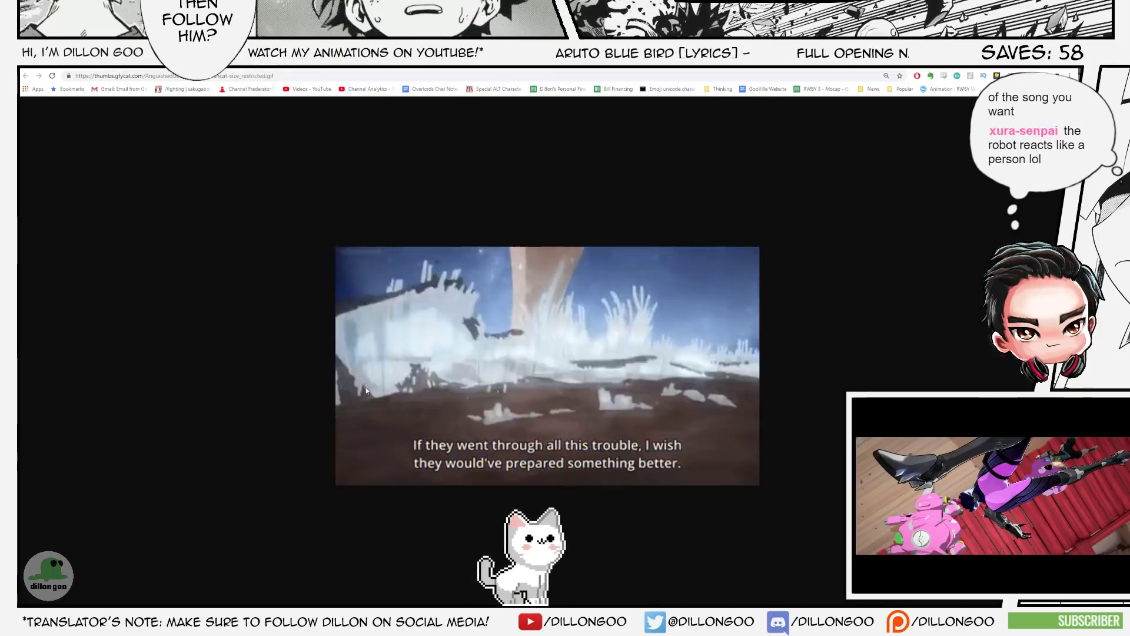
drag(148, 61, 0, 322)
drag(89, 61, 0, 332)
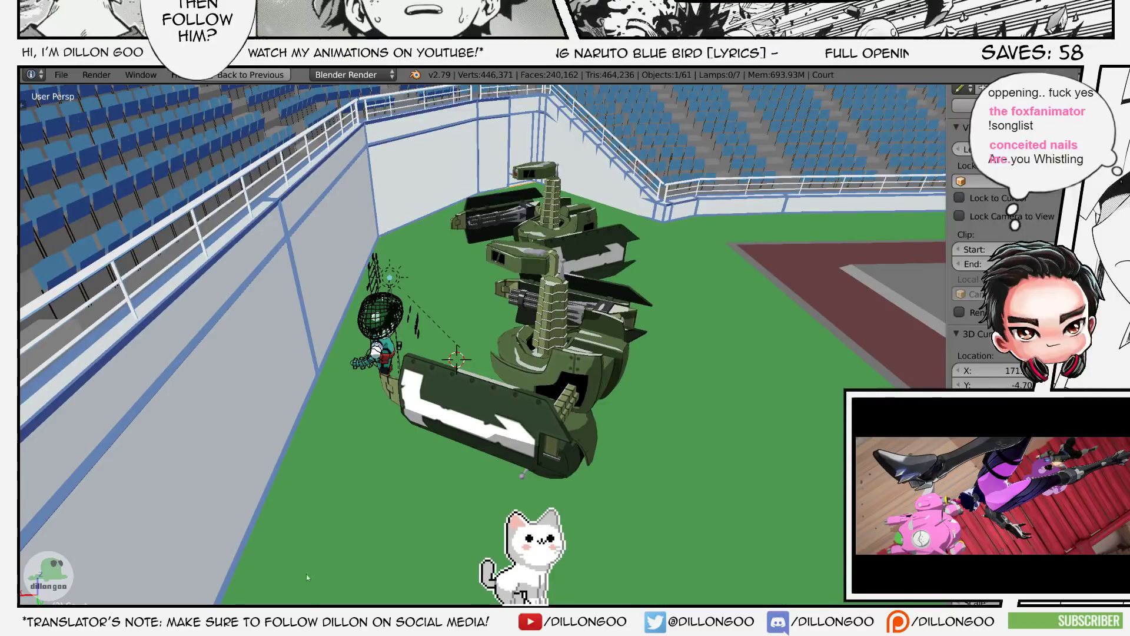
- Copy the large robot named body from the other Blender window and paste it into the arena scene
mouse_move(289, 628)
click(335, 593)
middle_drag(545, 204, 544, 296)
key(ctrl+c)
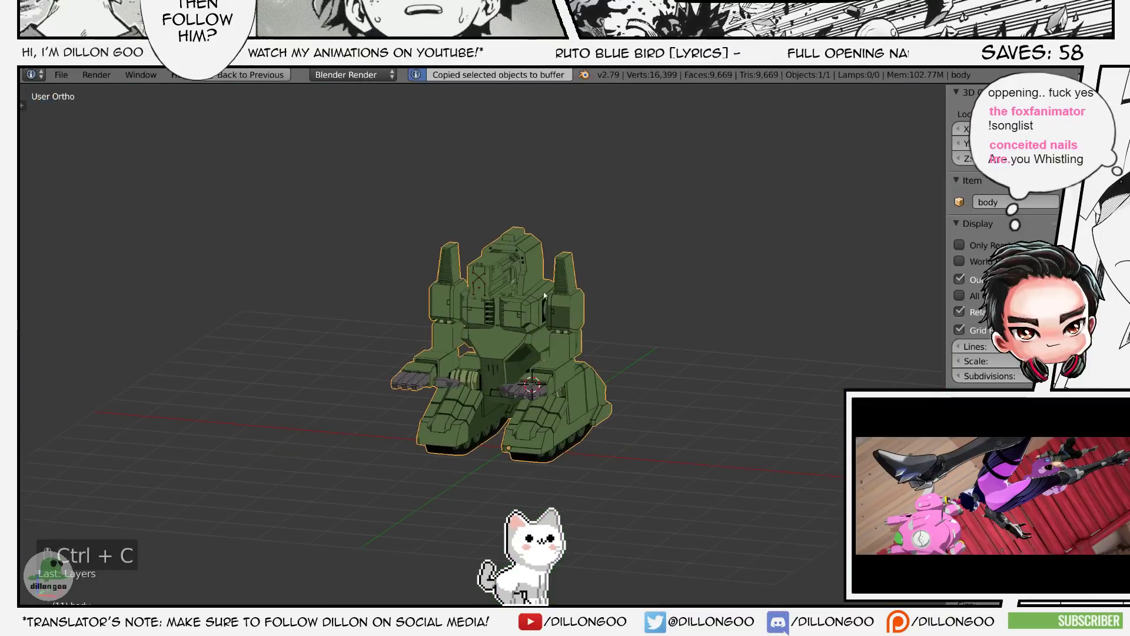
key(alt+Tab)
scroll(595, 313, down, 4)
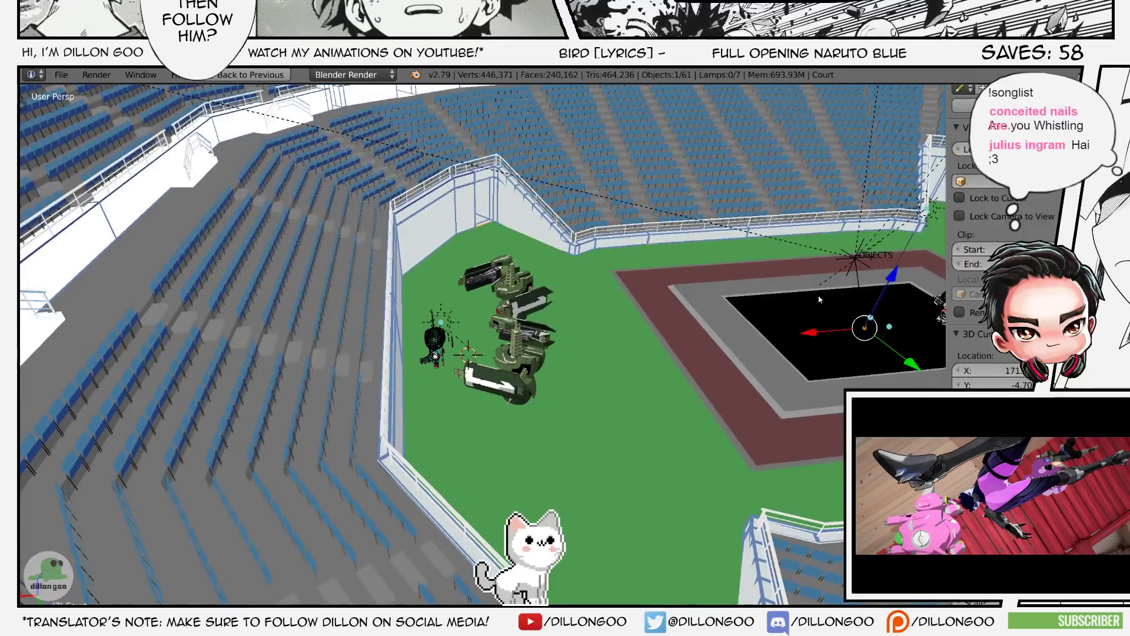
key(ctrl+v)
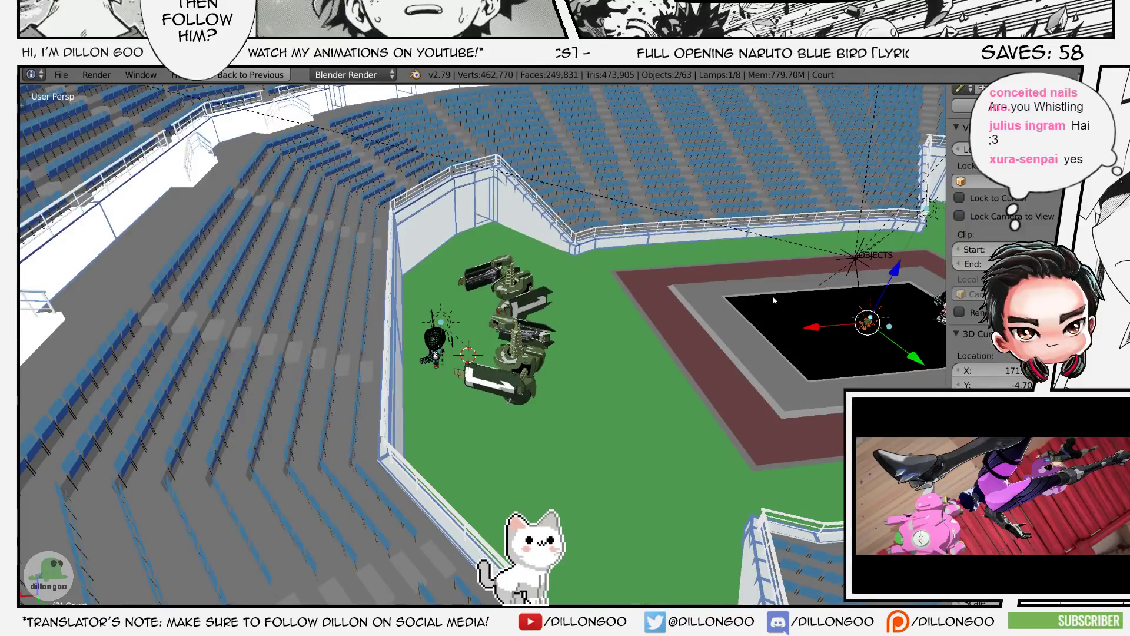
- Scale up the pasted robot on the central platform until it towers over the smaller robots
key(z)
shift+middle_drag(774, 301, 769, 348)
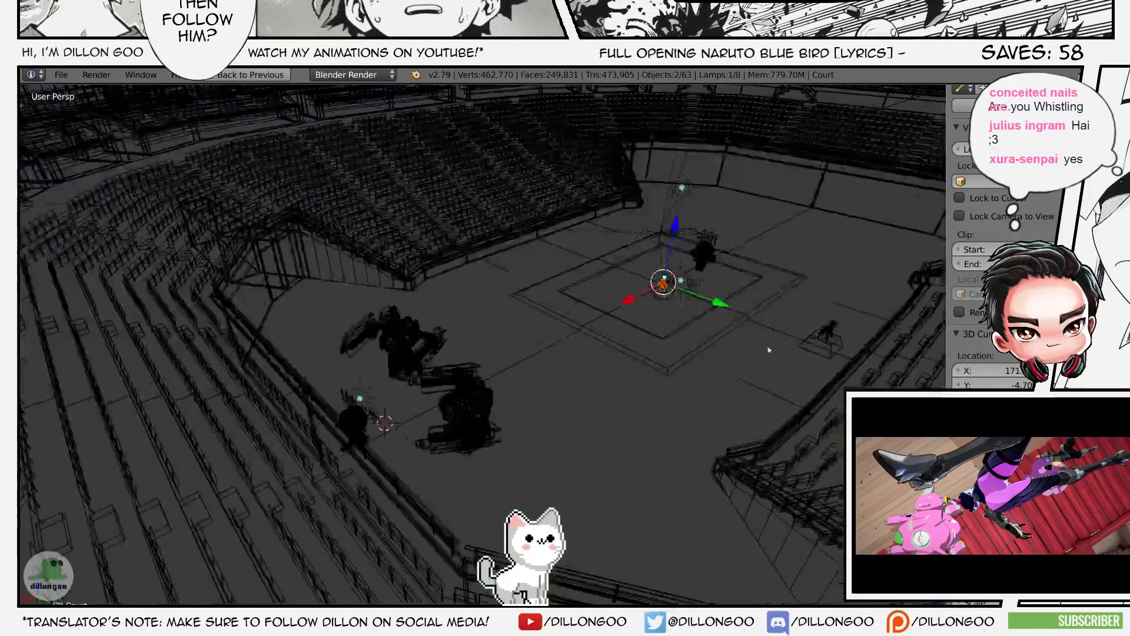
key(s)
click(765, 462)
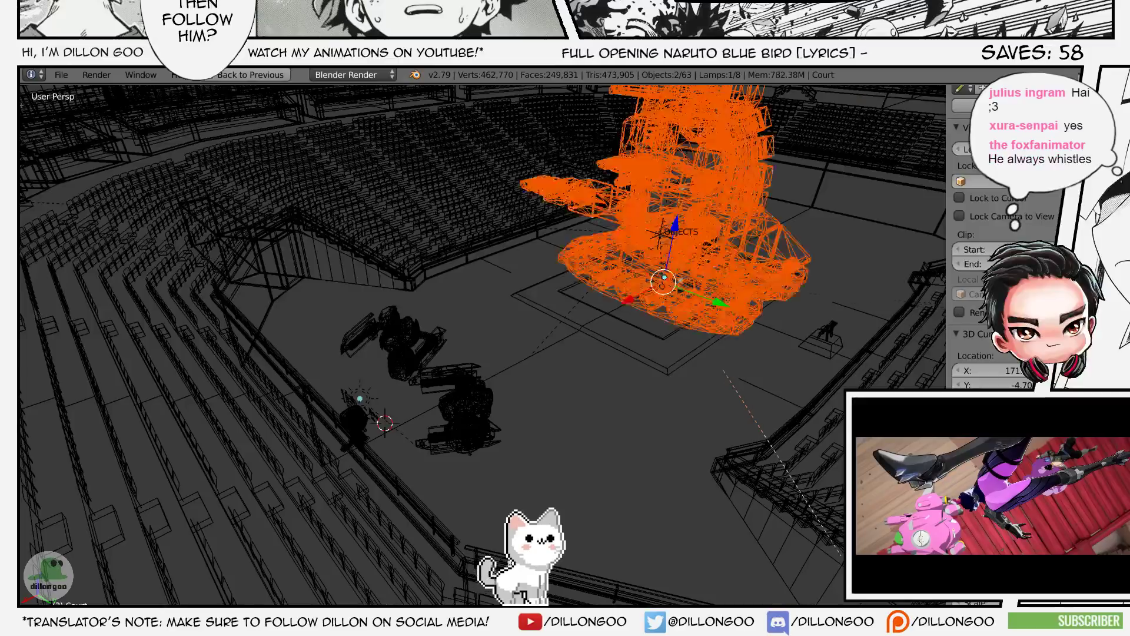
key(z)
key(alt+z)
scroll(758, 467, up, 3)
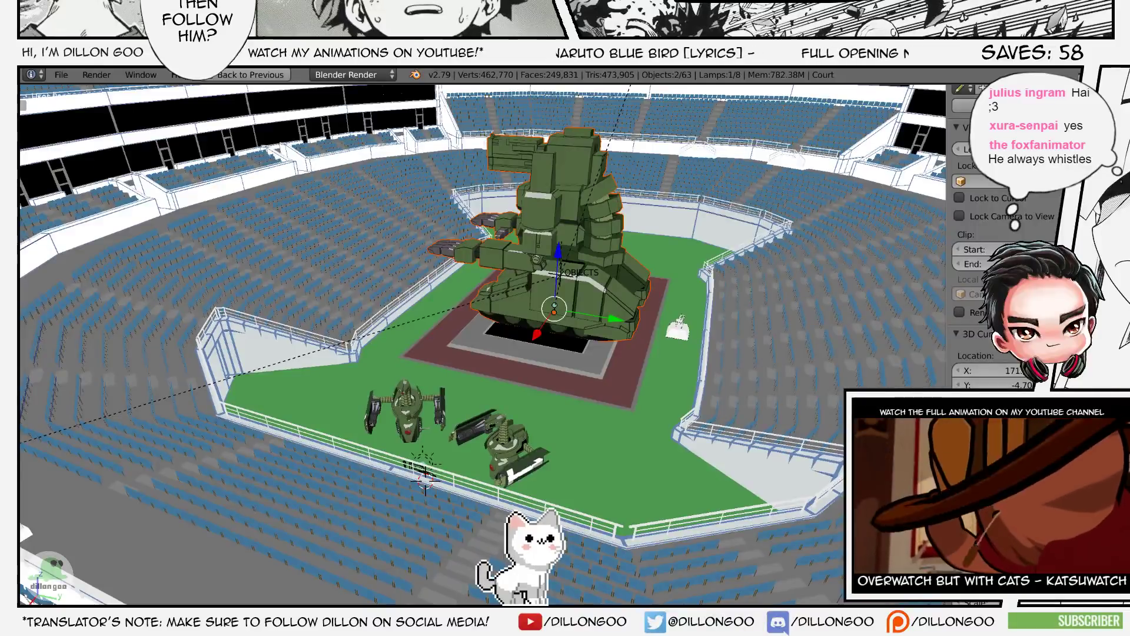
- Switch to the browser and examine an enlarged reference image of the giant robots looming over the students
key(alt+Tab)
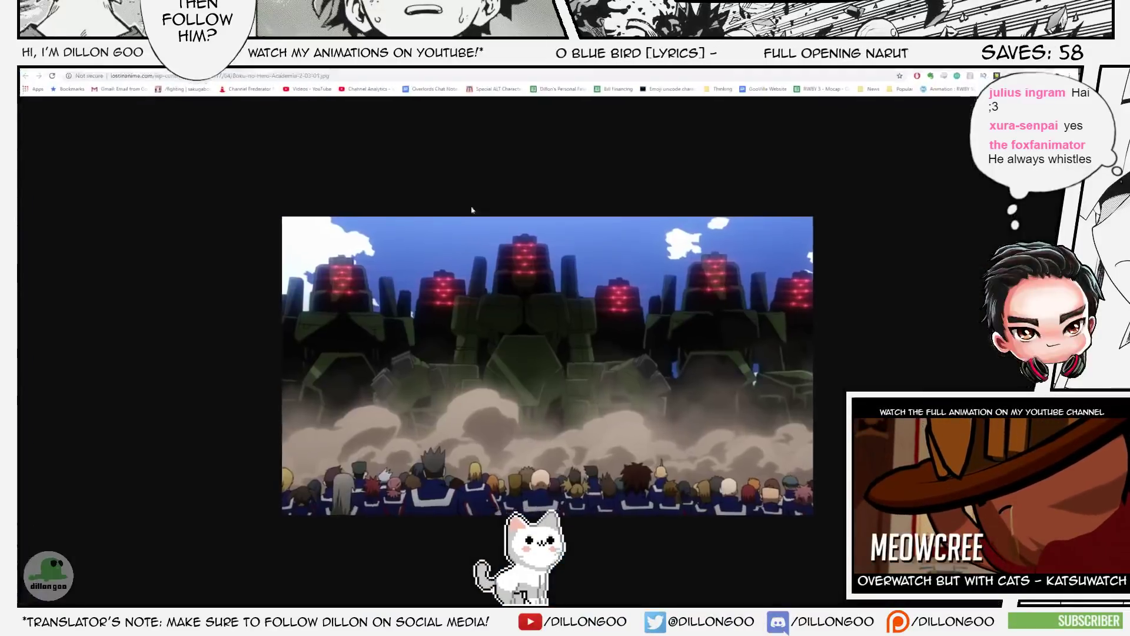
ctrl+scroll(810, 307, up, 3)
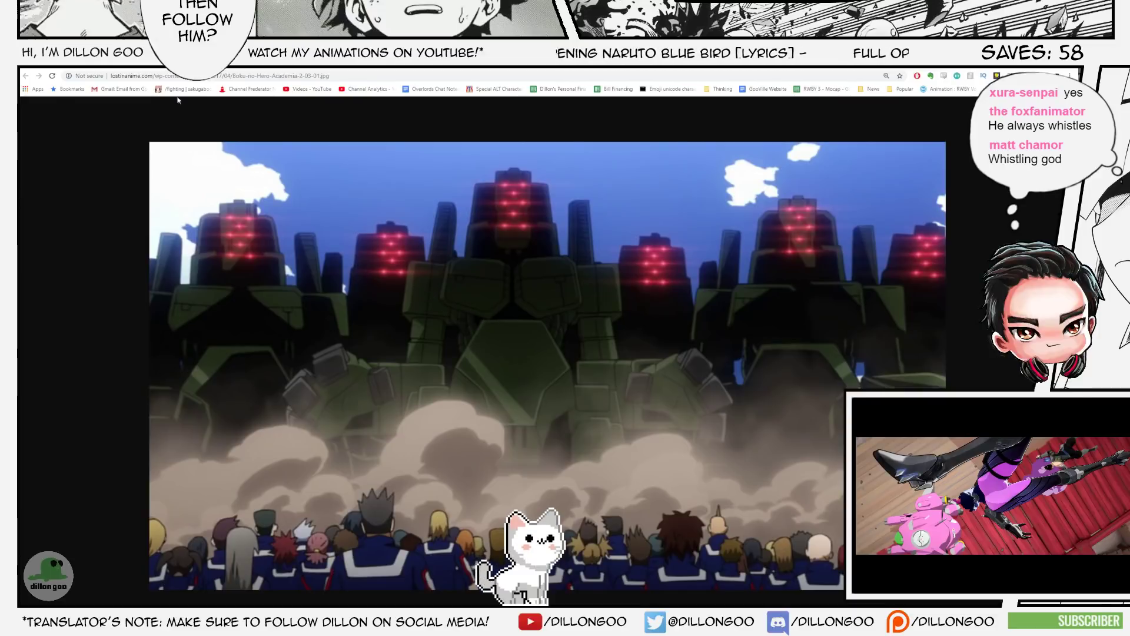
key(alt+Tab)
- Rotate the giant robot 90° about the Z axis, adjusting it to face the two smaller robots
middle_drag(583, 250, 630, 258)
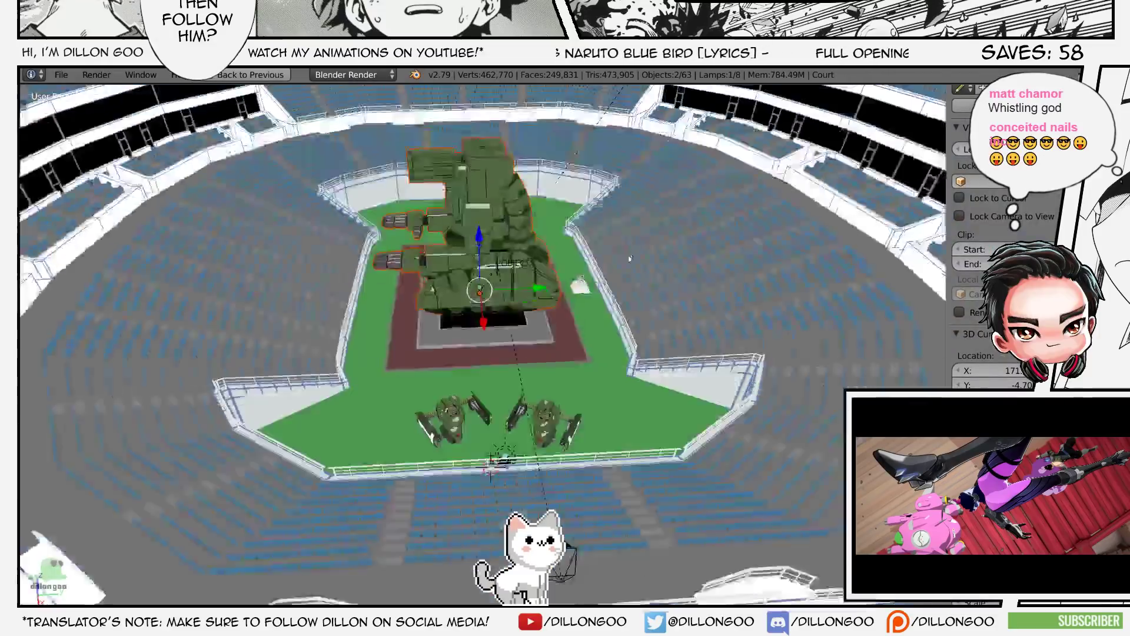
scroll(626, 251, up, 1)
text(rz)
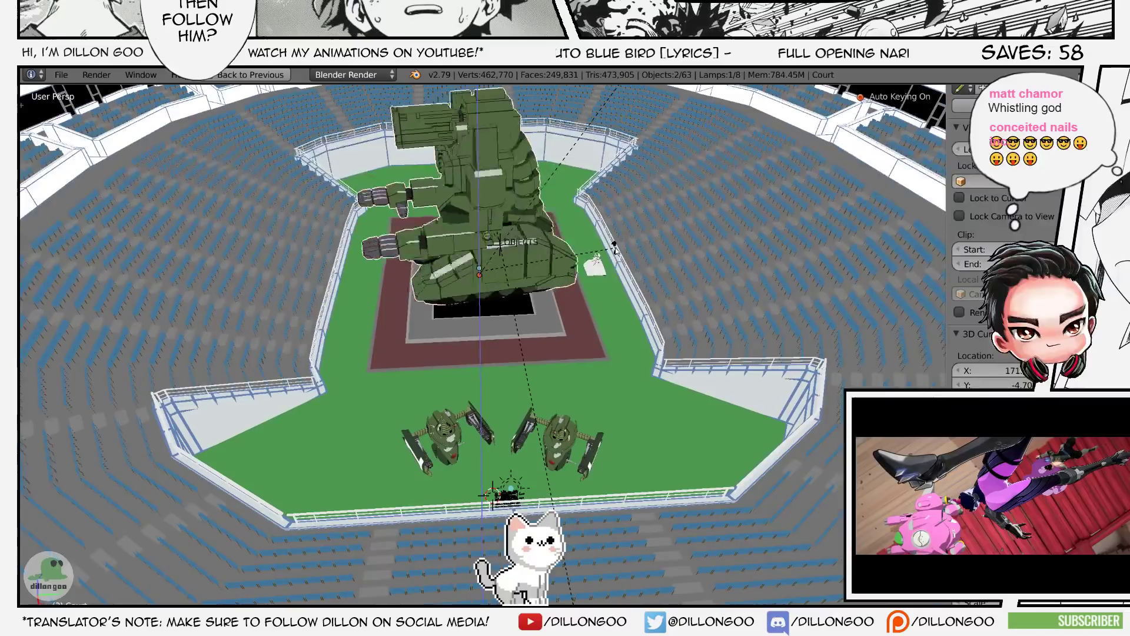
text(90)
key(Return)
key(z)
key(alt+z)
mouse_move(683, 276)
middle_down()
mouse_move(694, 292)
mouse_move(680, 279)
middle_up()
key(r)
key(z)
click(704, 309)
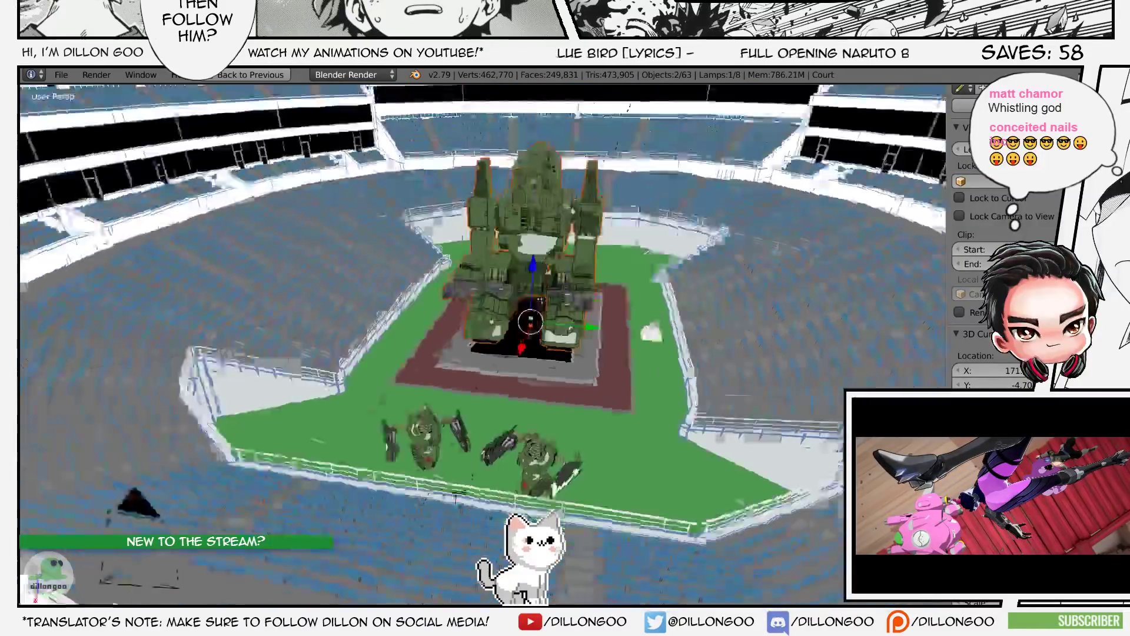
- Try to move the giant robot along the X axis, farther from the smaller robots
middle_drag(665, 339, 588, 238)
scroll(563, 310, up, 2)
scroll(625, 314, up, 2)
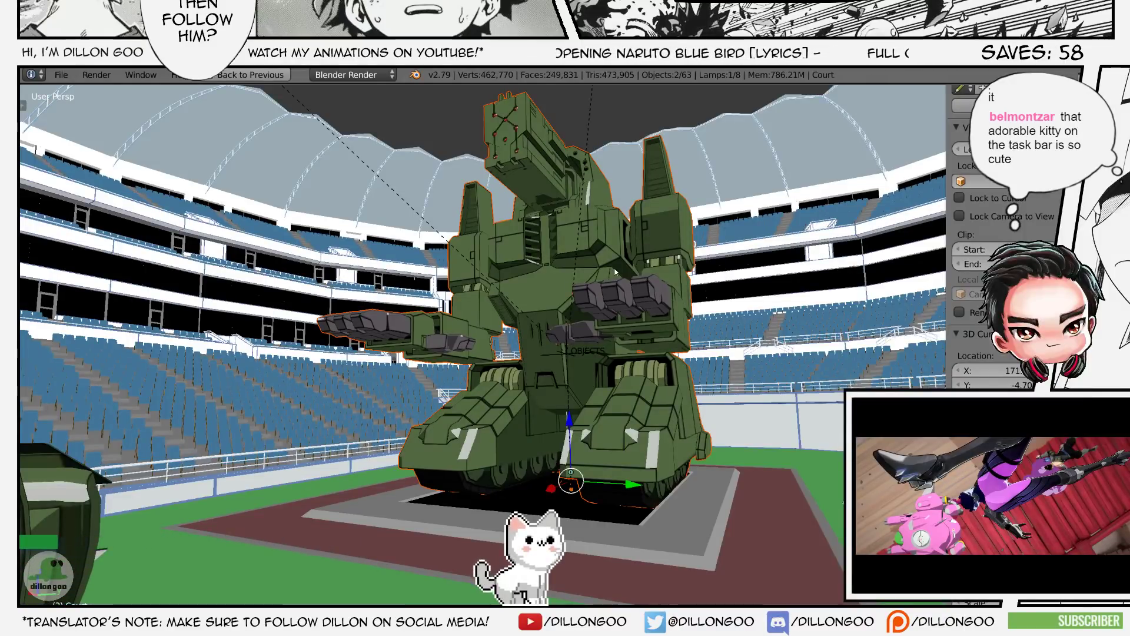
middle_drag(599, 225, 602, 233)
key(g)
key(x)
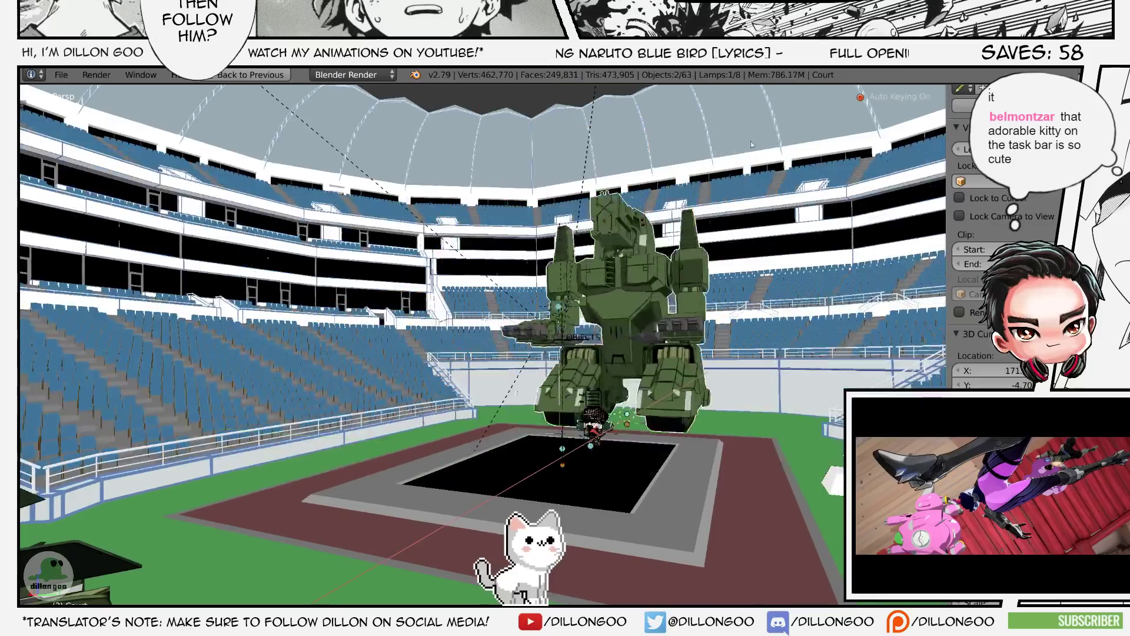
right_click(756, 134)
- Save over Bakugo_Anim_v001.blend and move the giant robot to layer 6, off the visible layers
middle_drag(756, 134, 673, 234)
key(ctrl+s)
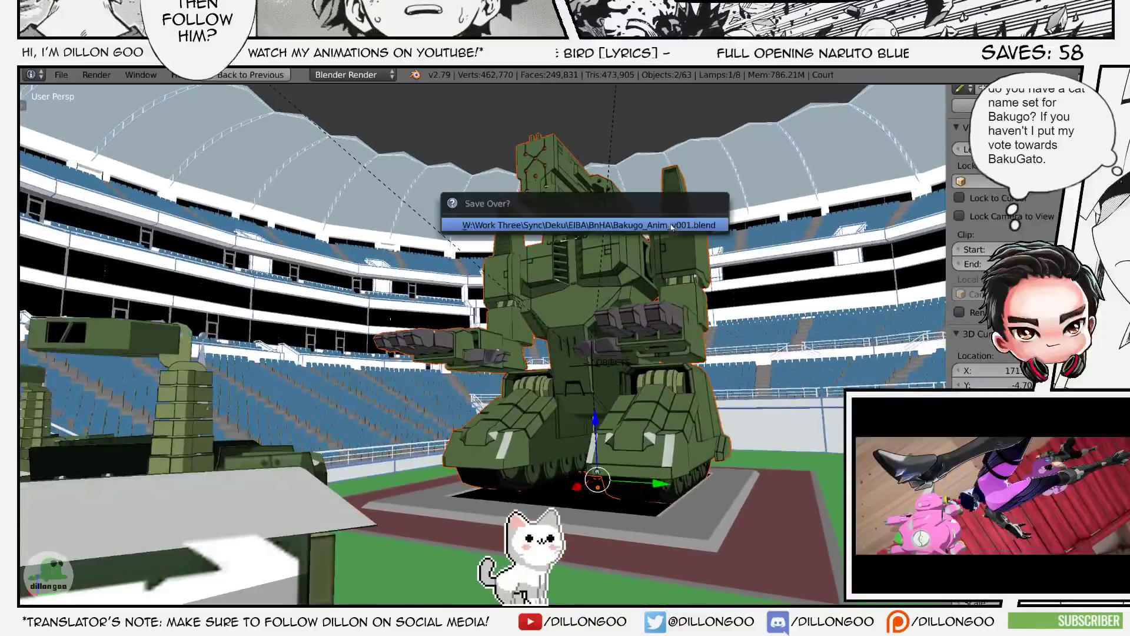
click(670, 226)
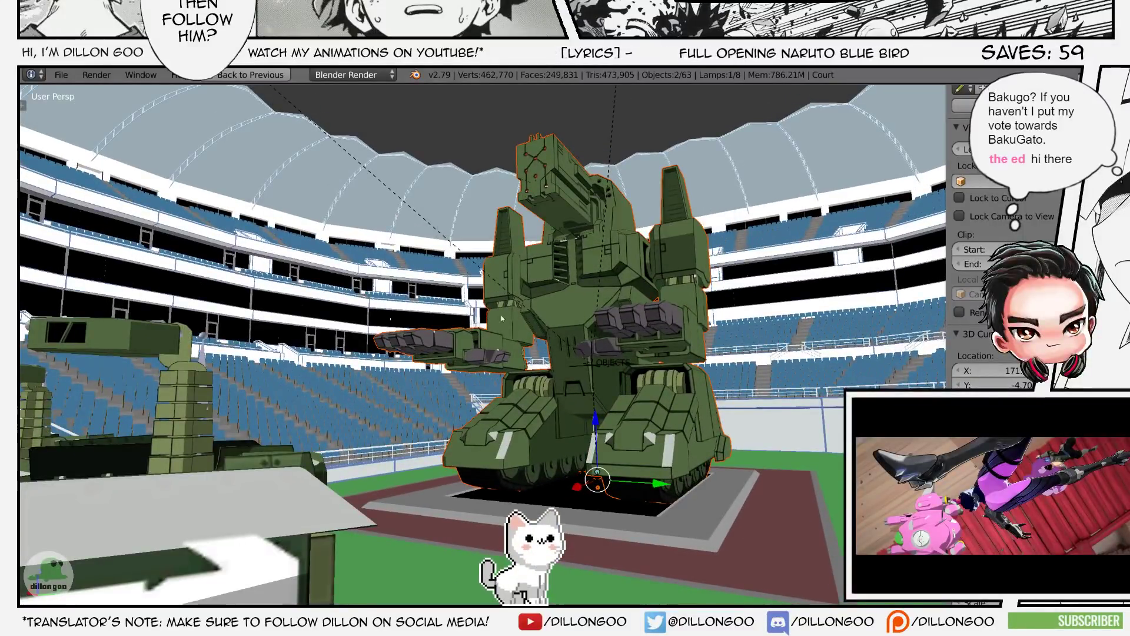
middle_drag(806, 146, 544, 290)
key(m)
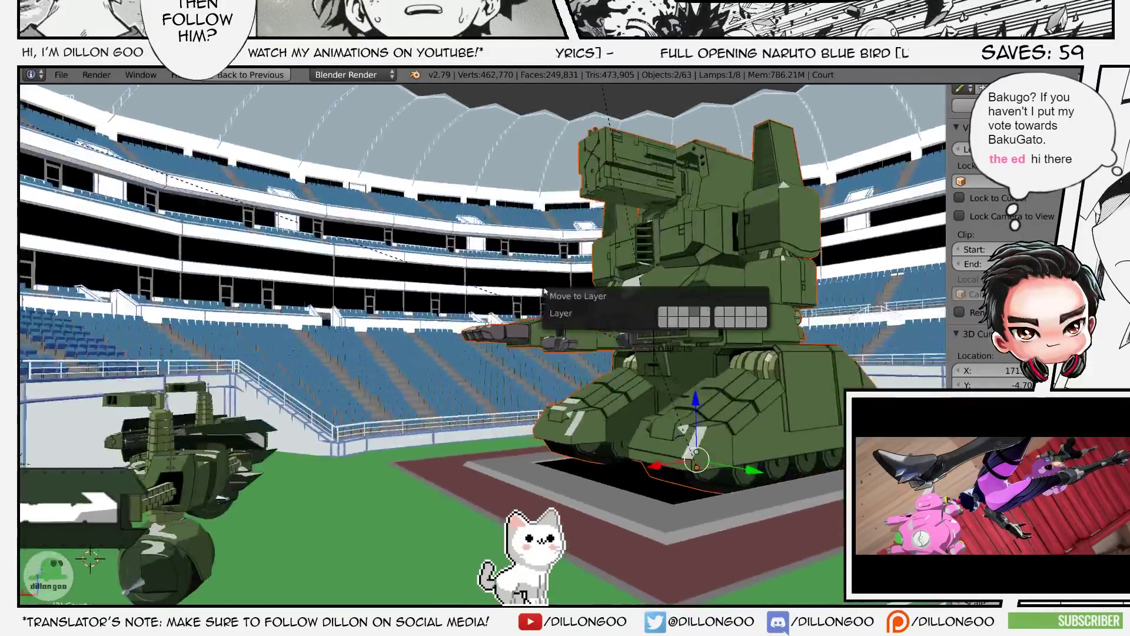
click(717, 312)
- Select the small robot mesh chara0039 and show its material nodes in the Compositing layout
middle_drag(706, 324, 637, 362)
key(z)
key(z)
scroll(655, 395, up, 3)
right_click(614, 384)
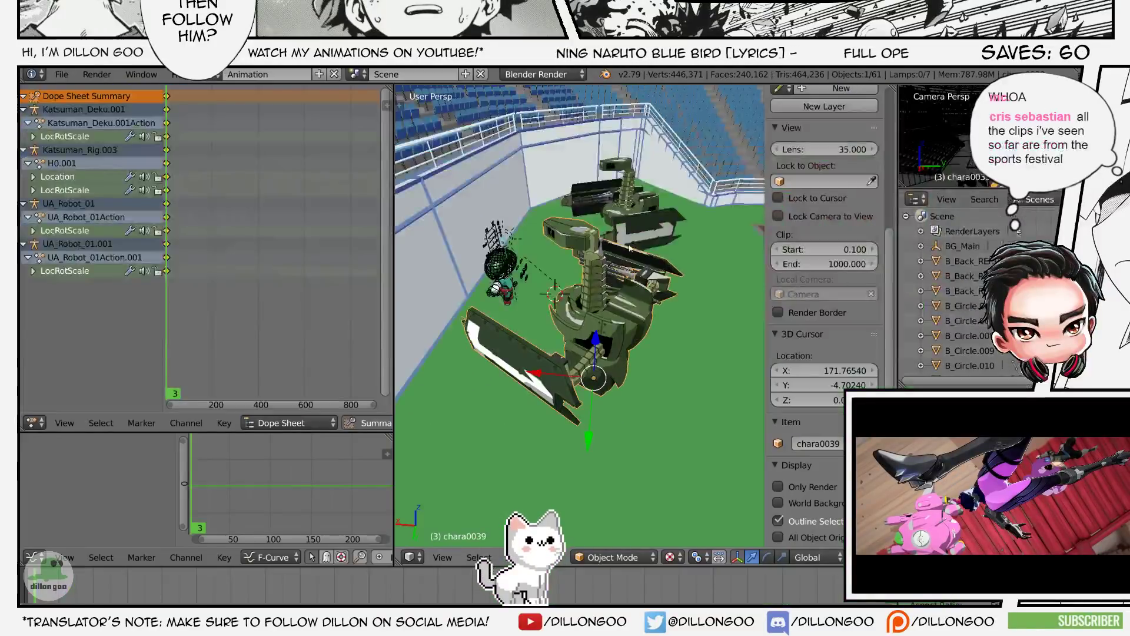
key(ctrl+Right)
key(ctrl+Up)
middle_drag(636, 224, 635, 236)
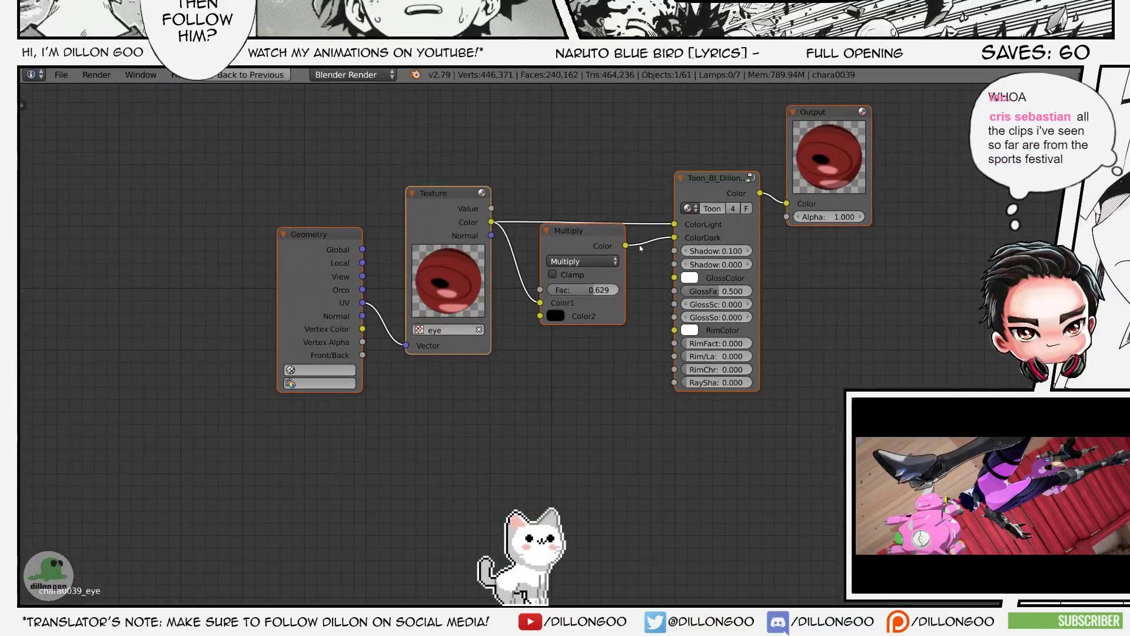
key(ctrl+Up)
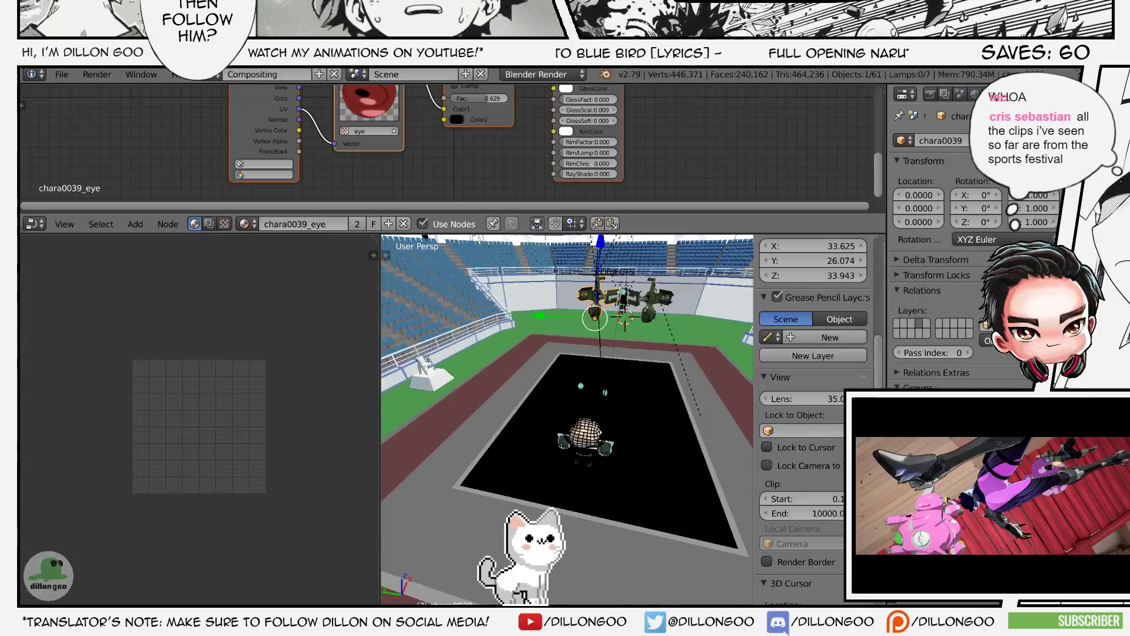
- Inspect the robot's other materials, including chara0039_face and chara0039_body_01
click(1049, 94)
click(938, 158)
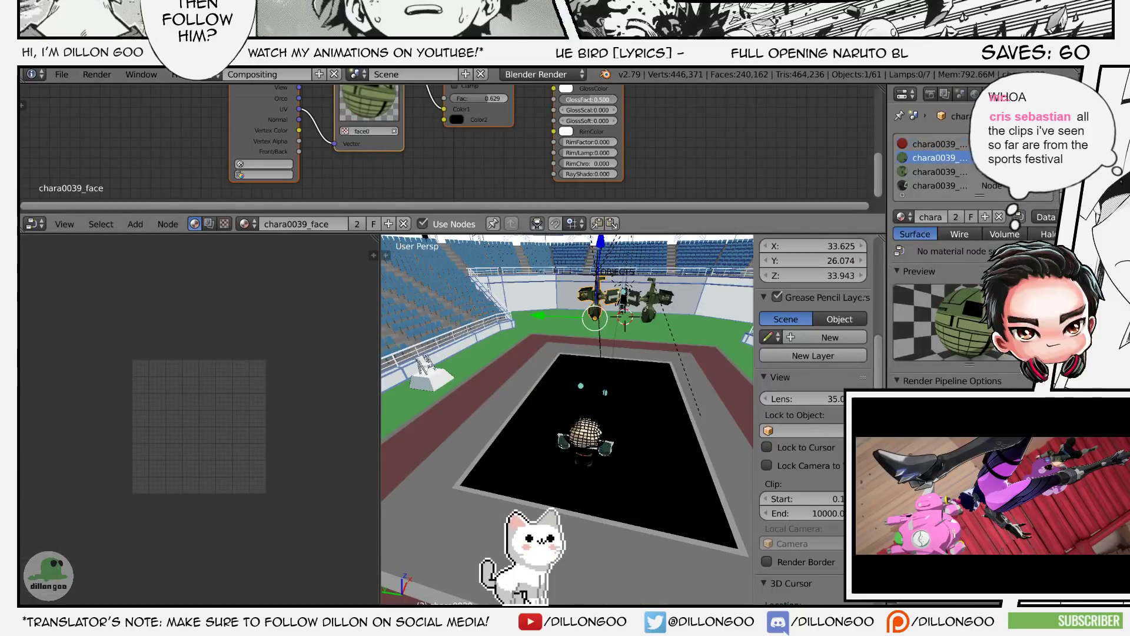
click(938, 171)
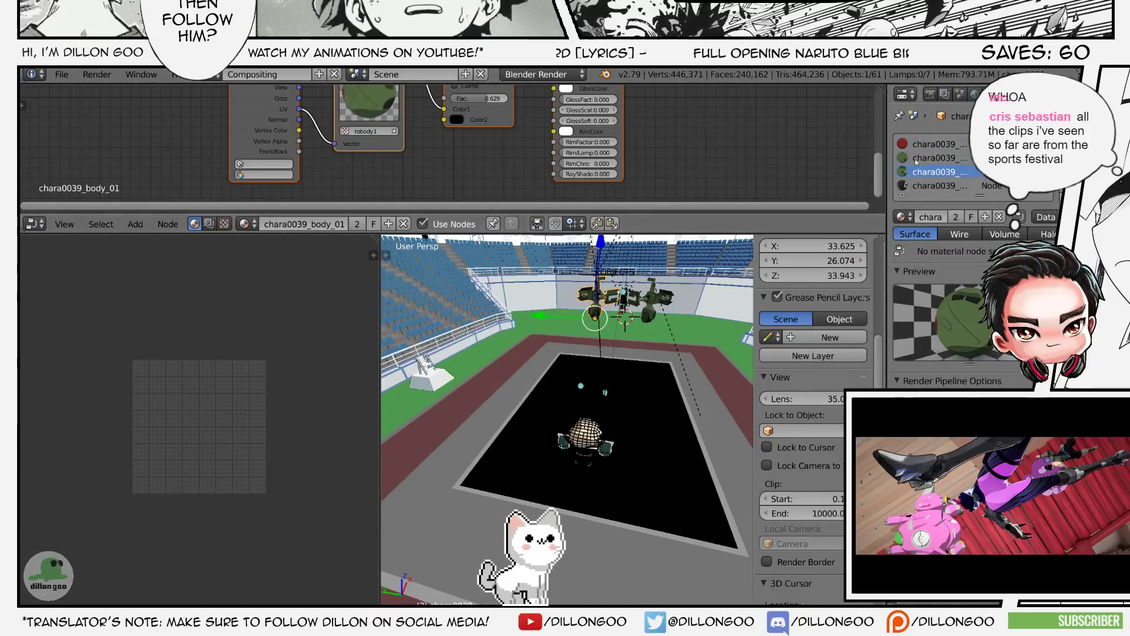
click(938, 185)
- Maximize the 3D view, frame the selected small robot, and save over Bakugo_Anim_v001.blend
key(ctrl+Up)
middle_drag(641, 406, 768, 324)
key(ctrl+s)
key(KP_Decimal)
scroll(739, 352, down, 2)
key(ctrl+s)
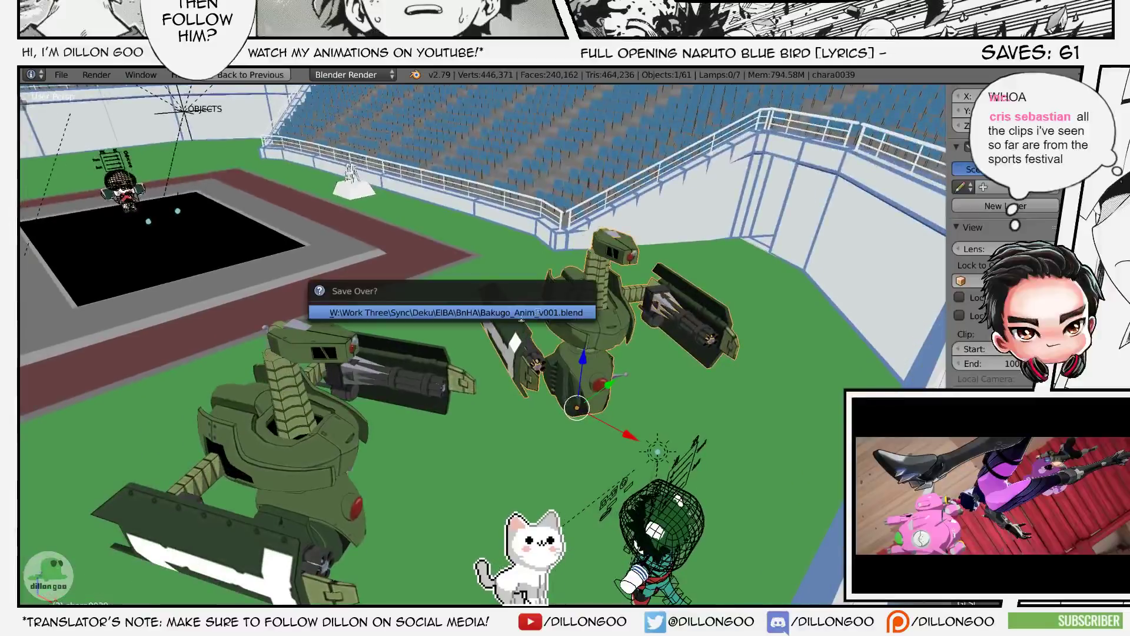
key(Return)
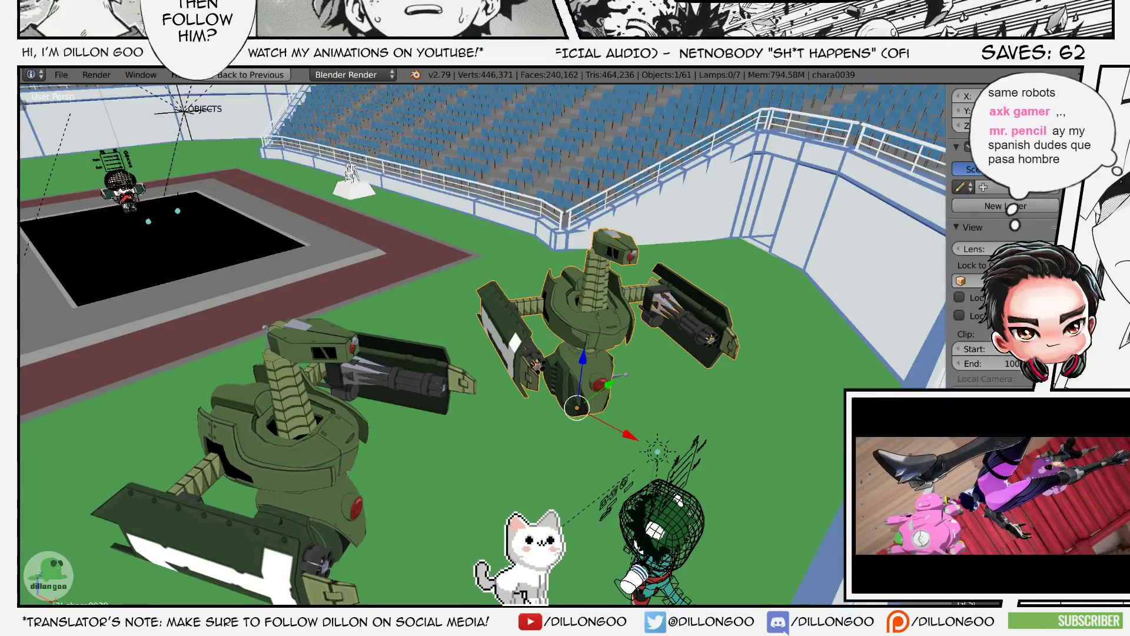
- Select the UA_Robot_01 rig from an elevated view of the field and save the file
middle_drag(515, 469, 505, 427)
middle_drag(550, 386, 632, 423)
right_click(594, 431)
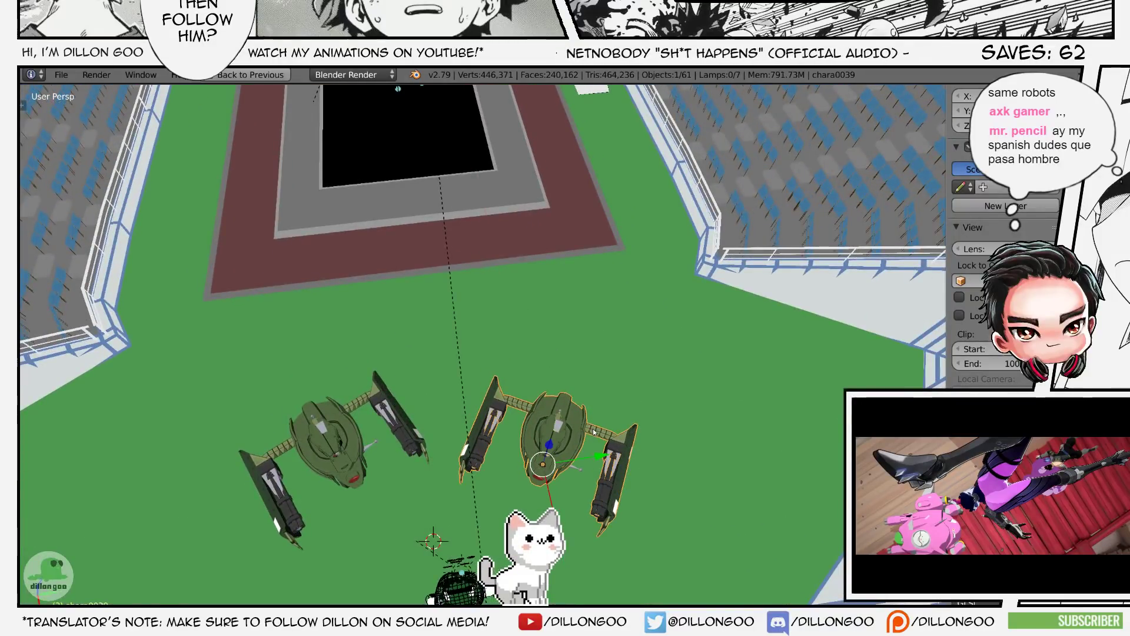
key(z)
key(z)
key(z)
key(z)
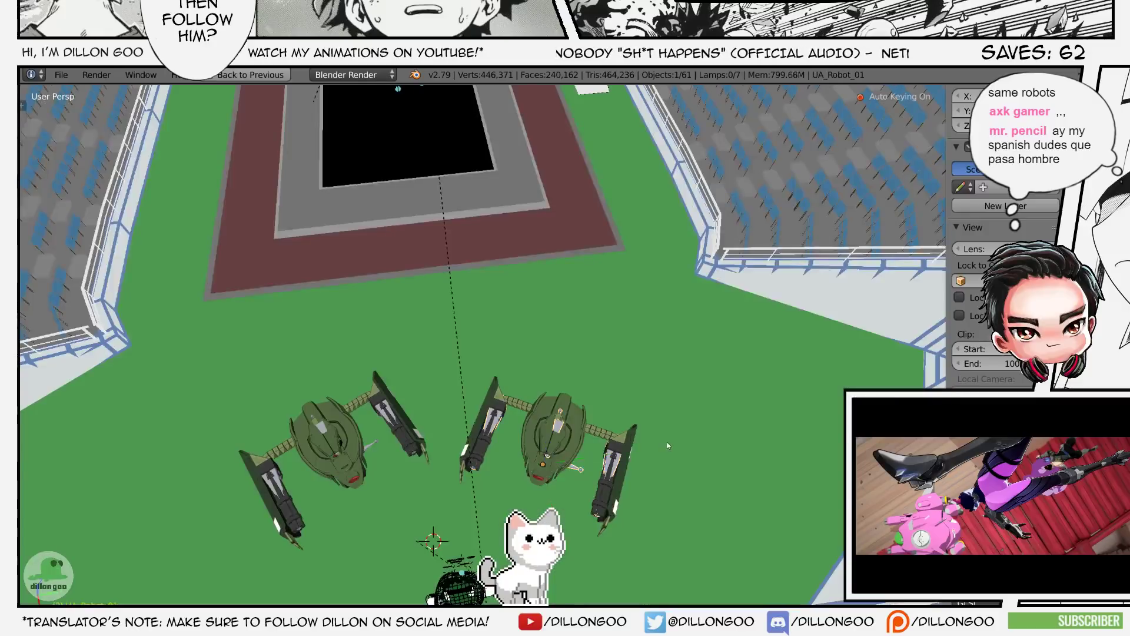
key(z)
key(z)
key(ctrl+s)
- Check the robots' placement up close in wireframe and textured shading, and save the file
mouse_move(626, 493)
middle_down()
mouse_move(612, 413)
mouse_move(618, 474)
mouse_move(519, 470)
mouse_move(504, 486)
middle_up()
click(612, 413)
key(z)
key(z)
scroll(618, 475, up, 1)
scroll(600, 465, up, 2)
key(z)
key(z)
scroll(601, 465, down, 2)
key(ctrl+s)
- Reposition the UA_Robot_01 rig on the field beside the small character and save the file
scroll(513, 482, down, 3)
middle_drag(589, 447, 563, 485)
key(g)
click(587, 485)
key(z)
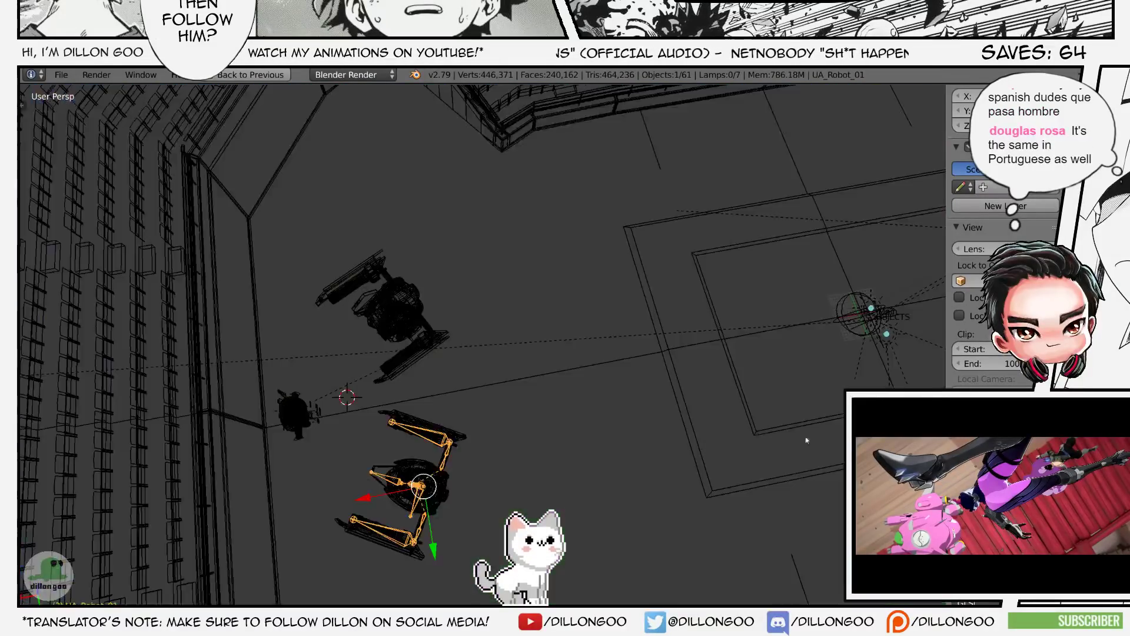
key(alt+z)
shift+middle_drag(706, 453, 569, 485)
key(z)
key(z)
mouse_move(796, 467)
shift+middle_down()
mouse_move(667, 474)
mouse_move(494, 352)
mouse_move(535, 364)
mouse_move(538, 387)
mouse_move(495, 366)
mouse_move(487, 377)
mouse_move(529, 375)
mouse_move(481, 384)
mouse_move(528, 393)
shift+middle_up()
key(ctrl+s)
right_click(457, 336)
right_click(455, 335)
key(g)
right_click(598, 365)
- Select the Sun_Deku lamp above the platform and rotate it freely to change its light direction
scroll(489, 391, up, 3)
right_click(468, 348)
key(alt+z)
key(z)
right_click(541, 389)
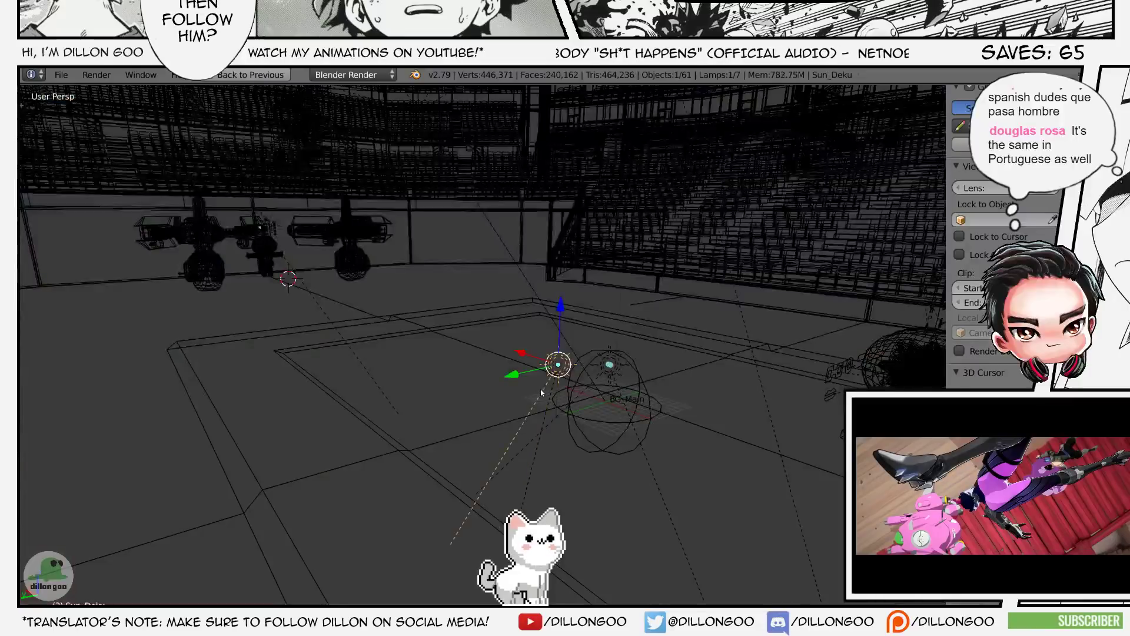
key(z)
key(alt+z)
key(r)
key(r)
click(662, 400)
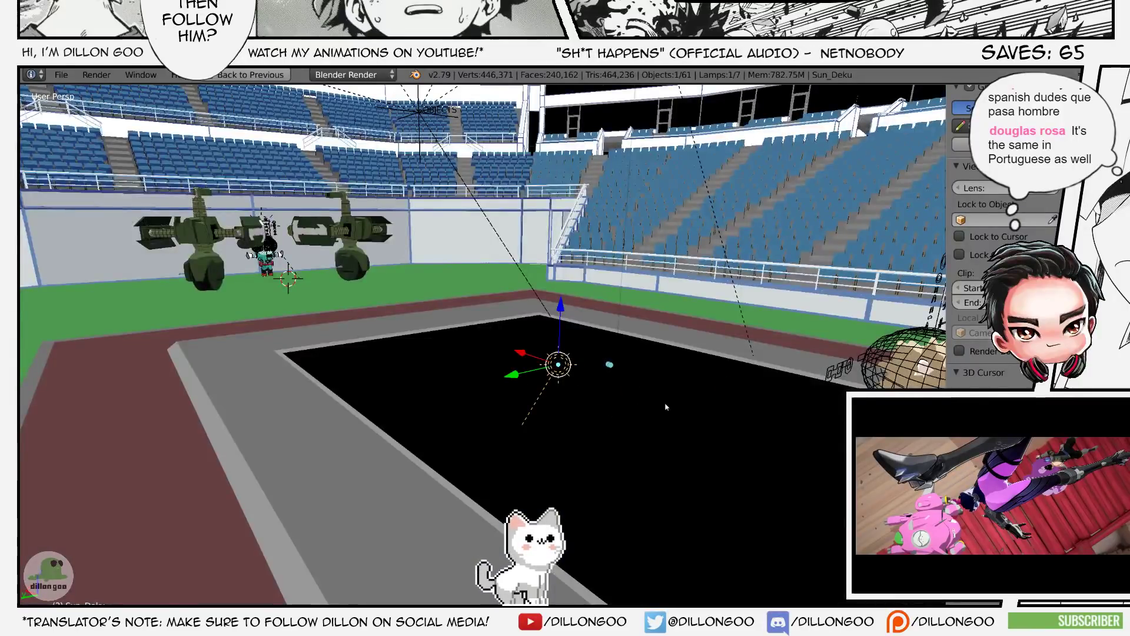
- Select the Sun_Head.001 lamp above the platform and rotate it to change its light direction
shift+middle_drag(666, 404, 589, 396)
key(z)
right_click(534, 363)
key(z)
key(alt+z)
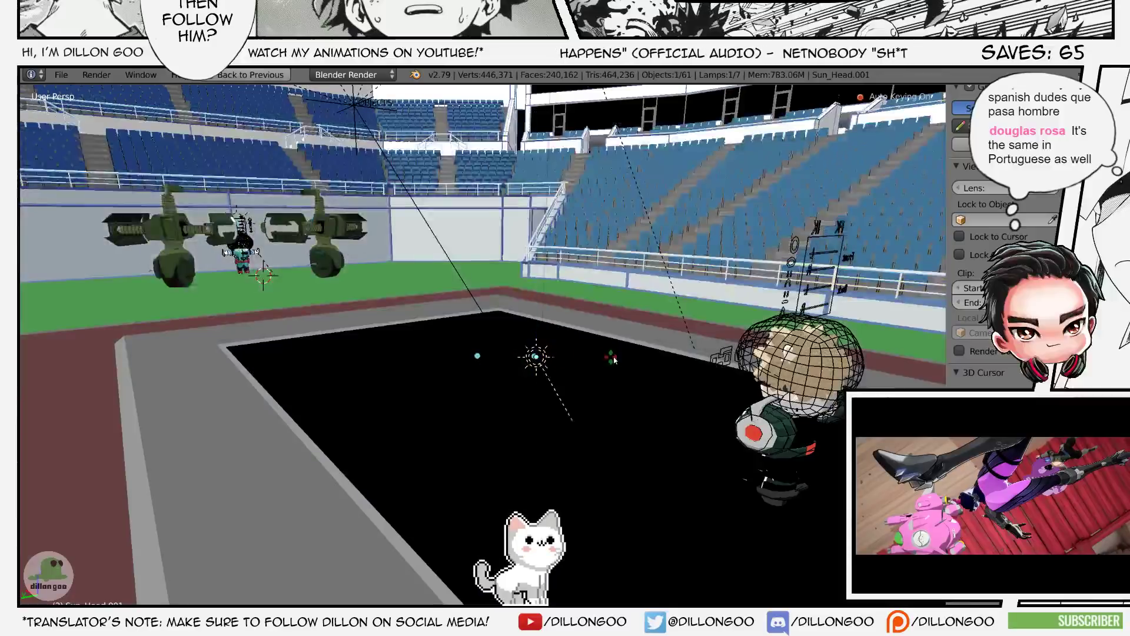
scroll(545, 384, up, 3)
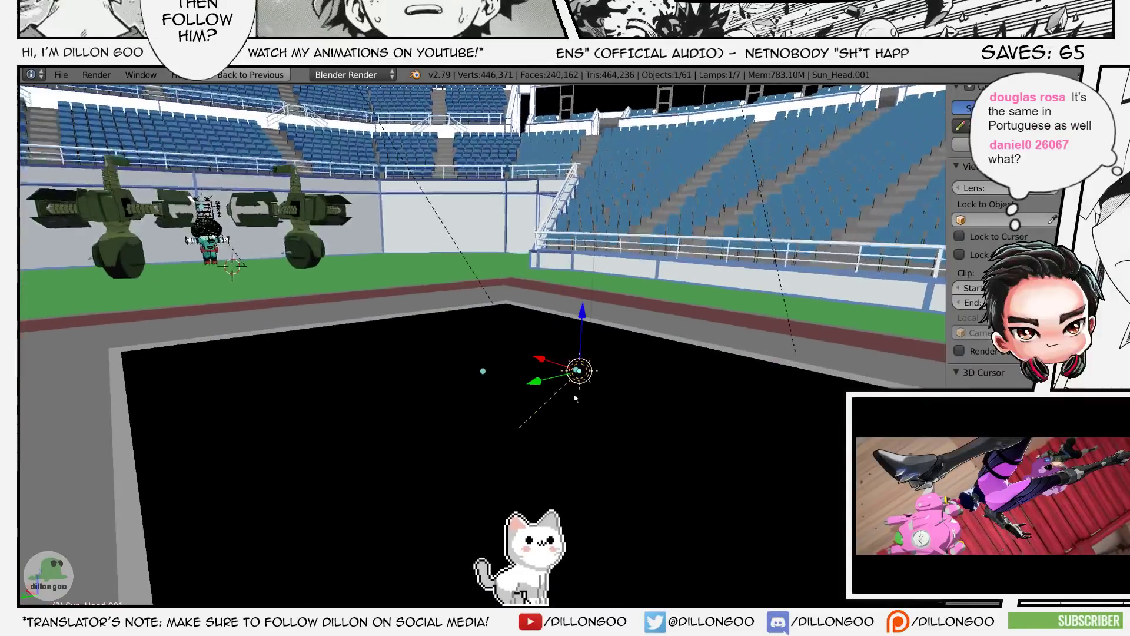
- Select the object named Lamp above the platform and rotate it freely
key(z)
right_click(585, 398)
key(z)
scroll(586, 401, down, 3)
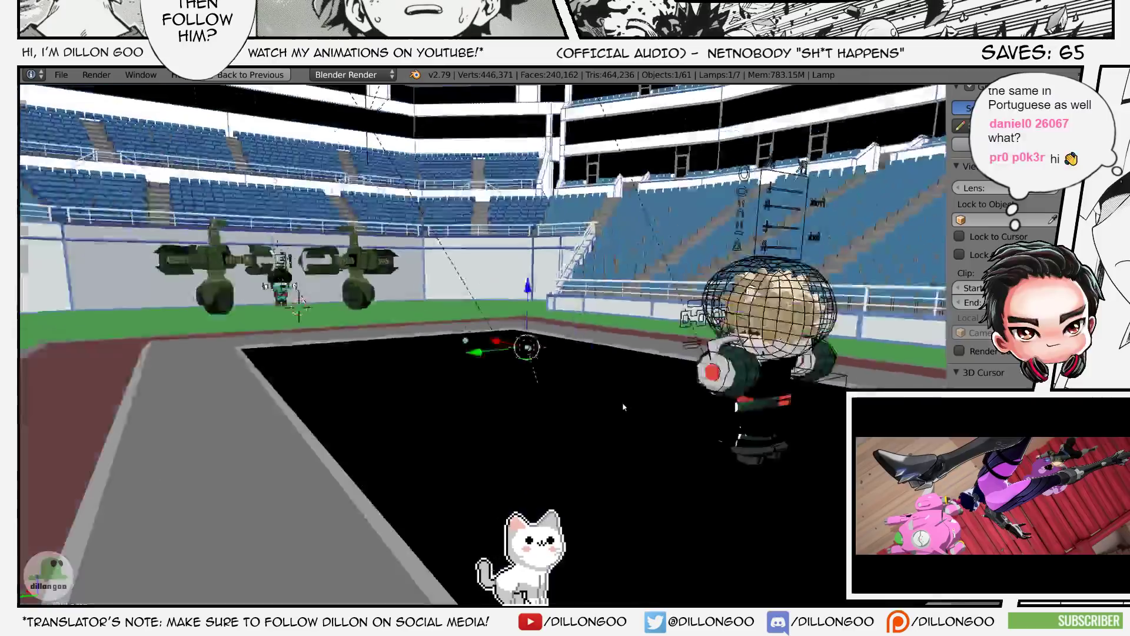
key(r)
key(r)
click(568, 379)
- Select one robot mesh together with its rig and place a duplicate of both beside the existing robots on the grass
middle_drag(565, 380, 615, 535)
mouse_move(498, 498)
middle_down()
mouse_move(535, 489)
mouse_move(524, 471)
mouse_move(558, 483)
mouse_move(567, 341)
middle_up()
key(z)
right_click(448, 468)
key(z)
shift+right_click(450, 469)
scroll(558, 483, down, 3)
key(shift+d)
click(579, 436)
scroll(580, 435, down, 2)
shift+middle_drag(580, 436, 580, 411)
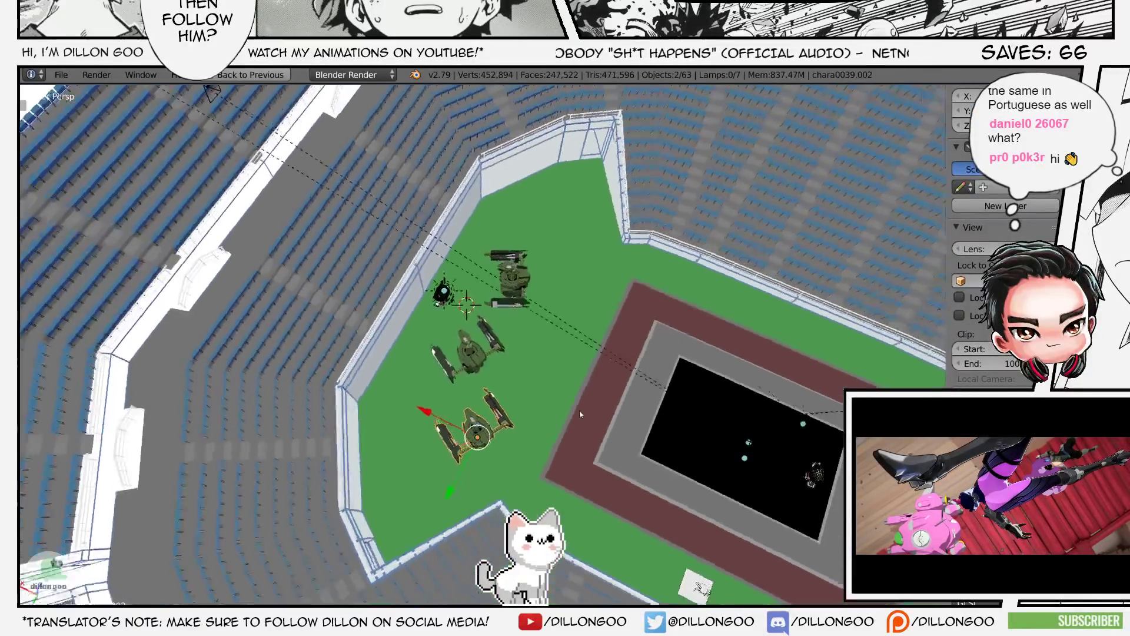
- Duplicate the robot and its rig again, turning and positioning the copy on the grass near the red track
key(shift+d)
click(686, 337)
key(r)
click(678, 276)
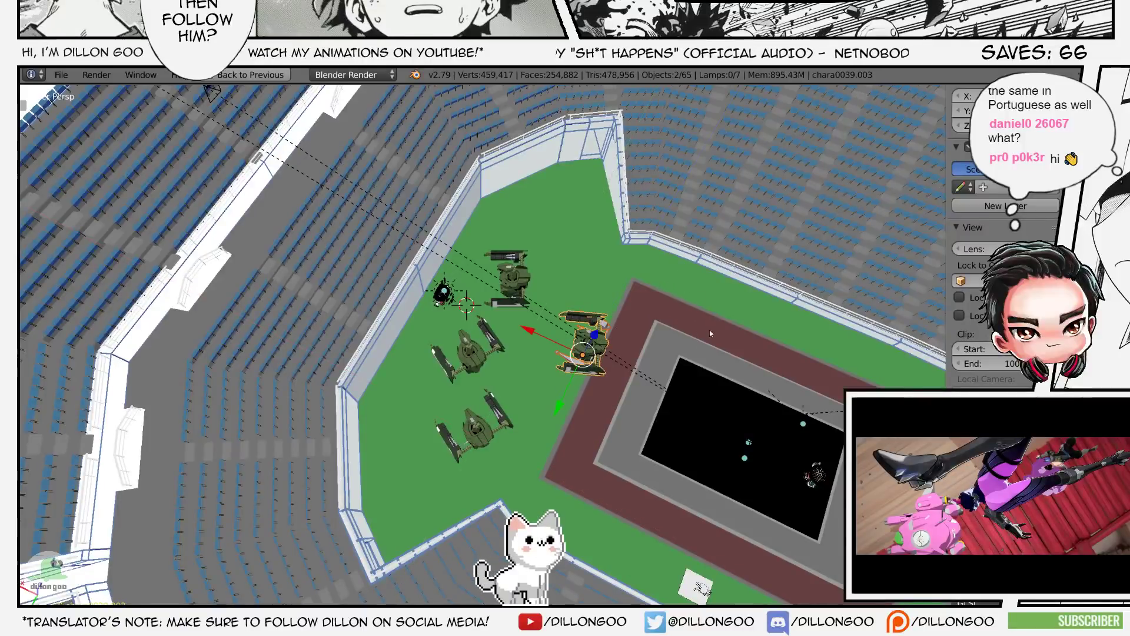
key(ctrl+z)
middle_drag(717, 324, 686, 309)
key(g)
click(653, 292)
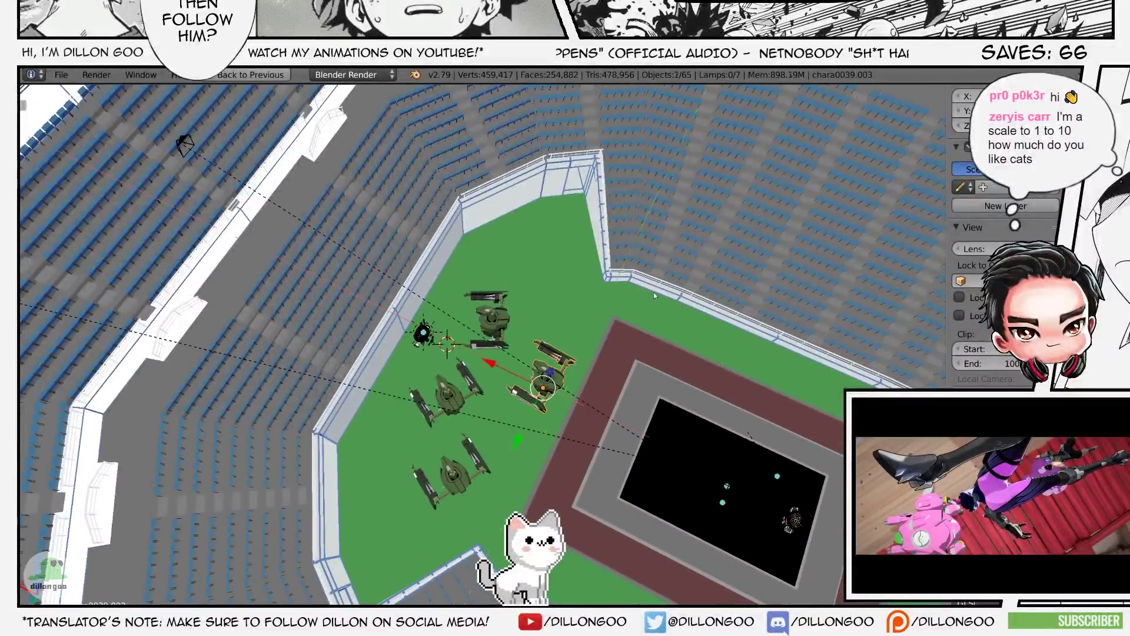
- Place another robot duplicate near the field's upper corner and rotate it about the Z axis
key(shift+d)
click(683, 220)
key(r)
key(z)
click(616, 183)
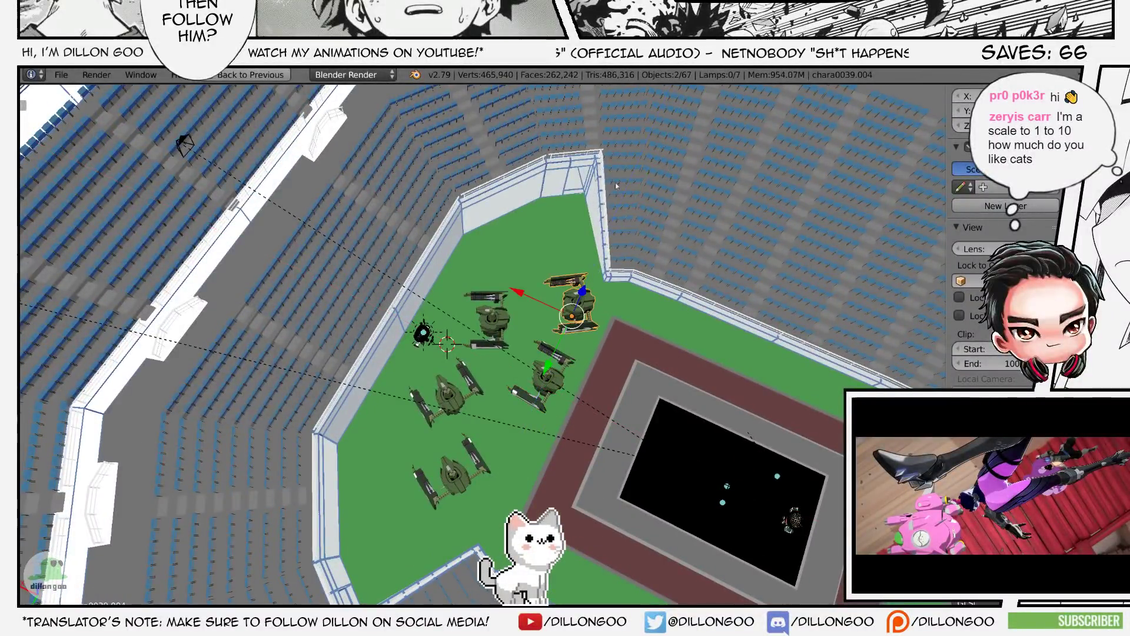
- Place two more robot duplicates along the red track's end, rotating the last one about Z and adjusting its position
key(shift+d)
click(698, 226)
key(shift+d)
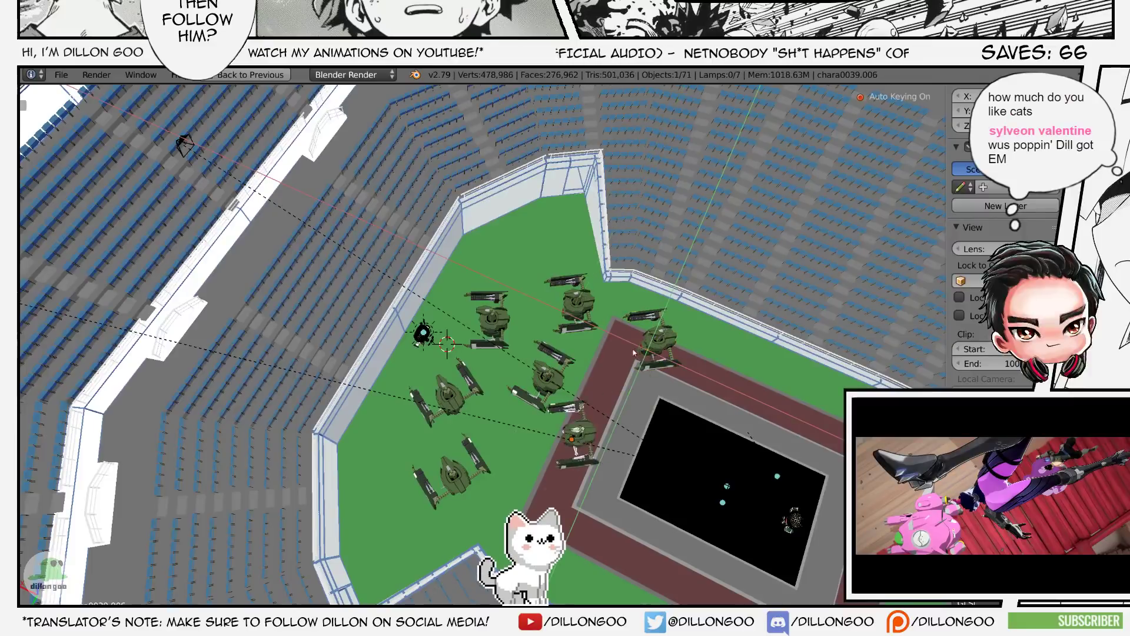
click(627, 323)
shift+middle_drag(627, 324, 606, 242)
key(r)
key(z)
click(682, 405)
key(g)
click(672, 429)
shift+middle_drag(672, 431, 610, 346)
- Spread further robot duplicates over the black platform and surrounding red track, keeping them on the ground plane, and save the file
key(shift+d)
key(shift+z)
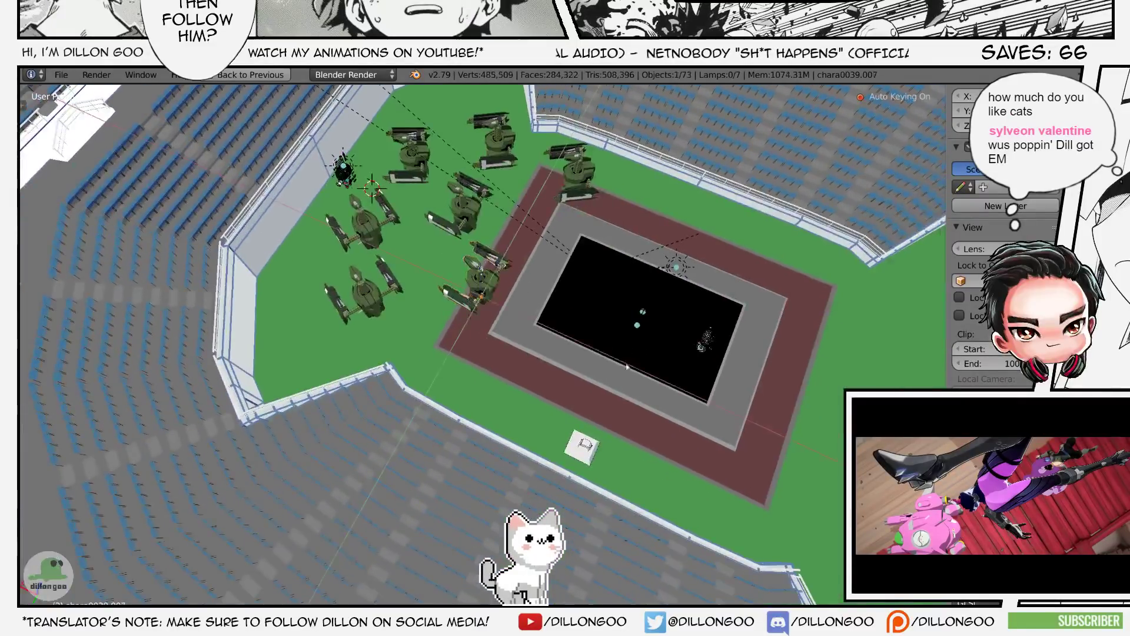
click(724, 452)
key(shift+d)
key(shift+z)
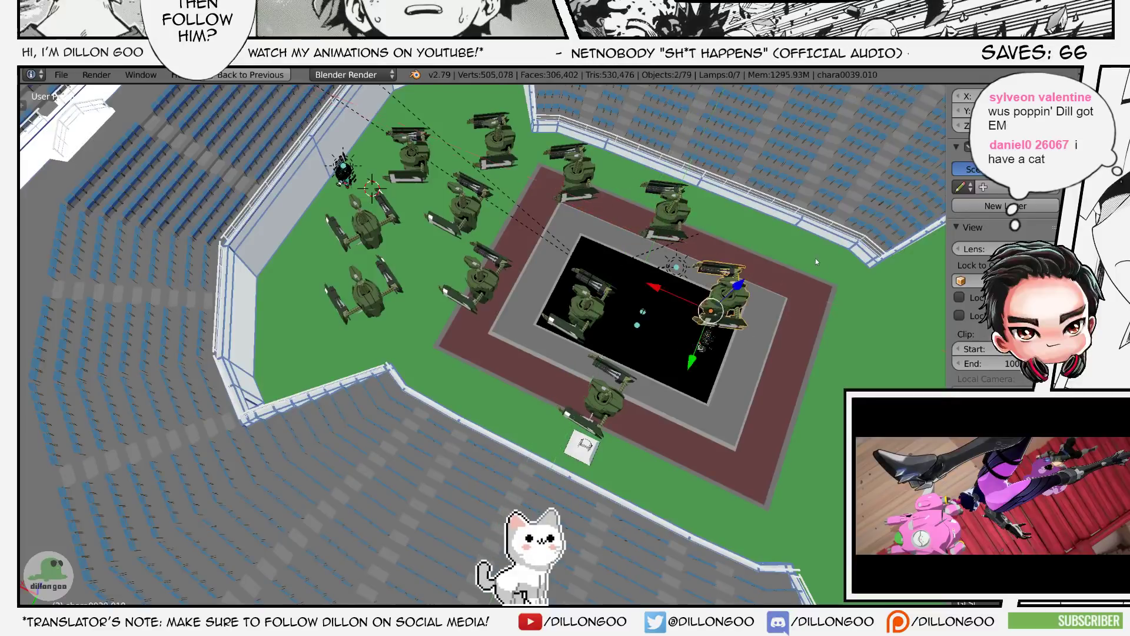
click(779, 433)
shift+middle_drag(779, 434, 745, 405)
key(ctrl+s)
key(Return)
shift+middle_drag(752, 331, 601, 420)
key(ctrl+s)
click(699, 374)
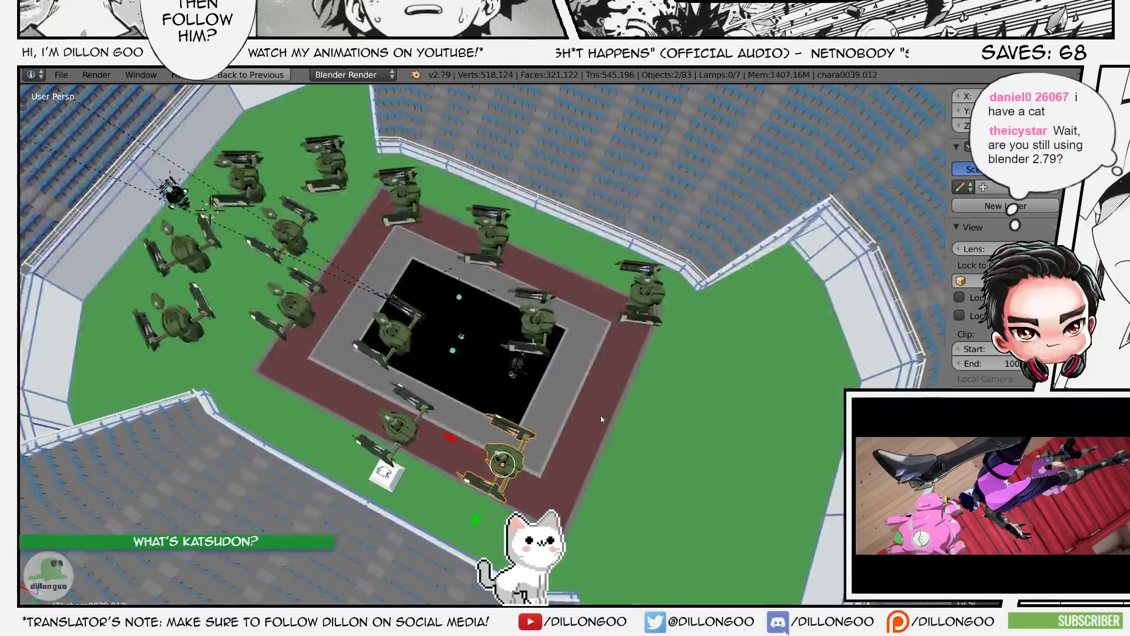
- Add two robot duplicates around the red track's far corner and rotate the last one about the Z axis
key(shift+d)
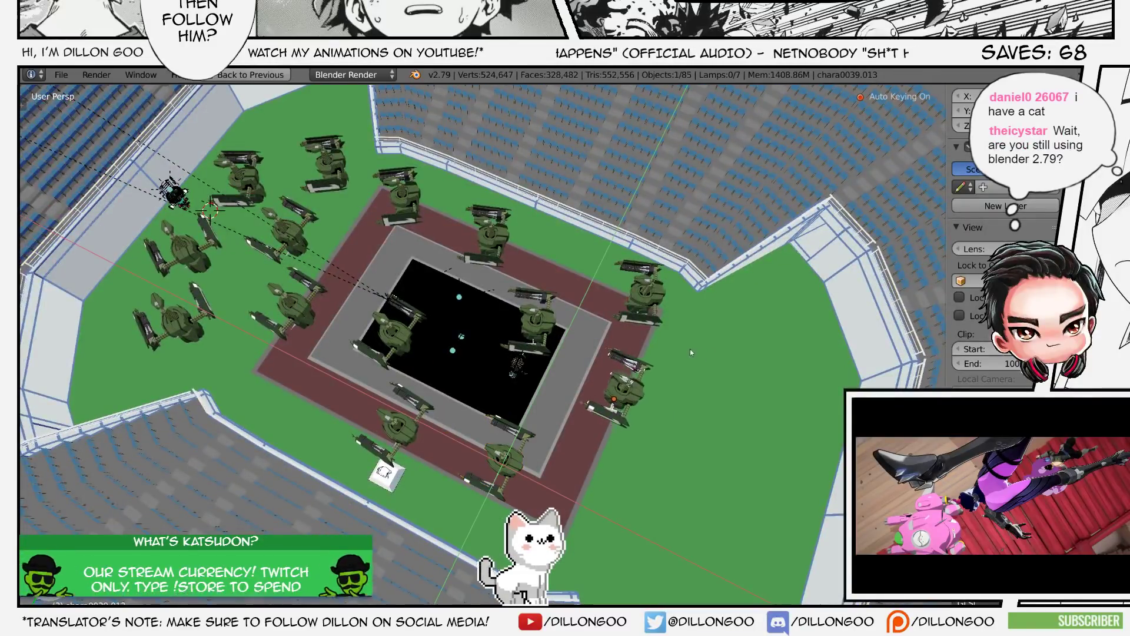
key(shift+d)
click(688, 514)
shift+middle_drag(715, 488, 704, 425)
key(r)
key(z)
click(715, 451)
- Place a robot duplicate on the grass beyond the track, turn it about Z, adjust its ground position, and save over Bakugo_Anim_v001.blend
key(shift+d)
key(shift+z)
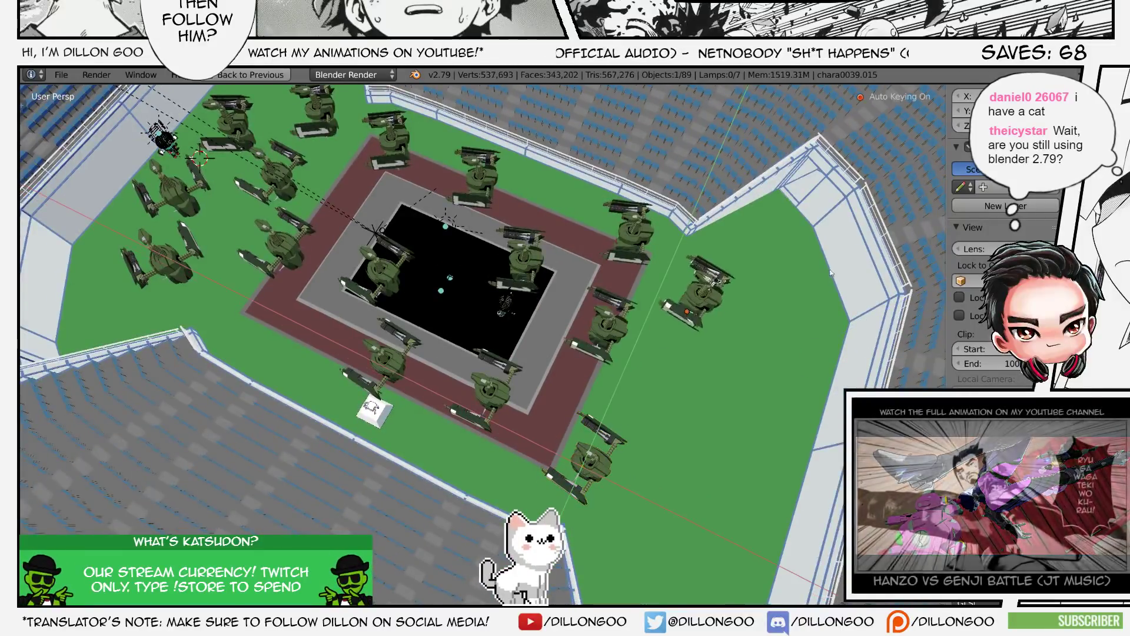
click(830, 300)
key(r)
key(z)
click(836, 227)
key(g)
key(shift+z)
click(851, 206)
key(ctrl+s)
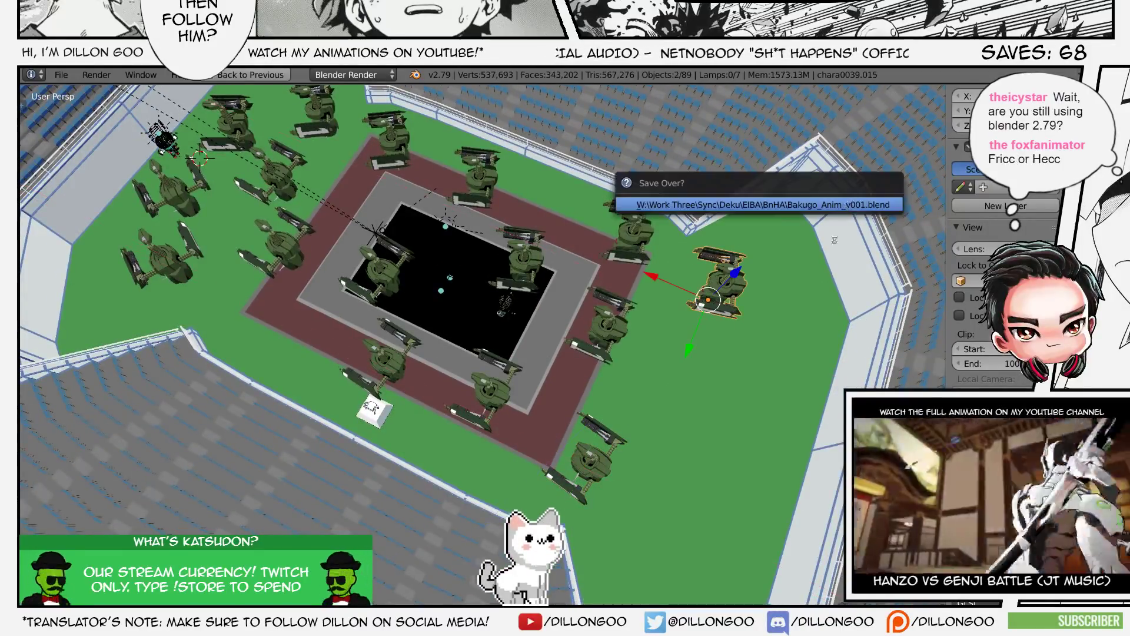
click(853, 204)
key(ctrl+s)
- Duplicate the robot beyond the track along the ground plane to a free spot farther down the grass
shift+middle_drag(767, 364, 748, 331)
click(767, 347)
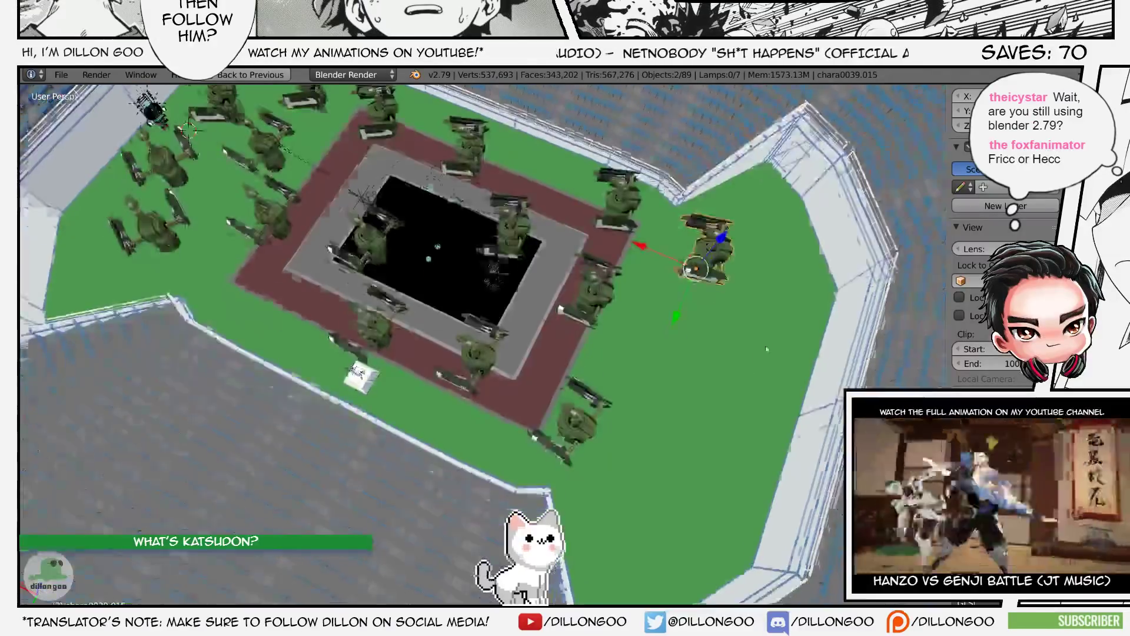
key(shift+d)
key(shift+z)
click(750, 430)
shift+middle_drag(750, 429, 753, 438)
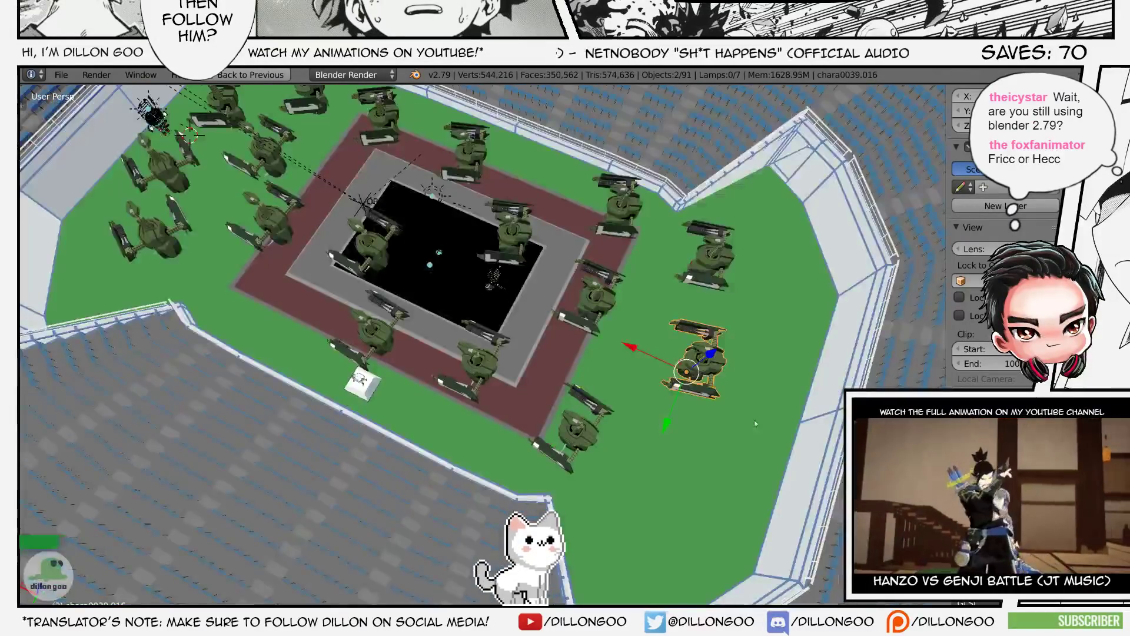
- Select the UA_Robot_01.008 rig and move it in front of the black platform's middle
middle_drag(709, 488, 918, 412)
mouse_move(595, 423)
middle_down()
mouse_move(624, 415)
mouse_move(620, 369)
middle_up()
scroll(565, 412, up, 5)
key(z)
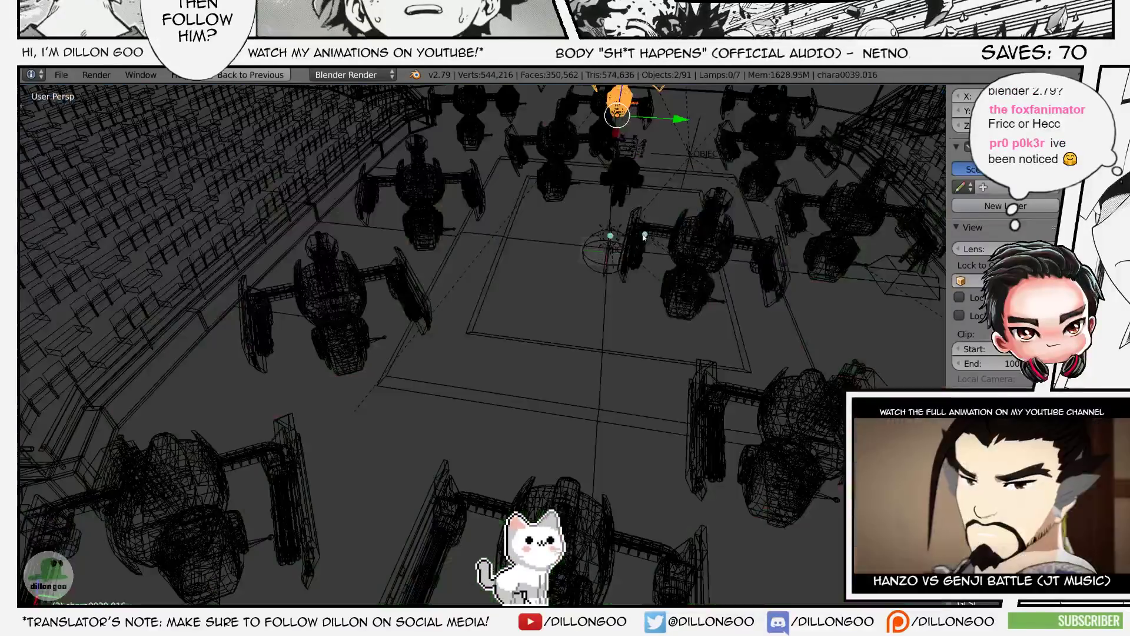
key(z)
key(g)
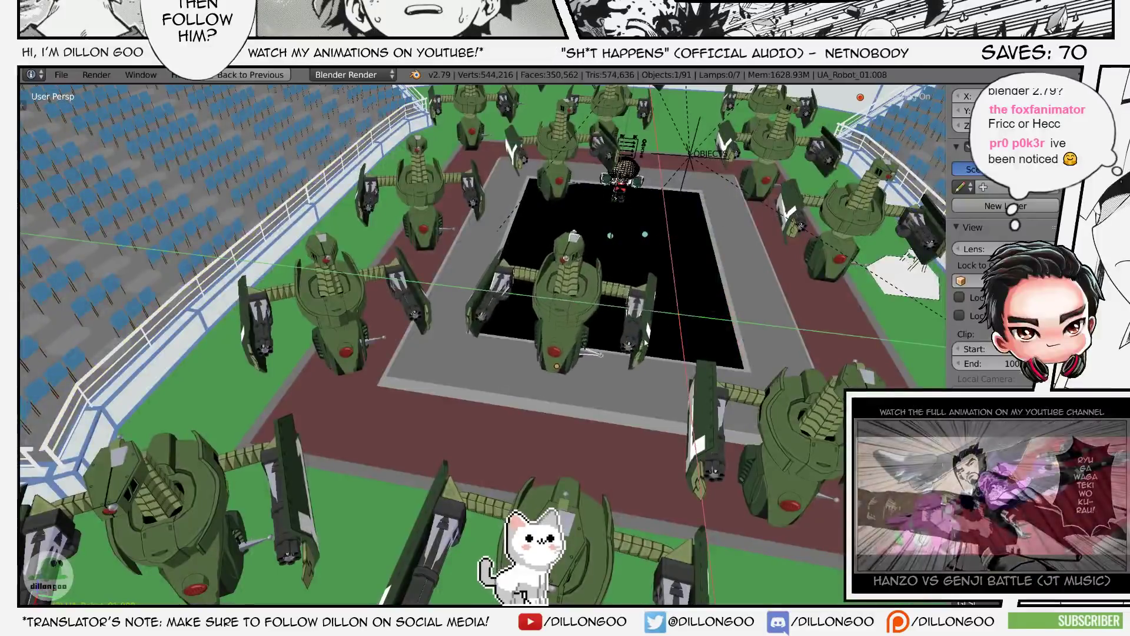
click(701, 308)
- Select the UA_Robot_01.007 rig beside the small white stand and move it farther along the red track
scroll(700, 308, down, 1)
scroll(700, 308, down, 3)
middle_drag(700, 308, 714, 347)
scroll(676, 318, up, 2)
key(z)
right_click(652, 307)
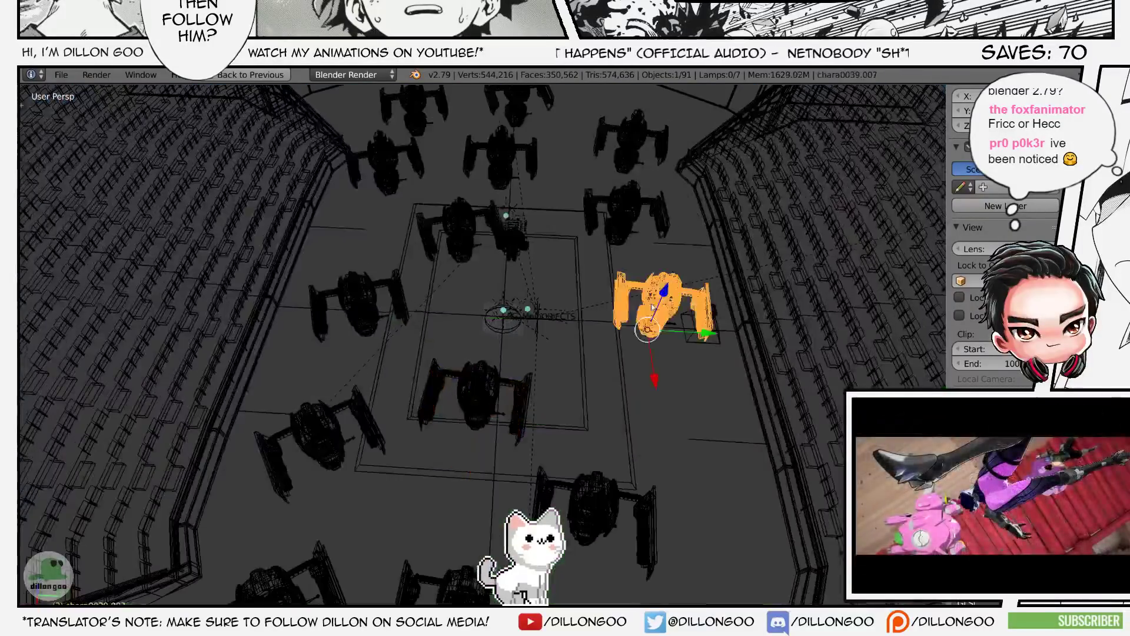
key(z)
middle_drag(672, 399, 682, 334)
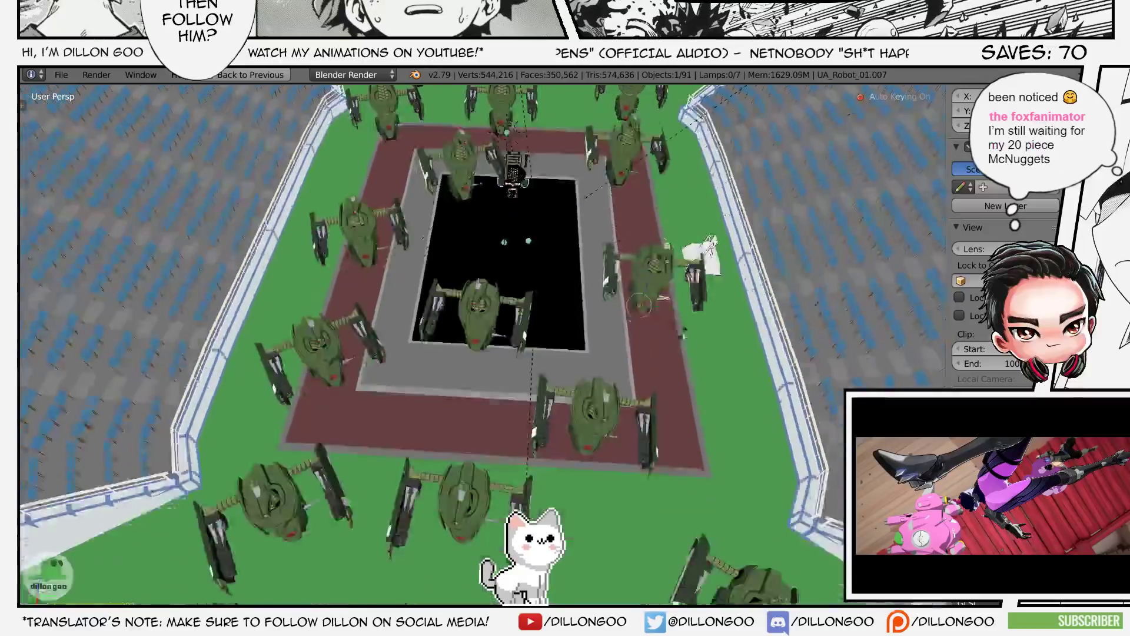
click(706, 408)
- Select the UA_Robot_01.012 rig and move it along the red track beside the small white stand
key(z)
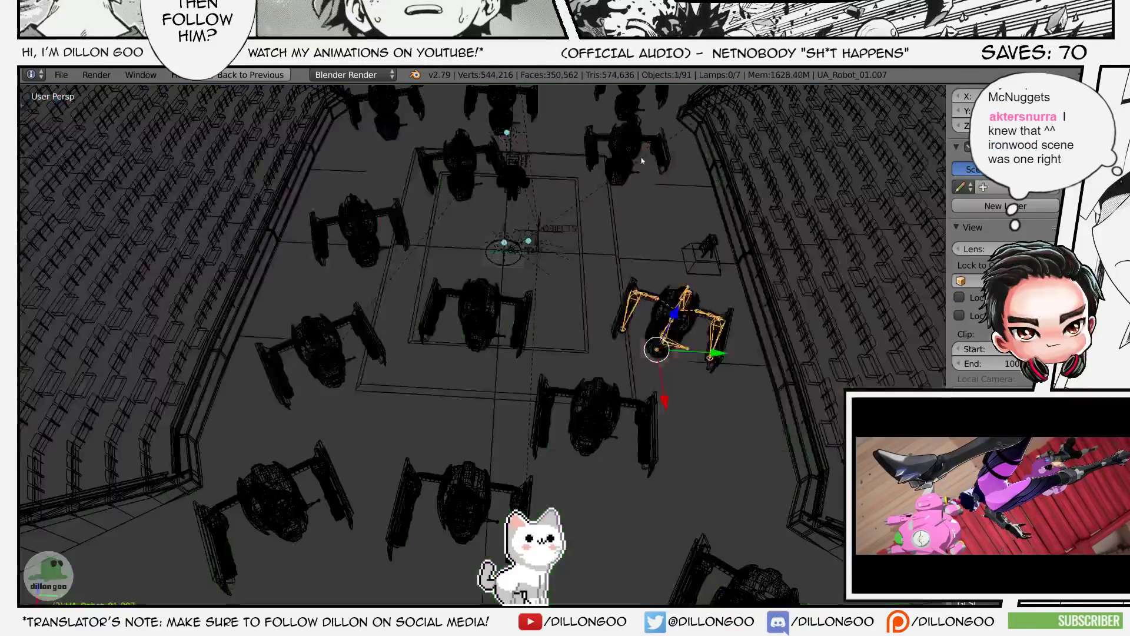
key(a)
key(a)
key(a)
right_click(645, 158)
key(z)
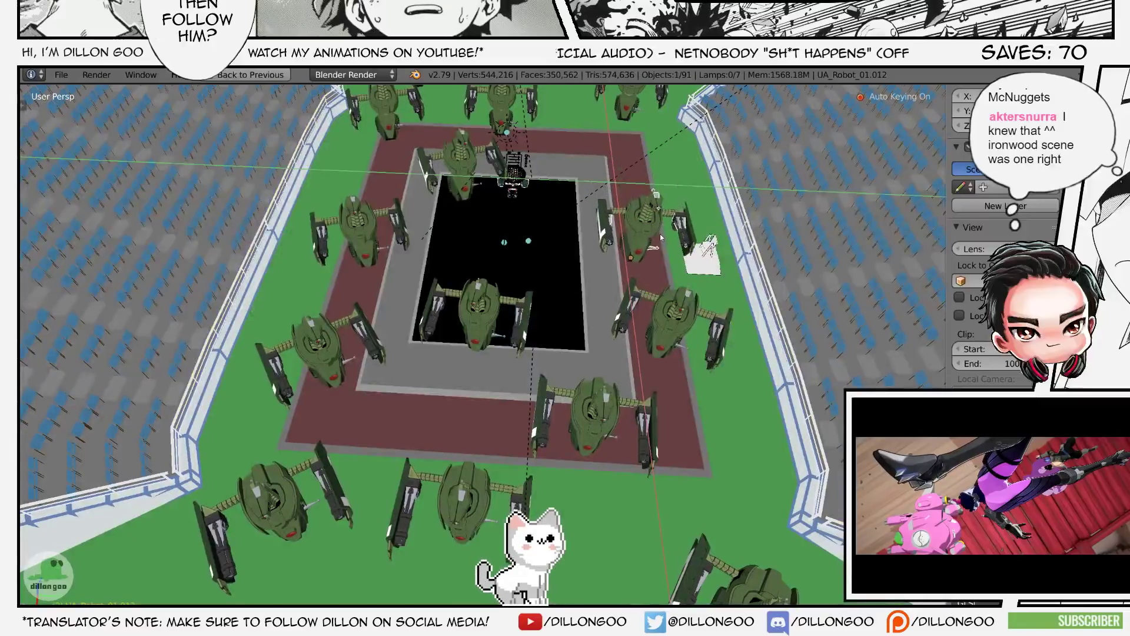
- Select the UA_Robot_01.009 rig on the track and examine the robot formation from the stands and field level
key(z)
right_click(370, 225)
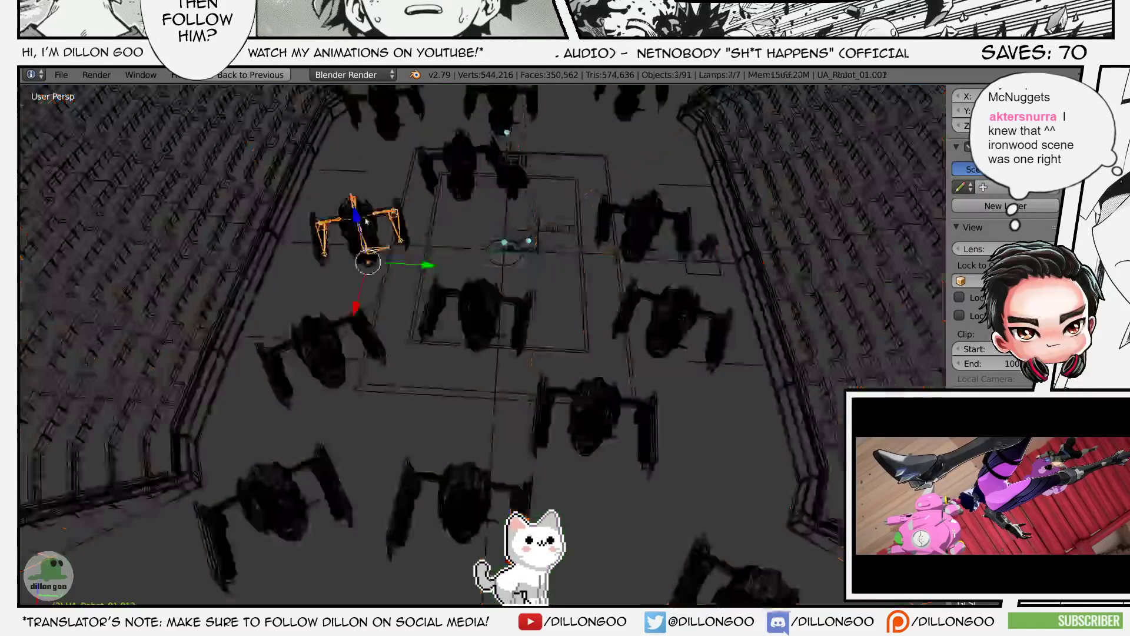
key(z)
key(z)
key(z)
scroll(460, 236, down, 3)
mouse_move(556, 250)
middle_down()
mouse_move(470, 218)
mouse_move(492, 203)
middle_up()
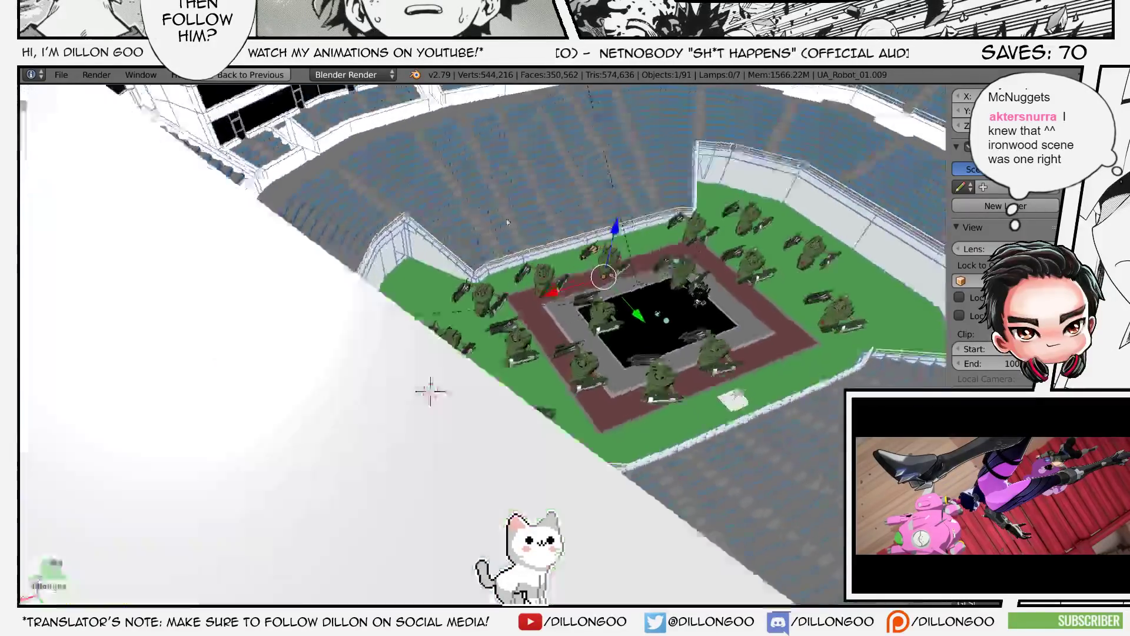
scroll(493, 212, up, 4)
middle_drag(488, 247, 589, 289)
scroll(521, 259, down, 3)
scroll(521, 259, up, 5)
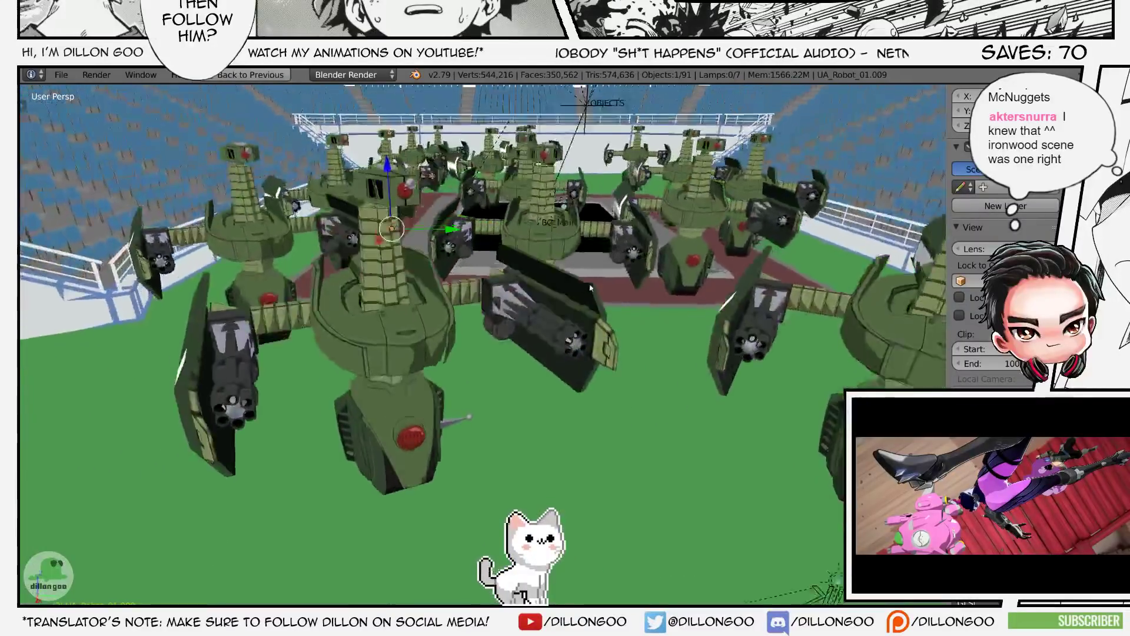
scroll(594, 284, down, 2)
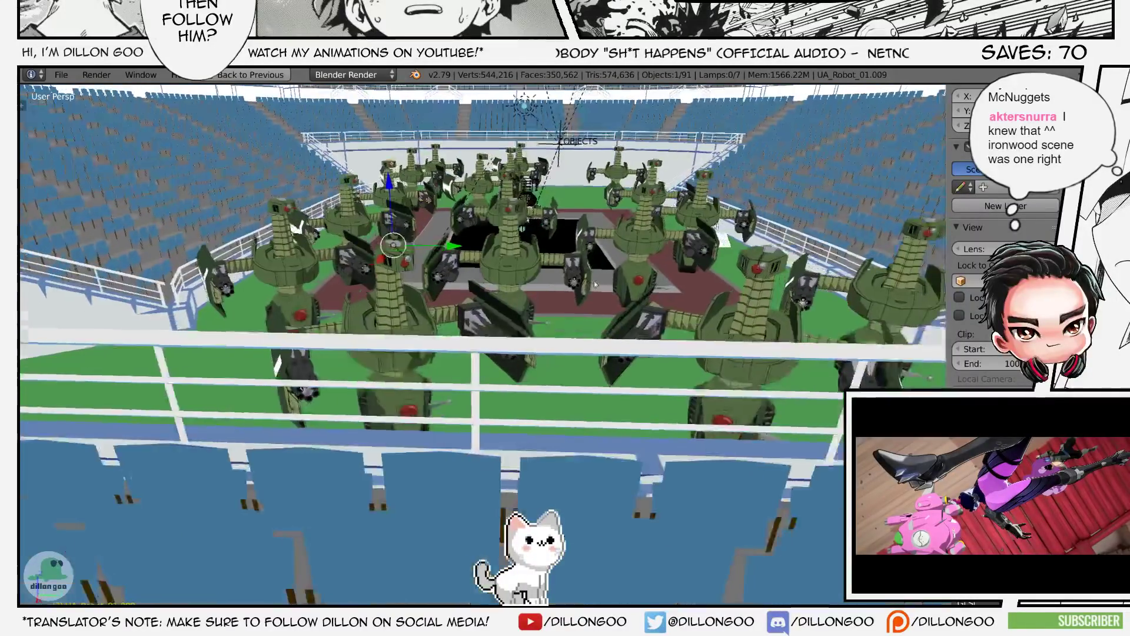
- Select the UA_Robot_01 rig at the end of the field and rotate it to adjust its facing
right_click(662, 318)
key(z)
key(z)
middle_drag(665, 320, 677, 342)
scroll(678, 344, down, 2)
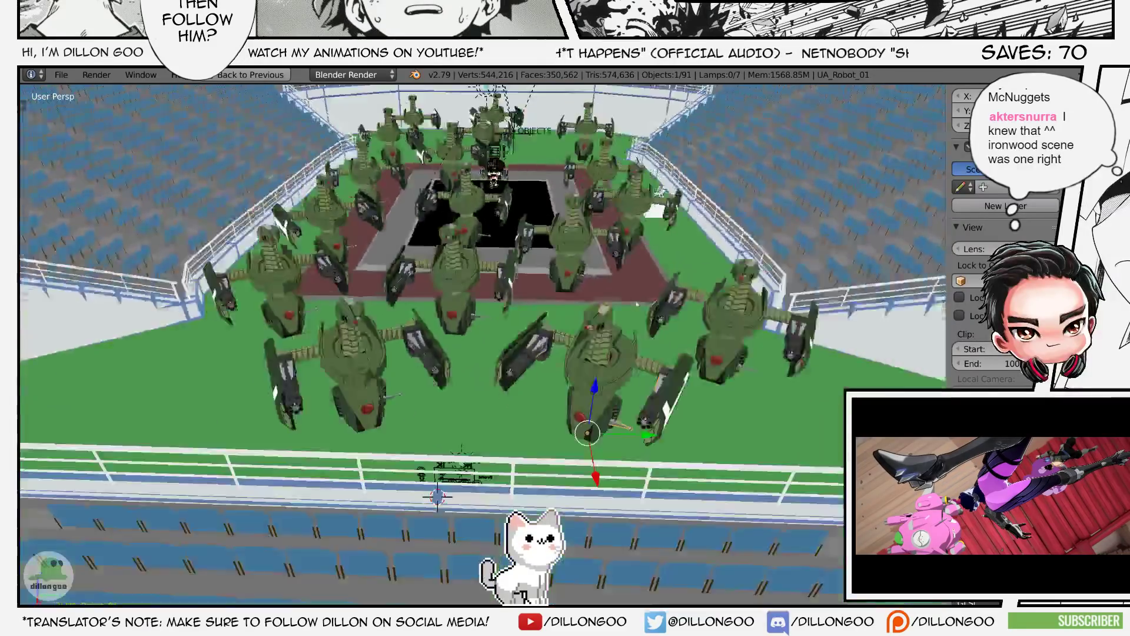
key(r)
mouse_move(677, 295)
middle_down()
mouse_move(675, 314)
mouse_move(740, 358)
middle_up()
click(682, 327)
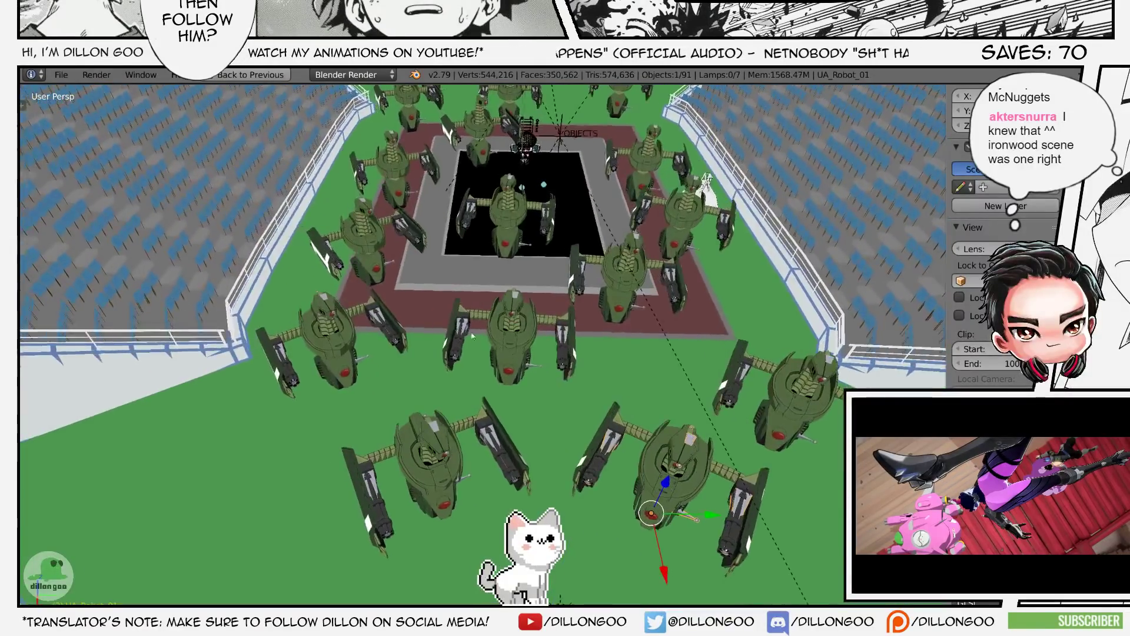
- Select the UA_Robot_01.003 rig on the grass and shift it sideways, centring it in front of the platform
key(z)
right_click(468, 330)
key(z)
key(alt+z)
key(g)
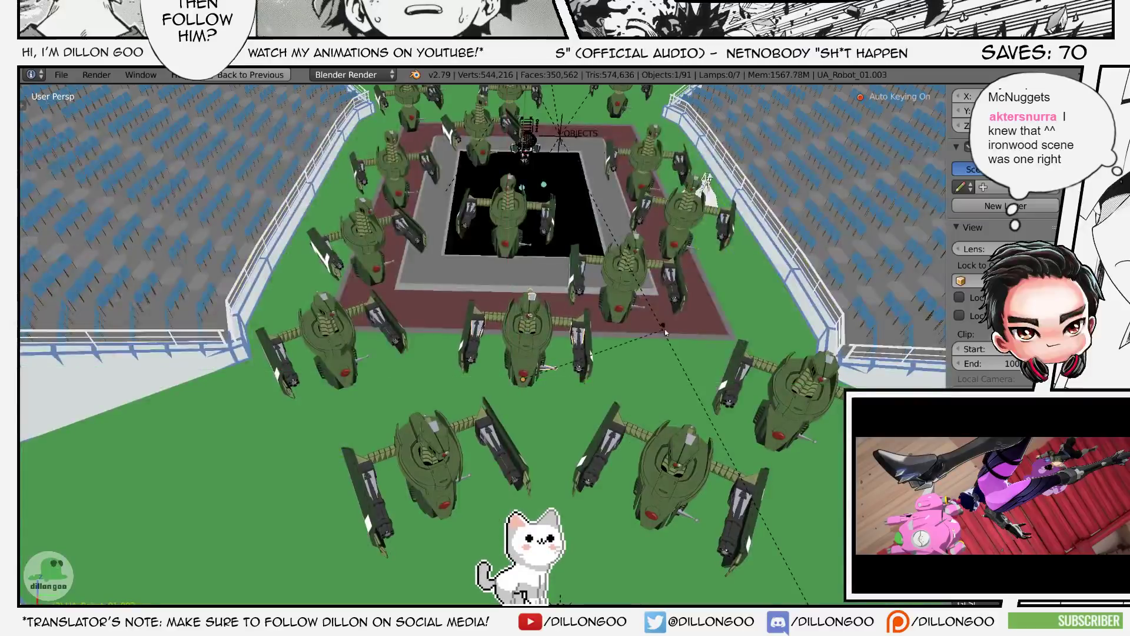
click(665, 330)
- Select the UA_Robot_01.006 rig and move it outward to the corner of the red track
key(z)
key(z)
key(alt+z)
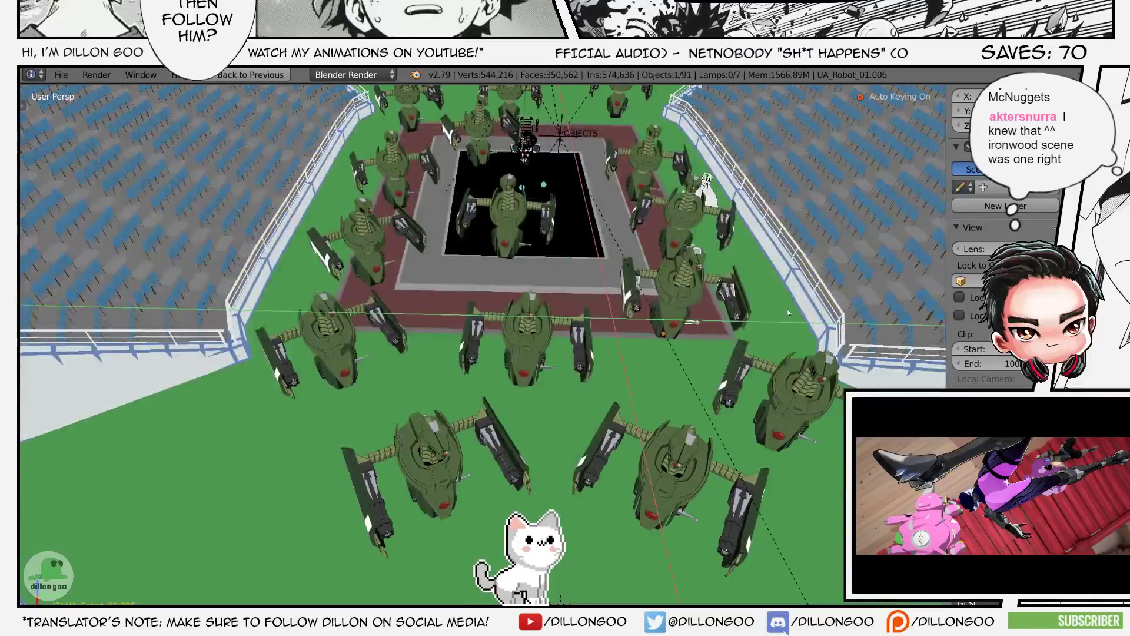
- Select the UA_Robot_01.007 rig on the side of the track and save the file
key(z)
key(alt+z)
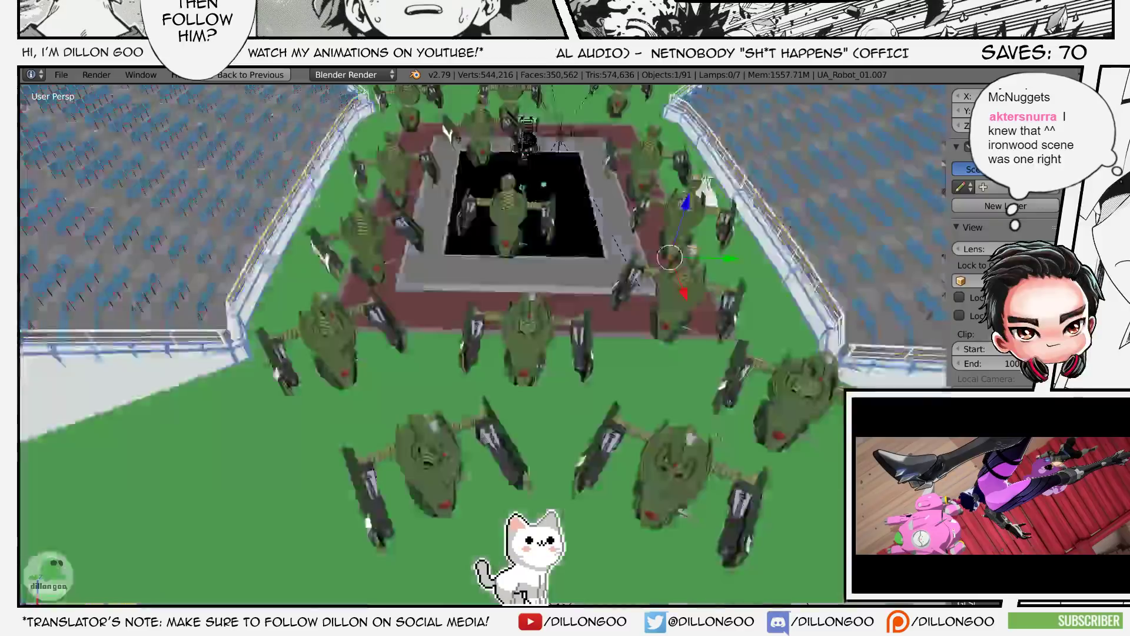
middle_drag(724, 223, 703, 306)
key(ctrl+s)
click(704, 308)
- Select the UA_Robot_01.008 rig and move it to the near edge of the black platform
key(z)
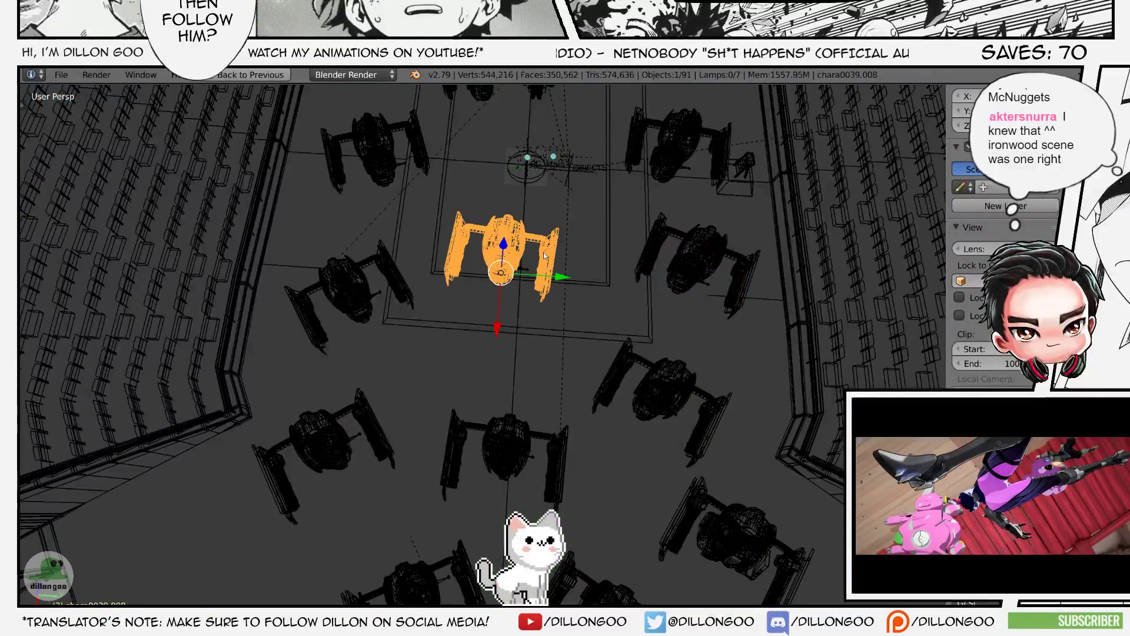
right_click(542, 256)
key(z)
key(z)
key(alt+z)
shift+middle_drag(558, 266, 563, 281)
key(g)
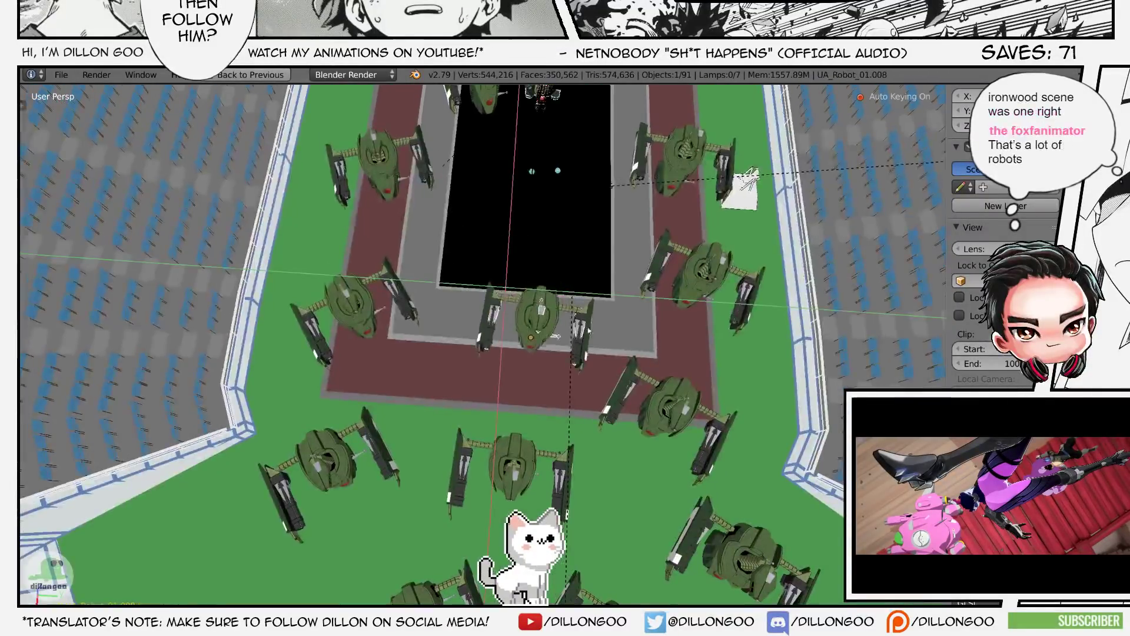
- Select the Katsuman_Rig.003 character on the platform and raise it above the robots
shift+middle_drag(589, 333, 593, 480)
key(z)
right_click(554, 224)
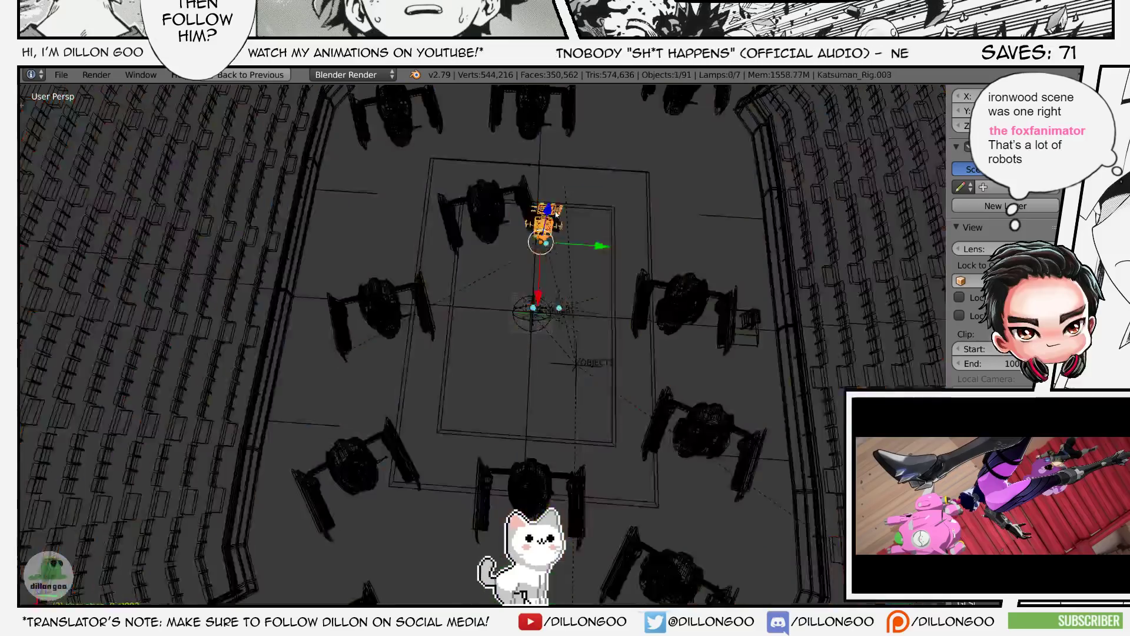
key(alt+z)
middle_drag(572, 227, 550, 278)
click(475, 318)
scroll(475, 322, up, 2)
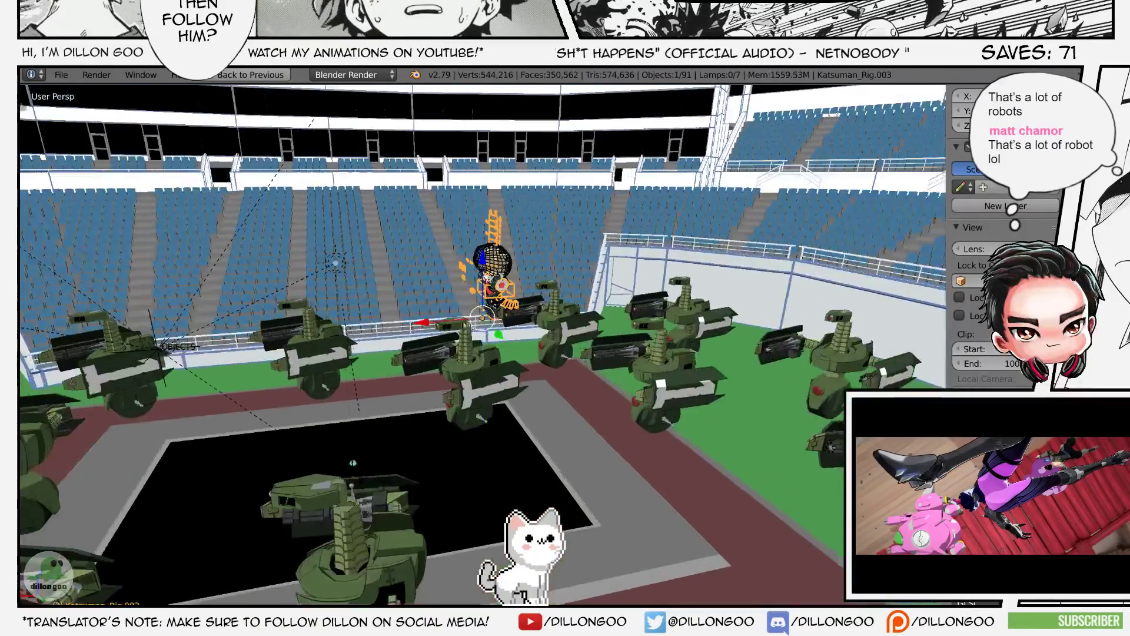
- Move the Katsuman_Rig.003 character off the field to the railing in front of the spectator stands
click(468, 349)
middle_drag(469, 349, 449, 367)
click(444, 318)
scroll(445, 320, up, 2)
middle_drag(526, 356, 526, 322)
scroll(526, 348, down, 3)
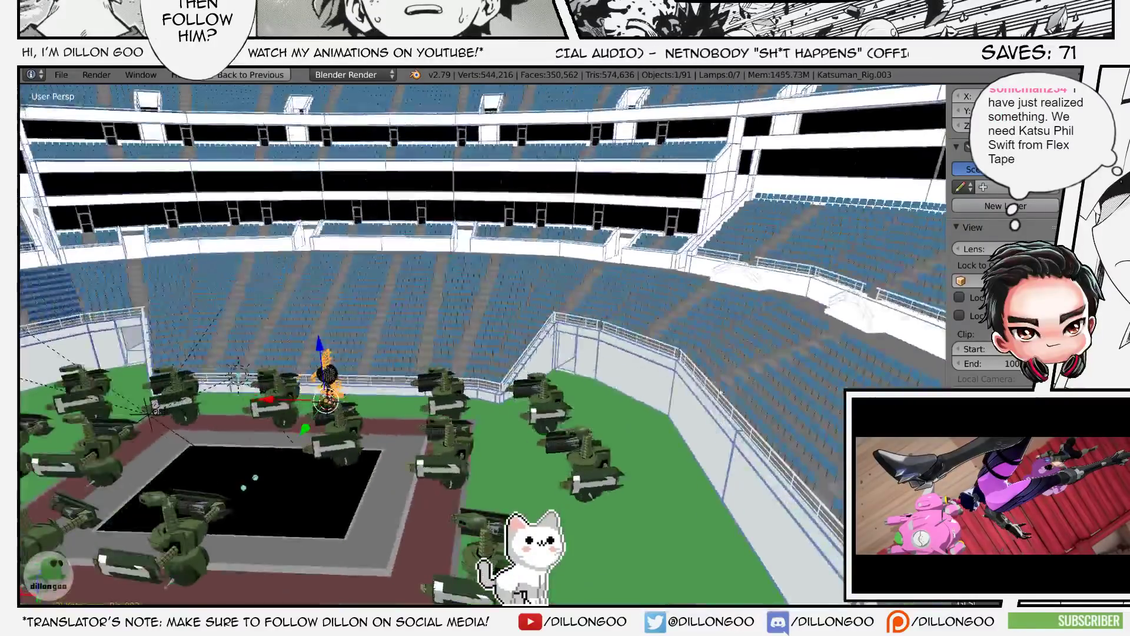
click(741, 390)
shift+middle_drag(735, 389, 571, 359)
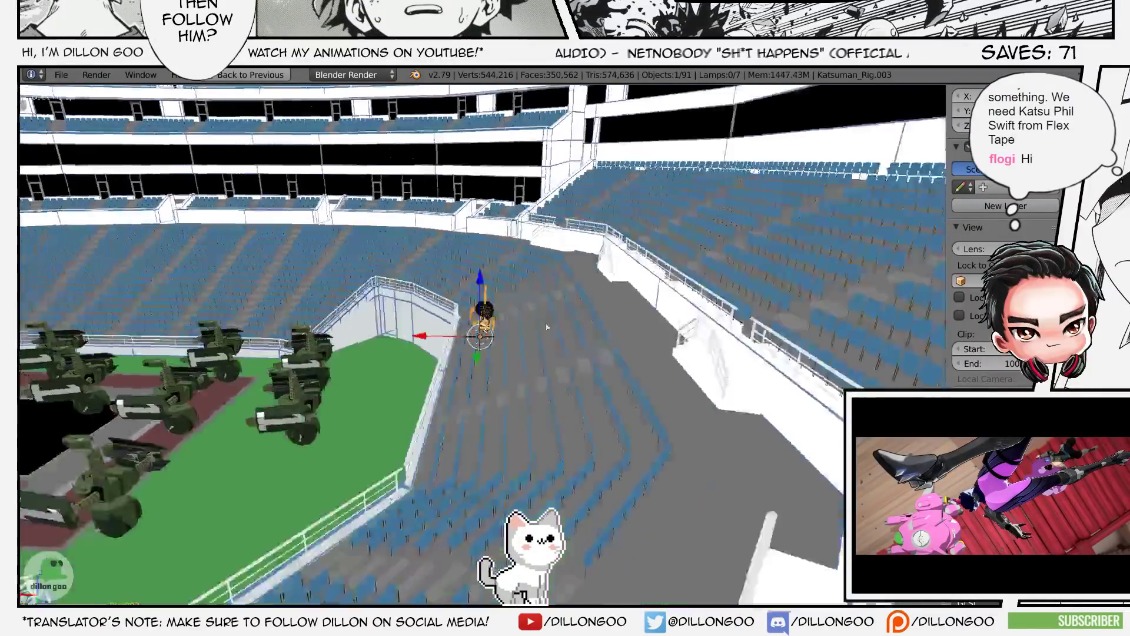
scroll(518, 312, up, 5)
mouse_move(515, 308)
middle_down()
mouse_move(544, 350)
mouse_move(513, 351)
mouse_move(547, 438)
mouse_move(534, 353)
mouse_move(544, 235)
middle_up()
key(g)
key(Return)
- Select the UA_Robot_01.010 rig and move it onto the black platform in the middle of the field
scroll(512, 353, down, 6)
key(z)
key(z)
scroll(547, 259, down, 2)
key(g)
shift+middle_drag(574, 399, 596, 351)
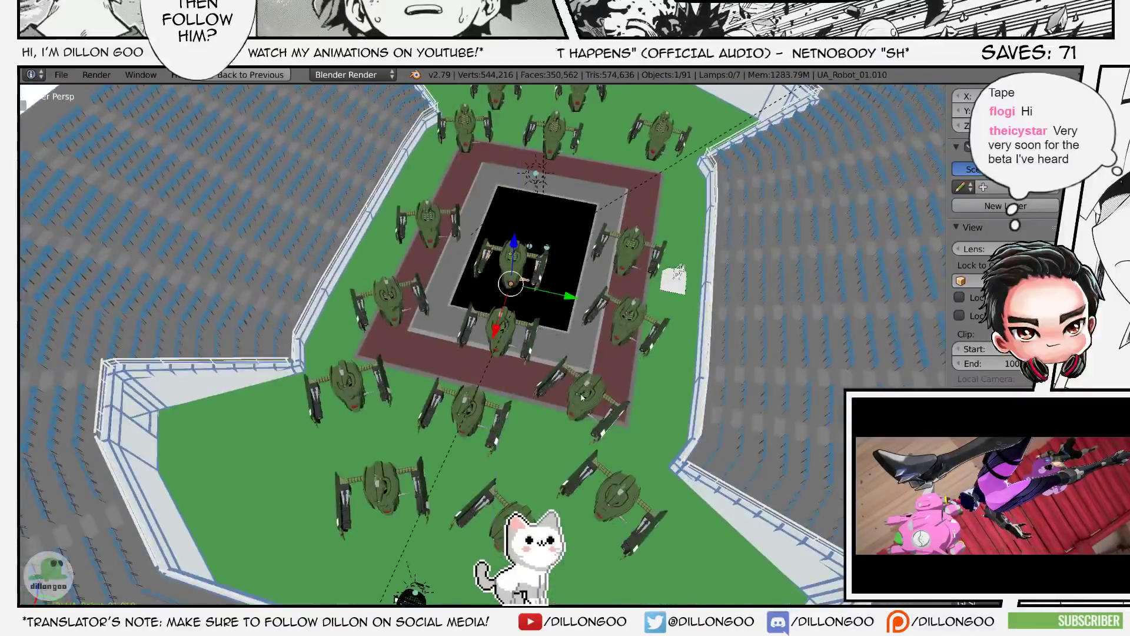
- Select the UA_Robot_01.009 rig and shift it along the side of the red track
key(z)
key(alt+z)
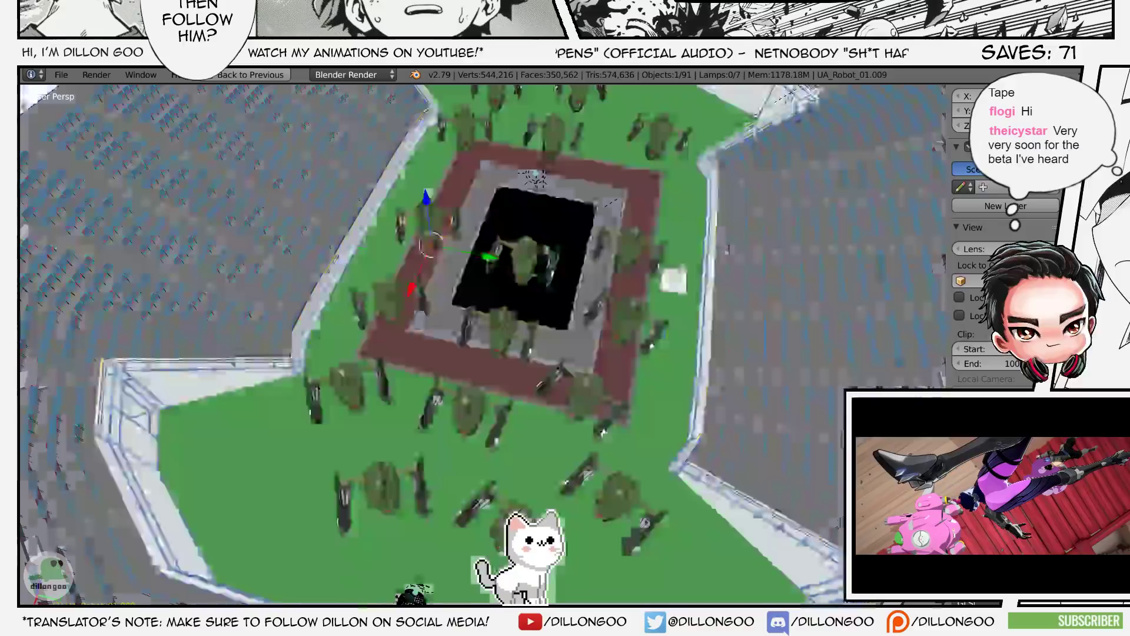
key(g)
click(458, 235)
shift+middle_drag(459, 228, 479, 301)
- Select the UA_Robot_01.011 rig and move it horizontally onto the far corner of the red track
key(z)
key(z)
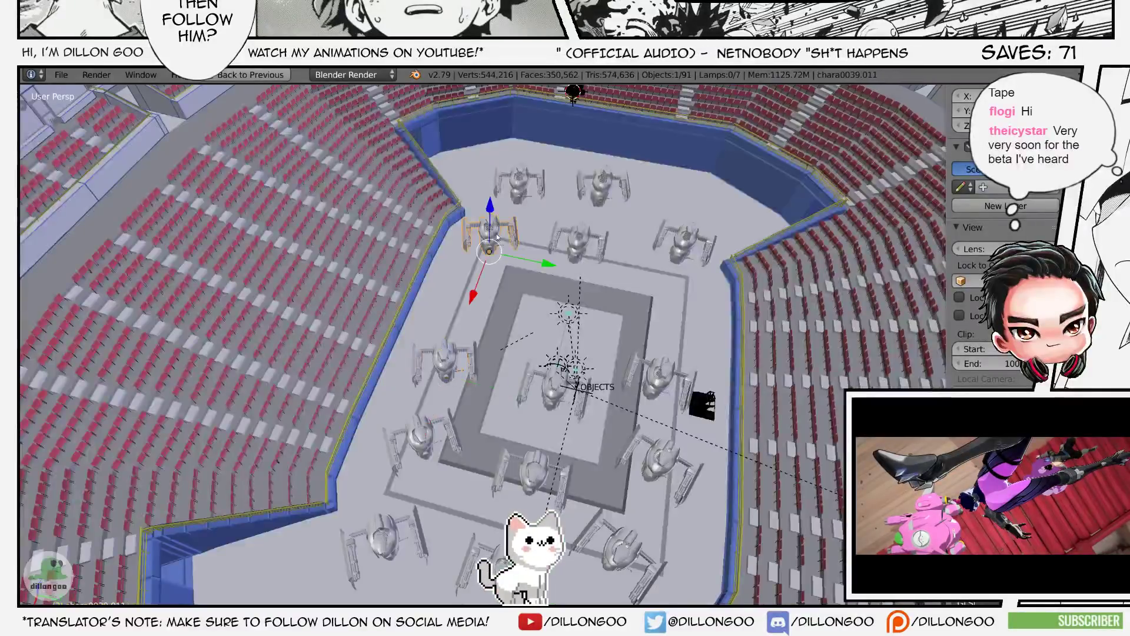
key(z)
right_click(497, 237)
key(z)
key(alt+z)
key(g)
key(shift+z)
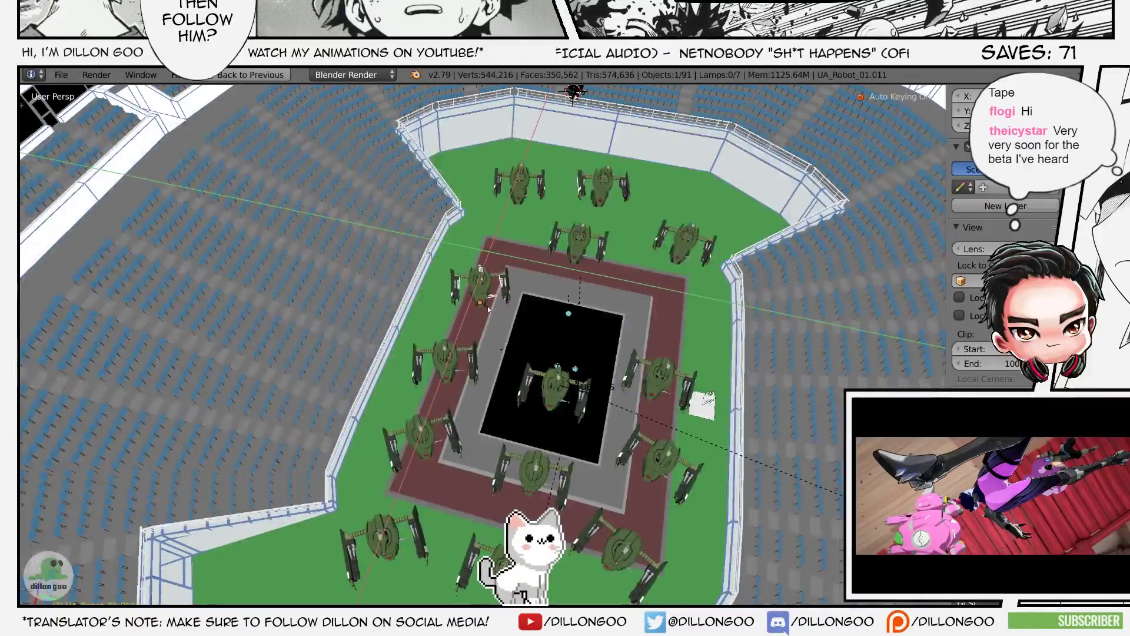
click(491, 306)
shift+middle_drag(492, 306, 489, 347)
- Select the UA_Robot_01.013 rig and move it horizontally to the far edge of the black platform
key(z)
right_click(579, 274)
key(z)
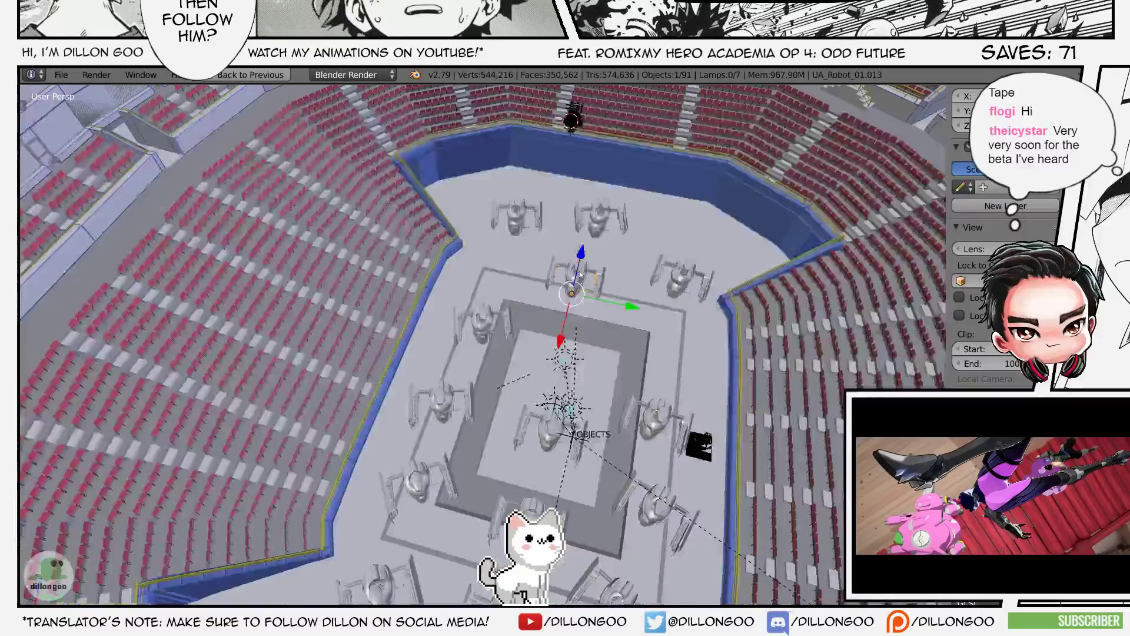
key(alt+z)
key(g)
key(shift+z)
shift+middle_drag(582, 375, 536, 344)
- Select the UA_Robot_01.014 rig and move it horizontally to the other far corner of the red track
key(z)
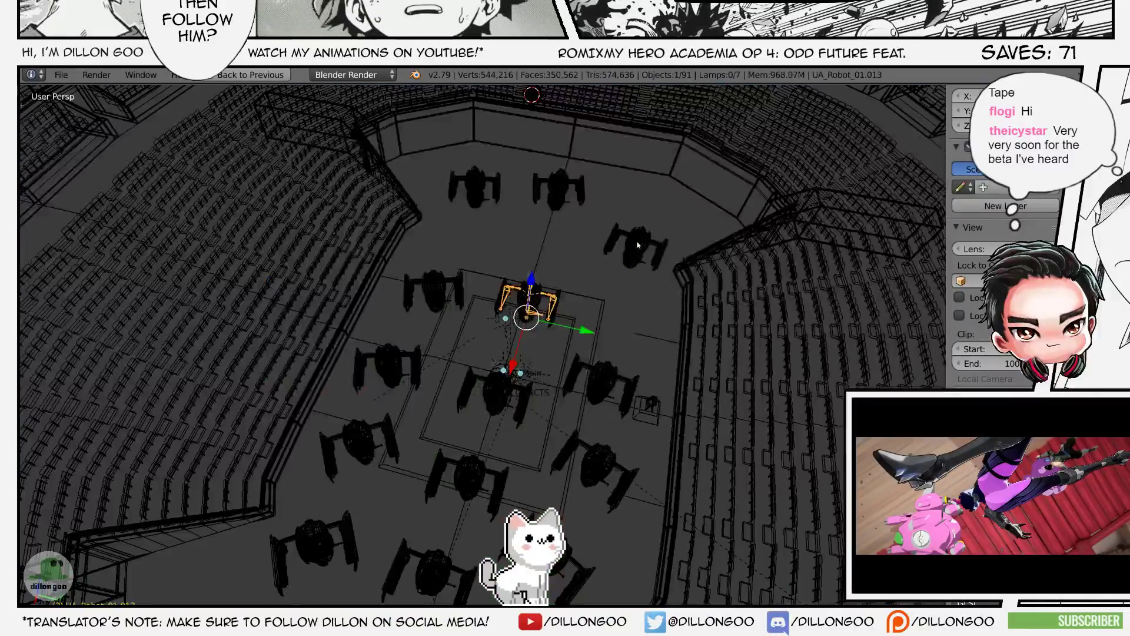
right_click(637, 245)
key(z)
key(alt+z)
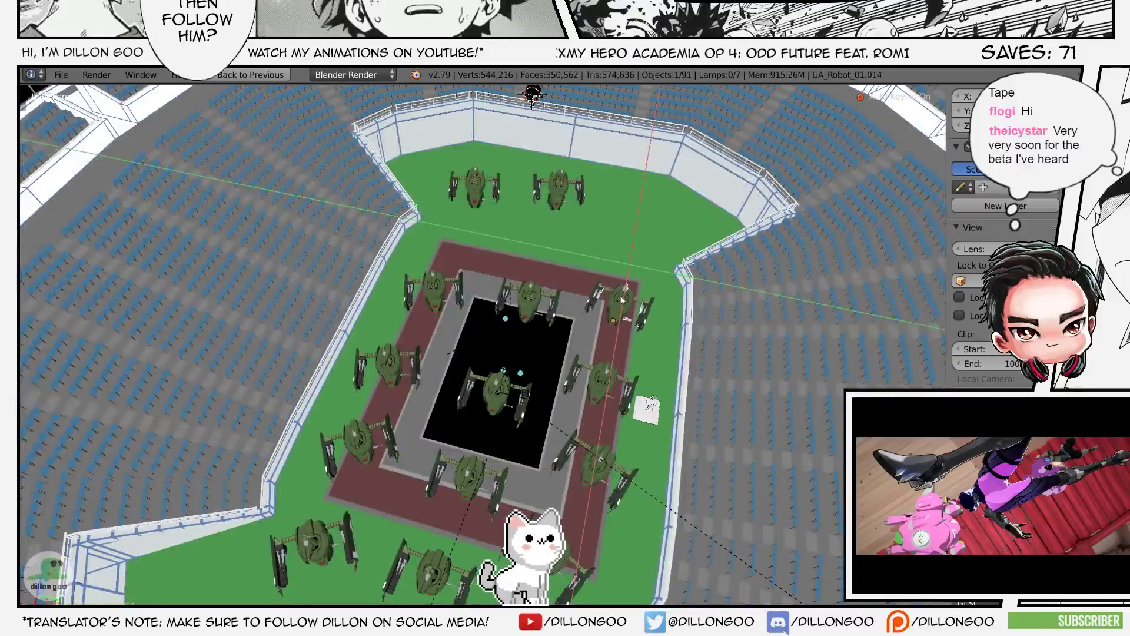
- Select the UA_Robot_01.016 rig and move it horizontally closer to the far end of the red track
key(z)
right_click(571, 200)
key(z)
key(alt+z)
key(g)
key(shift+z)
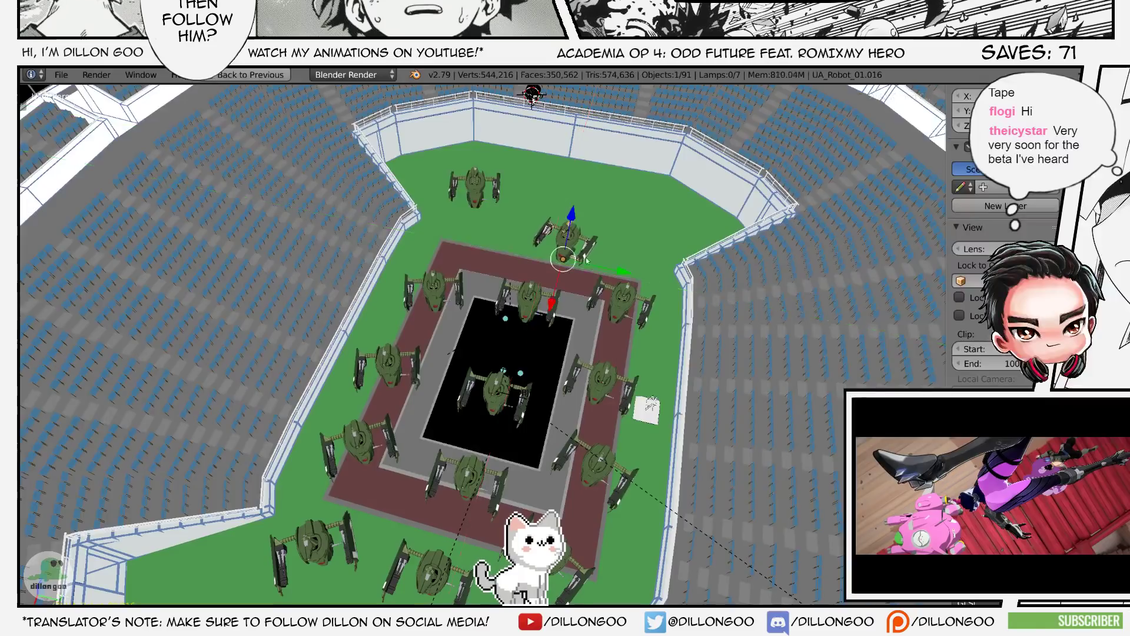
- Select the UA_Robot_01.015 rig and move it next to the other robot just beyond the track's far edge
key(a)
key(z)
key(z)
key(alt+z)
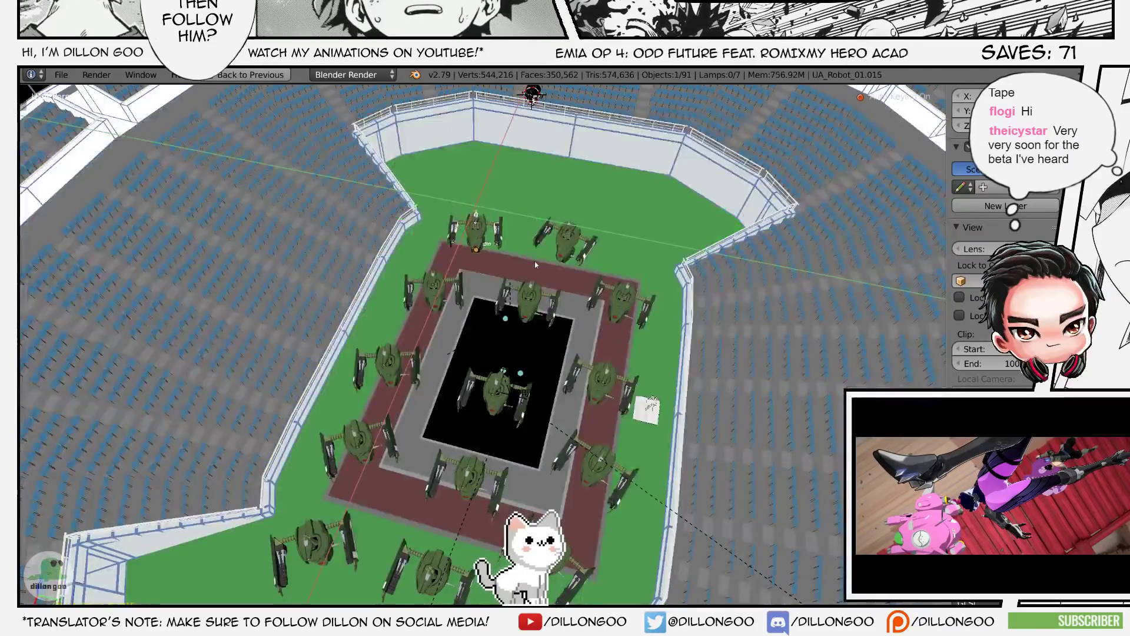
click(536, 264)
- Save the scene repeatedly over Bakugo_Anim_v001.blend
key(z)
key(alt+z)
key(ctrl+s)
mouse_move(591, 356)
middle_down()
mouse_move(626, 328)
mouse_move(595, 338)
middle_up()
click(626, 329)
key(z)
key(alt+z)
key(ctrl+s)
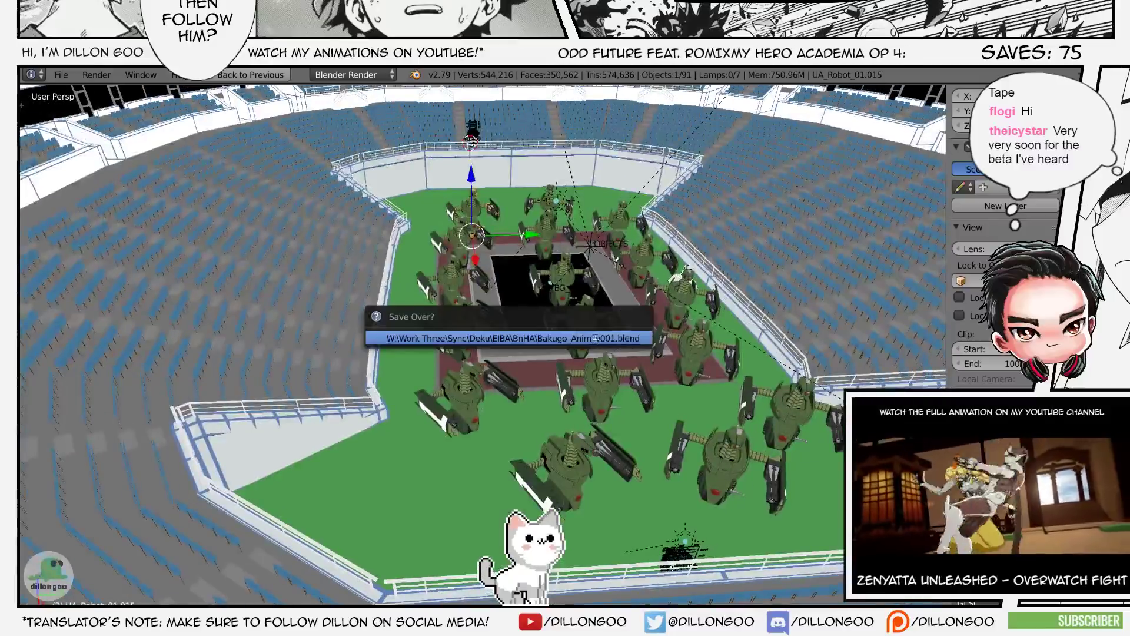
click(596, 338)
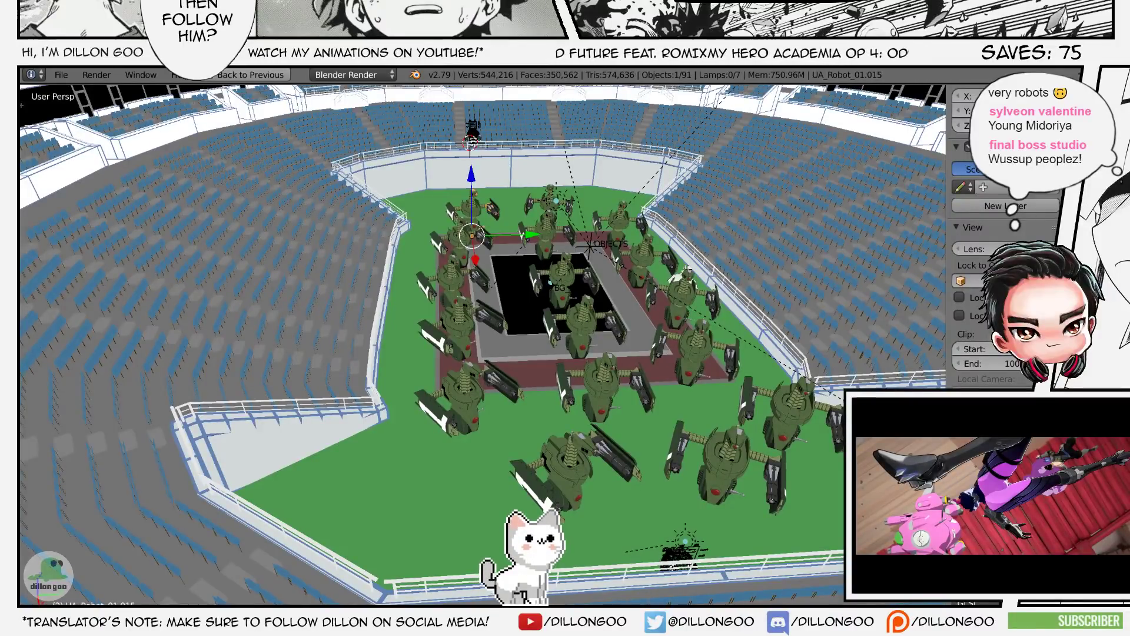
- Examine the robot formation from above and from ground level on the field
middle_drag(536, 389, 513, 406)
key(z)
mouse_move(661, 377)
middle_down()
mouse_move(651, 401)
mouse_move(624, 406)
mouse_move(617, 432)
mouse_move(606, 330)
middle_up()
key(z)
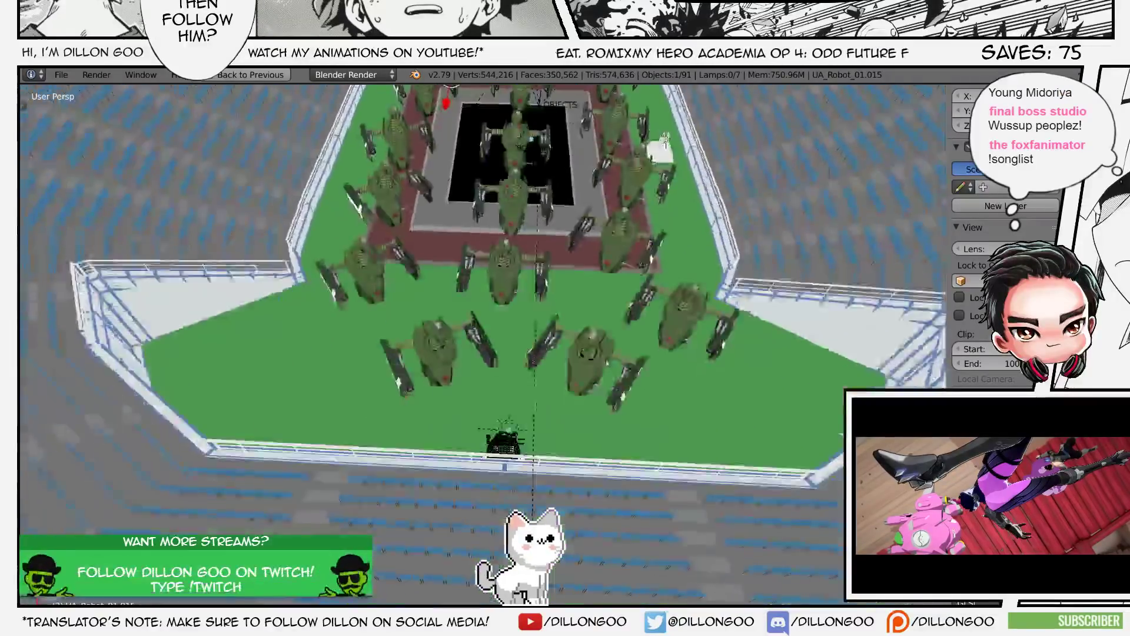
scroll(549, 463, up, 3)
scroll(504, 406, up, 4)
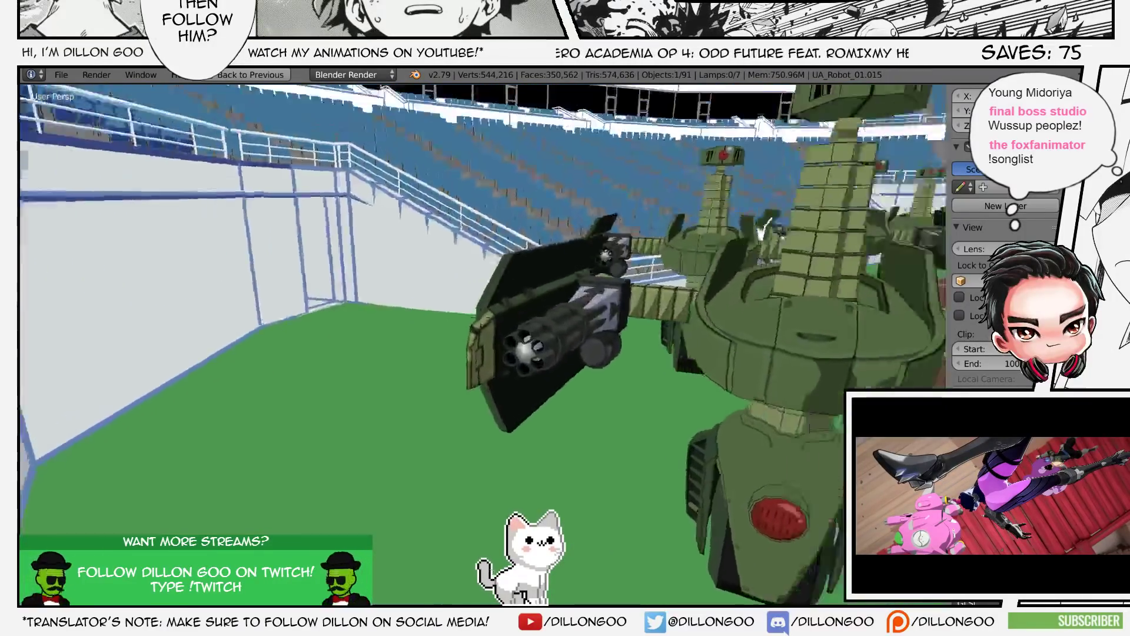
key(s)
key(q)
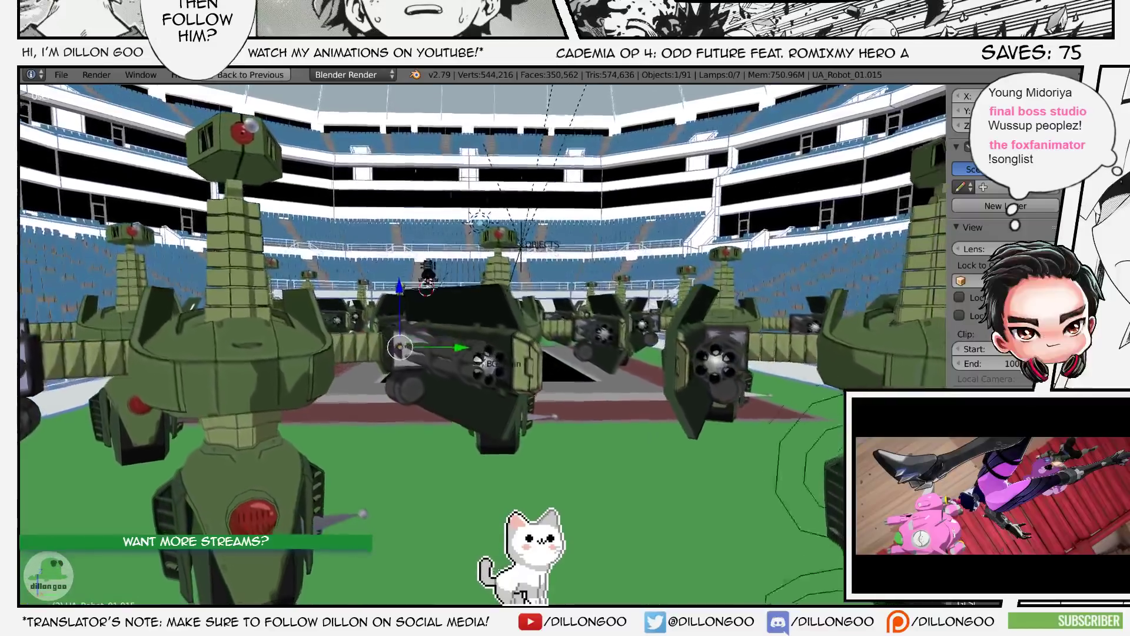
key(q)
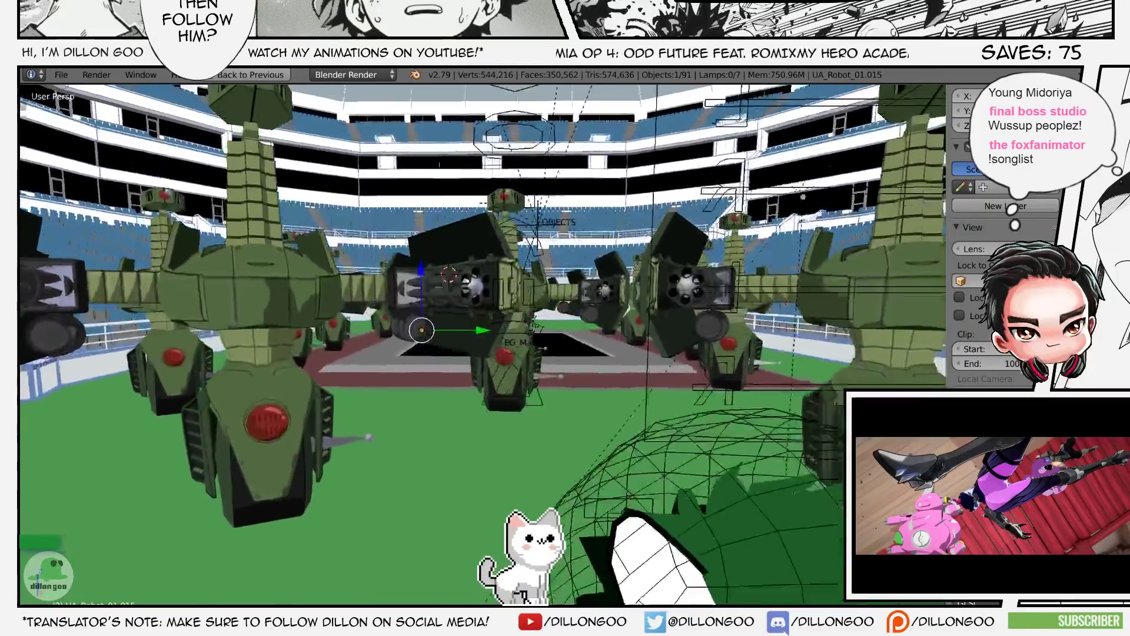
key(a)
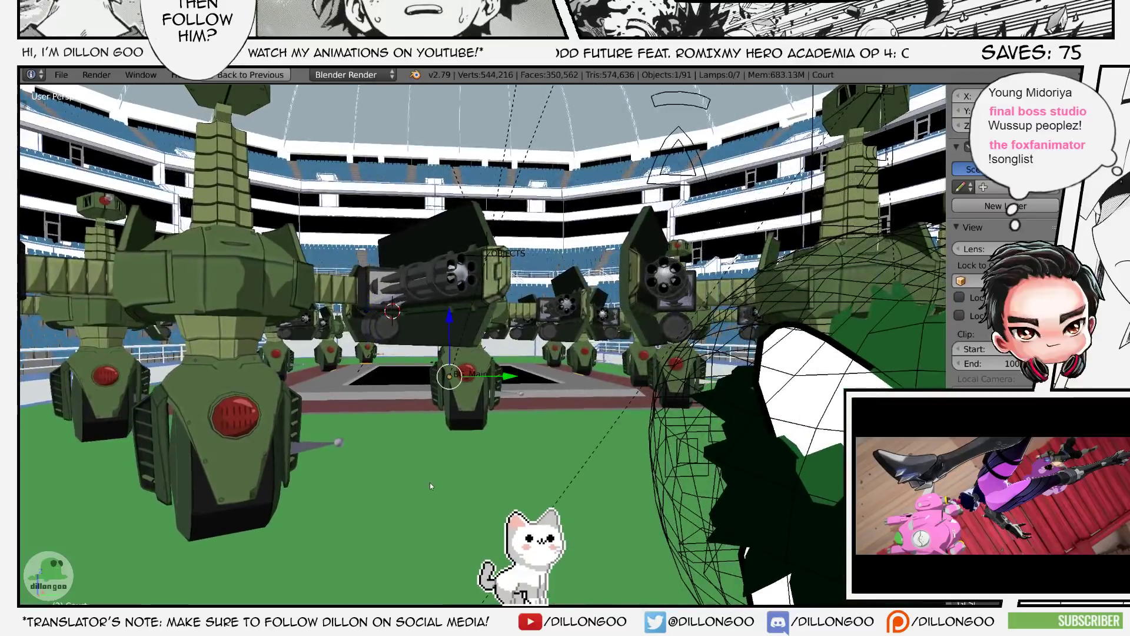
- Select the Court object and give its green field area the red Green.001 material
right_click(536, 363)
scroll(536, 362, down, 5)
mouse_move(536, 362)
middle_down()
mouse_move(559, 450)
mouse_move(600, 394)
mouse_move(586, 360)
middle_up()
key(alt+z)
key(alt+z)
scroll(585, 361, up, 2)
key(shift+space)
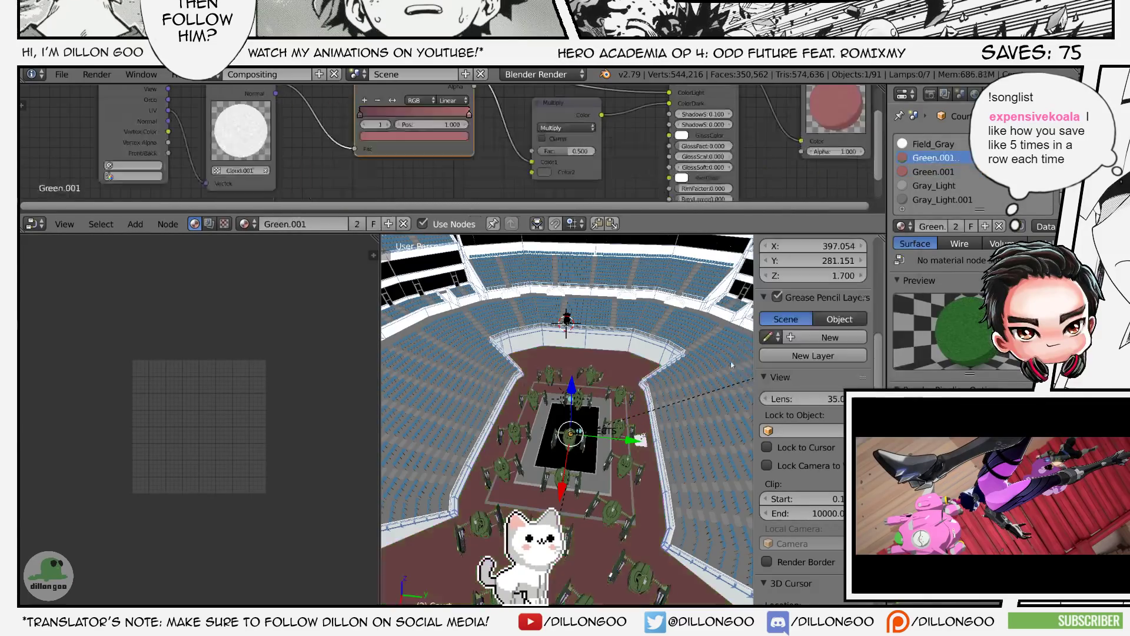
key(shift+space)
- Examine the red court and the robots from several angles and in a rendered preview
scroll(590, 302, up, 10)
scroll(590, 302, down, 10)
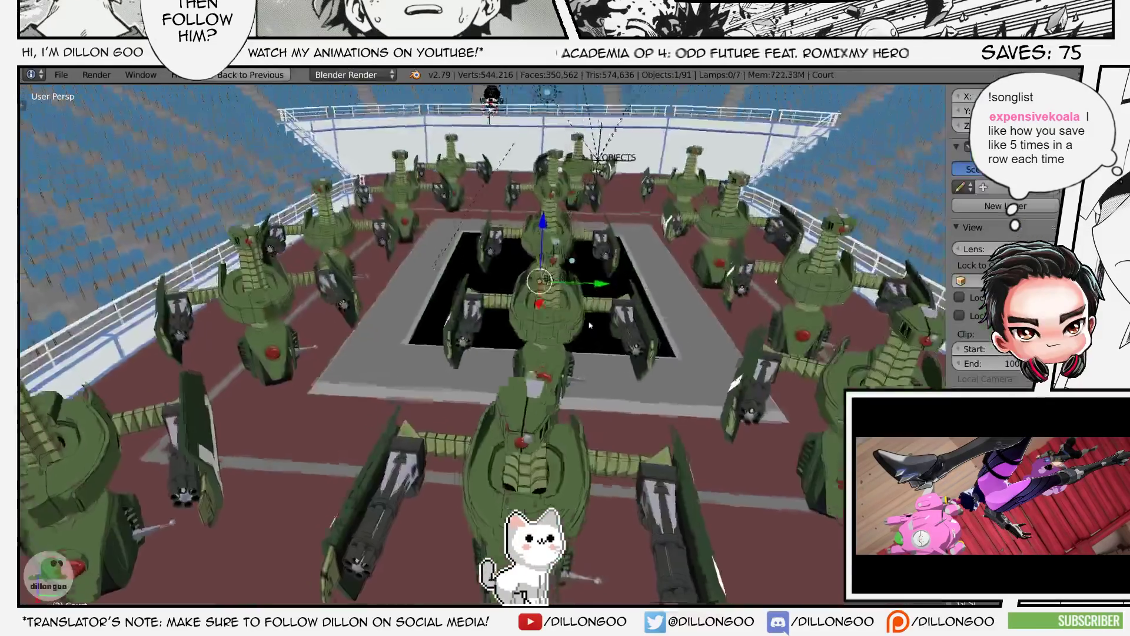
middle_drag(589, 302, 580, 256)
shift+middle_drag(468, 321, 677, 306)
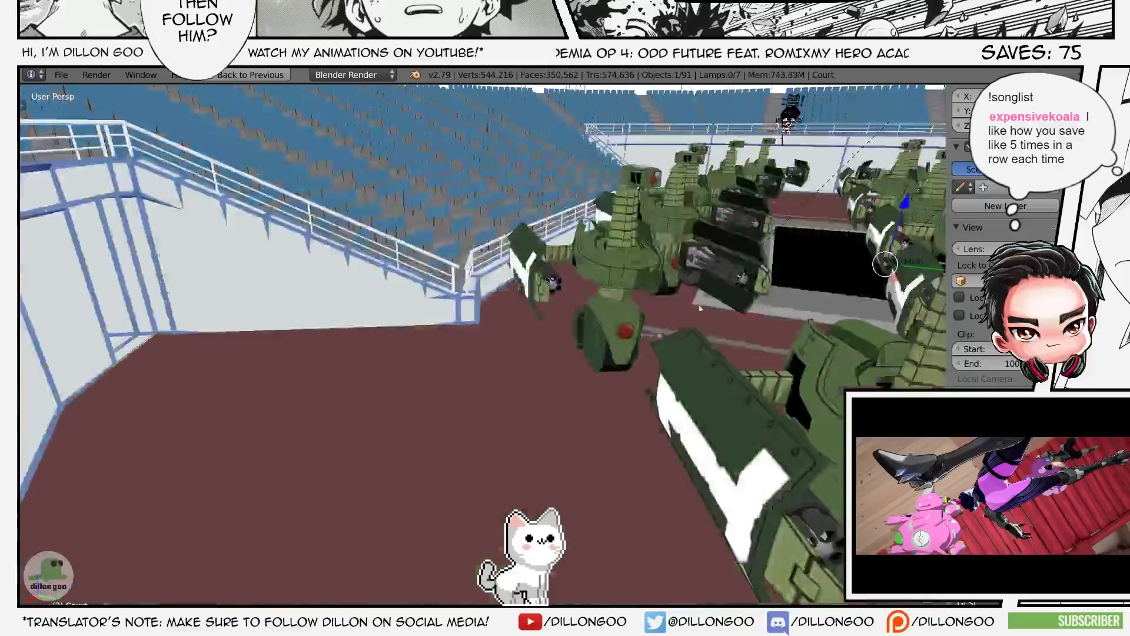
scroll(588, 312, down, 3)
middle_drag(565, 312, 633, 345)
scroll(530, 353, down, 4)
scroll(577, 353, up, 2)
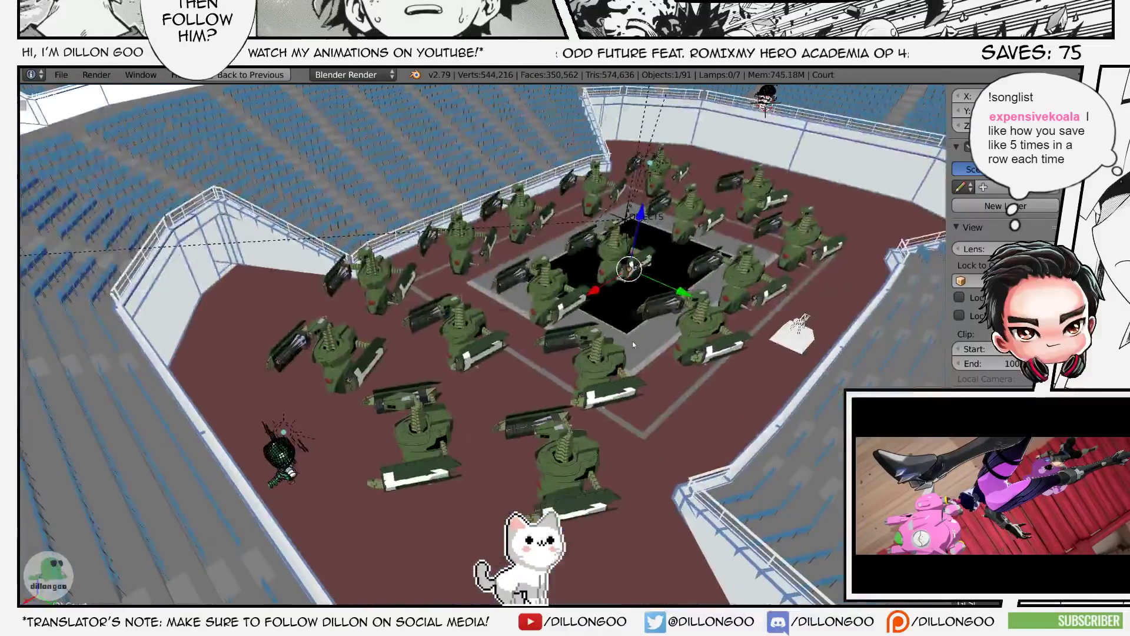
key(shift+z)
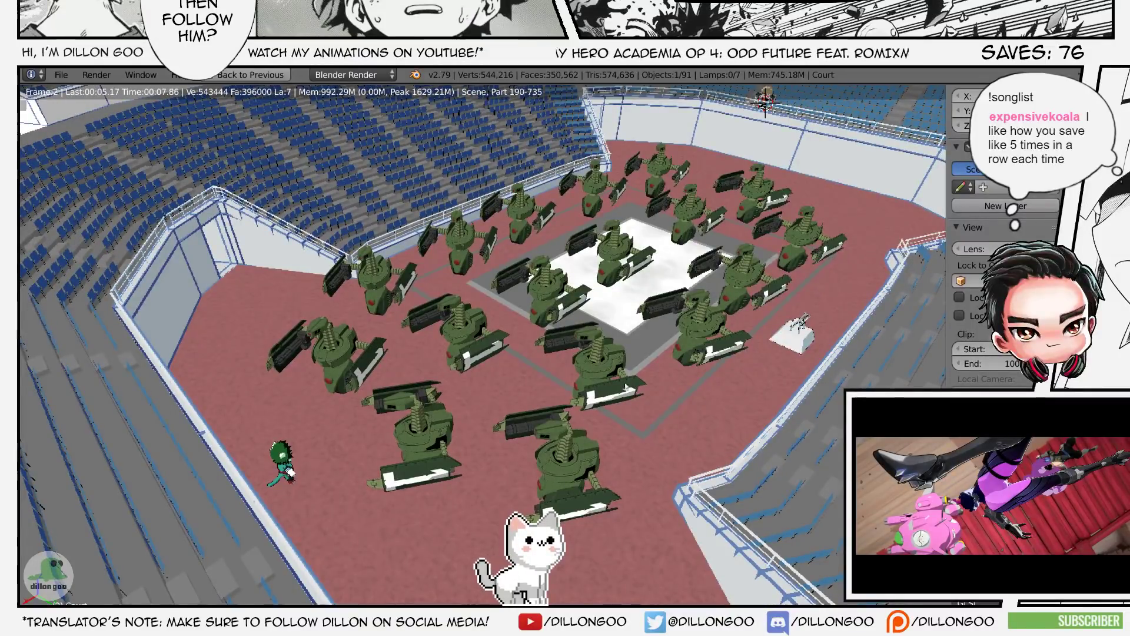
key(shift+z)
scroll(517, 429, up, 5)
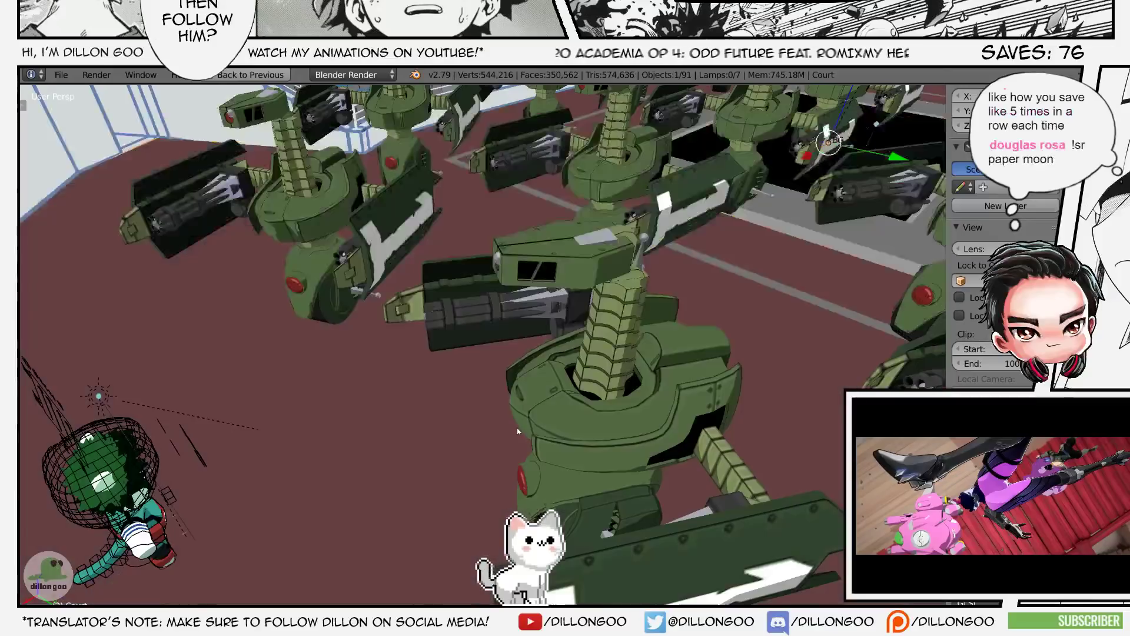
scroll(512, 431, down, 5)
- Save the scene file with the recoloured court
mouse_move(510, 431)
middle_down()
mouse_move(488, 433)
mouse_move(627, 418)
mouse_move(565, 421)
mouse_move(602, 427)
mouse_move(618, 368)
mouse_move(579, 383)
middle_up()
key(z)
key(z)
key(ctrl+s)
key(ctrl+s)
- Compare the arena in different viewport shadings and check it again in a rendered preview
mouse_move(682, 394)
middle_down()
mouse_move(653, 421)
mouse_move(624, 315)
mouse_move(566, 421)
middle_up()
key(z)
key(z)
key(z)
key(z)
scroll(624, 349, down, 6)
scroll(631, 345, up, 6)
key(z)
key(z)
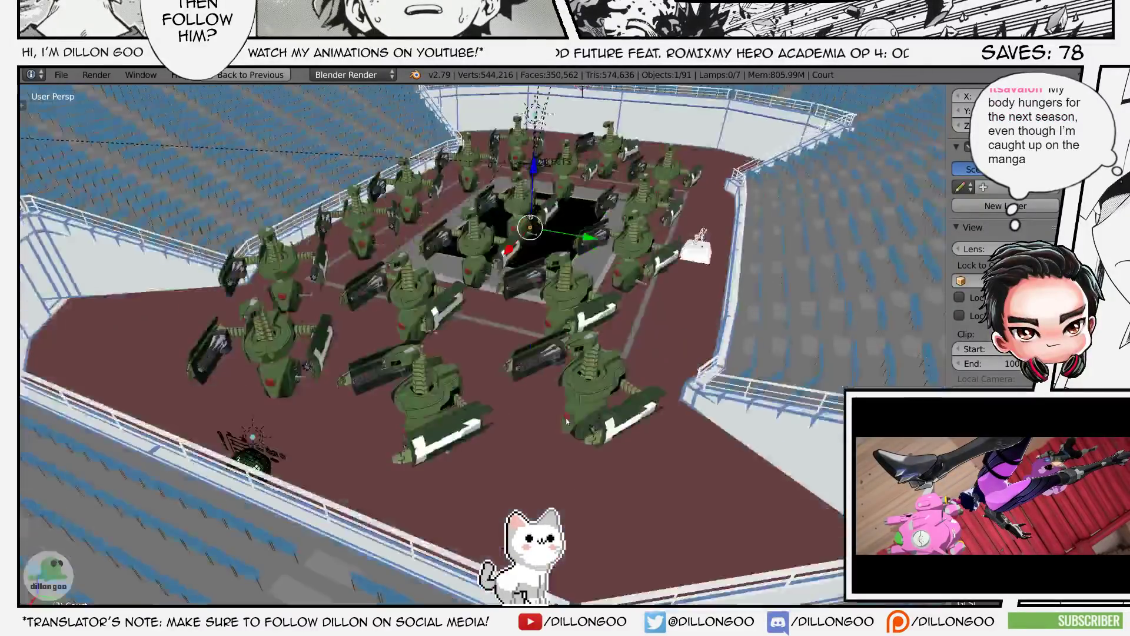
key(shift+z)
middle_drag(512, 390, 526, 389)
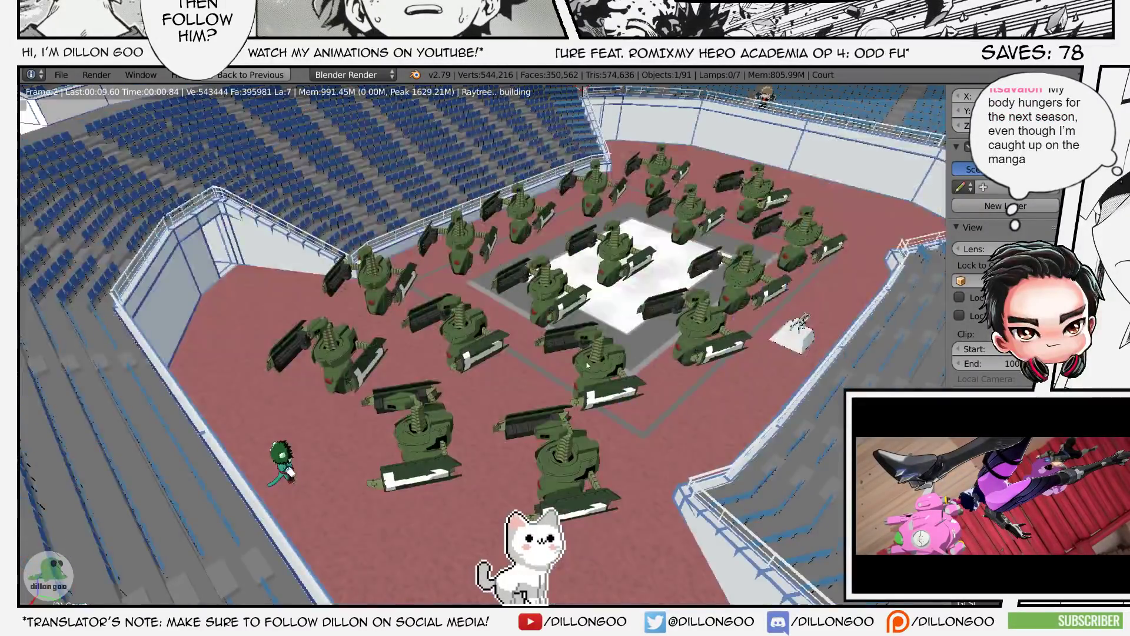
key(shift+z)
middle_drag(587, 365, 330, 448)
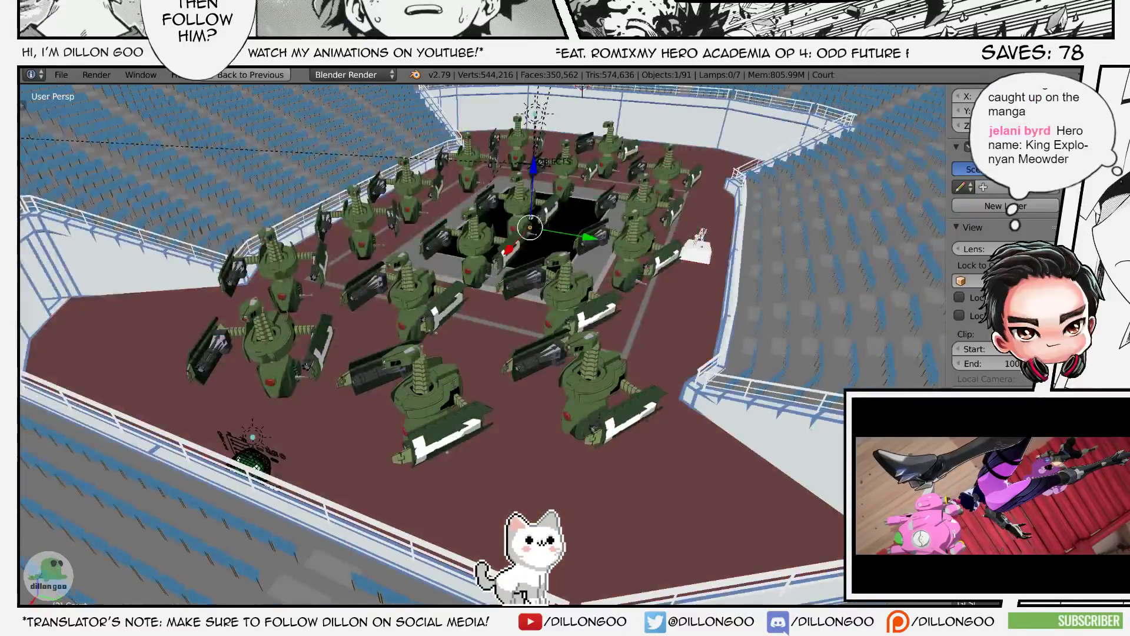
- Launch a second instance of Blender and dismiss its splash screen
right_click(290, 632)
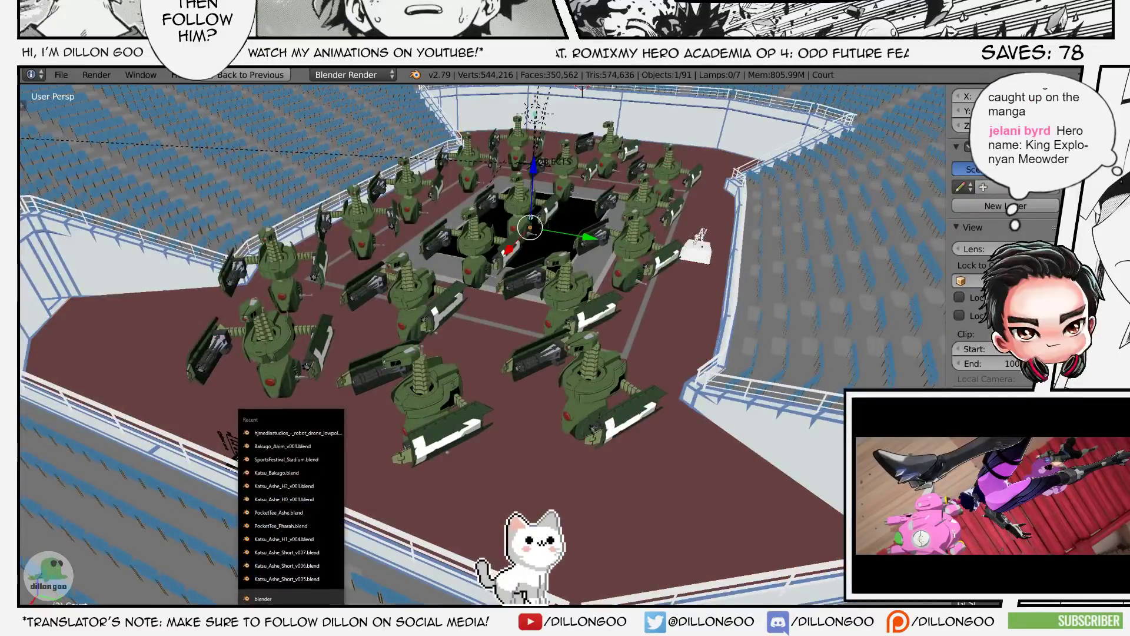
click(292, 599)
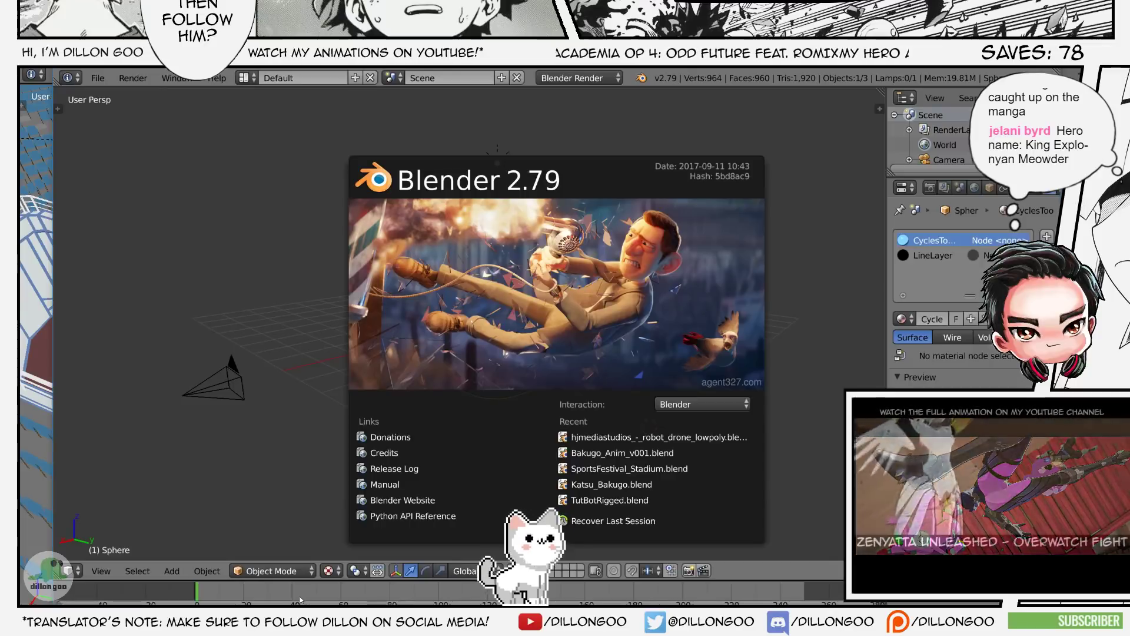
click(203, 265)
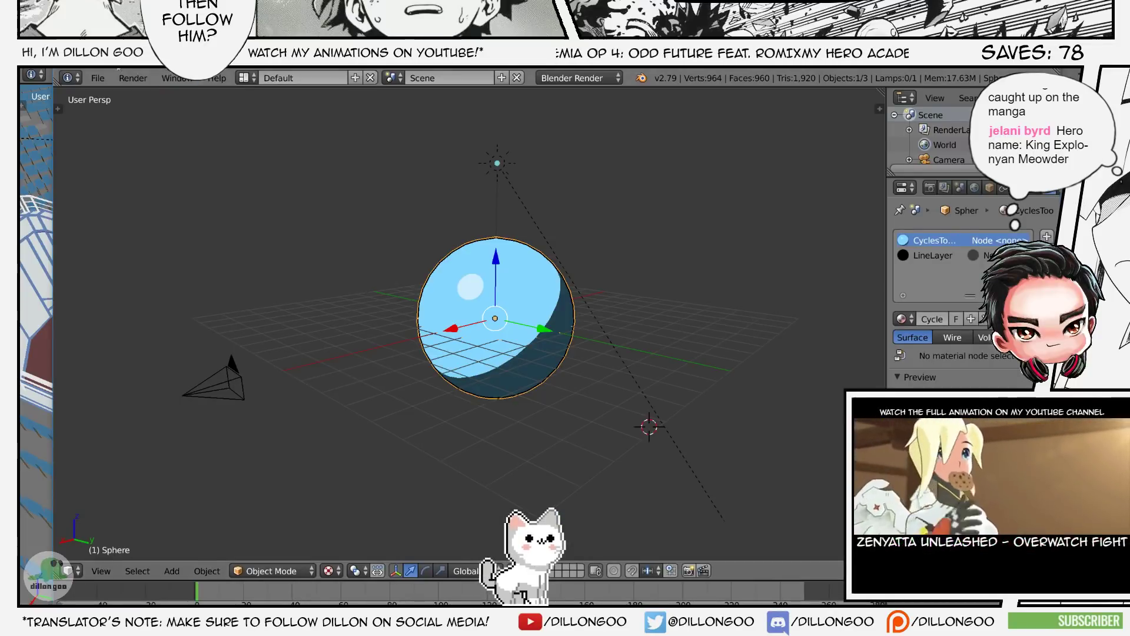
- Open Katsu_Allmight_Environment_v004.blend from the EIBA\BnHA folder on the Work Two (E:) drive
click(99, 77)
click(171, 110)
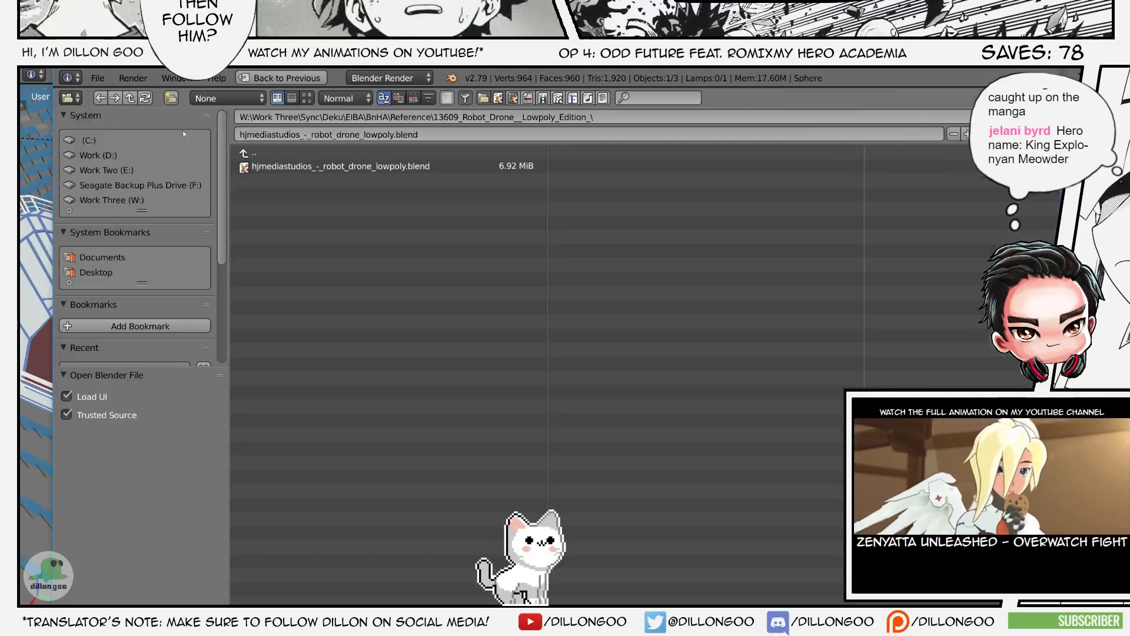
click(355, 153)
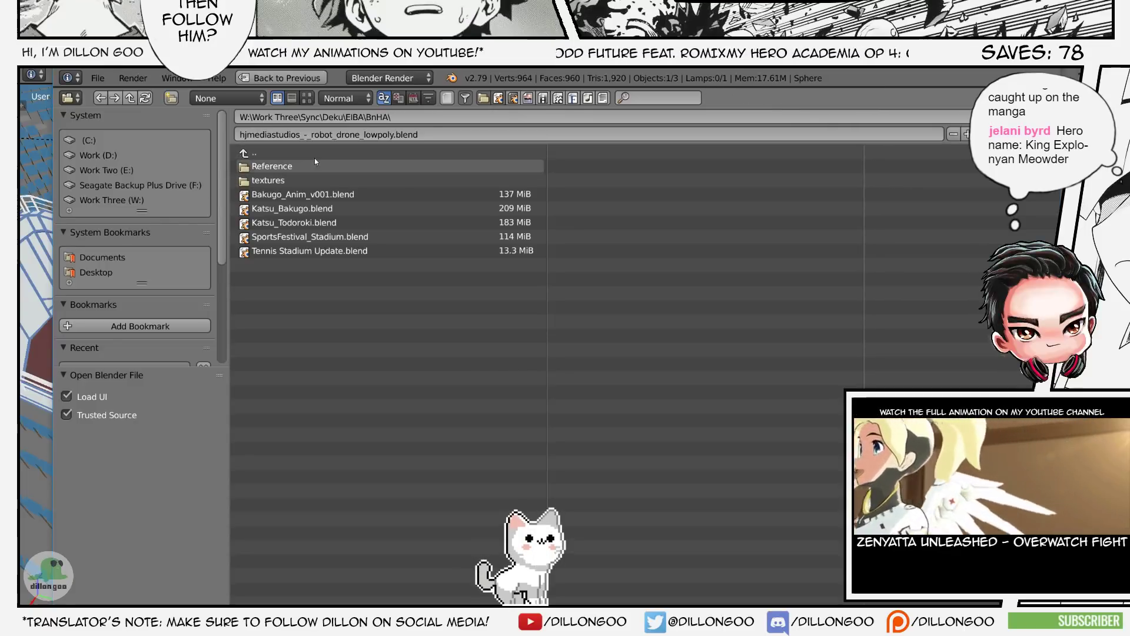
click(165, 170)
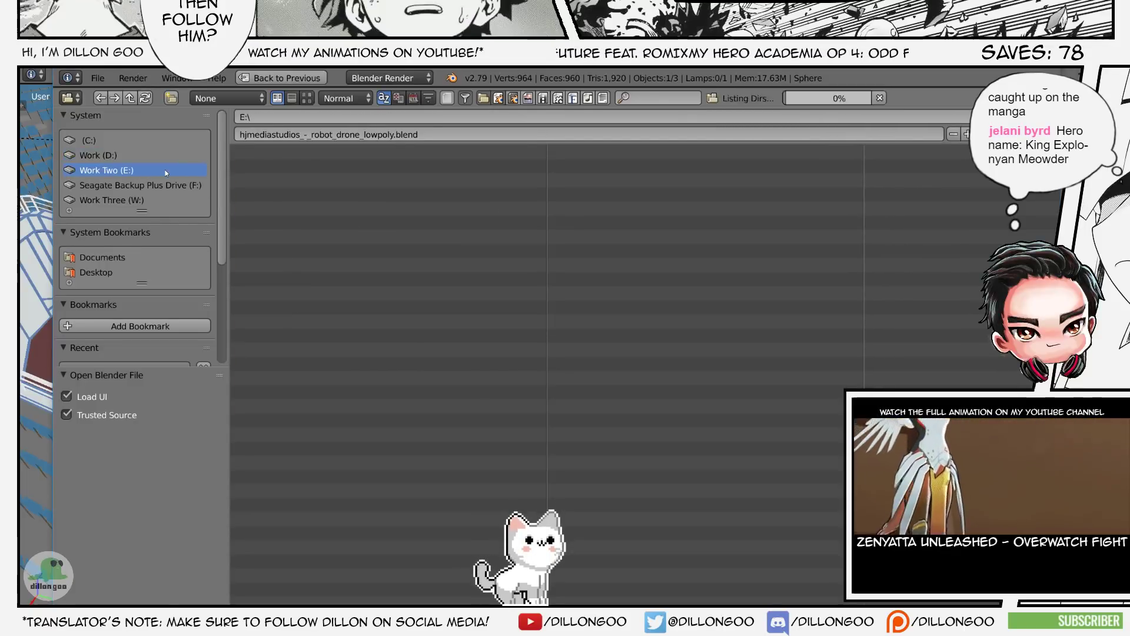
click(265, 236)
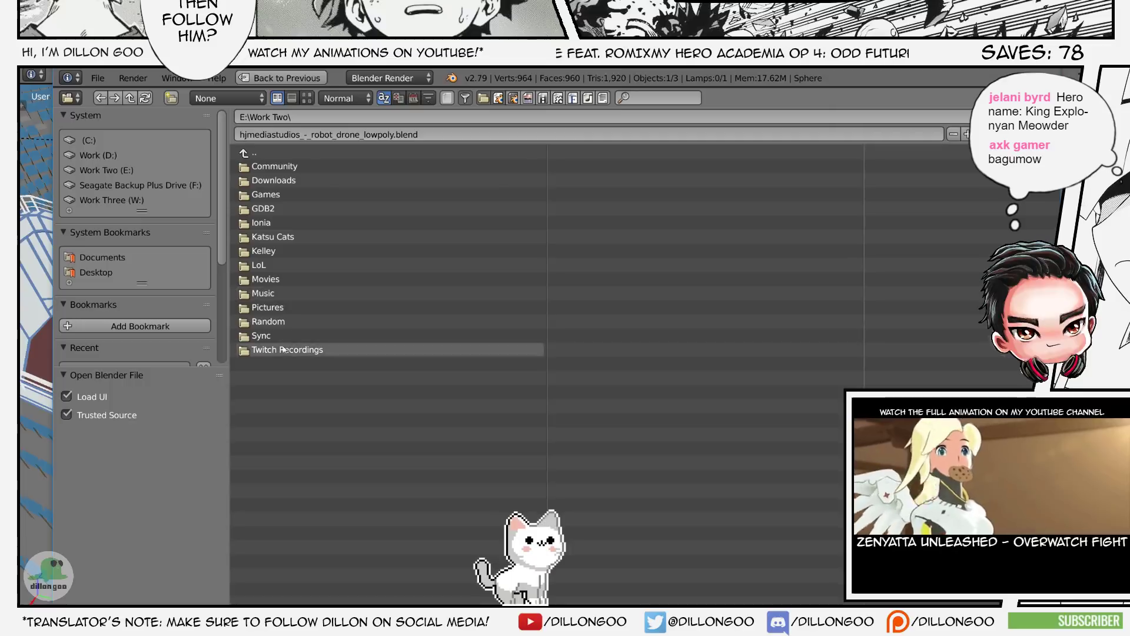
click(262, 335)
click(292, 179)
click(285, 222)
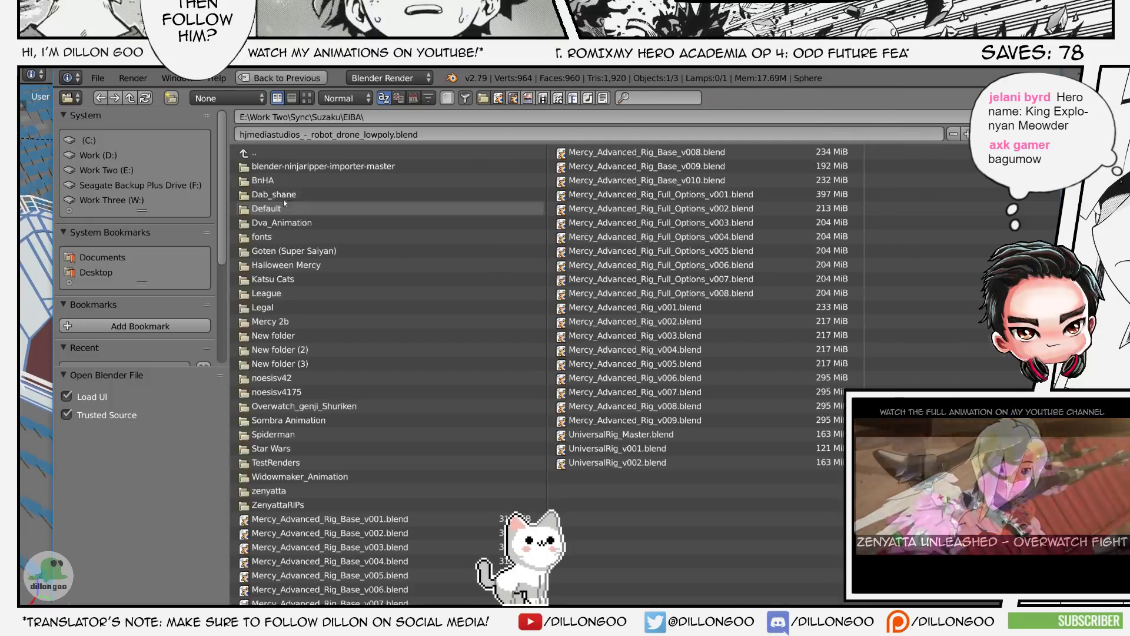
click(282, 179)
scroll(487, 247, down, 5)
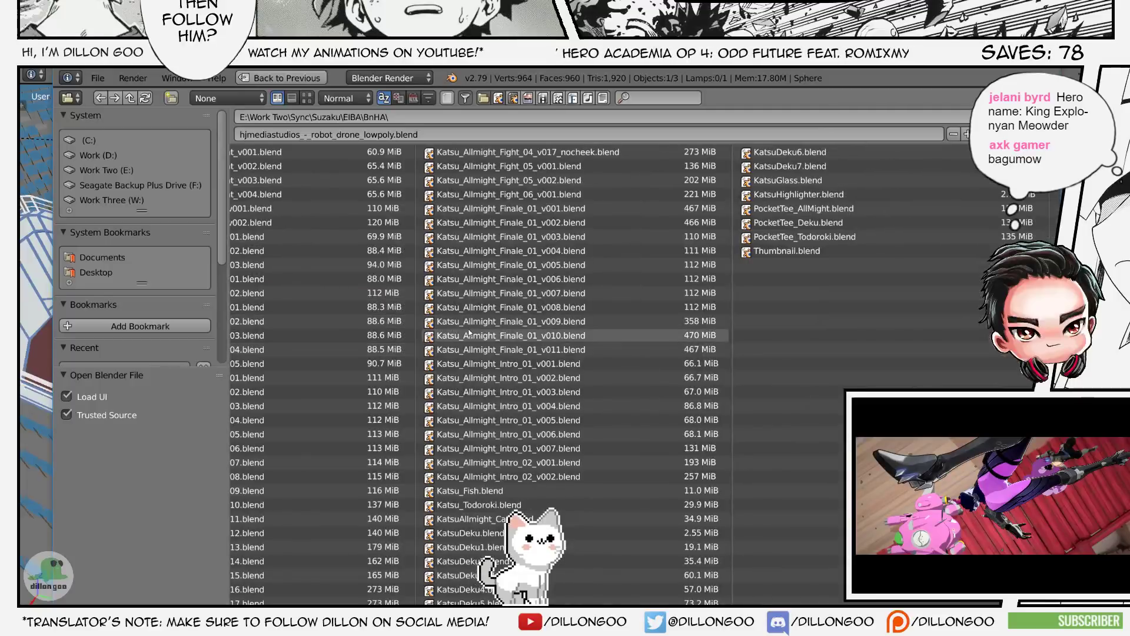
scroll(463, 334, up, 6)
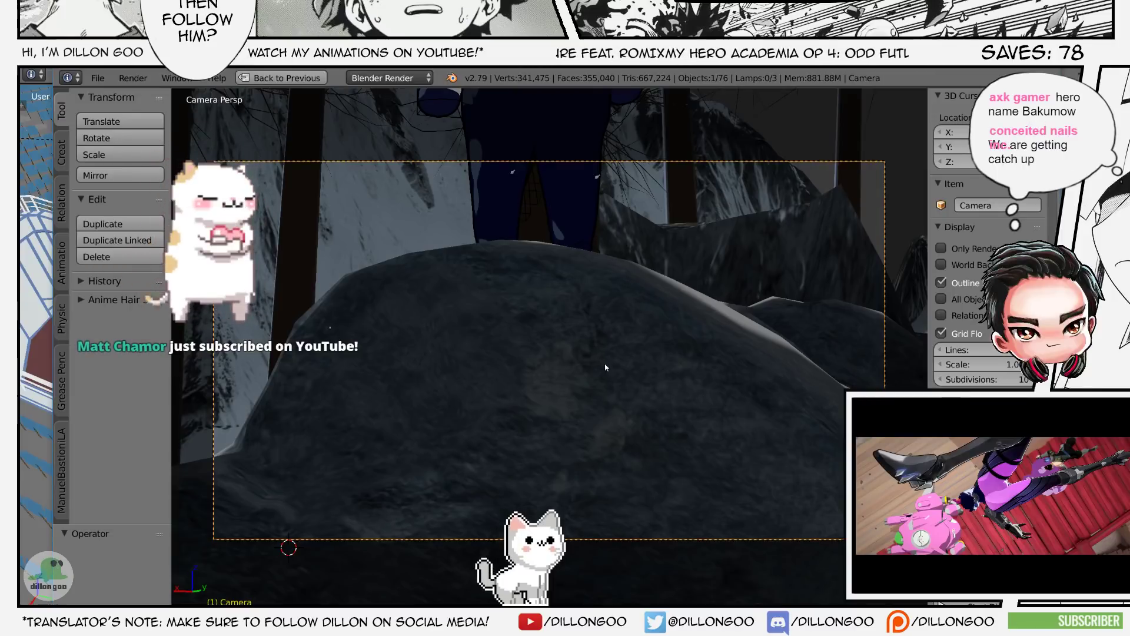
- Select the snowy ground plane in the forest environment and copy it to the buffer
middle_drag(591, 377, 601, 441)
scroll(607, 435, down, 2)
right_click(778, 522)
shift+middle_drag(778, 521, 715, 454)
scroll(715, 453, down, 3)
key(z)
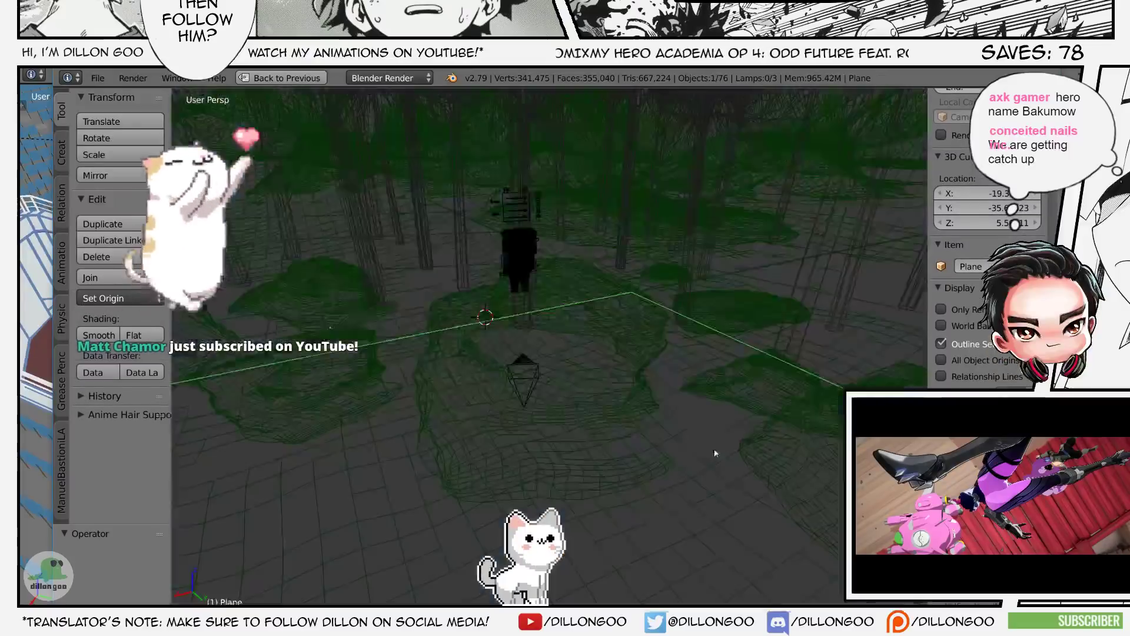
key(z)
key(ctrl+c)
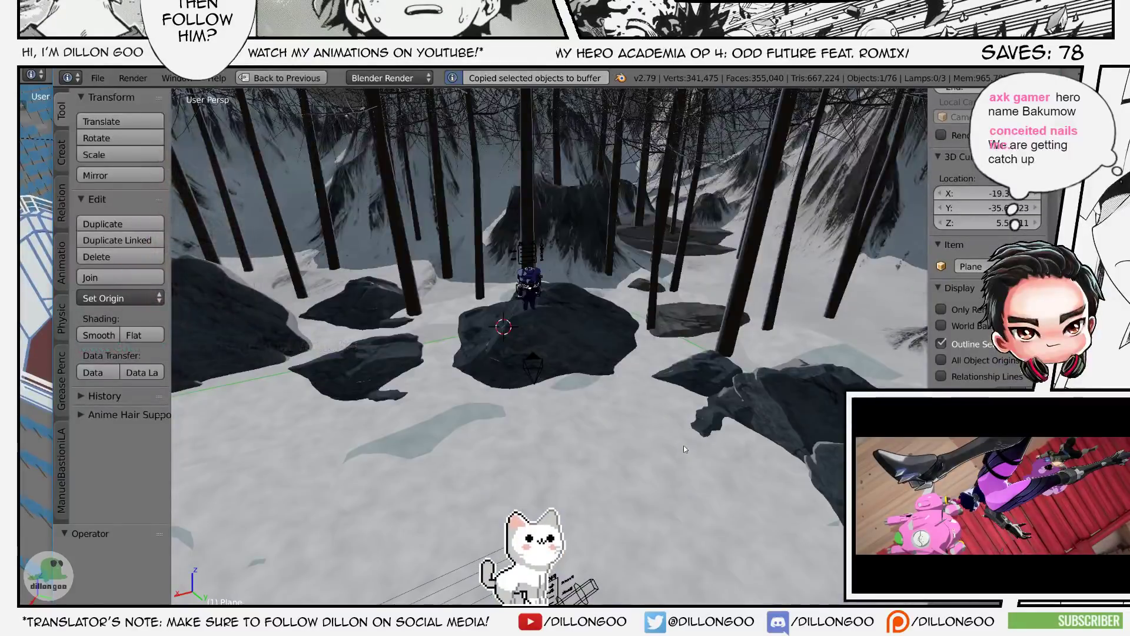
- Switch to the browser to view the enlarged ice reference animation, and return to the forest scene in Blender
key(alt+Tab)
key(alt+Tab)
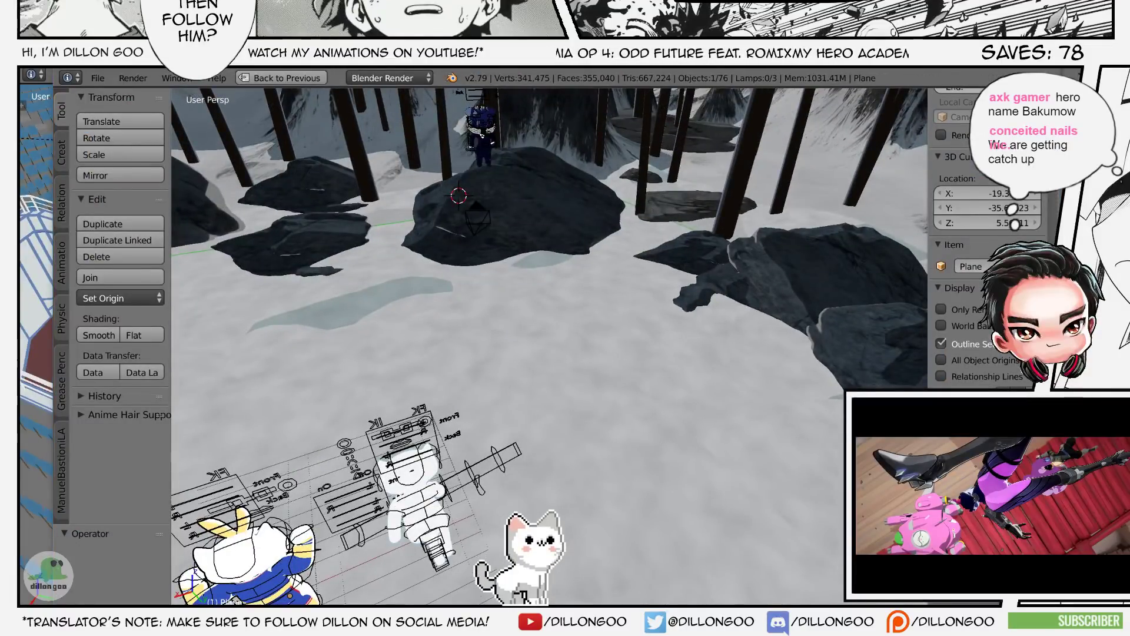
drag(21, 447, 450, 69)
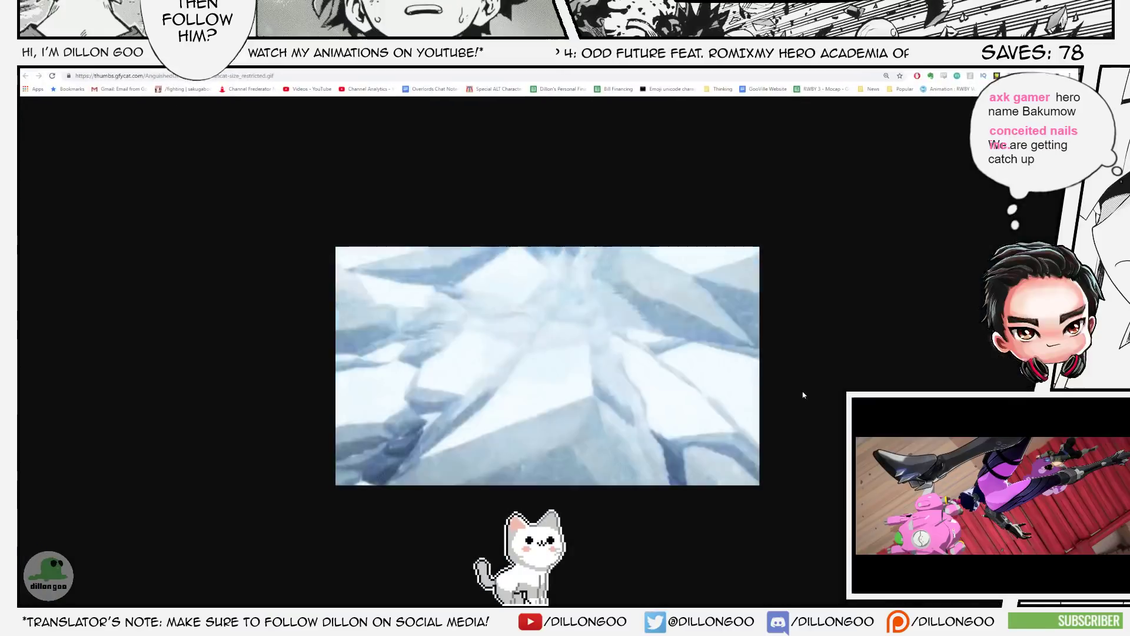
ctrl+scroll(803, 392, up, 3)
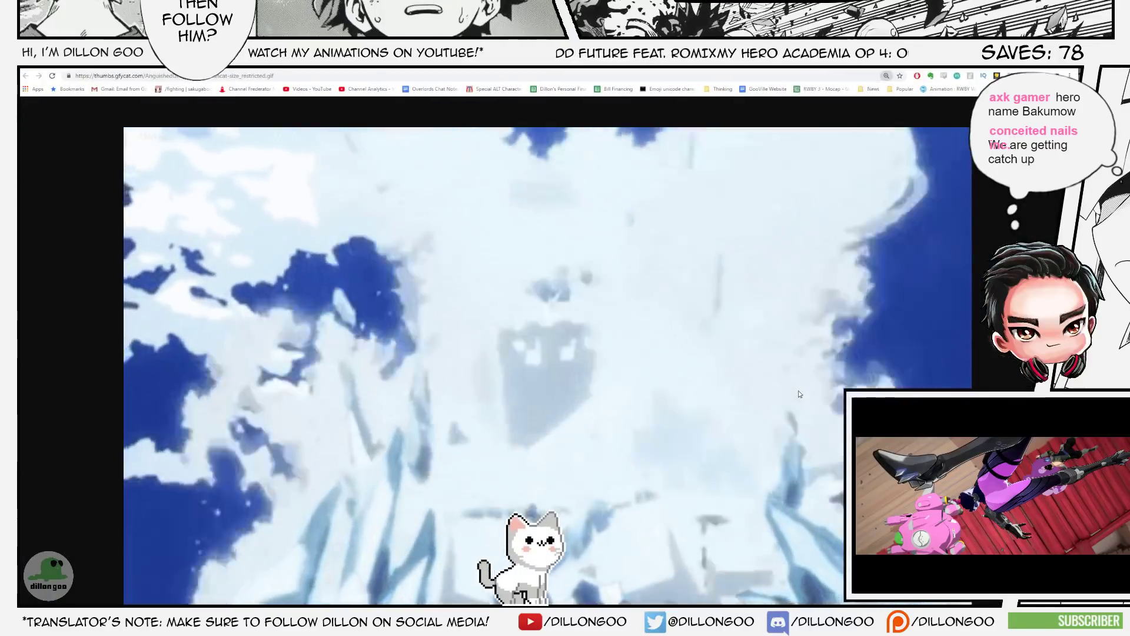
ctrl+scroll(798, 394, down, 1)
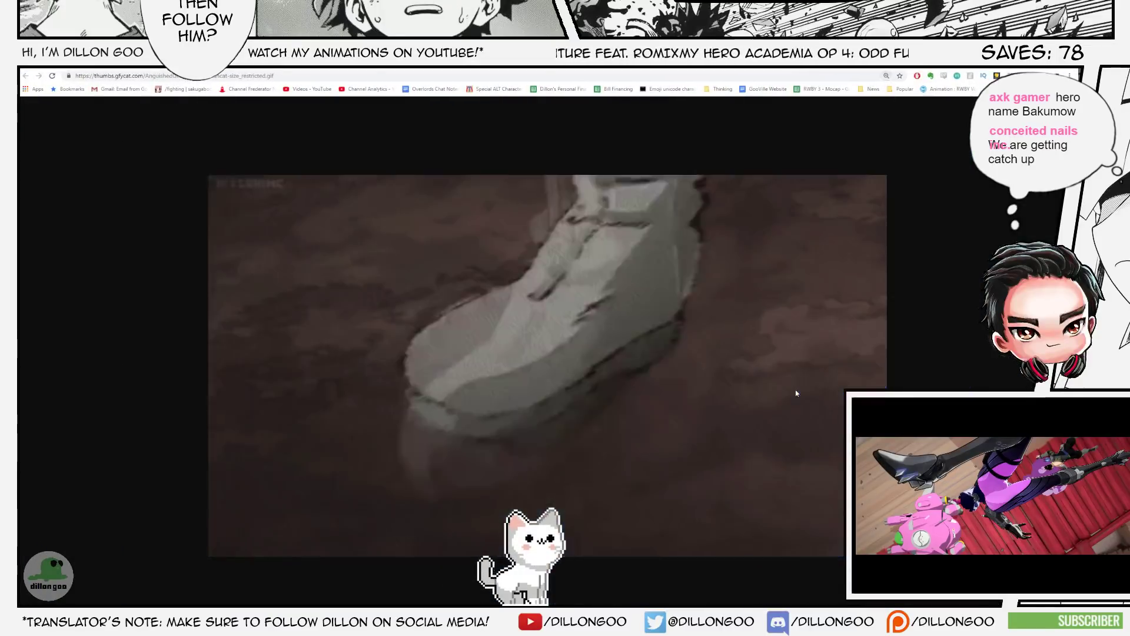
key(alt+Tab)
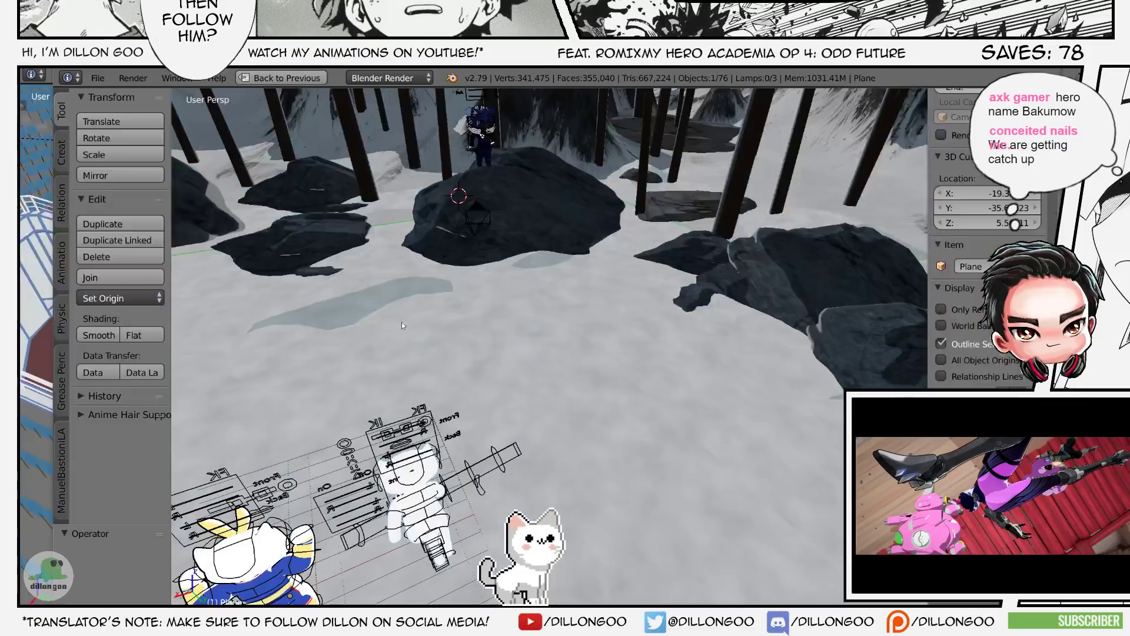
scroll(545, 361, down, 3)
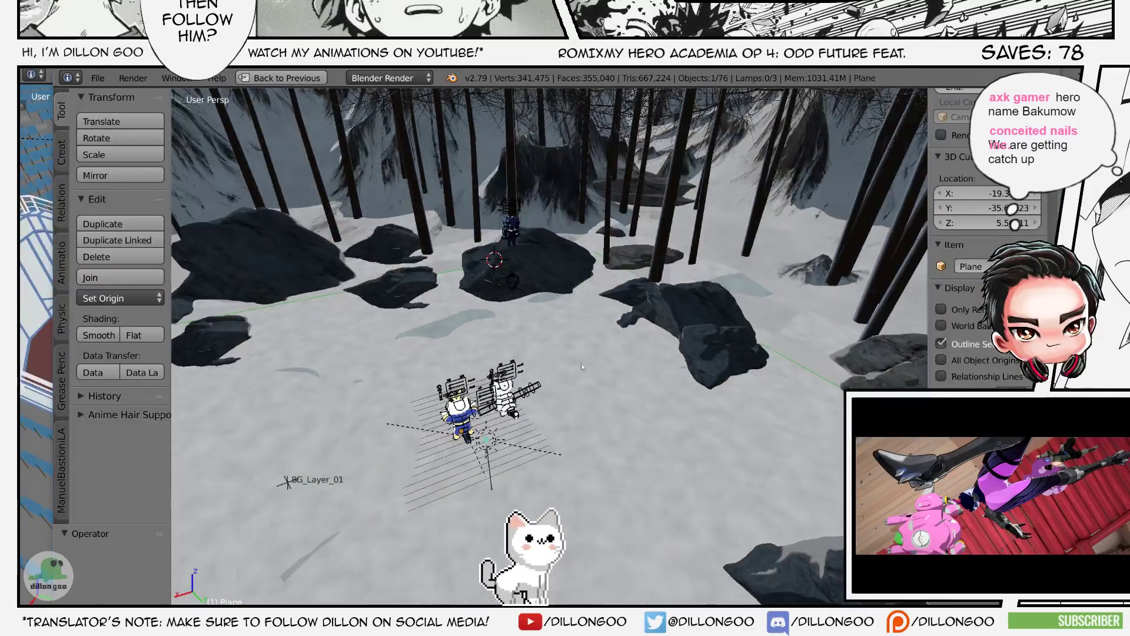
- Browse to the Work Two (E:) drive to look for another Blender file to open
click(98, 78)
click(91, 119)
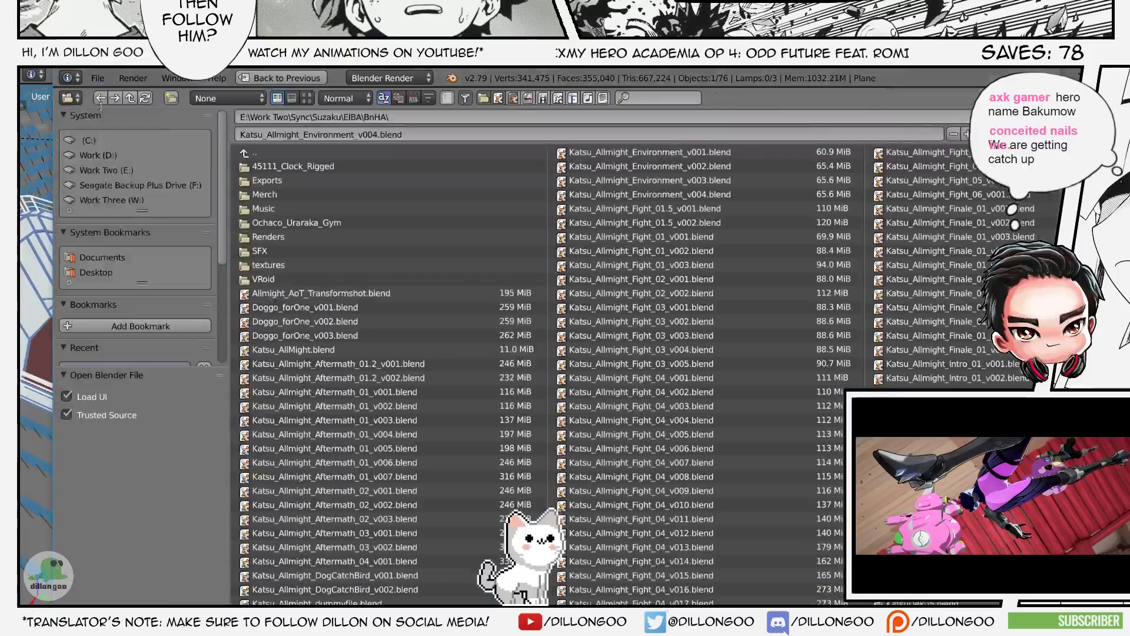
click(137, 171)
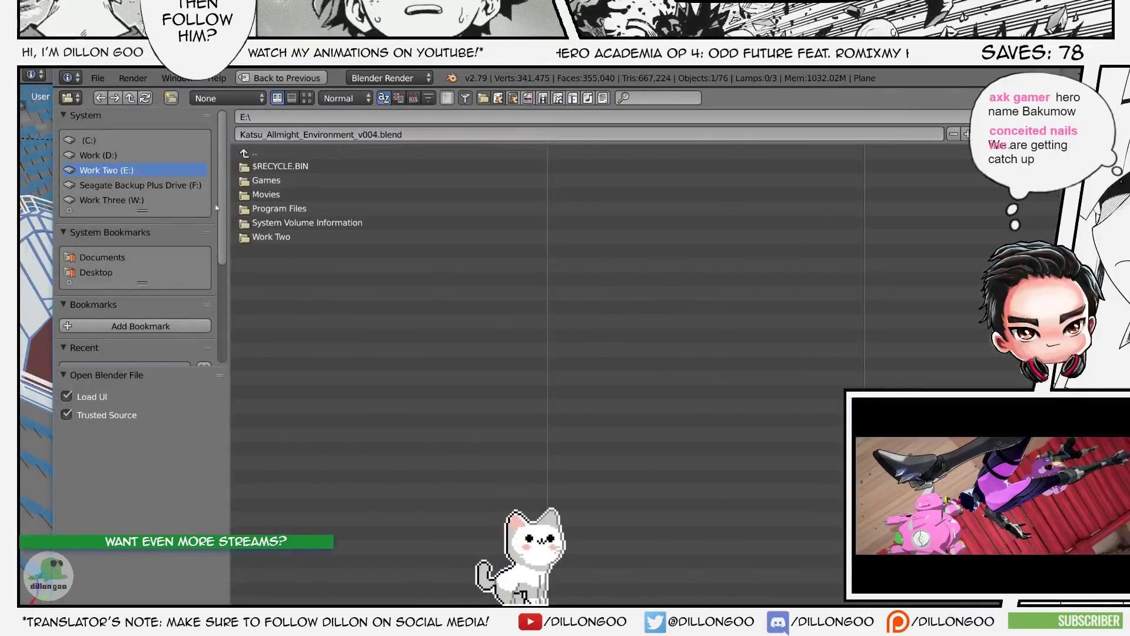
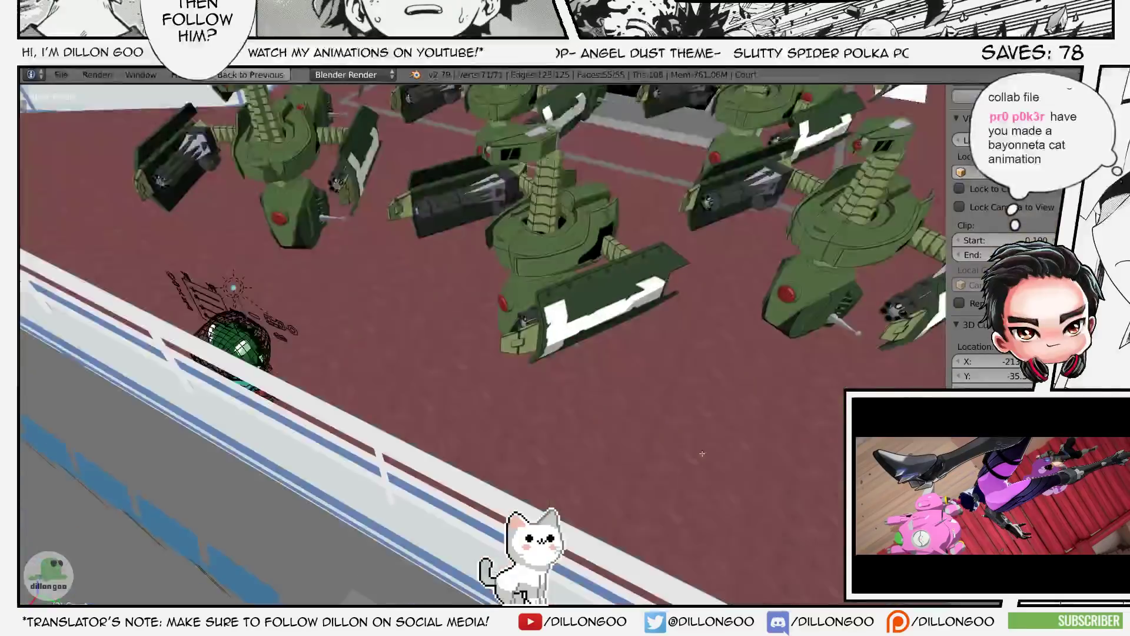
- Rescale the court's selected UVs to change the size of the dirt texture on the red floor
scroll(699, 452, up, 4)
scroll(699, 452, down, 4)
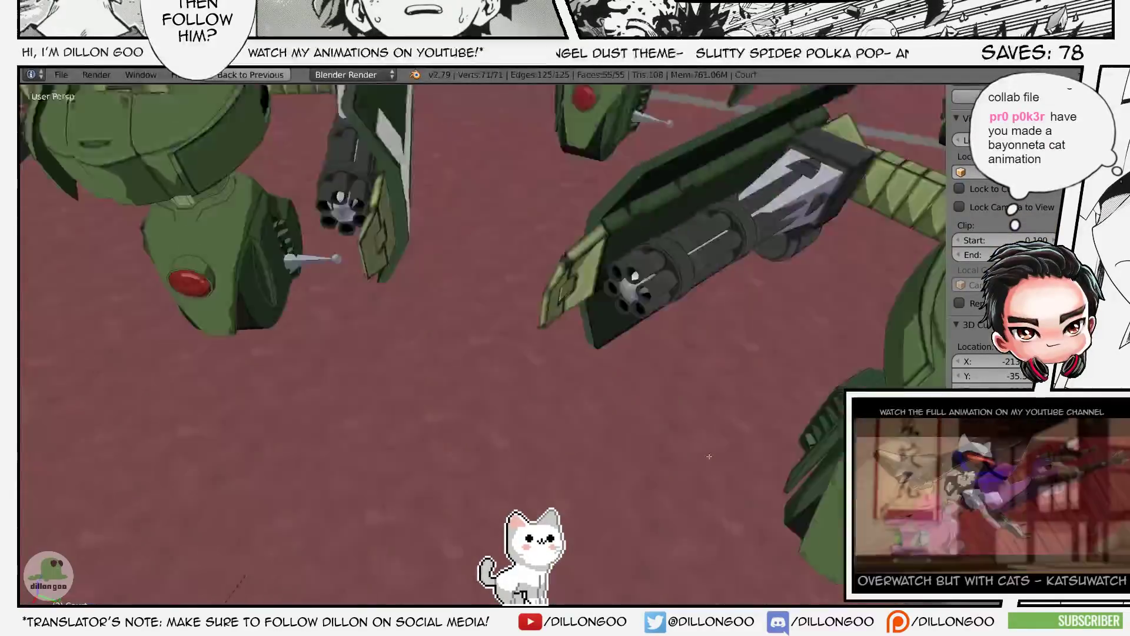
middle_drag(699, 451, 783, 448)
key(shift+space)
key(s)
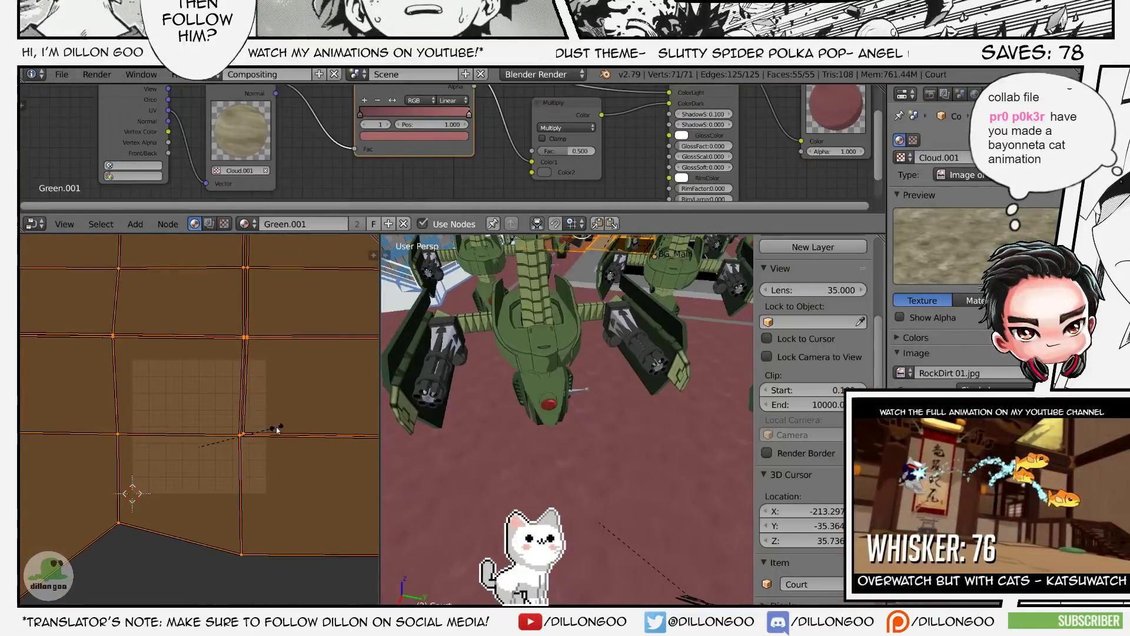
click(274, 423)
- Check the rescaled court texture around the robots and save the scene file
key(shift+space)
scroll(495, 383, down, 7)
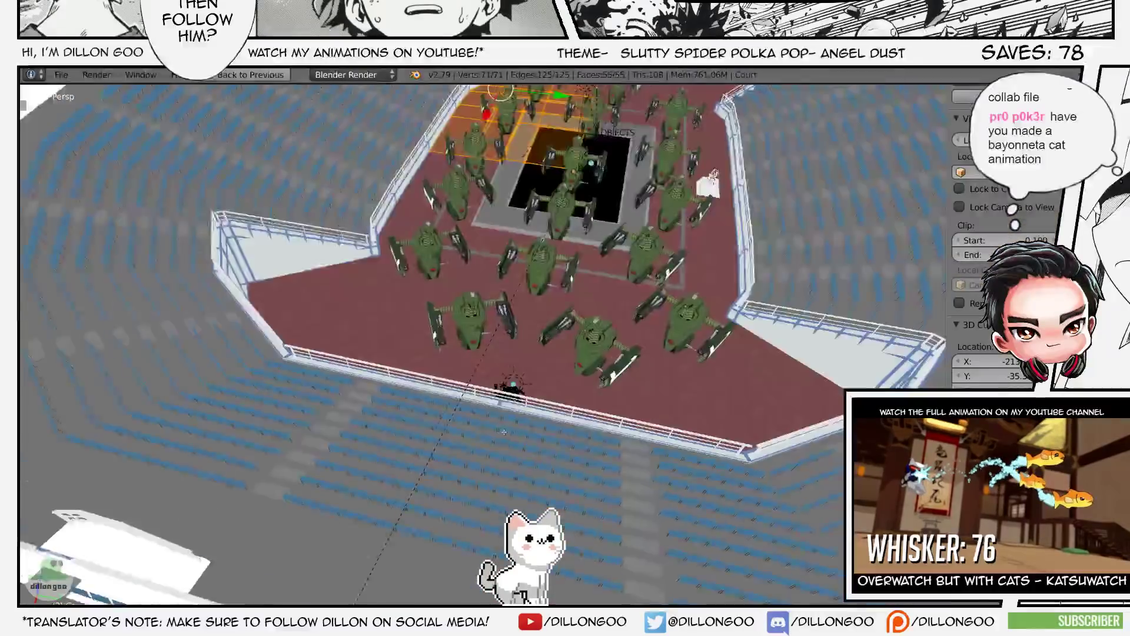
middle_drag(495, 382, 330, 353)
scroll(295, 329, up, 6)
mouse_move(224, 277)
shift+middle_down()
mouse_move(512, 450)
mouse_move(549, 416)
mouse_move(544, 376)
mouse_move(554, 390)
shift+middle_up()
scroll(491, 438, down, 3)
key(alt+z)
key(alt+z)
scroll(544, 376, up, 3)
scroll(545, 378, down, 2)
key(ctrl+s)
click(555, 389)
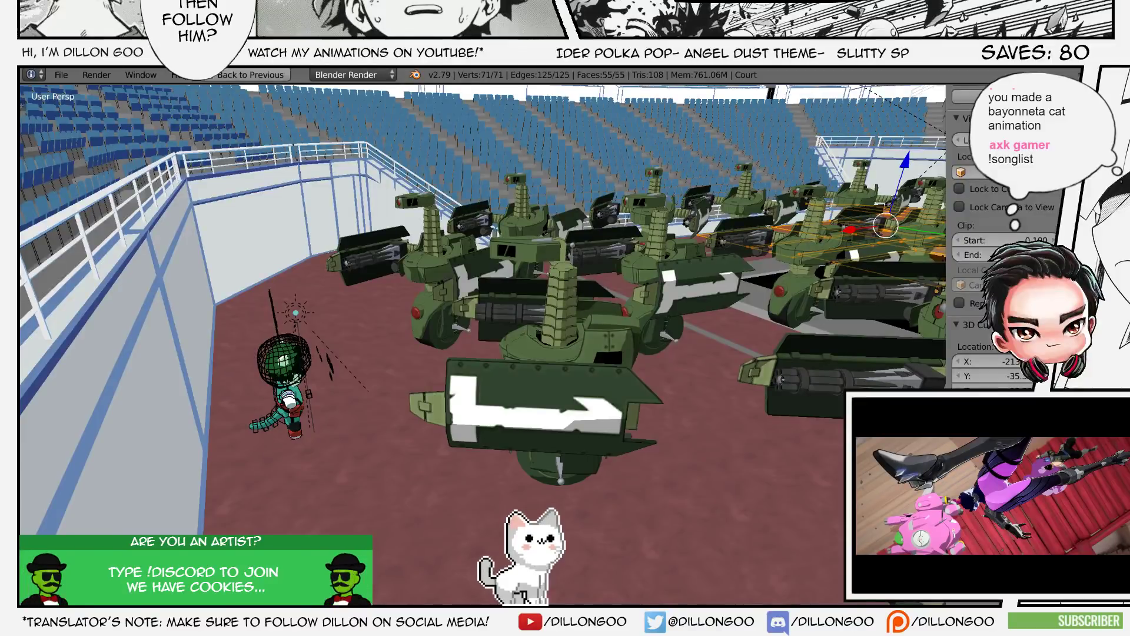
- Leave the court's edit mode and check the arena in different viewport shadings
scroll(686, 420, down, 5)
mouse_move(686, 421)
middle_down()
mouse_move(601, 428)
mouse_move(659, 383)
mouse_move(700, 386)
mouse_move(646, 403)
mouse_move(664, 424)
mouse_move(580, 422)
mouse_move(652, 398)
middle_up()
scroll(625, 425, up, 4)
scroll(624, 426, down, 2)
scroll(624, 426, down, 3)
key(Tab)
key(z)
key(z)
key(alt+z)
scroll(646, 403, up, 2)
scroll(640, 417, up, 2)
scroll(660, 415, up, 1)
- Fly through the arena at ground level to examine the court surface and the robots
key(shift+f)
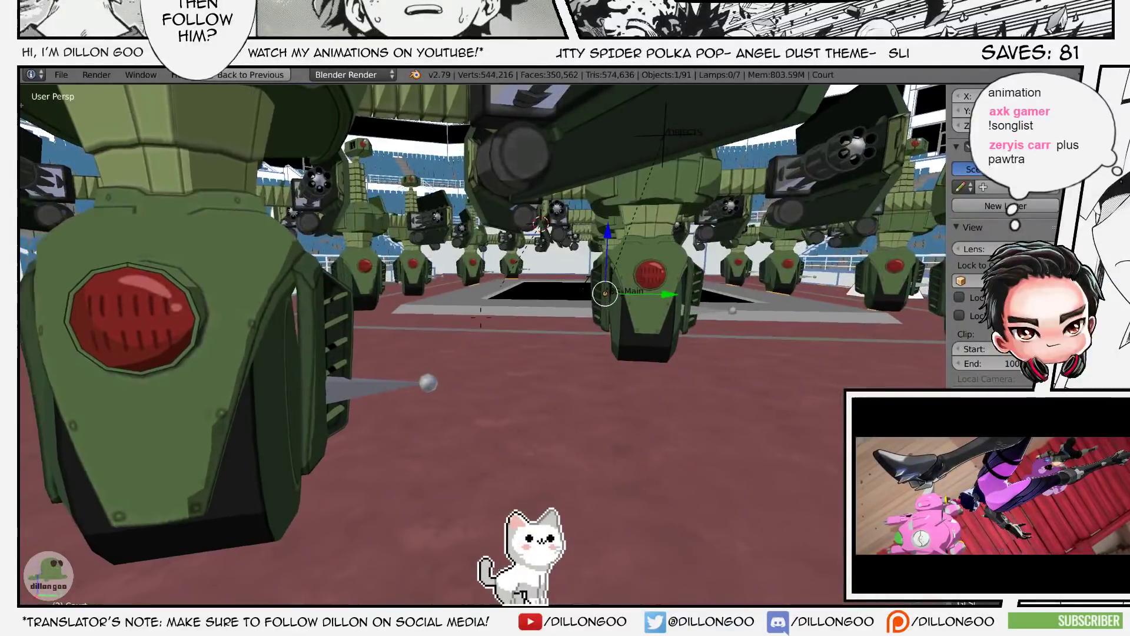
key(s)
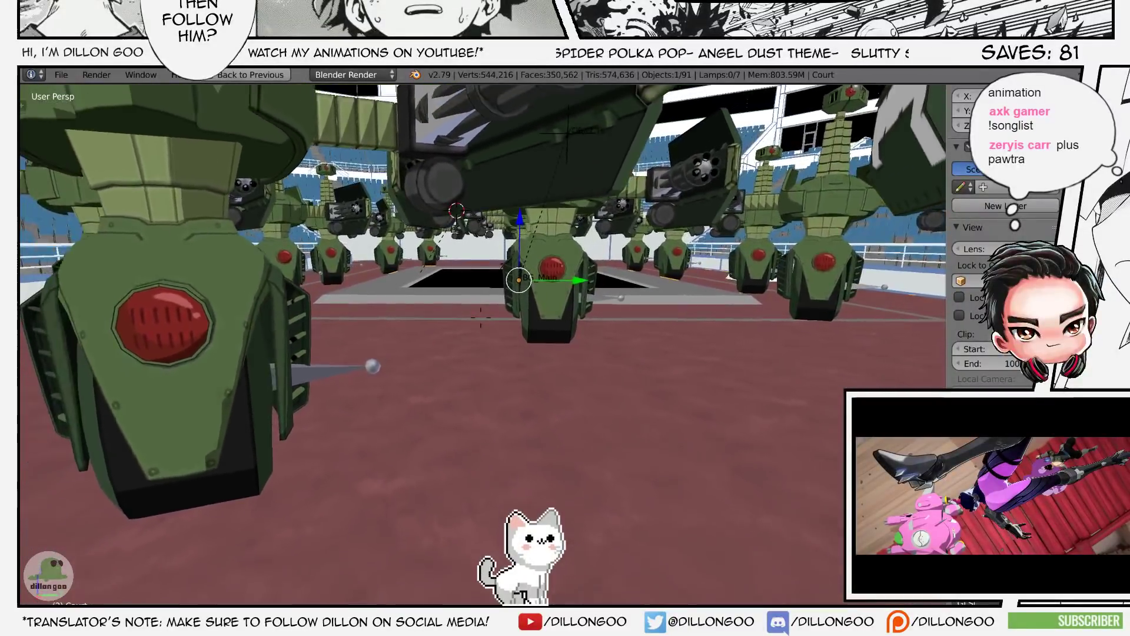
key(s)
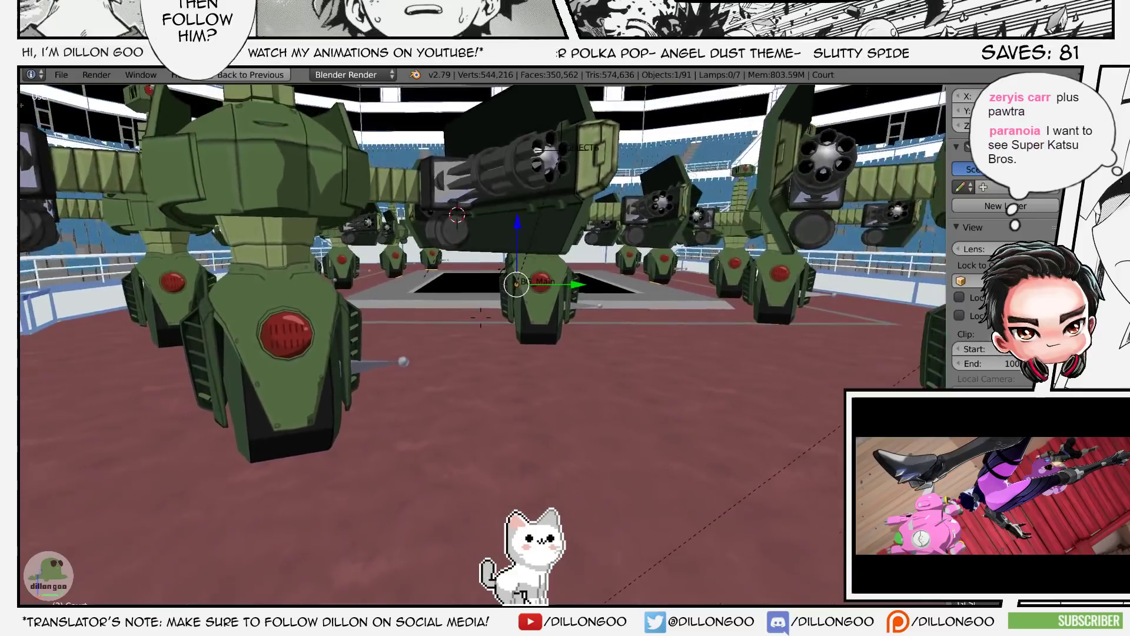
key(w)
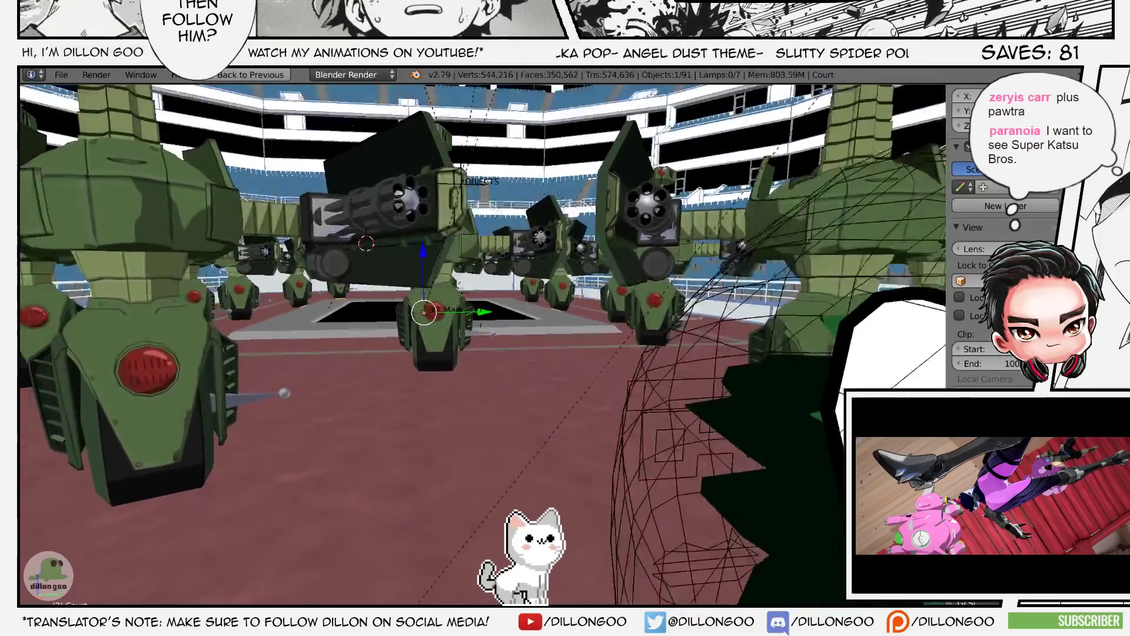
key(Escape)
scroll(588, 330, up, 3)
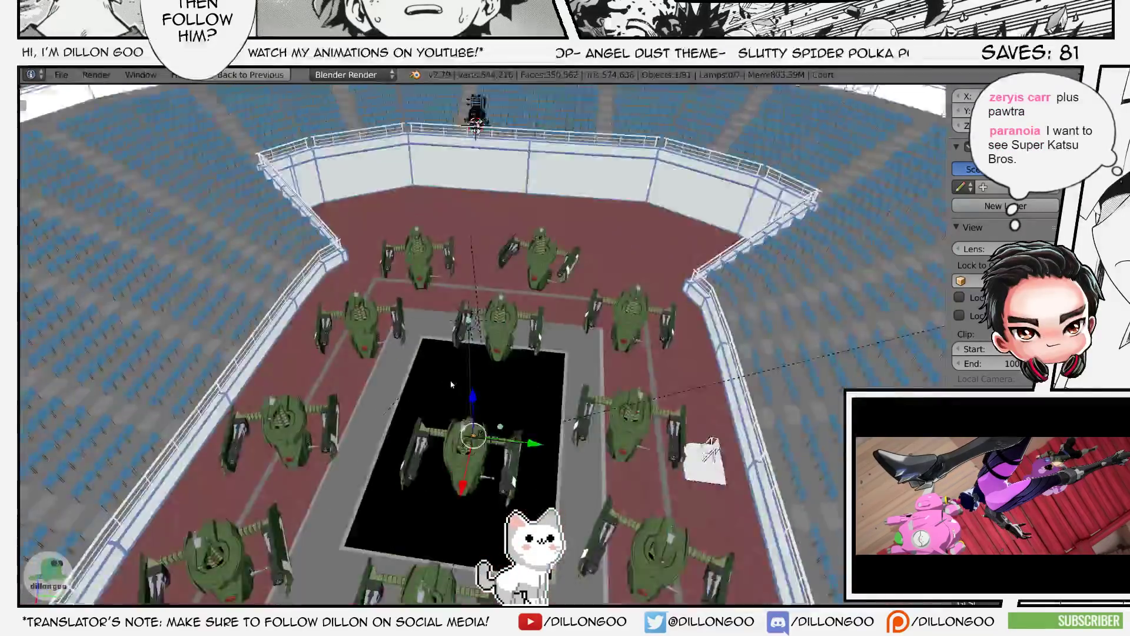
- Replace the texture in the court's Field_Gray material with Cloud.001
middle_drag(595, 347, 522, 355)
key(shift+space)
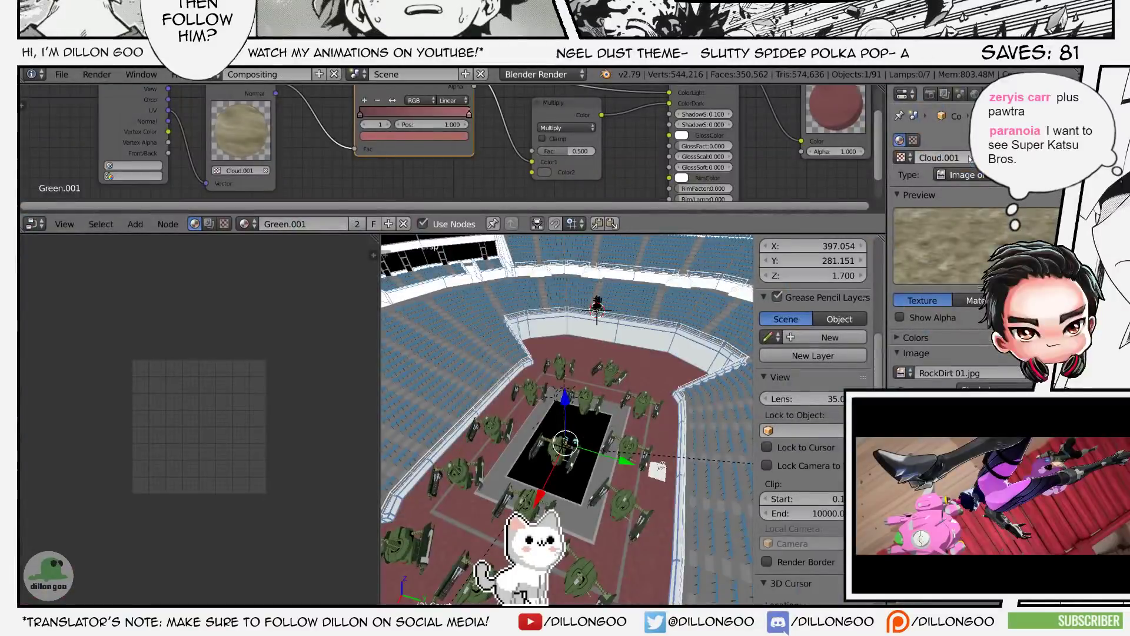
key(shift+space)
scroll(684, 480, up, 4)
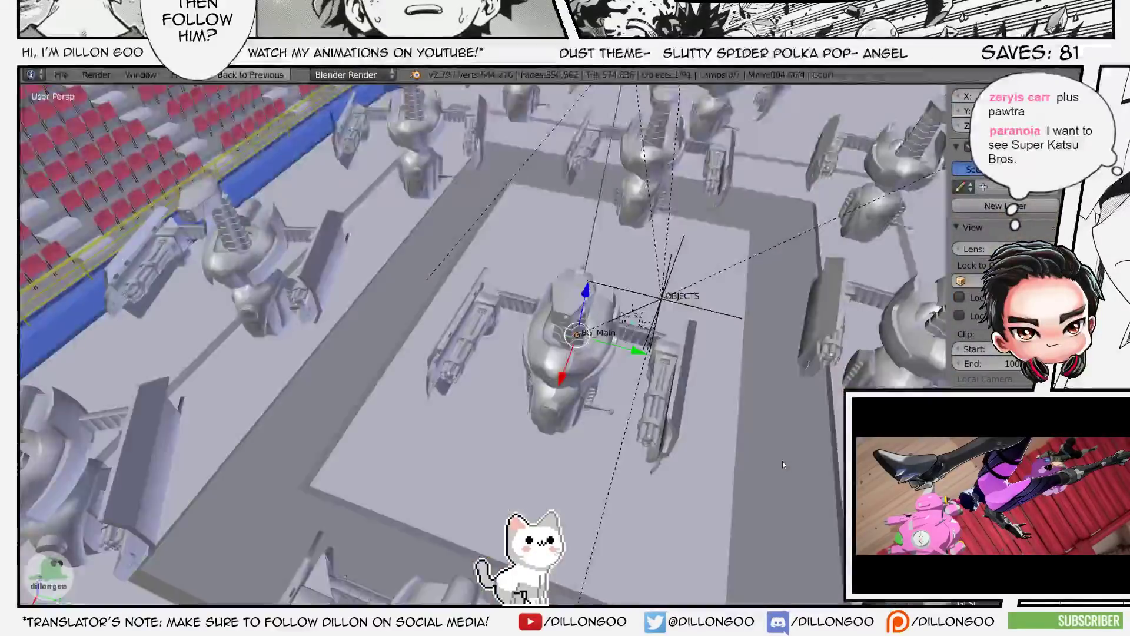
key(shift+space)
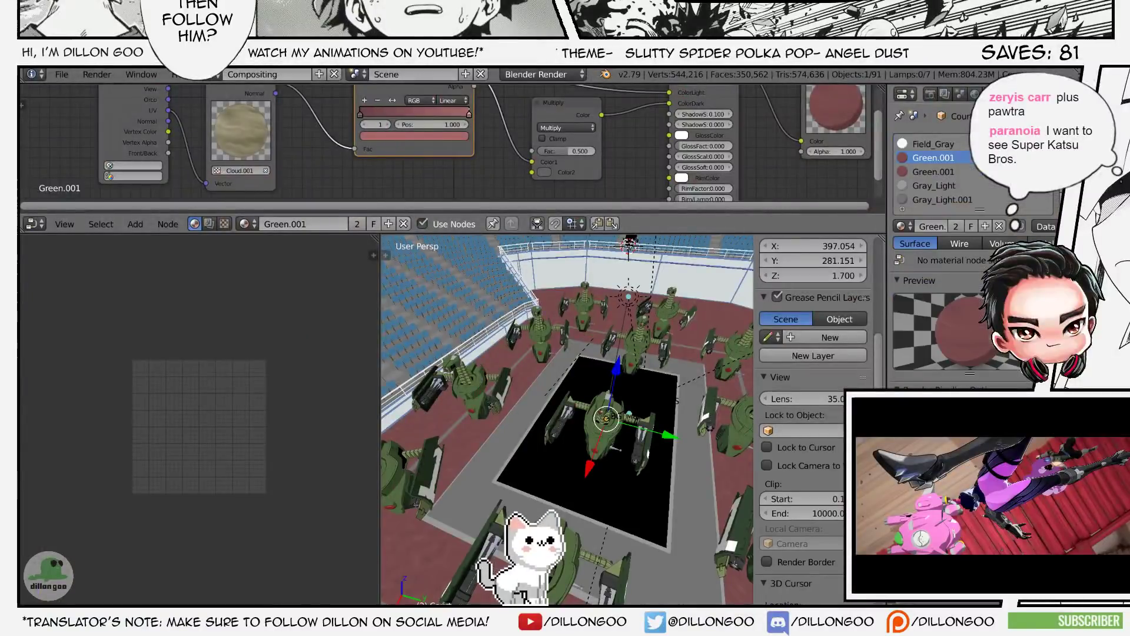
click(945, 186)
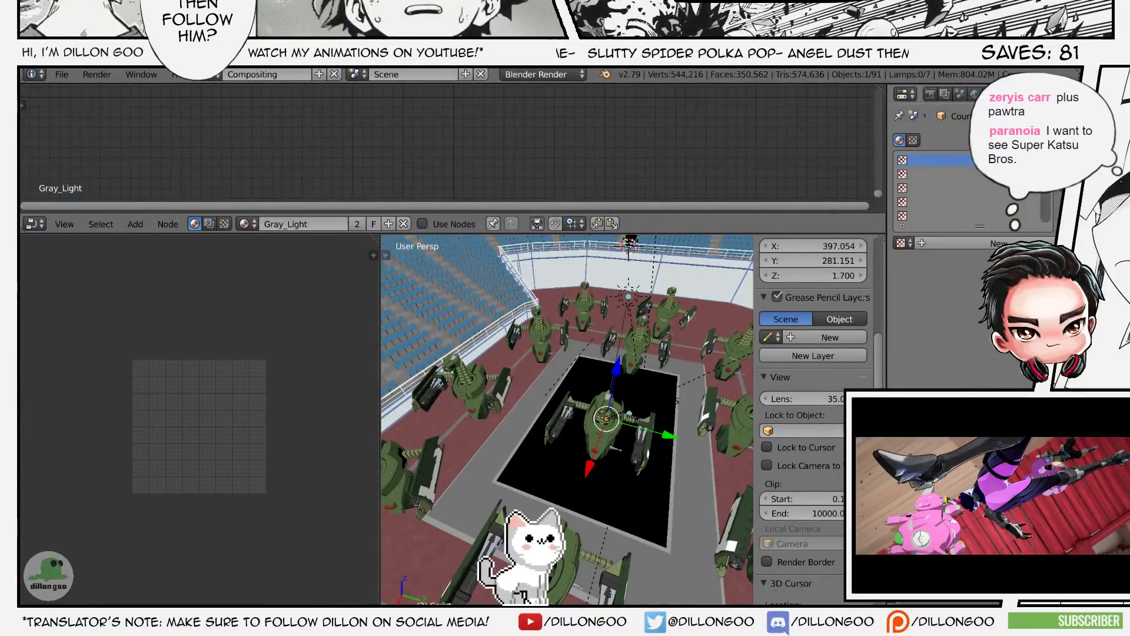
click(964, 199)
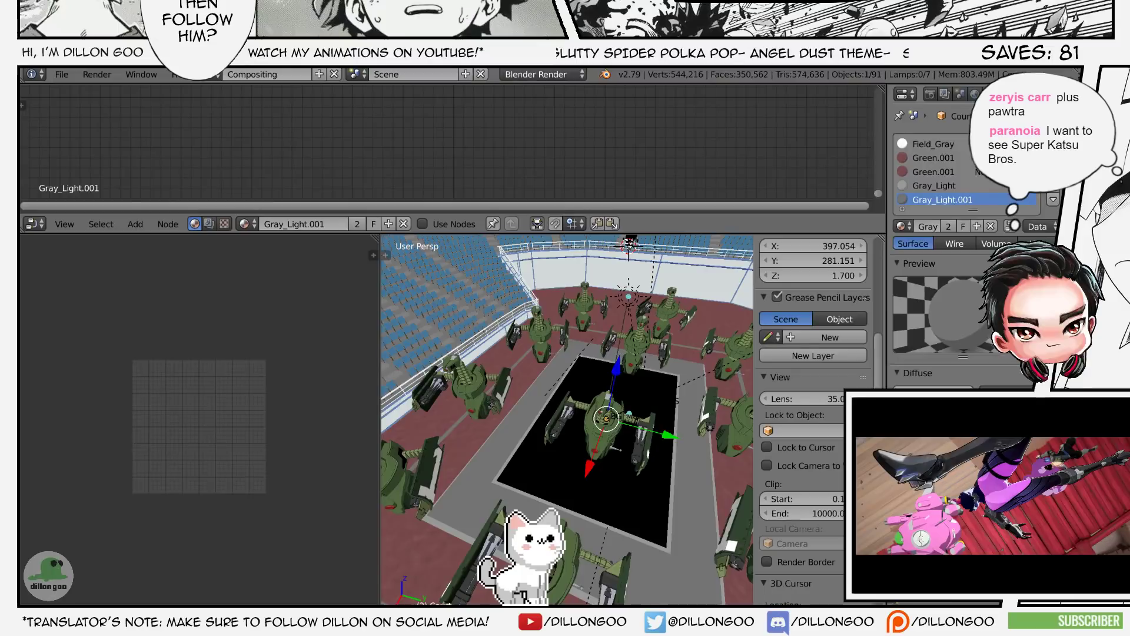
click(933, 144)
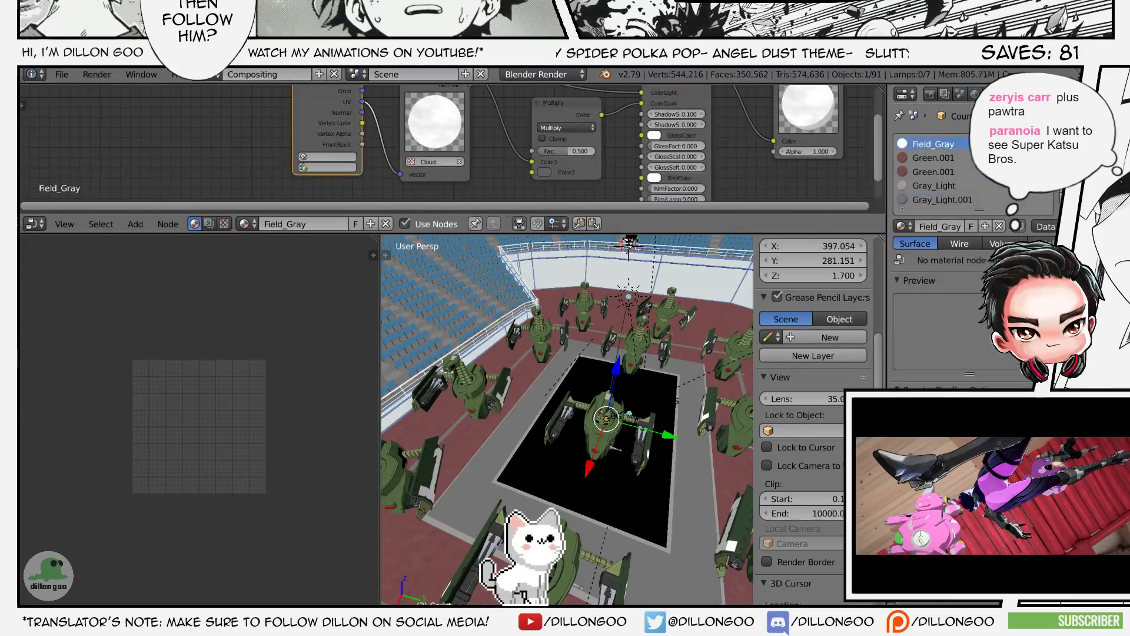
click(1005, 95)
click(903, 157)
text(Cloud.001)
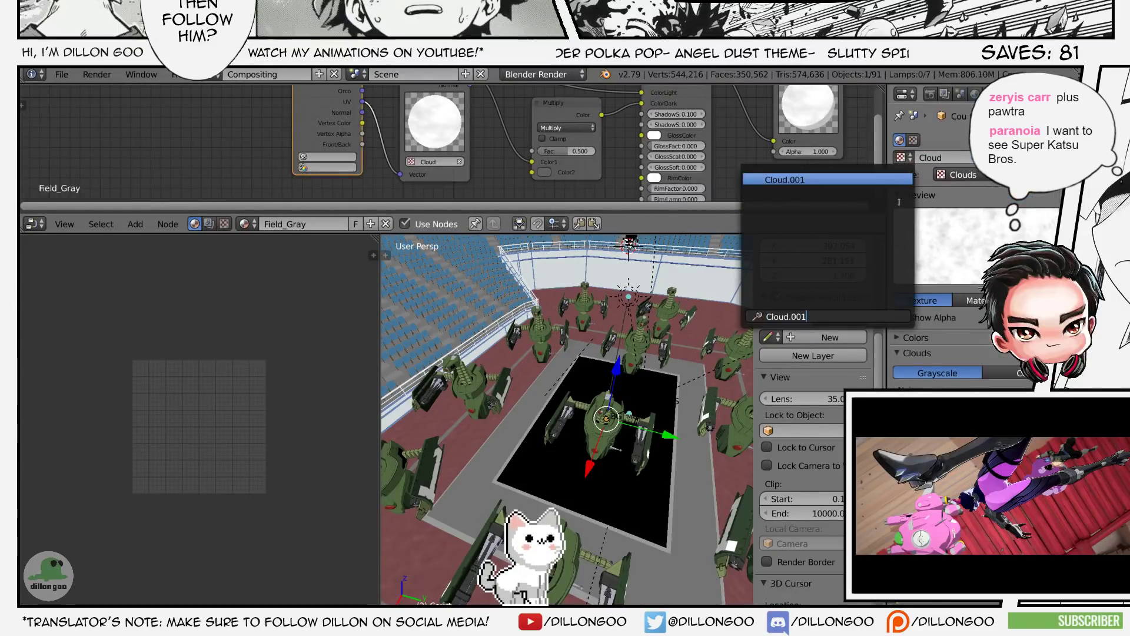
key(Return)
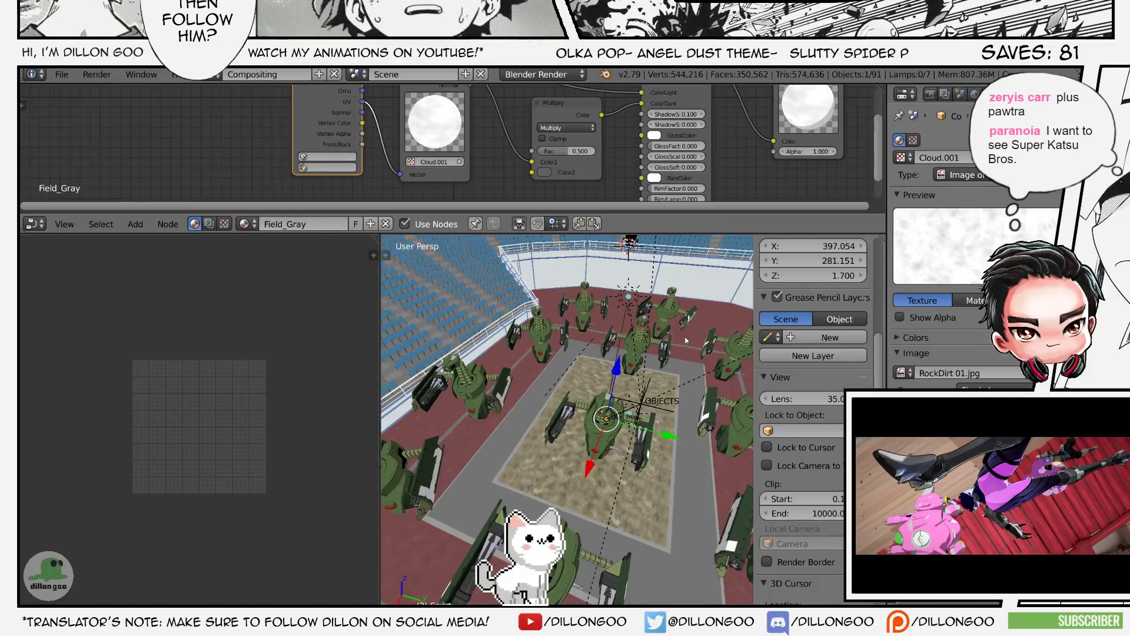
- Undo the last texture replacement in the Field_Gray material and preview the centre field in rendered shading
key(ctrl+z)
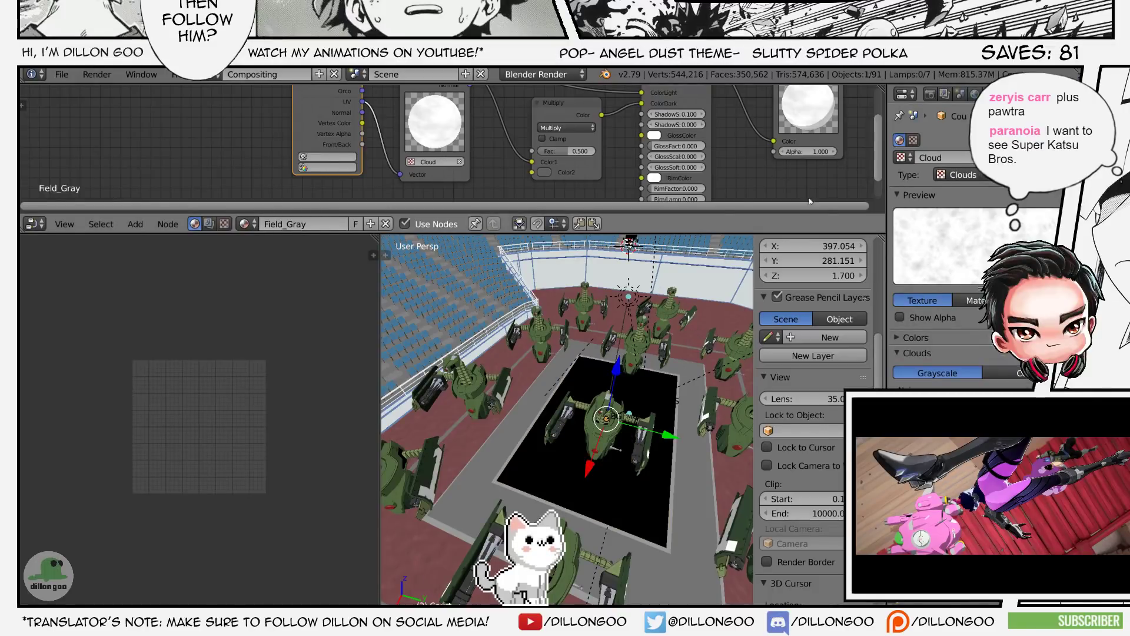
middle_drag(788, 301, 765, 297)
middle_drag(701, 298, 656, 296)
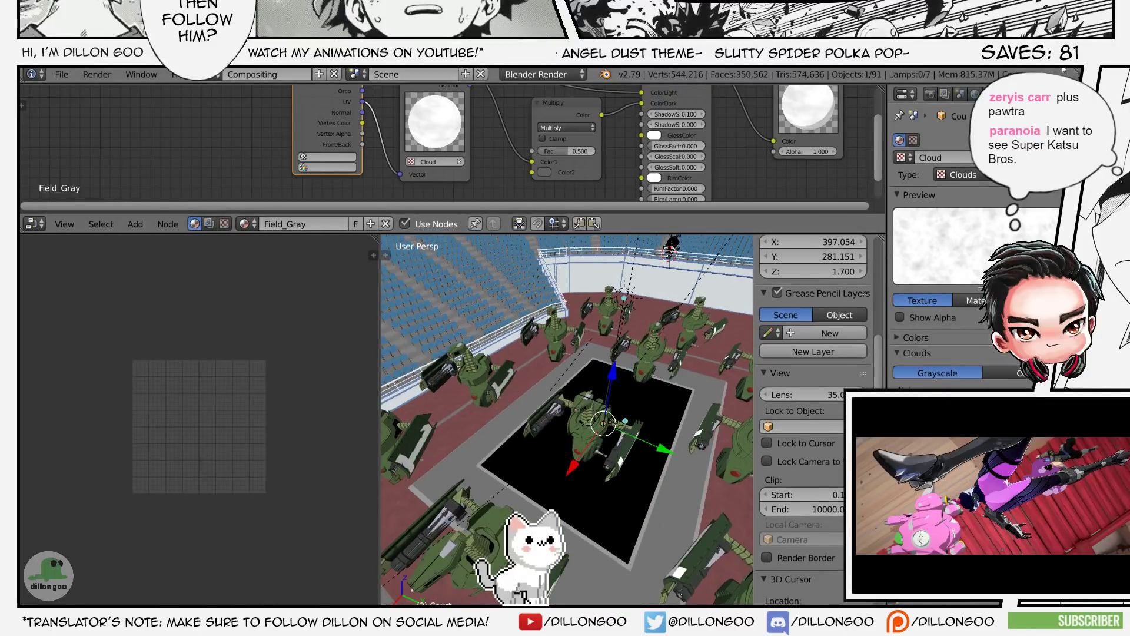
click(1050, 93)
key(shift+z)
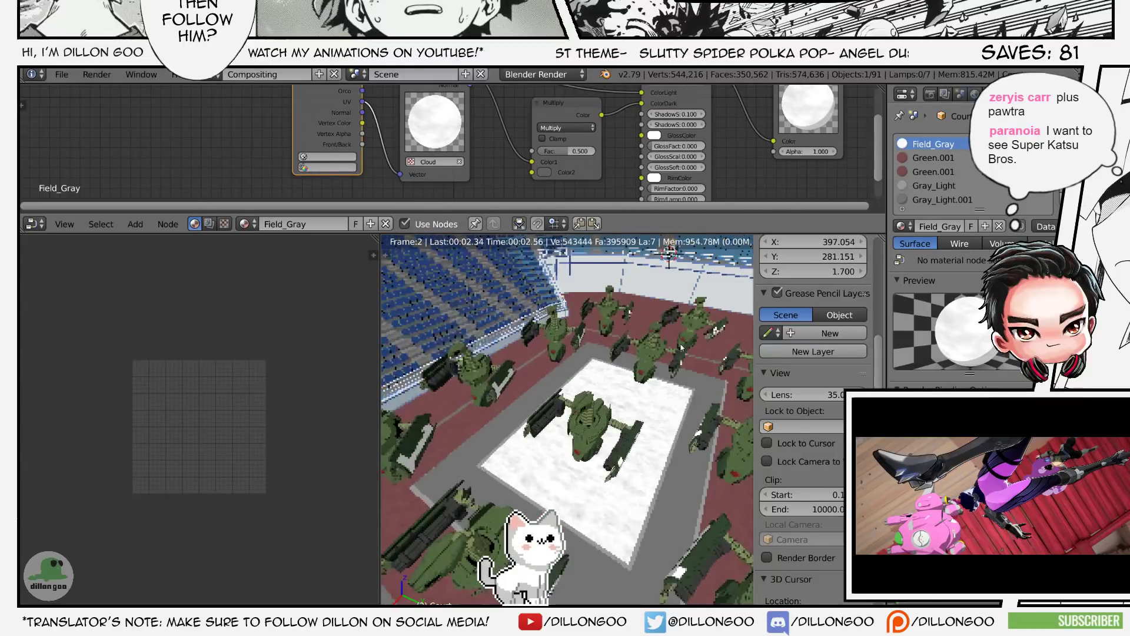
key(shift+z)
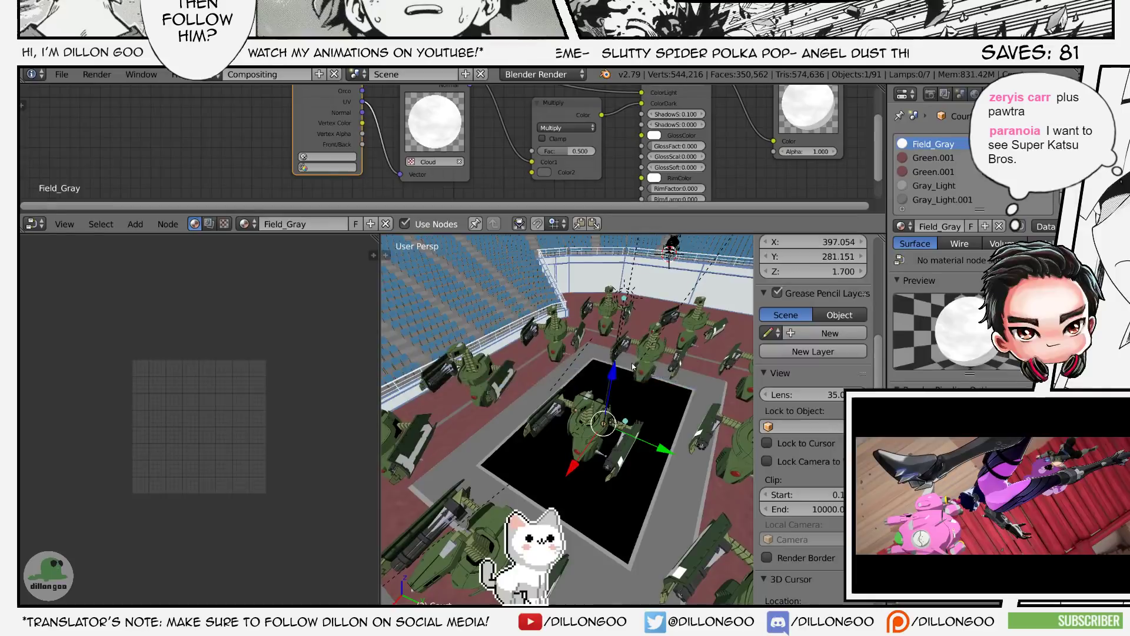
- Assign the Cloud.001 texture to the texture node of the Field_Gray material
middle_drag(753, 124, 741, 133)
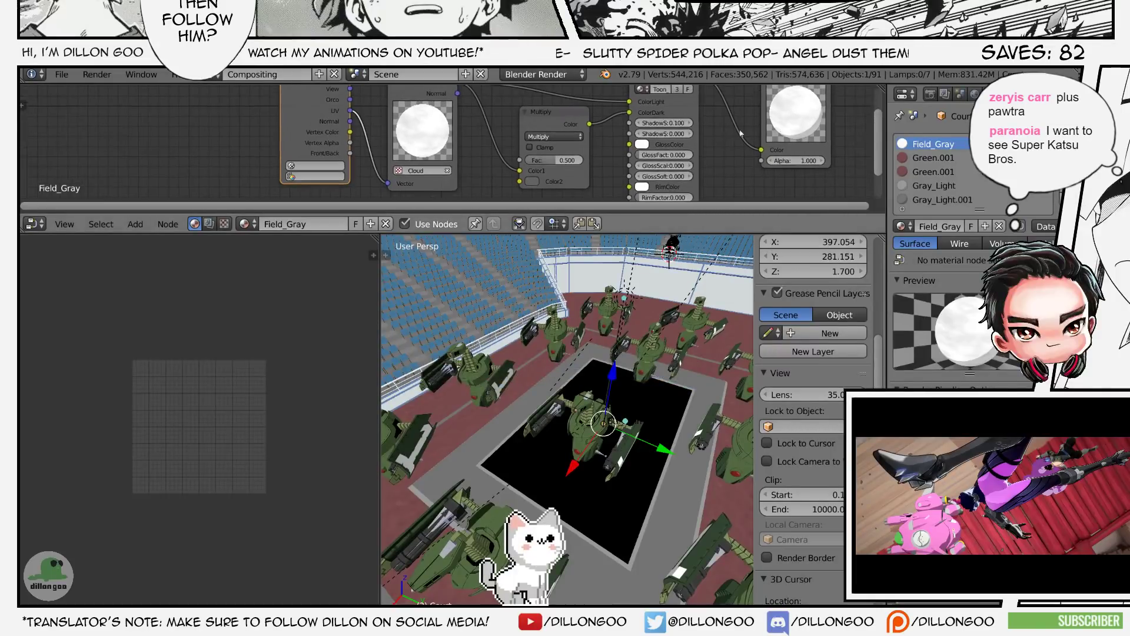
click(416, 170)
click(426, 185)
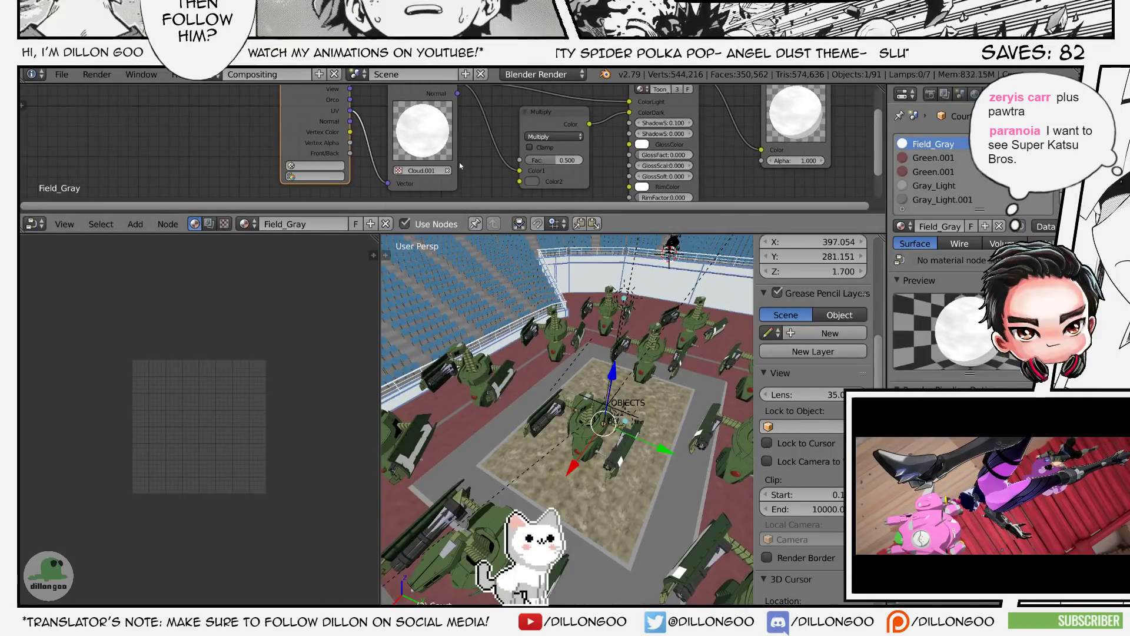
- Move the Field_Gray geometry and texture nodes aside and insert a Hue/Saturation node feeding both Multiply and the toon shader's ColorLight
middle_drag(459, 163, 467, 187)
key(shift+a)
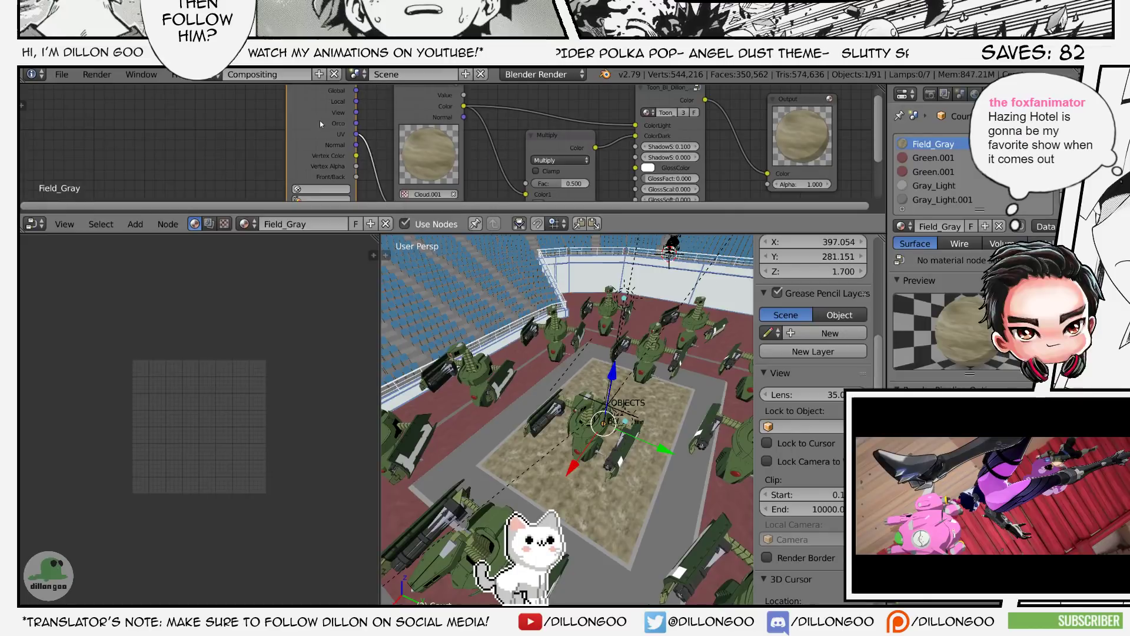
shift+right_click(434, 115)
key(g)
click(250, 121)
key(shift+a)
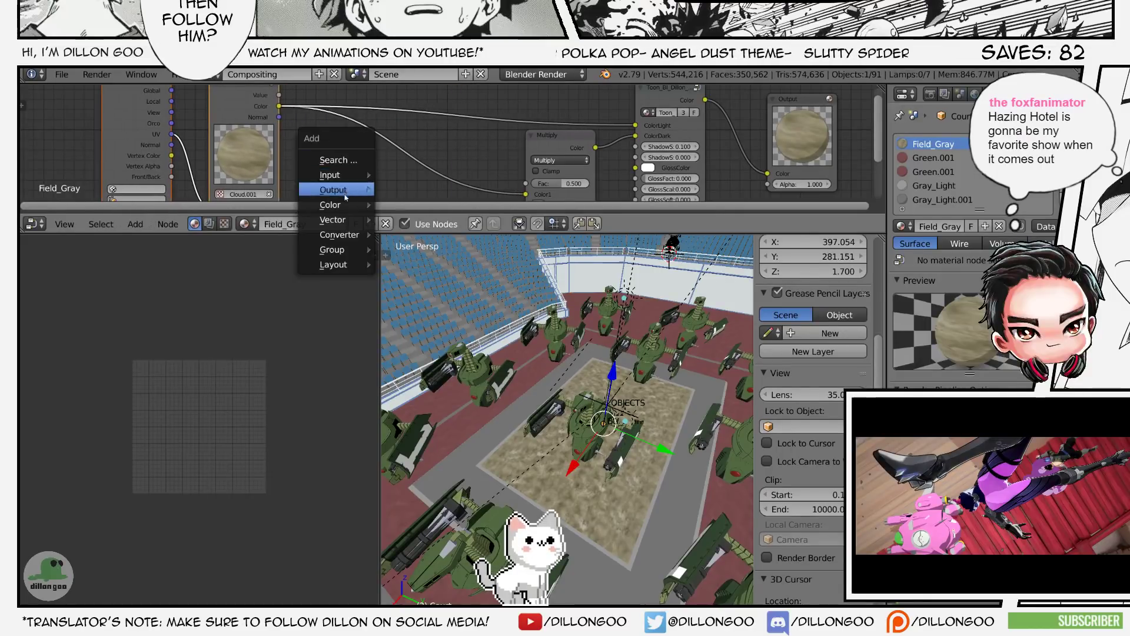
mouse_move(348, 208)
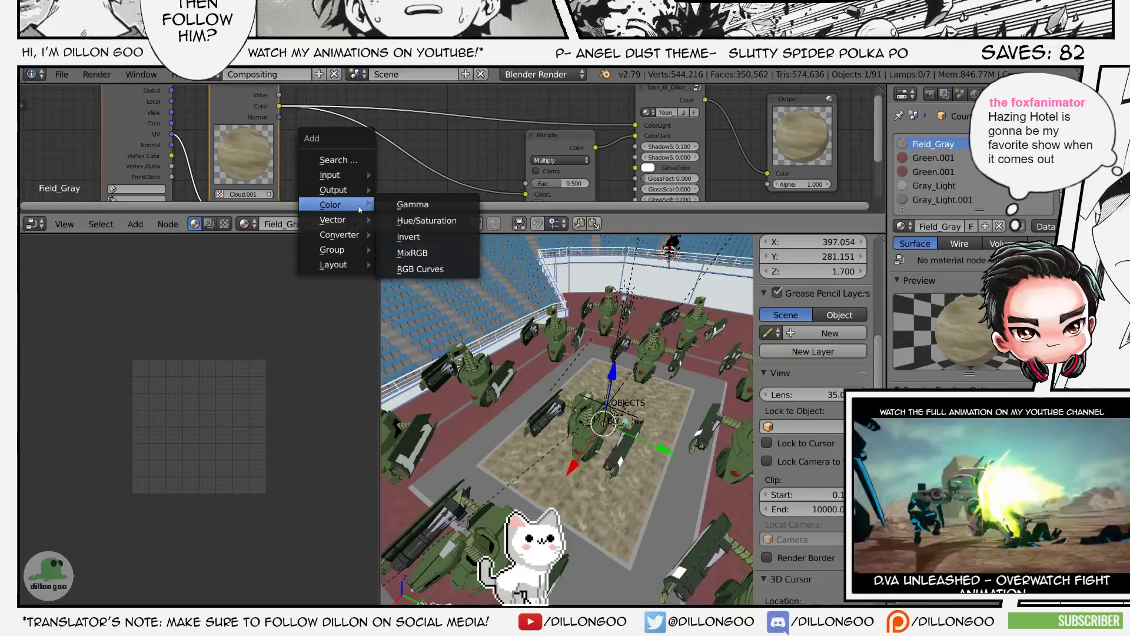
click(427, 219)
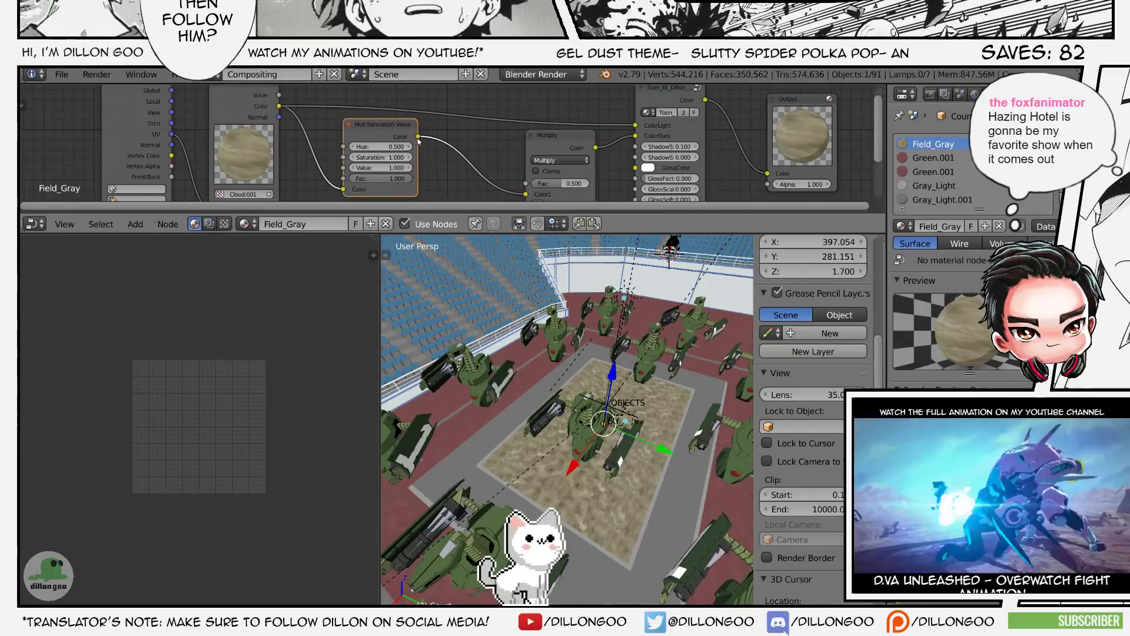
click(412, 162)
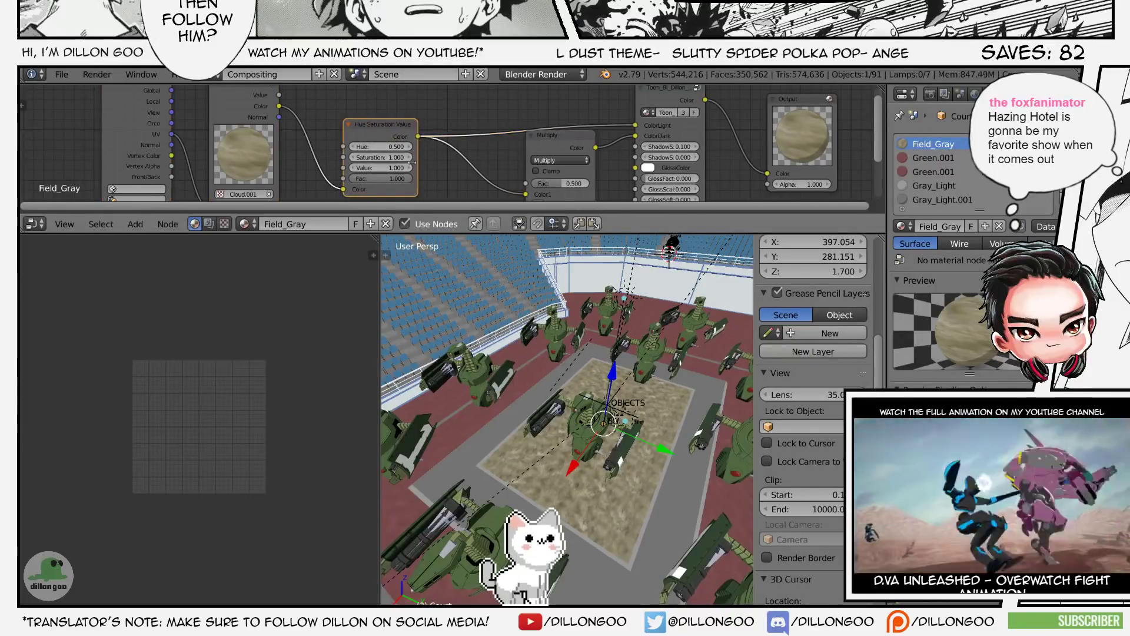
- Set the Hue/Saturation node's saturation to 0 and its value to 2
drag(395, 158, 359, 158)
double_click(377, 168)
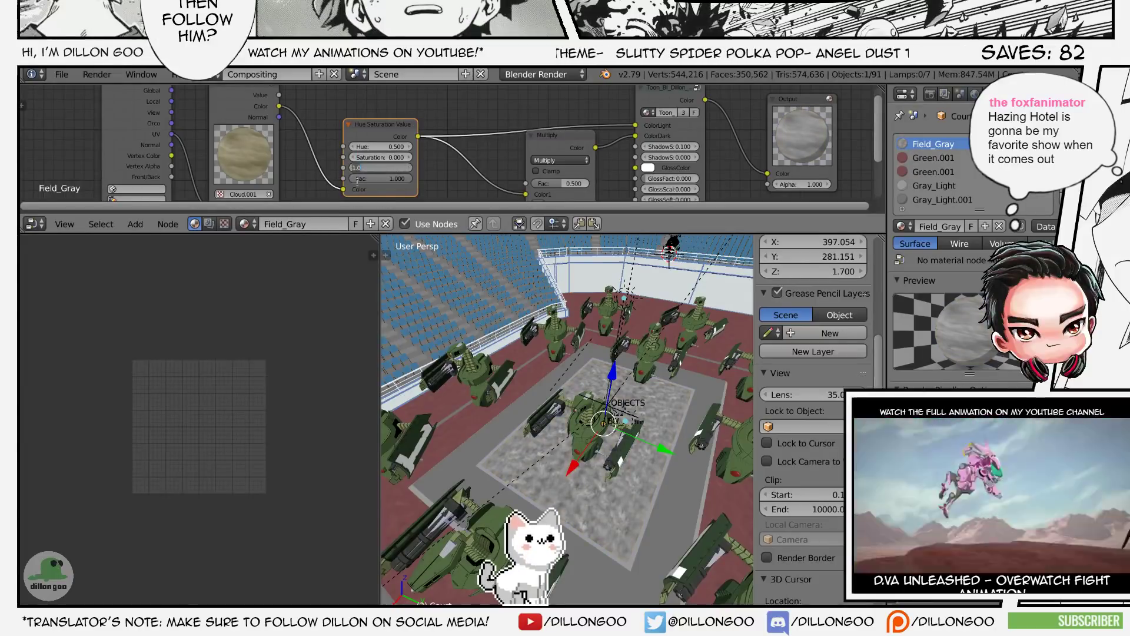
text(2)
key(Return)
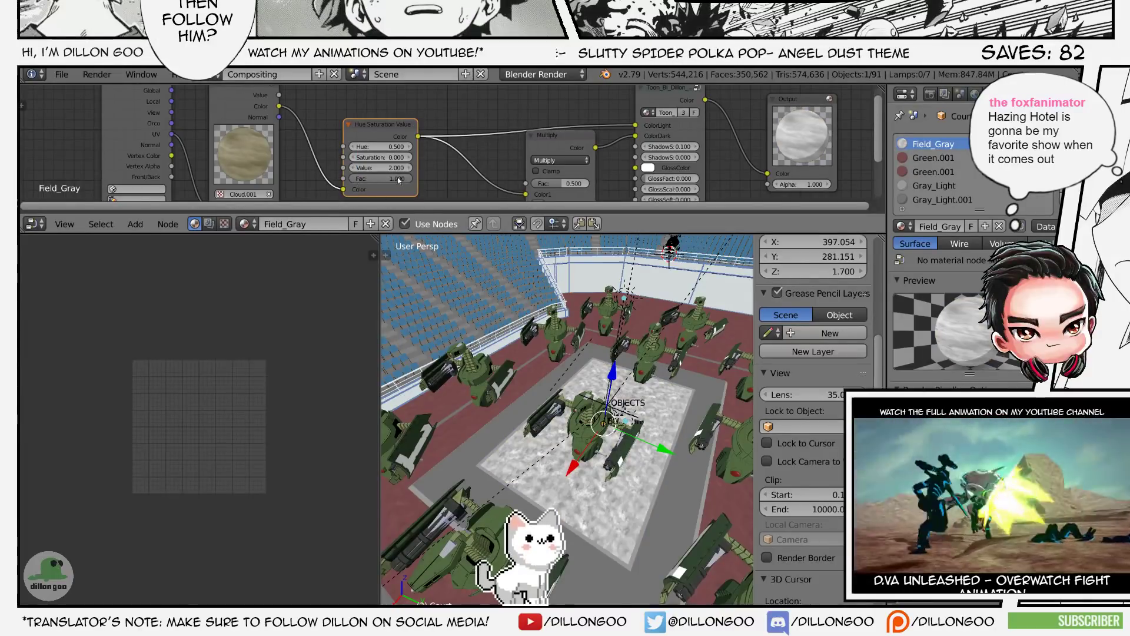
- Insert a ColorRamp node after the Cloud.001 texture and delete the Hue/Saturation node, keeping the links connected
key(shift+a)
mouse_move(348, 147)
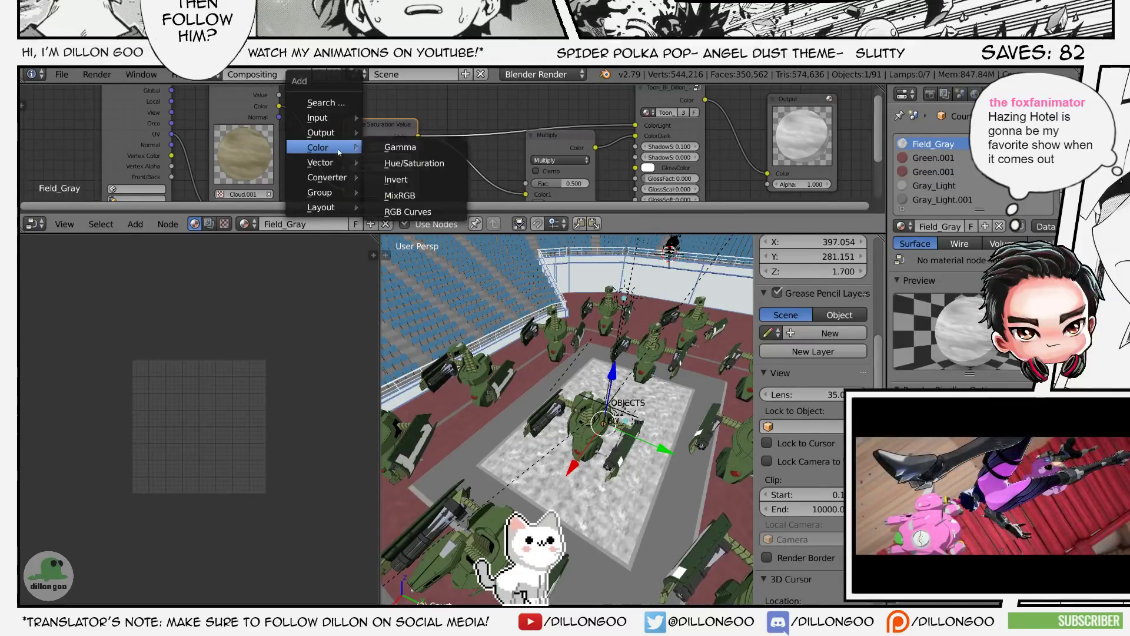
mouse_move(326, 177)
click(403, 176)
click(322, 118)
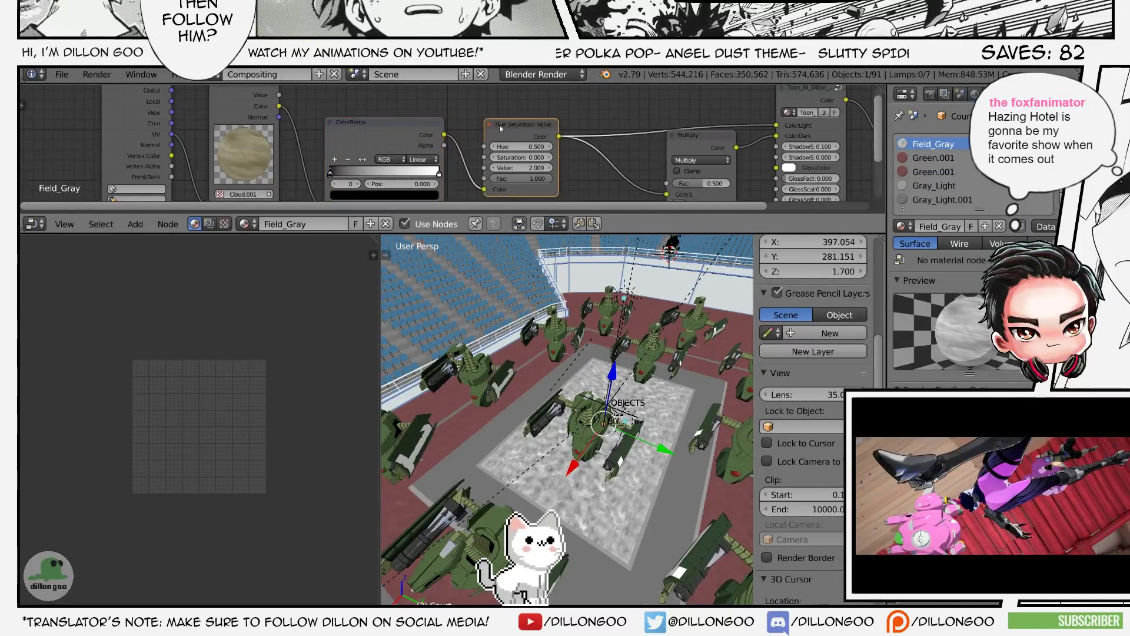
key(ctrl+x)
drag(406, 125, 419, 120)
- Lighten the ColorRamp's black stop to a light grey and place the white stop at about 0.985
drag(452, 170, 356, 171)
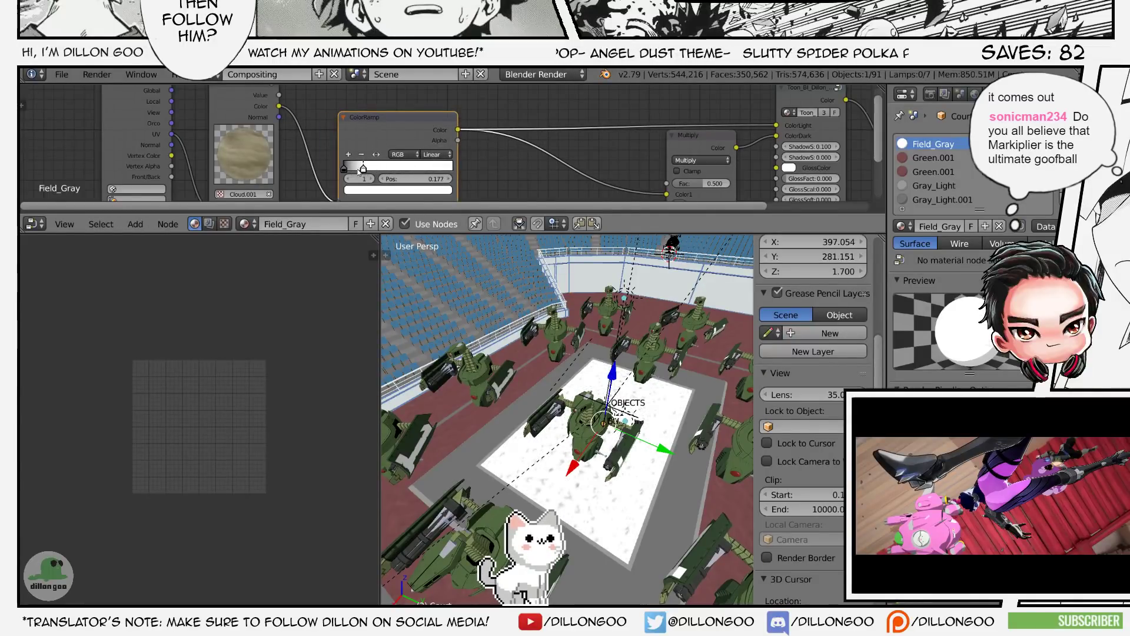
key(ctrl+z)
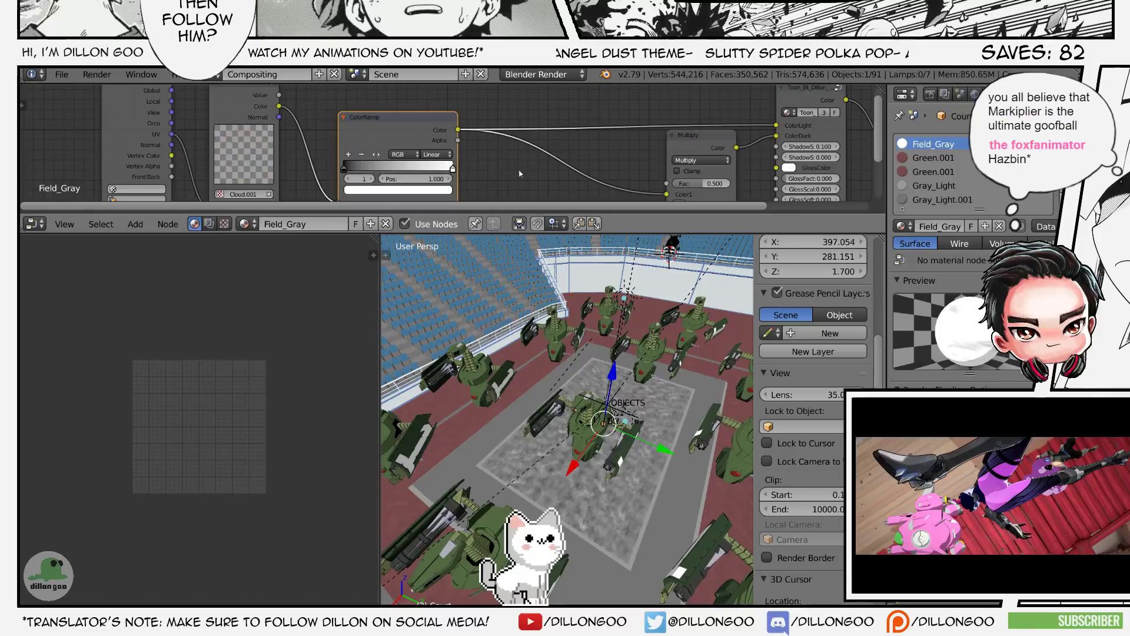
click(400, 190)
scroll(402, 192, up, 5)
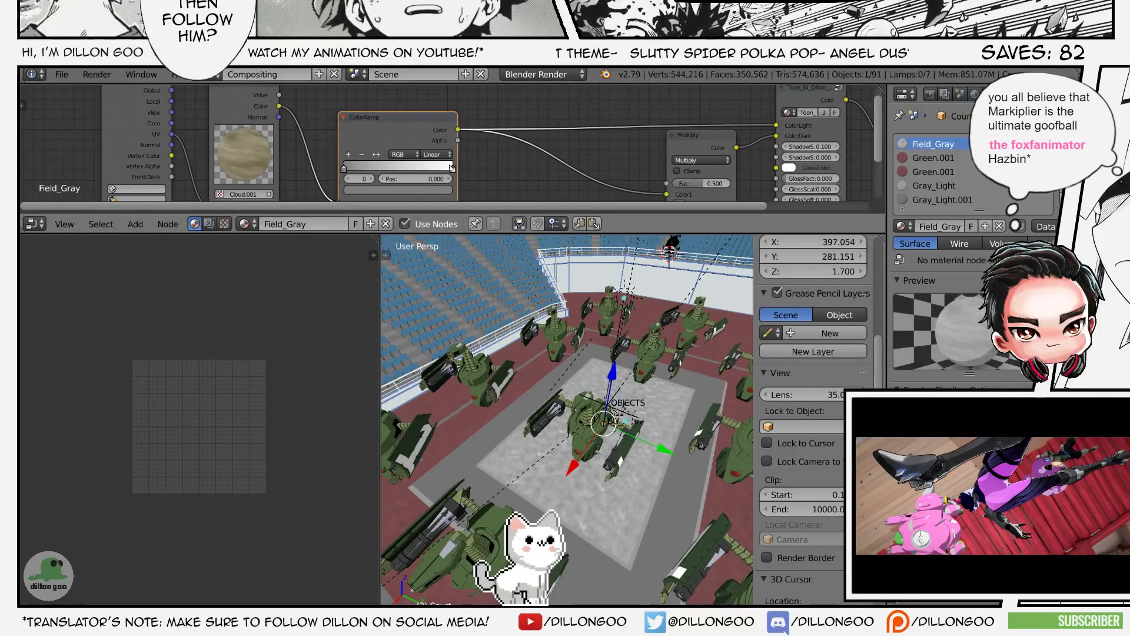
drag(452, 168, 315, 170)
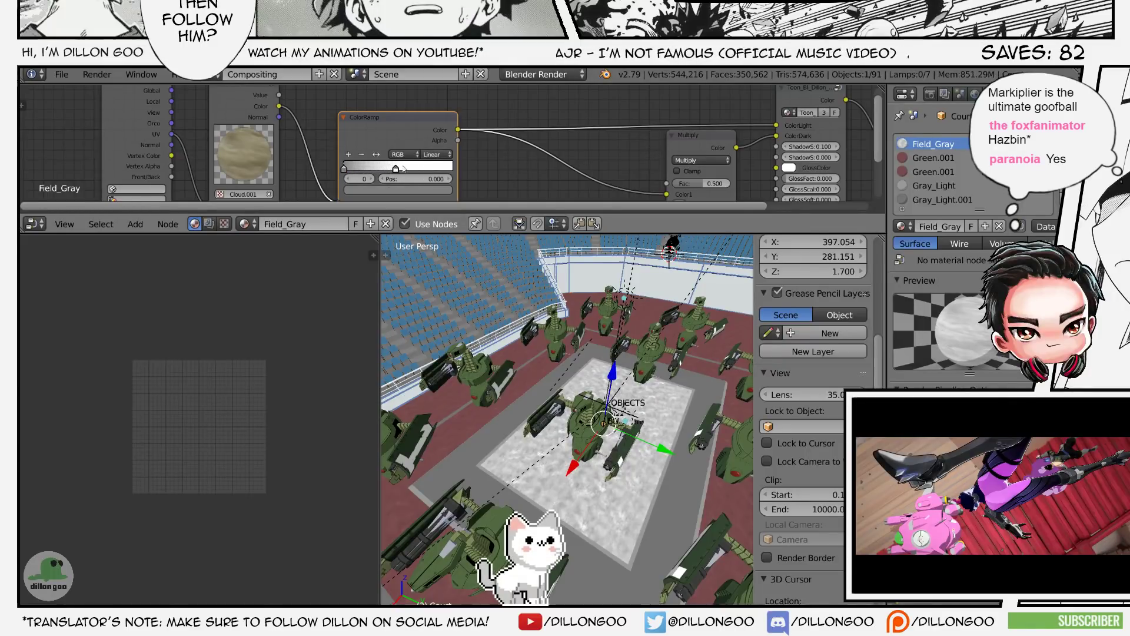
drag(399, 169, 457, 169)
mouse_move(346, 169)
mouse_down()
mouse_move(382, 169)
mouse_move(343, 169)
mouse_up()
click(384, 189)
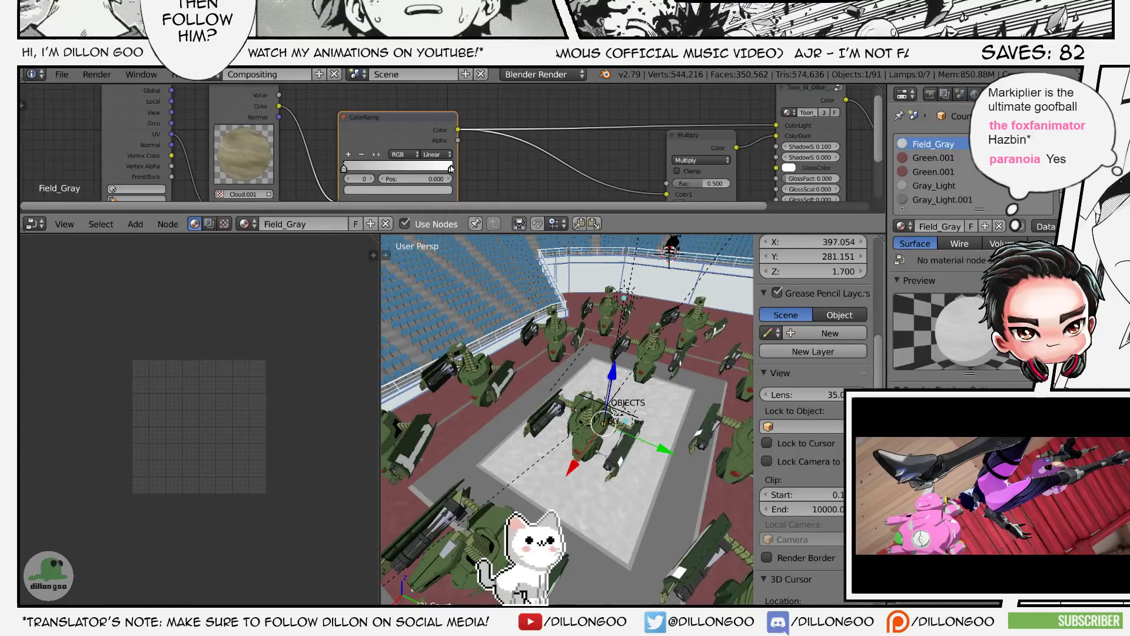
- Inspect the lightened centre field in an enlarged viewport and save the scene file
key(shift+space)
middle_drag(684, 434, 624, 365)
scroll(582, 380, up, 3)
scroll(581, 379, down, 3)
scroll(618, 412, down, 6)
key(ctrl+s)
click(643, 370)
- Check the court mesh and its UV layout in edit mode, leave edit mode and save the file again
scroll(624, 365, up, 3)
key(Tab)
key(shift+space)
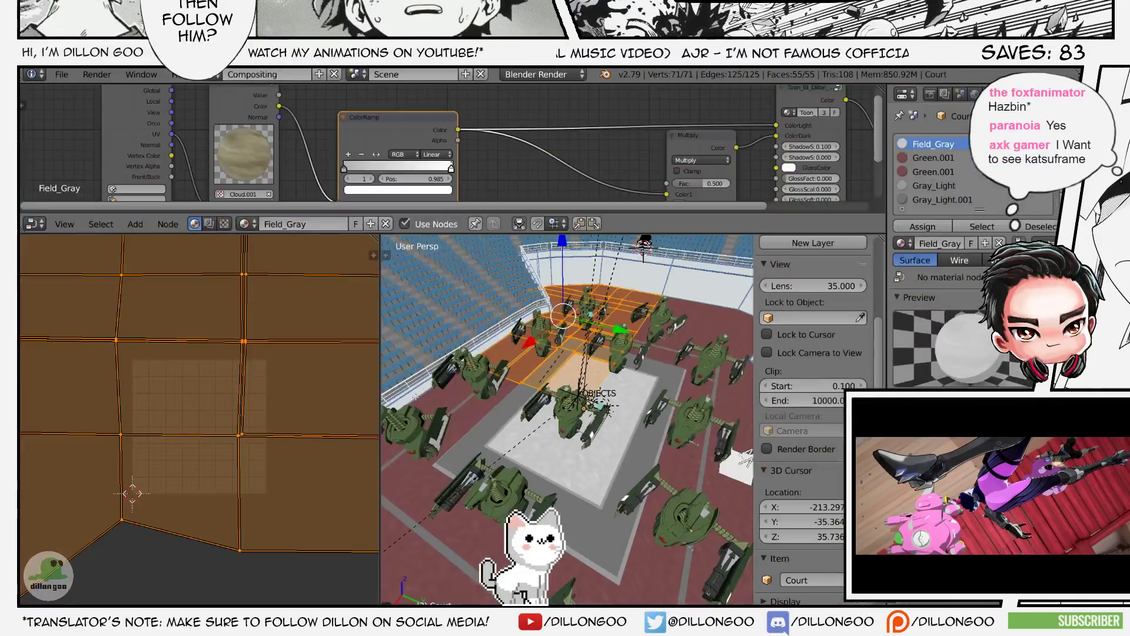
key(shift+space)
key(Tab)
scroll(600, 376, down, 1)
key(ctrl+s)
click(599, 372)
- Select the UA_Robot_01.002 armature in wireframe shading and move the robot horizontally across the court's red floor
scroll(599, 373, down, 3)
mouse_move(599, 373)
middle_down()
mouse_move(530, 376)
mouse_move(578, 378)
middle_up()
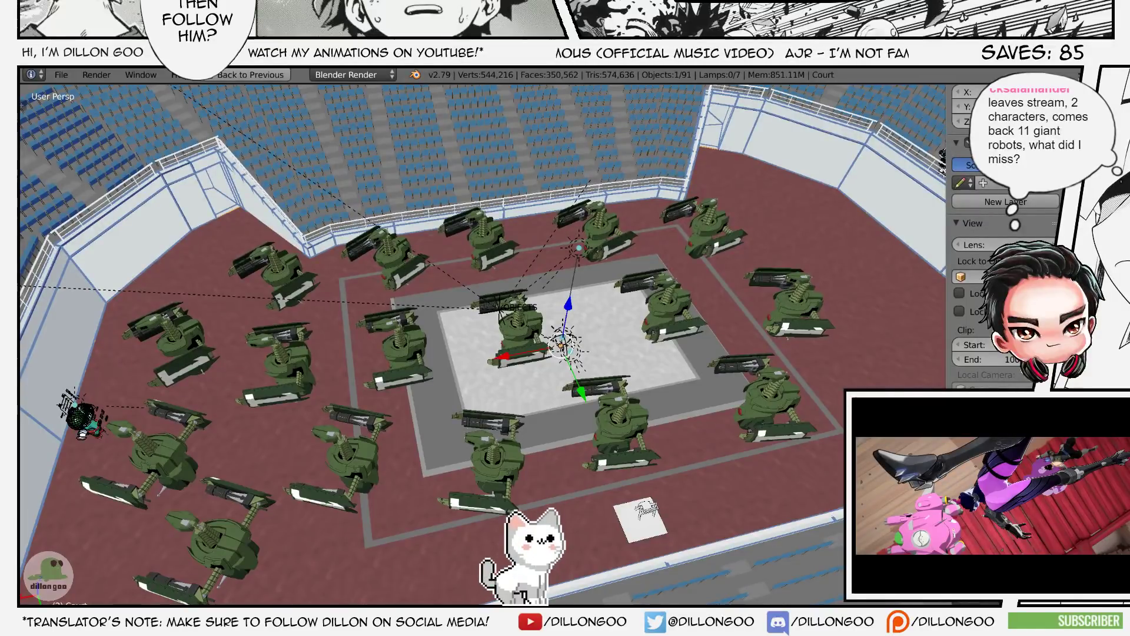
middle_drag(468, 369, 537, 356)
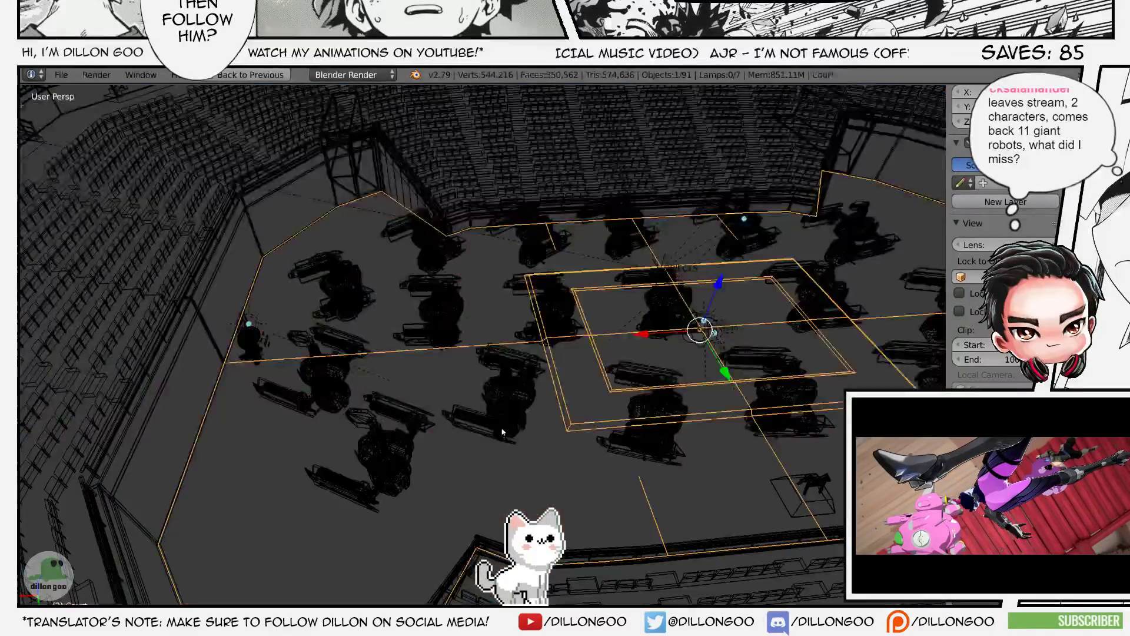
right_click(503, 424)
mouse_move(504, 423)
middle_down()
mouse_move(564, 425)
mouse_move(518, 465)
middle_up()
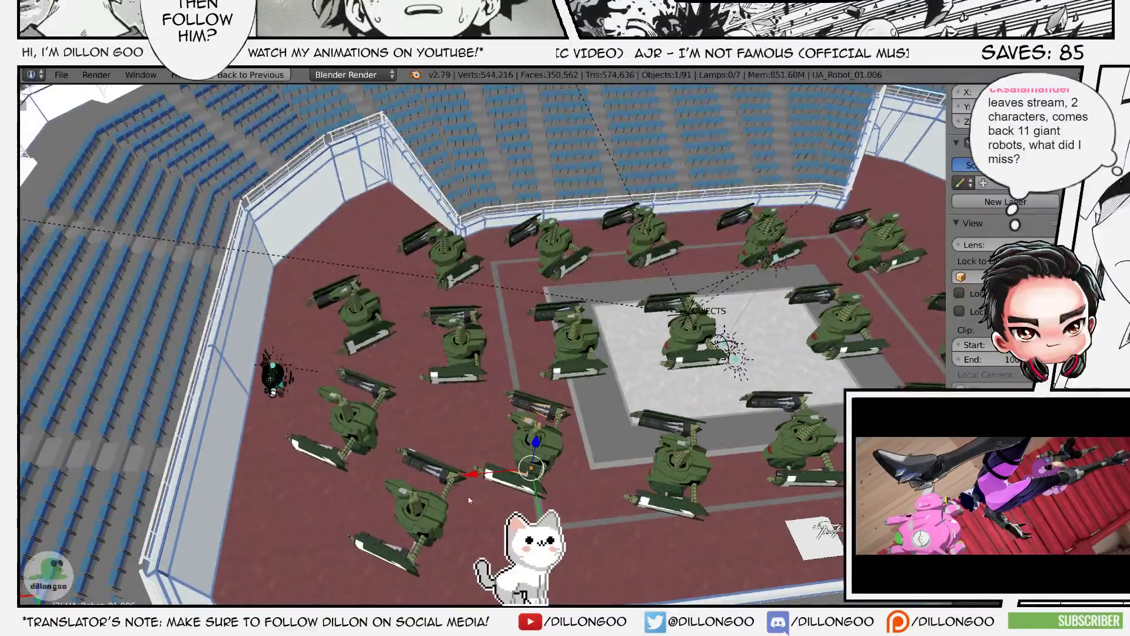
key(z)
right_click(437, 505)
key(z)
key(alt+z)
shift+middle_drag(487, 500, 542, 409)
key(g)
key(shift+z)
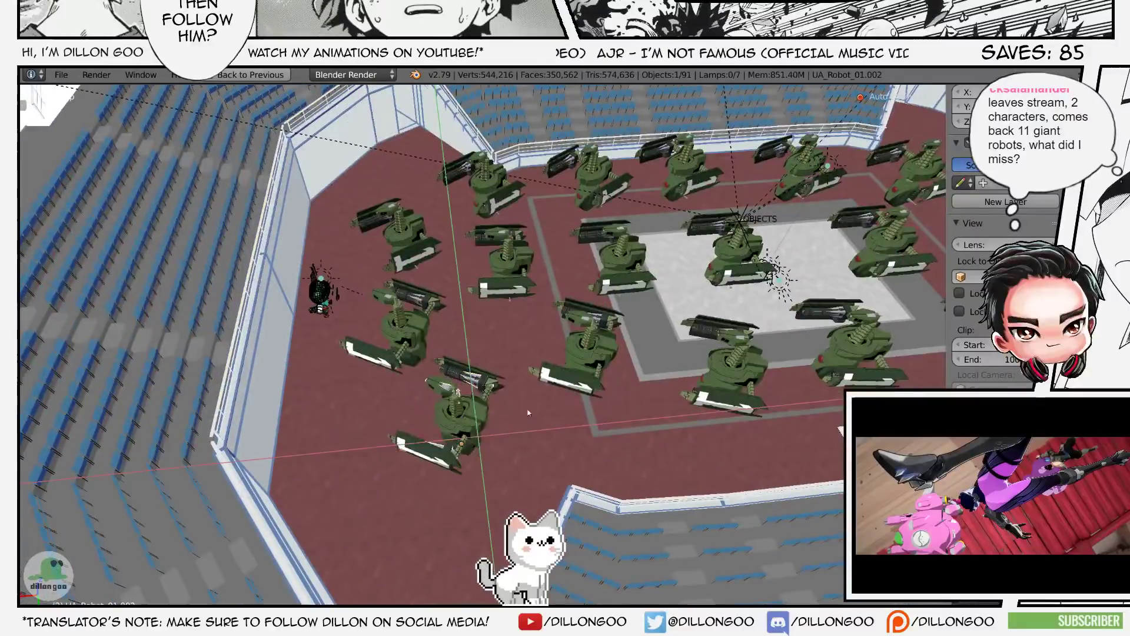
click(496, 422)
- Rotate UA_Robot_01.002 about the vertical axis to face a different direction and fine-tune its position on the floor
key(r)
key(z)
click(475, 478)
key(r)
key(z)
click(481, 468)
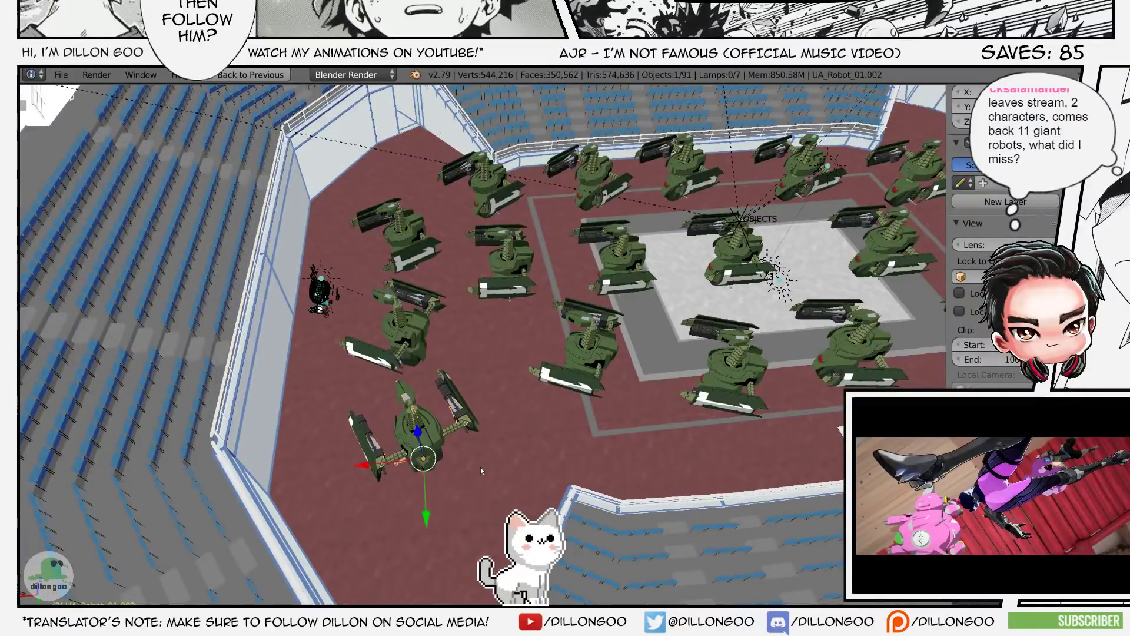
key(g)
key(shift+z)
click(485, 479)
- Select the UA_Robot_01.004 armature in wireframe shading and move that robot horizontally towards the court's far corner
shift+middle_drag(467, 269, 485, 404)
key(z)
key(a)
key(a)
right_click(499, 301)
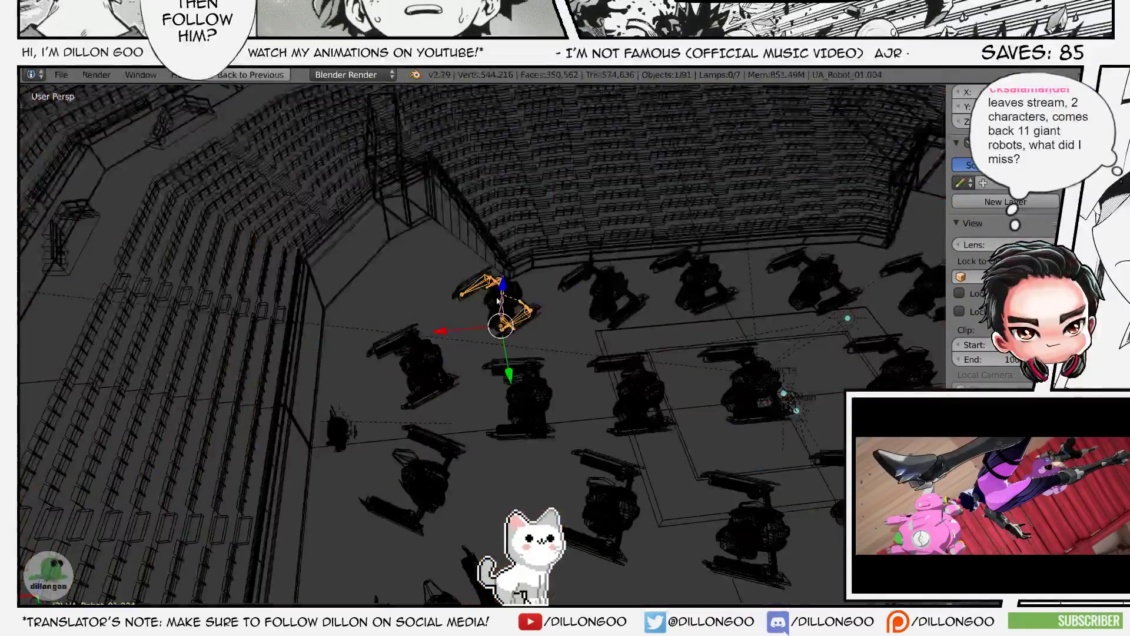
key(z)
key(g)
key(shift+z)
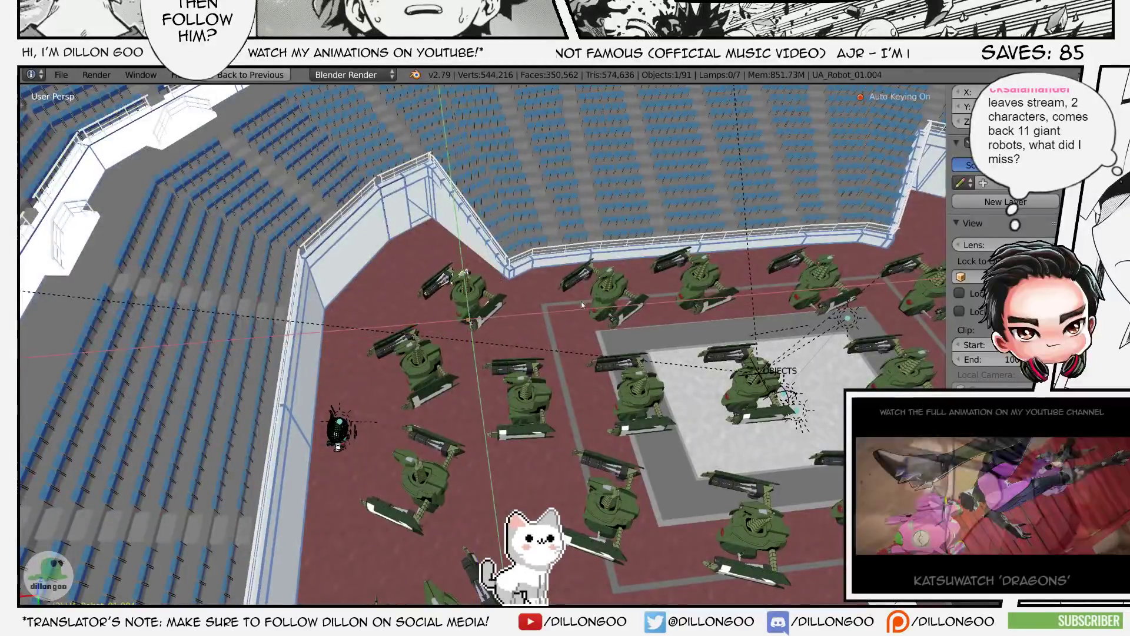
click(581, 301)
- Select UA_Robot_01.003 and shift it slightly across the floor to break up the robots' even spacing
middle_drag(580, 306, 507, 357)
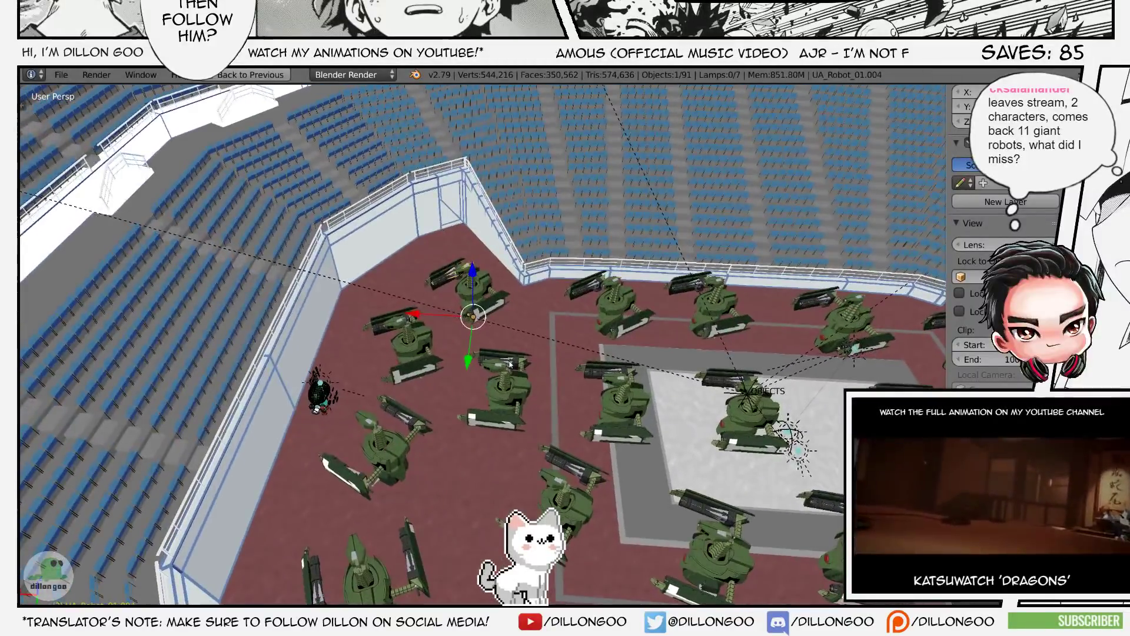
right_click(509, 361)
key(z)
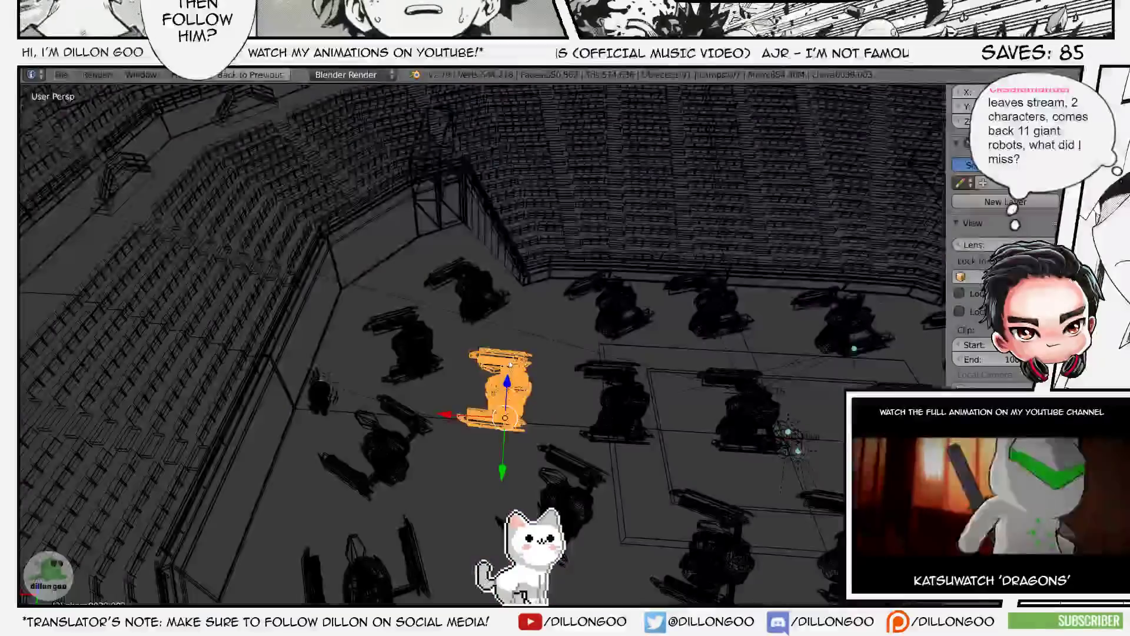
key(z)
key(g)
key(shift+z)
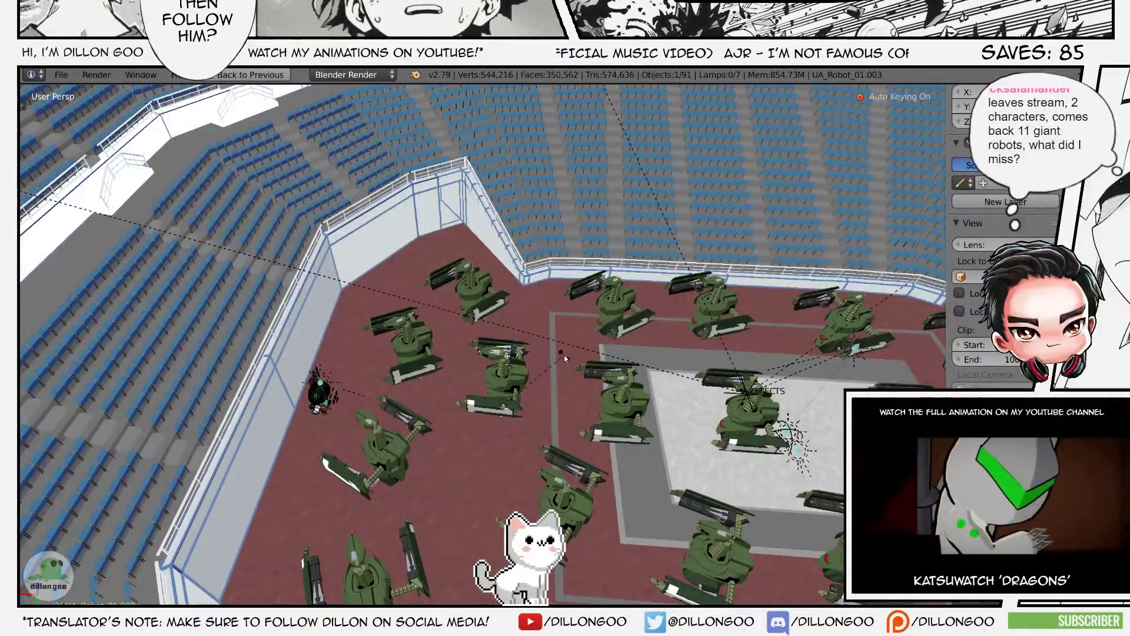
click(564, 355)
- Select the UA_Robot_01.006 armature in wireframe shading and nudge that robot to a slightly different spot
key(z)
right_click(579, 465)
key(z)
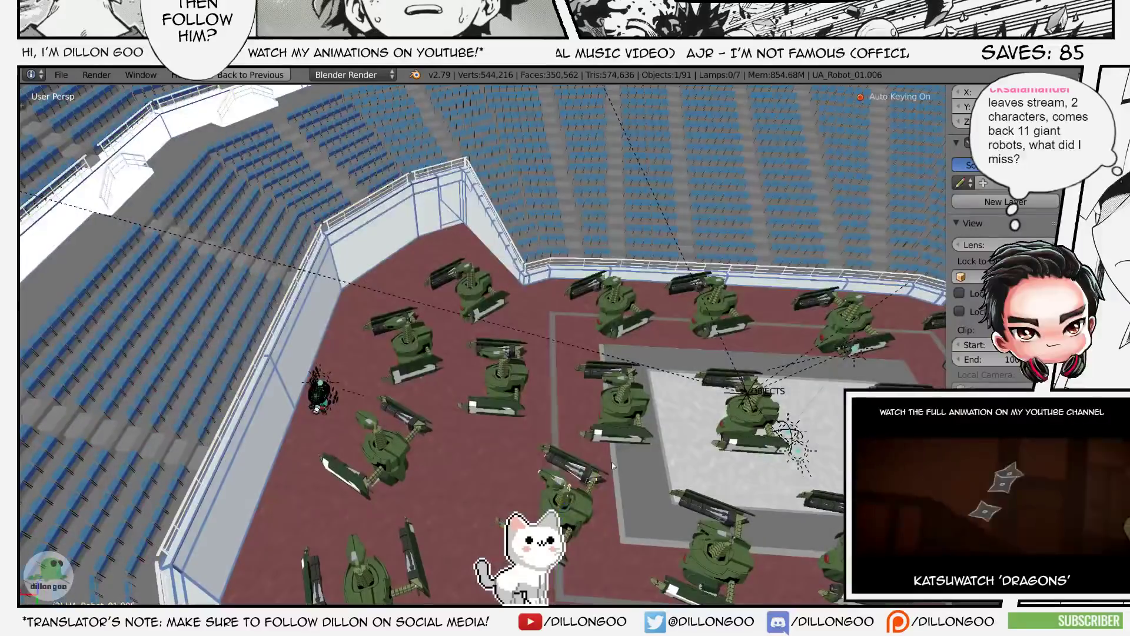
key(g)
click(606, 449)
- Examine the rearranged robots from an arena overview and from close to ground level
shift+middle_drag(606, 449, 594, 431)
scroll(664, 427, down, 1)
scroll(665, 427, down, 2)
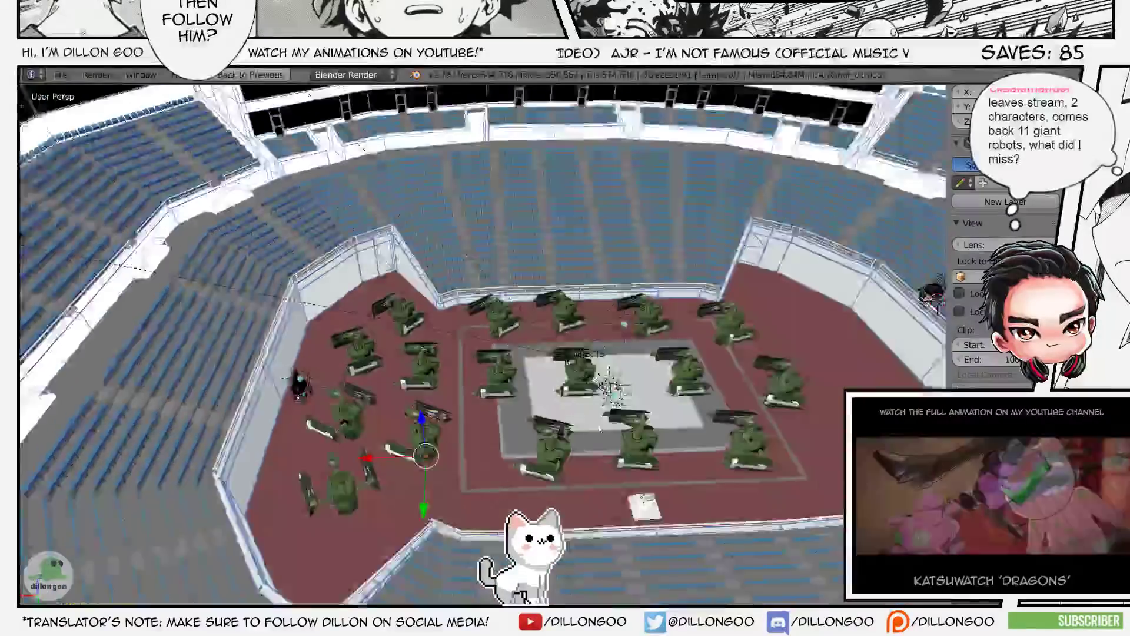
shift+middle_drag(664, 426, 792, 362)
scroll(648, 412, up, 6)
middle_drag(618, 457, 588, 394)
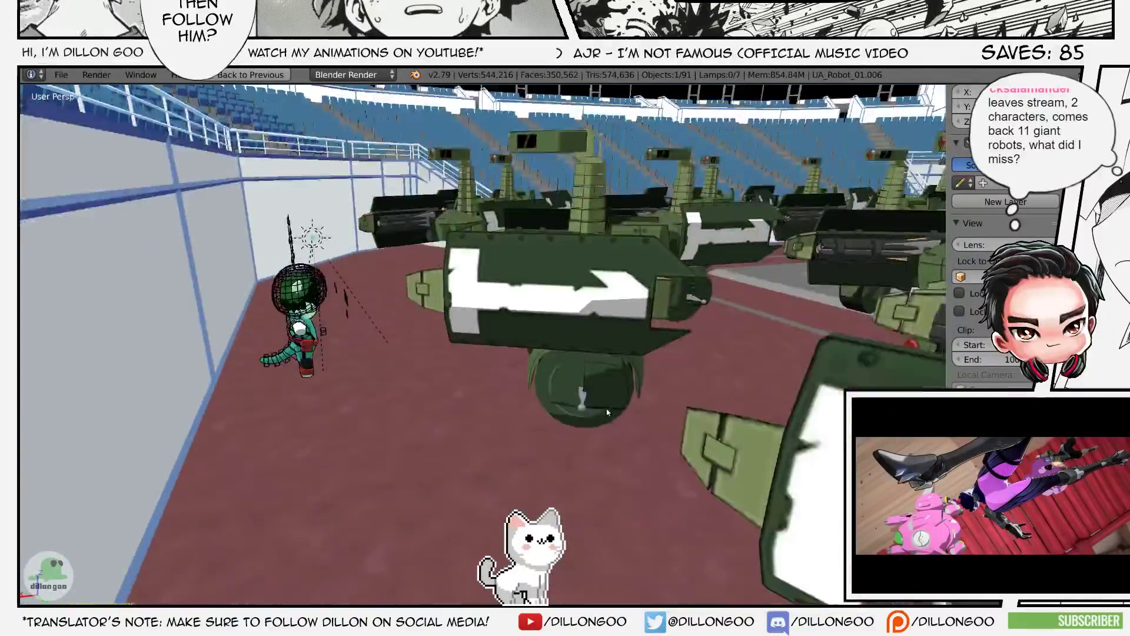
scroll(612, 444, up, 5)
middle_drag(613, 449, 619, 485)
scroll(620, 481, down, 7)
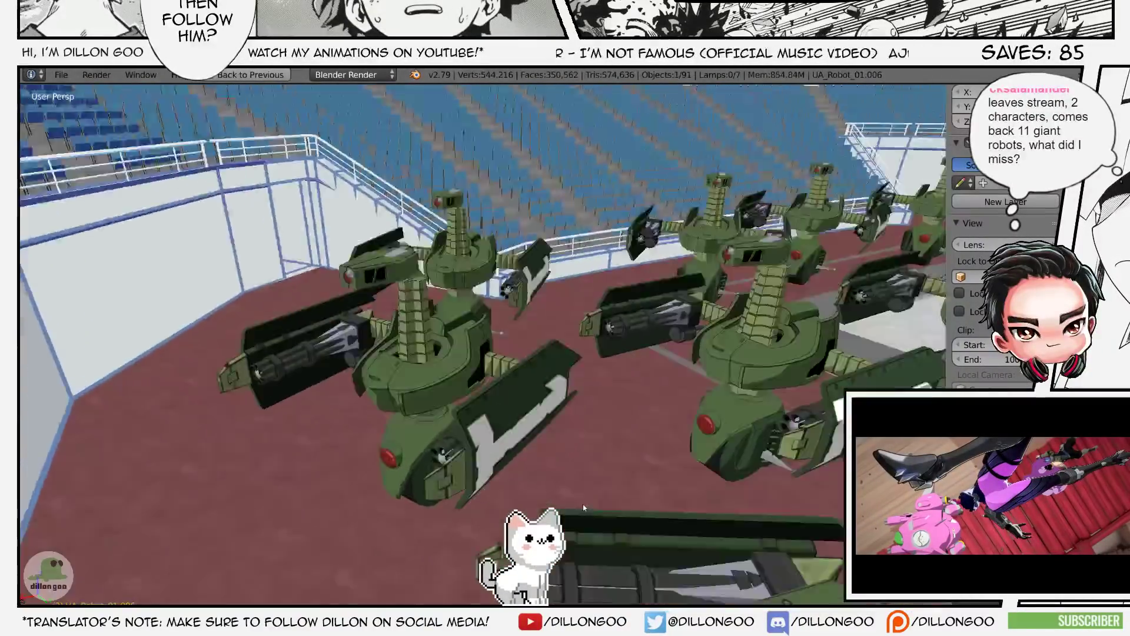
scroll(594, 452, down, 3)
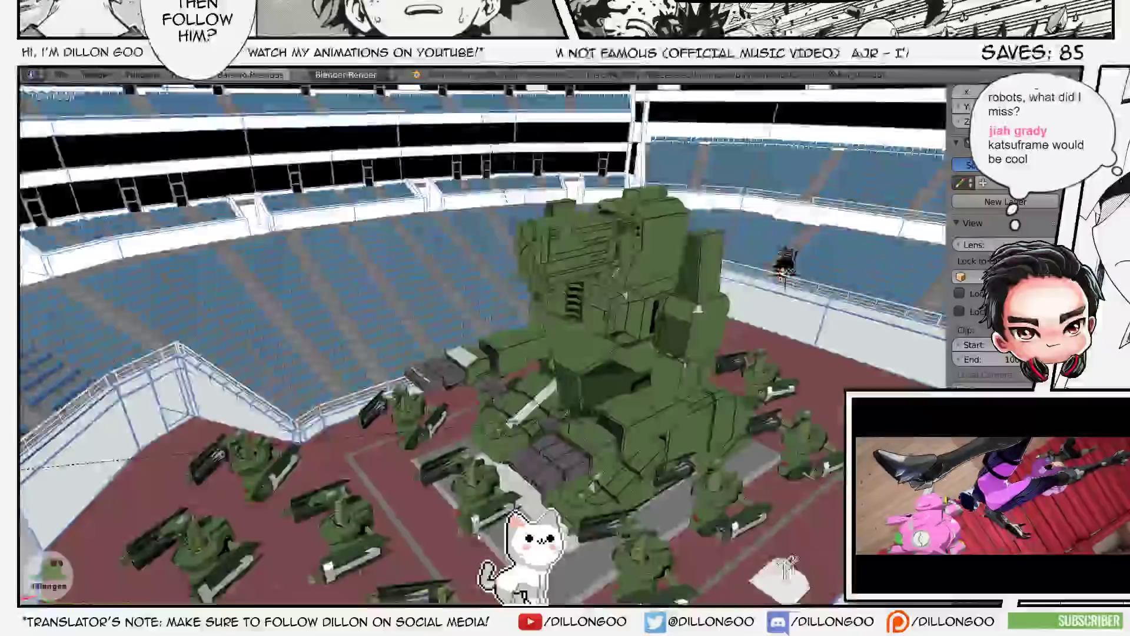
middle_drag(453, 535, 409, 491)
scroll(518, 500, up, 3)
key(super+d)
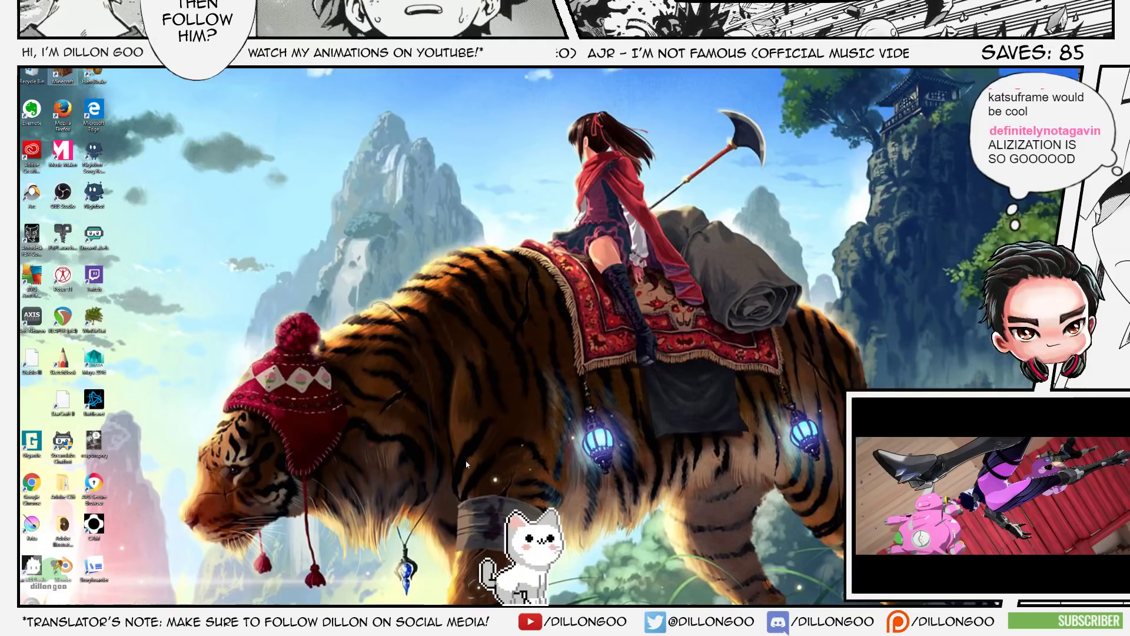
key(ctrl+super+Left)
key(ctrl+super+Left)
key(ctrl+super+Left)
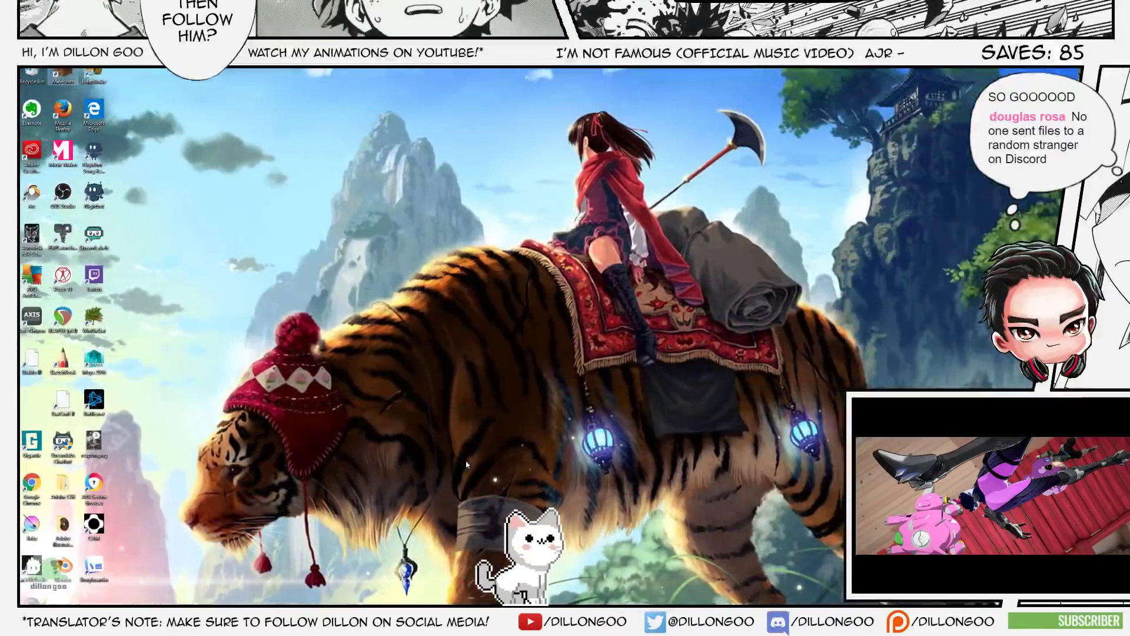
key(ctrl+super+Left)
key(ctrl+super+Left)
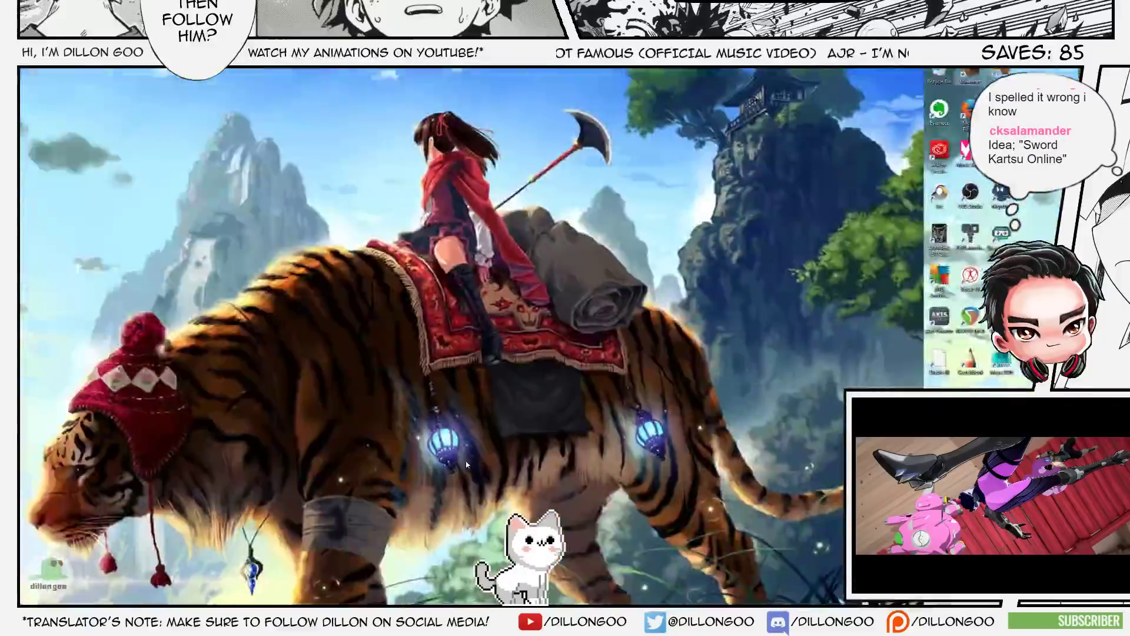
- Save the scene over the existing file and return the viewport to textured shading
key(ctrl+s)
mouse_move(655, 467)
middle_down()
mouse_move(665, 477)
mouse_move(650, 462)
middle_up()
click(665, 476)
key(z)
key(z)
key(alt+z)
mouse_move(568, 371)
middle_down()
mouse_move(590, 387)
mouse_move(590, 377)
middle_up()
scroll(590, 377, up, 1)
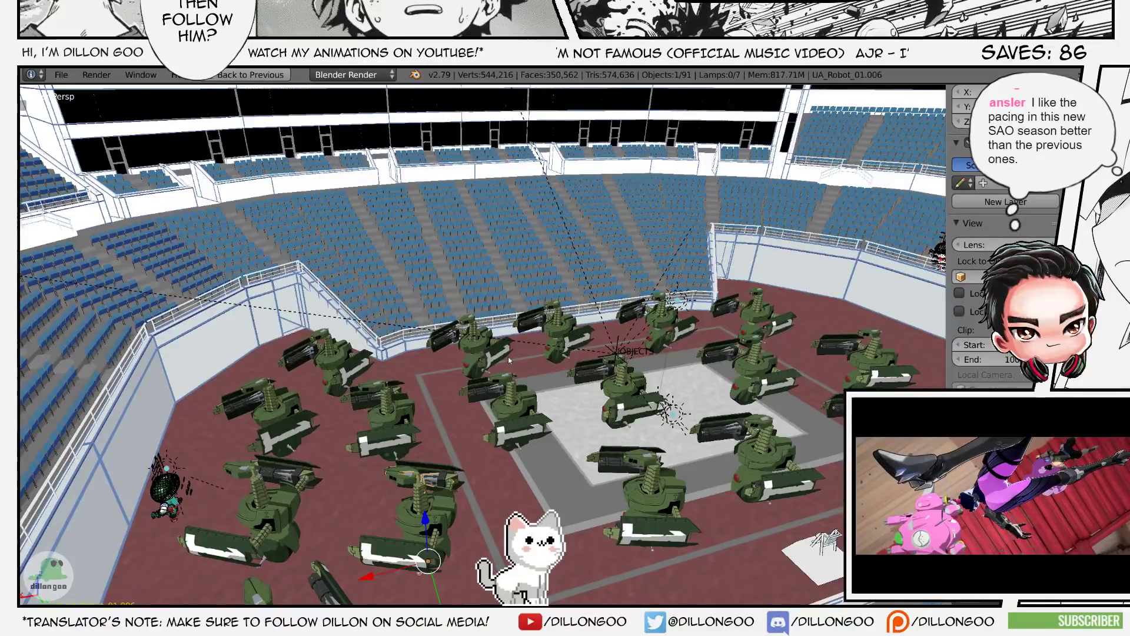
- Select the Court object beneath the robots and save the file
middle_drag(510, 355, 602, 263)
right_click(551, 355)
key(z)
key(z)
scroll(614, 346, down, 6)
scroll(574, 330, up, 5)
key(ctrl+s)
- Look over the robots' arrangement from high above the stands and save the scene again, overwriting the file
scroll(574, 330, down, 5)
scroll(567, 306, up, 3)
scroll(580, 313, down, 1)
scroll(586, 400, up, 4)
scroll(553, 406, down, 3)
scroll(553, 405, down, 3)
middle_drag(553, 406, 494, 400)
scroll(532, 424, up, 2)
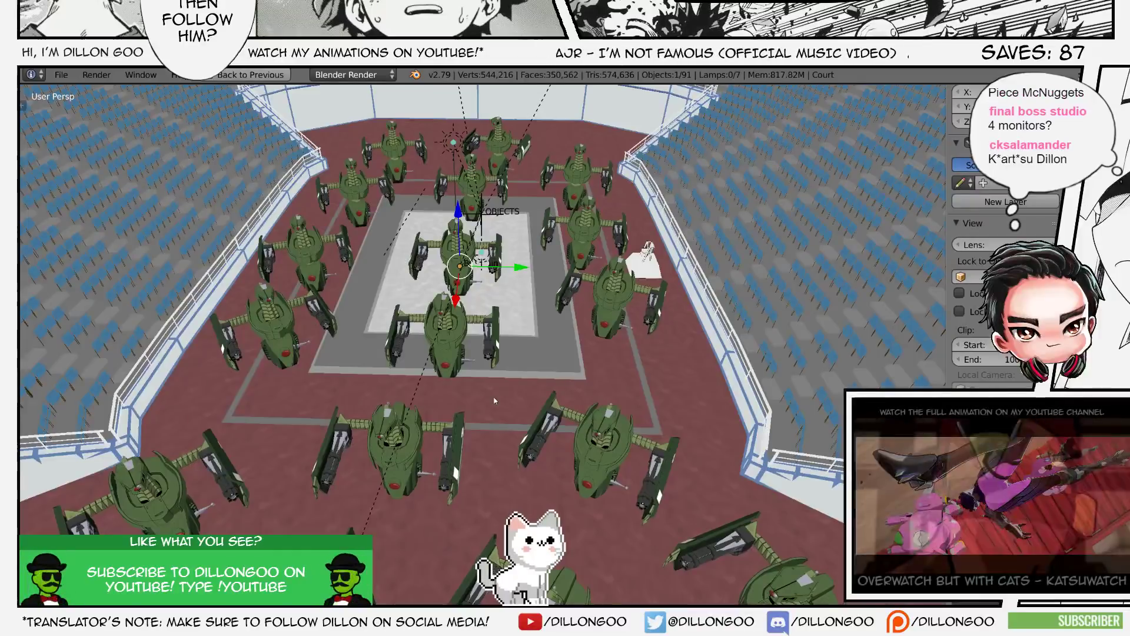
mouse_move(495, 400)
shift+middle_down()
mouse_move(562, 438)
mouse_move(586, 383)
mouse_move(599, 442)
mouse_move(586, 438)
shift+middle_up()
key(ctrl+s)
click(586, 384)
key(z)
key(z)
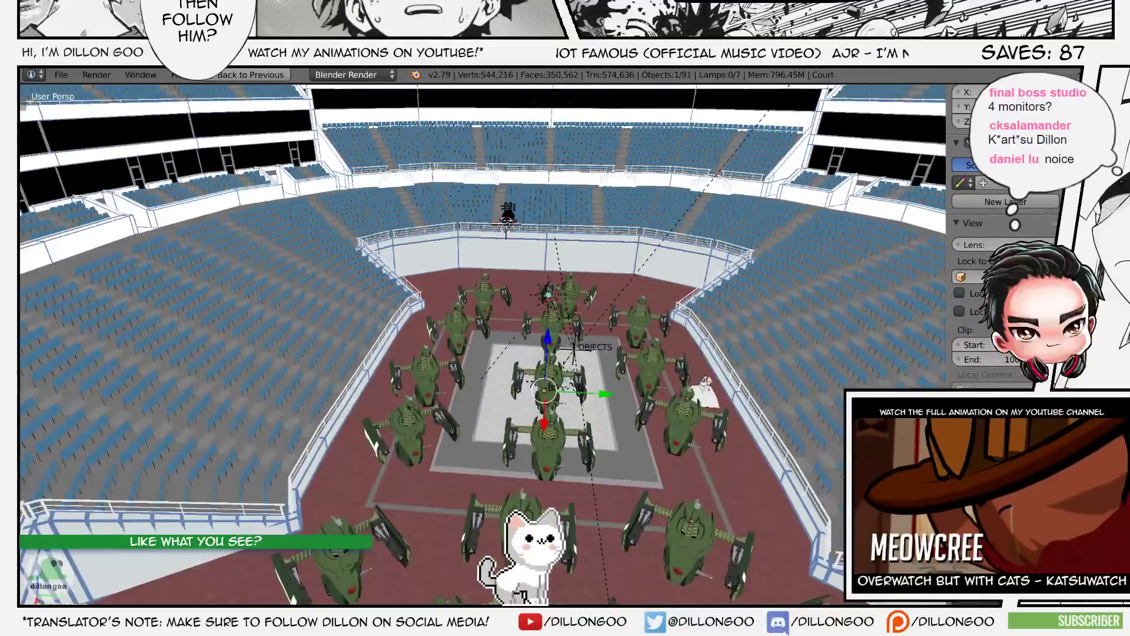
key(ctrl+super+Right)
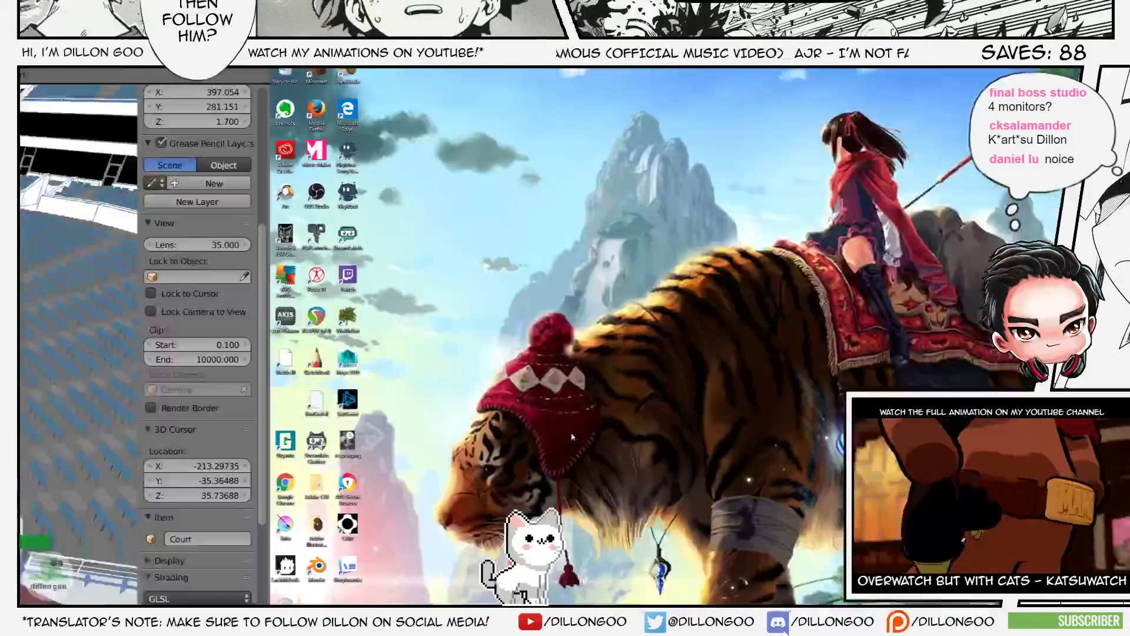
key(ctrl+super+Left)
key(Caps_Lock)
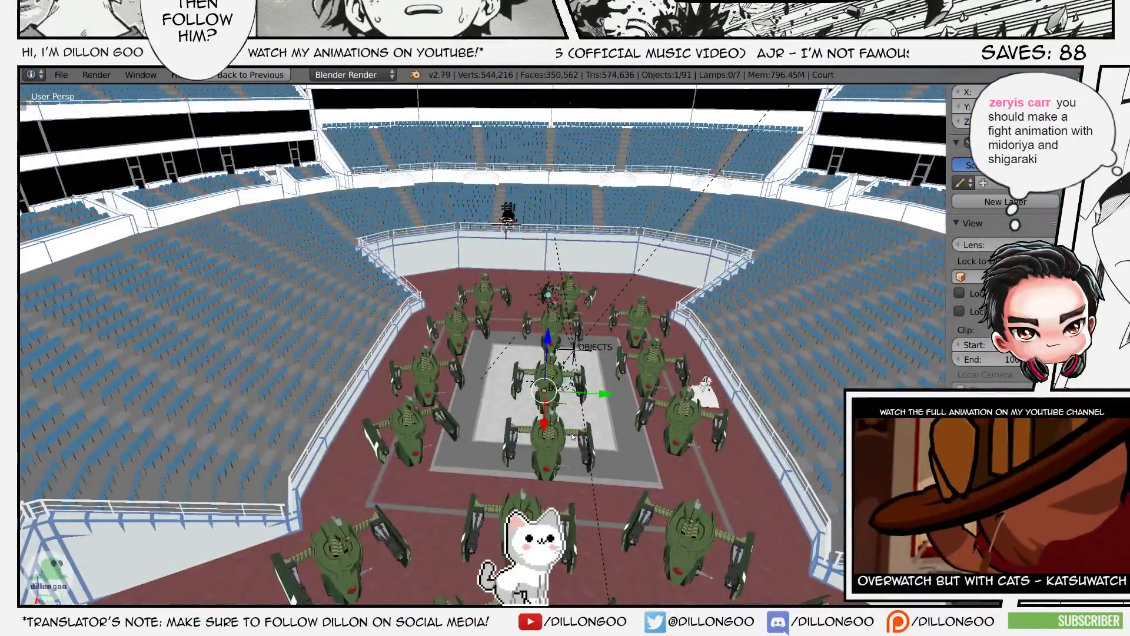
key(ctrl+super+Right)
key(ctrl+super+Left)
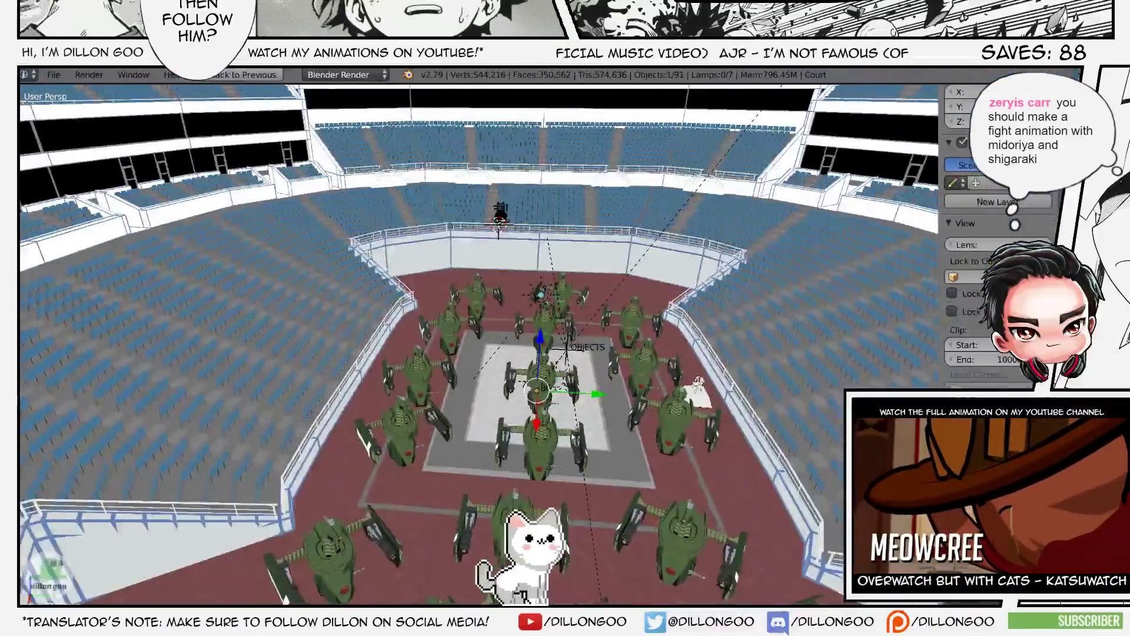
key(ctrl+super+Right)
key(ctrl+super+Left)
- Save the file and compare the arena in textured and solid shading from several viewpoints
key(ctrl+s)
mouse_move(640, 406)
middle_down()
mouse_move(645, 434)
mouse_move(683, 427)
mouse_move(626, 426)
mouse_move(609, 439)
mouse_move(614, 424)
mouse_move(554, 412)
mouse_move(539, 422)
mouse_move(566, 397)
middle_up()
click(644, 435)
key(alt+z)
key(alt+z)
scroll(610, 428, up, 2)
key(alt+z)
key(alt+z)
scroll(588, 422, down, 1)
key(alt+z)
key(alt+z)
scroll(566, 398, down, 2)
mouse_move(286, 493)
shift+middle_down()
mouse_move(319, 475)
mouse_move(319, 434)
shift+middle_up()
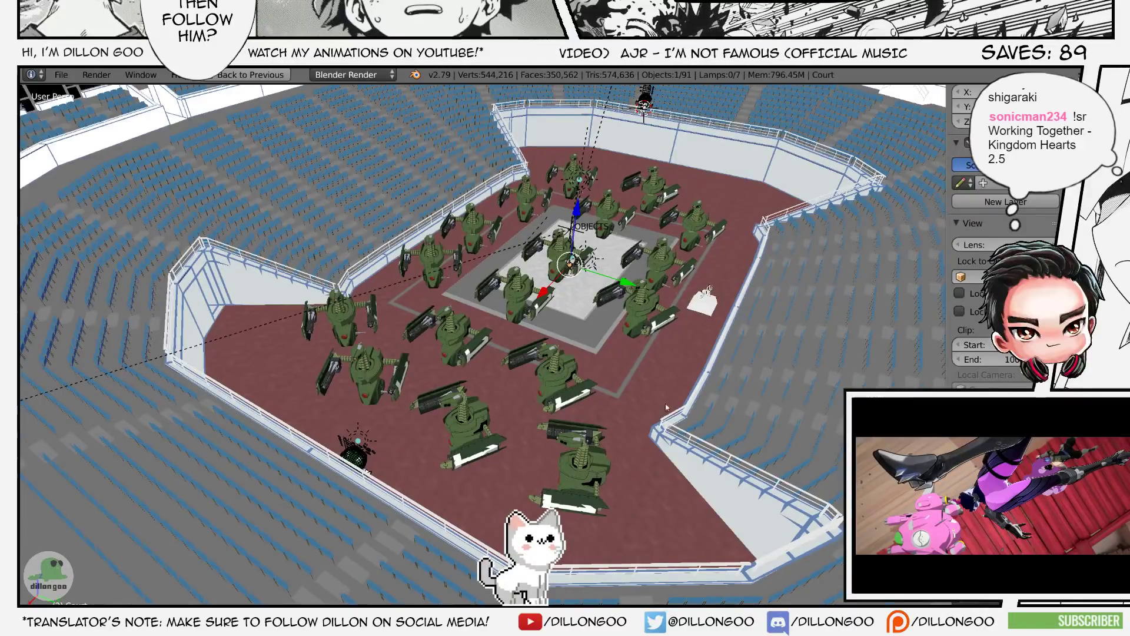
- Select UA_Robot_01.004 in wireframe shading and shift that robot slightly along the floor plane
middle_drag(668, 403, 703, 363)
scroll(773, 436, up, 2)
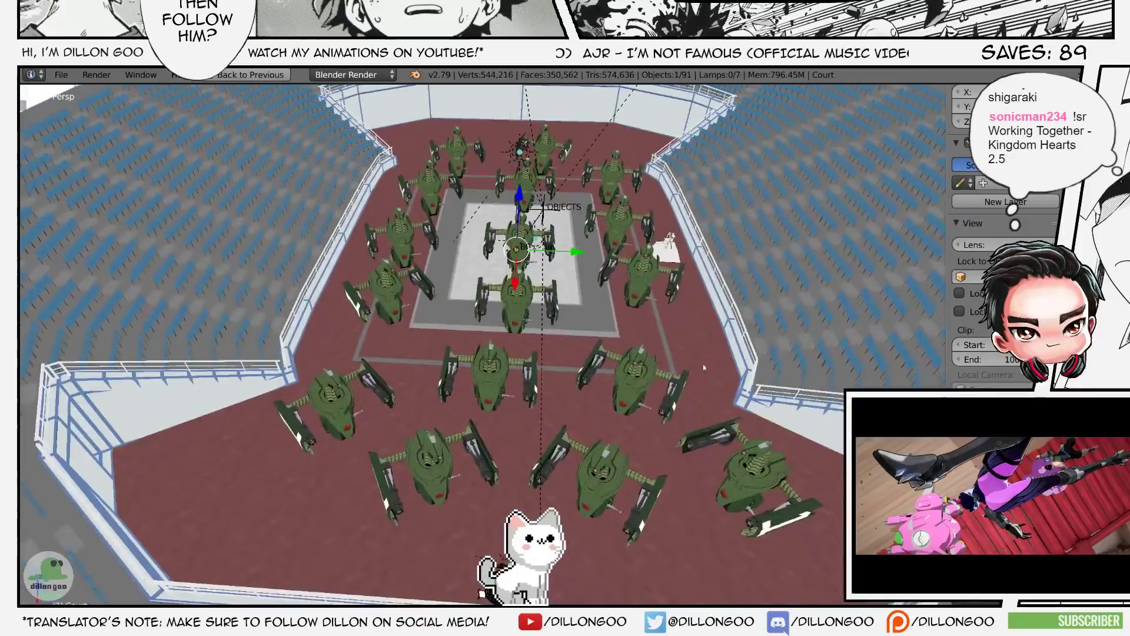
key(z)
right_click(372, 384)
key(z)
key(z)
key(alt+z)
key(g)
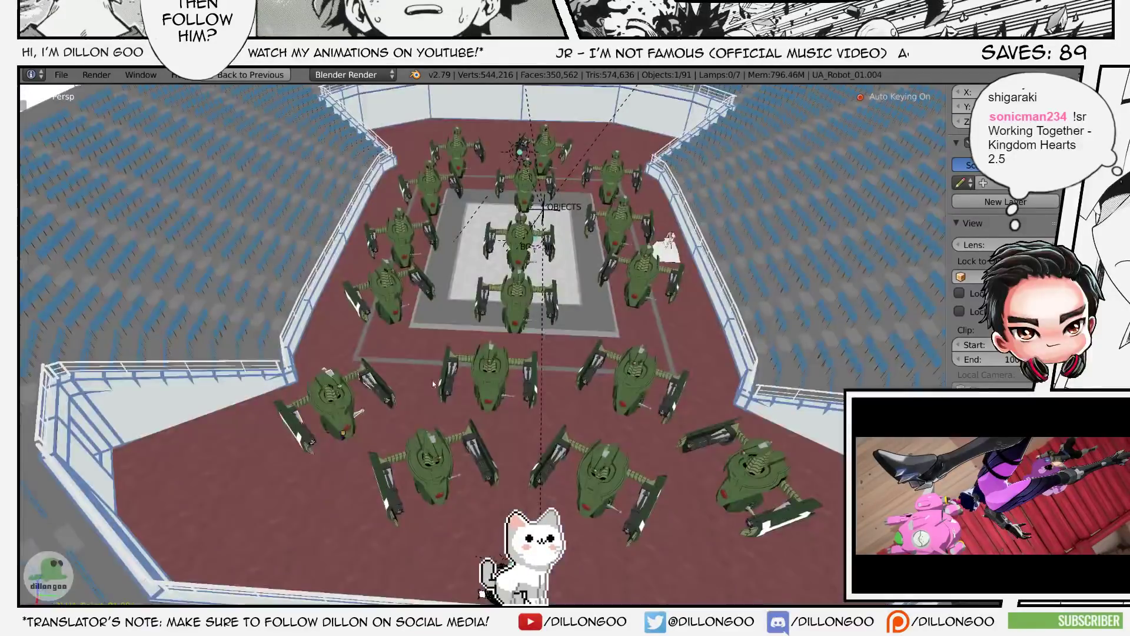
key(shift+z)
click(423, 394)
- Select the Katsuman_Deku.001 armature beside the arena wall and examine its surroundings among the robots
middle_drag(422, 394, 483, 381)
scroll(412, 388, up, 4)
shift+middle_drag(317, 406, 437, 365)
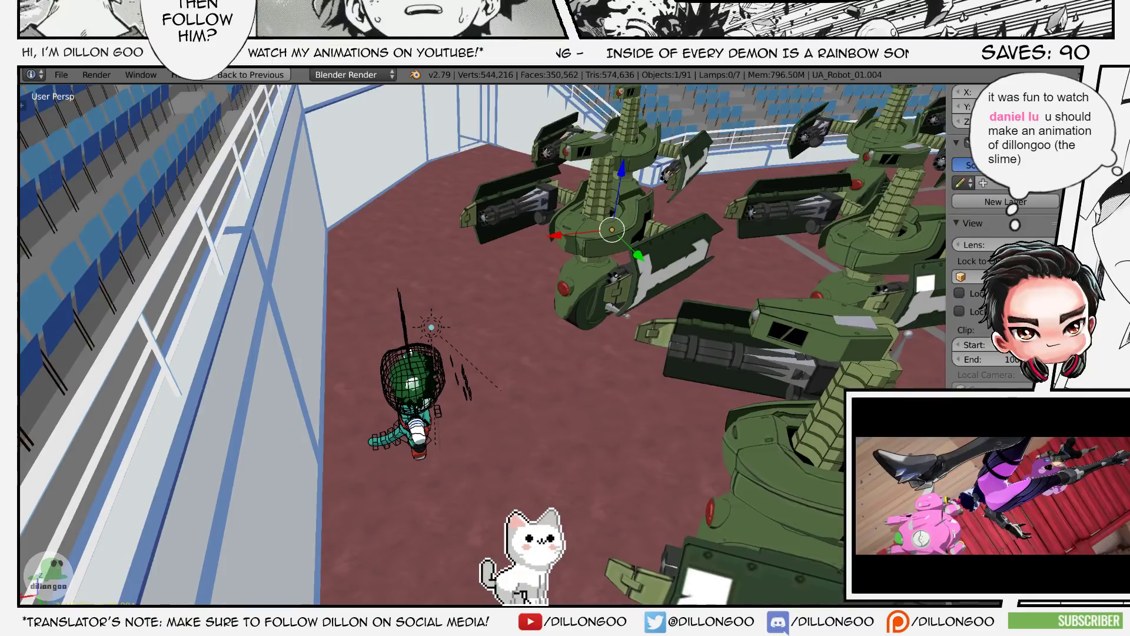
middle_drag(365, 388, 570, 495)
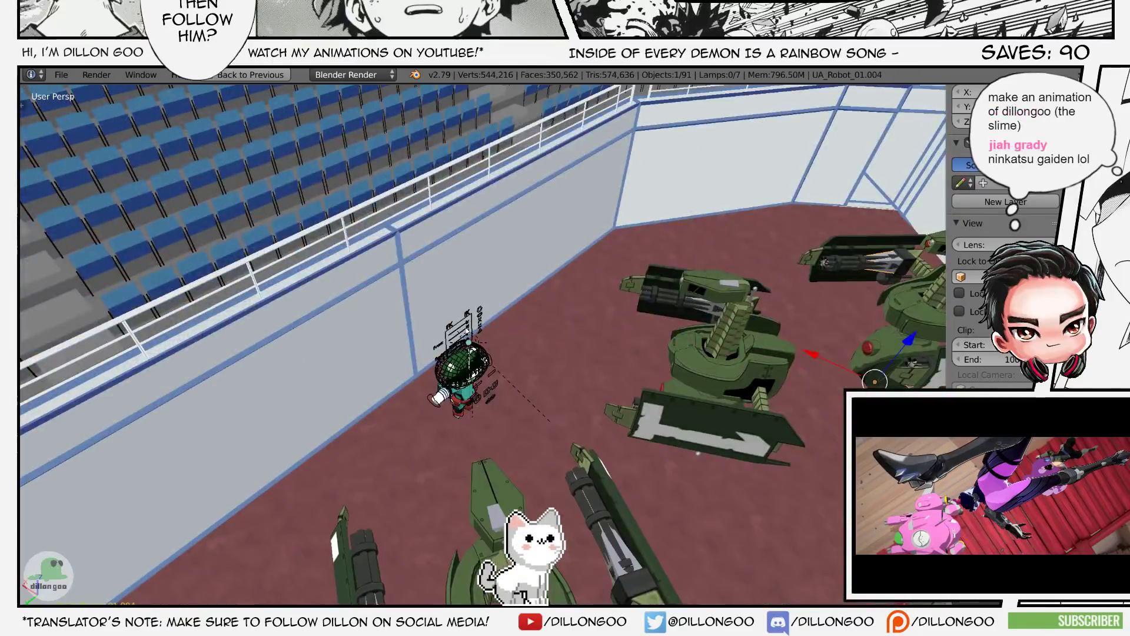
right_click(497, 345)
key(alt+z)
key(alt+z)
scroll(500, 345, down, 5)
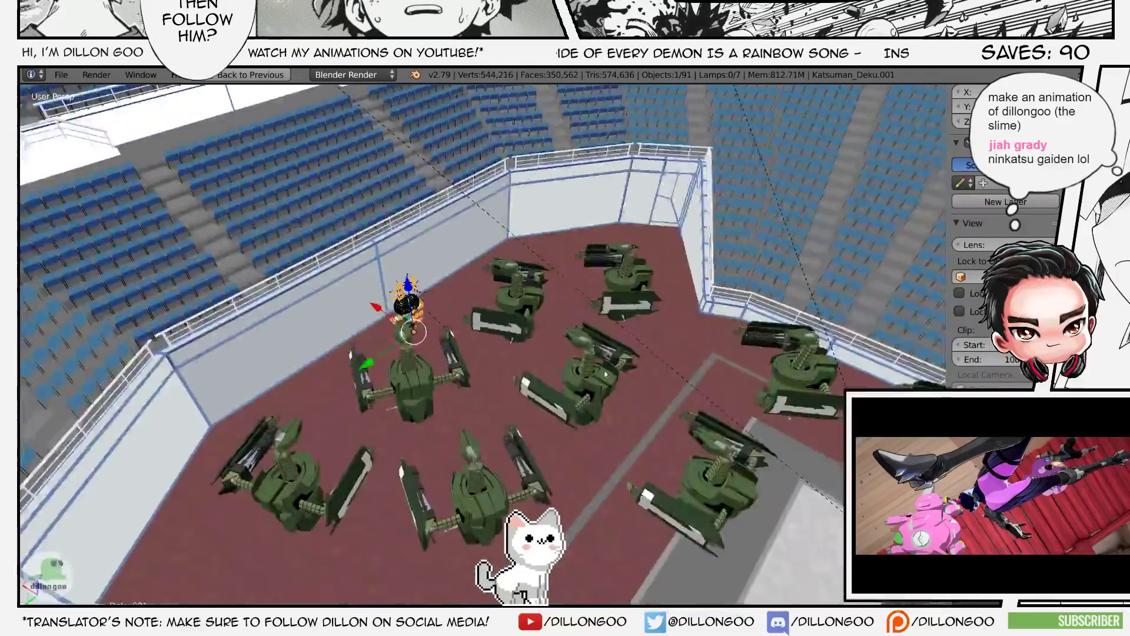
middle_drag(499, 345, 532, 376)
scroll(615, 394, up, 3)
middle_drag(597, 432, 631, 433)
- Switch to wireframe shading, hide the stadium's layer and clear the selection
key(z)
right_click(577, 385)
scroll(576, 386, down, 6)
key(a)
key(a)
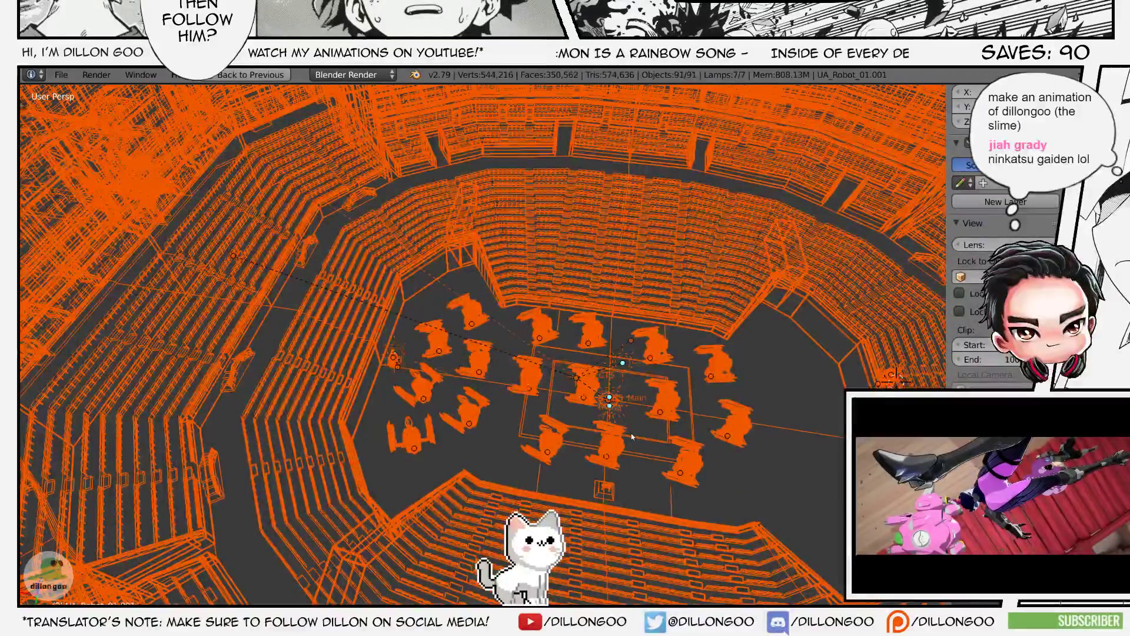
key(1)
middle_drag(632, 437, 610, 426)
key(a)
- Box-select the robots around the centre field and take the distant character out of the selection
key(b)
drag(556, 264, 946, 572)
shift+middle_drag(801, 518, 702, 509)
key(b)
middle_drag(721, 303, 817, 380)
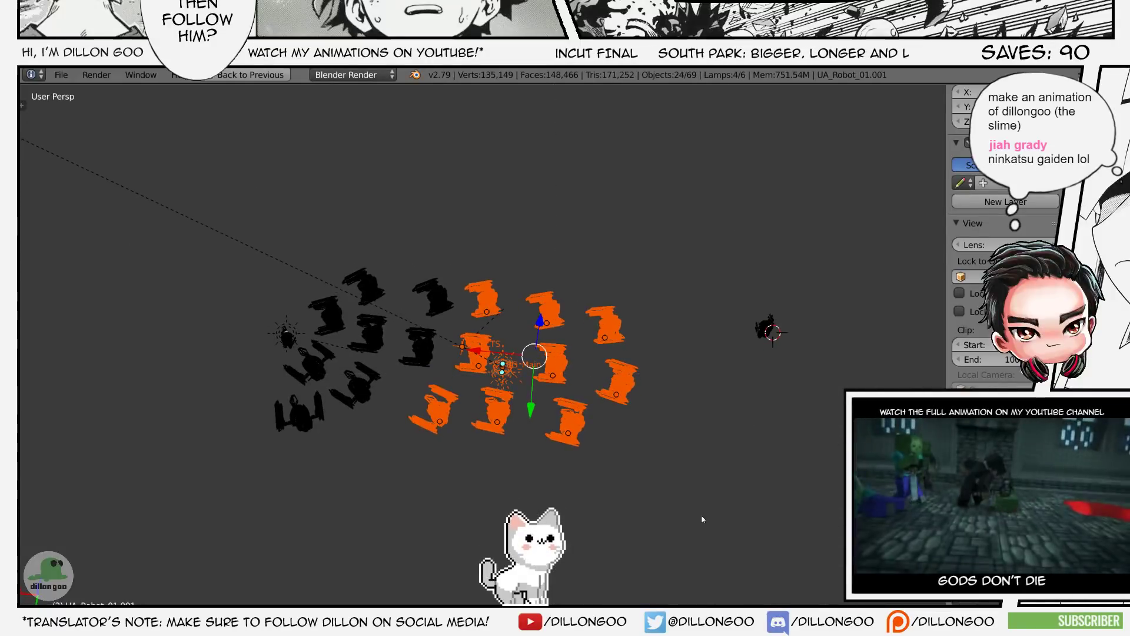
- Isolate the robots' layer, save the file and return to textured shading
scroll(704, 517, up, 3)
key(2)
middle_drag(688, 457, 659, 428)
shift+middle_drag(761, 378, 802, 363)
key(ctrl+s)
click(802, 364)
middle_drag(724, 398, 728, 399)
key(z)
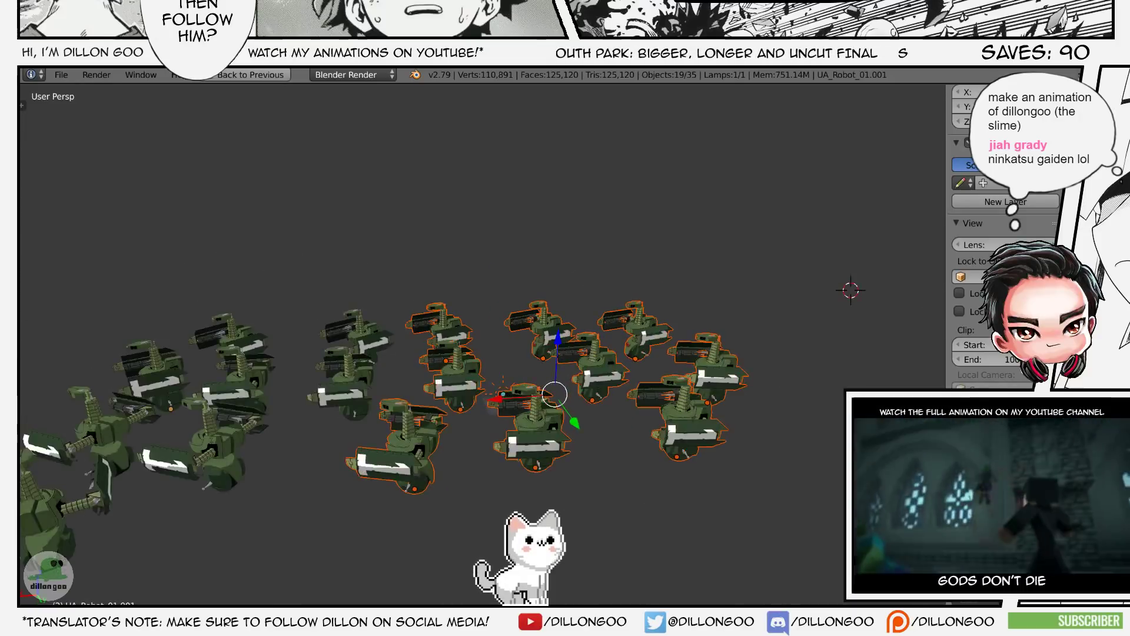
- Box-deselect the lamp among the robots and delete the selected robots around the centre field
mouse_move(603, 357)
middle_down()
mouse_move(585, 328)
mouse_move(521, 429)
middle_up()
scroll(585, 328, up, 2)
key(z)
key(b)
mouse_move(500, 391)
middle_down()
mouse_move(552, 440)
mouse_move(500, 446)
mouse_move(508, 405)
mouse_move(534, 478)
middle_up()
key(z)
scroll(530, 432, down, 2)
key(z)
key(z)
key(z)
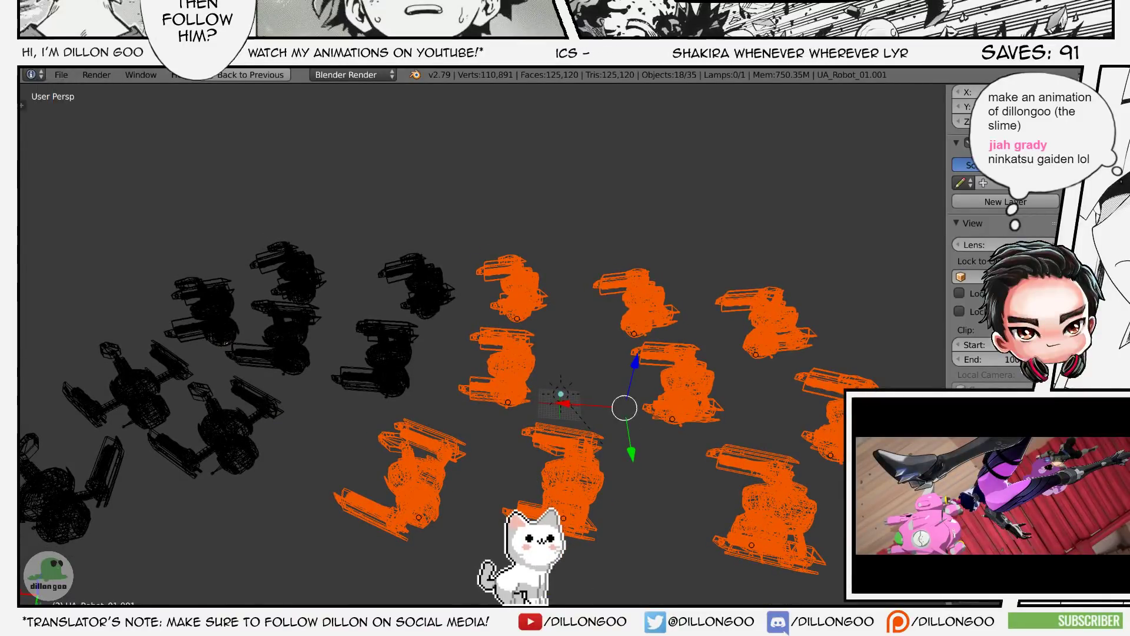
key(z)
mouse_move(682, 441)
middle_down()
mouse_move(680, 399)
mouse_move(764, 436)
mouse_move(651, 423)
mouse_move(667, 469)
middle_up()
key(x)
click(667, 470)
- Select UA_Robot_01.008 among the remaining robots and show them in textured shading
middle_drag(538, 416, 562, 444)
key(z)
right_click(570, 321)
key(z)
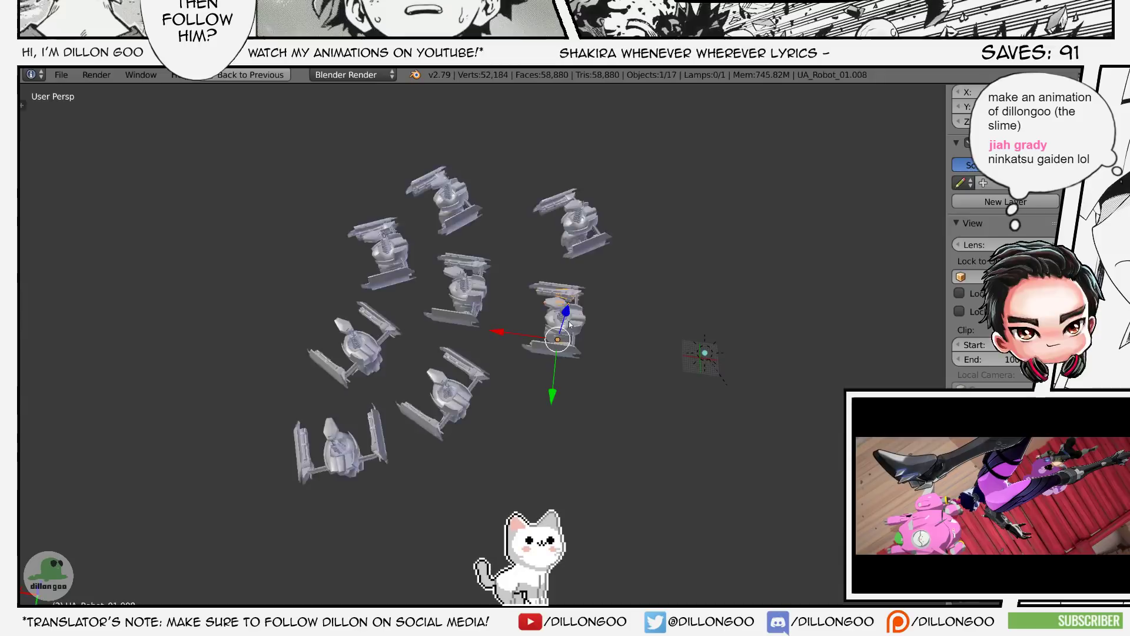
key(alt+z)
middle_drag(583, 363, 569, 375)
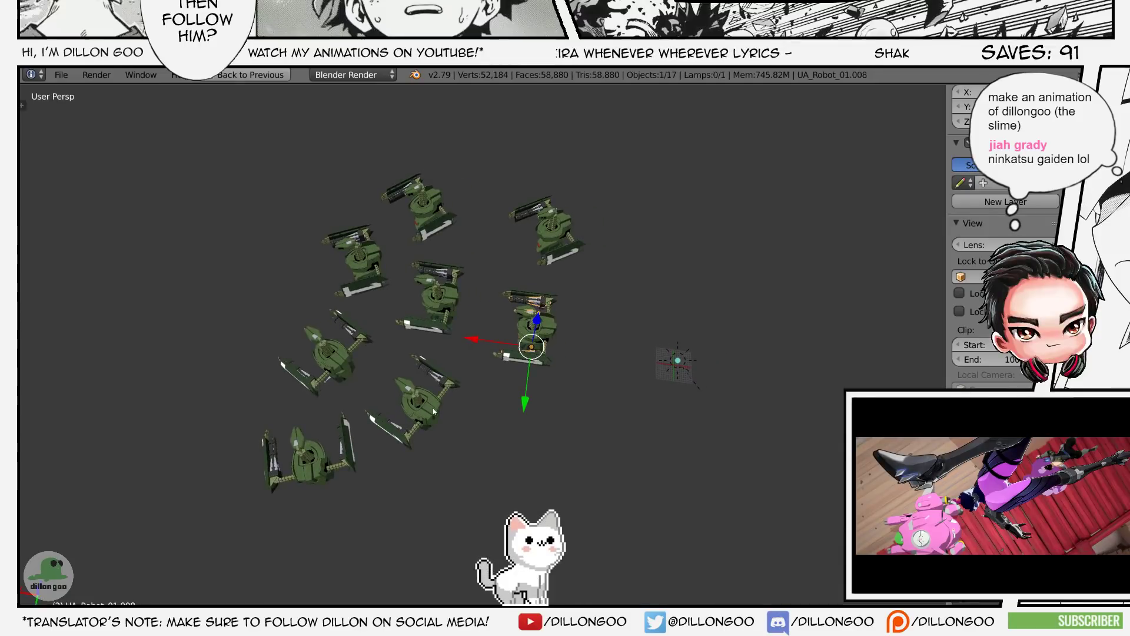
- Show the character's layer together with the remaining robots and save the file
key(shift+1)
shift+middle_drag(490, 402, 613, 385)
key(ctrl+s)
key(Return)
scroll(612, 385, up, 1)
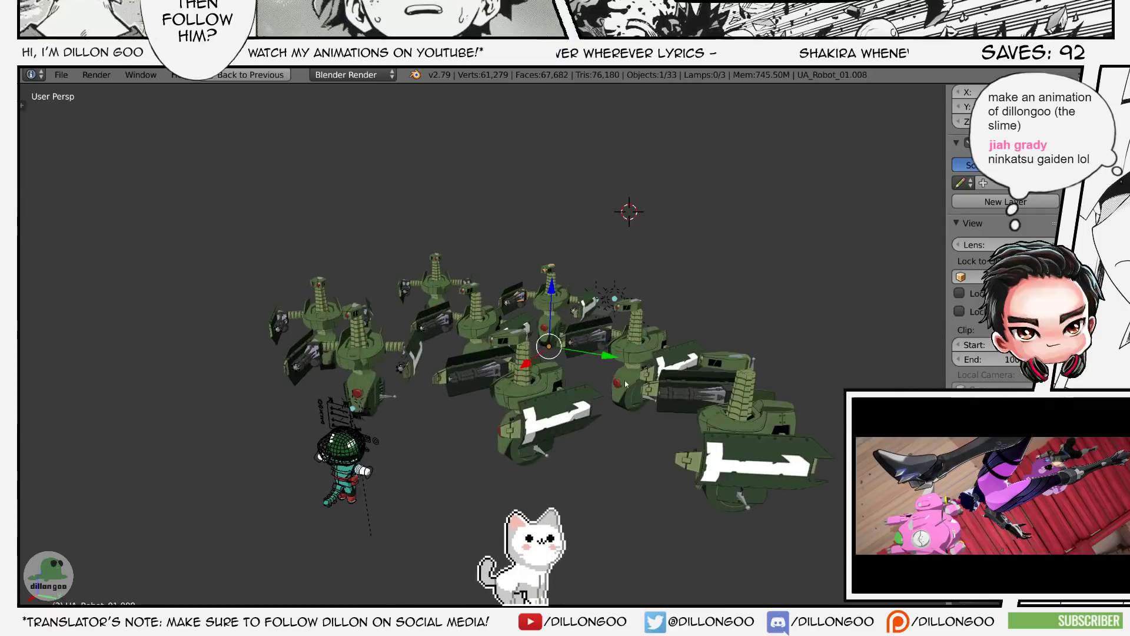
- Show the stadium layer, move the Court object to layer 1 and display only that layer
key(shift+2)
middle_drag(724, 291, 665, 387)
right_click(698, 309)
key(m)
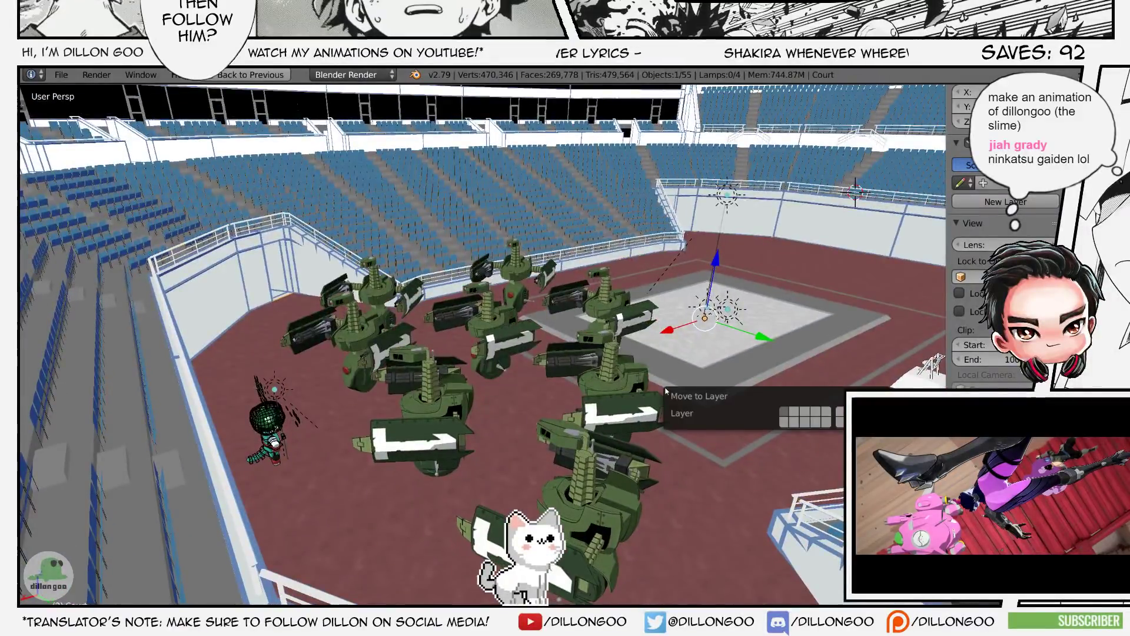
key(1)
key(1)
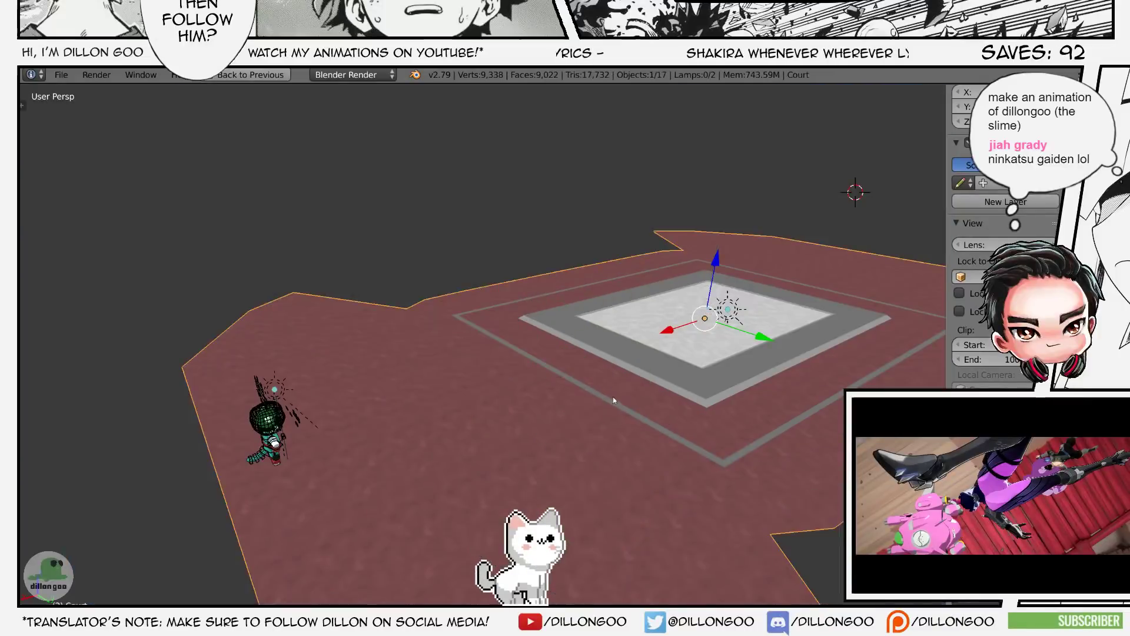
- Show the robots' layer on top of the court floor and save the file
mouse_move(613, 397)
middle_down()
mouse_move(597, 403)
mouse_move(613, 394)
mouse_move(620, 366)
mouse_move(541, 395)
mouse_move(655, 425)
mouse_move(643, 429)
mouse_move(626, 404)
middle_up()
key(shift+2)
key(ctrl+s)
click(599, 399)
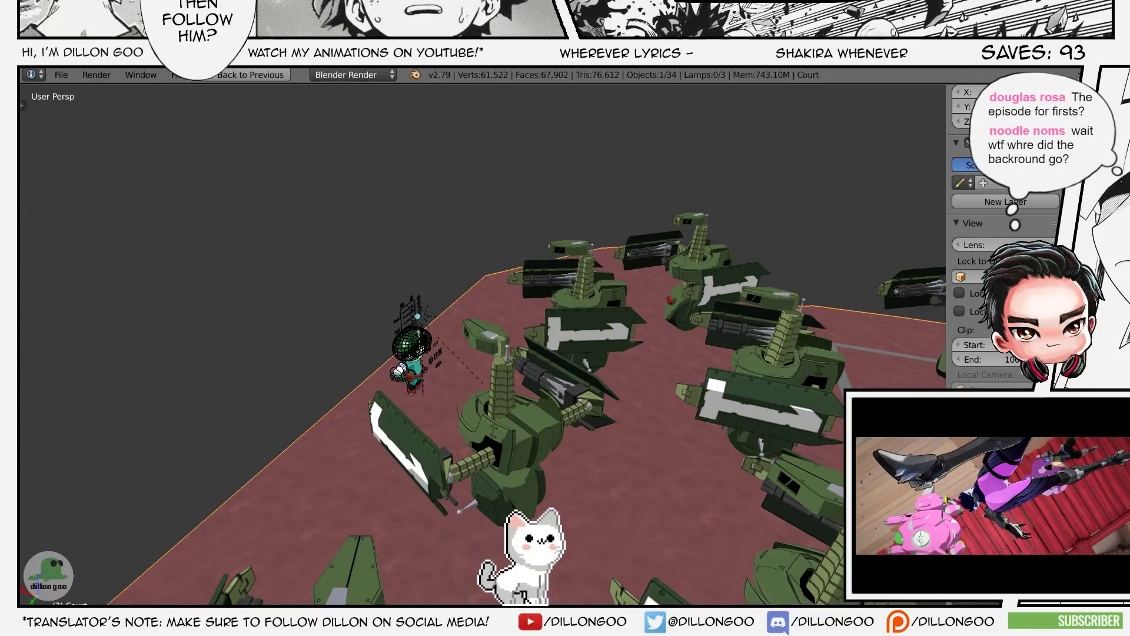
- Select the Katsuman_Deku.001 armature at the court's edge using wireframe shading and return to textured shading
key(z)
right_click(423, 338)
key(z)
key(z)
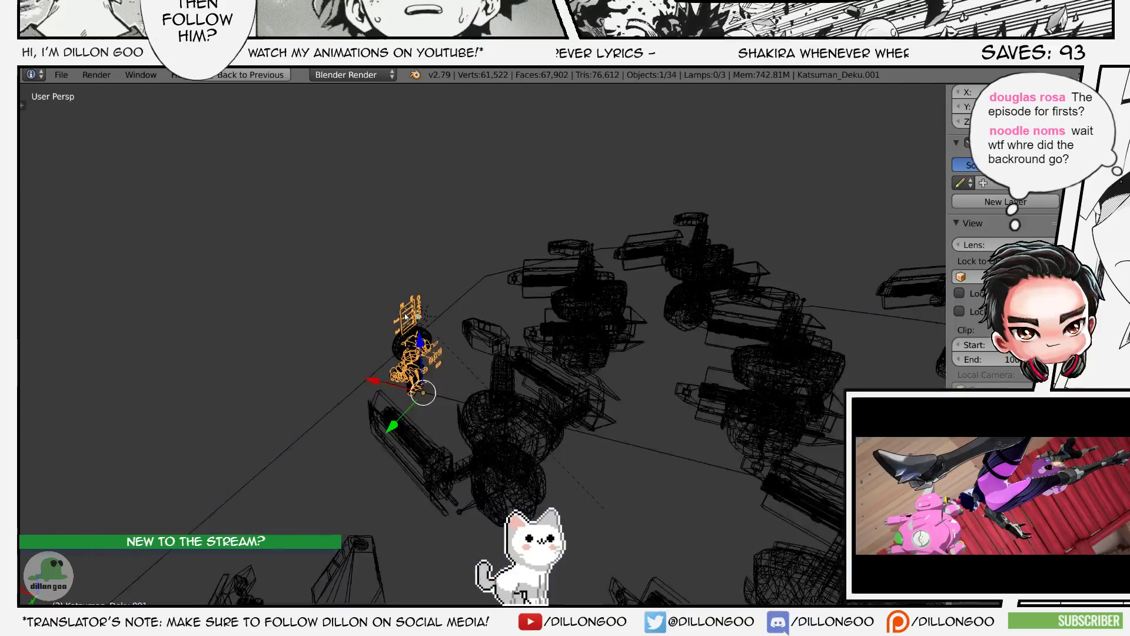
key(z)
key(z)
key(KP_Decimal)
key(z)
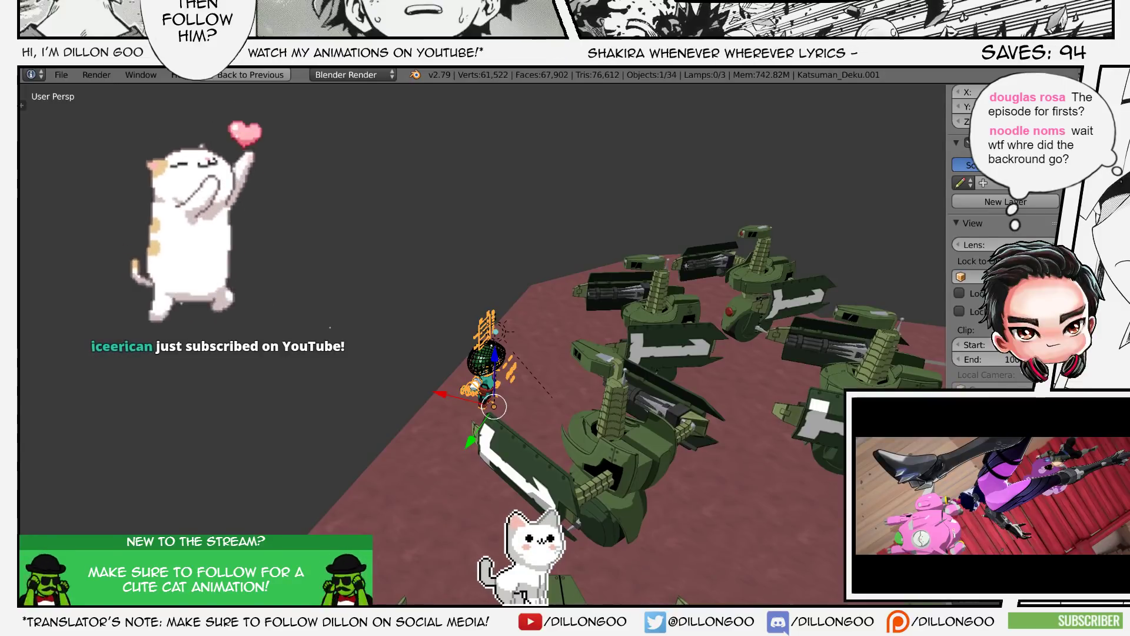
- Move the Katsuman_Deku.001 character from the court's edge to a spot near the centre field's outline
mouse_move(672, 409)
shift+middle_down()
mouse_move(585, 356)
mouse_move(563, 288)
mouse_move(532, 298)
mouse_move(499, 342)
mouse_move(479, 408)
mouse_move(510, 421)
shift+middle_up()
key(z)
key(z)
key(shift+2)
key(shift+2)
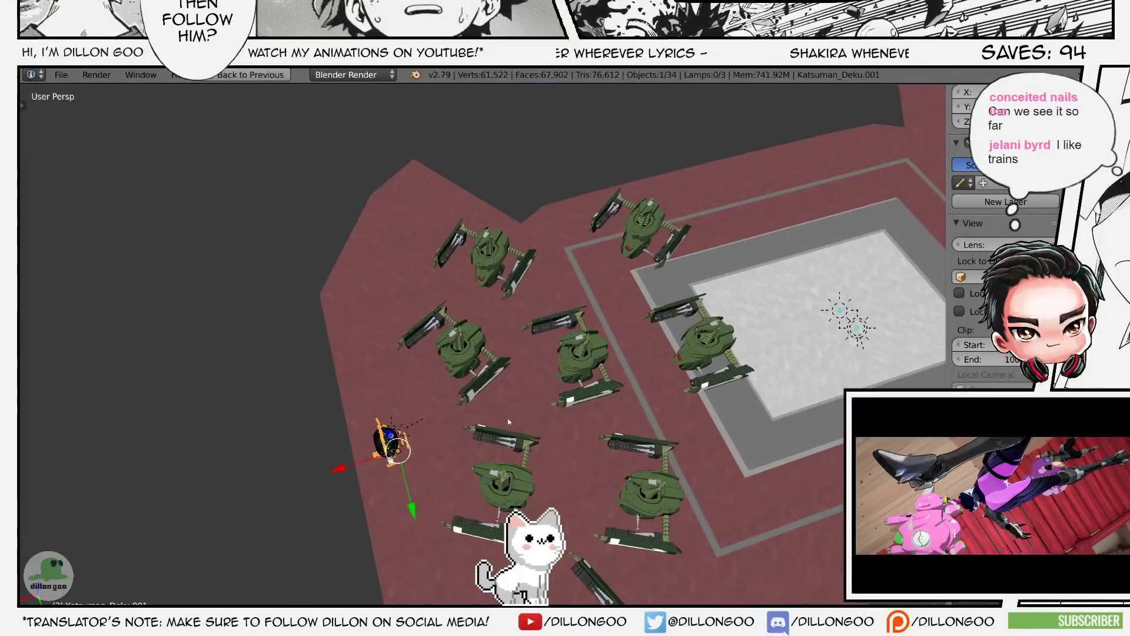
middle_drag(622, 406, 636, 345)
click(627, 386)
key(z)
key(z)
shift+middle_drag(654, 415, 640, 463)
scroll(610, 298, up, 5)
scroll(587, 353, down, 5)
key(g)
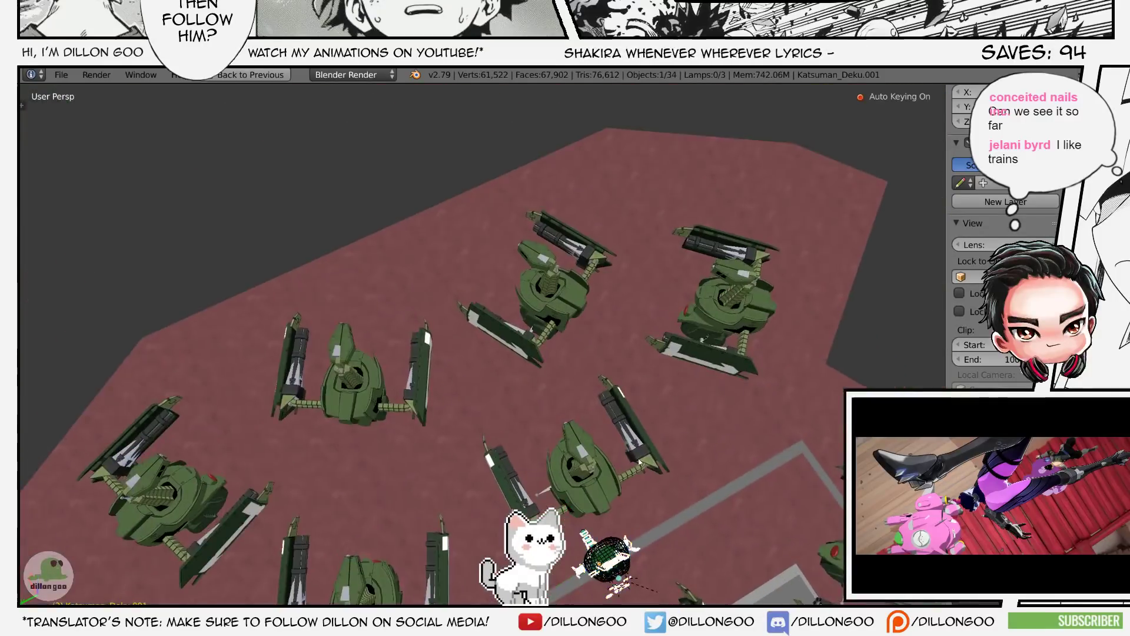
key(shift+z)
right_click(436, 163)
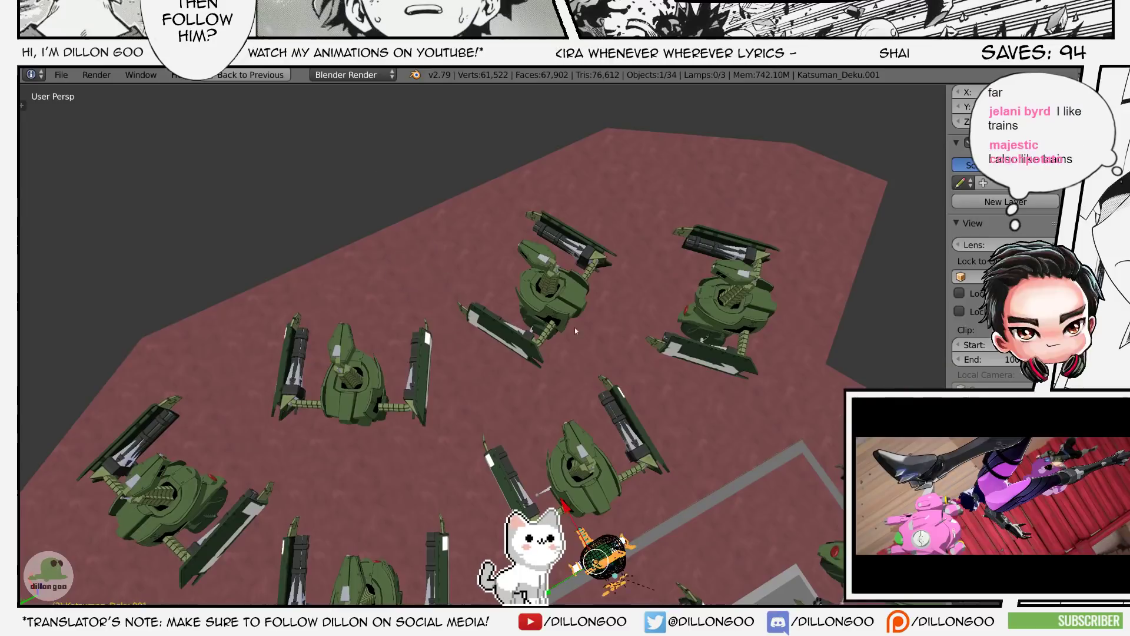
- Move the Katsuman_Deku.001 character across the floor to the middle of the white centre field
scroll(575, 327, down, 3)
middle_drag(572, 320, 564, 247)
scroll(563, 250, up, 1)
key(g)
key(shift+z)
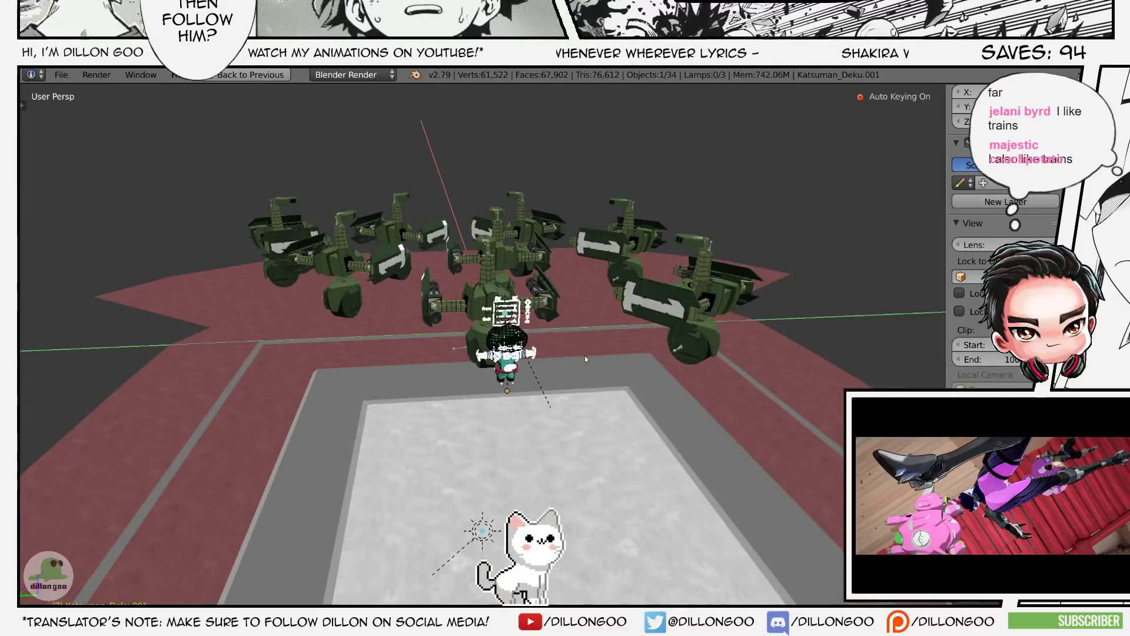
right_click(565, 335)
middle_drag(563, 329, 579, 386)
key(g)
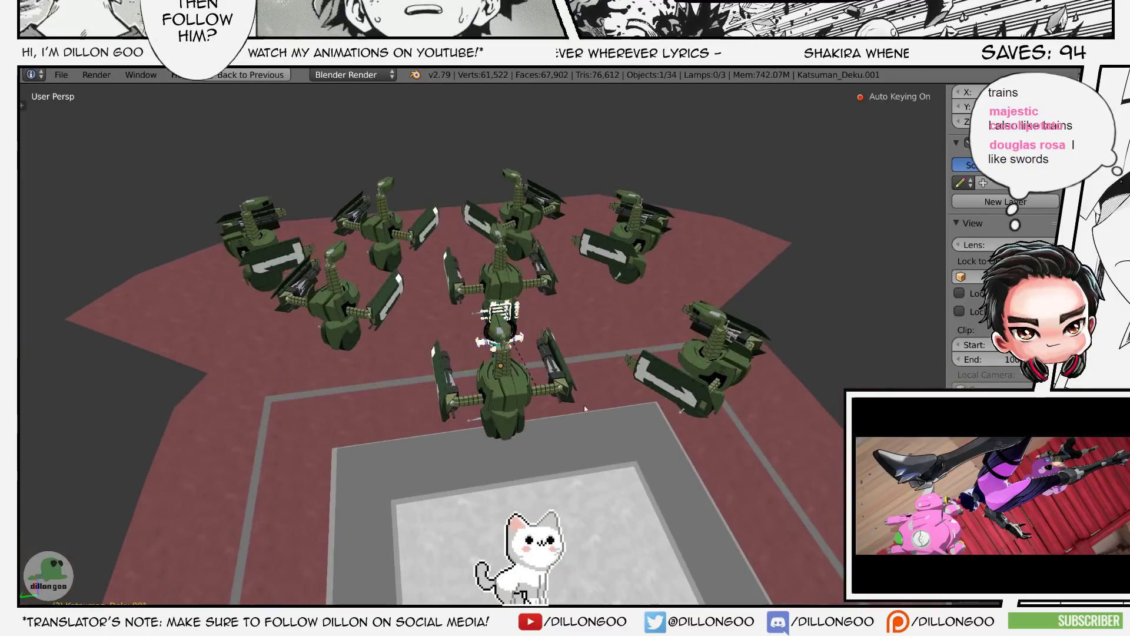
key(shift+z)
click(636, 530)
shift+middle_drag(637, 527, 575, 279)
key(g)
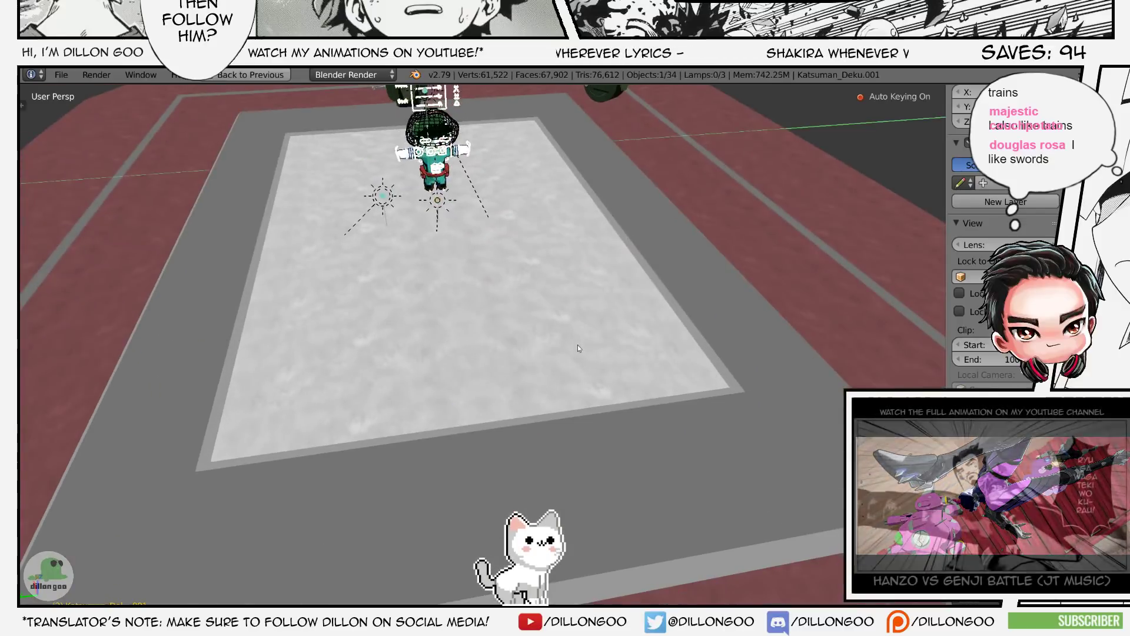
click(582, 363)
- Select the UA_Robot_01.003 armature and move it across the floor to the near end of the white field
shift+middle_drag(582, 363, 639, 588)
mouse_move(509, 317)
middle_down()
mouse_move(524, 348)
mouse_move(544, 222)
middle_up()
right_click(524, 349)
key(z)
right_click(525, 347)
key(z)
key(alt+z)
scroll(581, 354, down, 2)
key(g)
key(shift+z)
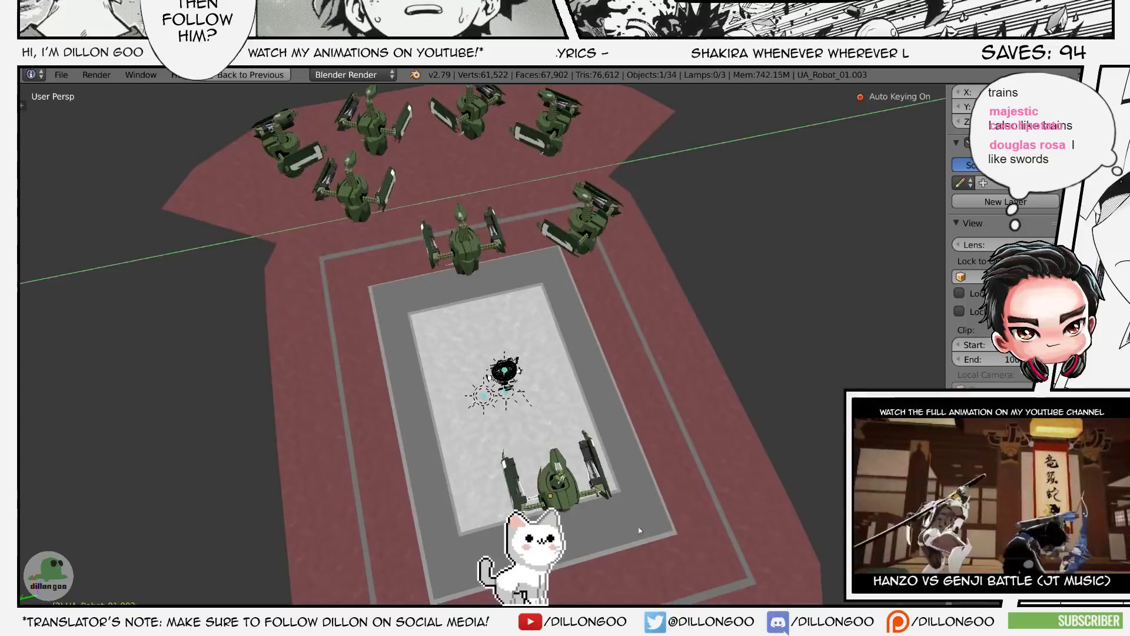
click(616, 517)
- Move the UA_Robot_01.008 robot to the court's near left corner and turn it toward the hero
key(z)
right_click(495, 238)
key(g)
key(shift+z)
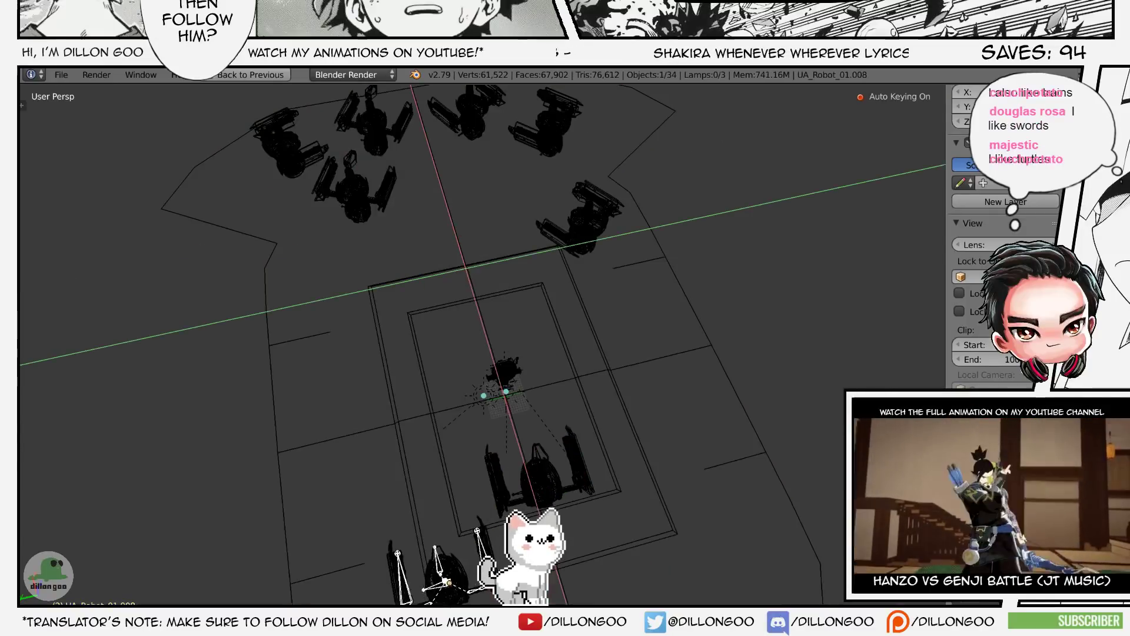
click(439, 506)
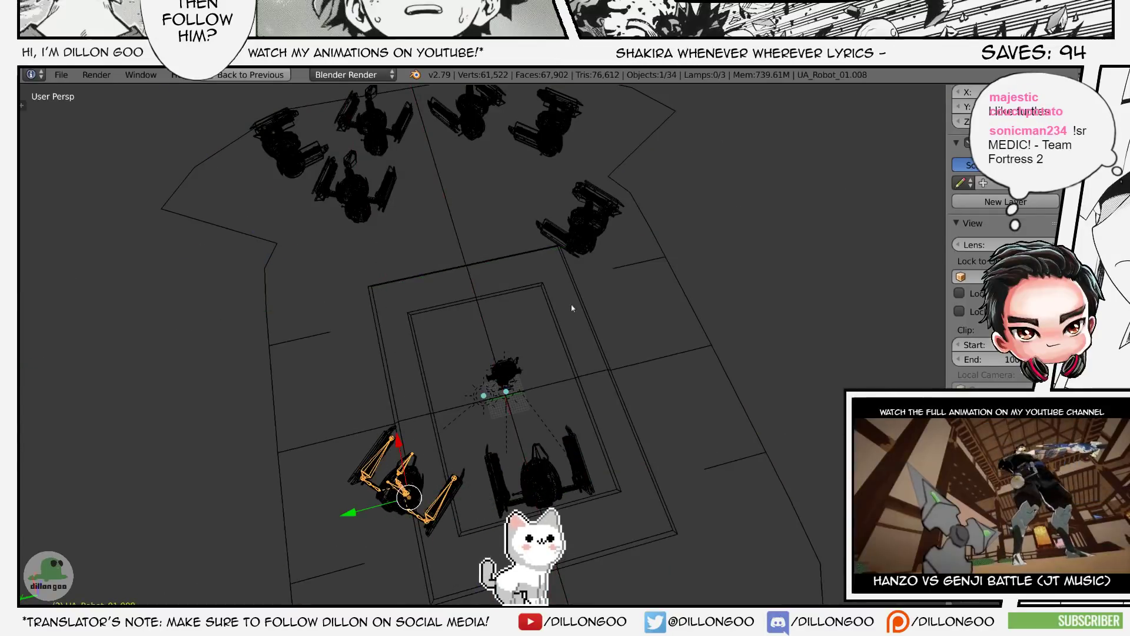
- Move the UA_Robot_01.005 robot beside the white field's right edge and rotate it about Z to face the hero
right_click(580, 238)
key(g)
key(shift+z)
click(609, 391)
key(r)
key(z)
click(654, 380)
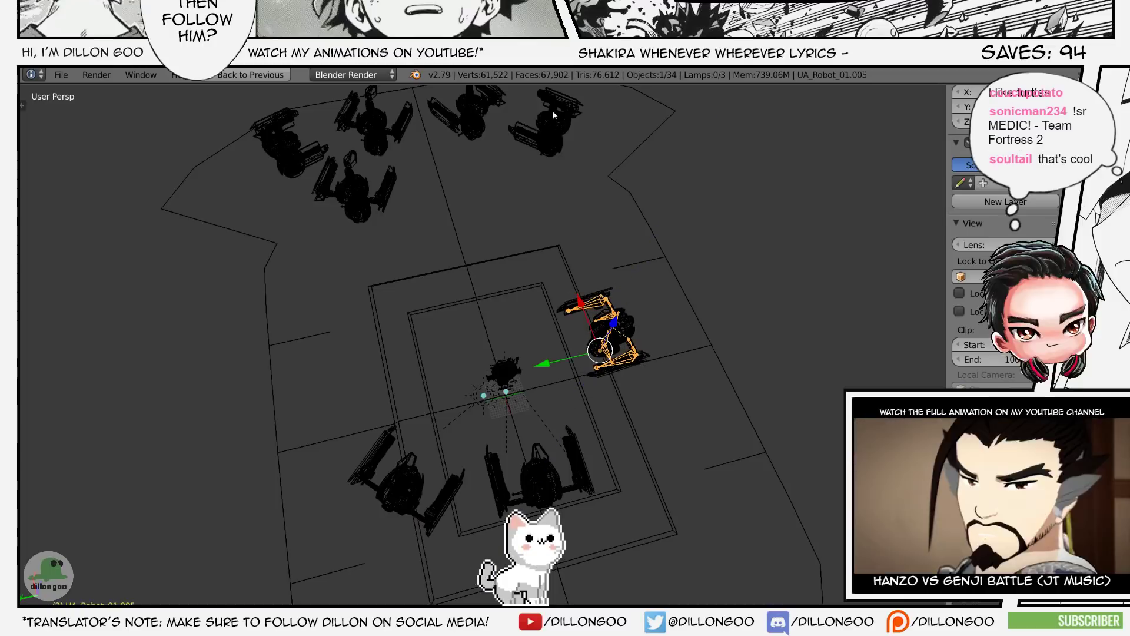
- Move the UA_Robot_01.004 robot to the court's far right corner, rotate it about Z to face the hero and restore textured shading
right_click(548, 125)
key(g)
key(shift+z)
right_click(547, 123)
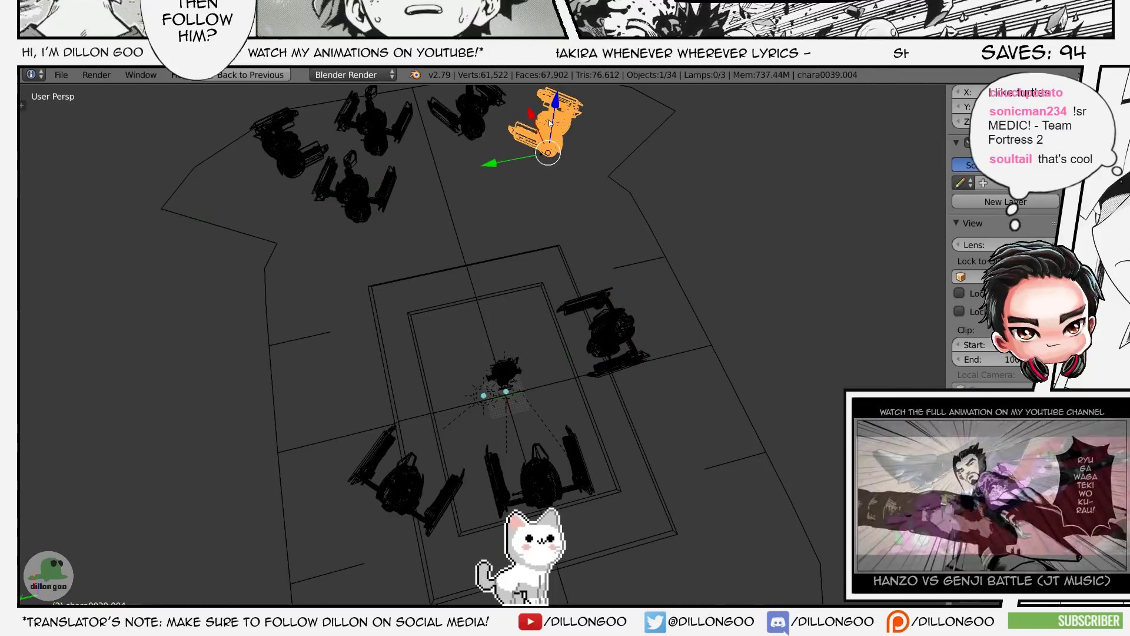
right_click(547, 124)
key(g)
key(shift+z)
click(538, 241)
key(r)
key(z)
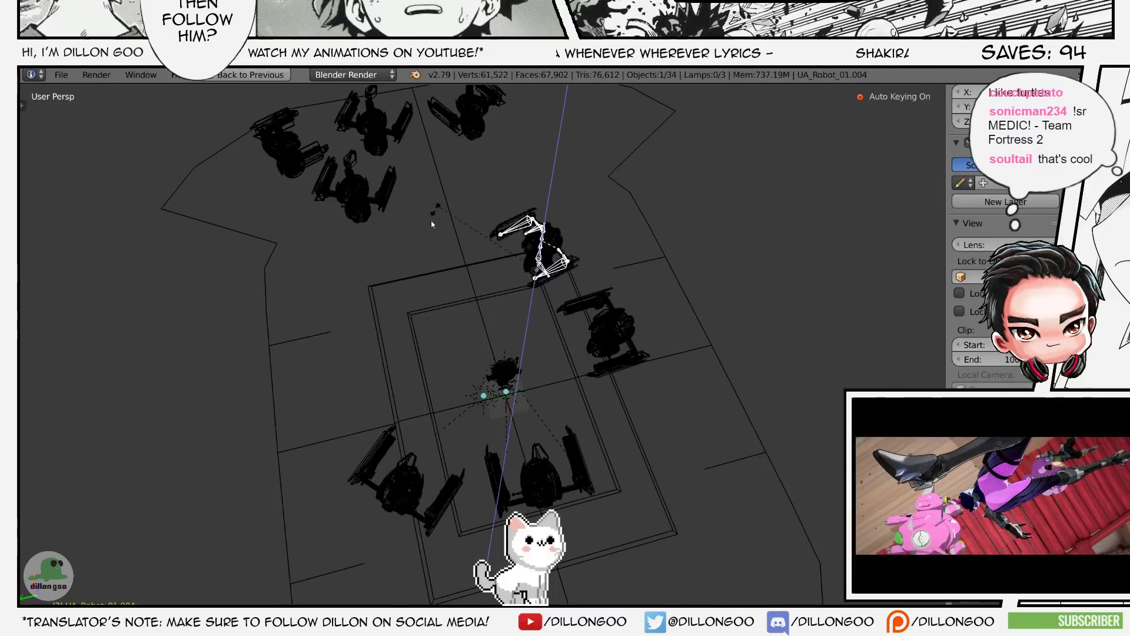
click(632, 366)
key(z)
key(alt+z)
click(643, 335)
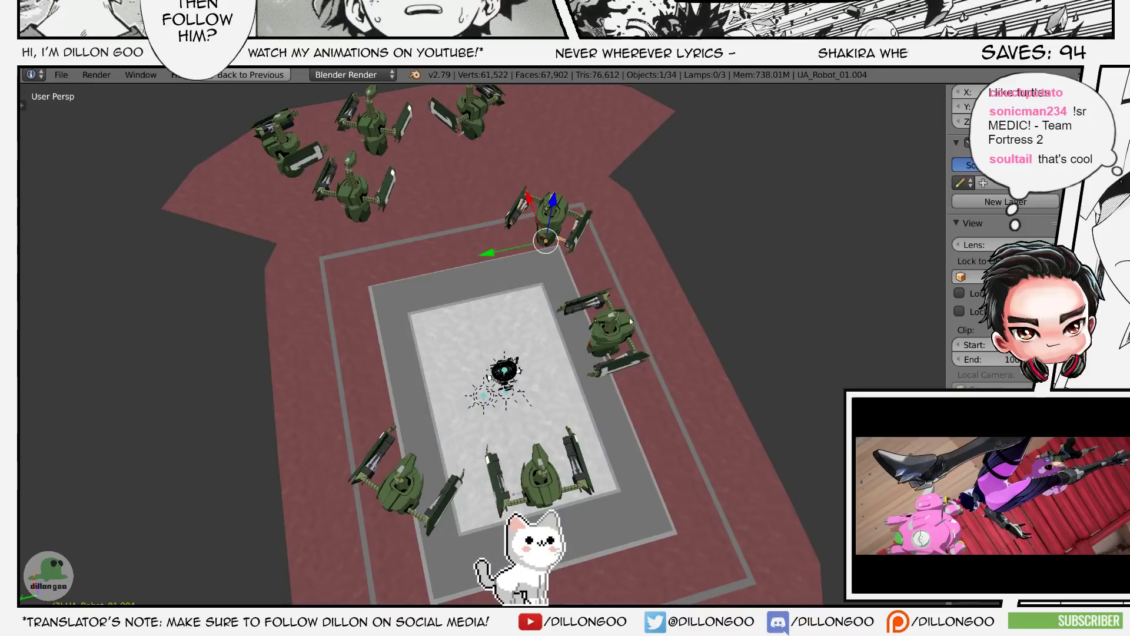
- Select the UA_Robot_01.001 armature on the far floor using wireframe shading and save the file
right_click(472, 125)
right_click(470, 121)
key(z)
key(z)
key(z)
key(z)
right_click(470, 122)
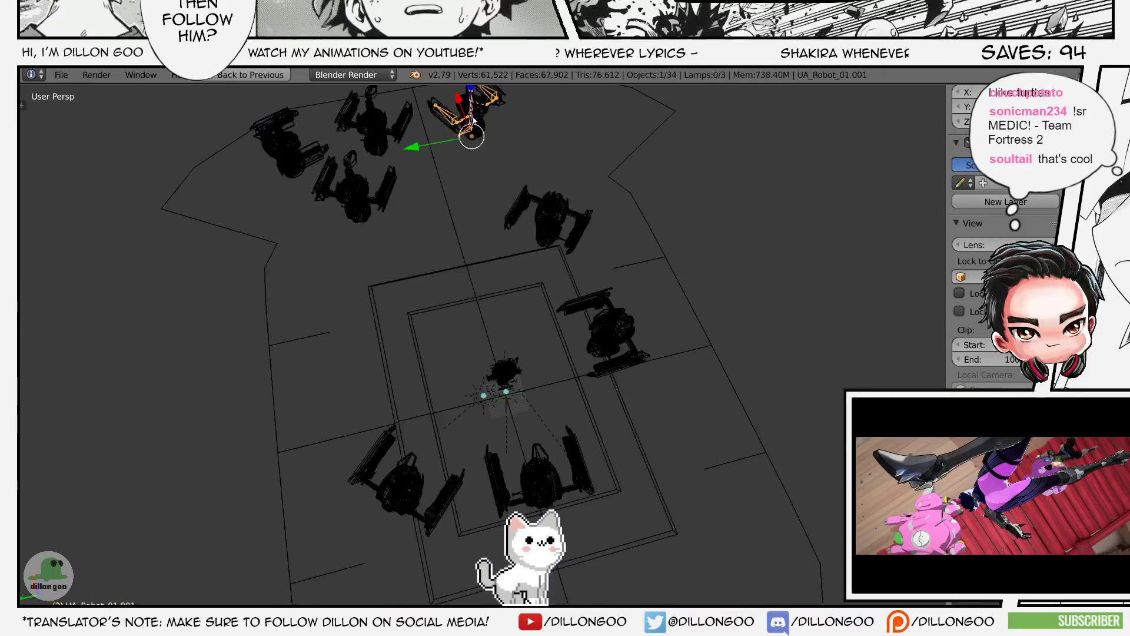
key(alt+z)
key(ctrl+s)
click(581, 172)
- Move the UA_Robot_01.001 robot to the middle of the court's far edge and rotate it about Z toward the hero
key(alt+z)
mouse_move(583, 171)
shift+middle_down()
mouse_move(727, 287)
mouse_move(695, 248)
shift+middle_up()
key(alt+z)
key(r)
key(z)
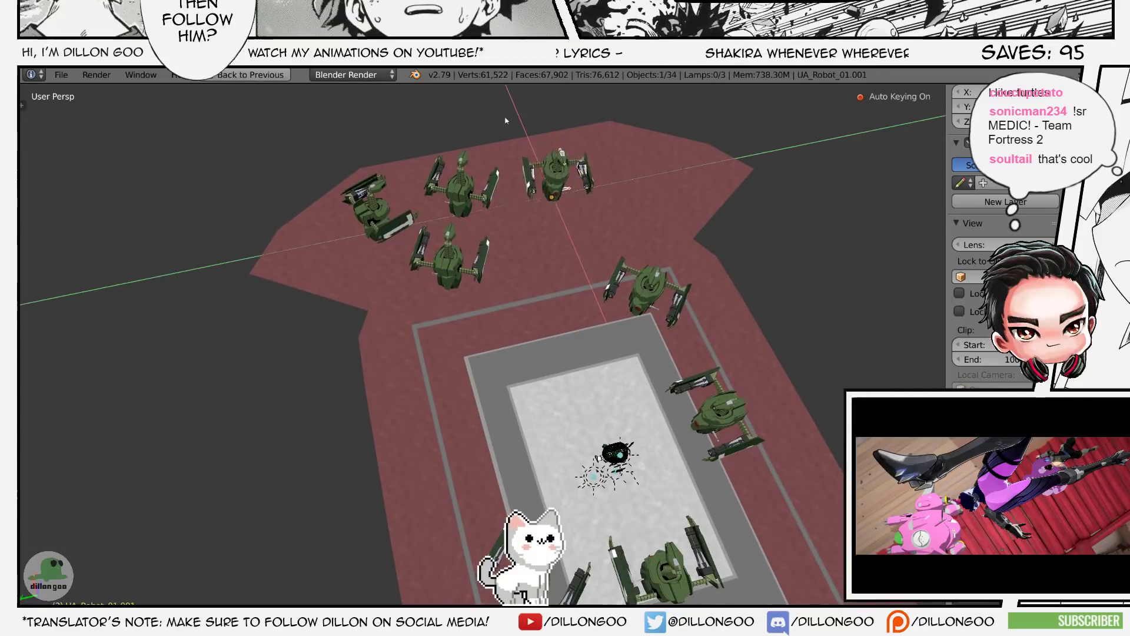
click(492, 265)
- Move the UA_Robot_01.006 robot beside the white field's left edge and rotate it about Z to face the hero
key(z)
right_click(471, 266)
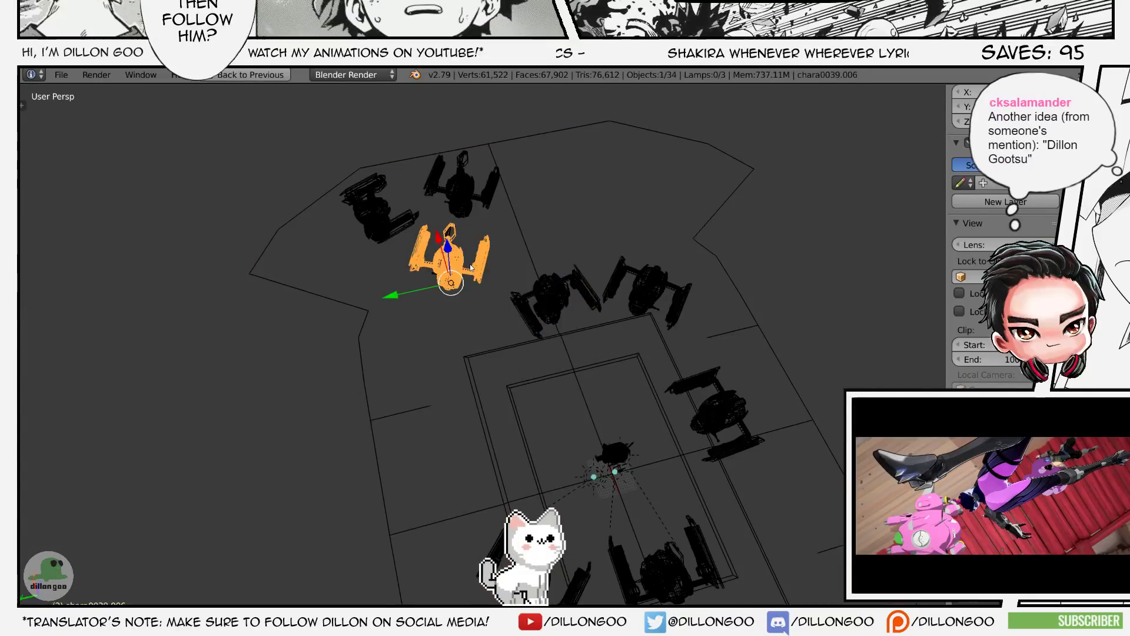
right_click(470, 266)
key(alt+z)
key(g)
key(shift+z)
click(612, 503)
key(r)
key(z)
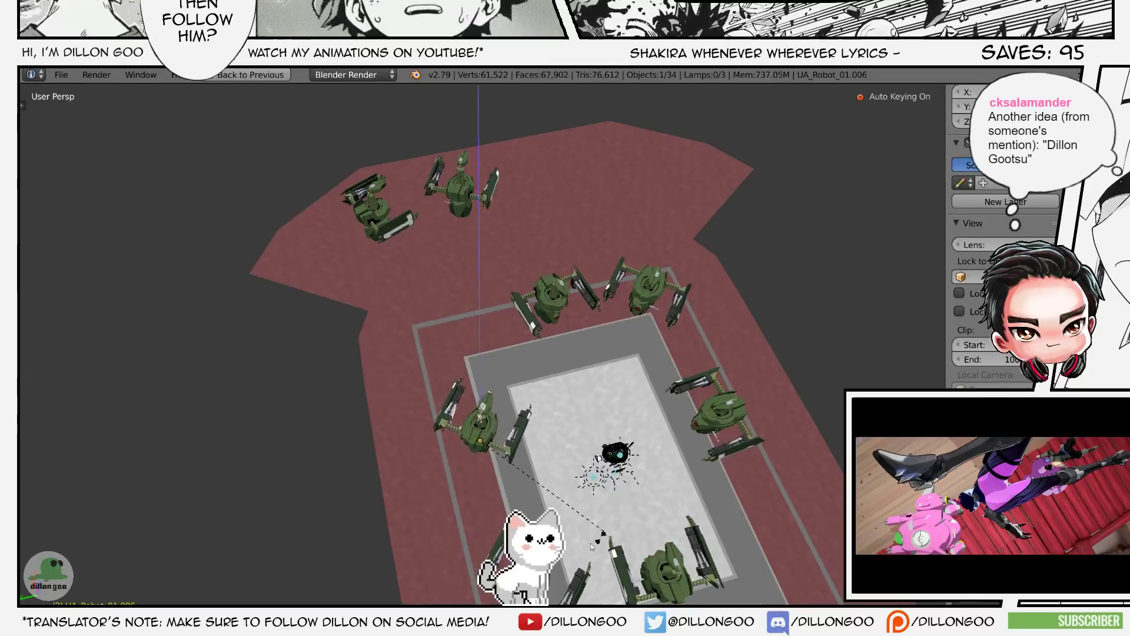
- Move the UA_Robot_01.002 robot to the court's far left corner and rotate it about Z to face the hero
key(z)
right_click(402, 227)
key(z)
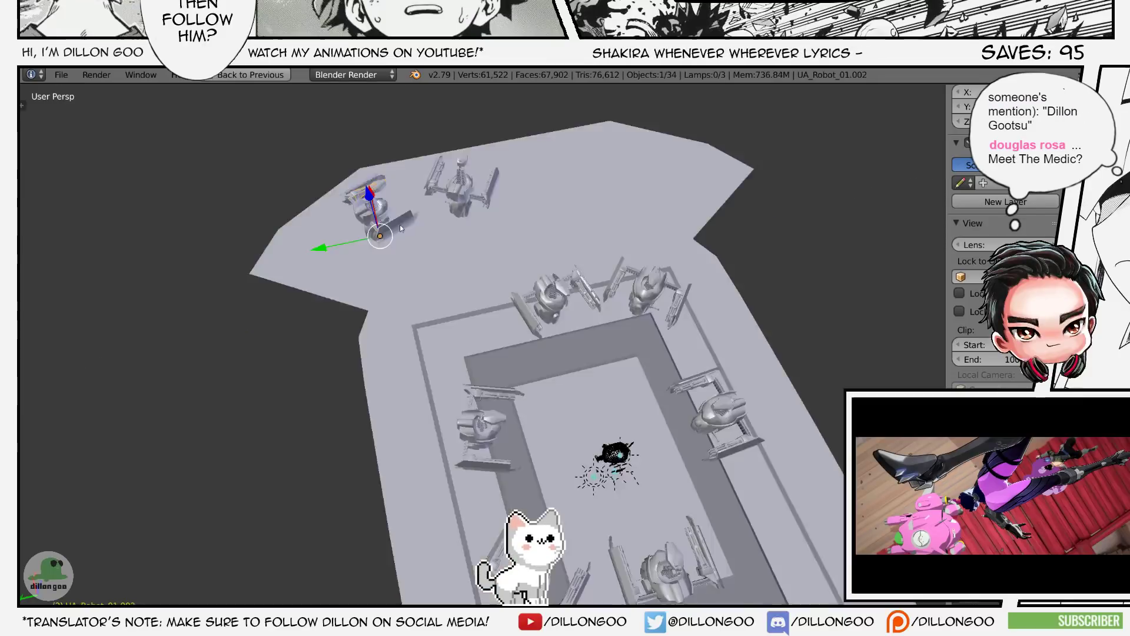
key(alt+z)
key(g)
key(shift+z)
click(443, 311)
key(r)
key(z)
click(398, 421)
key(g)
key(shift+z)
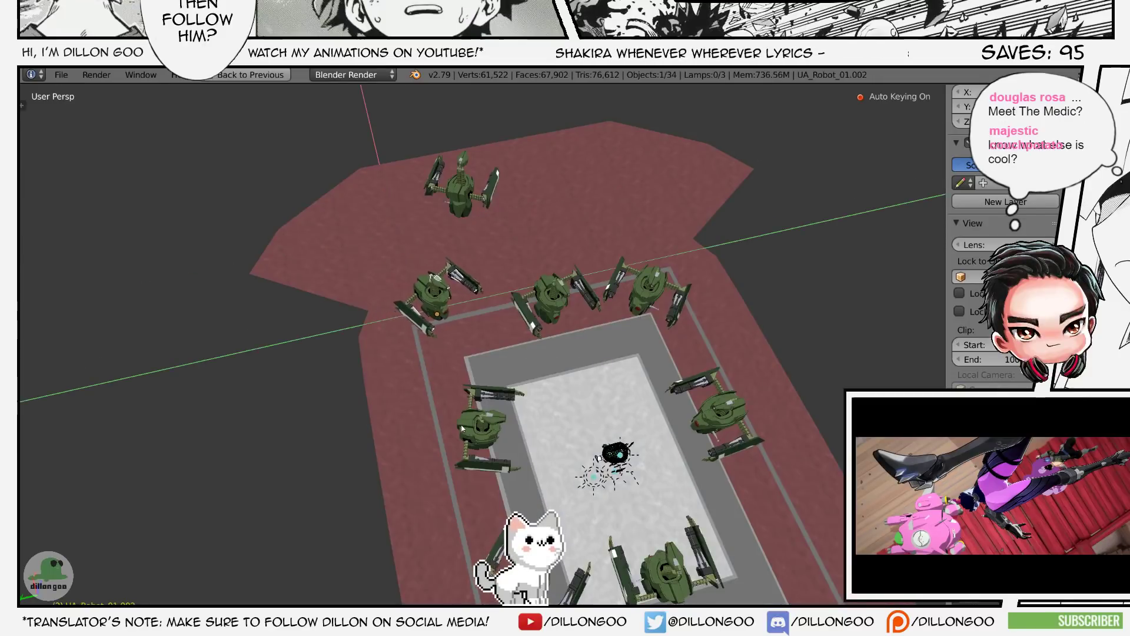
click(422, 421)
- Select the UA_Robot_01 armature on the far floor and move it sideways behind the row of robots
key(a)
key(z)
key(a)
right_click(476, 178)
key(z)
key(alt+z)
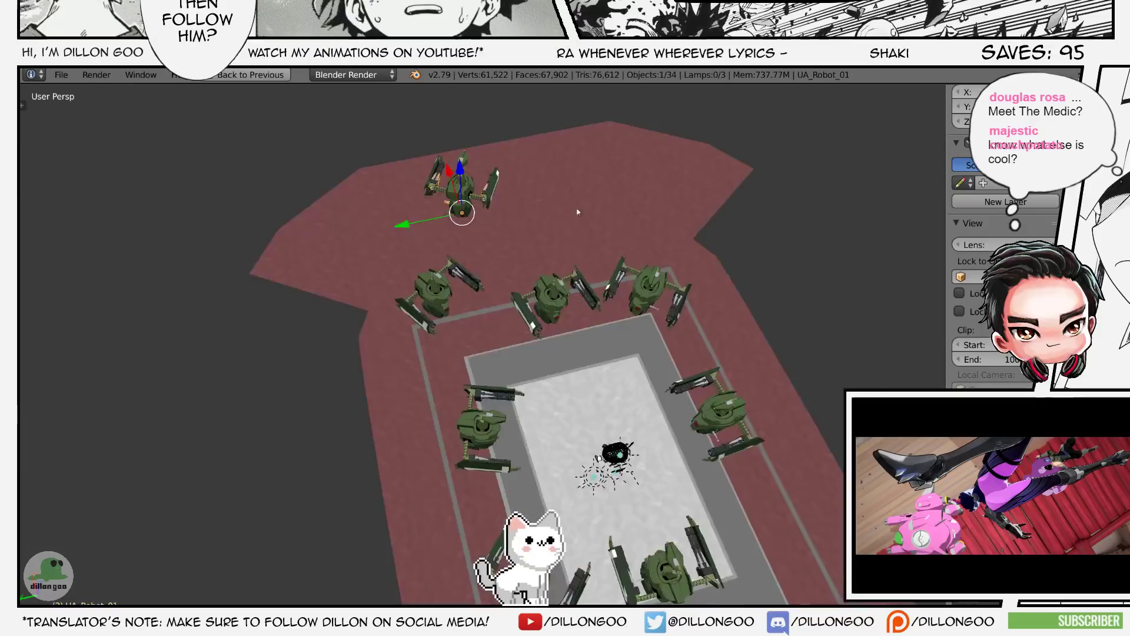
middle_drag(577, 211, 591, 190)
click(351, 205)
key(g)
key(shift+z)
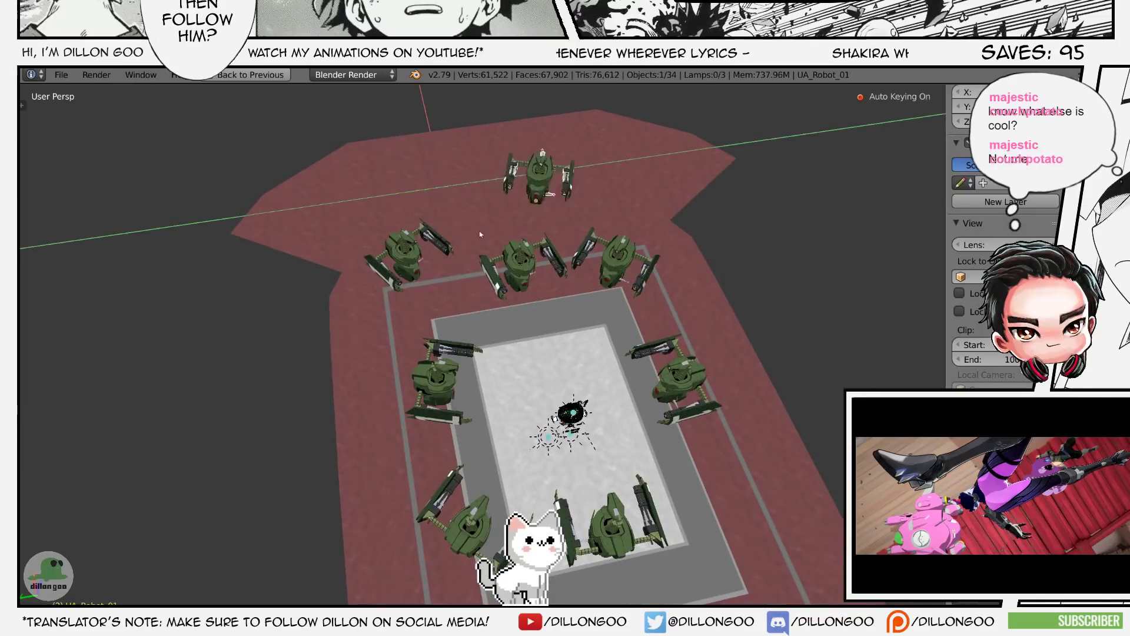
click(534, 246)
- Refine UA_Robot_01's floor position so it stands in the gap behind the two far robots
middle_drag(616, 372, 581, 334)
key(g)
key(shift+z)
click(592, 322)
key(z)
key(z)
key(alt+z)
- Select the UA_Robot_01.003 armature, adjust its position near the field's near edge and save the file
scroll(598, 298, up, 1)
key(z)
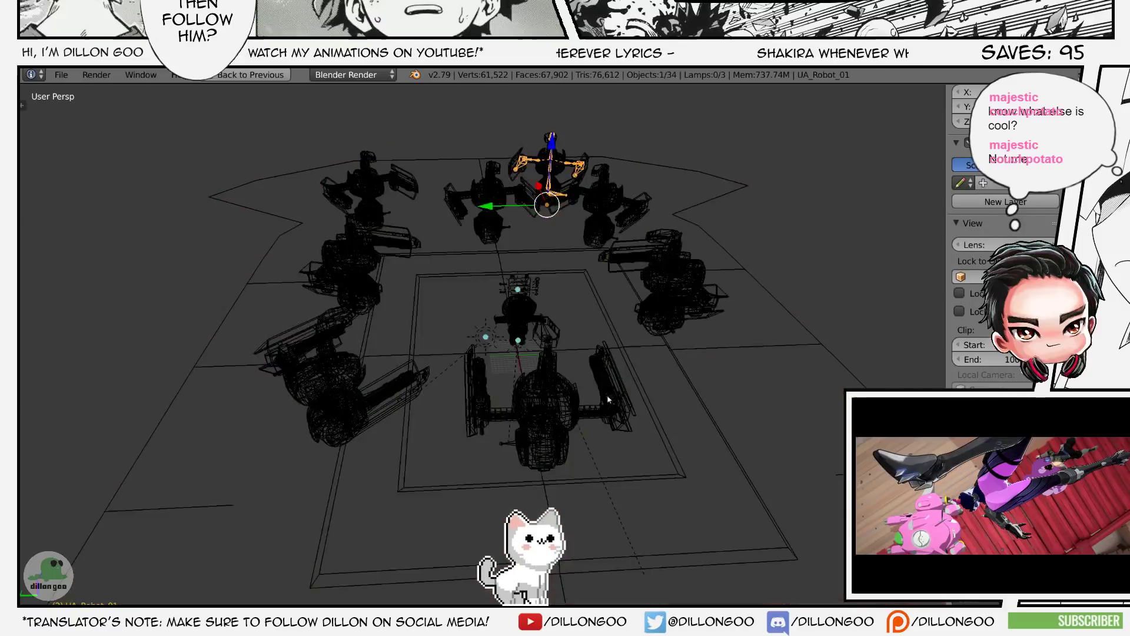
right_click(611, 394)
key(z)
key(alt+z)
middle_drag(611, 394, 612, 330)
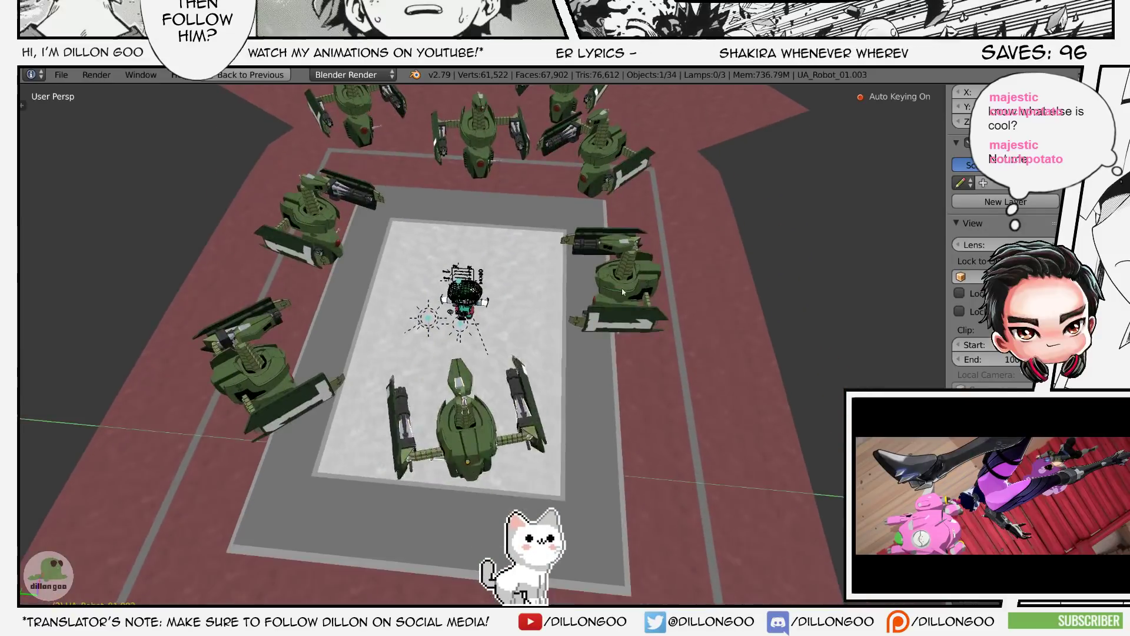
key(ctrl+s)
click(639, 316)
- Examine the ring of robots around the hero from several angles and distances
scroll(618, 265, down, 5)
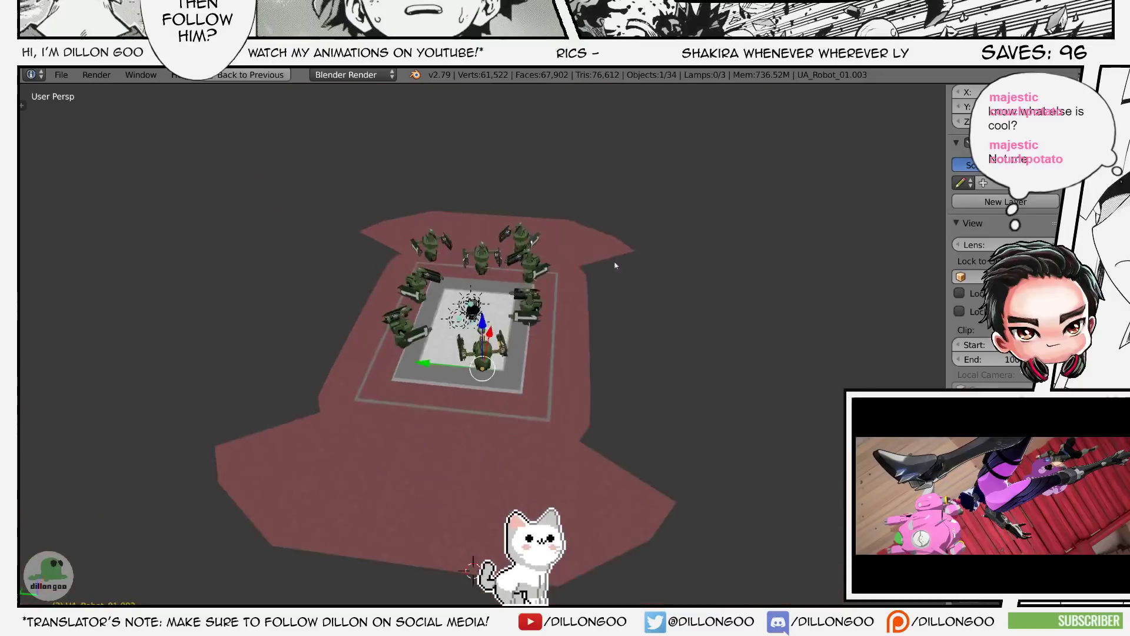
middle_drag(616, 262, 412, 288)
scroll(565, 329, up, 4)
shift+middle_drag(610, 346, 502, 282)
scroll(529, 283, up, 1)
middle_drag(583, 288, 591, 367)
click(591, 321)
scroll(613, 295, down, 2)
scroll(613, 296, up, 3)
scroll(585, 373, up, 3)
scroll(665, 359, down, 4)
middle_drag(666, 359, 509, 319)
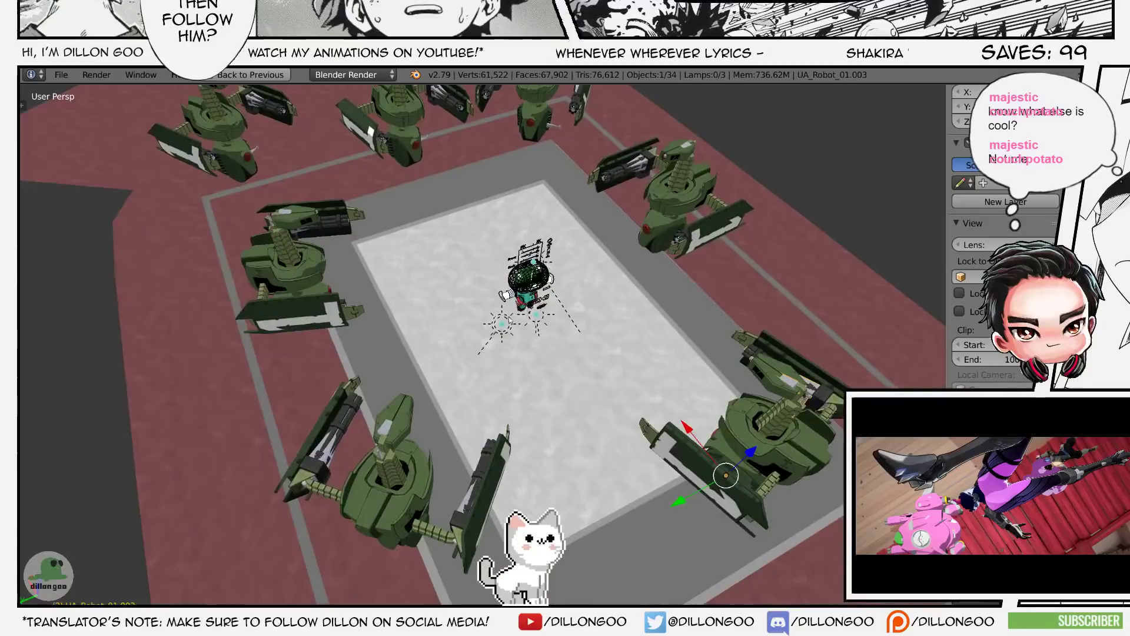
- Add a new camera to the scene, make it the active camera and show the render settings
key(KP_0)
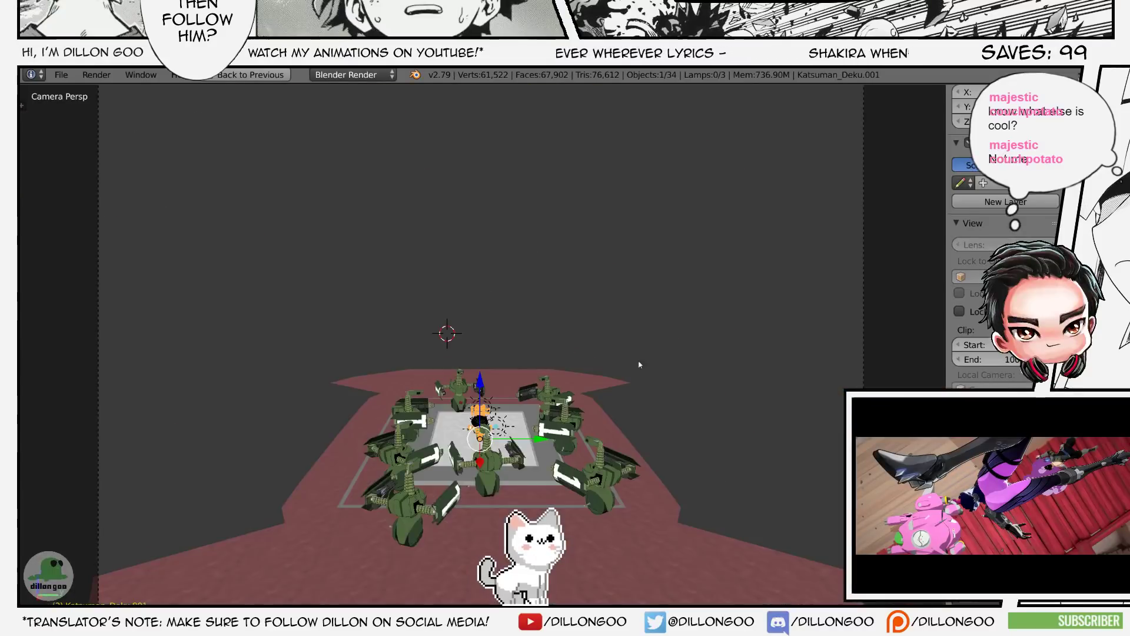
key(shift+a)
key(r)
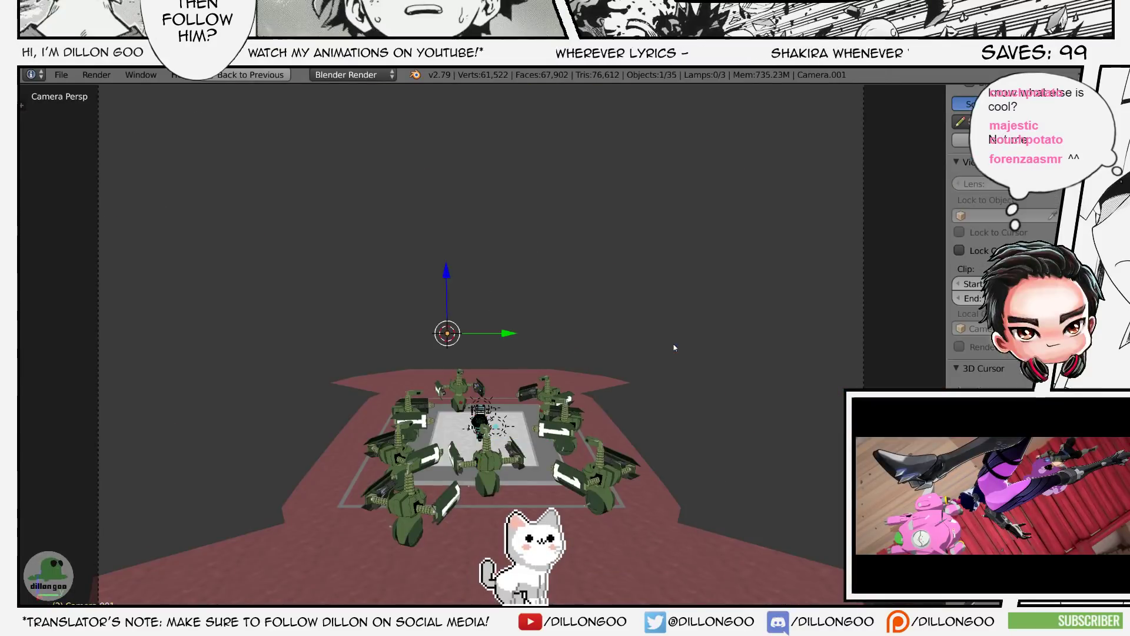
key(ctrl+KP_0)
key(ctrl+Up)
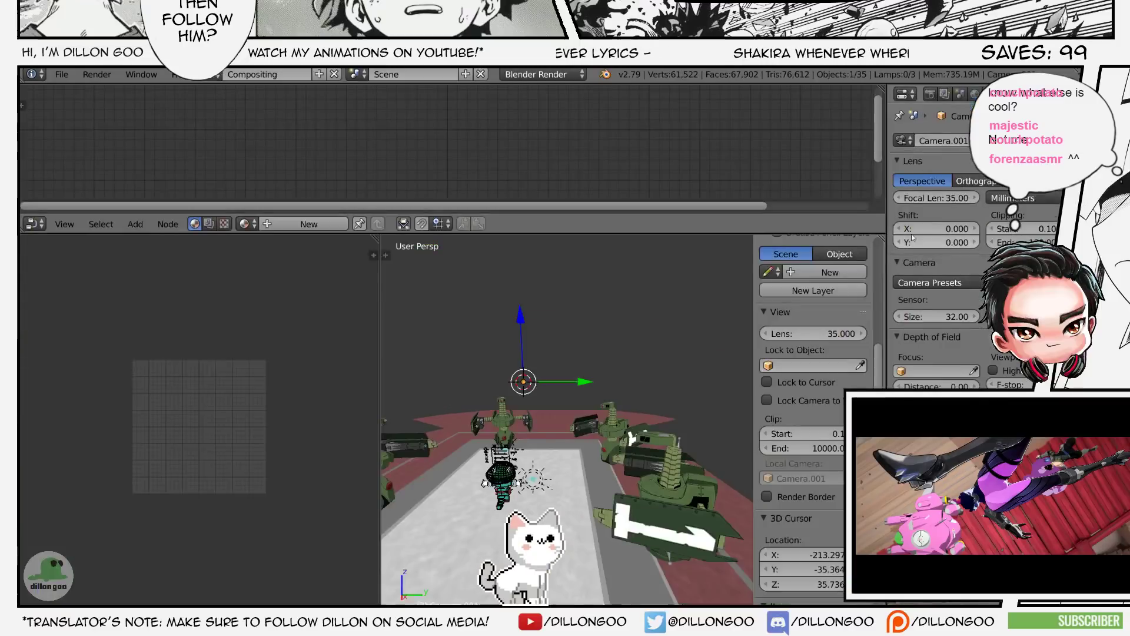
click(932, 94)
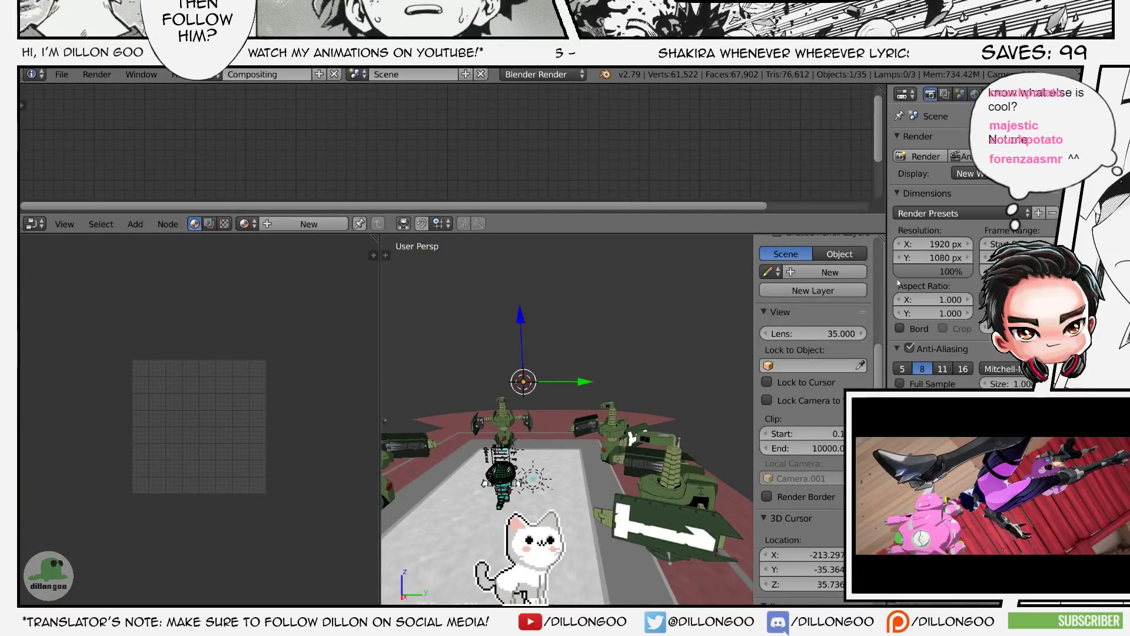
- Save the file and align the new camera to a close view behind the hero character
key(ctrl+Up)
key(ctrl+s)
click(615, 362)
middle_drag(615, 361, 587, 314)
scroll(587, 314, up, 4)
key(KP_0)
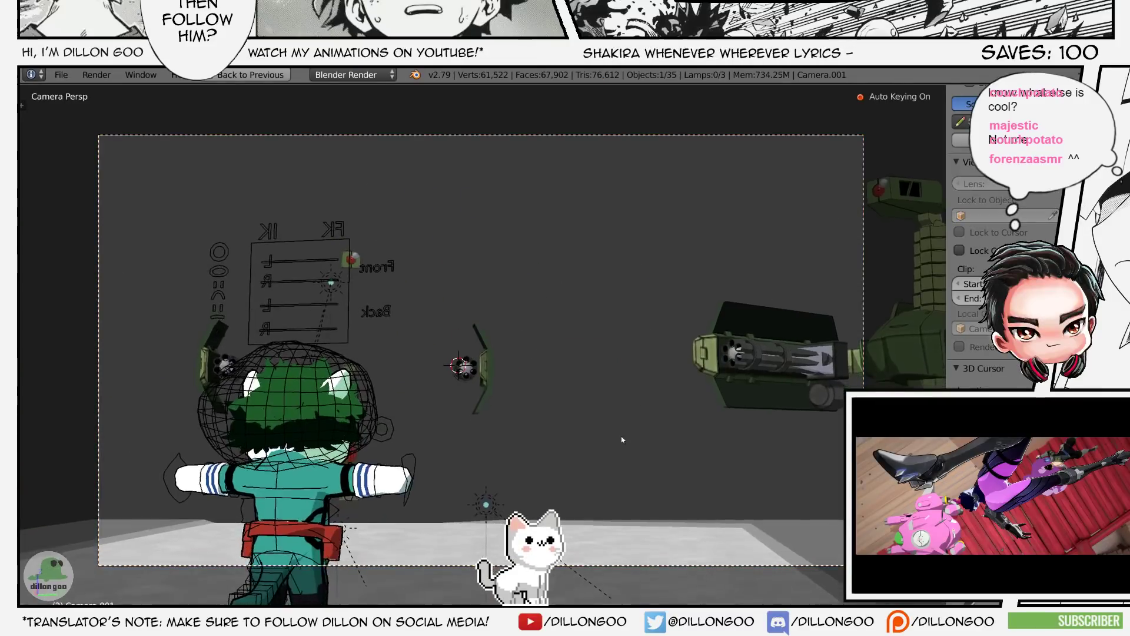
- Set the render's vertical resolution to 810 px and return to the maximized camera view
key(ctrl+Up)
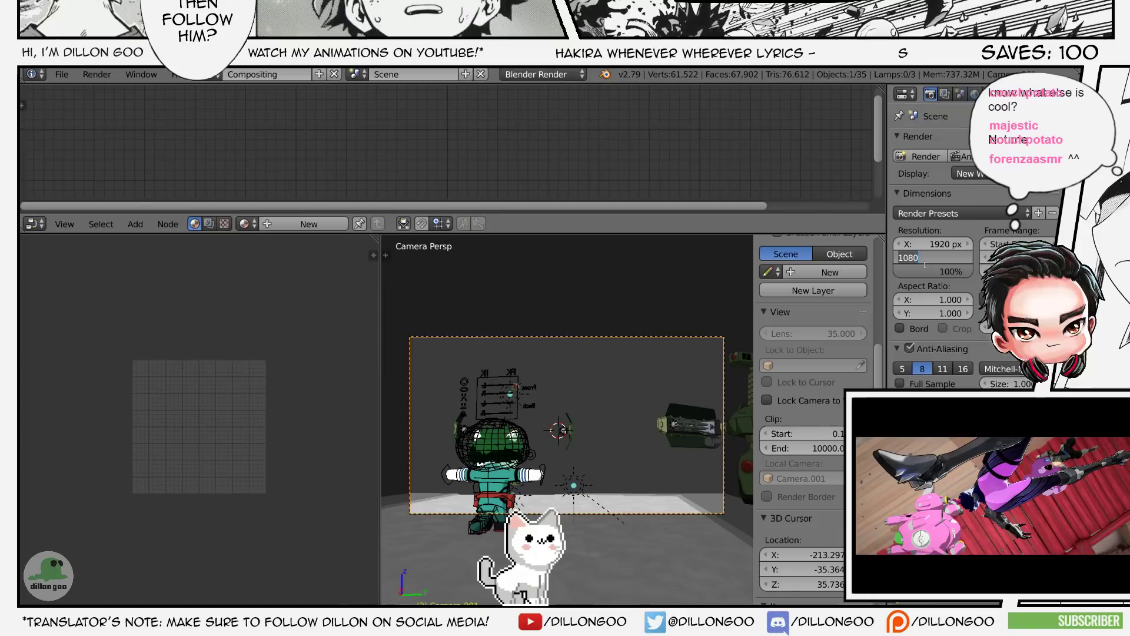
key(BackSpace)
text(810)
key(Return)
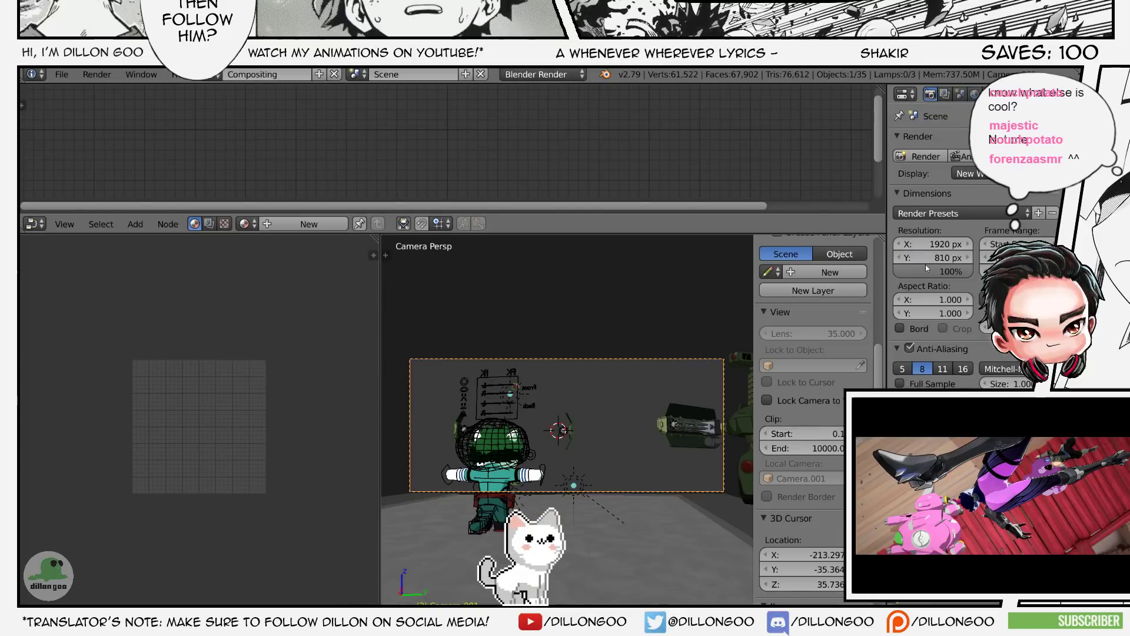
key(ctrl+Up)
- Save over the existing file and swing the camera toward one of the robots
scroll(667, 374, up, 4)
key(ctrl+s)
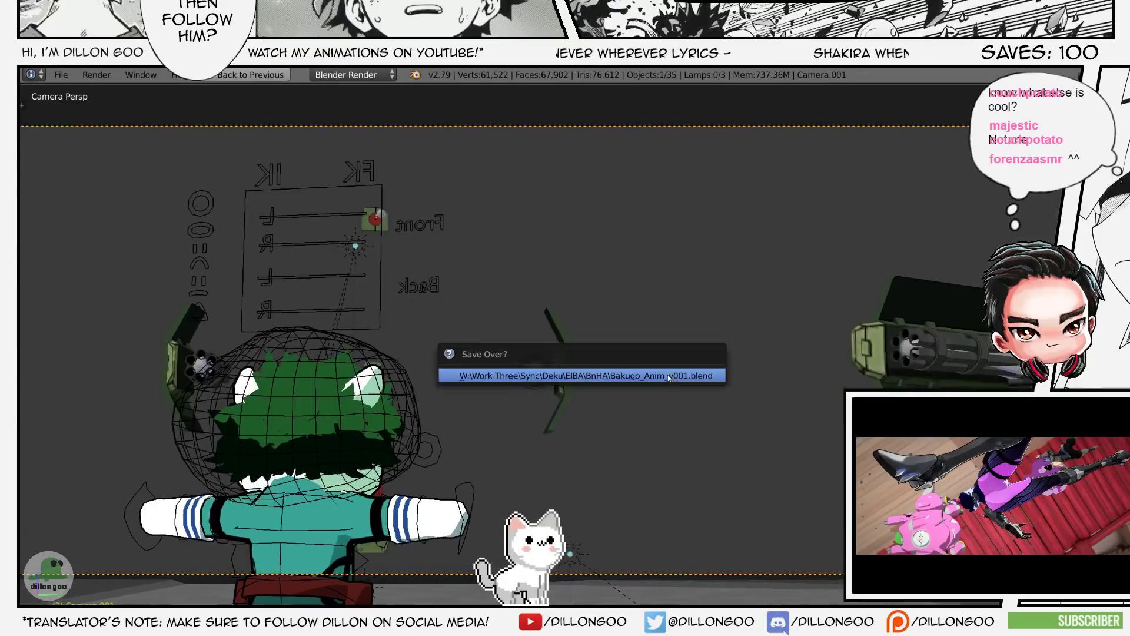
click(667, 374)
key(alt+a)
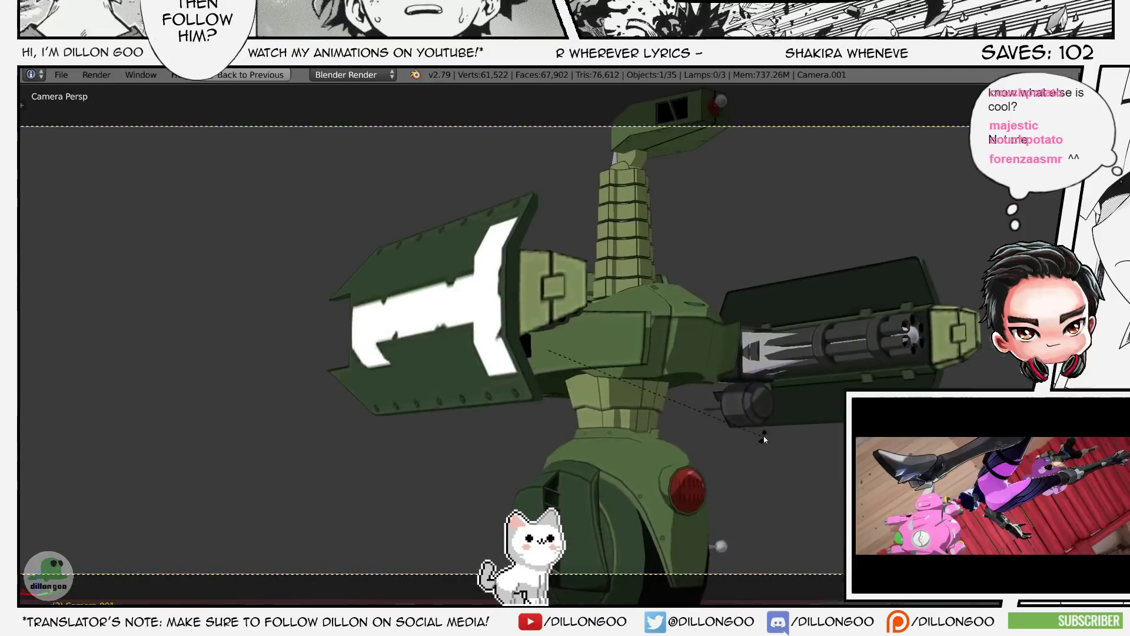
- Increase Camera.001's clipping end distance in its lens settings and return to the maximized camera view
key(ctrl+Up)
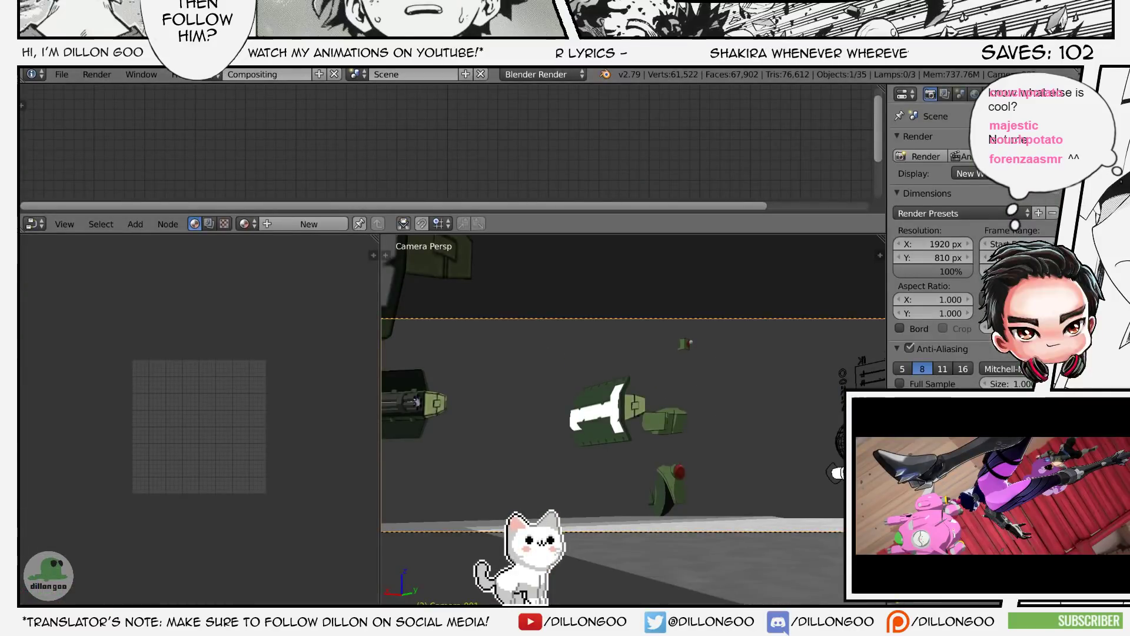
click(1020, 95)
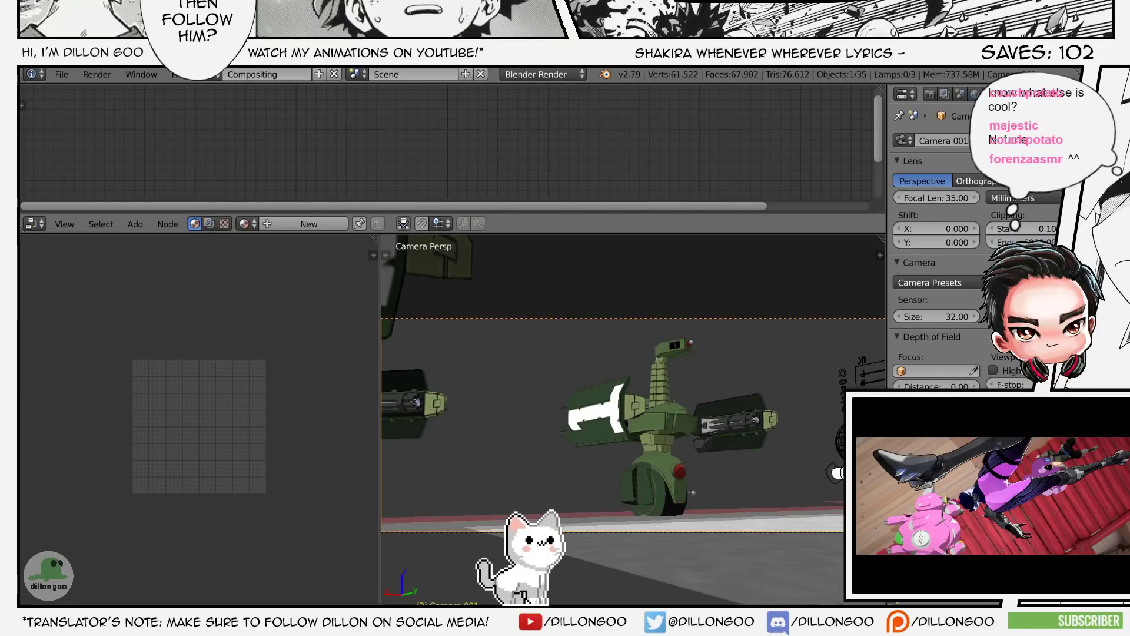
key(ctrl+Up)
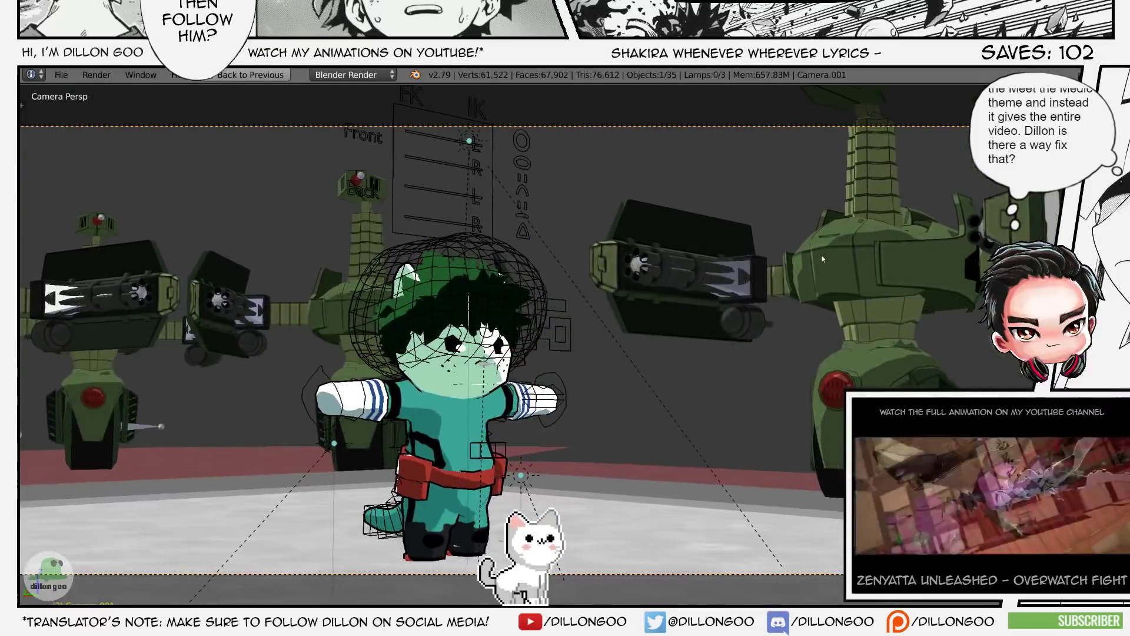
- Shift the hero character's rig along the X axis toward the large robot beside it and rotate it about the Z axis
right_click(561, 338)
key(ctrl+Tab)
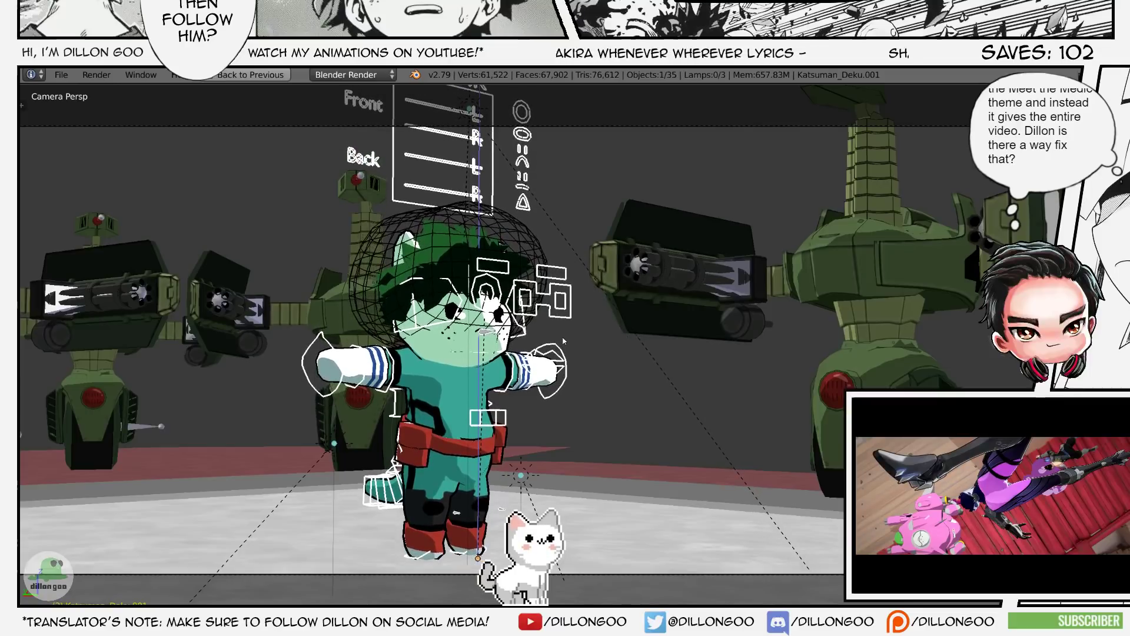
click(563, 341)
scroll(624, 321, down, 2)
shift+middle_drag(655, 312, 720, 310)
key(g)
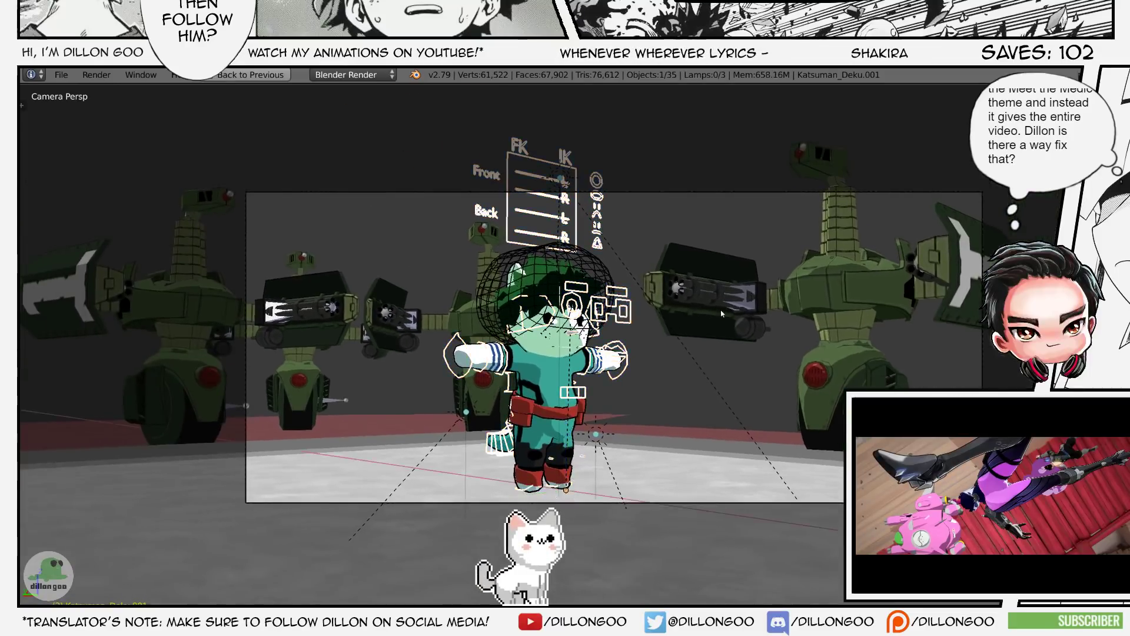
key(x)
click(763, 299)
key(r)
key(z)
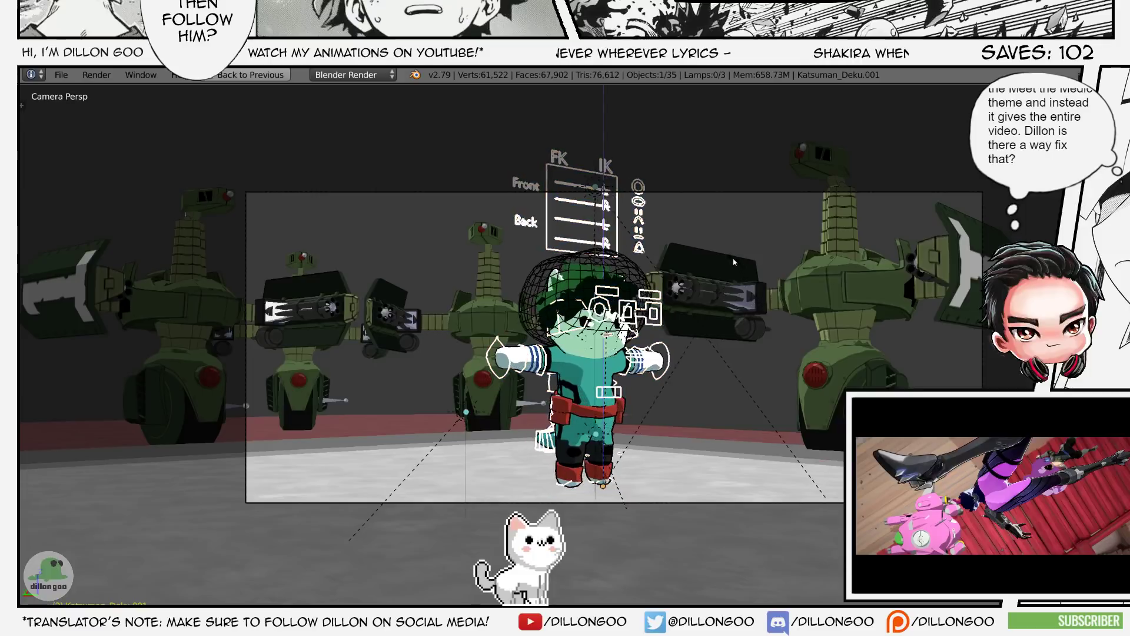
click(739, 281)
- Lower Camera.001 along the Z axis closer to the court floor and save the file
right_click(757, 193)
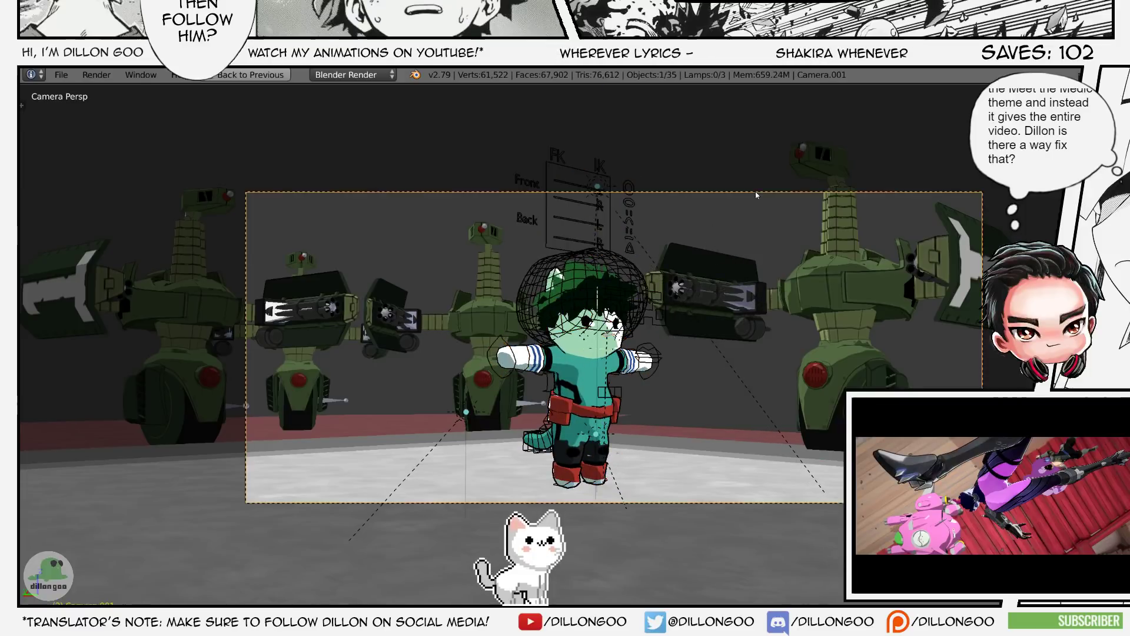
key(g)
key(z)
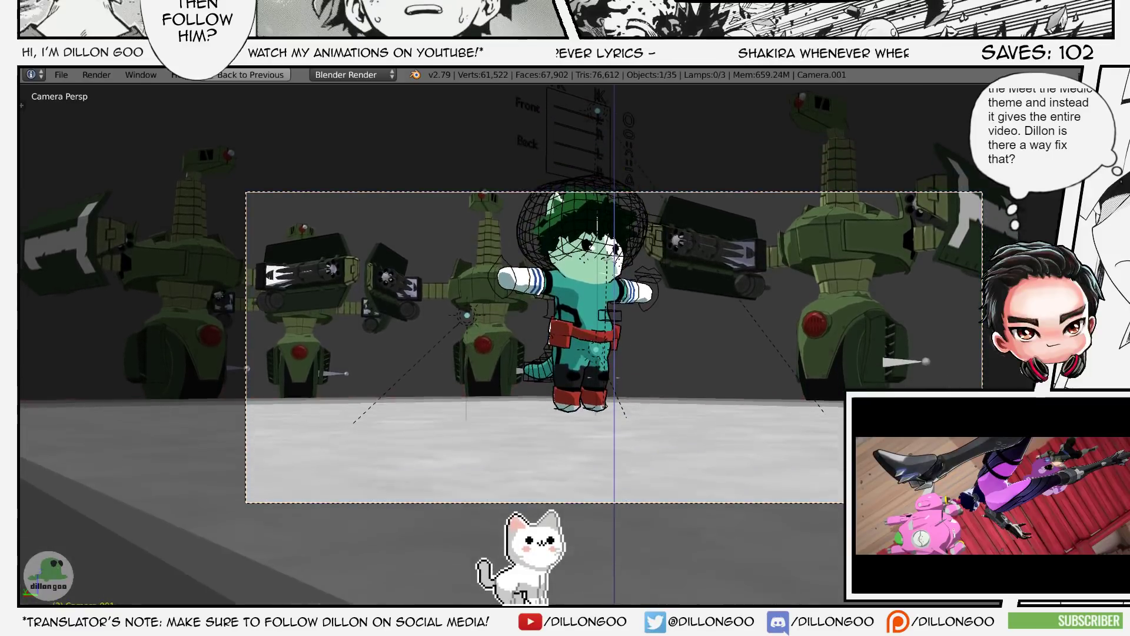
scroll(766, 341, up, 2)
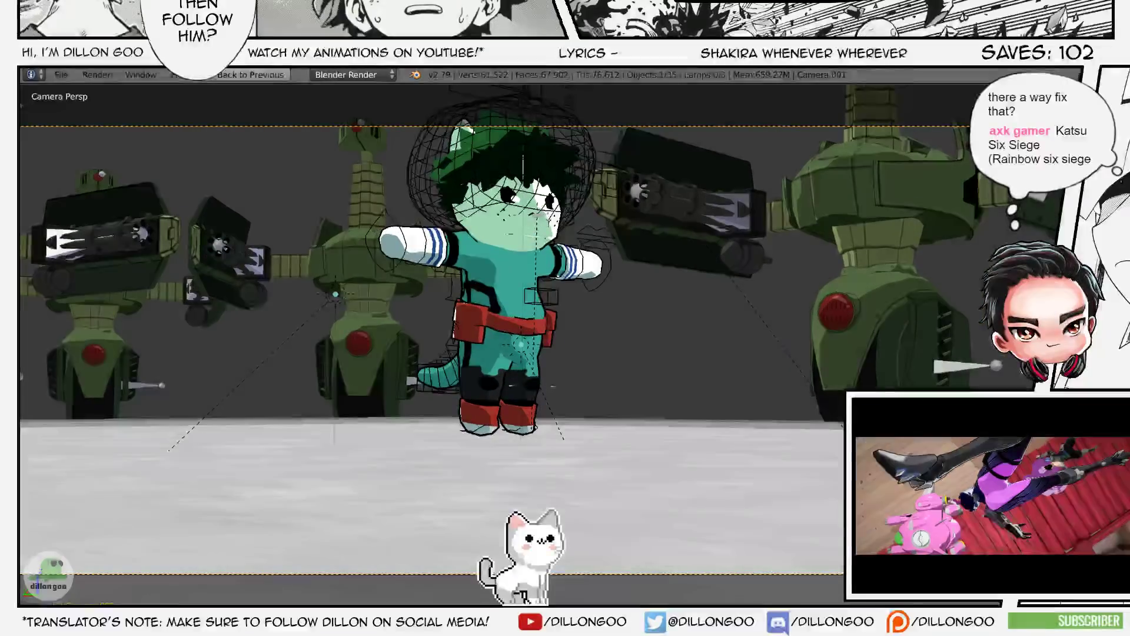
key(Return)
key(z)
key(z)
key(alt+z)
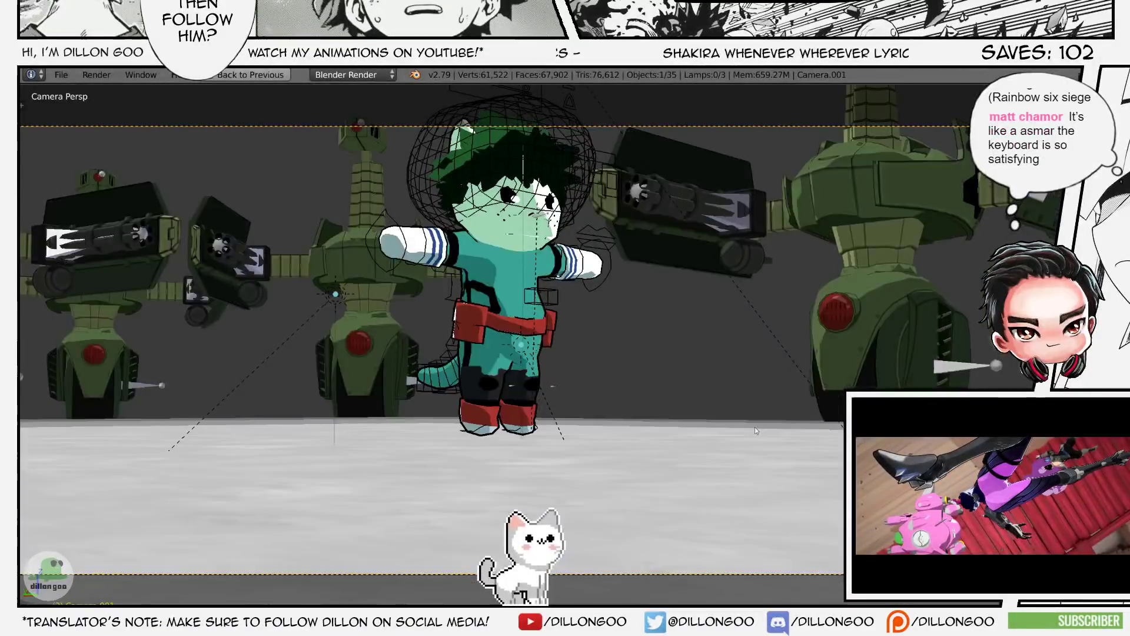
key(ctrl+s)
key(z)
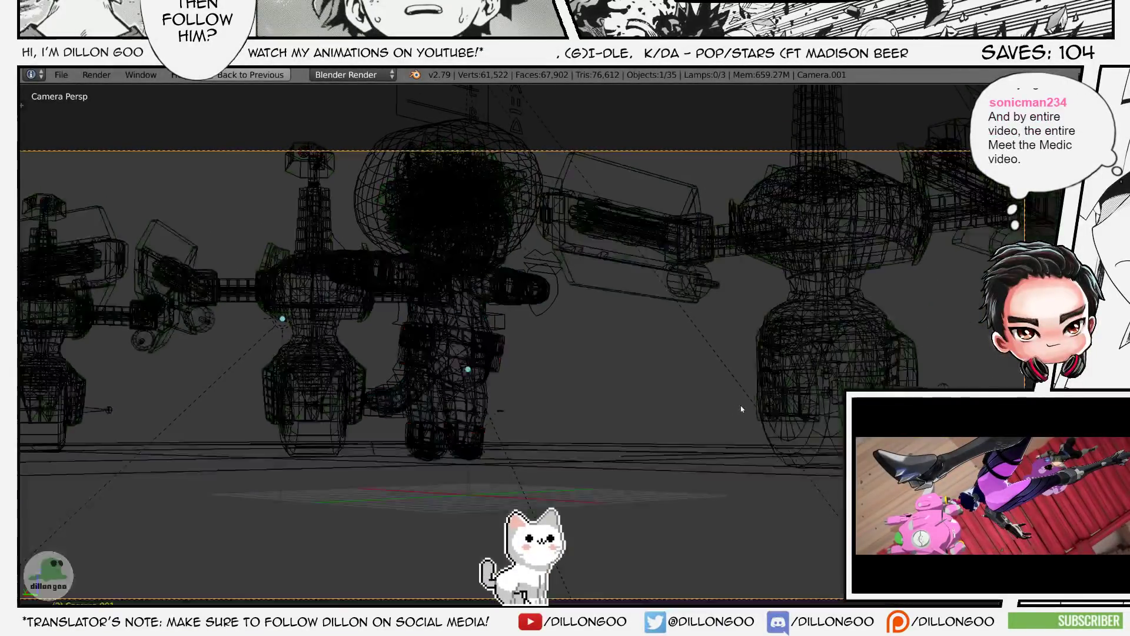
key(z)
key(alt+z)
- Tilt Camera.001 upward about its local X axis and fit the camera frame to the view
key(r)
key(x)
key(x)
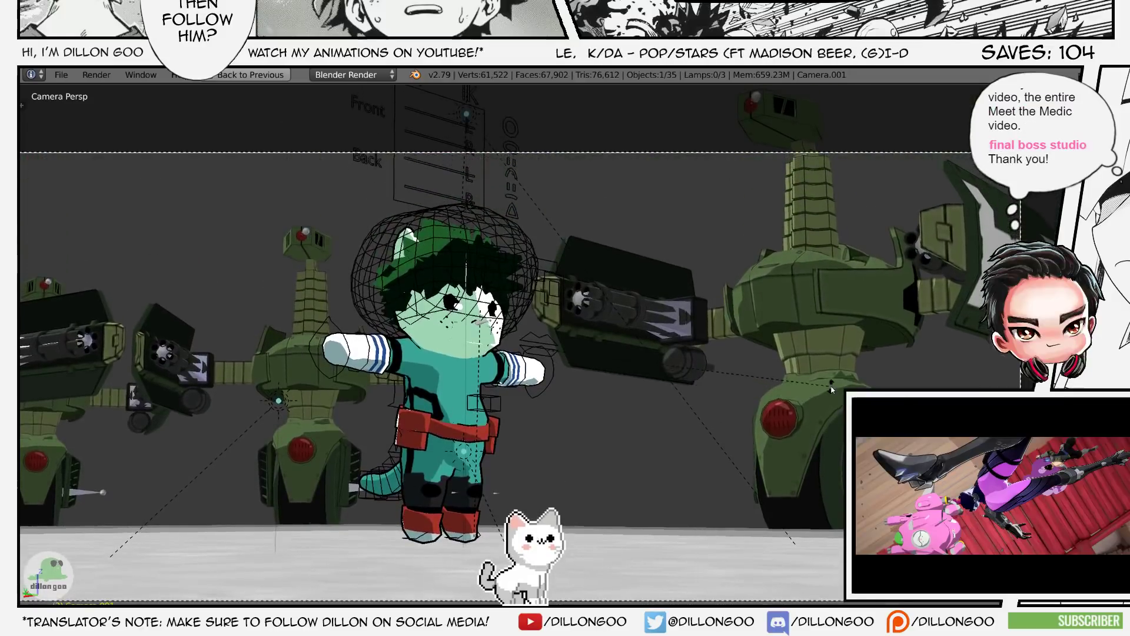
key(Home)
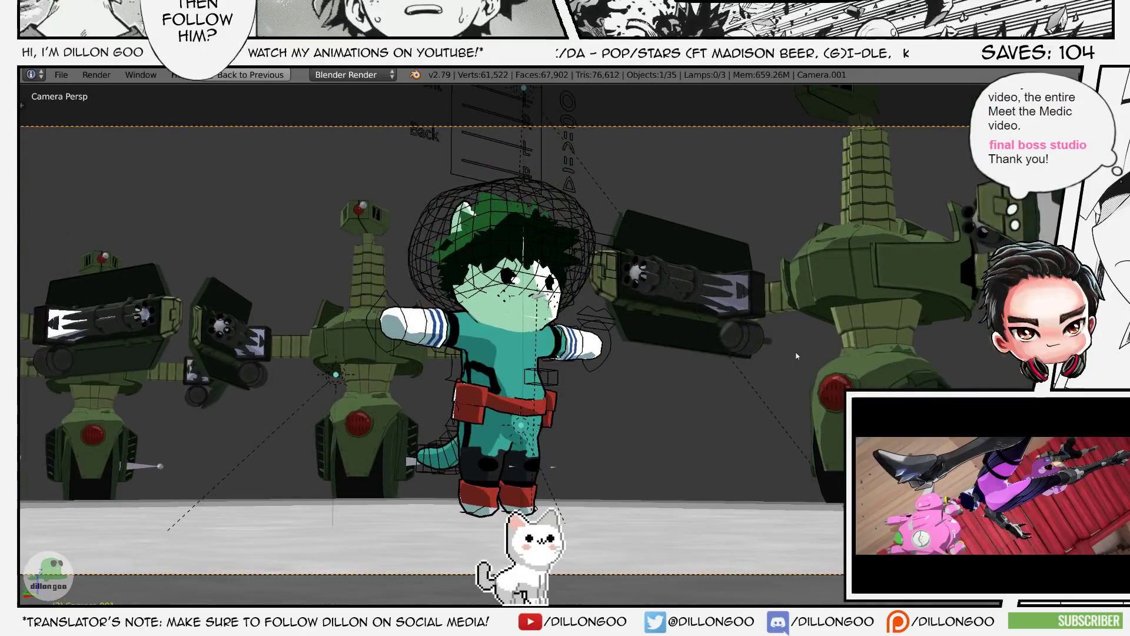
- Try shifting the camera along the X axis, and fine-tune its tilt about the local X axis
key(g)
key(x)
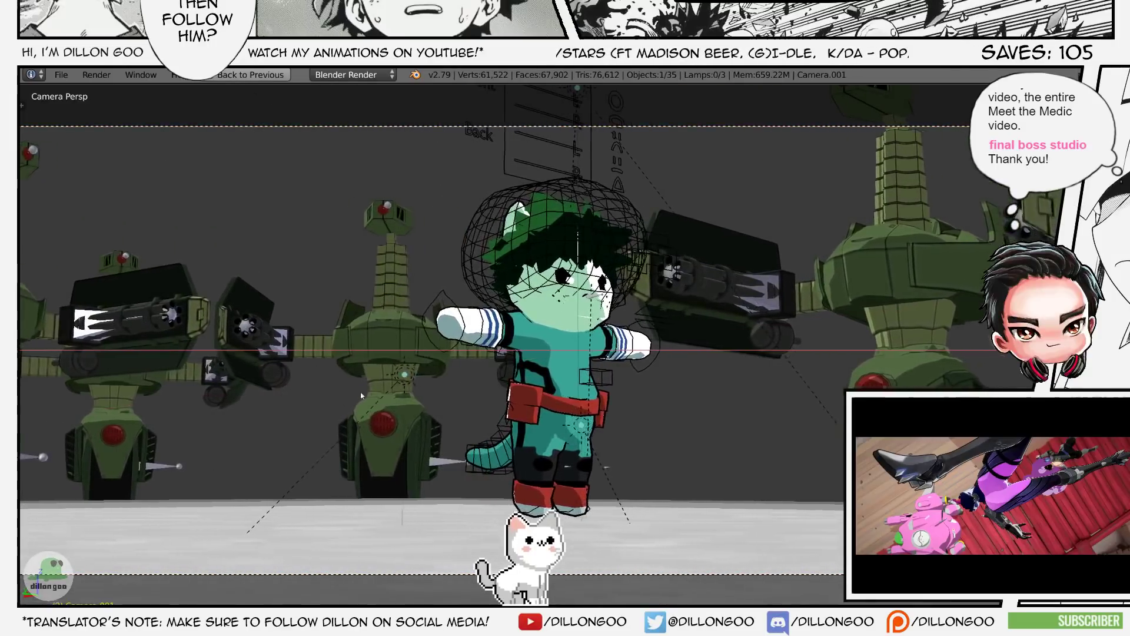
click(841, 329)
key(r)
key(x)
key(x)
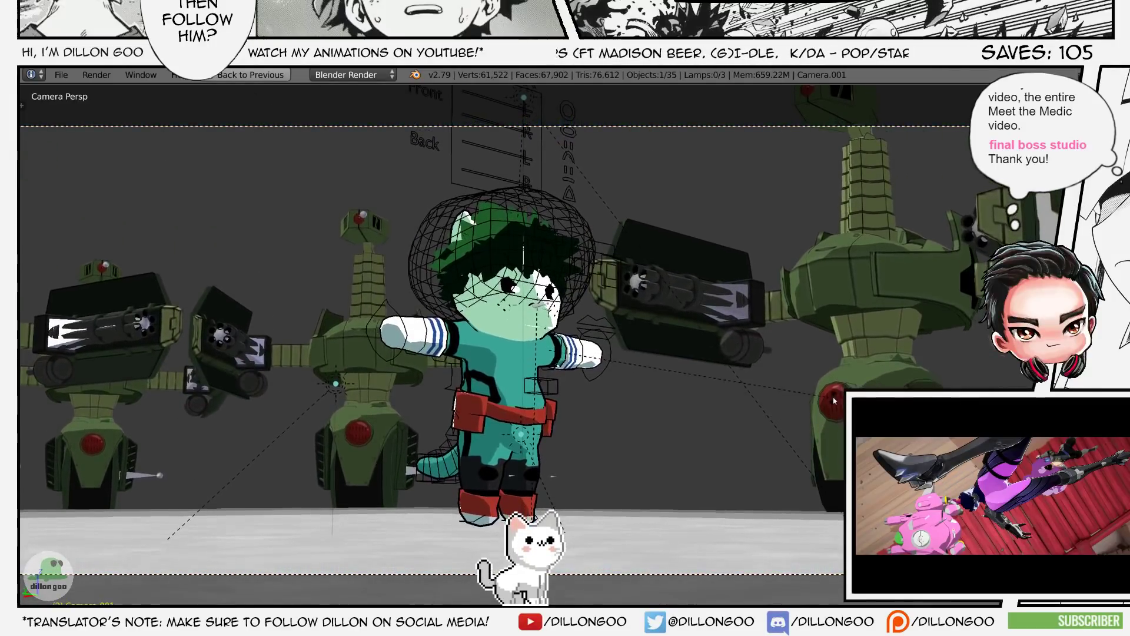
click(839, 372)
- Save the scene over Bakugo_Anim_v001.blend
key(ctrl+s)
key(ctrl+s)
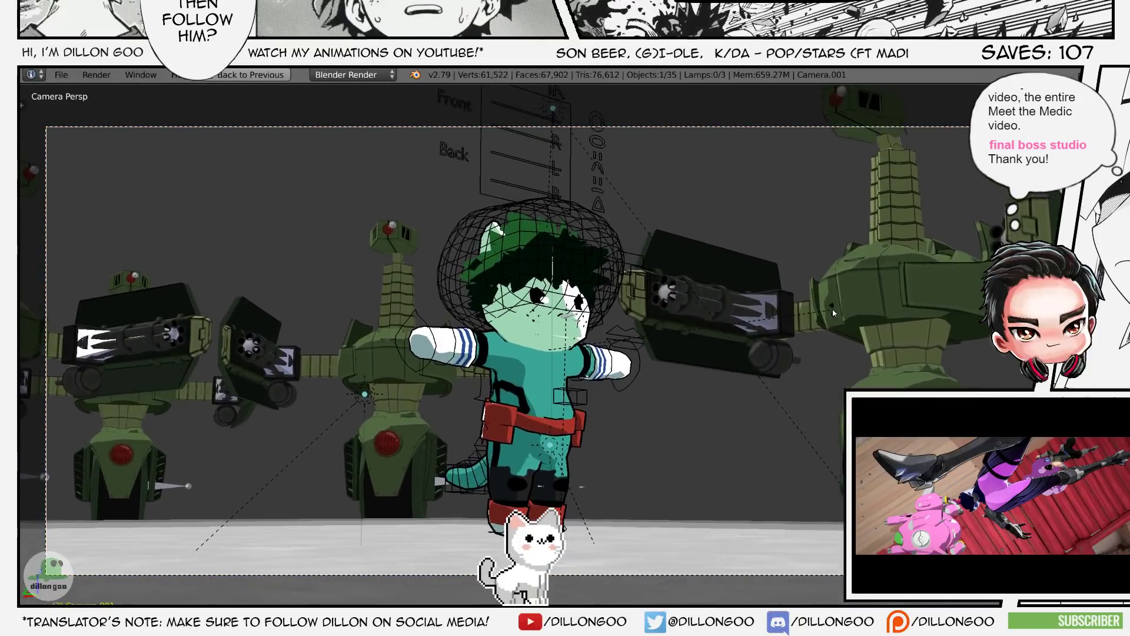
right_click(833, 313)
key(ctrl+s)
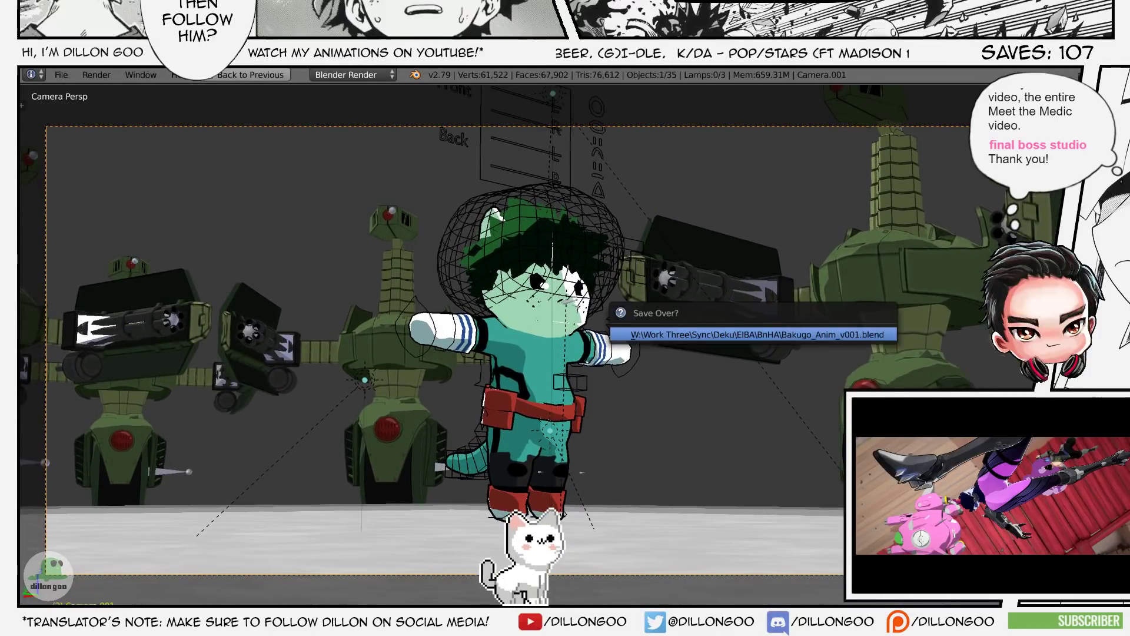
key(ctrl+s)
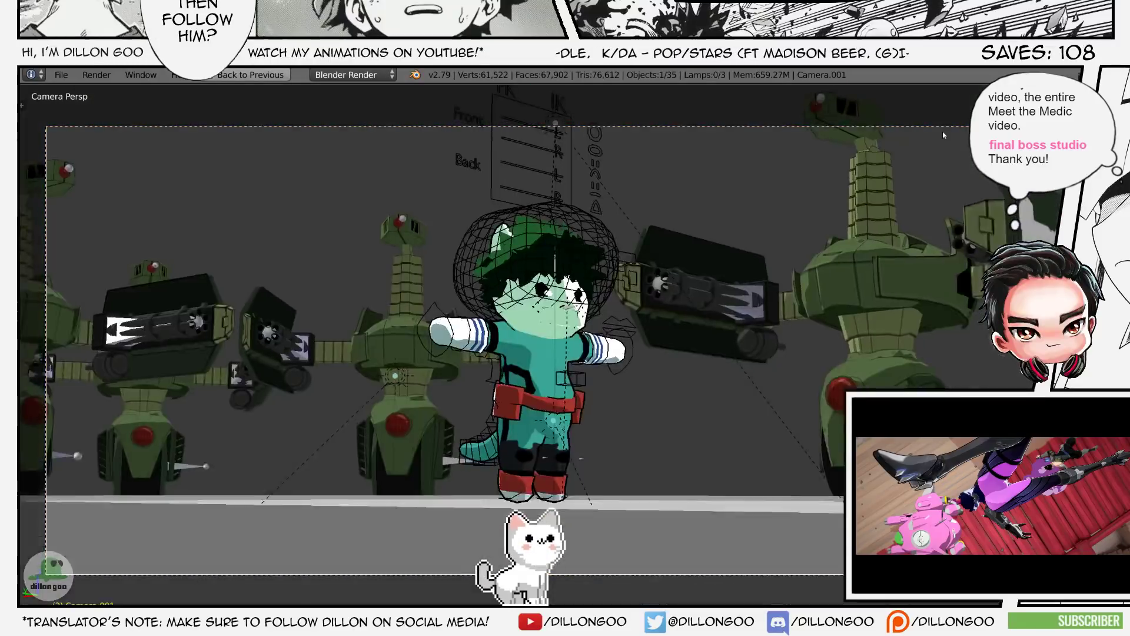
key(g)
key(shift+z)
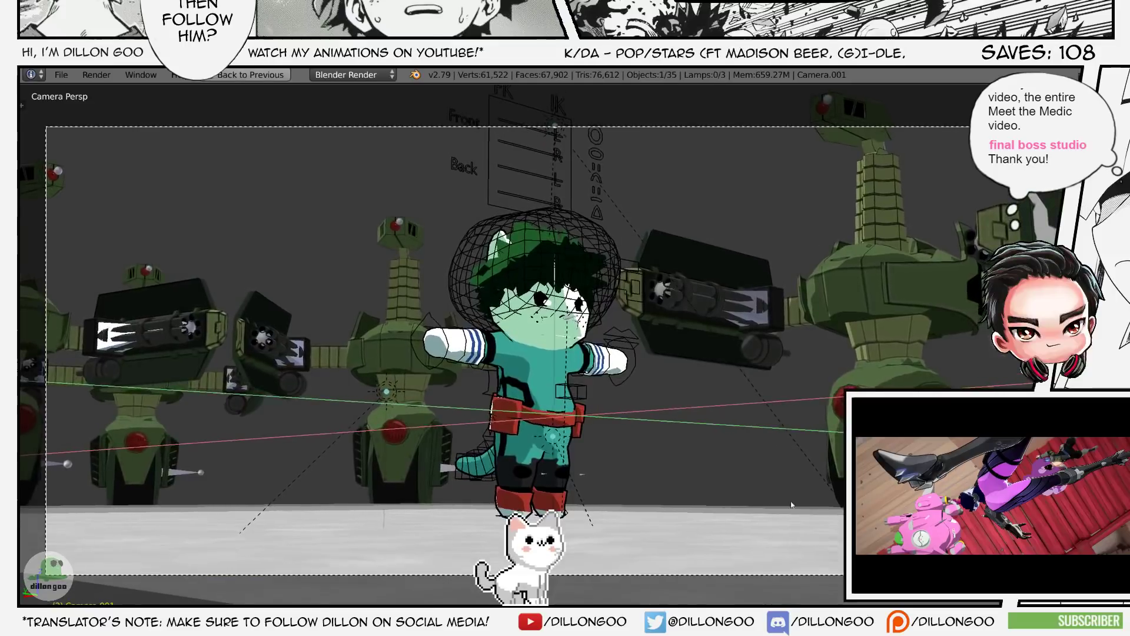
right_click(773, 406)
key(g)
key(y)
right_click(647, 406)
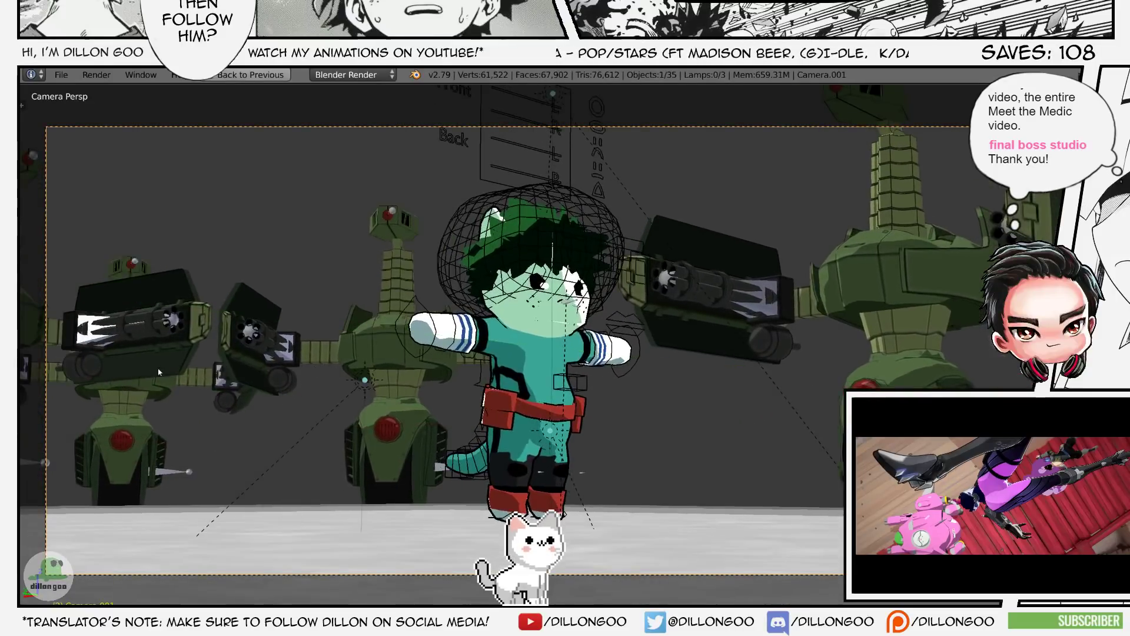
key(g)
key(x)
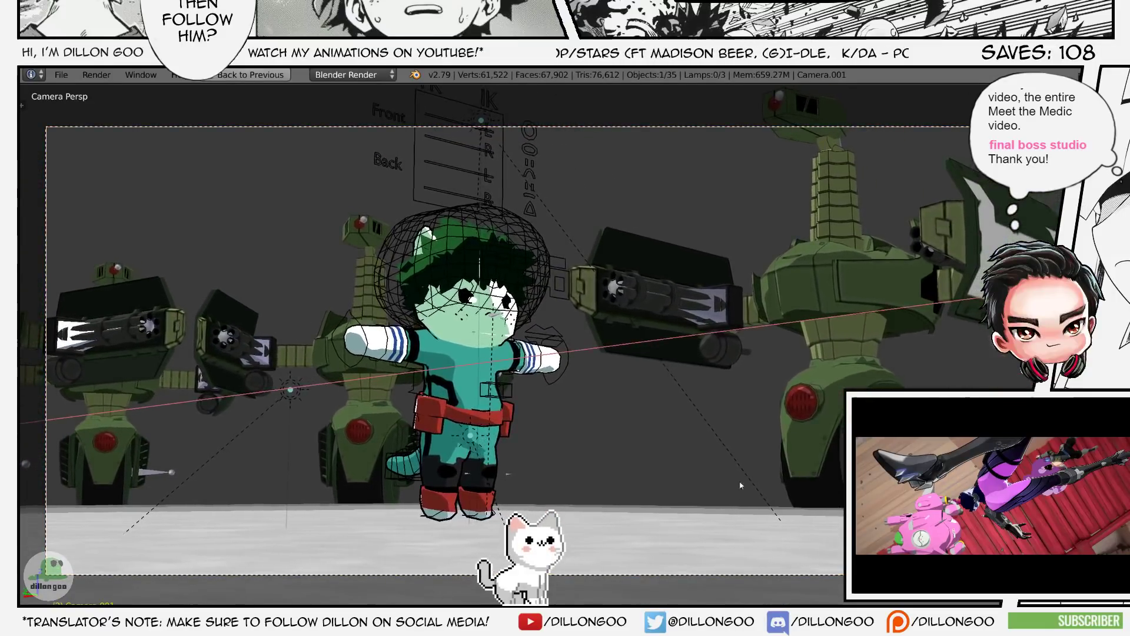
right_click(604, 493)
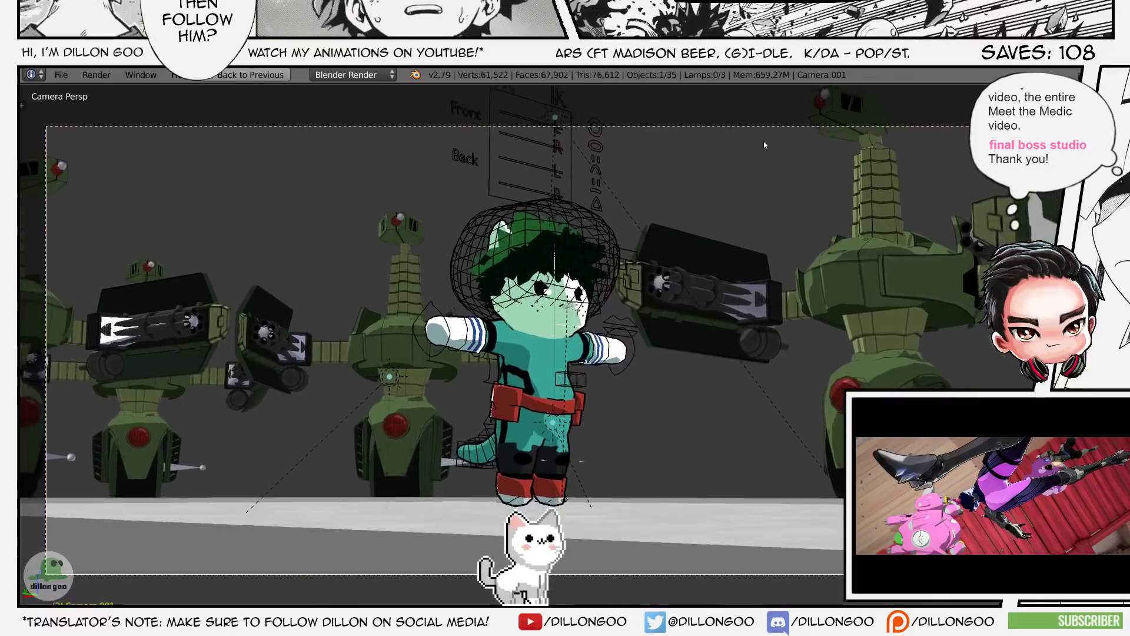
key(g)
key(shift+z)
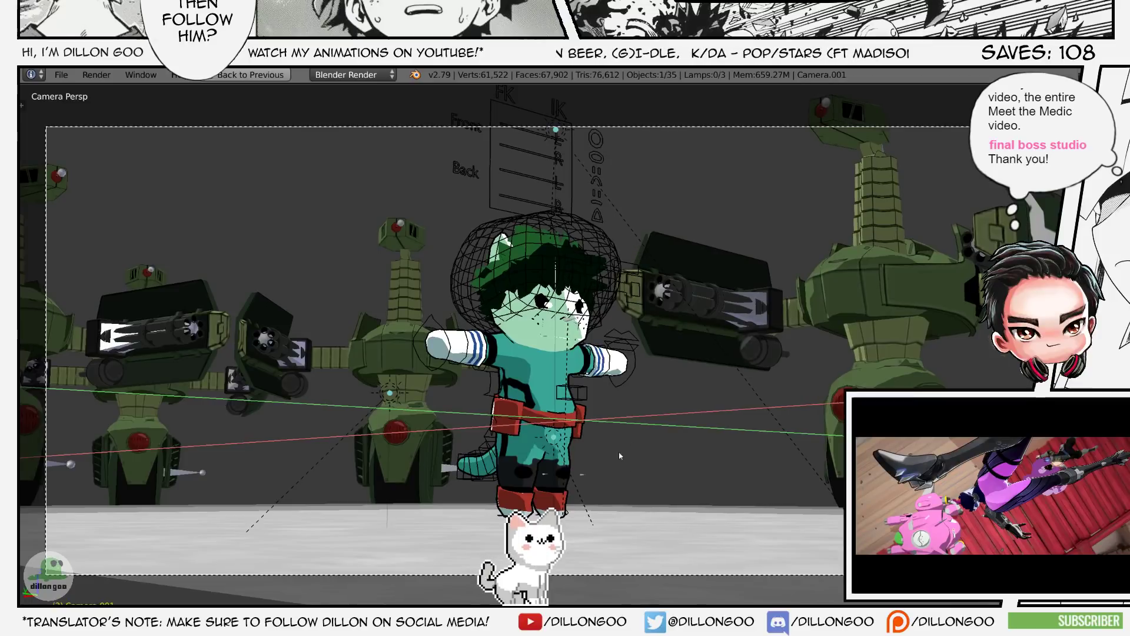
click(757, 341)
key(KP_0)
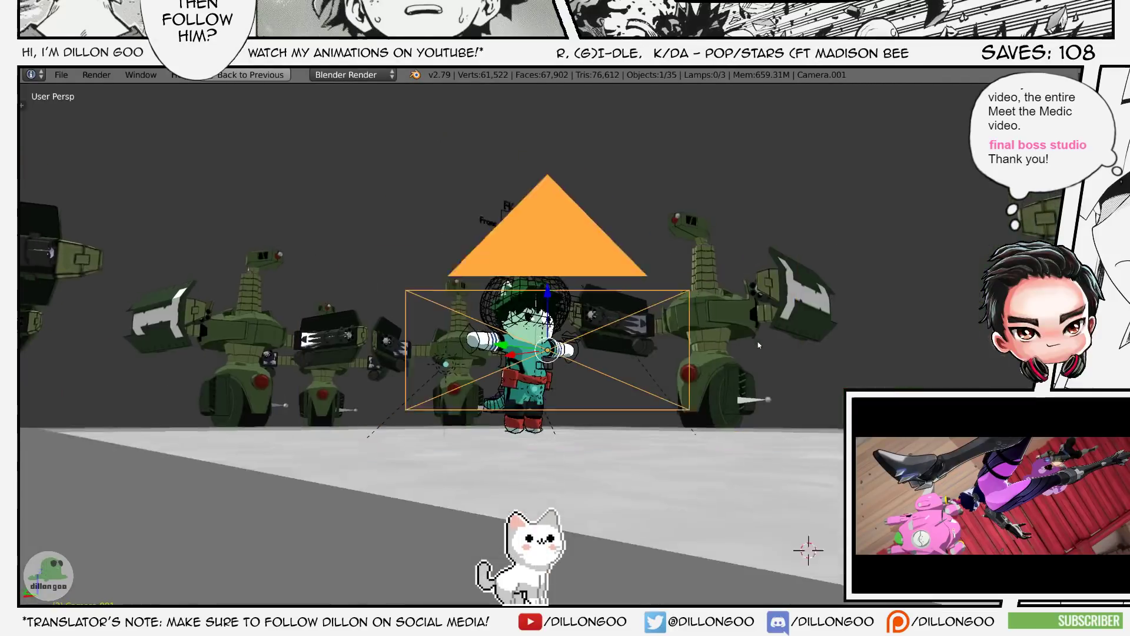
key(KP_0)
key(g)
key(shift+z)
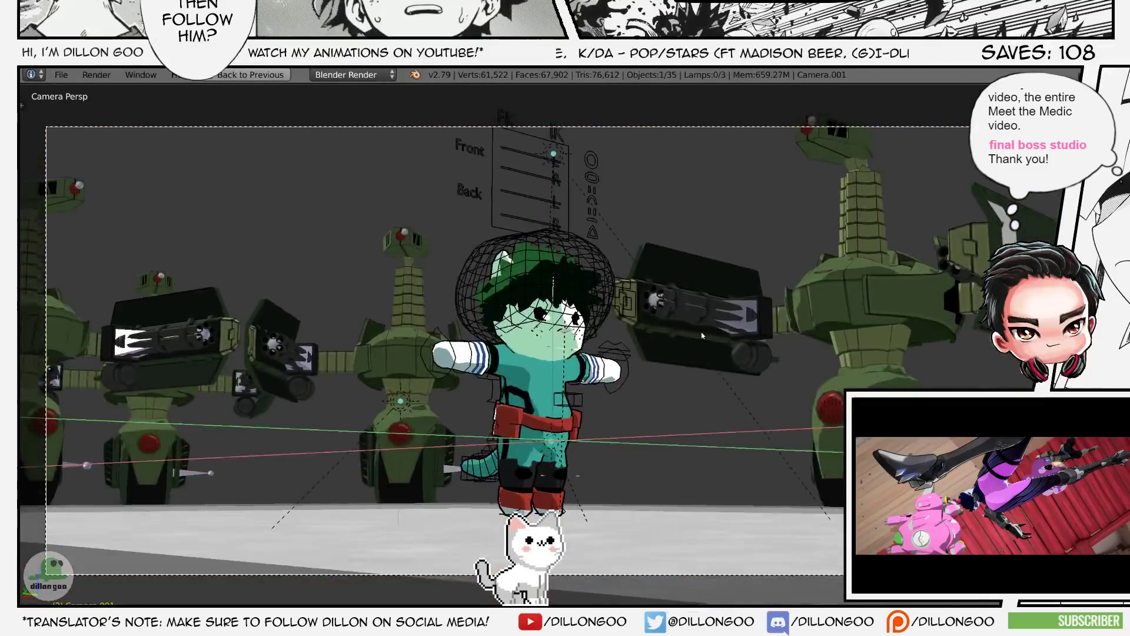
click(718, 317)
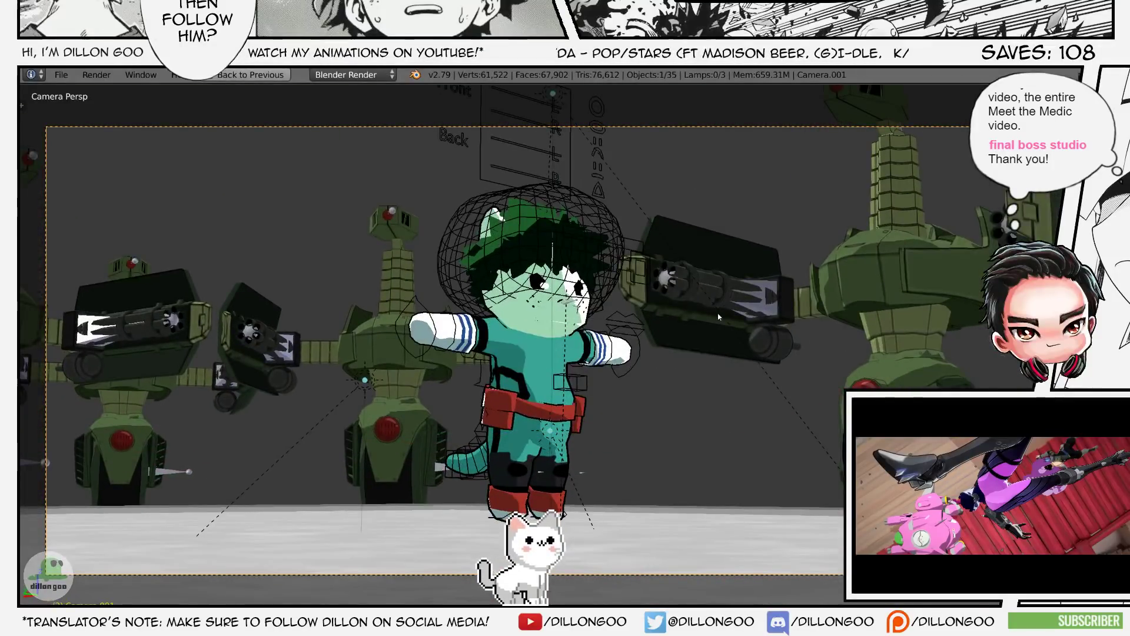
- Add a Plain Axes empty on the court floor in front of the hero character's feet
middle_drag(722, 285, 574, 286)
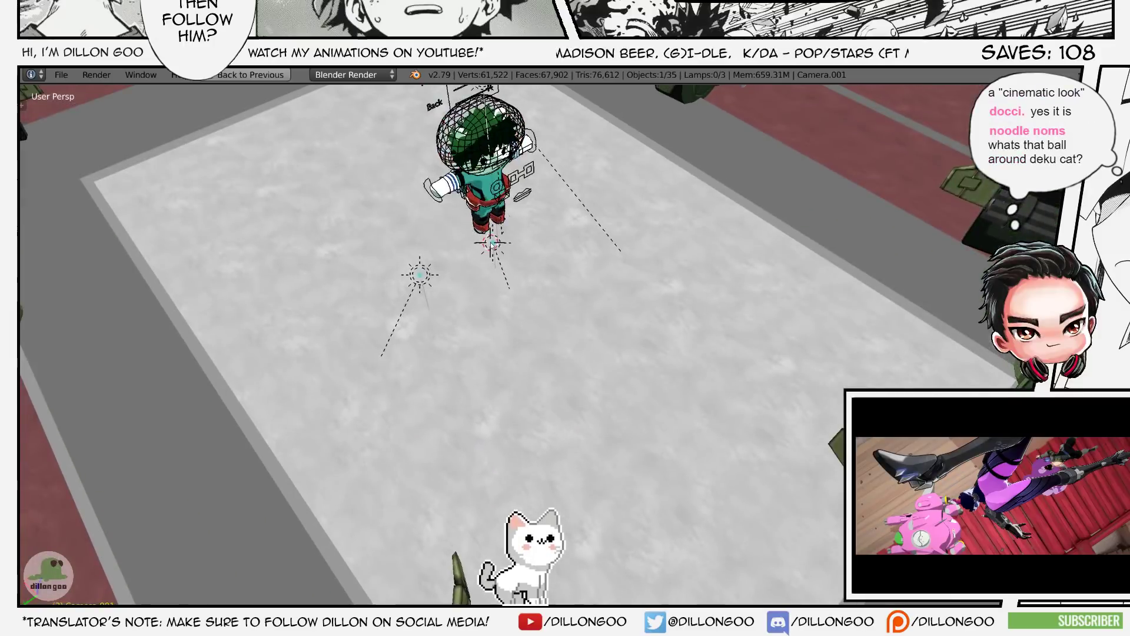
key(shift+a)
key(e)
key(p)
- Show the 3D view's properties and bring the whole arena into view in solid shading
key(n)
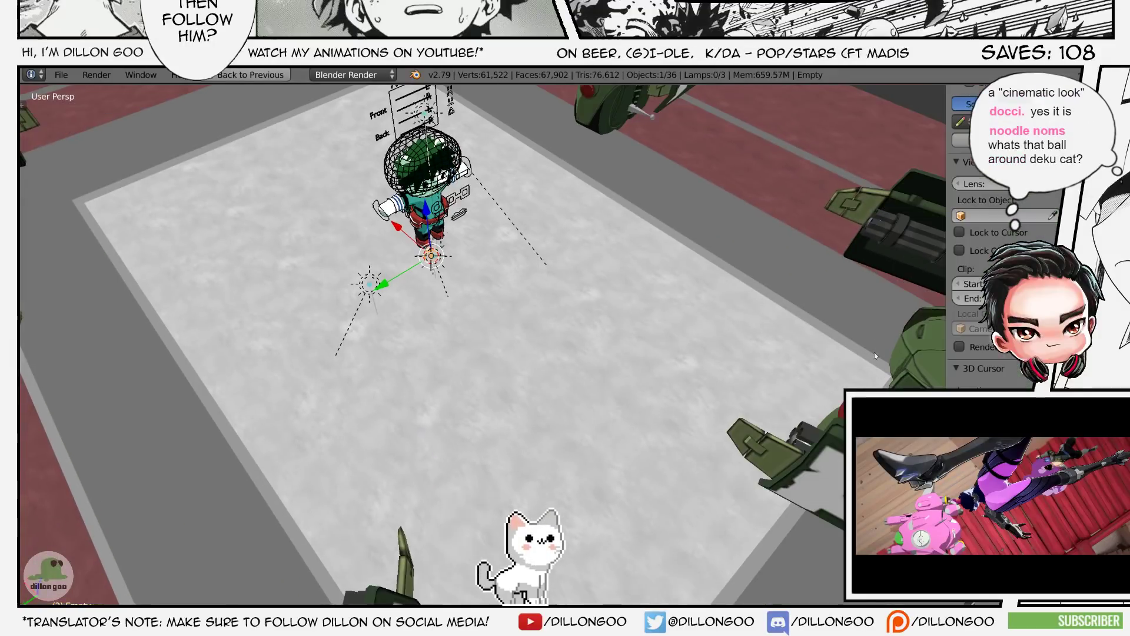
scroll(532, 492, down, 3)
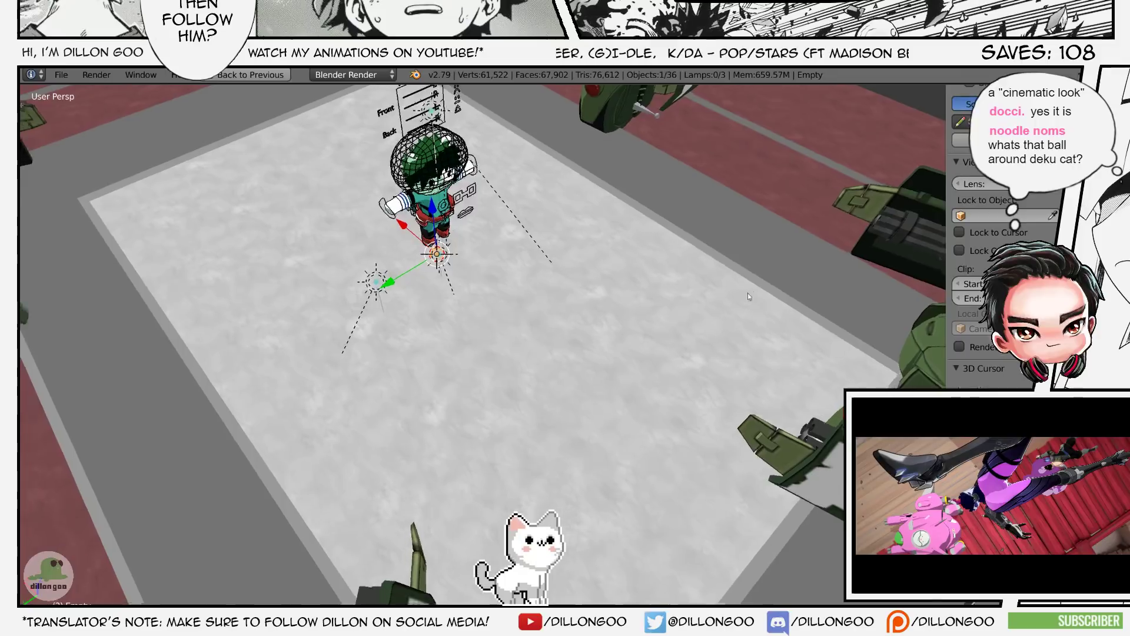
key(z)
middle_drag(532, 489, 517, 479)
scroll(513, 469, down, 3)
key(z)
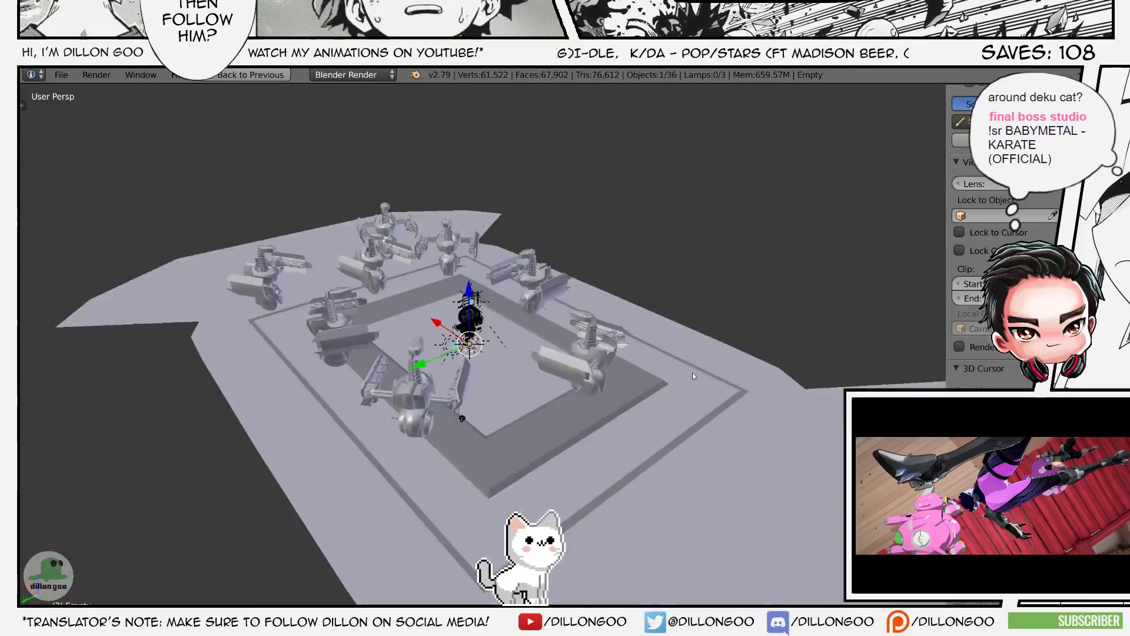
- Show the arena scene in textured shading and enlarge the empty at the cat character's feet
key(alt+z)
scroll(518, 409, up, 3)
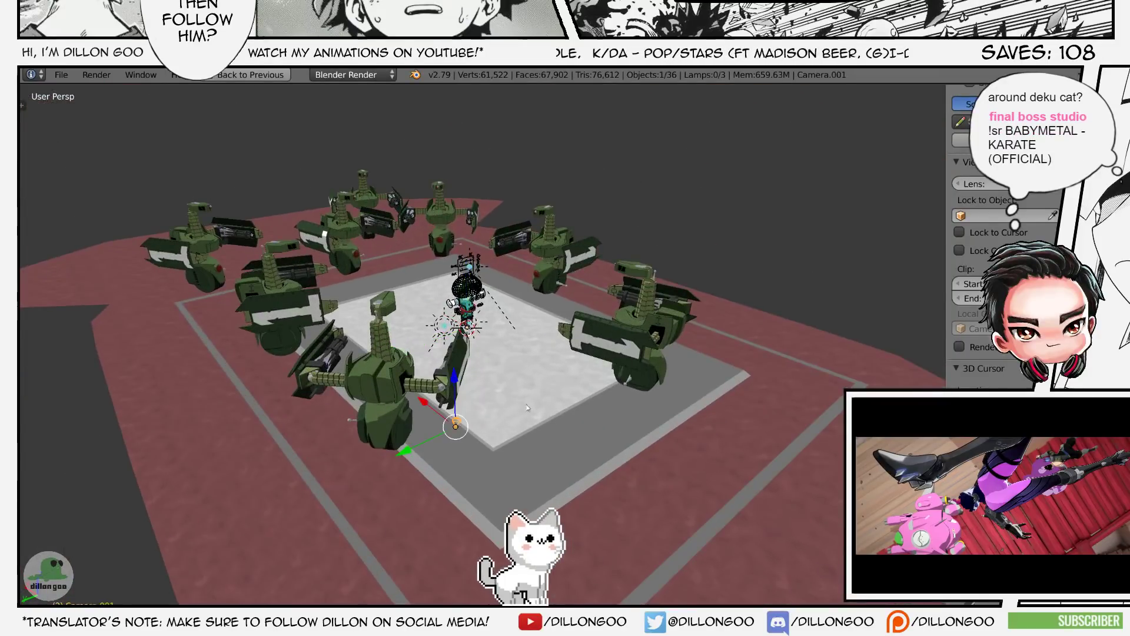
middle_drag(483, 110, 526, 327)
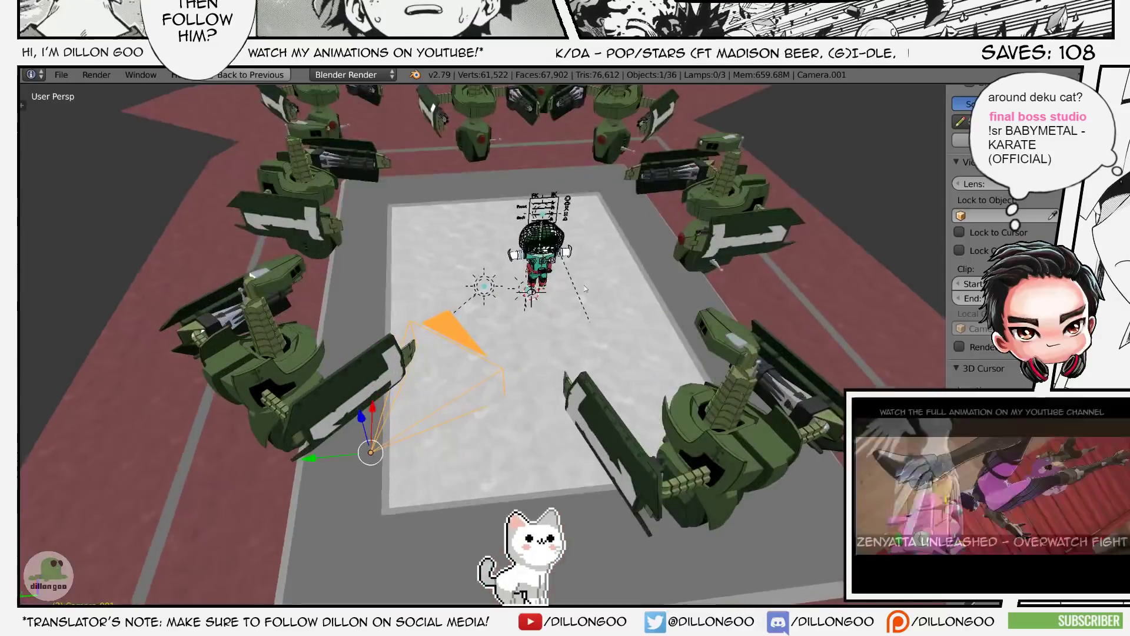
scroll(525, 327, up, 2)
key(z)
right_click(524, 302)
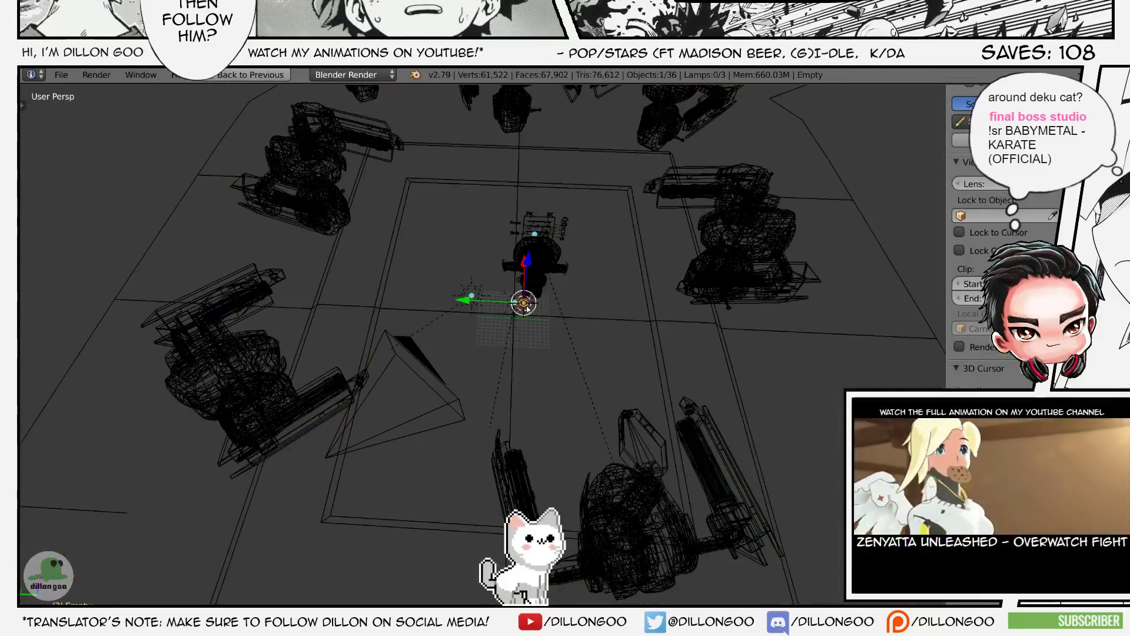
key(alt+z)
key(r)
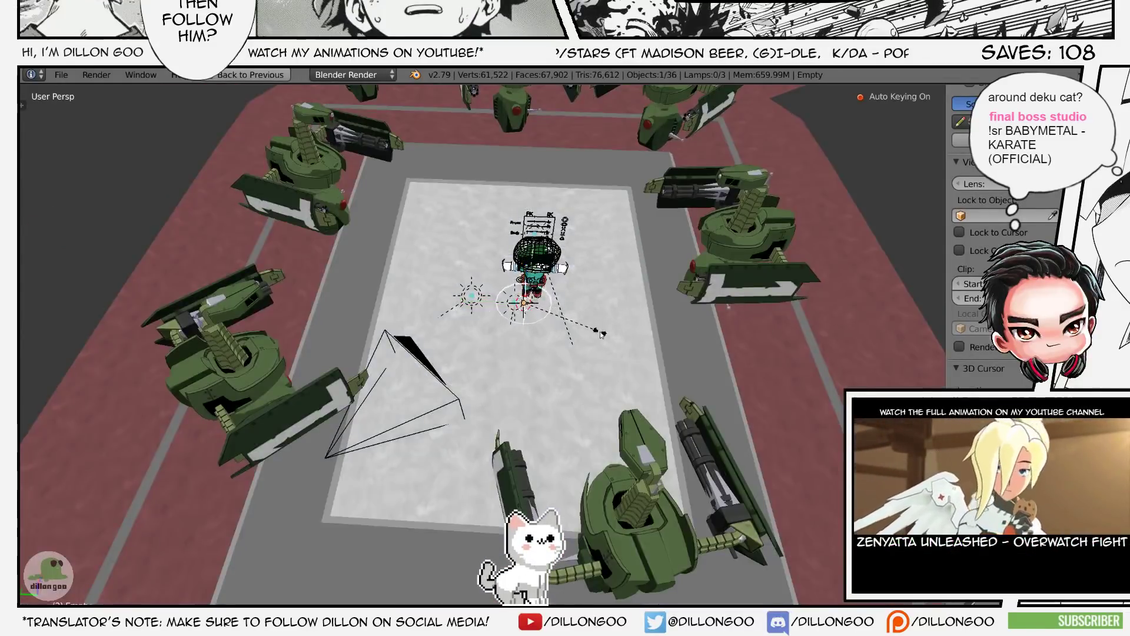
click(690, 330)
- Parent the camera to the empty at the character's feet
key(z)
shift+right_click(417, 348)
key(alt+z)
shift+middle_drag(417, 348, 416, 364)
scroll(487, 354, up, 1)
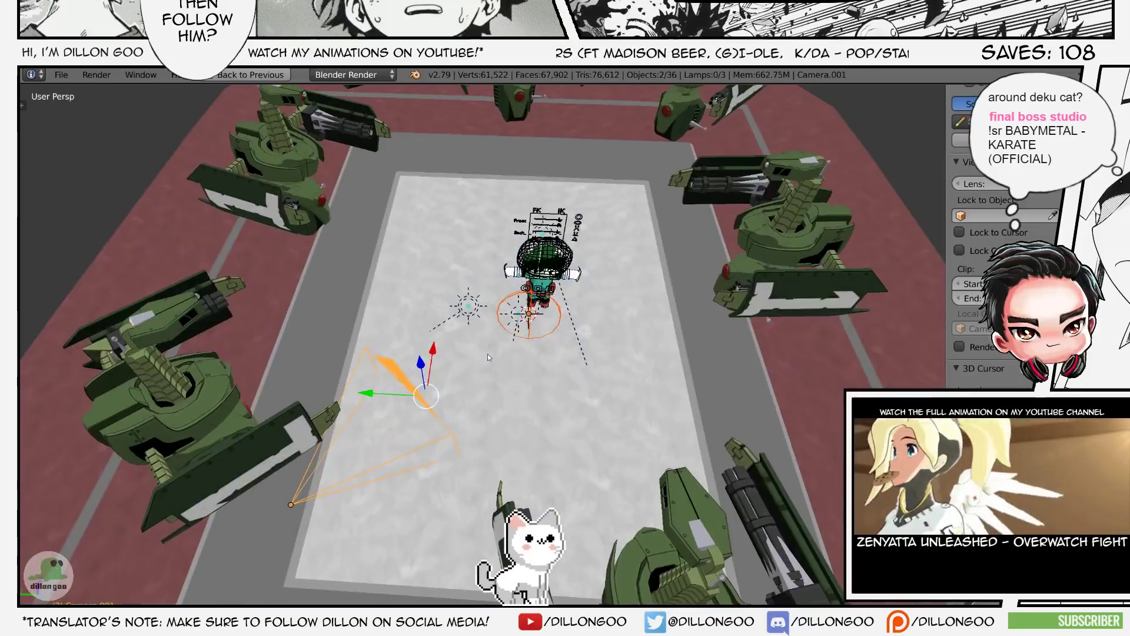
key(z)
shift+right_click(554, 328)
key(ctrl+p)
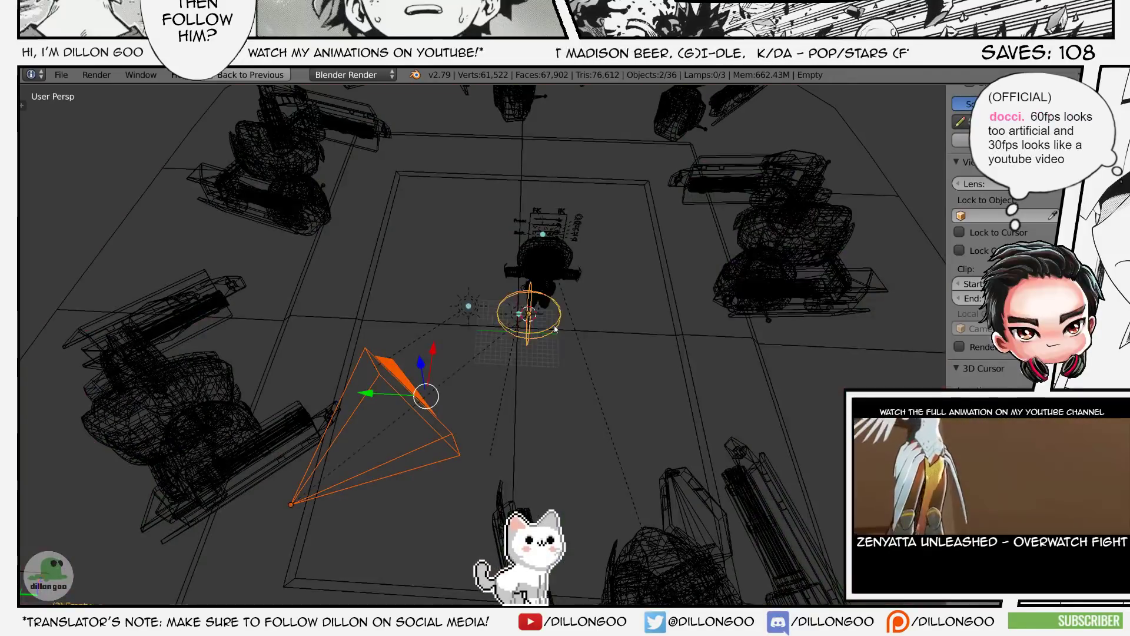
- Select only the empty at the character's feet, checking it in wireframe shading
key(z)
key(alt+z)
key(z)
right_click(558, 328)
right_click(559, 329)
key(z)
key(alt+z)
middle_drag(589, 331, 577, 297)
key(z)
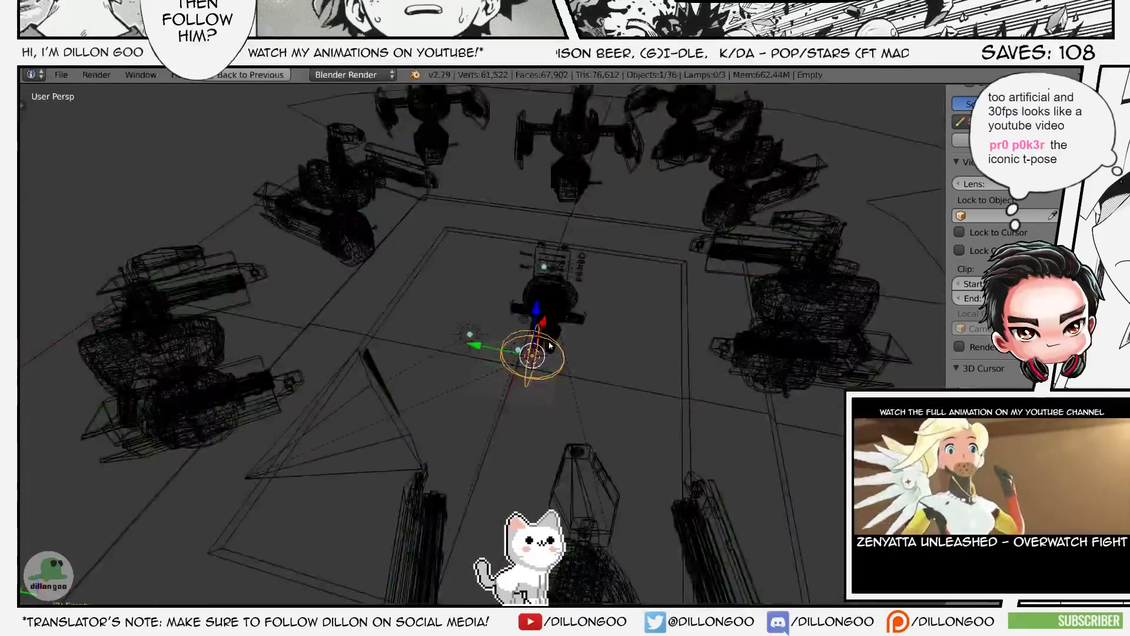
- Save the scene over the existing file and return the viewport to textured shading
scroll(637, 341, up, 4)
shift+middle_drag(637, 341, 544, 325)
middle_drag(544, 325, 494, 286)
key(ctrl+s)
click(495, 286)
middle_drag(538, 353, 482, 289)
scroll(482, 290, down, 5)
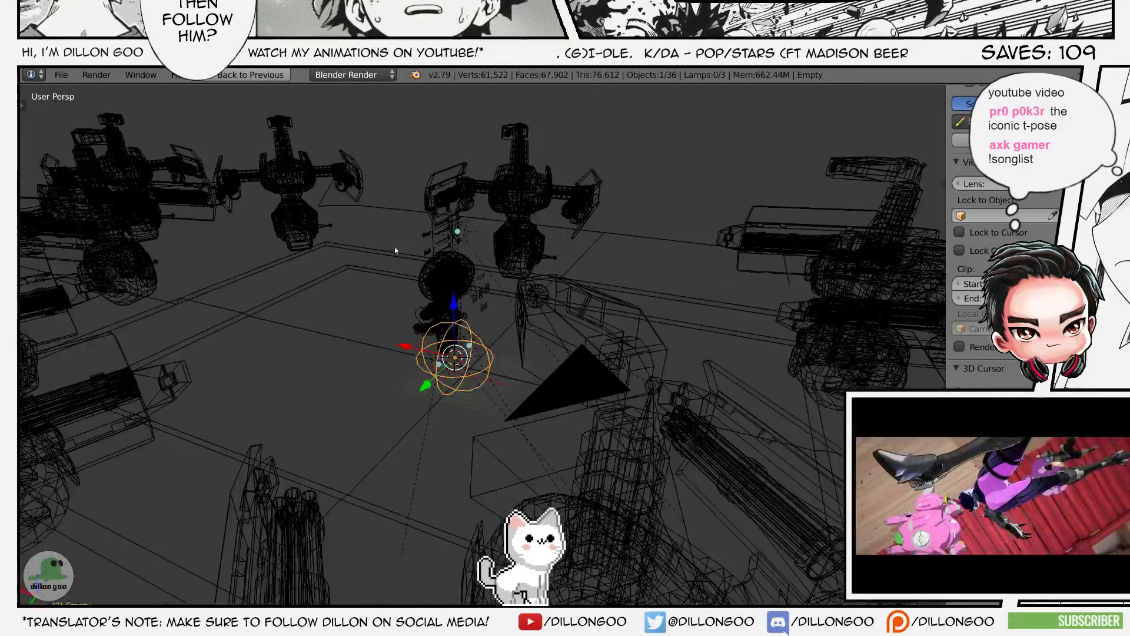
key(alt+z)
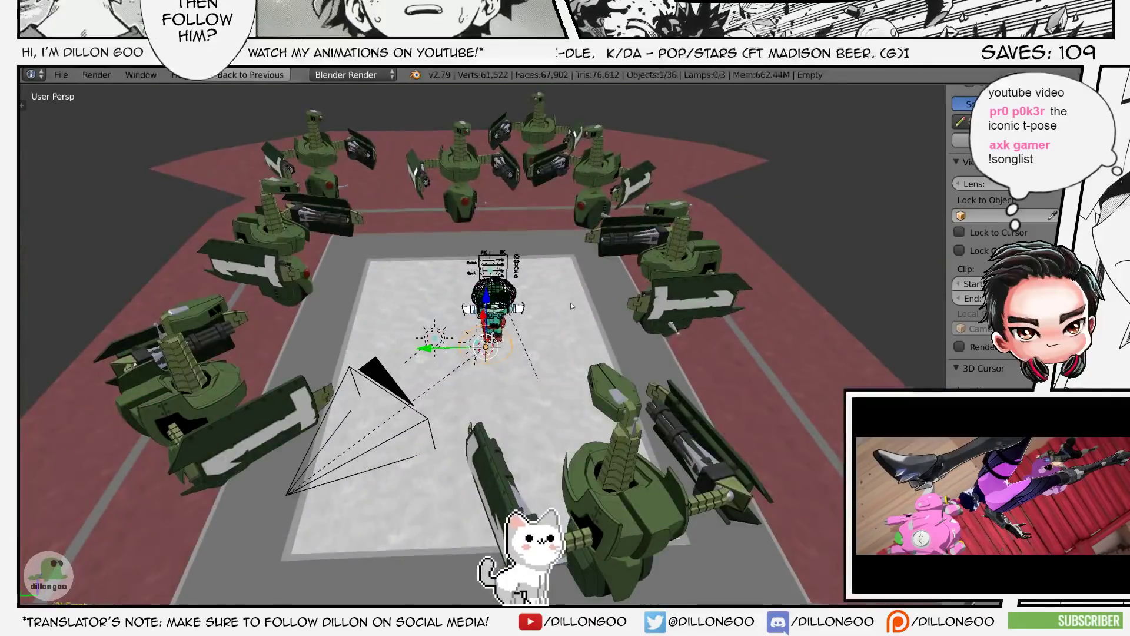
- Look through the camera and rotate the empty about the Z axis to swing the parented camera around the character
key(KP_0)
key(Right)
key(r)
key(z)
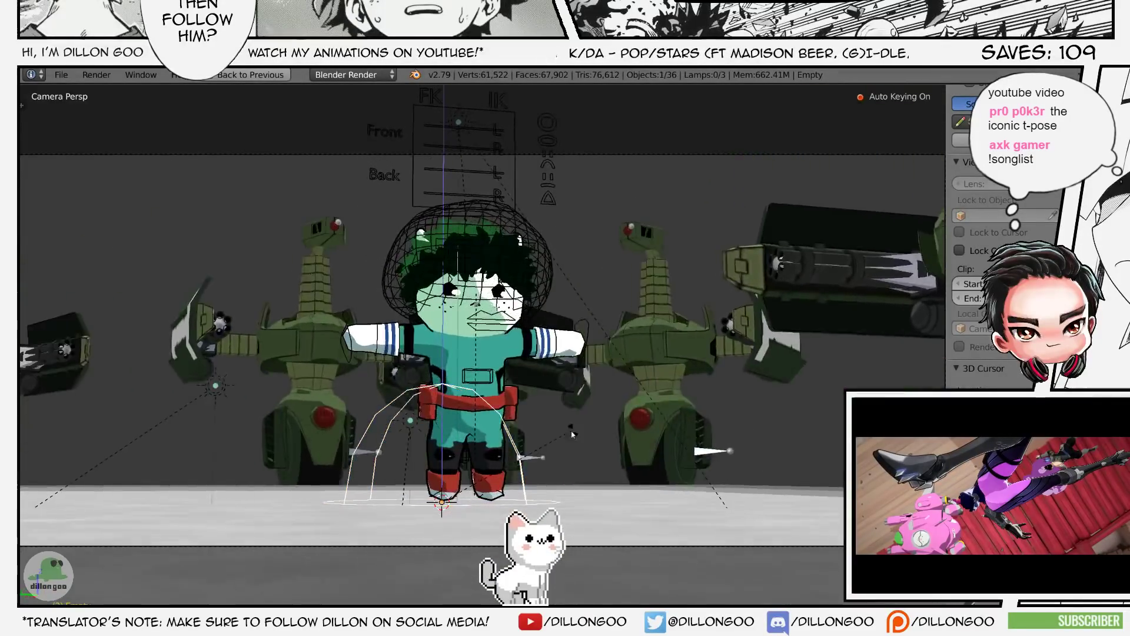
click(353, 282)
key(ctrl+z)
key(r)
key(z)
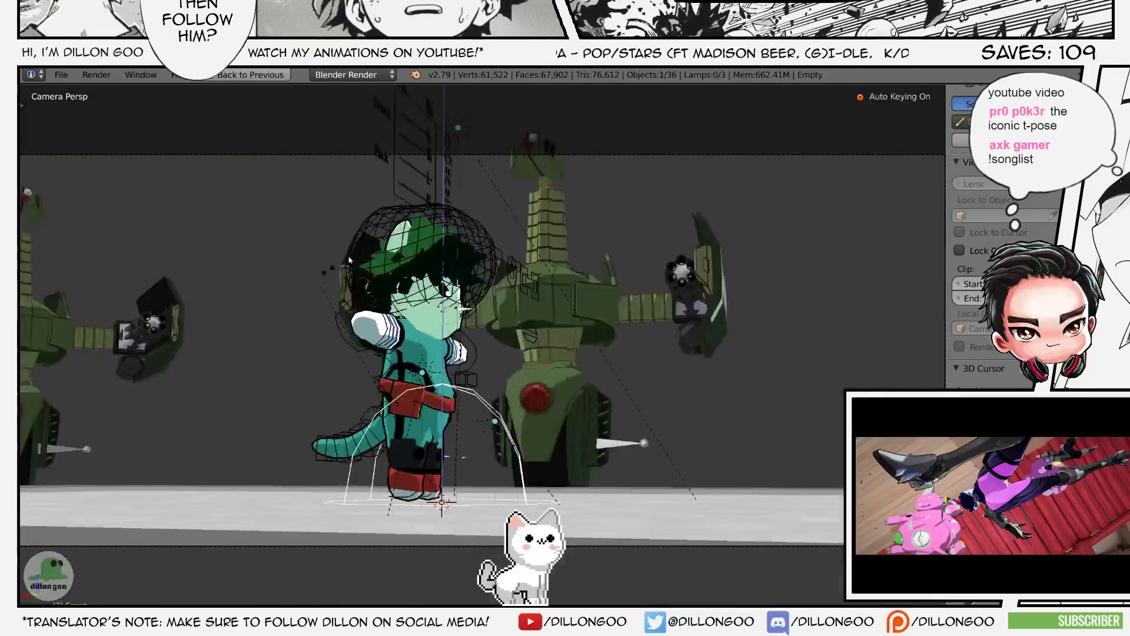
click(639, 362)
- Save over Bakugo_Anim_v001.blend and select the camera by its frame
key(ctrl+s)
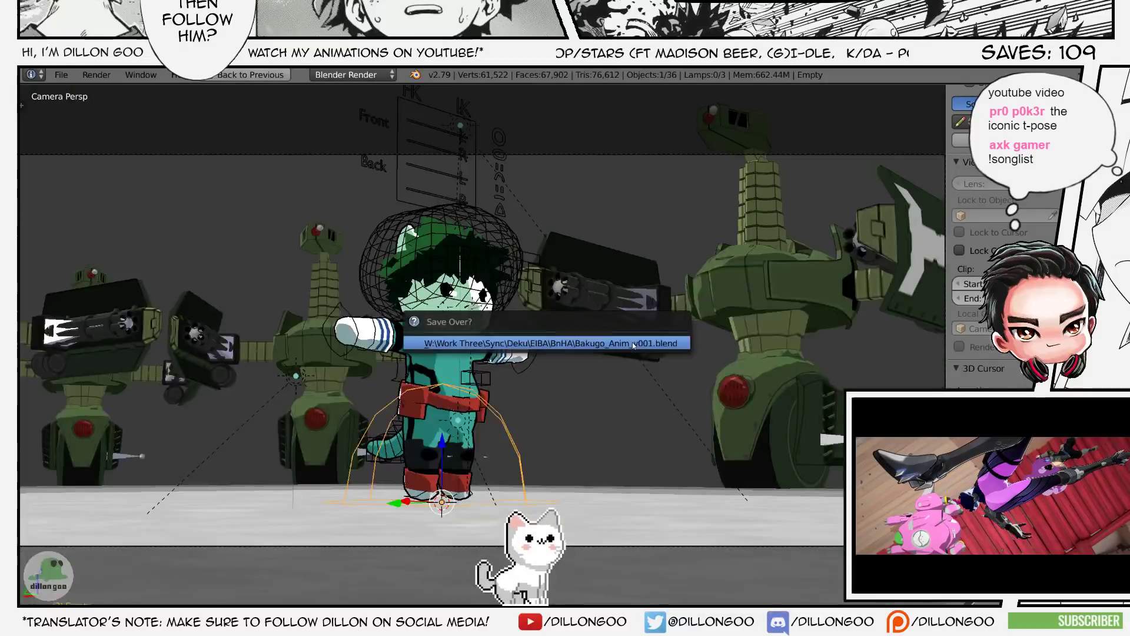
click(633, 344)
scroll(658, 371, down, 2)
right_click(613, 206)
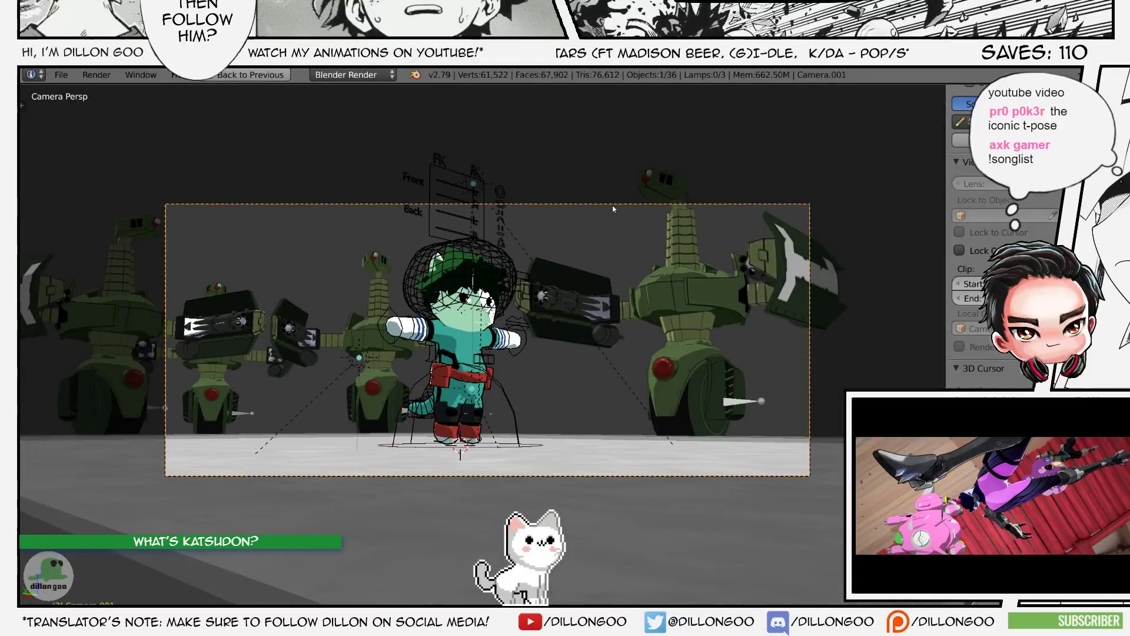
key(ctrl+s)
click(613, 206)
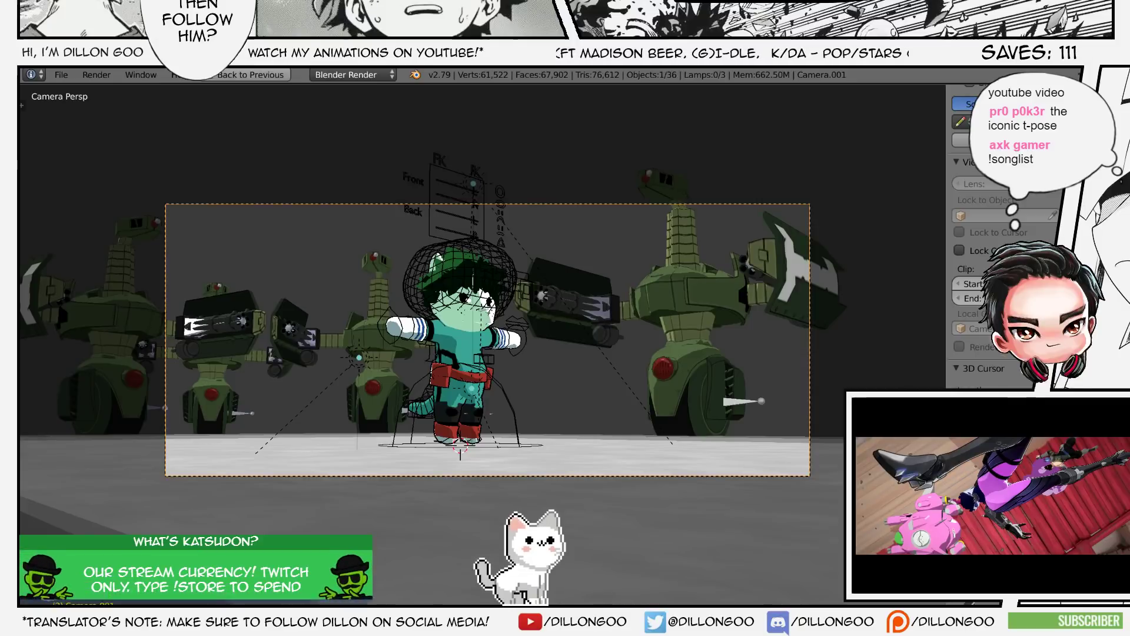
- Move the Nightbot song requests window out of the Blender viewport and save the scene again
key(alt+Tab)
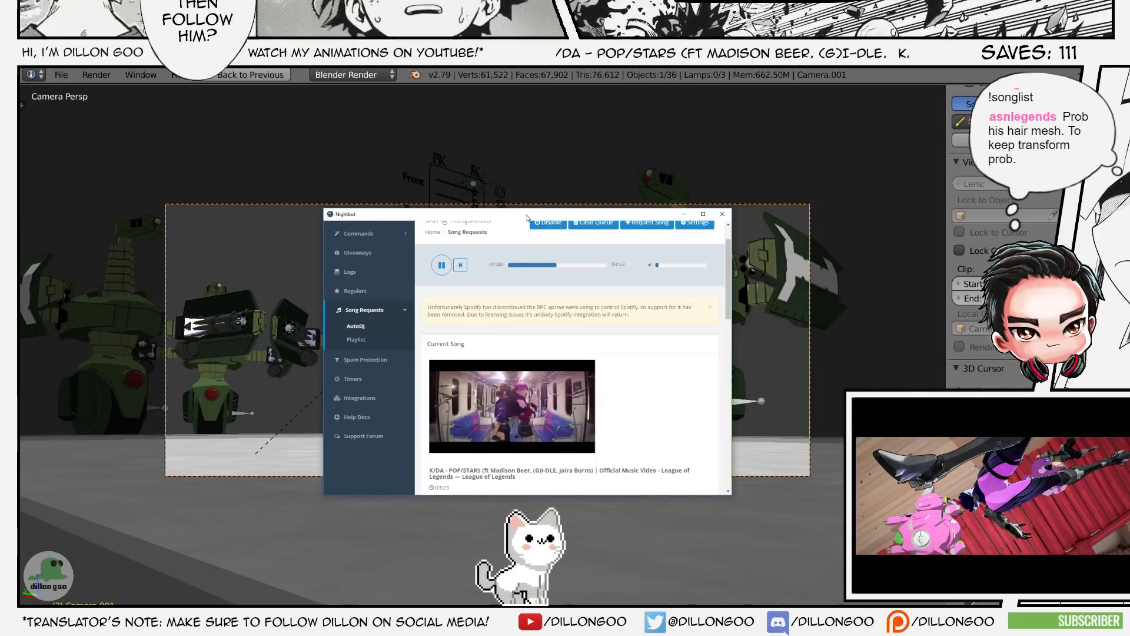
drag(527, 218, 1129, 347)
key(ctrl+s)
click(610, 430)
- Fit the camera frame to the viewport in textured shading and save over the scene file
key(z)
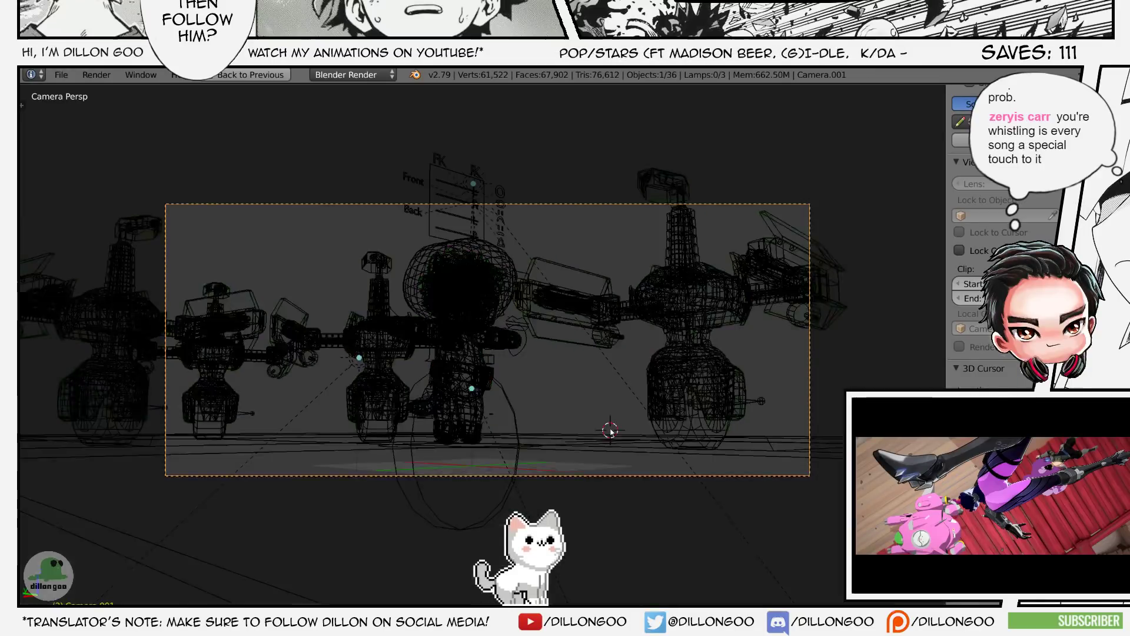
key(z)
key(alt+z)
key(Home)
key(ctrl+s)
click(611, 430)
key(z)
key(z)
key(alt+z)
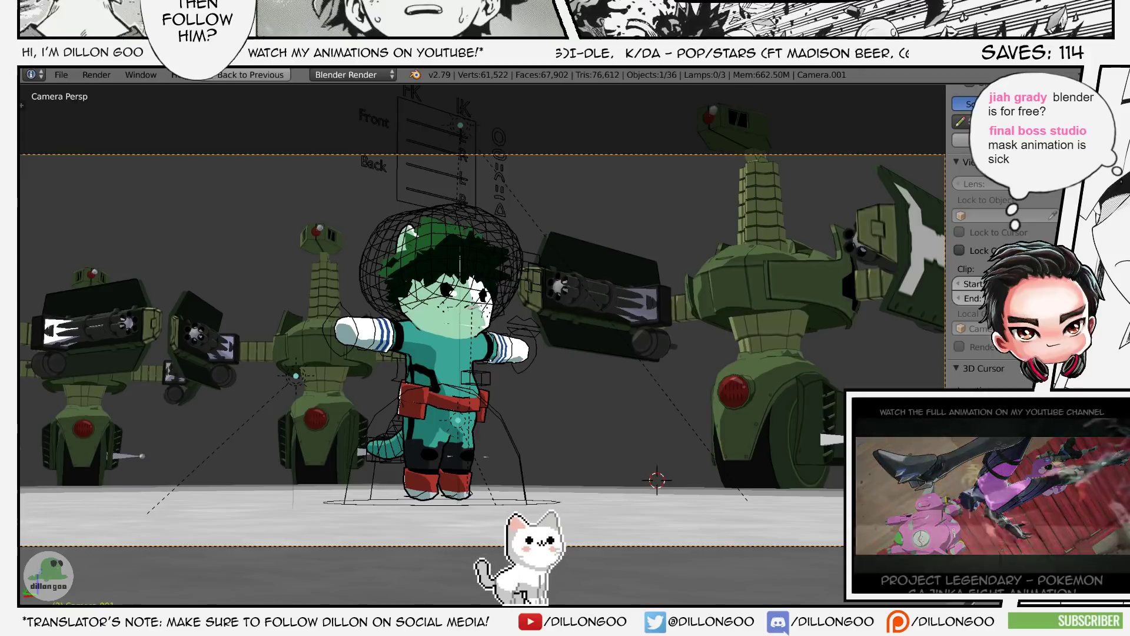
click(615, 462)
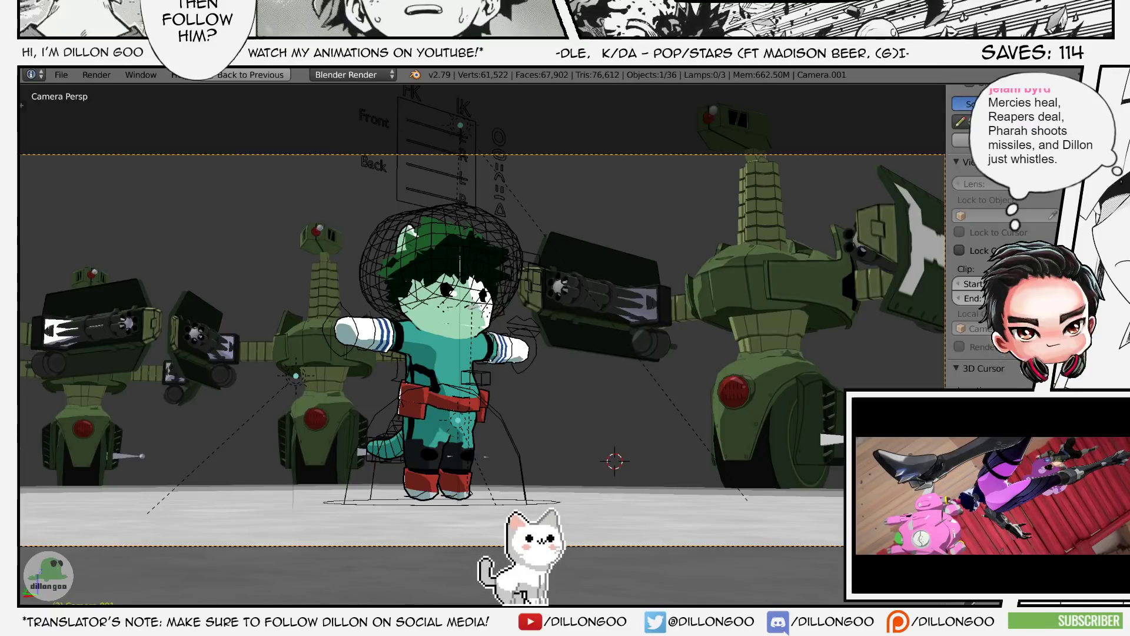
- Try pulling a top vertex of the WigWave cage around the hair with a large proportional editing radius
right_click(370, 223)
key(KP_0)
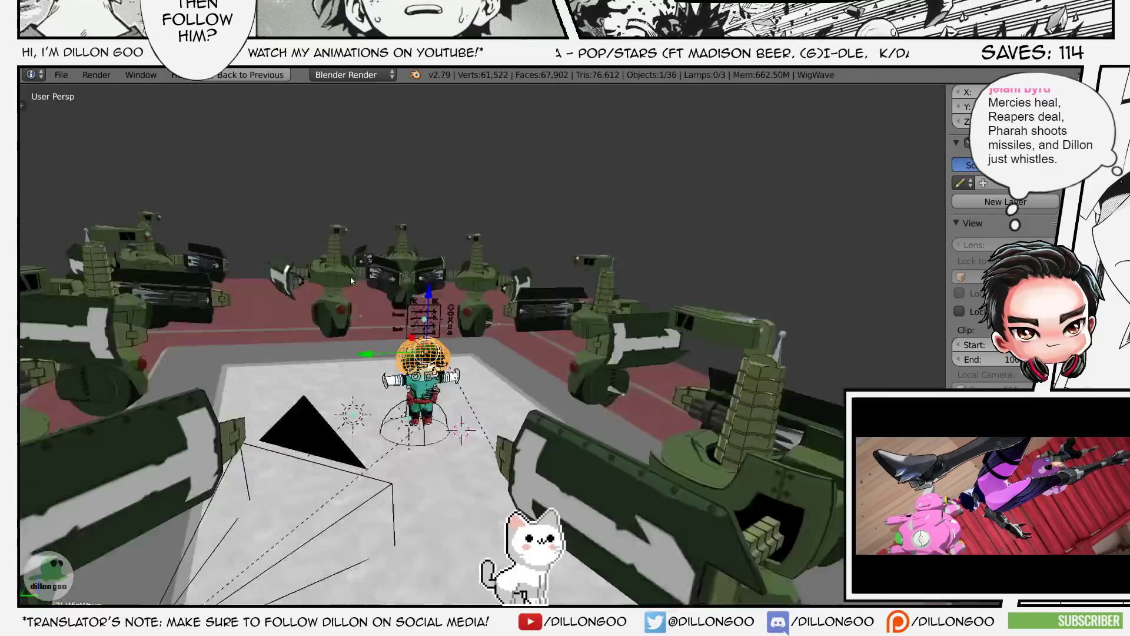
key(KP_Decimal)
key(Tab)
right_click(631, 224)
middle_drag(631, 223, 521, 192)
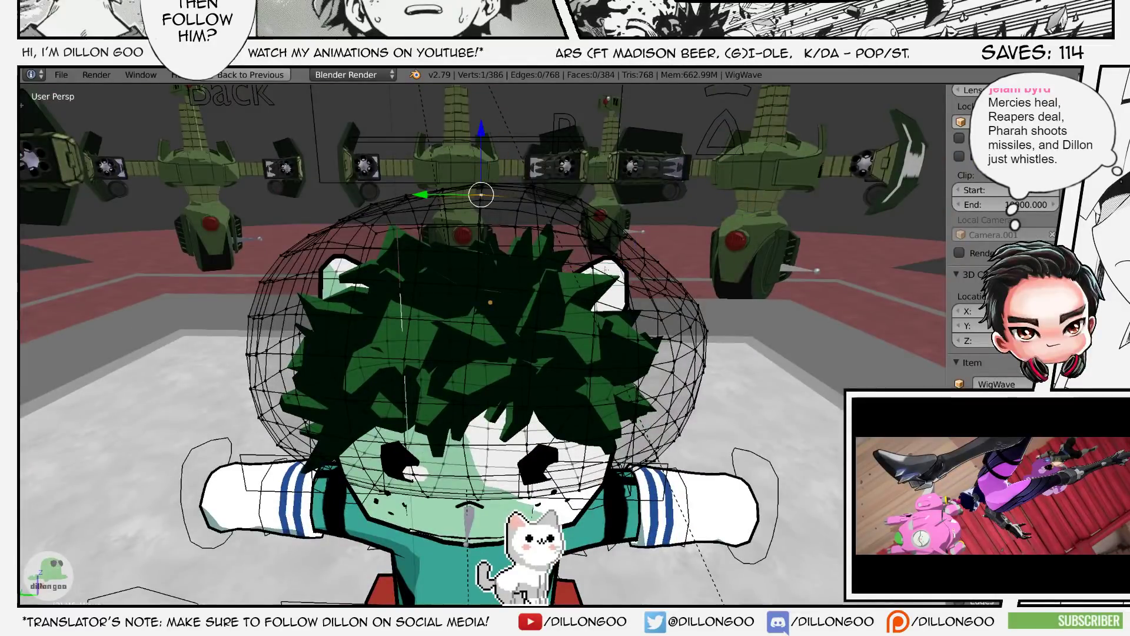
scroll(579, 182, down, 20)
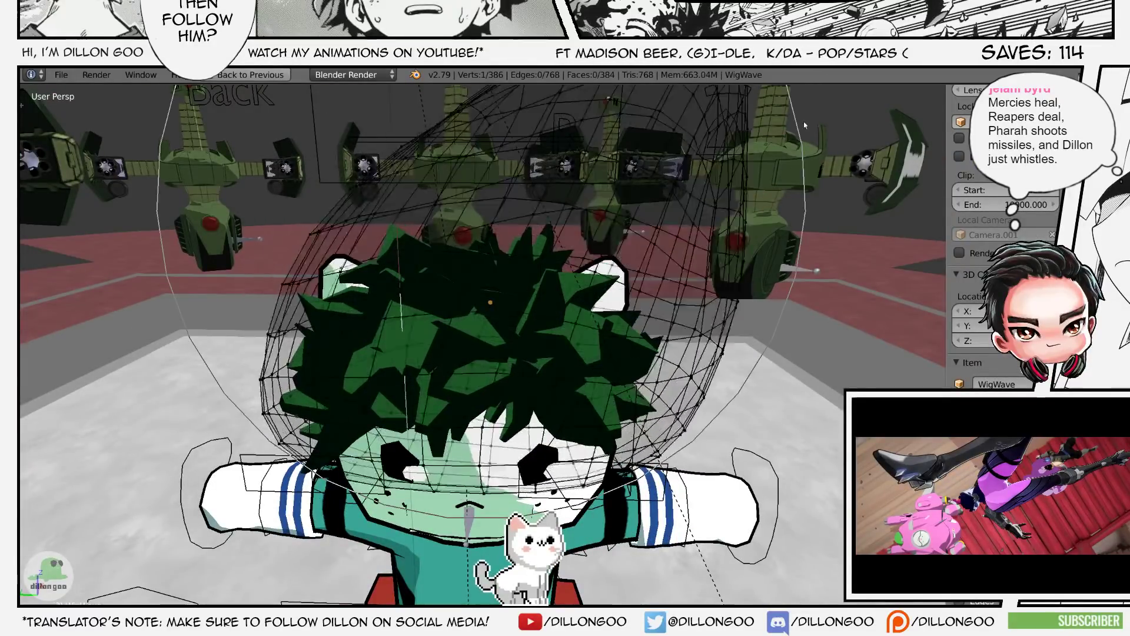
key(Escape)
key(Tab)
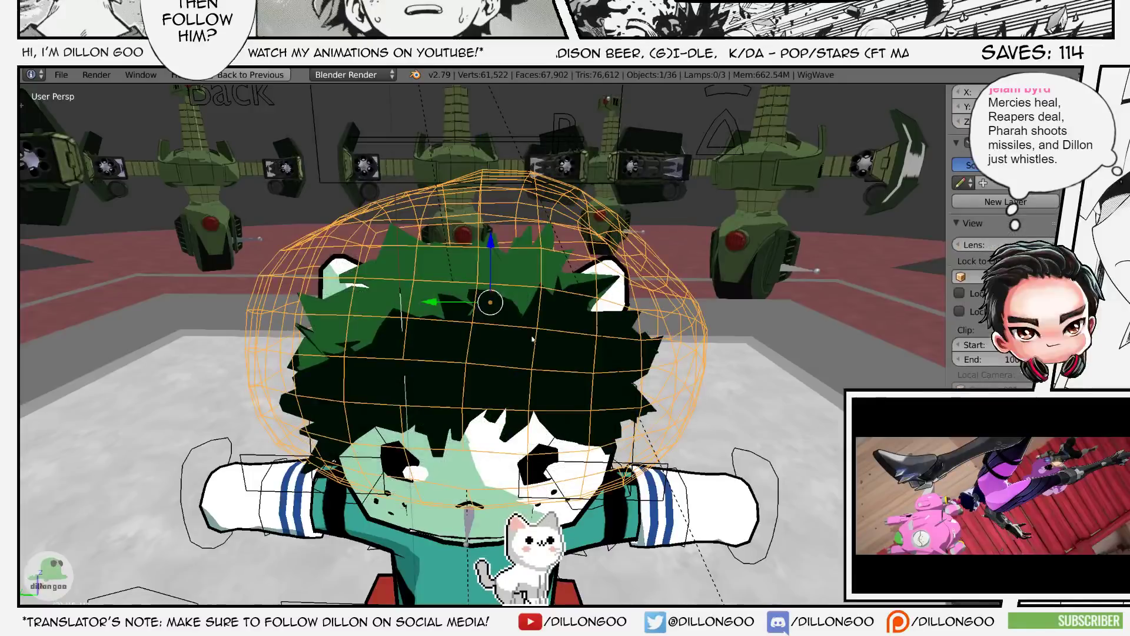
- Select the character's hair mesh and examine its modifier stack
right_click(580, 406)
key(shift+space)
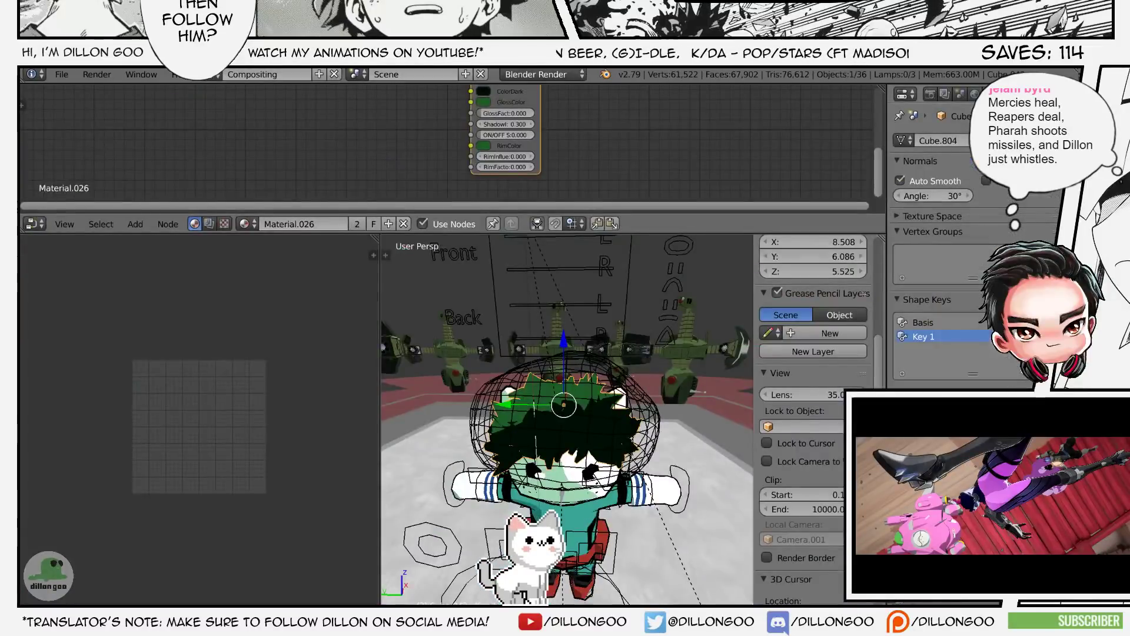
click(1019, 94)
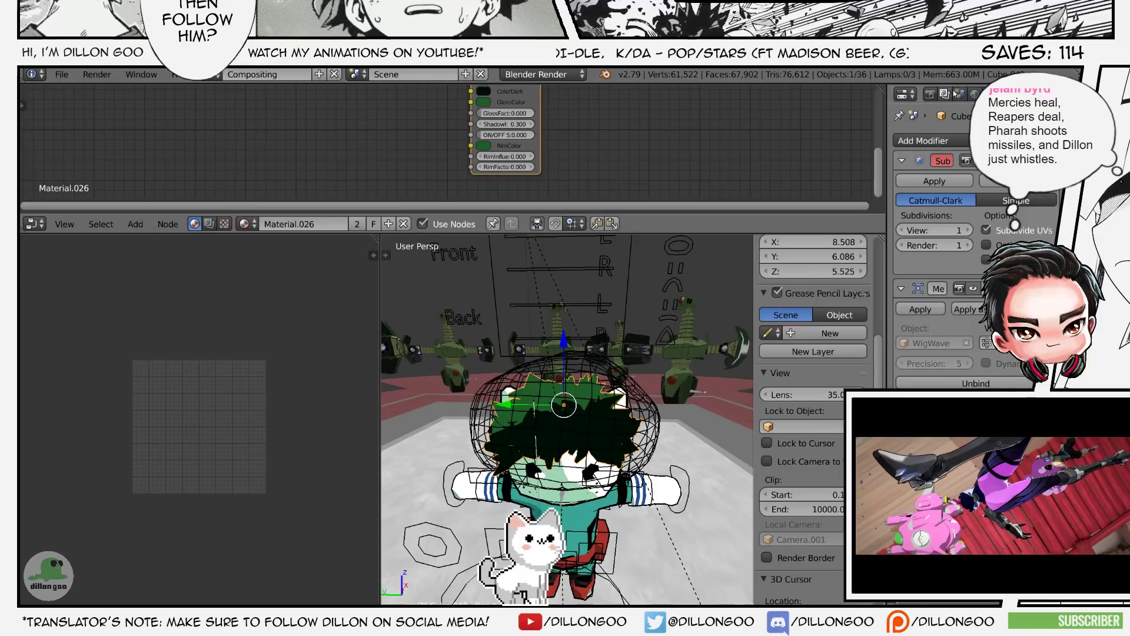
key(shift+space)
- Return to the textured camera view and save over Bakugo_Anim_v001.blend
scroll(553, 441, down, 3)
key(z)
key(alt+z)
scroll(554, 442, down, 3)
key(alt+z)
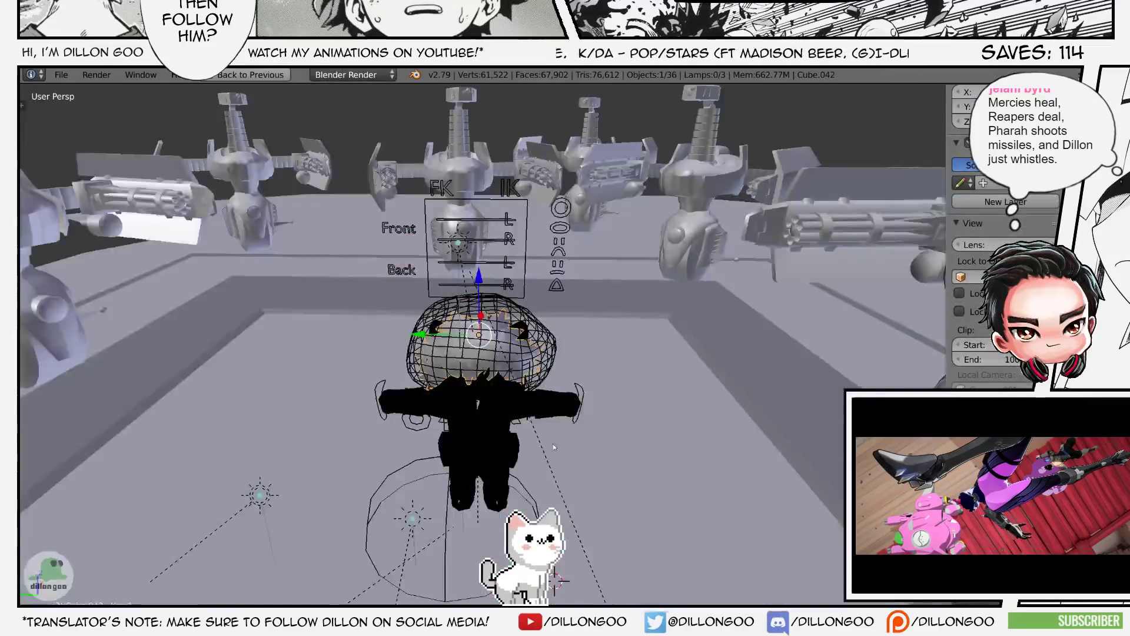
key(alt+z)
key(KP_0)
key(ctrl+s)
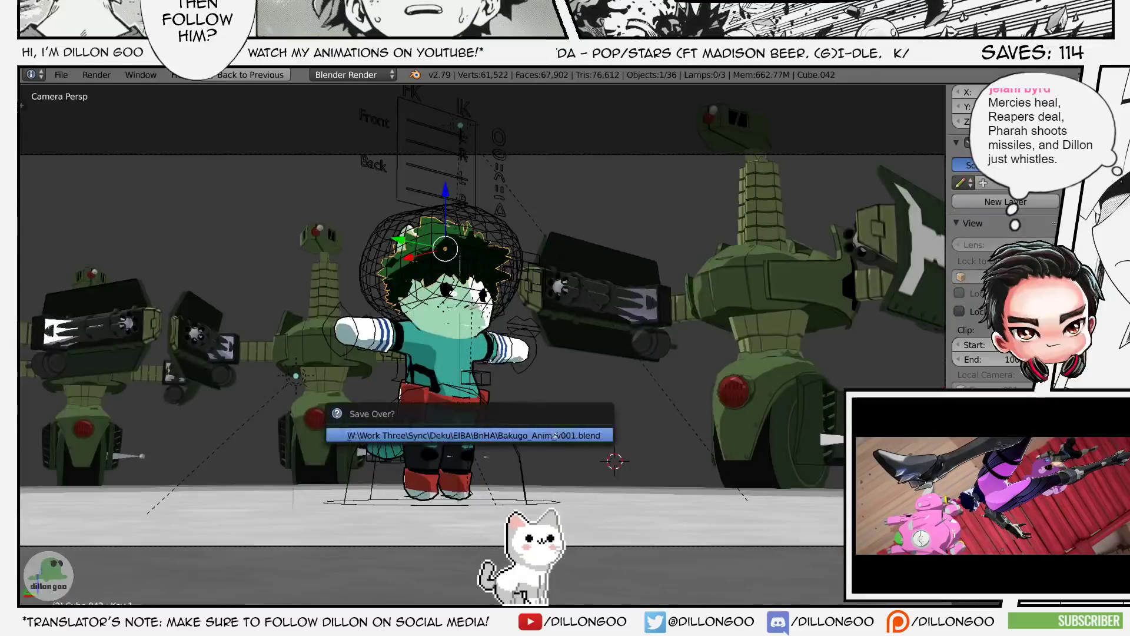
click(556, 435)
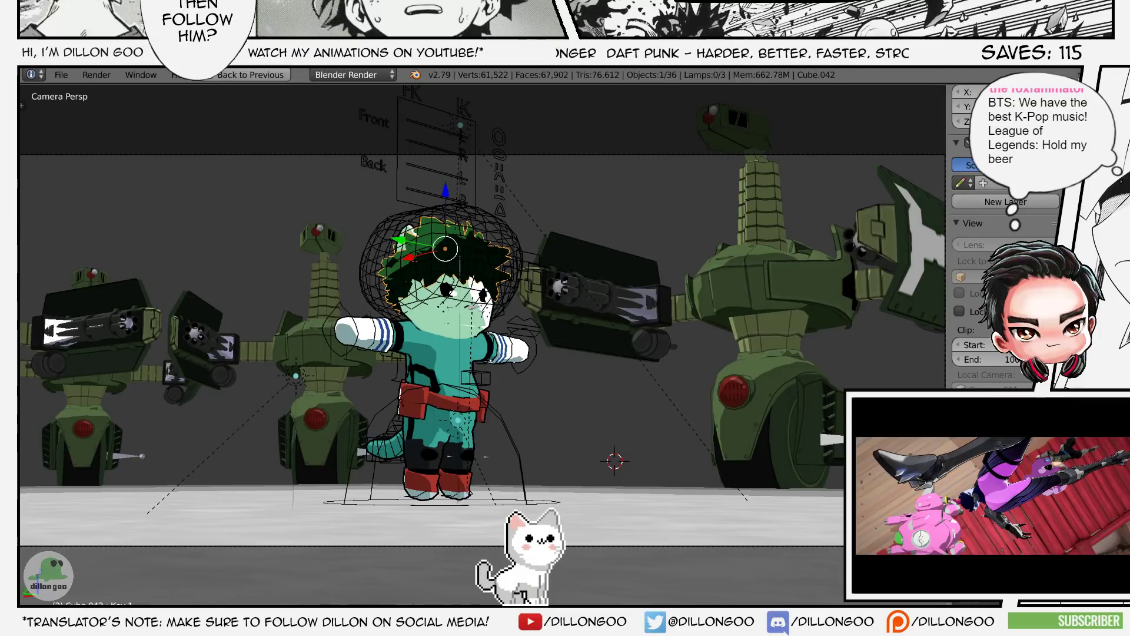
- Slide the selected camera sideways along its local X axis
key(ctrl+alt+space)
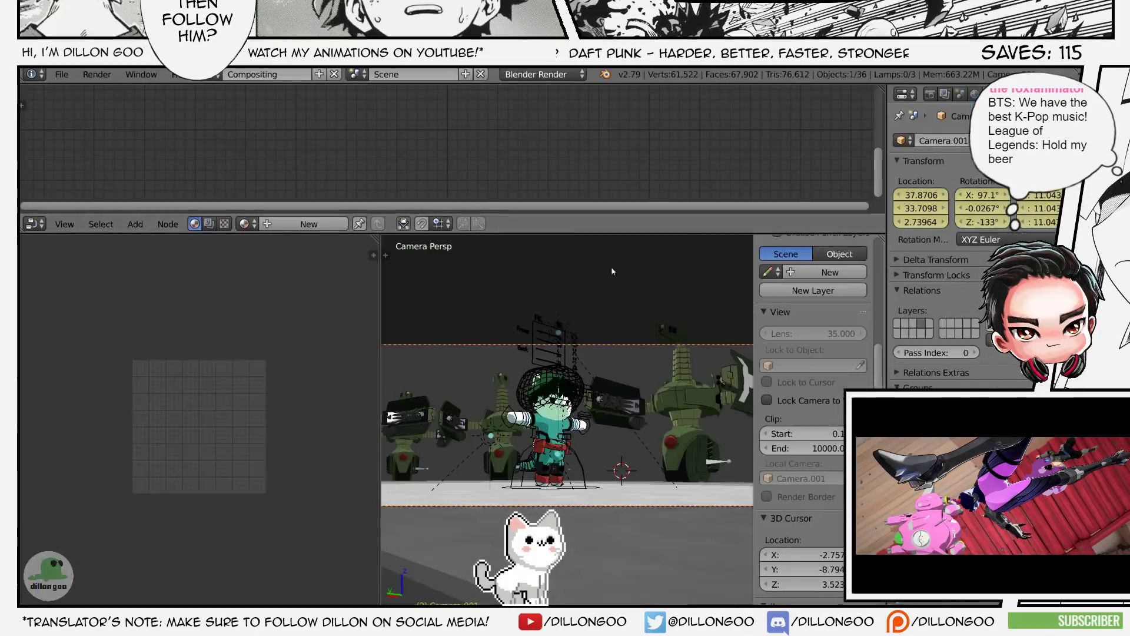
key(ctrl+alt+space)
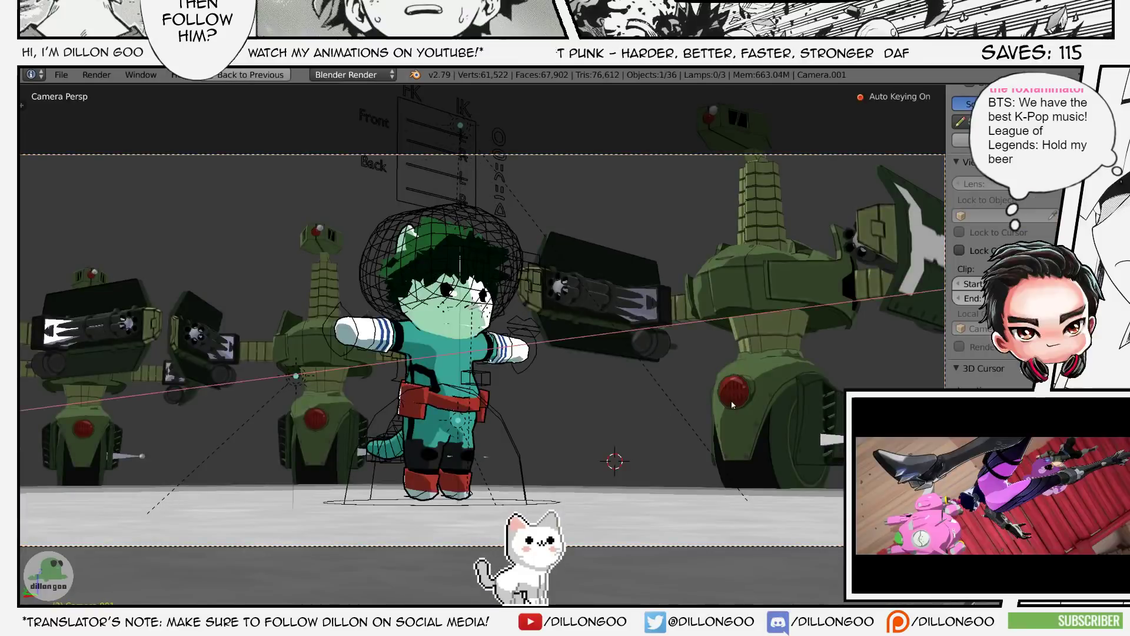
scroll(640, 418, up, 1)
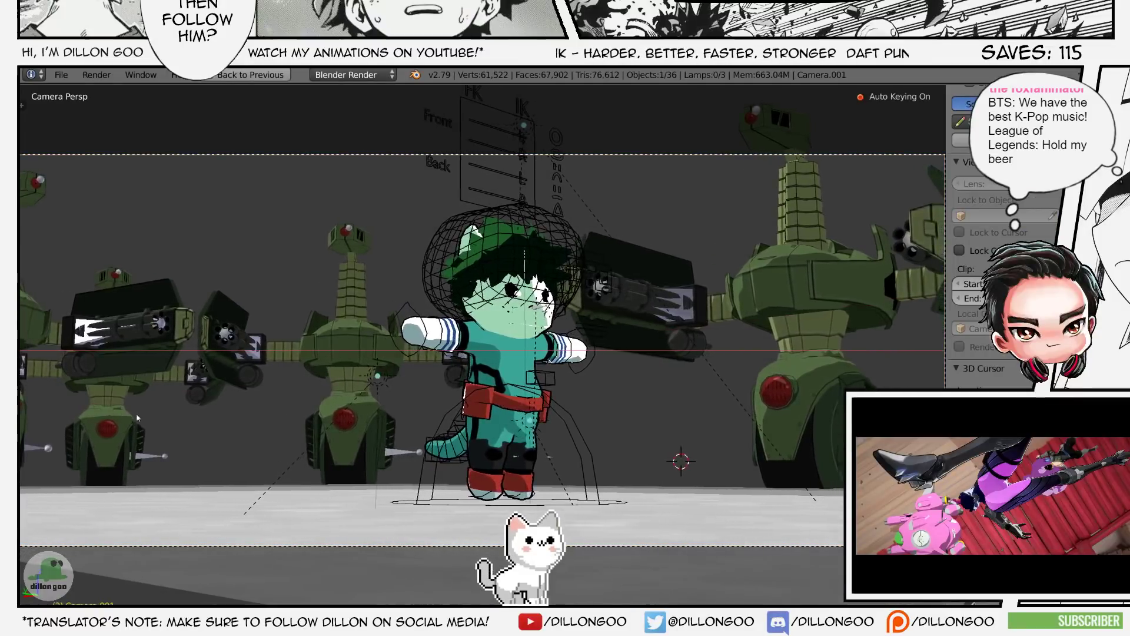
click(240, 415)
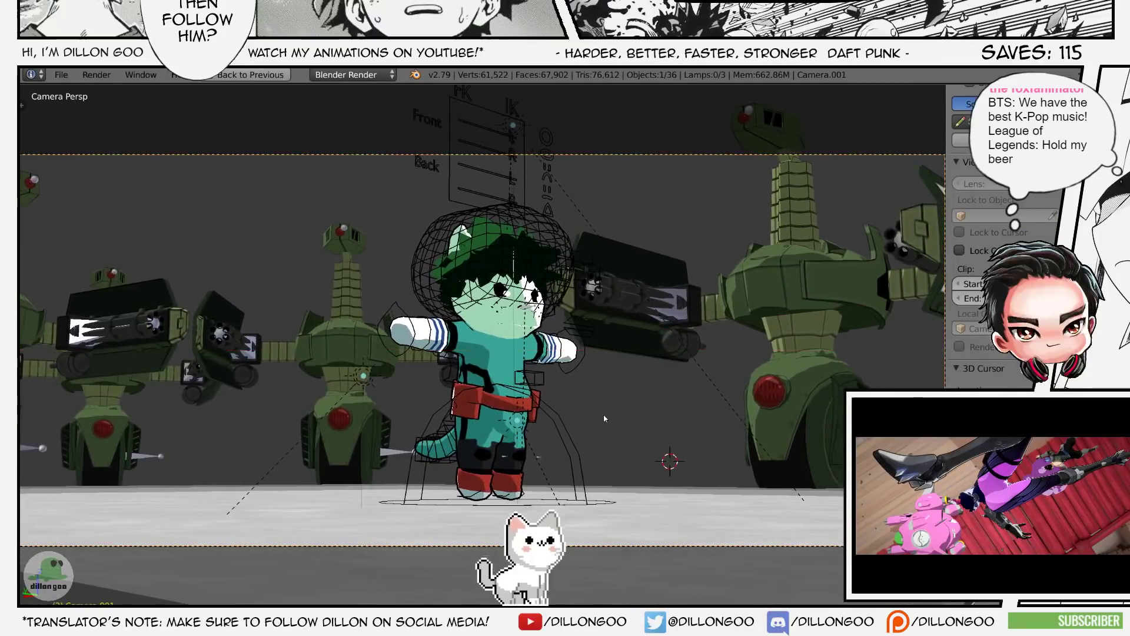
- With the empty and camera both selected, delete the selected keyframes in the Animation layout's dope sheet and return to the camera view
shift+right_click(573, 439)
key(ctrl+alt+space)
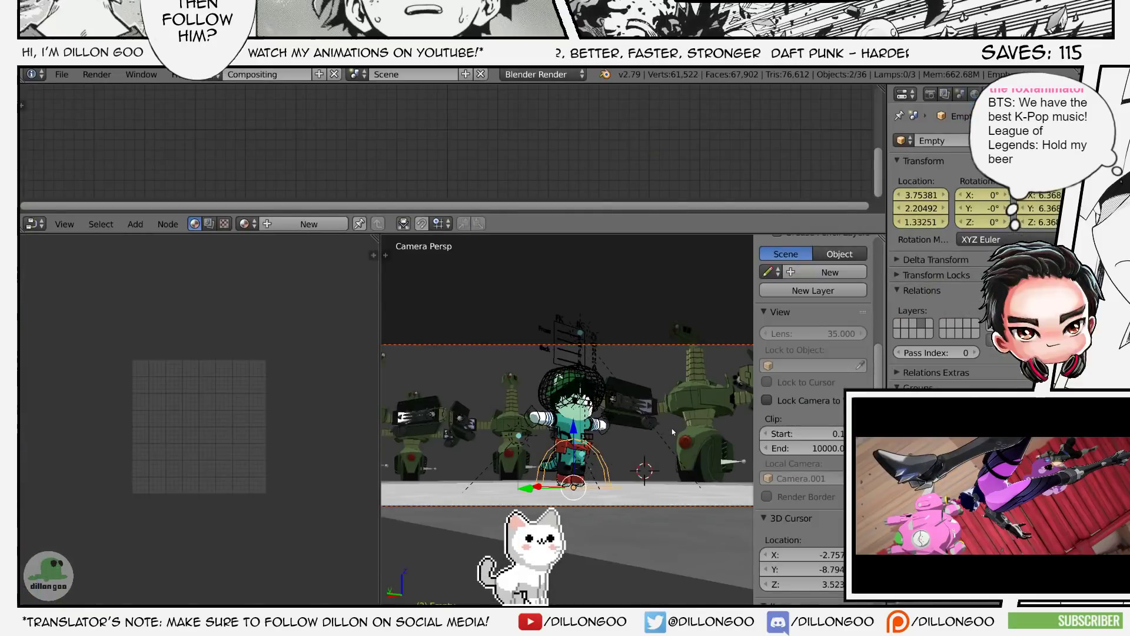
key(ctrl+alt+space)
key(KP_0)
key(KP_0)
key(ctrl+alt+space)
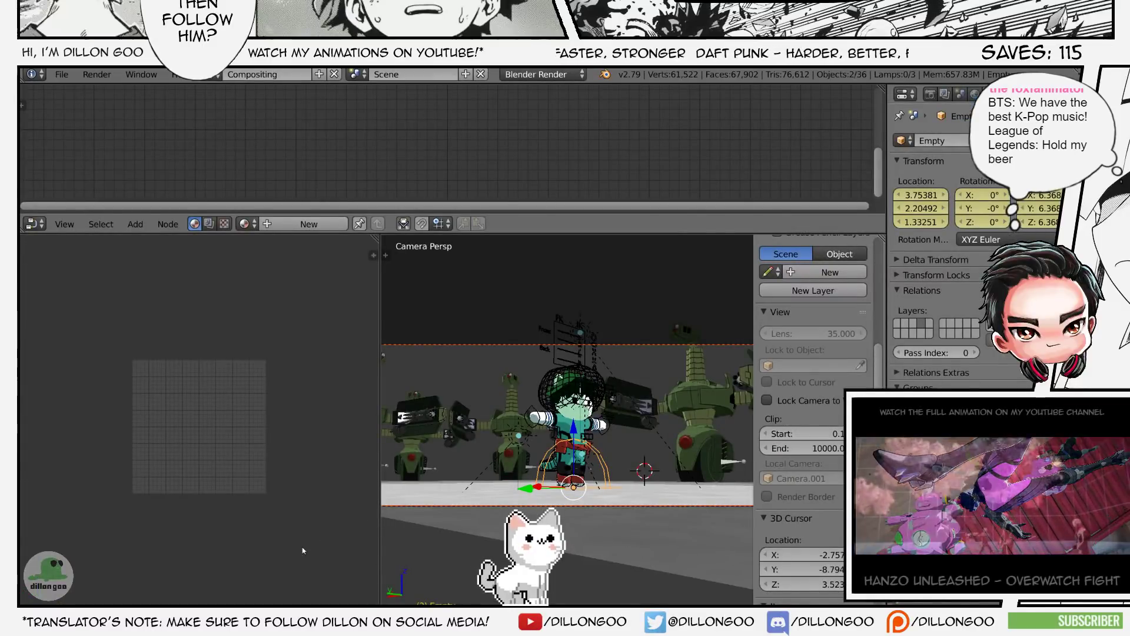
key(ctrl+Left)
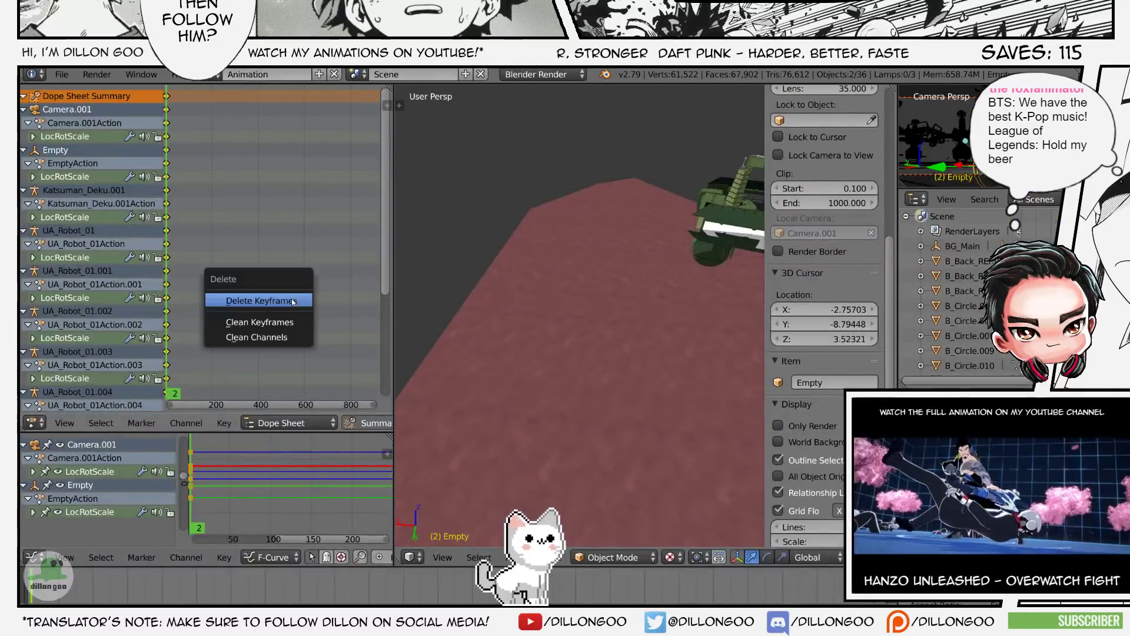
key(ctrl+alt+space)
key(KP_0)
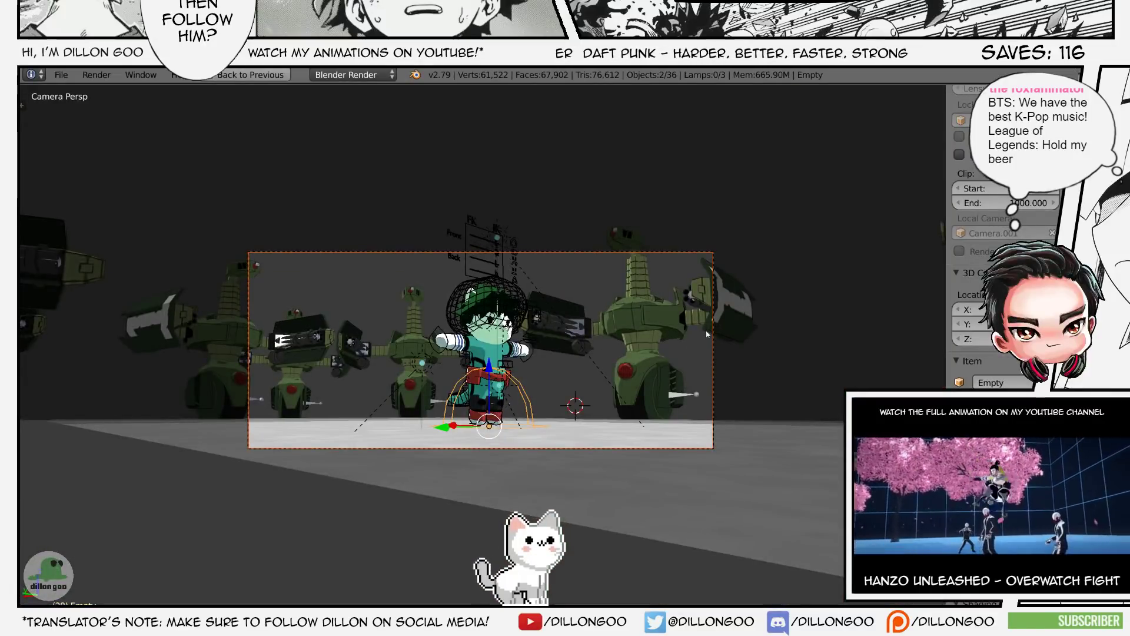
- Rotate the empty about the Z axis at frame 54 to orbit its parented camera around the character, and save the file
key(r)
key(z)
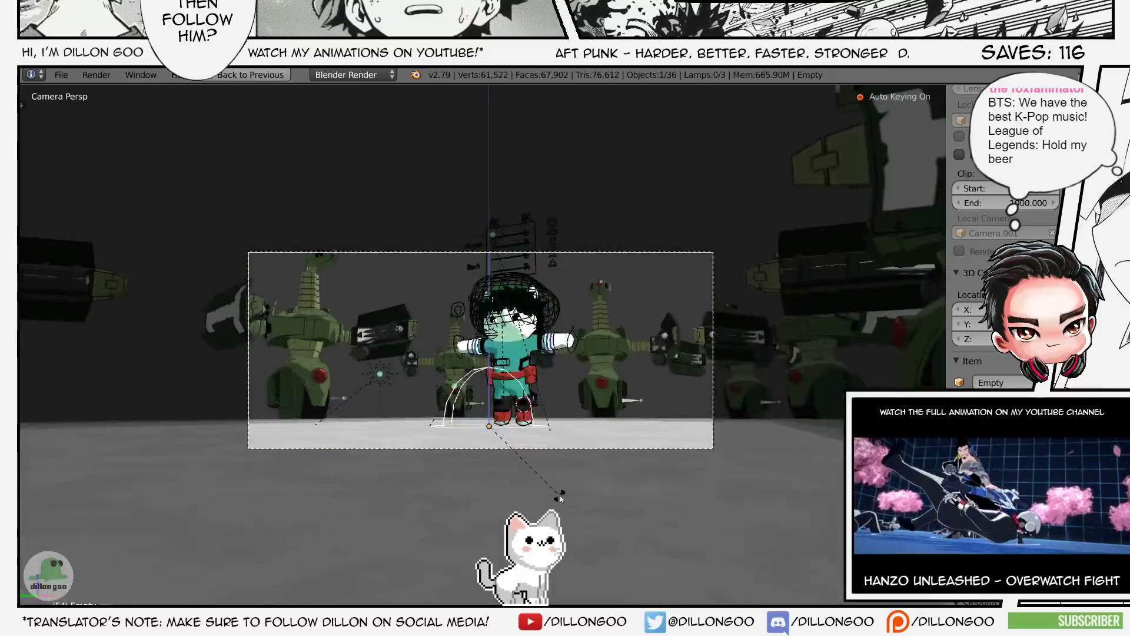
click(575, 476)
key(r)
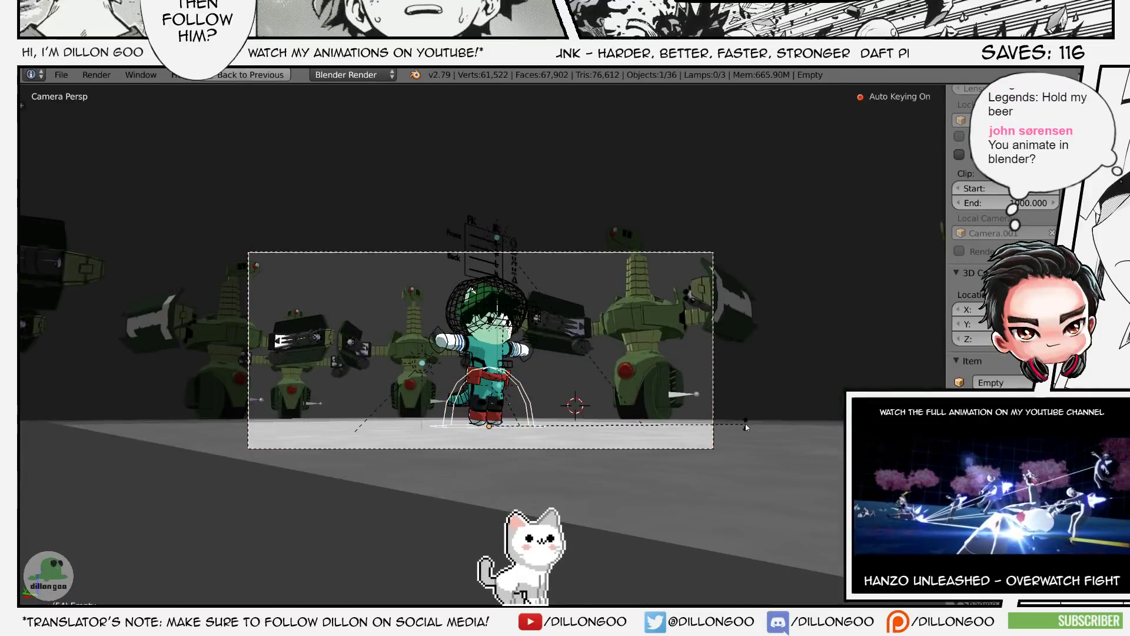
key(z)
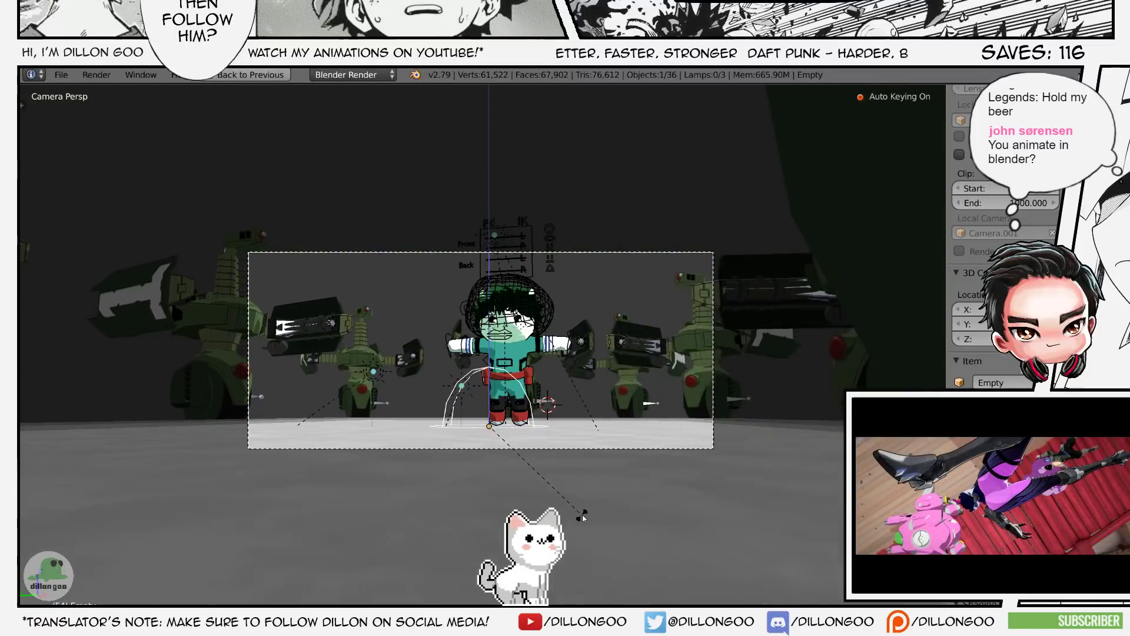
click(589, 512)
key(ctrl+s)
click(589, 511)
key(shift+space)
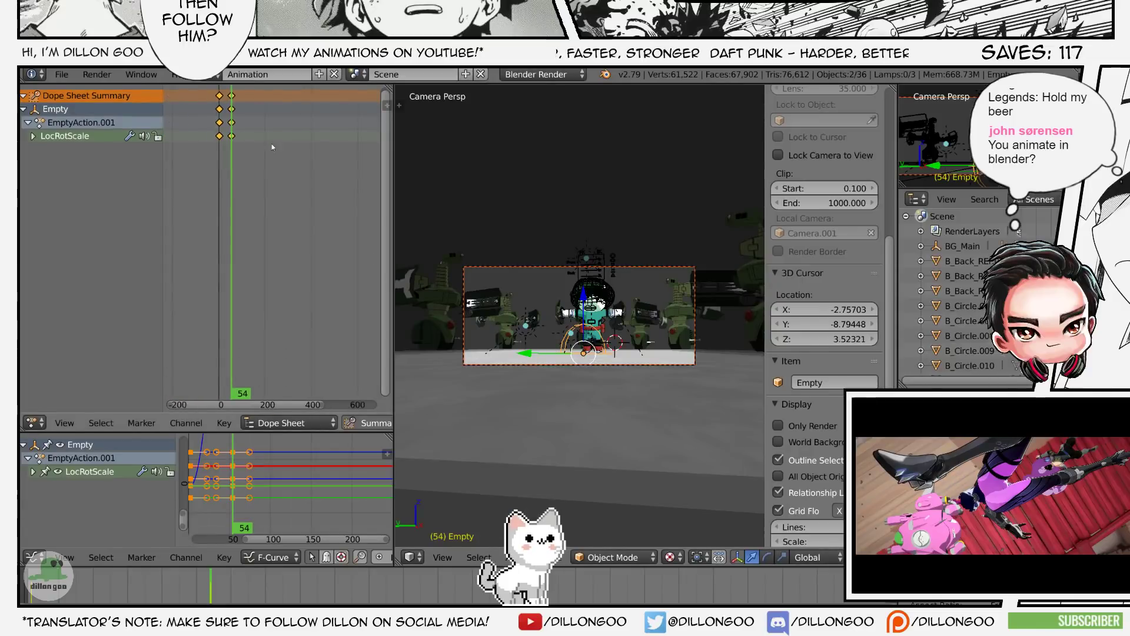
- Play back the camera orbit in the maximized camera view and fit the camera frame to the view
key(v)
click(126, 149)
key(alt+a)
key(shift+space)
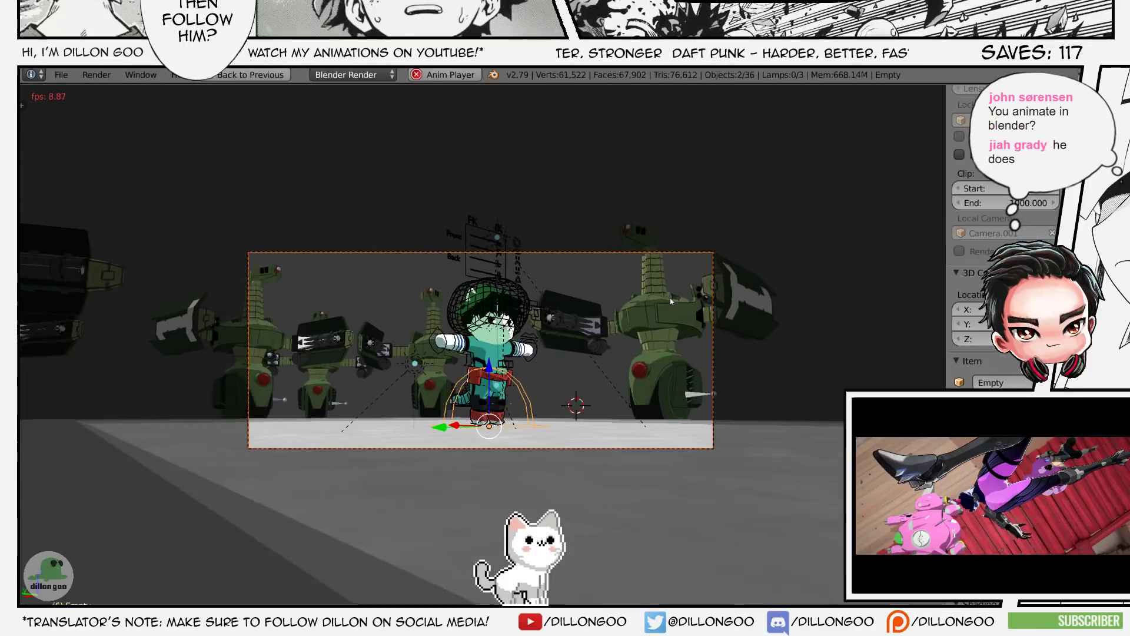
key(Home)
key(alt+a)
right_click(757, 160)
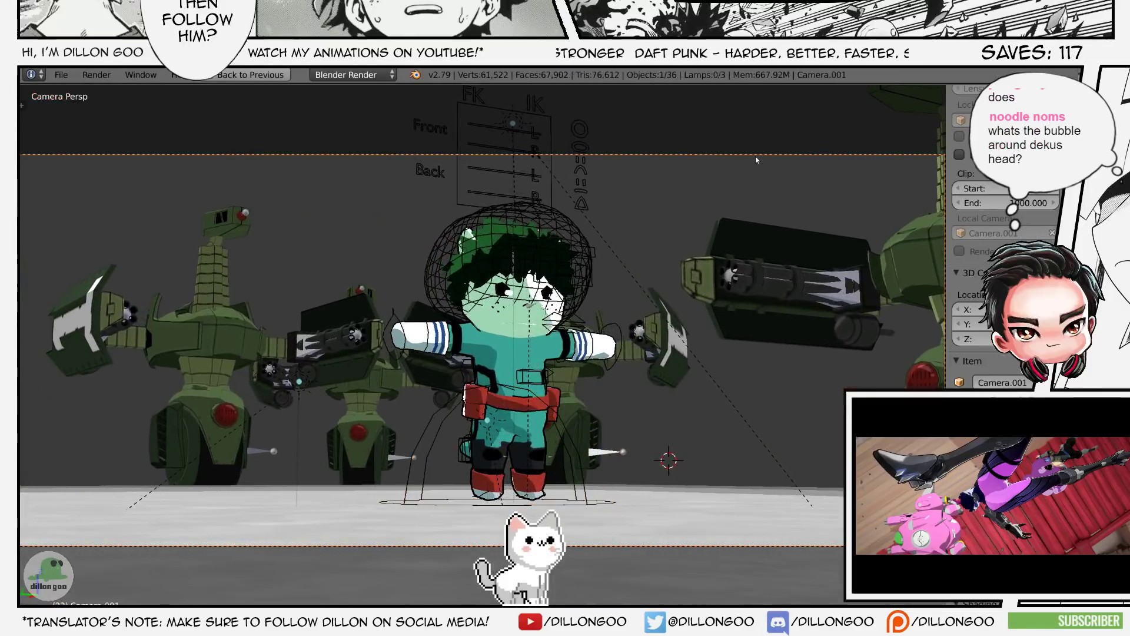
- Reselect the empty at the character's feet, save the file and bring up its keyframe at frame 54 in the dope sheet
right_click(443, 426)
key(shift+space)
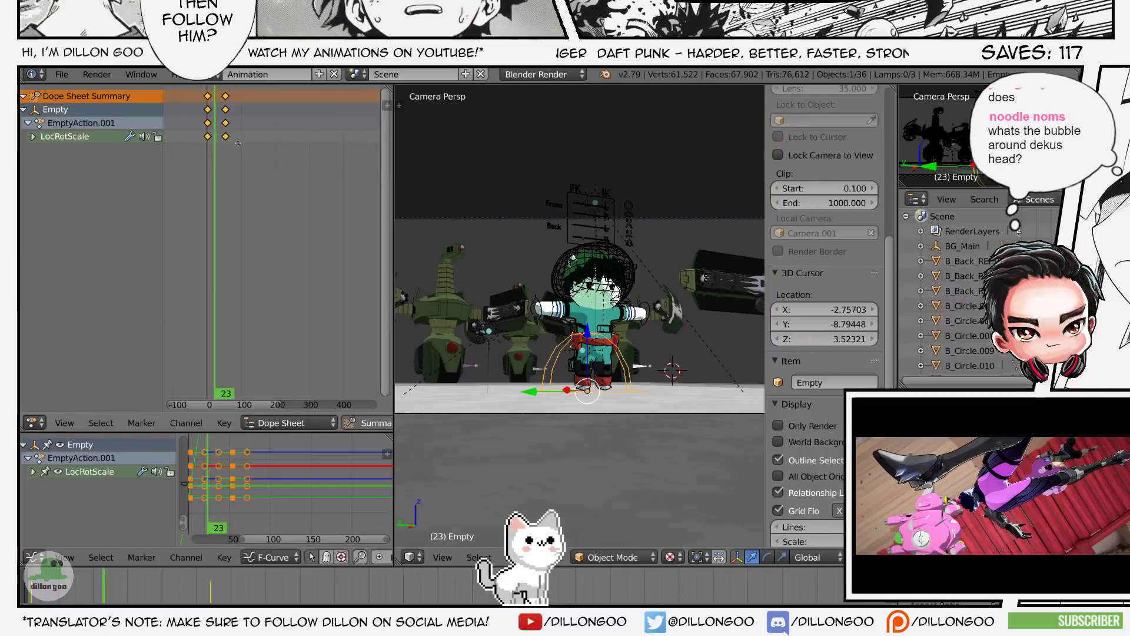
key(ctrl+s)
click(281, 156)
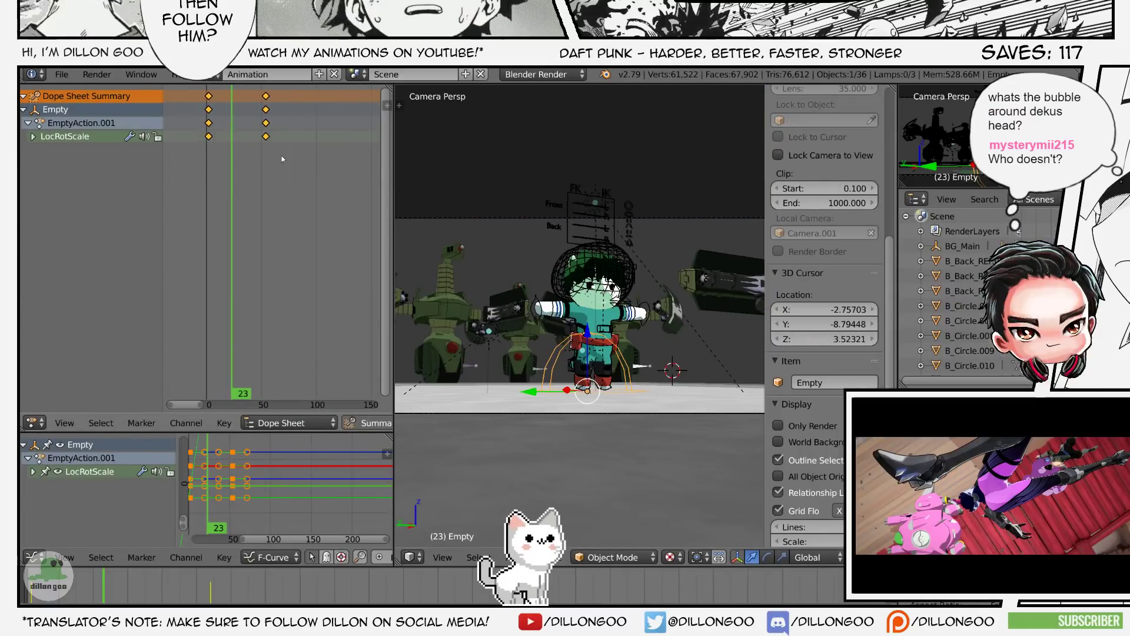
scroll(266, 146, up, 2)
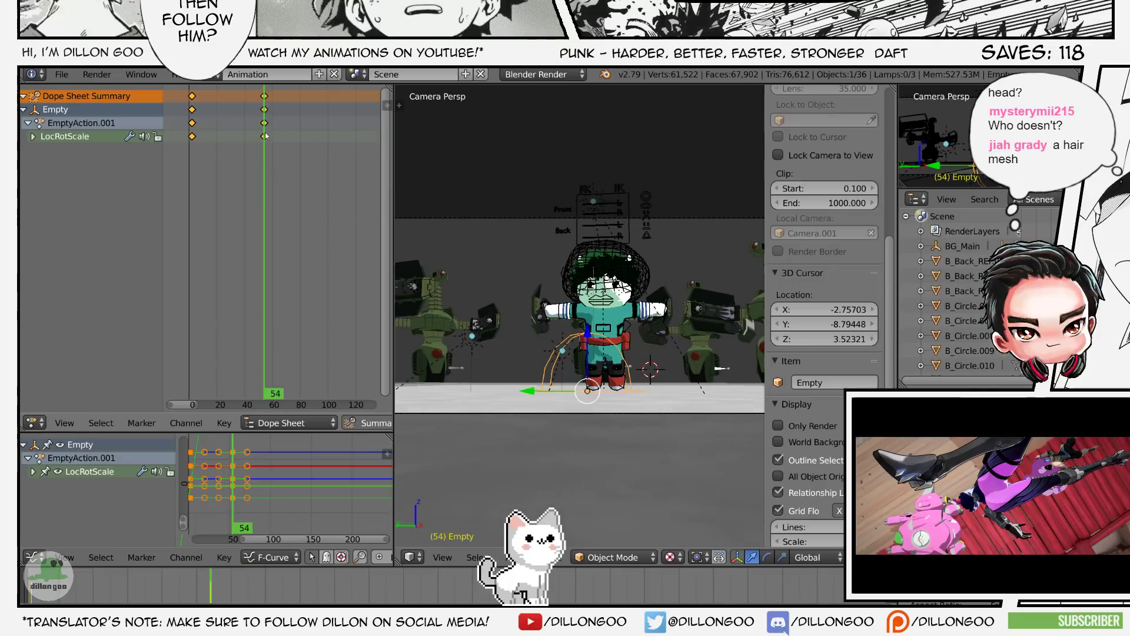
- Slide the empty along the Y axis at frame 54 and save the file
key(shift+space)
key(g)
key(y)
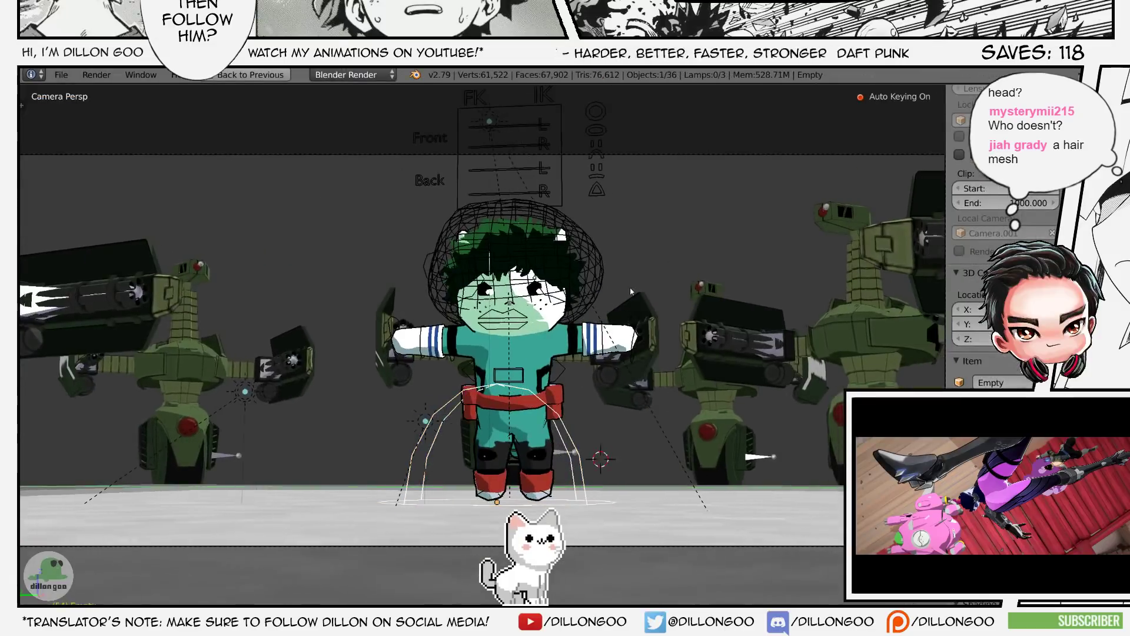
click(644, 290)
key(shift+space)
key(ctrl+s)
click(645, 289)
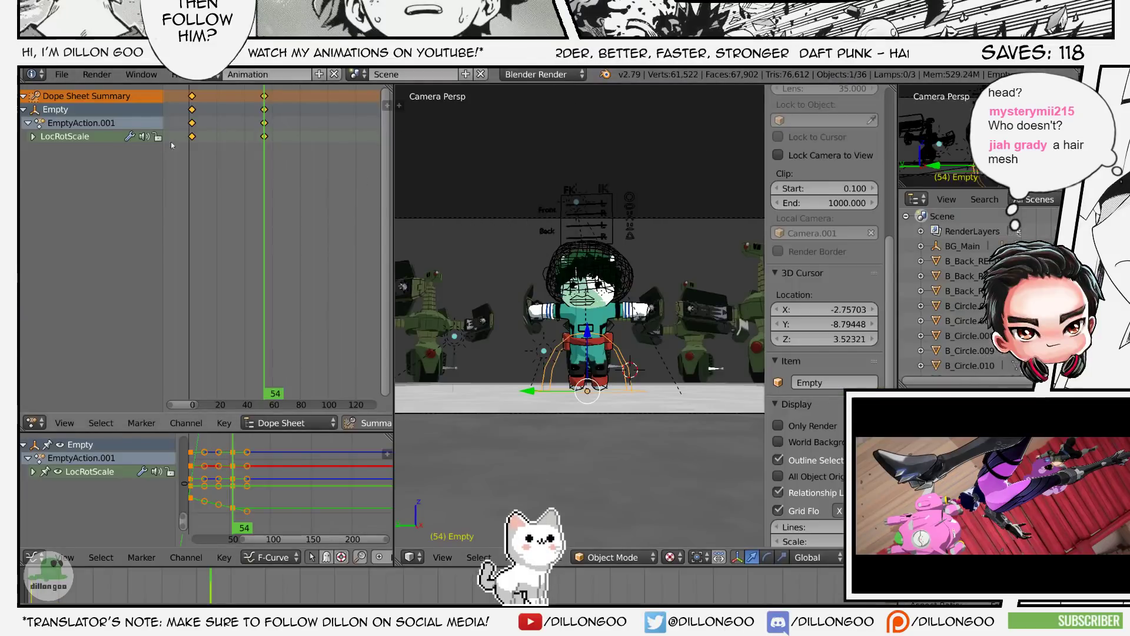
- Play back the camera move, select the WigWave mesh around the character's head and examine the hair close up during playback
key(alt+a)
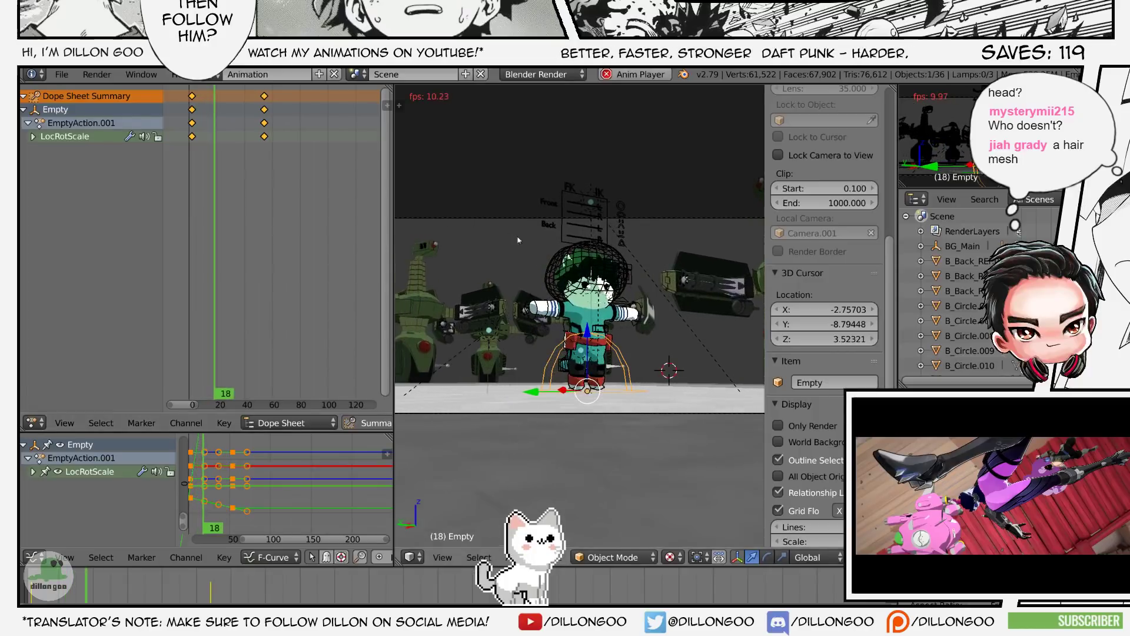
key(alt+a)
right_click(574, 250)
key(shift+space)
shift+middle_drag(575, 251, 585, 347)
scroll(586, 347, up, 1)
key(alt+a)
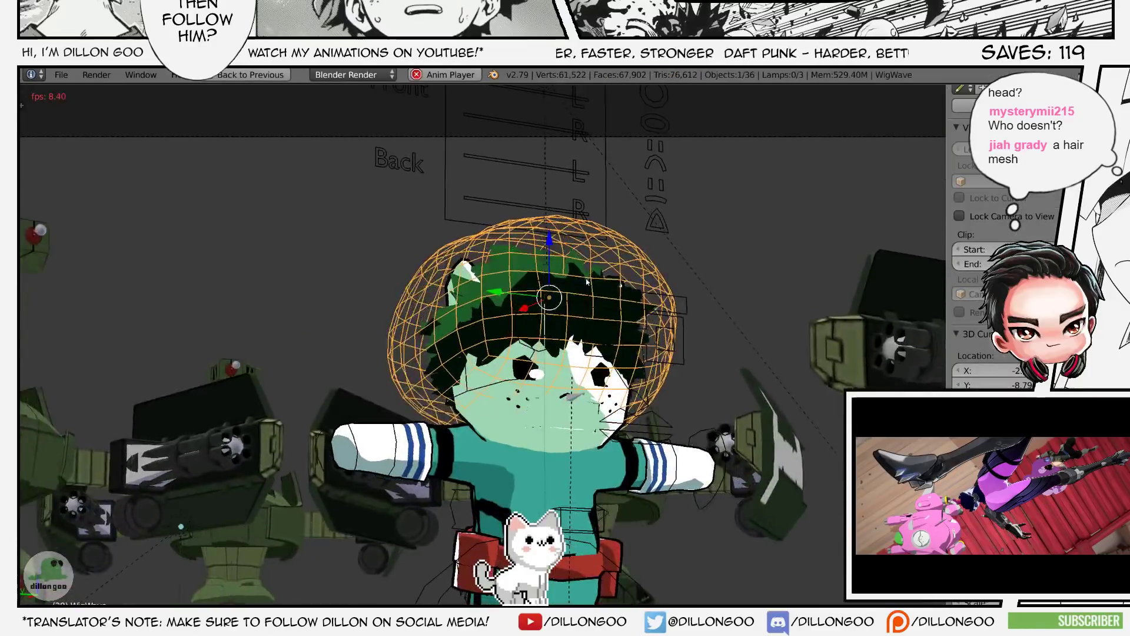
scroll(585, 281, up, 2)
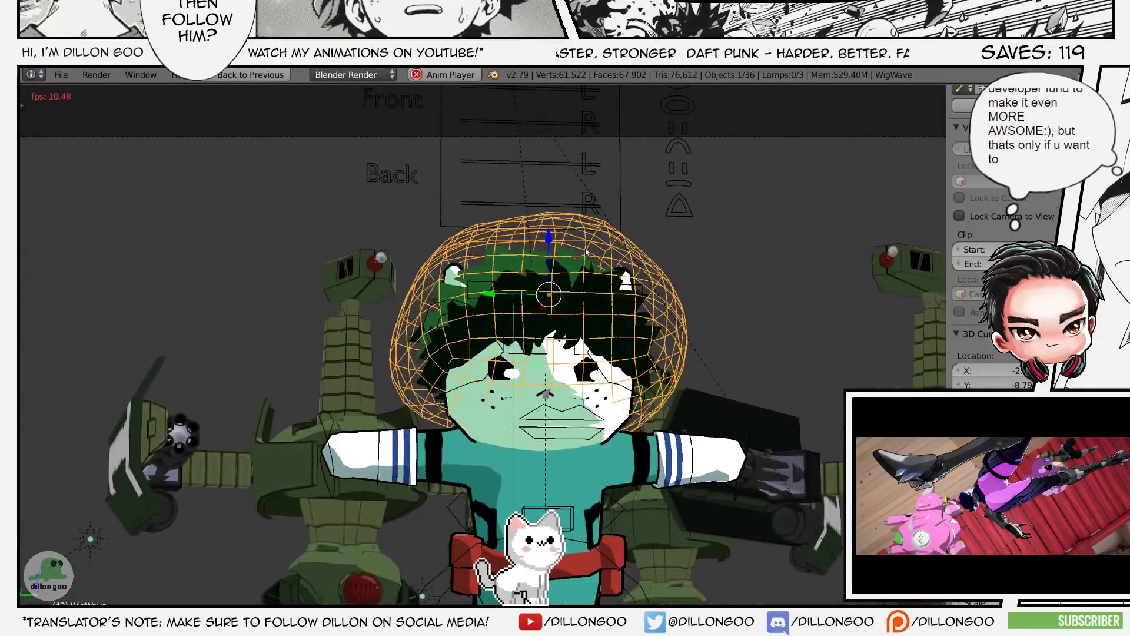
key(alt+a)
middle_drag(585, 281, 568, 265)
scroll(568, 265, up, 1)
key(alt+a)
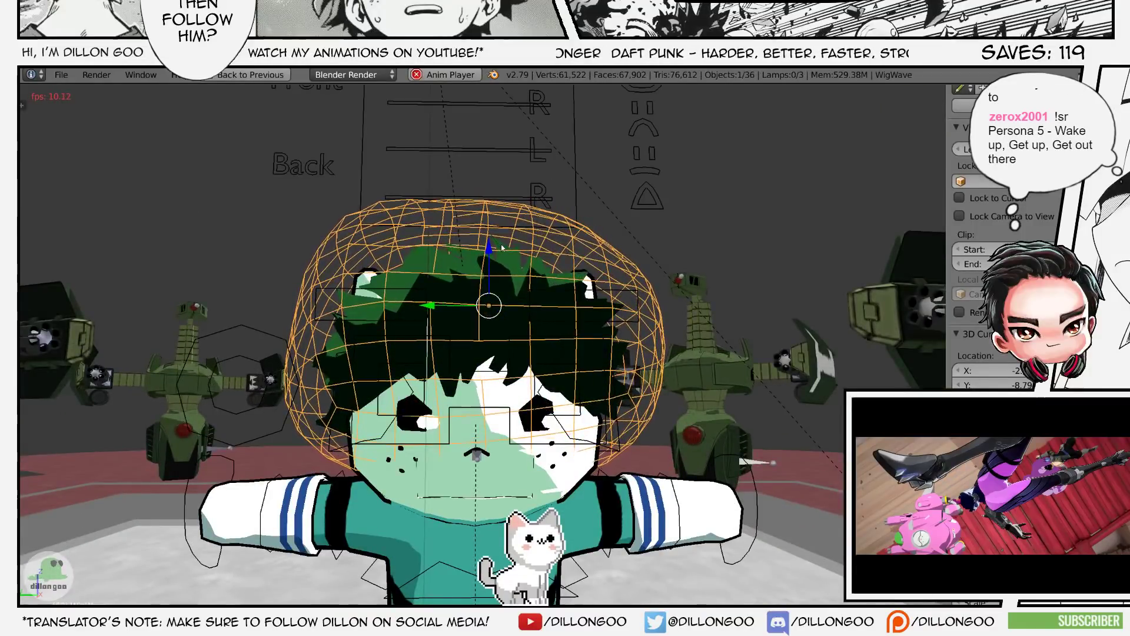
key(alt+a)
- Replay the animation framed tightly on the WigWave mesh and return to the camera view
key(ctrl+alt+space)
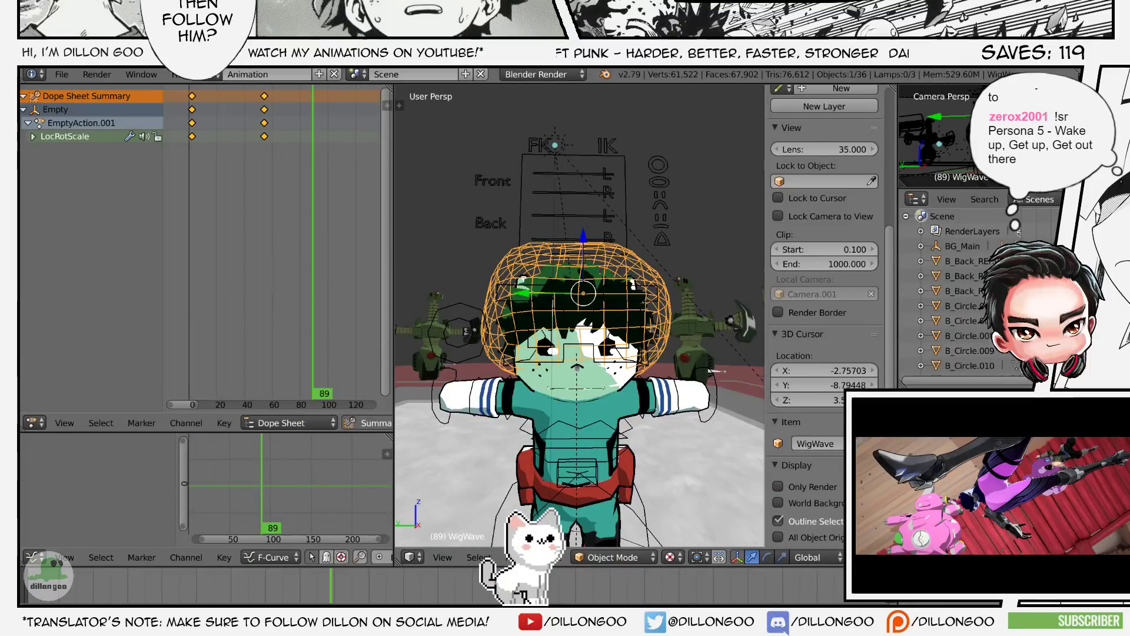
key(KP_Decimal)
key(ctrl+space)
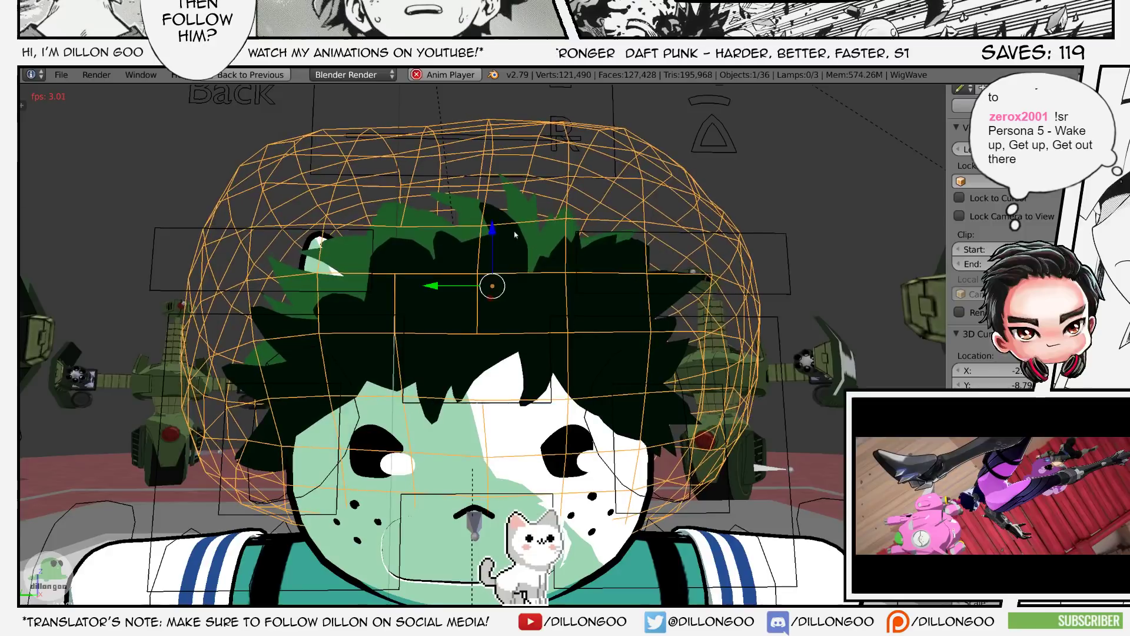
key(alt+a)
scroll(556, 284, down, 5)
key(KP_0)
- Save over Bakugo_Anim_v001.blend and deselect everything in the maximized camera view
key(ctrl+s)
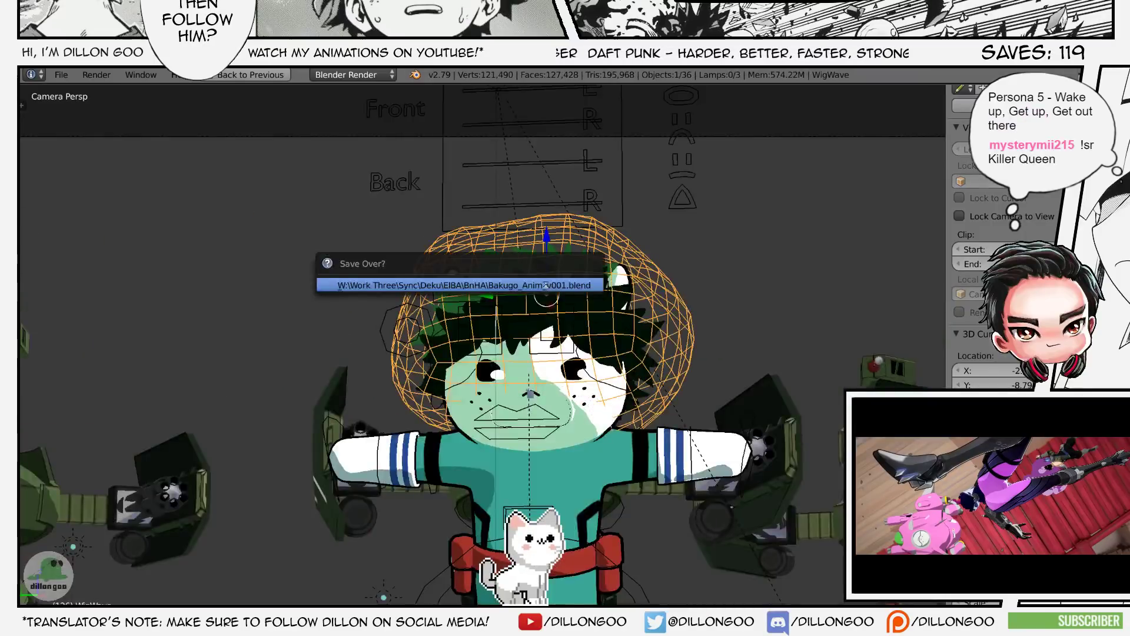
click(546, 285)
key(ctrl+Up)
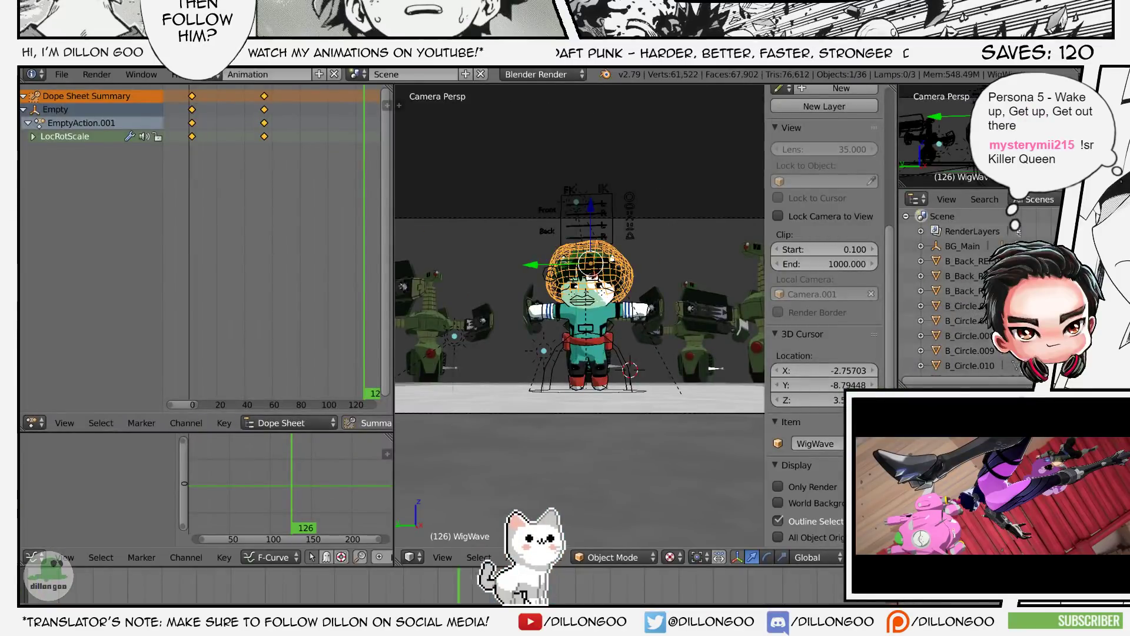
key(ctrl+Up)
key(ctrl+s)
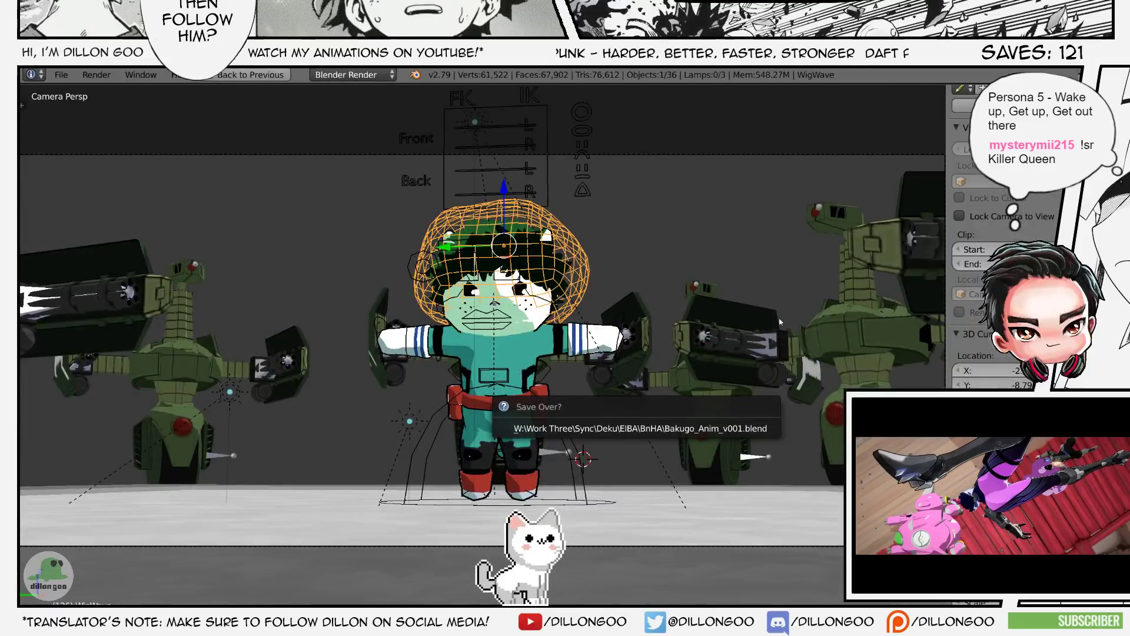
key(ctrl+s)
key(z)
key(z)
key(a)
key(ctrl+s)
key(z)
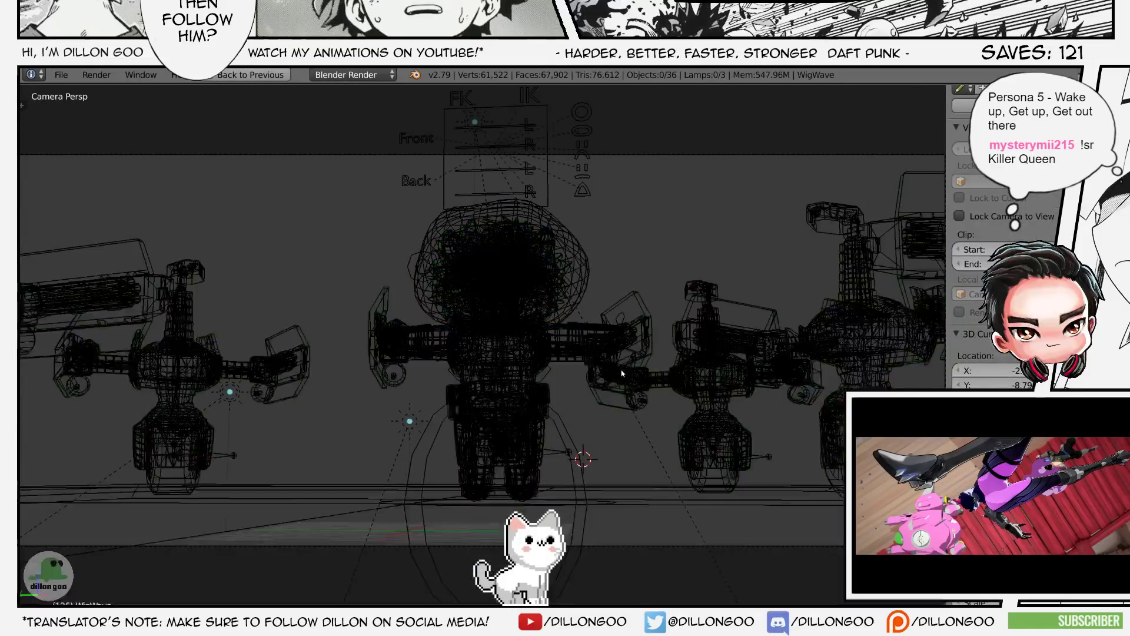
key(z)
- Play back the camera orbit with nothing selected to review the shot
key(alt+a)
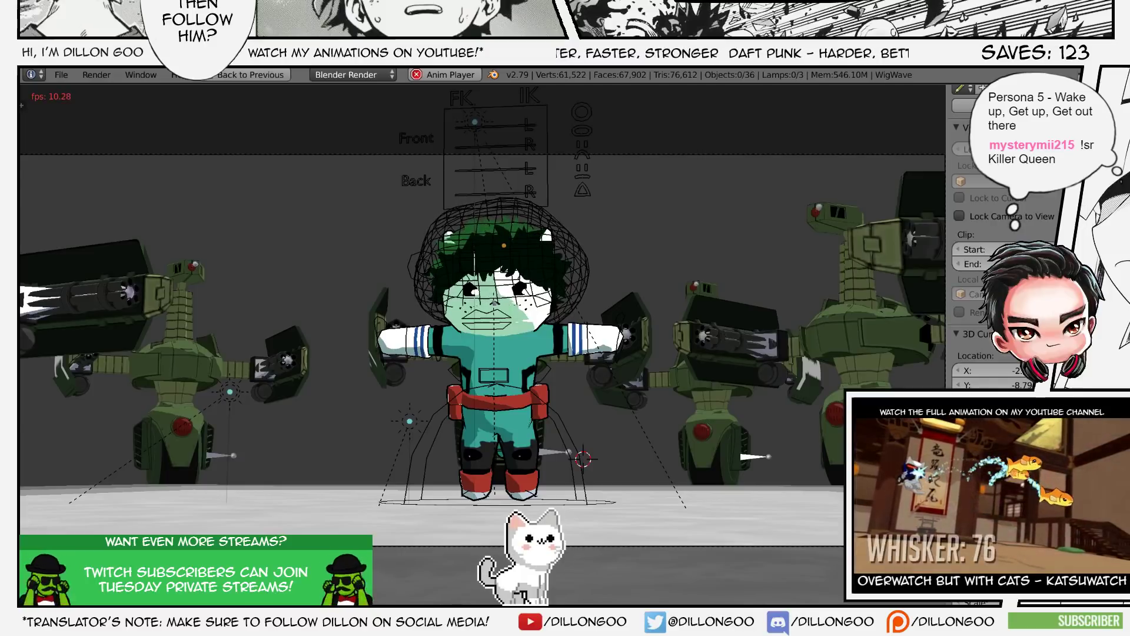
click(665, 199)
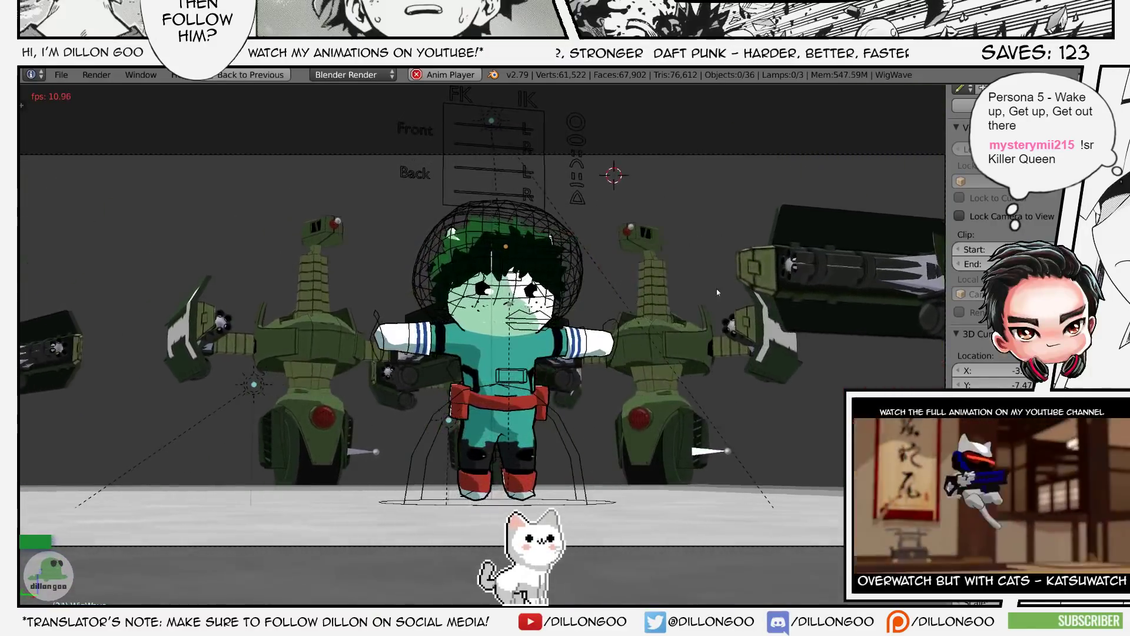
key(alt+a)
- Go to the first frame and put the Katsuman_Deku.001 armature in Pose Mode, outside the camera view
key(alt+z)
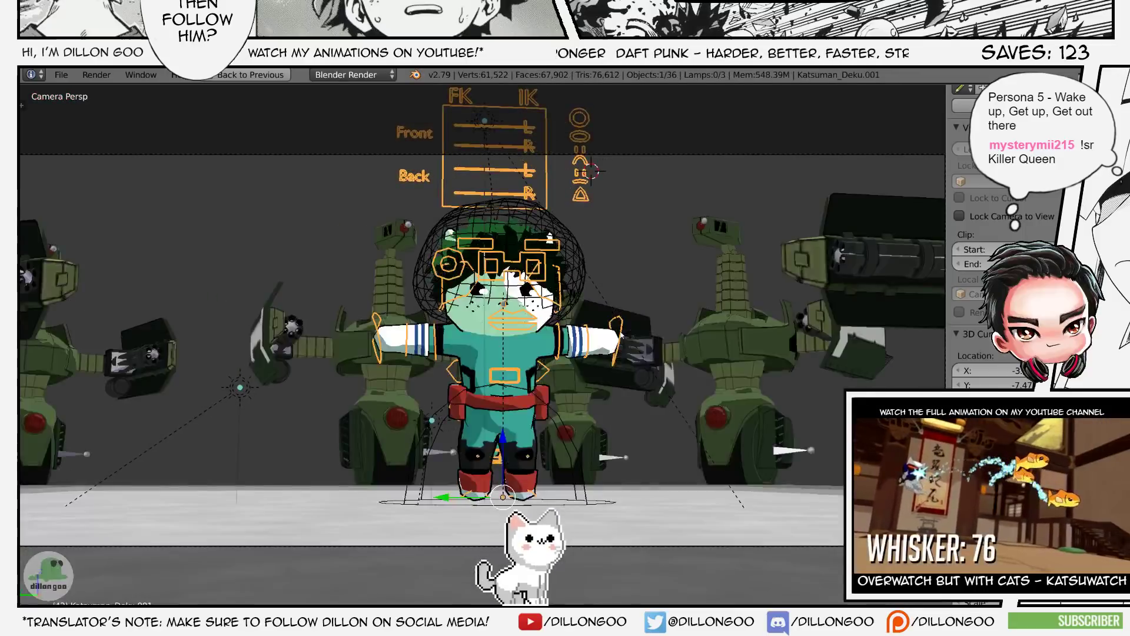
key(shift+Left)
key(ctrl+Tab)
key(KP_0)
scroll(621, 336, down, 2)
key(a)
- Select the torso control bone at the character's hips and view the character from the side in textured shading
key(z)
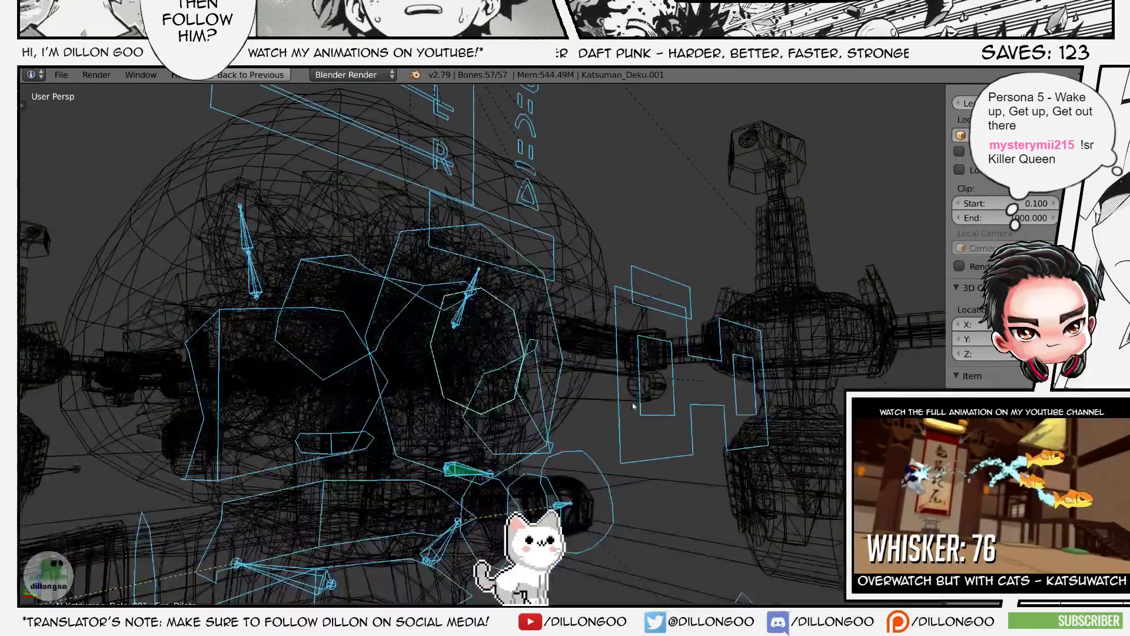
key(alt+z)
scroll(633, 404, down, 3)
key(z)
right_click(465, 506)
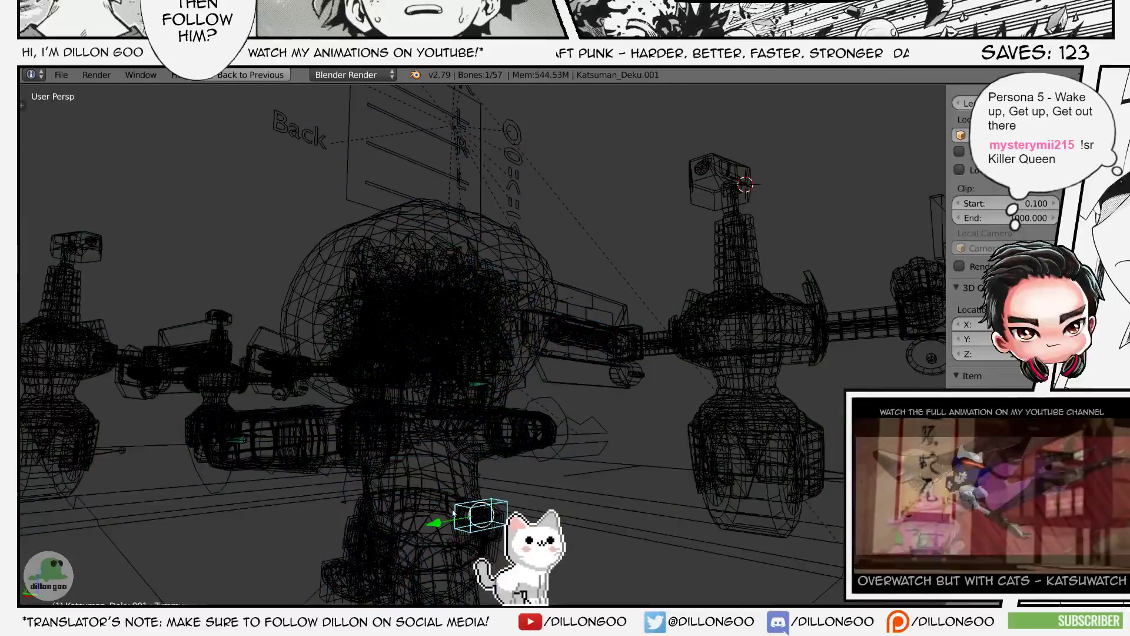
key(alt+z)
middle_drag(467, 506, 614, 448)
scroll(614, 447, down, 4)
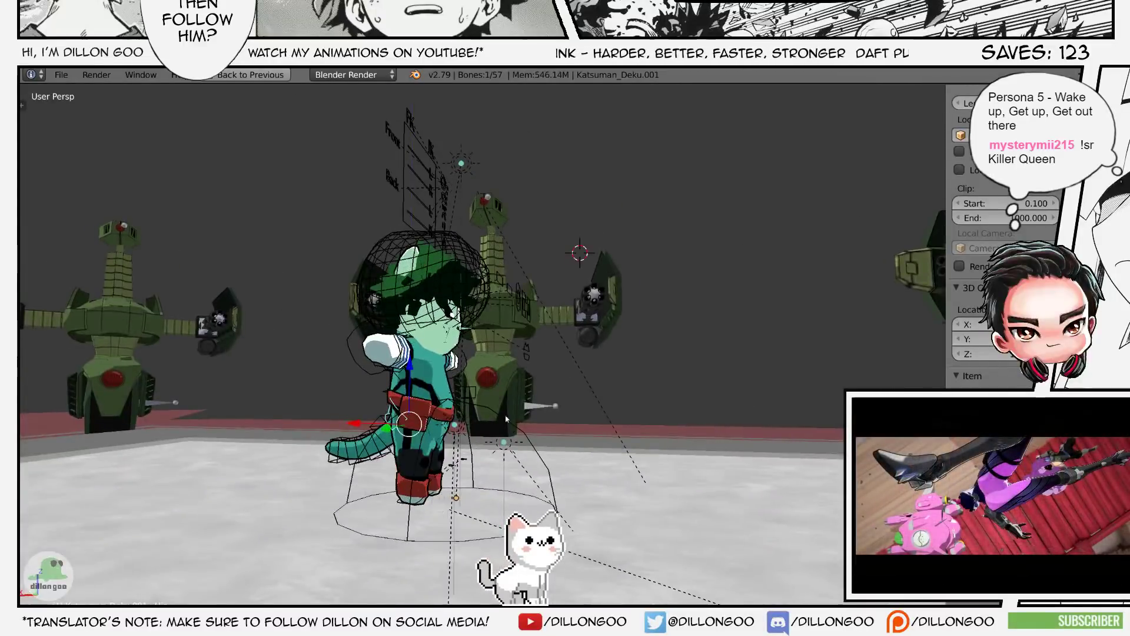
- Check the armature's Auto IK setting in the pose options
key(g)
right_click(445, 349)
key(t)
click(29, 140)
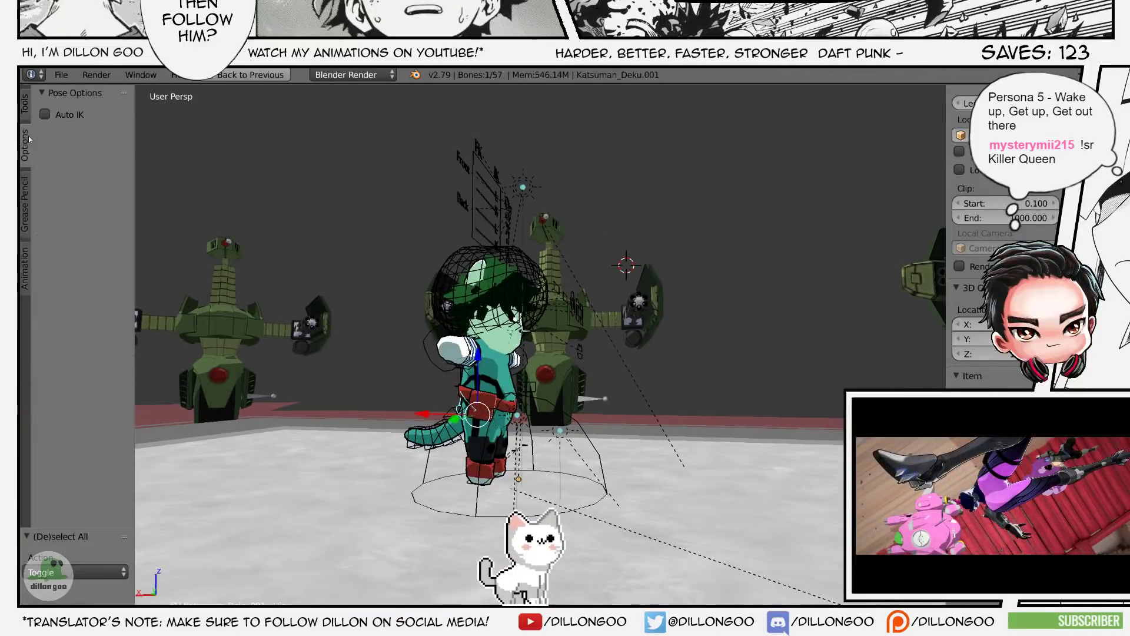
right_click(615, 308)
key(t)
- Move and rotate the torso bone to put the character in a crouch leaning forward
key(z)
key(alt+z)
key(shift+space)
mouse_move(619, 383)
shift+middle_down()
mouse_move(651, 309)
mouse_move(639, 365)
mouse_move(679, 346)
mouse_move(608, 323)
mouse_move(592, 352)
mouse_move(557, 356)
shift+middle_up()
key(shift+space)
key(g)
click(656, 357)
key(r)
click(611, 358)
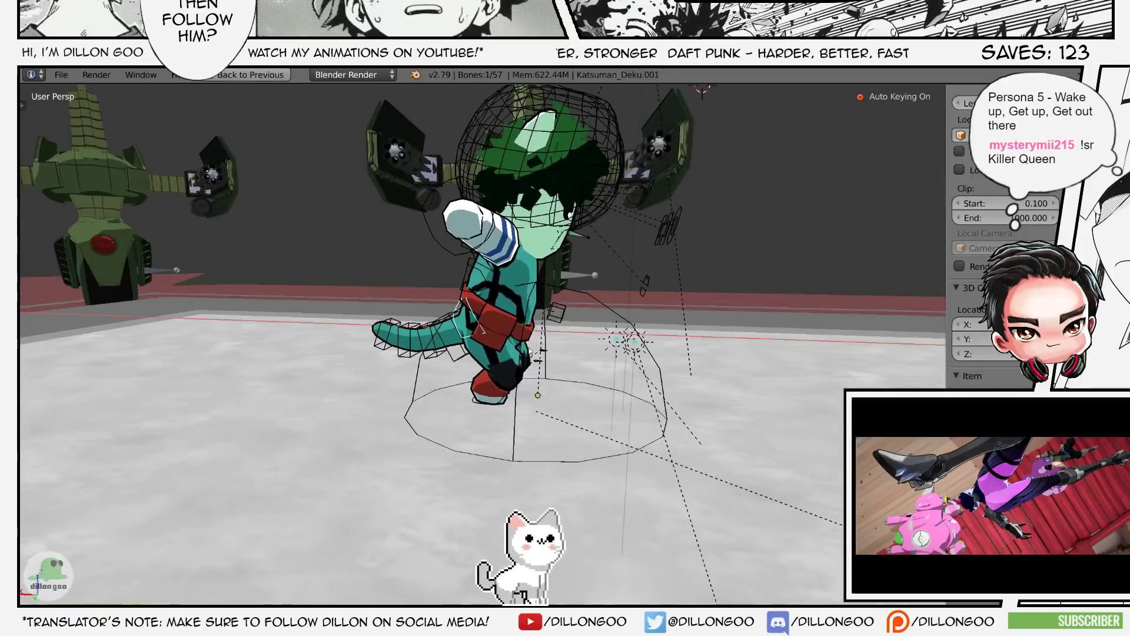
click(530, 352)
- Select the hand's IK control and move it down so the arm reaches toward the character's knee
key(z)
key(a)
key(a)
key(z)
key(z)
key(z)
key(a)
key(a)
mouse_move(535, 244)
middle_down()
mouse_move(389, 267)
mouse_move(394, 204)
middle_up()
key(z)
right_click(408, 250)
key(alt+z)
key(g)
middle_drag(556, 400, 606, 317)
scroll(994, 294, down, 4)
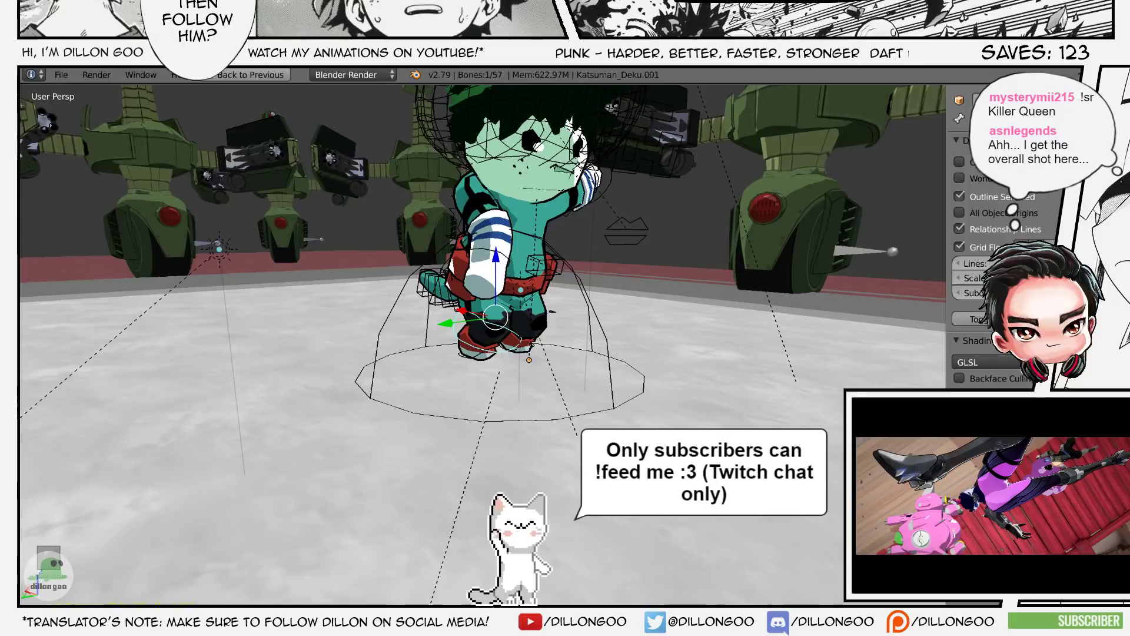
- Save the file, and rotate and move the torso bone to lean the crouching character further forward
middle_drag(420, 271, 500, 286)
key(z)
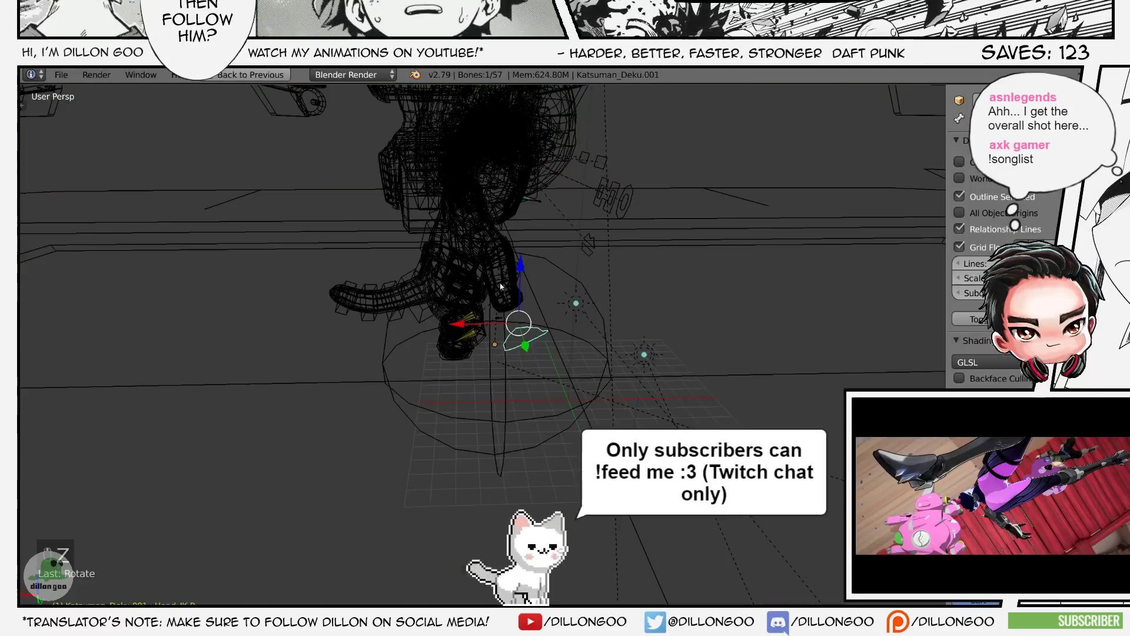
key(z)
key(alt+z)
mouse_move(554, 406)
middle_down()
mouse_move(609, 351)
mouse_move(635, 351)
middle_up()
key(ctrl+s)
key(r)
key(g)
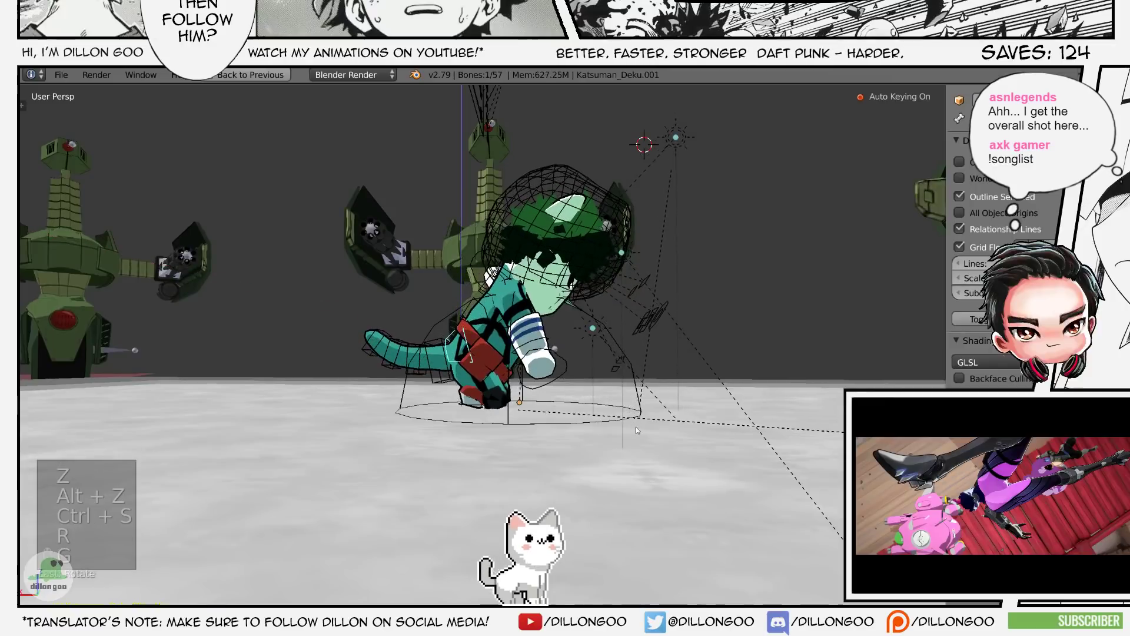
click(638, 418)
- Select the hand's IK control near the character's feet and check the pose from the side in textured shading
middle_drag(638, 417, 615, 412)
scroll(624, 414, up, 3)
key(a)
key(a)
key(a)
key(z)
right_click(644, 394)
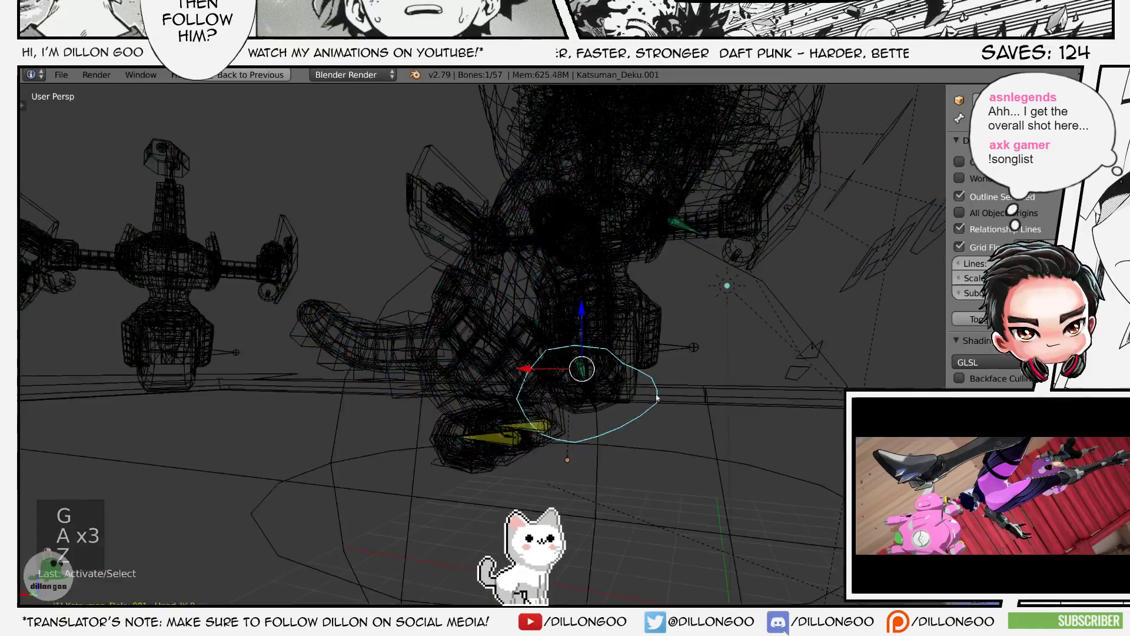
key(z)
key(alt+z)
mouse_move(686, 398)
middle_down()
mouse_move(656, 411)
mouse_move(516, 305)
mouse_move(519, 290)
mouse_move(618, 321)
middle_up()
- Save the file and rotate two upper-body bones to curl the character's chest and head downward
key(z)
key(a)
key(a)
key(a)
key(z)
key(alt+z)
key(ctrl+s)
key(z)
key(alt+z)
key(r)
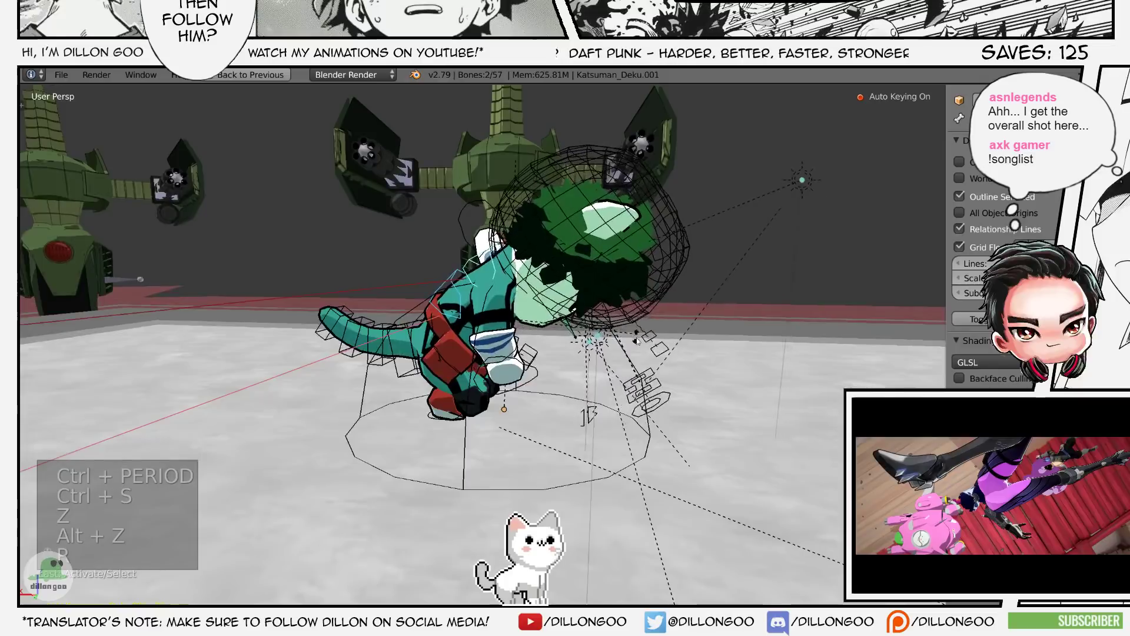
click(633, 359)
- Select a lower torso bone from the side and rotate it to lean the character further forward
key(z)
right_click(433, 320)
key(z)
key(alt+z)
middle_drag(435, 323, 468, 318)
key(r)
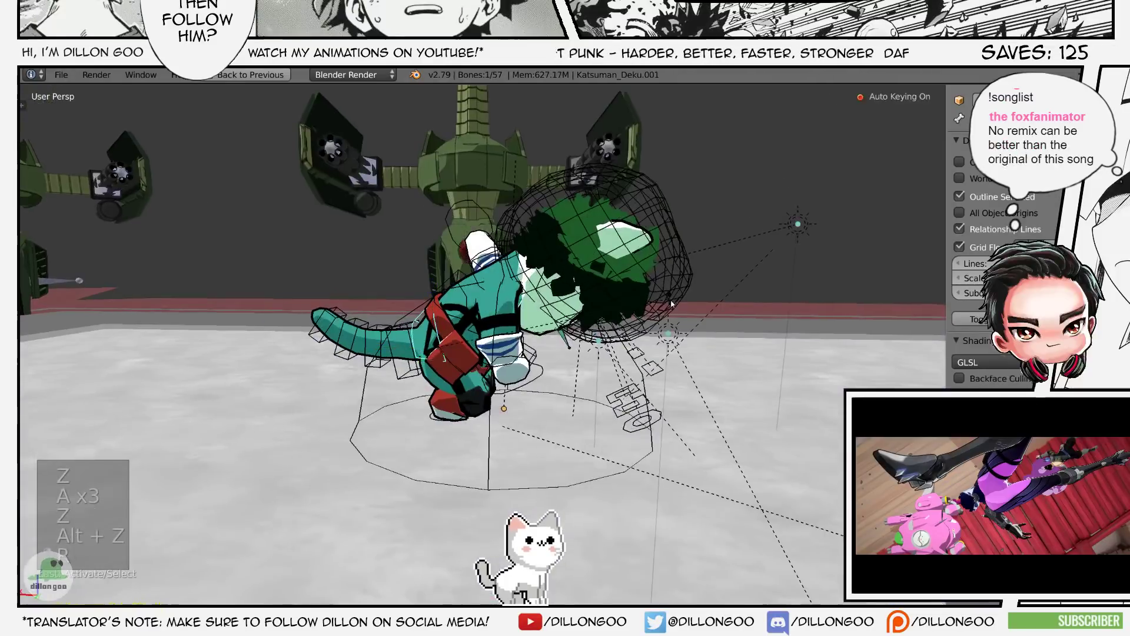
click(558, 288)
- Rotate another upper-body bone so the character's chest and head tip further toward the ground
key(z)
key(a)
key(a)
key(a)
key(z)
key(alt+z)
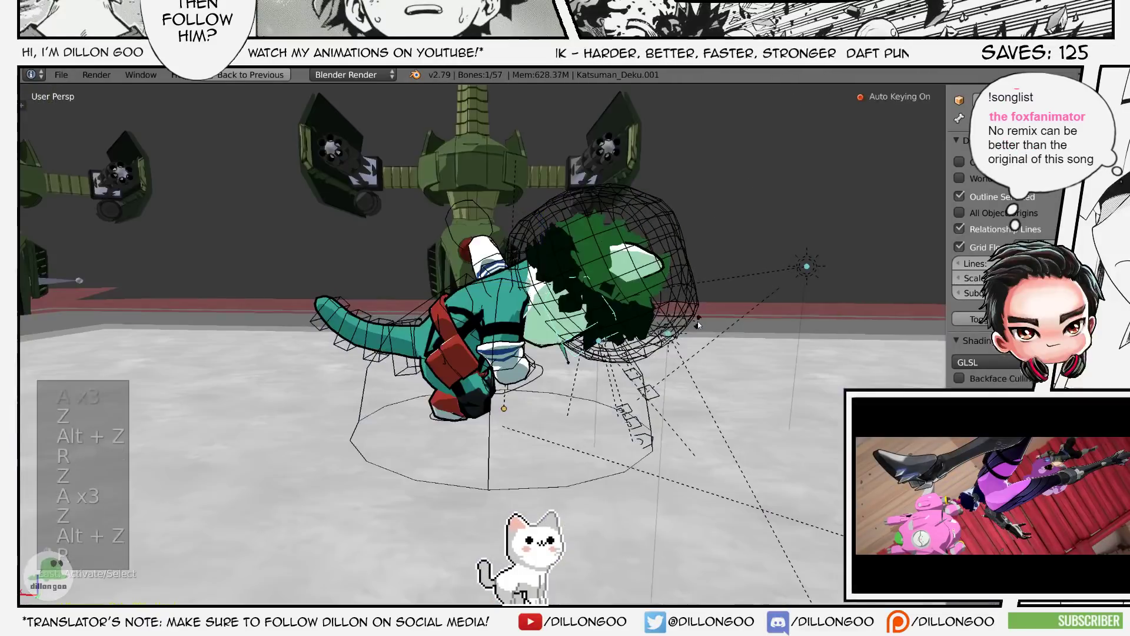
key(r)
click(543, 378)
- Move and rotate the right hand's IK control so the hand is planted on the floor beside the foot
key(z)
key(z)
key(alt+z)
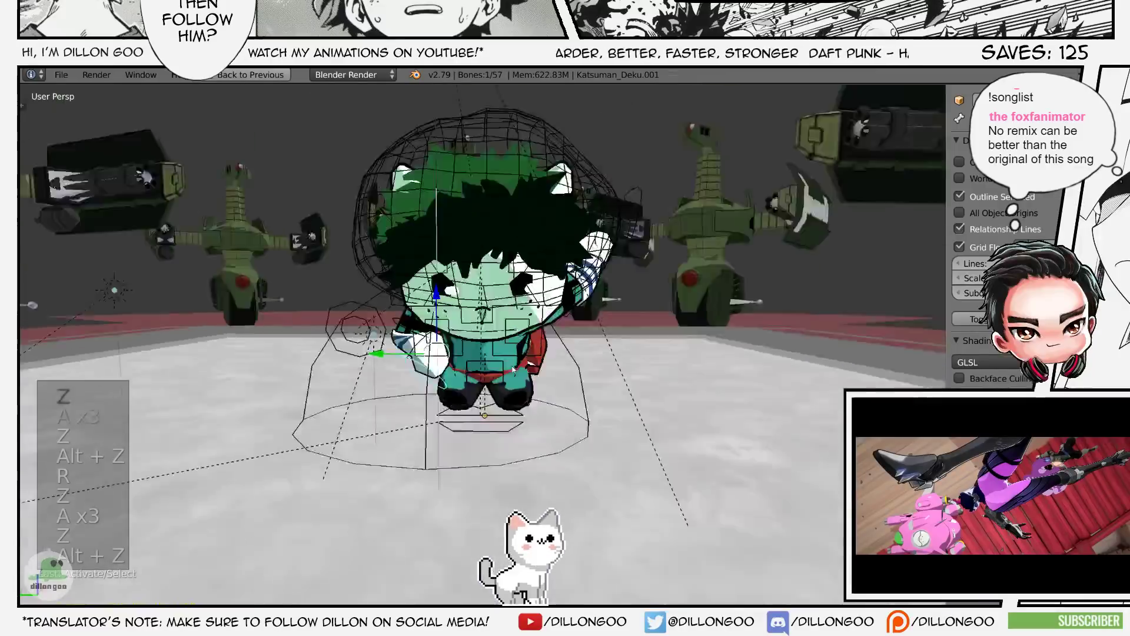
key(g)
click(511, 406)
key(r)
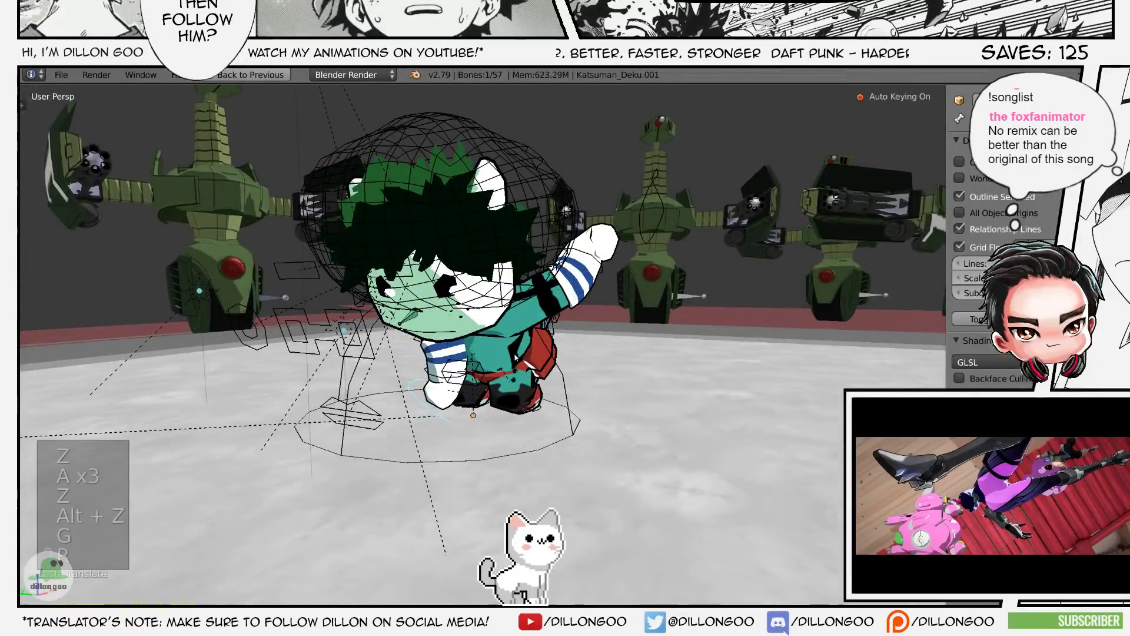
key(g)
middle_drag(501, 368, 511, 301)
click(591, 338)
- Select the right shoulder bone and rotate it to adjust the planted arm
key(z)
key(a)
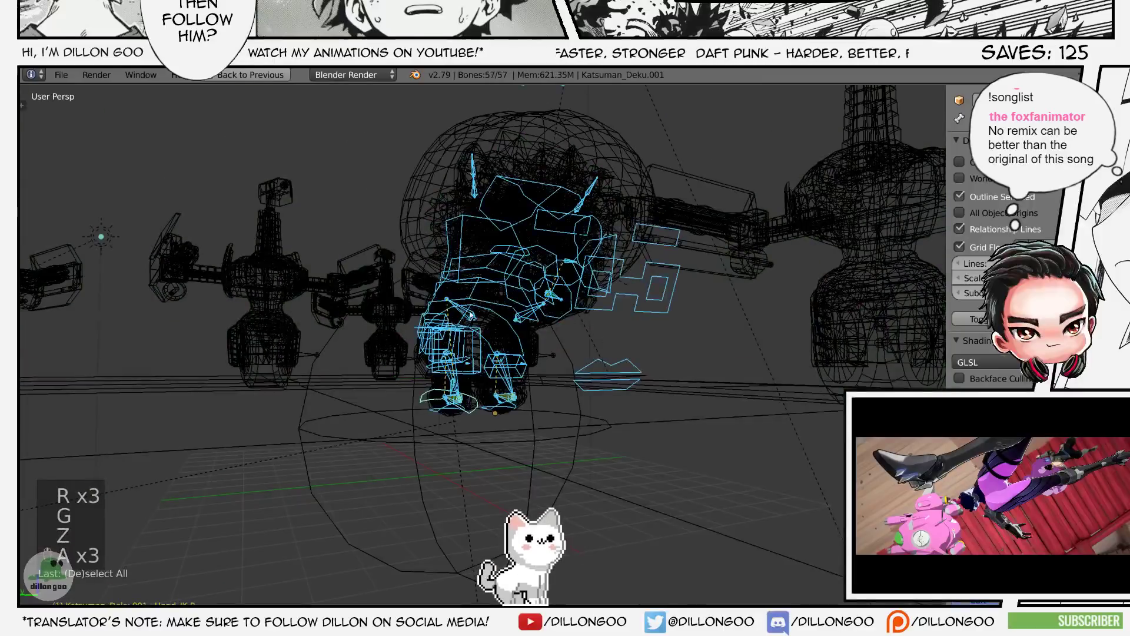
key(z)
key(z)
key(z)
key(alt+z)
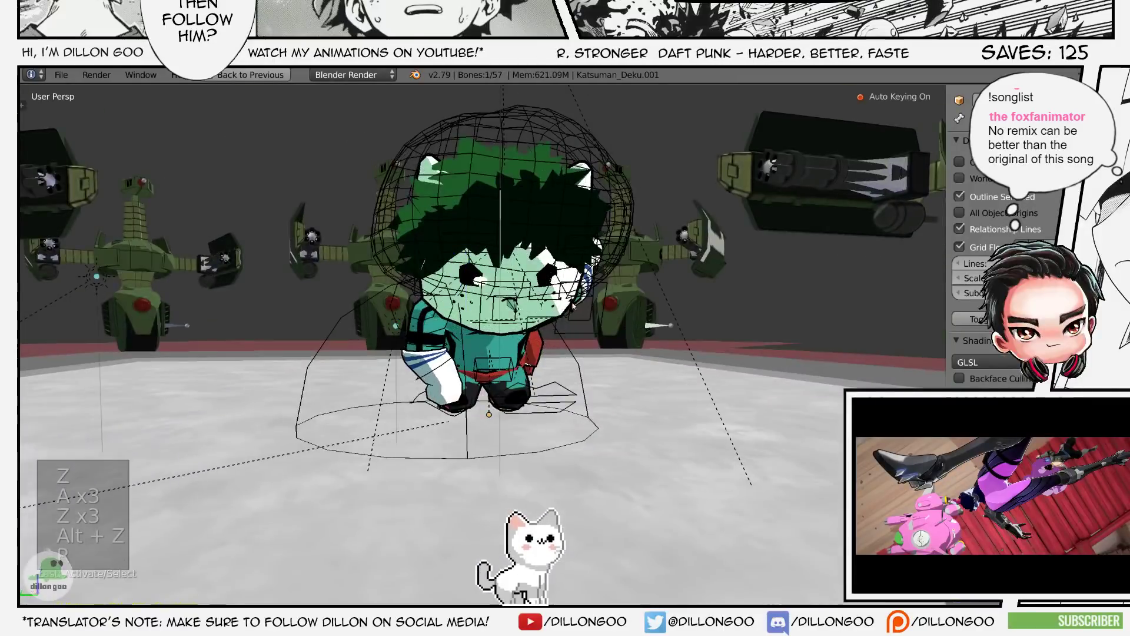
- Select the right hand's IK control near the foot again and save the file
key(z)
key(a)
key(a)
key(a)
key(z)
right_click(437, 408)
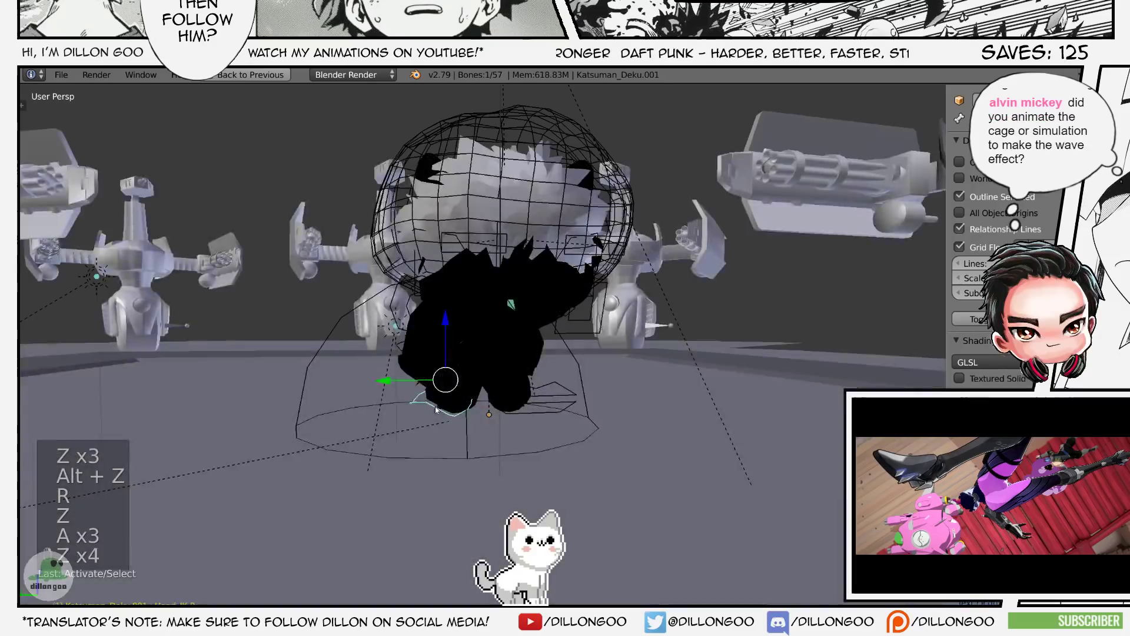
key(alt+z)
key(ctrl+s)
- Move and rotate the right hand's IK control so the hand rests on the floor in front of the feet
key(z)
key(z)
key(z)
key(alt+z)
key(z)
key(alt+z)
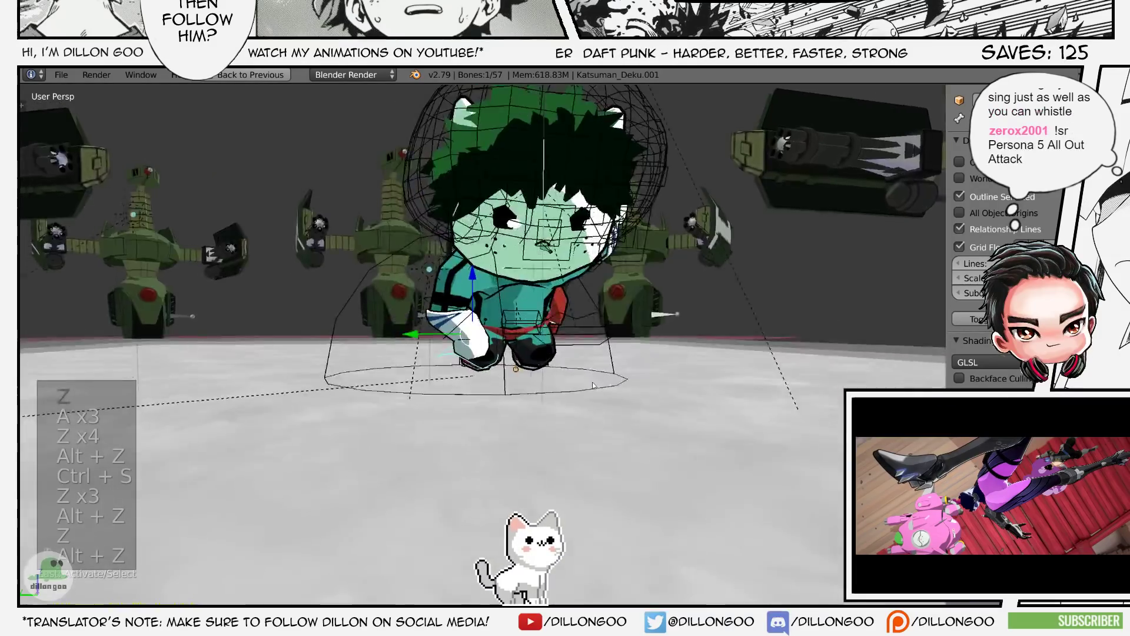
mouse_move(593, 386)
middle_down()
mouse_move(631, 384)
mouse_move(619, 385)
mouse_move(639, 400)
mouse_move(638, 382)
mouse_move(529, 395)
mouse_move(512, 377)
middle_up()
key(z)
key(alt+z)
key(g)
click(643, 413)
key(r)
click(638, 373)
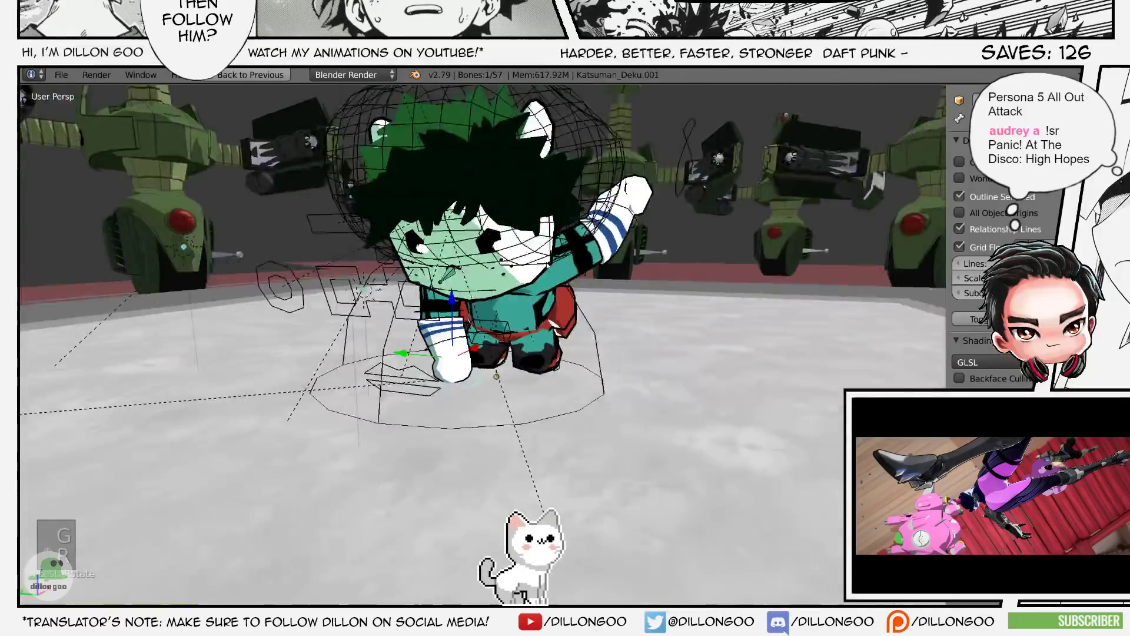
- Select the IK control of the raised left hand behind the character and save the file
key(z)
key(a)
key(z)
key(alt+z)
key(ctrl+s)
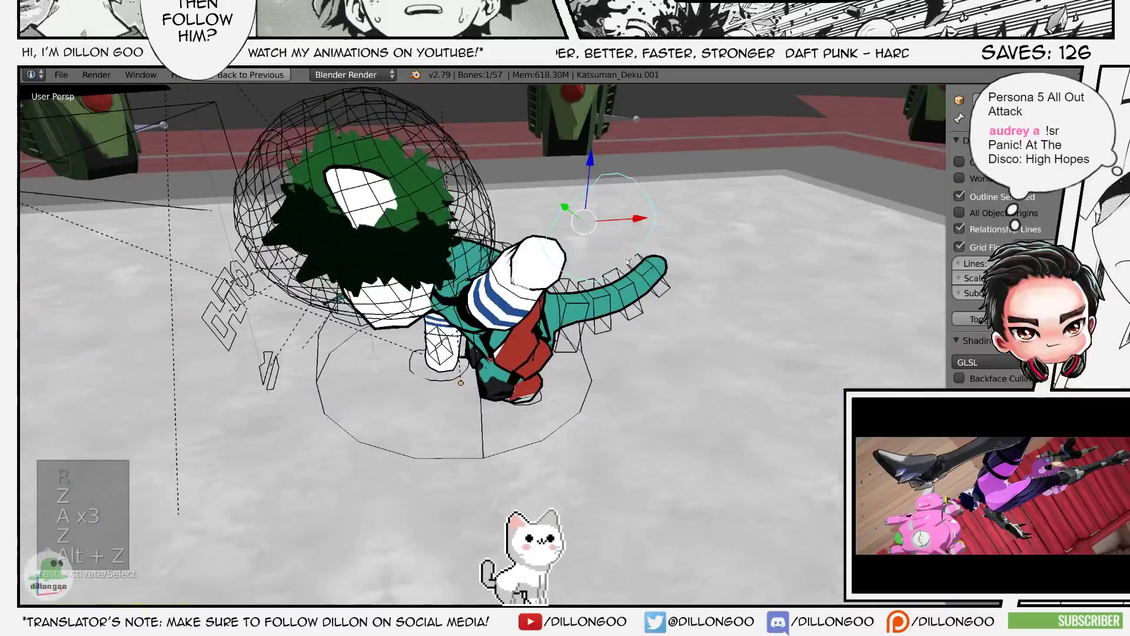
key(z)
key(alt+z)
key(ctrl+s)
key(z)
key(alt+z)
middle_drag(636, 337, 702, 316)
key(ctrl+s)
key(z)
key(alt+z)
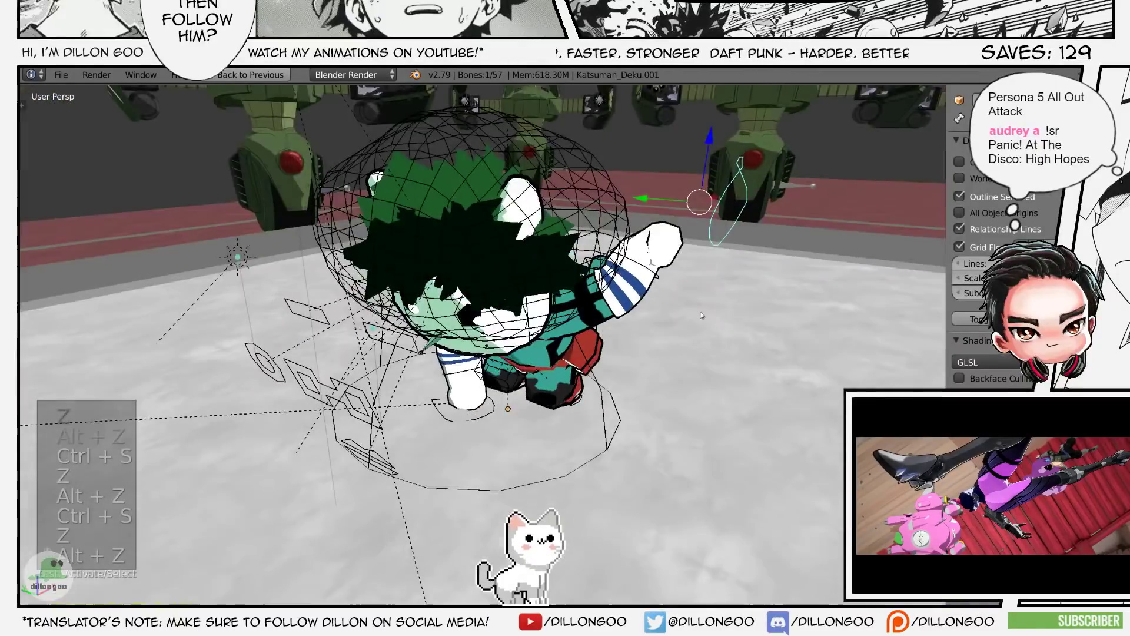
- Save the file and move the left hand's IK control down and forward so the arm hangs beside the body
middle_drag(630, 375, 579, 345)
key(z)
key(alt+z)
key(z)
key(alt+z)
key(ctrl+s)
click(544, 334)
key(g)
click(641, 425)
- Rotate one more of the character's bones freely to refine the crouch, and leave Pose Mode
mouse_move(642, 423)
middle_down()
mouse_move(610, 271)
mouse_move(627, 303)
mouse_move(656, 309)
middle_up()
key(a)
key(a)
key(a)
key(z)
key(z)
key(alt+z)
key(r)
key(r)
click(630, 307)
scroll(656, 309, up, 4)
key(ctrl+Tab)
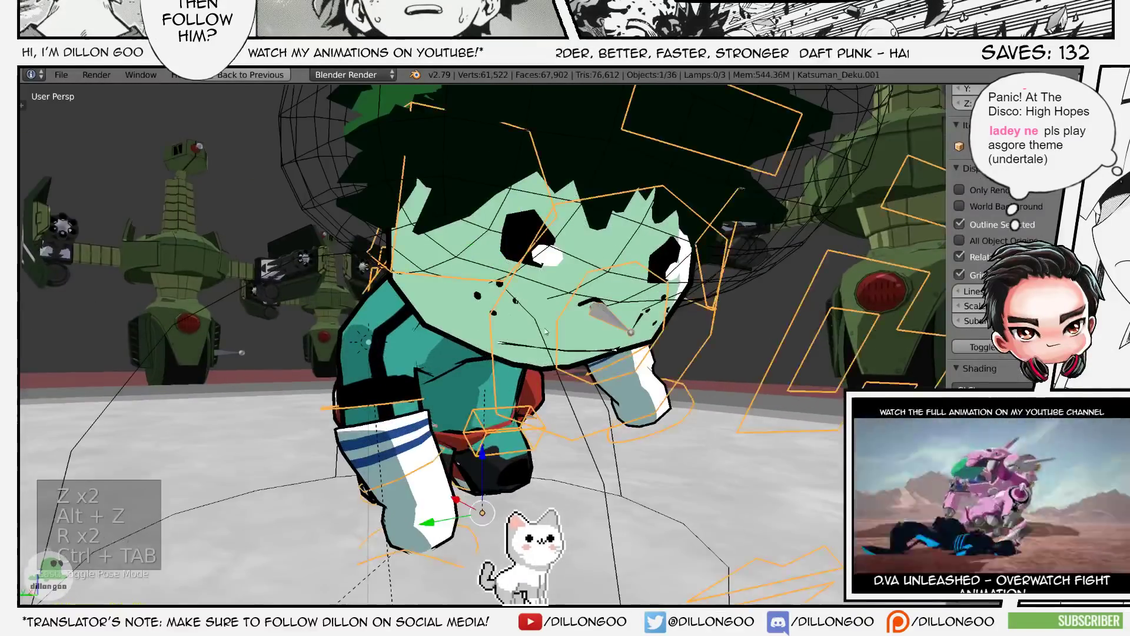
- Select the extra body mesh that covers the character's mouth and move it to layer 14
right_click(654, 312)
key(z)
key(z)
key(z)
key(alt+z)
key(g)
right_click(601, 324)
key(g)
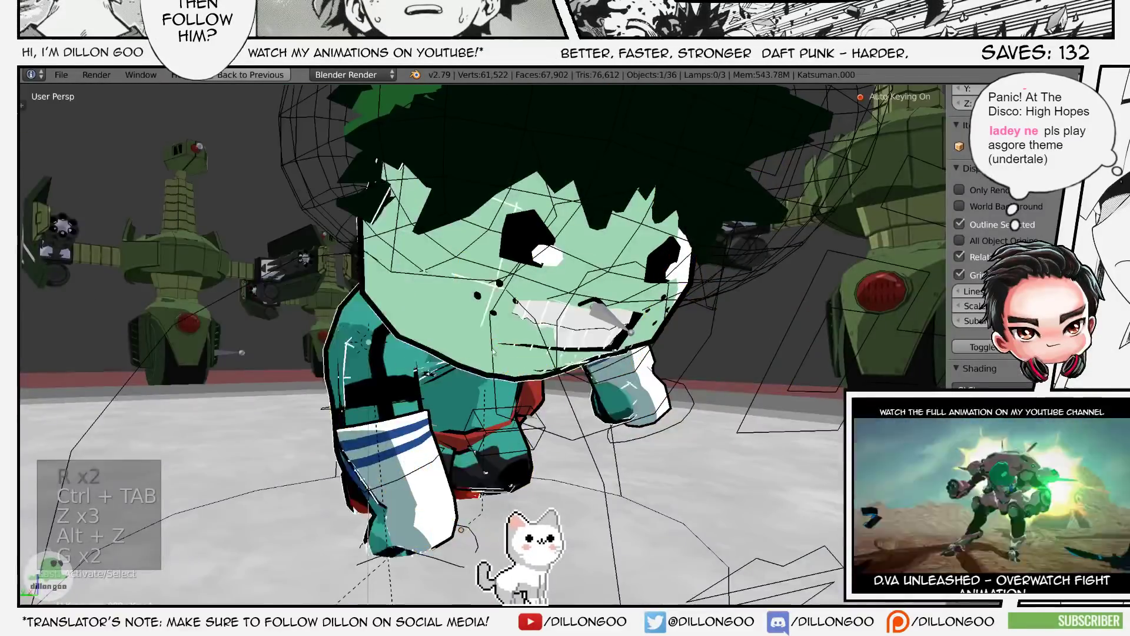
right_click(593, 309)
key(m)
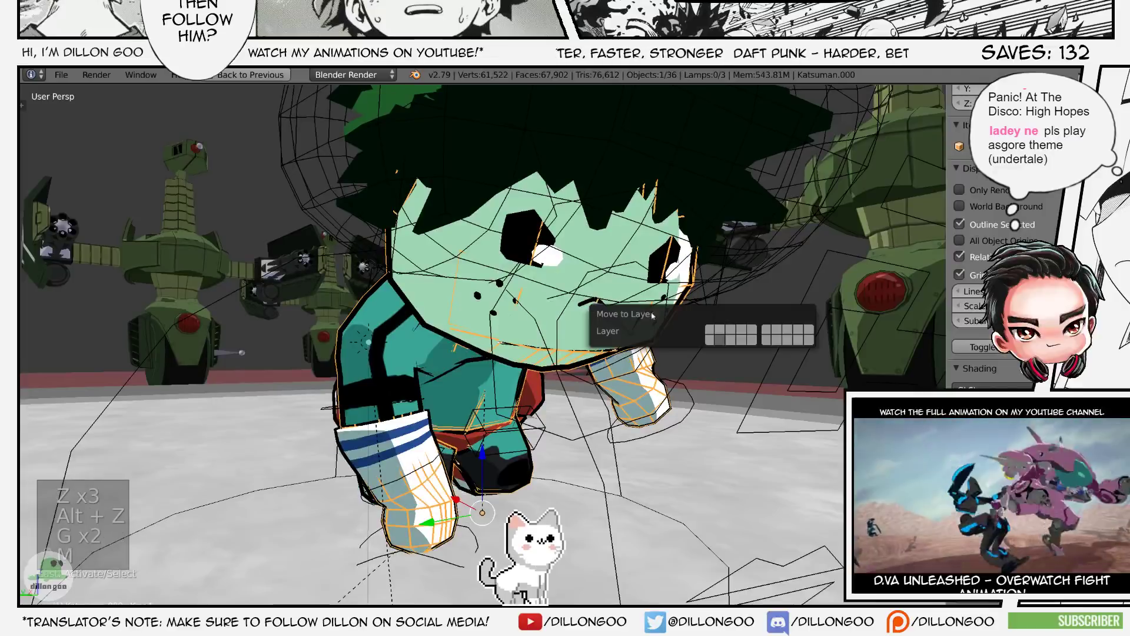
click(742, 342)
- Select the mouth overlay mesh on the character's face and add the overlapping body mesh to the selection
middle_drag(638, 306, 621, 279)
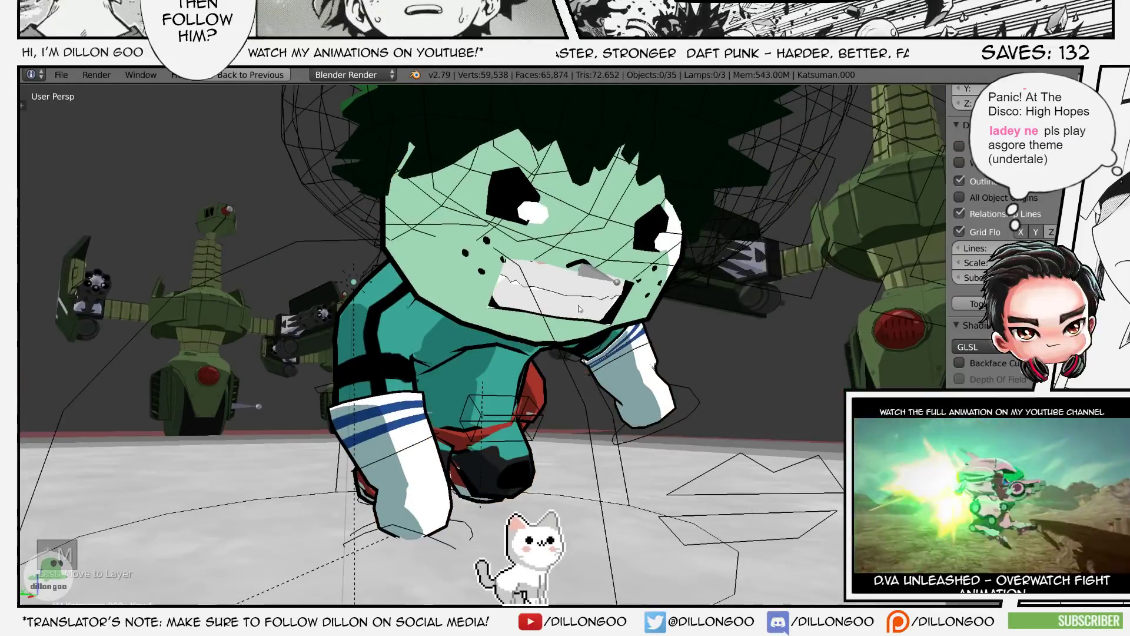
right_click(589, 268)
right_click(581, 263)
key(z)
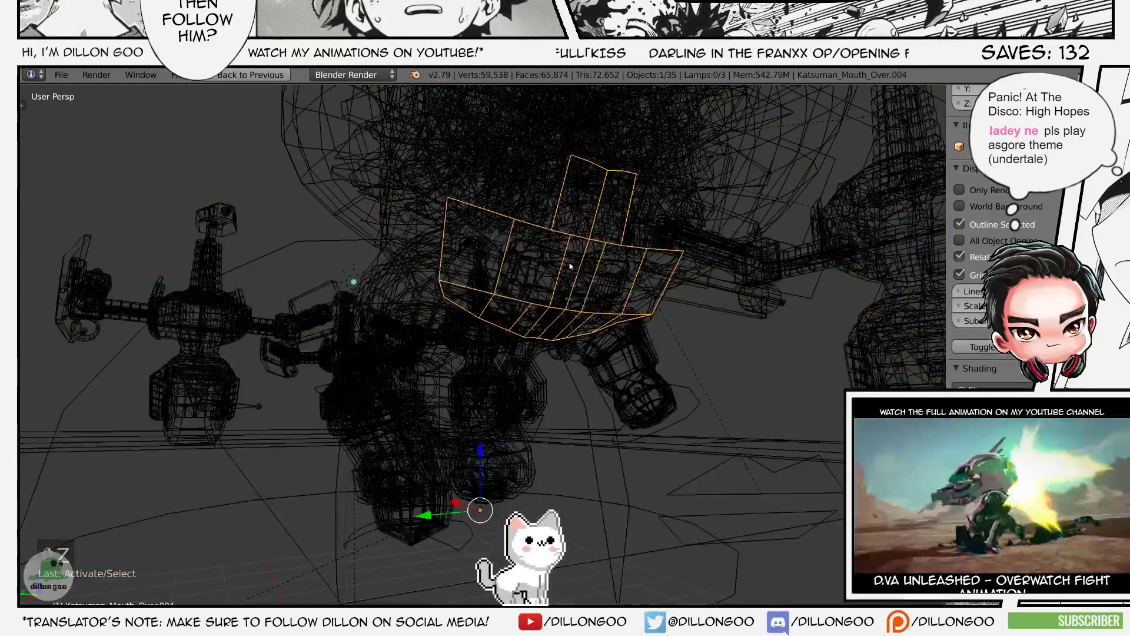
key(z)
key(alt+z)
shift+right_click(574, 266)
- Extend the selection to the remaining mouth and mouth overlay meshes on the face
key(z)
scroll(575, 267, up, 2)
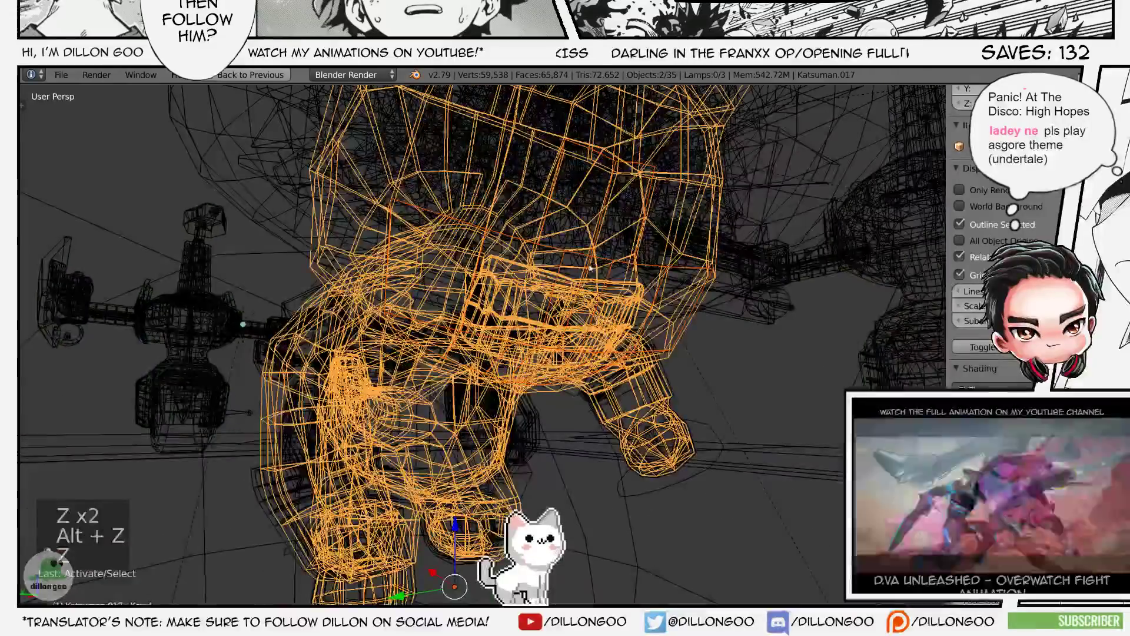
key(b)
middle_drag(574, 271, 655, 212)
key(z)
key(z)
key(z)
key(z)
key(alt+z)
right_click(553, 288)
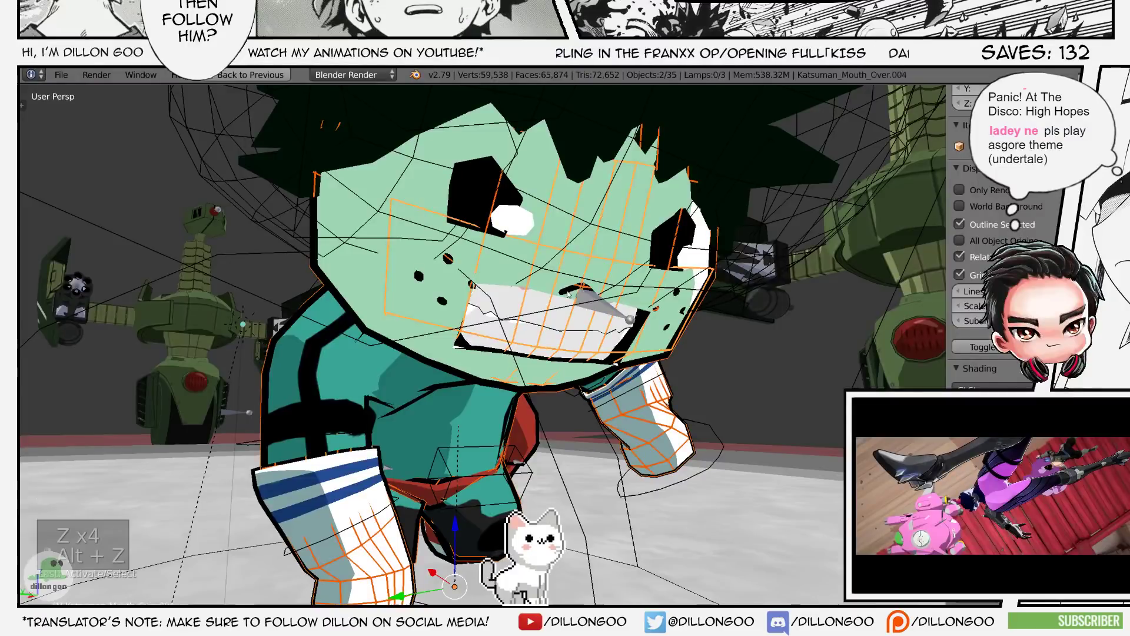
- Border-deselect the body mesh so that only the mouth pieces stay selected
key(z)
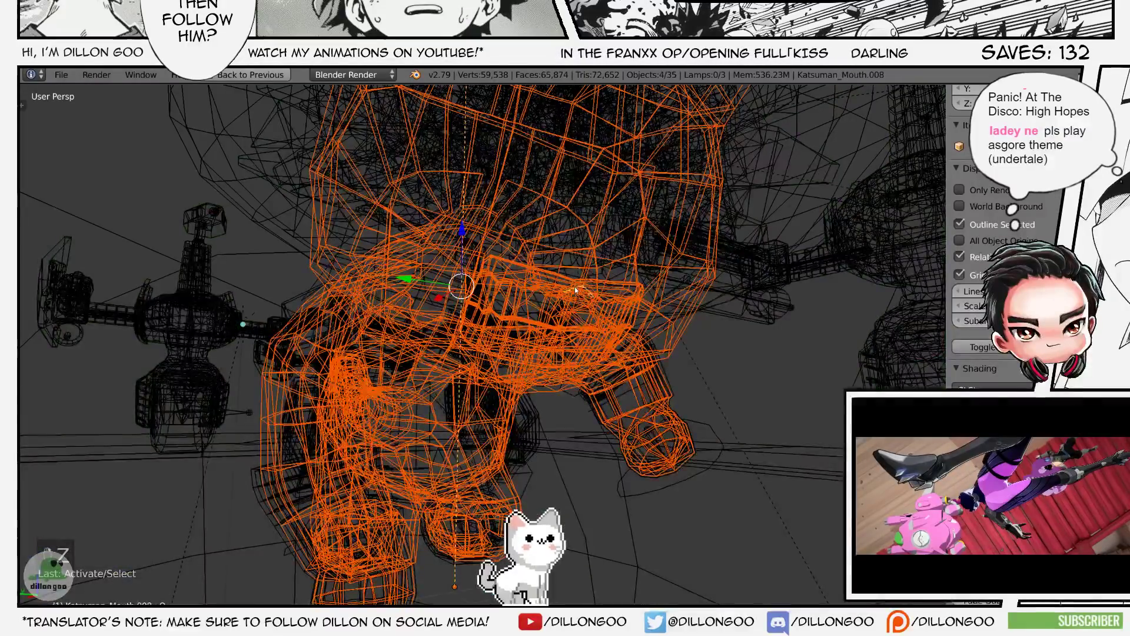
middle_drag(704, 108, 736, 141)
key(z)
key(z)
key(z)
key(alt+z)
scroll(666, 171, down, 1)
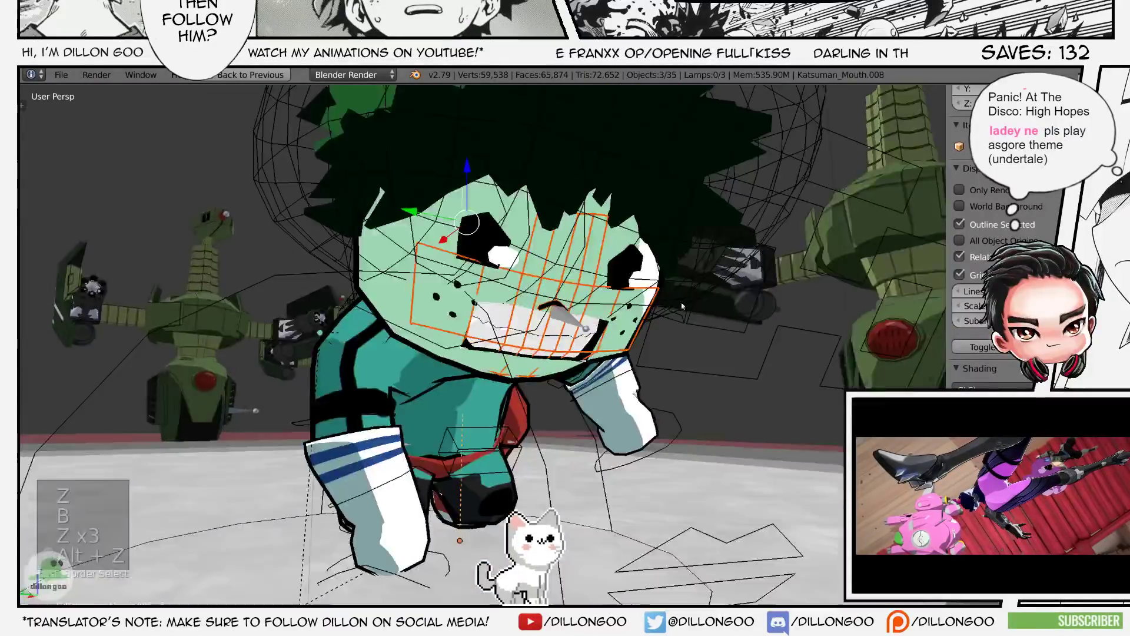
- Undo the accidental hair selection and take the three selected mouth pieces out of the visible layers
key(z)
key(z)
key(b)
key(n)
right_click(456, 163)
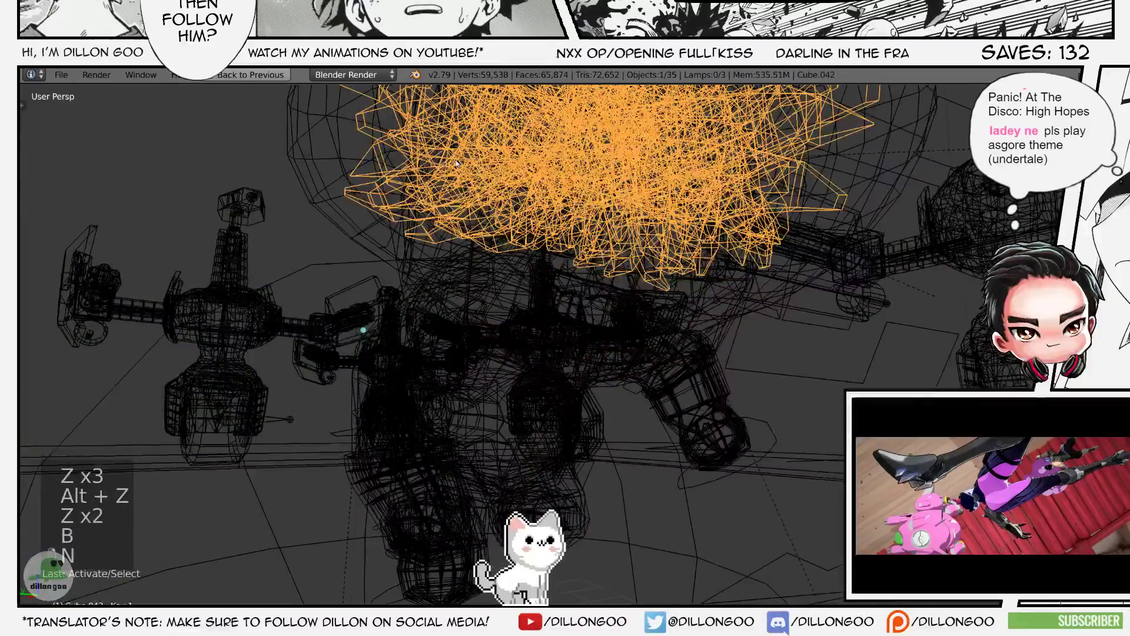
key(ctrl+z)
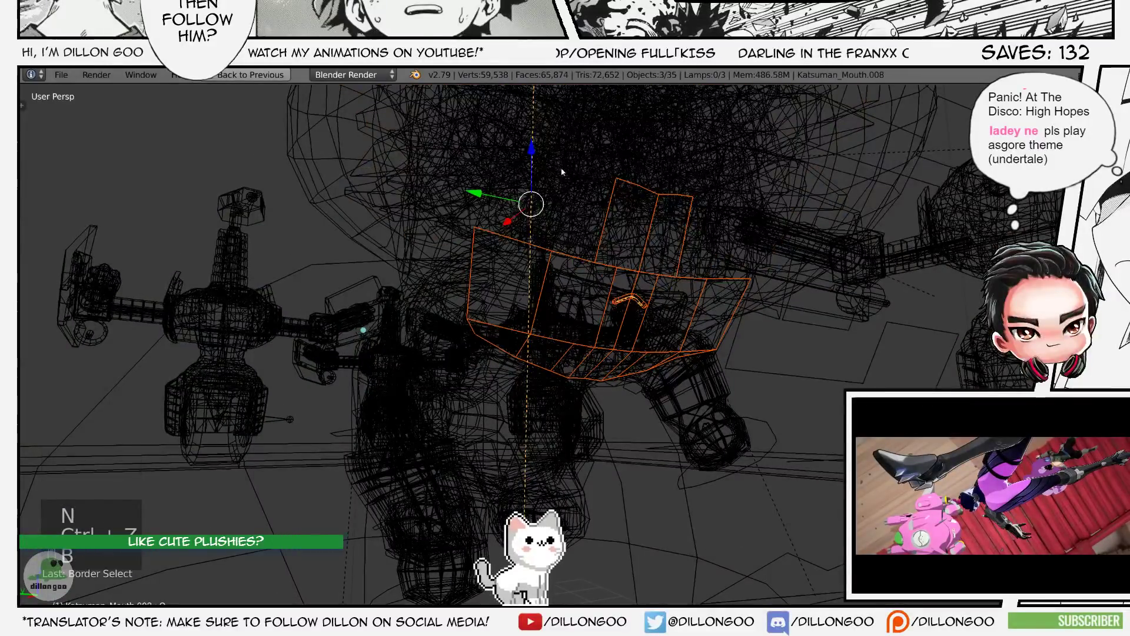
scroll(562, 172, down, 6)
middle_drag(533, 283, 625, 320)
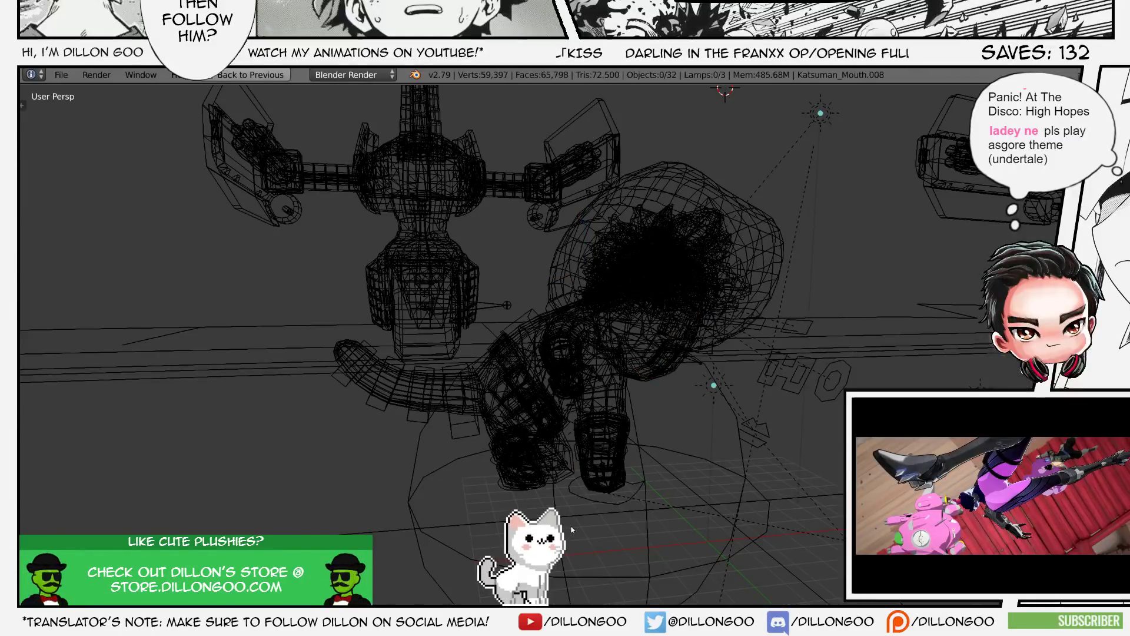
- Check layer 14 on its own, and show layers 12 and 4 together in textured shading
key(alt+shift+4)
key(alt+4)
key(alt+2)
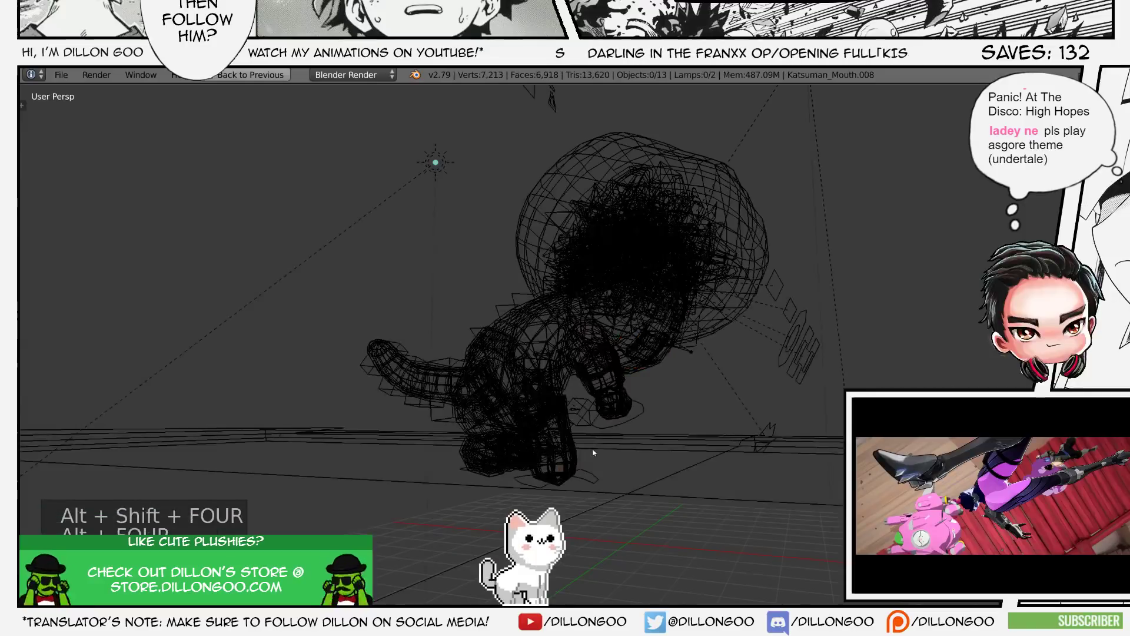
key(z)
key(alt+z)
key(z)
key(alt+z)
key(shift+4)
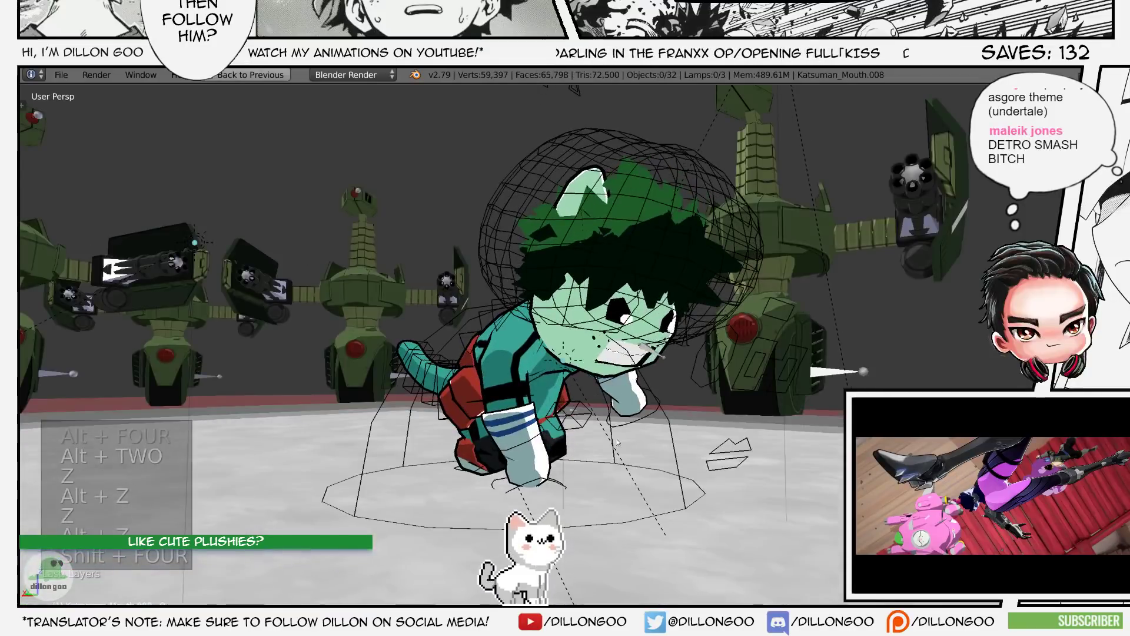
- Switch to the camera view, save the file, and play the animation from the first frame
key(KP_0)
click(615, 439)
key(z)
key(z)
key(z)
key(alt+z)
key(shift+Left)
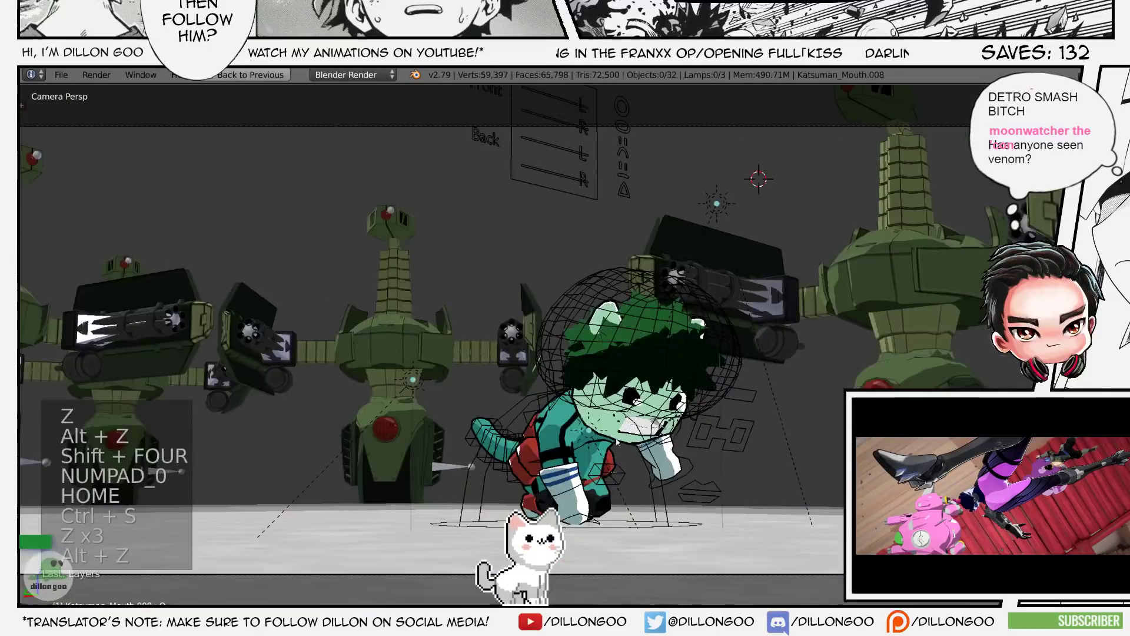
key(alt+a)
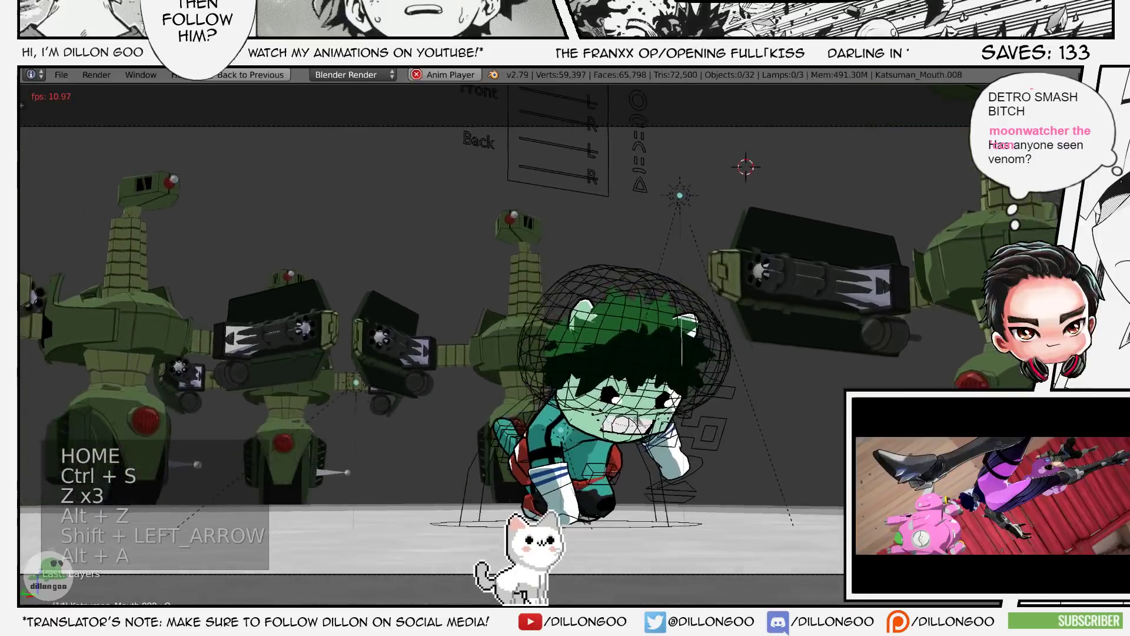
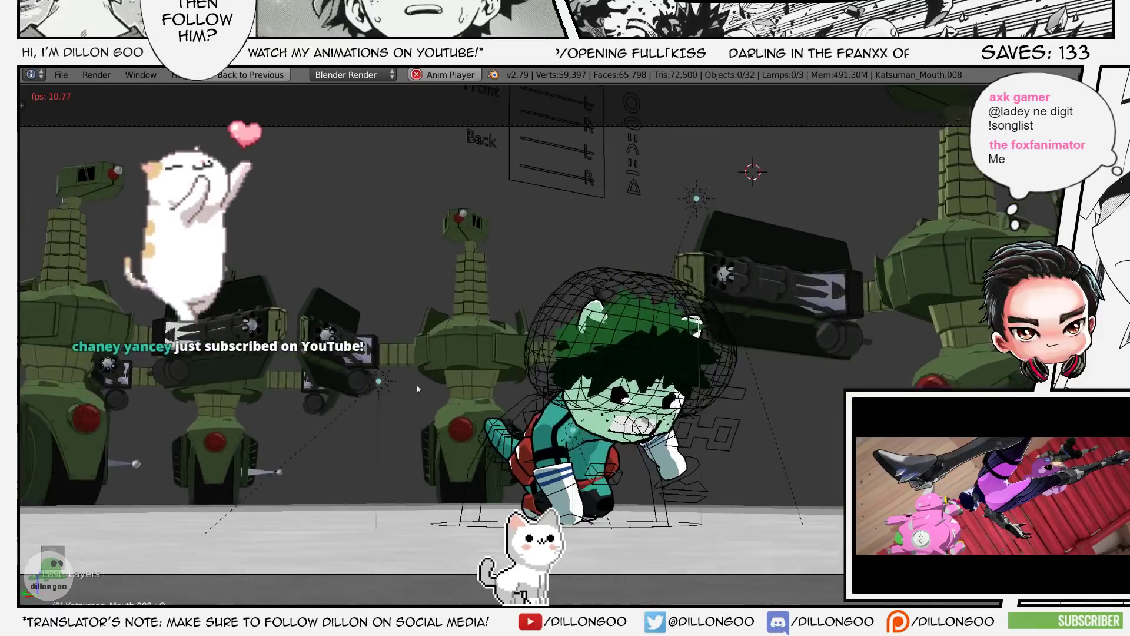
- Stop the playback, restore the full Animation layout, and save over the existing file
key(alt+a)
key(shift+space)
key(ctrl+s)
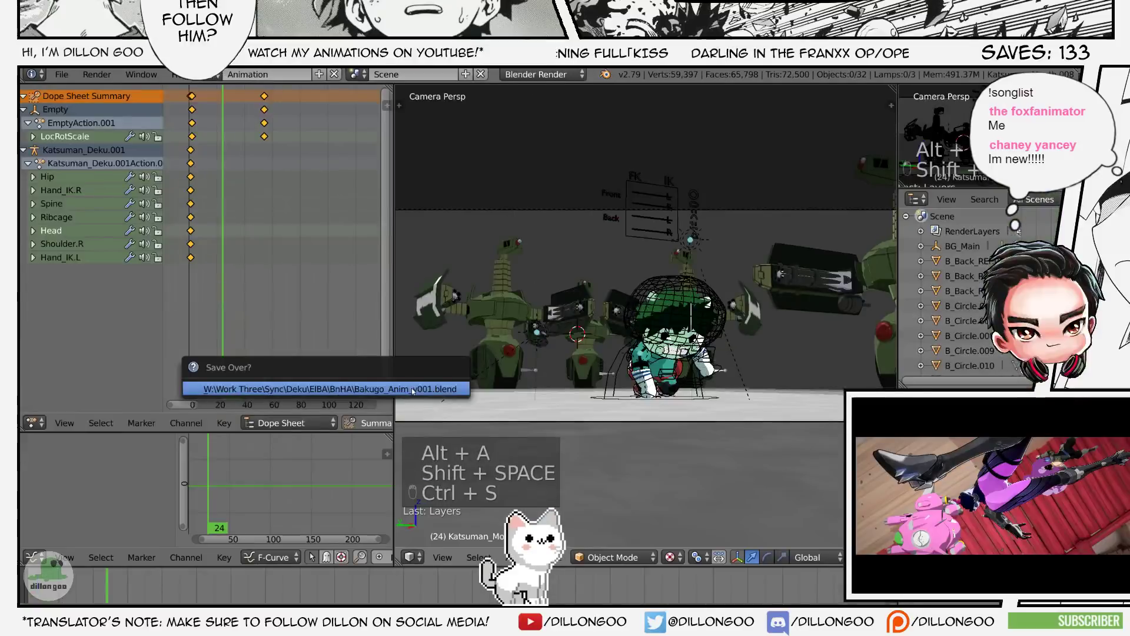
key(z)
key(z)
key(z)
key(alt+z)
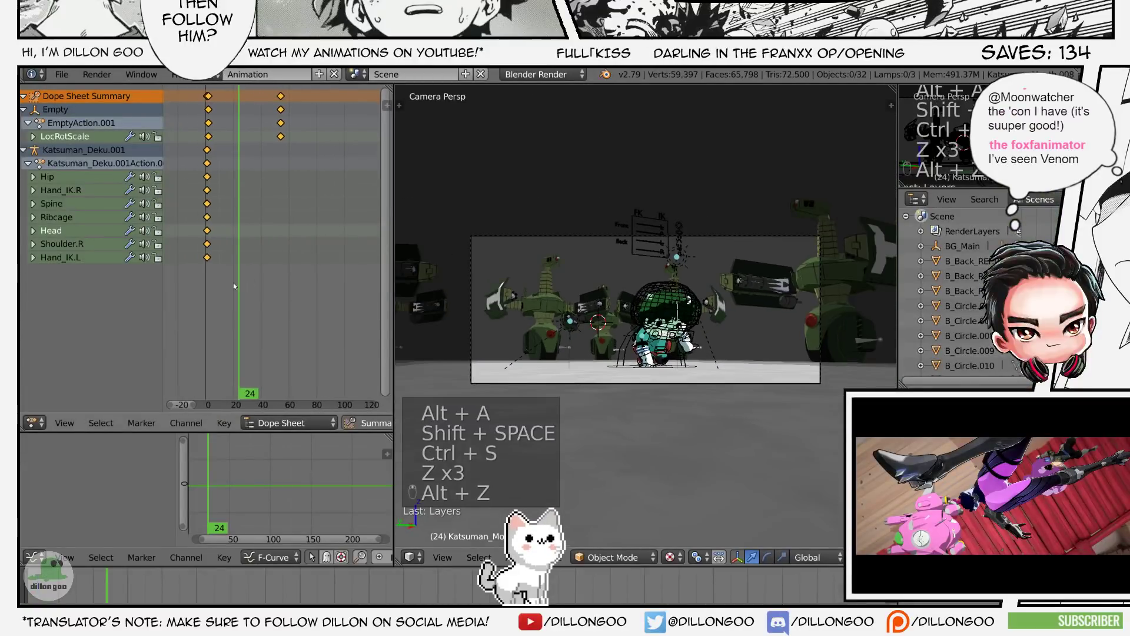
- Play the camera animation again, maximize the camera view, and save the file
key(alt+a)
key(alt+a)
key(alt+a)
key(shift+space)
key(ctrl+s)
key(z)
key(alt+z)
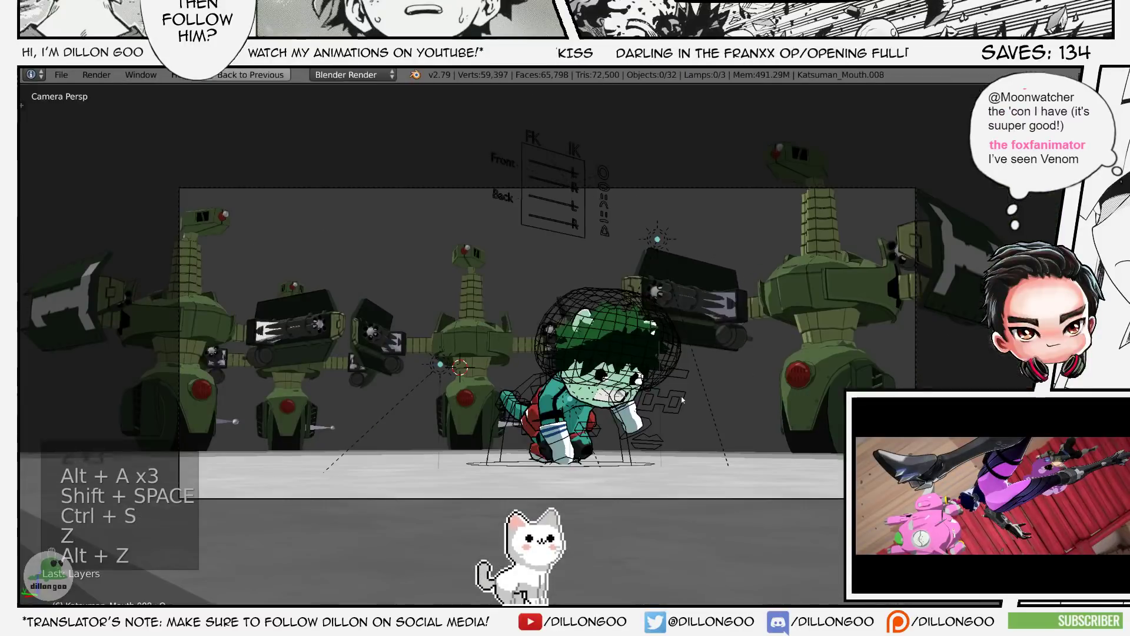
- Fit the camera view in the full layout, select the character's rig, and save over the existing file in textured shading
key(shift+space)
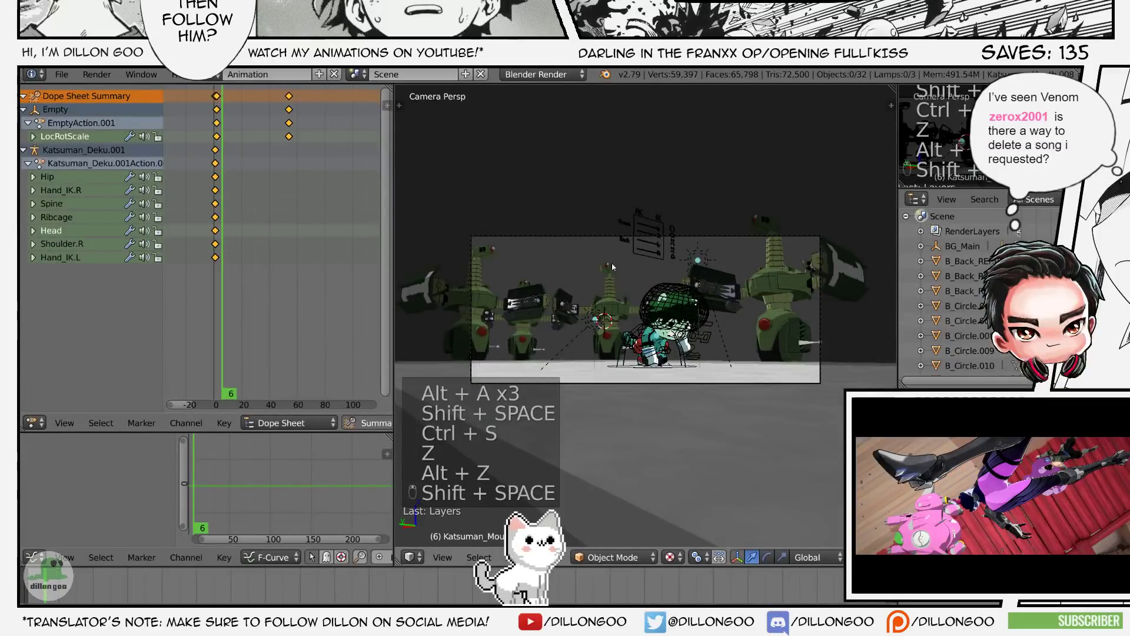
key(Home)
right_click(723, 310)
key(z)
key(z)
key(z)
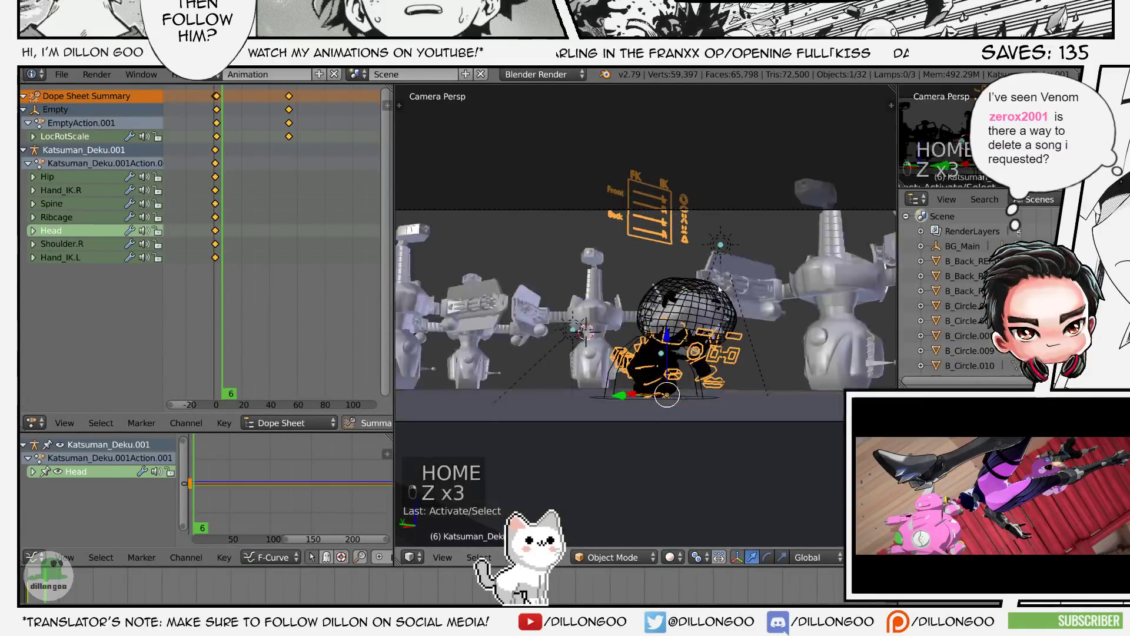
key(alt+z)
key(ctrl+s)
key(shift+space)
key(ctrl+s)
click(735, 323)
- Compare wireframe and textured shading in the camera view, ending in textured shading with the full layout restored
key(z)
key(z)
key(z)
key(z)
key(z)
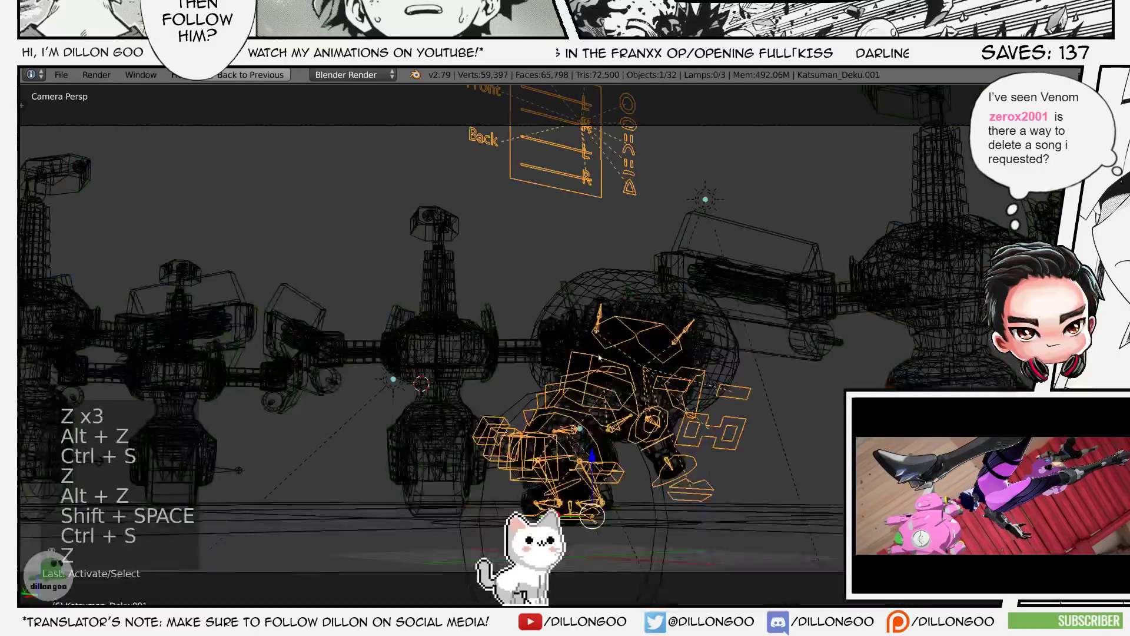
key(alt+z)
key(shift+space)
key(shift+space)
key(z)
key(alt+z)
key(shift+space)
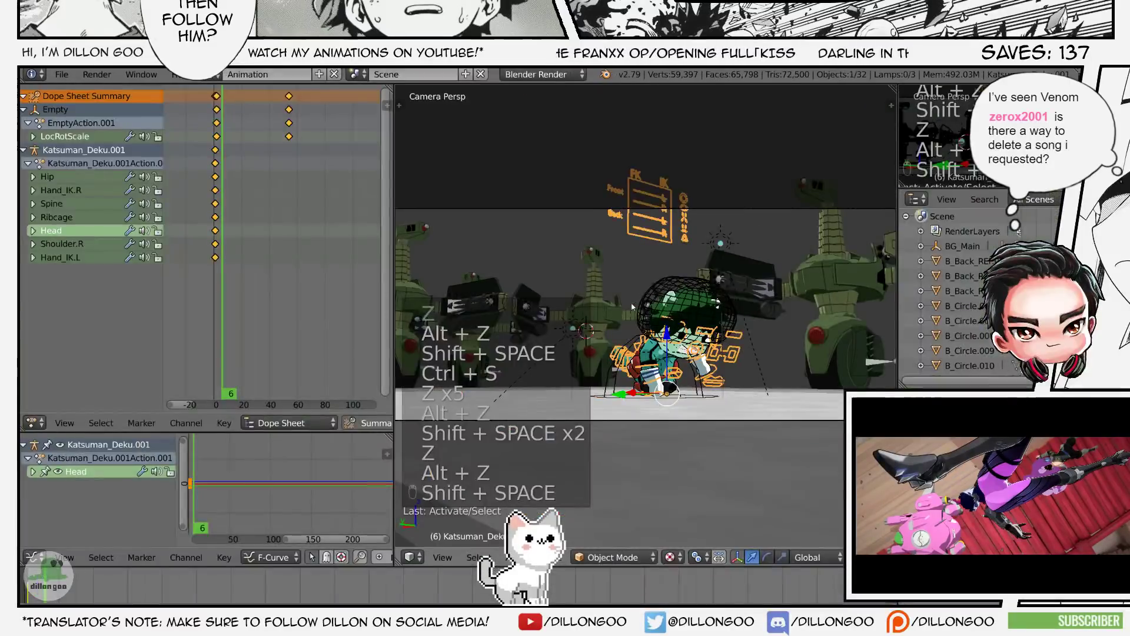
- Play the camera animation from the first frame in the full layout, stop it, and maximize the camera view
key(shift+Left)
key(Home)
key(alt+a)
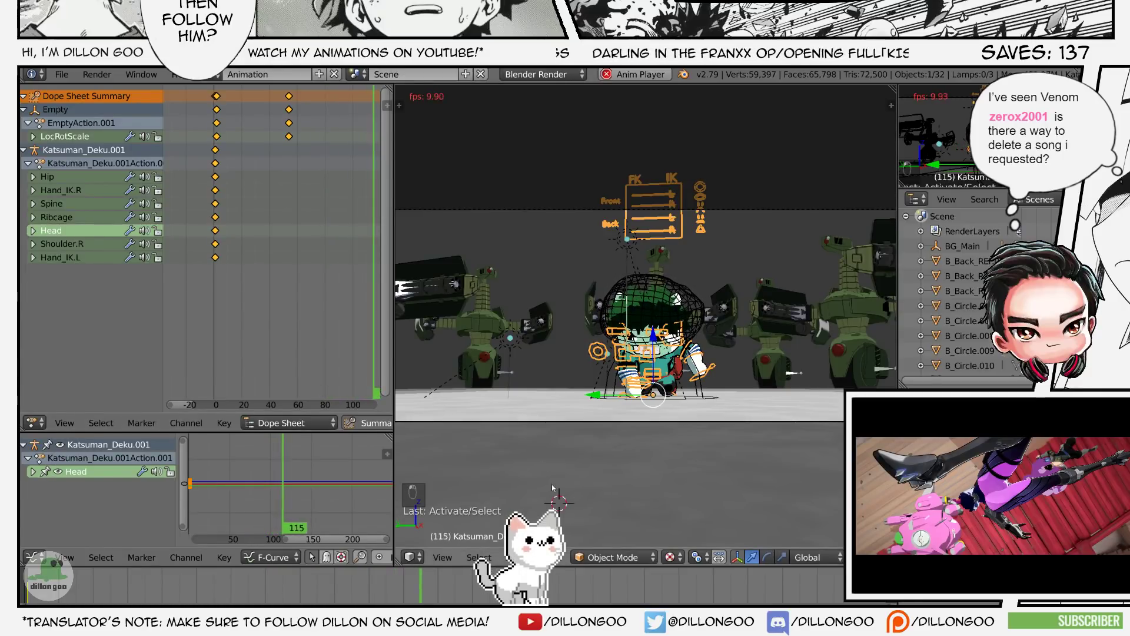
key(shift+space)
key(shift+space)
key(alt+a)
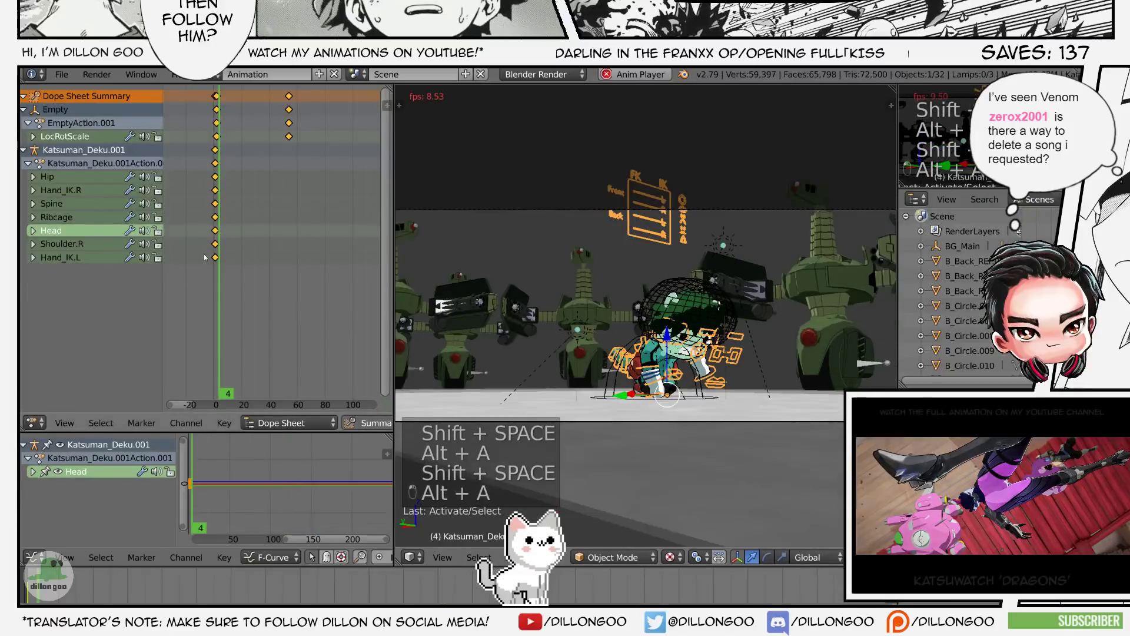
key(alt+a)
key(shift+space)
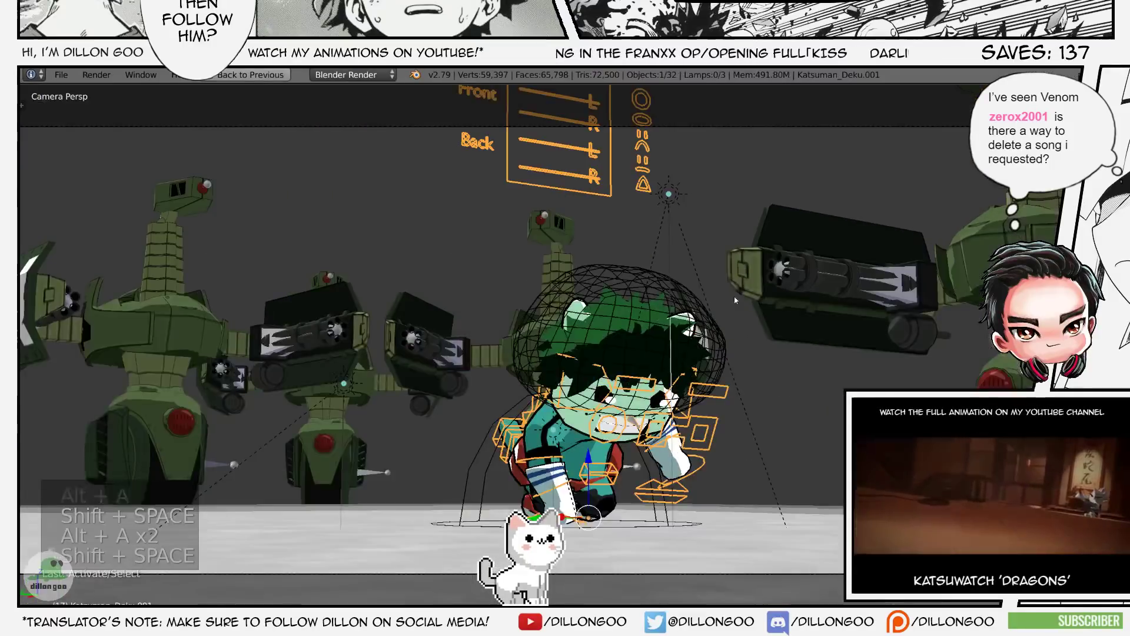
- Replay the animation from the first frame in the maximized camera view and again in the full layout with textured shading
key(shift+Left)
key(Home)
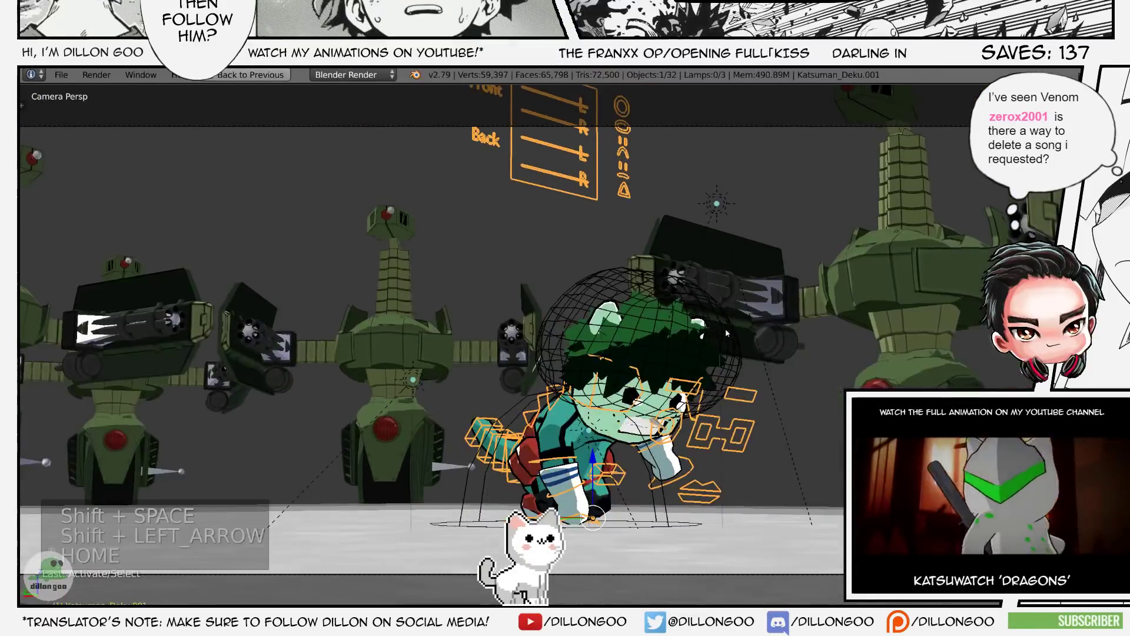
key(alt+a)
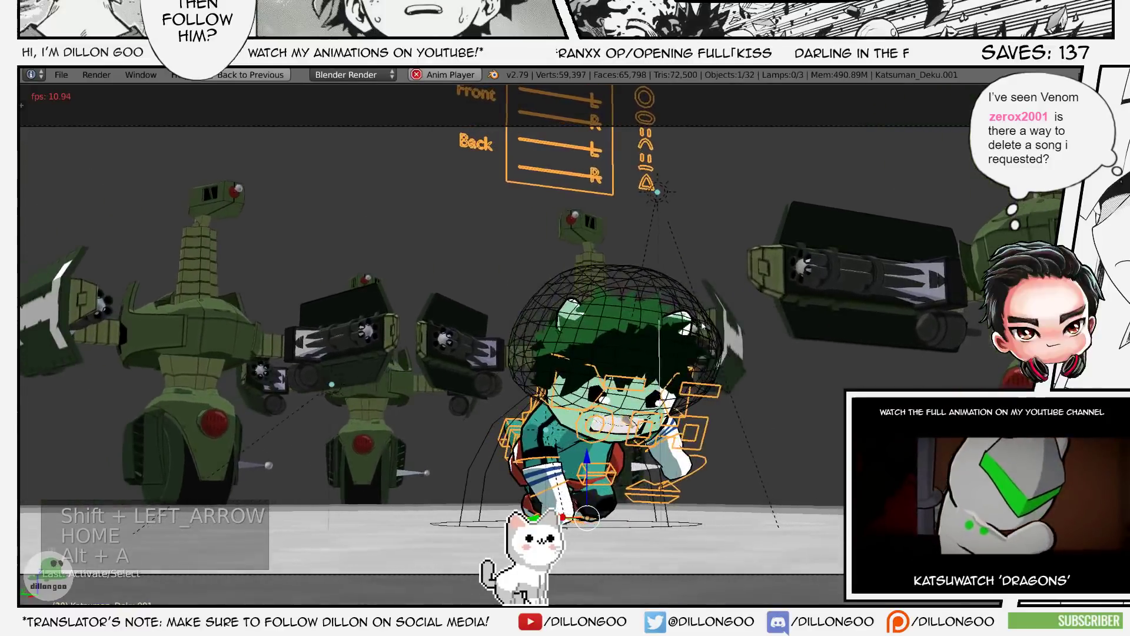
key(alt+a)
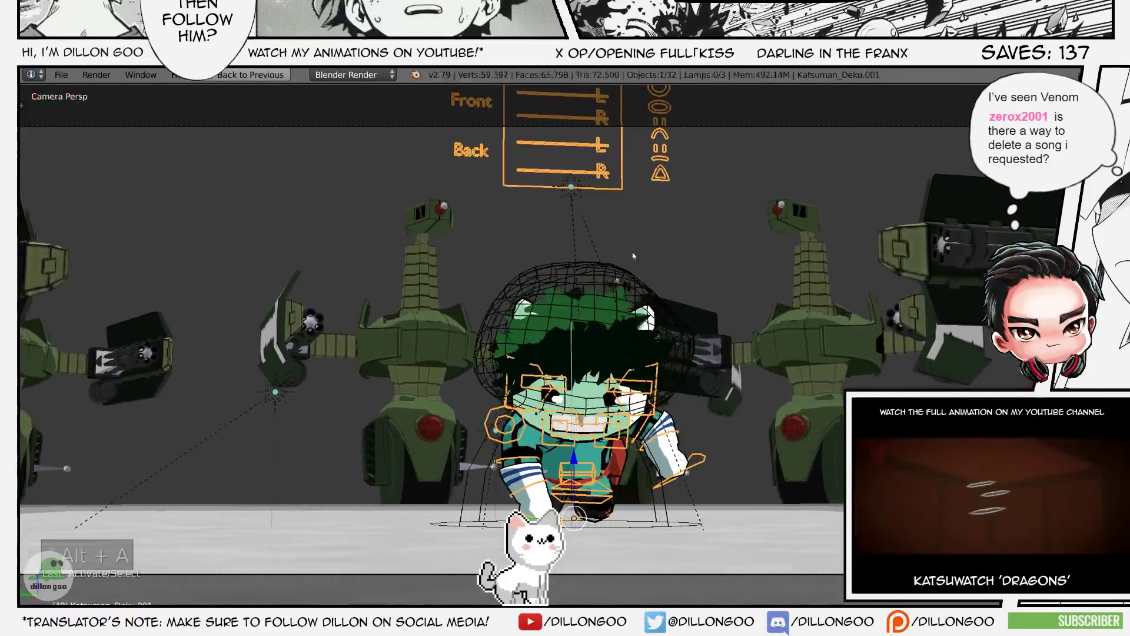
key(shift+space)
key(alt+a)
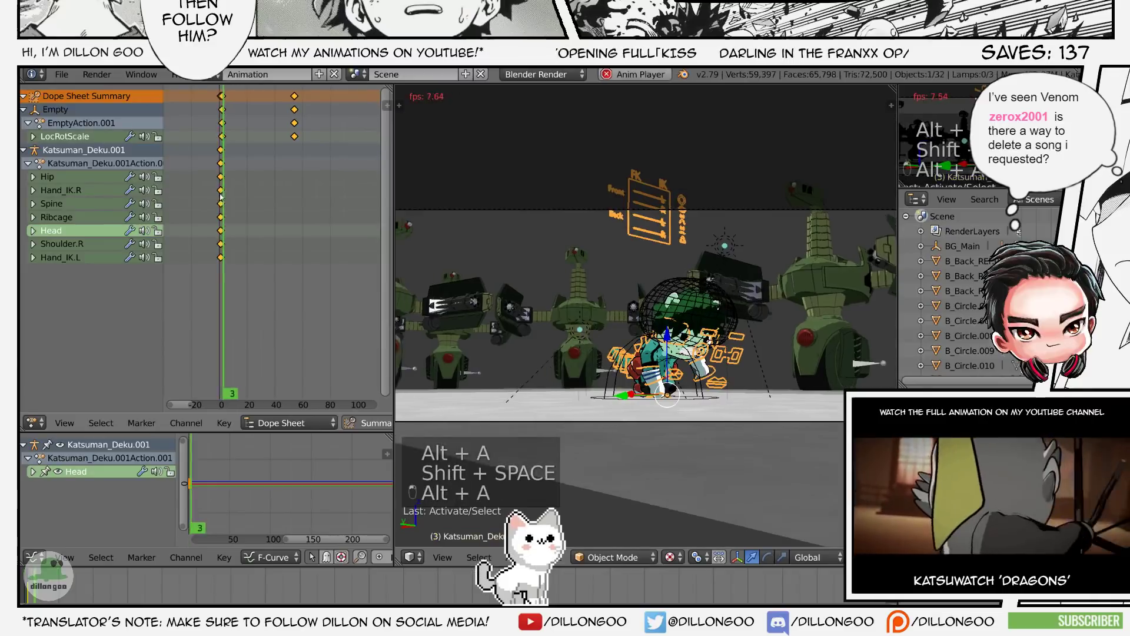
key(alt+a)
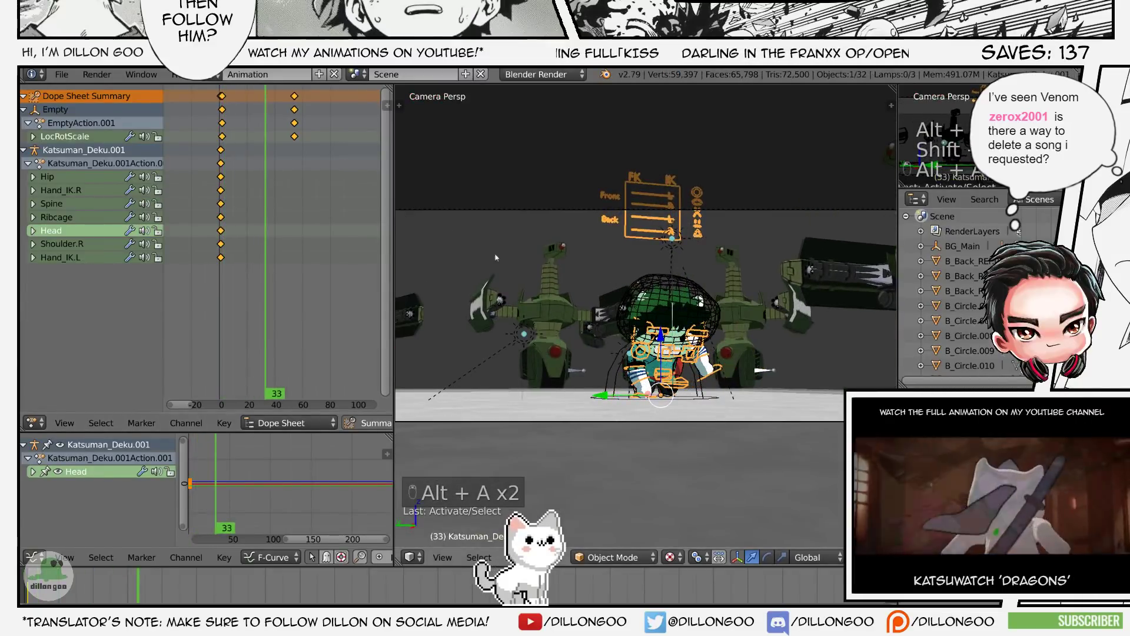
key(z)
key(alt+z)
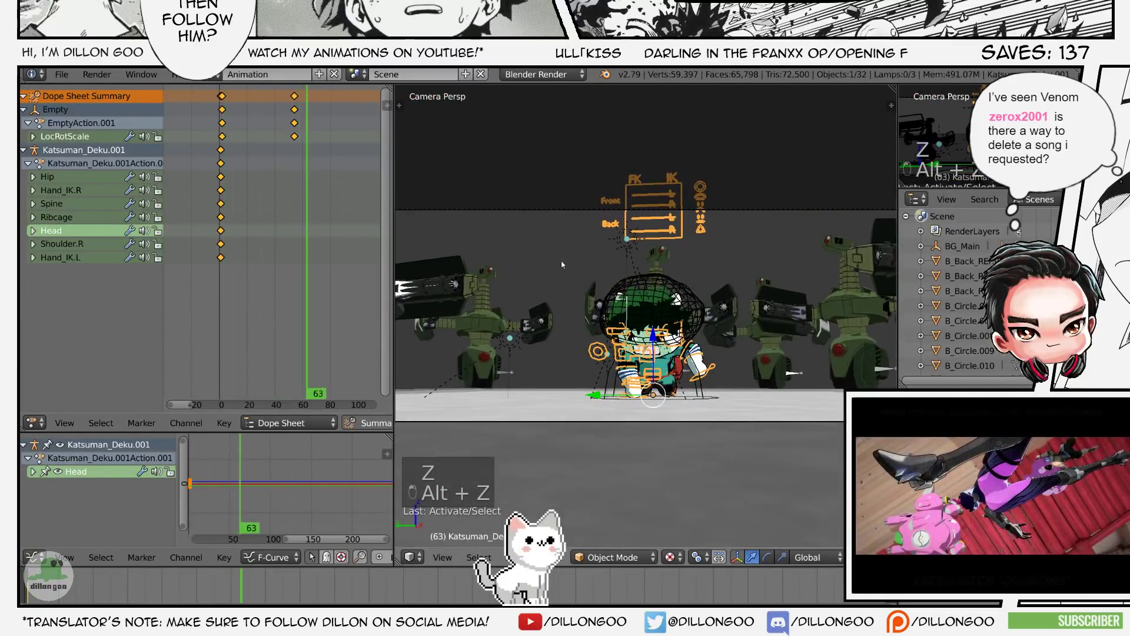
key(alt+a)
key(alt+a)
- Move the Empty's first LocRotScale keyframe to frame 1, change its handle type, and play back the result
click(221, 219)
scroll(221, 218, up, 2)
middle_drag(222, 219, 279, 214)
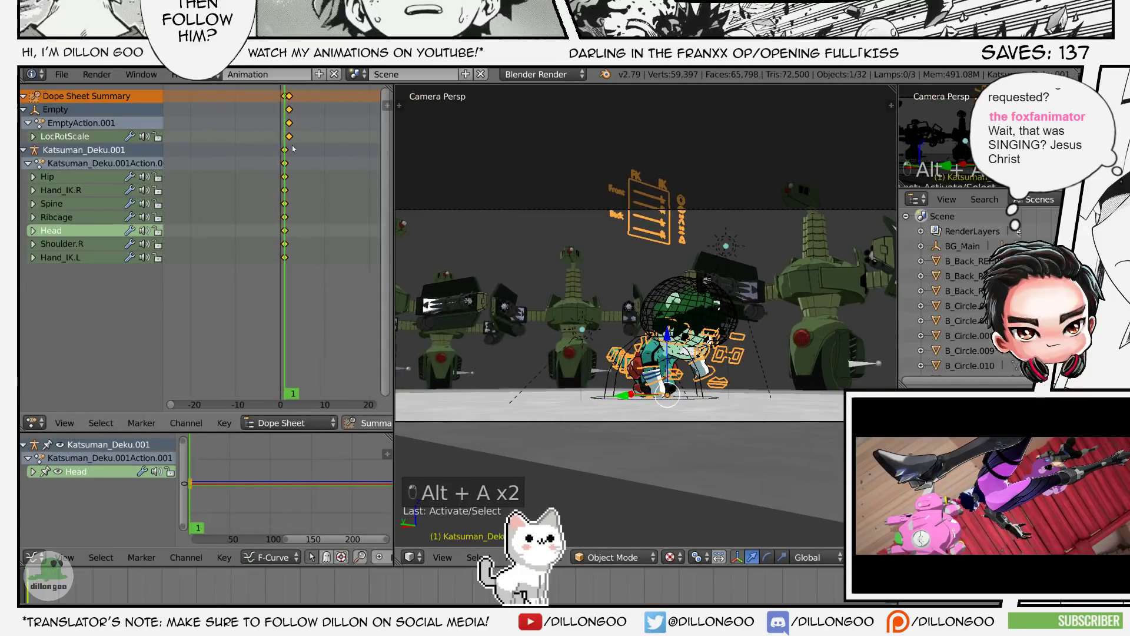
scroll(294, 137, up, 4)
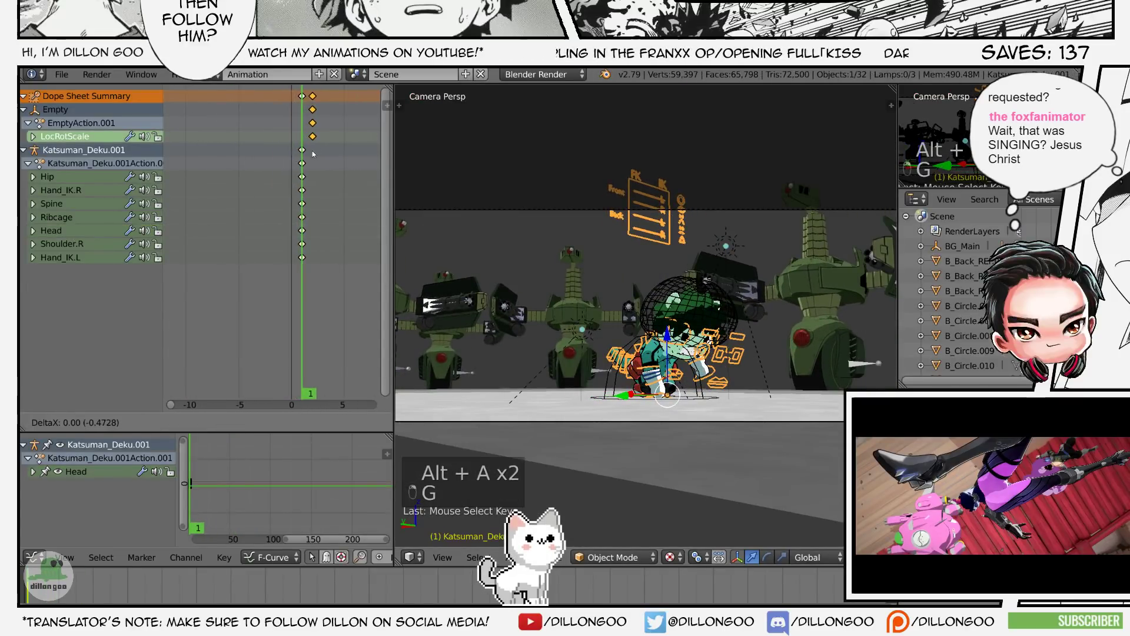
key(alt+a)
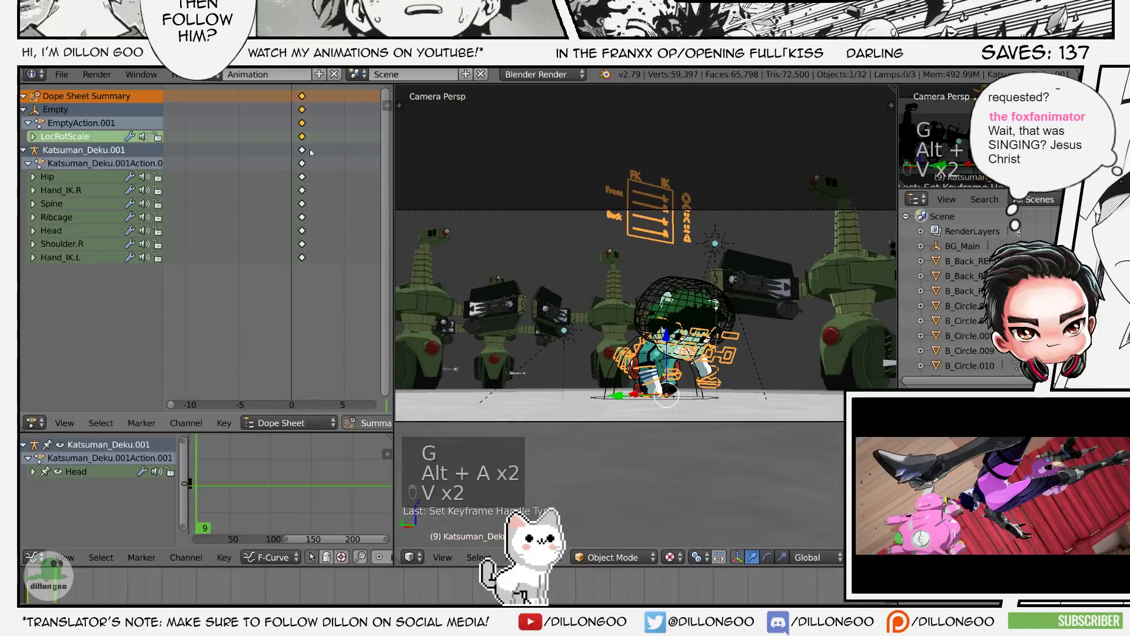
key(alt+a)
key(alt+a)
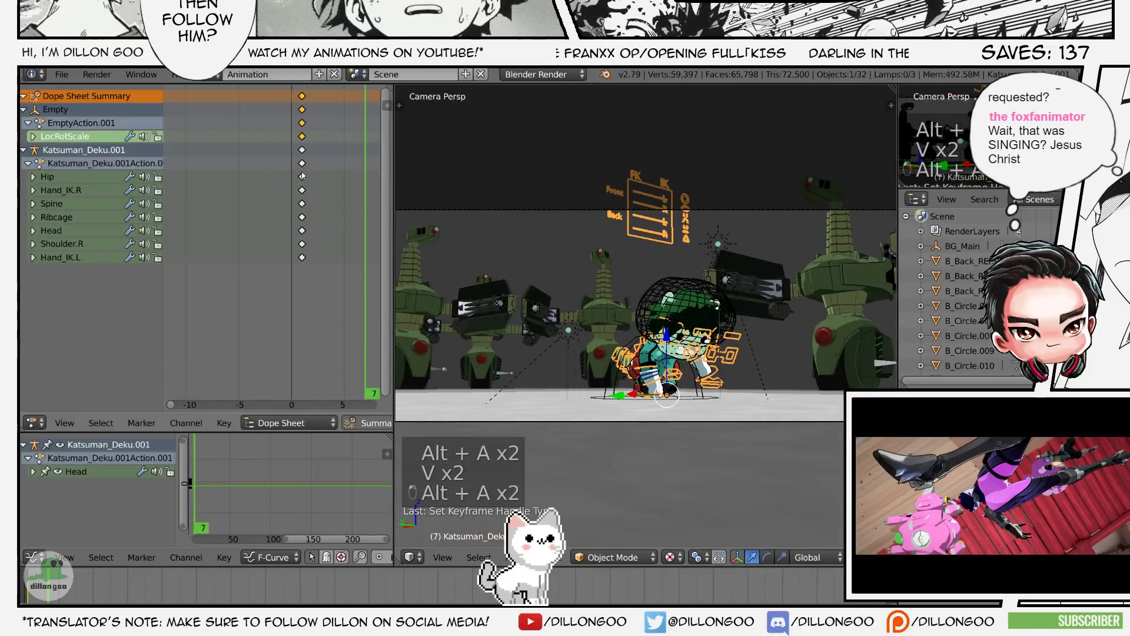
- Save the file and replay the start of the camera move with both Empty keyframes shown in the dope sheet
key(ctrl+s)
key(alt+a)
scroll(310, 191, down, 6)
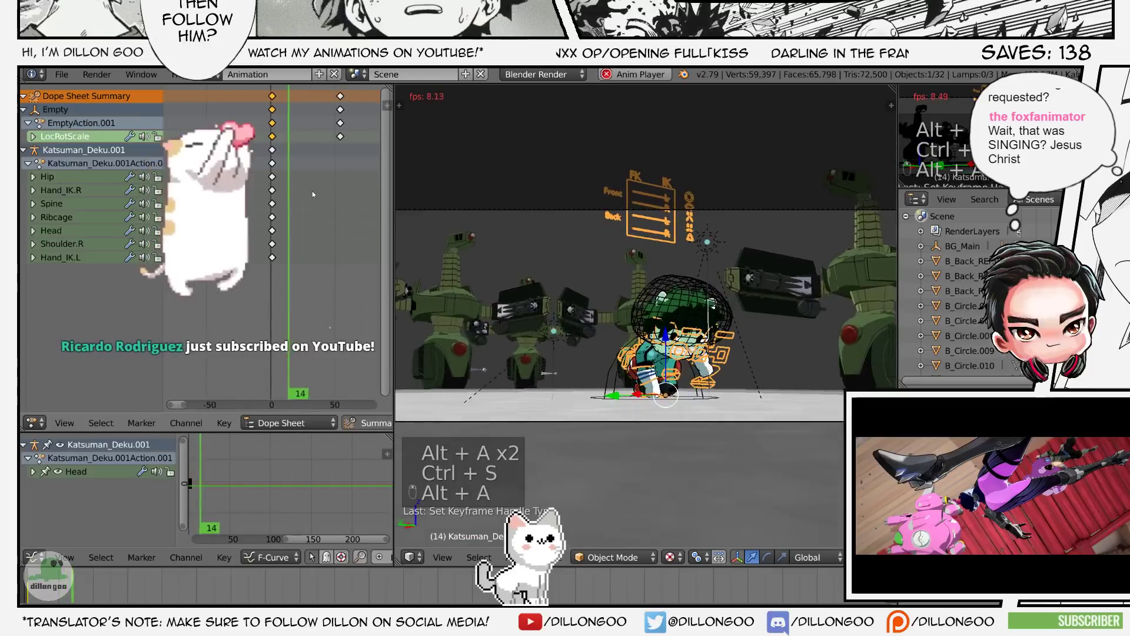
key(alt+a)
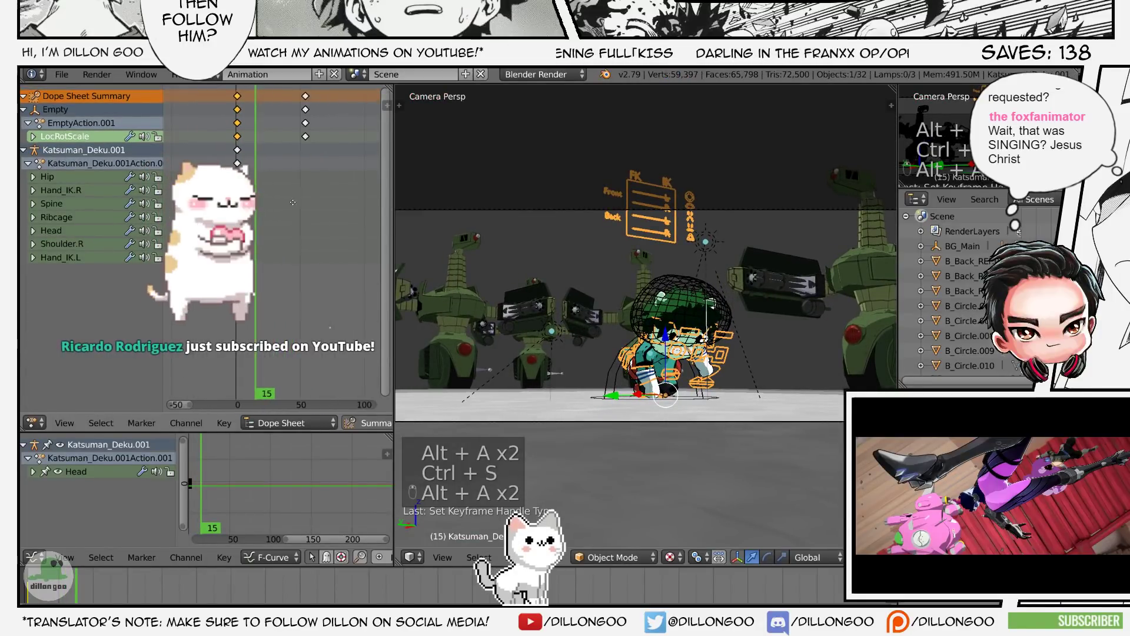
key(alt+a)
key(alt+a)
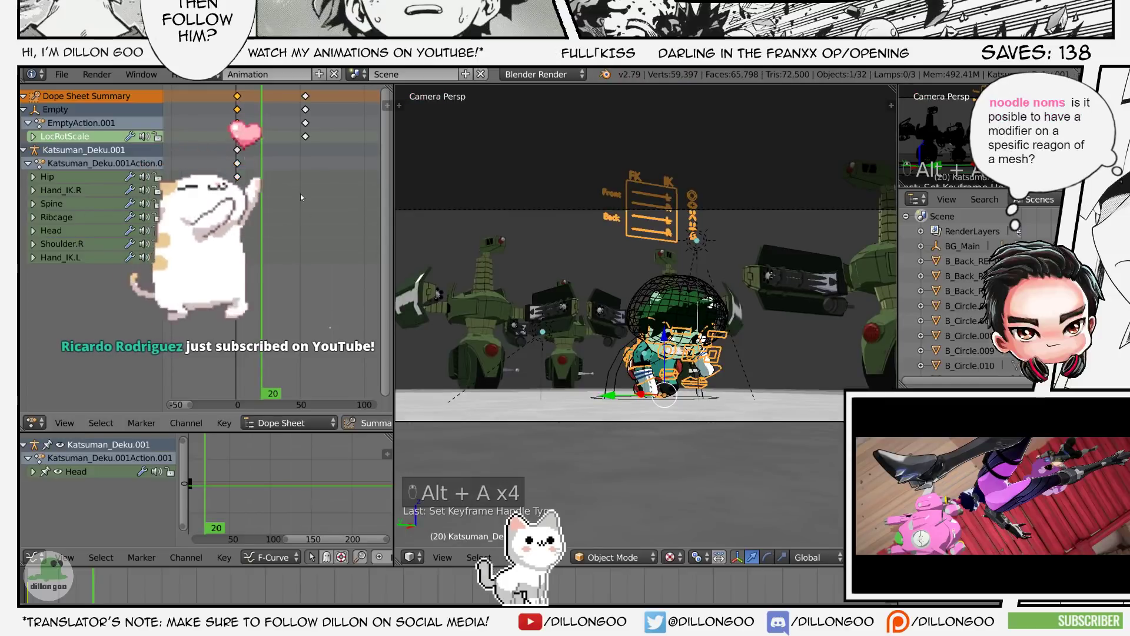
- Save the file again and play the camera move through past its last keyframe
key(ctrl+s)
key(alt+a)
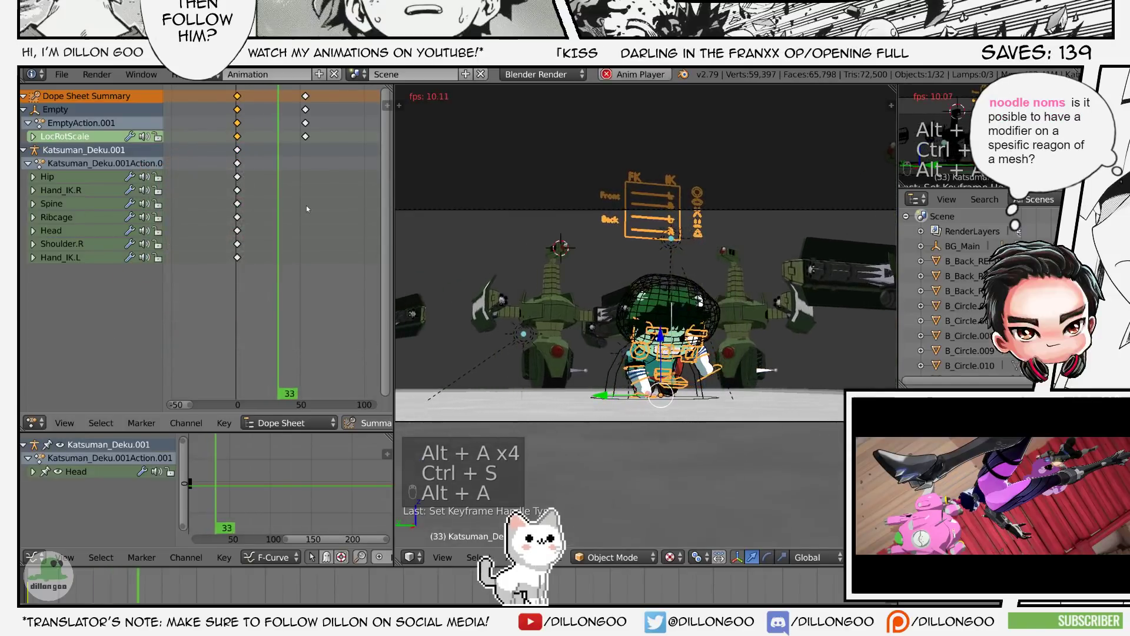
key(alt+a)
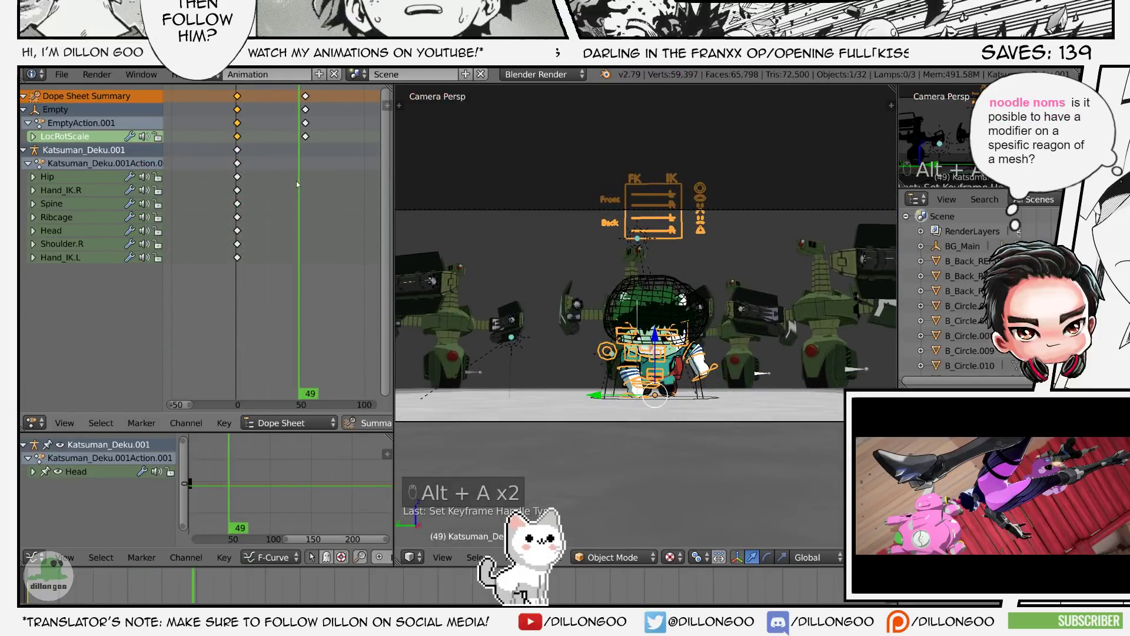
key(alt+a)
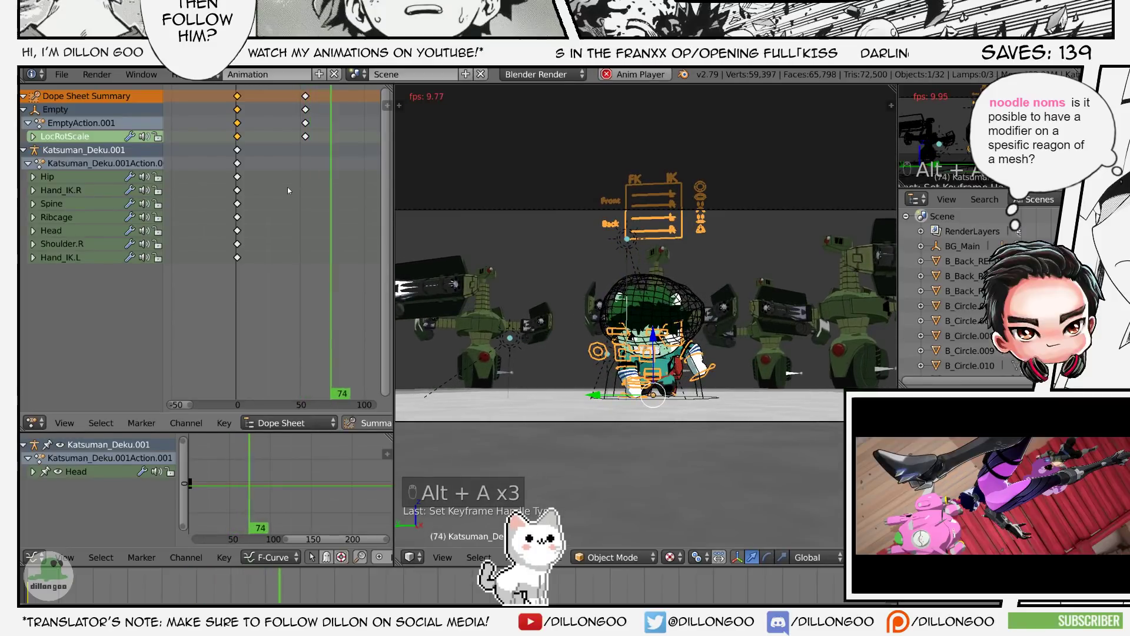
key(alt+a)
- Select the WigWave mesh around the character's head and enlarge the properties area to show its Wave modifier settings
right_click(654, 275)
shift+middle_drag(654, 274, 638, 359)
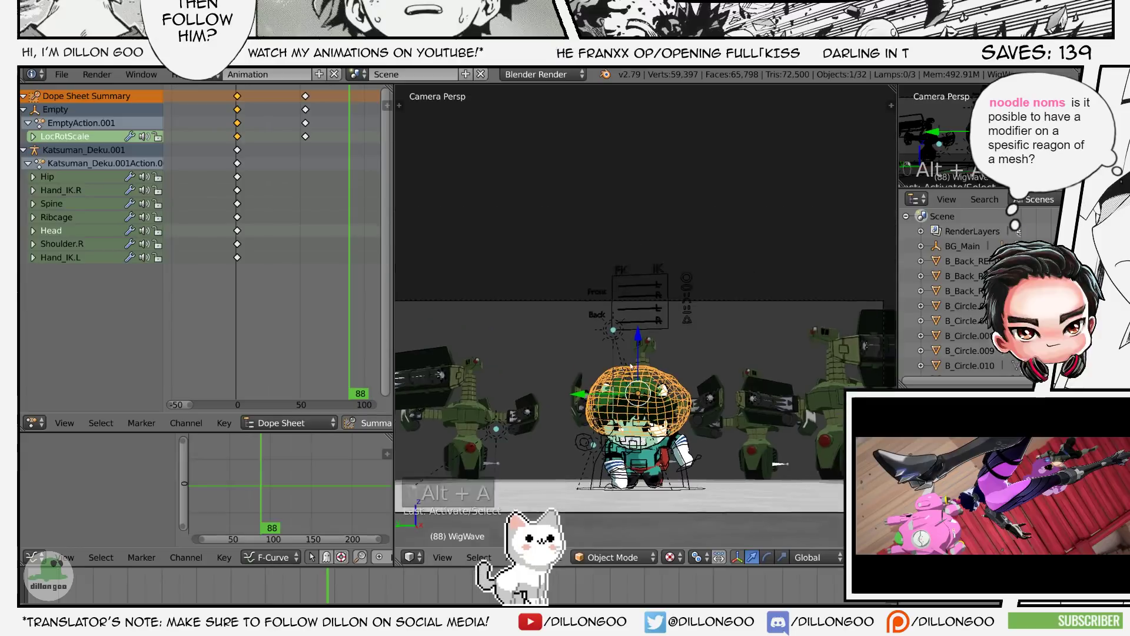
scroll(698, 335, up, 7)
shift+middle_drag(751, 467, 776, 308)
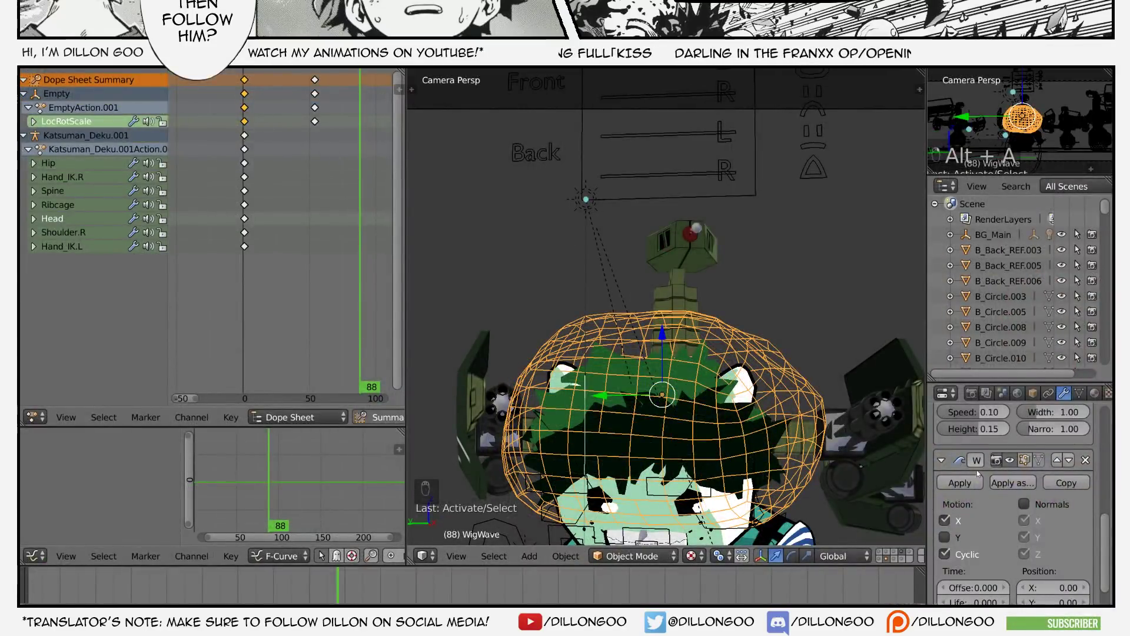
mouse_move(978, 474)
middle_down()
mouse_move(978, 459)
mouse_move(979, 475)
middle_up()
drag(1030, 381, 1033, 229)
scroll(1049, 510, up, 9)
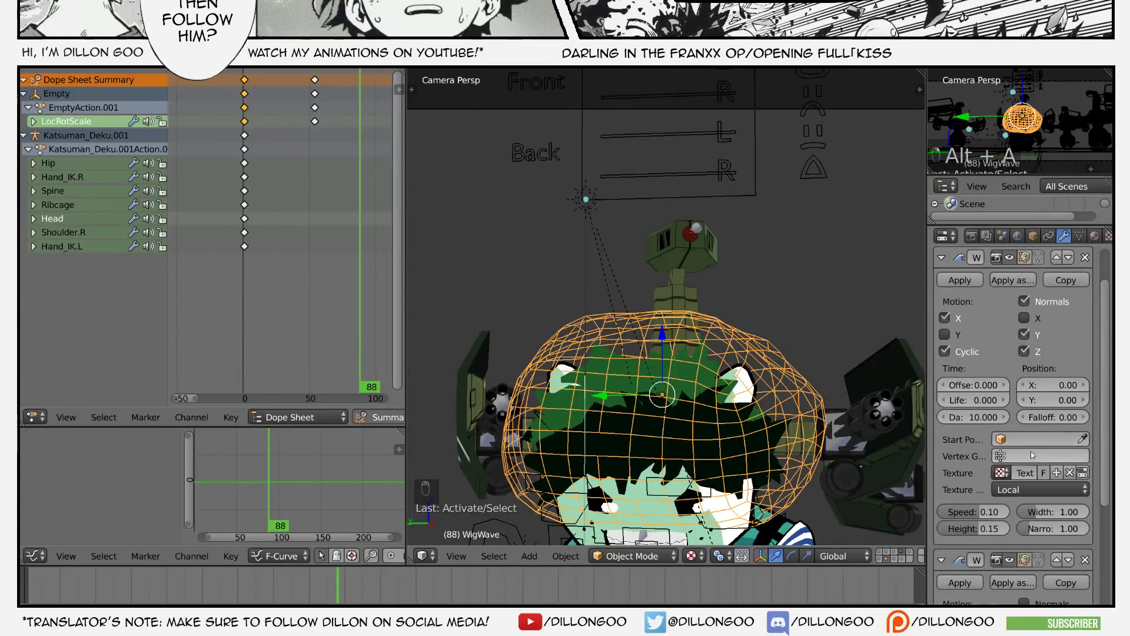
drag(926, 376, 815, 370)
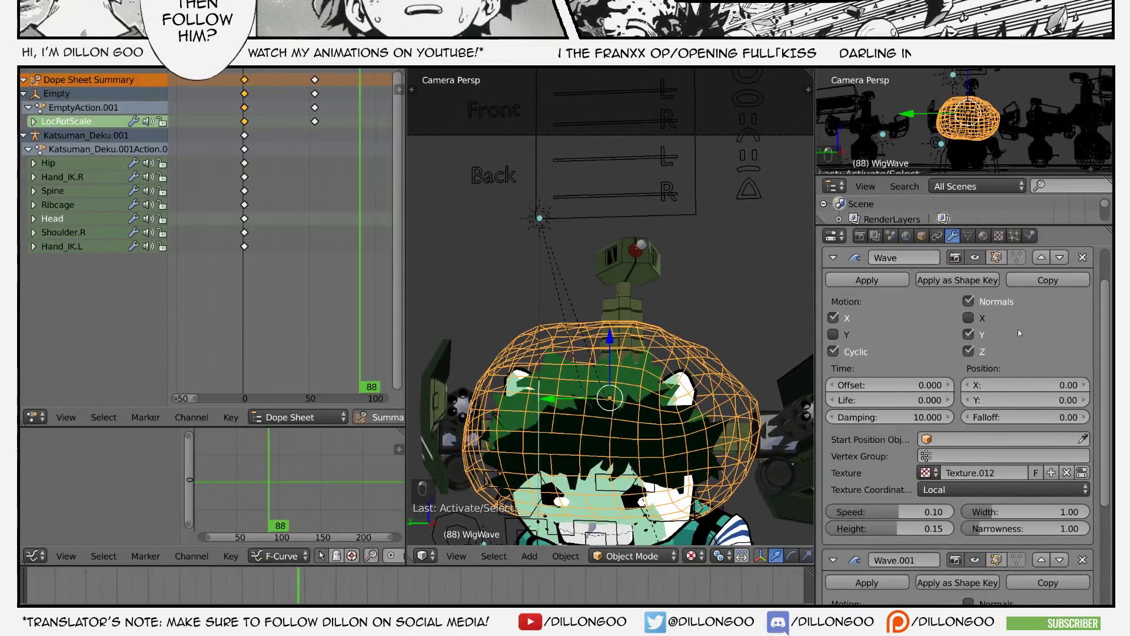
- Check the first Wave modifier's vertex group choices and add a vertex group to the WigWave mesh
click(1013, 454)
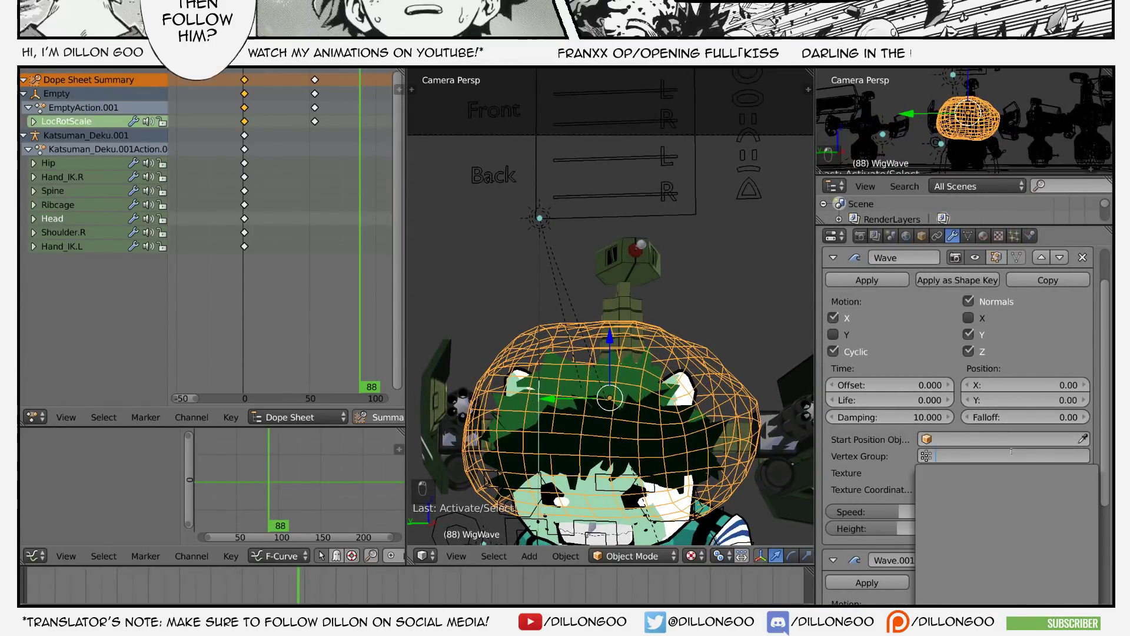
key(Escape)
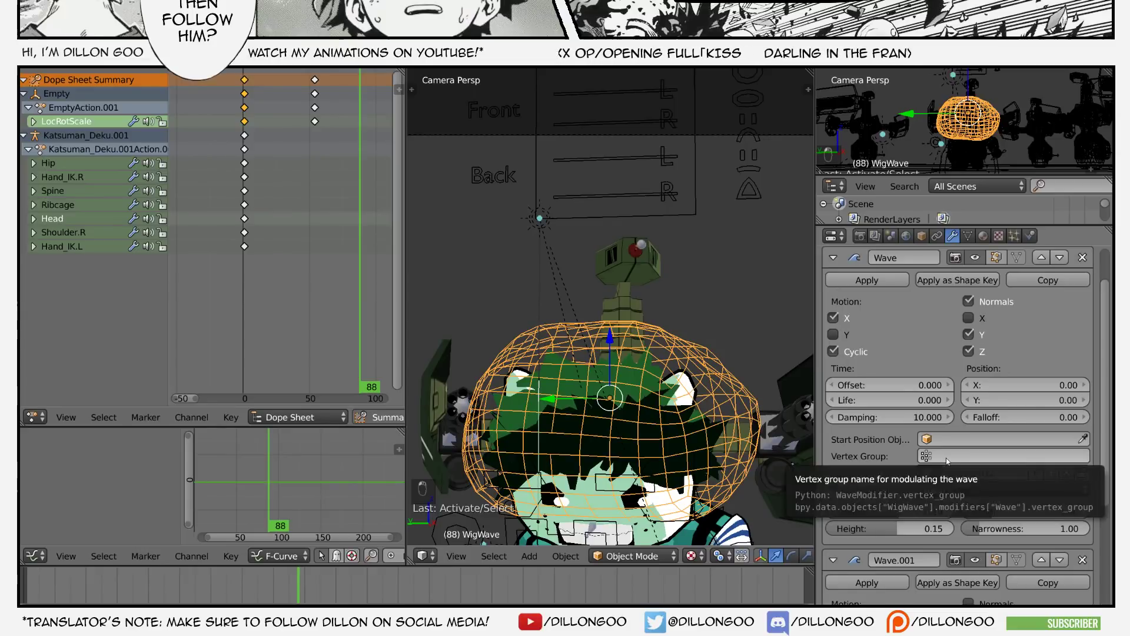
click(969, 236)
click(1086, 410)
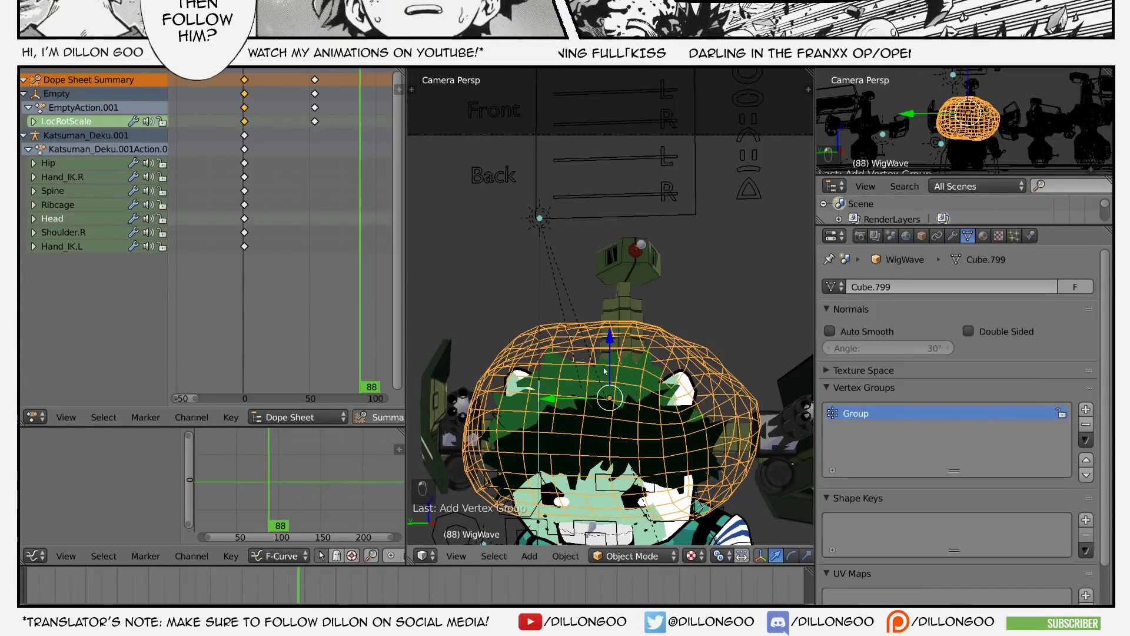
- Weight paint the top of the WigWave mesh into the new vertex group with an enlarged brush
key(ctrl+Tab)
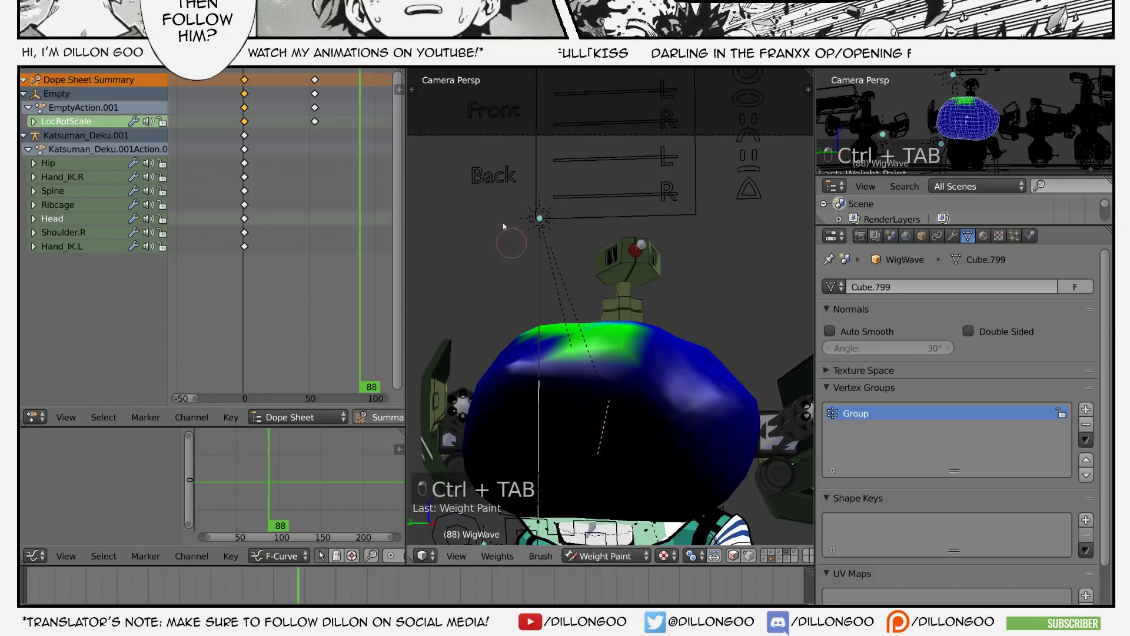
key(t)
key(t)
key(f)
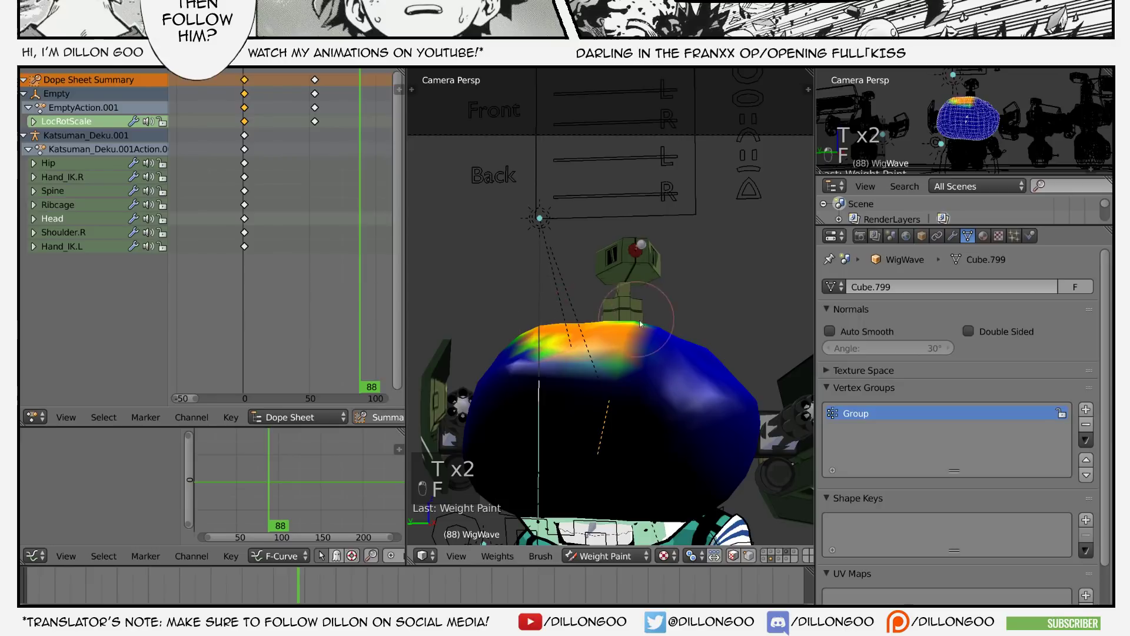
- Return WigWave to Object Mode and assign the vertex group Group to both its Wave and Wave.001 modifiers
key(ctrl+Tab)
click(953, 236)
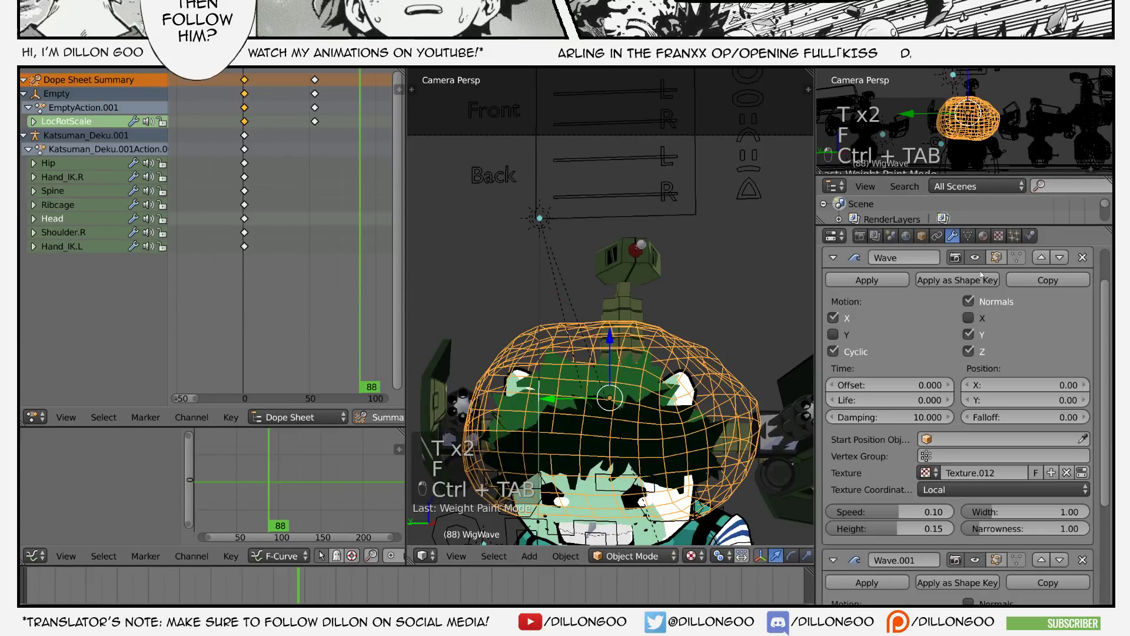
click(964, 457)
click(930, 472)
scroll(954, 442, down, 8)
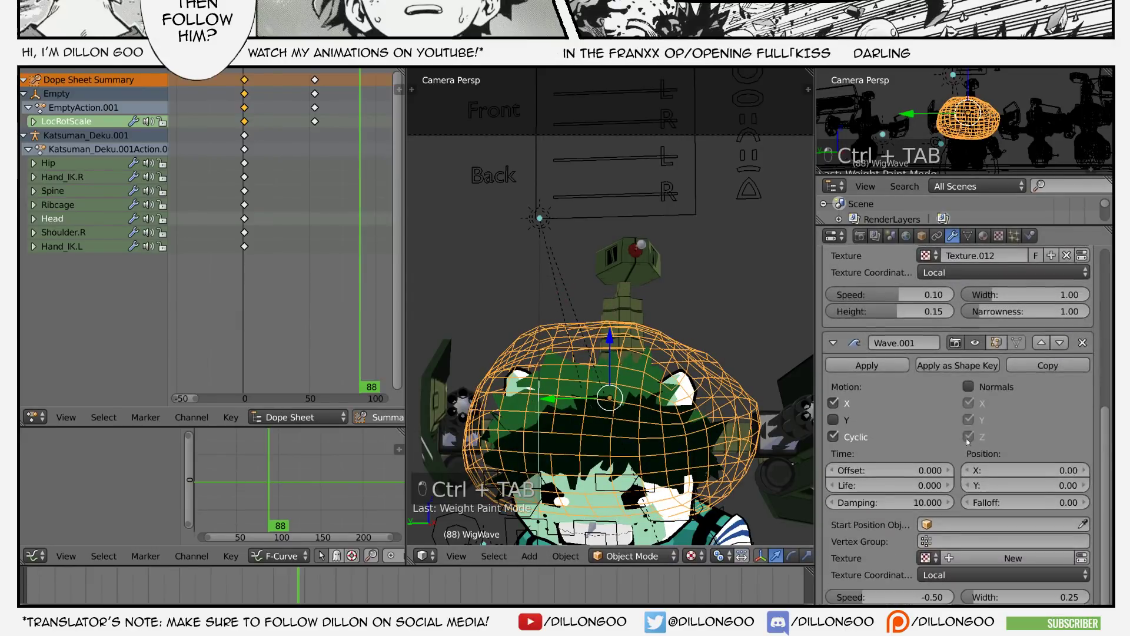
click(985, 542)
click(942, 381)
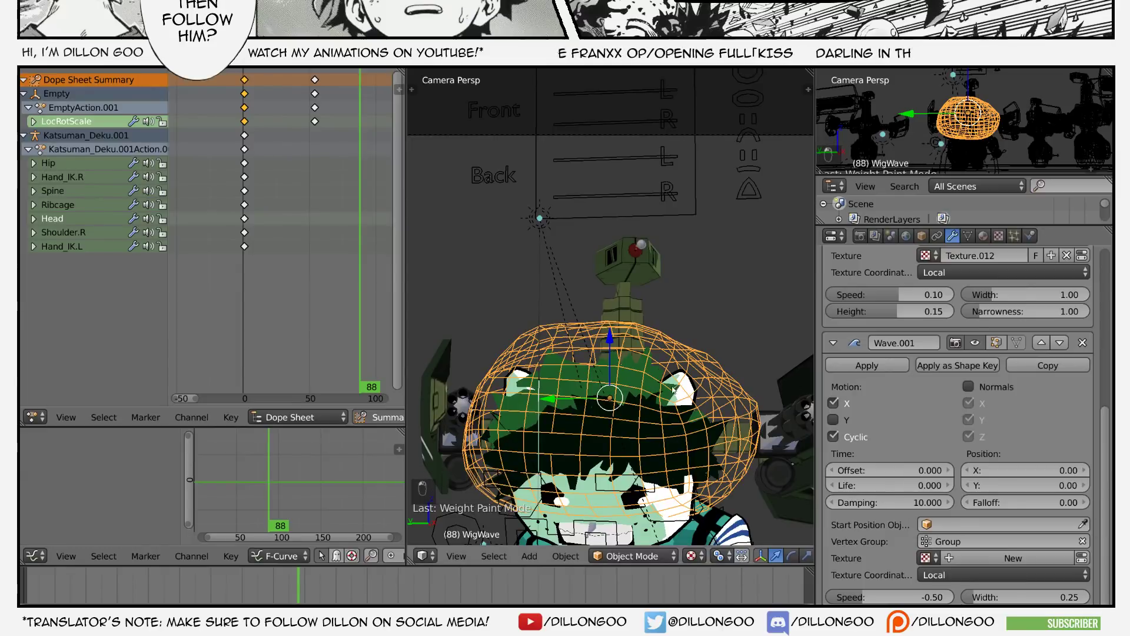
- Clear the vertex group from WigWave's Wave.001 modifier, save the file and show the camera view full screen
scroll(617, 352, up, 1)
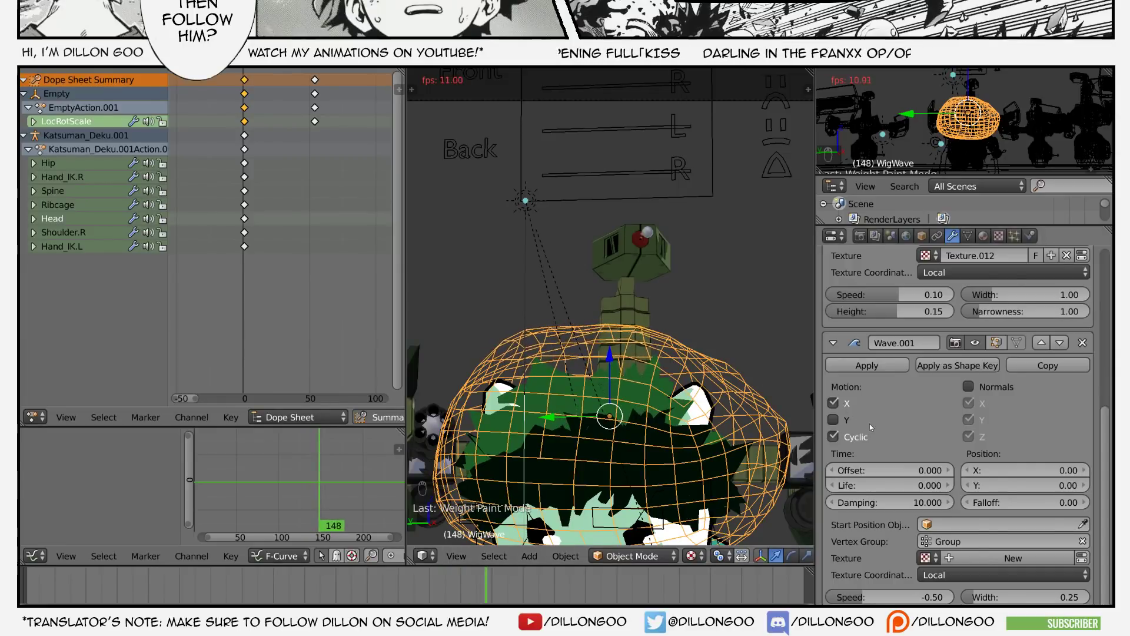
scroll(870, 422, up, 6)
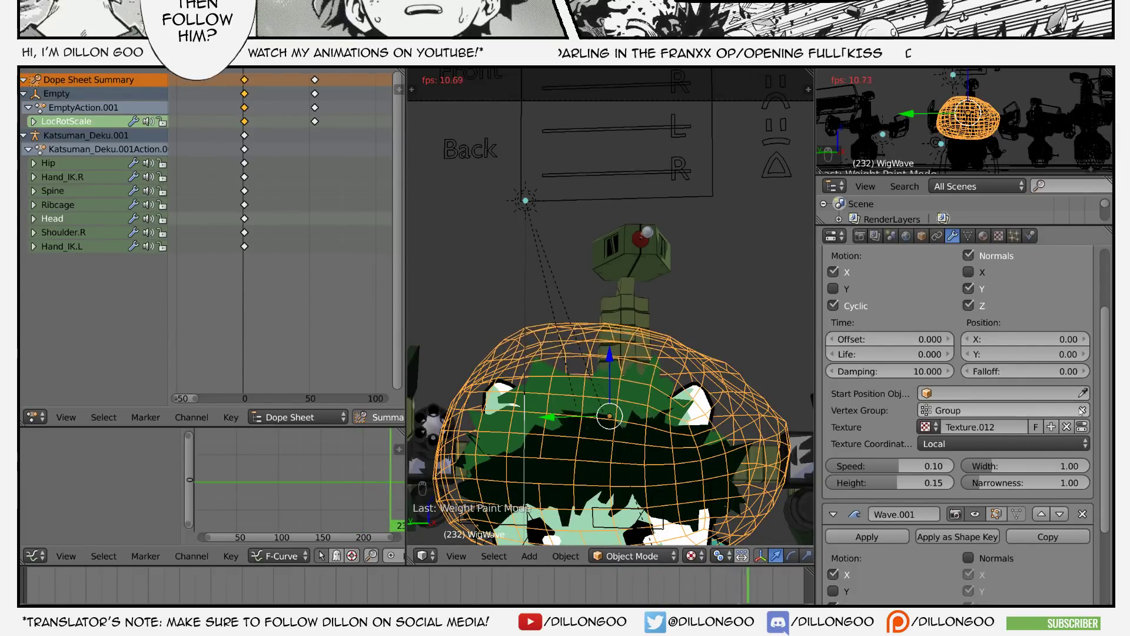
scroll(1082, 411, down, 6)
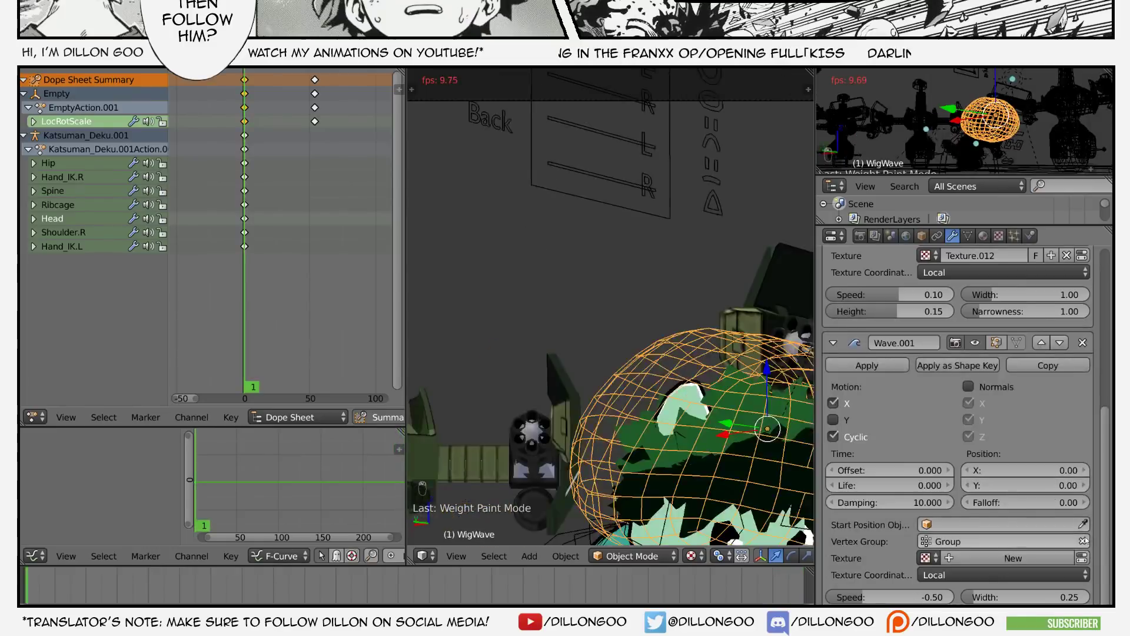
click(1083, 541)
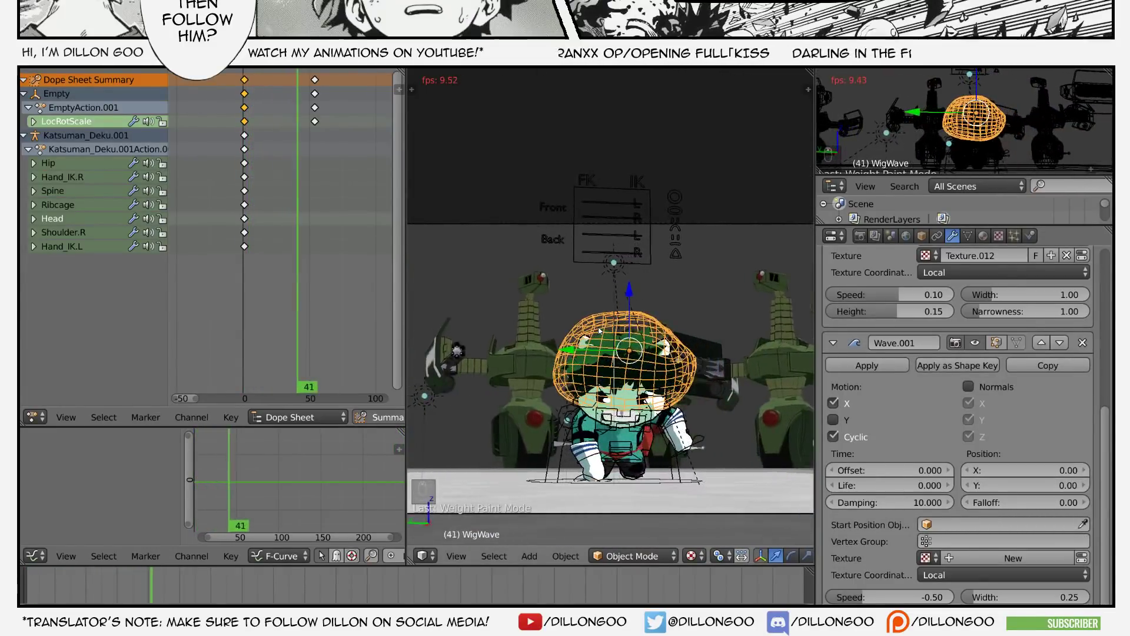
key(Home)
key(ctrl+s)
key(shift+space)
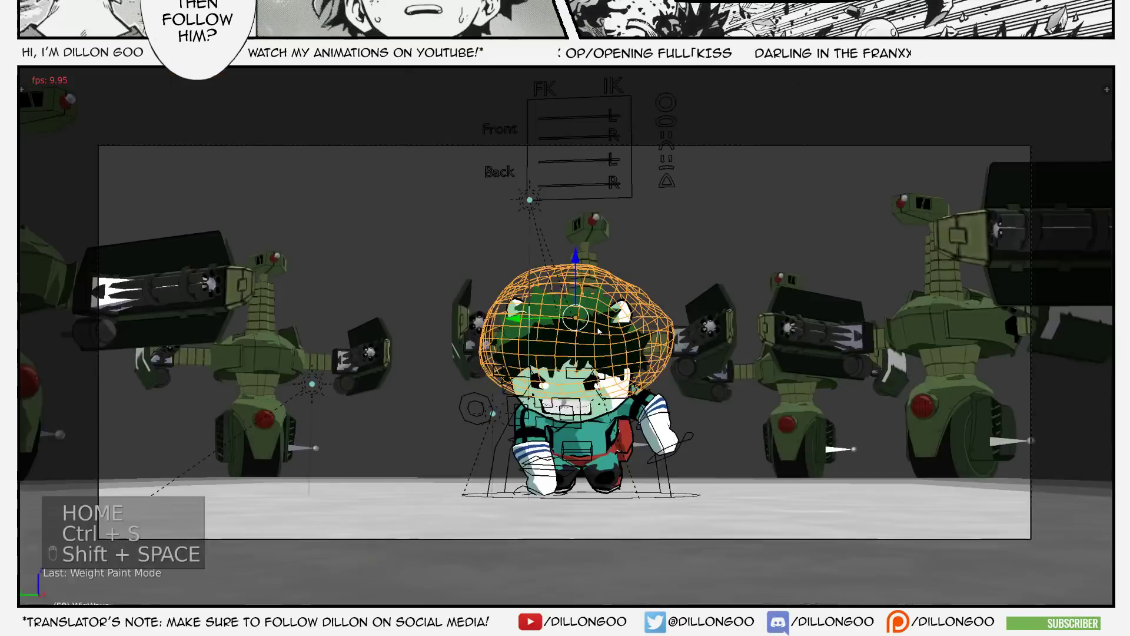
- Play back the camera orbit full screen to check the wig's wave motion, and return to the first frame
key(Home)
key(shift+Left)
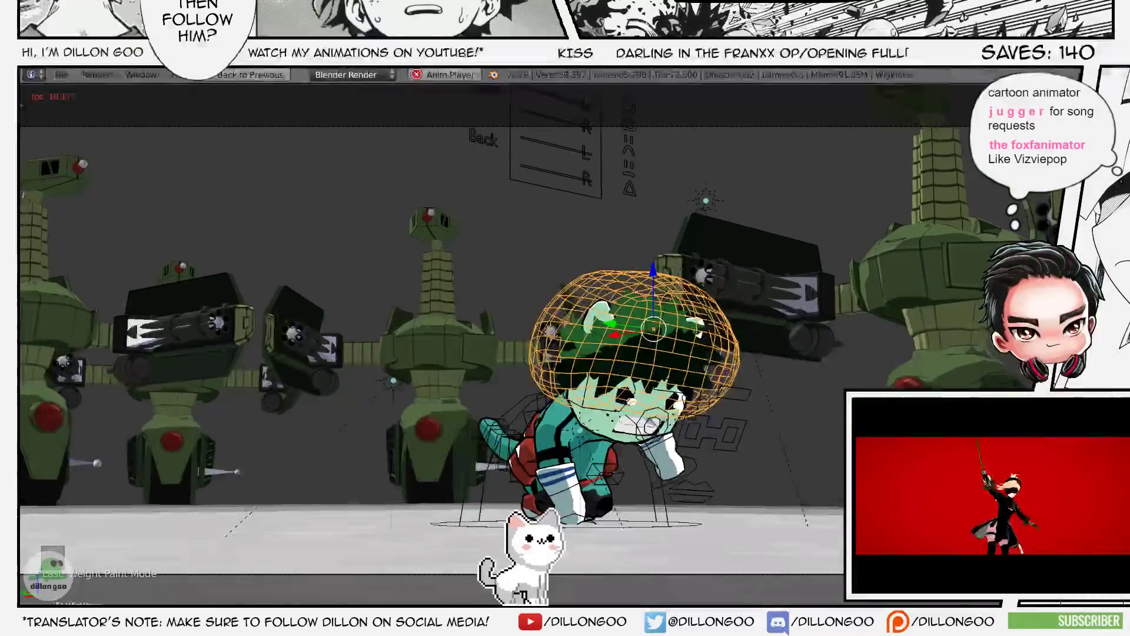
key(alt+a)
key(Left)
key(shift+Left)
key(shift+Left)
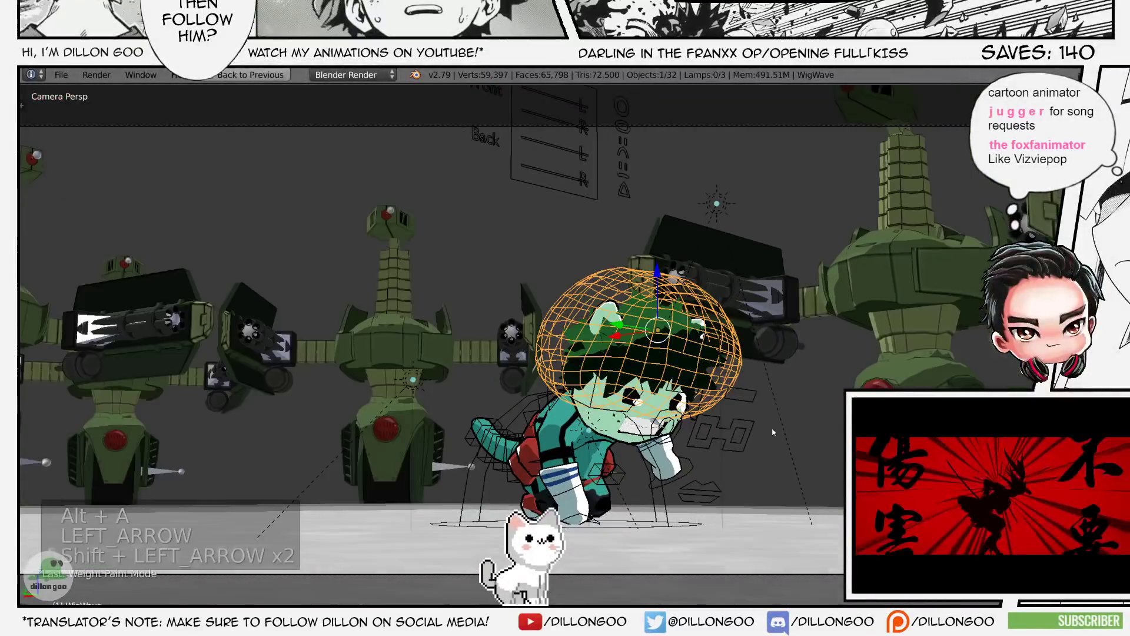
key(Home)
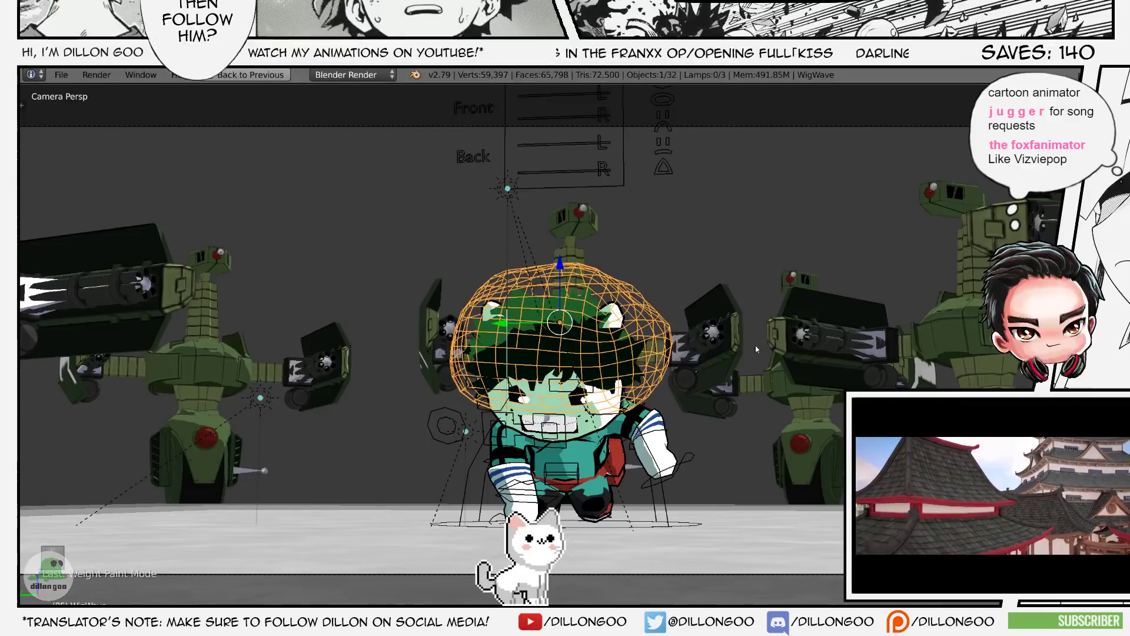
key(shift+Left)
key(Home)
- Select the character's armature at the first frame and switch it to Pose Mode
right_click(720, 416)
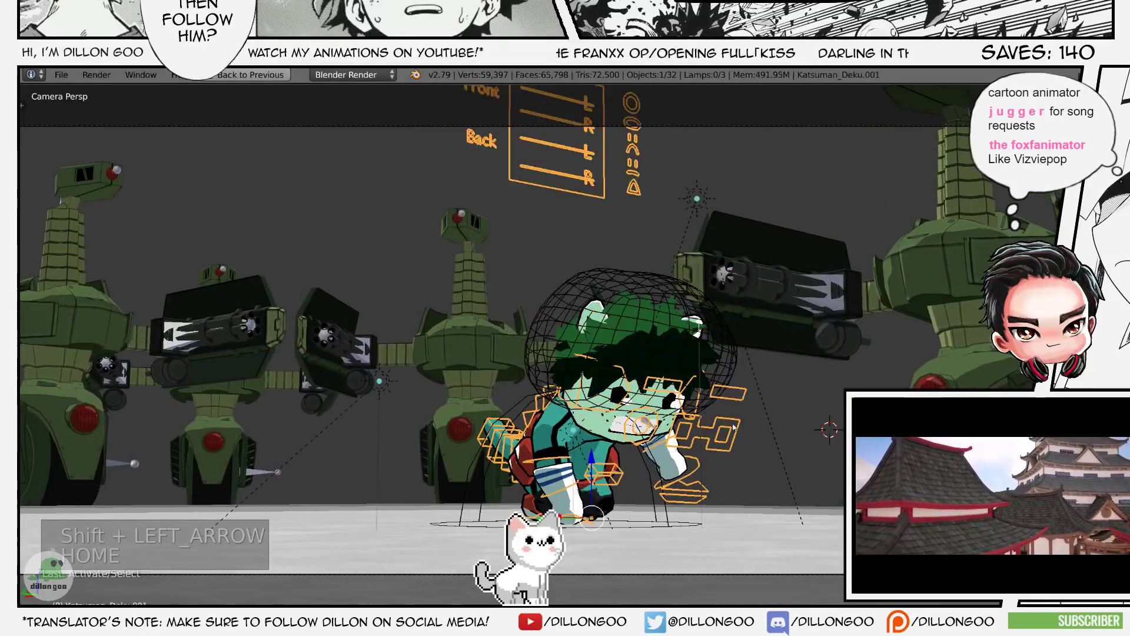
key(shift+Left)
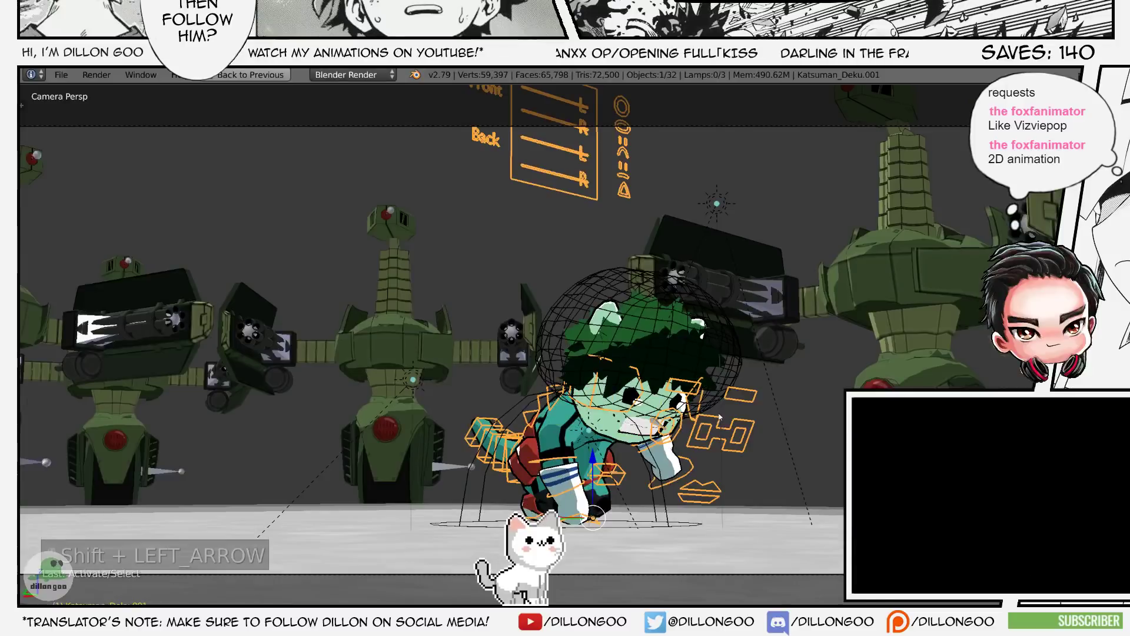
key(ctrl+Tab)
key(z)
key(a)
key(a)
key(a)
- Select the Head bone and adjust the head's tilt at frame 1, saving the file along the way
key(z)
key(z)
key(z)
key(alt+z)
key(r)
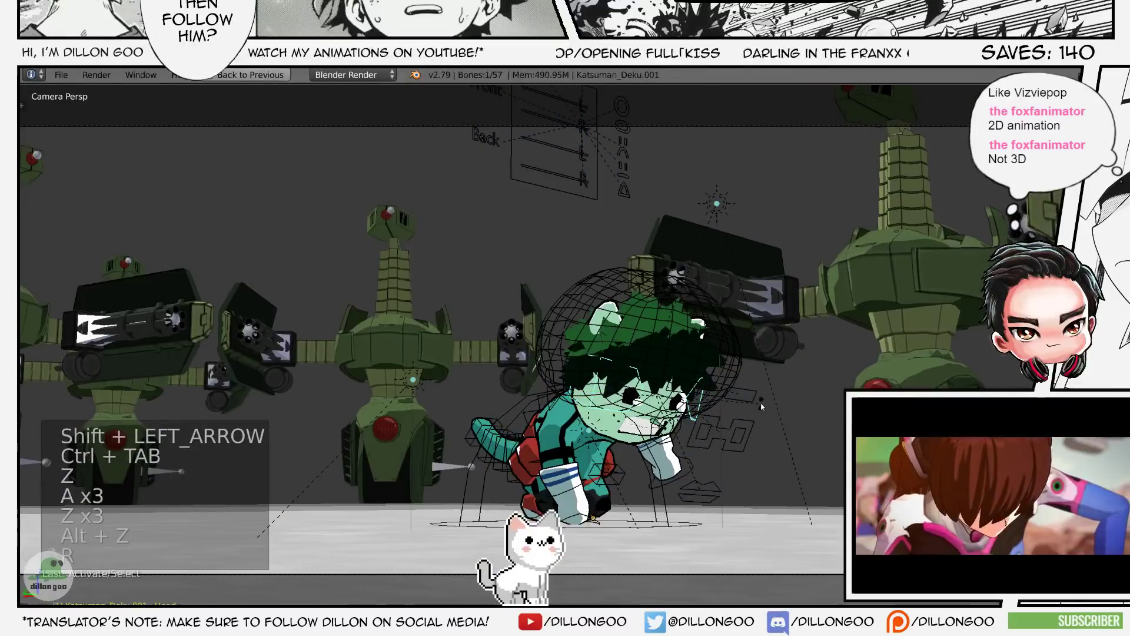
key(ctrl+s)
key(z)
key(z)
key(z)
key(alt+z)
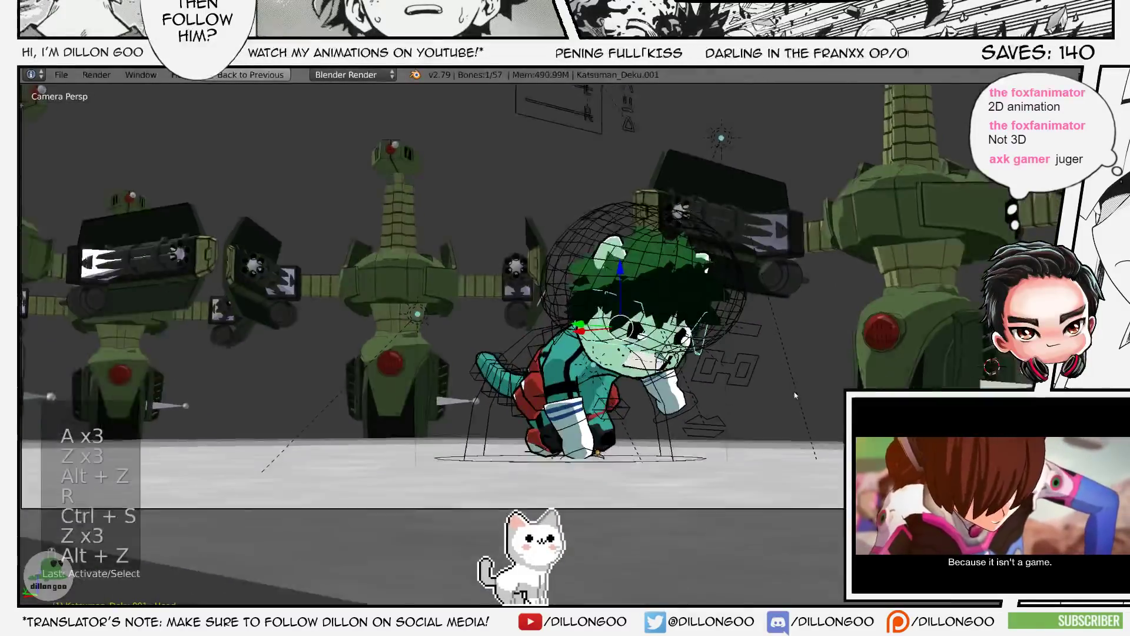
key(r)
key(r)
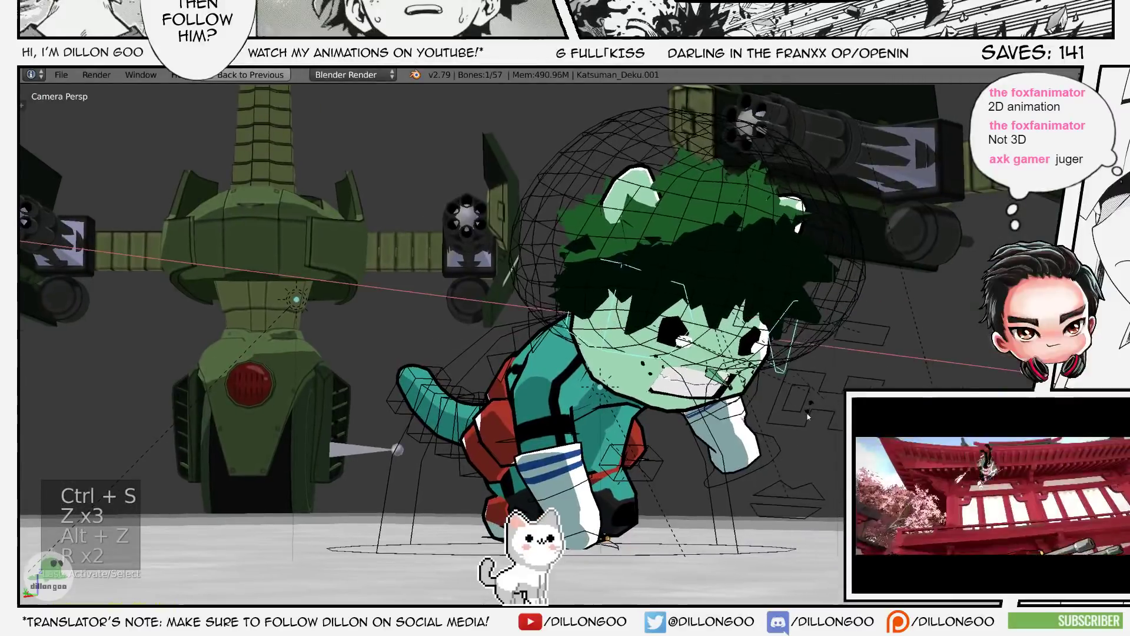
click(792, 434)
- Leave Pose Mode, move the character's body mesh Katsuman.017 to layer 2, show that layer too and save
key(ctrl+Tab)
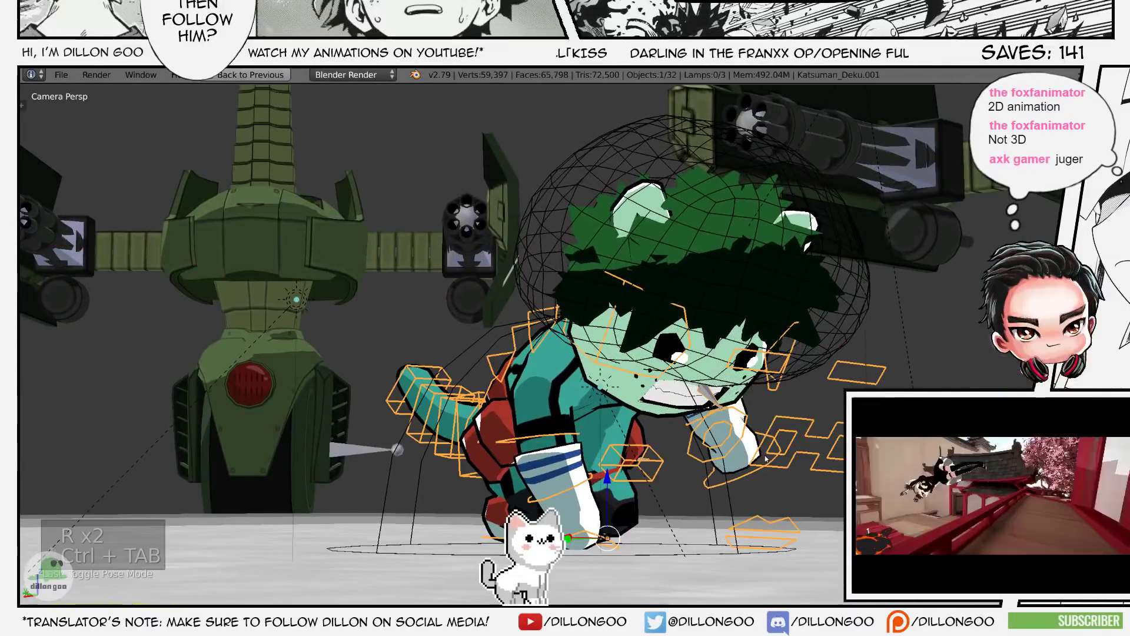
right_click(740, 393)
right_click(742, 392)
key(z)
right_click(741, 391)
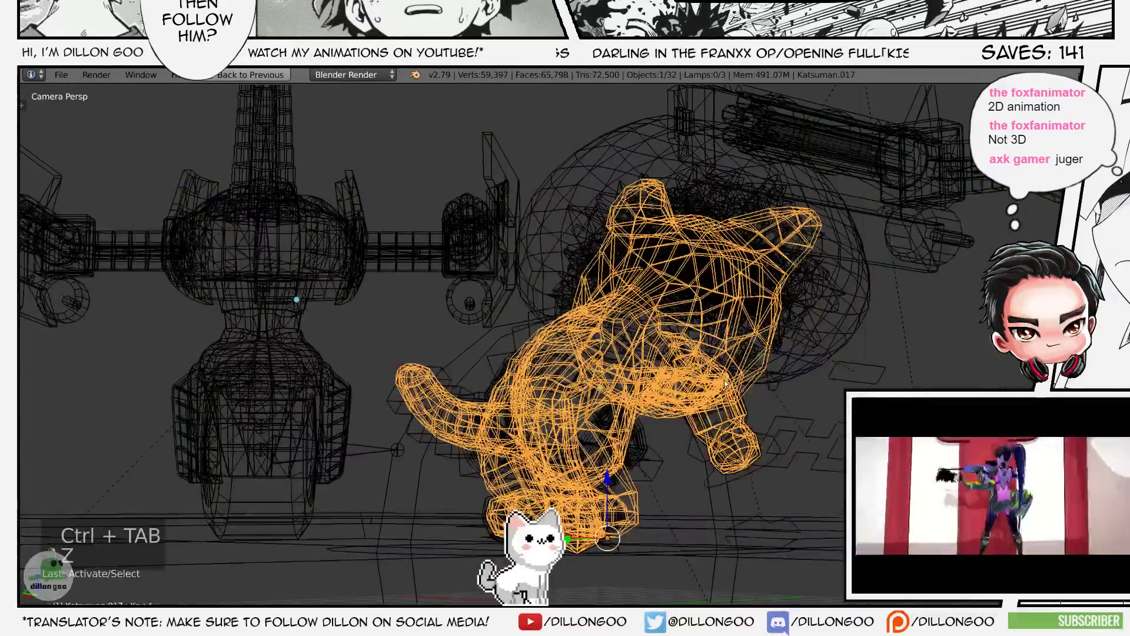
key(z)
key(alt+z)
key(m)
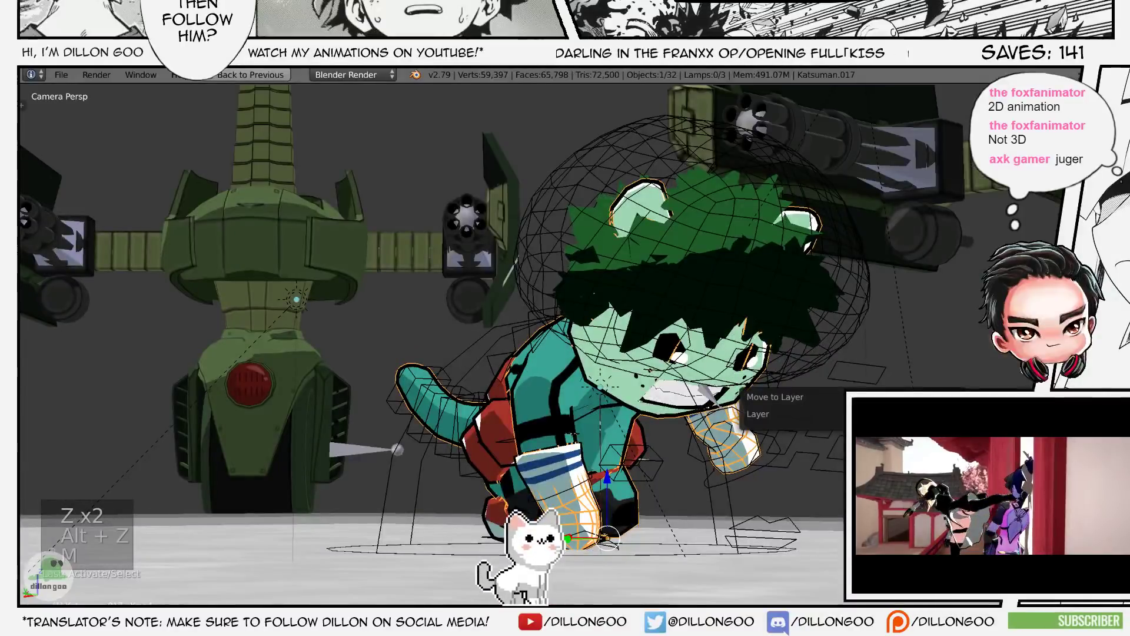
key(2)
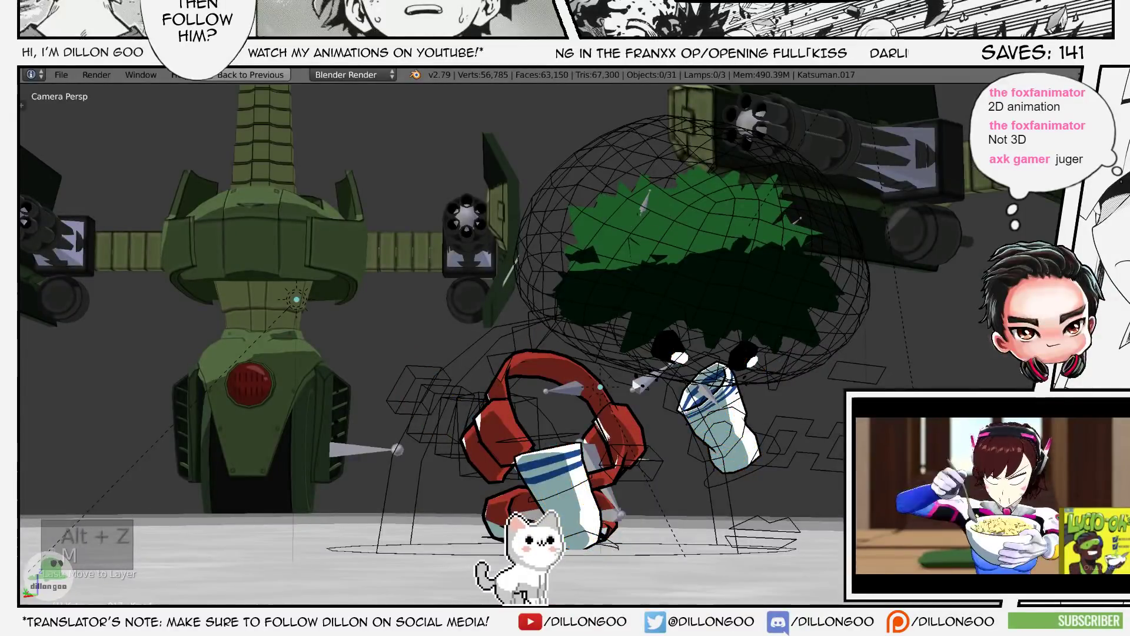
key(shift+2)
key(ctrl+s)
- Put the character's armature back in Pose Mode, select the raised hand's IK bone and save the file
click(780, 422)
right_click(768, 466)
key(z)
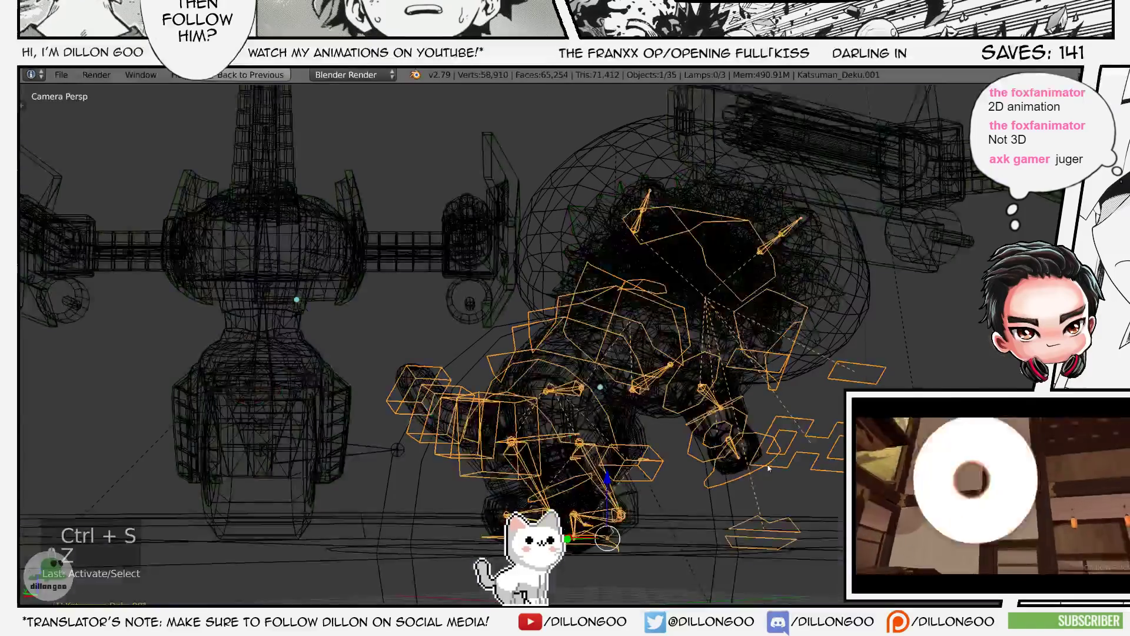
key(z)
key(z)
key(alt+z)
key(ctrl+Tab)
key(ctrl+s)
key(z)
key(z)
key(z)
key(alt+z)
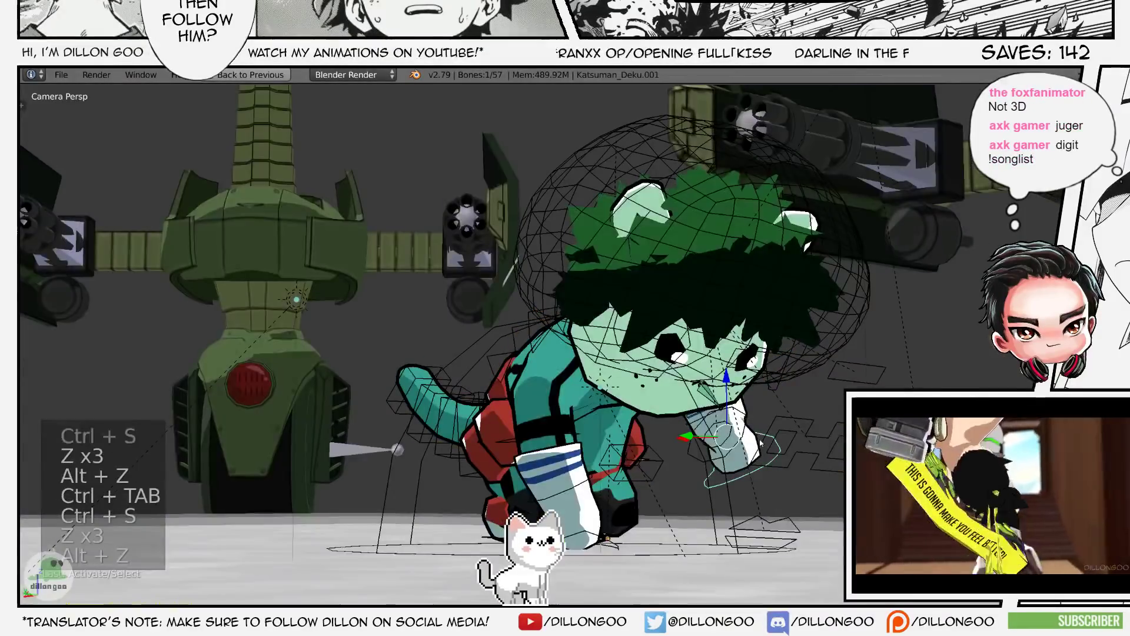
- Fit the camera view, advance the animation to frame 25 and select all of the character's bones
key(Home)
key(z)
key(z)
key(z)
key(alt+z)
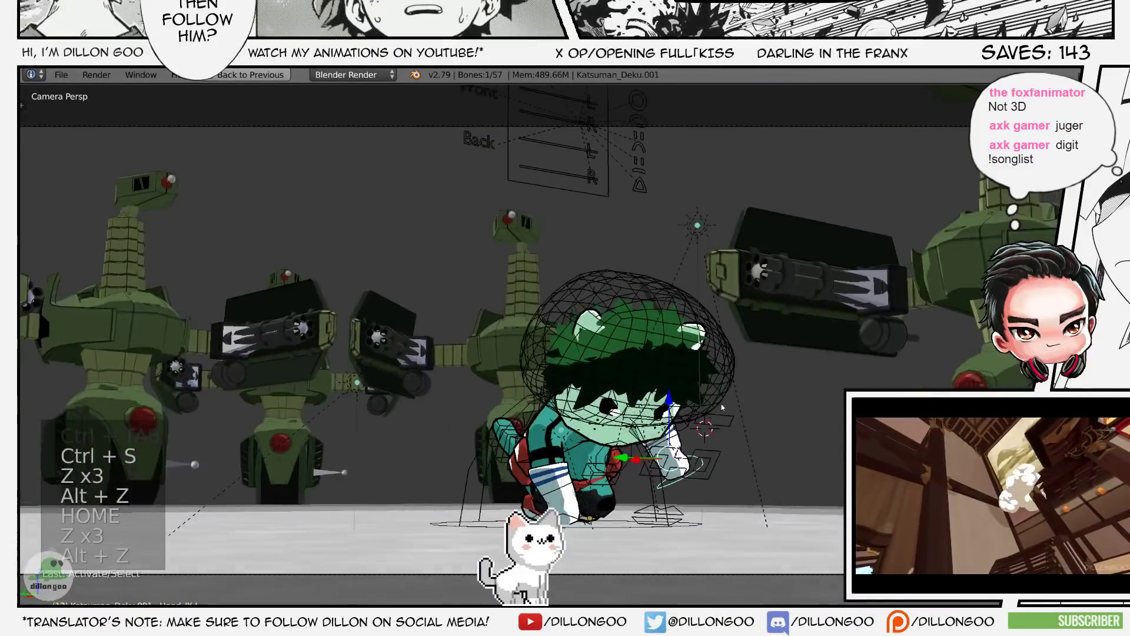
key(z)
key(a)
key(a)
key(a)
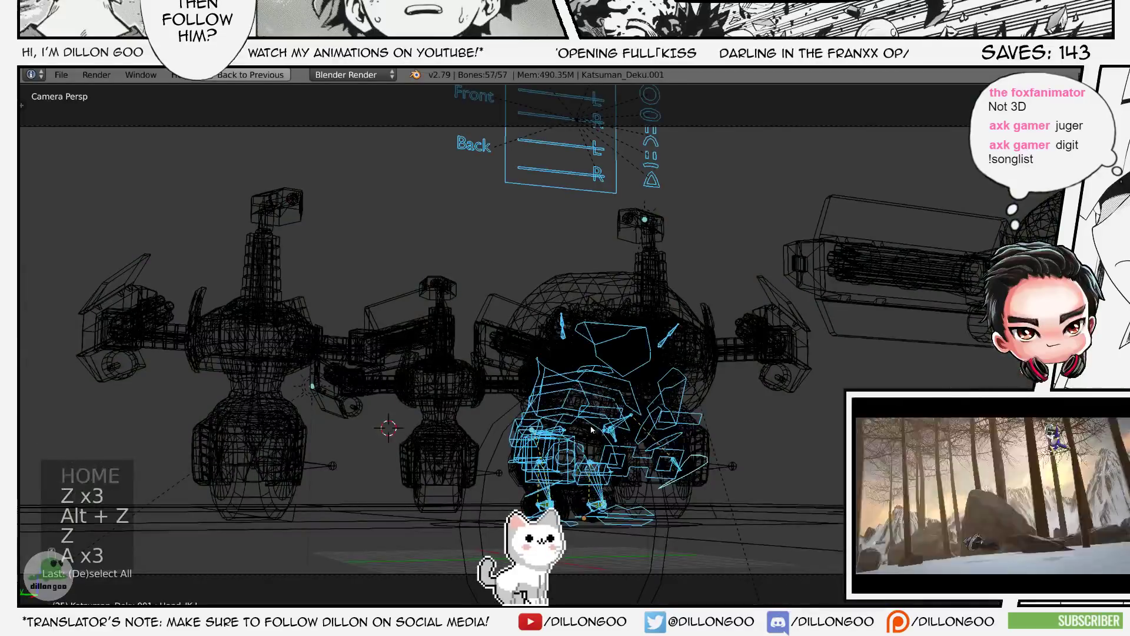
key(z)
key(alt+z)
key(g)
key(a)
key(a)
key(a)
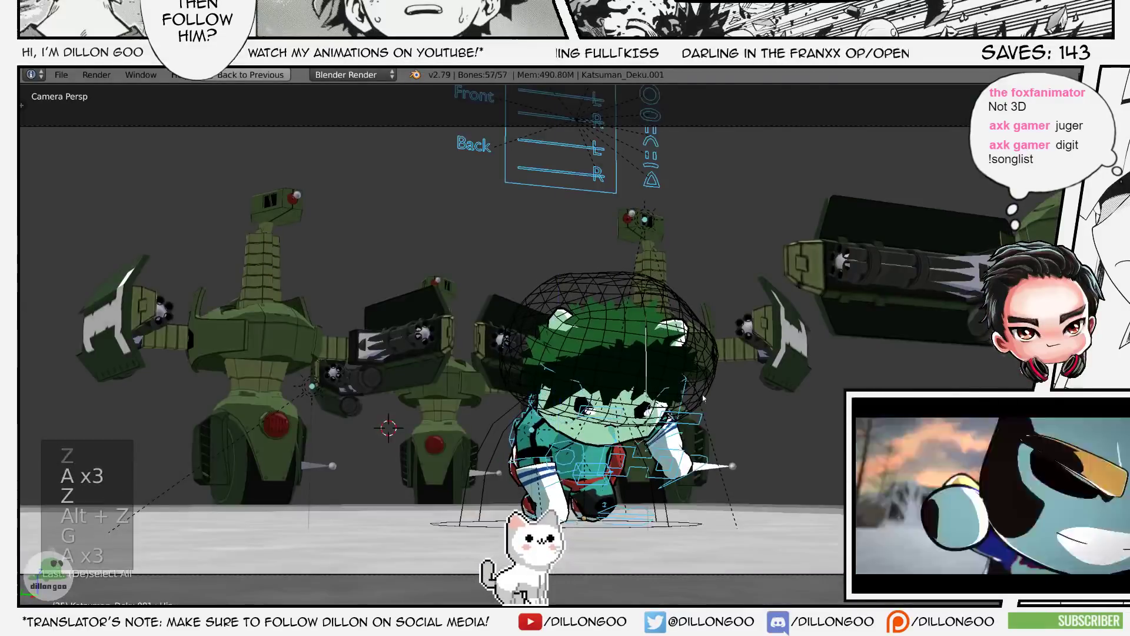
- Rotate the Head bone about its X axis at frame 25 so the head tilts down
key(z)
key(z)
right_click(701, 394)
key(alt+z)
key(r)
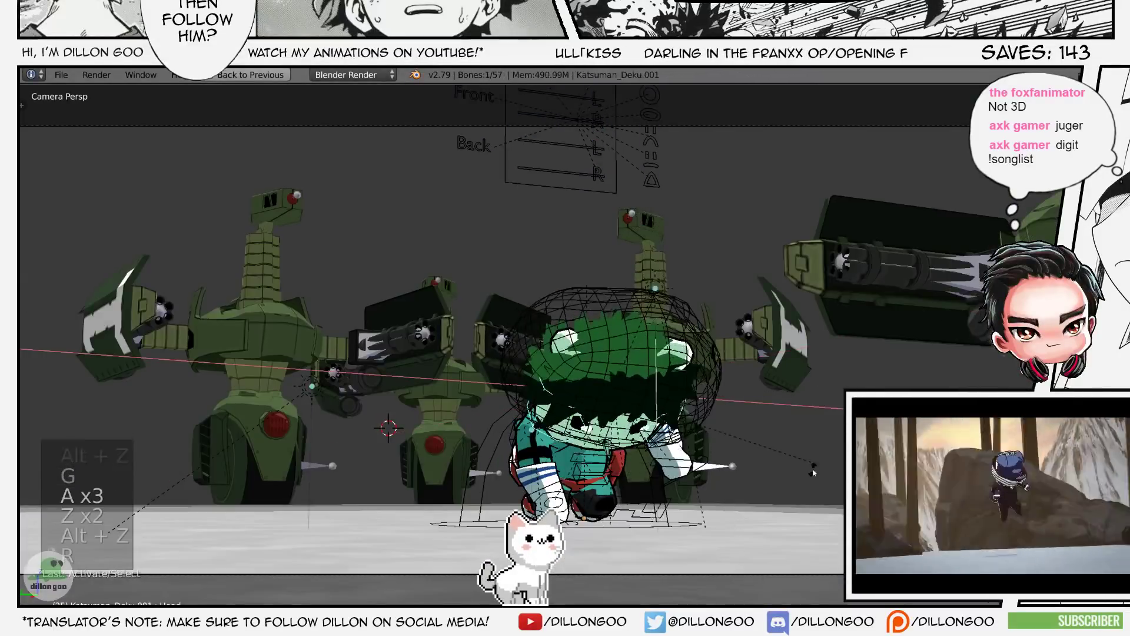
- Advance to frame 45, select the Hip bone and raise it along the Z axis
key(z)
key(a)
key(a)
key(a)
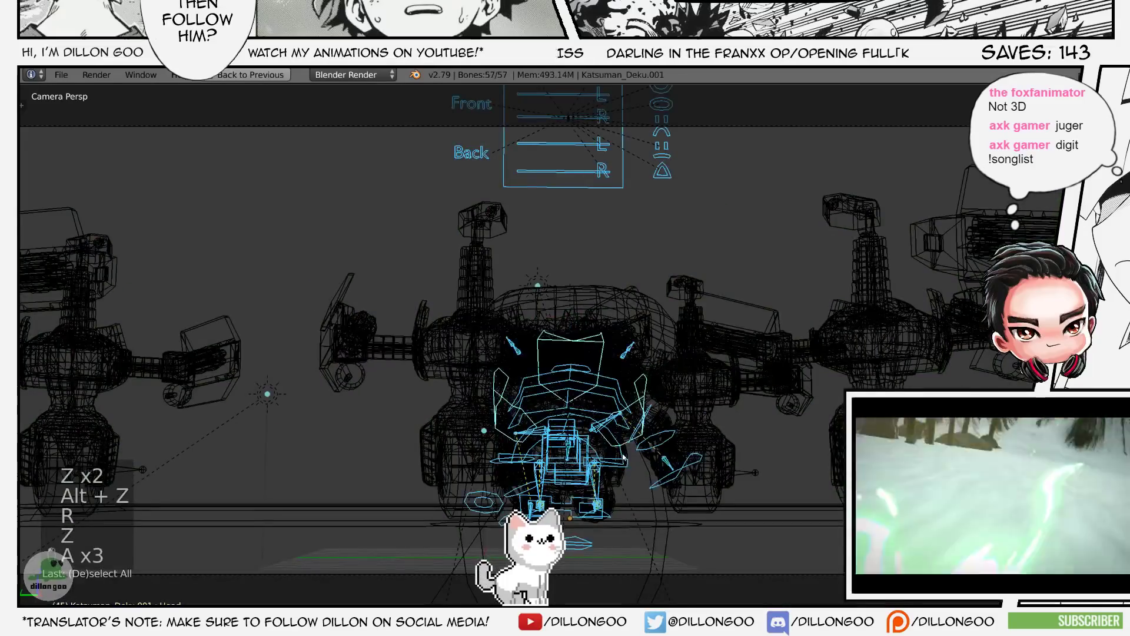
key(z)
key(z)
key(z)
key(z)
key(z)
key(z)
key(alt+z)
right_click(652, 435)
key(g)
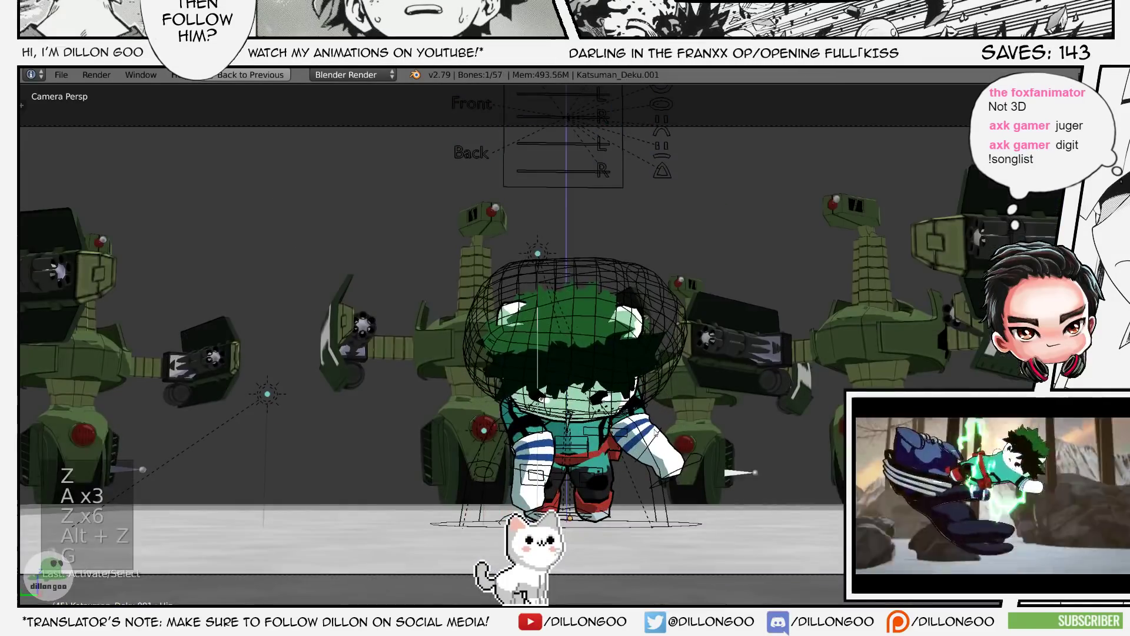
- Rotate the Hip bone at frame 45, save the file and return to the full animation layout
key(r)
key(KP_Decimal)
key(ctrl+s)
key(z)
key(alt+z)
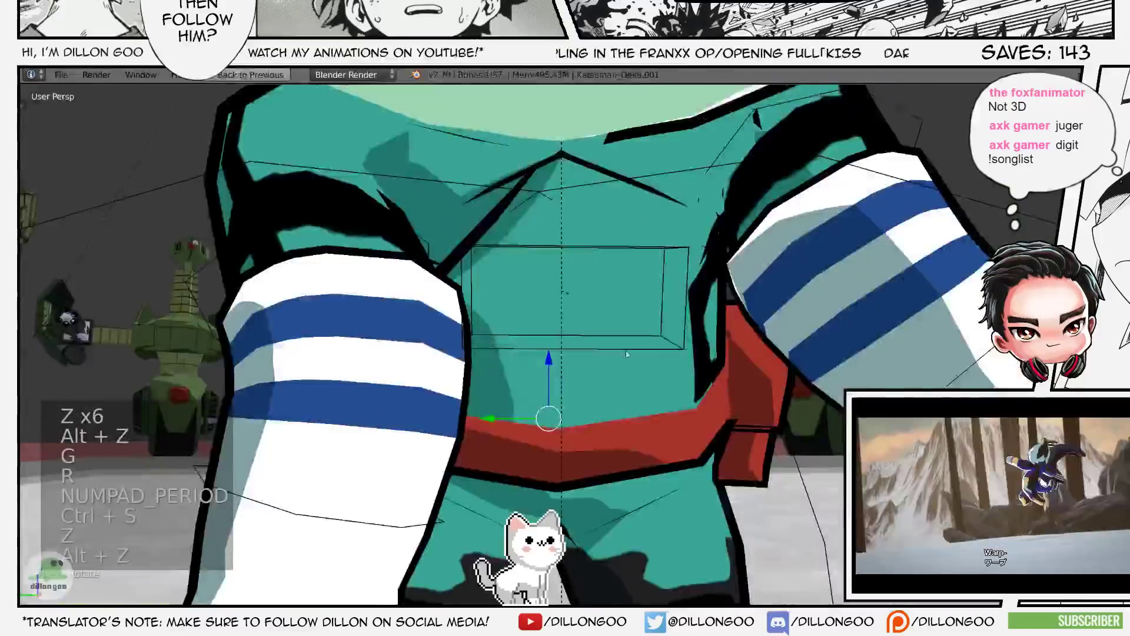
key(shift+space)
key(r)
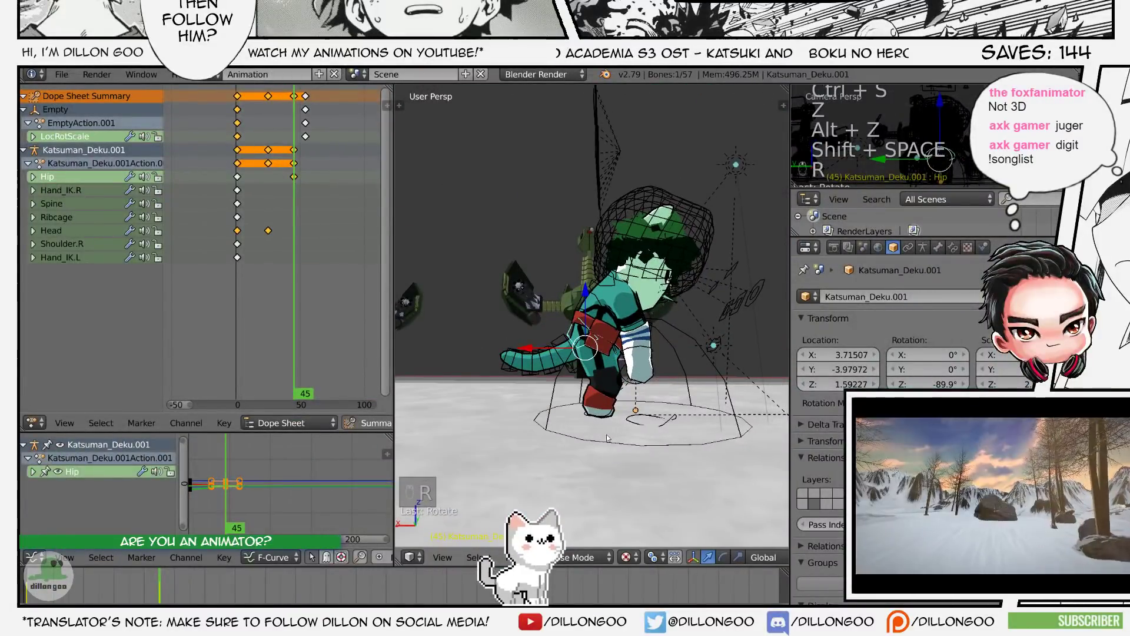
- View the character from the side, save, and rotate the Hip bone further about its local X axis
middle_drag(594, 354, 599, 351)
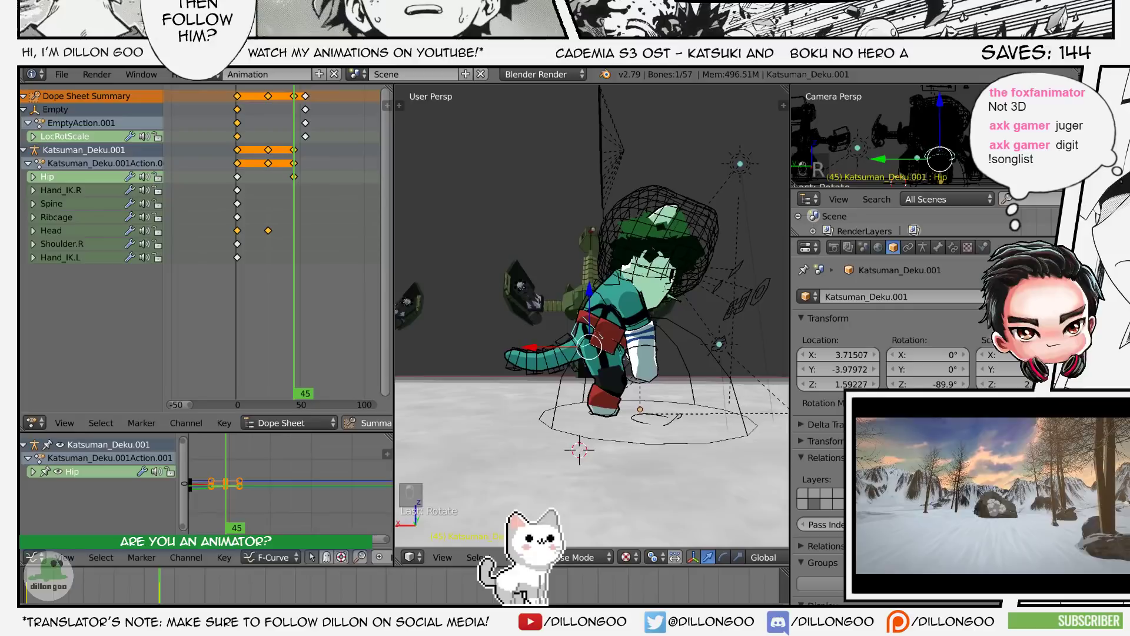
middle_drag(527, 406, 533, 410)
key(ctrl+s)
click(532, 410)
key(z)
key(z)
key(z)
key(alt+z)
middle_drag(652, 385, 651, 396)
key(r)
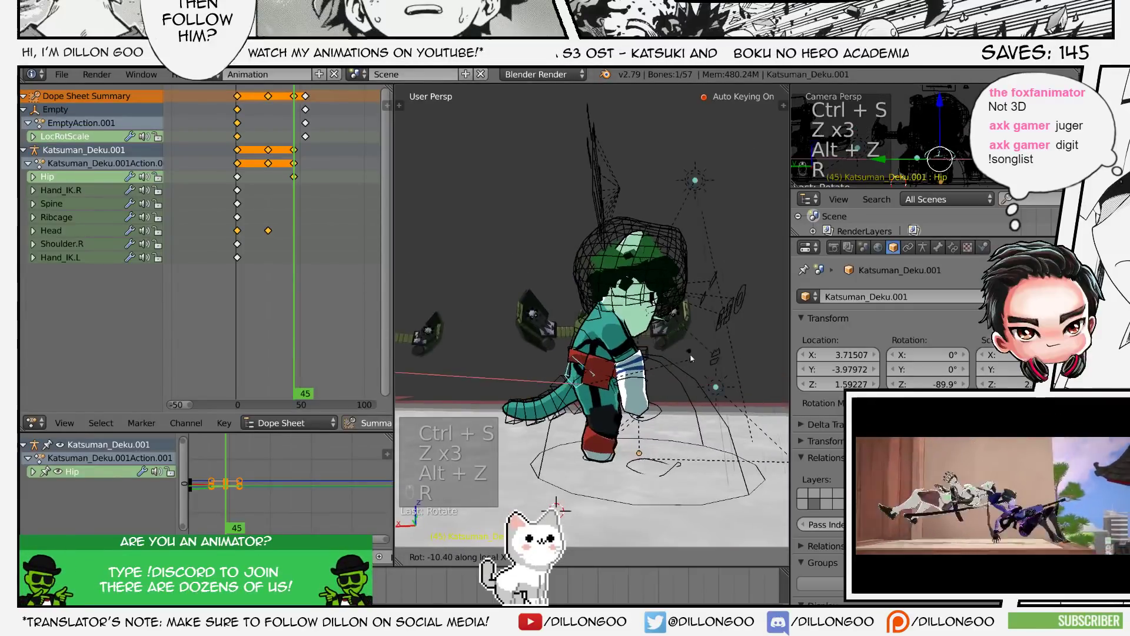
click(668, 467)
- Select the Hand_IK.R bone, maximize the viewport and reposition the hand for the standing pose at frame 45
key(a)
key(a)
key(a)
key(z)
key(z)
key(alt+z)
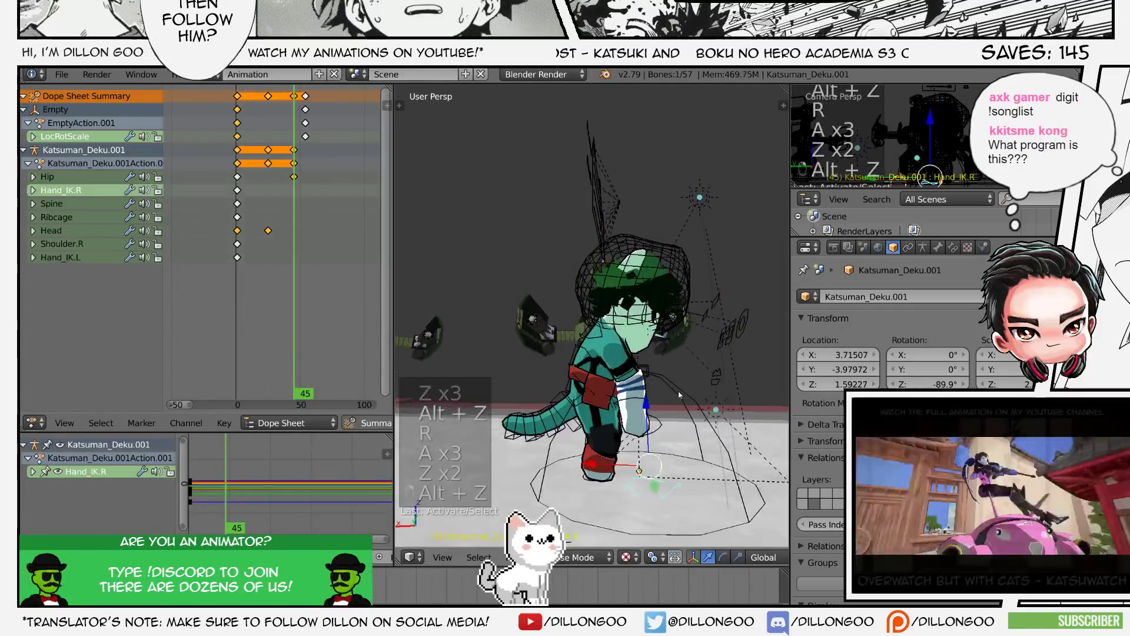
key(shift+space)
click(633, 272)
middle_drag(634, 272, 633, 330)
key(z)
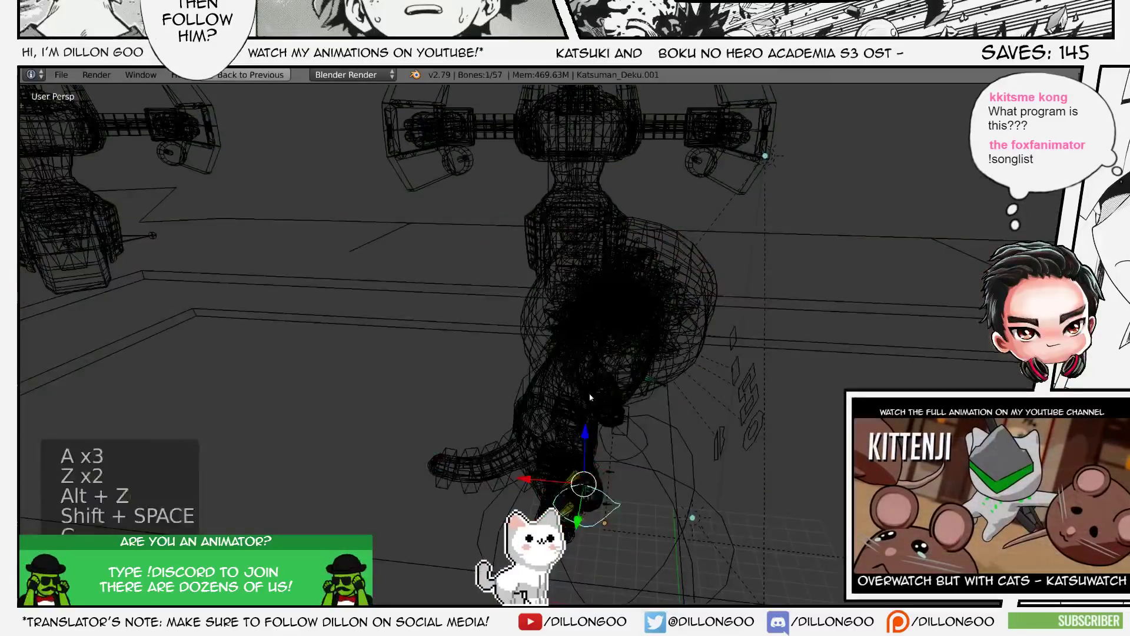
- Select the bone at the character's torso and clear its rotation and location
key(a)
key(a)
key(a)
right_click(577, 414)
key(z)
key(alt+z)
key(alt+r)
key(alt+g)
middle_drag(577, 414, 624, 329)
key(z)
key(alt+z)
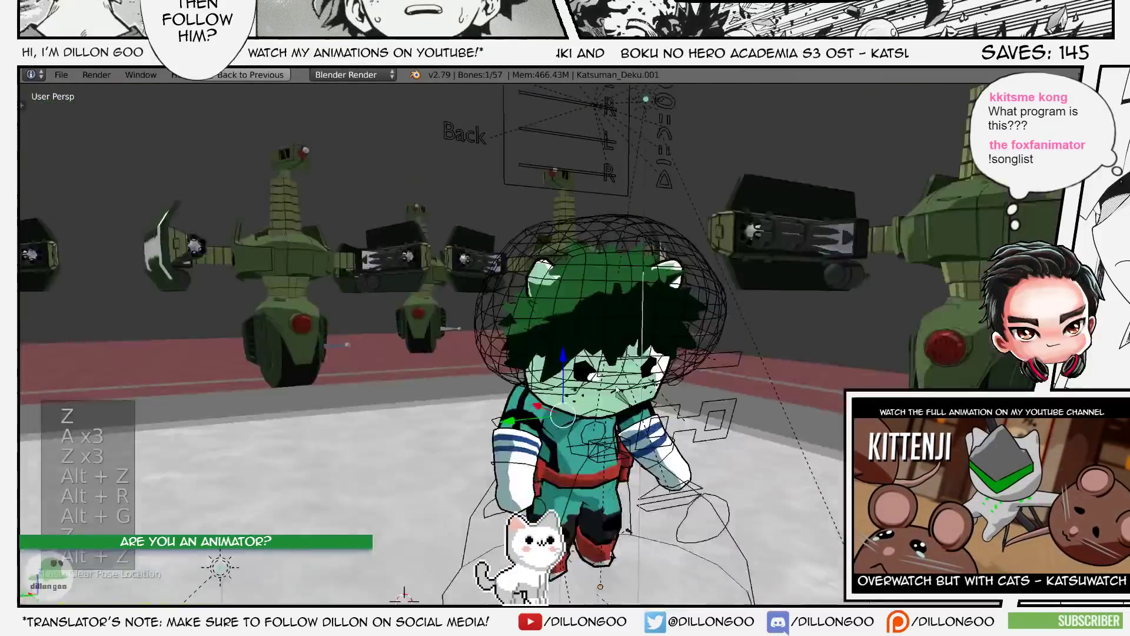
- Select the opposite hand's IK bone and move it up from the floor beside the character
key(z)
key(a)
key(a)
key(a)
key(z)
right_click(705, 514)
key(z)
key(z)
key(z)
key(alt+z)
middle_drag(705, 514, 711, 478)
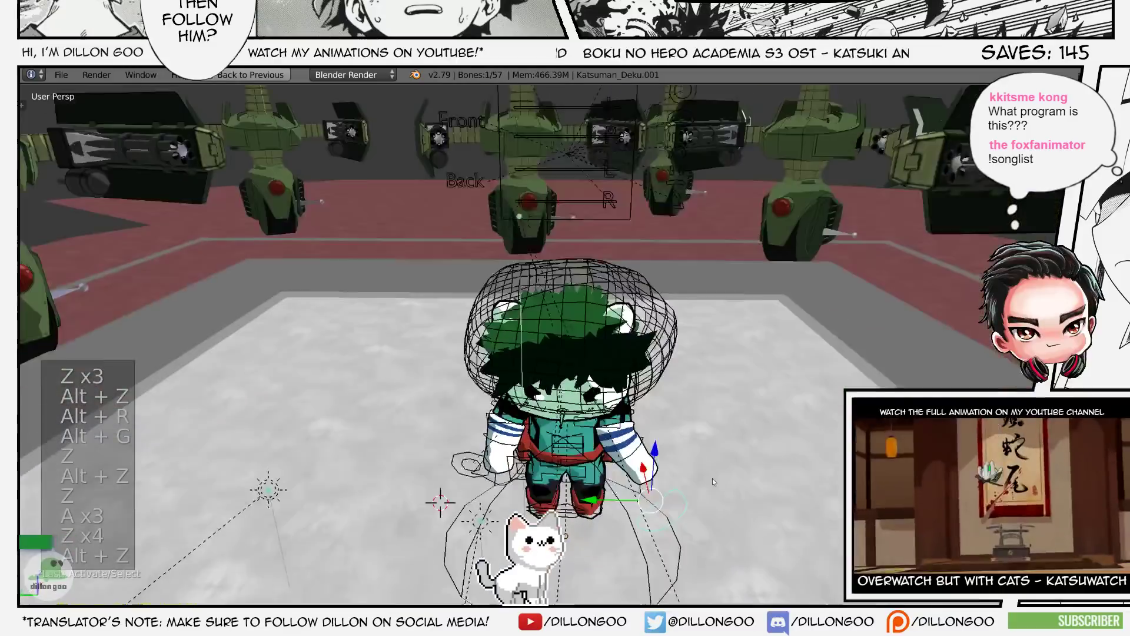
key(g)
click(706, 454)
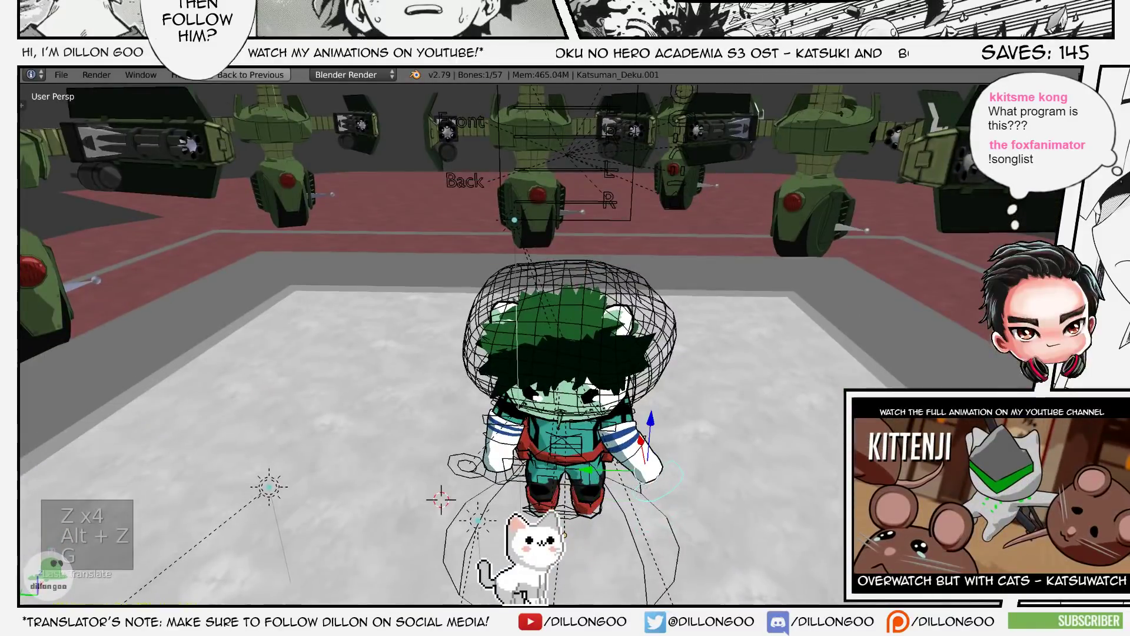
- View the character at an angle and raise the same hand IK bone in front of the upper body
mouse_move(827, 390)
middle_down()
mouse_move(721, 353)
mouse_move(724, 379)
mouse_move(784, 358)
mouse_move(854, 368)
middle_up()
key(g)
click(715, 341)
key(g)
click(730, 383)
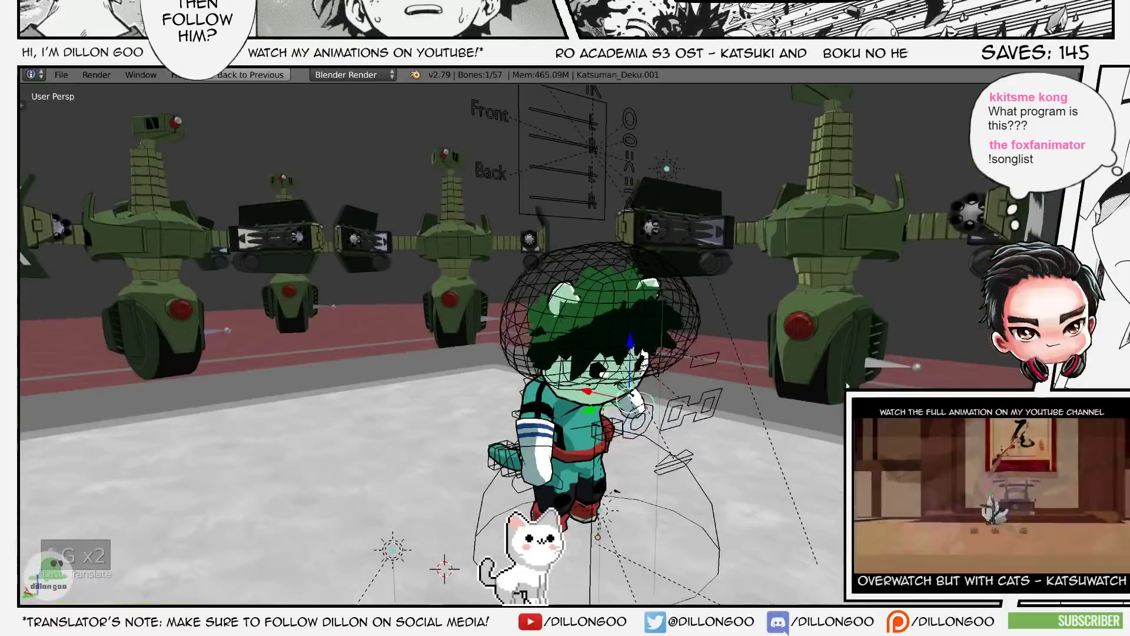
- Select the Hand_IK.R bone, move and rotate it beside the body for the standing pose at frame 45, and save the file
key(a)
key(a)
key(a)
key(z)
key(z)
key(z)
right_click(563, 487)
key(z)
key(alt+z)
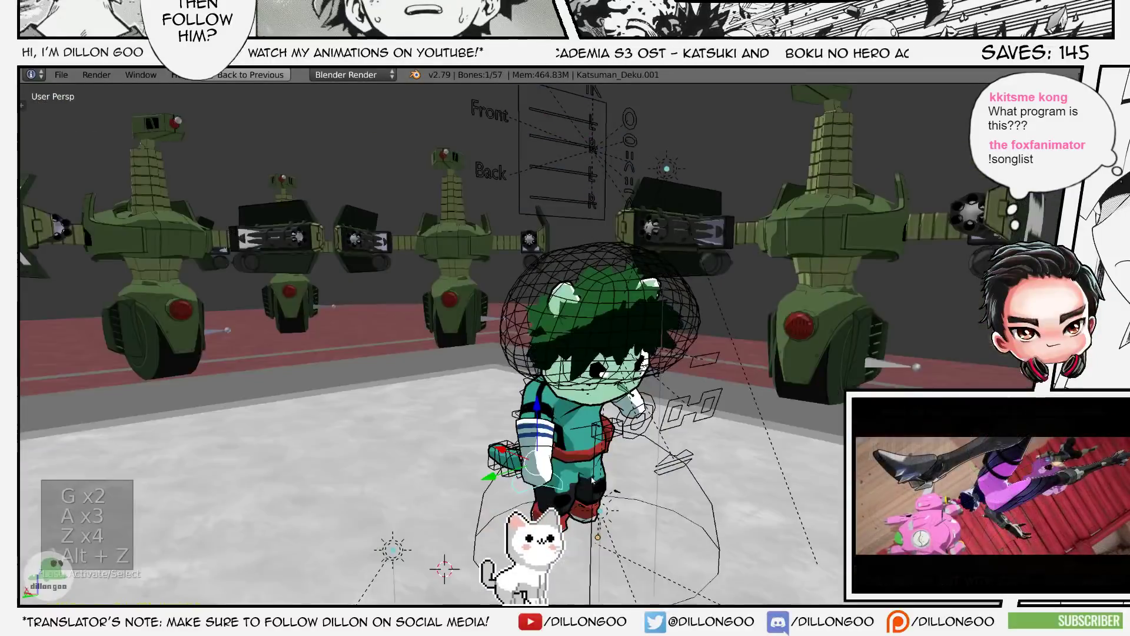
middle_drag(565, 450, 713, 421)
key(g)
click(715, 434)
key(g)
click(658, 417)
key(r)
key(ctrl+s)
- Check the standing pose through the camera and save the file
key(z)
key(z)
key(z)
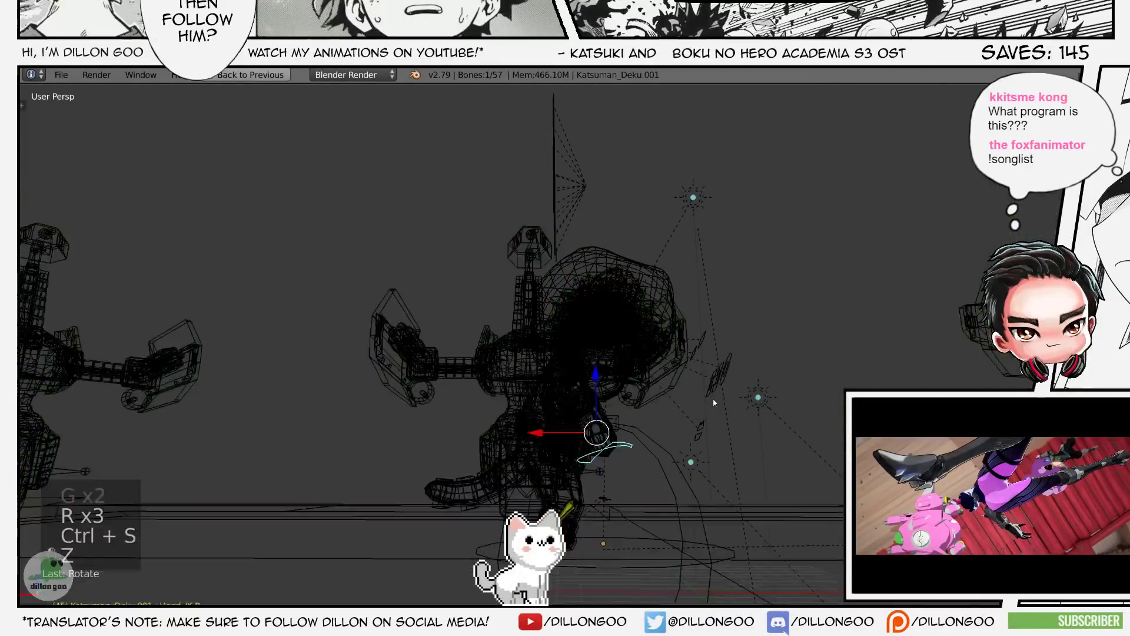
key(alt+z)
key(KP_0)
key(ctrl+s)
key(z)
key(z)
key(z)
key(alt+z)
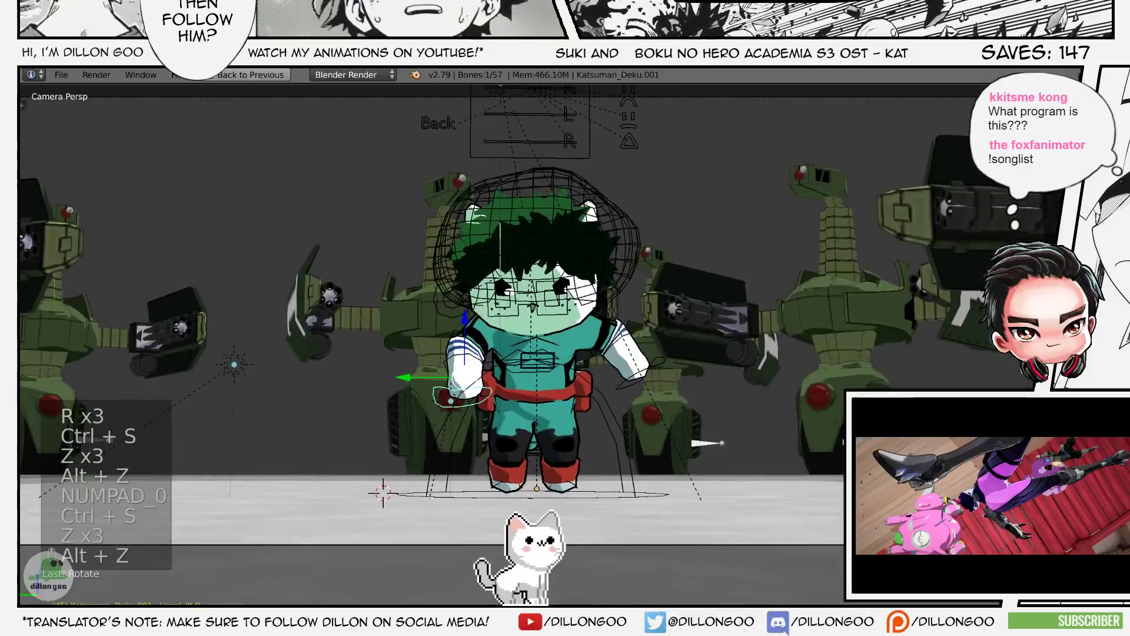
key(z)
key(a)
key(a)
key(a)
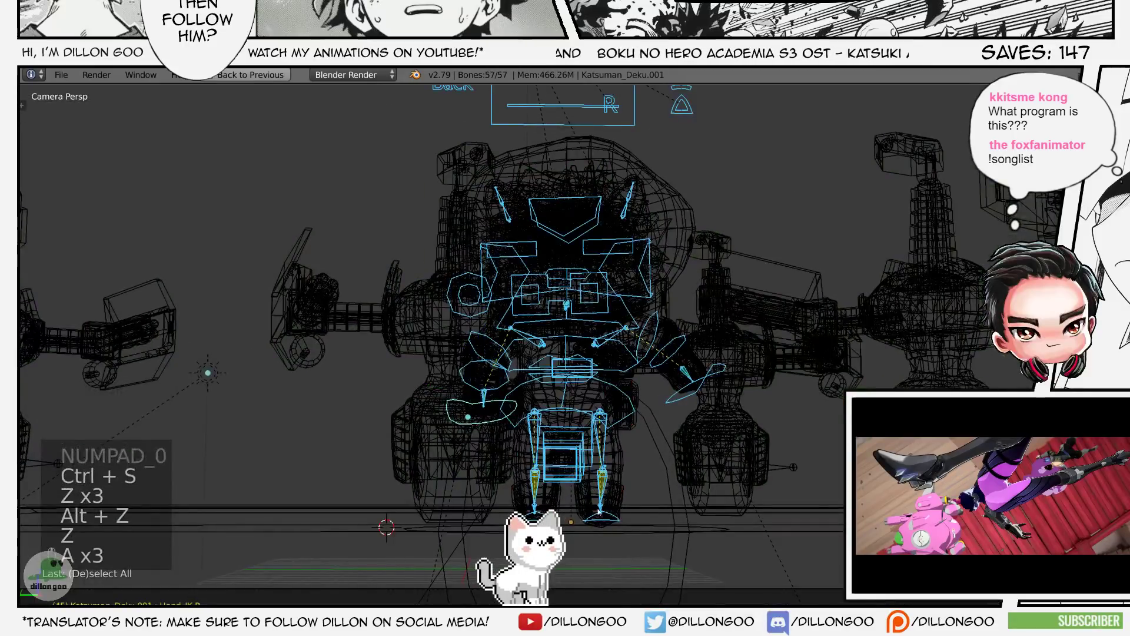
key(z)
key(alt+z)
- Go to frame 1, select a foot IK bone of the crouching character and focus the view on it
key(shift+Left)
key(z)
key(a)
key(a)
key(a)
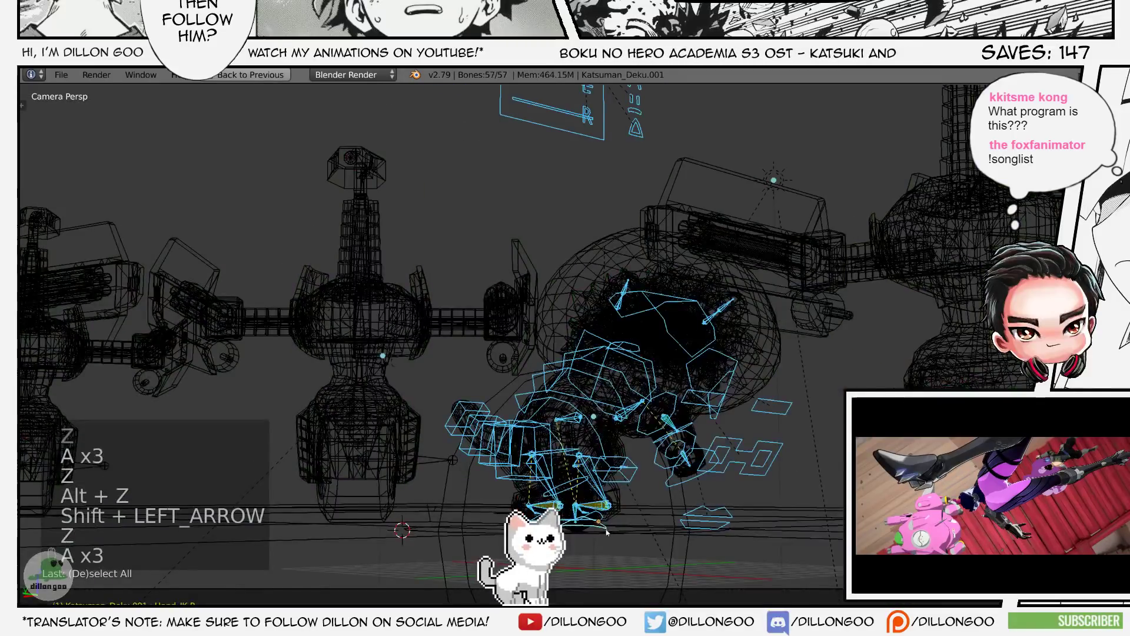
right_click(601, 518)
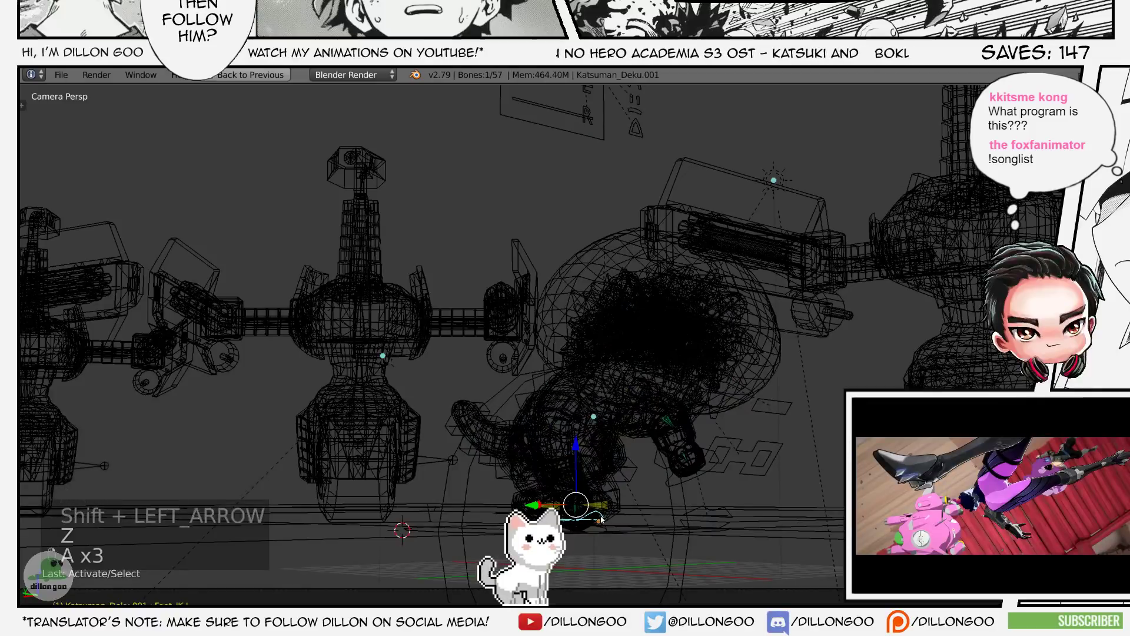
key(z)
key(z)
key(z)
key(KP_Decimal)
key(KP_Enter)
key(z)
key(z)
key(z)
key(alt+z)
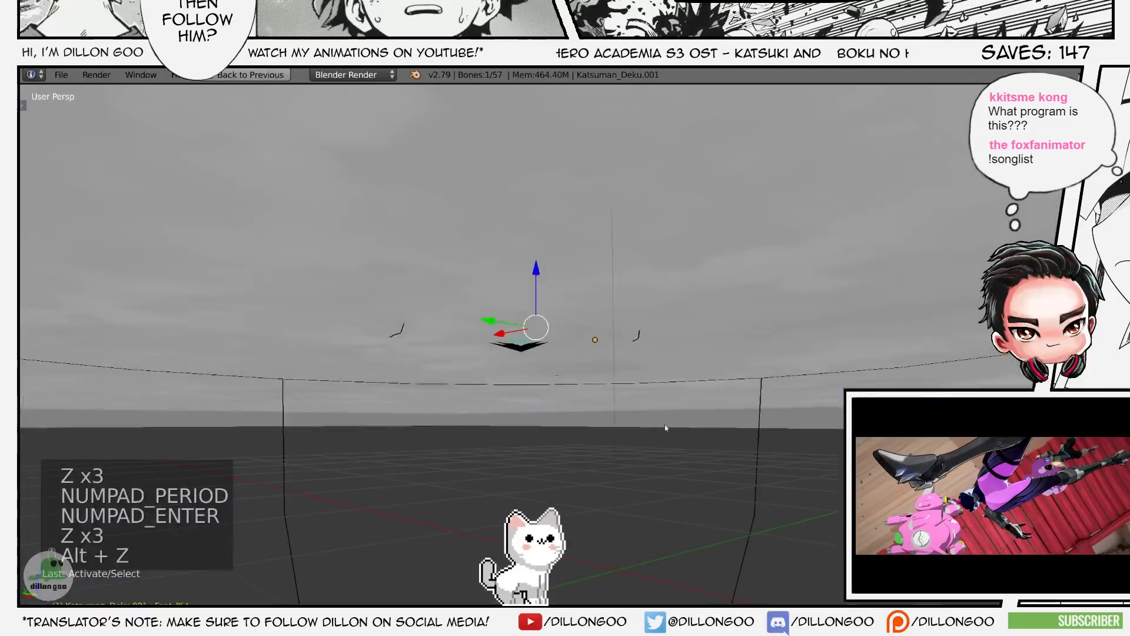
- Rotate the selected foot IK bone and move it farther back behind the crouching body
key(z)
key(r)
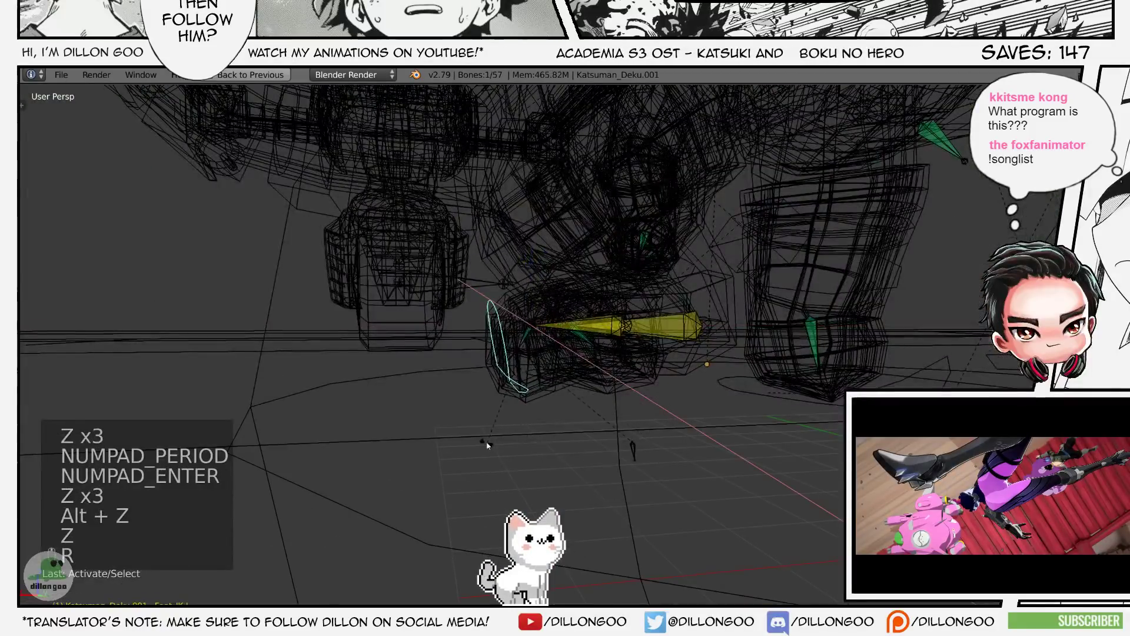
click(486, 444)
key(g)
middle_click(468, 447)
click(412, 448)
key(z)
key(alt+z)
- Select the character's other foot IK bone, move it back behind the body and rotate it
middle_drag(507, 424, 666, 408)
right_click(700, 417)
key(g)
middle_click(639, 412)
click(499, 420)
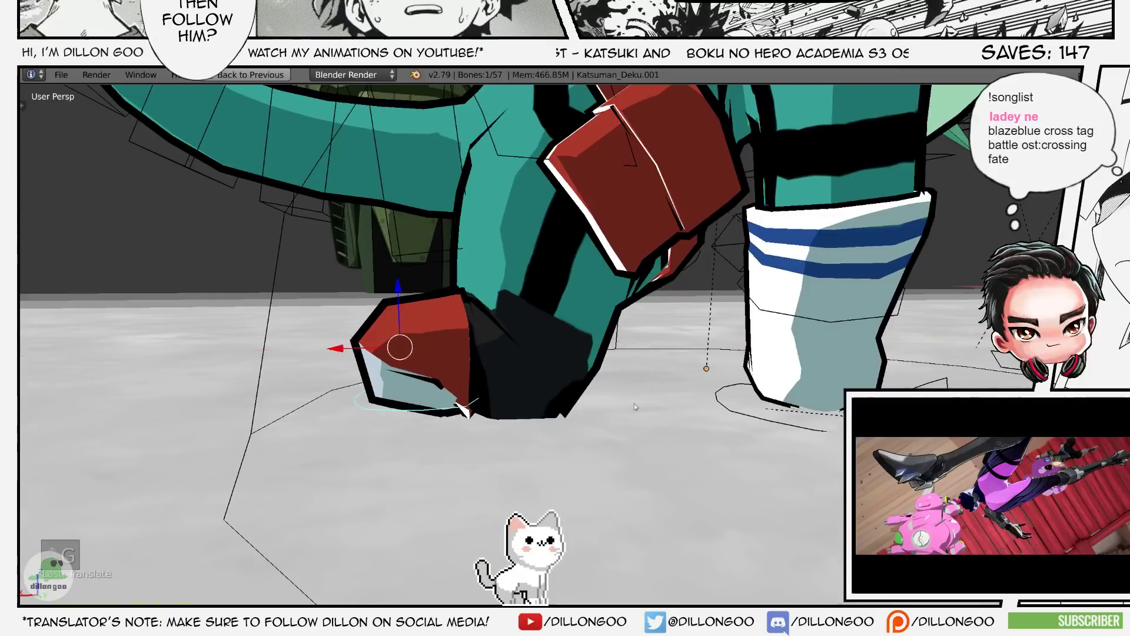
click(406, 500)
- View the feet from behind and adjust the rotation and location of the foot IK bone
middle_drag(371, 438, 463, 462)
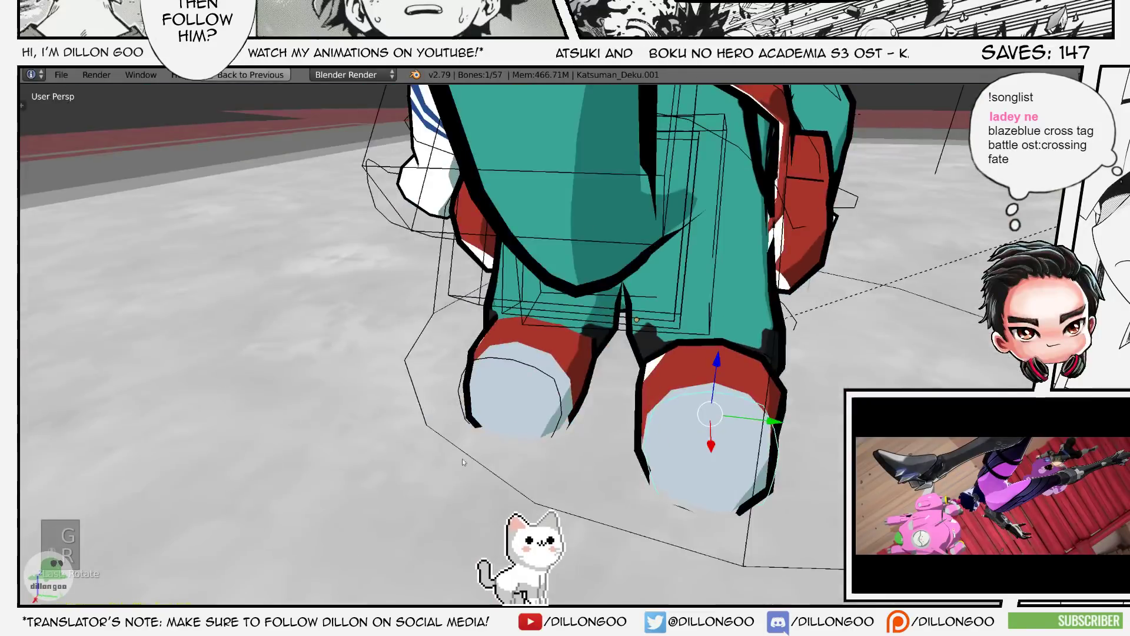
key(alt+r)
middle_drag(545, 372, 571, 414)
key(alt+g)
click(577, 412)
- Select all bones, copy and paste their pose at frame 1 to key the whole rig, and save the file
scroll(639, 409, down, 3)
scroll(571, 414, down, 3)
key(a)
key(a)
key(a)
key(KP_0)
key(shift+space)
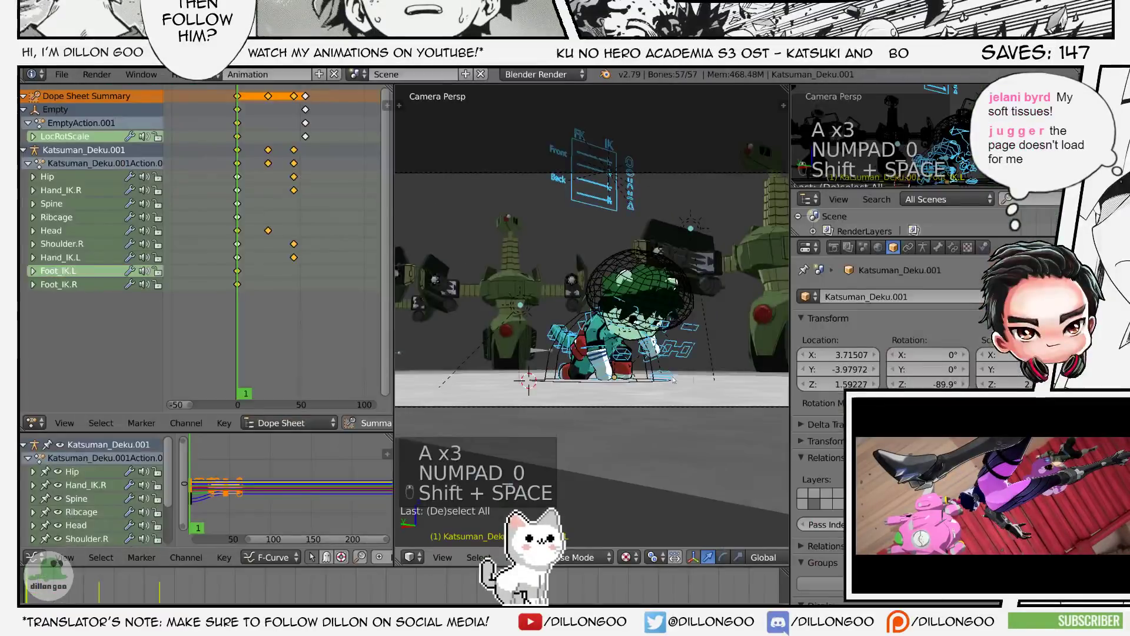
key(ctrl+c)
key(ctrl+v)
key(ctrl+s)
key(z)
key(alt+z)
key(ctrl+s)
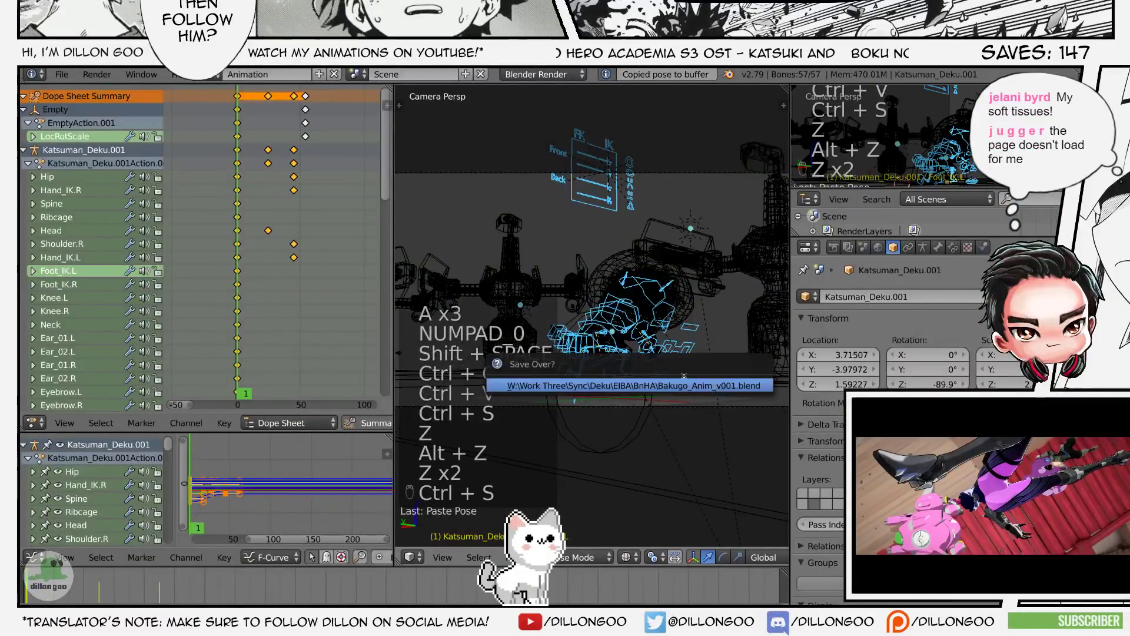
key(z)
key(z)
key(z)
key(alt+z)
key(ctrl+s)
click(656, 359)
- Play back the crouch-to-stand animation through the camera, also in the maximized viewport
key(z)
key(z)
key(z)
key(z)
key(z)
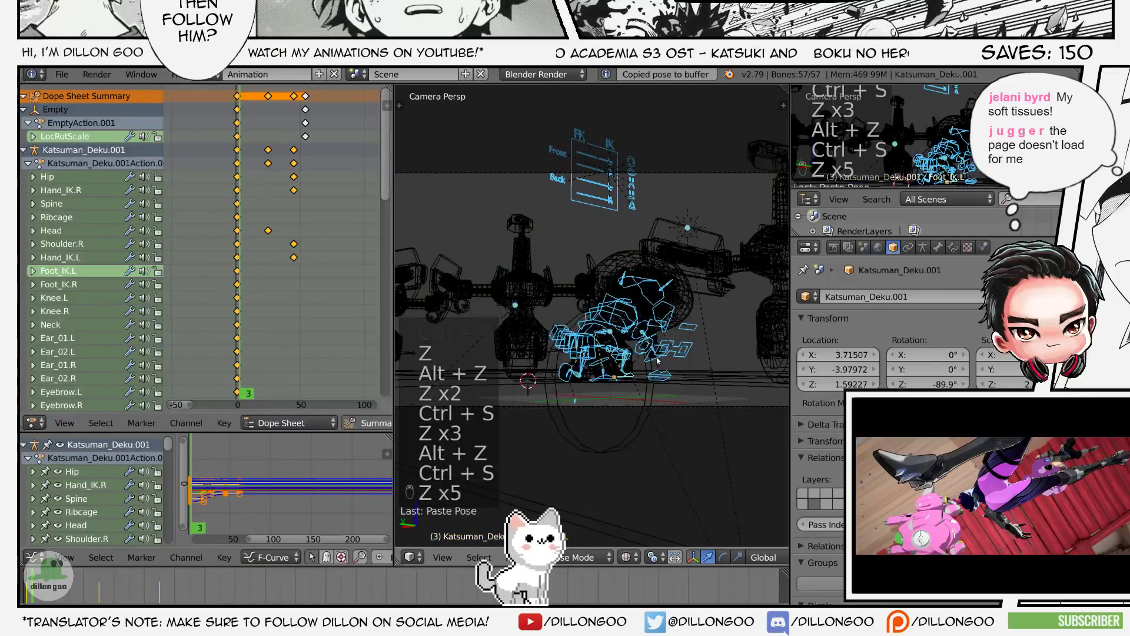
key(alt+z)
scroll(259, 248, up, 4)
drag(236, 249, 264, 250)
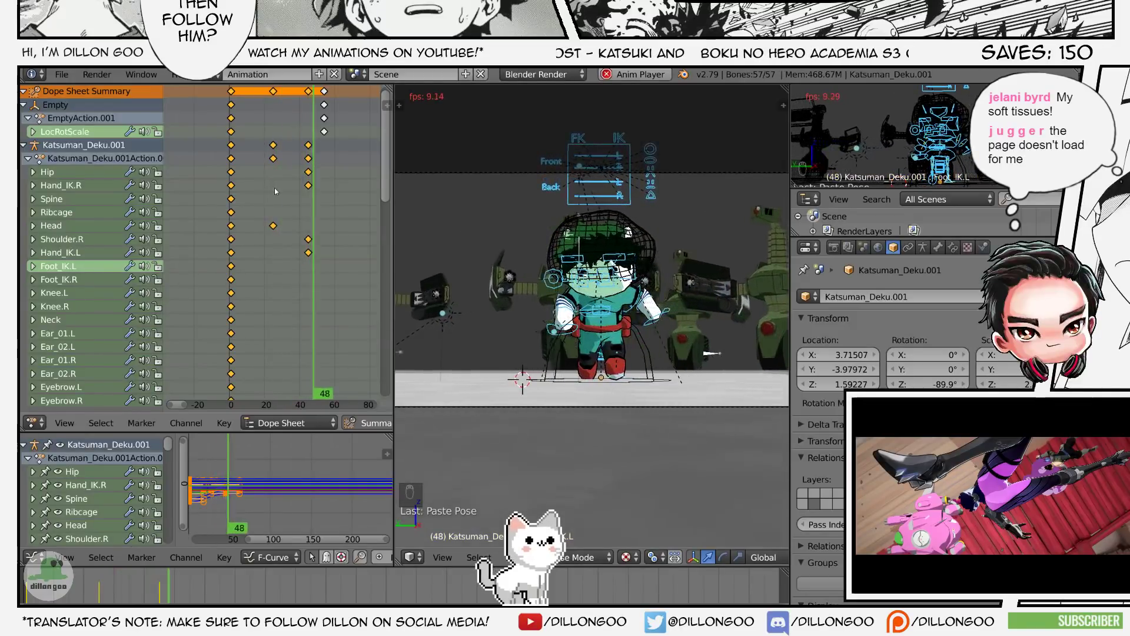
key(alt+a)
key(alt+a)
key(alt+a)
key(shift+space)
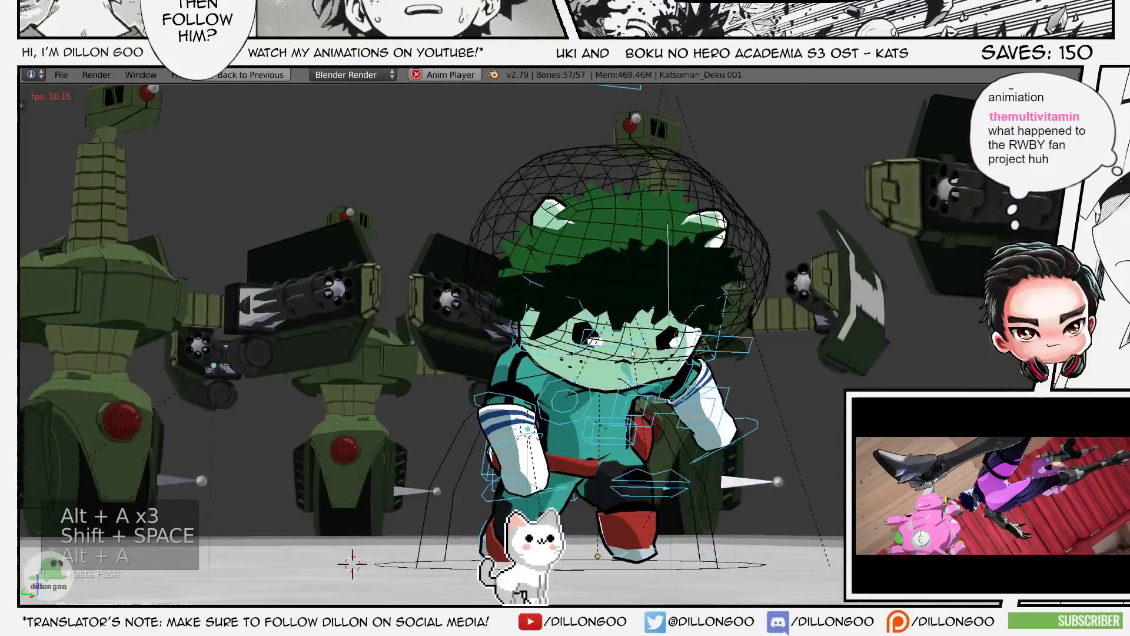
key(alt+a)
key(shift+space)
- Duplicate the character's frame 1 keyframes to about frame 14 to hold the crouch, play back the animation and save
alt+right_click(233, 170)
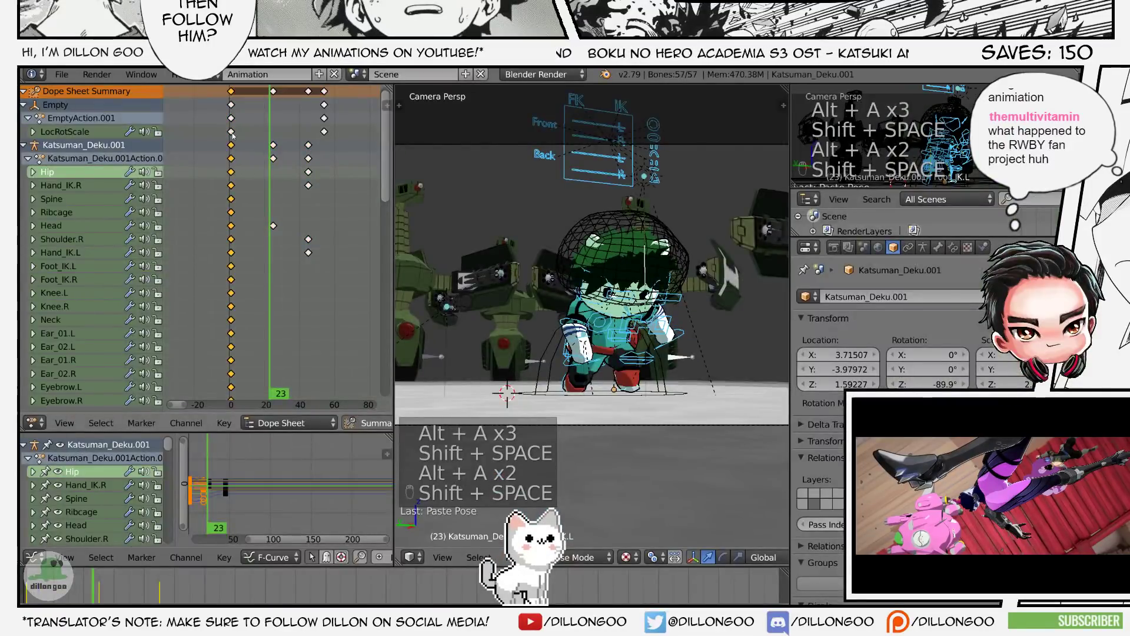
click(232, 176)
key(alt+a)
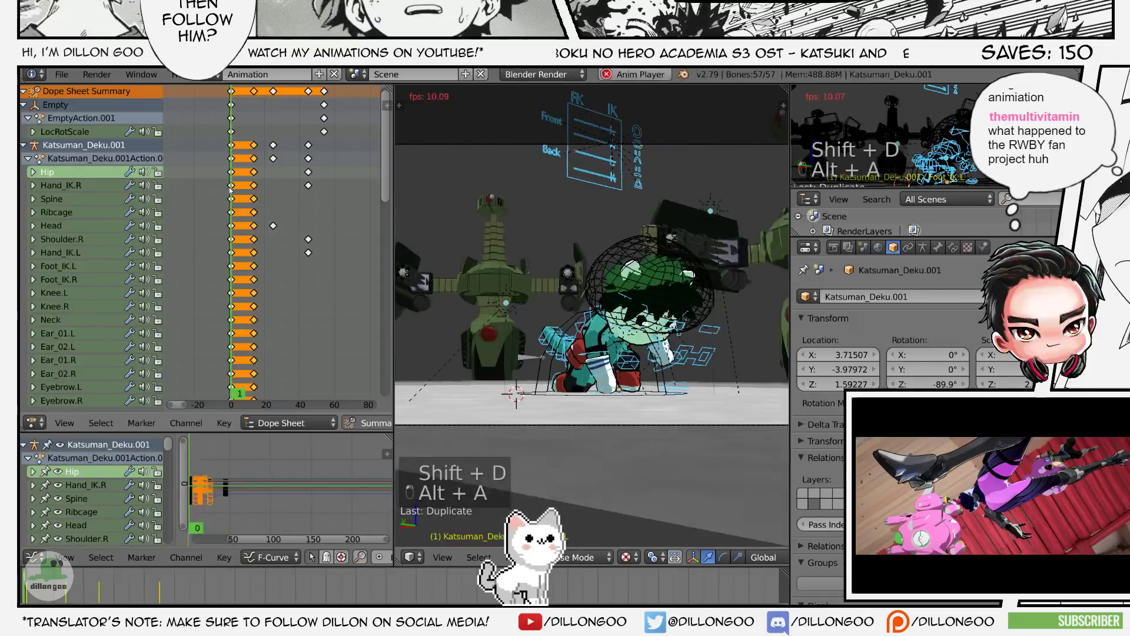
key(alt+a)
key(ctrl+s)
click(231, 188)
middle_drag(242, 250, 242, 236)
scroll(242, 237, up, 3)
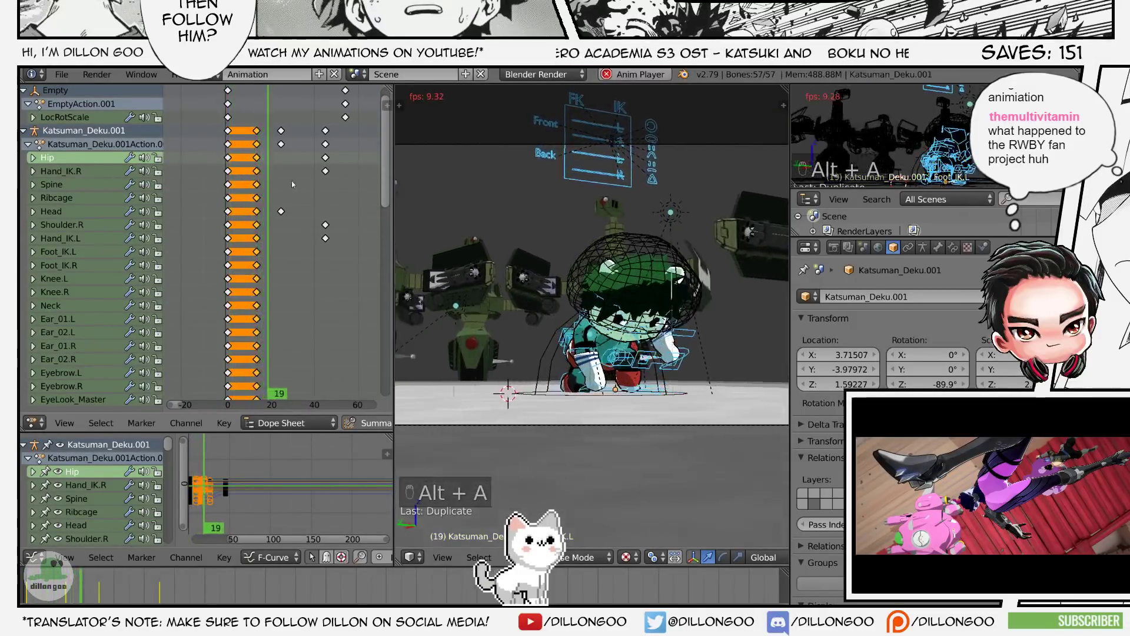
key(alt+a)
- Move the character's two later keyframe sets earlier to about frames 21 and 28, check the timing and save
right_click(327, 133)
key(g)
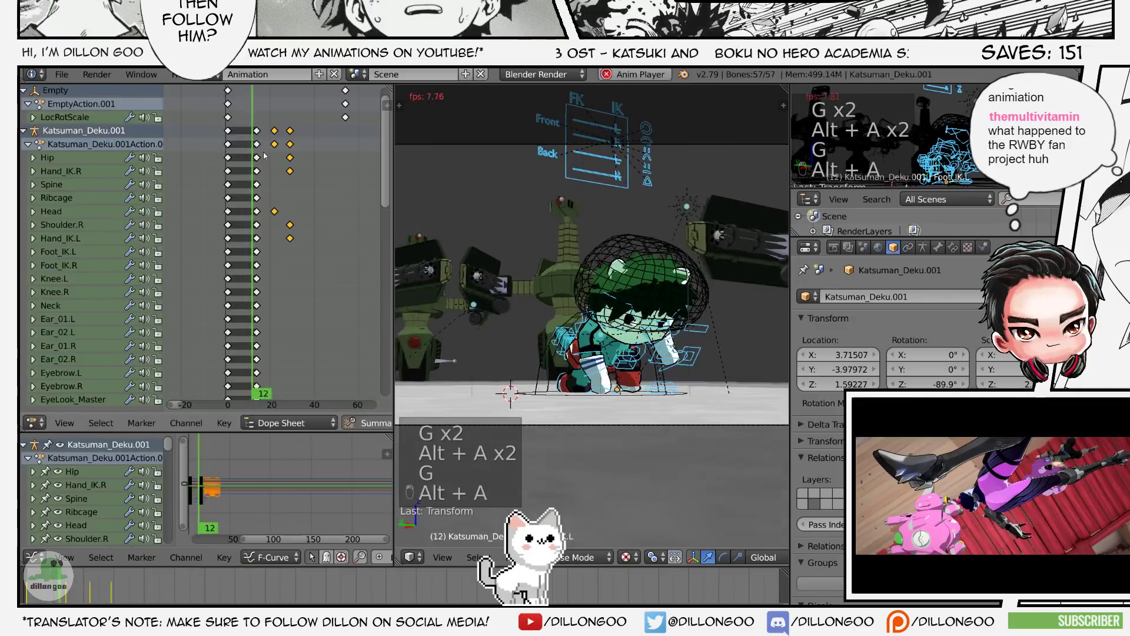
key(alt+a)
key(ctrl+s)
key(alt+a)
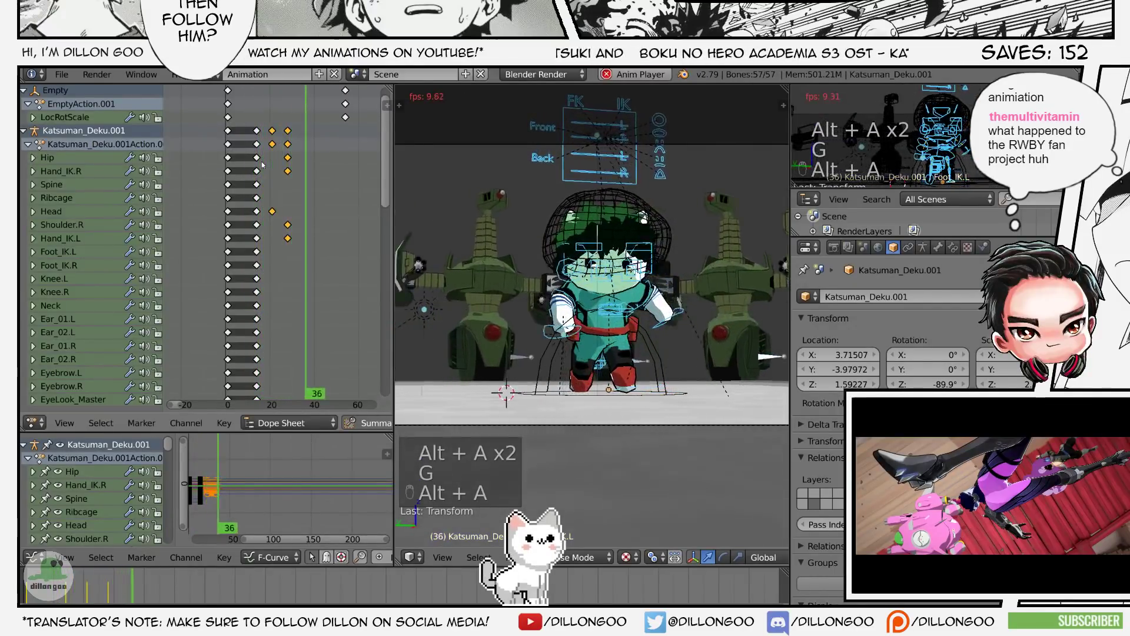
key(alt+a)
key(ctrl+s)
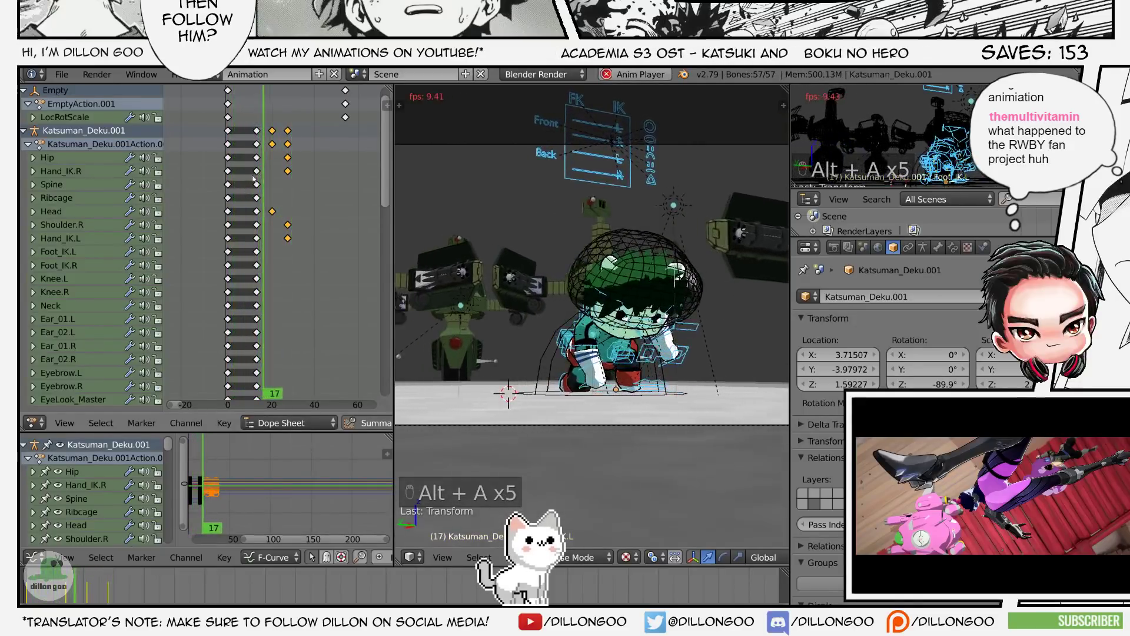
- Stop playback at frame 21, select the Shoulder.R bone and save the file
key(alt+a)
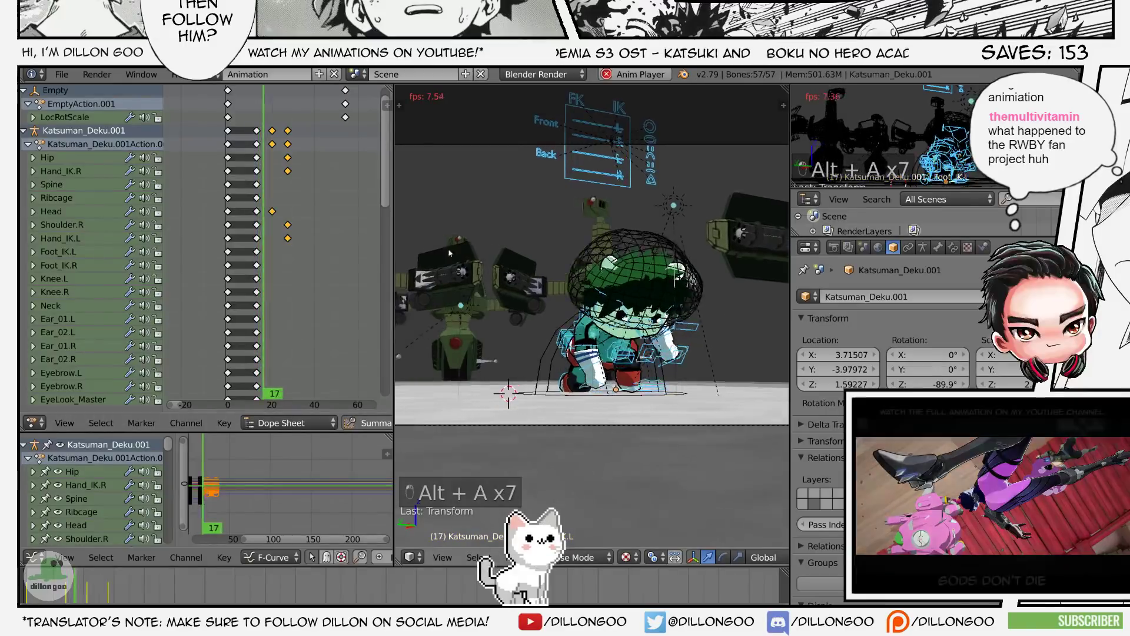
key(alt+a)
key(z)
key(a)
key(a)
key(a)
right_click(593, 315)
key(z)
key(z)
key(z)
key(z)
key(z)
key(z)
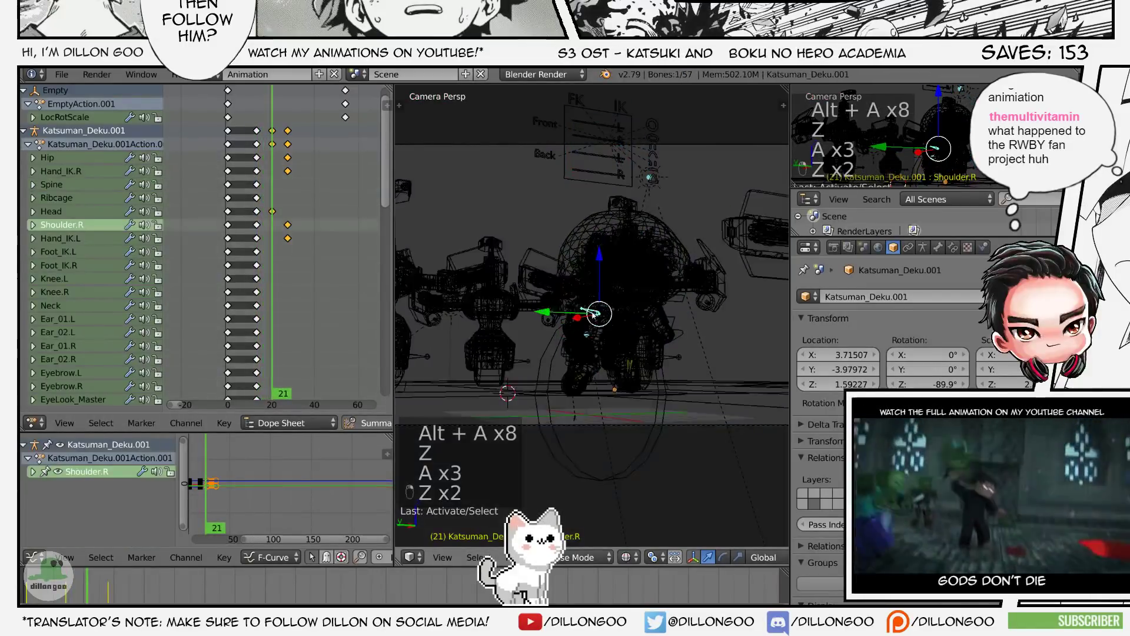
key(alt+z)
key(ctrl+s)
- Play the animation up to frame 30 with the Shoulder.R bone selected and save the file
key(z)
key(z)
key(z)
key(alt+a)
key(alt+a)
right_click(593, 314)
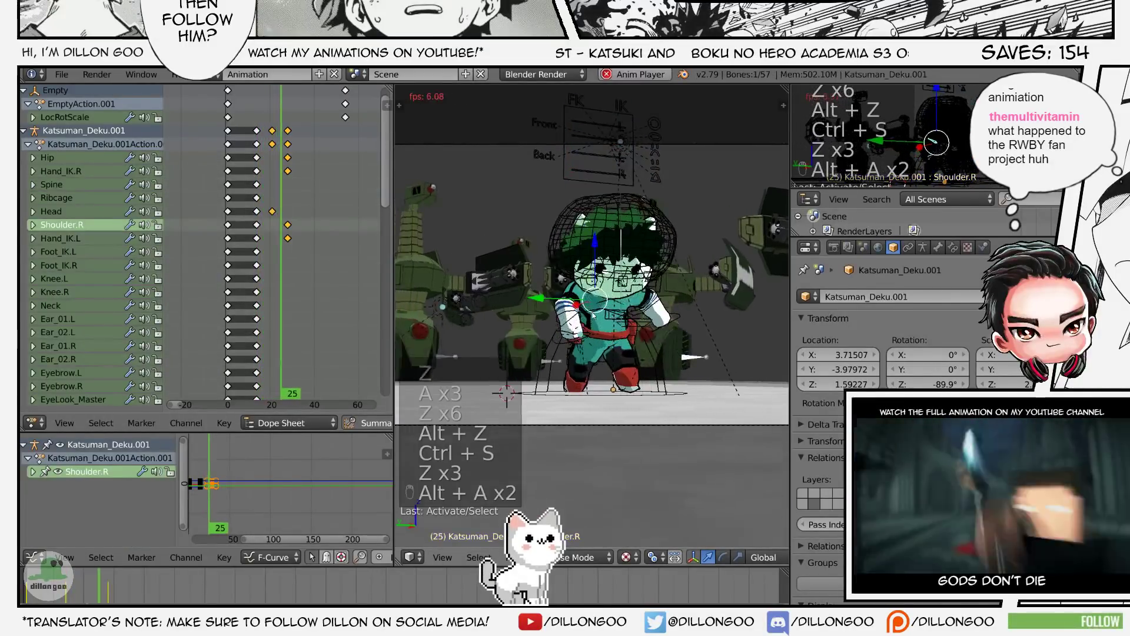
key(alt+a)
key(ctrl+s)
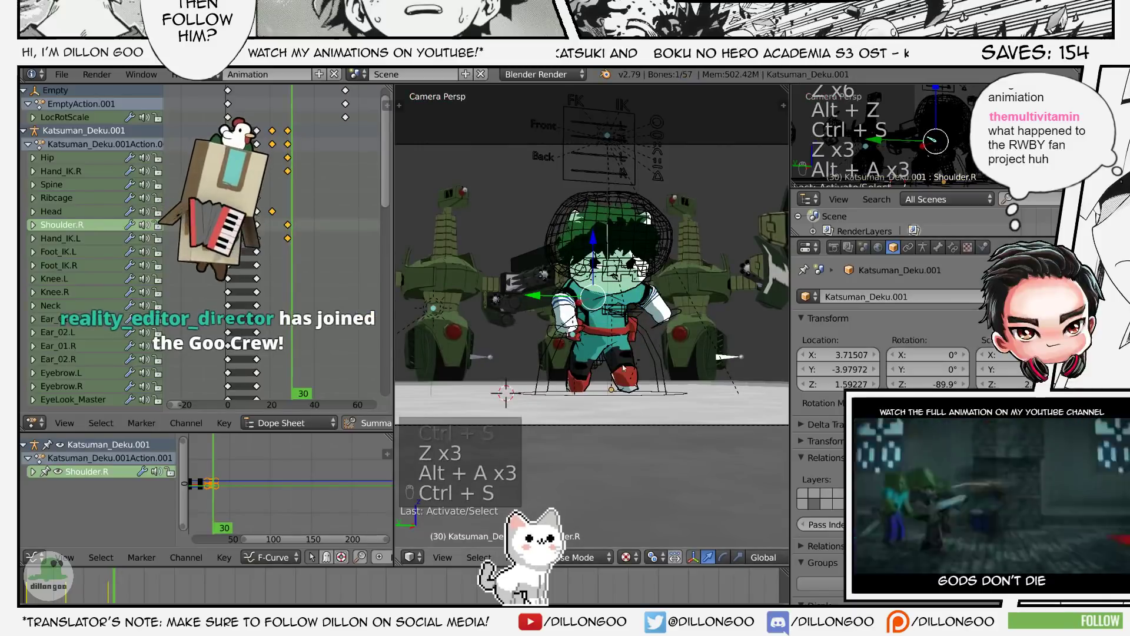
- Save over Bakugo_Anim_v001.blend and replay the retimed rise from the crouch
click(667, 393)
key(z)
key(z)
key(z)
key(z)
key(alt+z)
key(alt+z)
key(ctrl+s)
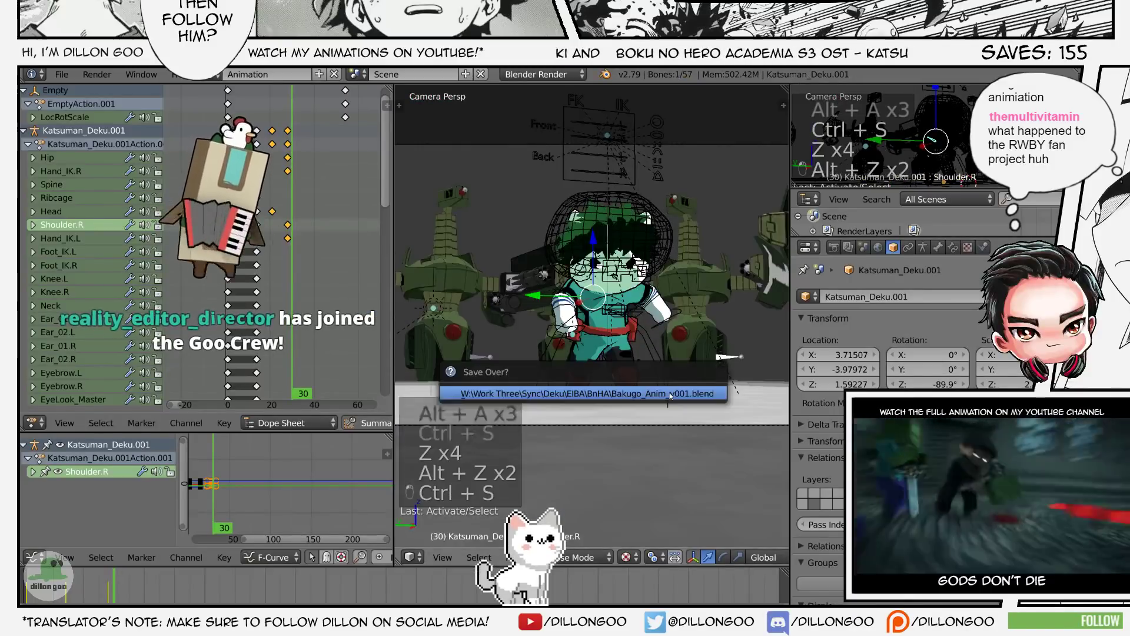
key(z)
key(z)
key(z)
key(alt+z)
click(267, 292)
key(alt+a)
key(alt+a)
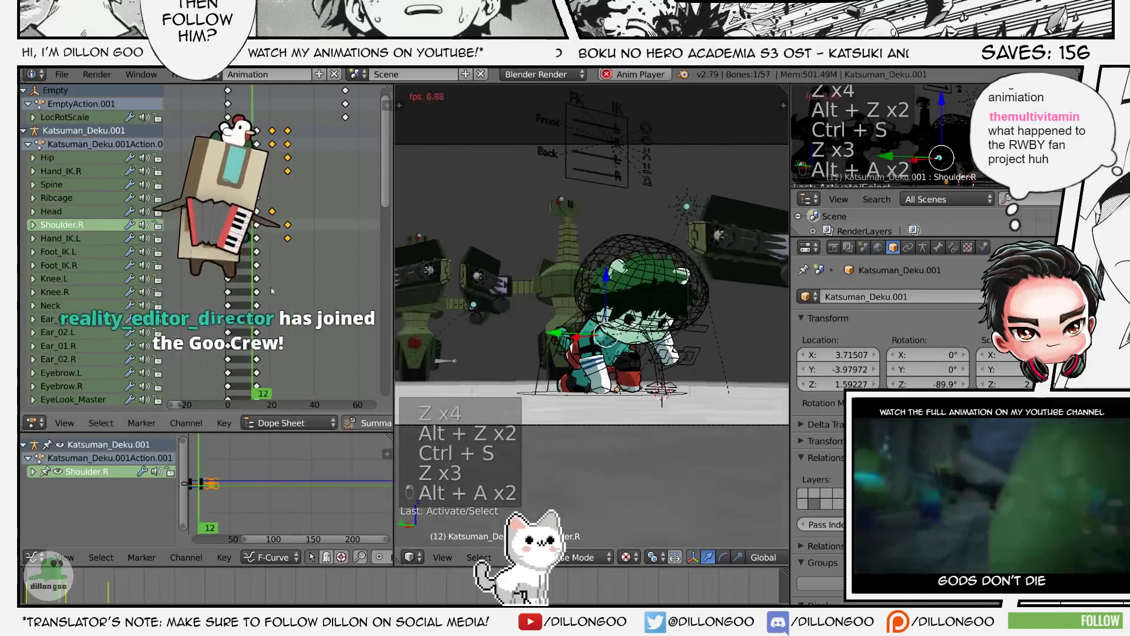
- Stop at frame 28 and clear the Shoulder.R bone's rotation
key(alt+a)
key(z)
key(z)
key(z)
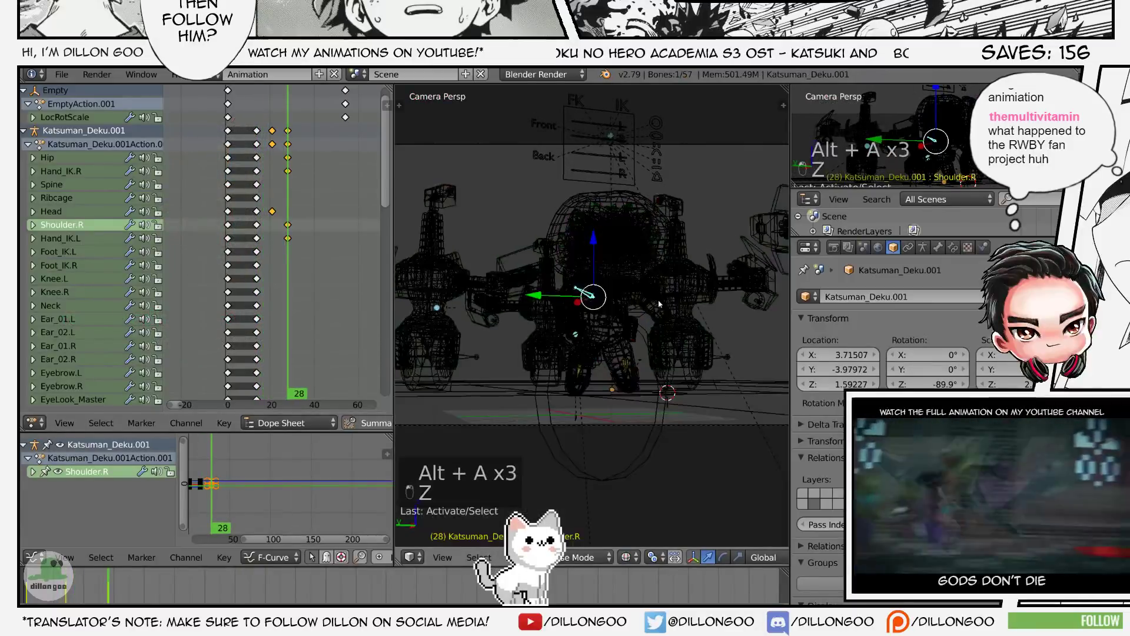
key(alt+z)
scroll(673, 328, up, 3)
key(alt+r)
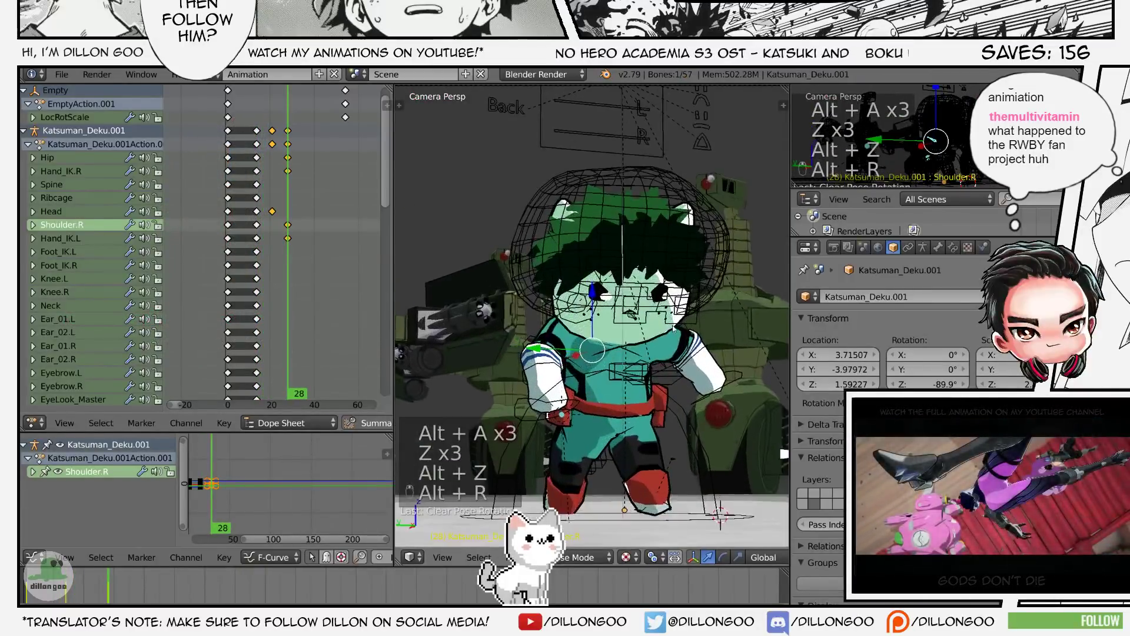
- Select the Shoulder.L bone, clear its rotation at frame 28 and save the file
key(z)
key(a)
key(a)
key(a)
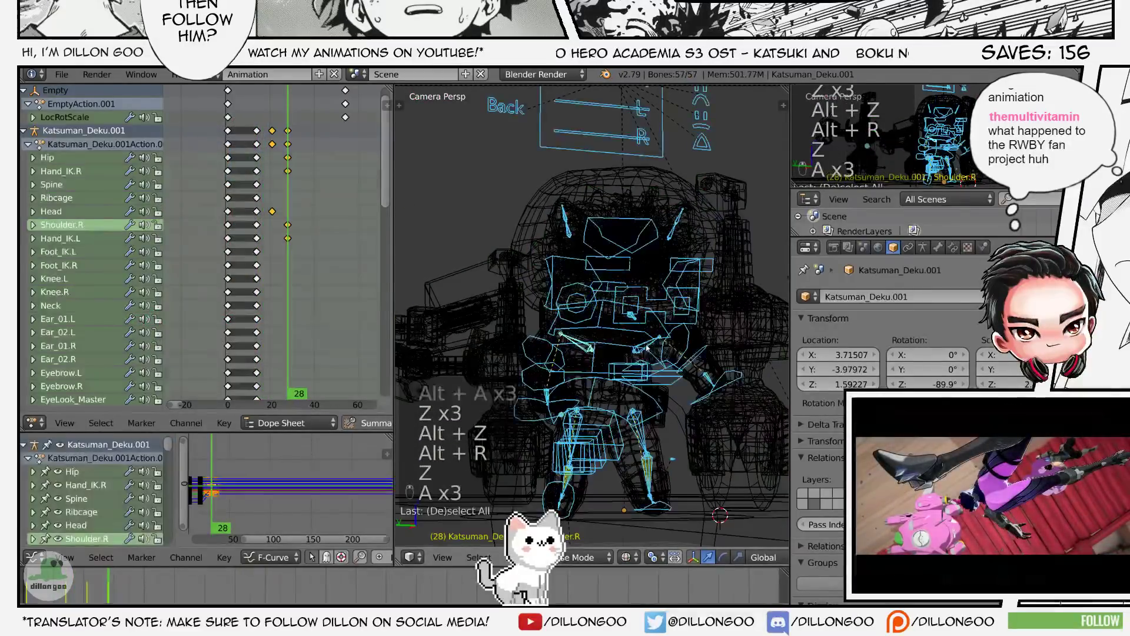
key(z)
key(z)
key(z)
key(alt+z)
right_click(666, 347)
key(ctrl+s)
key(z)
key(z)
key(z)
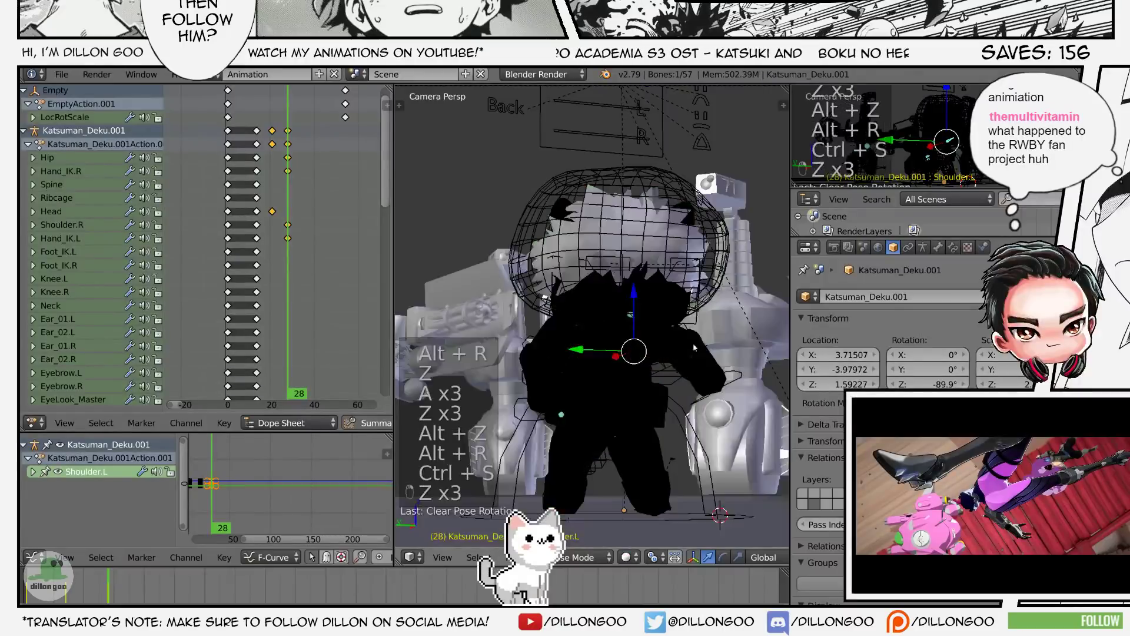
- Copy the pose of all bones, paste it back at frame 28 and save over Bakugo_Anim_v001.blend
key(alt+z)
key(a)
key(a)
key(a)
key(ctrl+c)
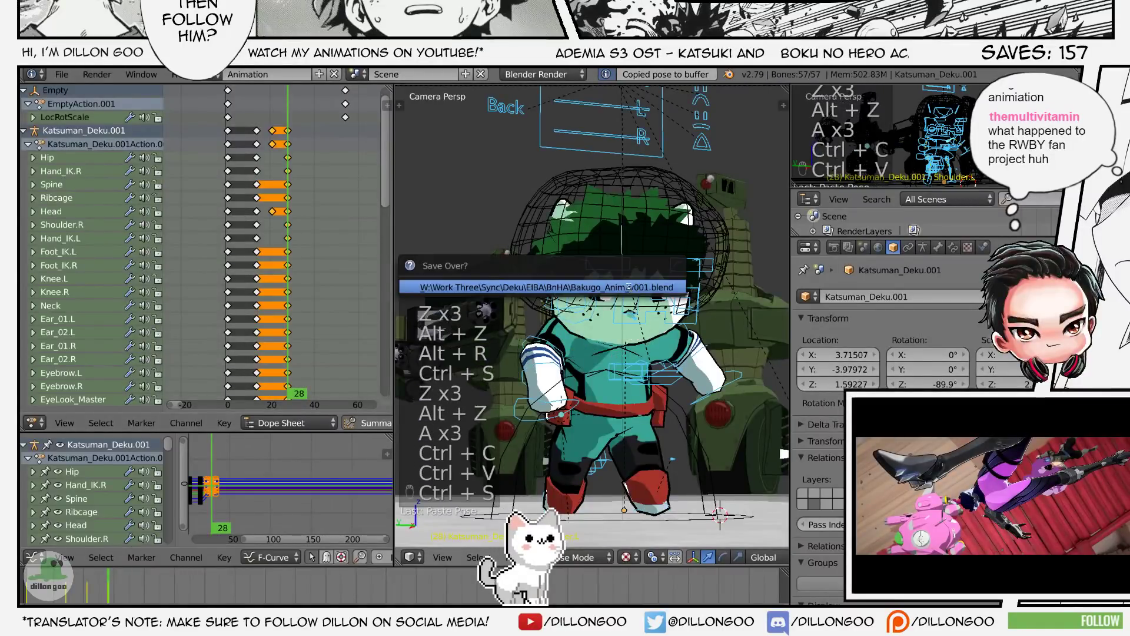
click(628, 288)
- Replay the rise from the crouch in the shaded view and stop at frame 32
key(z)
key(z)
key(z)
key(alt+a)
key(alt+a)
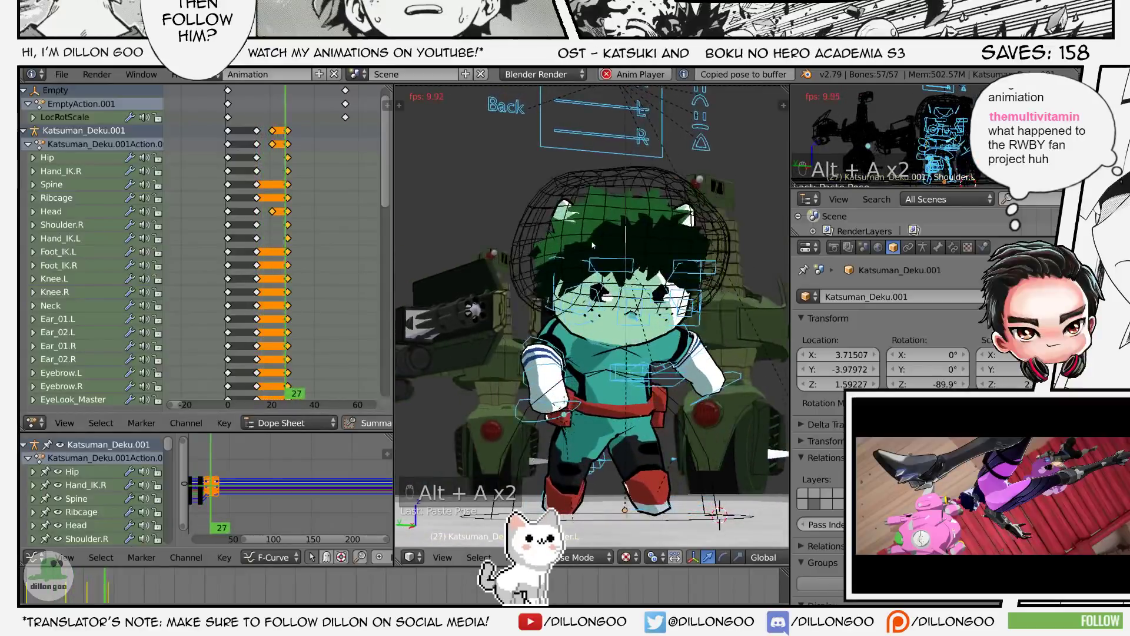
key(alt+a)
- Select only the Hand_IK.R bone and save the file
key(z)
key(a)
key(a)
key(a)
key(z)
right_click(519, 402)
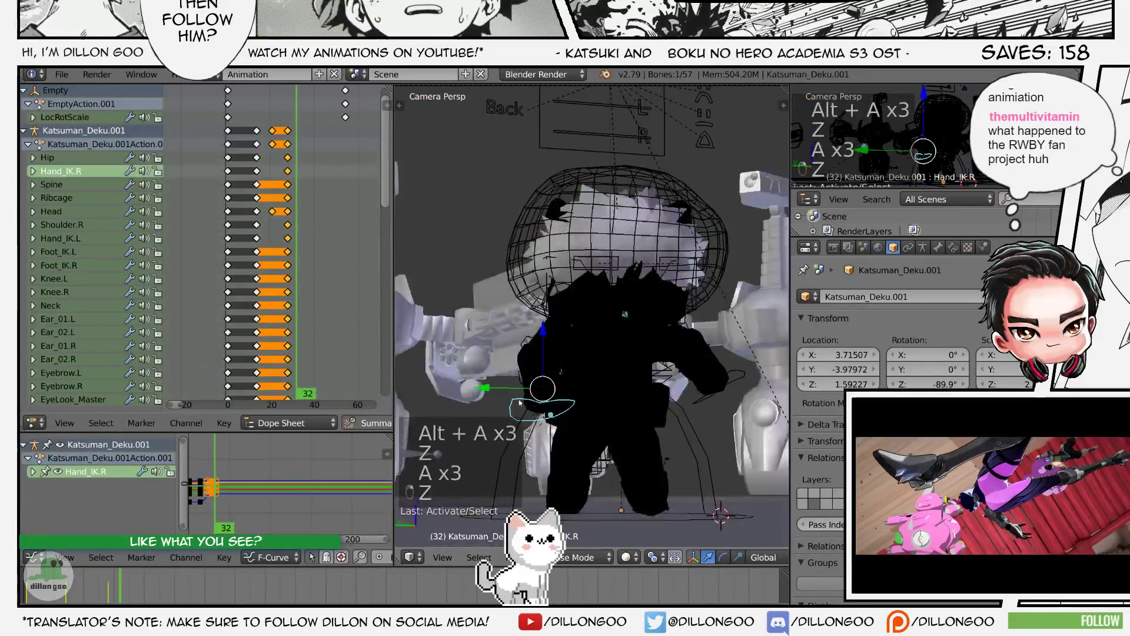
key(z)
key(z)
key(alt+z)
key(ctrl+s)
click(519, 401)
- Play the animation from the crouch and stop at frame 15
key(z)
key(z)
key(z)
key(alt+a)
key(alt+a)
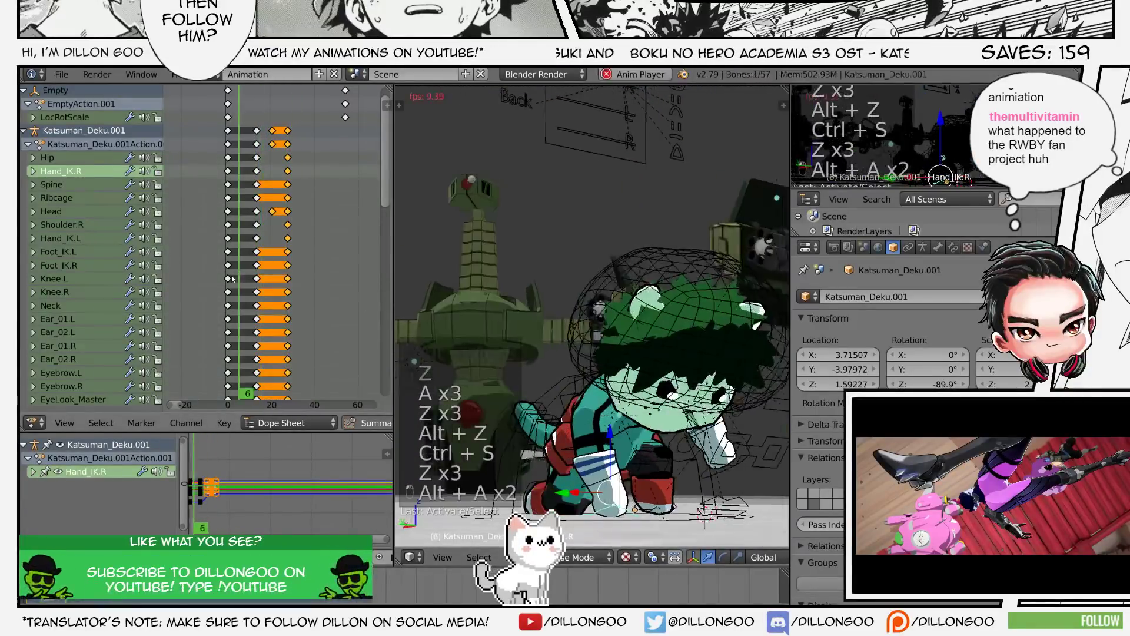
key(alt+a)
- Select the Head bone, replay to frame 14, rotate the bone there and save the file
key(z)
key(a)
key(a)
key(a)
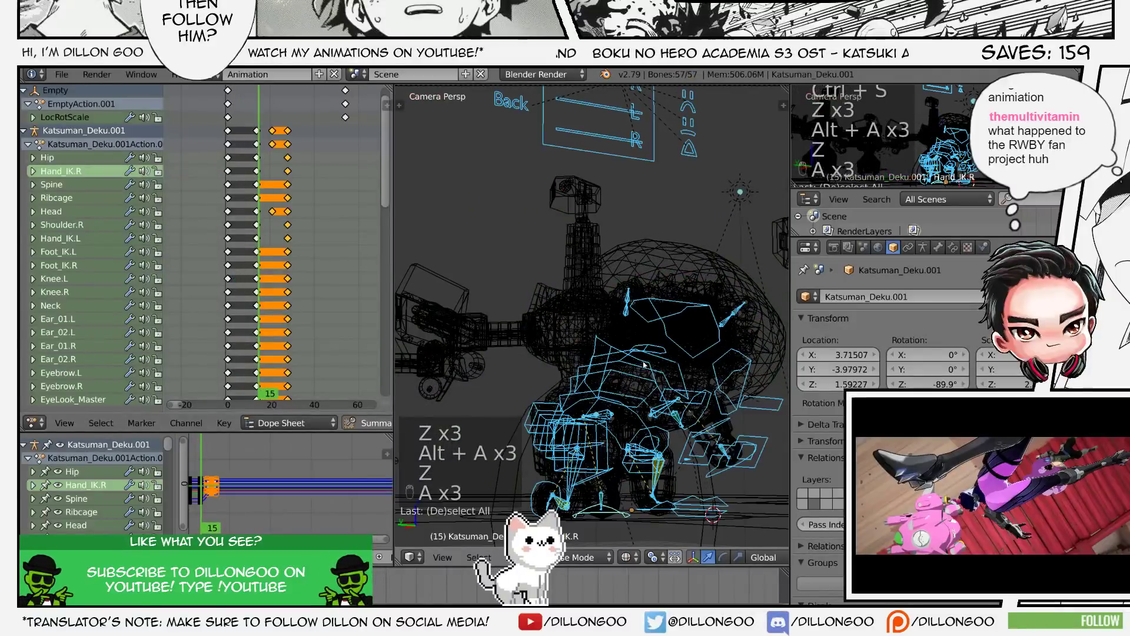
right_click(644, 365)
key(z)
key(z)
key(z)
key(alt+a)
key(alt+a)
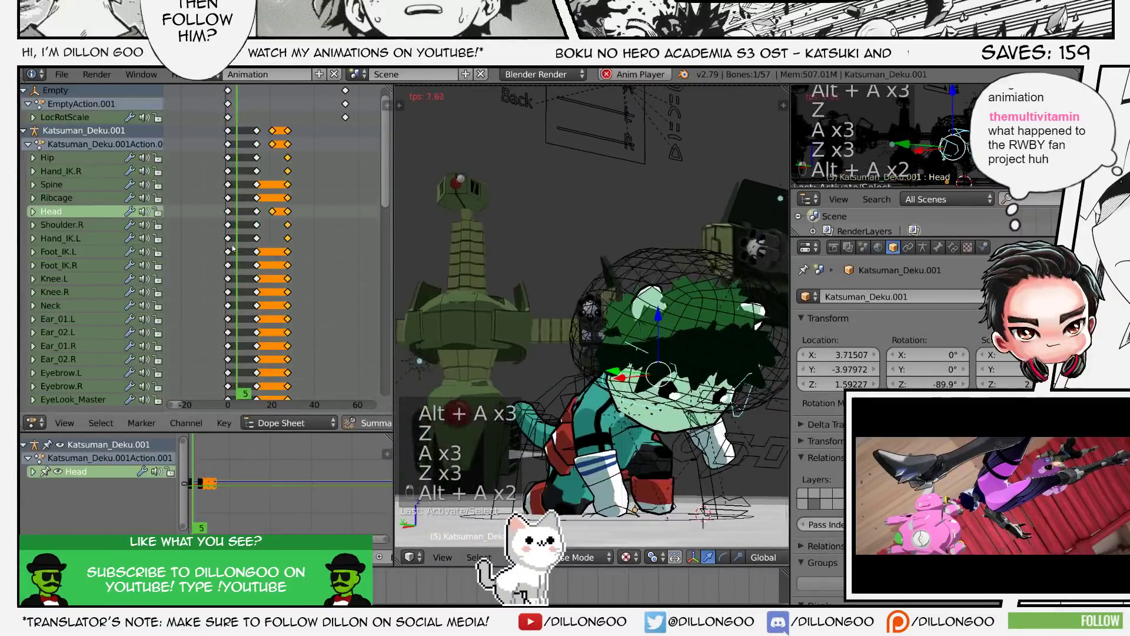
key(alt+a)
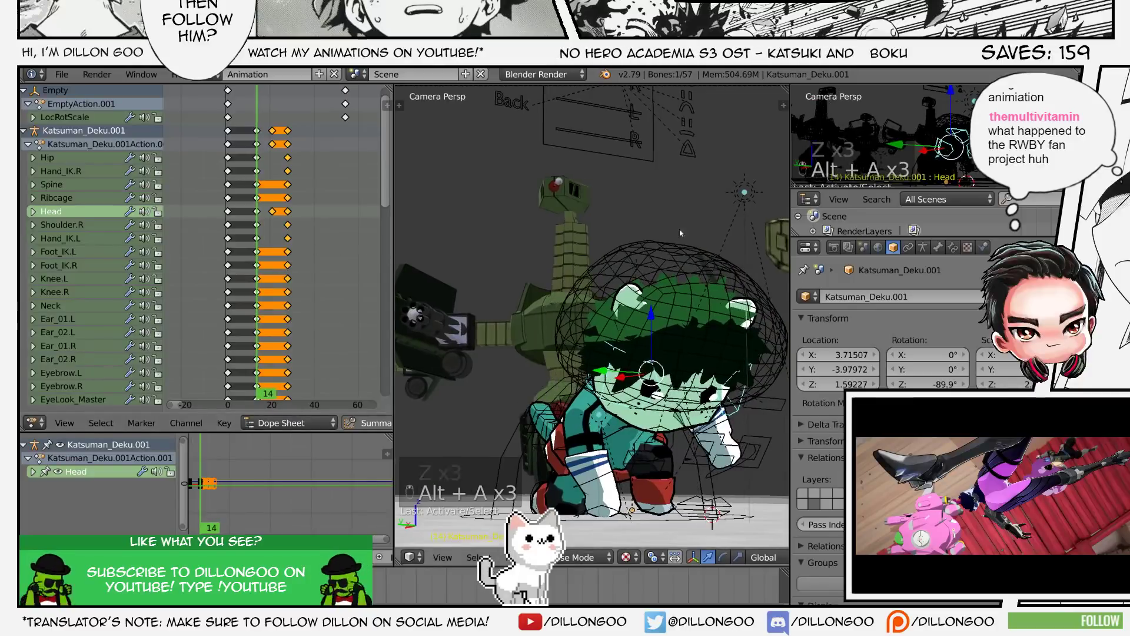
key(ctrl+s)
- Select the Ribcage bone, rotate it at frame 14 and save the file
key(z)
key(a)
key(a)
key(a)
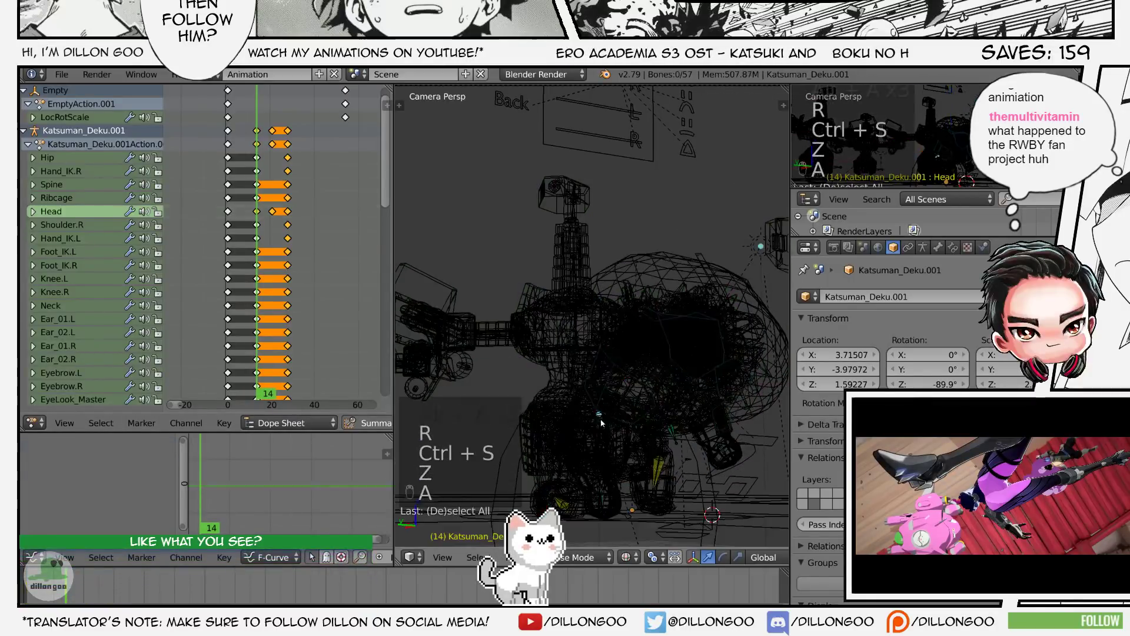
right_click(609, 386)
key(z)
key(z)
key(z)
key(alt+z)
key(alt+z)
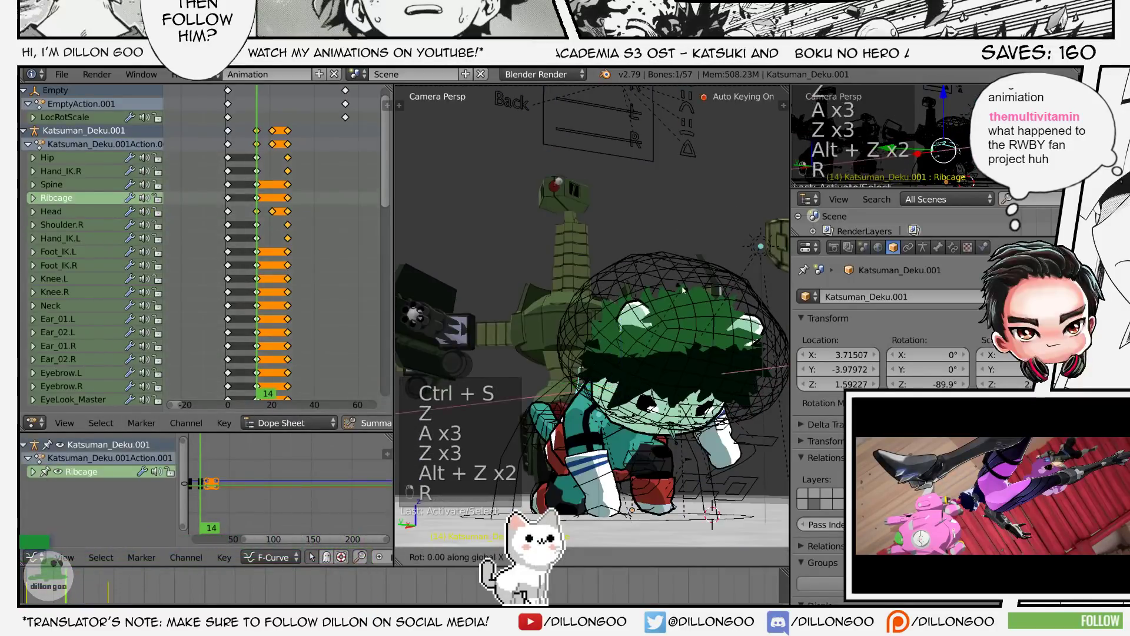
click(683, 289)
key(ctrl+s)
- Replay the crouch and rise with the rotated ribcage and stop at frame 11
key(z)
key(z)
key(z)
key(alt+a)
key(alt+a)
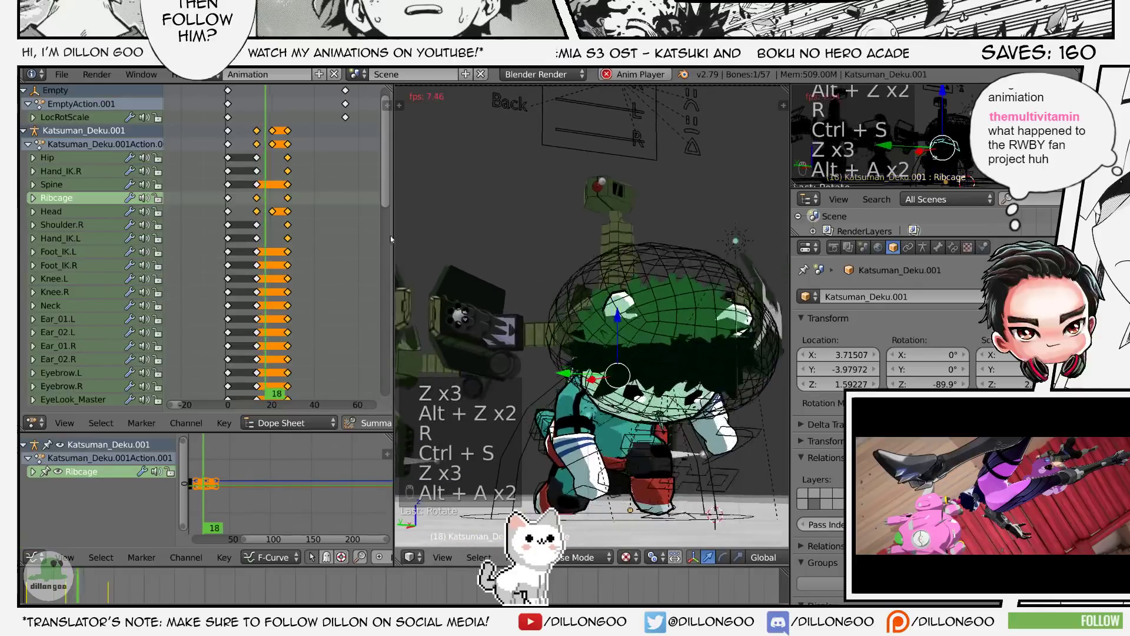
key(alt+a)
key(alt+a)
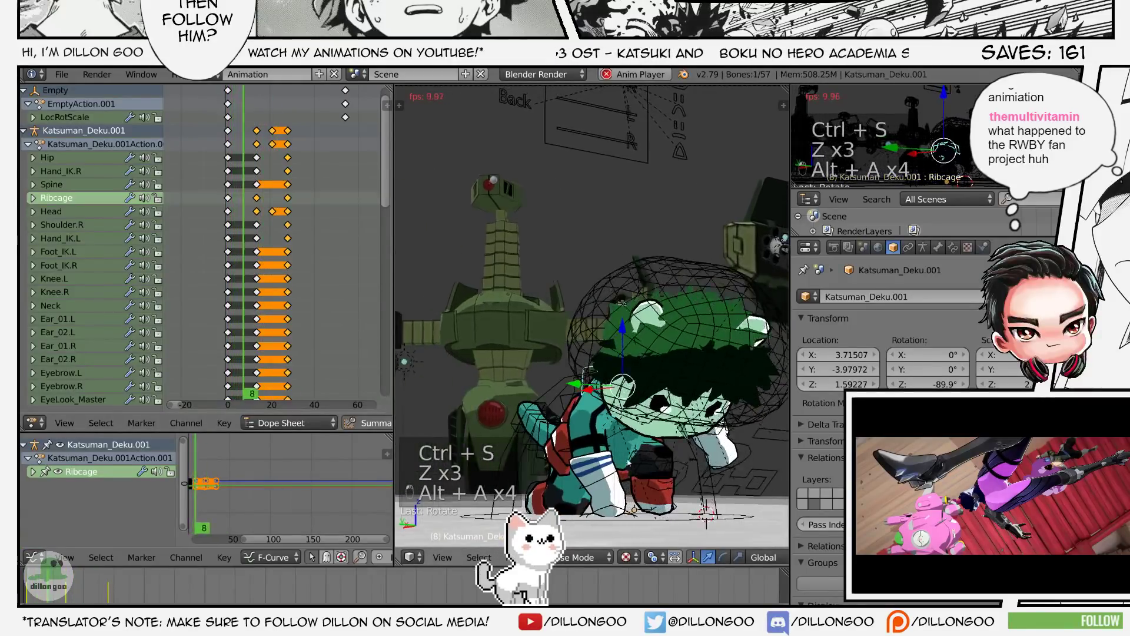
key(alt+a)
- Select the Hip bone and try scaling it at frame 11
key(z)
key(a)
key(a)
key(a)
key(z)
right_click(614, 416)
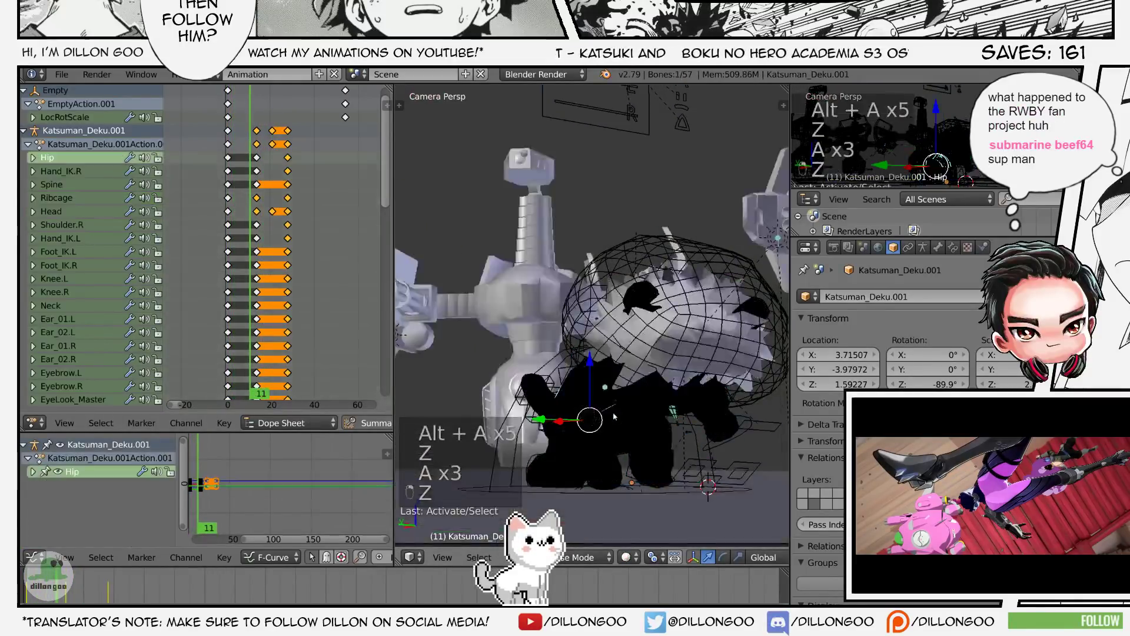
key(z)
key(z)
key(alt+z)
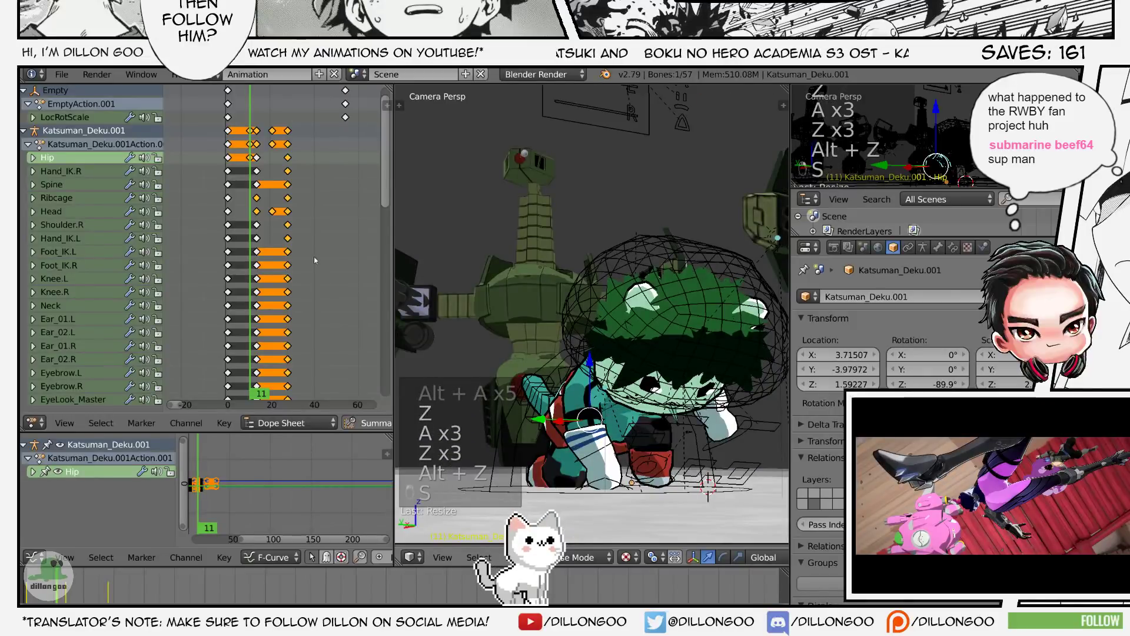
- Undo the Hip scaling, lower the Hip bone by about 0.03 at frame 14 and save the file
click(256, 160)
key(z)
key(z)
key(z)
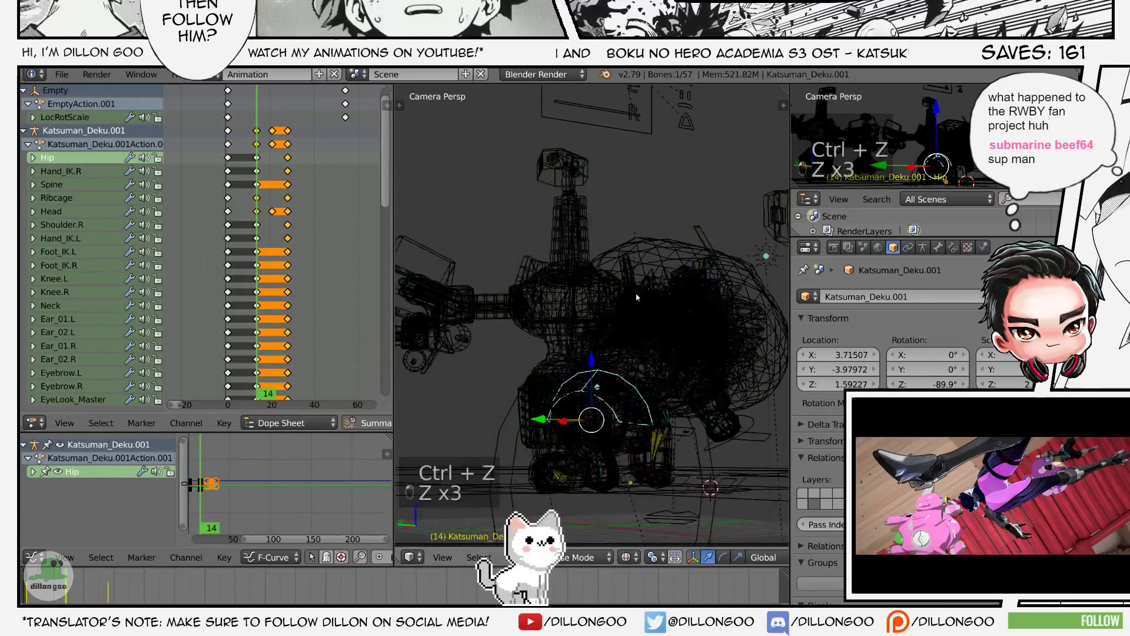
key(alt+z)
key(g)
key(g)
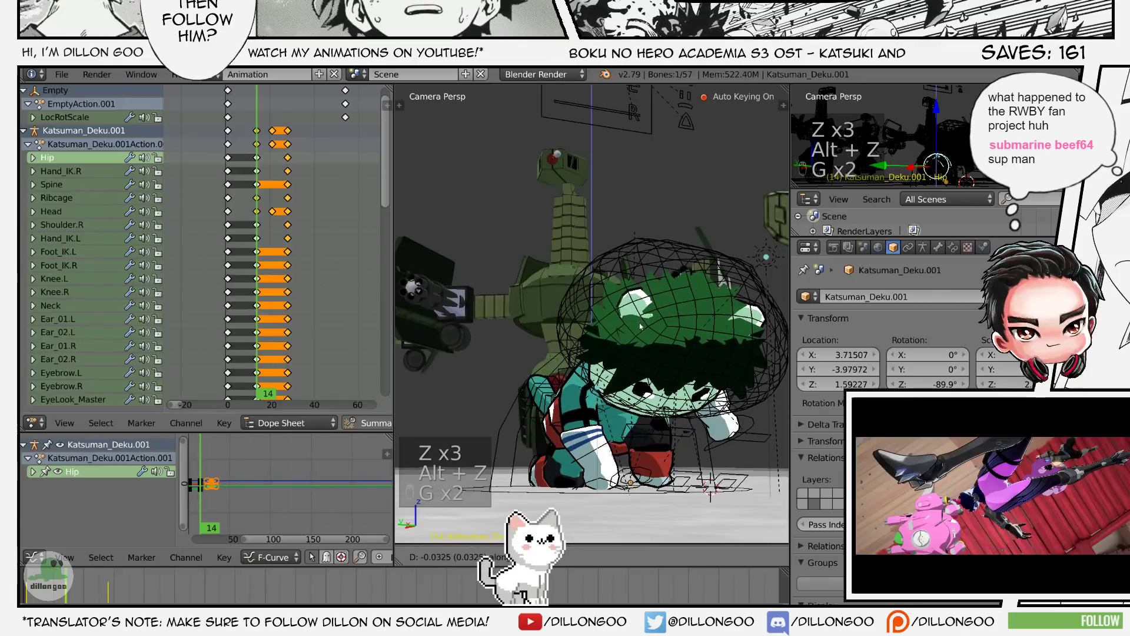
click(641, 326)
key(ctrl+s)
click(642, 327)
- Rotate the Hip bone around a single axis at frame 14
key(z)
key(z)
key(z)
key(alt+z)
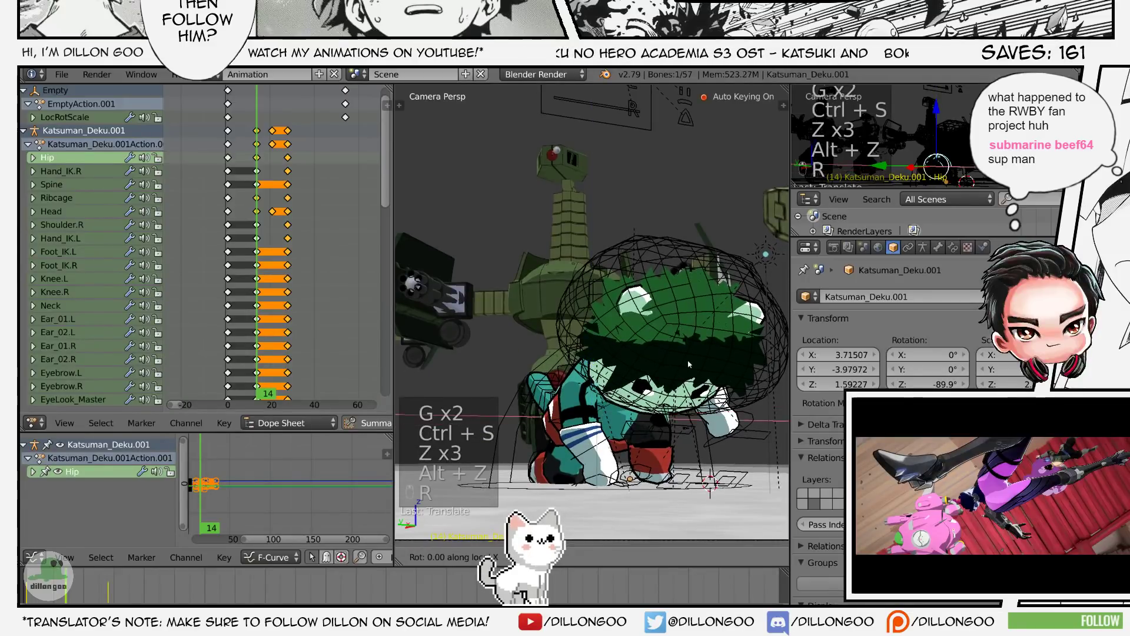
click(692, 374)
- Select the Hand_IK.L bone, then rotate and reposition it at frame 14
key(z)
key(a)
key(a)
key(a)
right_click(754, 422)
key(z)
key(alt+z)
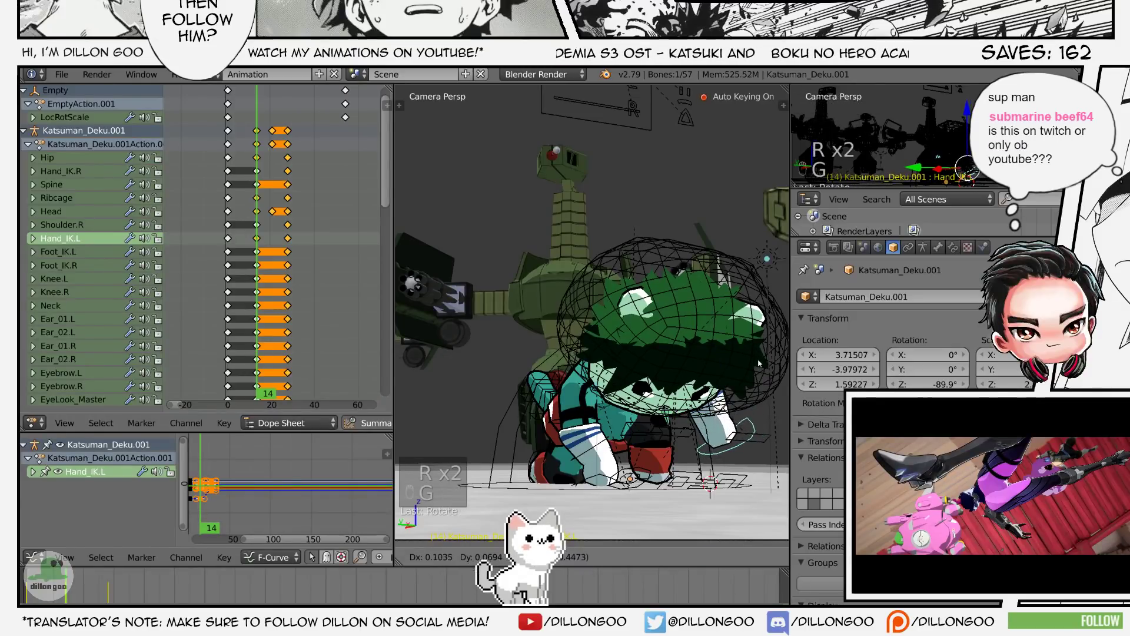
click(760, 359)
- Save the file, replay the crouch and rise, and stop at frame 27
key(z)
key(z)
key(z)
key(alt+z)
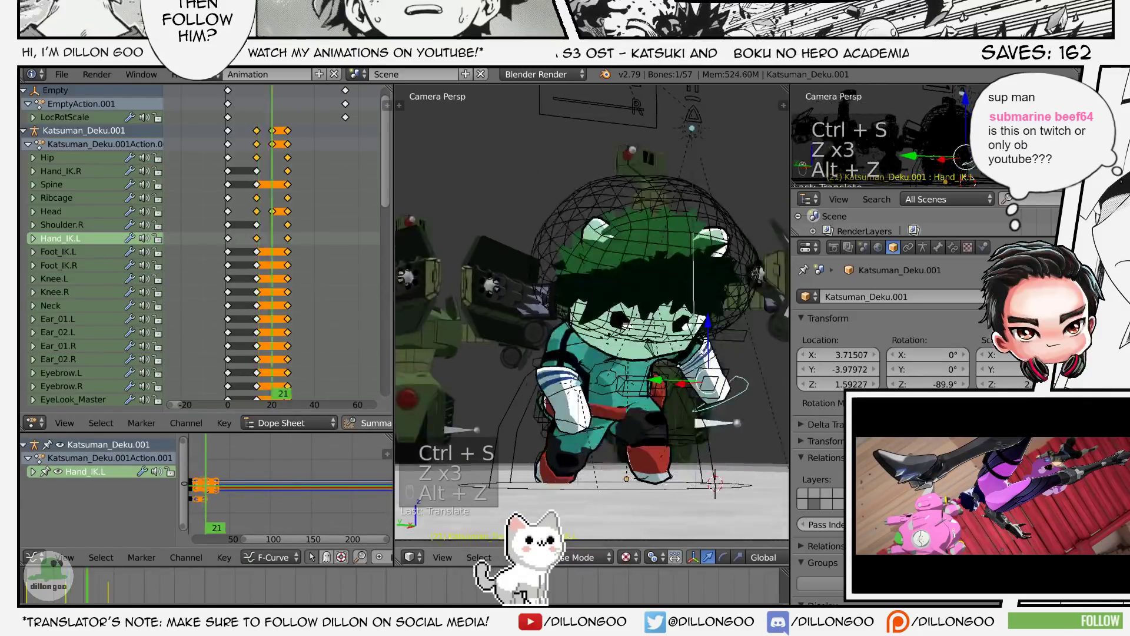
key(alt+a)
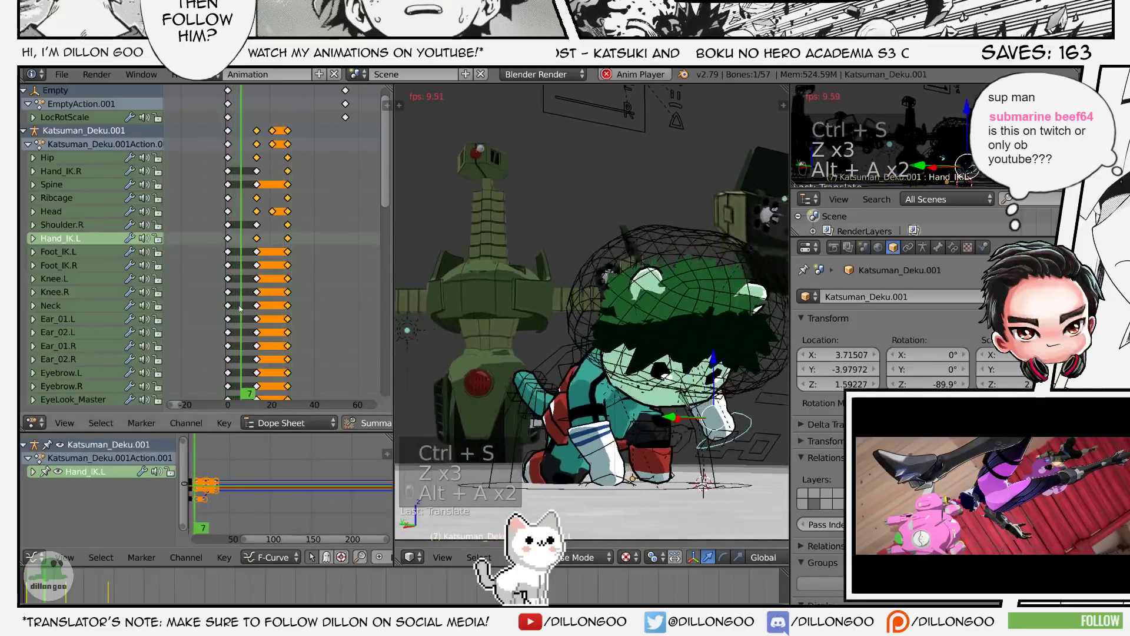
key(alt+a)
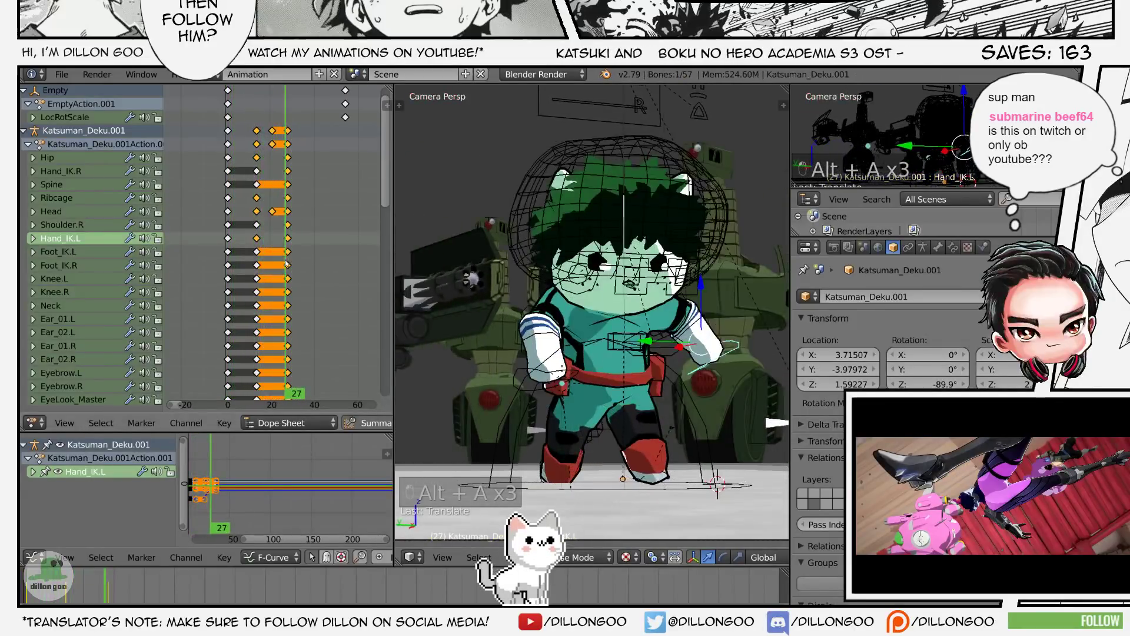
- Maximize the 3D view, move and rotate the Hand_IK.L bone from a user perspective, and save the file
key(shift+space)
key(z)
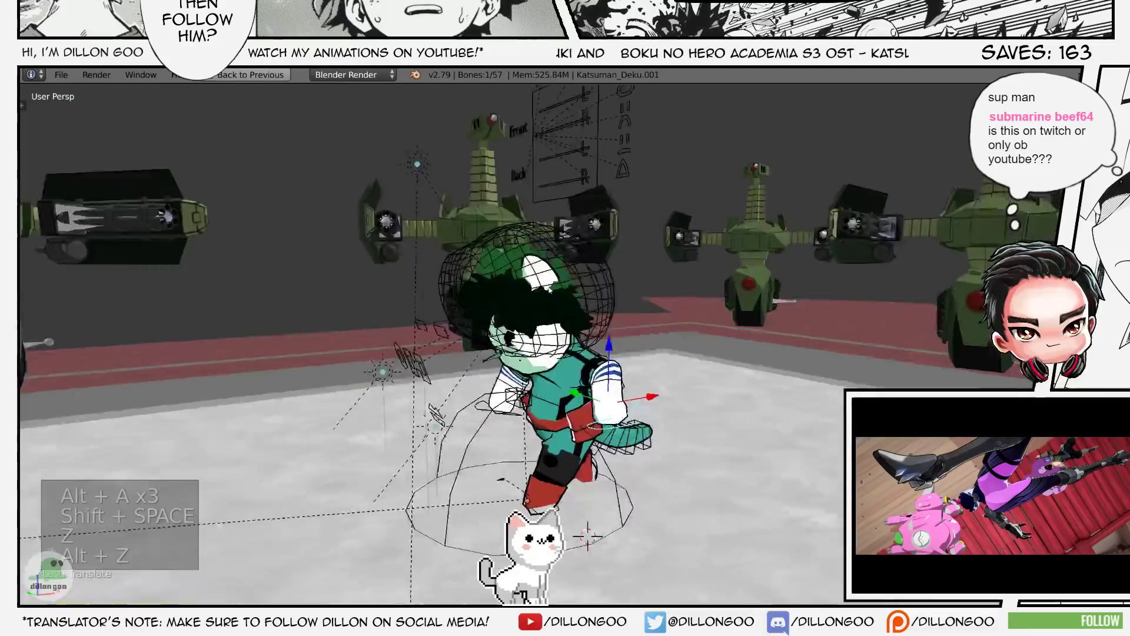
key(alt+z)
key(g)
key(r)
mouse_move(600, 289)
middle_down()
mouse_move(718, 364)
mouse_move(655, 316)
middle_up()
click(720, 352)
key(ctrl+s)
click(708, 336)
key(z)
key(z)
key(z)
key(alt+z)
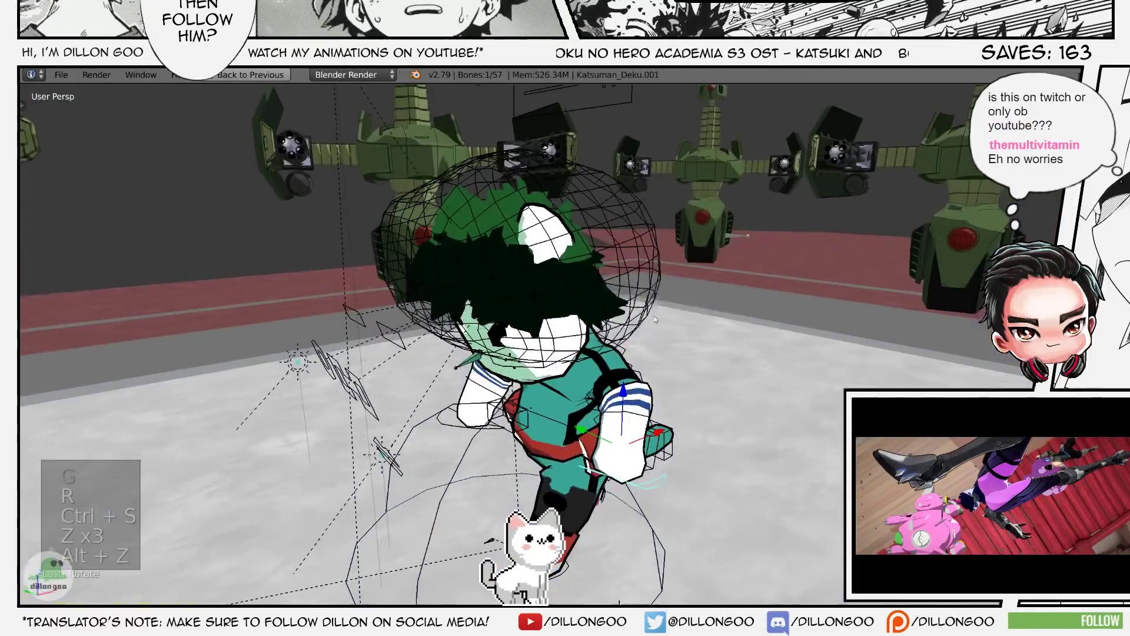
- Save the file twice more and check the Hand_IK.L pose in the other shading modes
key(ctrl+s)
click(648, 321)
key(z)
key(z)
key(z)
key(alt+z)
key(ctrl+s)
click(660, 301)
key(z)
key(z)
key(z)
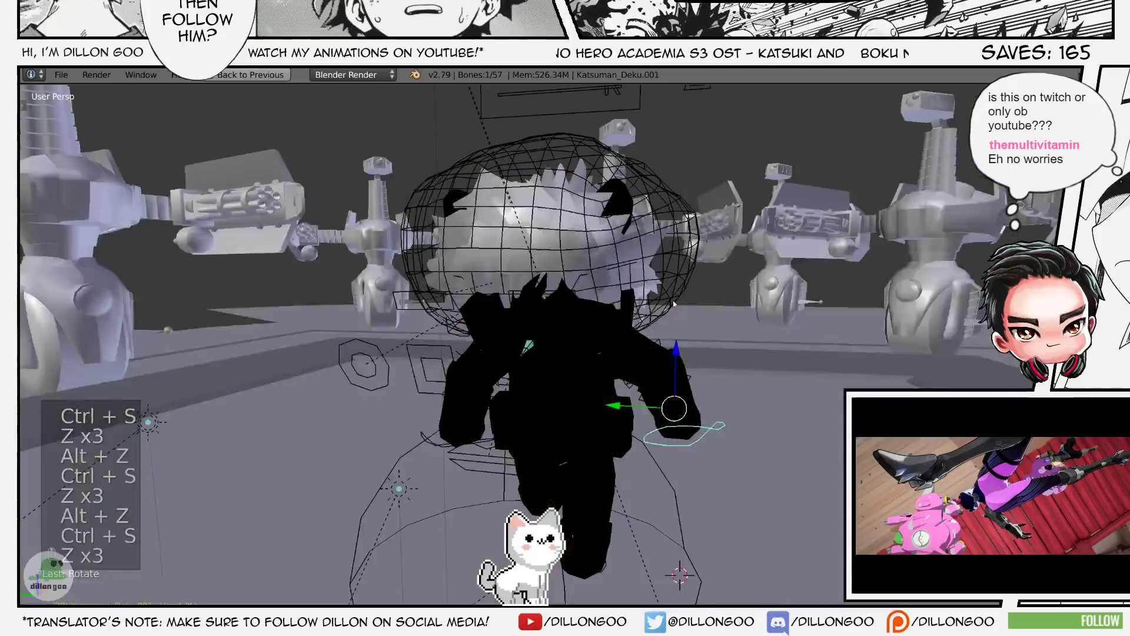
- Rotate the Hand_IK.L bone freely with trackball rotation, return to the camera view and save the file
key(alt+z)
key(r)
mouse_move(653, 308)
middle_down()
mouse_move(689, 307)
mouse_move(670, 312)
middle_up()
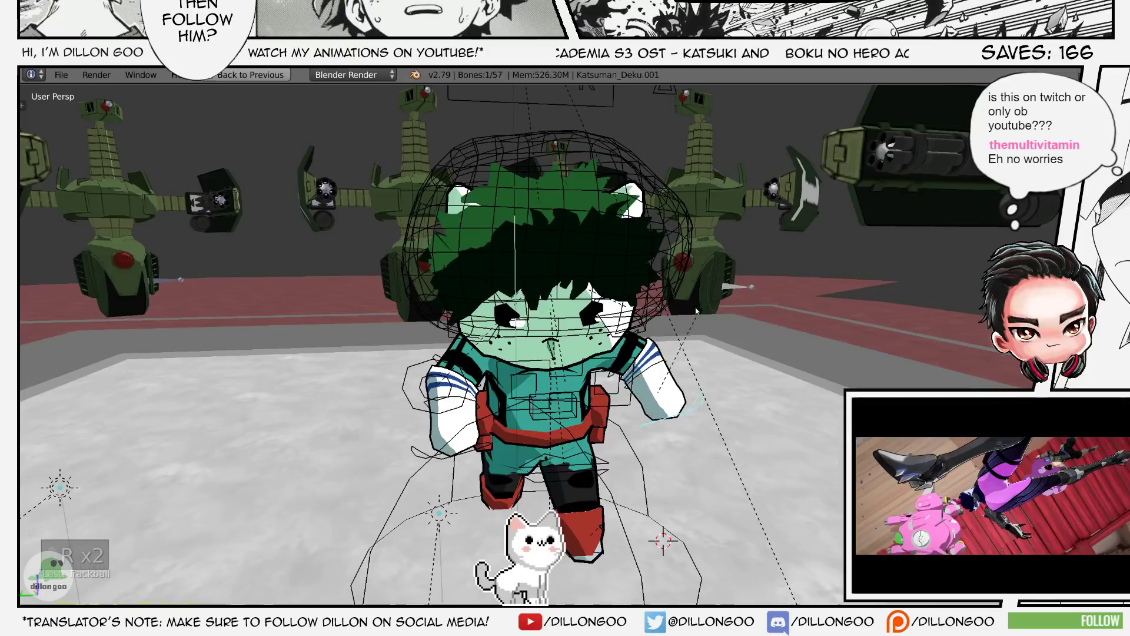
key(KP_0)
key(ctrl+s)
click(665, 322)
key(z)
key(z)
key(z)
key(alt+z)
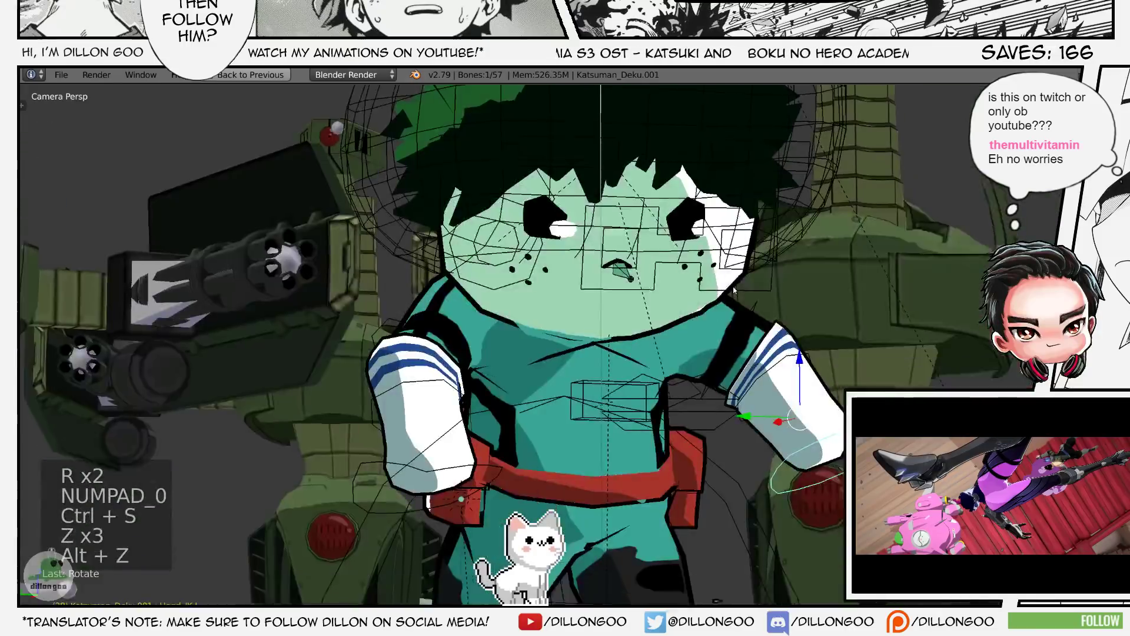
- Save the file again and fit the camera frame to the maximized 3D view in textured shading
key(ctrl+s)
click(733, 258)
key(z)
key(z)
key(z)
key(alt+z)
key(z)
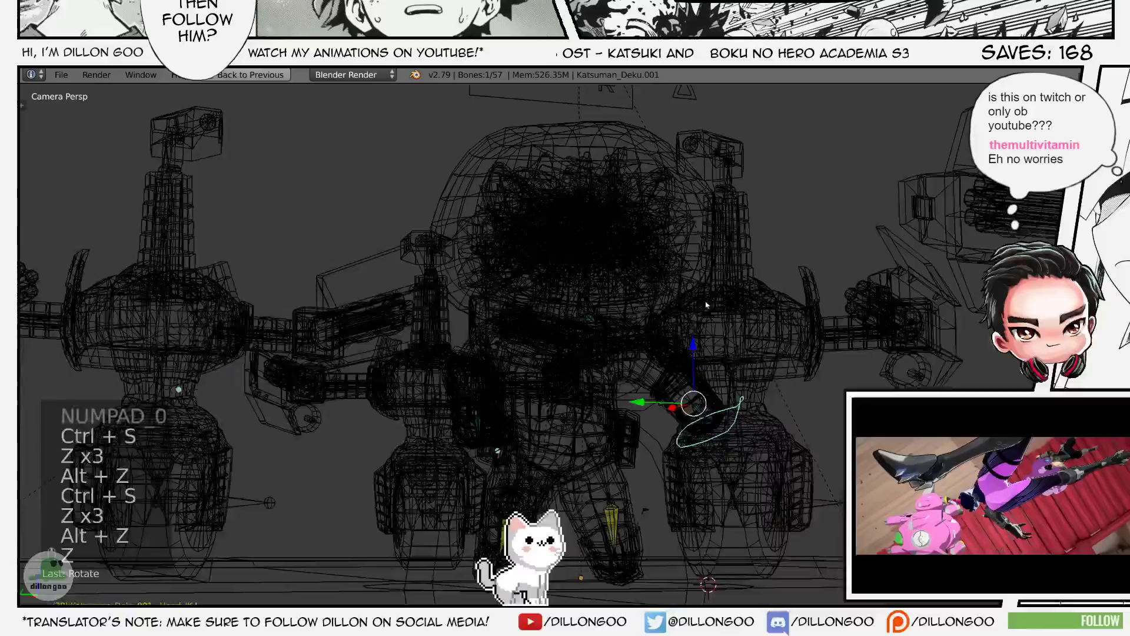
key(alt+z)
key(Home)
key(z)
key(z)
key(z)
key(alt+z)
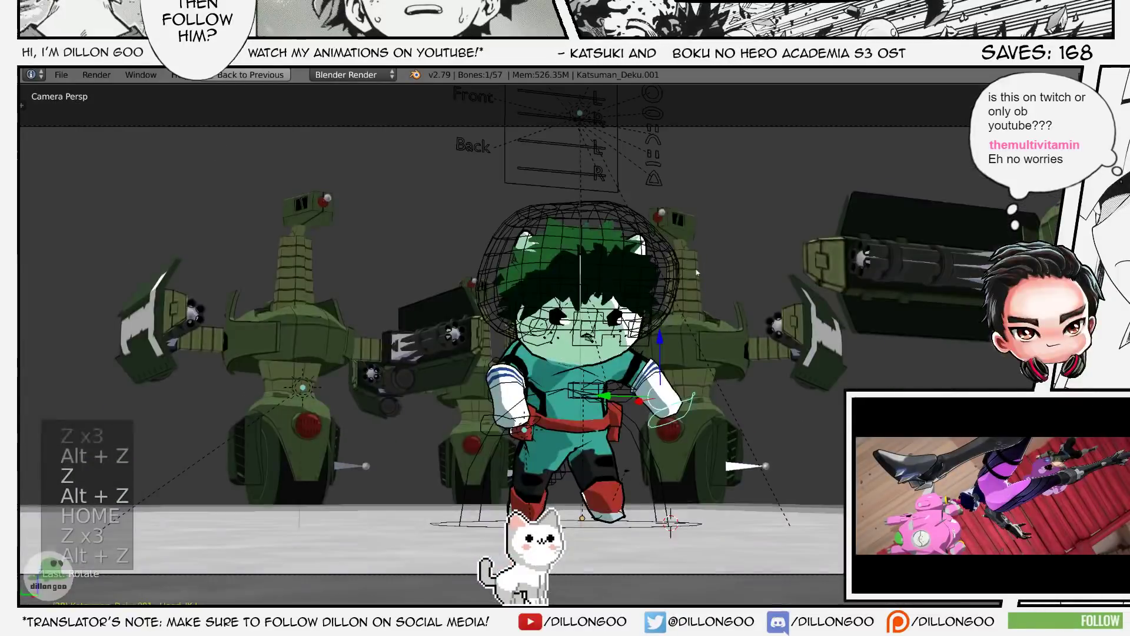
- Select only the Hand_IK.R bone, move it to repose the standing character's arm, and save the file
key(a)
right_click(504, 422)
key(z)
key(z)
key(z)
key(alt+z)
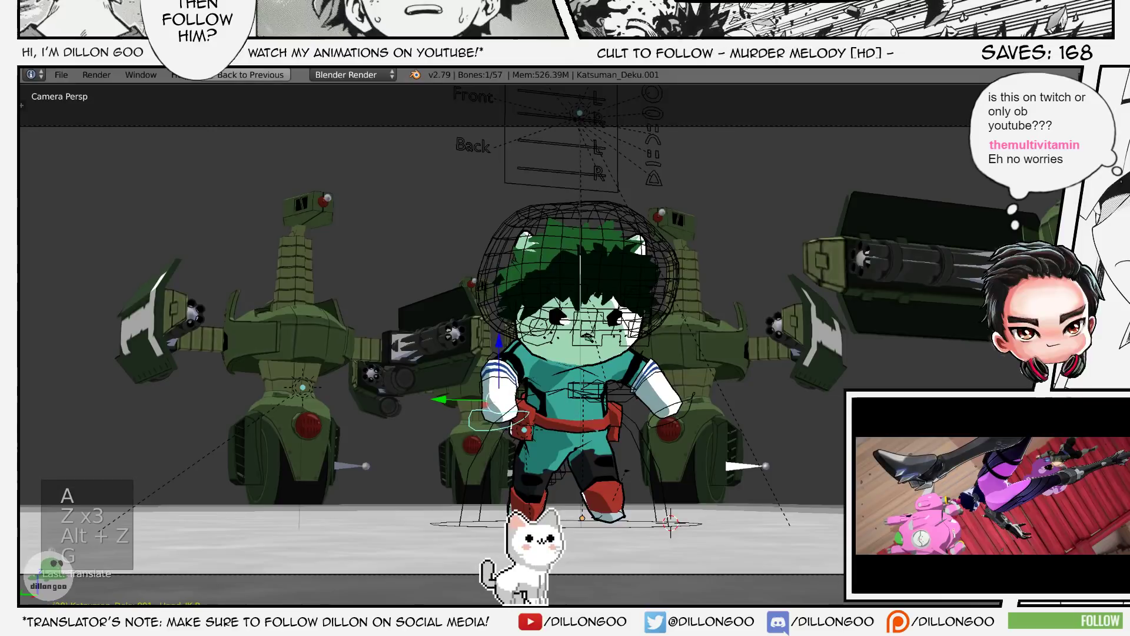
key(Return)
key(z)
key(z)
key(z)
key(alt+z)
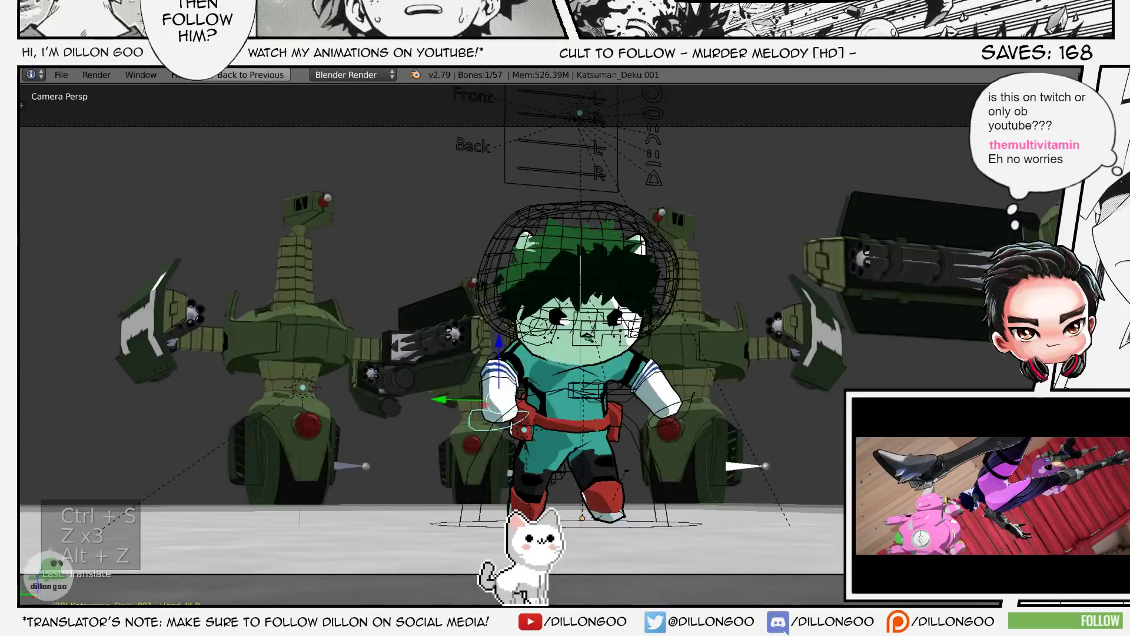
- Move the Hand_IK.R bone once more in a closer camera view with textured shading
key(z)
key(z)
key(z)
key(alt+z)
scroll(801, 391, up, 3)
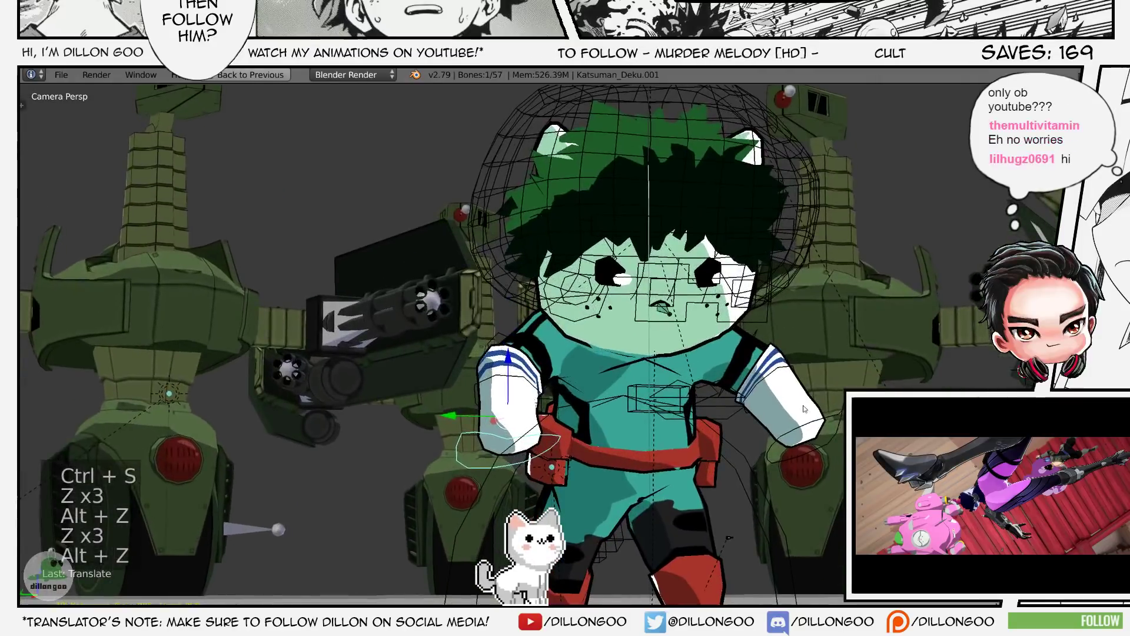
- Select the Spine bone in wireframe shading, clear its rotation and rotate it freely with trackball rotation
key(z)
key(a)
key(a)
key(a)
right_click(709, 383)
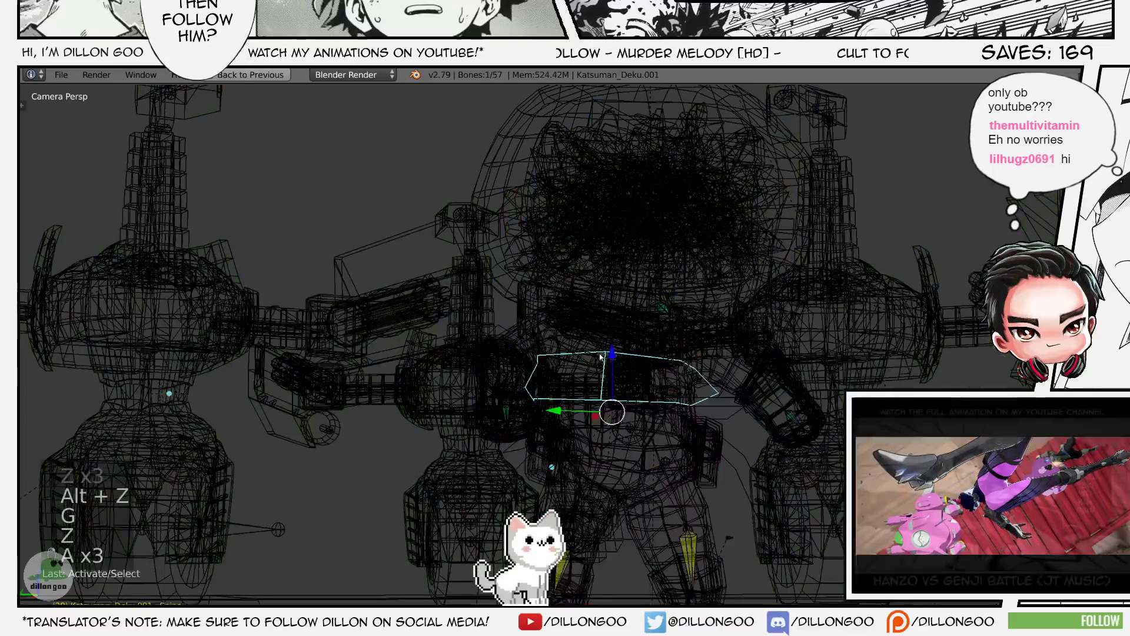
key(z)
key(z)
key(z)
key(z)
key(z)
key(alt+z)
key(alt+r)
key(r)
key(r)
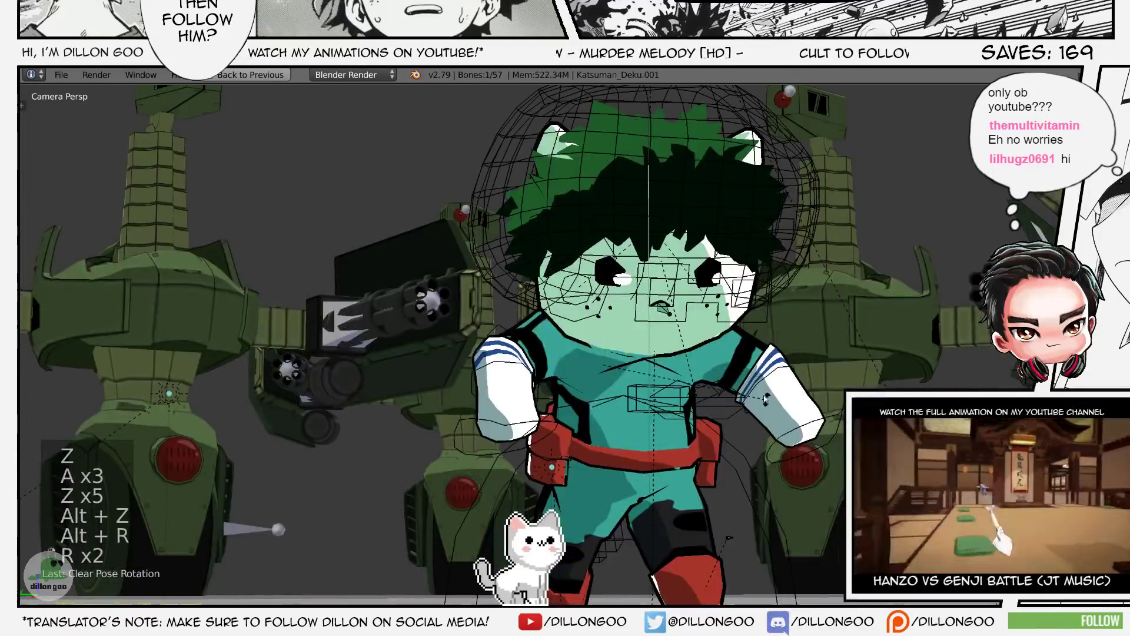
- Select the Ribcage bone in wireframe shading, try rotating it in textured shading, and clear its rotation
key(z)
key(a)
key(a)
key(a)
right_click(716, 328)
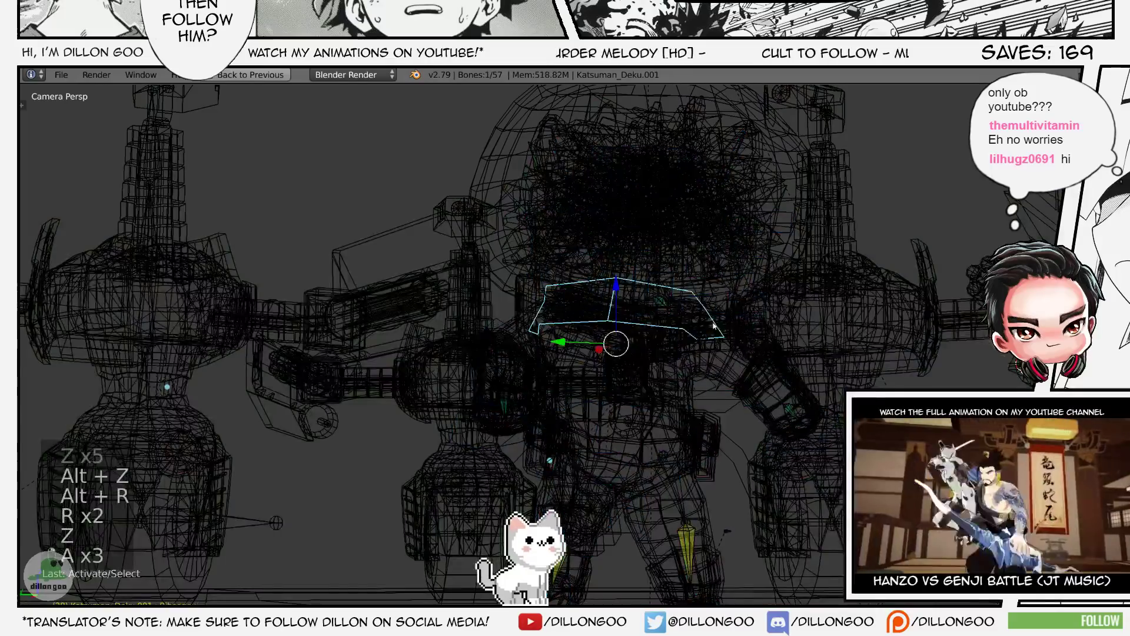
key(z)
key(z)
key(z)
key(alt+z)
key(z)
key(z)
key(z)
key(alt+z)
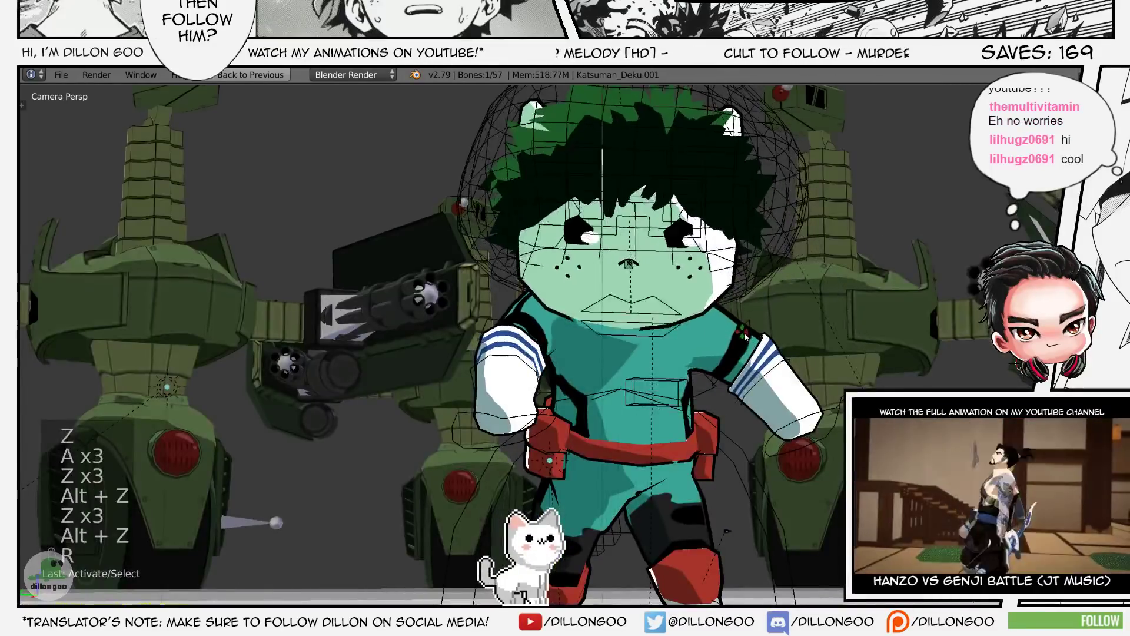
key(r)
key(alt+r)
- Save the file and play the animation in the maximized camera view with textured shading
key(z)
key(alt+z)
key(ctrl+s)
key(shift+space)
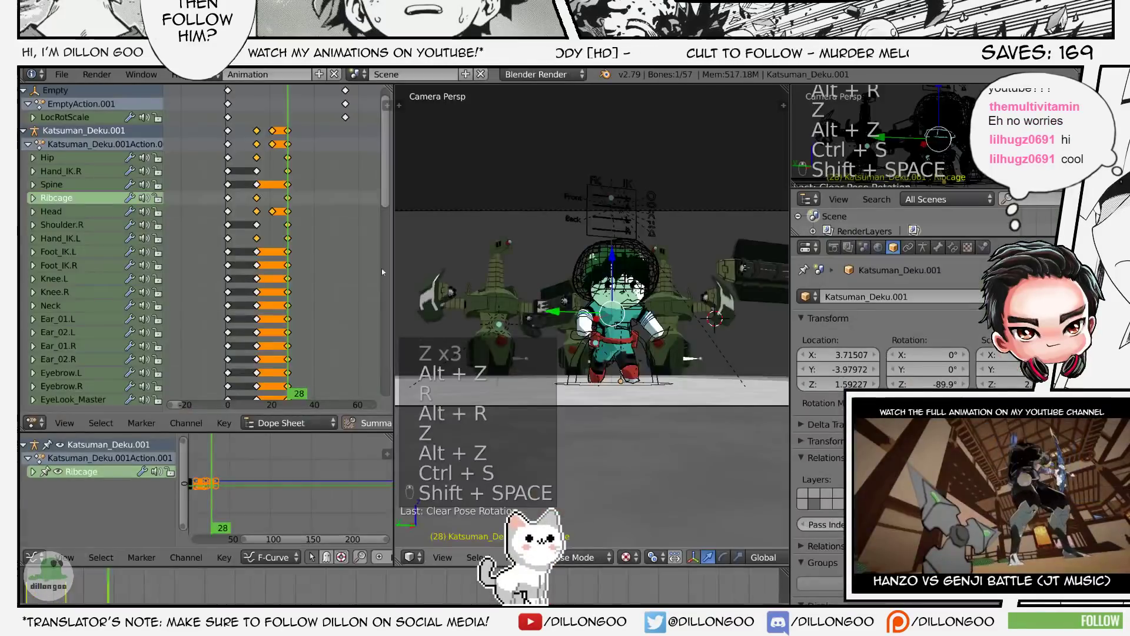
key(alt+a)
key(shift+space)
key(ctrl+s)
click(639, 312)
key(alt+z)
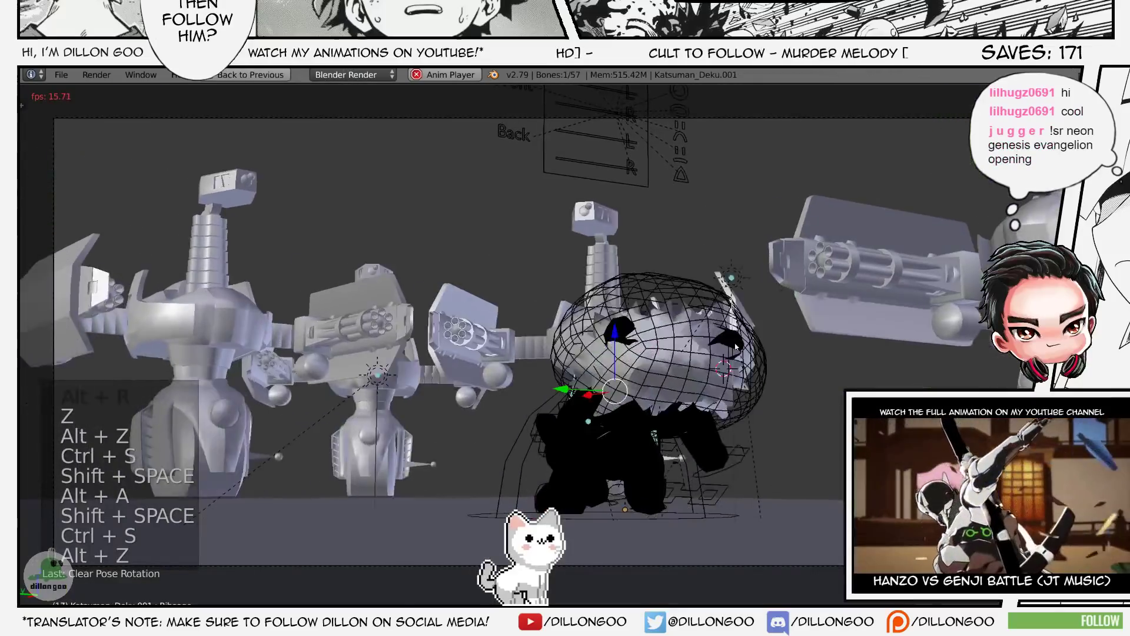
key(z)
key(alt+z)
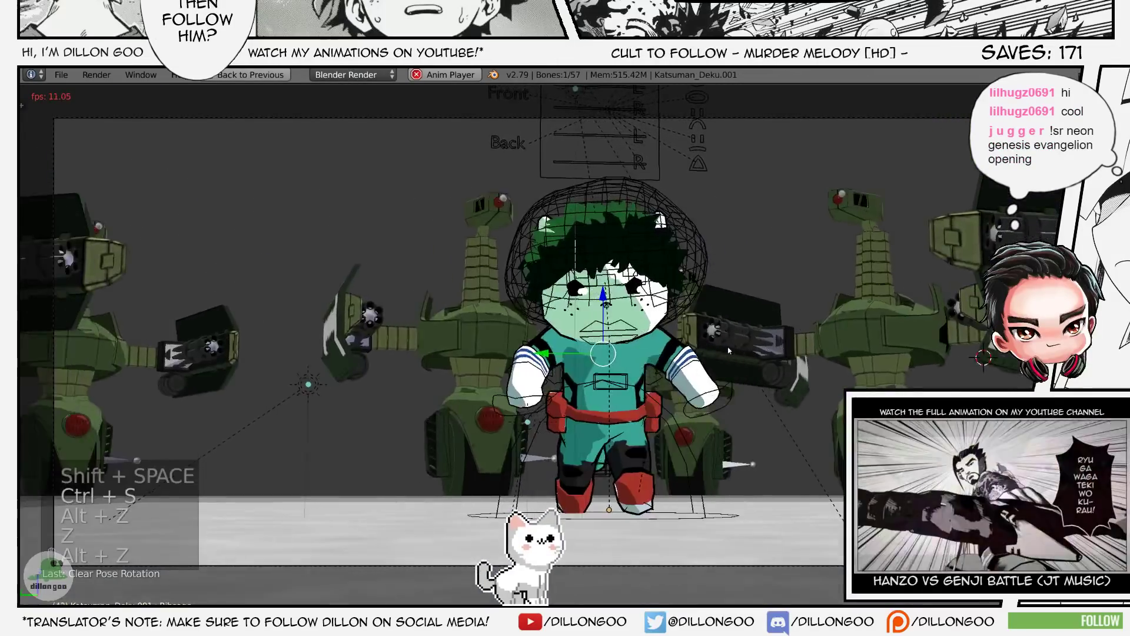
key(shift+Left)
key(Home)
key(ctrl+s)
click(728, 348)
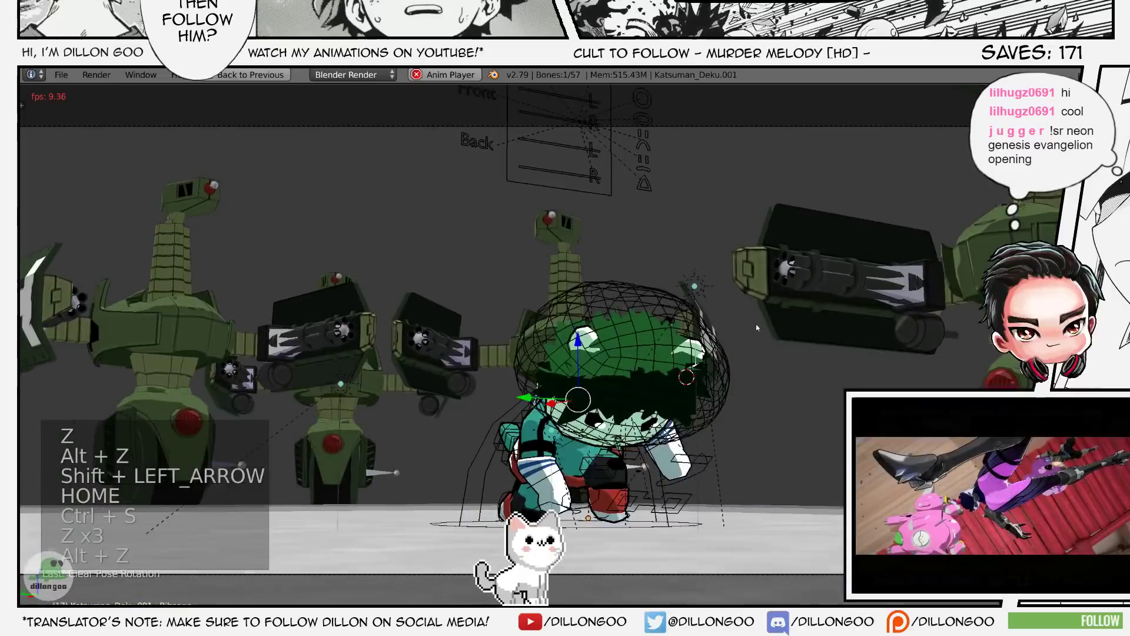
- Replay the animation from the first frame with the camera frame fitted to the view
key(z)
key(z)
key(z)
key(alt+z)
key(alt+a)
key(alt+a)
key(shift+Left)
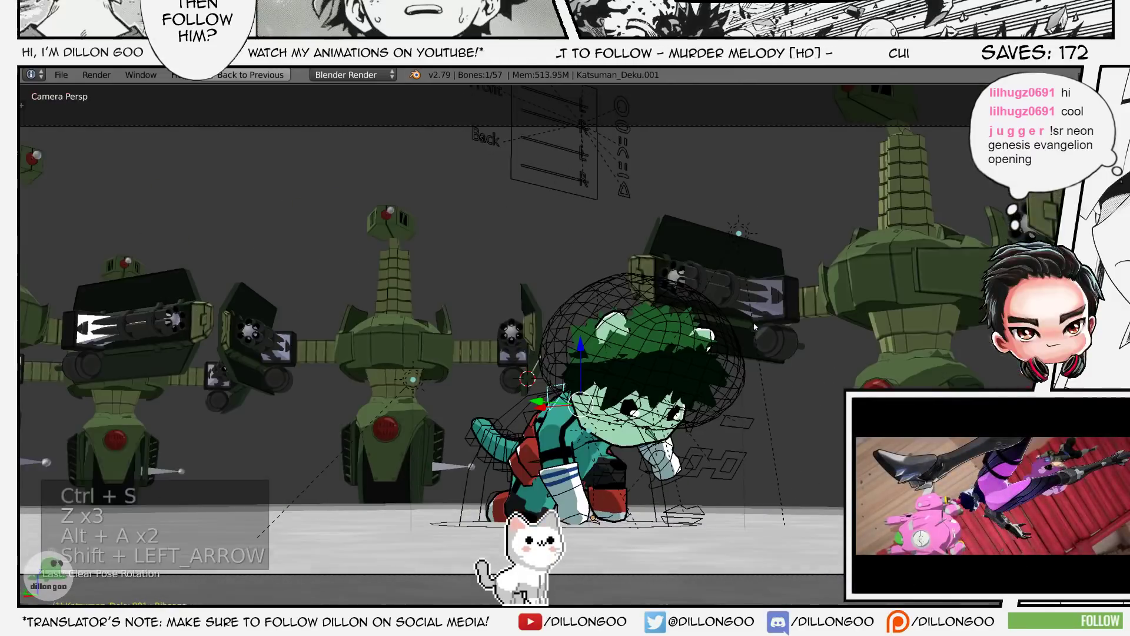
key(Home)
key(alt+a)
key(alt+a)
- Select the EyeLook_Master bone, return to the first frame and try to scale the bone
key(a)
key(a)
key(a)
key(a)
key(z)
key(z)
key(z)
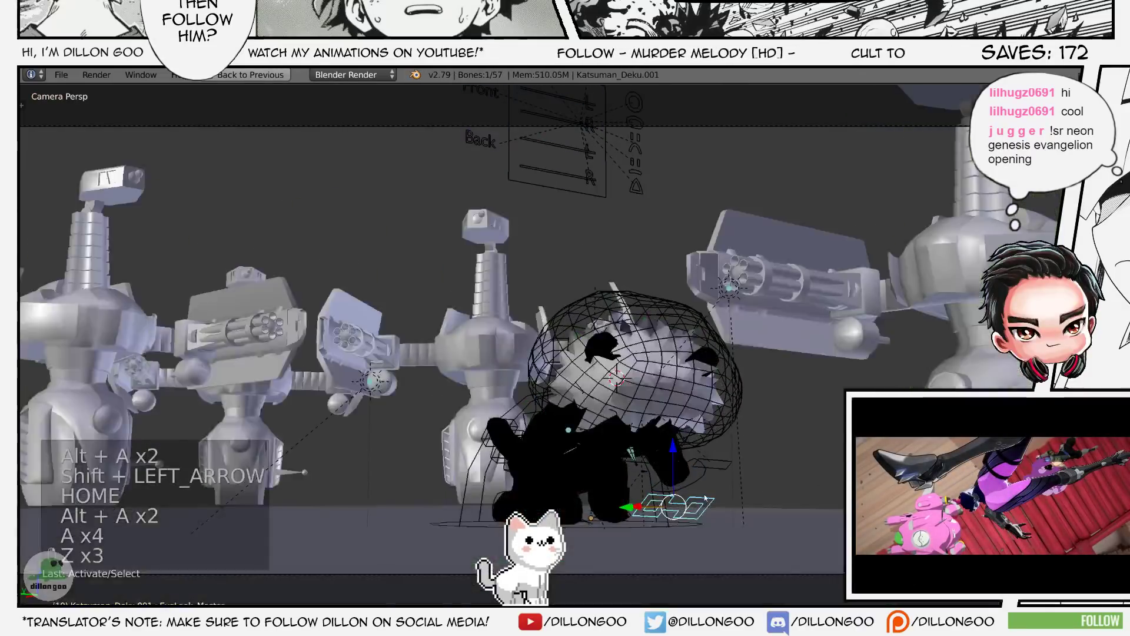
right_click(707, 495)
key(alt+z)
key(shift+Left)
key(alt+a)
key(alt+a)
key(alt+a)
key(shift+Left)
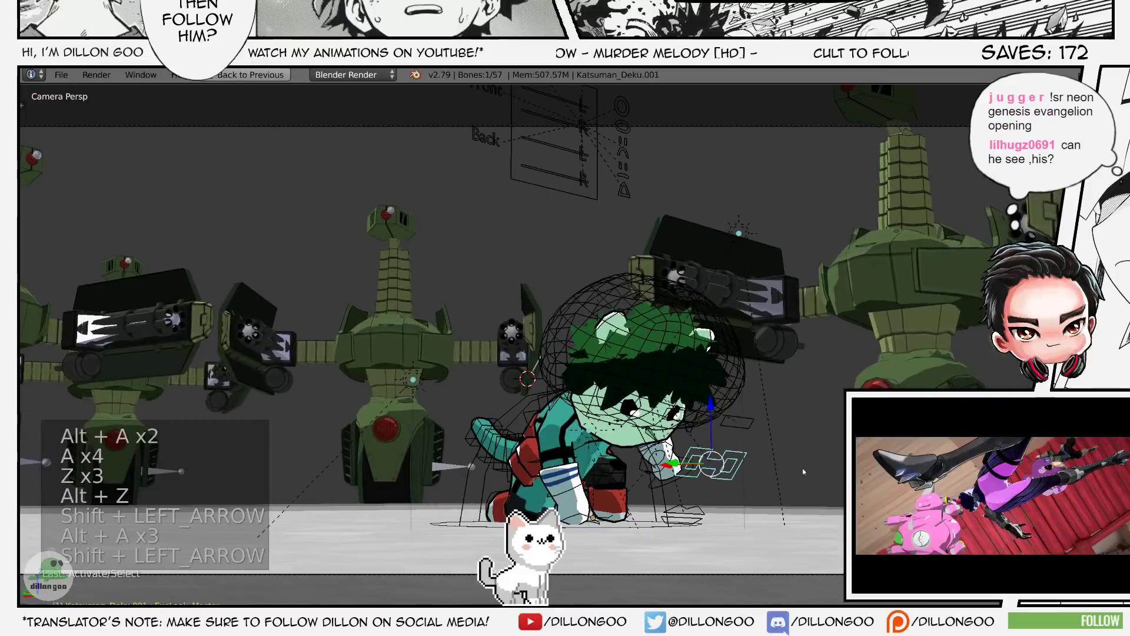
key(s)
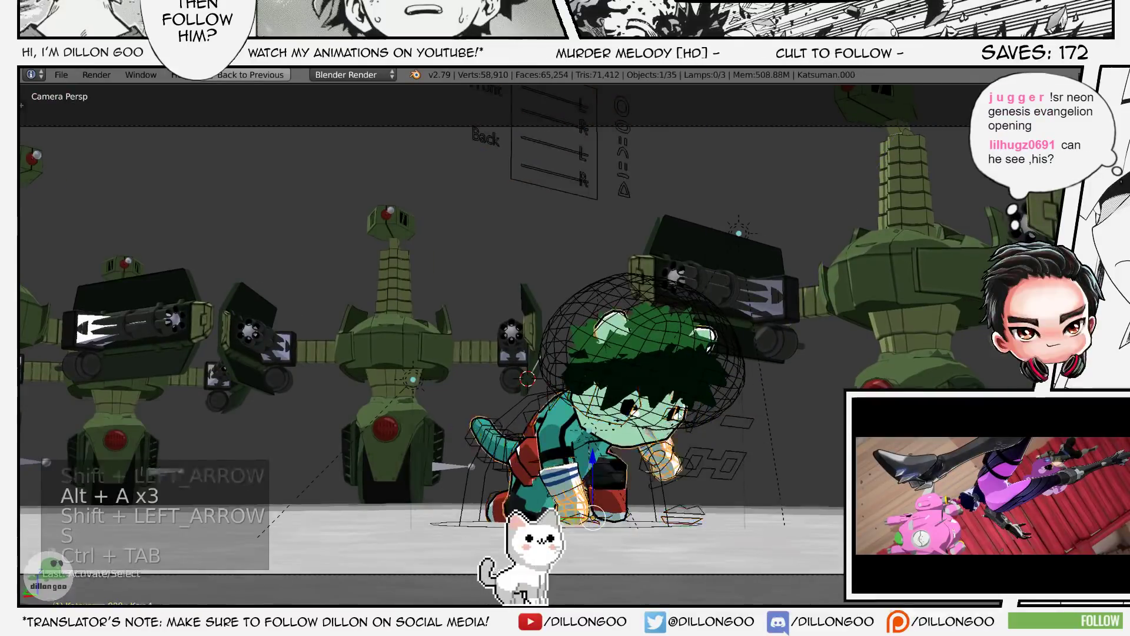
- Leave pose mode, zoom in on the face and select the Katsuman_Eyes.001 mesh to inspect its shape keys
key(z)
key(z)
key(z)
scroll(734, 454, up, 7)
key(z)
key(alt+z)
right_click(557, 331)
key(z)
key(z)
key(z)
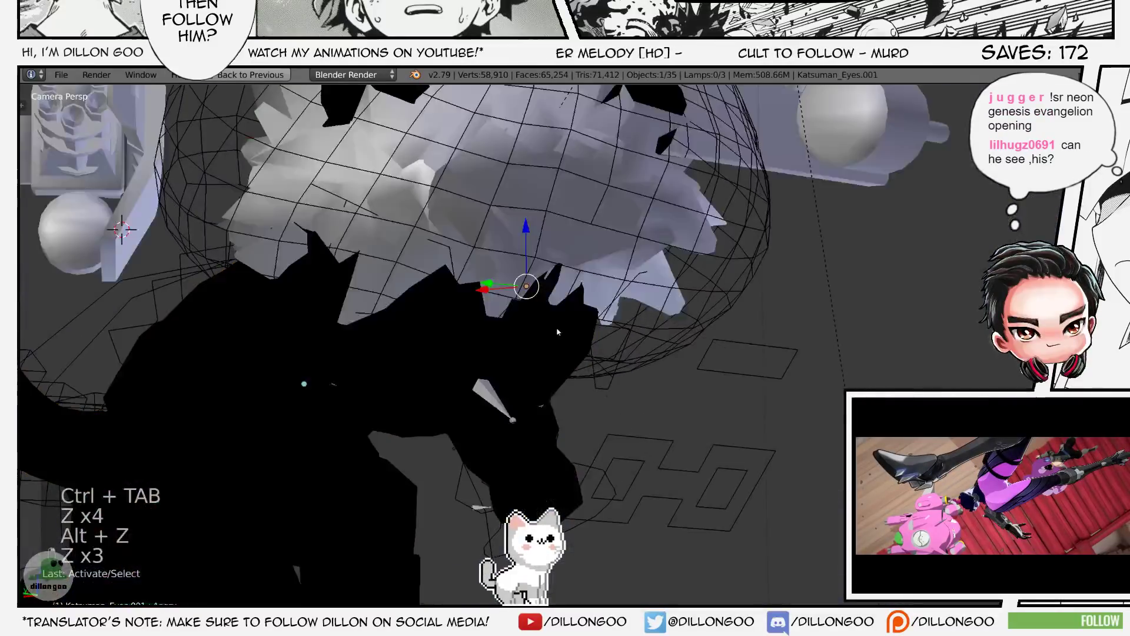
key(alt+z)
key(shift+space)
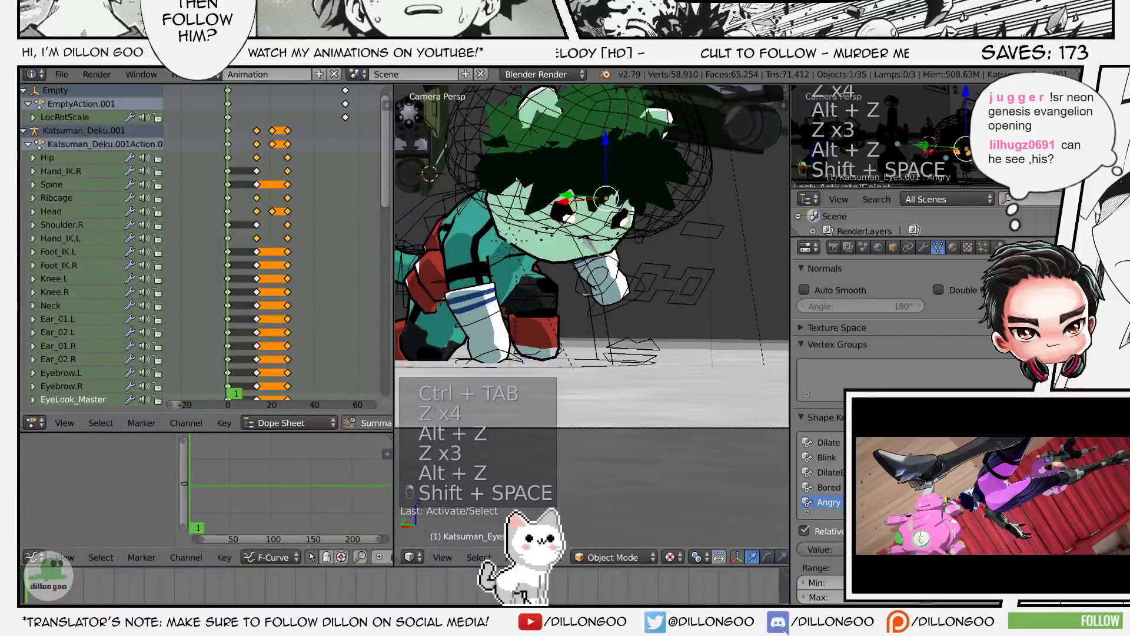
- Save the file, put the Katsuman_Deku.001 armature back in pose mode and select the EyeLook_Master bone
key(ctrl+s)
key(shift+space)
key(z)
key(z)
key(z)
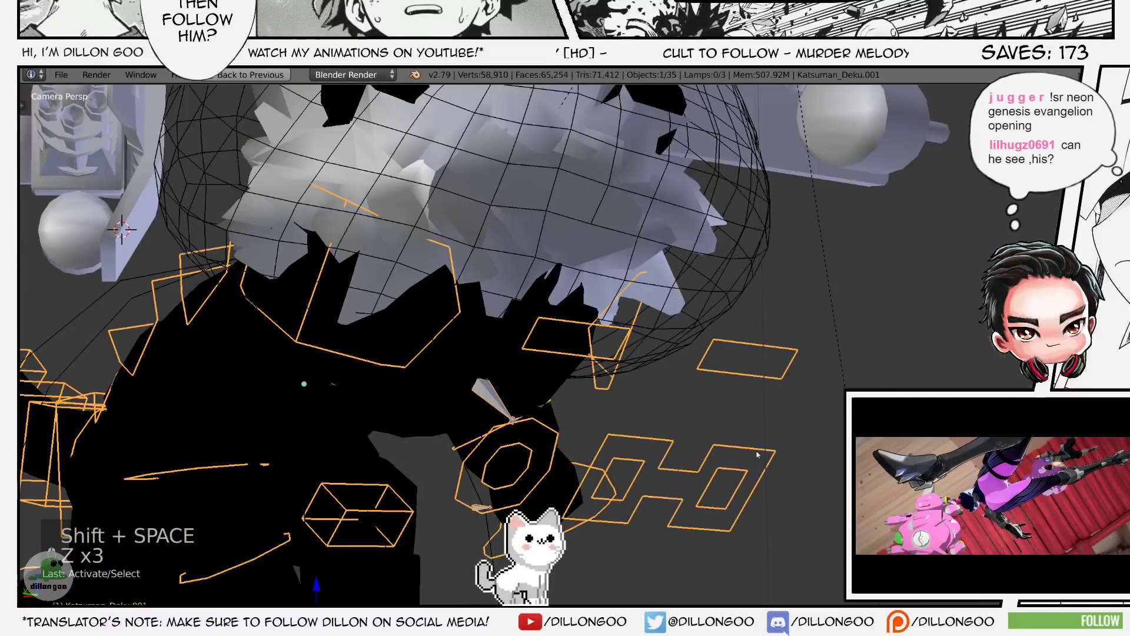
key(ctrl+q)
key(ctrl+Tab)
key(z)
key(alt+z)
- Save the file and flatten the EyeLook_Master bone vertically so the eyes close on the first frame
key(ctrl+s)
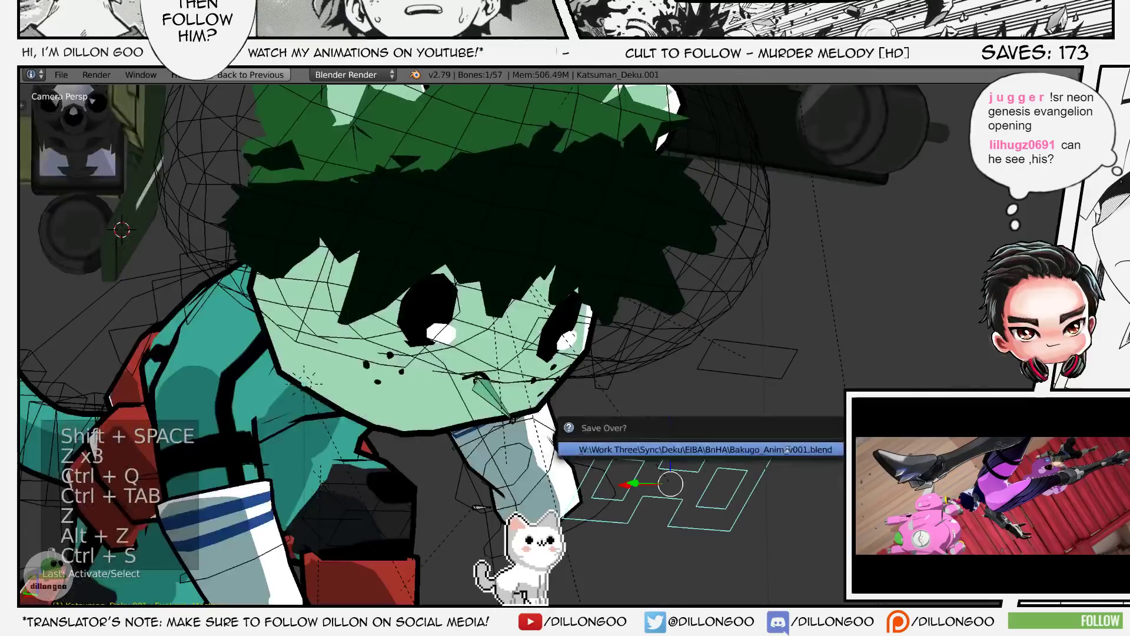
key(z)
key(alt+z)
key(s)
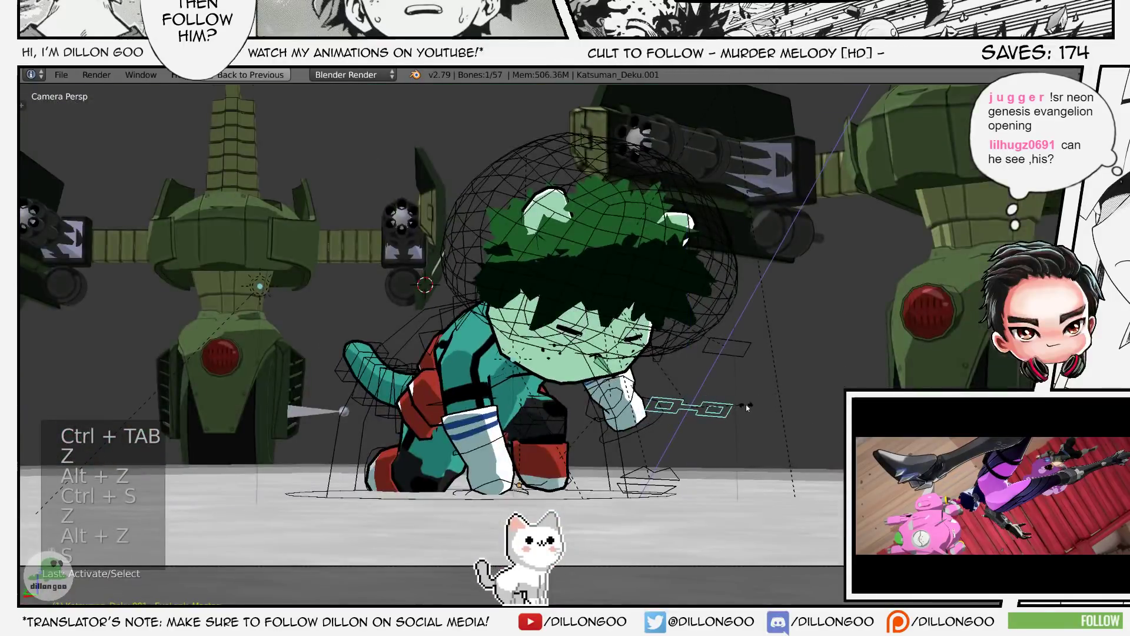
click(747, 404)
- Duplicate the EyeLook_Master keyframe from frame 1 to frame 13 in the maximized Dope Sheet
key(shift+space)
key(shift+space)
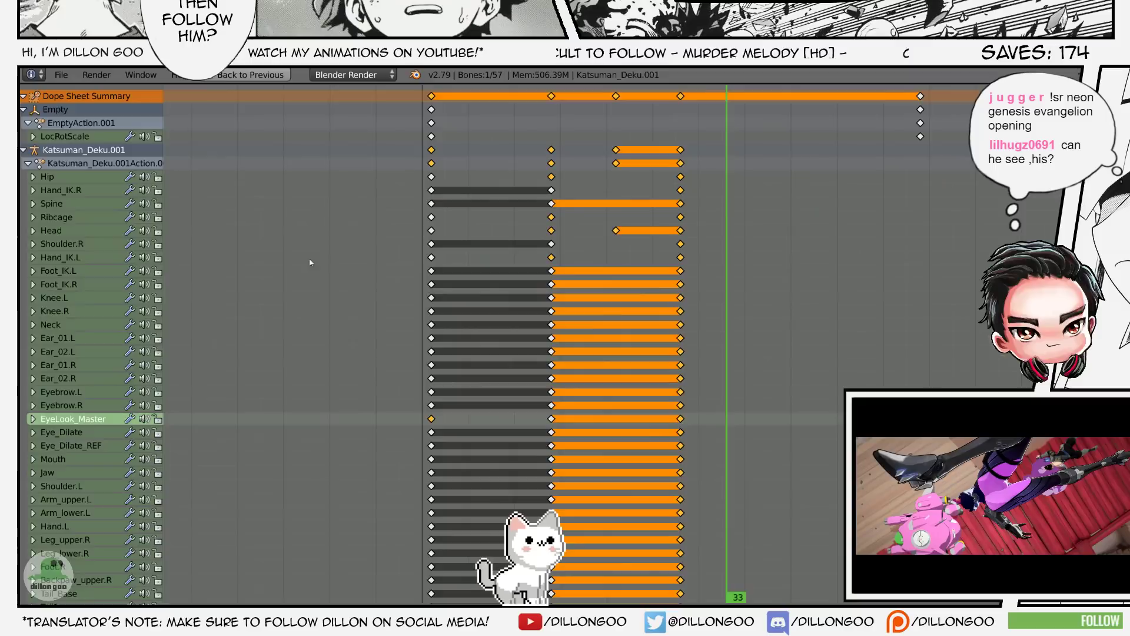
scroll(547, 282, down, 8)
scroll(548, 282, up, 4)
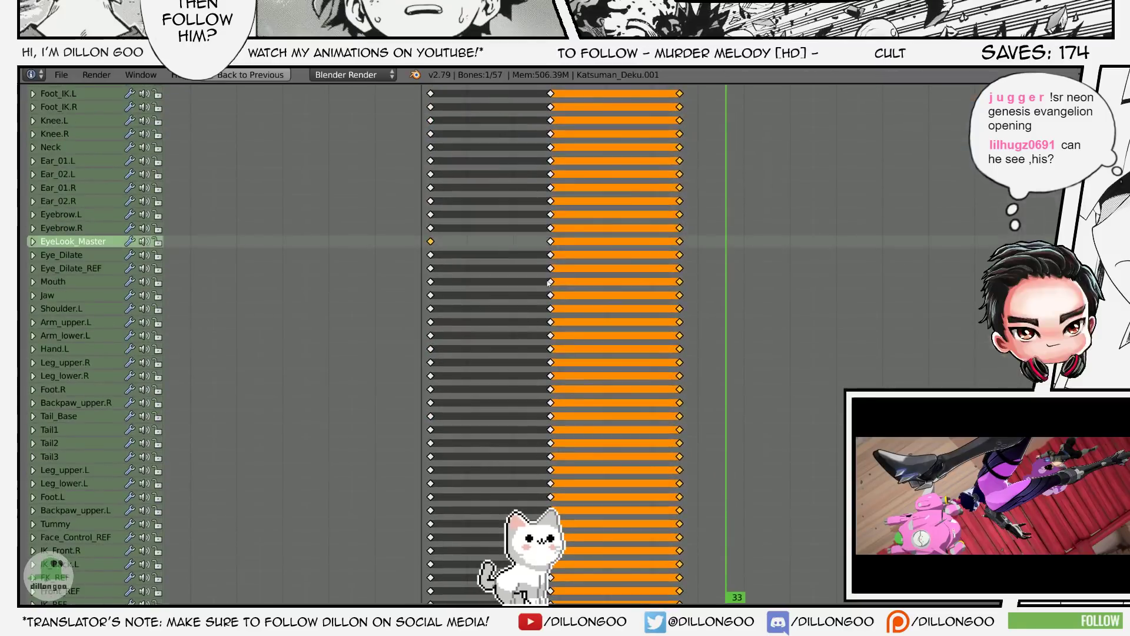
right_click(551, 242)
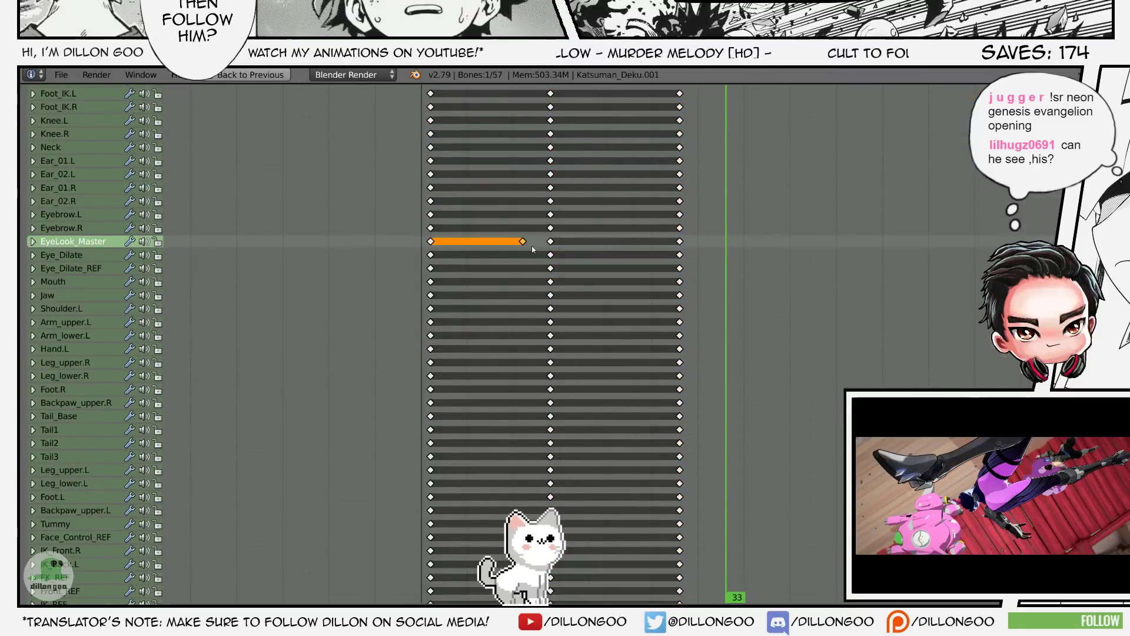
key(shift+space)
- Save the file in textured shading and play the animation to check the closed eyes
key(z)
key(alt+z)
key(ctrl+s)
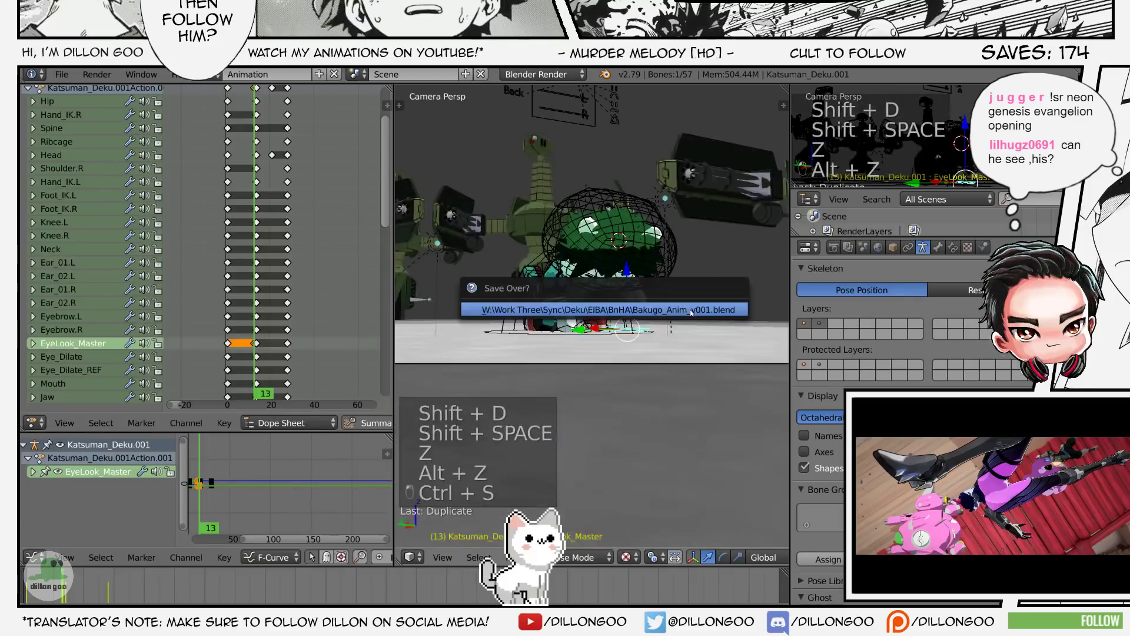
key(z)
key(alt+a)
key(alt+a)
- Delete the EyeLook_Master keyframe at frame 14, fit the maximized camera view and save the file
key(shift+space)
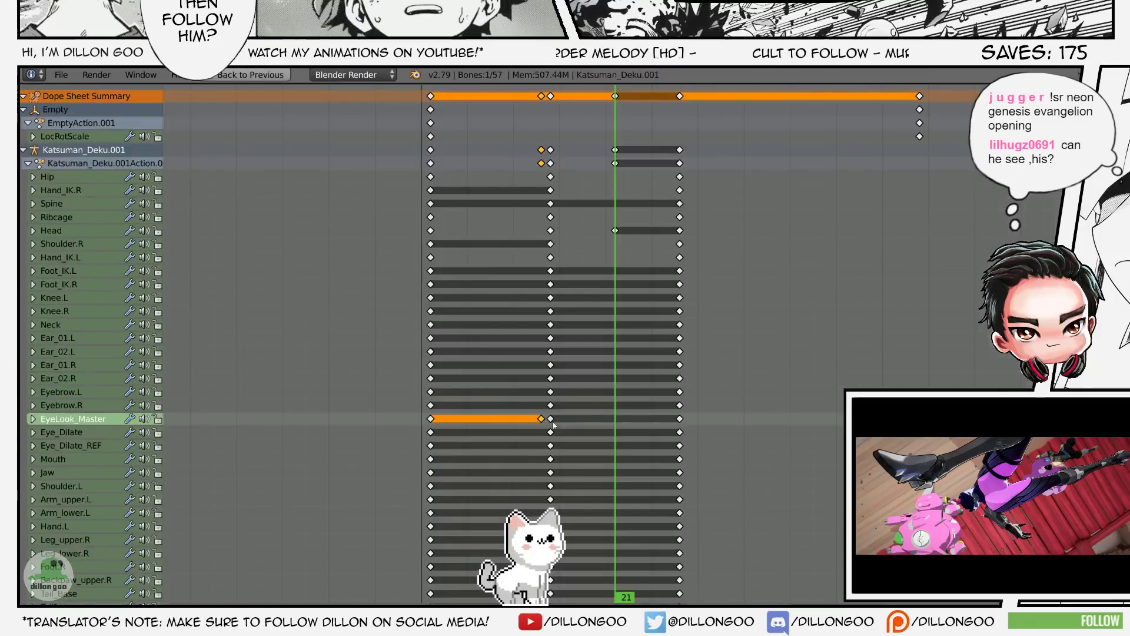
key(shift+space)
key(shift+space)
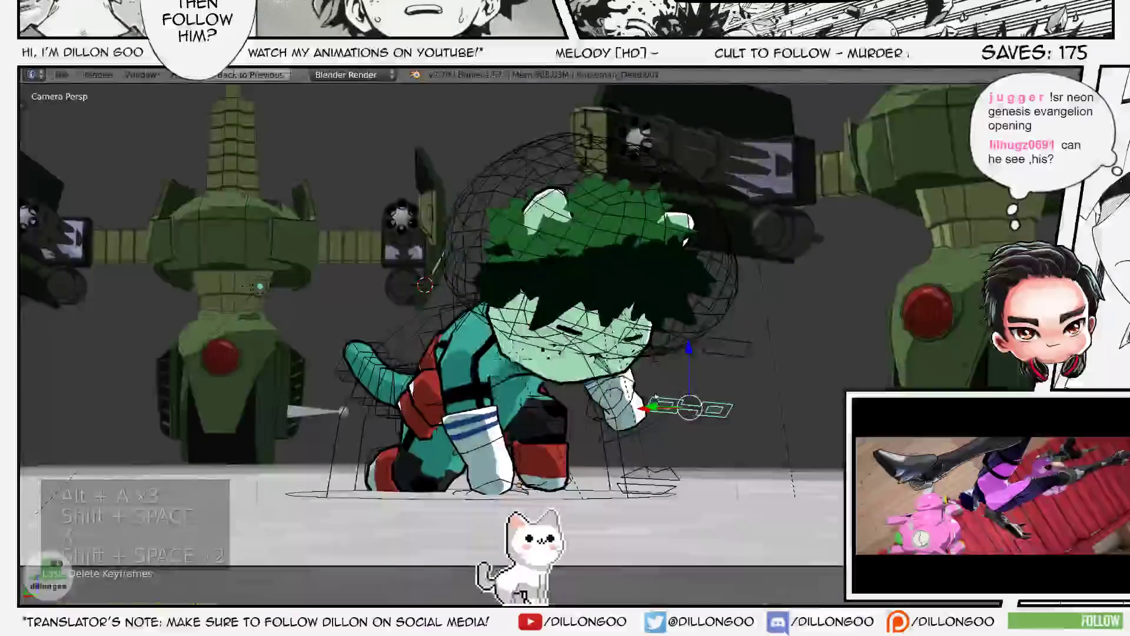
key(ctrl+s)
key(Home)
key(z)
key(alt+z)
key(ctrl+s)
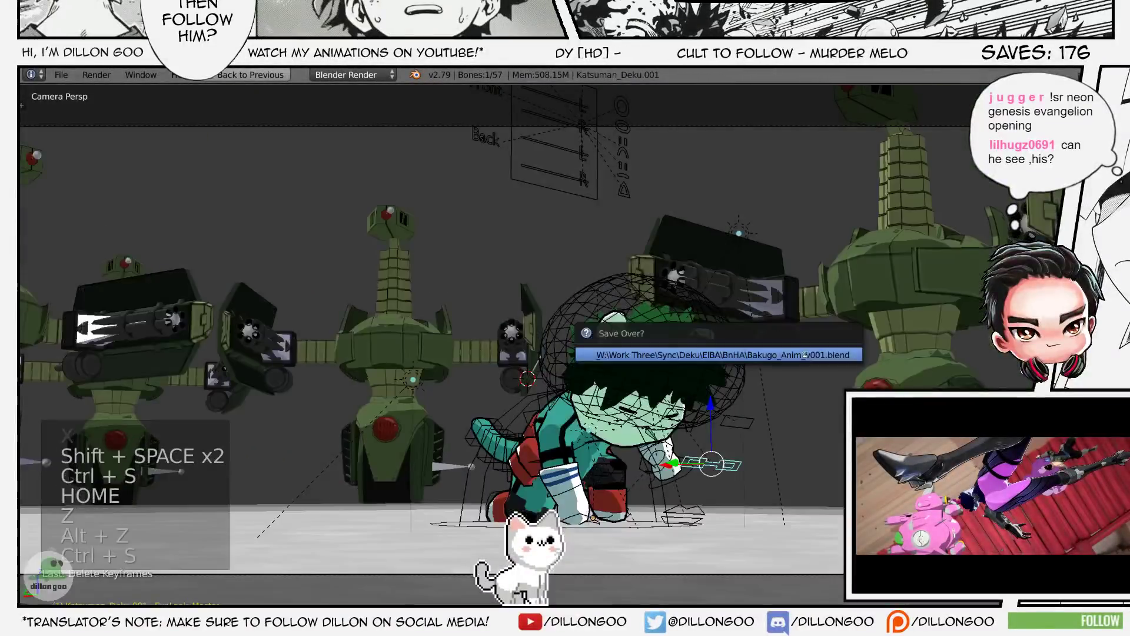
- Play the animation in the camera view to check when the eyes open
key(z)
key(z)
key(z)
key(alt+a)
key(alt+a)
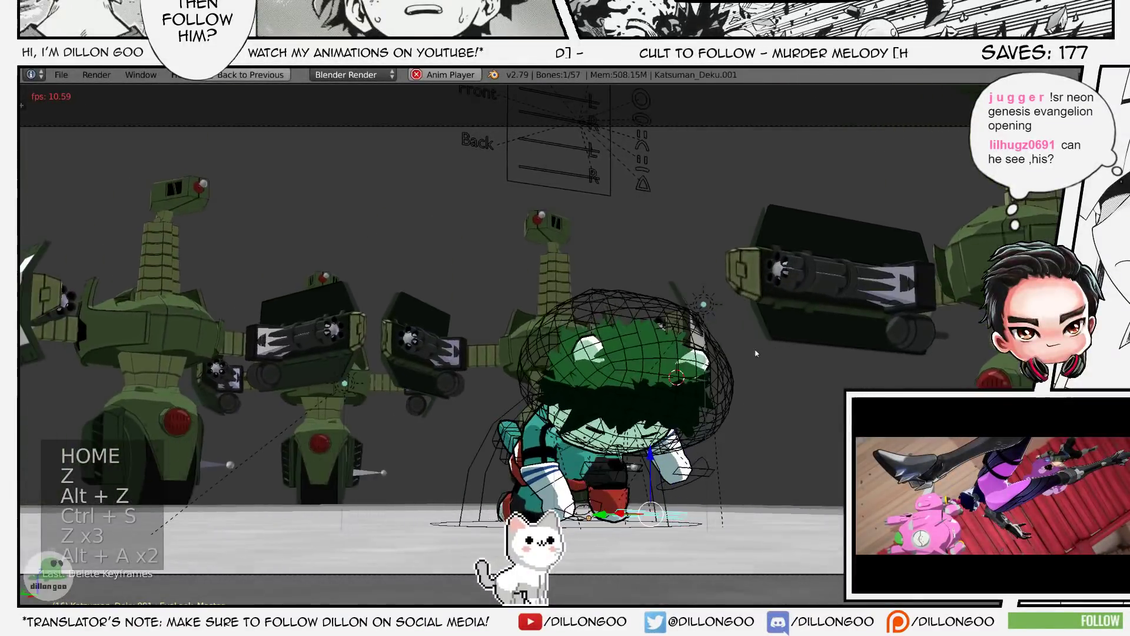
key(alt+a)
- Clear the EyeLook_Master bone's scale at the first frame, rescale it during the crouch and play the animation
key(shift+Left)
key(alt+a)
key(alt+a)
key(alt+a)
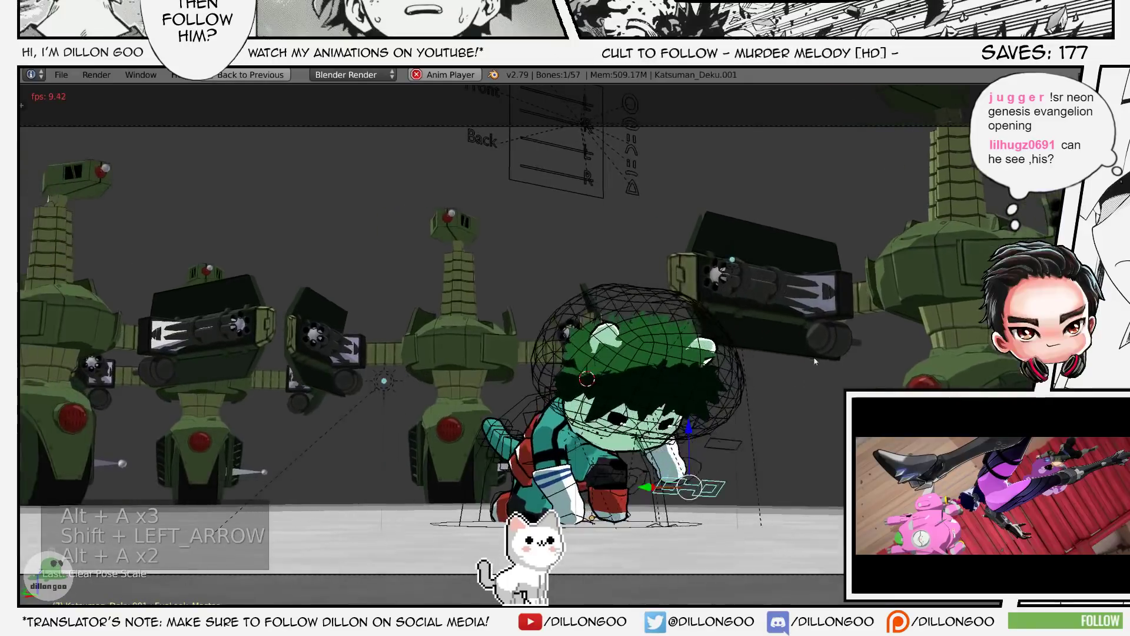
key(alt+s)
click(767, 393)
key(alt+a)
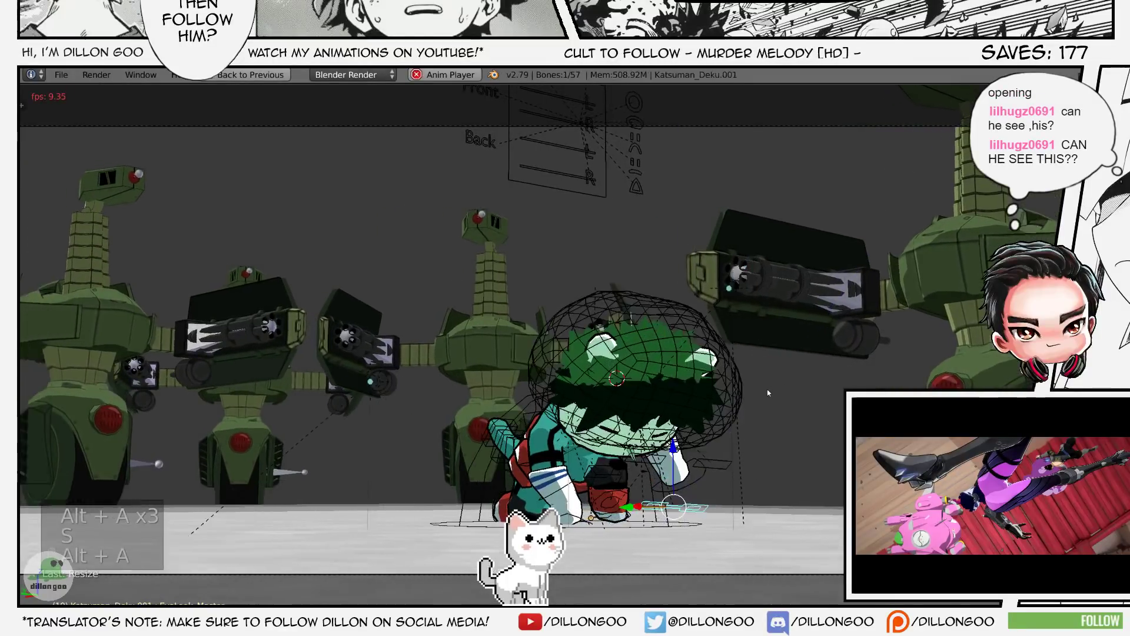
key(alt+a)
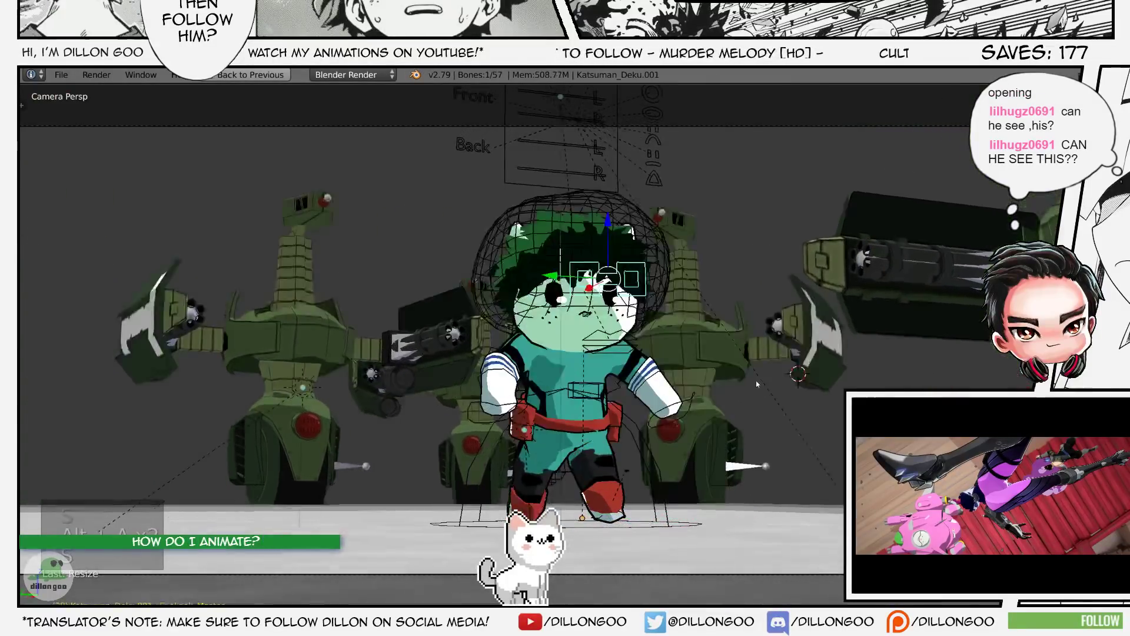
- Restore the animation layout, save the file and return the 3D view to textured shading
key(shift+space)
key(ctrl+s)
click(756, 381)
key(z)
key(z)
key(z)
key(alt+z)
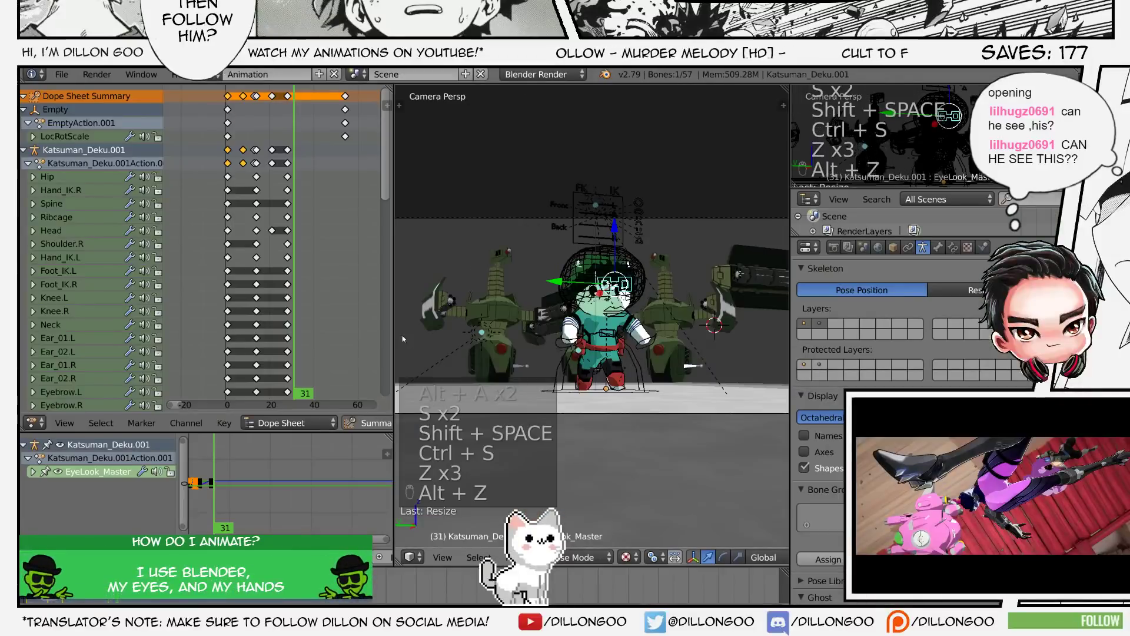
- Play the animation in the maximized camera view with wireframe shading and save the file over the existing one
key(alt+a)
key(alt+a)
key(alt+a)
key(shift+space)
key(z)
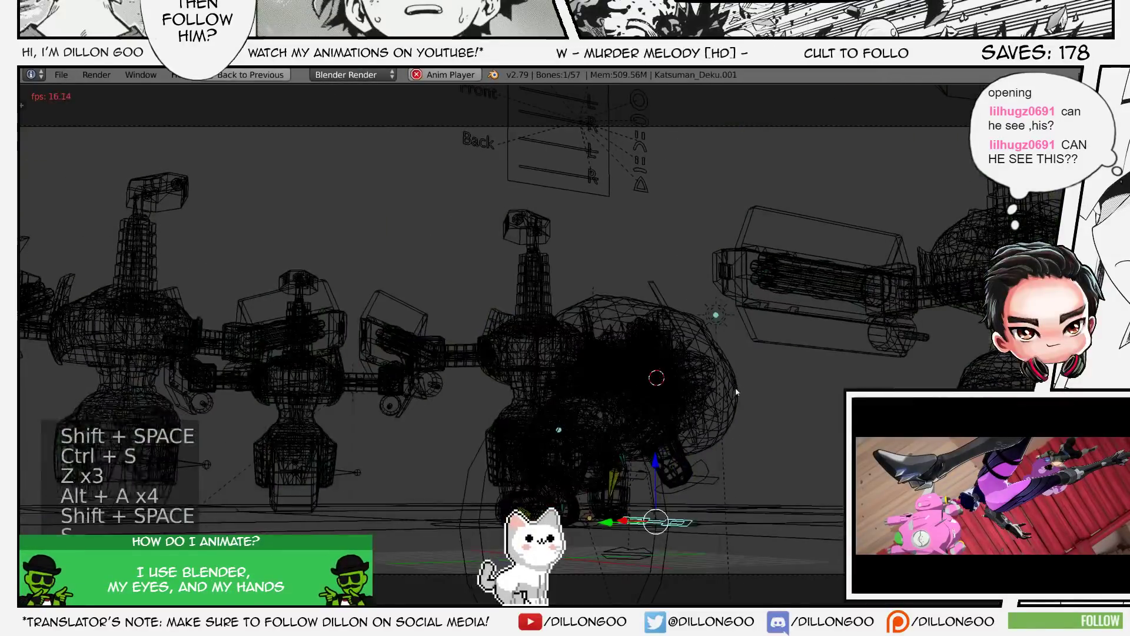
key(shift+space)
key(shift+space)
key(ctrl+s)
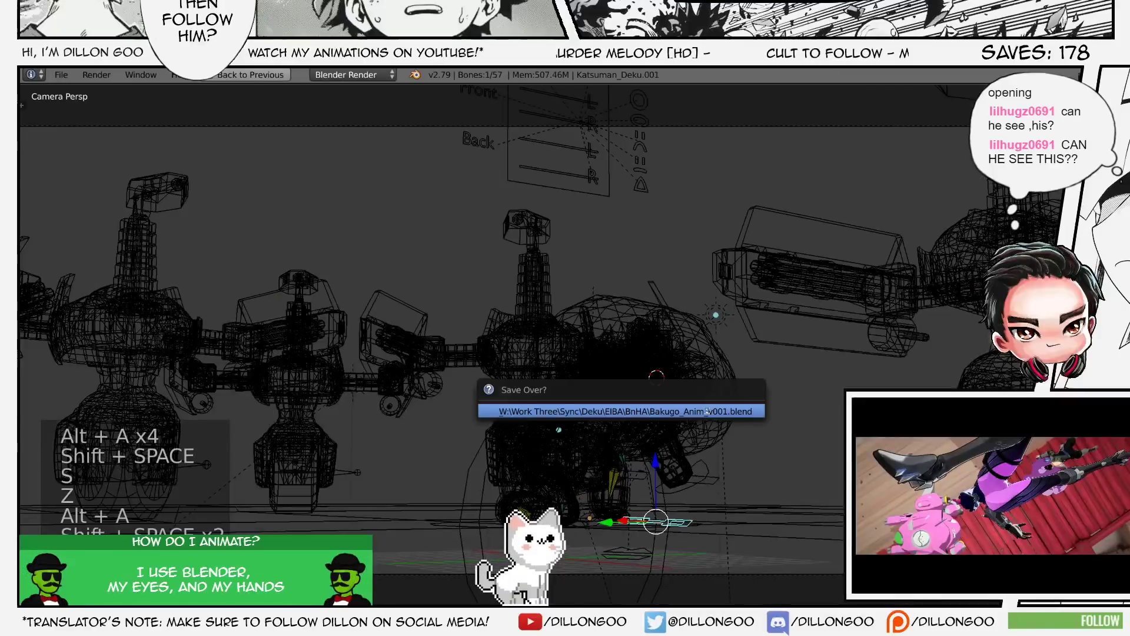
click(708, 411)
- Restore textured shading and switch from Pose Mode to Object Mode for access to the meshes on the cat's face
key(z)
shift+middle_drag(710, 403, 681, 357)
alt+scroll(681, 356, down, 10)
key(ctrl+Tab)
scroll(548, 200, up, 3)
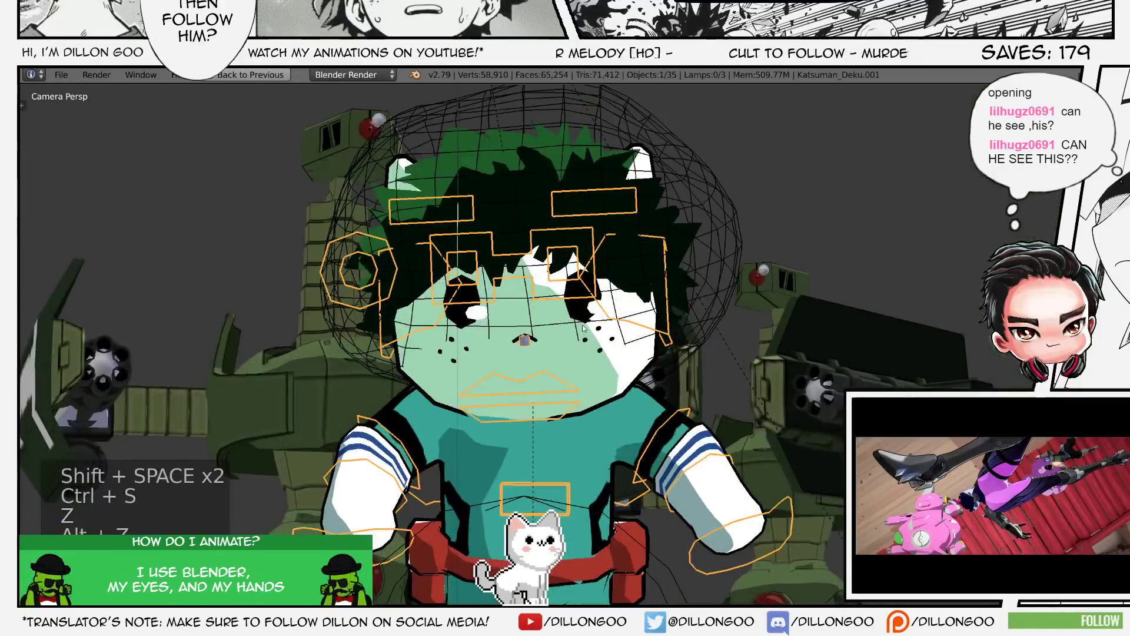
- Try to select the cat's eyes on the face while cycling the viewport shading modes
right_click(577, 321)
key(z)
right_click(577, 322)
key(z)
key(z)
key(z)
key(alt+z)
key(z)
key(z)
right_click(577, 321)
key(z)
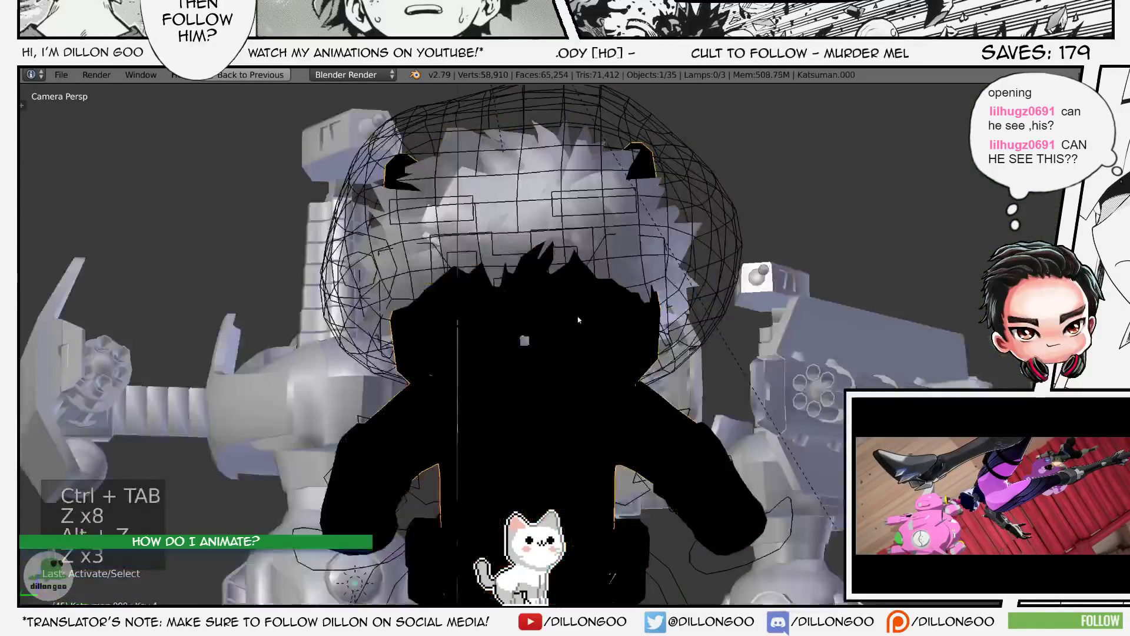
key(alt+z)
- Select the Katsuman_Eyes.001 object on the cat's face and keep textured shading
shift+middle_drag(578, 321, 596, 368)
key(z)
key(z)
key(z)
key(z)
right_click(592, 343)
key(alt+z)
key(g)
right_click(594, 347)
scroll(598, 379, up, 4)
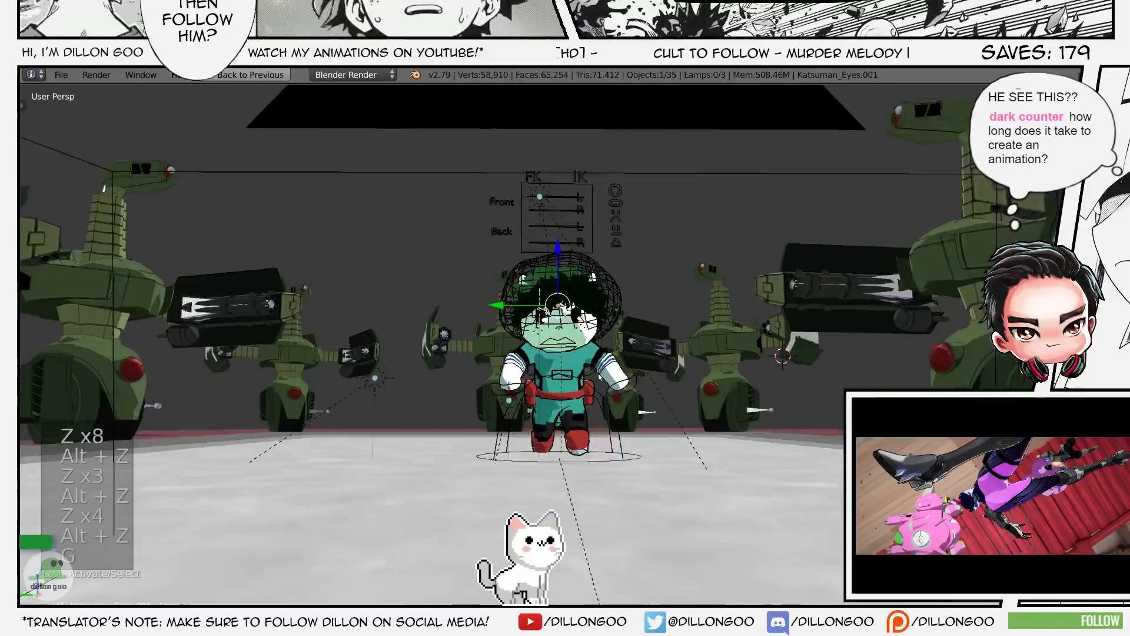
- Try moving the eyes object down off the face and return to the first frame in the camera view
key(g)
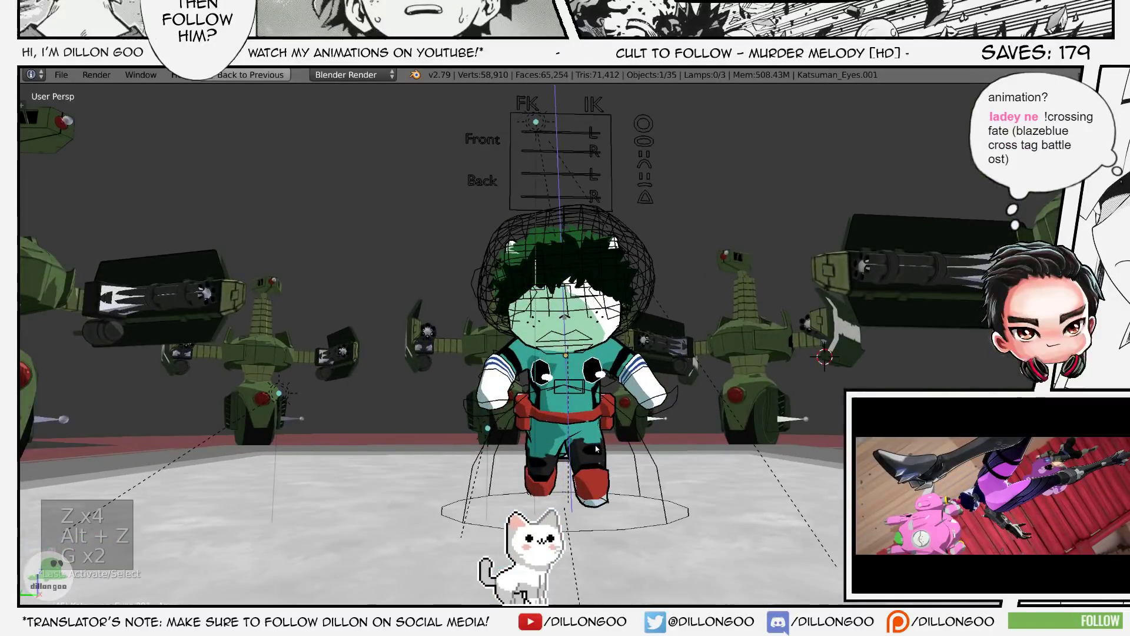
key(shift+Left)
key(Home)
key(KP_0)
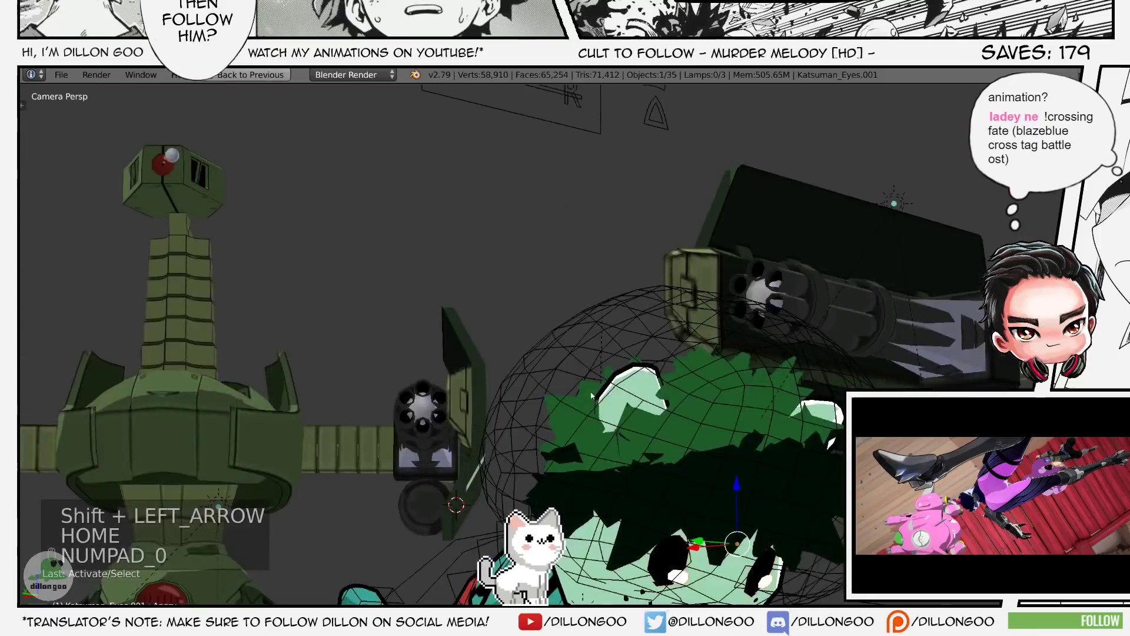
- Save the file, fit the camera frame in the view and restore textured shading
key(ctrl+s)
key(Home)
key(z)
key(z)
key(z)
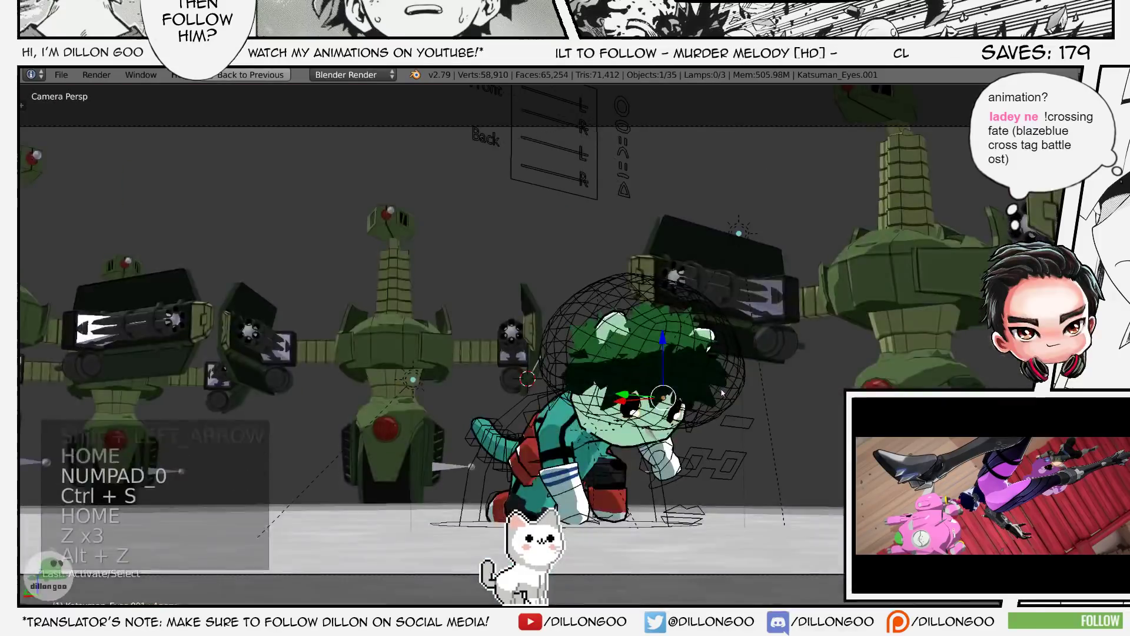
key(alt+z)
- Save the file again over the existing one and bring the viewport back to textured shading
key(ctrl+s)
key(z)
key(z)
key(z)
key(alt+z)
key(ctrl+s)
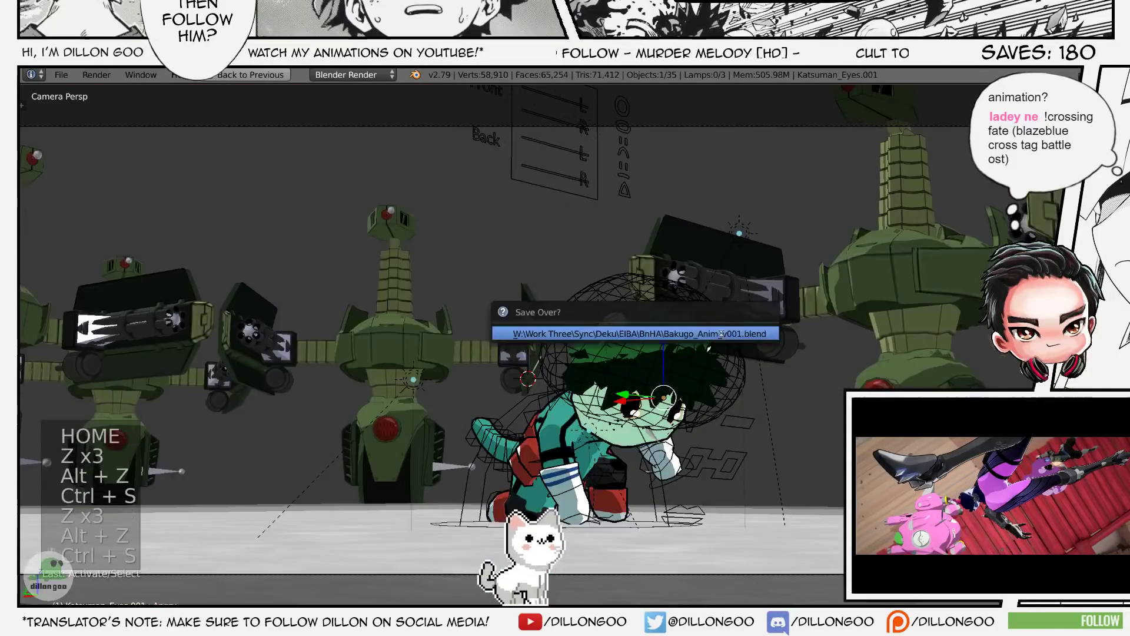
key(z)
key(z)
key(z)
key(alt+z)
key(ctrl+s)
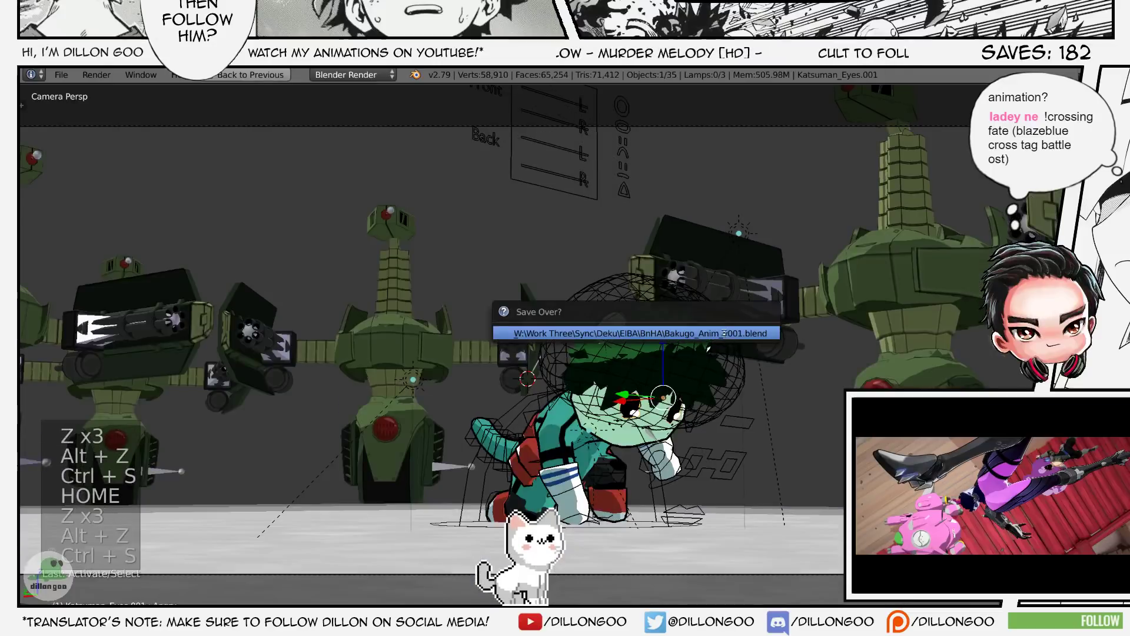
key(z)
key(z)
key(z)
key(alt+z)
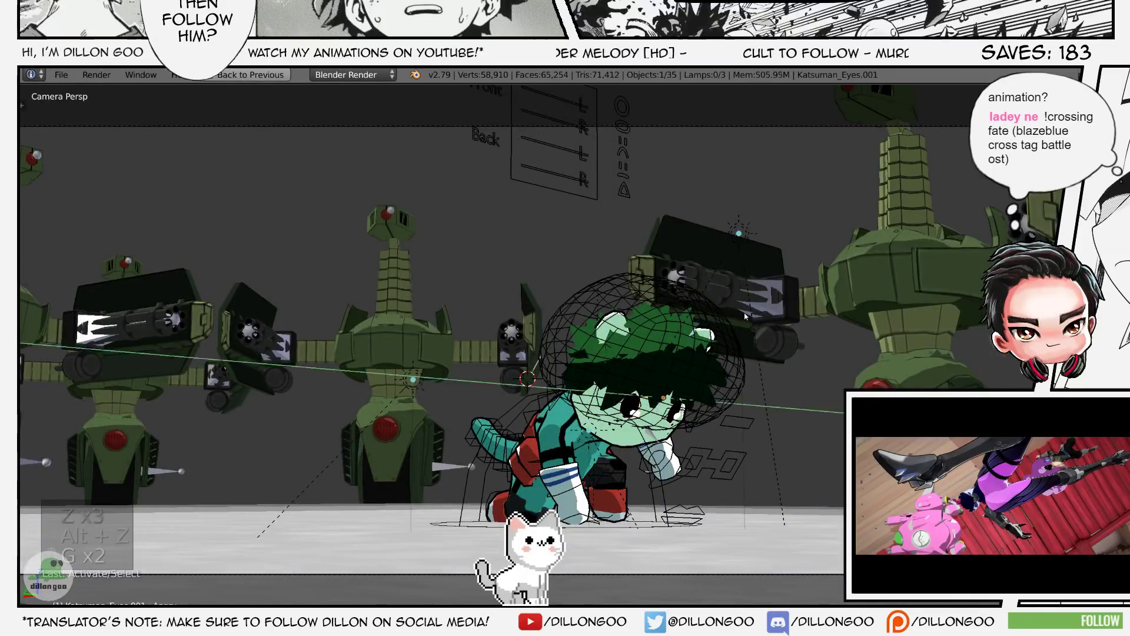
- Move the Katsuman_Eyes.001 object out of sight at frame 0
key(shift+space)
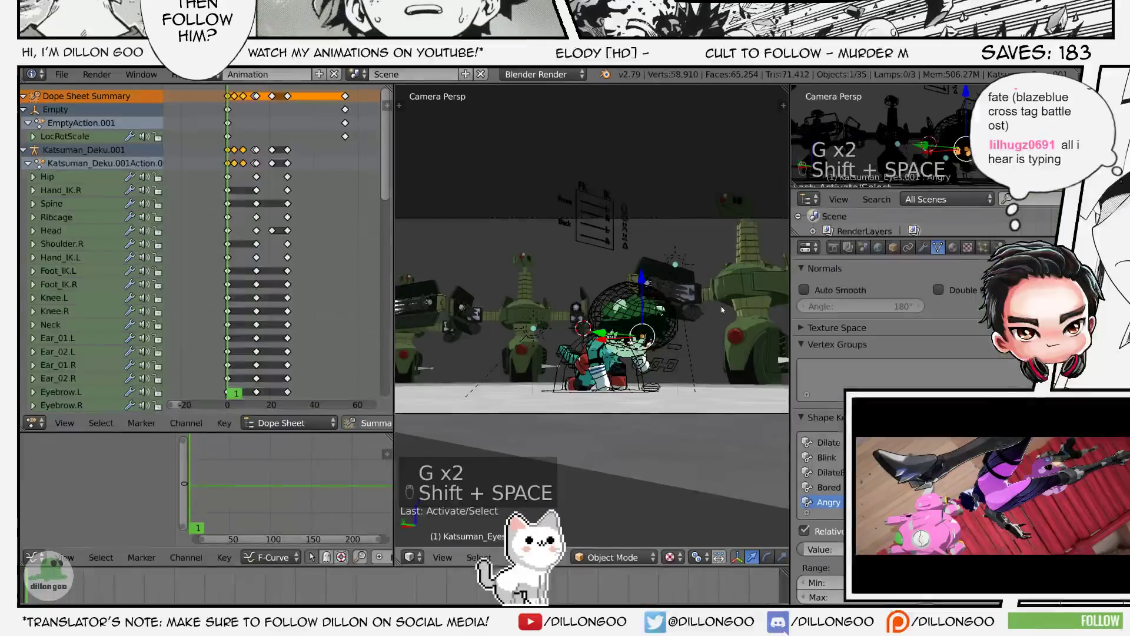
key(g)
key(shift+space)
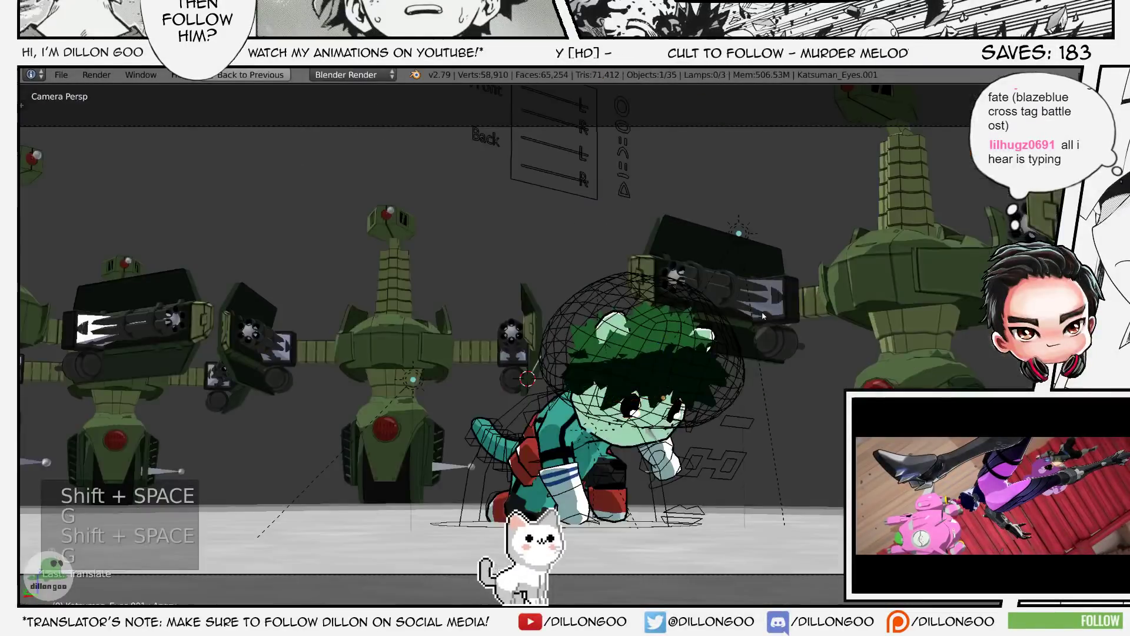
key(g)
- Save the file, deselect everything and play the animation in the maximized camera view
key(ctrl+s)
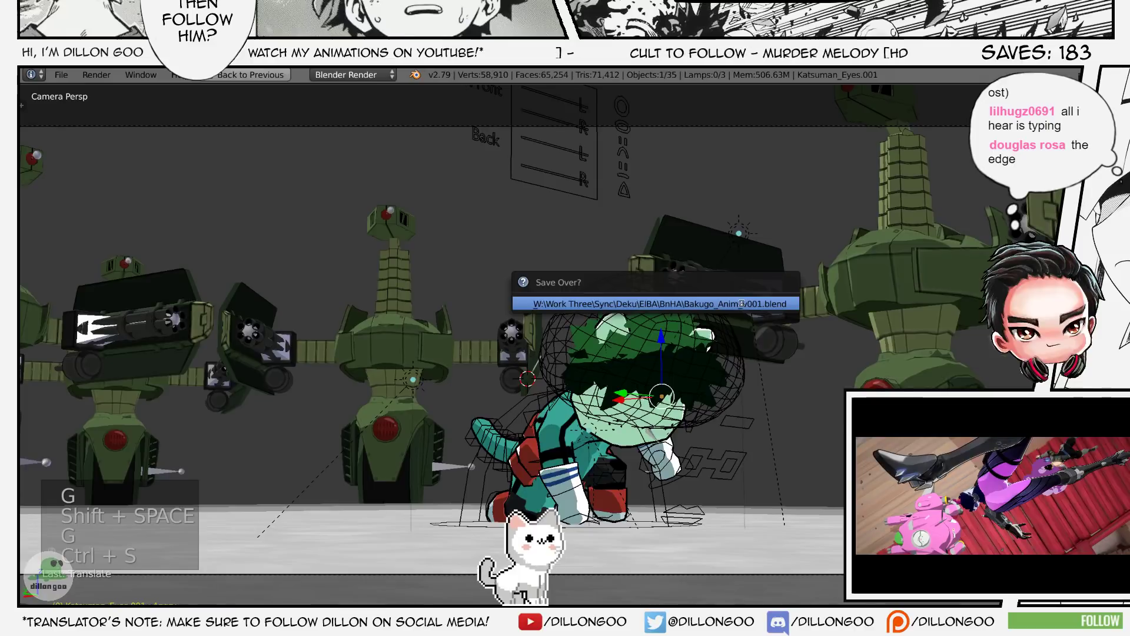
click(742, 304)
key(z)
key(z)
key(z)
key(alt+z)
key(a)
key(ctrl+s)
click(745, 309)
key(z)
key(alt+a)
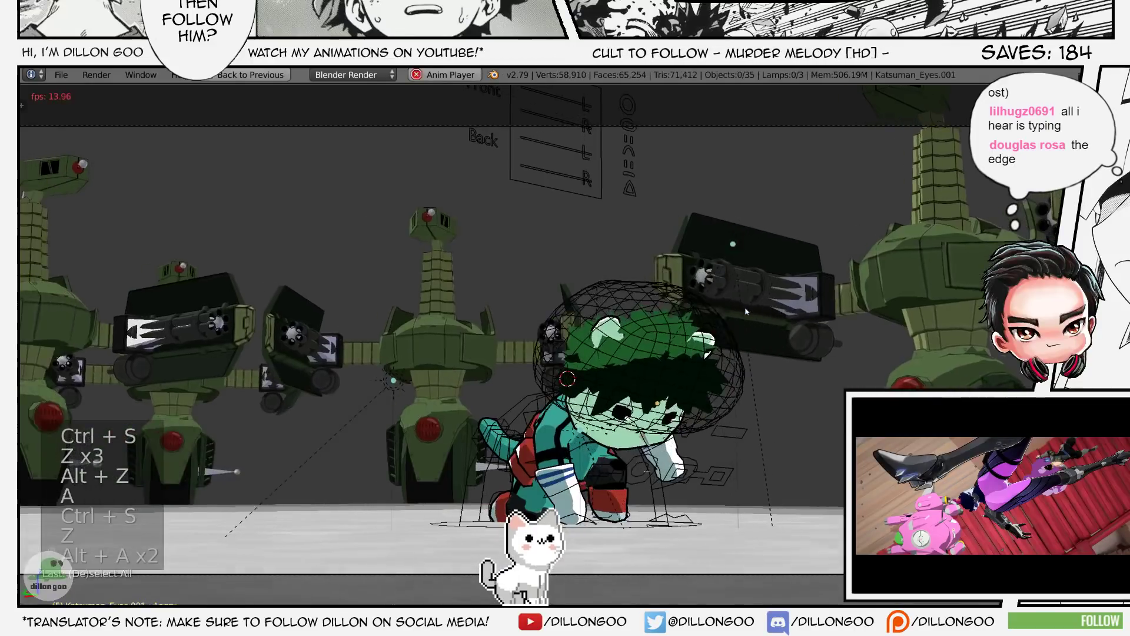
key(alt+a)
key(shift+space)
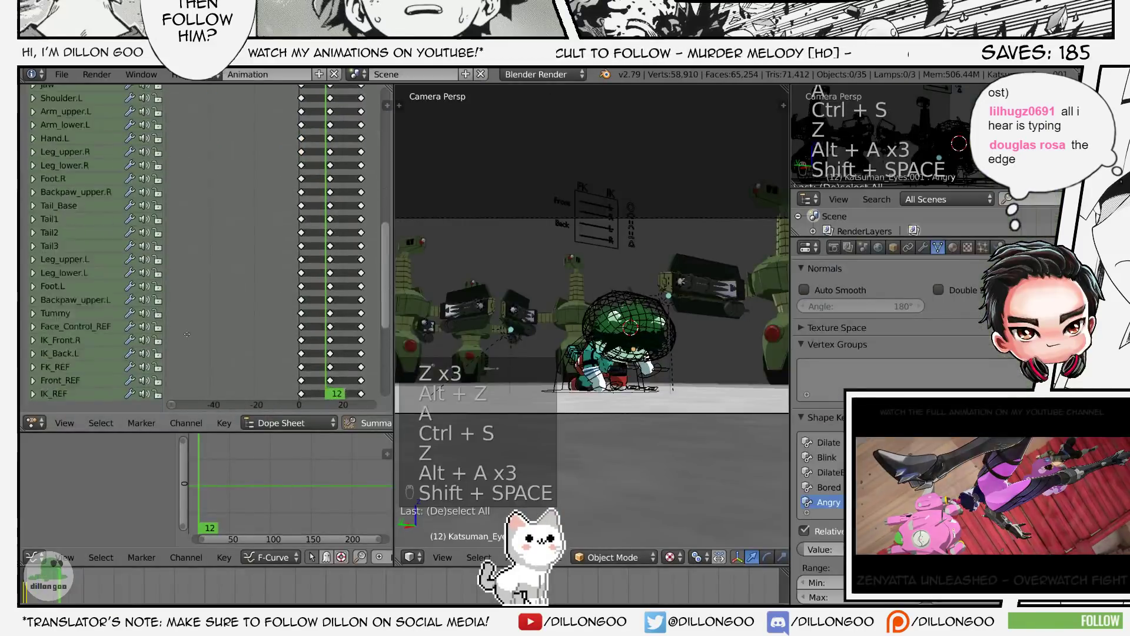
- Shift the Katsuman_Eyes.001 keyframes one frame earlier in the dope sheet and move one of them two frames later
middle_drag(187, 334, 280, 197)
scroll(273, 238, up, 8)
drag(285, 119, 281, 142)
key(a)
key(a)
key(a)
key(b)
key(g)
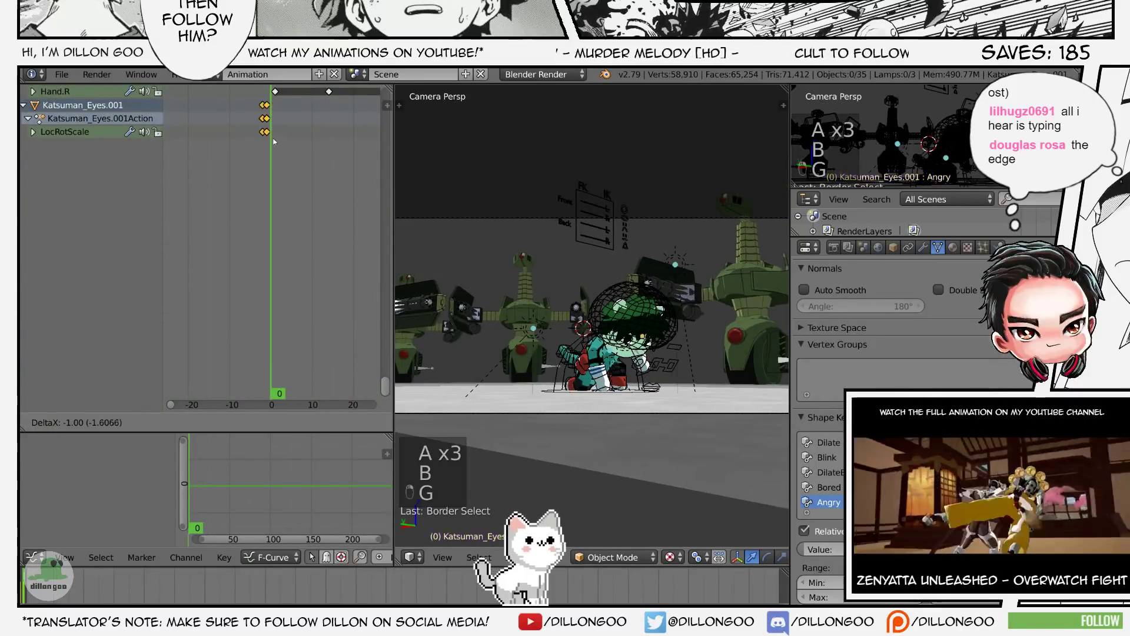
click(273, 142)
right_click(262, 133)
key(g)
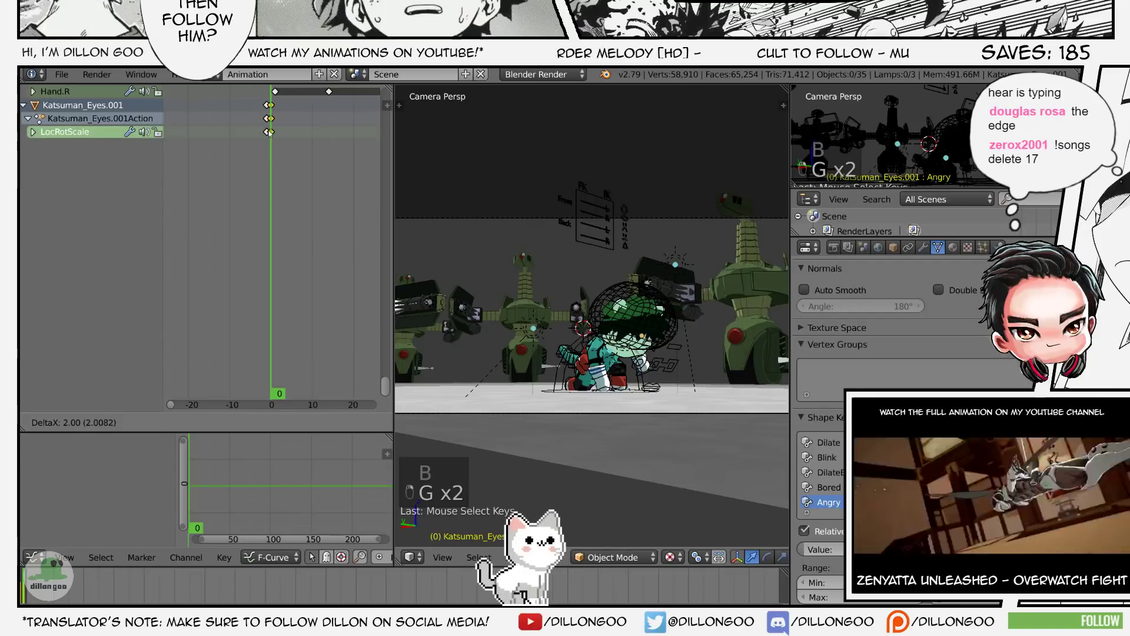
click(269, 133)
- Save the file and replay the animation full-size to check the cat's eyes during the crouch and stand
key(alt+a)
key(alt+a)
key(shift+space)
key(shift+space)
key(shift+space)
key(ctrl+s)
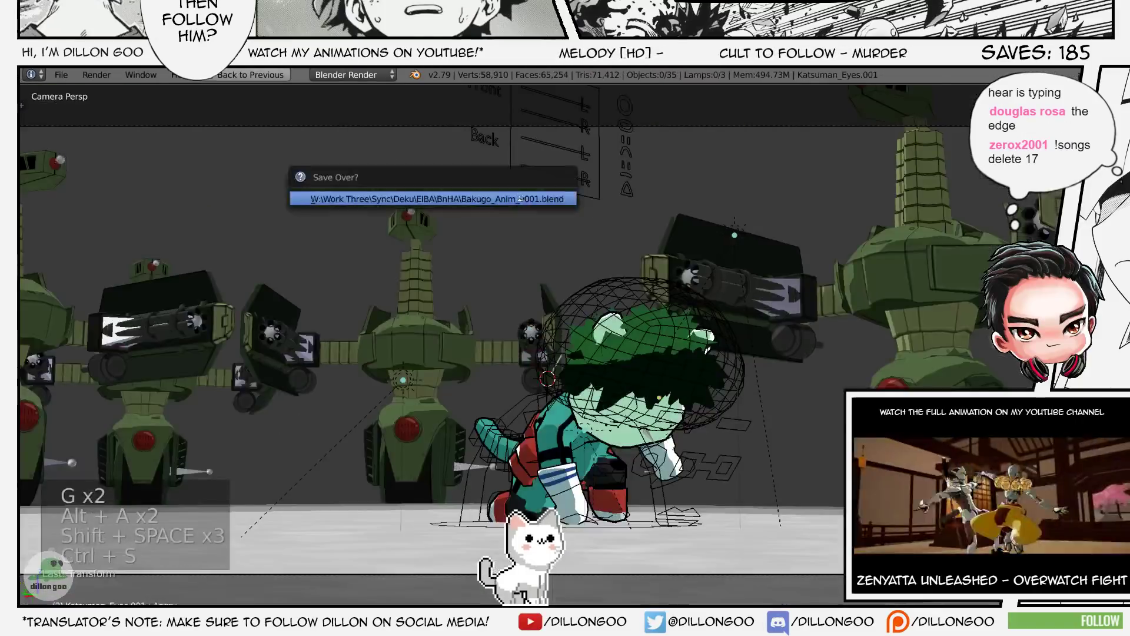
click(520, 199)
key(z)
key(z)
key(z)
key(alt+a)
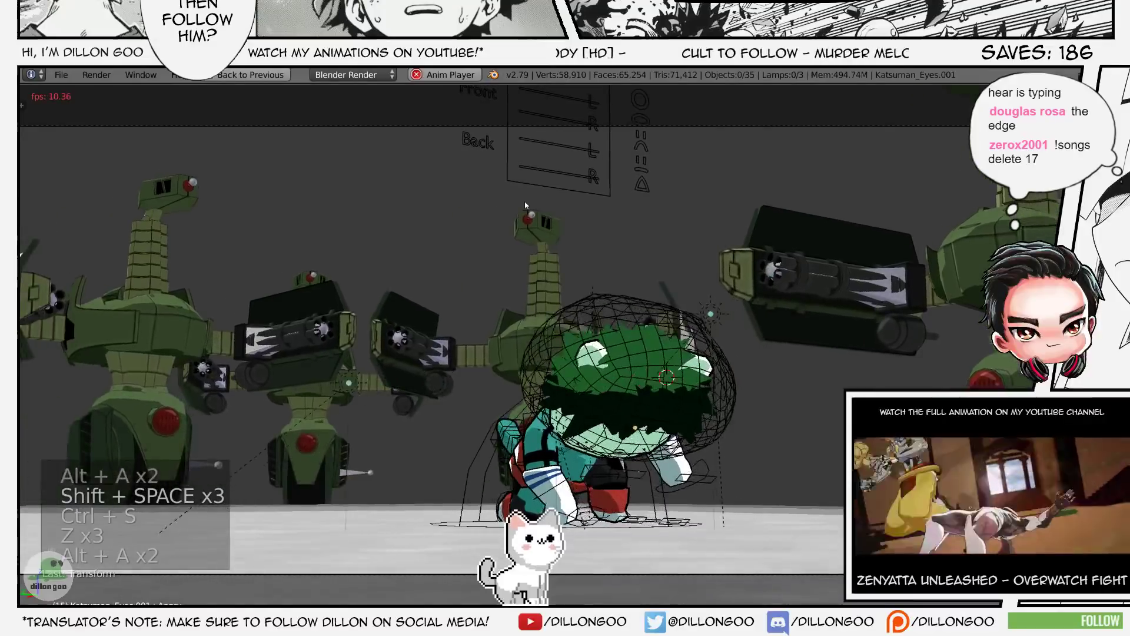
key(alt+a)
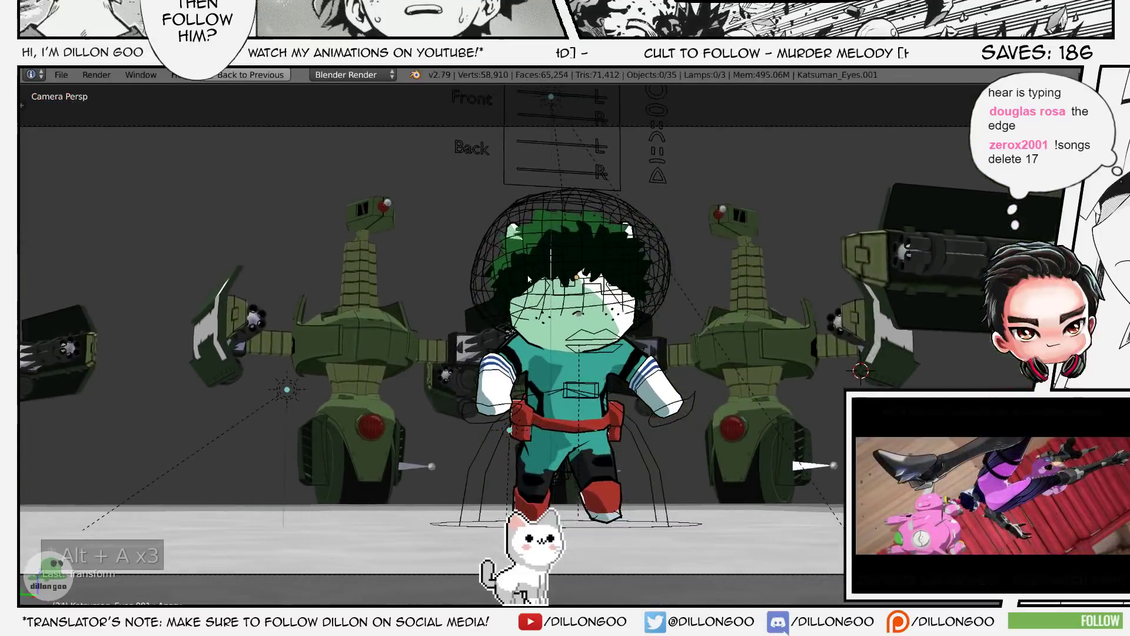
- Return the Katsuman_Deku.001 armature to Pose Mode with the Head bone selected and restore the textured animation layout
key(z)
key(ctrl+Tab)
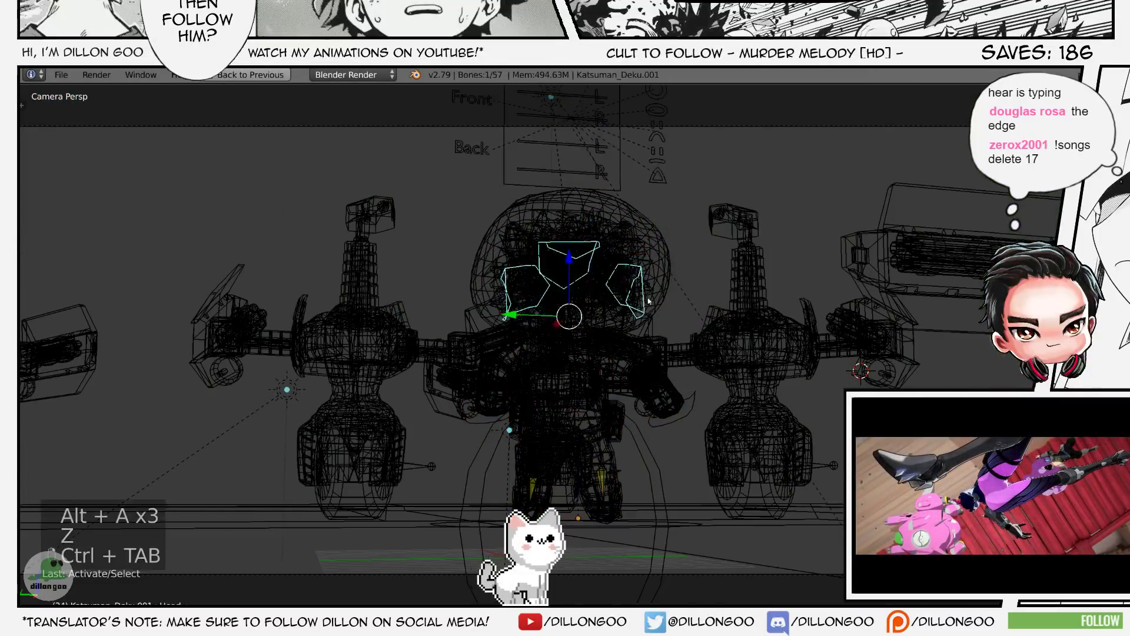
key(z)
key(alt+z)
key(shift+space)
scroll(270, 225, up, 3)
click(271, 225)
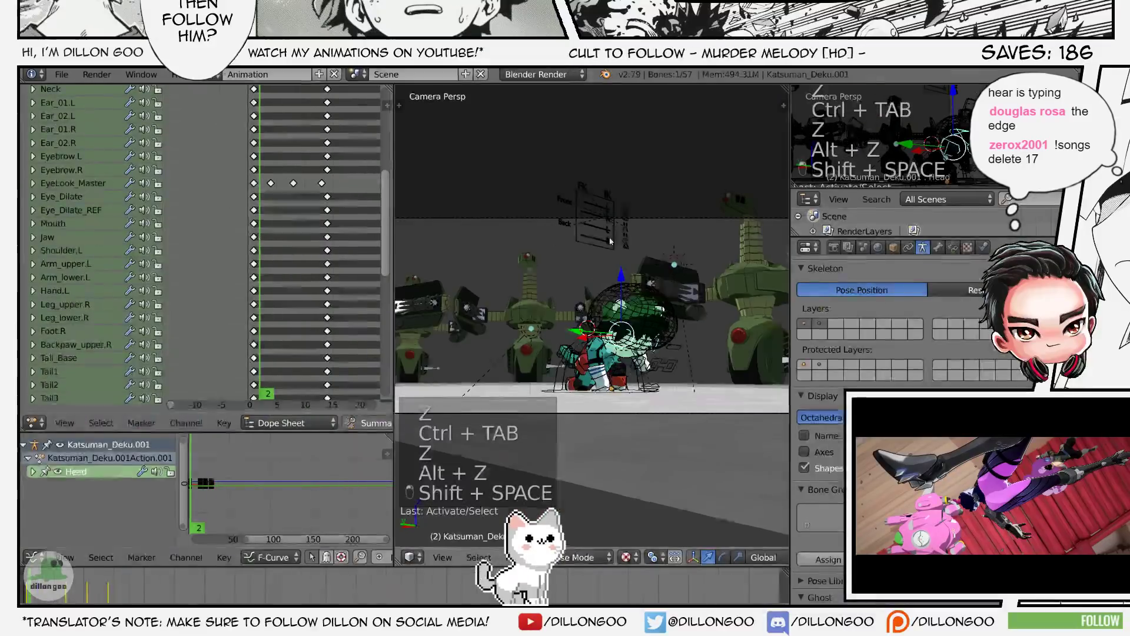
- Rotate the Head bone in the crouch at the first frame and play the animation
key(shift+space)
key(z)
key(alt+z)
key(shift+space)
key(shift+Left)
key(z)
key(alt+z)
key(shift+space)
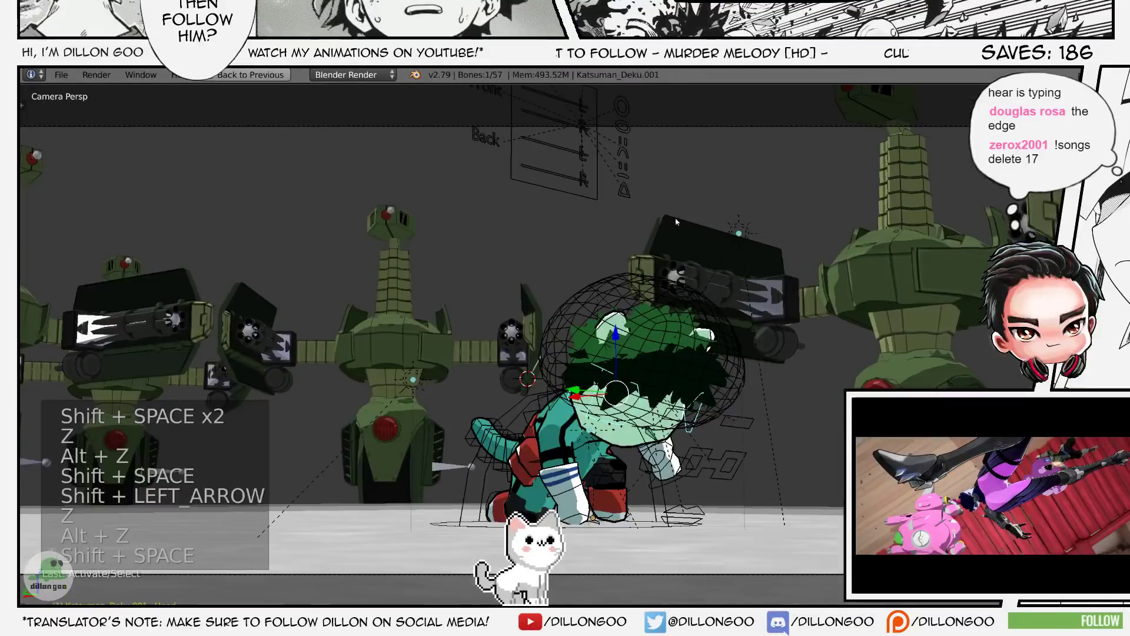
key(x)
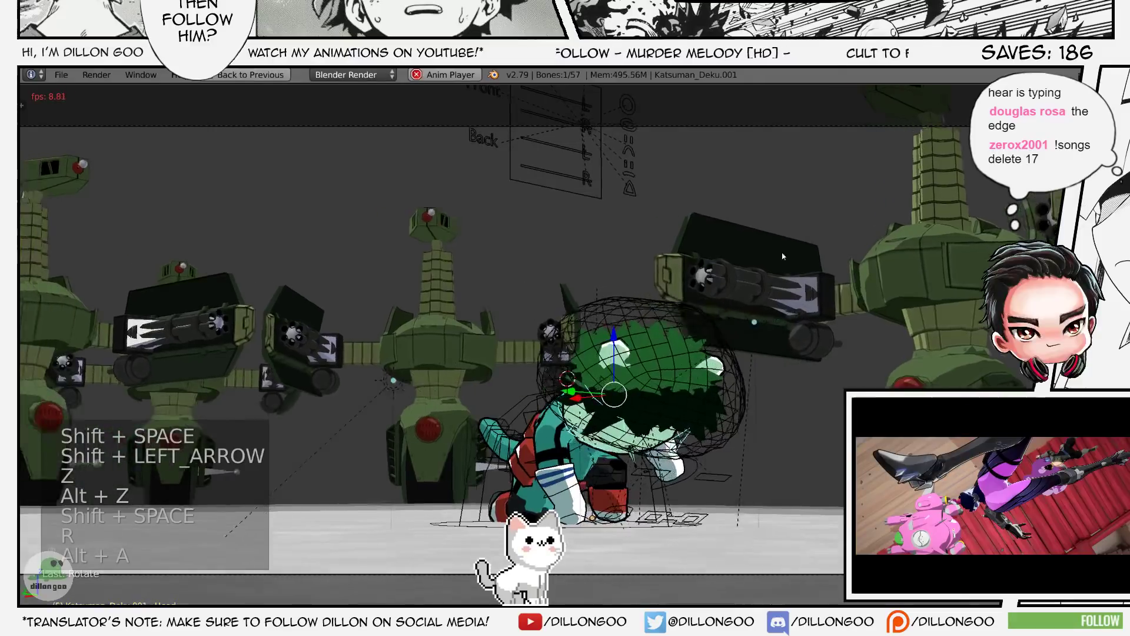
- Stop playback at frame 22 and rotate the Head bone about its X axis
key(alt+a)
key(shift+space)
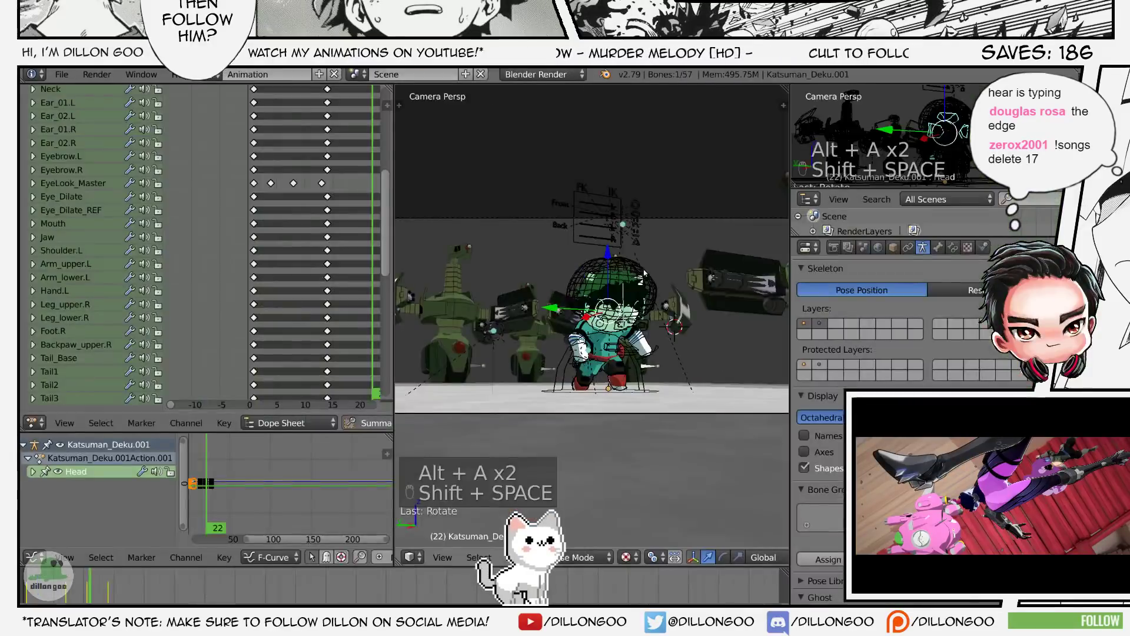
key(shift+space)
key(z)
key(alt+z)
key(r)
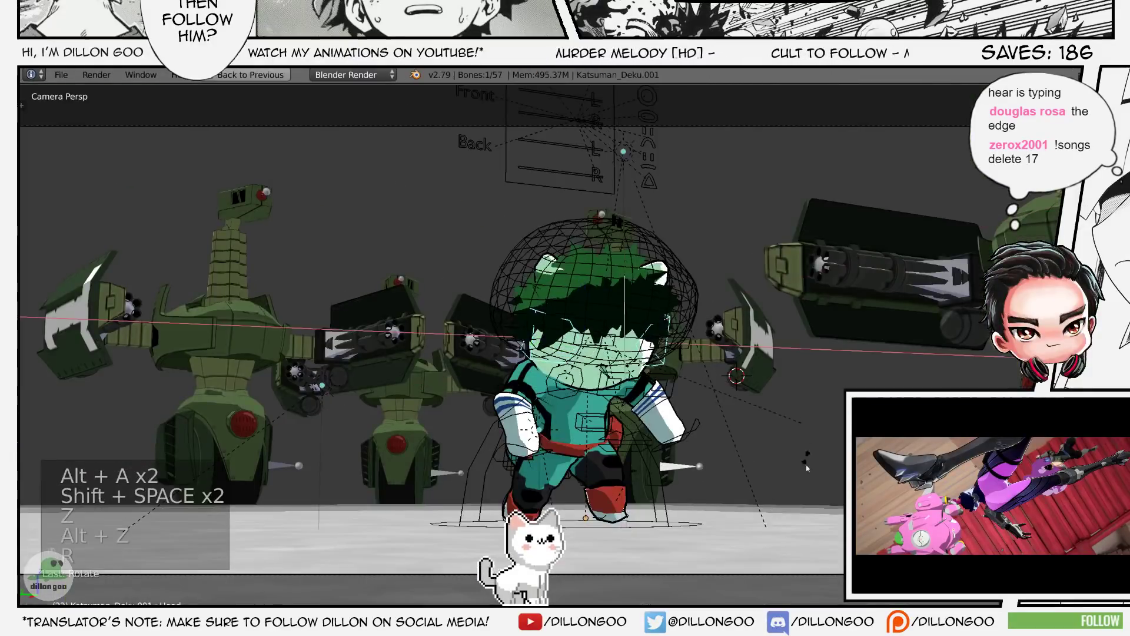
- Delete the surplus Head keyframe just before frame 22 and move the Head keyframe at frame 28 to frame 33
key(shift+space)
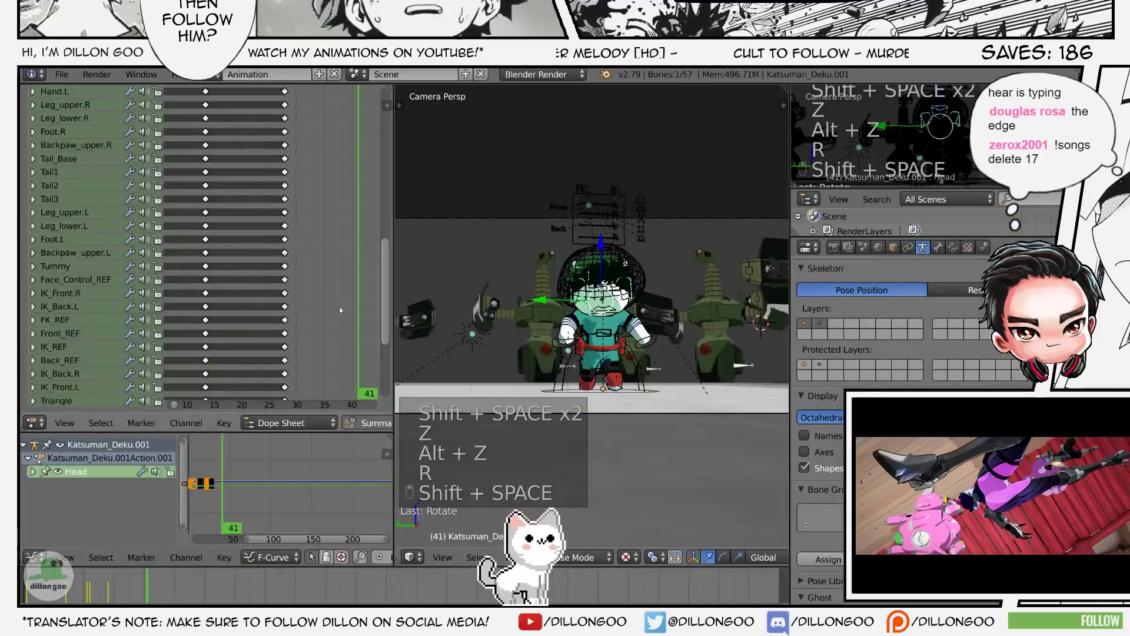
scroll(277, 396, down, 5)
scroll(298, 149, up, 8)
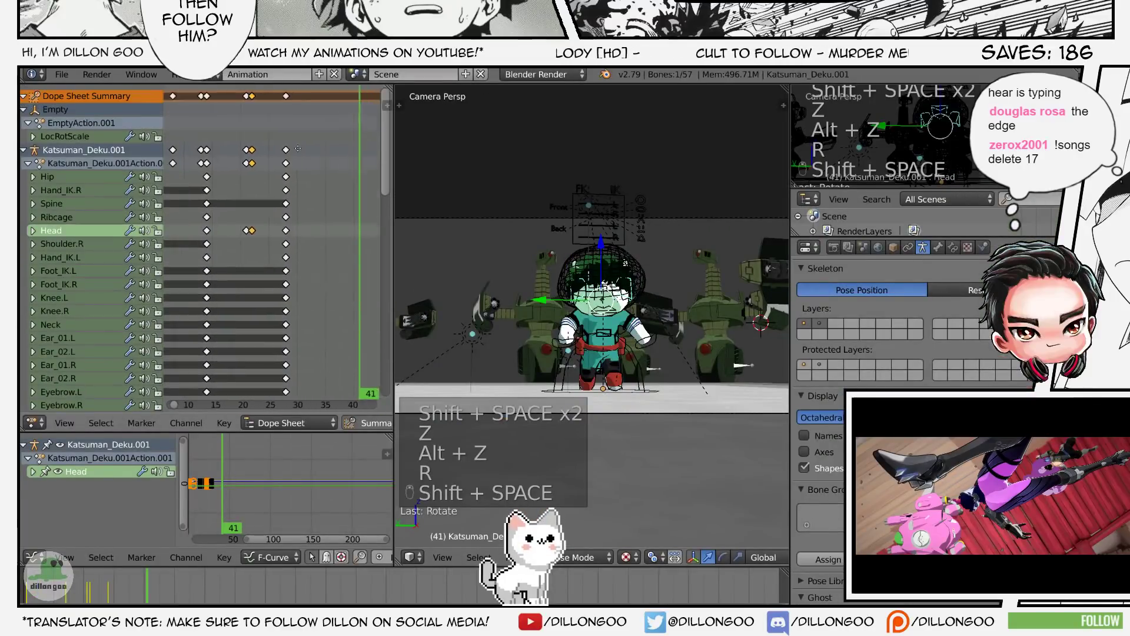
click(306, 234)
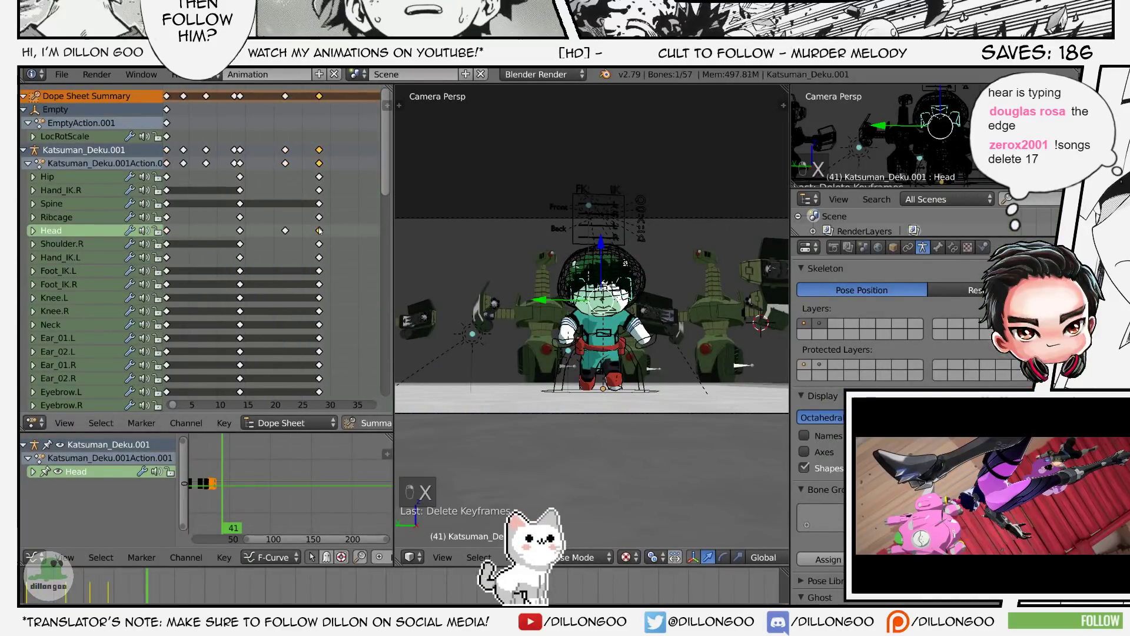
click(306, 246)
key(alt+a)
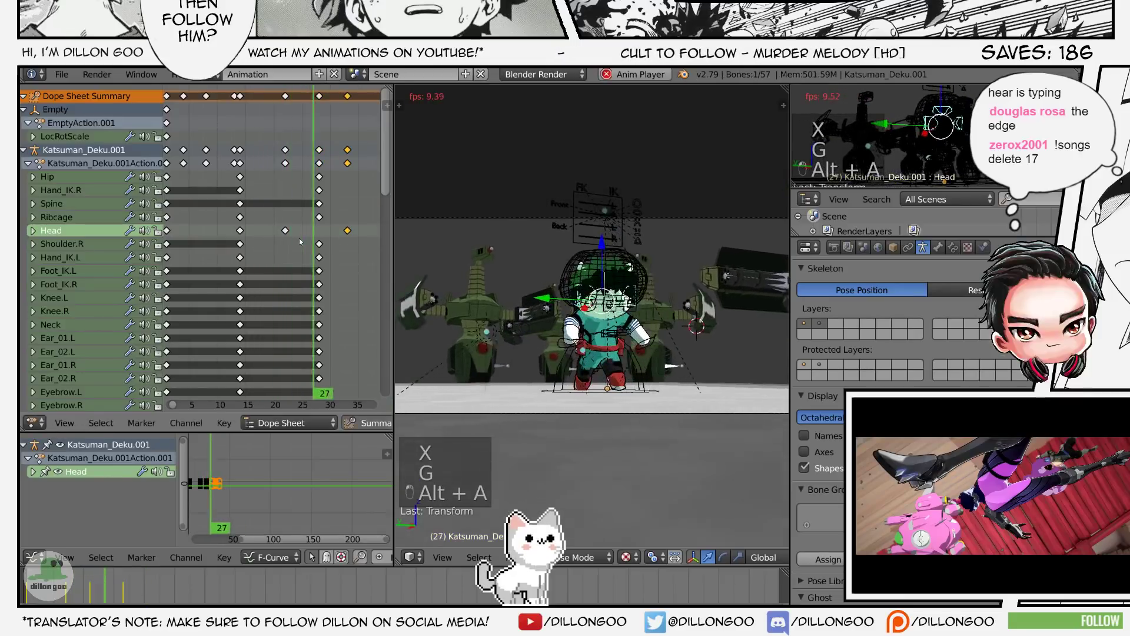
- Play the animation to check the head's motion and save the file from the maximized camera view
key(alt+a)
key(alt+a)
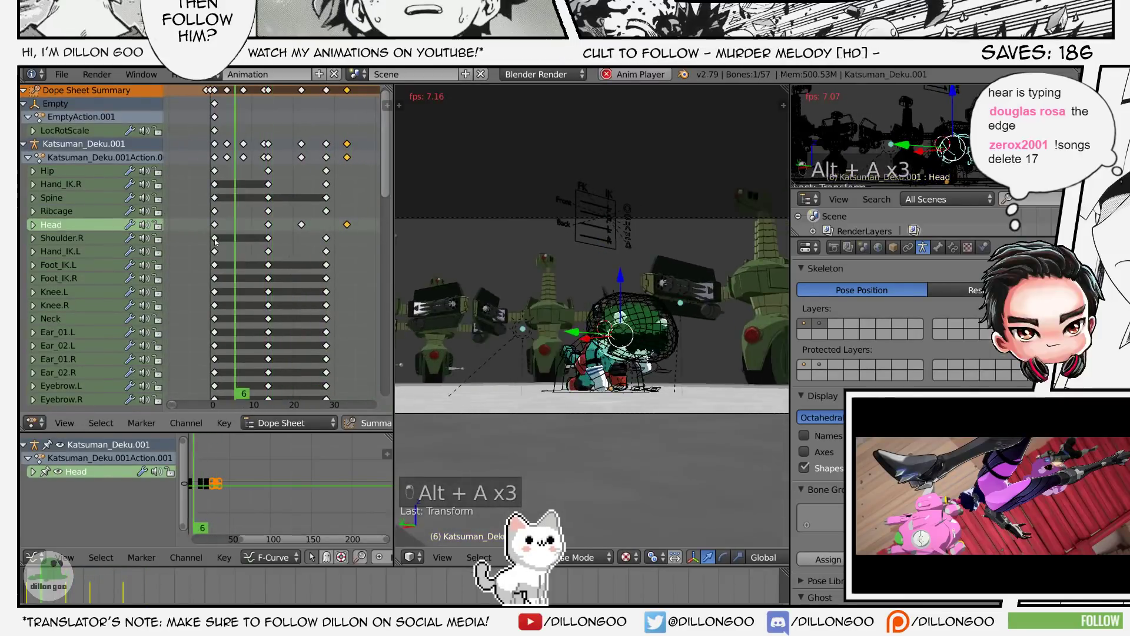
key(shift+space)
key(ctrl+s)
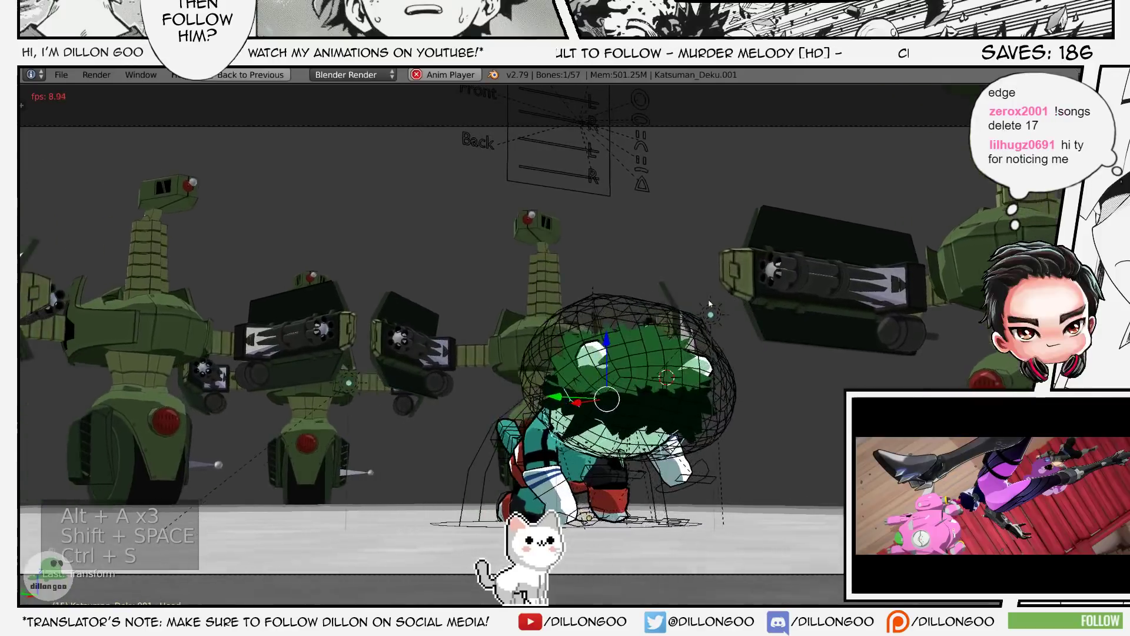
- Move the last Head keyframe to frame 32 and play the animation
key(alt+a)
key(shift+space)
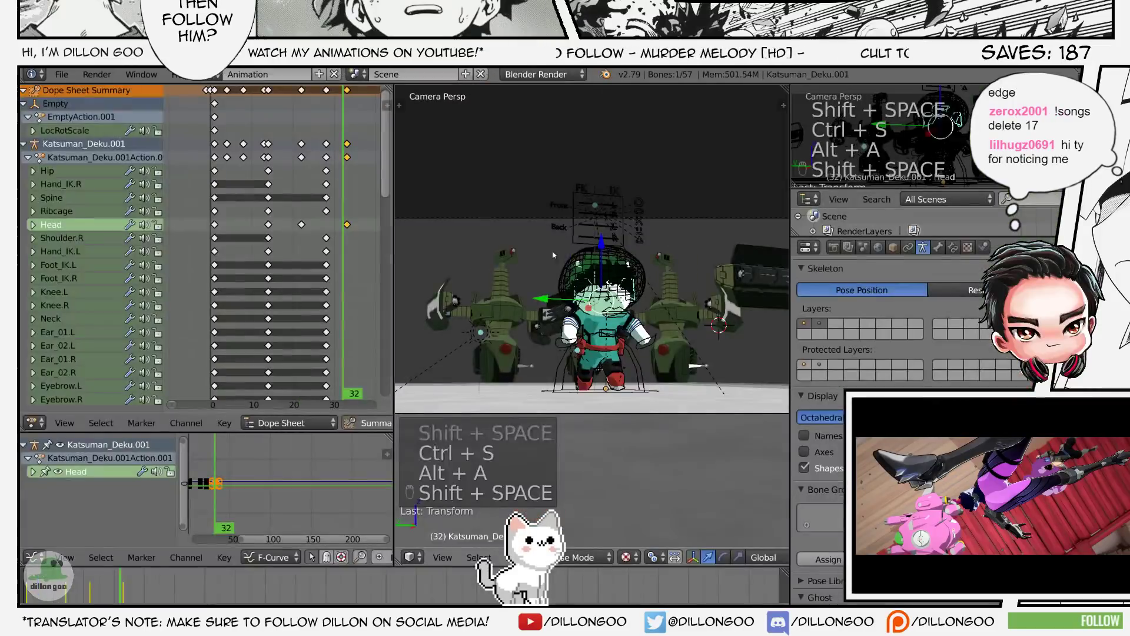
key(Home)
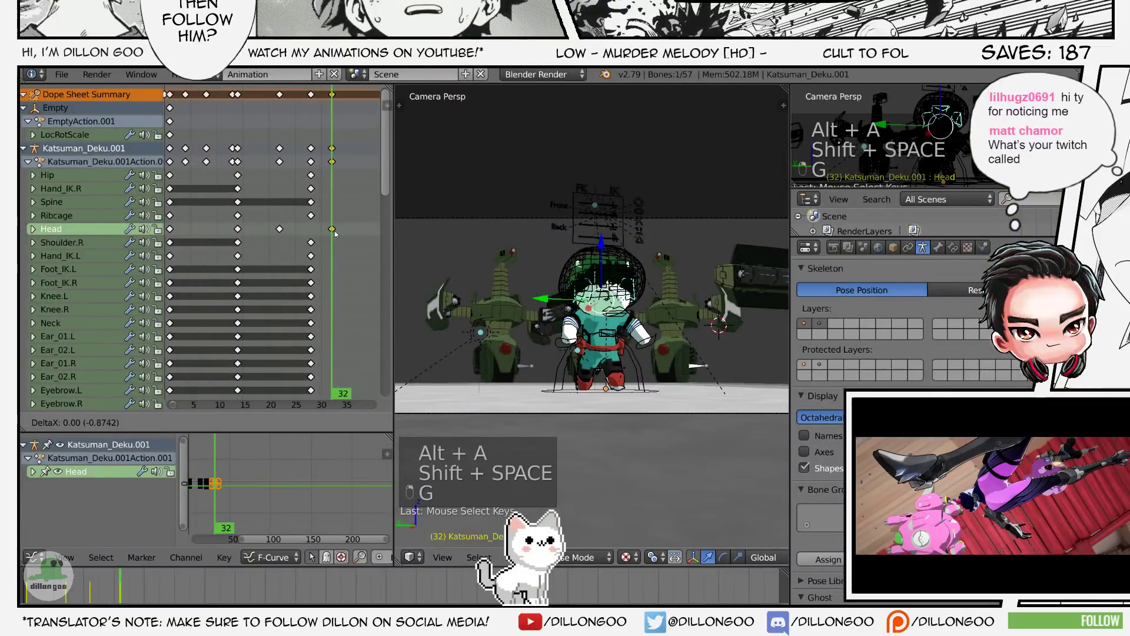
click(333, 234)
key(alt+a)
key(alt+a)
key(alt+a)
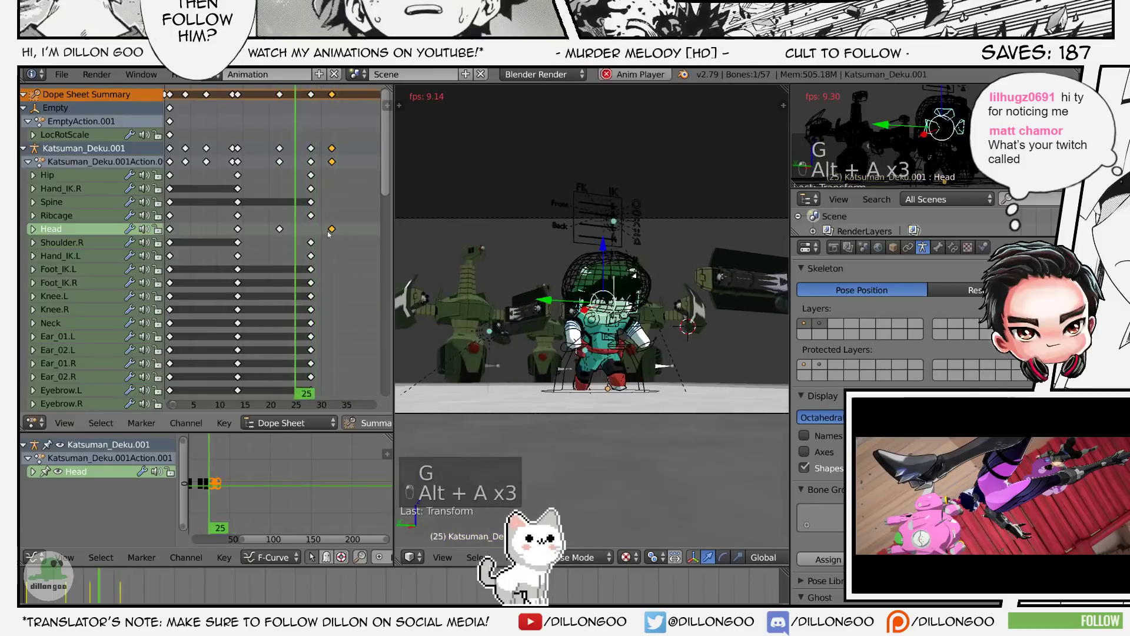
- Rotate the Head bone about its local X axis at frame 32 and save the file from the maximized camera view
key(alt+a)
key(alt+a)
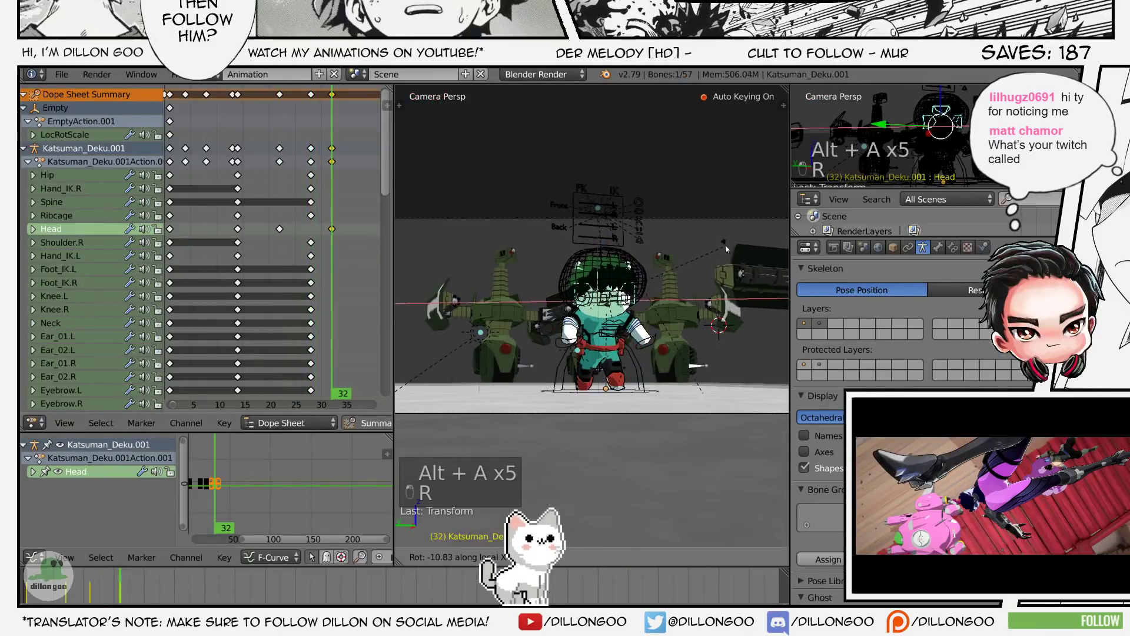
key(shift+space)
key(ctrl+s)
key(z)
key(z)
key(z)
key(alt+z)
key(ctrl+s)
key(z)
key(alt+z)
key(Home)
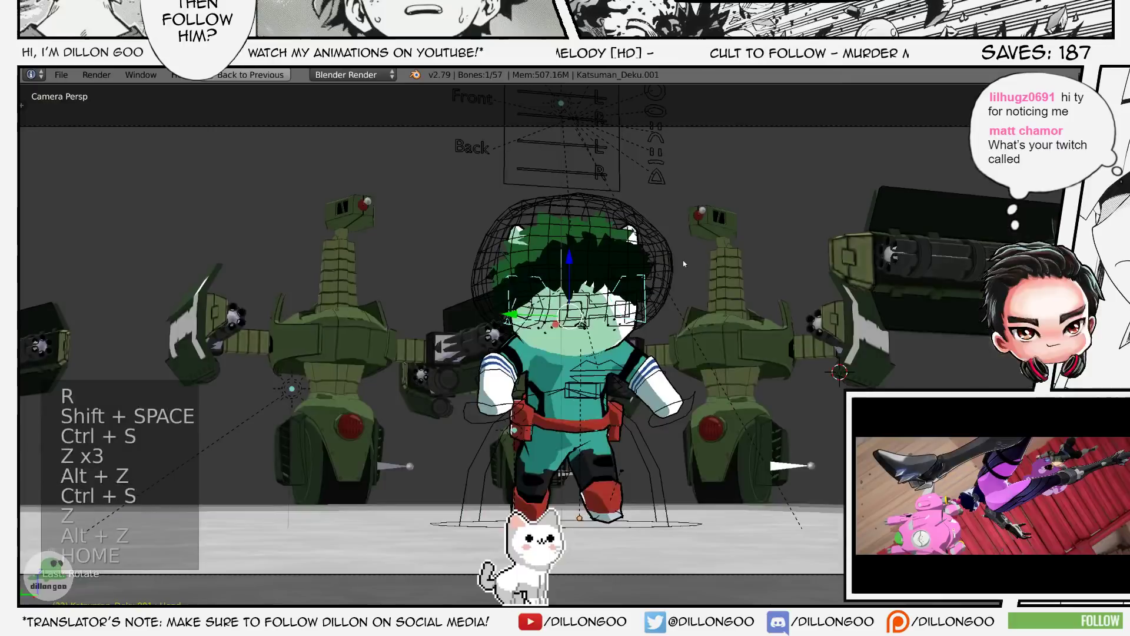
- Save the file again and play the animation in the maximized camera view to check the head's motion
key(ctrl+s)
key(z)
key(z)
key(z)
key(alt+z)
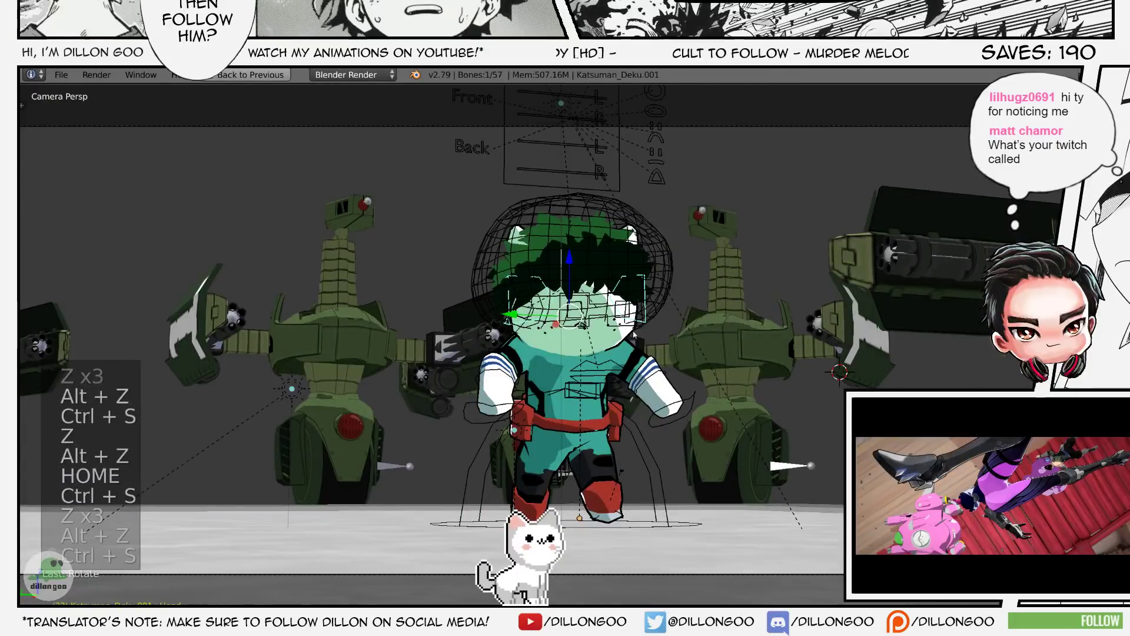
key(ctrl+s)
key(z)
key(z)
key(z)
key(alt+z)
key(z)
key(z)
key(z)
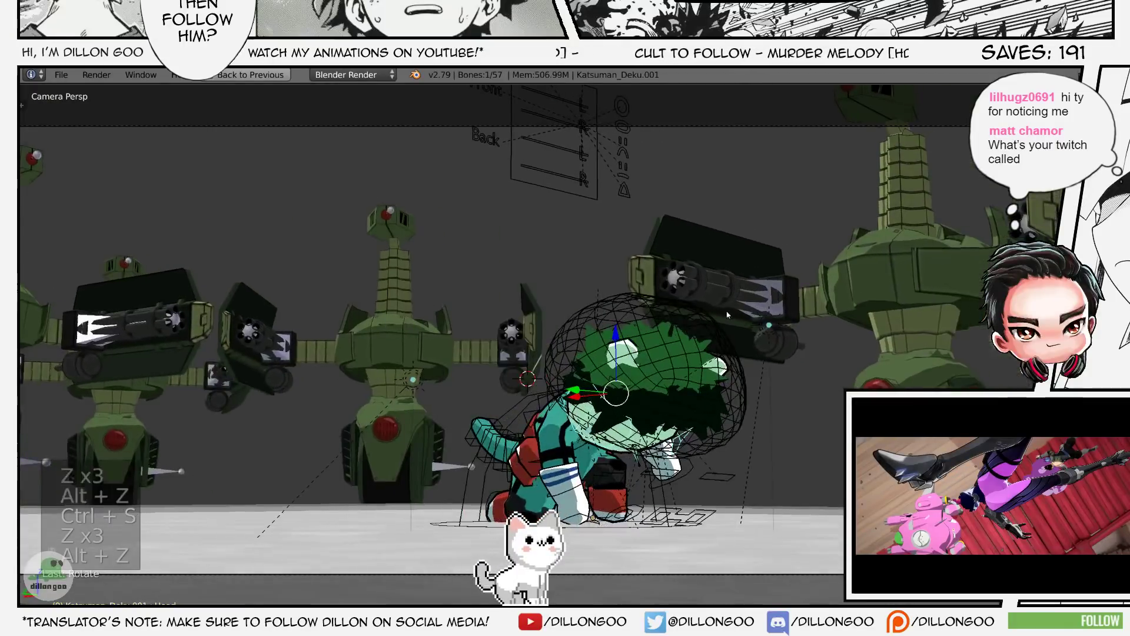
key(alt+a)
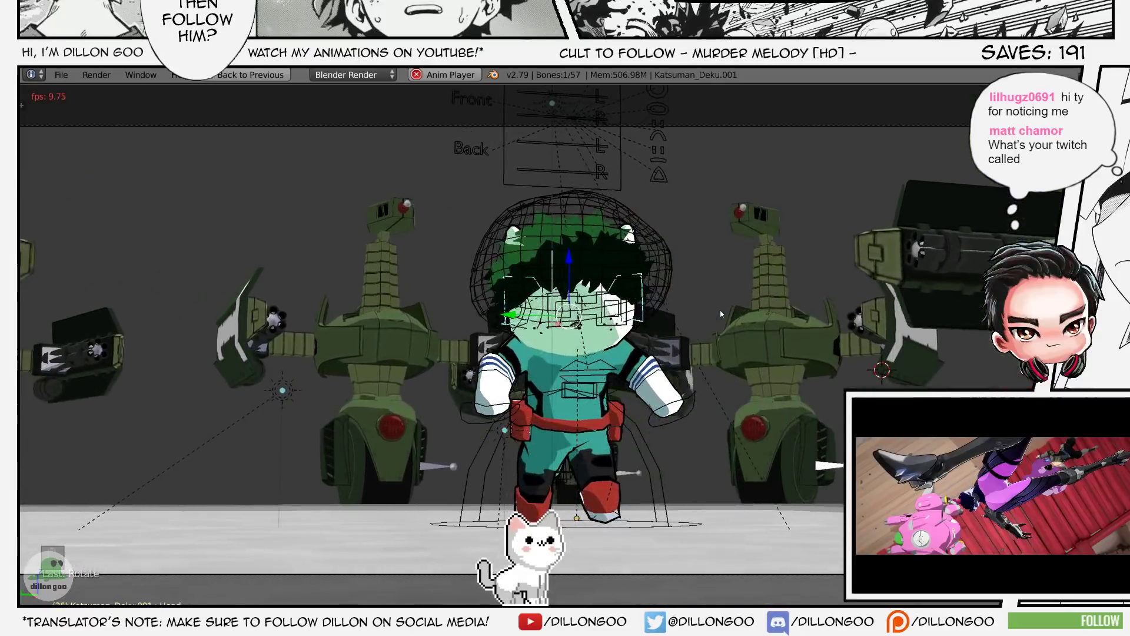
key(alt+a)
key(shift+space)
key(alt+a)
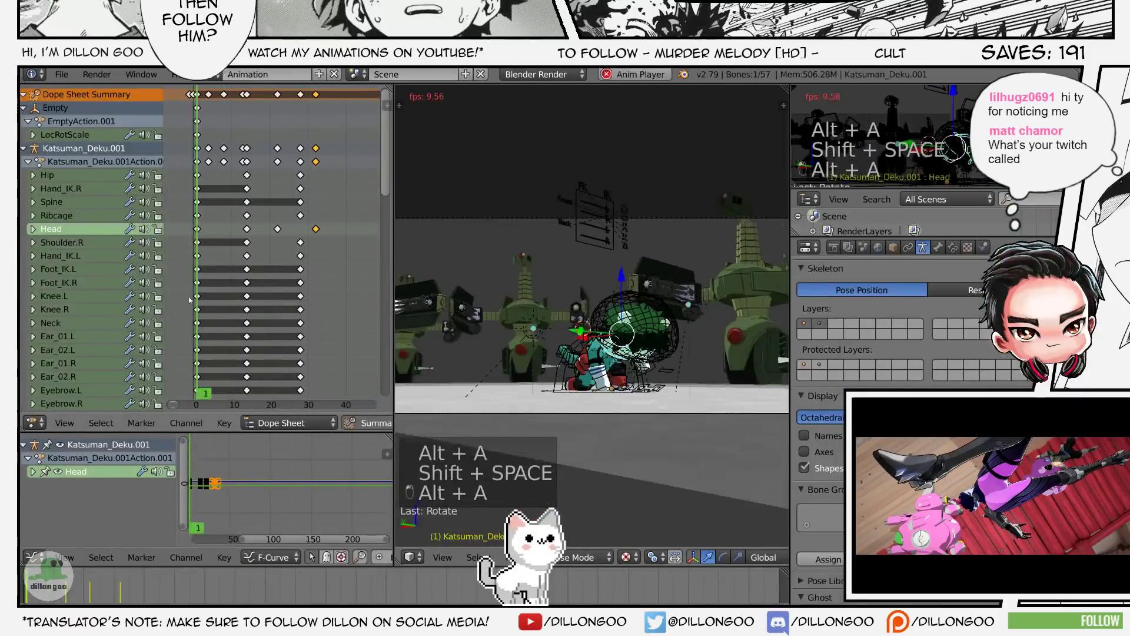
key(shift+space)
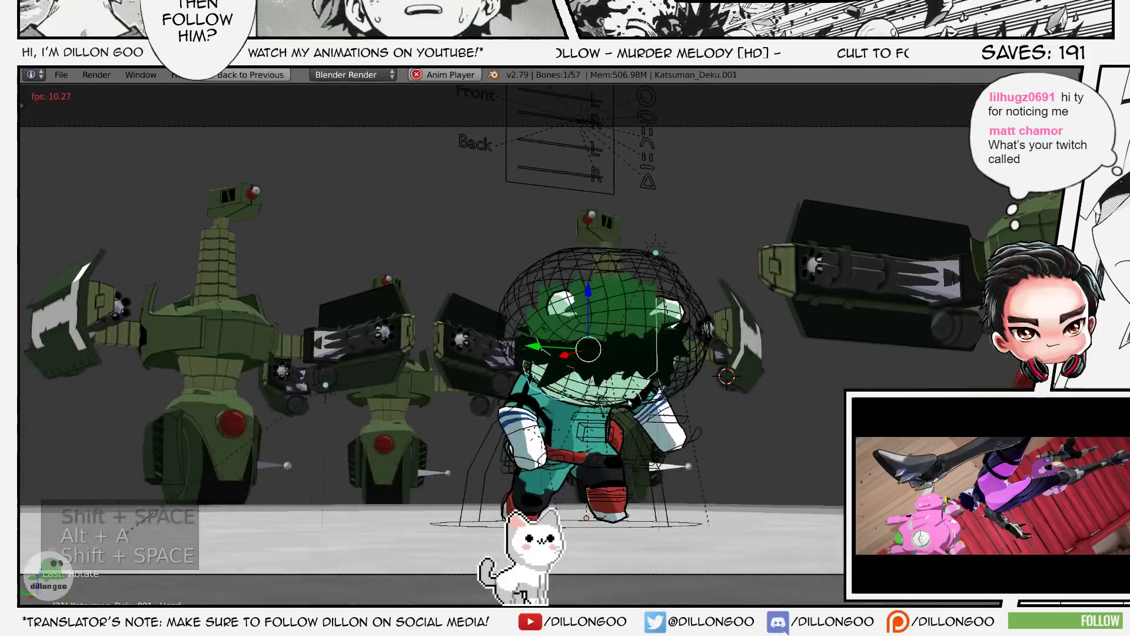
- Select the Hand_IK.R bone, move its keyframe at frame 14 to frame 18 and play the animation
key(alt+a)
key(a)
key(a)
key(a)
key(z)
key(z)
key(z)
key(alt+z)
key(shift+space)
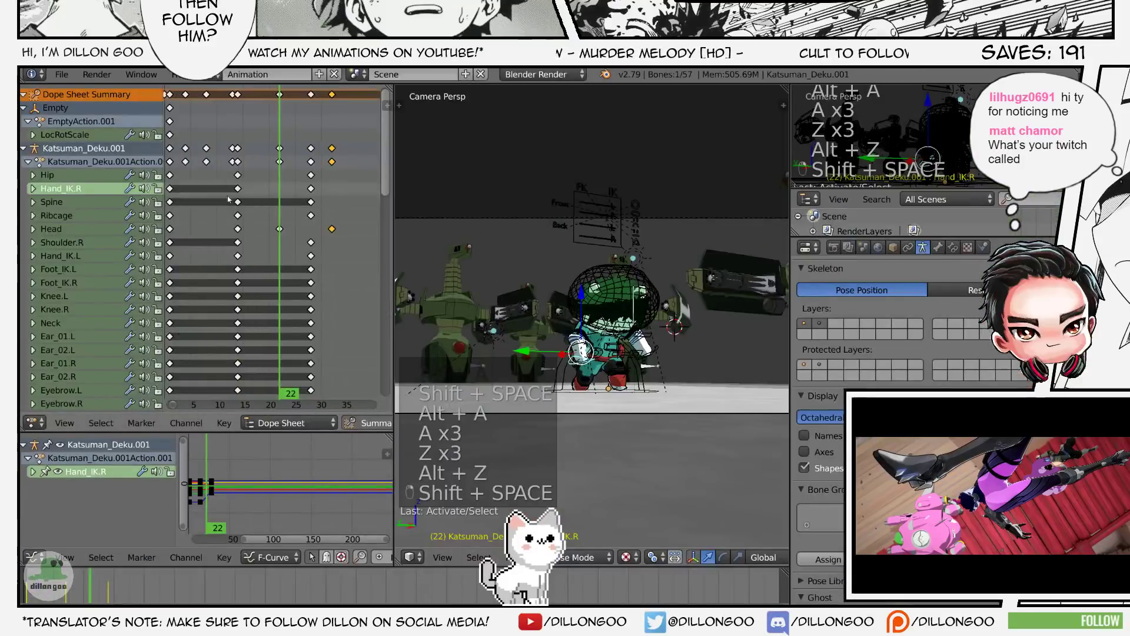
key(g)
click(276, 206)
key(alt+a)
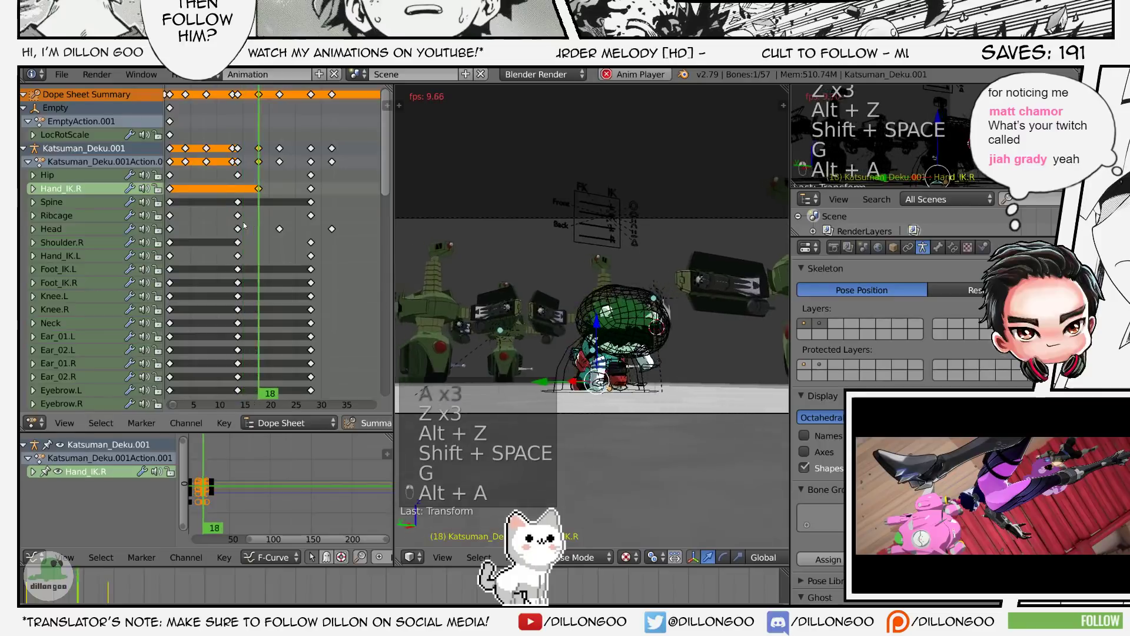
- Shift the Hand_IK.R keyframe from frame 18 to frame 16, checking the timing with playback
key(alt+a)
click(234, 226)
key(alt+a)
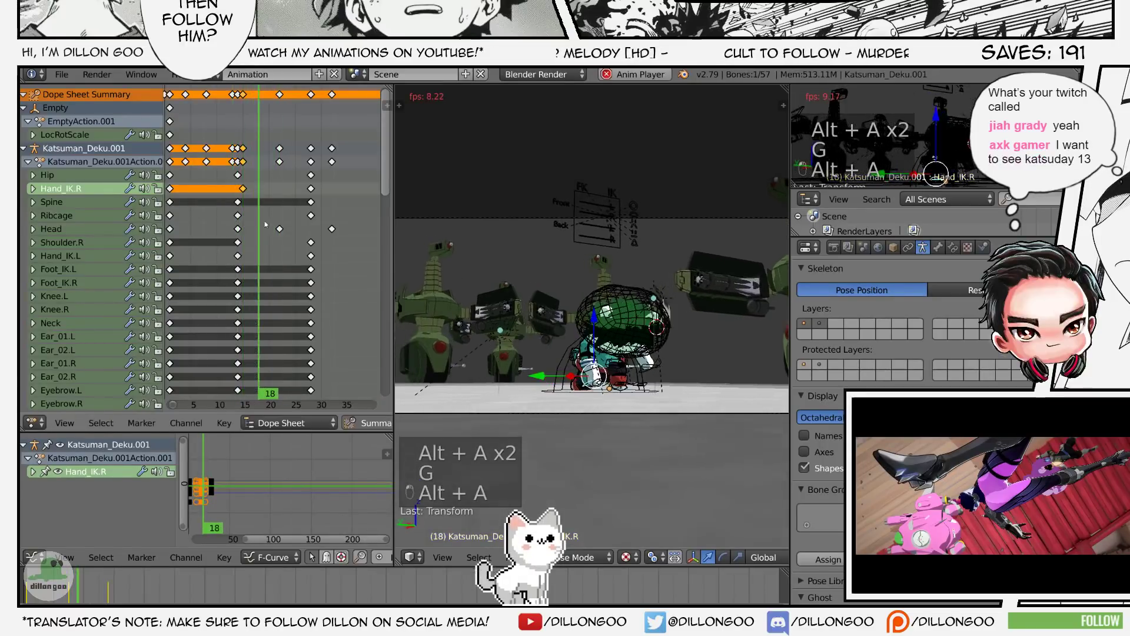
key(alt+a)
key(alt+a)
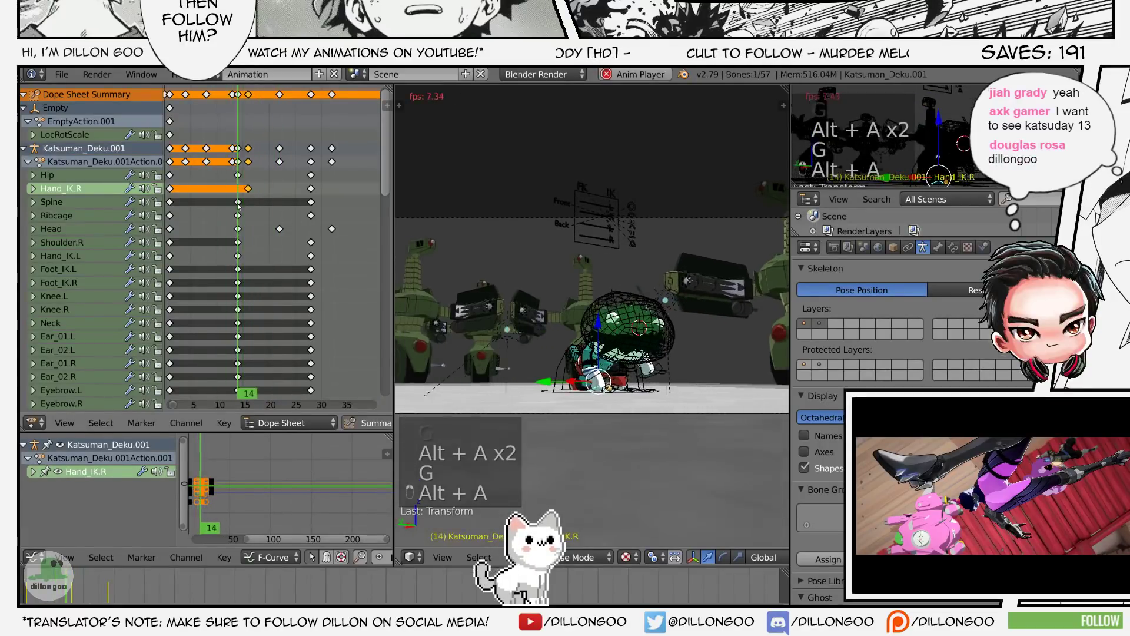
- Reposition the Hand_IK.R bone at frames 21 and 28 to key the right arm's rise
key(g)
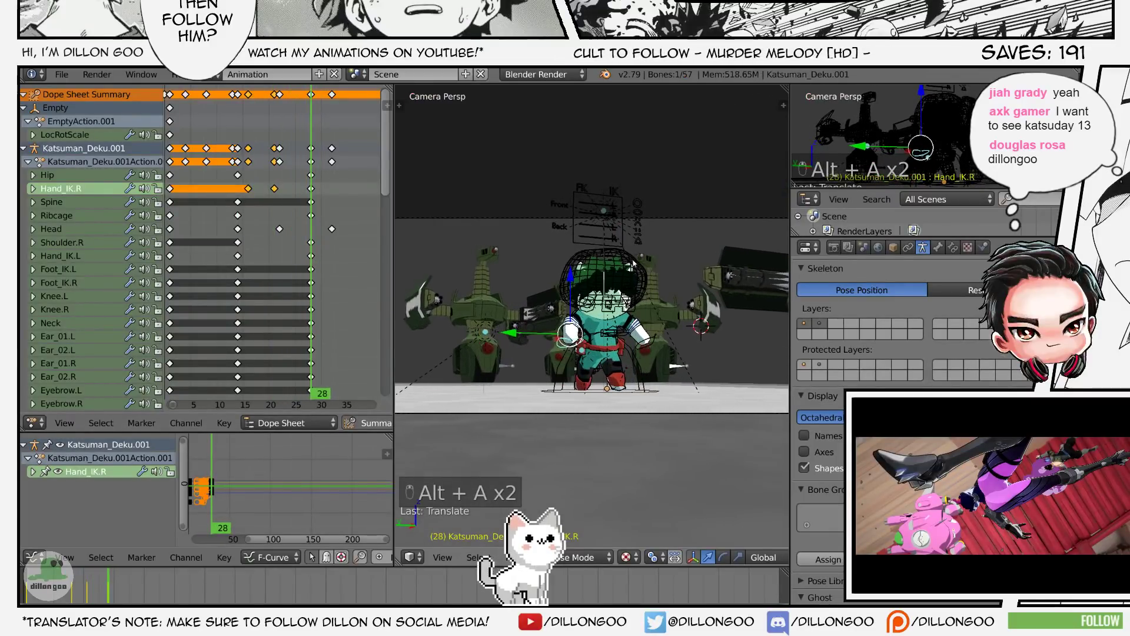
click(618, 237)
key(ctrl+s)
click(617, 236)
key(z)
key(z)
key(z)
key(alt+z)
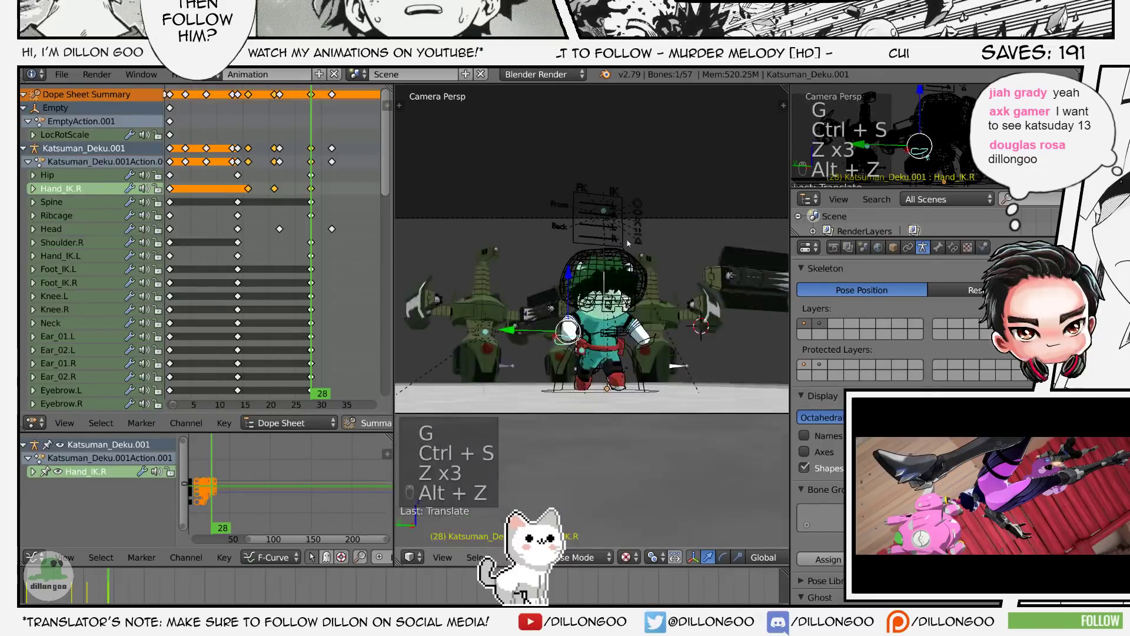
- Save over the existing file and reposition the Hand_IK.R bone in a close-up view at frame 56
alt+scroll(604, 248, down, 20)
key(KP_Decimal)
key(ctrl+s)
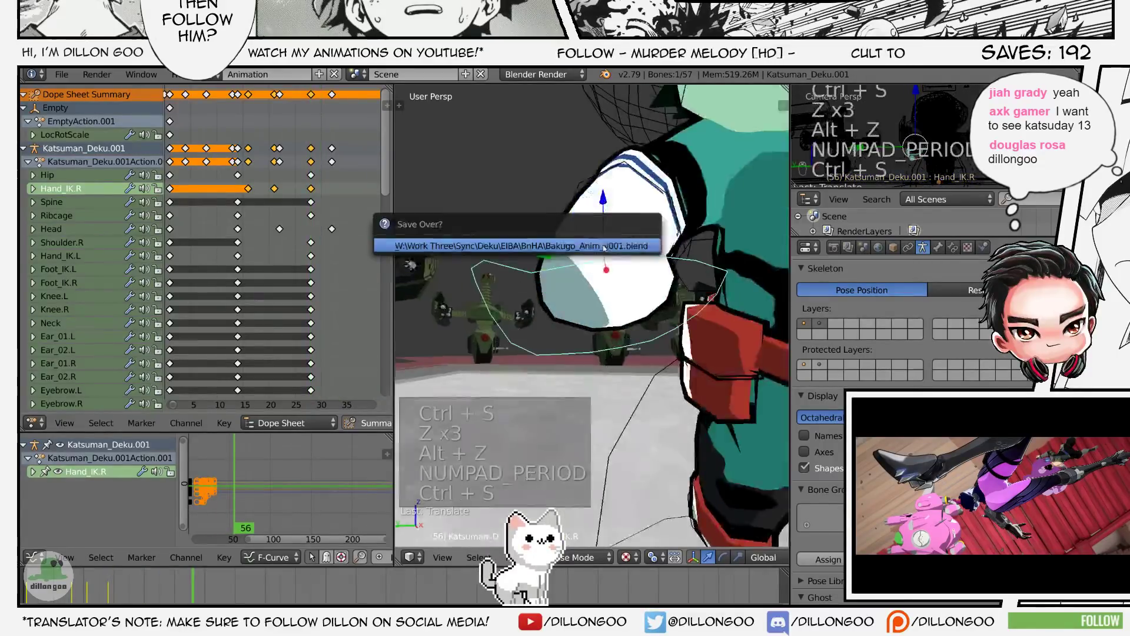
click(606, 245)
key(z)
key(z)
key(z)
key(alt+z)
key(shift+space)
key(z)
key(alt+z)
scroll(609, 278, down, 2)
mouse_move(610, 278)
middle_down()
mouse_move(657, 279)
mouse_move(613, 278)
middle_up()
key(g)
click(550, 297)
middle_drag(550, 297, 565, 316)
- Clear the rotation of the Foot_IK.R bone at frame 56 and save the file
key(z)
key(a)
key(a)
key(a)
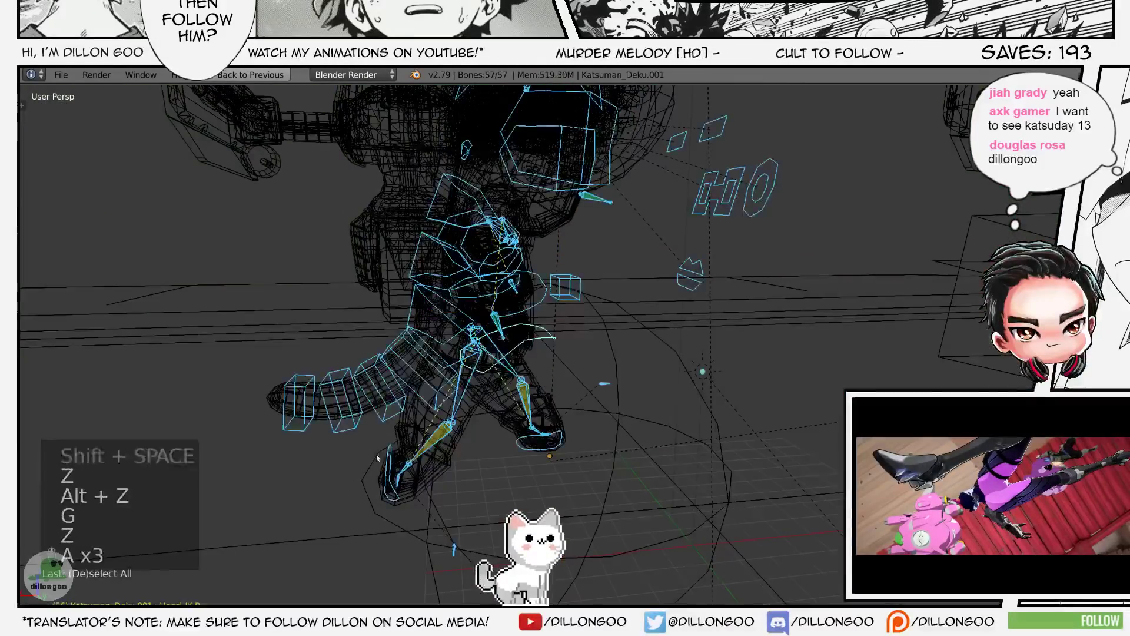
key(z)
key(z)
key(z)
key(alt+z)
key(alt+r)
key(shift+space)
key(ctrl+s)
click(623, 379)
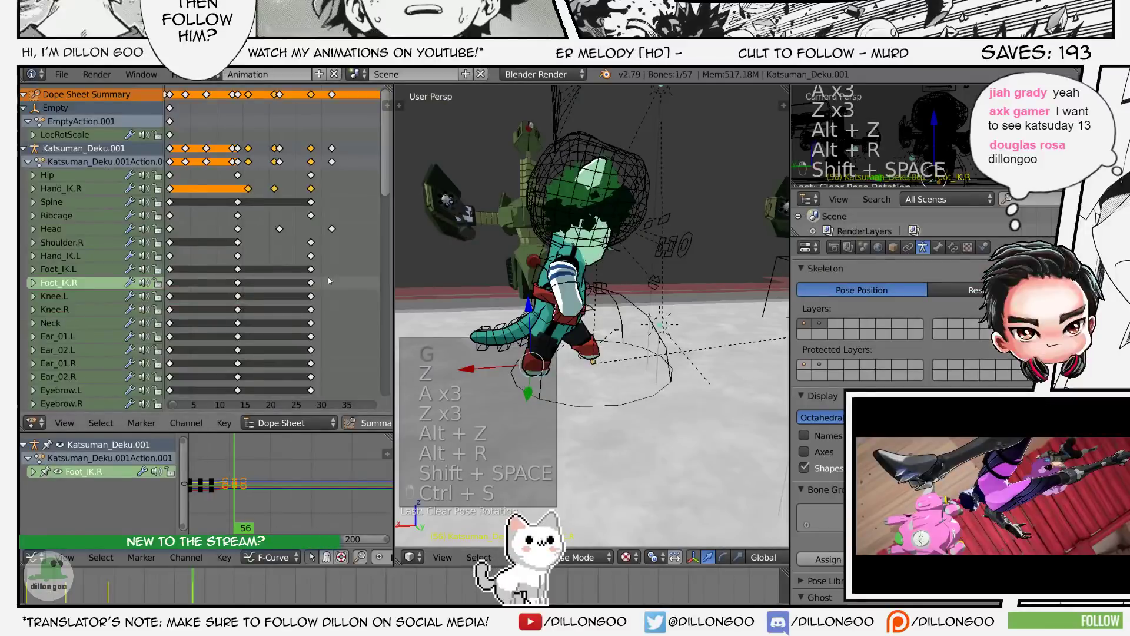
- Move the Foot_IK.R keyframe from frame 56 to frame 28 and play the animation
scroll(312, 288, down, 8)
middle_drag(306, 293, 276, 242)
key(g)
click(292, 235)
key(alt+a)
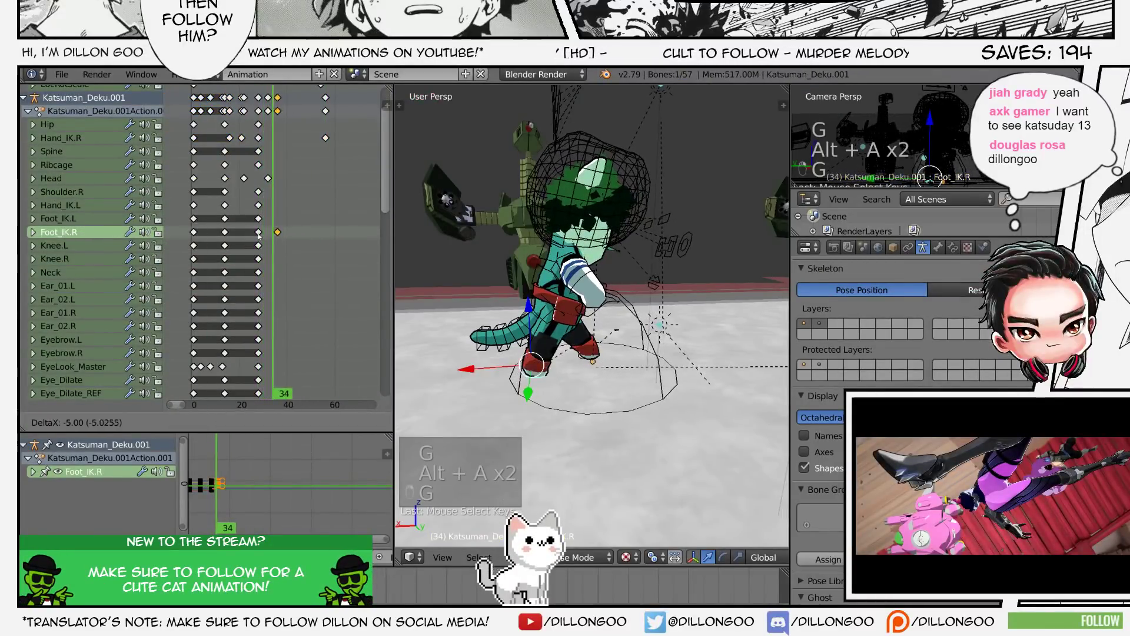
key(alt+a)
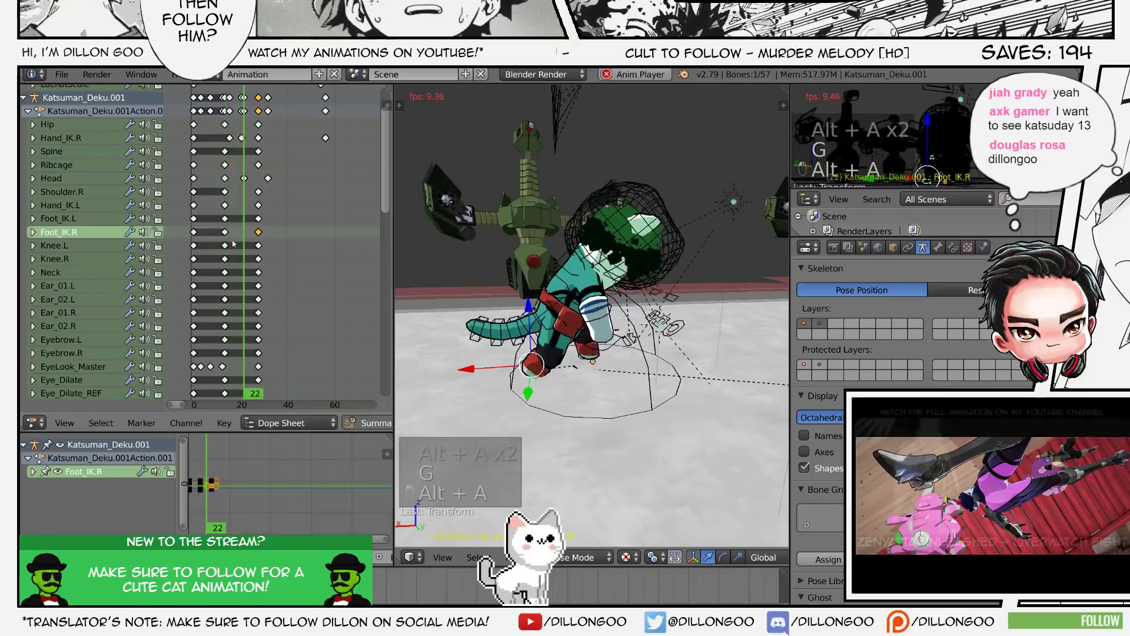
key(alt+a)
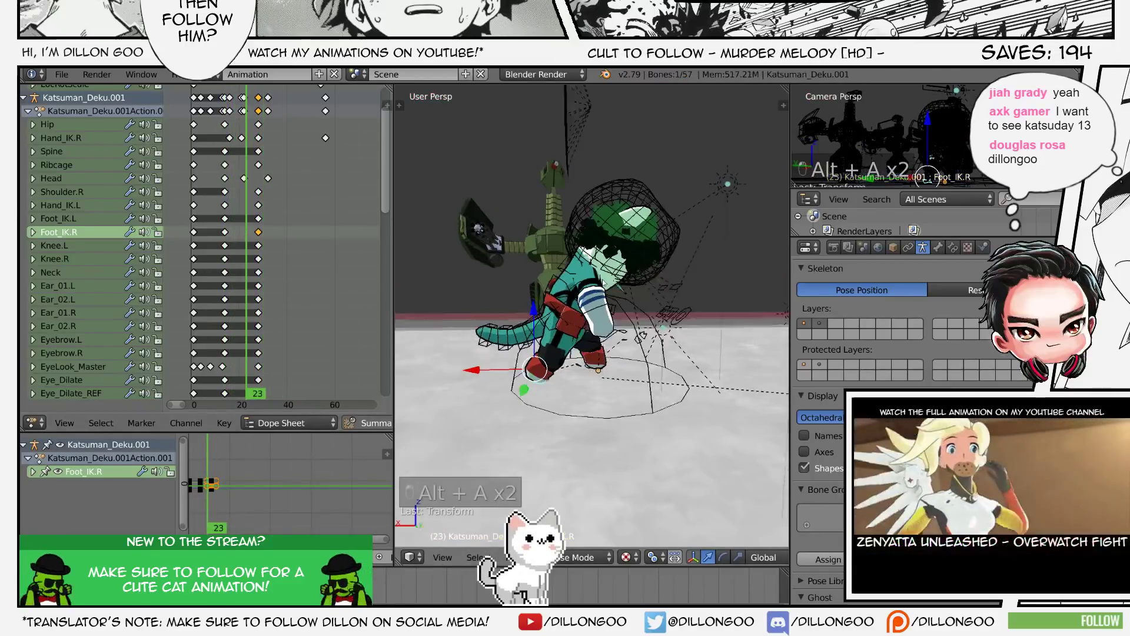
- Select the Hip bone, reposition it at frame 28 and play the animation
key(z)
key(alt+z)
mouse_move(91, 589)
mouse_down()
mouse_move(37, 589)
mouse_move(90, 589)
mouse_up()
key(a)
key(a)
key(a)
key(z)
key(z)
key(z)
key(z)
key(alt+z)
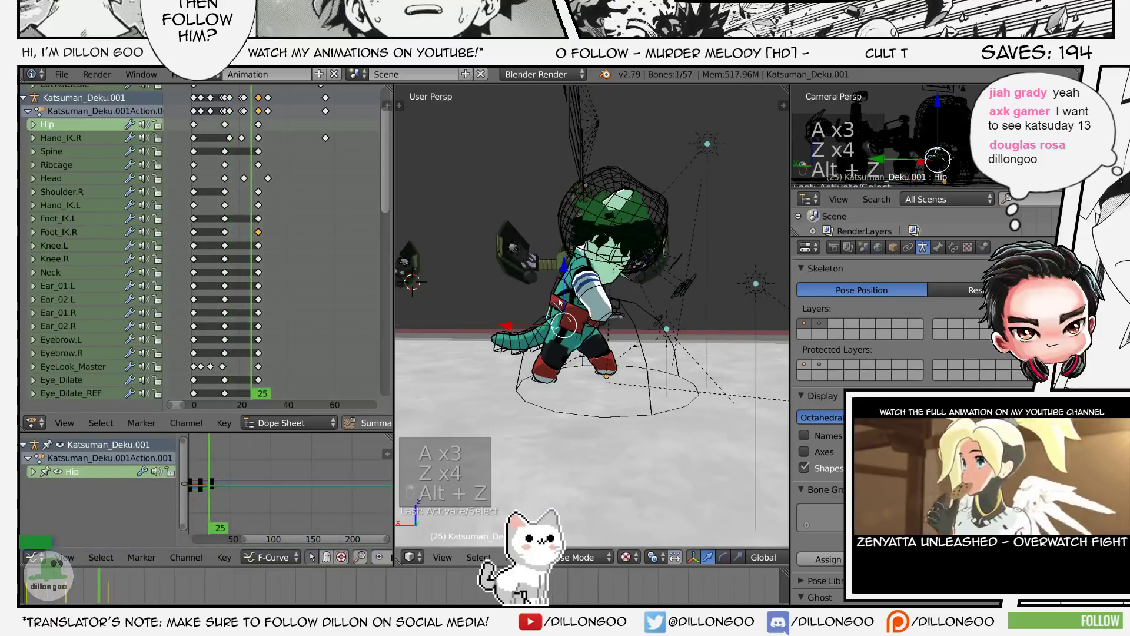
right_click(560, 303)
key(g)
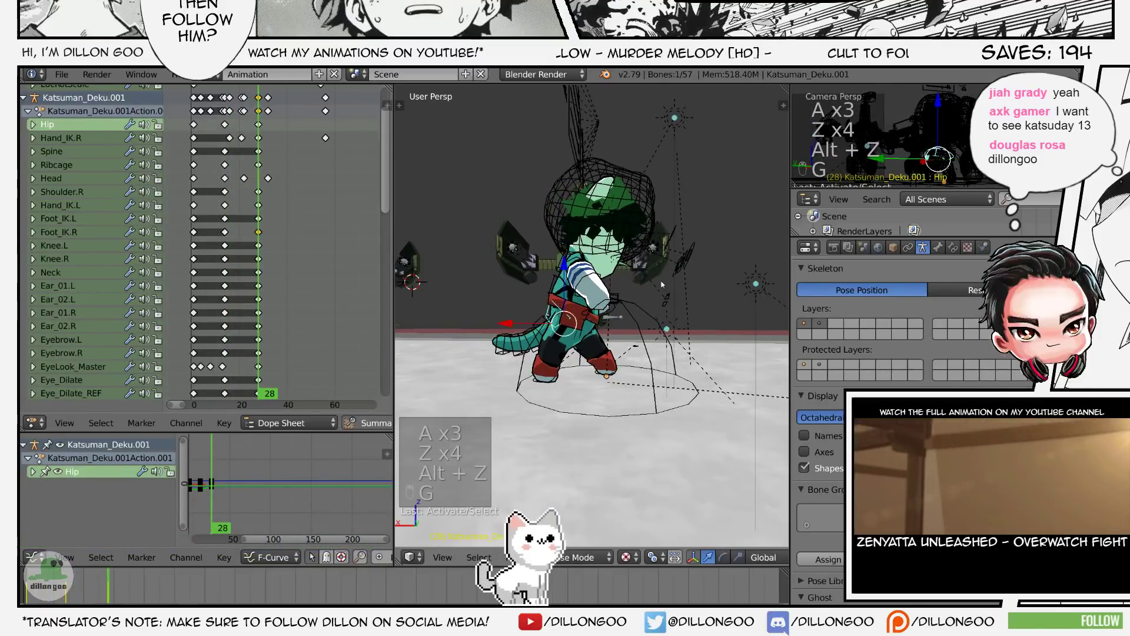
key(g)
click(679, 281)
key(alt+a)
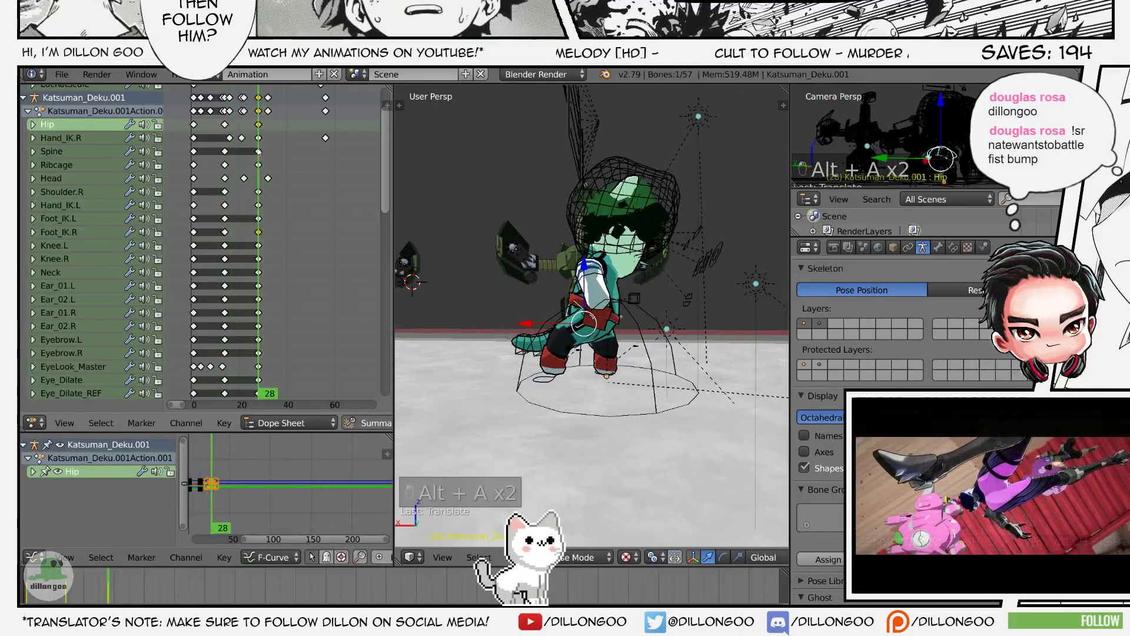
- Adjust the Hip bone's position at frame 28 and key its position at frames 14 and 21
middle_drag(589, 264, 646, 238)
scroll(645, 238, up, 3)
key(g)
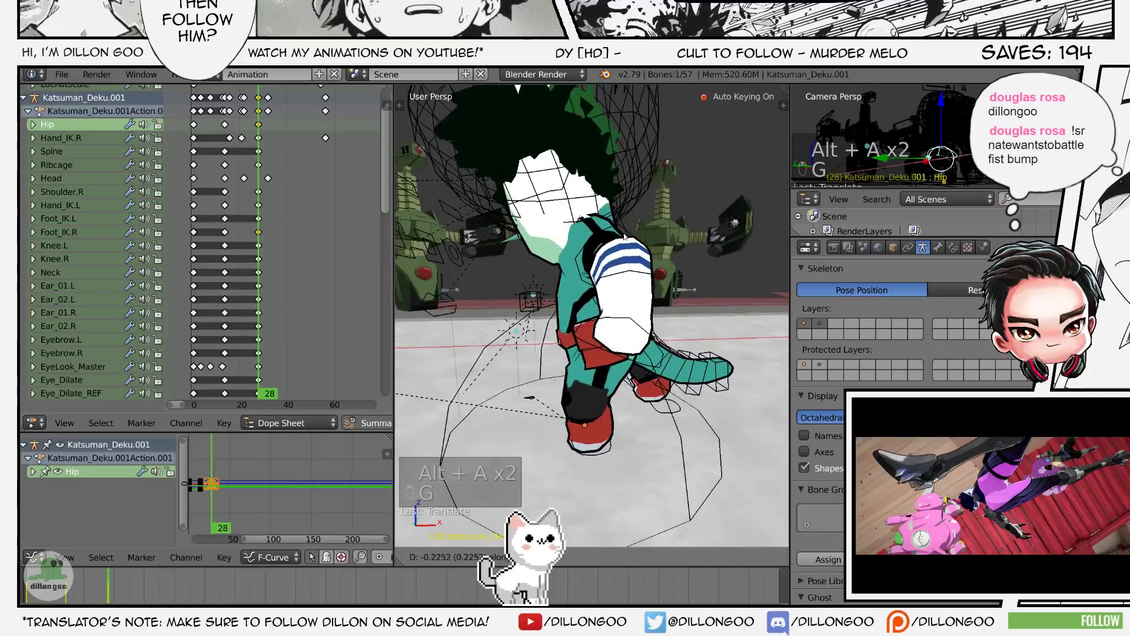
key(shift+space)
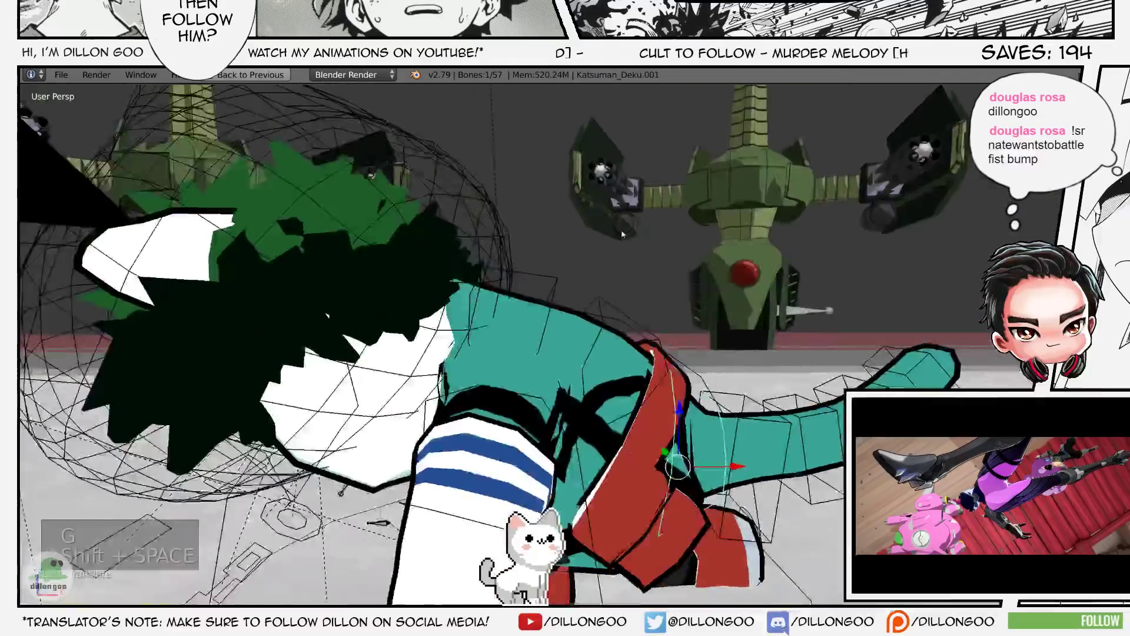
key(z)
key(alt+z)
scroll(624, 232, down, 4)
middle_drag(625, 231, 723, 230)
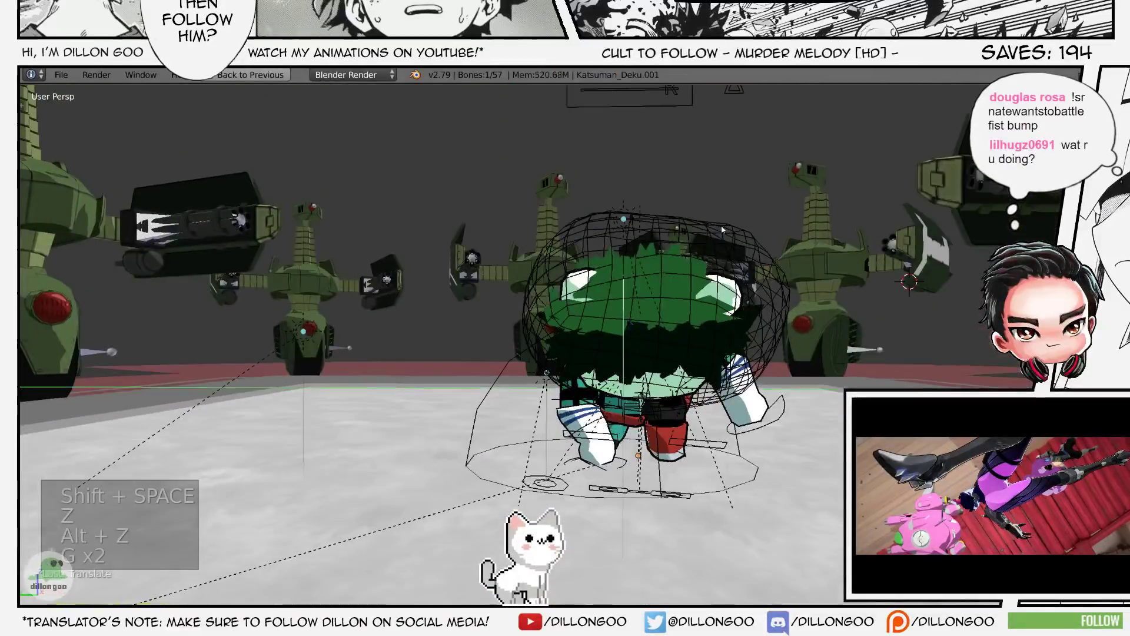
key(g)
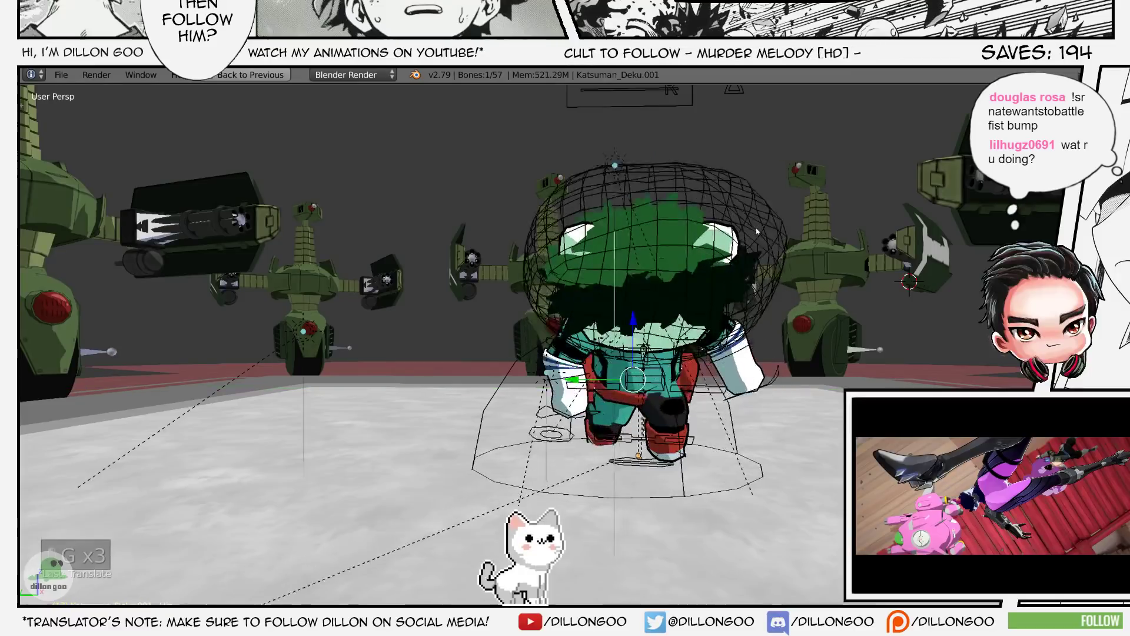
key(shift+space)
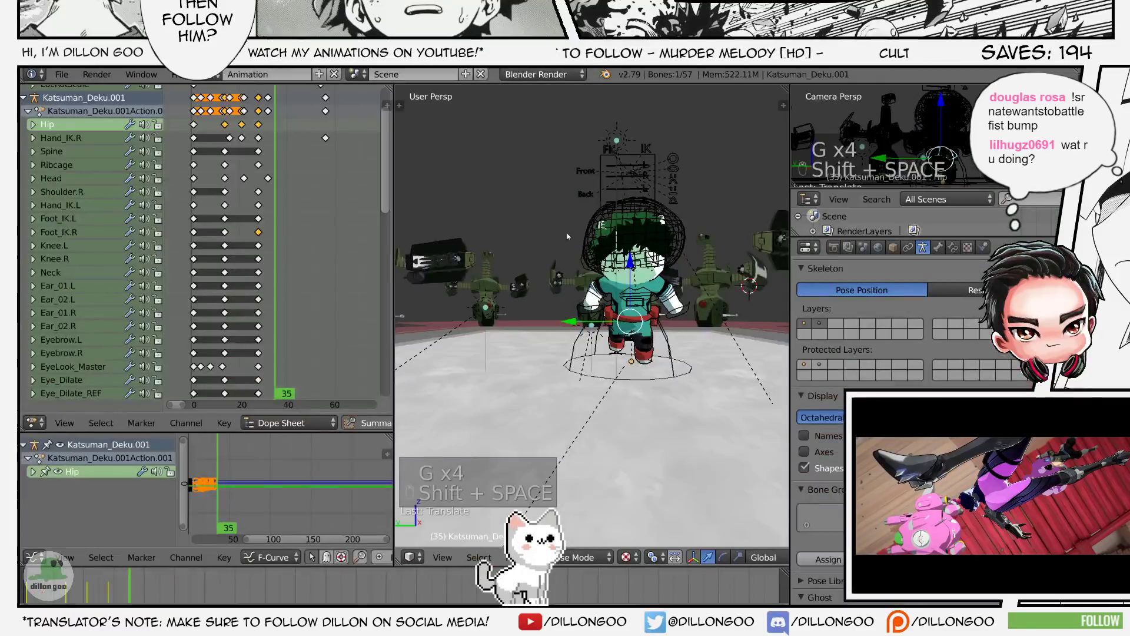
- Move the Hip bone at frames 45 and 61 and rotate it about its X axis at frame 61
key(g)
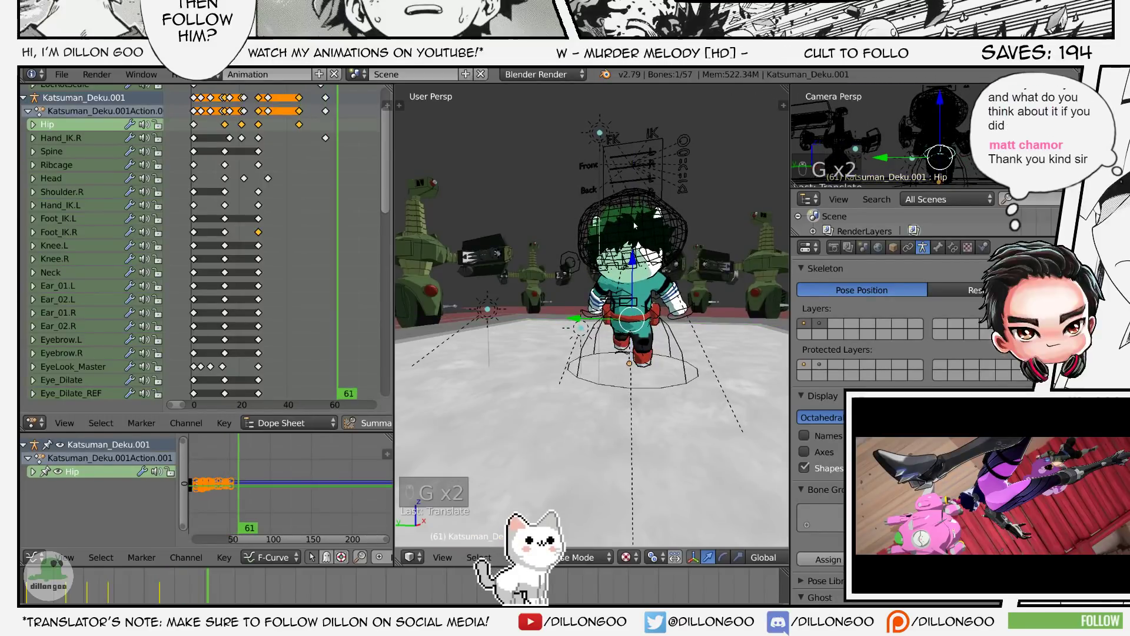
middle_drag(634, 226, 730, 244)
click(611, 228)
key(r)
key(x)
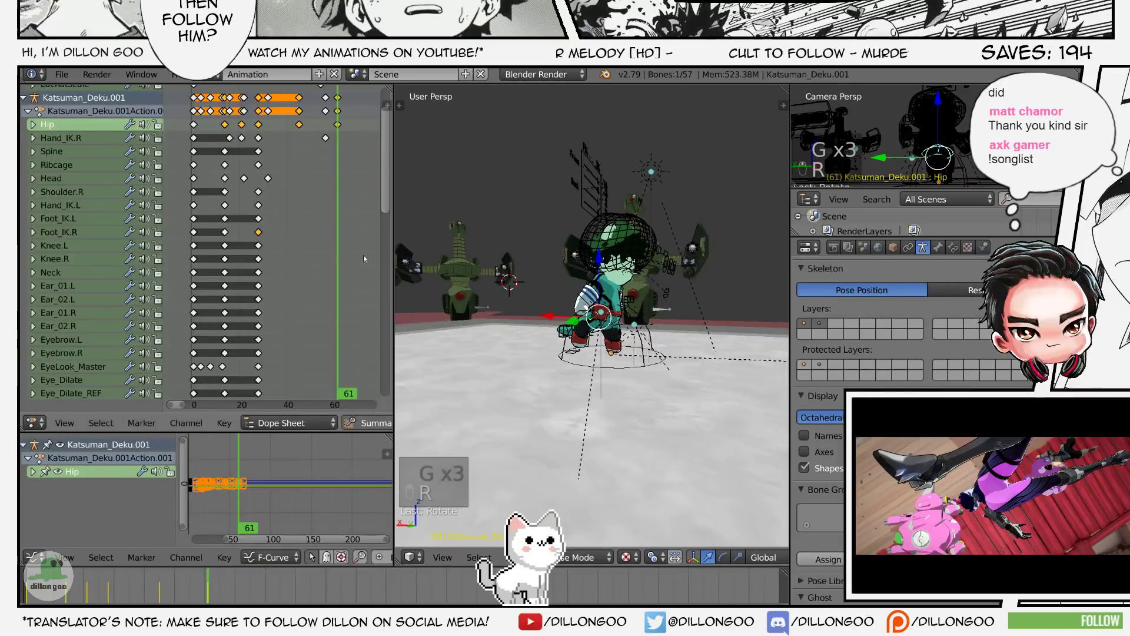
- Play the animation to frame 45 and rotate the Hip bone there about its local X axis
scroll(364, 258, down, 3)
key(alt+a)
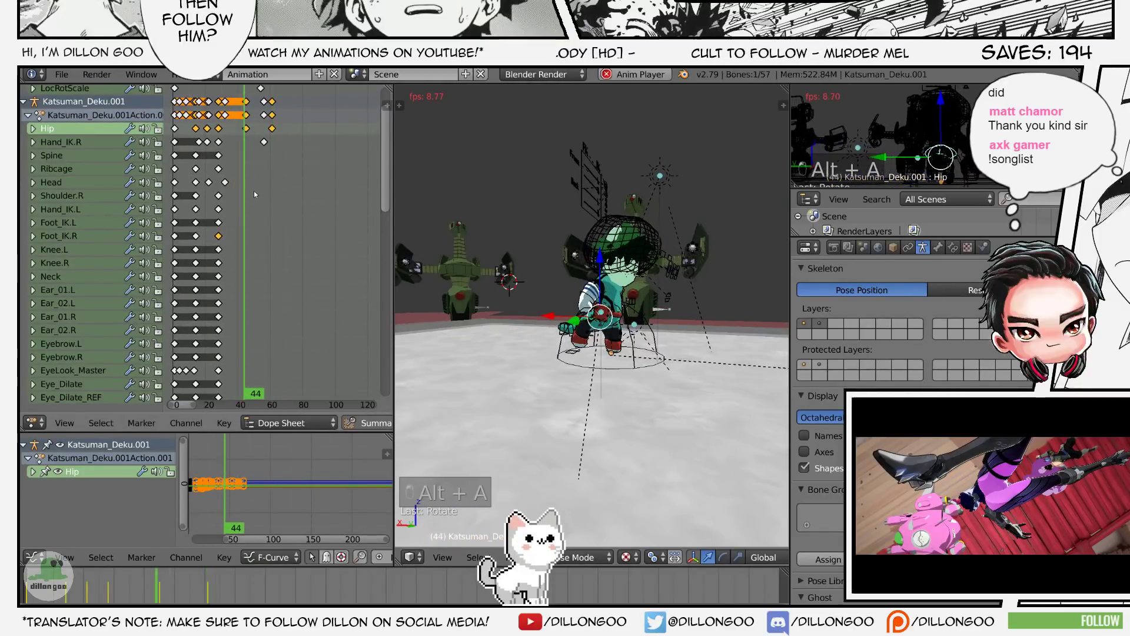
key(r)
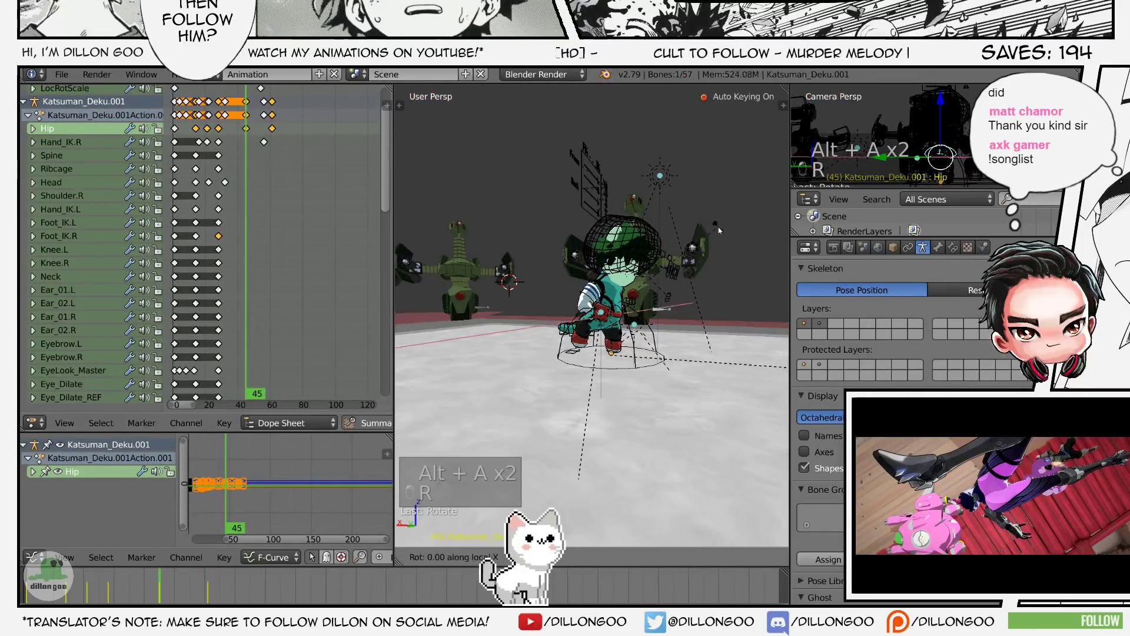
- Select the right foot IK bone and clear its rotation and location at frame 45
key(z)
key(a)
key(a)
key(a)
right_click(577, 355)
key(z)
key(z)
key(z)
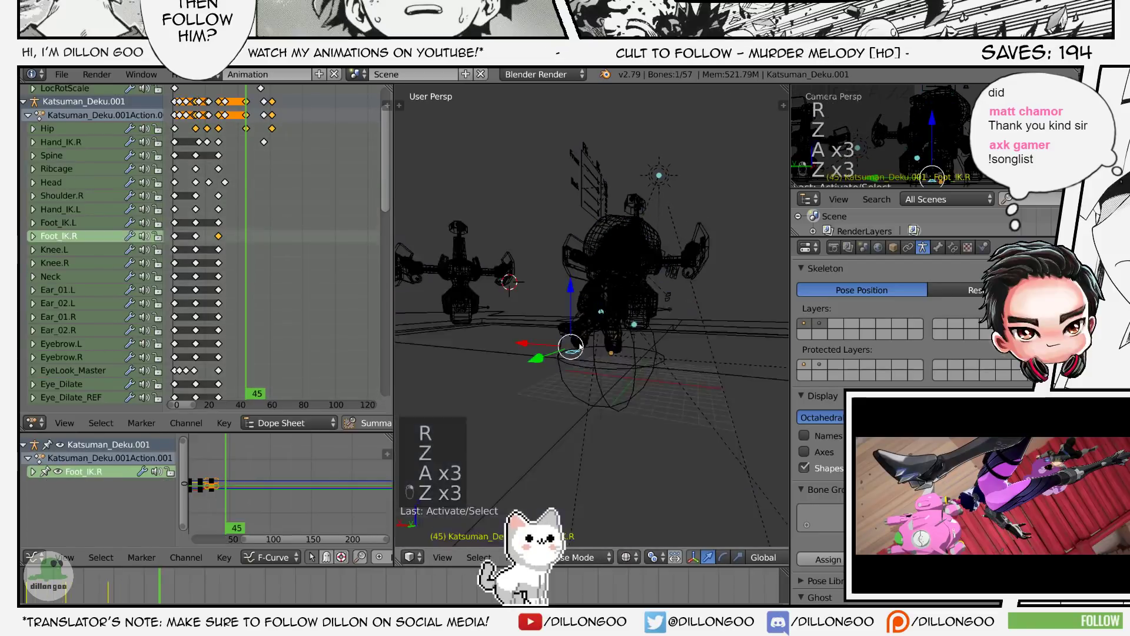
key(alt+z)
middle_drag(577, 355, 579, 393)
scroll(579, 377, up, 3)
key(alt+r)
key(alt+g)
- Reposition the right foot IK bone at frame 45, working from two viewing angles
middle_drag(624, 277, 574, 284)
key(g)
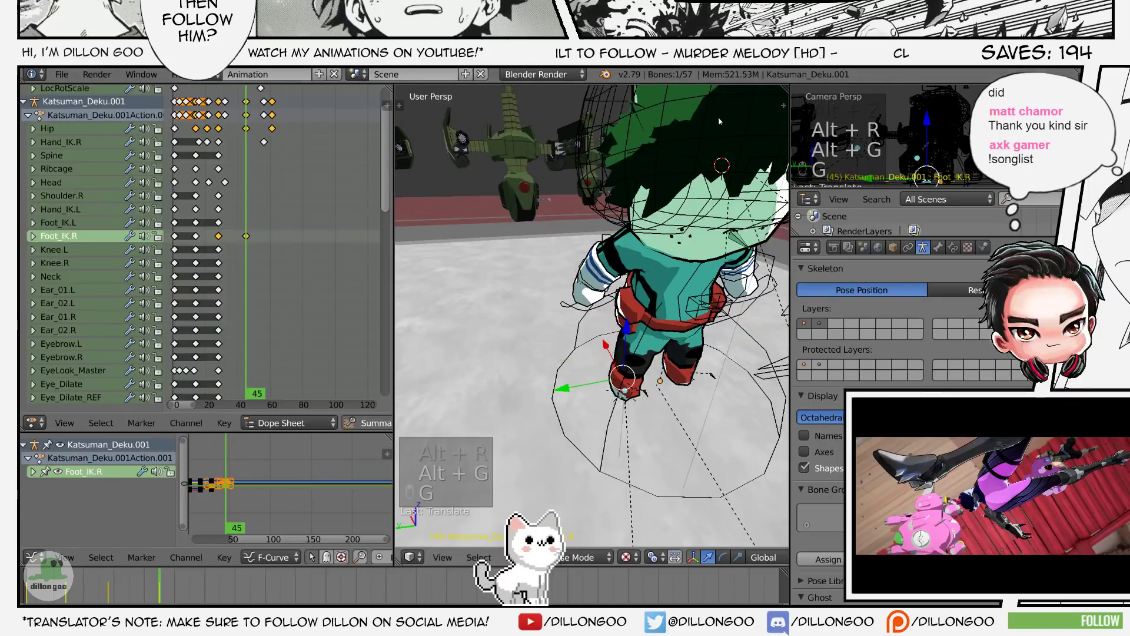
middle_drag(719, 122, 592, 141)
scroll(591, 153, up, 2)
key(g)
click(589, 233)
middle_drag(588, 233, 623, 236)
- Go to frame 28, save the file and step through the neighbouring frames in an enlarged side view
drag(225, 241, 219, 242)
key(shift+space)
mouse_move(641, 277)
middle_down()
mouse_move(612, 247)
mouse_move(553, 235)
middle_up()
key(z)
key(alt+z)
key(ctrl+s)
click(554, 235)
key(z)
key(alt+z)
middle_drag(631, 253, 600, 214)
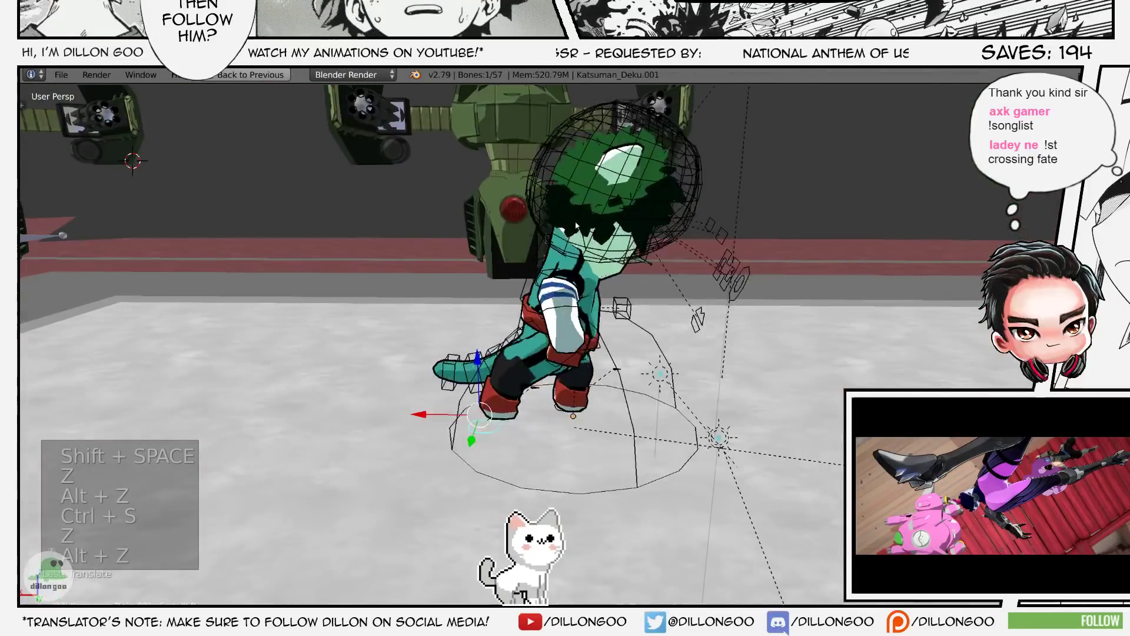
alt+scroll(601, 214, down, 6)
alt+scroll(600, 214, up, 5)
key(shift+space)
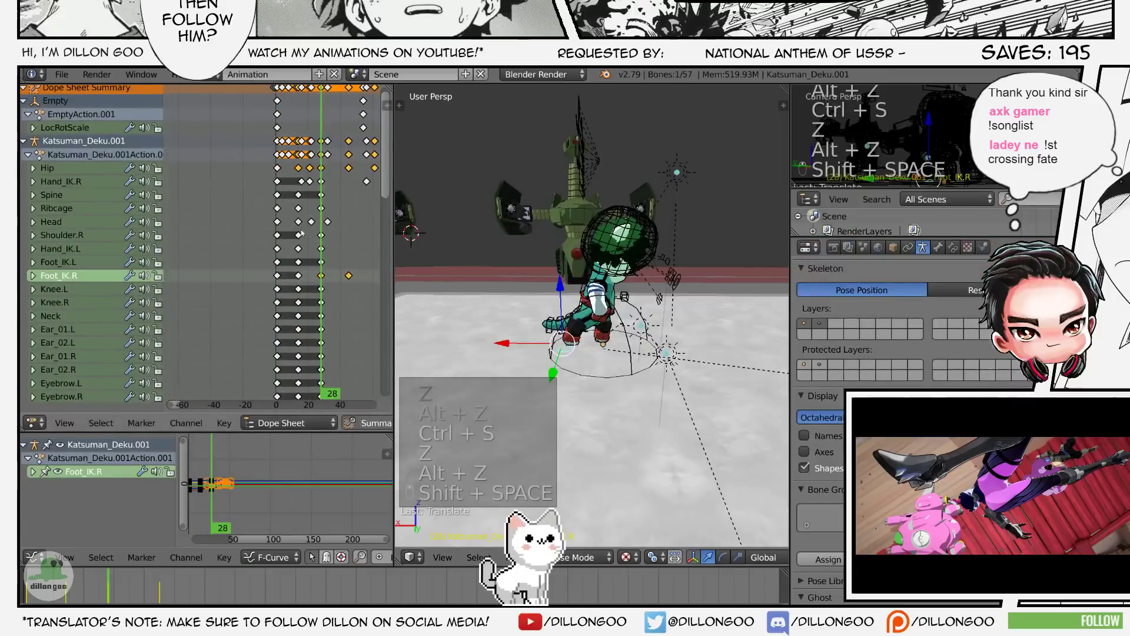
- Play the animation to frame 20, switch to the camera view and save the file
scroll(328, 282, up, 4)
key(alt+a)
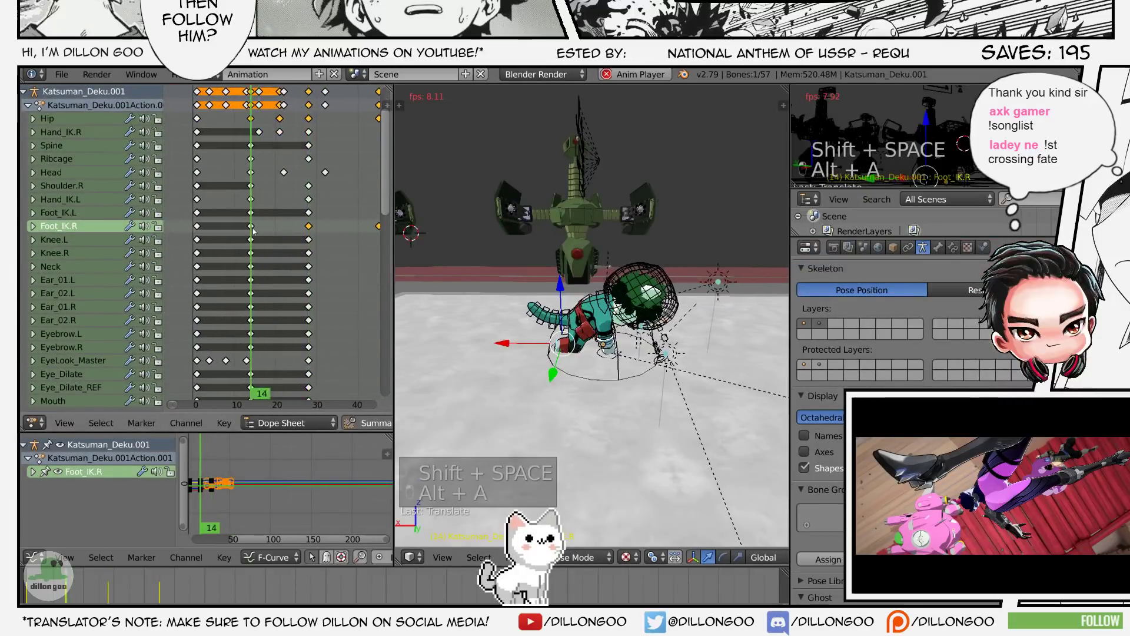
key(alt+a)
key(KP_0)
key(ctrl+s)
- Move the right foot IK bone at frame 20 in textured shading
key(z)
key(z)
key(z)
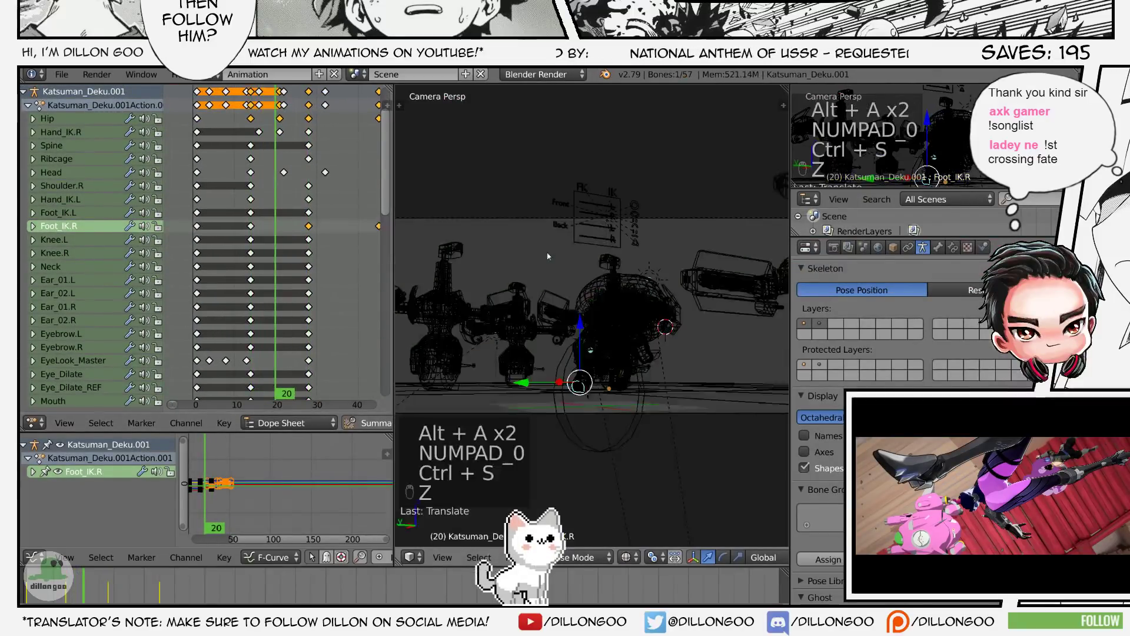
key(alt+z)
scroll(582, 245, up, 4)
click(629, 179)
- Advance to frame 28 and reposition the right foot IK bone from a side view
alt+scroll(633, 179, down, 8)
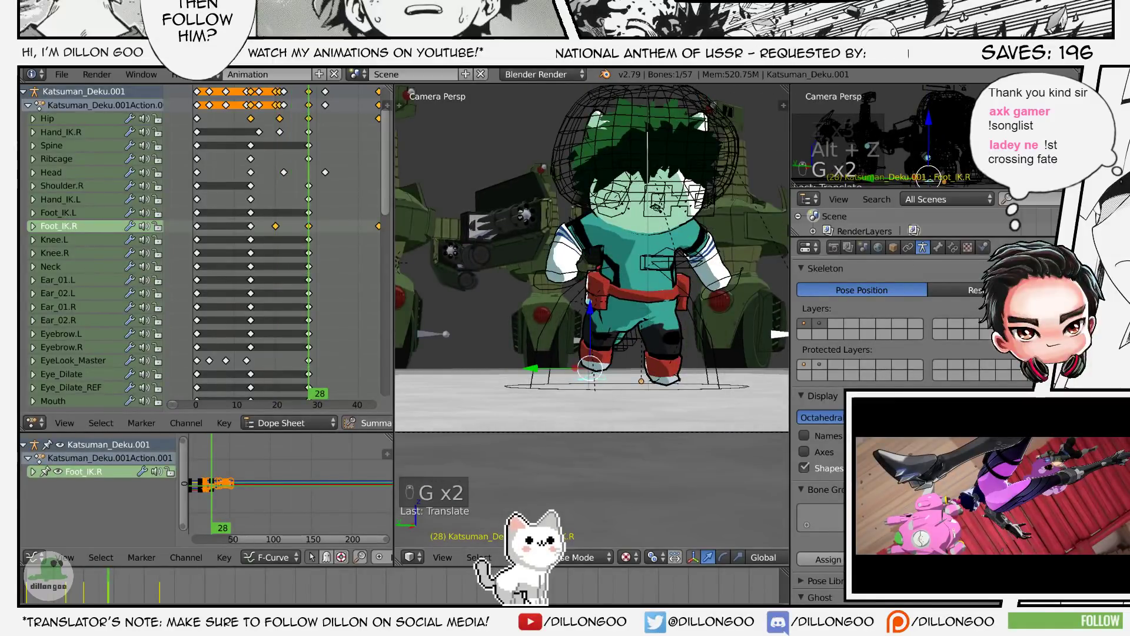
middle_drag(595, 236, 632, 277)
key(shift+space)
middle_drag(612, 318, 677, 336)
scroll(643, 343, up, 3)
key(g)
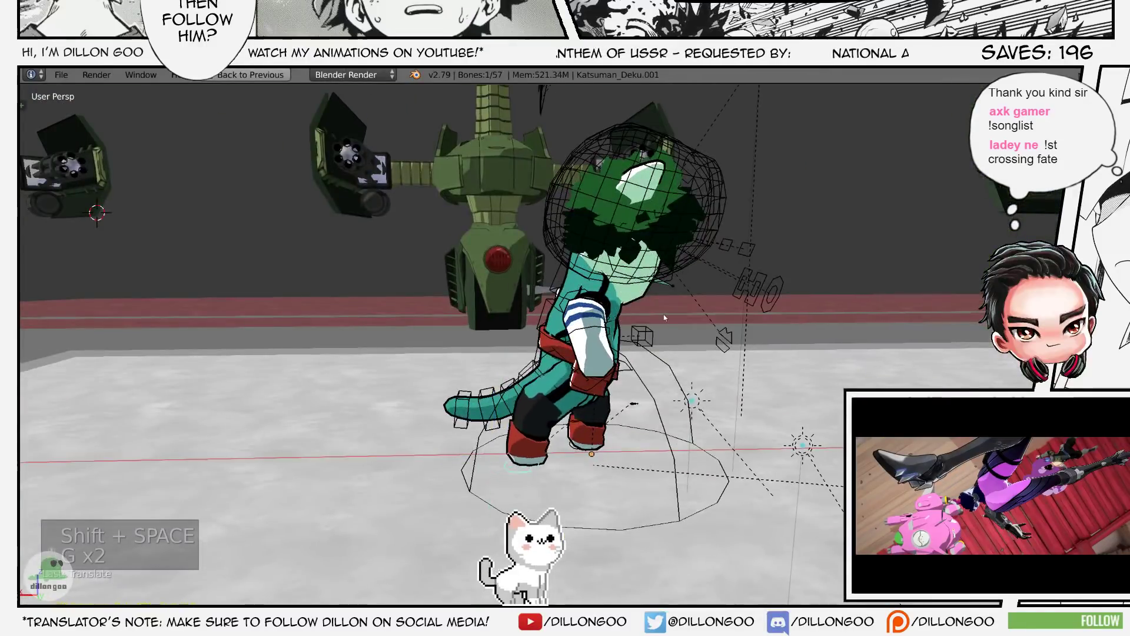
click(691, 315)
- Refine the right foot IK bone's placement at frame 28 from the front
middle_drag(691, 314, 588, 300)
key(g)
click(618, 299)
key(g)
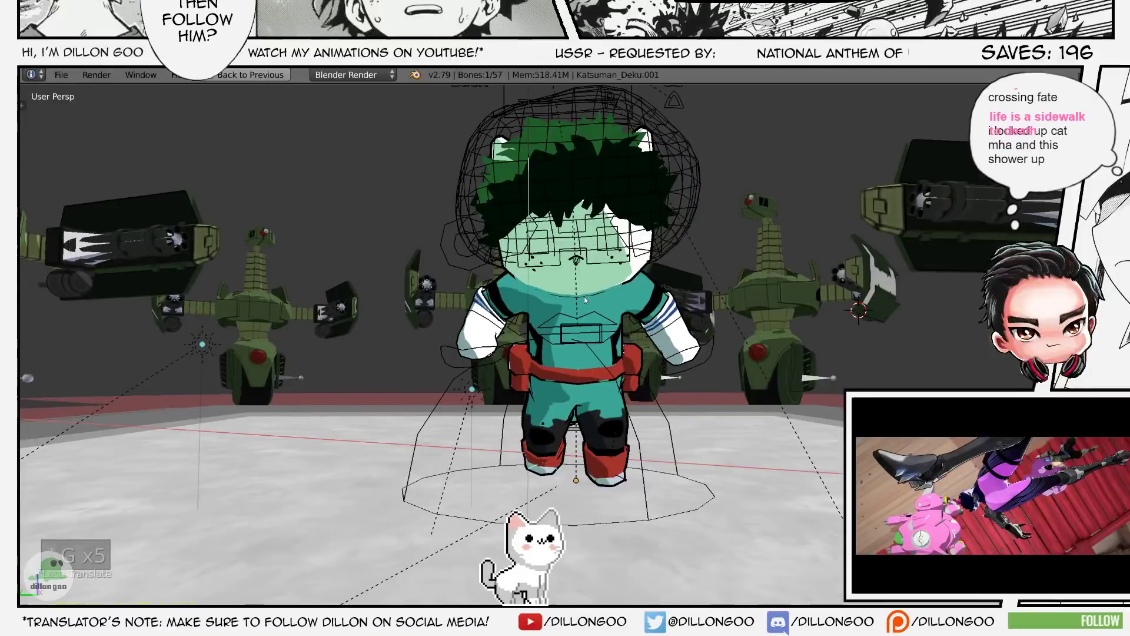
click(574, 291)
key(g)
click(587, 283)
- Save the file and return the viewport to textured shading
key(ctrl+s)
click(586, 284)
key(z)
key(alt+z)
key(ctrl+s)
click(586, 285)
key(z)
key(z)
key(z)
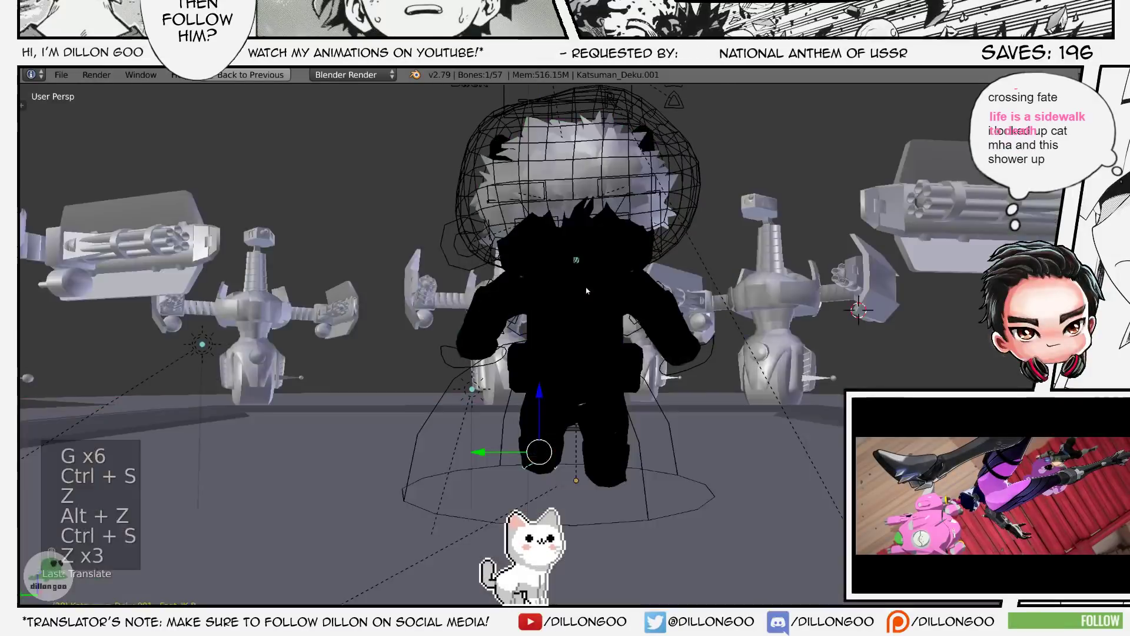
key(alt+z)
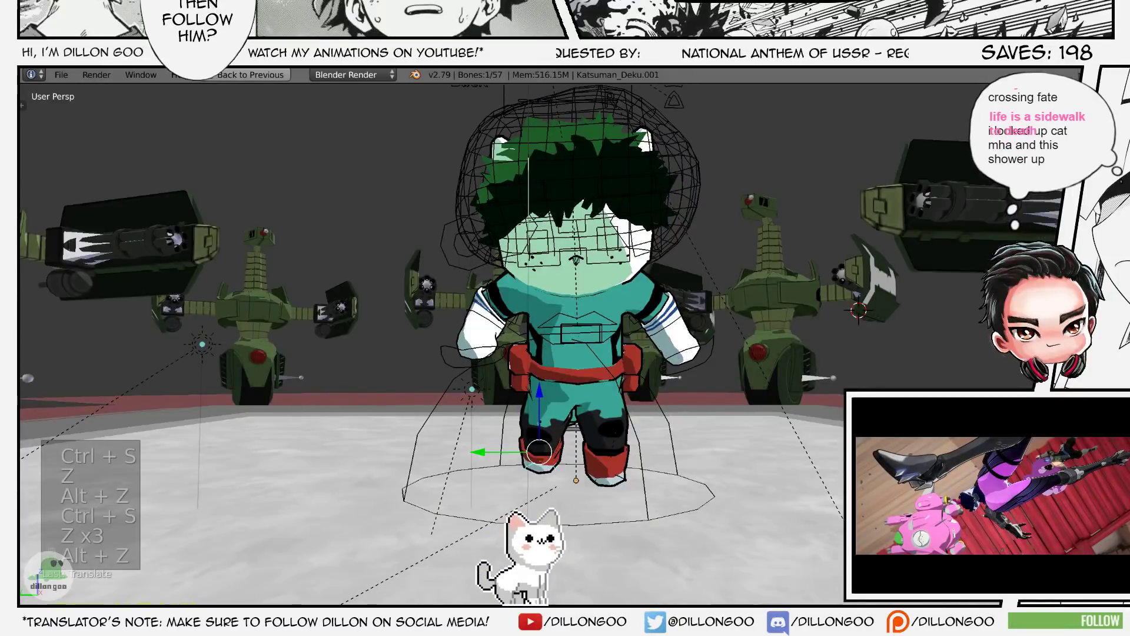
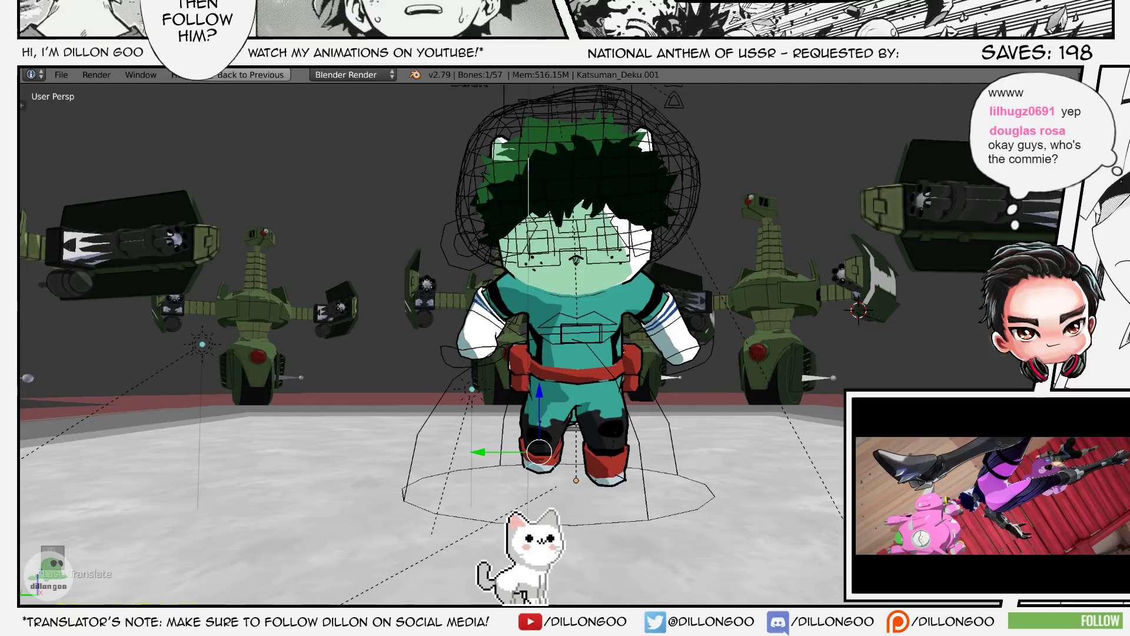
- Look through the scene camera in textured shading and save the file again
middle_drag(250, 248, 597, 372)
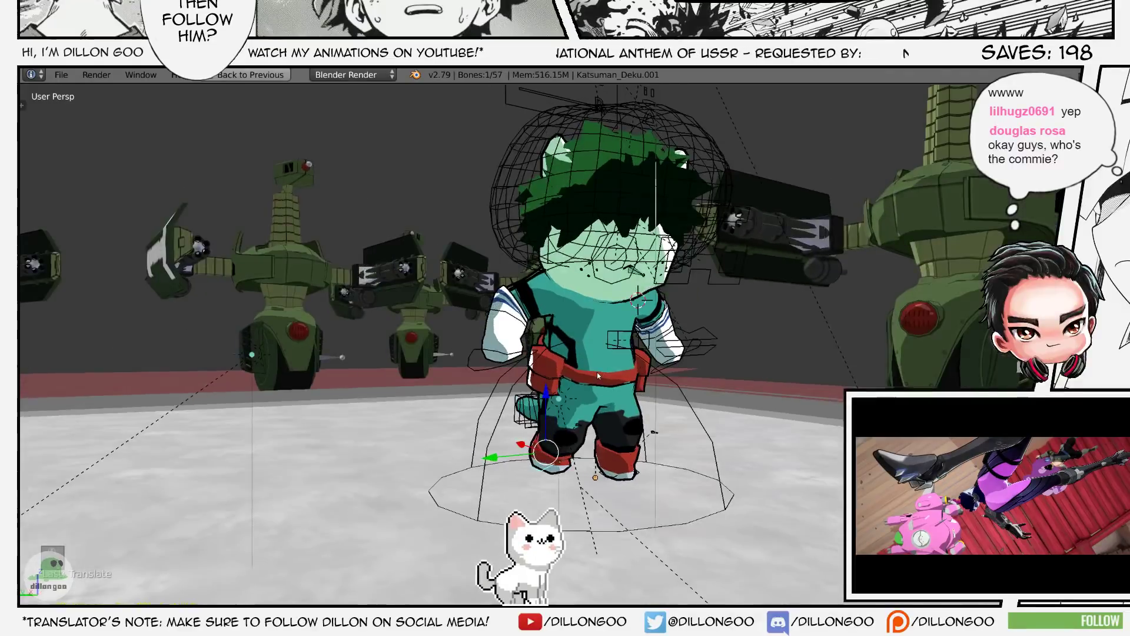
key(KP_0)
key(ctrl+s)
click(597, 372)
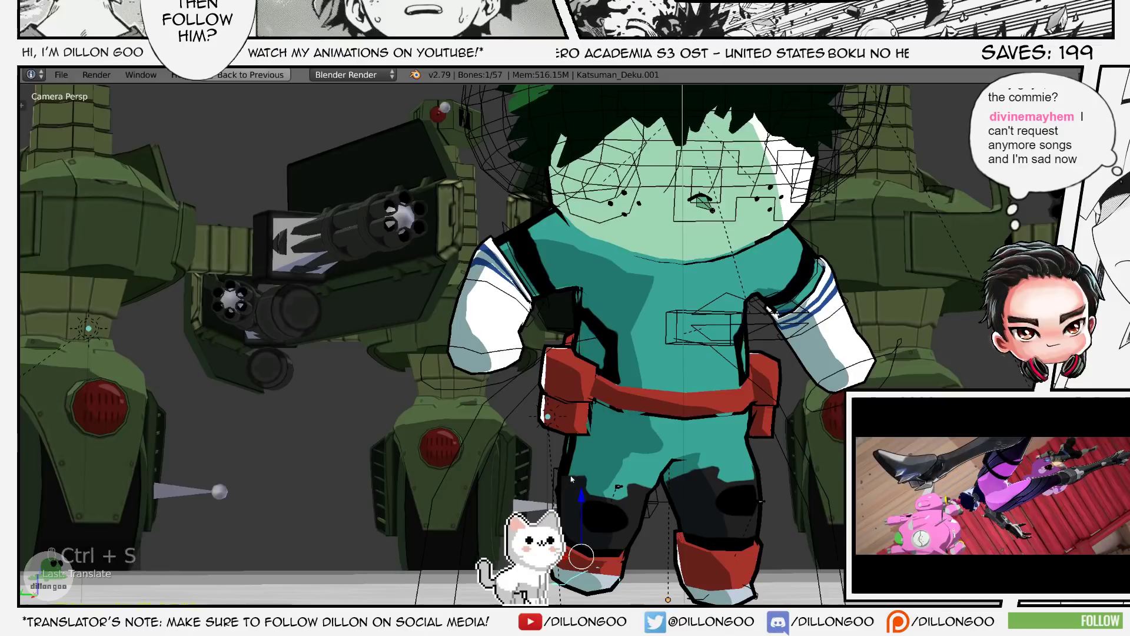
key(z)
key(z)
key(z)
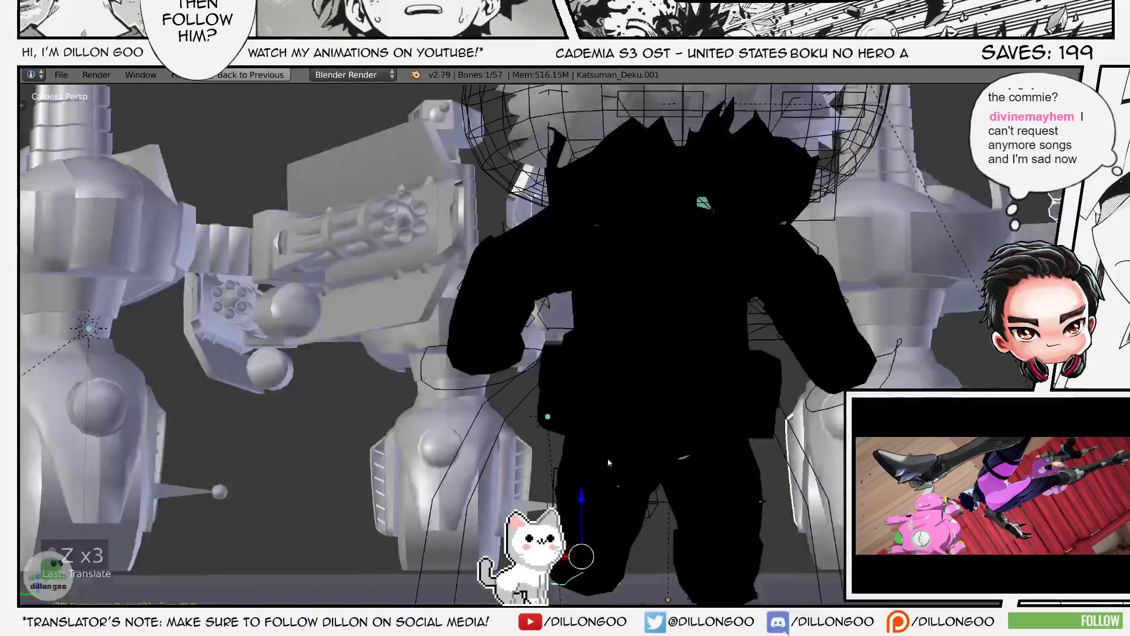
key(alt+z)
- Fit the whole camera frame in the view and play the animation from the start
key(Home)
key(z)
key(alt+a)
key(alt+a)
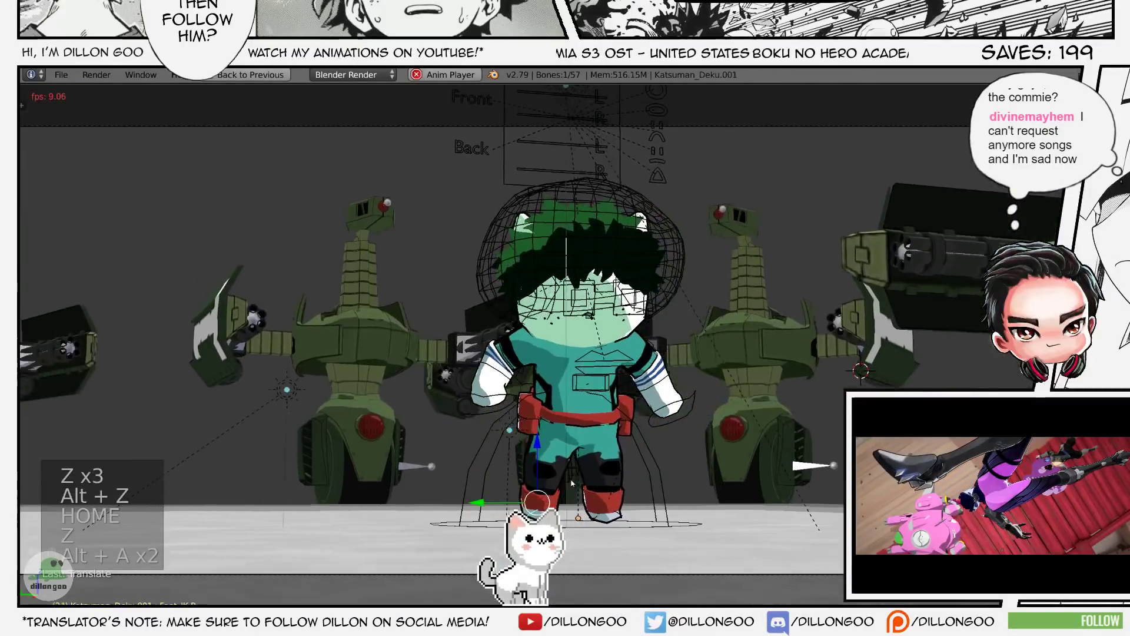
key(shift+Left)
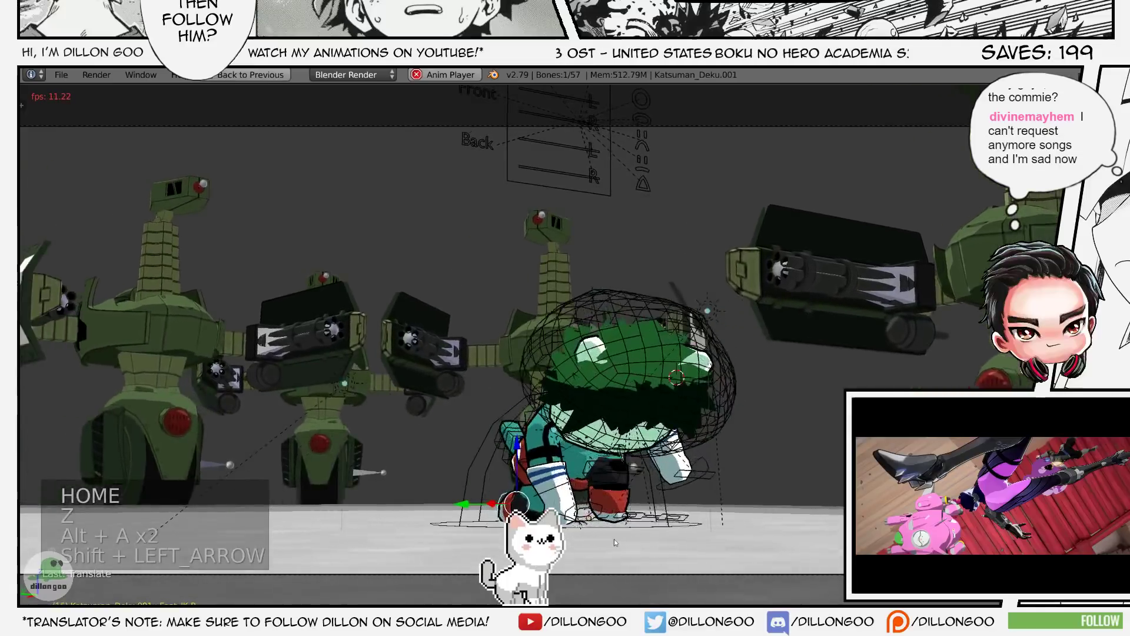
key(alt+a)
- Select the right hand IK bone, play the animation and reposition the bone at frame 21
right_click(555, 499)
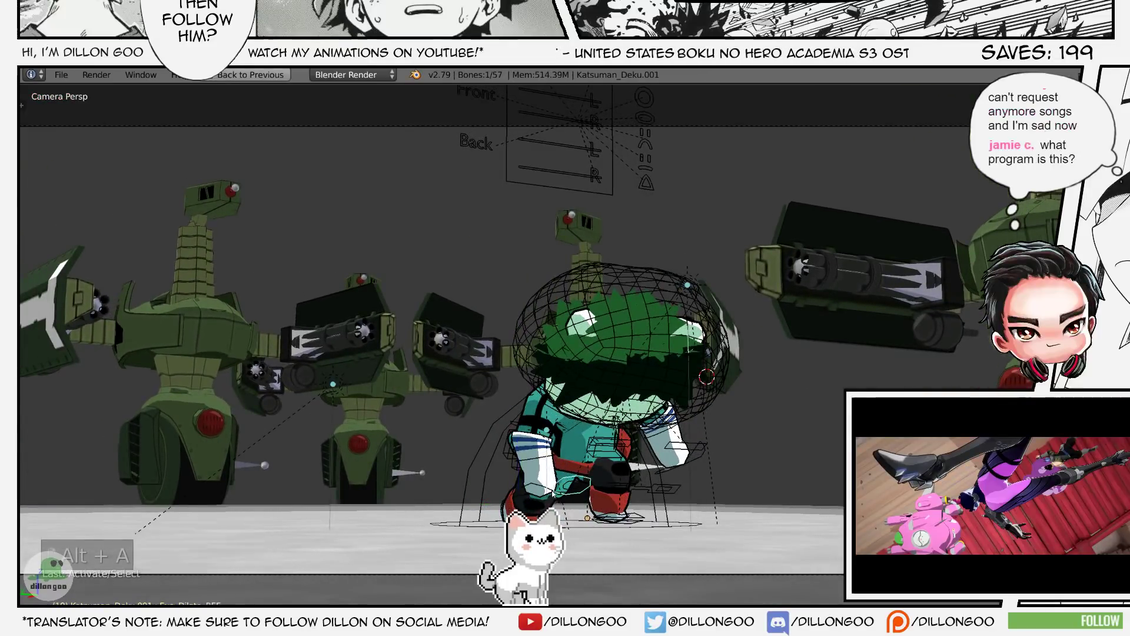
key(shift+space)
key(alt+a)
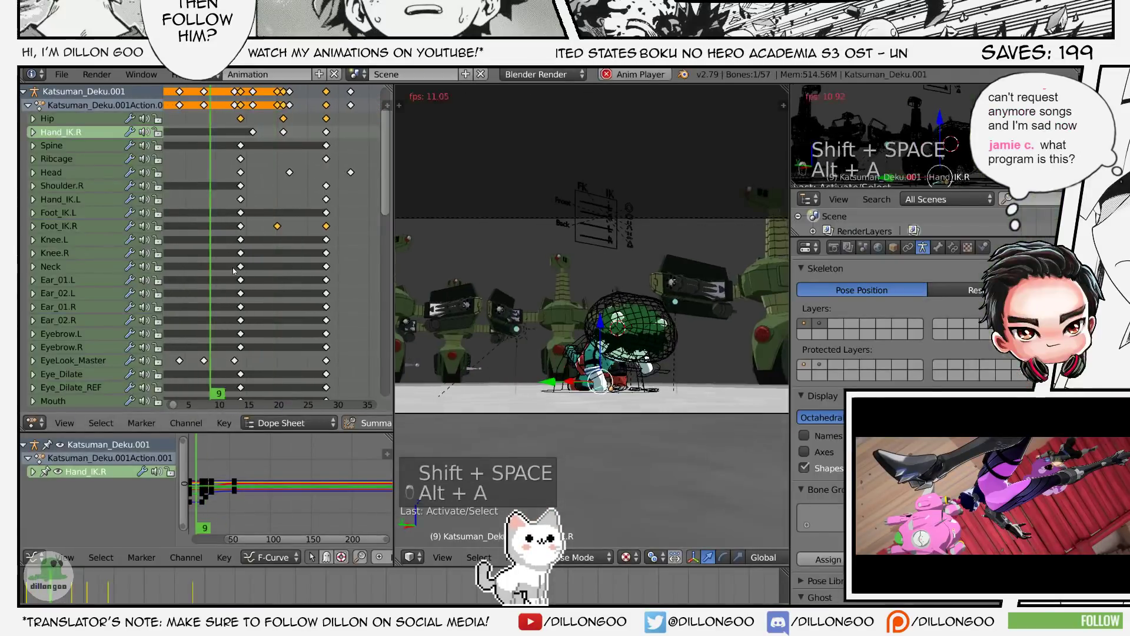
key(alt+a)
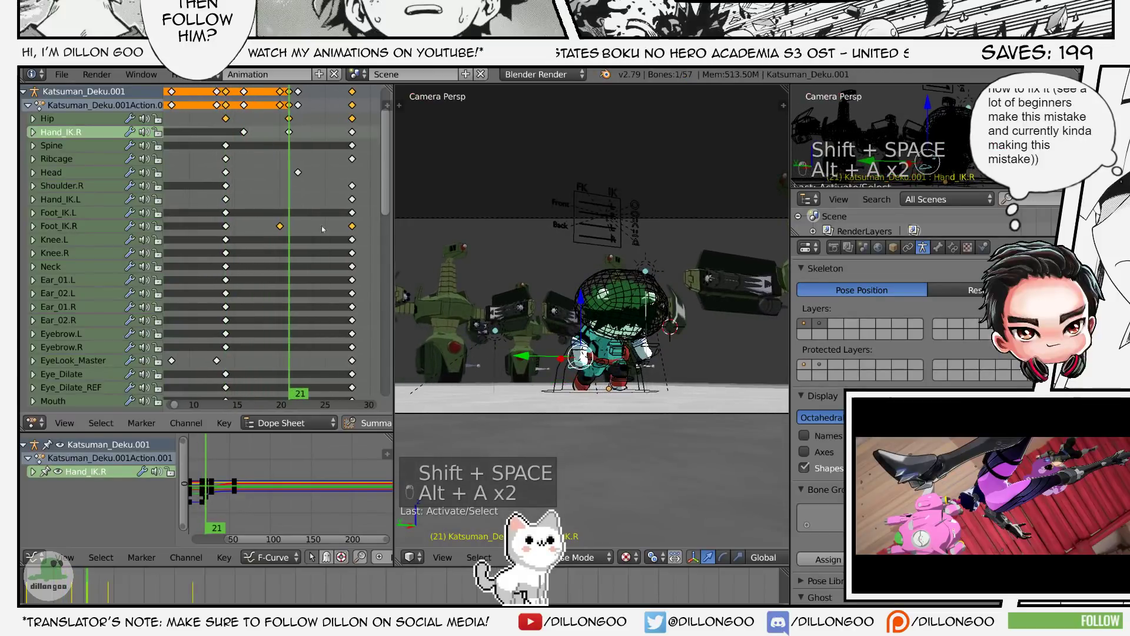
key(g)
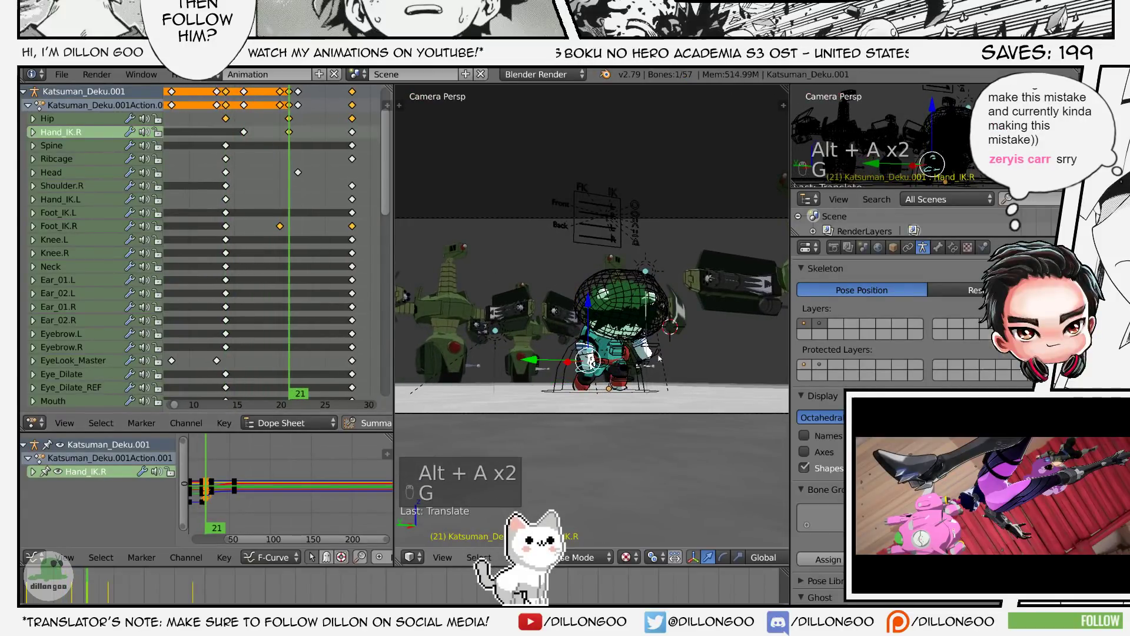
- Select the left hand IK bone, play the animation and move the bone at frame 21
right_click(659, 357)
key(alt+a)
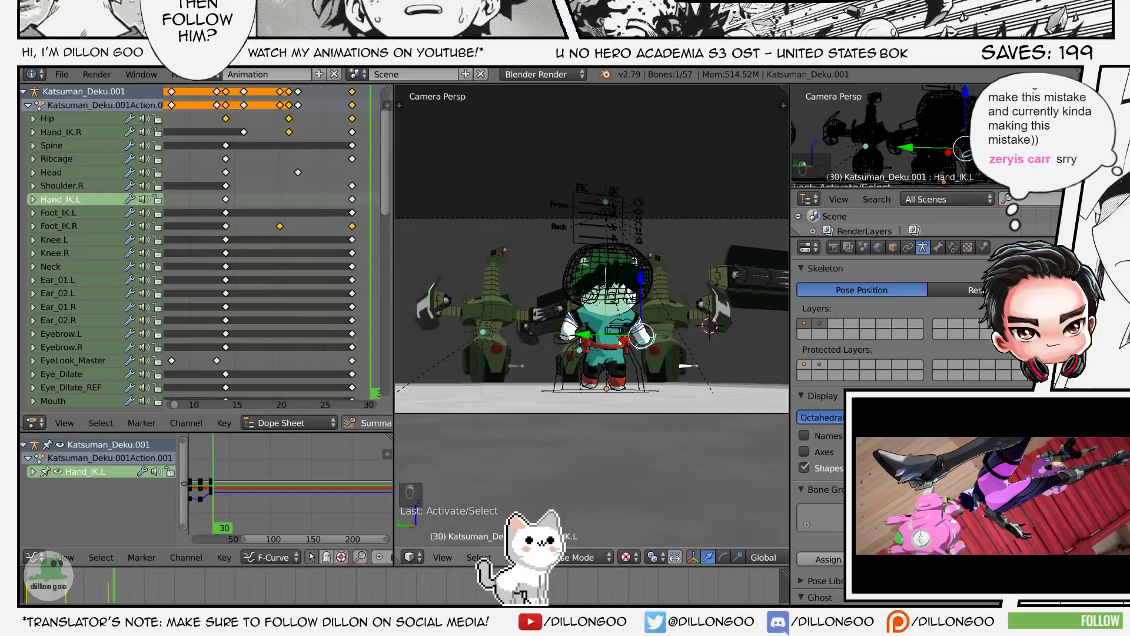
key(alt+a)
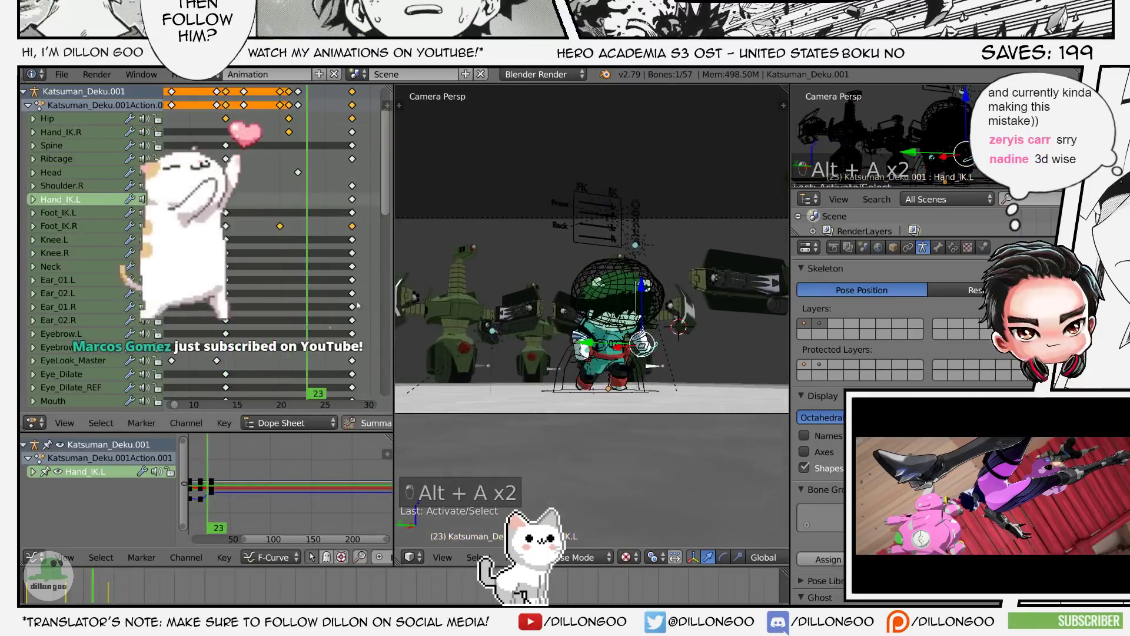
key(g)
click(716, 311)
- Play the animation, go to frame 28 and reposition the left hand IK bone there from the camera and side views
key(alt+a)
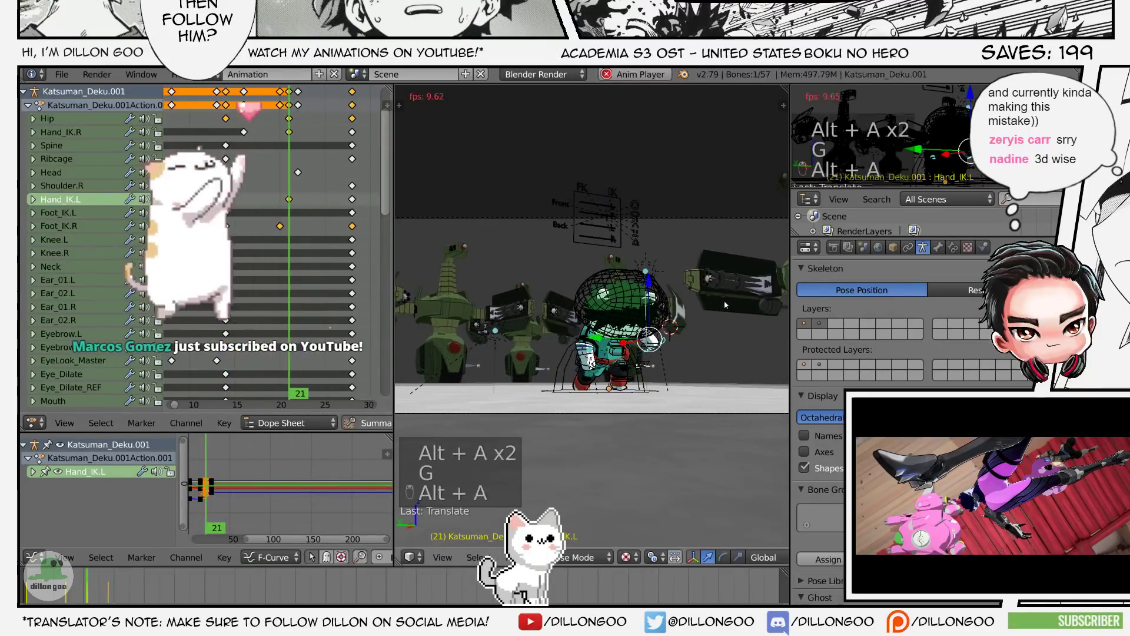
key(alt+a)
click(353, 271)
key(g)
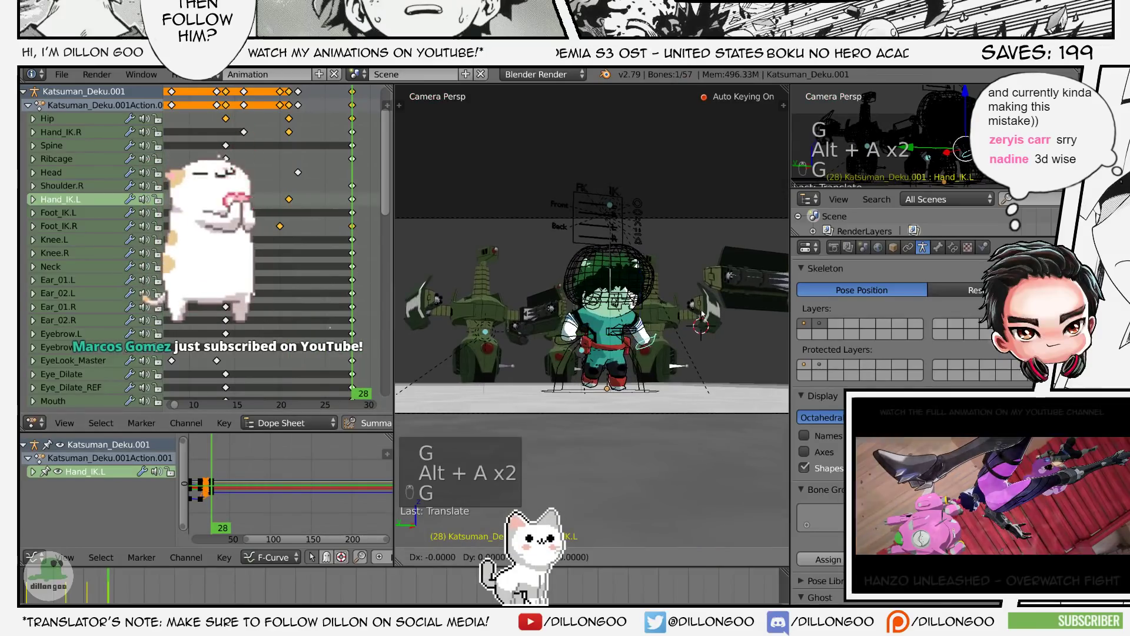
click(727, 317)
middle_drag(727, 317, 604, 319)
key(shift+space)
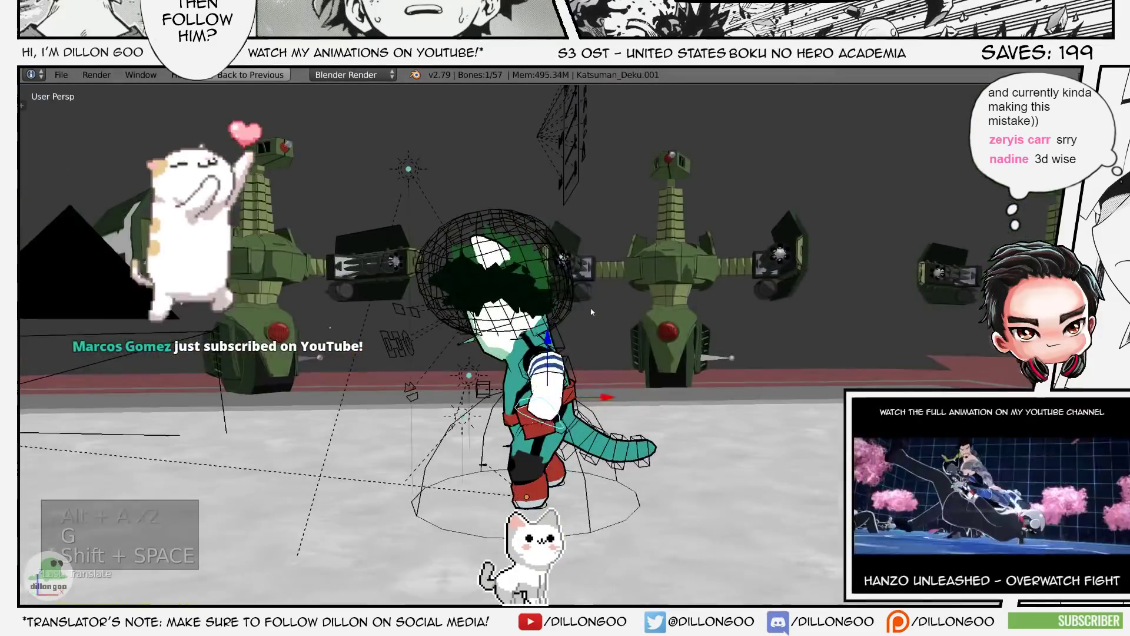
key(g)
key(g)
- Return to the camera view, save the file and restore the full animation layout
key(KP_0)
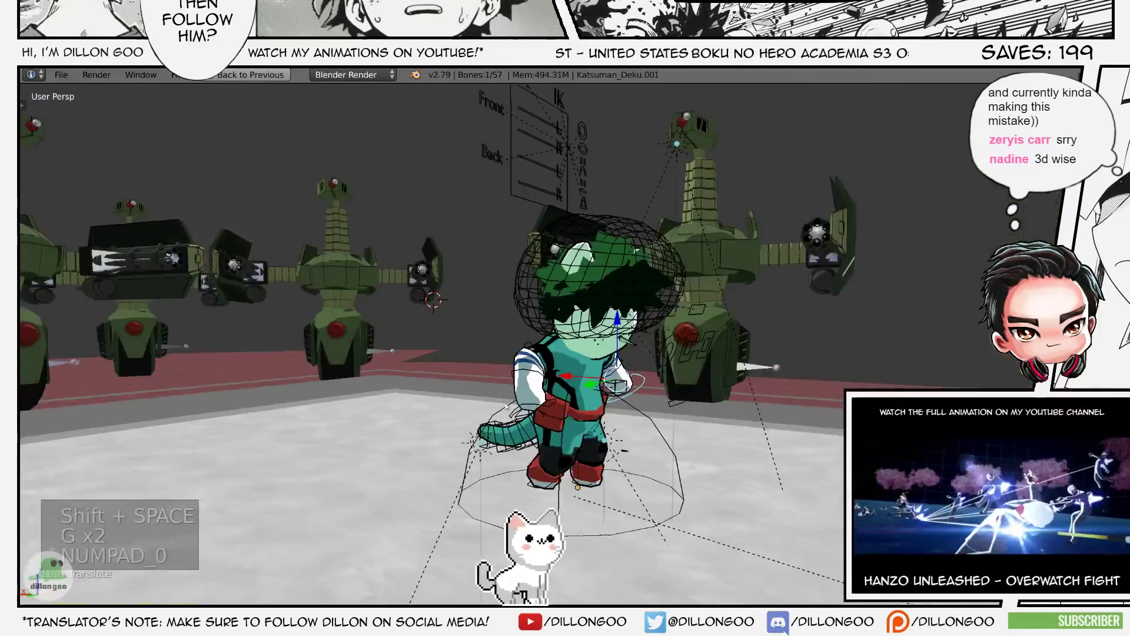
key(ctrl+s)
key(z)
key(alt+z)
key(shift+space)
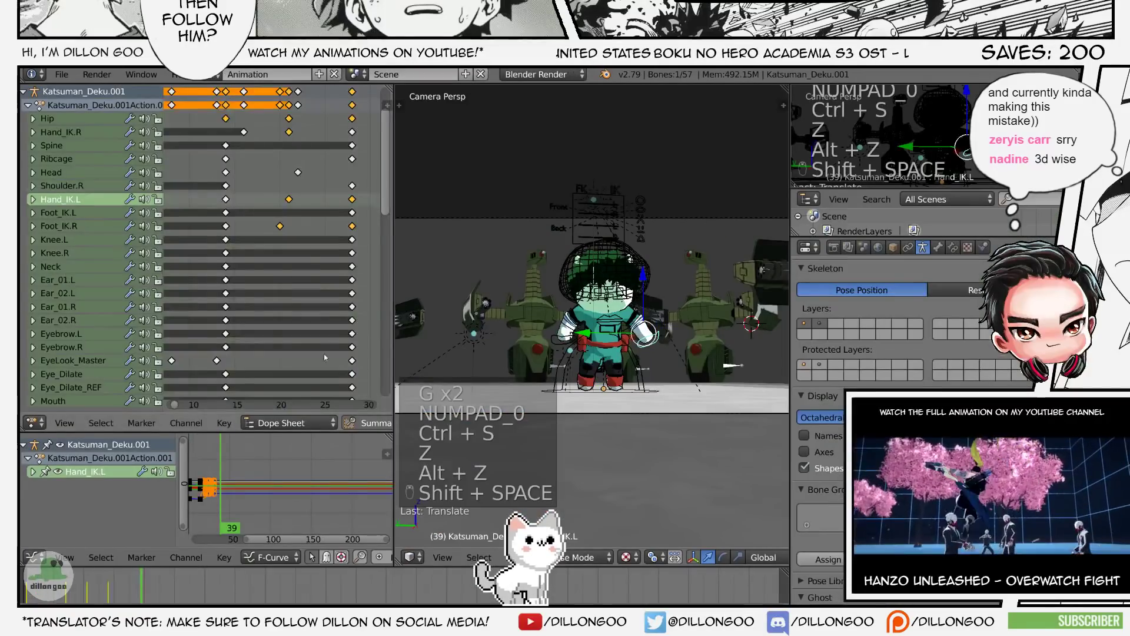
- Maximize the viewport at frame 39, inspect the left hand IK bone from the right side and save the file
key(shift+space)
key(KP_3)
key(KP_Decimal)
key(KP_Decimal)
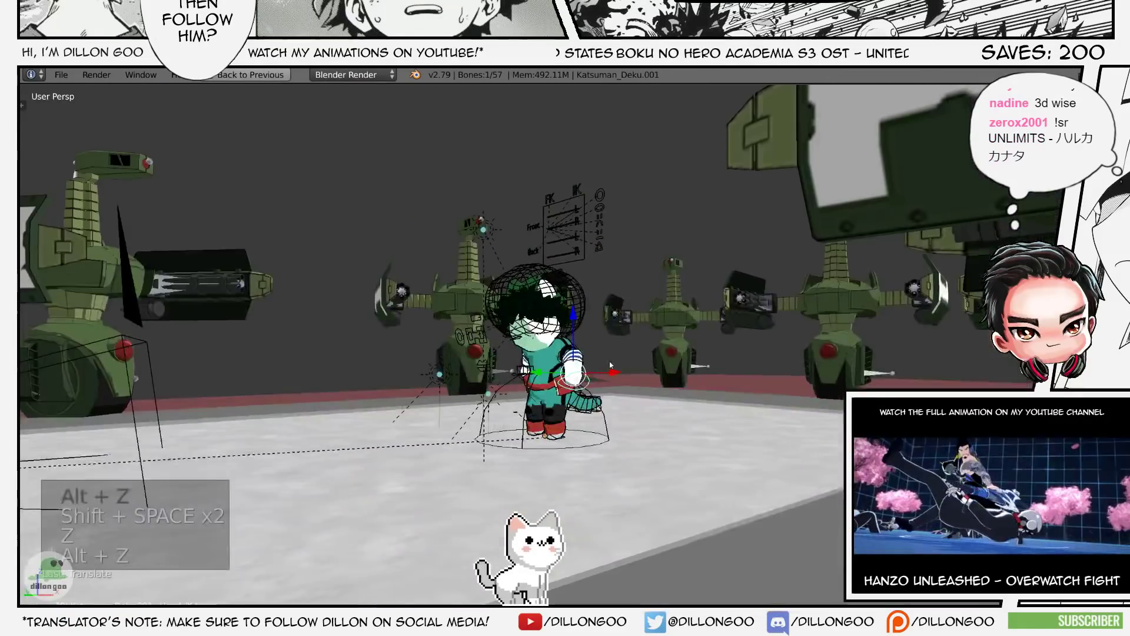
key(ctrl+s)
click(610, 362)
key(z)
key(z)
key(z)
key(alt+z)
scroll(610, 362, down, 10)
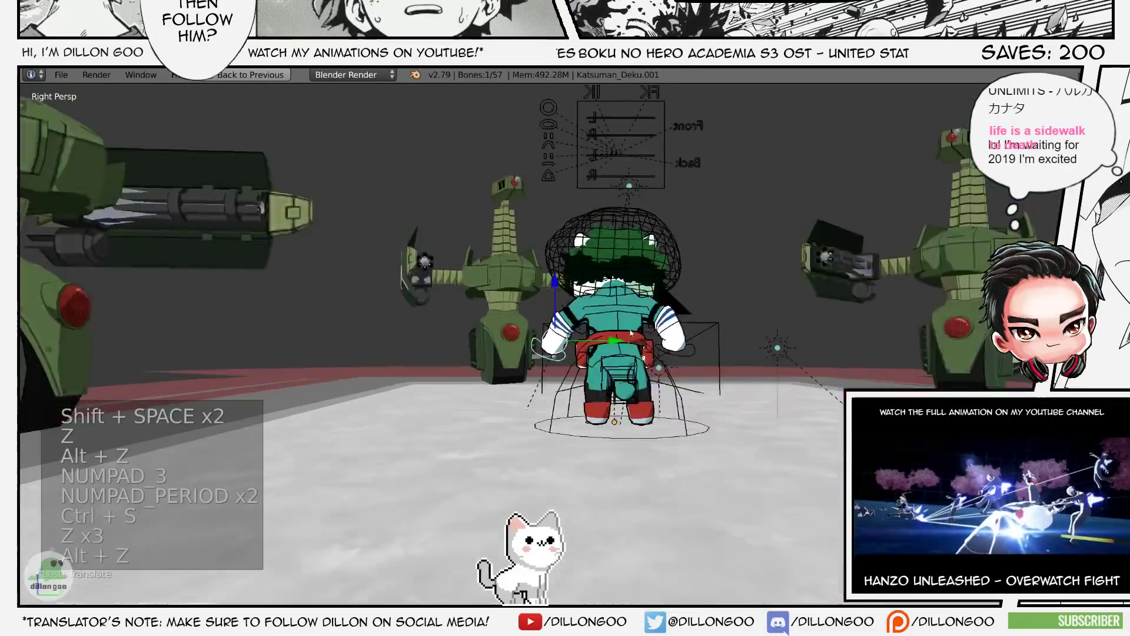
- Reposition the left hand IK bone at frame 39 from a front view
key(z)
key(alt+z)
mouse_move(610, 362)
middle_down()
mouse_move(612, 392)
mouse_move(609, 376)
mouse_move(830, 376)
middle_up()
scroll(613, 391, up, 3)
middle_drag(507, 432, 562, 453)
key(g)
click(558, 446)
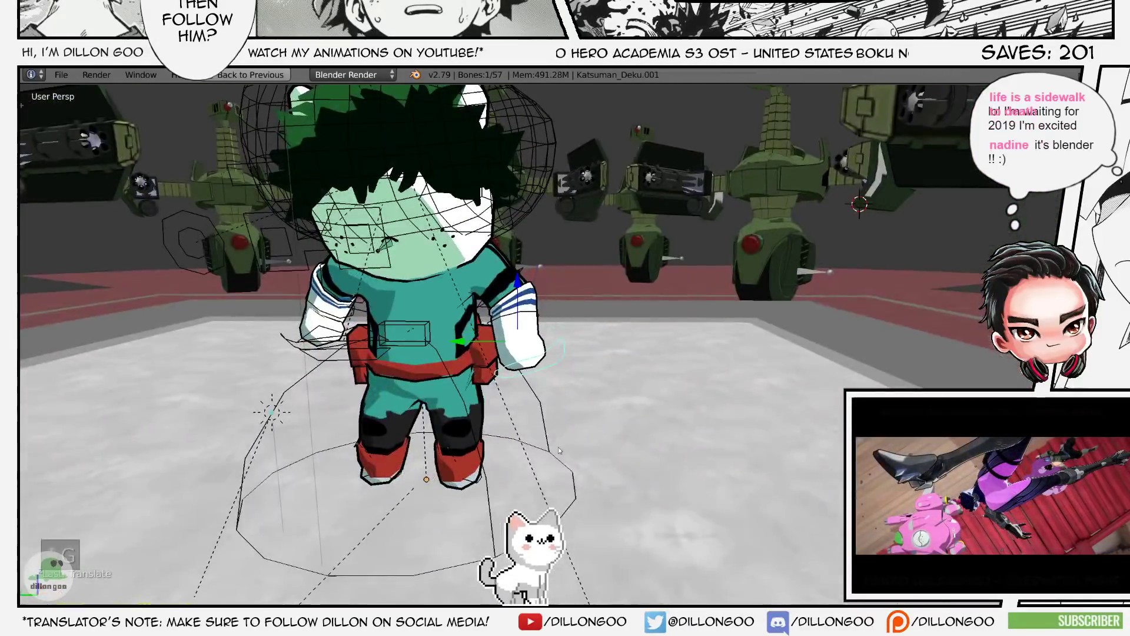
- Select the right hand IK bone and rotate it freely with the trackball at frame 39
key(z)
key(a)
key(a)
key(a)
right_click(294, 345)
key(z)
key(z)
key(z)
key(alt+z)
mouse_move(383, 377)
middle_down()
mouse_move(465, 412)
mouse_move(549, 371)
middle_up()
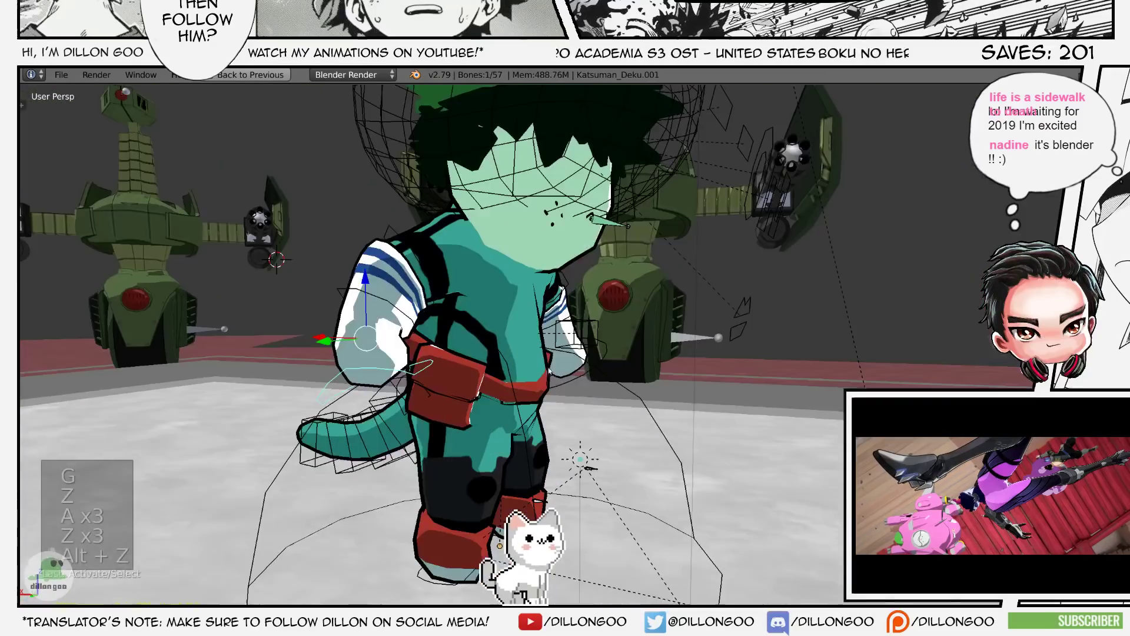
middle_drag(544, 414, 476, 415)
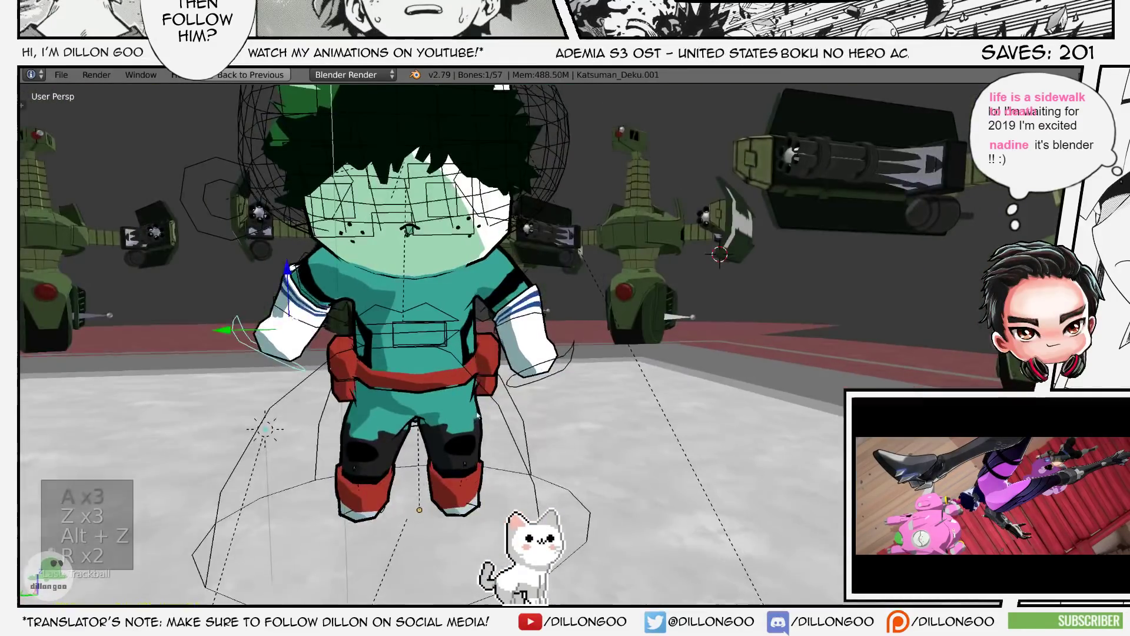
- Adjust the right hand IK bone's position and rotation at frame 39 from several angles
click(504, 366)
middle_drag(508, 367, 683, 365)
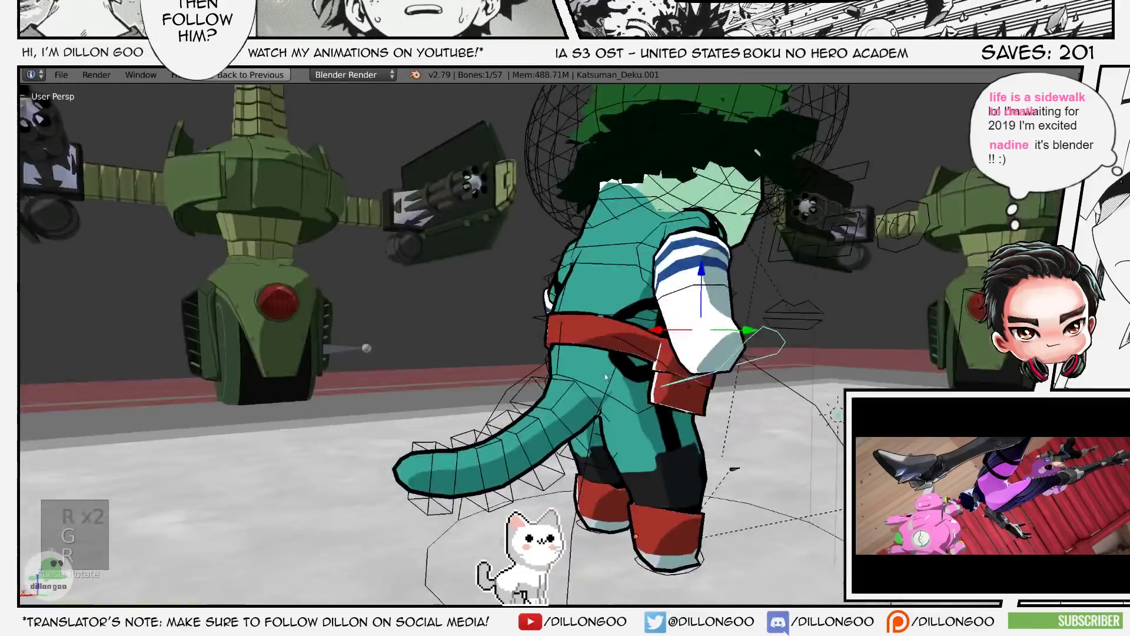
key(g)
click(791, 343)
click(812, 407)
middle_drag(813, 406, 889, 412)
key(g)
key(g)
- Select the Hip bone and clear its rotation at frame 39
mouse_move(813, 371)
middle_down()
mouse_move(792, 381)
mouse_move(660, 366)
mouse_move(683, 352)
mouse_move(739, 352)
middle_up()
key(z)
key(a)
key(a)
key(a)
right_click(759, 371)
key(z)
key(z)
key(z)
key(alt+z)
scroll(682, 352, down, 2)
key(alt+r)
key(r)
right_click(733, 349)
key(z)
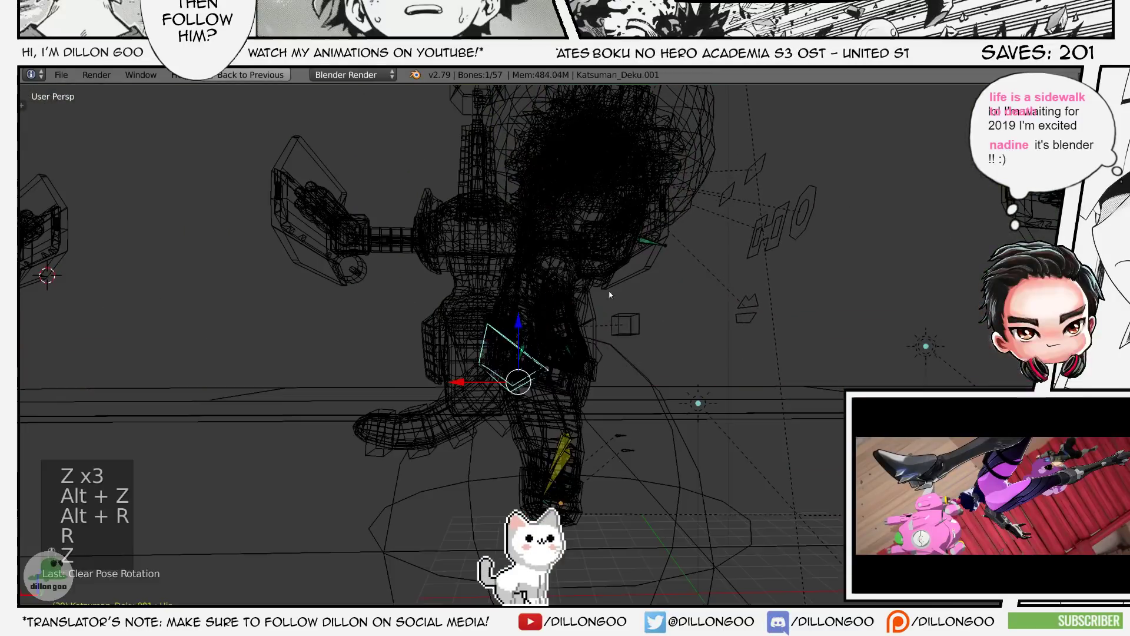
- Select the Spine bone and clear its rotation at frame 39
key(a)
key(a)
key(a)
key(z)
key(alt+z)
middle_drag(492, 284, 647, 310)
key(alt+r)
key(z)
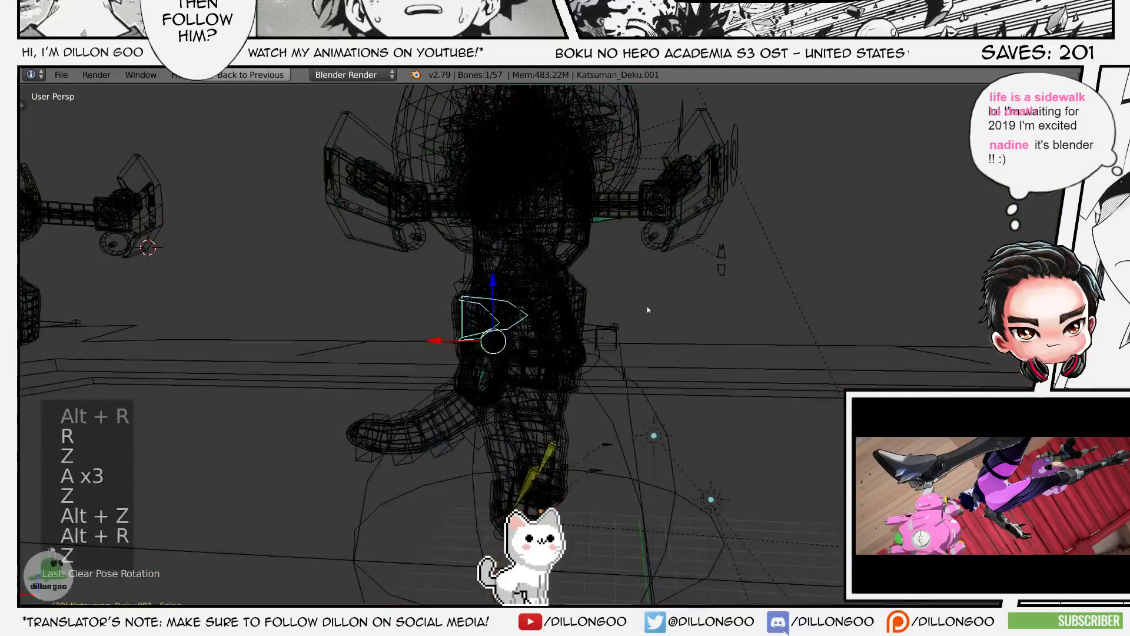
- Rotate the Spine bone at frame 39 from the shaded camera view and save the file
key(alt+z)
key(KP_0)
key(r)
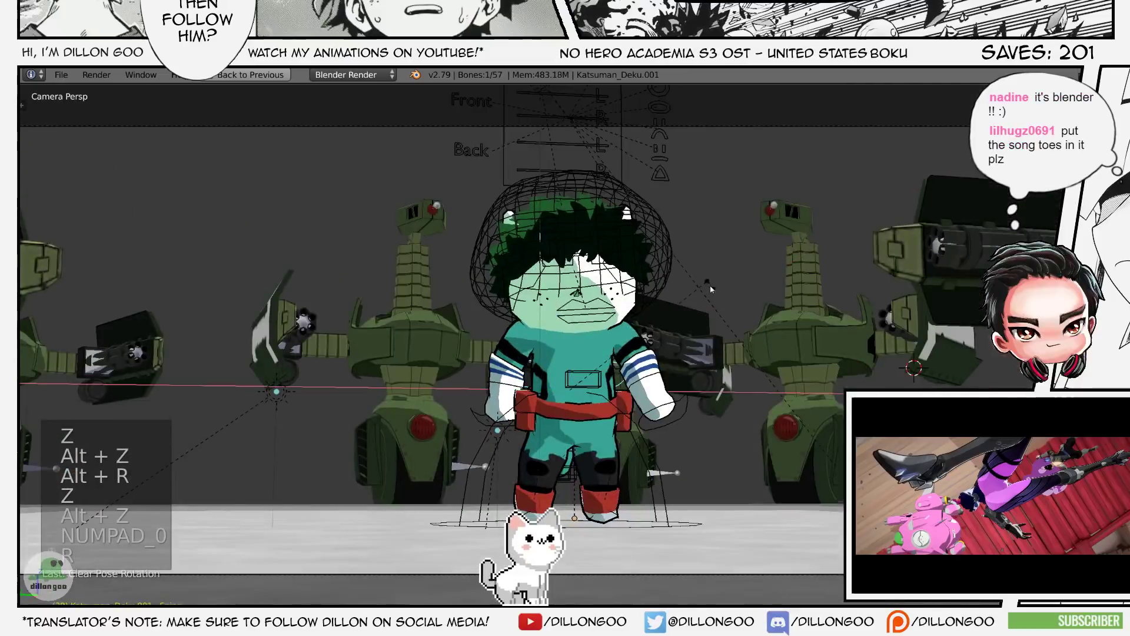
click(712, 295)
key(shift+space)
key(ctrl+s)
- Scrub back to about frame 24, play the animation through the shaded camera view, and save the file
key(z)
key(z)
key(z)
key(alt+z)
drag(301, 264, 235, 279)
key(alt+a)
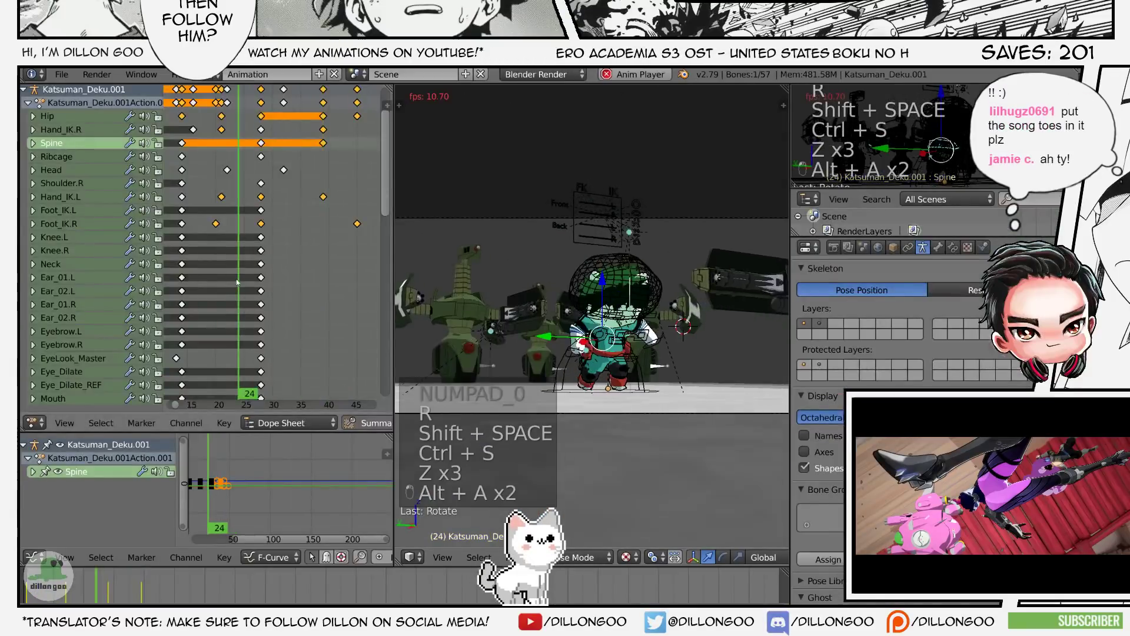
key(alt+a)
key(ctrl+s)
- Replay the stand-up motion from about frame 11, saving the file and reviewing it in the enlarged camera view
click(223, 283)
middle_drag(206, 287, 245, 293)
click(222, 293)
key(alt+a)
key(alt+a)
key(ctrl+s)
click(278, 287)
key(ctrl+s)
click(245, 295)
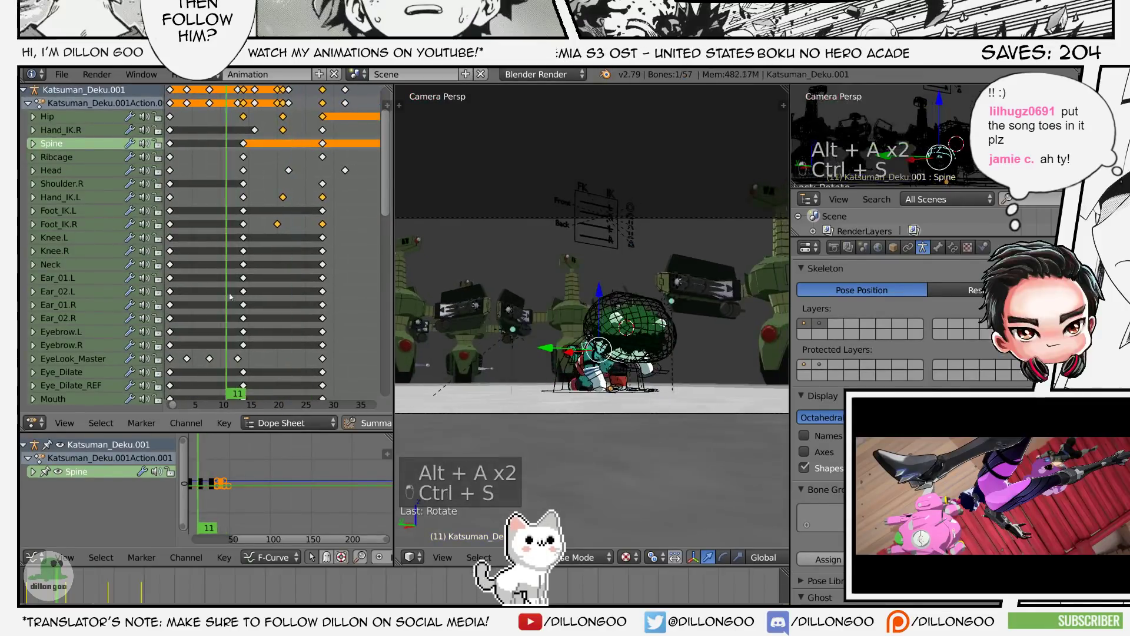
key(alt+a)
key(shift+space)
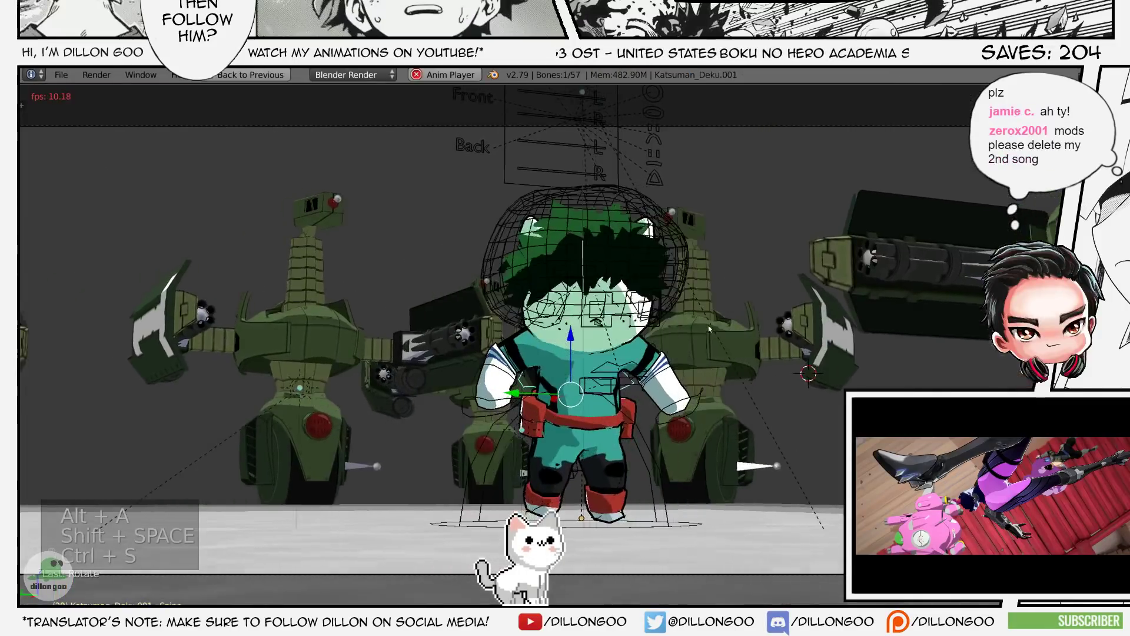
- Save the file and play back the character animation in the maximized camera view
key(ctrl+s)
key(alt+a)
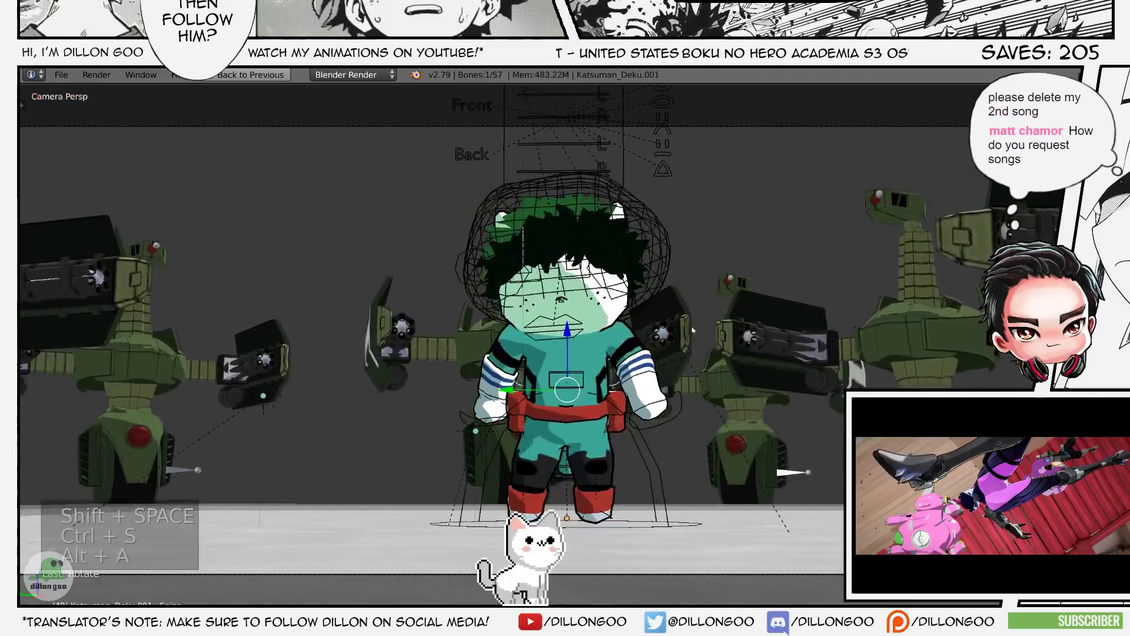
key(shift+space)
key(shift+Left)
key(alt+a)
key(shift+space)
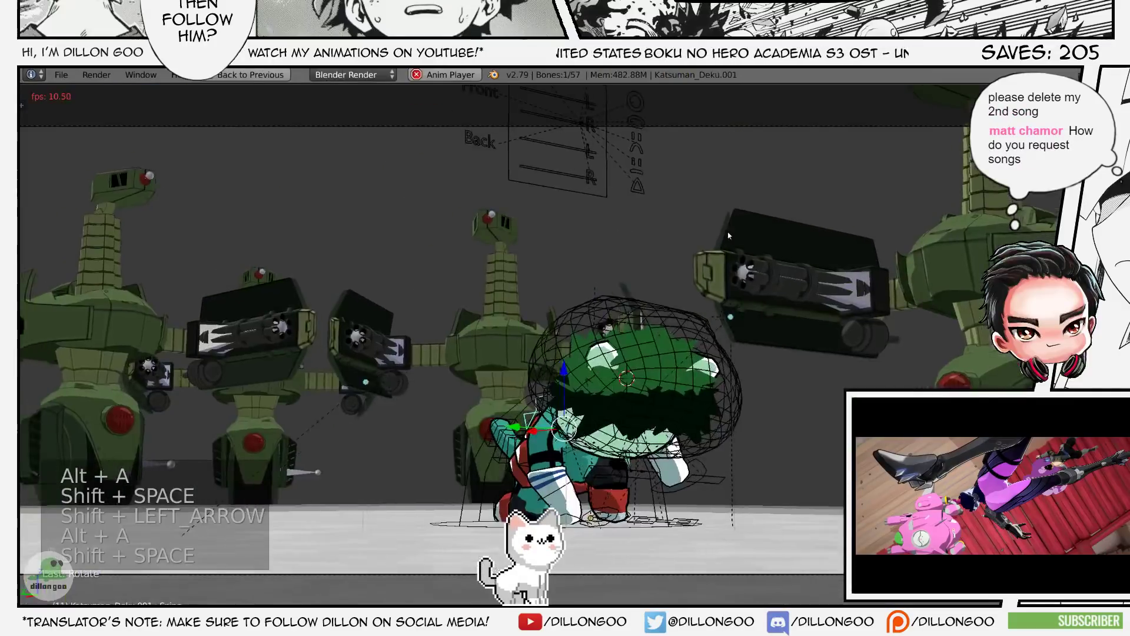
key(alt+a)
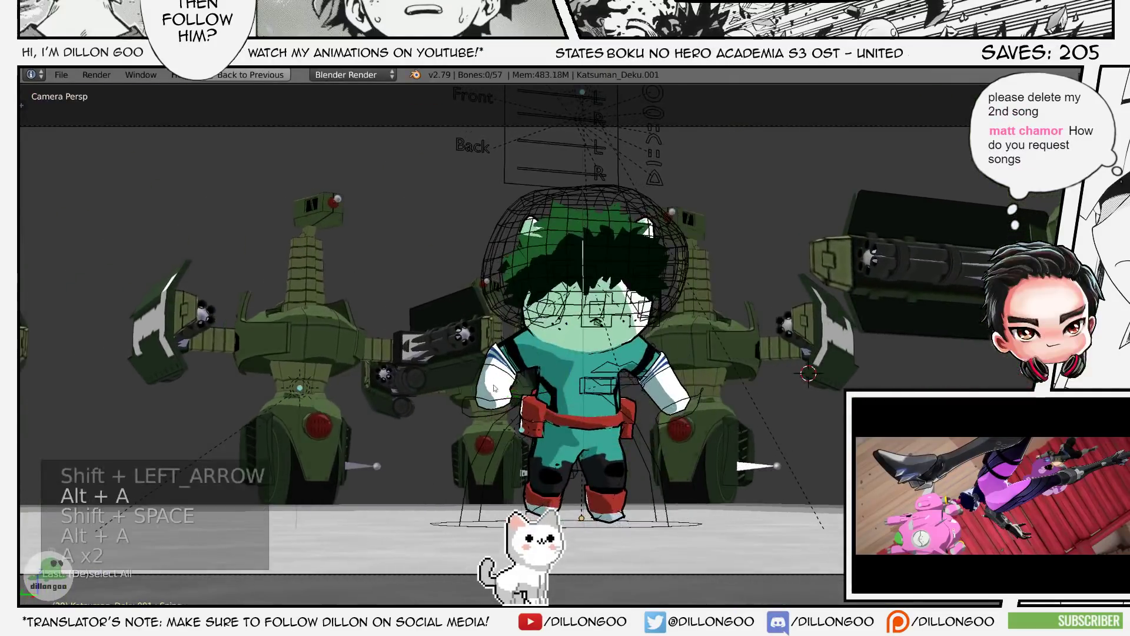
- Select only the Hand_IK.R bone and save over Bakugo_Anim_v001.blend in the regular animation layout
key(a)
key(a)
key(a)
key(z)
key(z)
key(z)
key(shift+space)
key(ctrl+s)
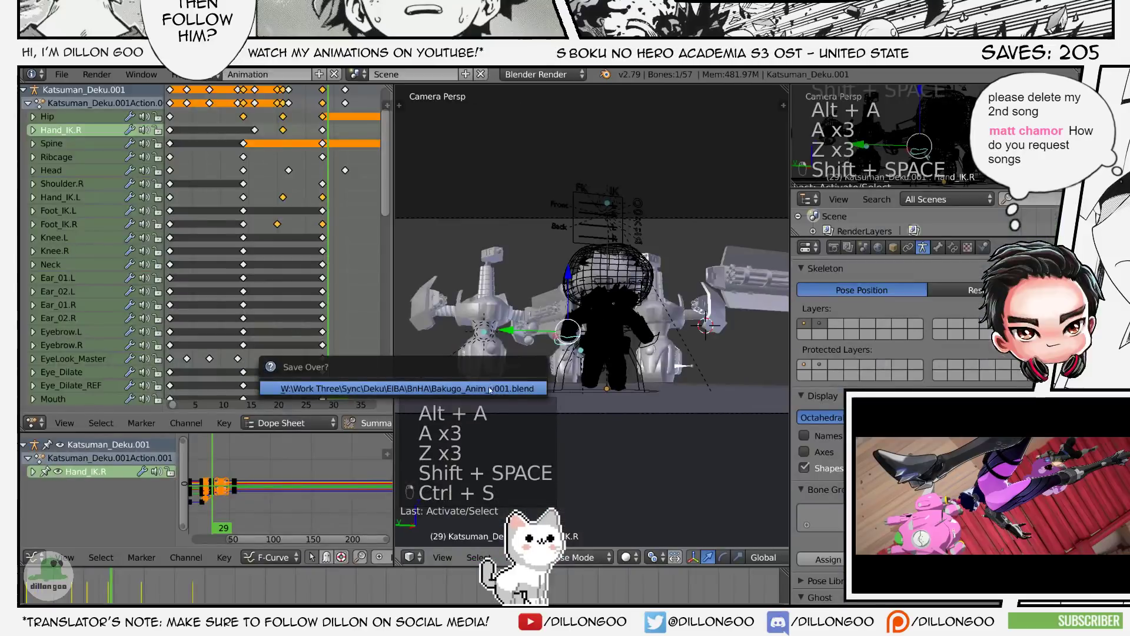
click(491, 389)
- Play back the animation in the textured camera view to check its timing
key(alt+a)
key(alt+z)
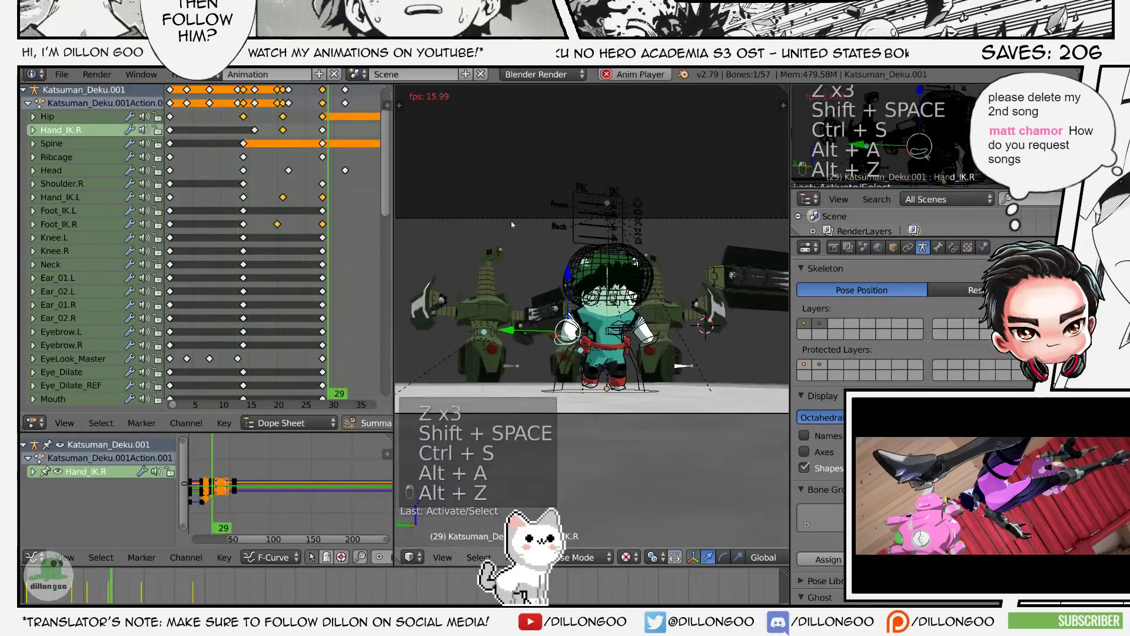
key(alt+a)
key(alt+a)
key(alt+a)
key(alt+a)
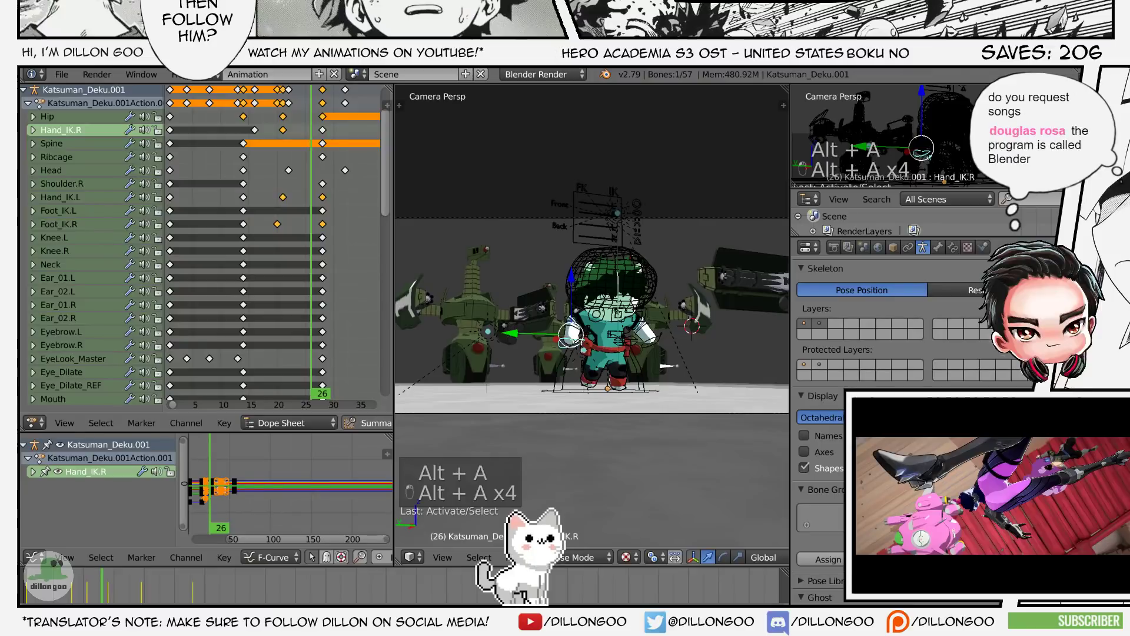
key(alt+a)
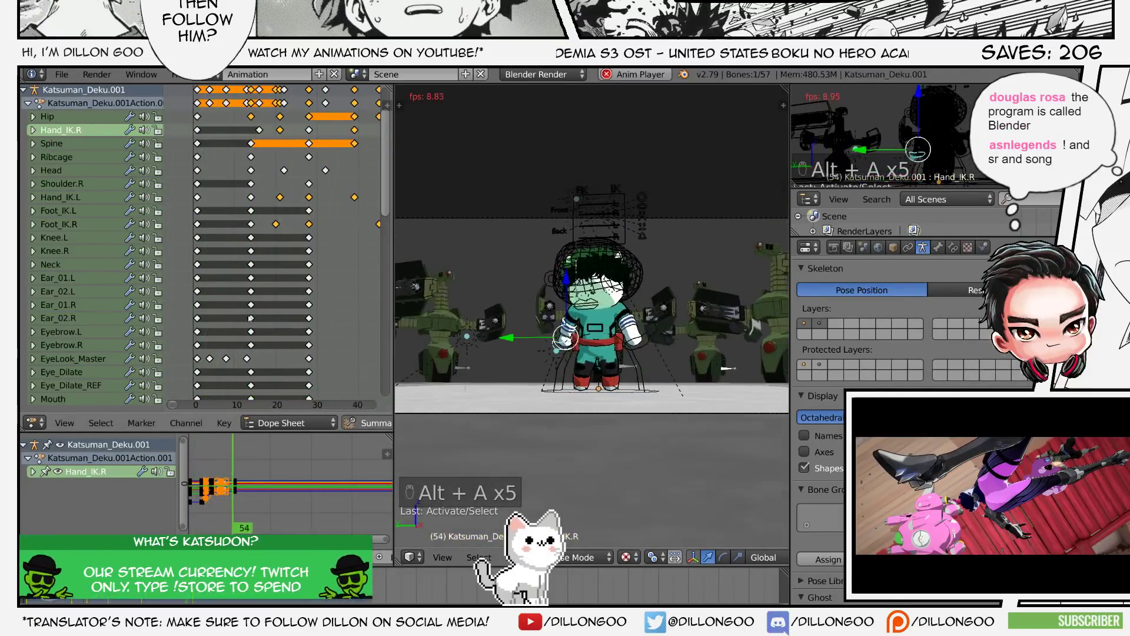
key(alt+a)
key(alt+a)
key(alt+a)
- Select all bones and stretch the keyframes around frame 14 so the frame 28 keys land on frame 35
key(a)
key(a)
key(a)
key(a)
key(a)
key(a)
click(251, 170)
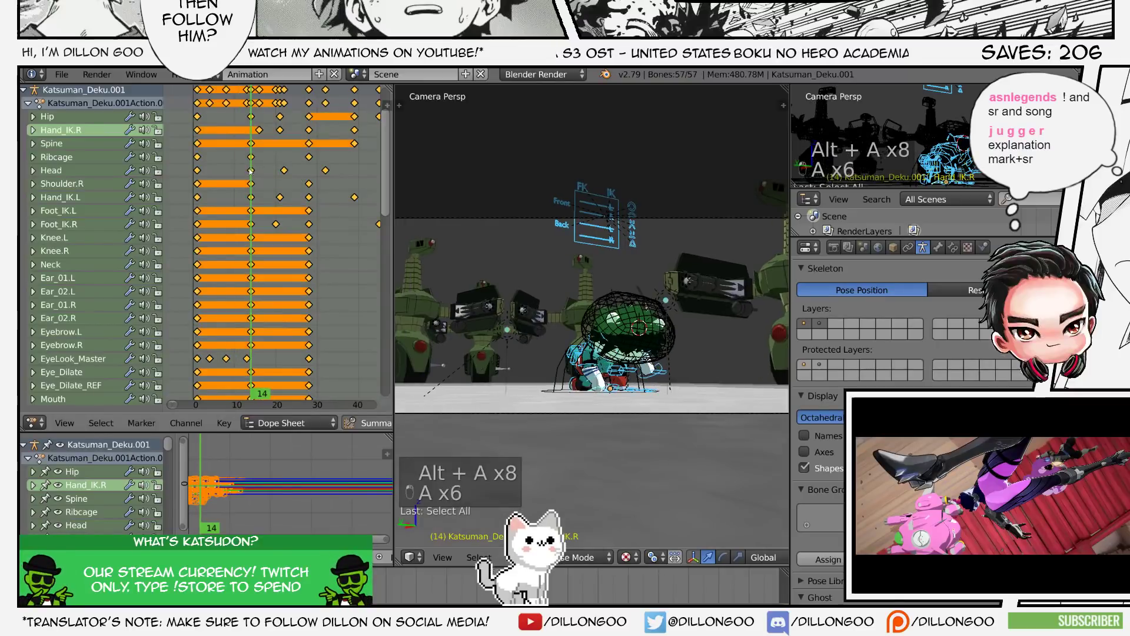
key(bracketright)
key(s)
click(251, 170)
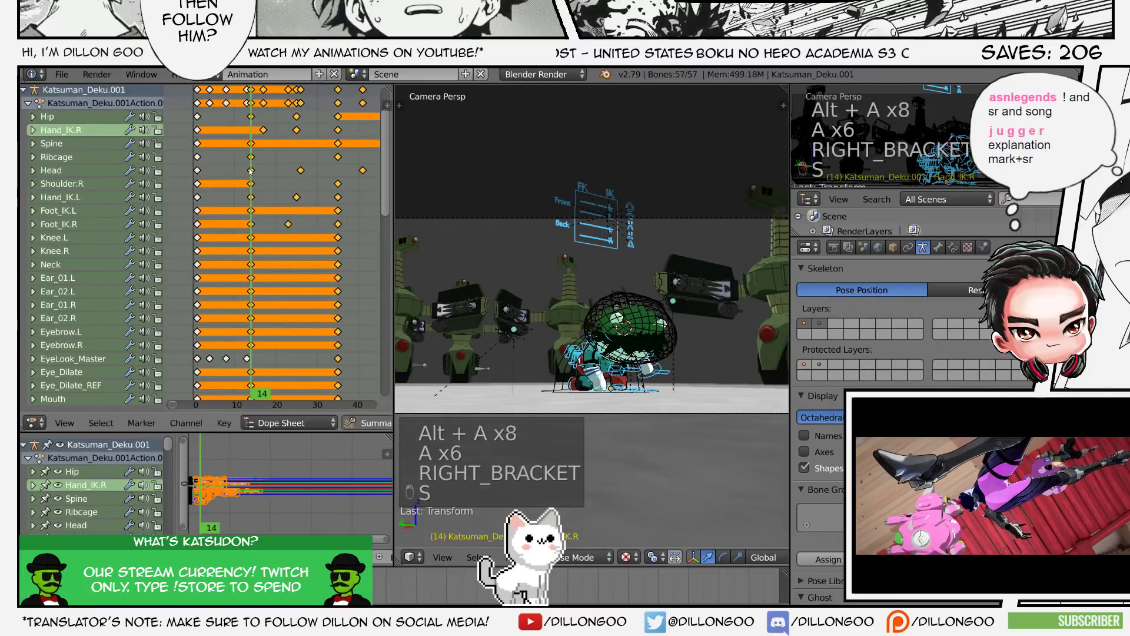
- Save the file and play back the stretched animation
key(ctrl+s)
key(z)
key(alt+a)
key(alt+a)
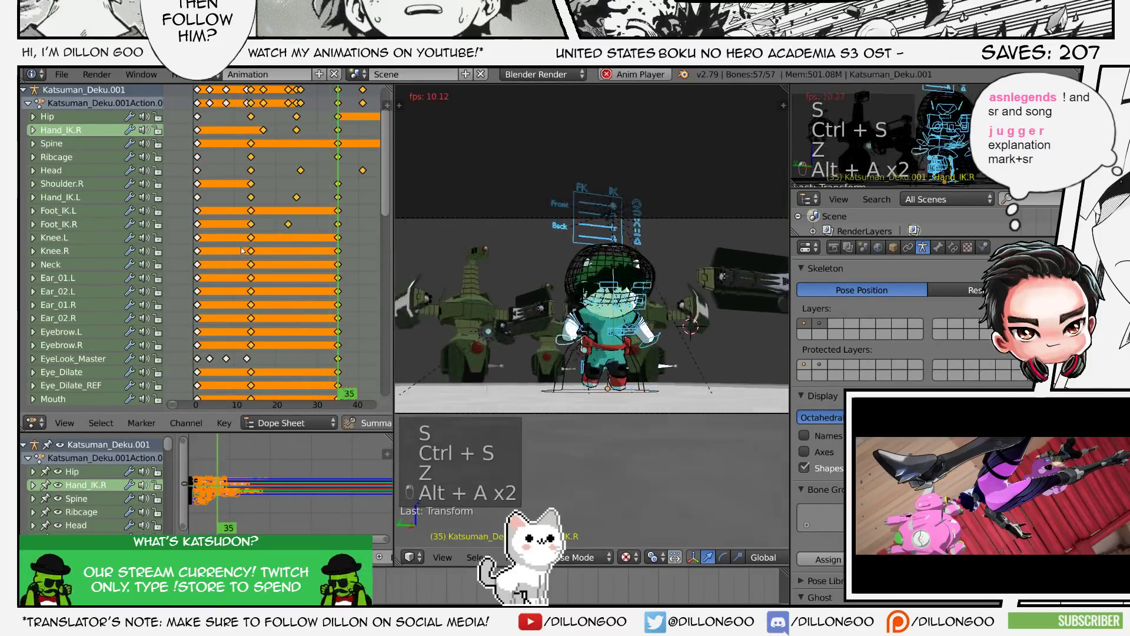
key(alt+a)
- Scale the selected keyframes by 1.5 around frame 14, save the file and review the new timing in playback
key(s)
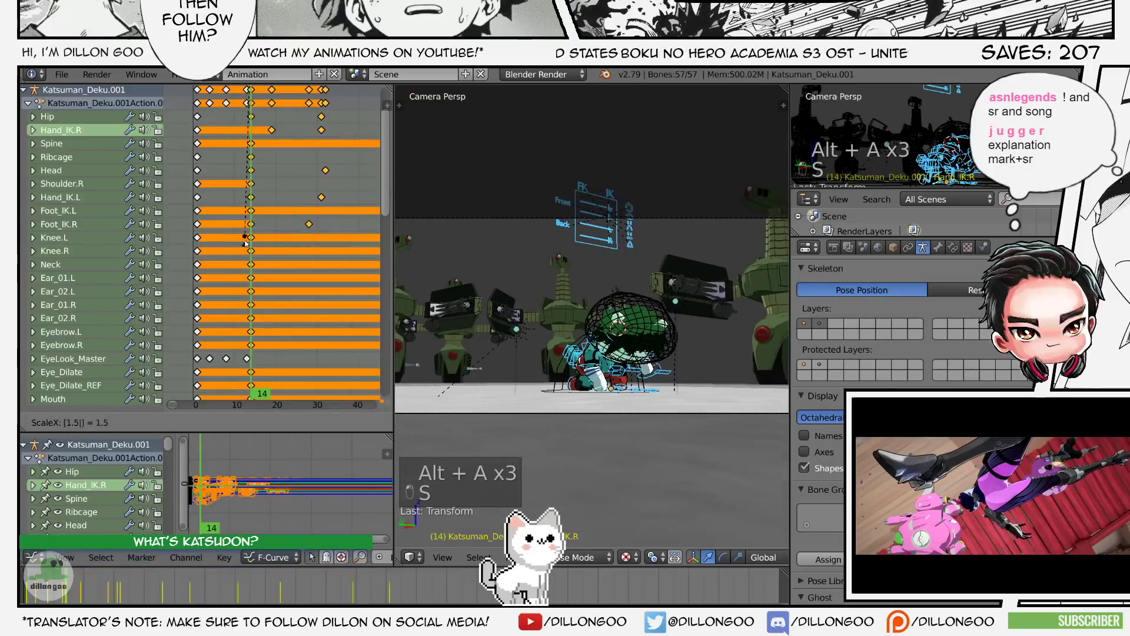
key(ctrl+s)
key(z)
key(alt+a)
key(alt+a)
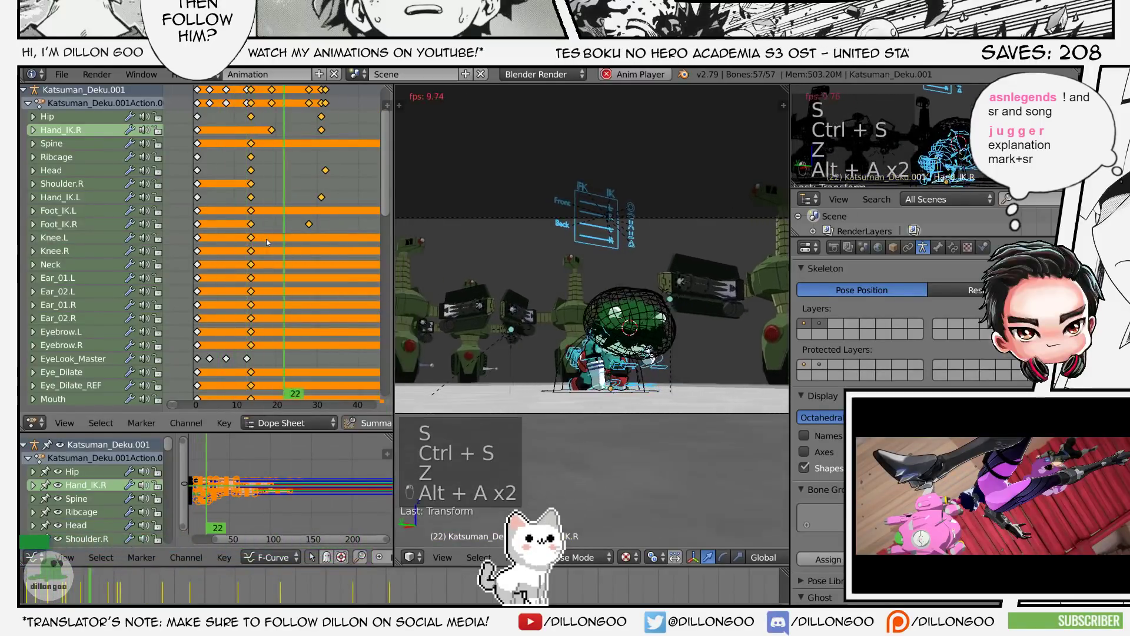
scroll(288, 236, down, 4)
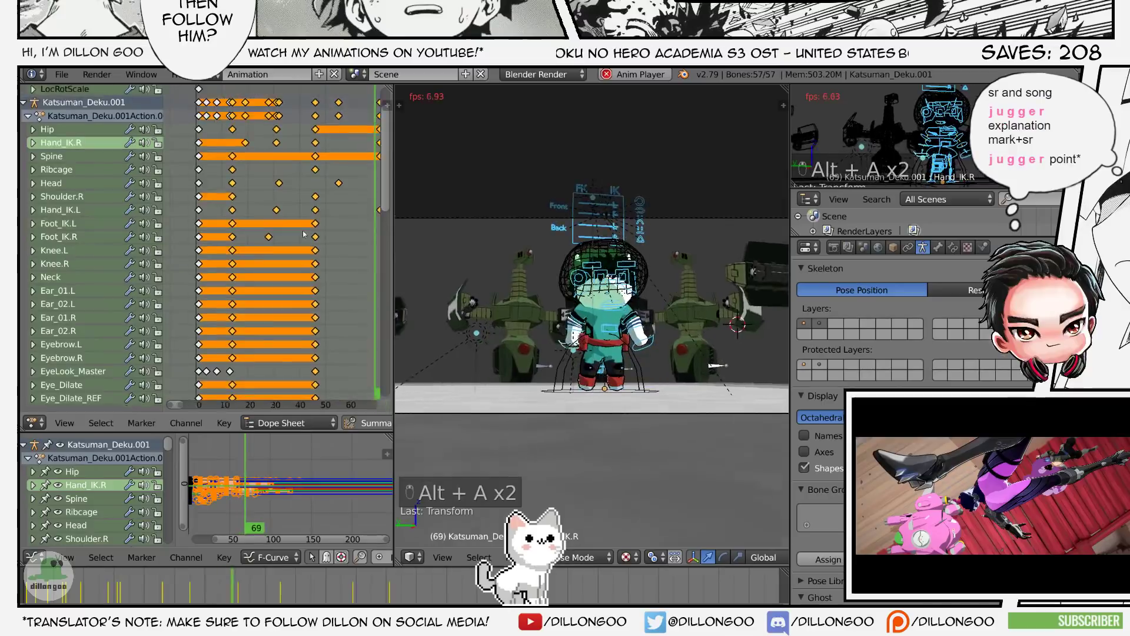
key(alt+a)
- Select only the Foot_IK.R bone in the maximized wireframe view and save the file in the regular layout
key(shift+space)
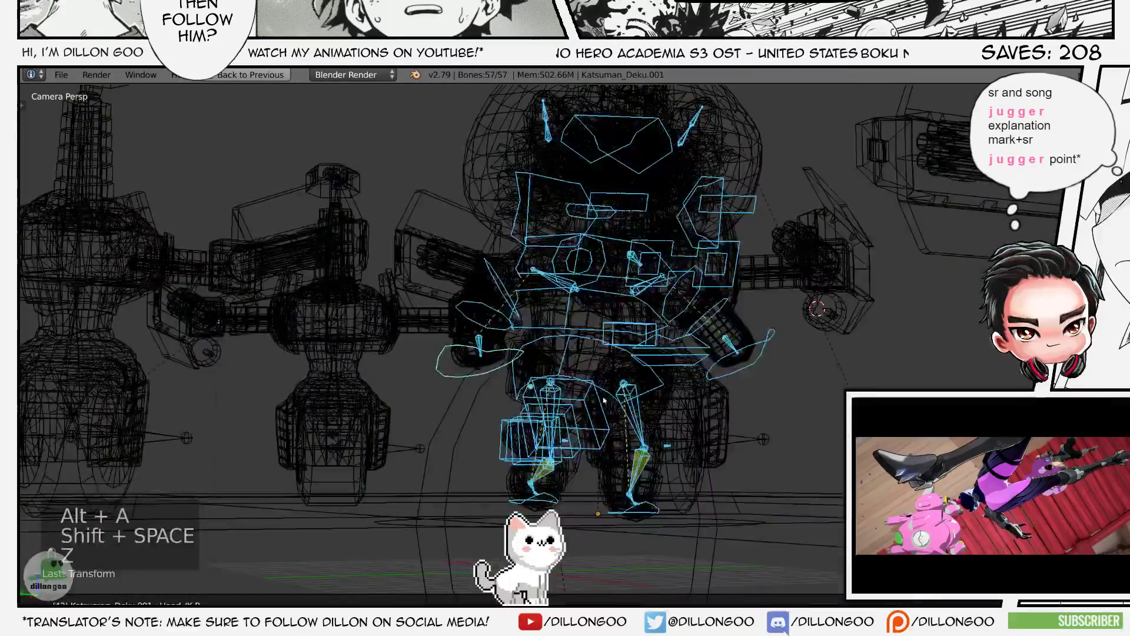
key(z)
key(a)
key(a)
key(a)
key(z)
key(z)
key(z)
key(z)
key(z)
key(shift+space)
key(ctrl+s)
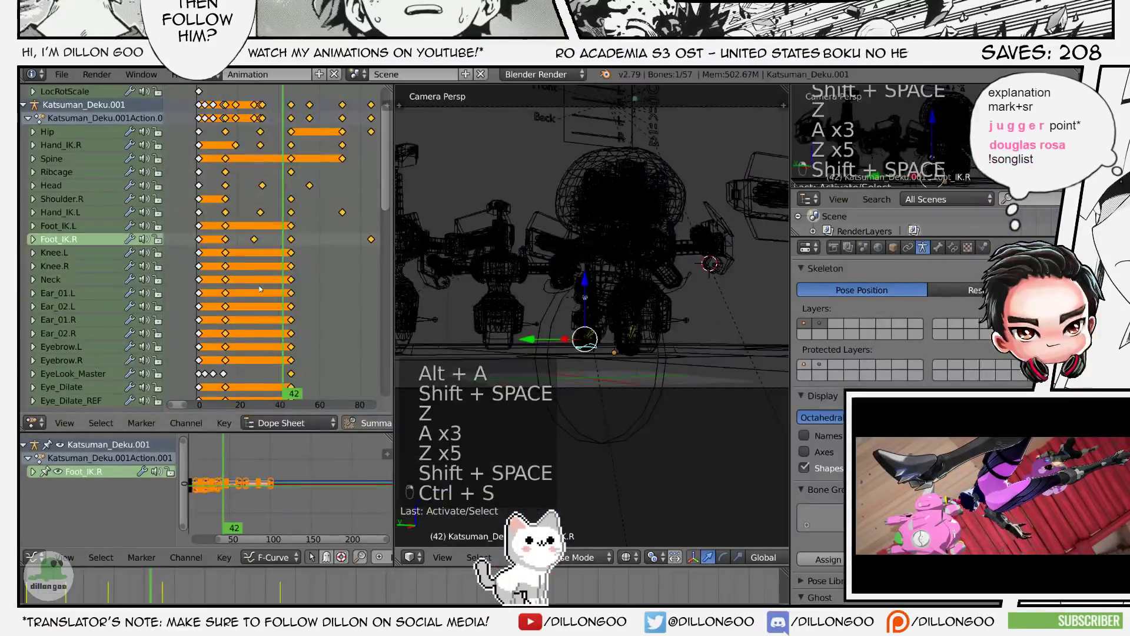
- Play back the animation in textured shading to check the right foot's motion
key(alt+a)
key(z)
key(alt+a)
key(alt+a)
key(alt+a)
key(alt+a)
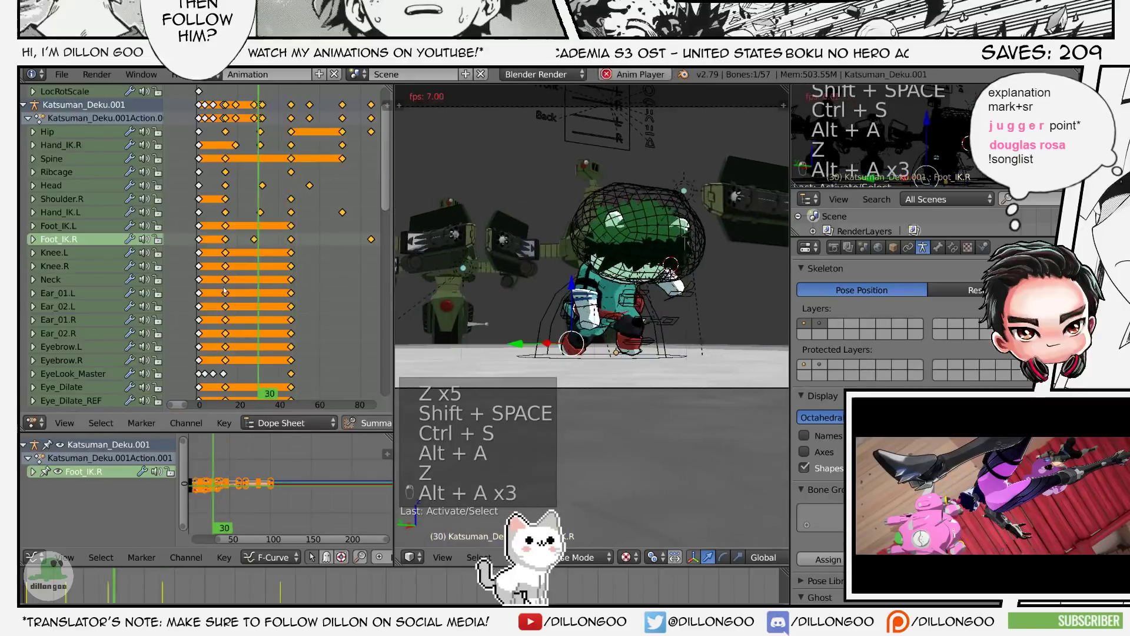
key(alt+a)
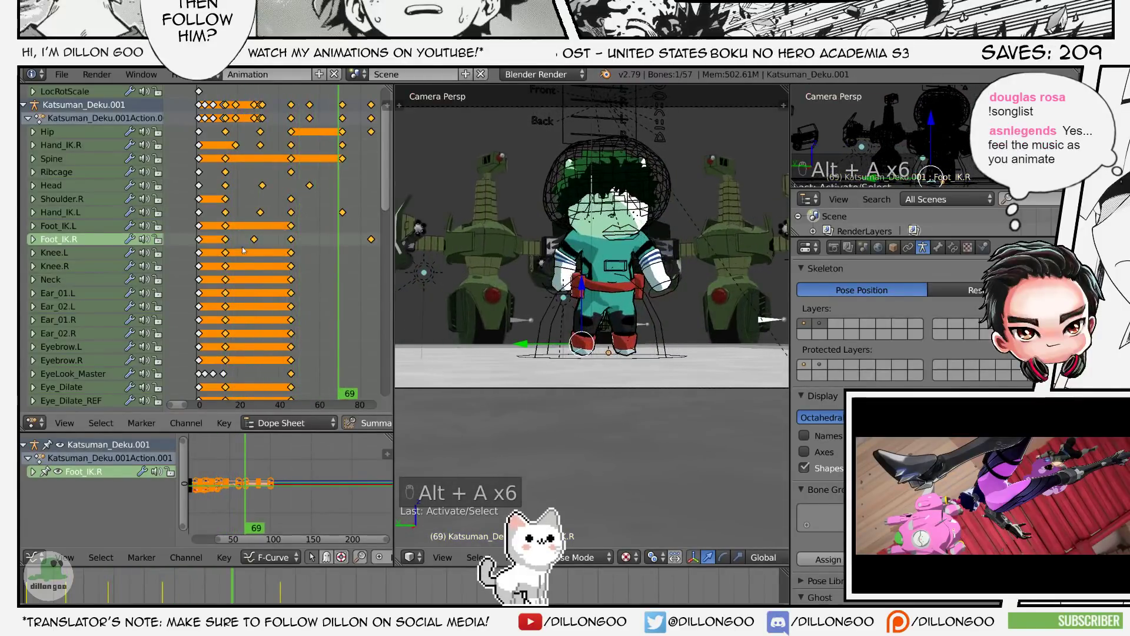
- Duplicate the last Foot_IK.R keyframe to about frame 60 and play back the change
right_click(371, 240)
key(shift+d)
click(305, 246)
click(253, 253)
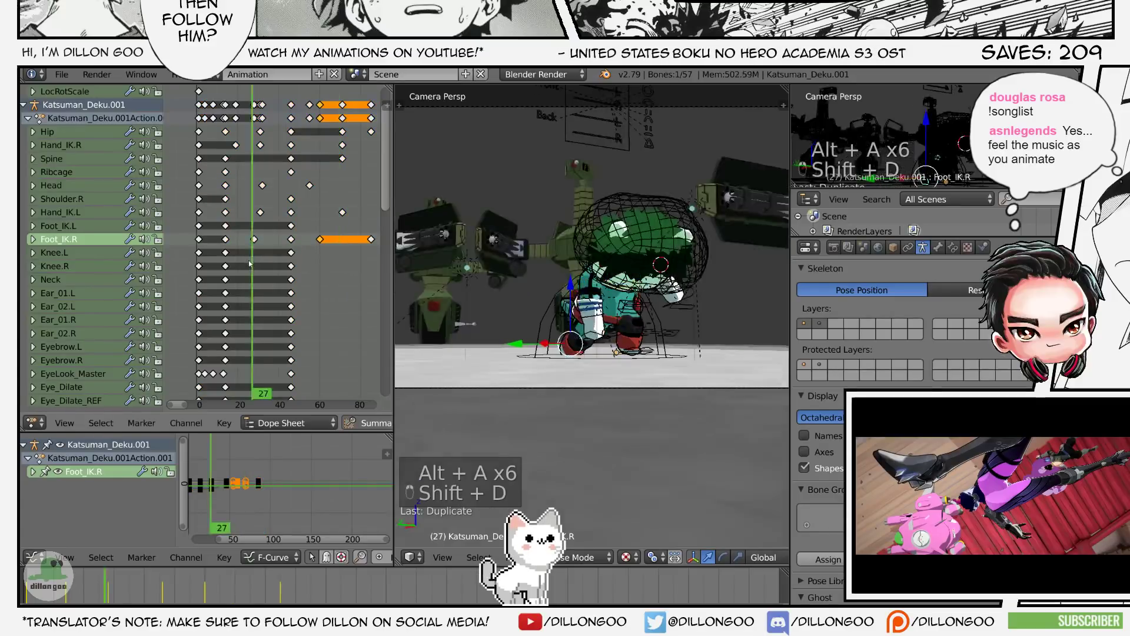
key(alt+a)
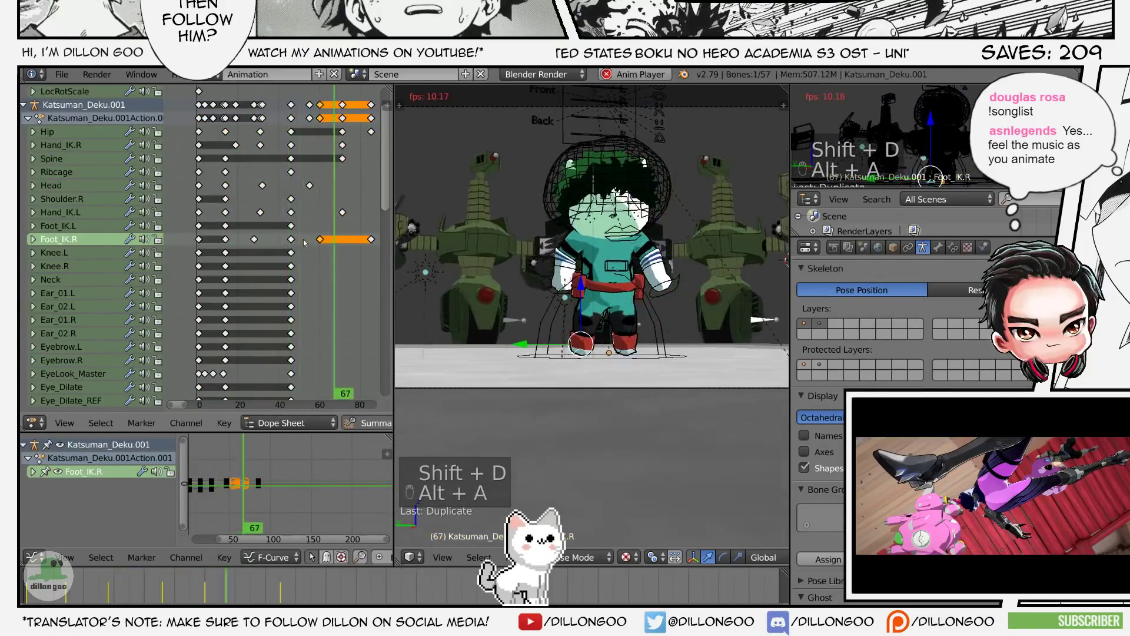
key(alt+a)
- Shift the middle Foot_IK.R keyframes earlier so the duplicated key lands on frame 52, and check the playback
shift+right_click(291, 239)
key(g)
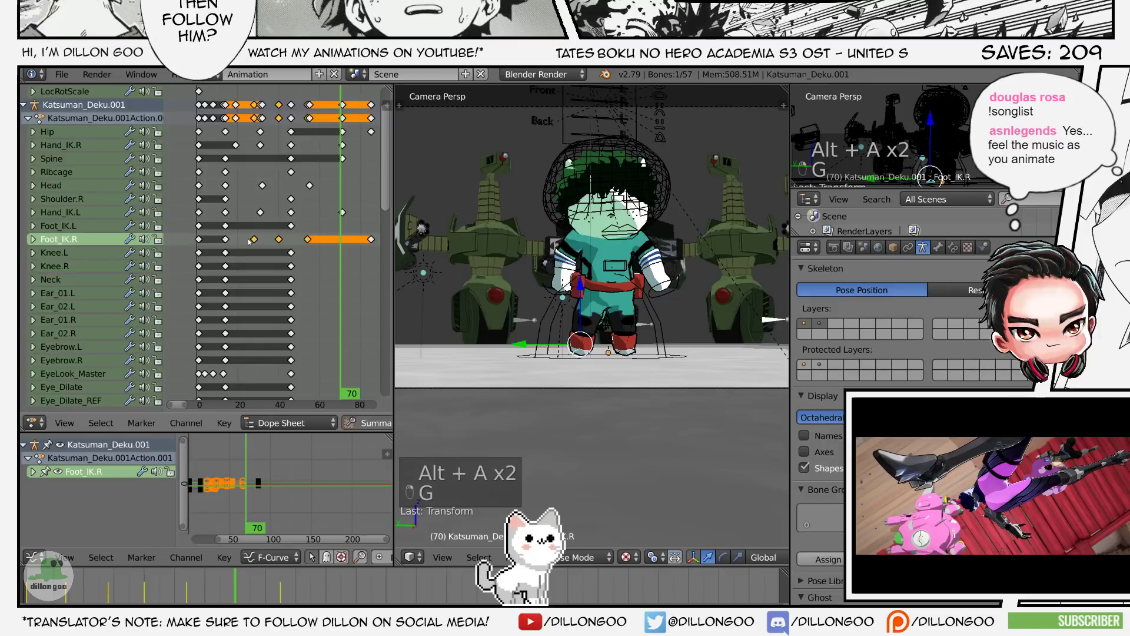
key(g)
click(246, 242)
key(alt+a)
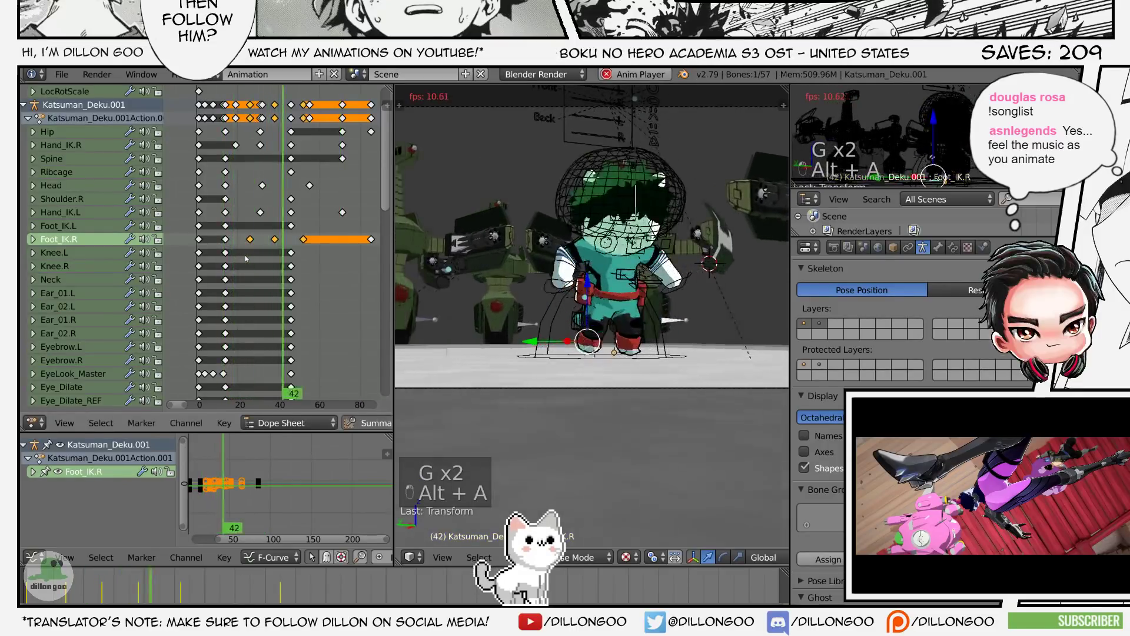
key(alt+a)
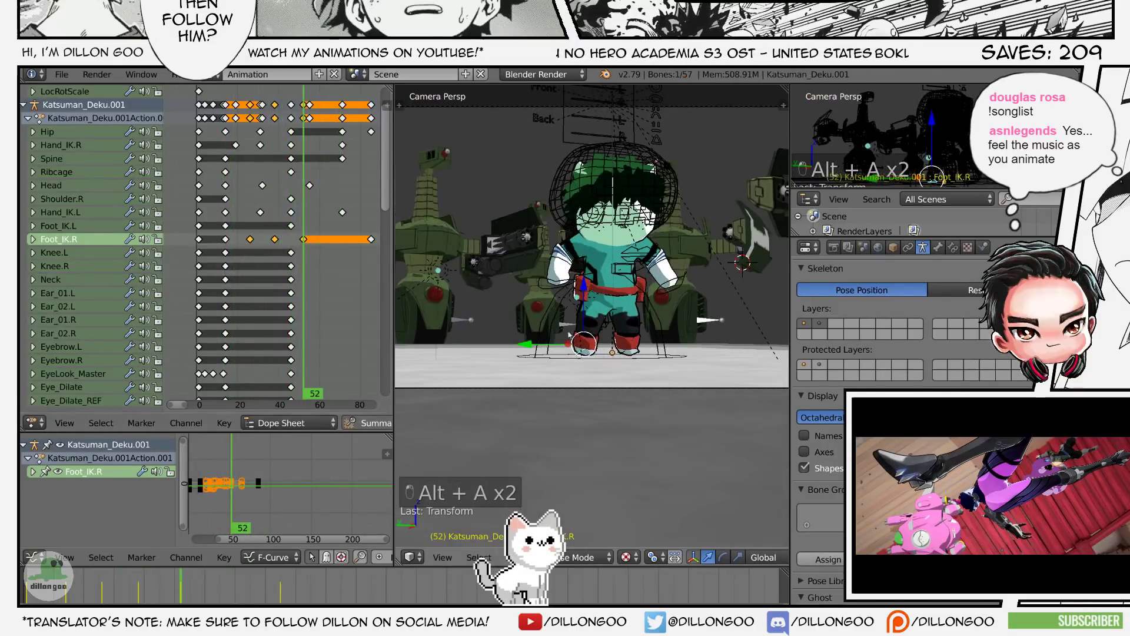
- Try to reposition the right foot control at frame 52 in a close-up textured view
key(KP_Decimal)
key(ctrl+s)
key(z)
key(alt+z)
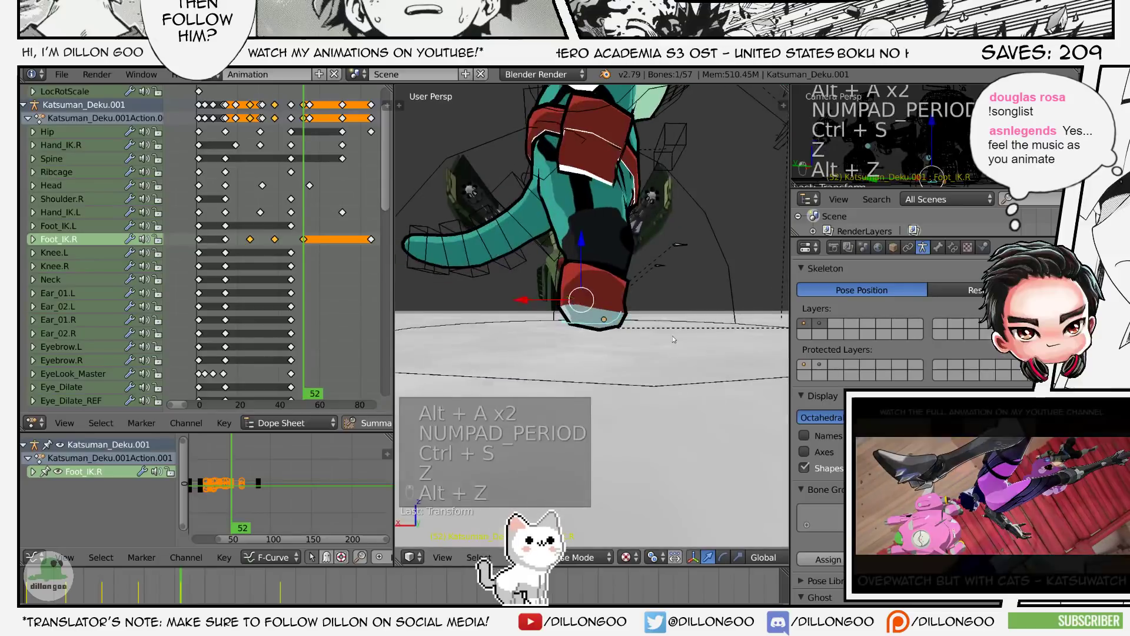
key(g)
click(677, 341)
- Save over Bakugo_Anim_v001.blend and restore textured shading with the legs seen from the front
middle_drag(695, 339, 599, 357)
key(ctrl+s)
click(590, 356)
key(z)
key(z)
key(z)
key(alt+z)
key(ctrl+s)
click(588, 354)
key(z)
key(alt+z)
key(ctrl+s)
click(596, 353)
alt+scroll(588, 301, up, 4)
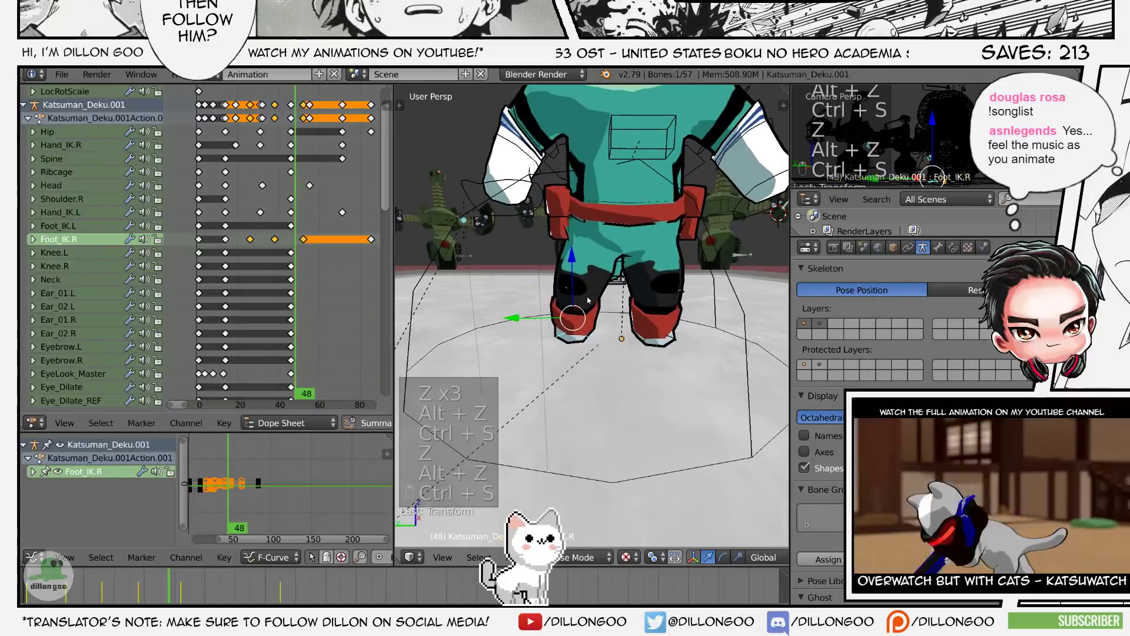
- Play back the leg motion from the front in the user perspective view
key(alt+a)
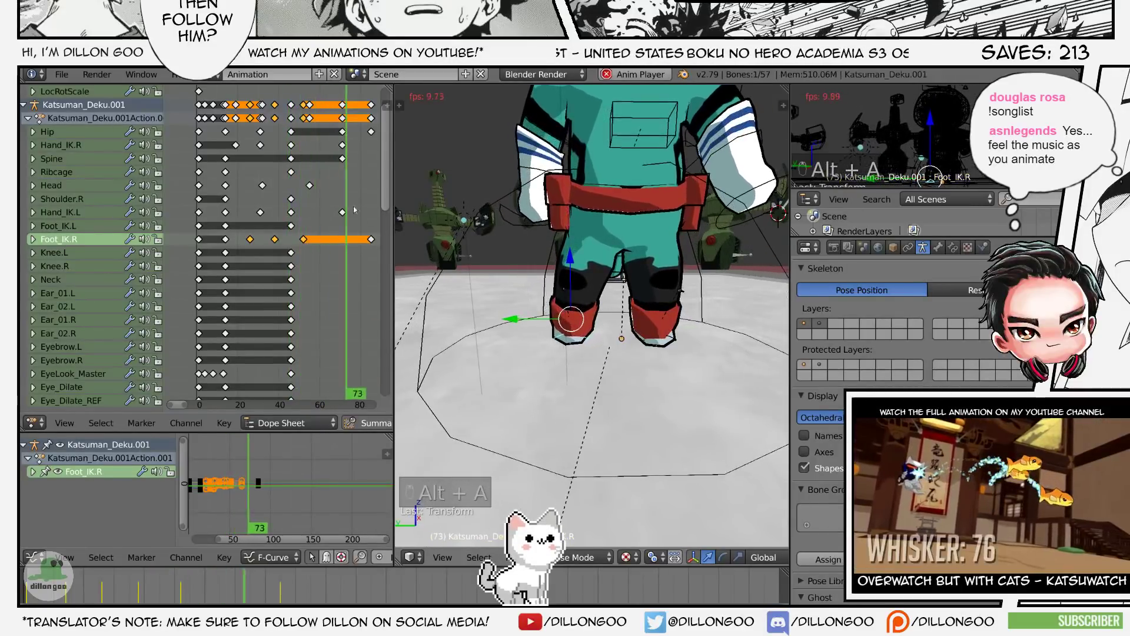
key(alt+a)
key(alt+a)
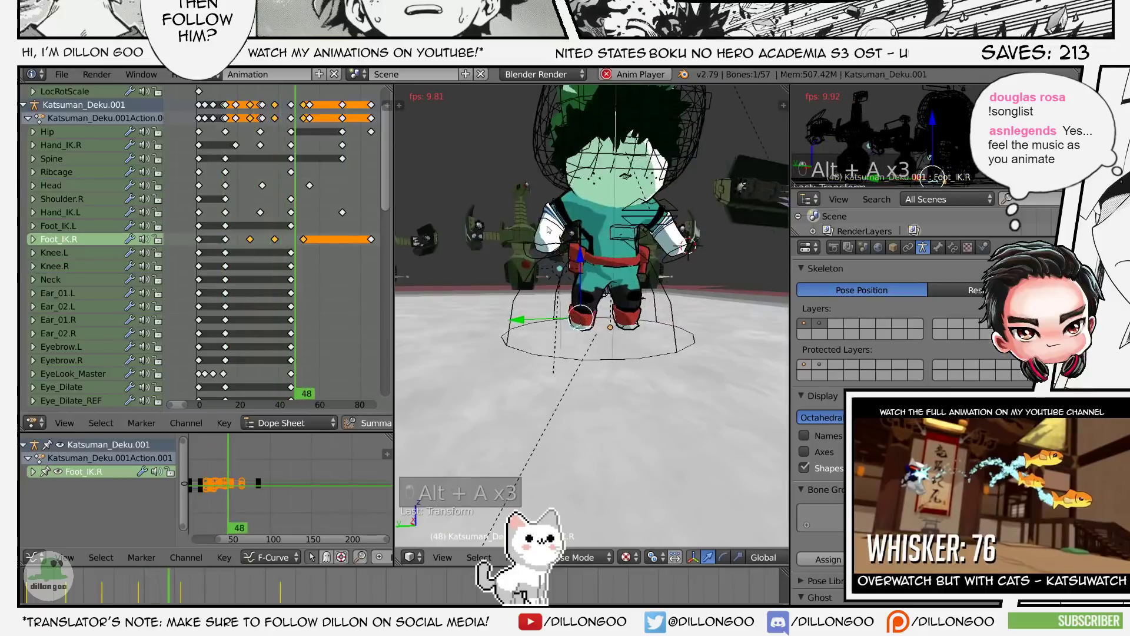
- Move the Foot_IK.R control to a new position at frame 52 and save over Bakugo_Anim_v001.blend
key(g)
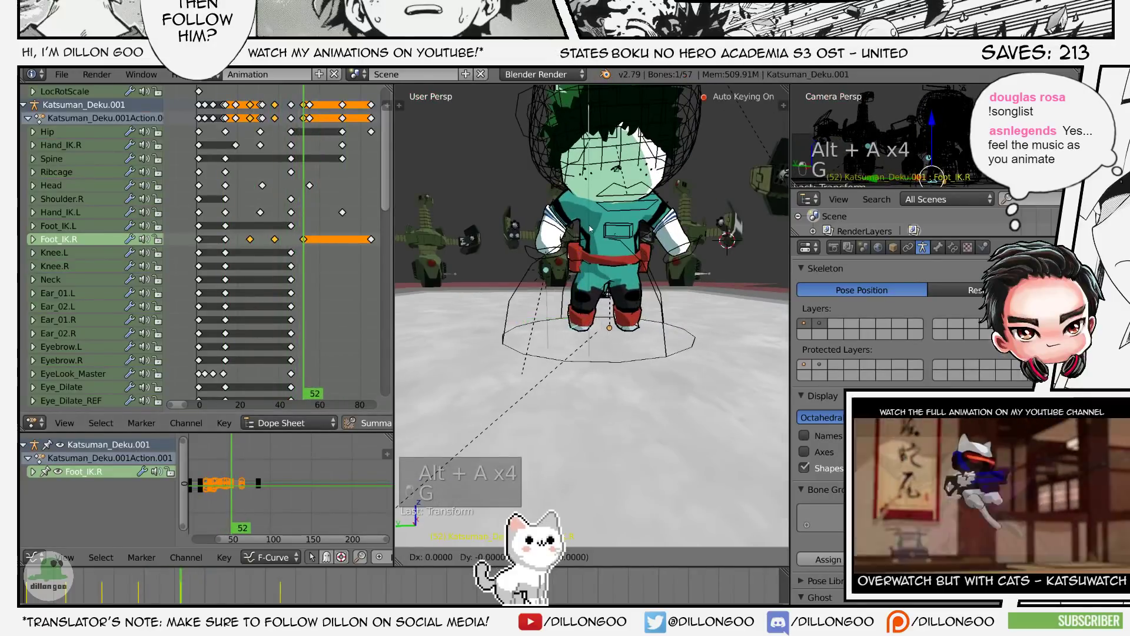
key(g)
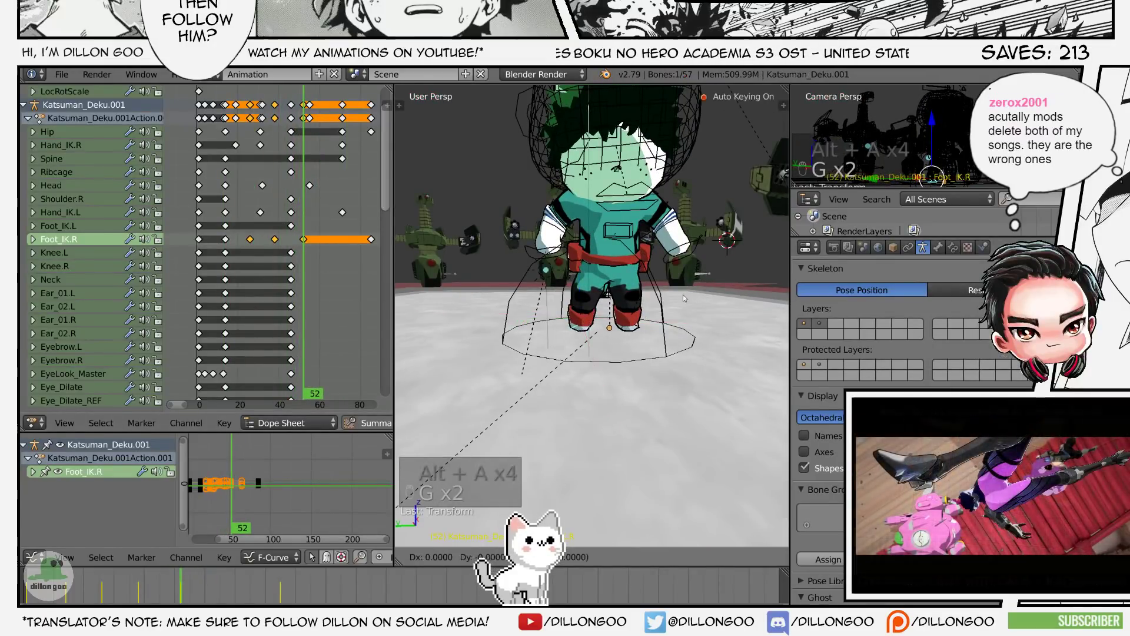
click(733, 300)
key(ctrl+s)
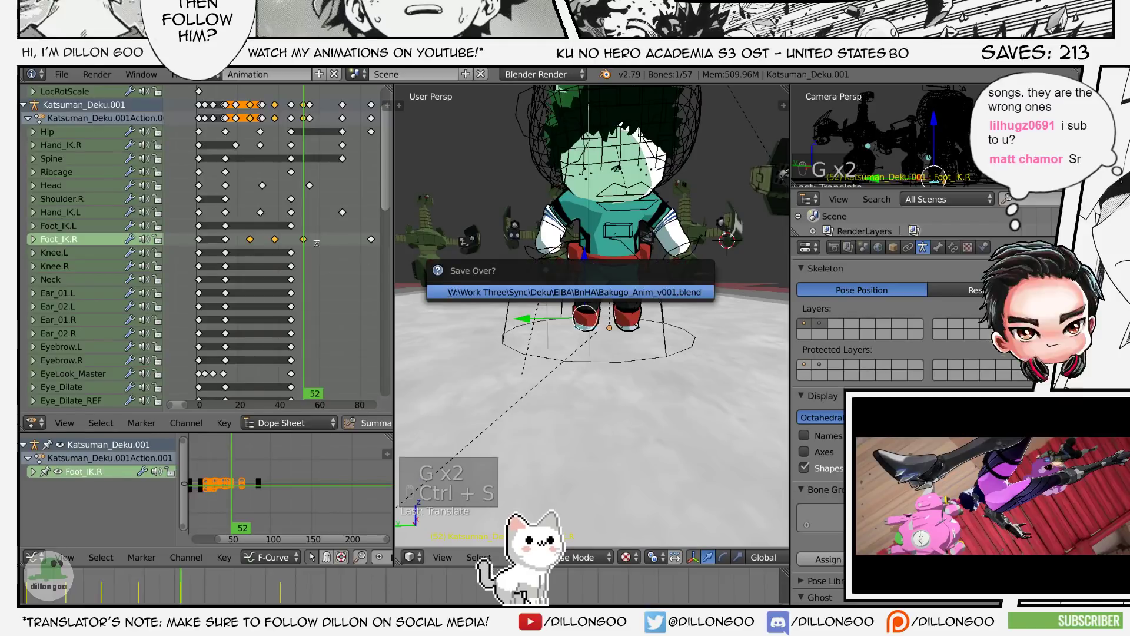
key(Return)
- Duplicate the Foot_IK.R keyframe from frame 52 onto its final key at about frame 85 and save the file
key(a)
scroll(305, 242, down, 1)
click(281, 248)
key(shift+d)
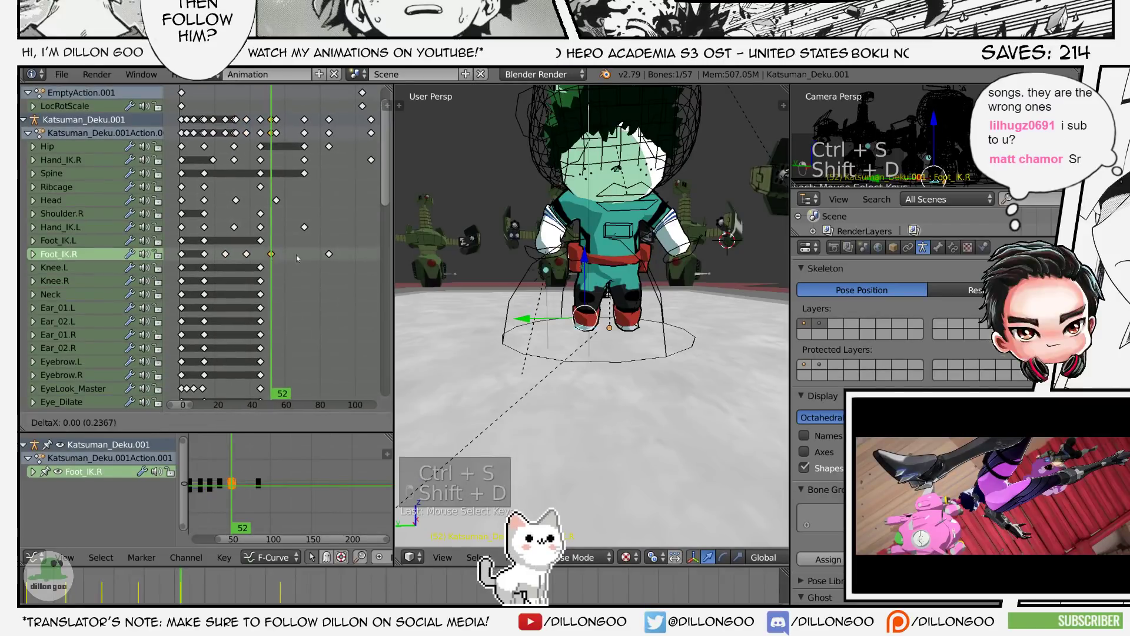
click(331, 257)
scroll(329, 256, down, 2)
key(ctrl+s)
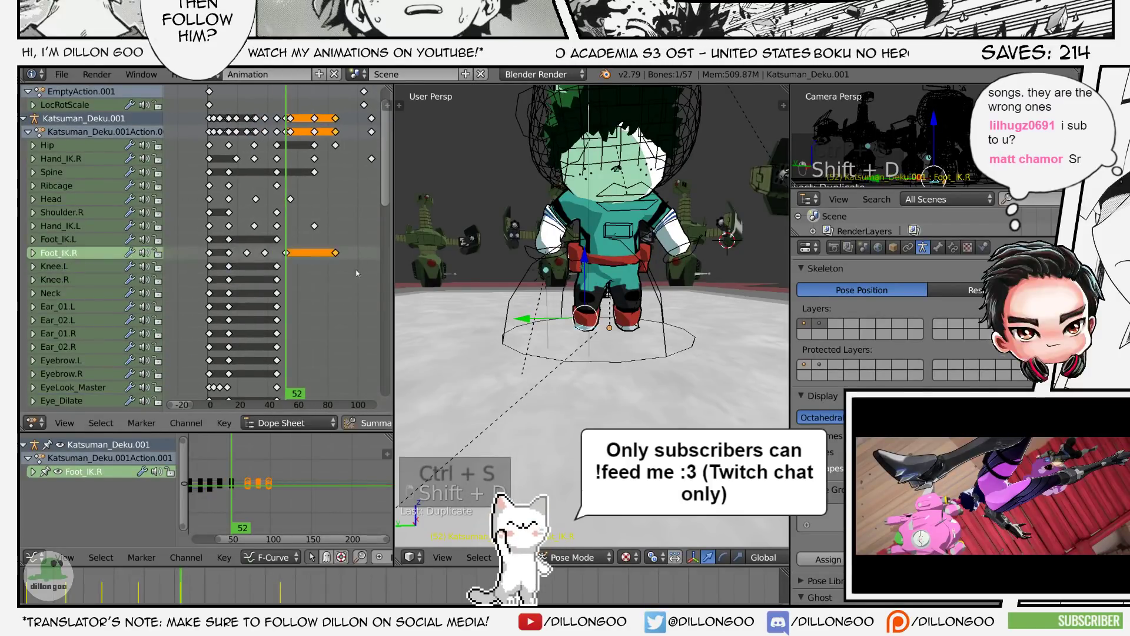
- Scrub back to the crouched pose and inspect the character in the maximized textured view, saving the file
drag(250, 272, 258, 272)
key(shift+space)
key(ctrl+s)
key(z)
key(alt+z)
key(ctrl+s)
key(z)
key(z)
key(z)
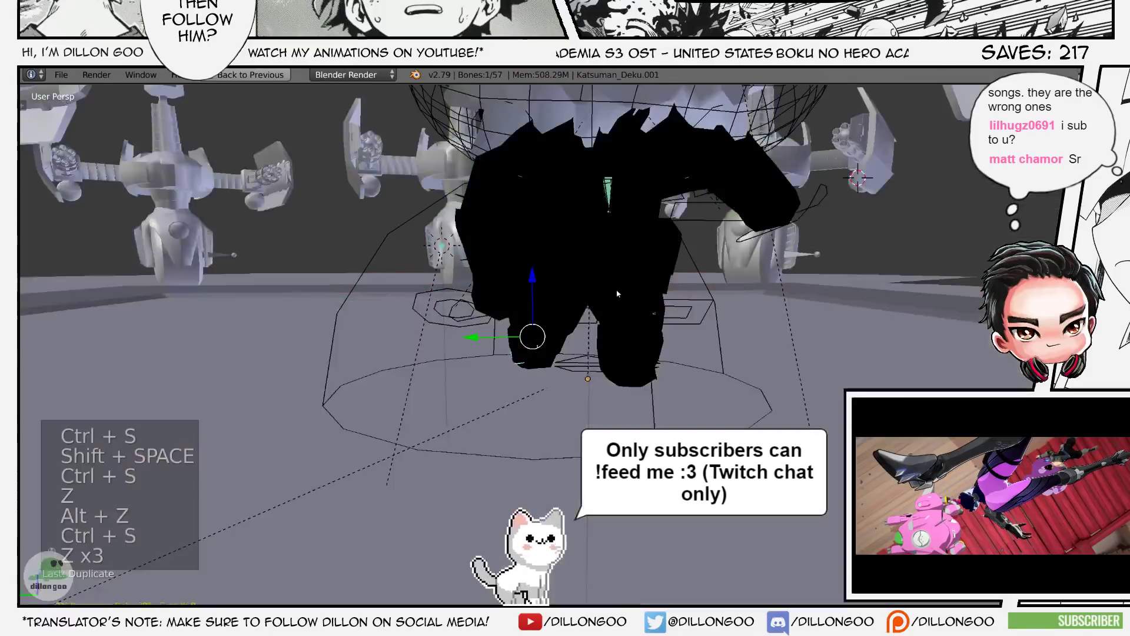
key(alt+z)
key(ctrl+s)
- Return to the camera view with the whole camera frame fitted and save over Bakugo_Anim_v001.blend
key(KP_0)
key(ctrl+s)
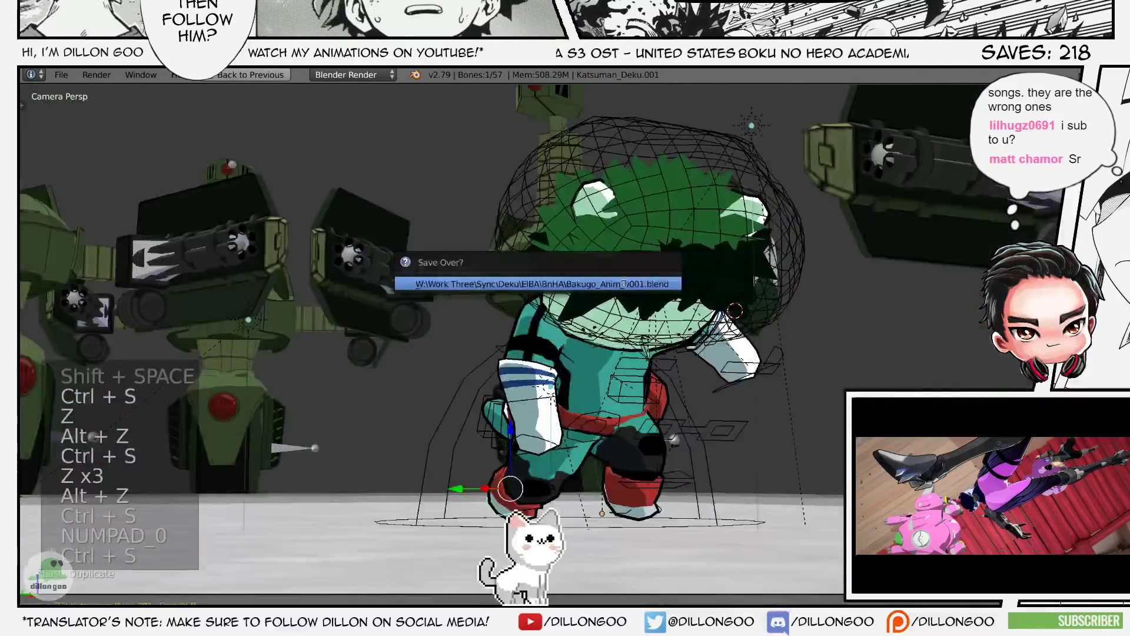
click(624, 287)
key(Home)
key(z)
key(alt+z)
key(ctrl+s)
click(625, 286)
key(z)
key(z)
key(z)
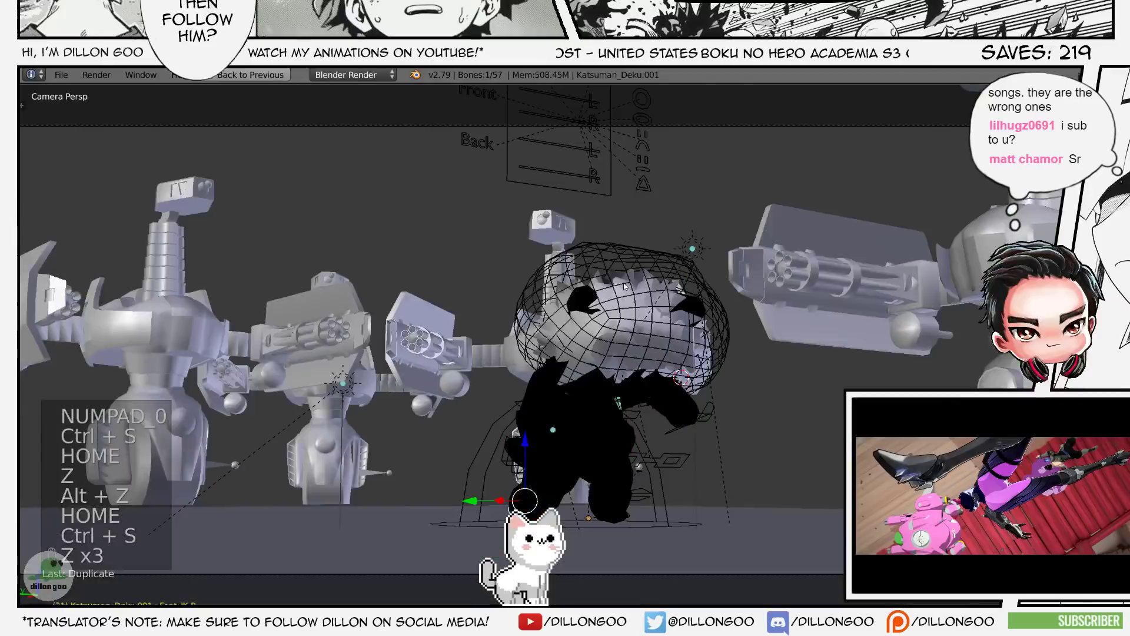
- Play back the updated foot animation and restore the regular animation layout
key(alt+a)
key(alt+a)
key(shift+space)
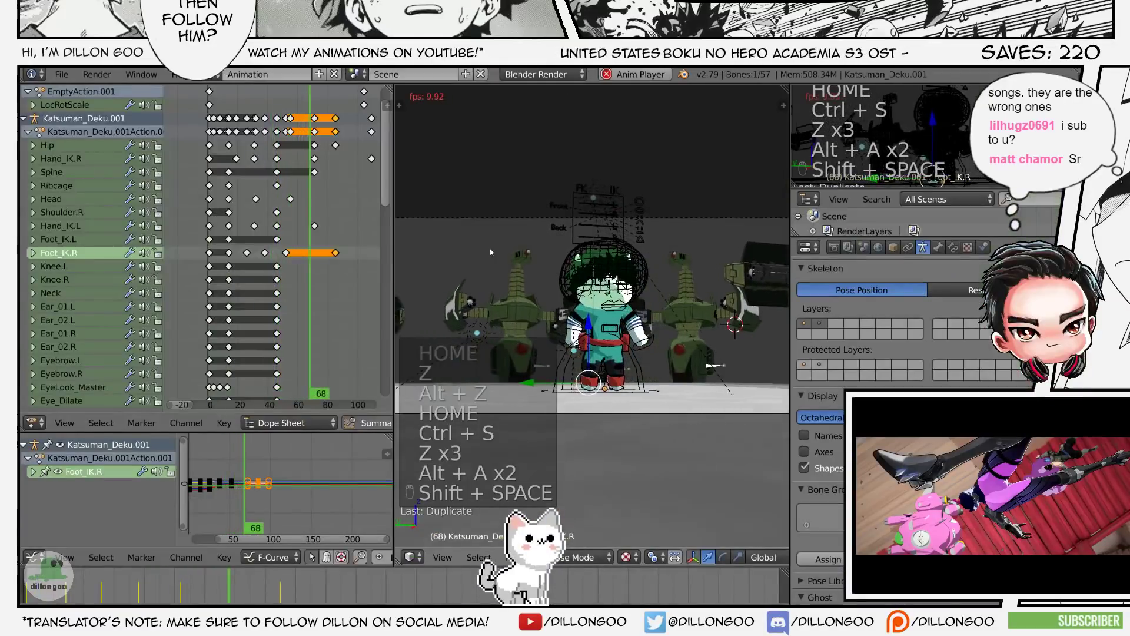
- Play back the animation in the maximized camera view and select the left hand control at frame 70
key(shift+space)
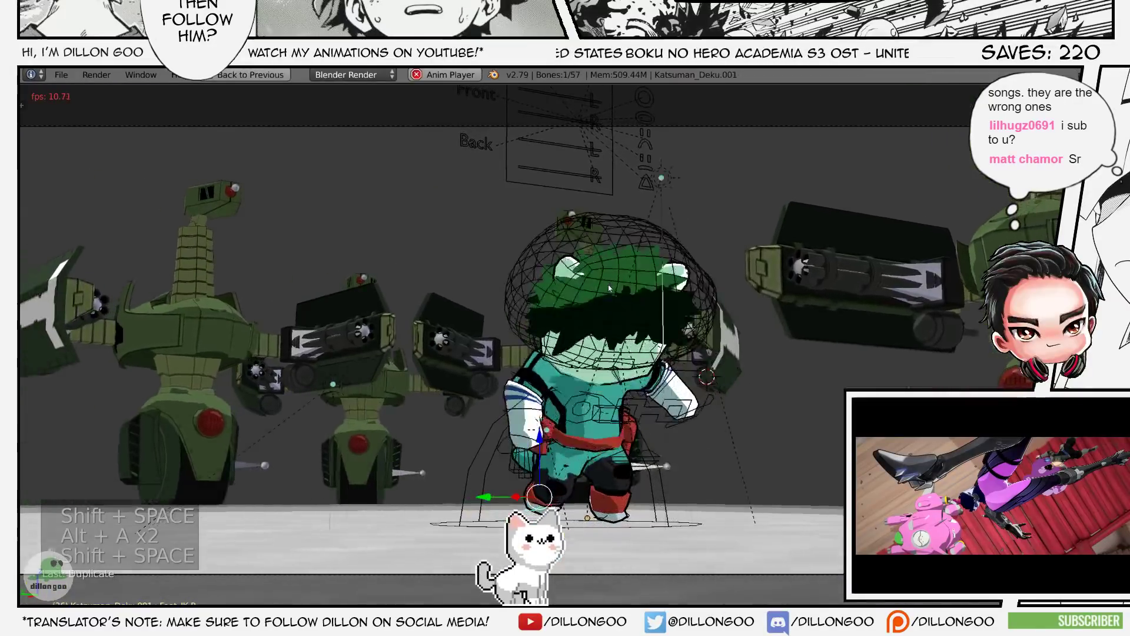
key(alt+a)
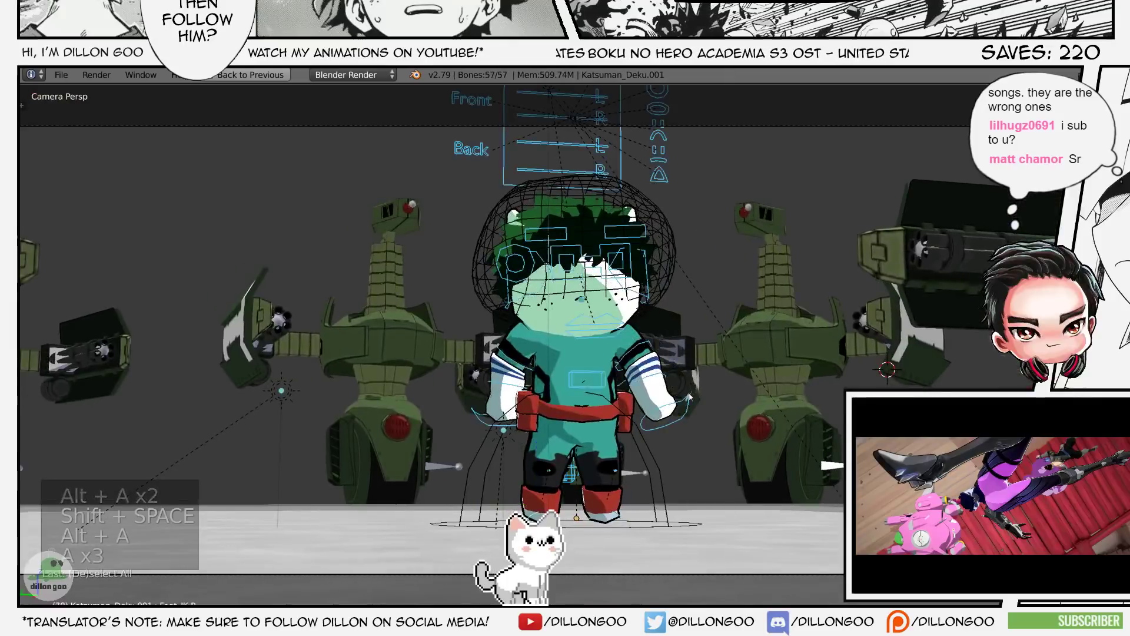
right_click(689, 397)
key(z)
key(z)
key(z)
key(z)
key(alt+z)
key(alt+z)
- Save over Bakugo_Anim_v001.blend and restore the regular animation layout with textured shading
key(ctrl+s)
key(shift+space)
key(ctrl+s)
key(z)
key(alt+z)
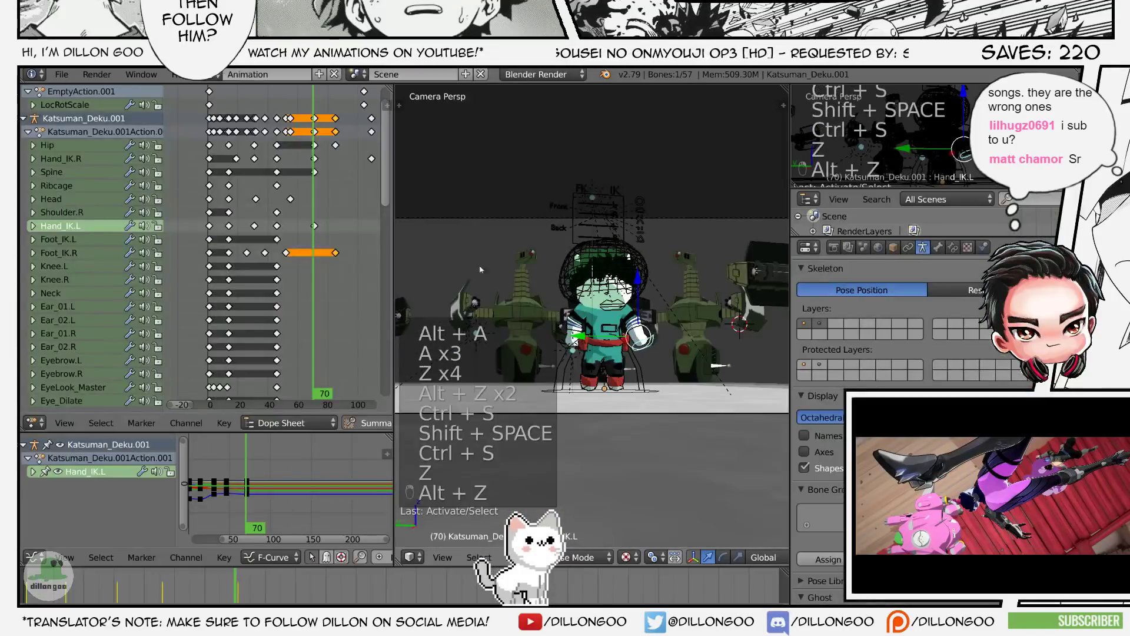
- Replay the stand-up motion, stop at frame 61 and select the Hand_IK.R control
key(alt+a)
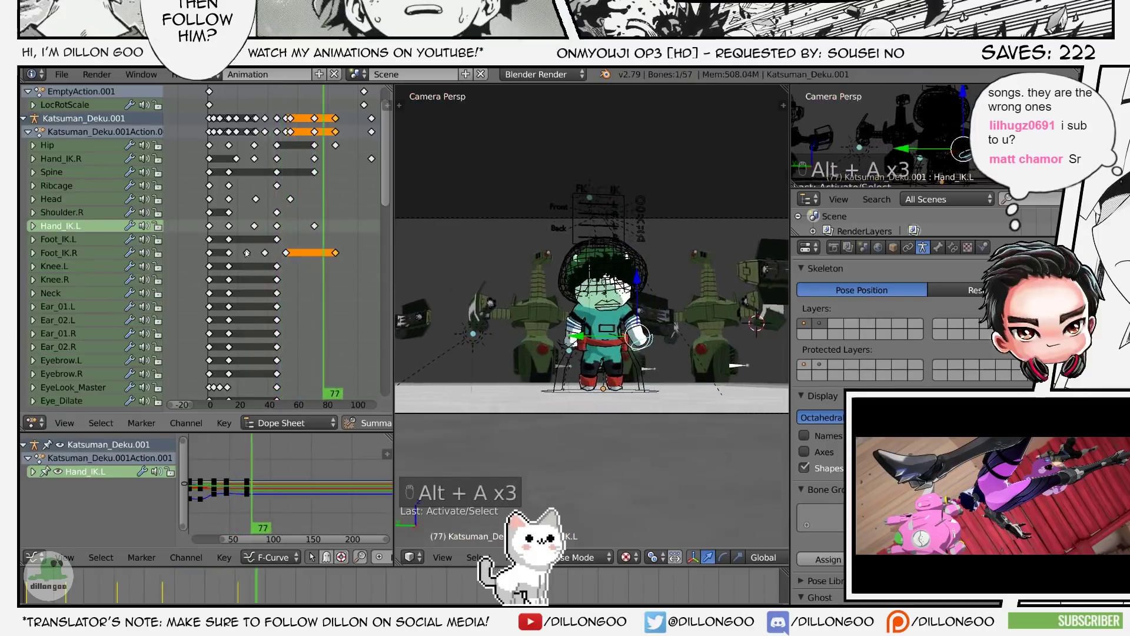
key(alt+a)
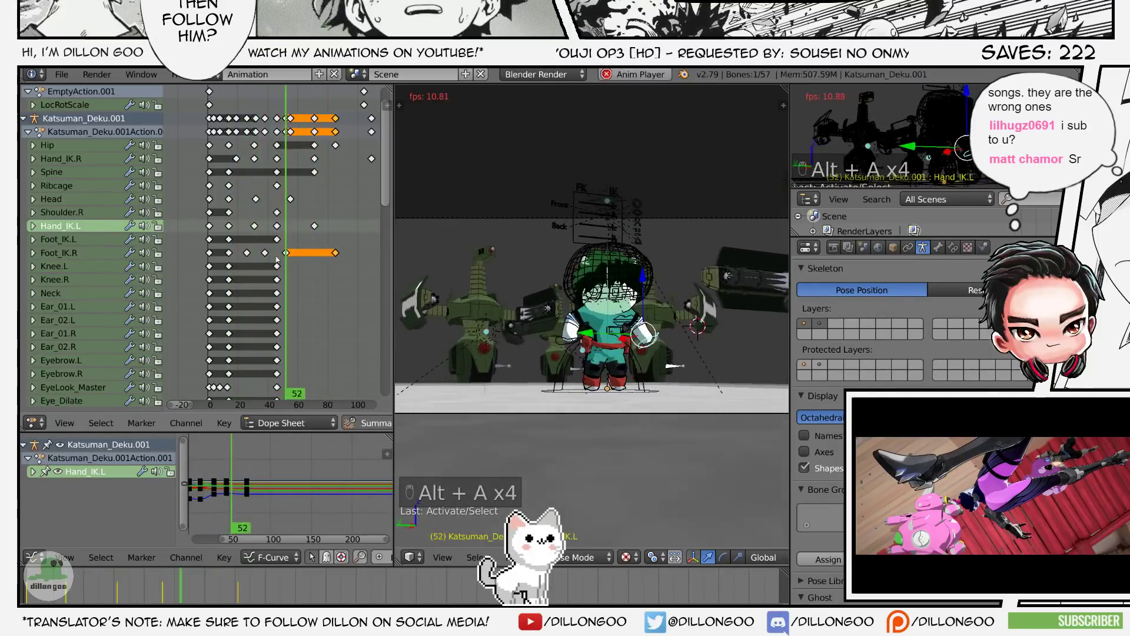
key(alt+a)
key(a)
key(a)
key(a)
key(z)
key(z)
right_click(542, 340)
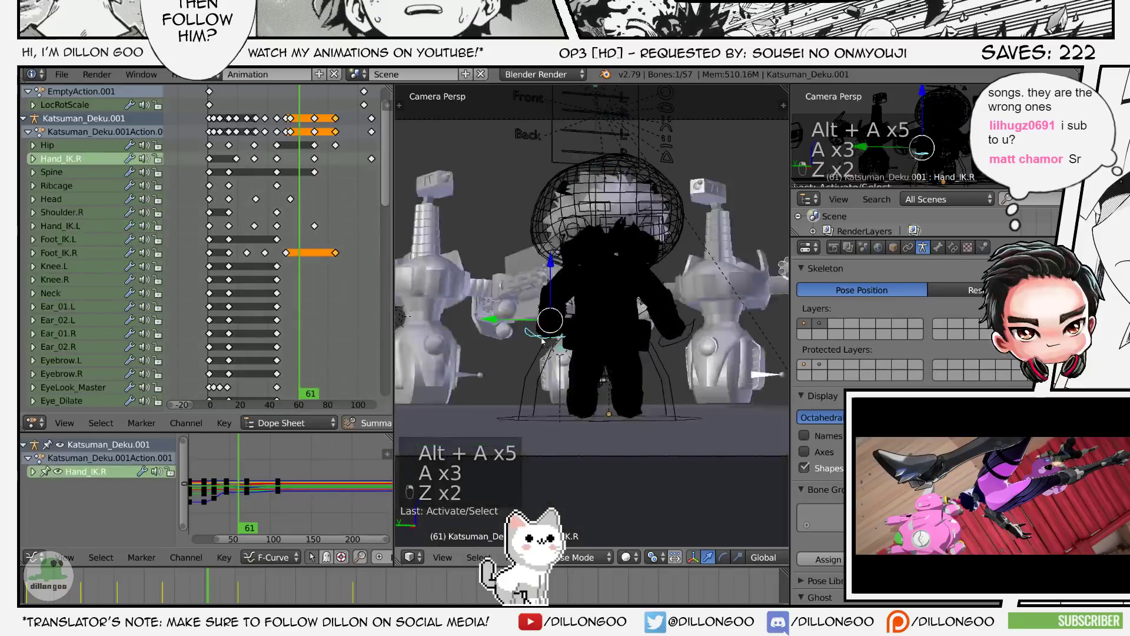
key(z)
key(z)
- Play back the hand motion, then move and rotate Hand_IK.R at frame 46
key(alt+a)
key(alt+a)
key(alt+a)
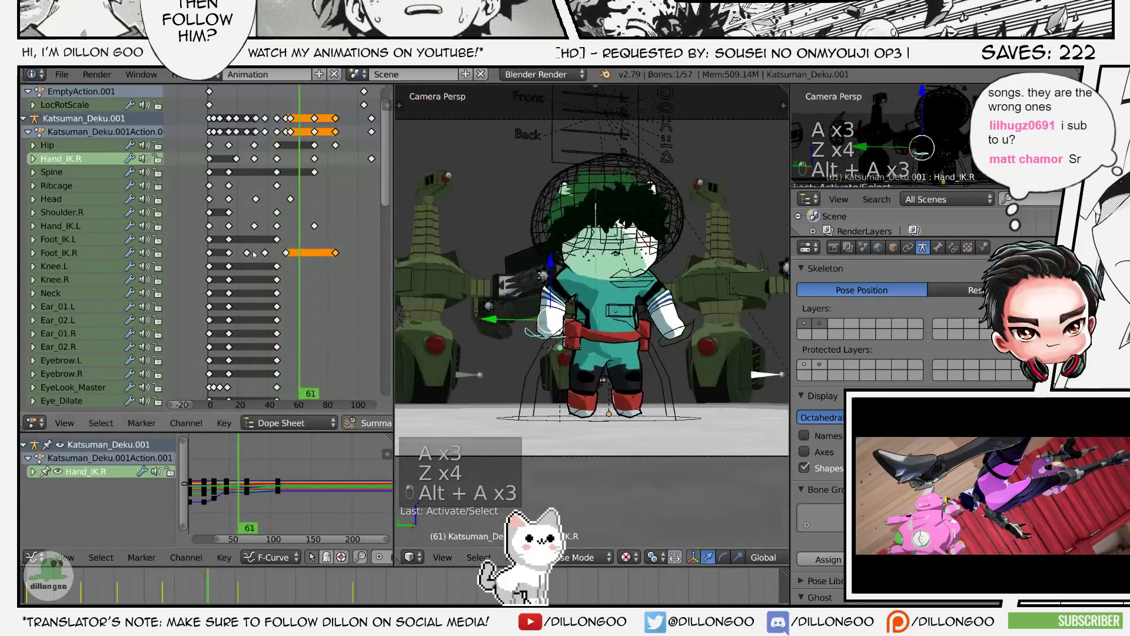
key(alt+a)
key(alt+a)
key(alt+a)
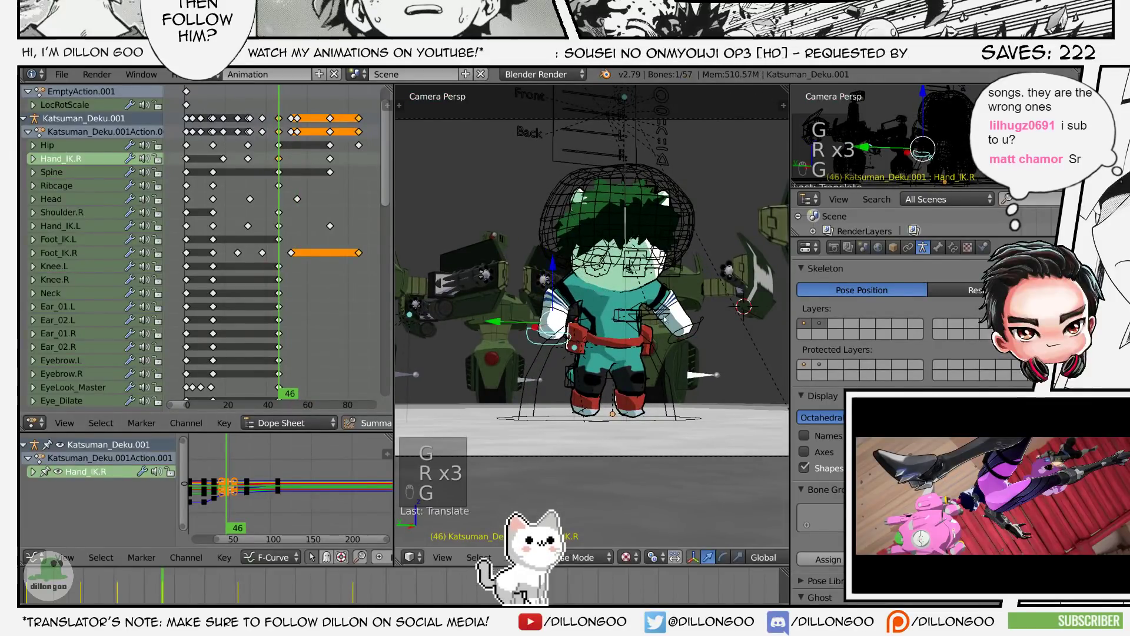
- Select the right hand control again, reposition it at frame 58 and save over Bakugo_Anim_v001.blend
key(z)
key(a)
key(a)
key(a)
right_click(534, 303)
key(z)
key(z)
key(z)
key(z)
key(z)
key(z)
key(z)
key(alt+z)
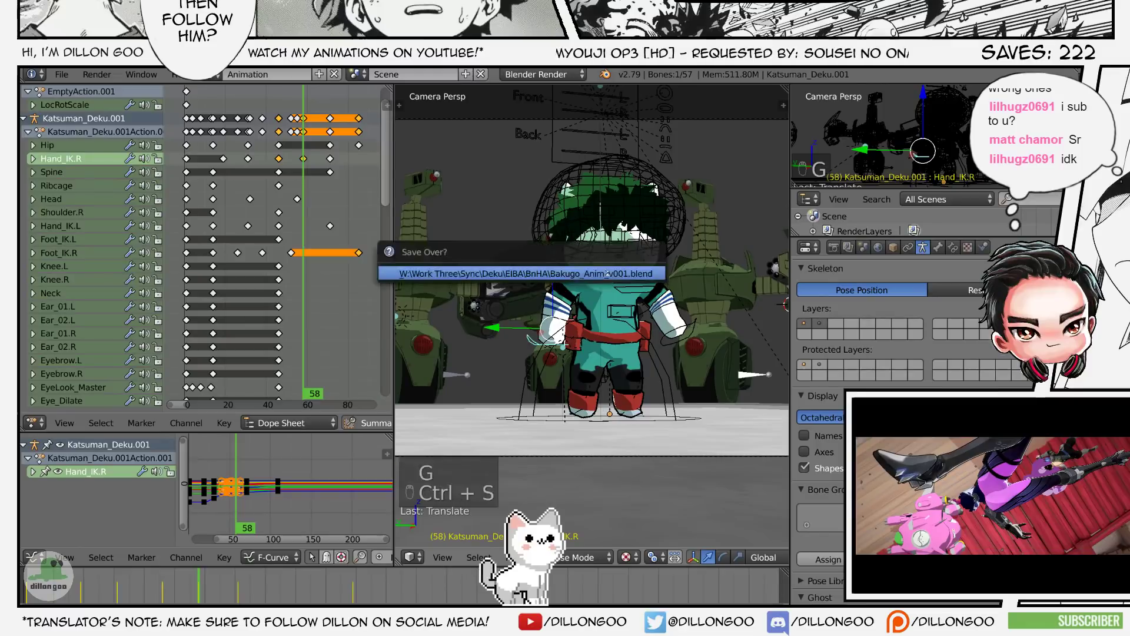
click(606, 273)
- Check the hand motion in playback and delete an unwanted keyframe of the right hand control
key(z)
key(alt+a)
key(z)
key(alt+z)
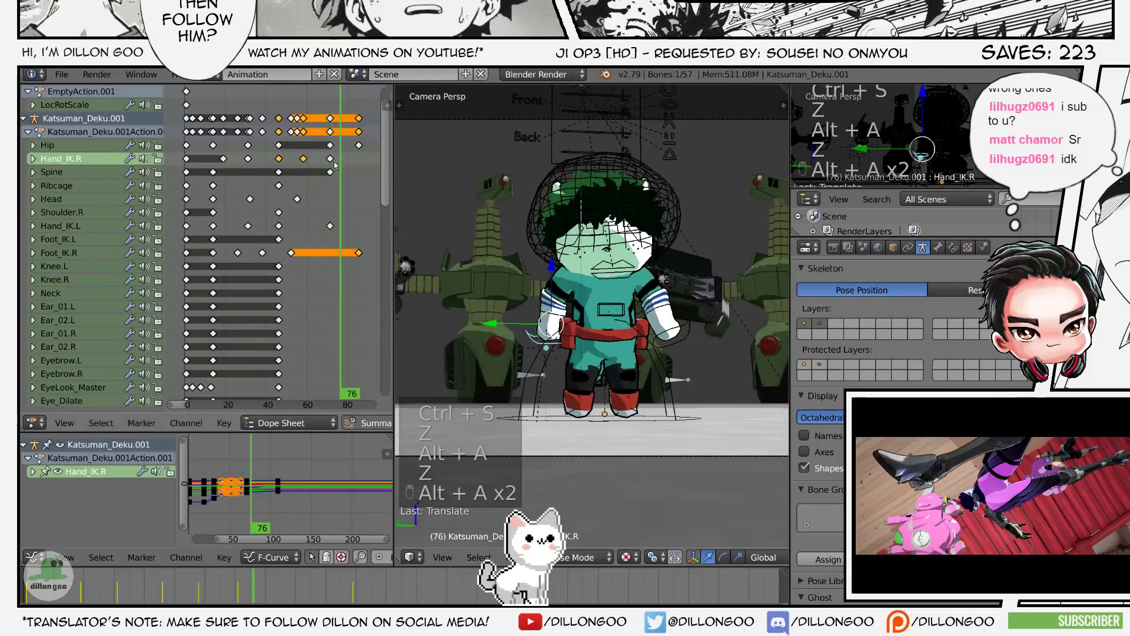
click(320, 166)
click(242, 203)
- Play back the stand-up animation repeatedly from the camera and from free angles to examine the right arm's motion
key(alt+a)
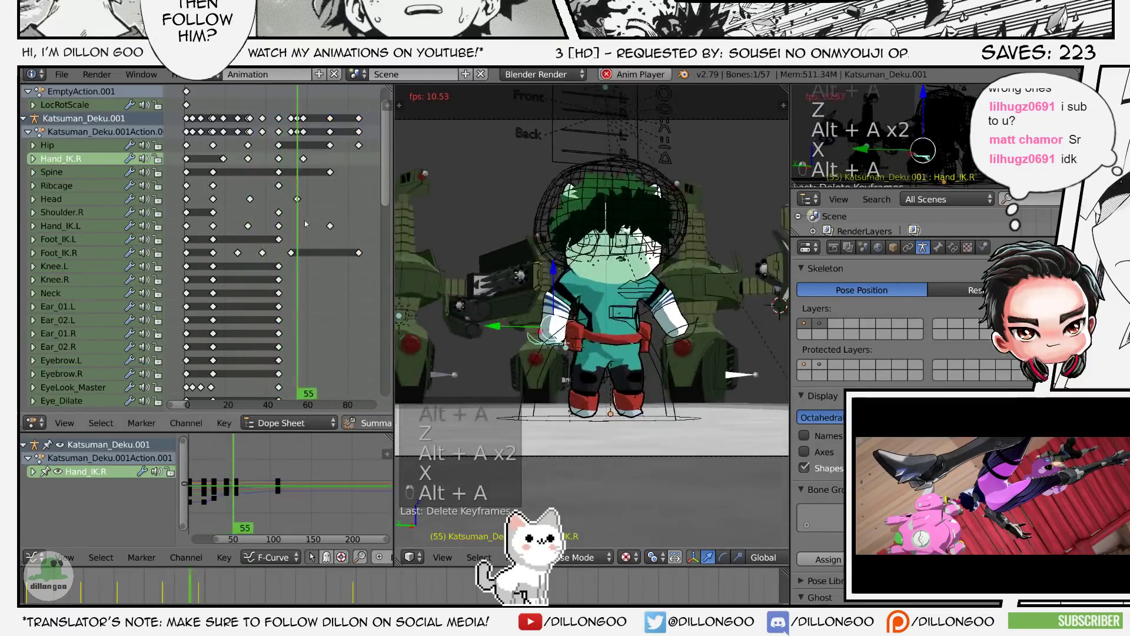
key(alt+a)
click(211, 209)
key(alt+a)
key(alt+a)
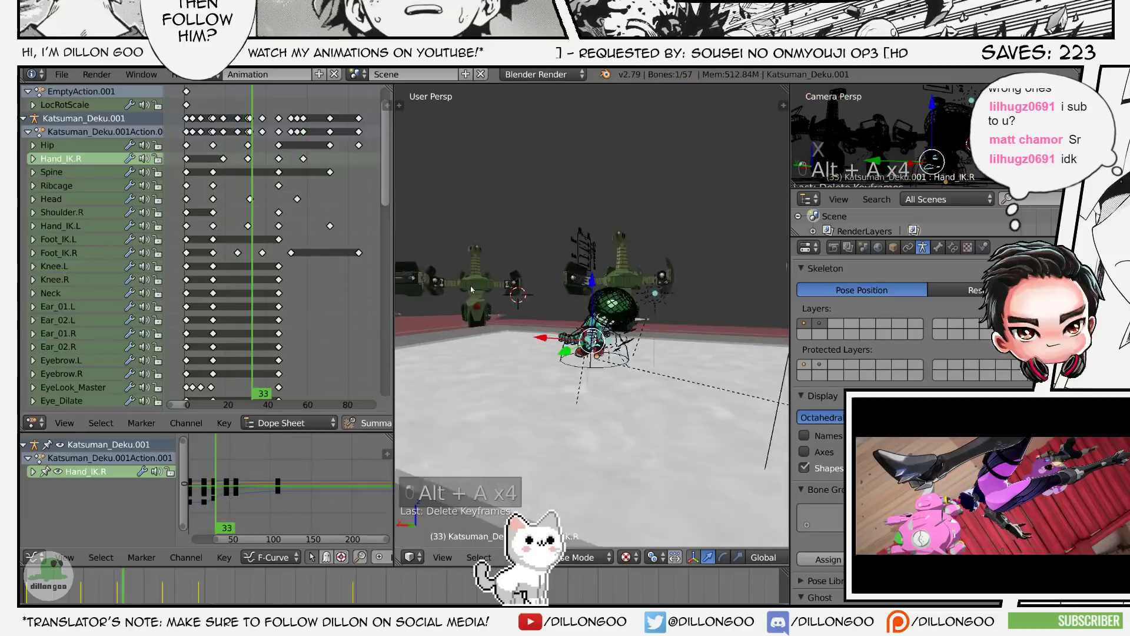
key(alt+a)
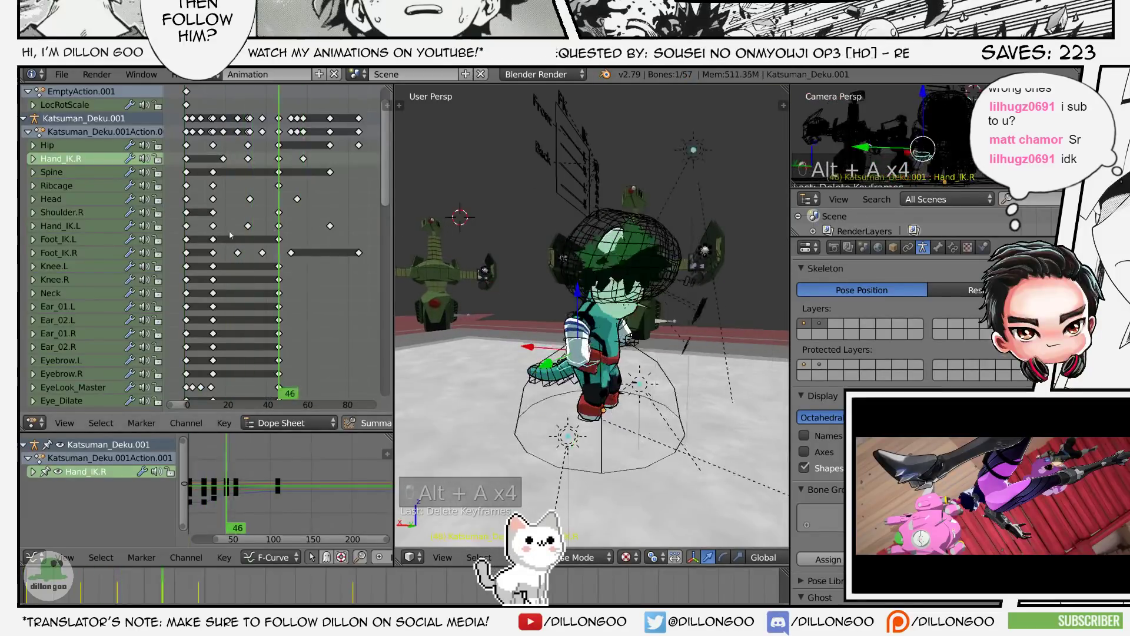
key(alt+a)
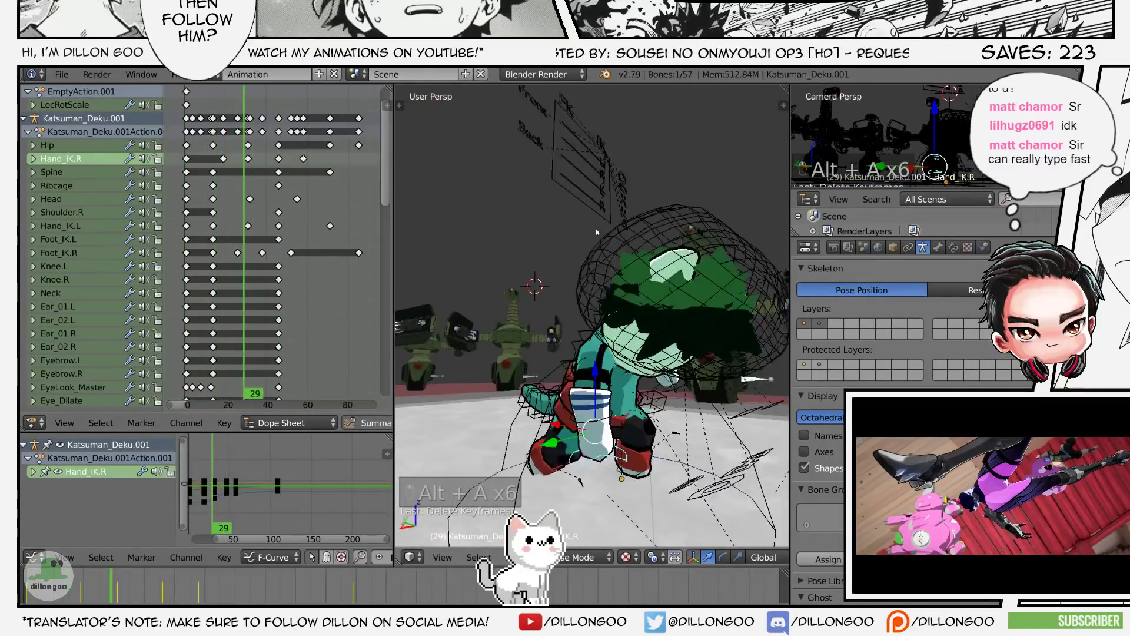
key(alt+a)
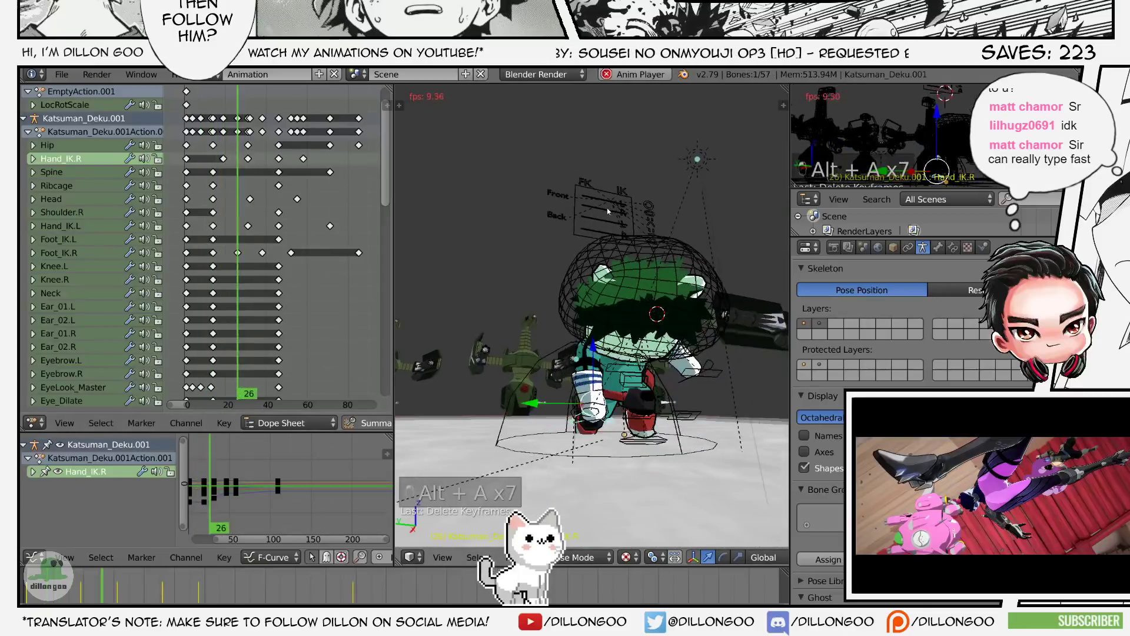
key(alt+a)
key(alt+a)
key(alt+a)
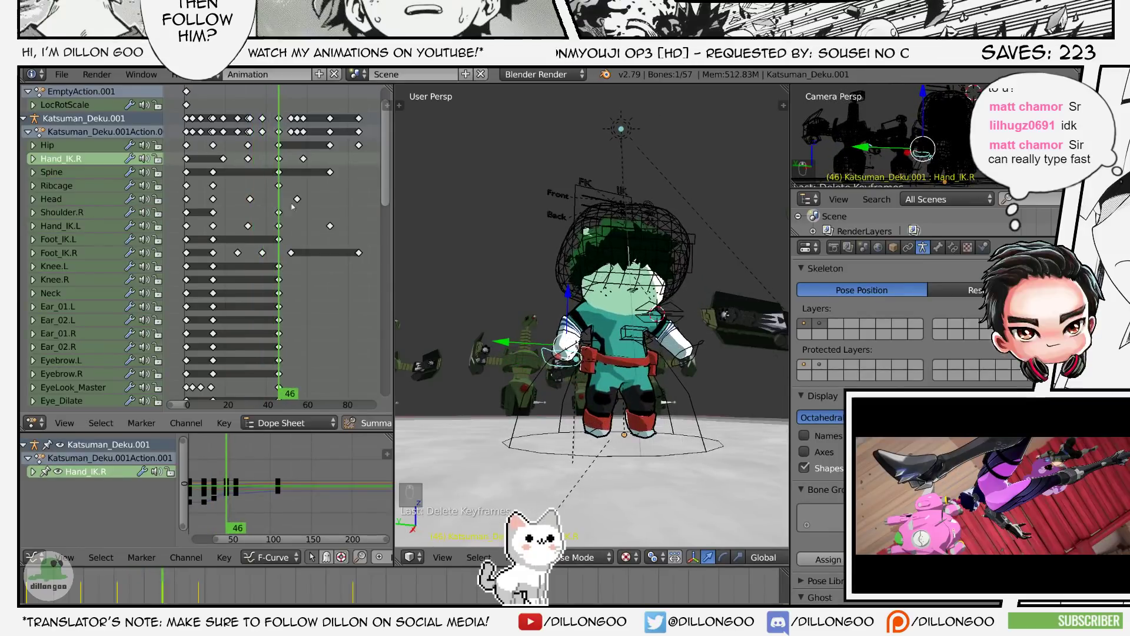
- Reposition and rotate the Hand_IK.R control at frame 46
middle_drag(471, 235, 618, 326)
key(g)
click(644, 265)
key(r)
- Select the Spine and Ribcage controls and bring the textured character into a side view
key(z)
key(a)
key(a)
key(a)
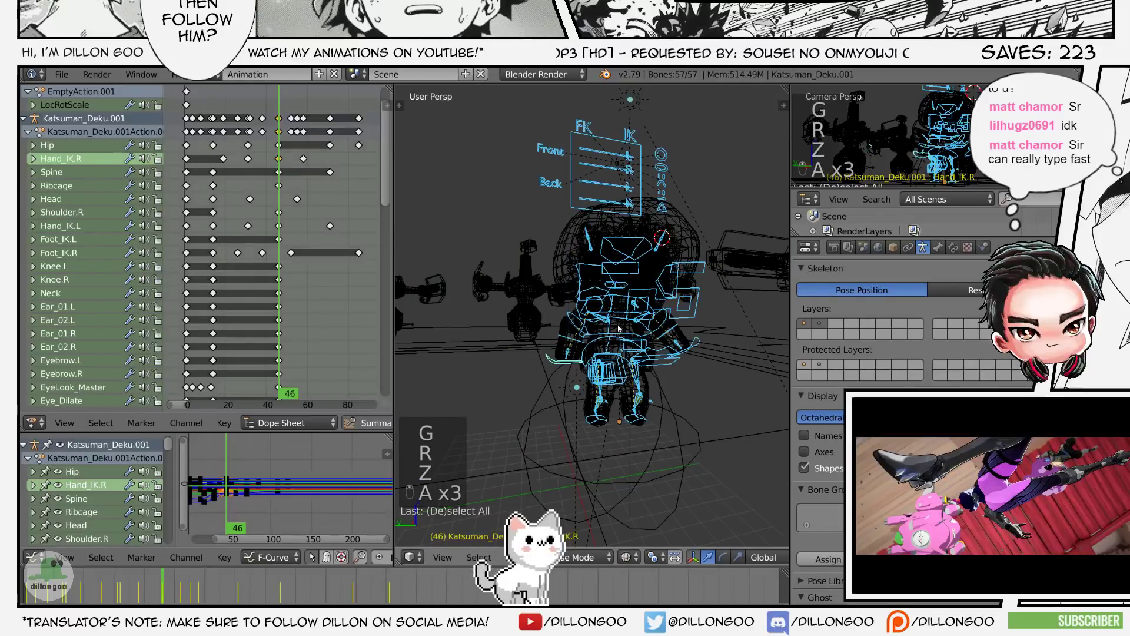
right_click(618, 319)
key(z)
key(z)
key(z)
key(alt+z)
scroll(620, 315, up, 2)
mouse_move(621, 316)
middle_down()
mouse_move(672, 318)
mouse_move(659, 302)
middle_up()
key(z)
key(z)
key(z)
key(alt+z)
key(z)
key(alt+z)
- Clear the rotation of the Spine and Ribcage at frame 46 and rotate both controls to adjust the torso's lean
key(alt+r)
key(r)
key(x)
key(x)
click(660, 312)
key(r)
key(y)
key(y)
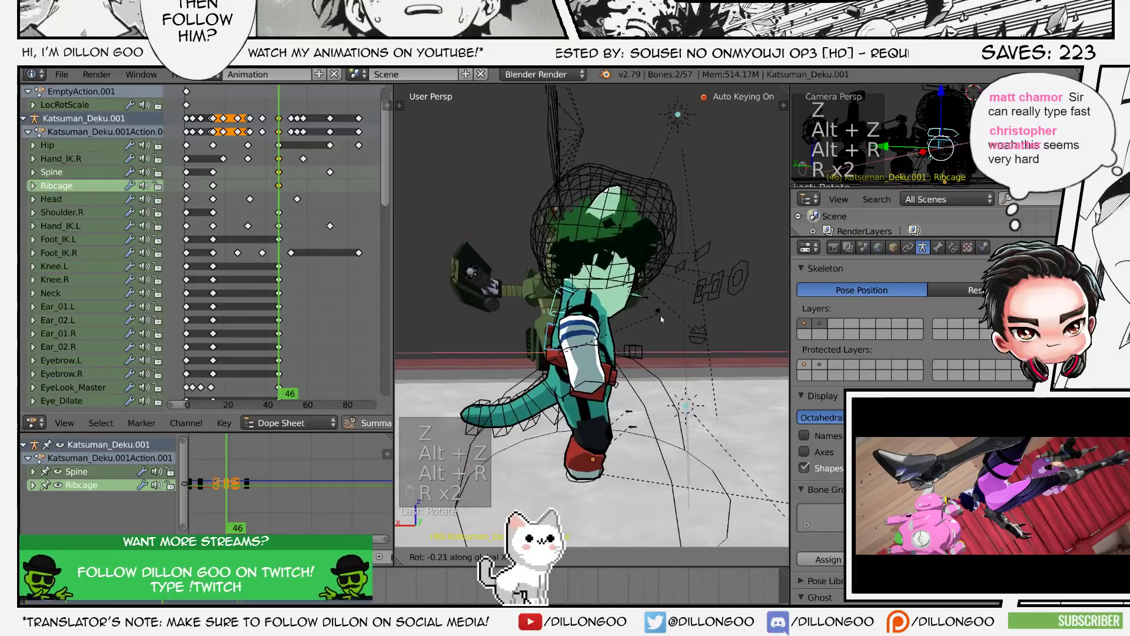
click(661, 319)
- Play back the adjusted torso, stop at frame 80 and select the right hand control
alt+scroll(656, 306, up, 6)
key(alt+a)
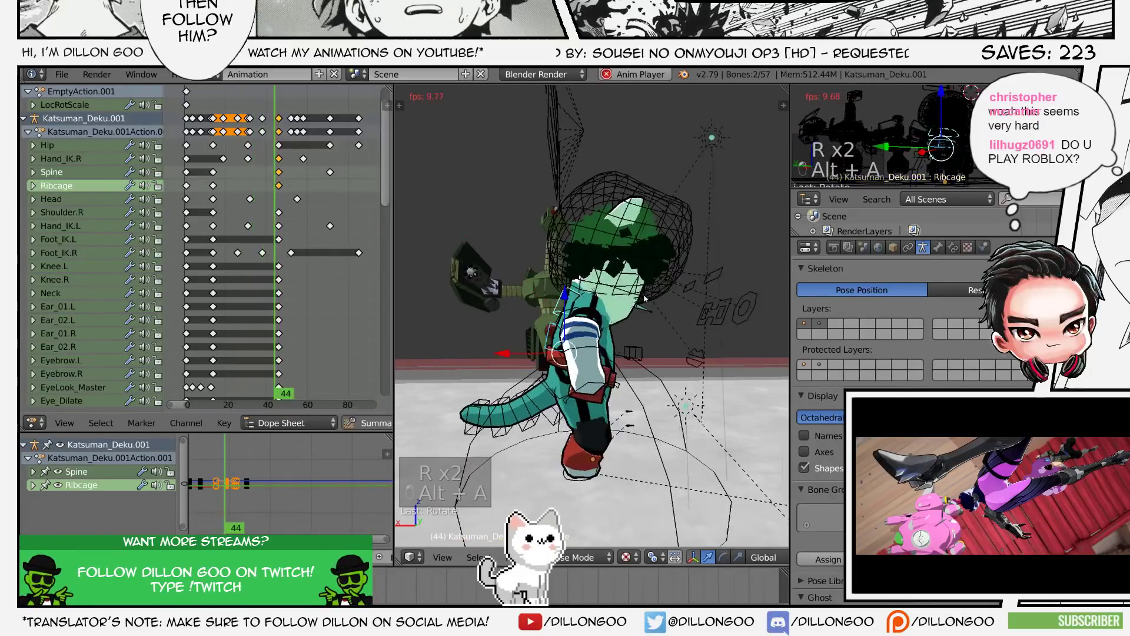
key(alt+a)
key(a)
key(a)
key(a)
key(a)
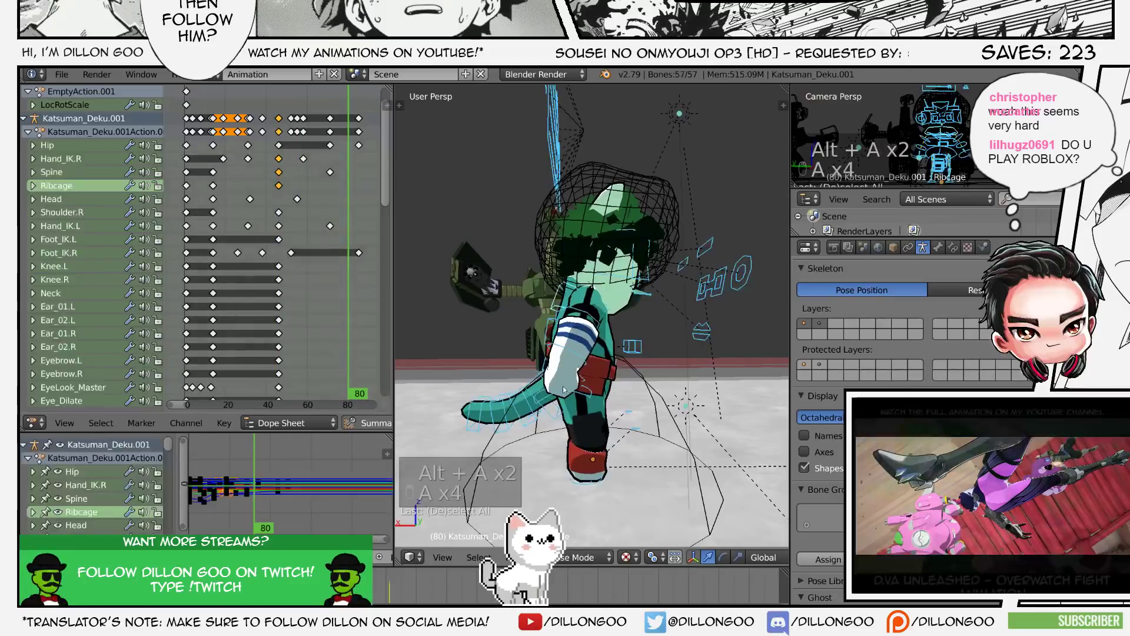
key(z)
key(z)
key(z)
right_click(563, 385)
- Return to textured shading and save over Bakugo_Anim_v001.blend
key(z)
key(alt+z)
key(ctrl+s)
click(565, 390)
key(z)
key(alt+z)
- Delete the Hand_IK.R keyframe at frame 58
scroll(303, 164, down, 3)
middle_drag(303, 164, 244, 184)
right_click(278, 163)
key(x)
click(245, 184)
- Reposition the right hand beside the body on its keyframe at frame 109 and save the file
click(309, 180)
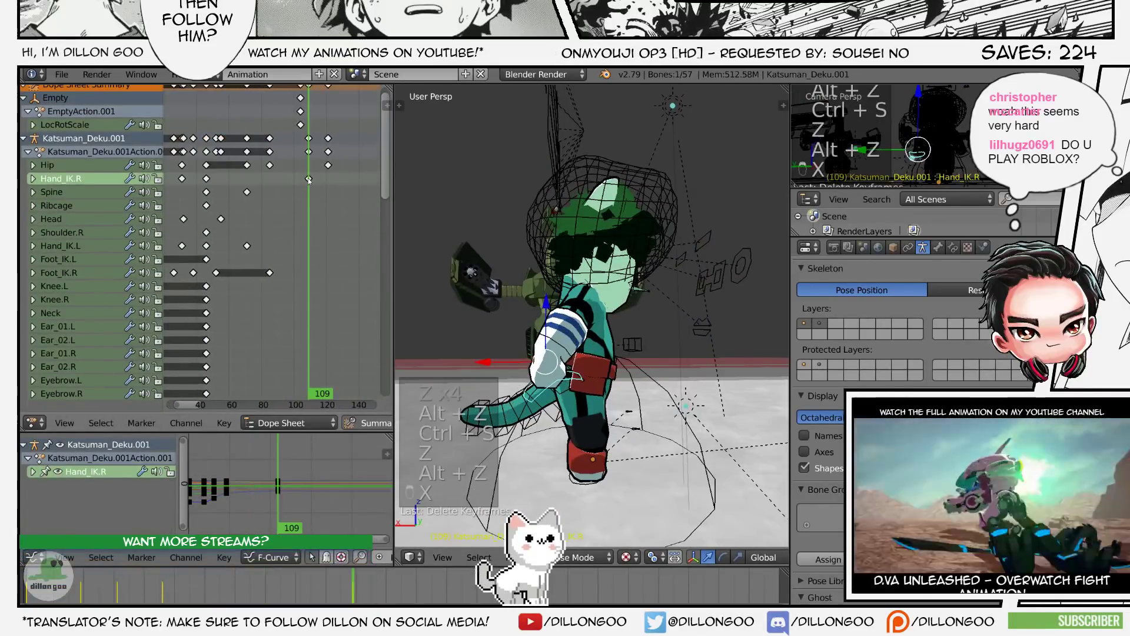
right_click(308, 179)
key(g)
click(590, 252)
mouse_move(590, 252)
middle_down()
mouse_move(521, 255)
mouse_move(680, 259)
middle_up()
key(g)
click(559, 253)
key(g)
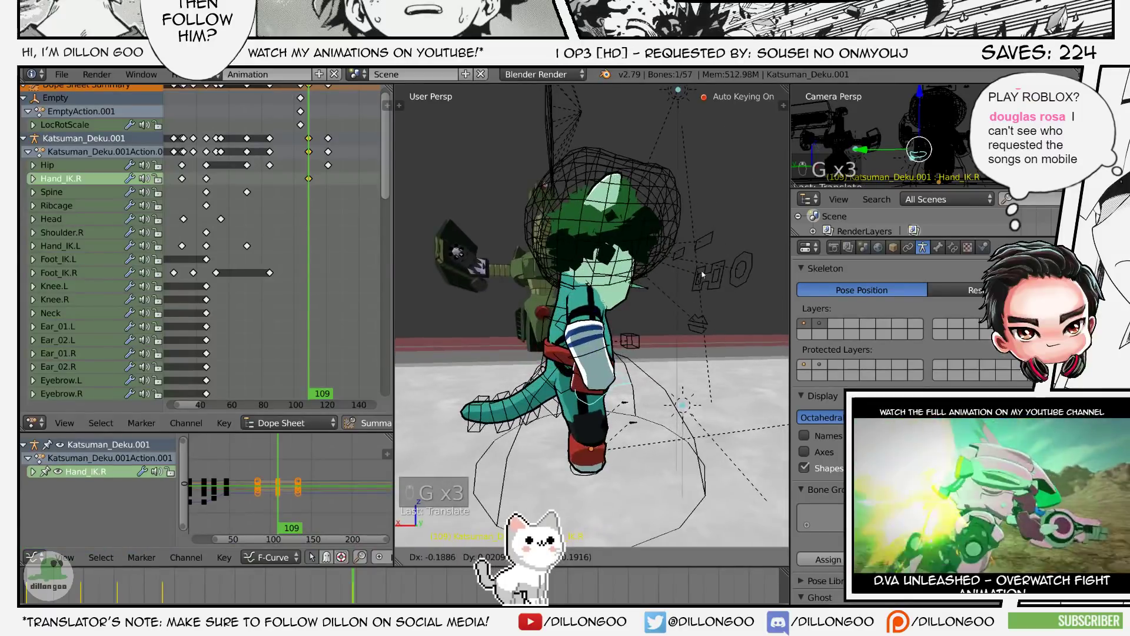
click(670, 273)
key(ctrl+s)
click(670, 275)
- Check the frame 109 pose in different shading modes, return to textured shading and save over the file again
key(z)
key(z)
key(z)
key(alt+z)
key(ctrl+s)
click(671, 275)
key(z)
key(z)
key(z)
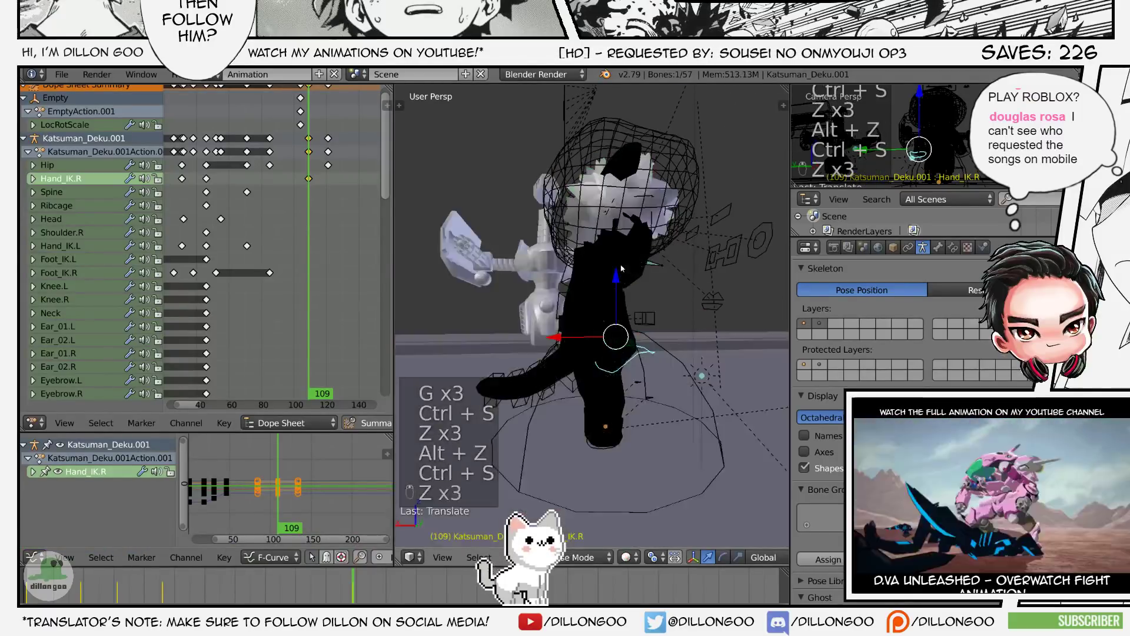
key(alt+z)
key(ctrl+s)
click(670, 275)
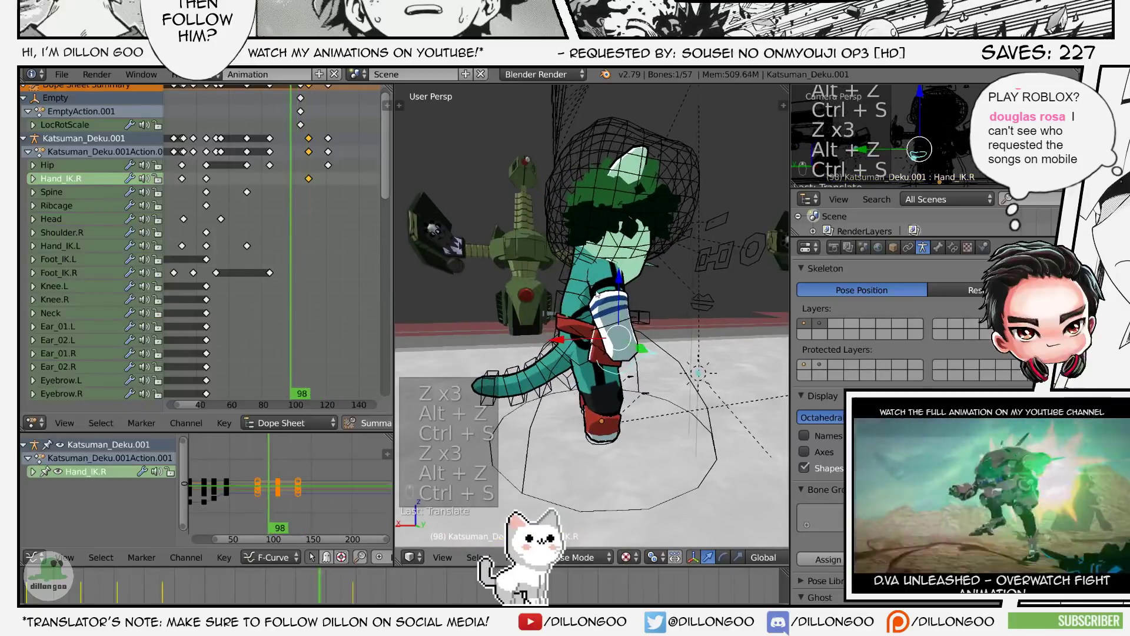
- Play back the revised right-hand motion from the side and save the file
key(alt+a)
key(alt+a)
click(219, 216)
key(alt+a)
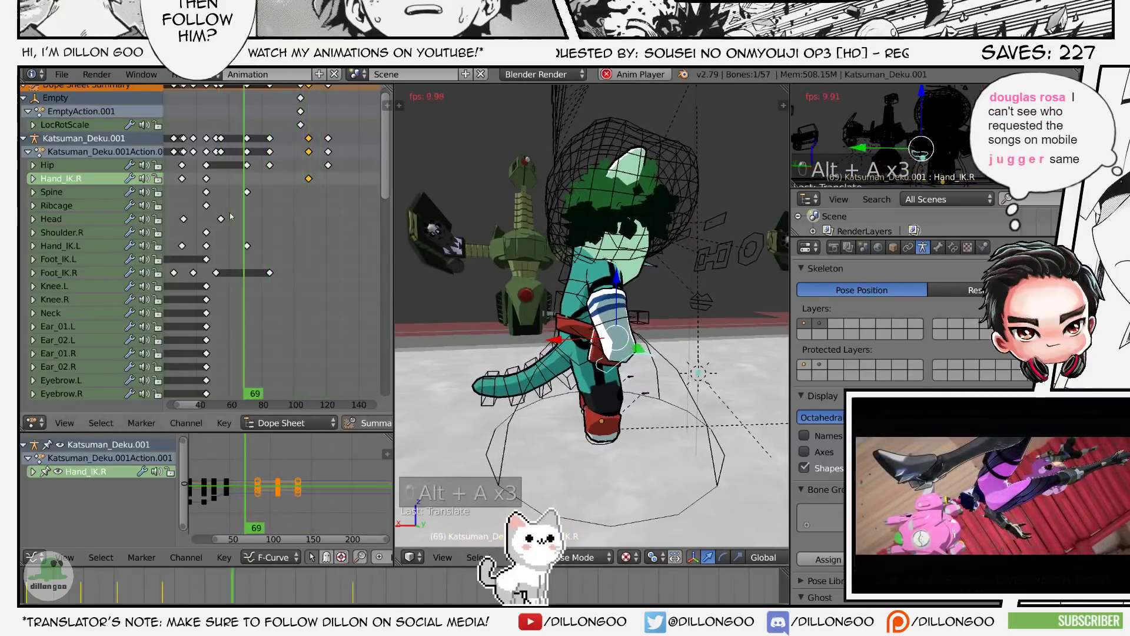
key(alt+a)
key(ctrl+s)
click(228, 218)
- Show the whole keyframe range in the dope sheet and play back the rise from the crouch, stopping at frame 32
middle_drag(233, 221, 276, 231)
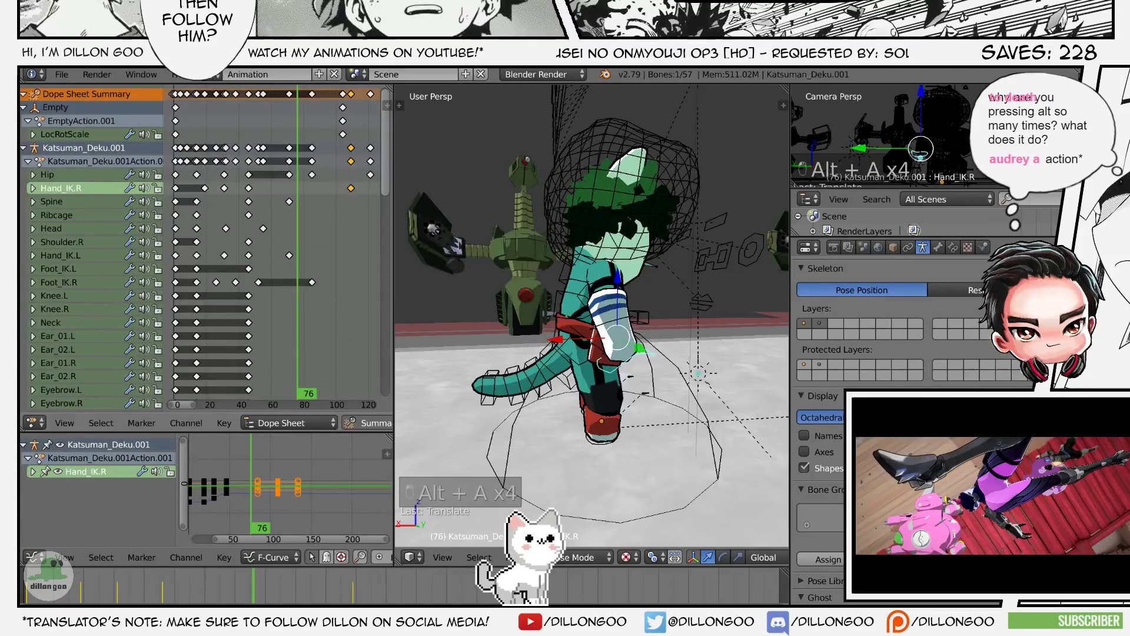
scroll(293, 265, down, 2)
key(alt+a)
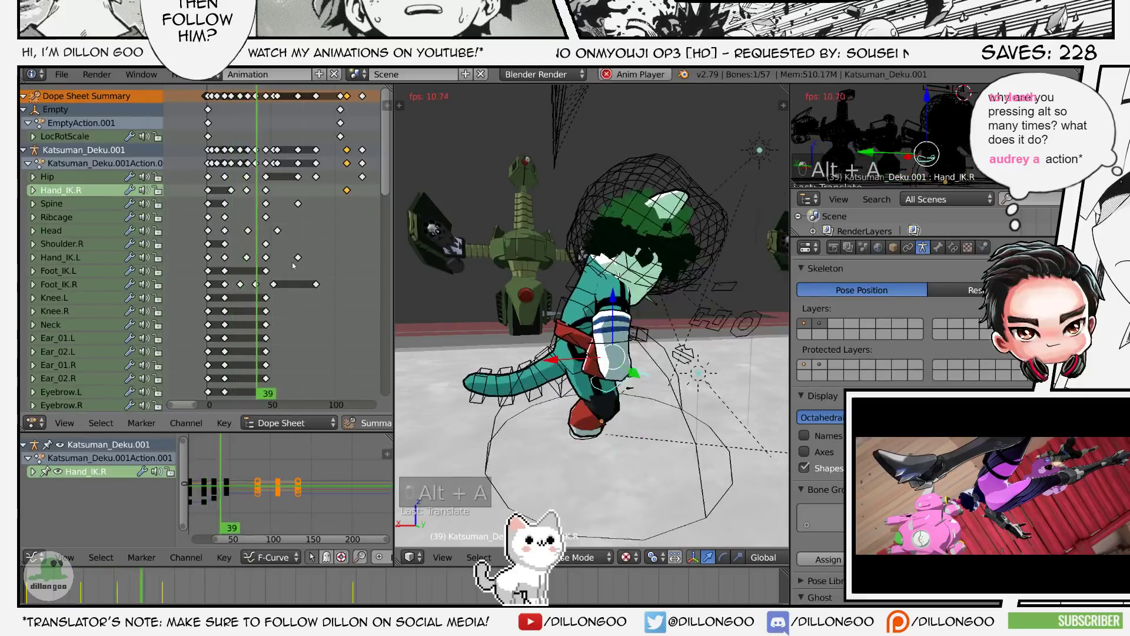
key(alt+a)
key(alt+a)
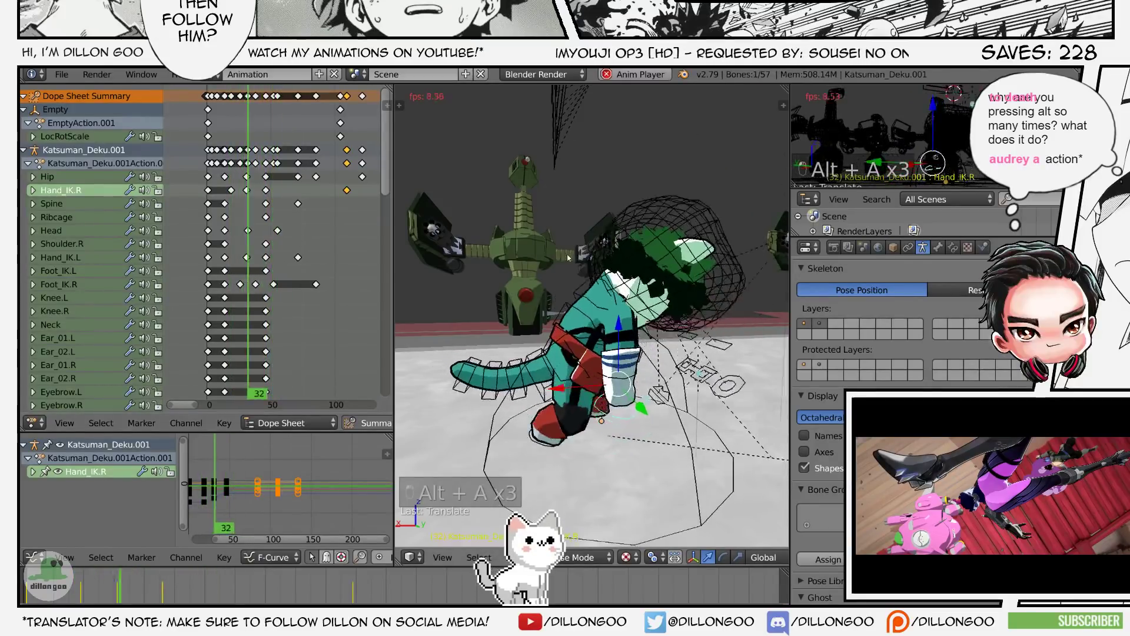
key(alt+a)
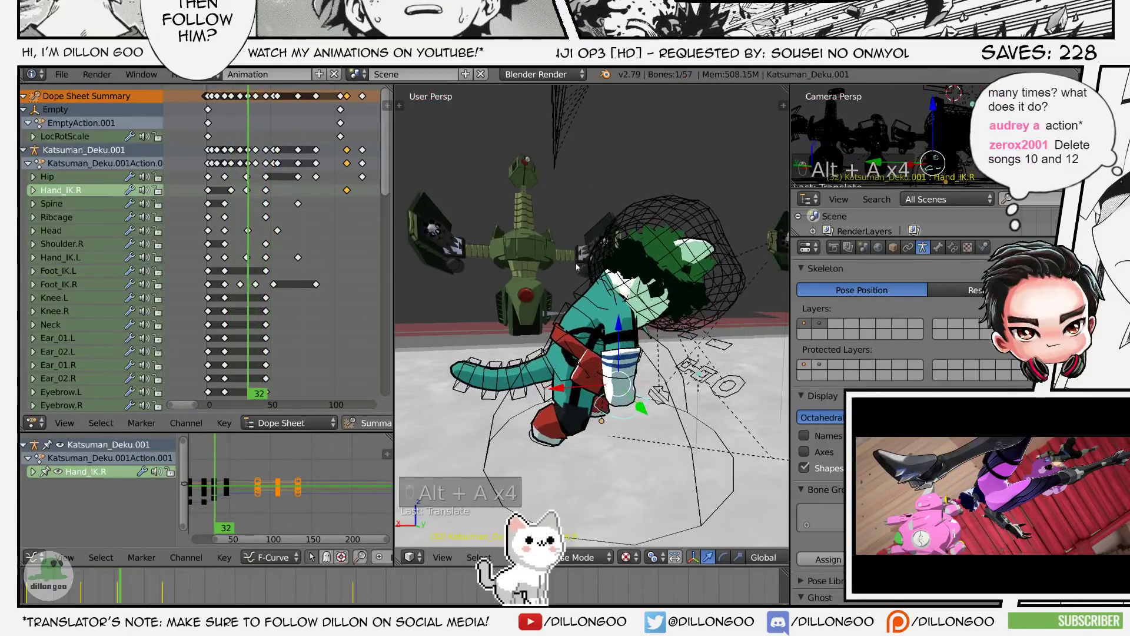
- Reposition the Hand_IK.R control in the crouched pose at frame 31
scroll(577, 267, up, 1)
key(Left)
middle_drag(576, 268, 569, 256)
key(g)
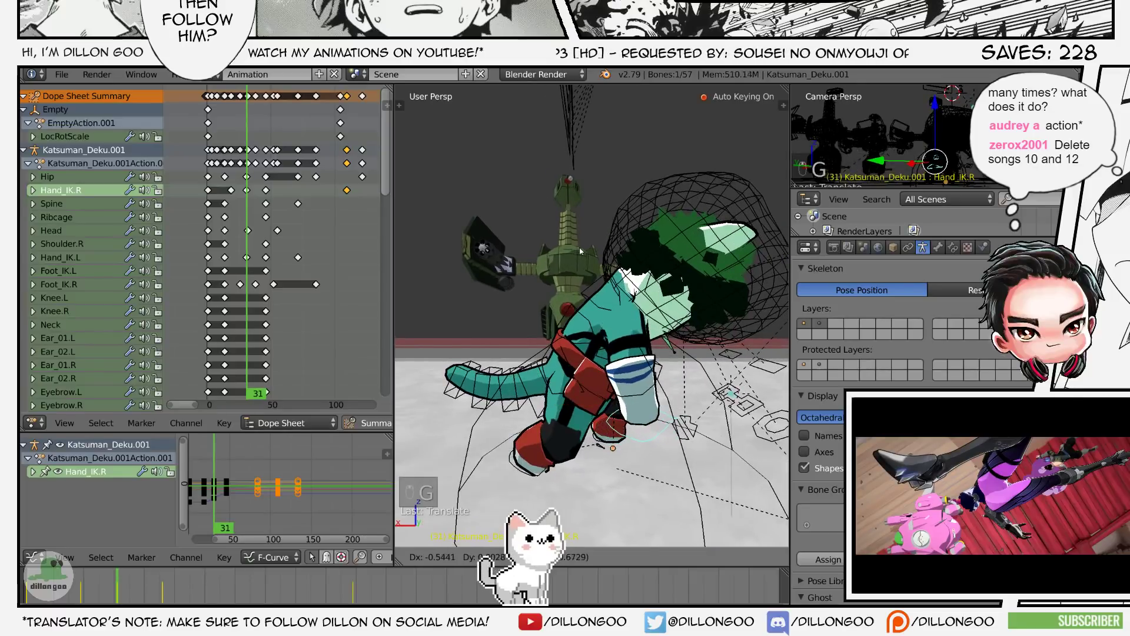
click(581, 251)
- Advance to frame 46 and reposition the right hand control in the standing pose
alt+scroll(583, 250, down, 14)
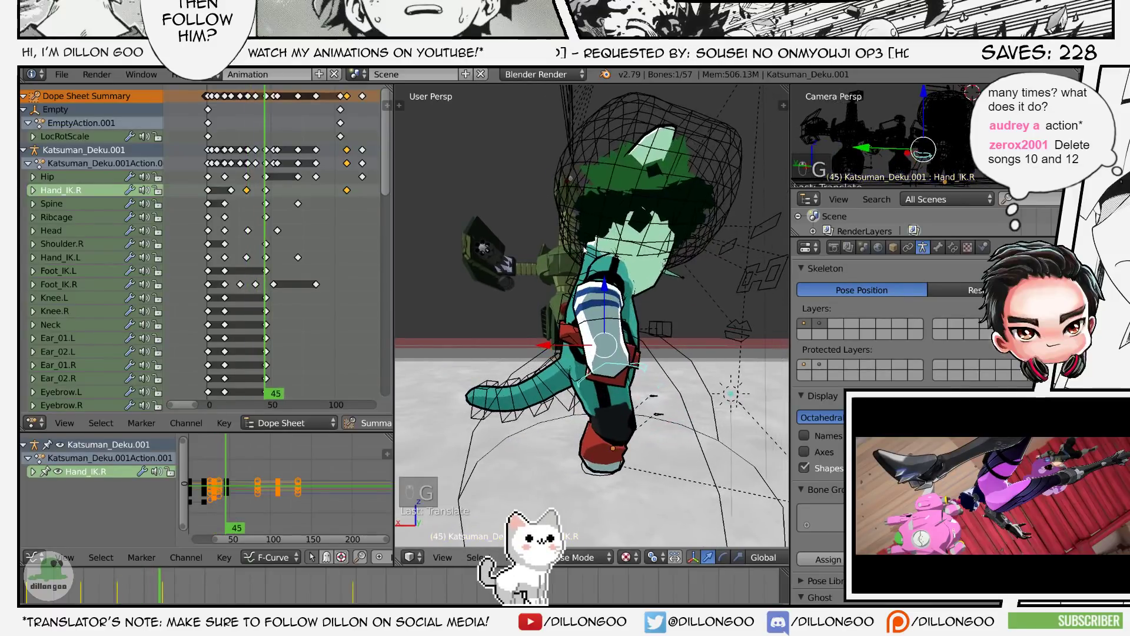
alt+scroll(584, 250, down, 1)
key(g)
middle_drag(584, 250, 517, 265)
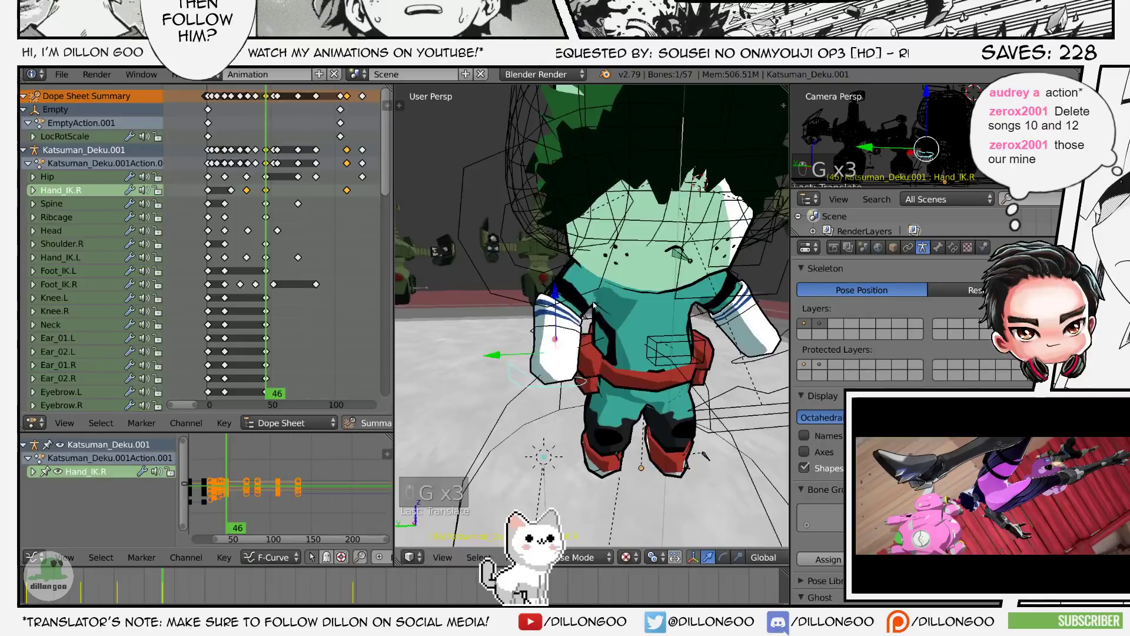
- At frame 55, move and rotate the Hand_IK.R control beside the standing character's hip and save the file
middle_drag(593, 305, 663, 276)
alt+scroll(664, 276, down, 9)
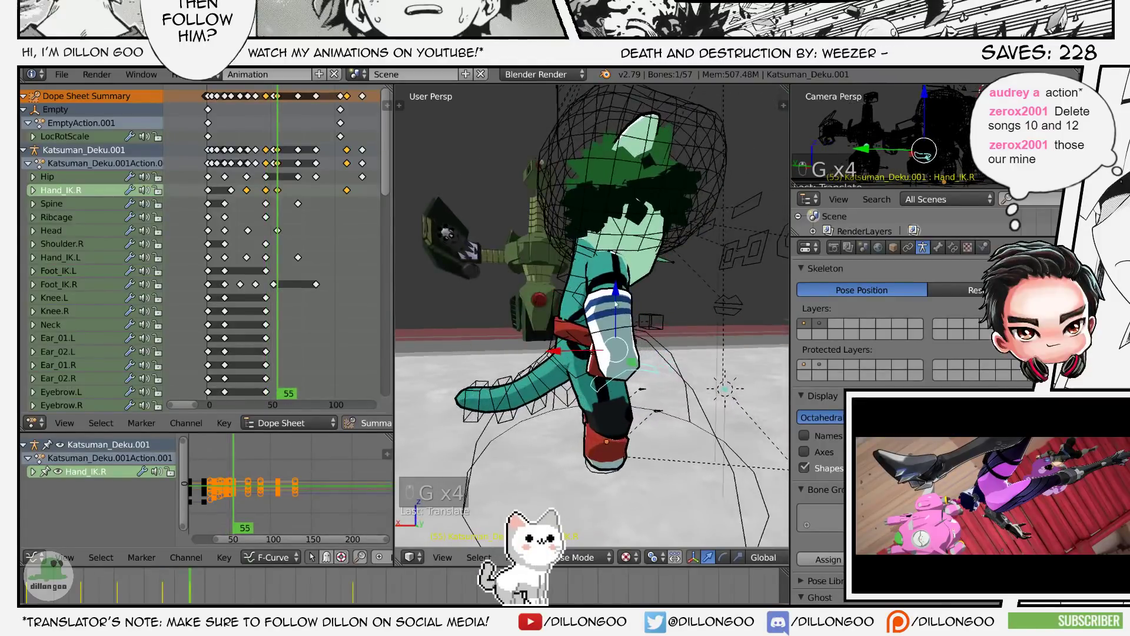
middle_drag(615, 303, 698, 301)
click(515, 305)
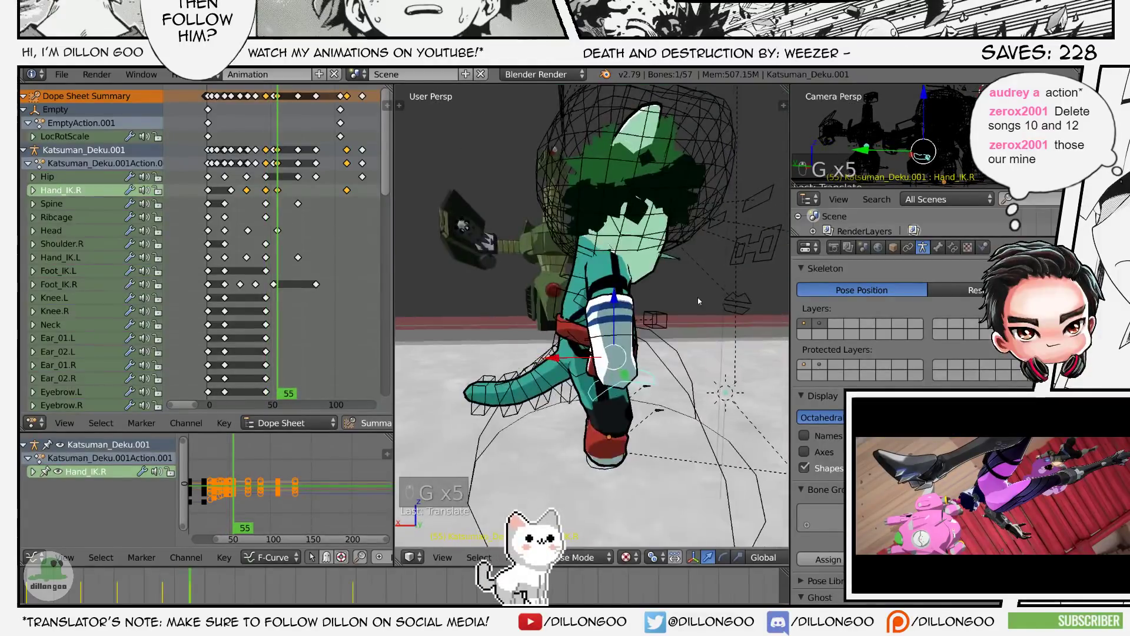
click(698, 308)
key(z)
key(alt+z)
key(ctrl+s)
click(652, 305)
scroll(613, 298, down, 3)
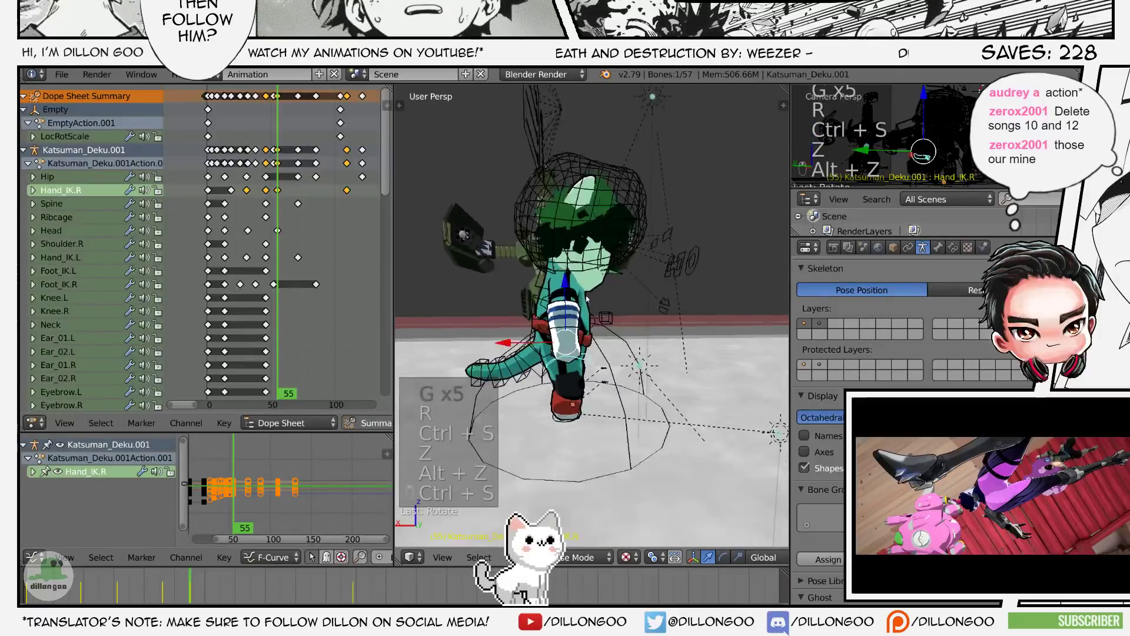
- Advance to frame 74, maximise the 3D viewport on the standing character and save the file
key(z)
key(alt+z)
scroll(624, 283, up, 2)
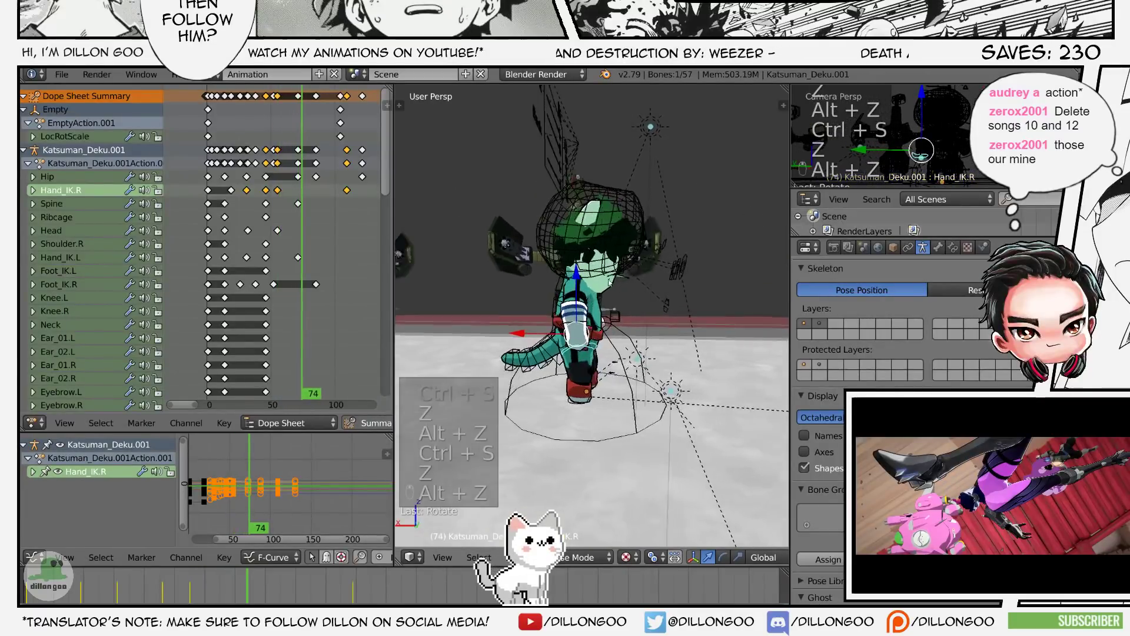
key(ctrl+s)
click(629, 289)
key(z)
key(alt+z)
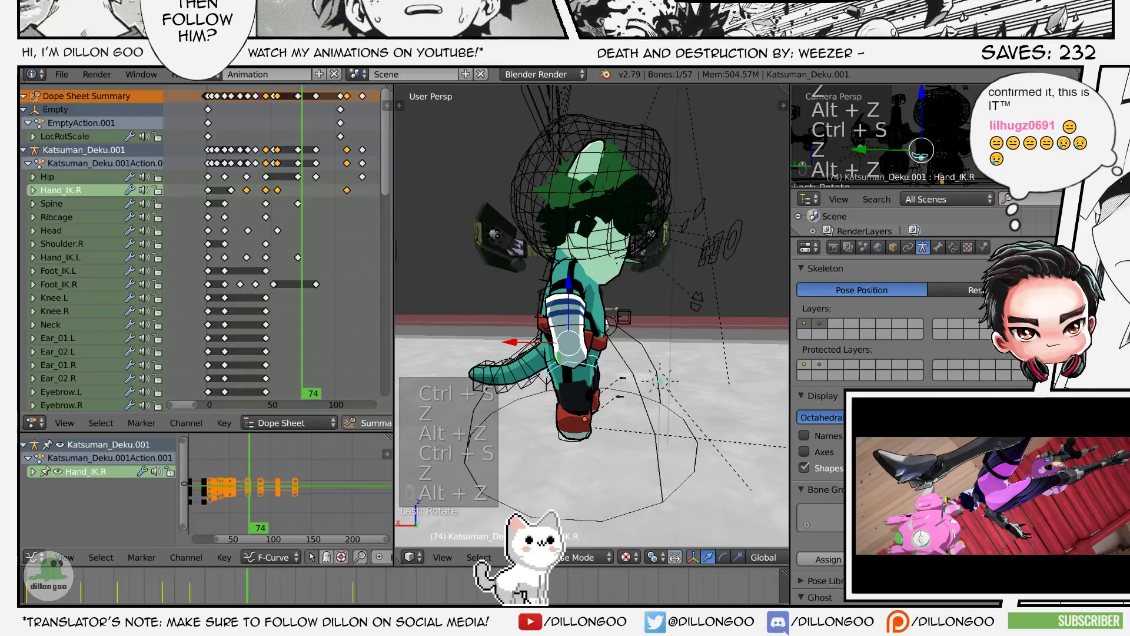
middle_drag(693, 339, 558, 347)
key(shift+space)
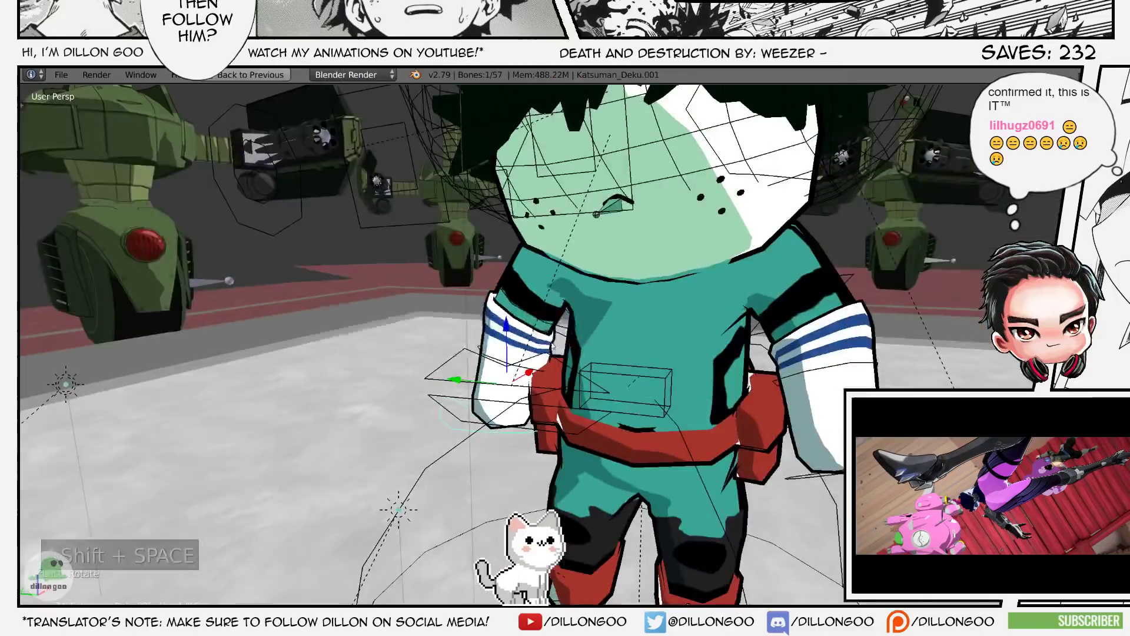
key(ctrl+s)
key(z)
scroll(588, 347, down, 4)
- Select the head control, save the file and rotate the head at frame 74 as seen through the camera
key(alt+z)
key(z)
key(a)
key(a)
key(a)
right_click(658, 278)
key(z)
key(z)
key(z)
key(z)
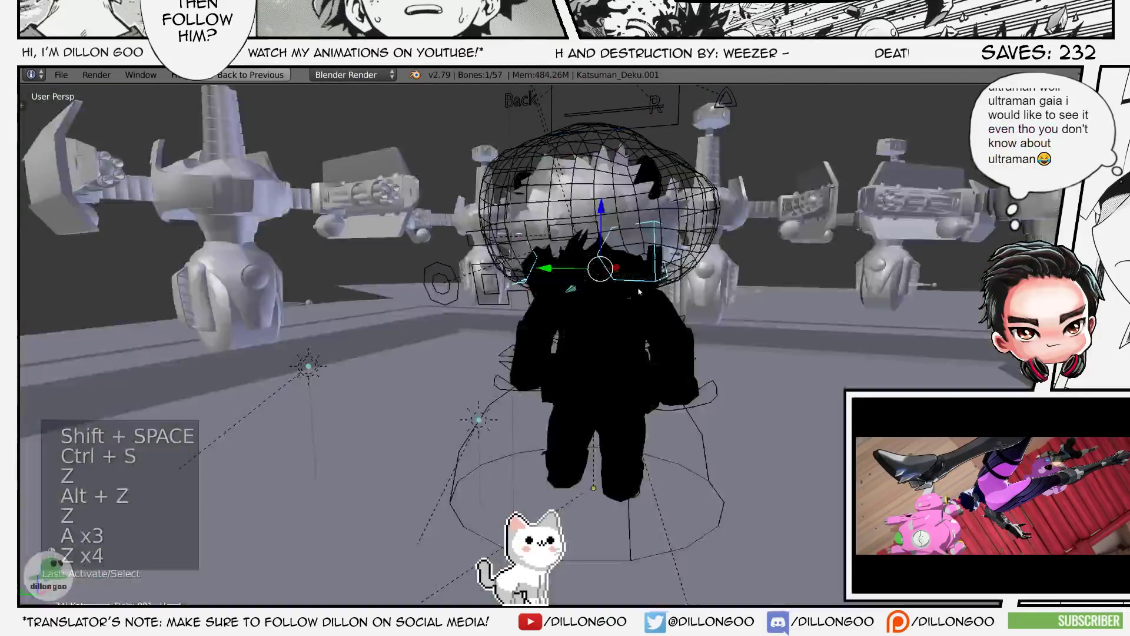
key(alt+z)
key(KP_0)
key(ctrl+s)
key(z)
key(alt+z)
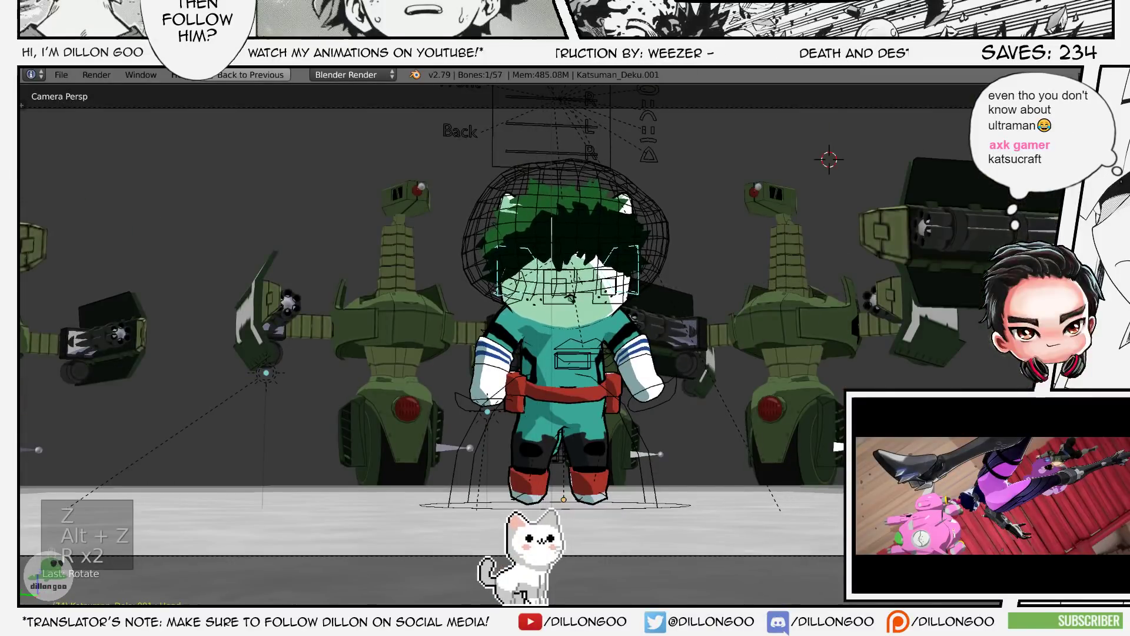
- Select the Hand_IK.L control, move and rotate it at frame 74 in the standing pose, and save the file
key(a)
key(a)
right_click(668, 403)
key(z)
key(z)
key(z)
key(alt+z)
mouse_move(670, 404)
middle_down()
mouse_move(606, 408)
mouse_move(646, 372)
mouse_move(739, 372)
mouse_move(754, 392)
mouse_move(724, 406)
middle_up()
scroll(654, 402, up, 4)
key(ctrl+s)
click(655, 402)
key(z)
key(alt+z)
key(g)
click(668, 379)
key(r)
click(700, 380)
key(ctrl+s)
click(736, 372)
key(z)
key(alt+z)
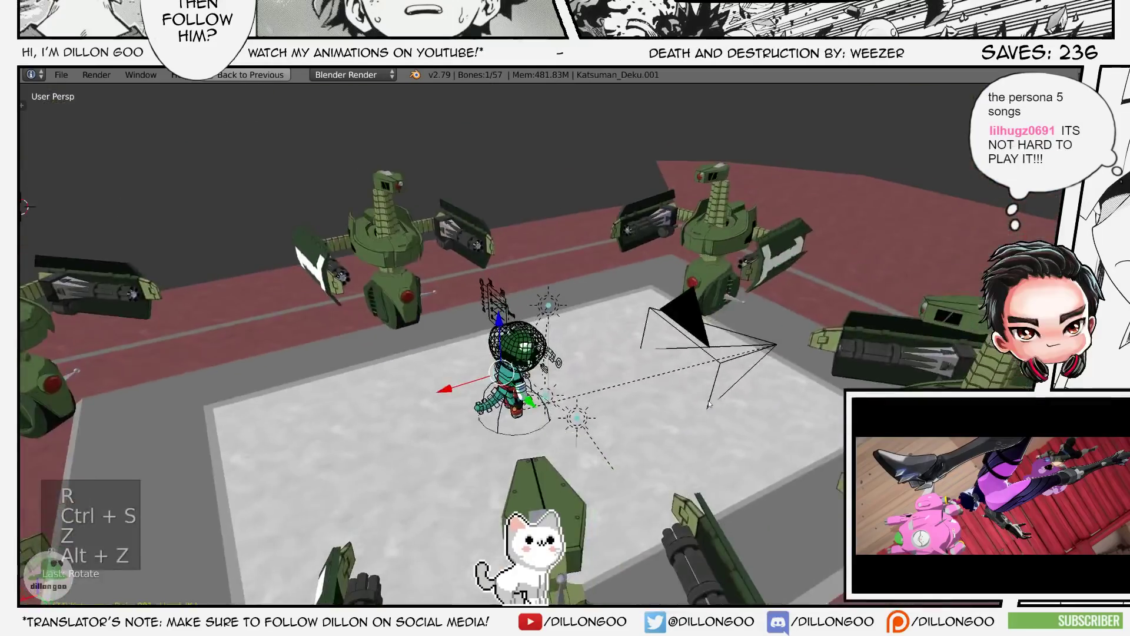
- Return to the camera view, play back the animation from the first frame and save the file
key(KP_0)
key(shift+Left)
key(Home)
key(alt+a)
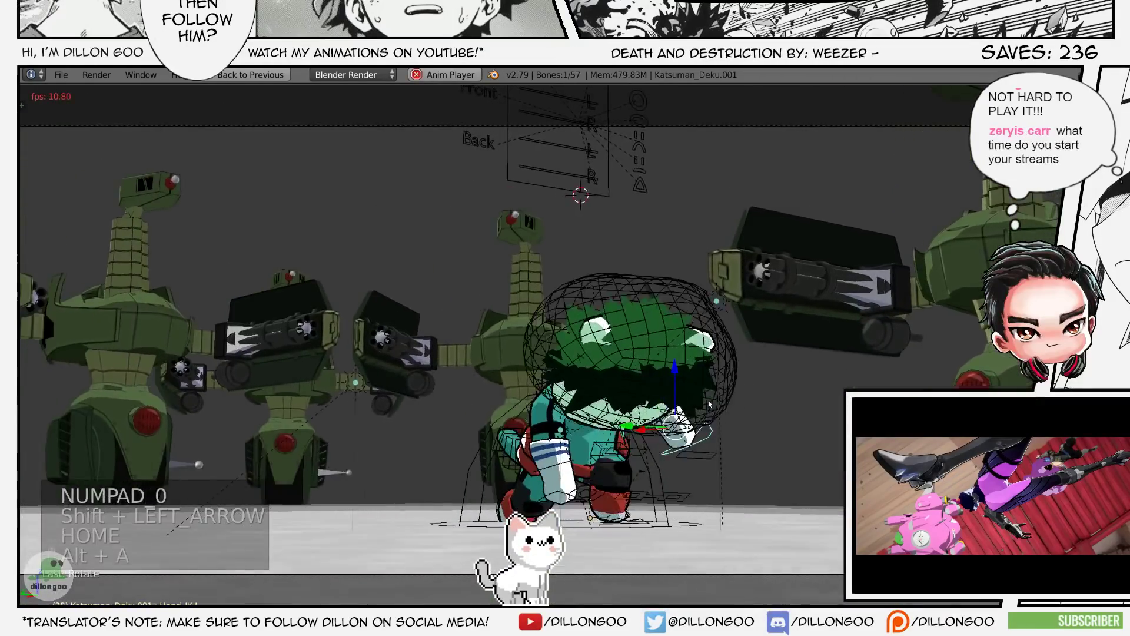
key(ctrl+s)
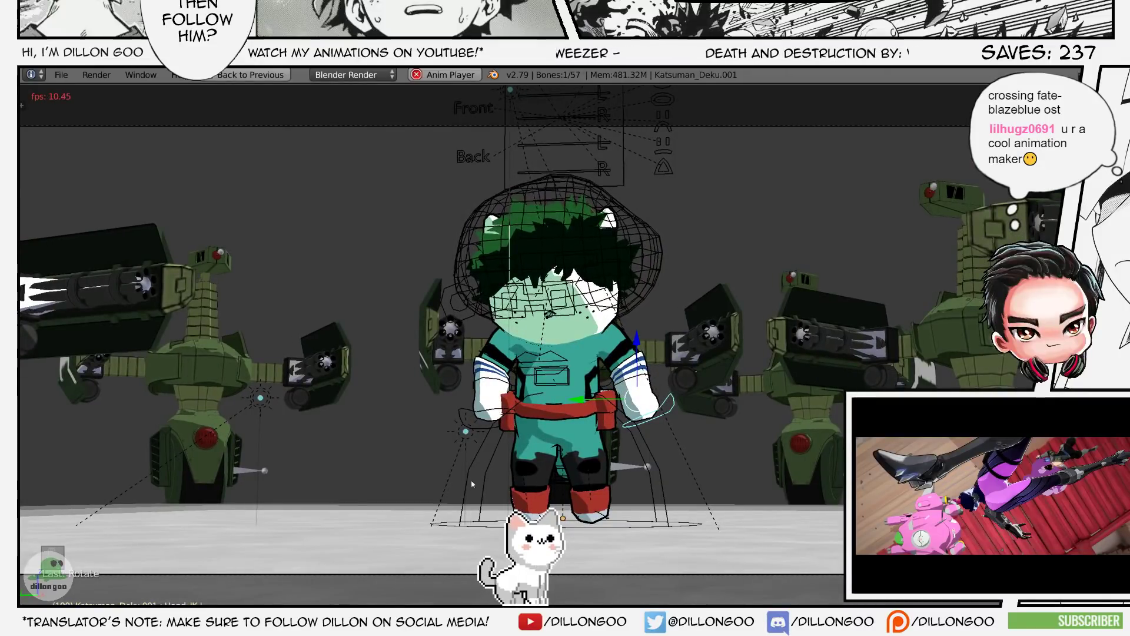
key(z)
key(z)
key(z)
key(alt+z)
key(shift+Left)
key(Home)
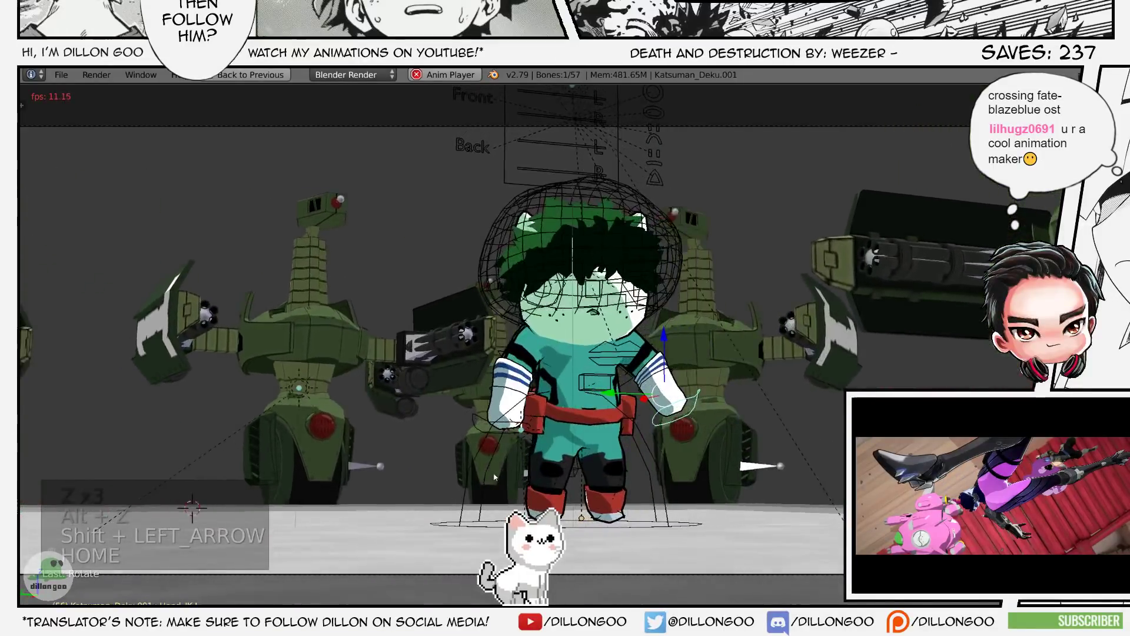
key(alt+a)
- Select the Foot_IK.R control, restore the full animation layout and start playback in the camera view
key(z)
key(a)
key(a)
key(a)
key(z)
right_click(562, 515)
key(z)
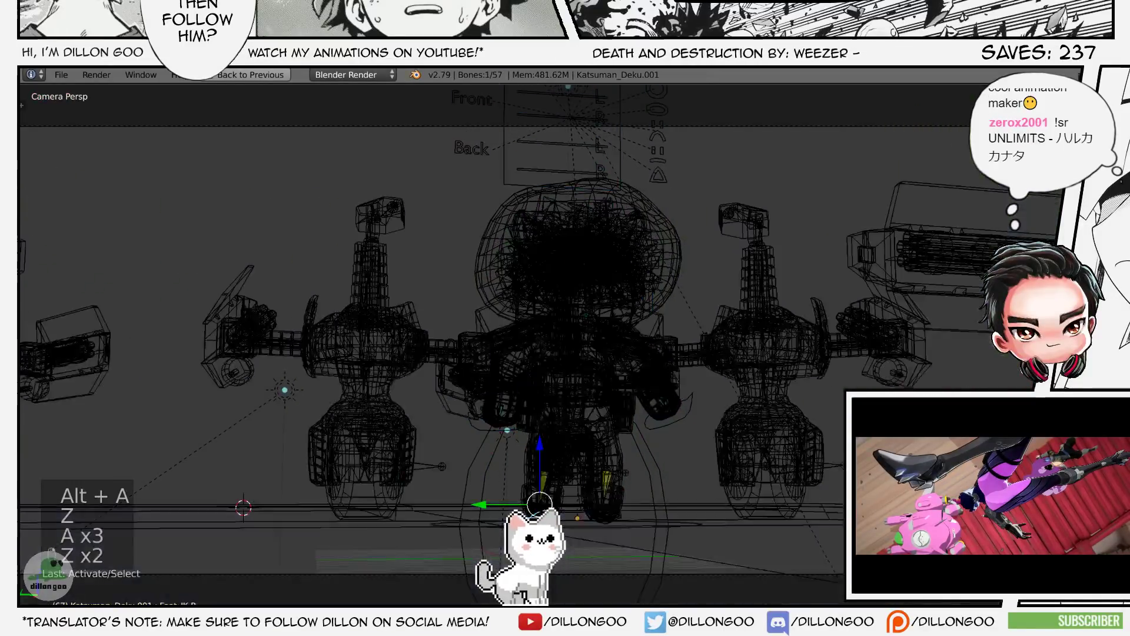
key(z)
key(z)
key(alt+z)
key(shift+space)
key(alt+a)
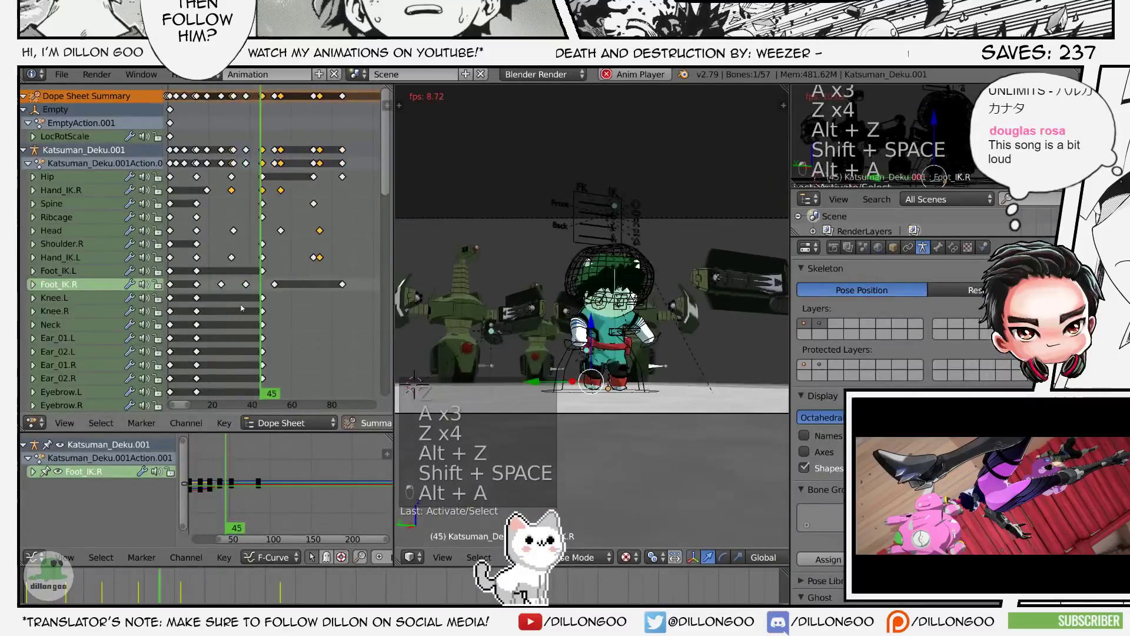
- Select the Hip control, play through the rise and rotate the hip in the crouched pose at frame 31
key(alt+a)
key(z)
key(a)
key(a)
key(a)
right_click(617, 340)
key(z)
key(alt+a)
key(alt+a)
key(alt+a)
key(alt+a)
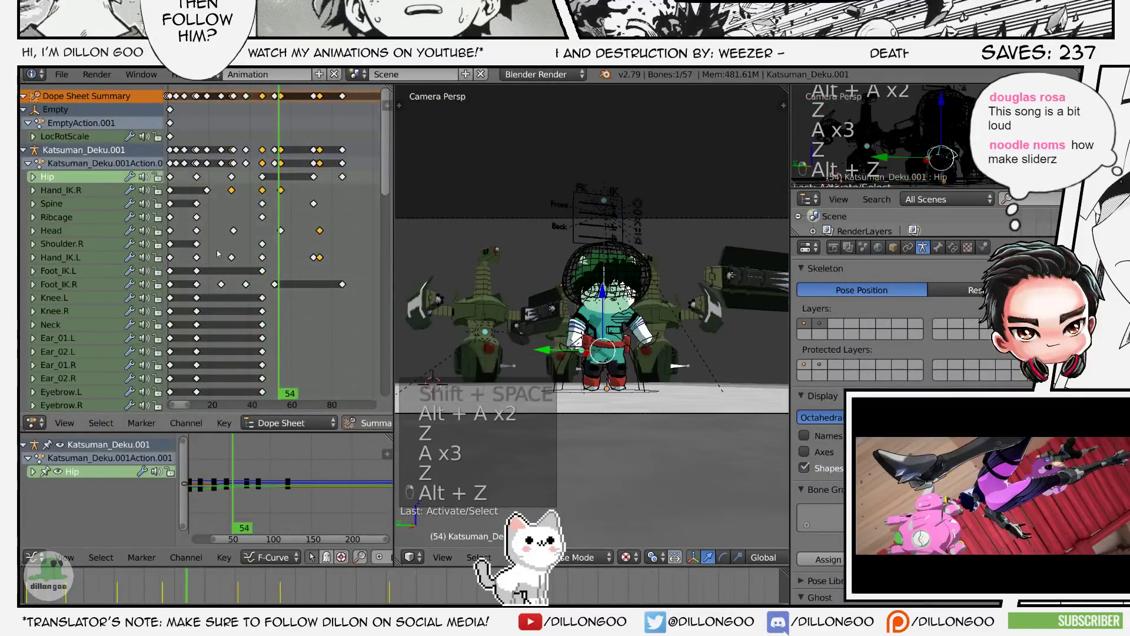
key(alt+a)
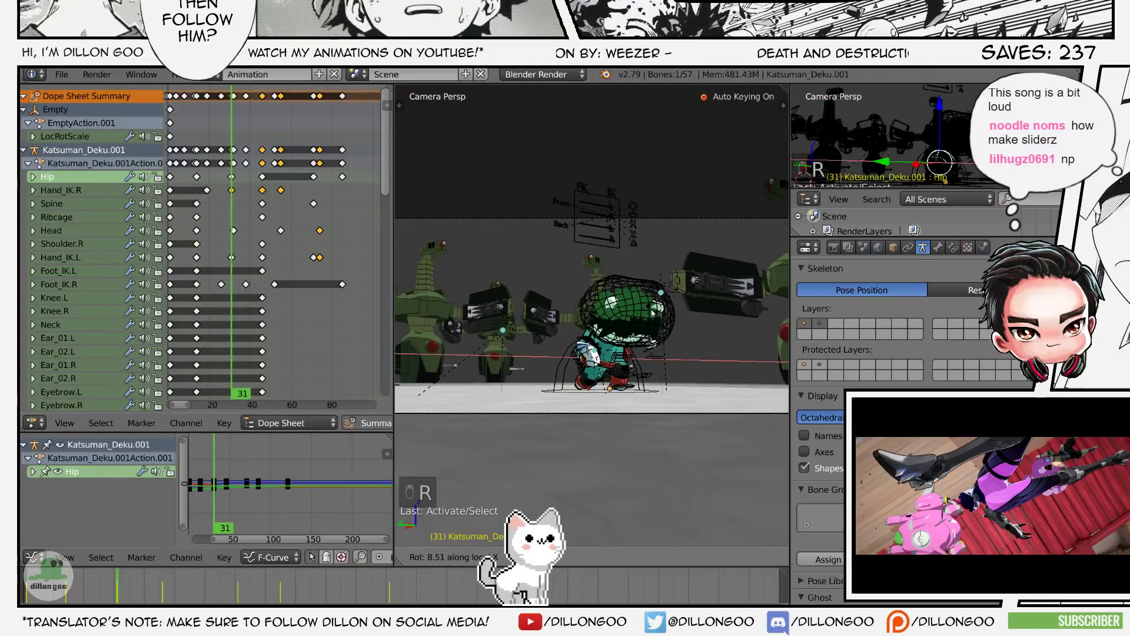
- Select the Ribcage control and rotate it in the crouched pose at frame 31
key(z)
key(a)
key(a)
key(a)
right_click(605, 319)
key(z)
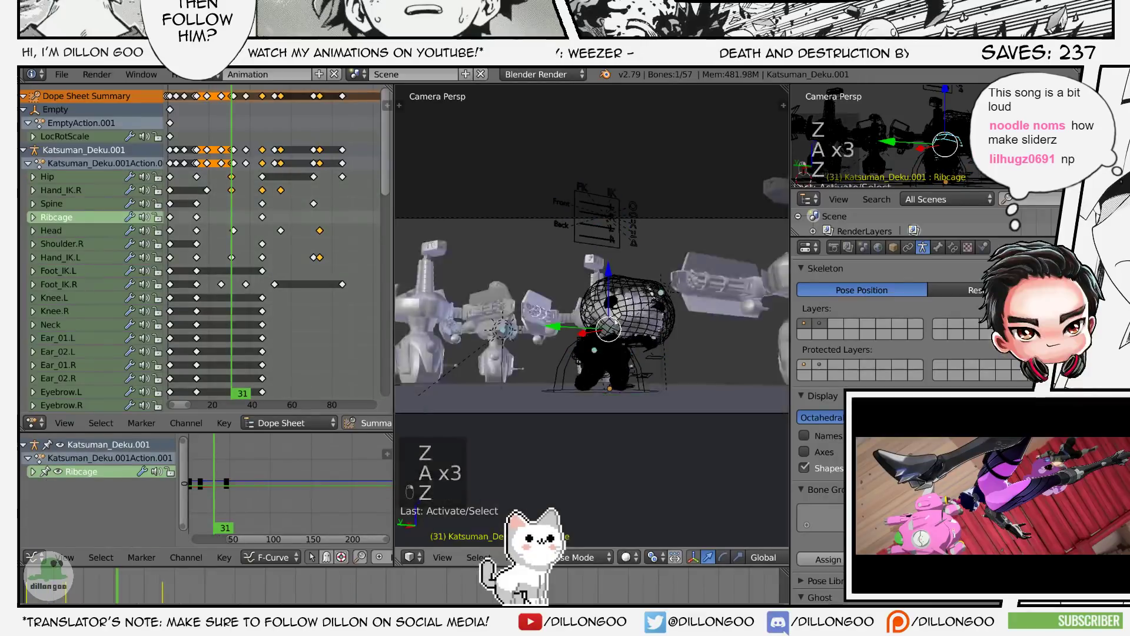
key(alt+z)
key(r)
click(718, 322)
- Reposition the Hand_IK.R control to match the rotated torso at frame 31
key(z)
key(a)
key(a)
key(a)
right_click(597, 366)
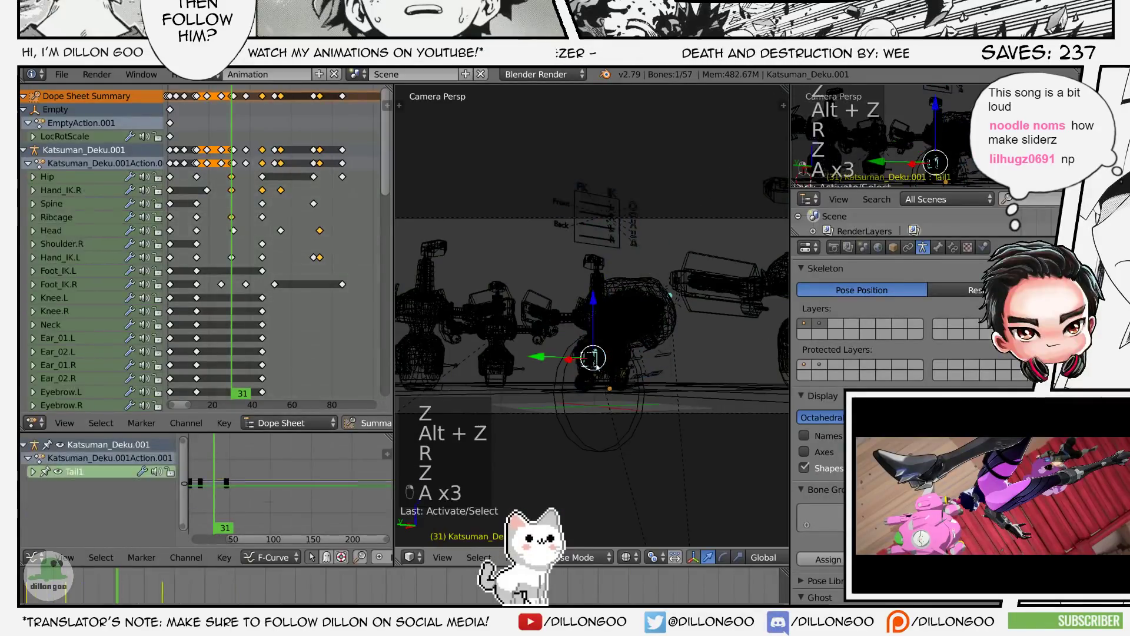
key(z)
key(alt+z)
key(alt+z)
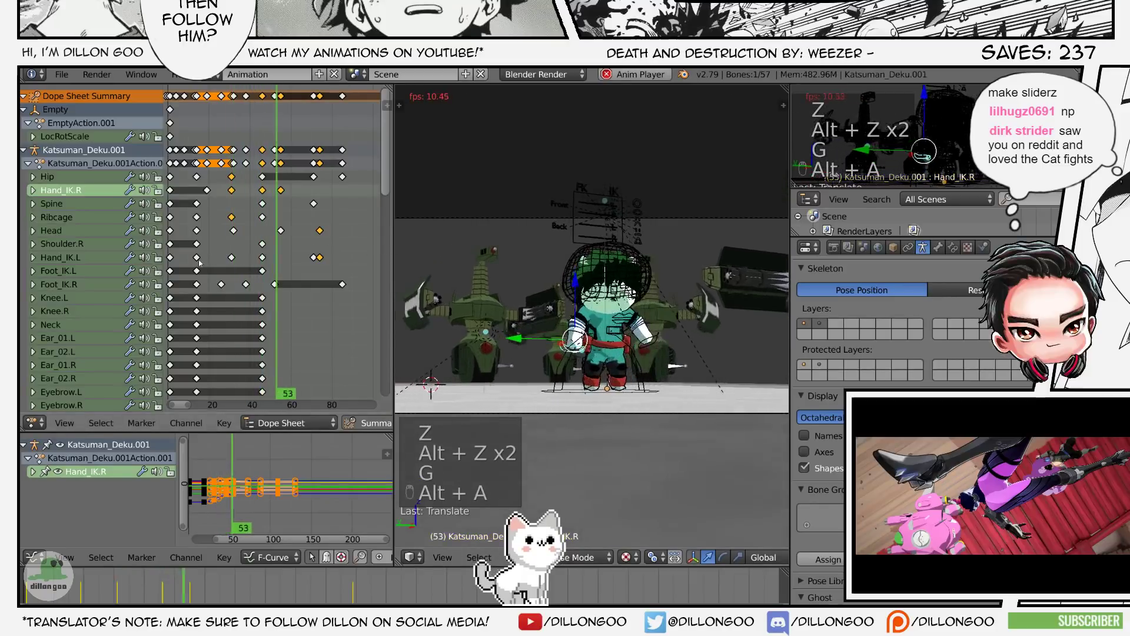
- Play back the rise from the crouch several times to check the torso and right-hand motion
key(alt+a)
key(alt+a)
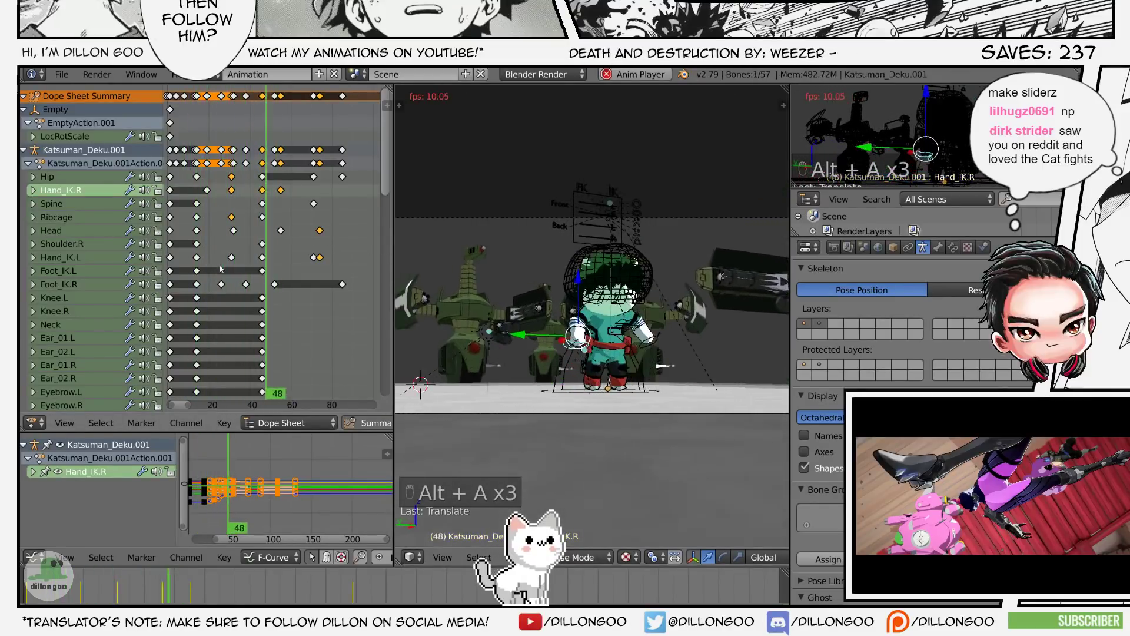
key(alt+a)
middle_drag(220, 269, 230, 266)
key(alt+a)
key(alt+a)
key(alt+a)
- Select the Hand_IK.L control and move it in the crouched pose at frame 31
key(a)
key(a)
key(a)
right_click(647, 347)
key(z)
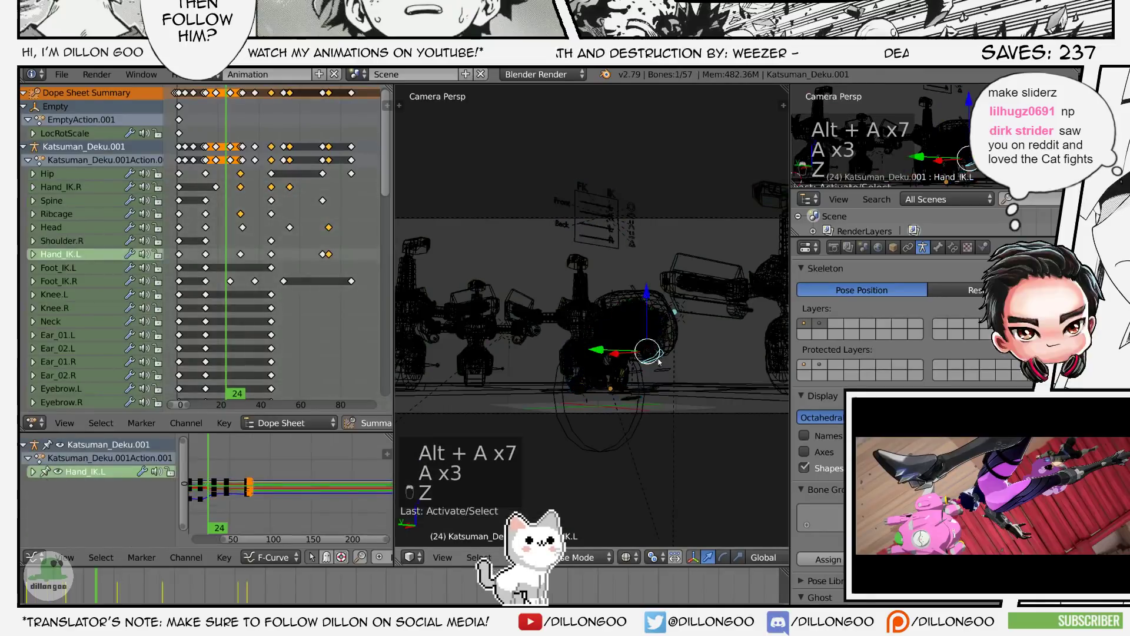
key(z)
key(z)
key(z)
key(alt+z)
key(alt+z)
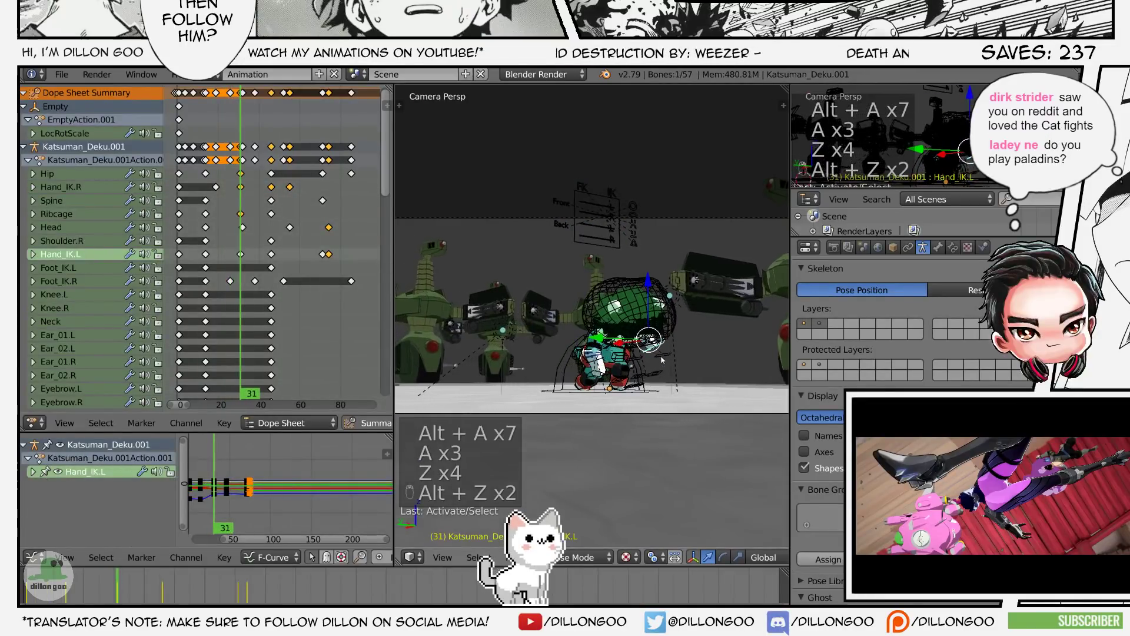
key(z)
key(g)
click(673, 342)
key(z)
key(alt+z)
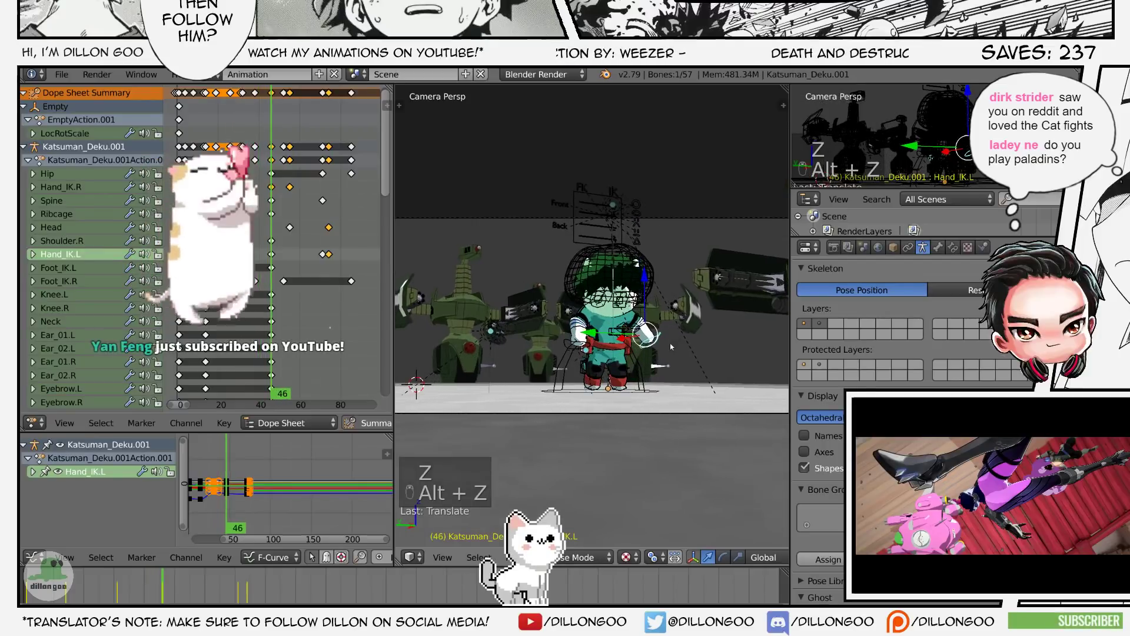
- Move the left hand control in the standing pose at frame 46 and play back the result
key(g)
key(alt+a)
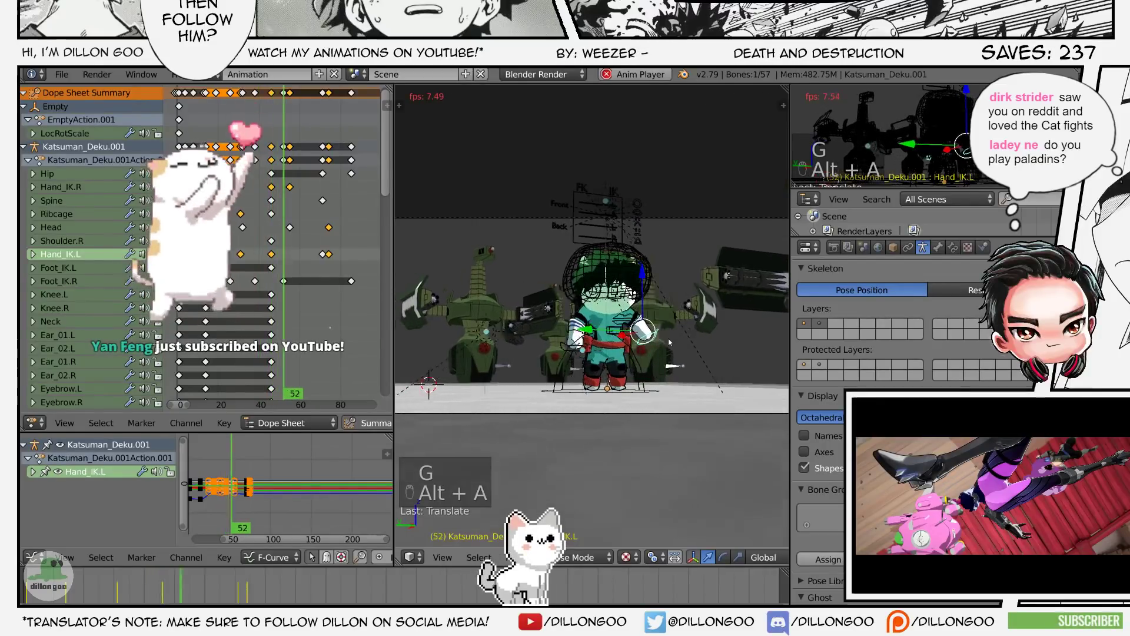
key(alt+a)
- Go to frame 65, centre the 3D view on the left hand control and save the file
key(g)
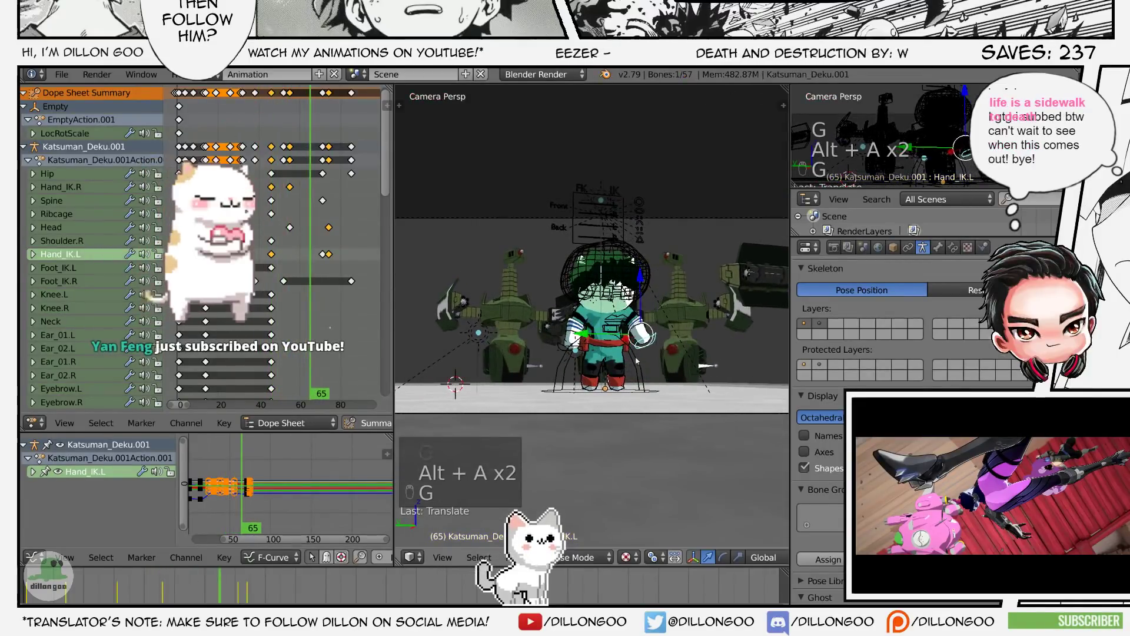
key(KP_Decimal)
key(KP_0)
key(ctrl+s)
click(636, 357)
key(z)
key(alt+z)
key(KP_Decimal)
key(ctrl+s)
key(z)
key(alt+z)
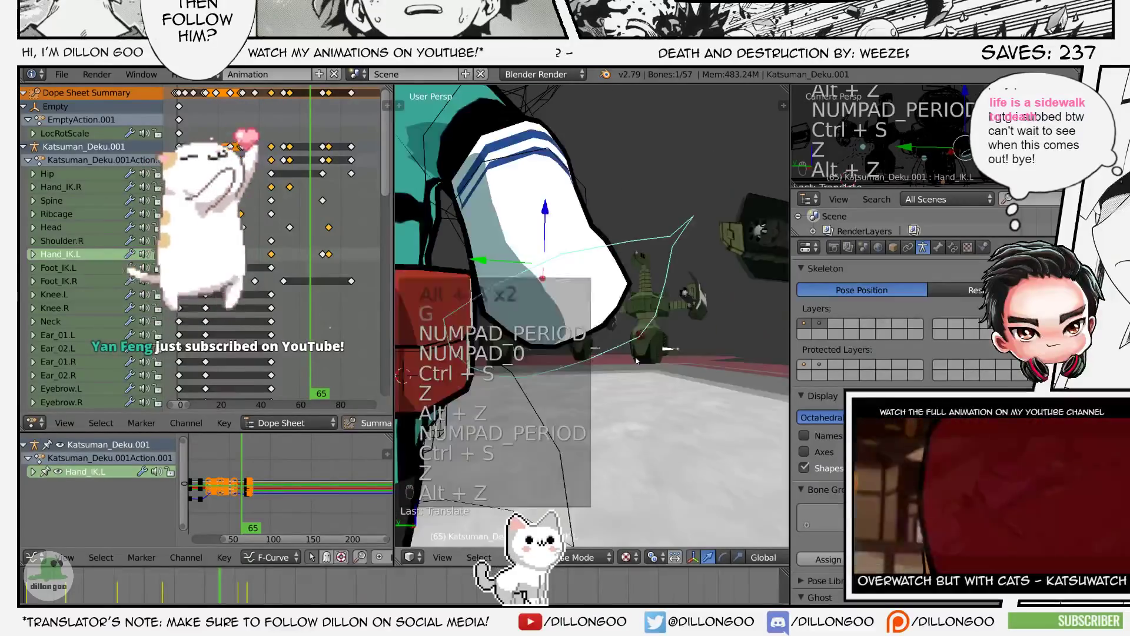
- Move and rotate the Hand_IK.L control beside the hip at frame 65 and save the file
scroll(685, 349, down, 4)
scroll(686, 349, down, 4)
middle_drag(686, 349, 589, 353)
middle_drag(677, 253, 730, 253)
key(g)
click(633, 292)
scroll(677, 283, up, 5)
key(r)
click(630, 307)
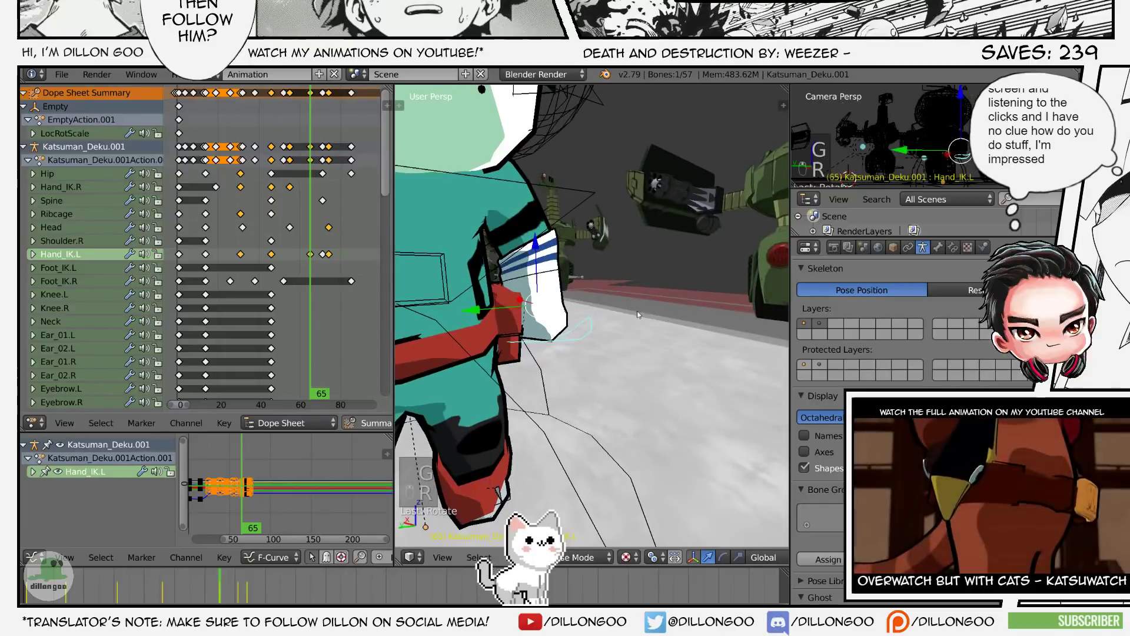
key(ctrl+s)
click(629, 307)
key(KP_Decimal)
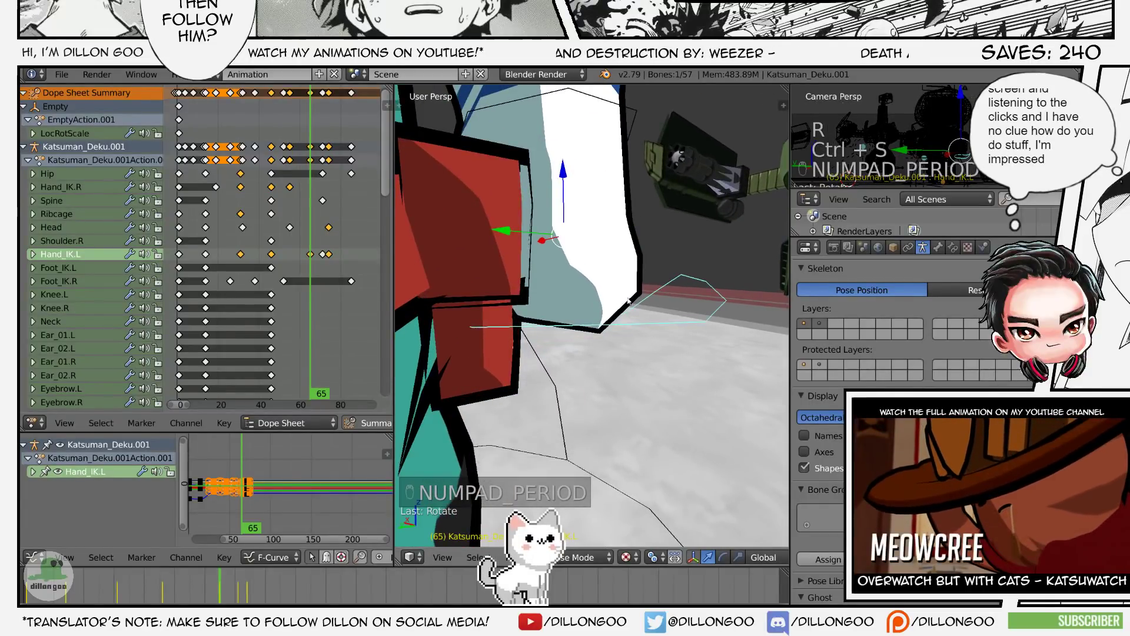
- Save the file and inspect the left hand pose on the textured full-body character at frame 65
mouse_move(618, 313)
middle_down()
mouse_move(556, 92)
mouse_move(579, 229)
middle_up()
scroll(556, 92, down, 6)
key(z)
key(alt+z)
mouse_move(701, 365)
middle_down()
mouse_move(706, 376)
mouse_move(660, 302)
mouse_move(627, 354)
middle_up()
key(ctrl+s)
click(659, 300)
key(z)
key(alt+z)
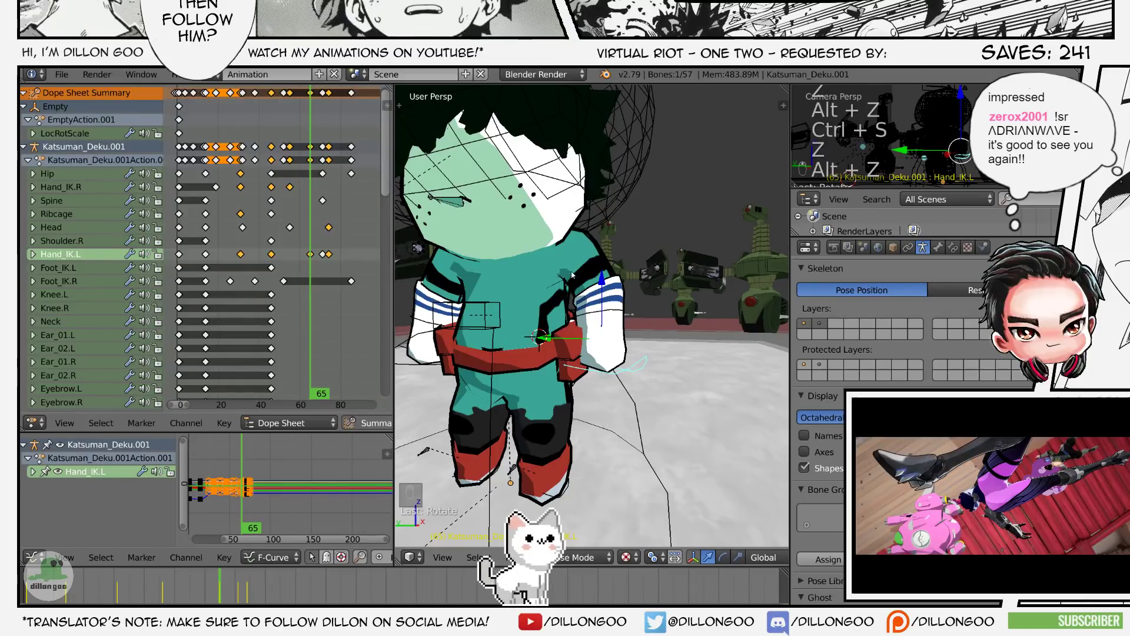
- Adjust the Hand_IK.L control's position beside the hip from two view angles at frame 65
middle_drag(592, 362, 518, 350)
key(g)
click(592, 364)
middle_drag(592, 363, 532, 389)
key(g)
click(624, 375)
- Select the Hand_IK.R control and set the 3D view to textured shading
key(z)
key(a)
key(a)
key(a)
key(z)
key(z)
key(z)
key(alt+z)
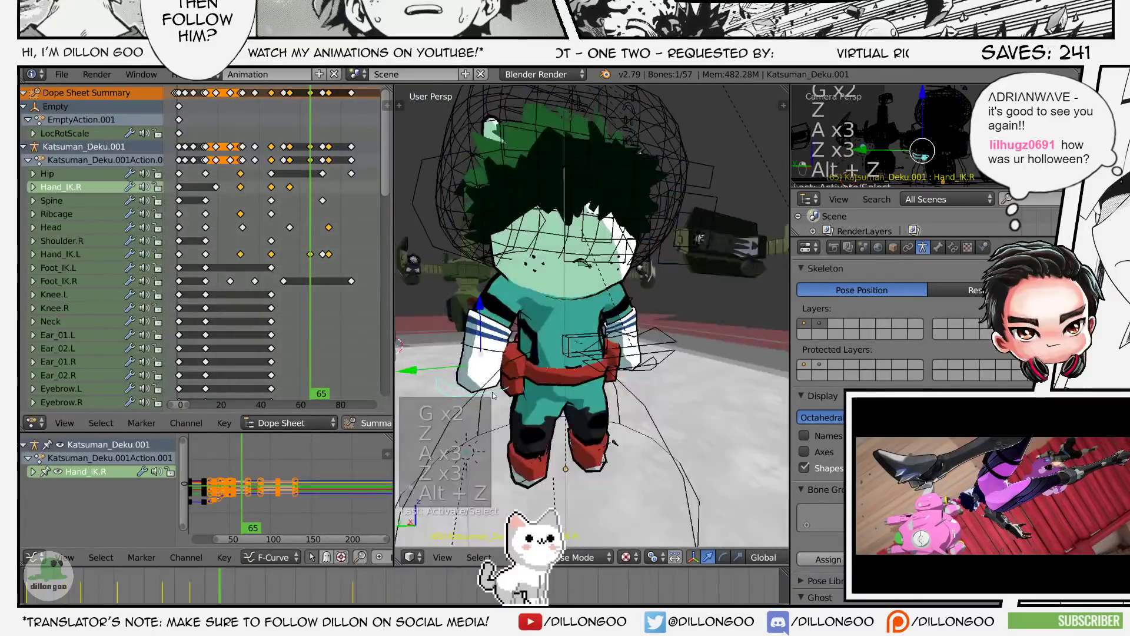
- Return the 3D view to the camera and save the file
key(KP_0)
key(shift+space)
key(KP_Enter)
key(ctrl+s)
key(shift+space)
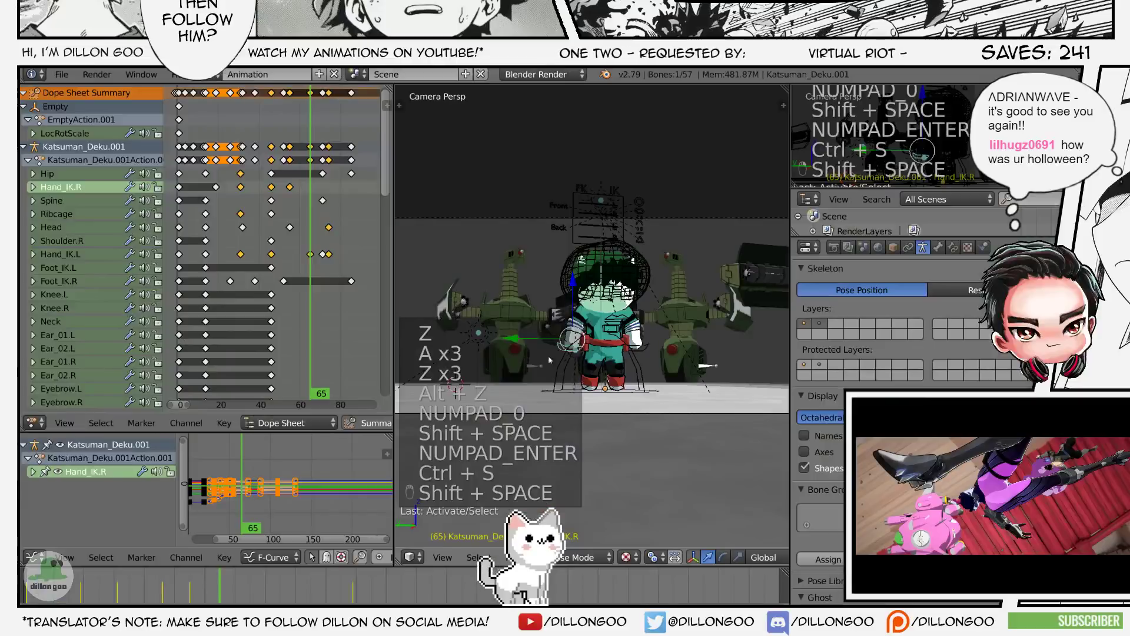
- Delete the Hand_IK.L keyframe at about frame 71 and play back the animation
click(323, 254)
key(x)
key(alt+a)
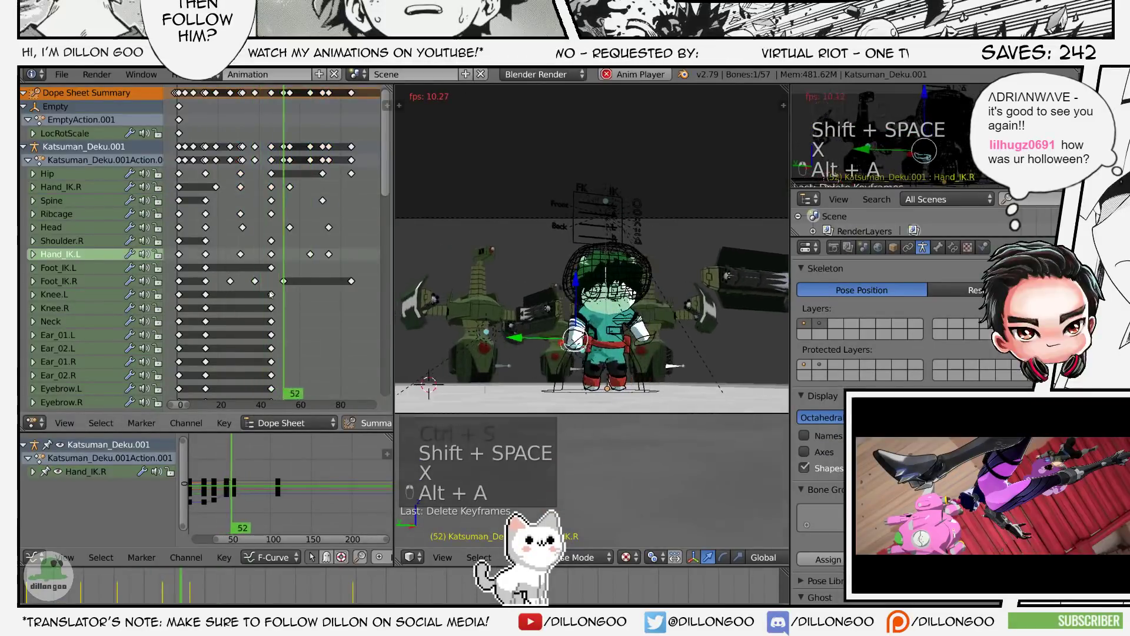
key(alt+a)
key(alt+a)
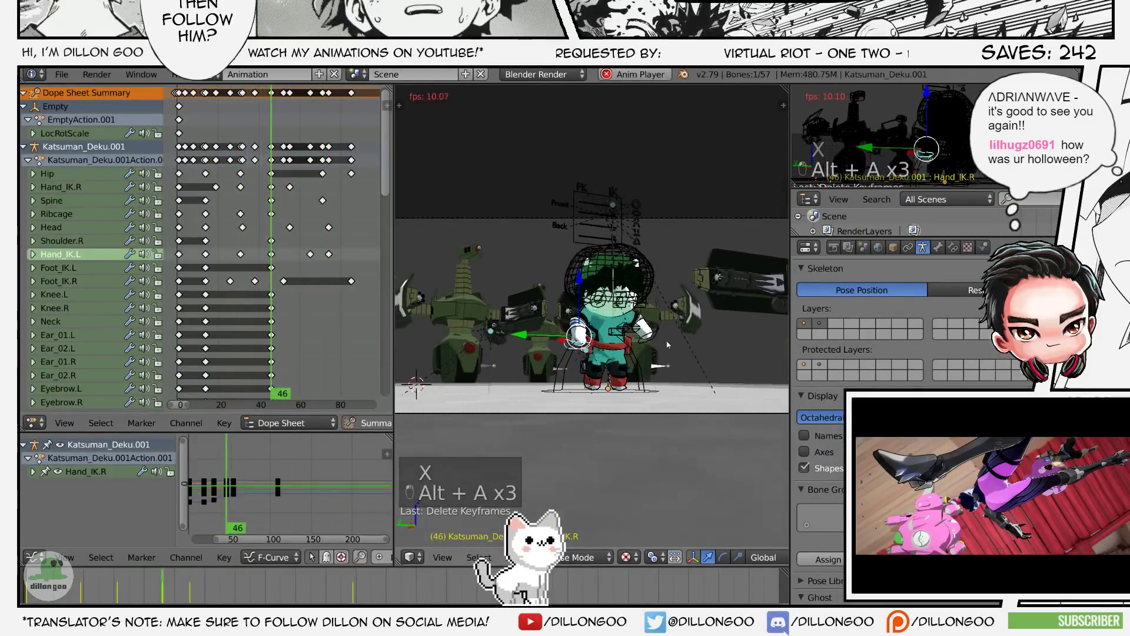
key(alt+a)
- Save the file and select the Hand_IK.L control in the camera view
key(ctrl+s)
key(z)
key(alt+z)
key(ctrl+s)
right_click(645, 330)
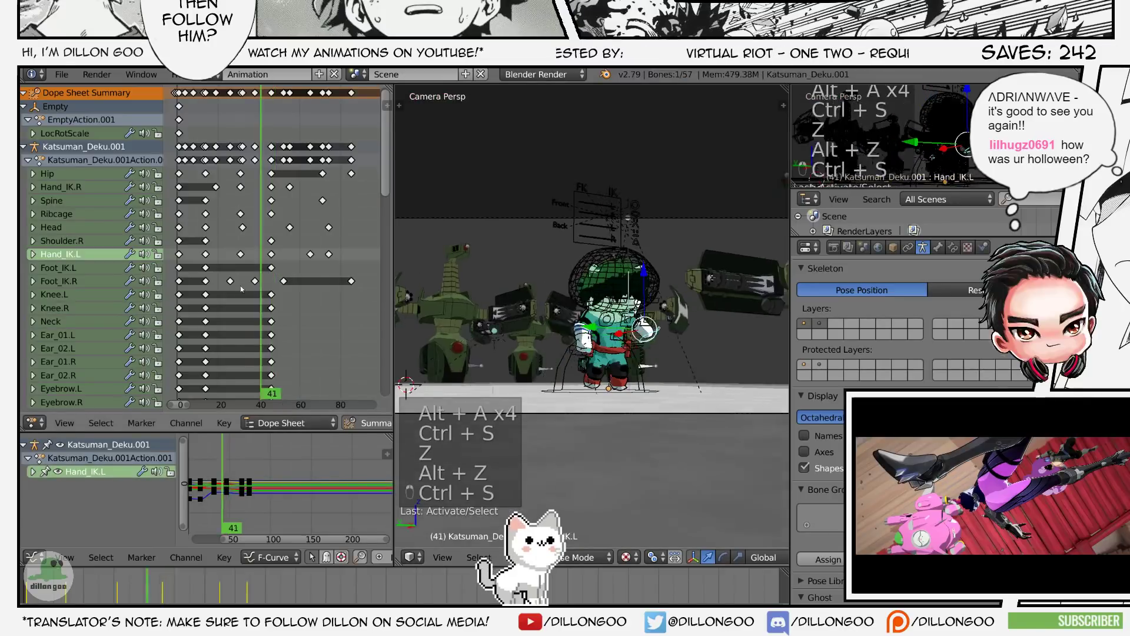
- Play back the stand-up motion and retime the early Hand_IK.L keyframe to about frame 10
key(alt+a)
key(alt+a)
key(alt+a)
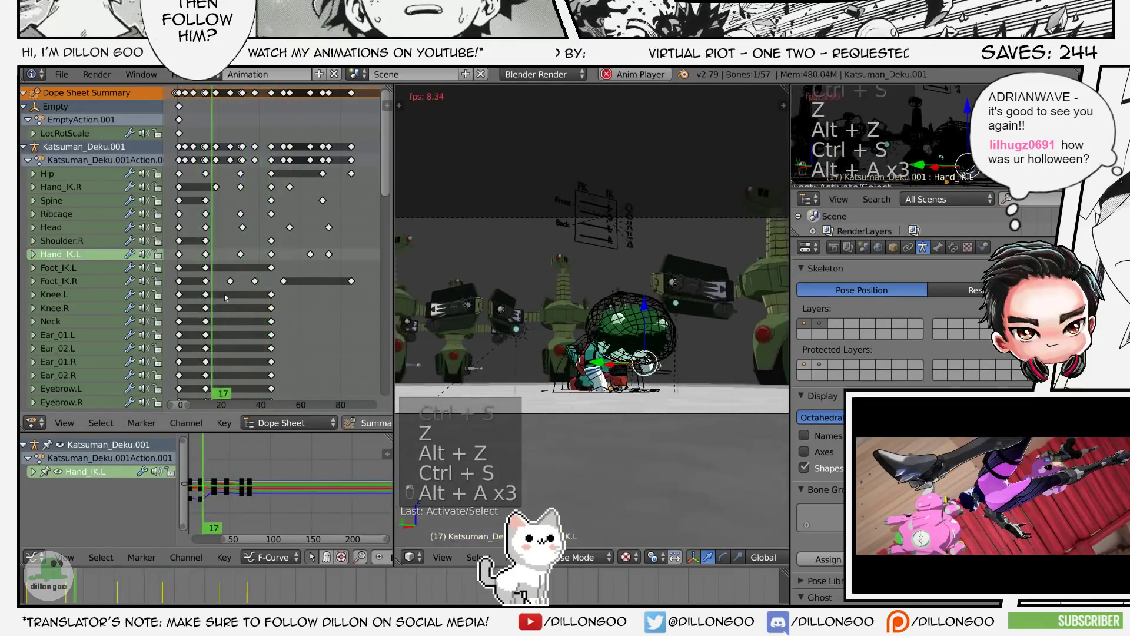
key(alt+a)
key(alt+a)
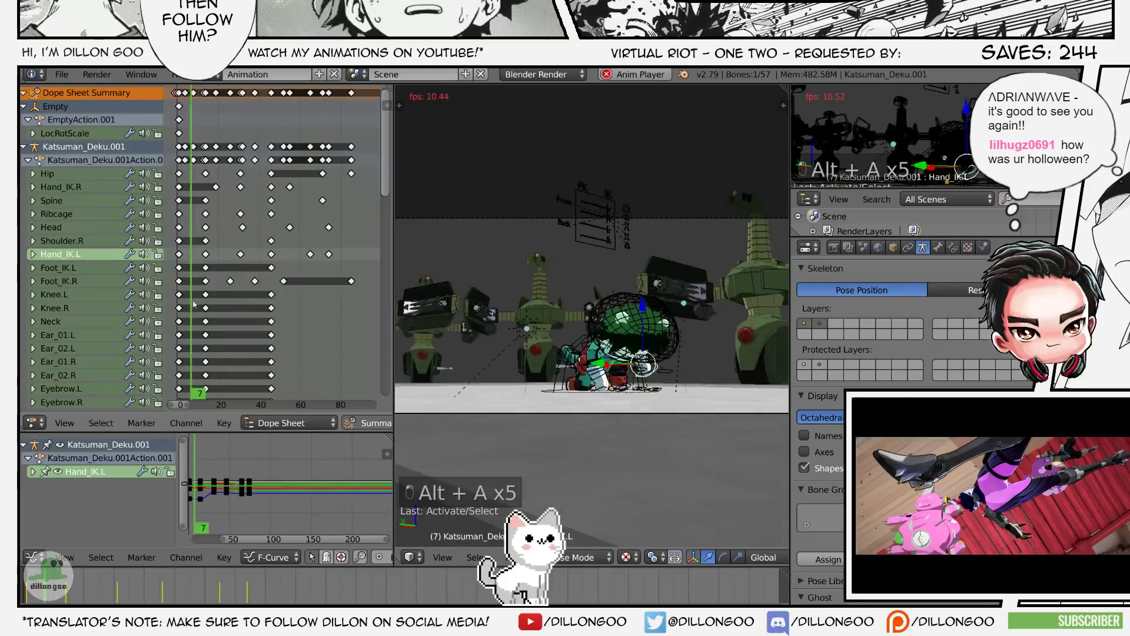
key(alt+a)
key(alt+a)
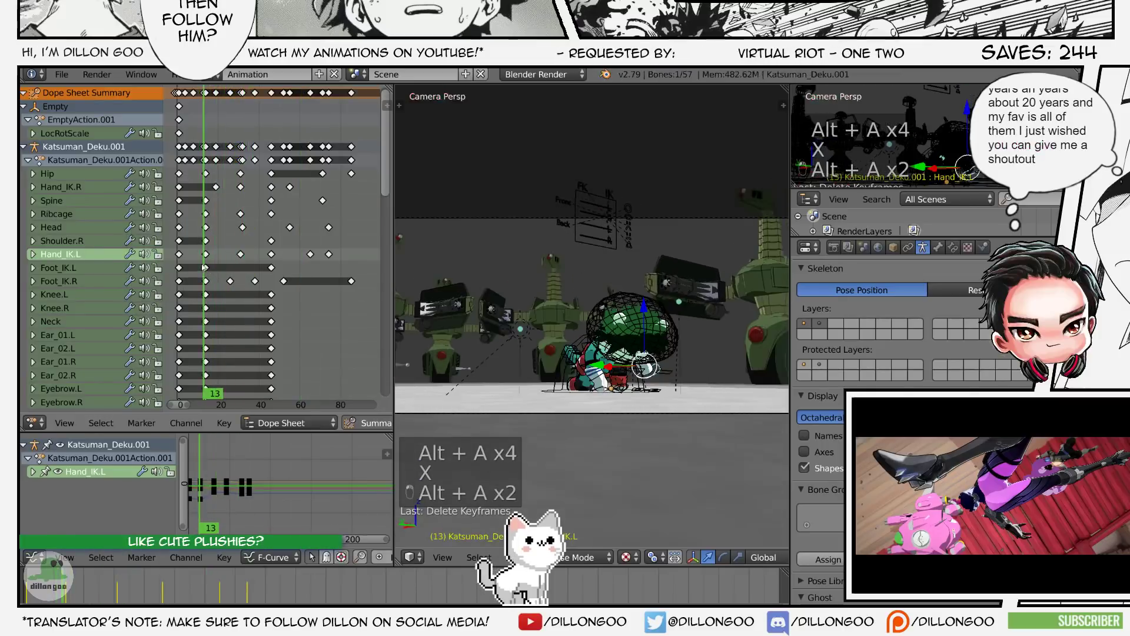
click(184, 280)
key(alt+a)
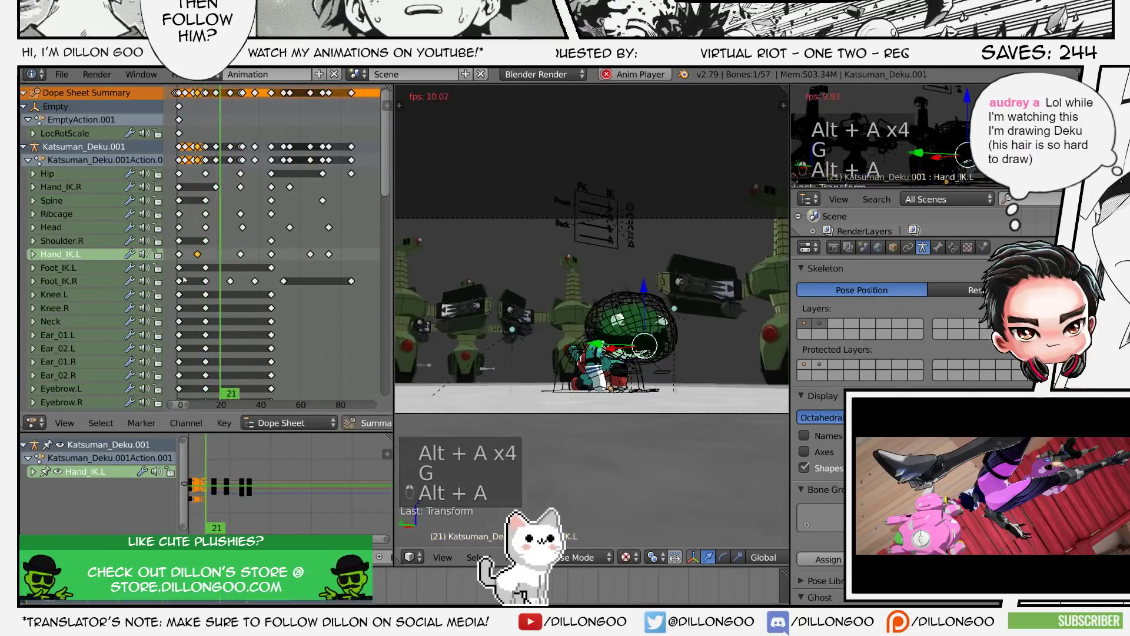
key(alt+a)
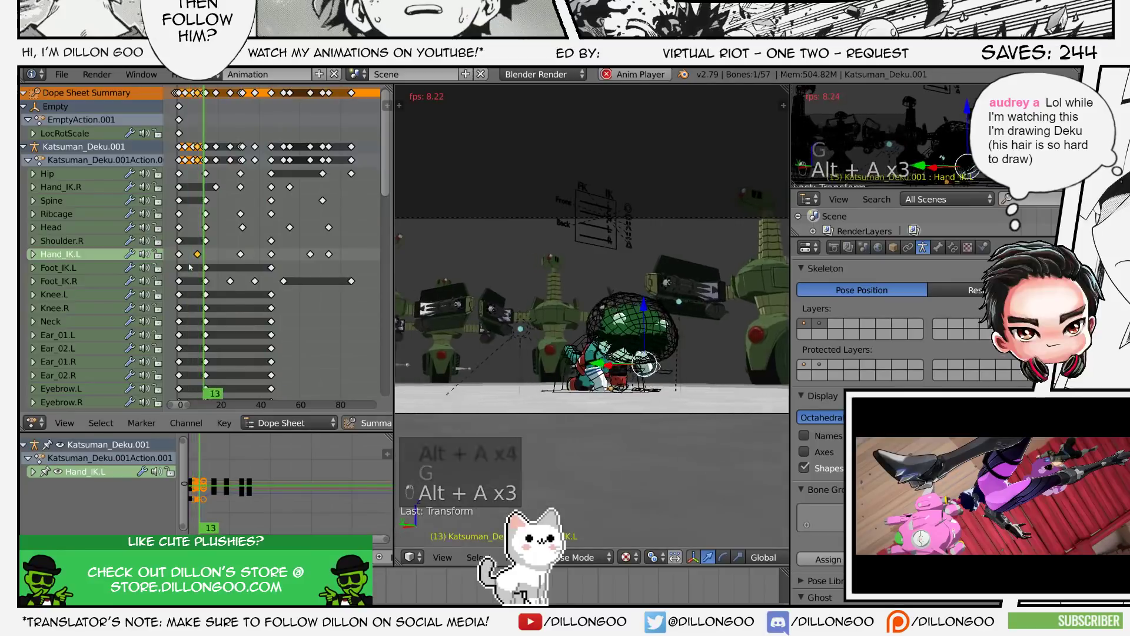
- Move the Hand_IK.L keyframe at frame 31 to about frame 27 and play back the timing
right_click(247, 254)
key(g)
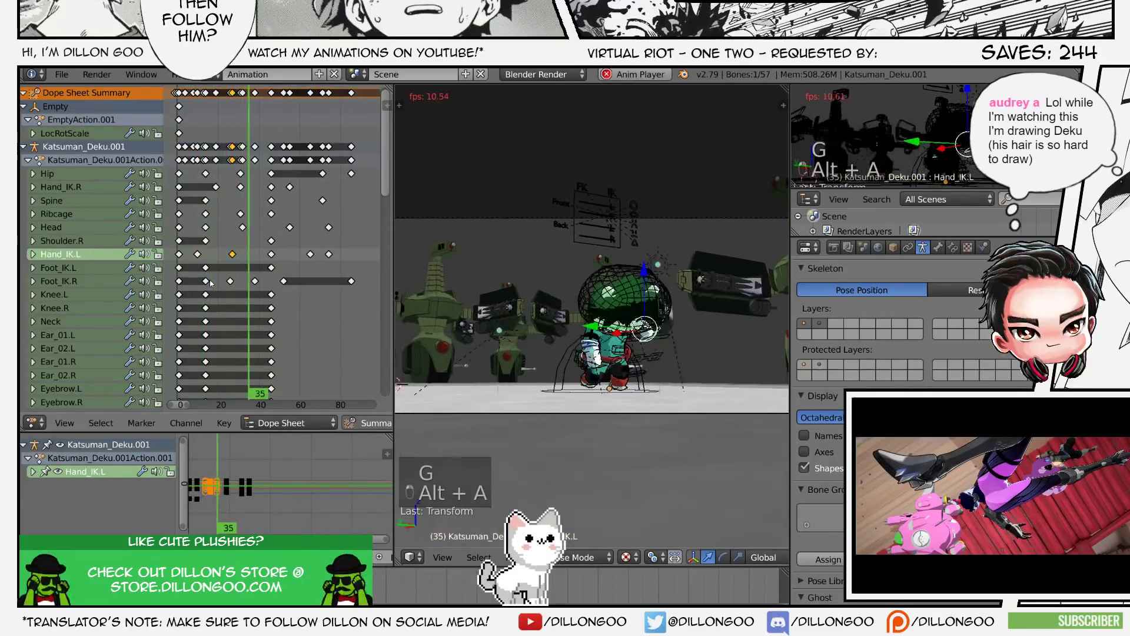
key(alt+a)
key(alt+a)
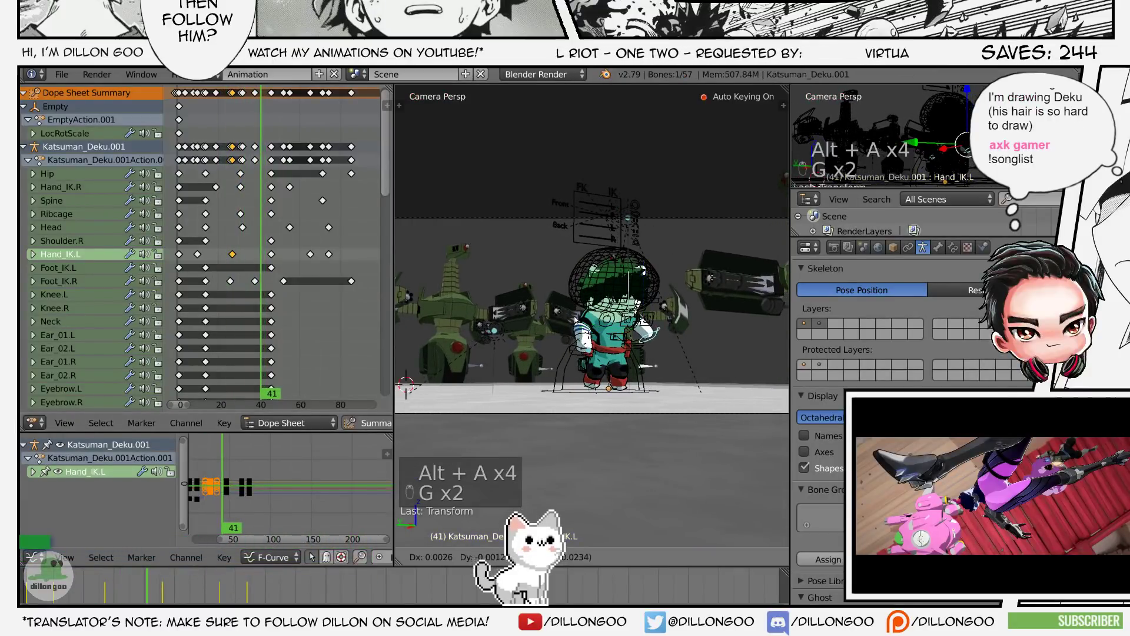
- Key a new Hand_IK.L position at frame 41 and delete its keyframe at frame 46
key(alt+a)
key(alt+a)
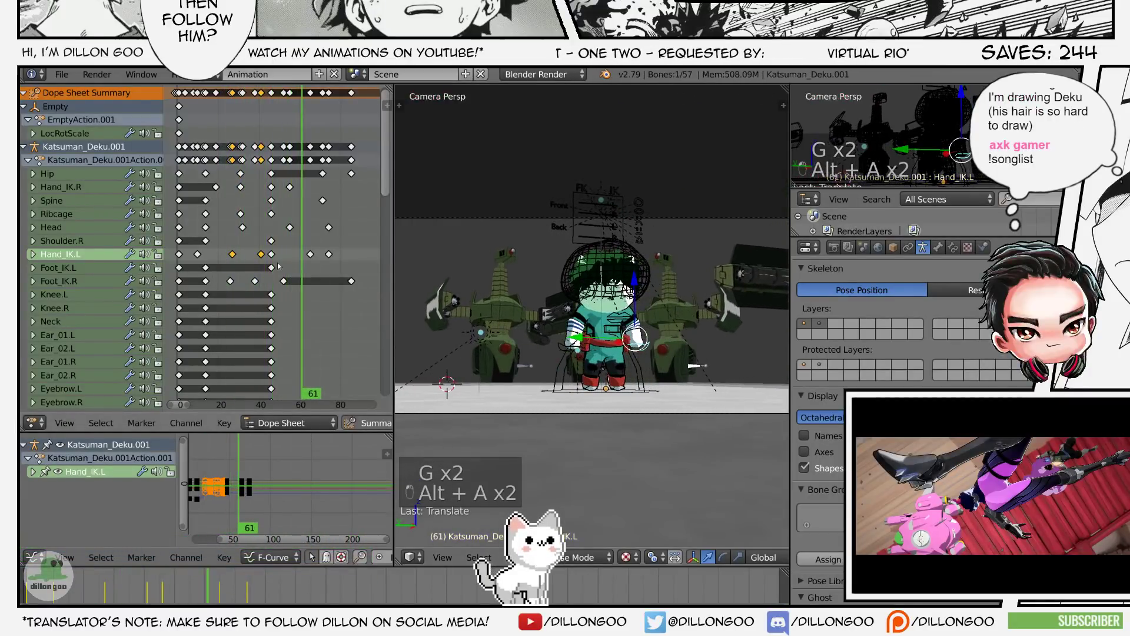
key(x)
click(268, 261)
key(alt+a)
key(alt+a)
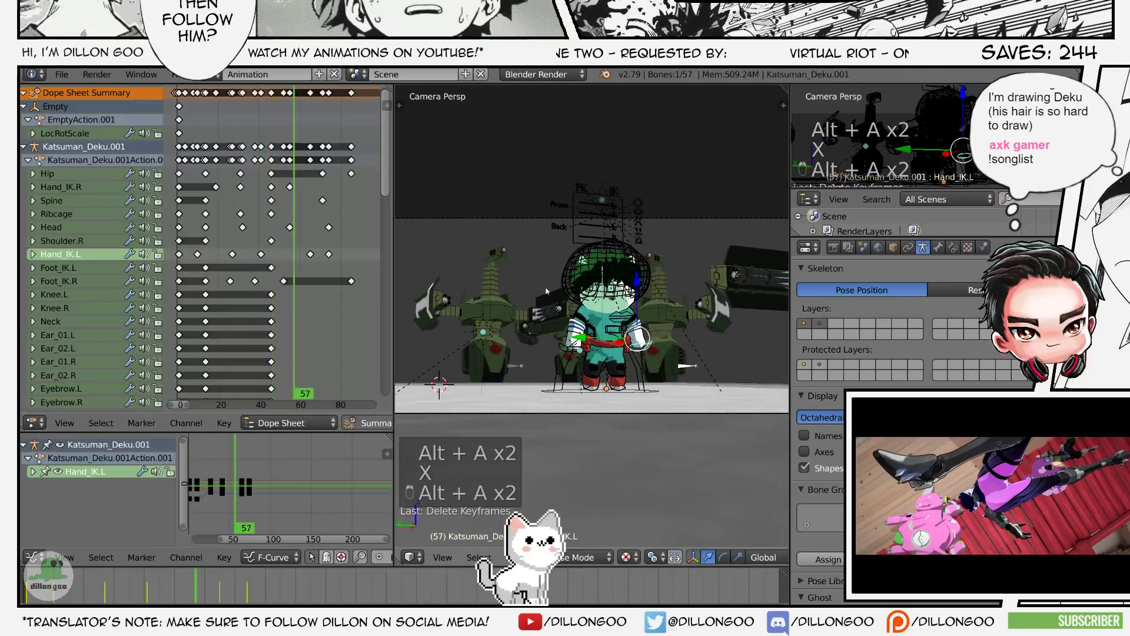
- Move the Hand_IK.L control at frame 60 and save the file
key(g)
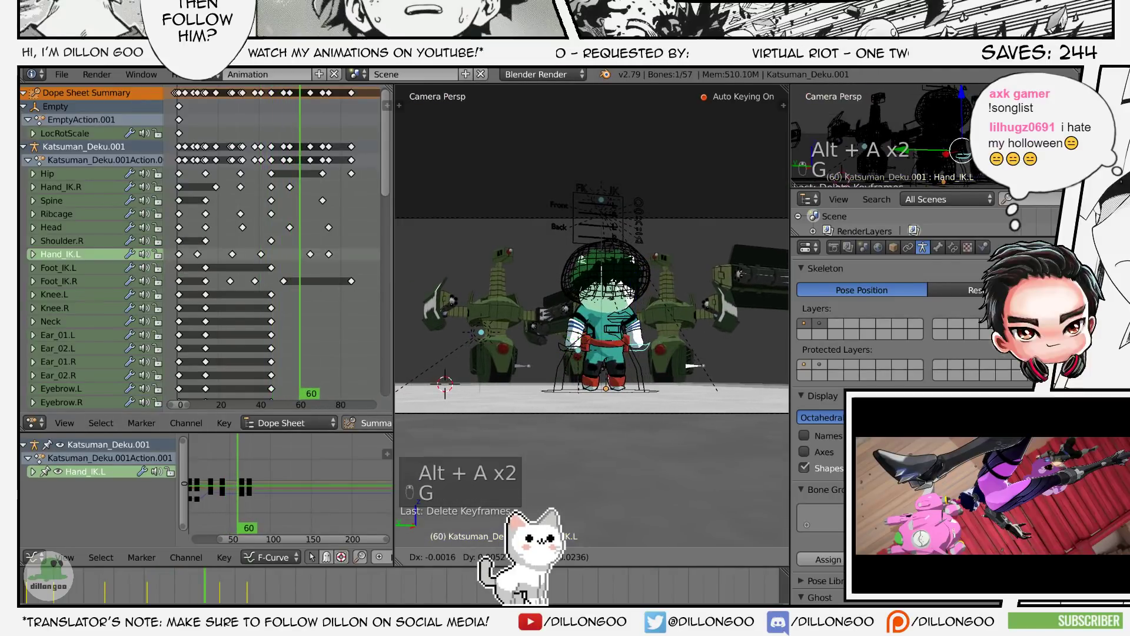
click(588, 298)
key(KP_Decimal)
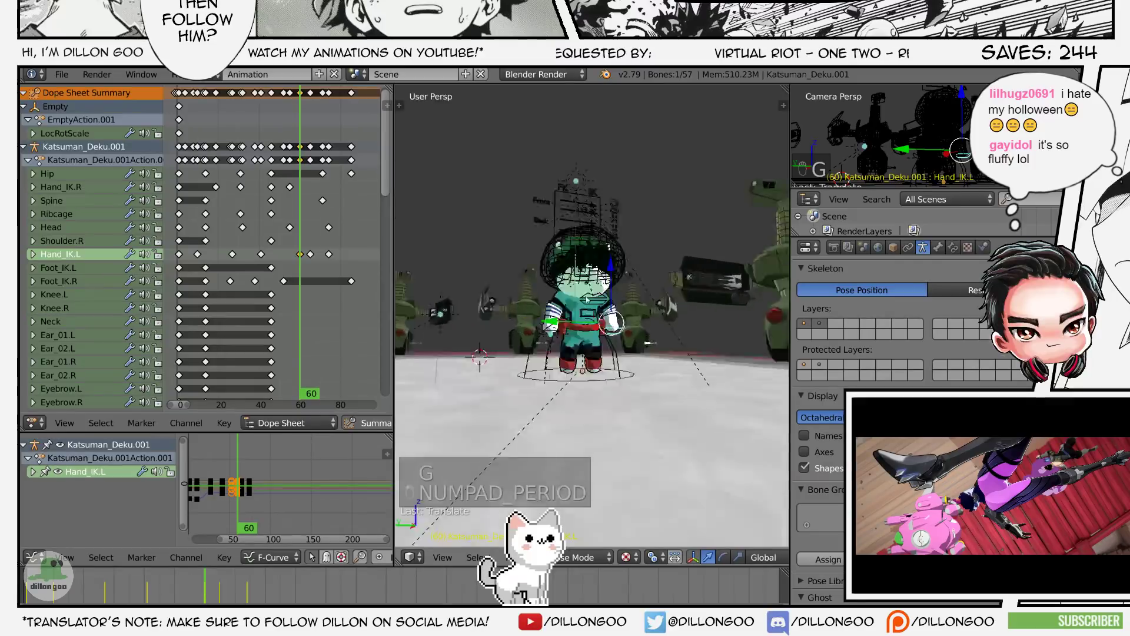
key(ctrl+s)
click(587, 298)
- Refine the left hand control's position at frame 60 while viewing the character from the side
key(z)
key(alt+z)
scroll(587, 298, down, 6)
middle_drag(588, 298, 637, 286)
scroll(574, 309, up, 2)
key(g)
click(580, 306)
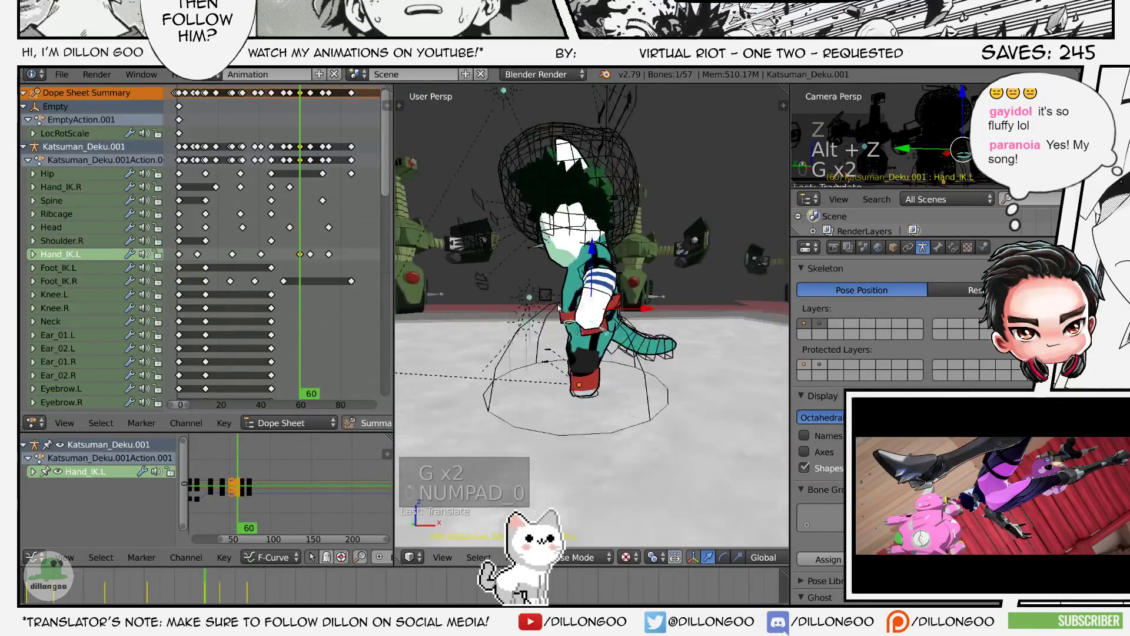
- Return to the camera view and save over Bakugo_Anim_v001.blend
key(KP_0)
key(ctrl+s)
key(z)
key(alt+z)
key(ctrl+s)
key(z)
key(alt+z)
key(alt+z)
key(alt+z)
key(ctrl+s)
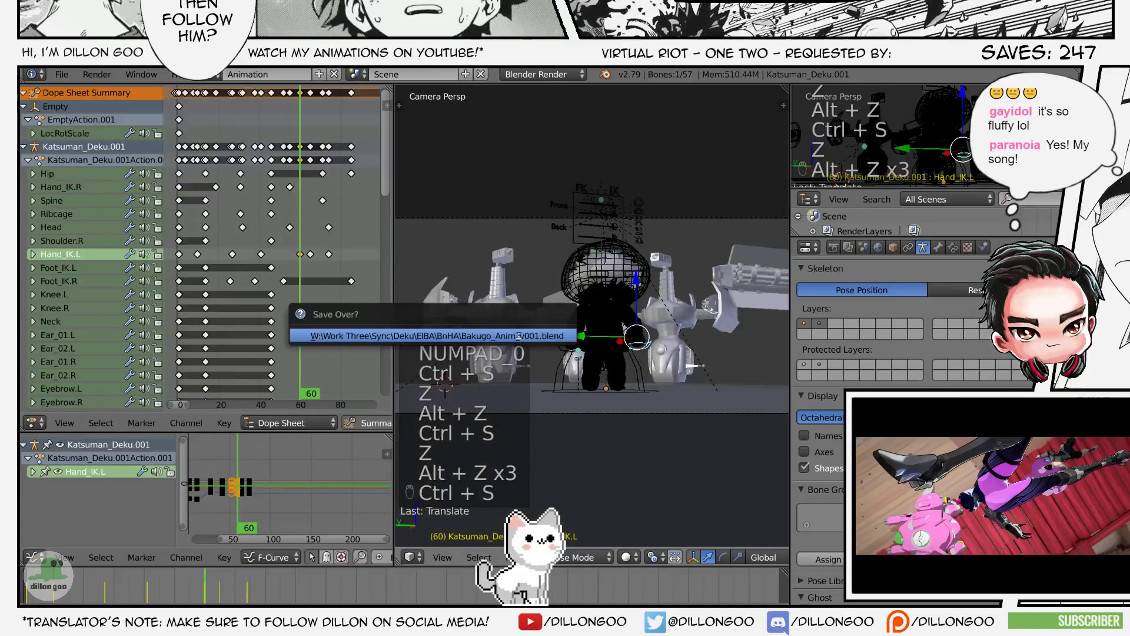
- Save the file again and restore textured shading in the camera view
key(z)
key(z)
key(z)
key(alt+z)
key(ctrl+s)
key(z)
key(z)
key(z)
key(z)
key(z)
key(alt+z)
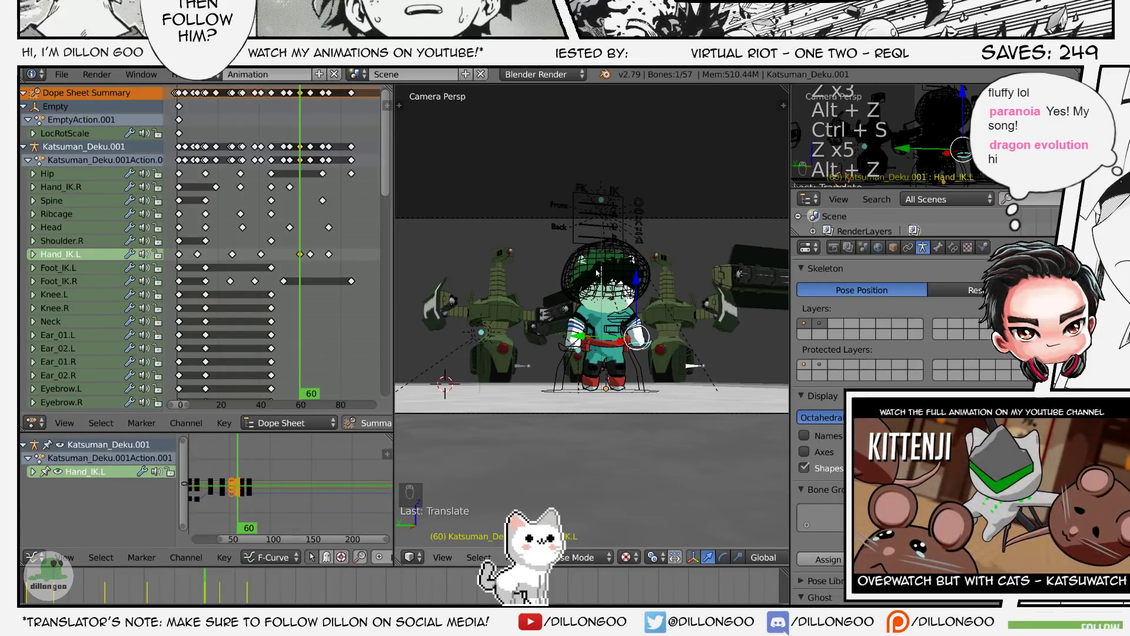
click(640, 434)
key(z)
key(z)
key(z)
key(alt+z)
- Delete the Hand_IK.L keyframe at frame 65 and play back the motion
click(310, 254)
key(x)
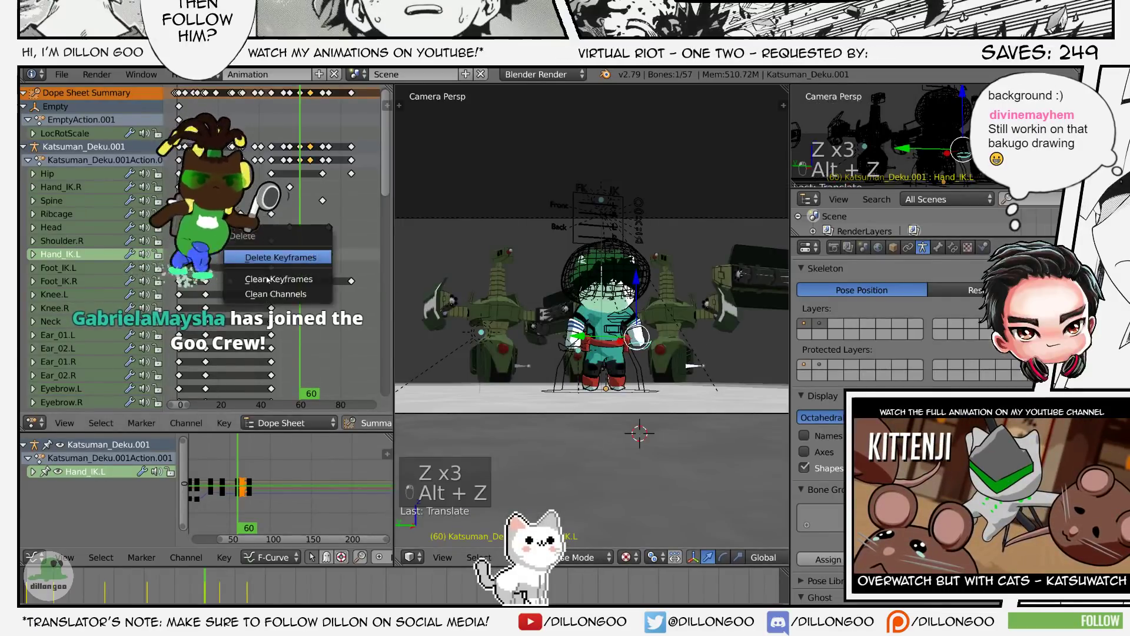
click(277, 257)
key(alt+a)
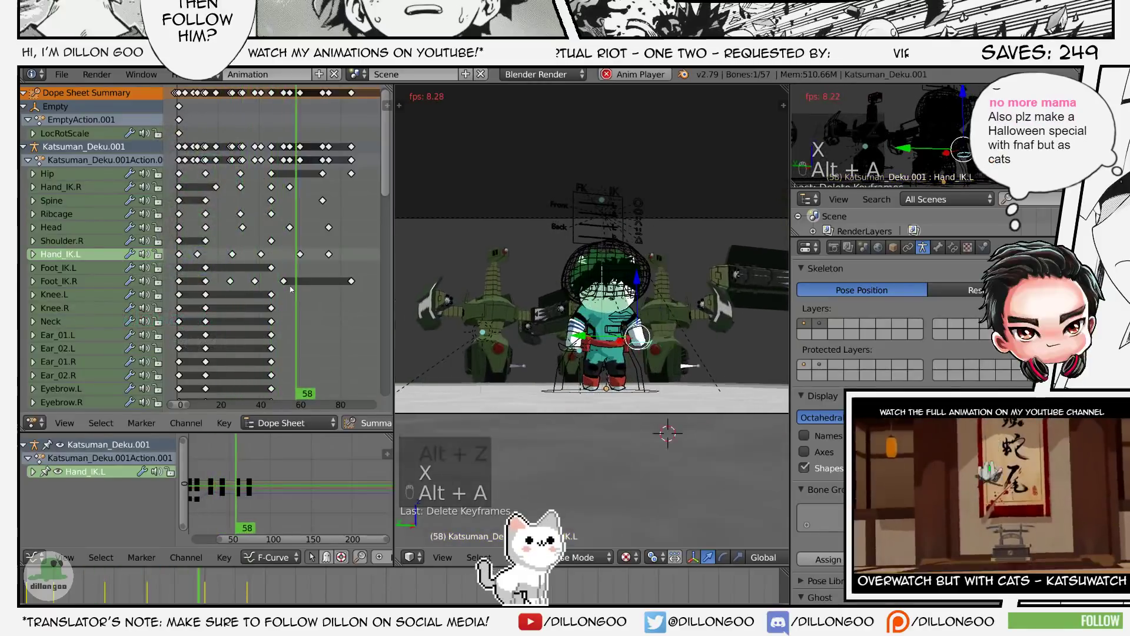
key(alt+a)
key(alt+a)
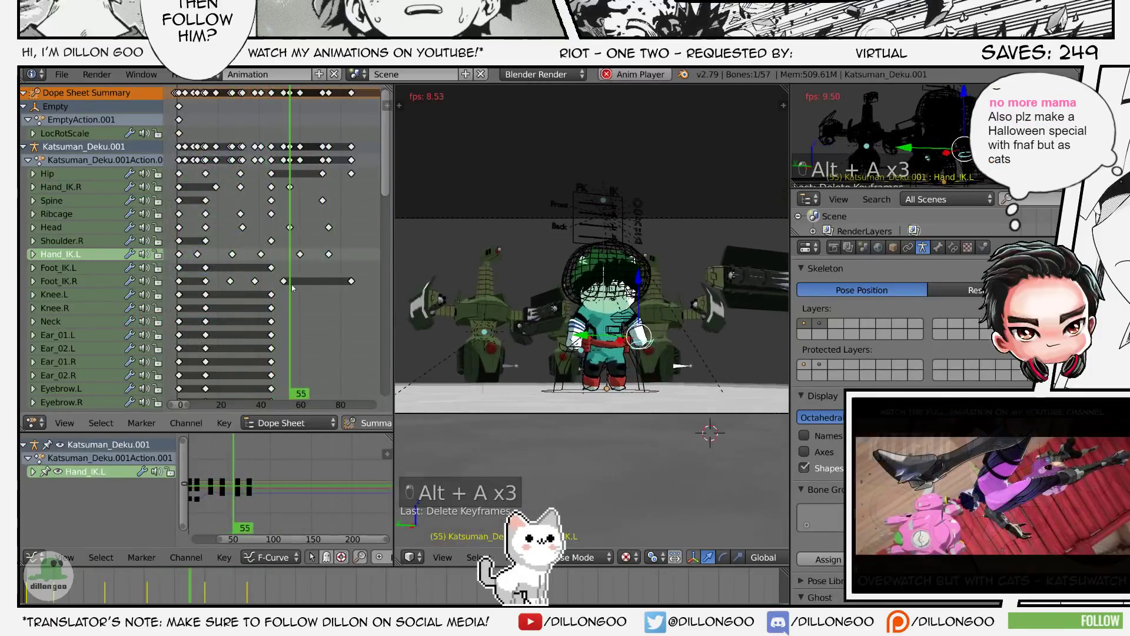
key(alt+a)
- Select the Hand_IK.R control and save the file
key(a)
key(a)
key(a)
key(z)
right_click(566, 343)
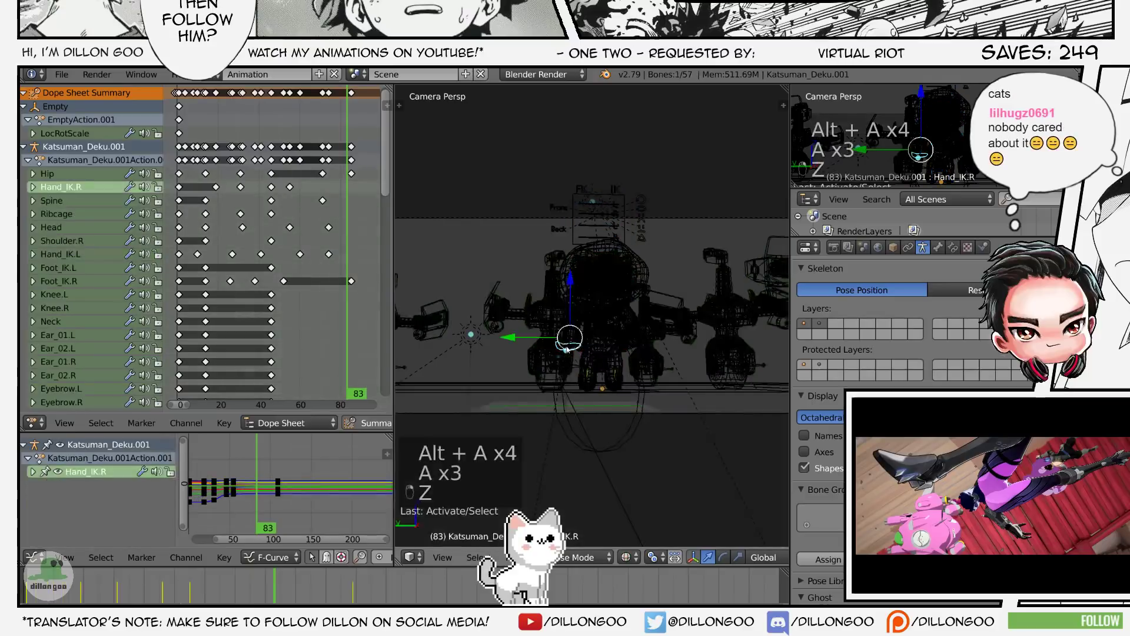
key(z)
key(z)
key(alt+z)
key(ctrl+s)
key(z)
key(z)
key(z)
- Play back the right hand's motion and delete the Hand_IK.R keyframe at frame 46
key(alt+a)
key(alt+a)
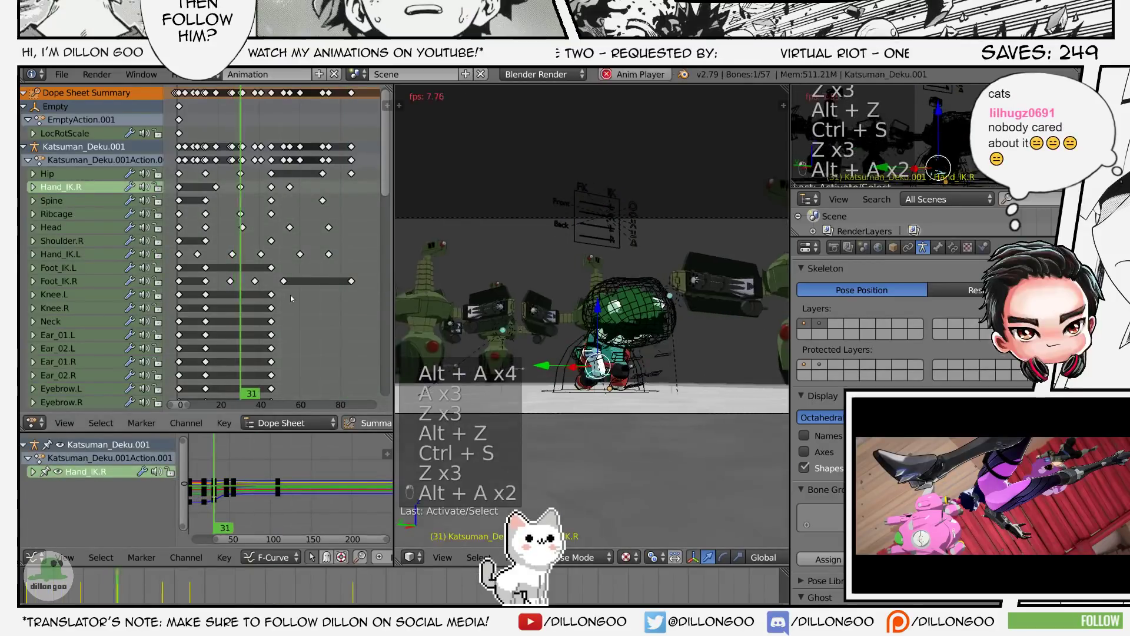
key(alt+a)
key(alt+a)
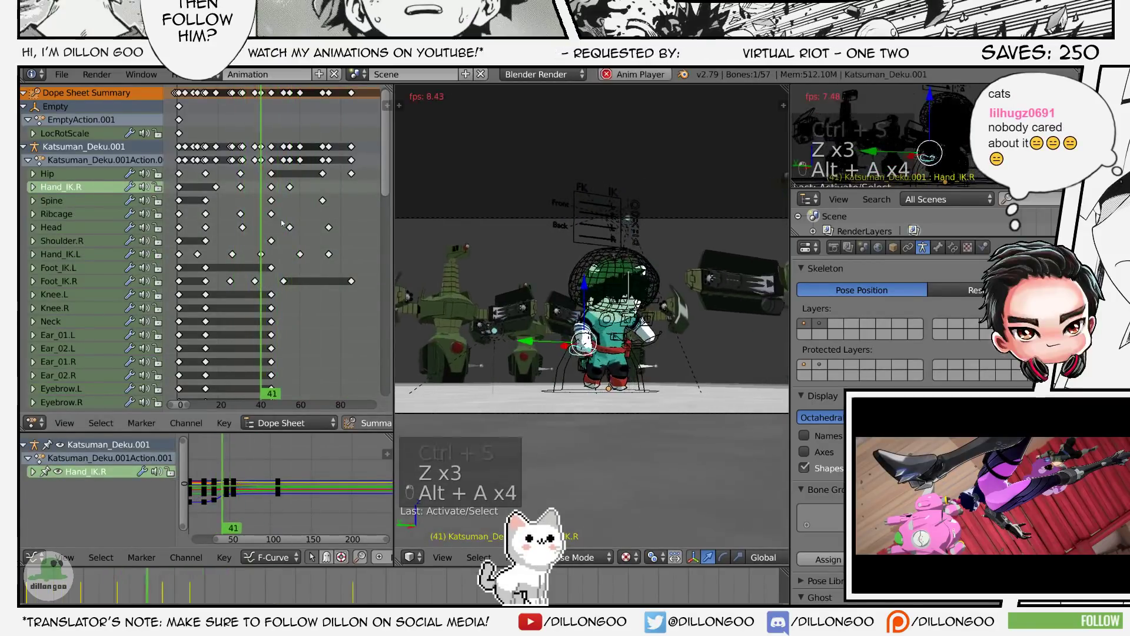
key(alt+a)
key(x)
click(272, 190)
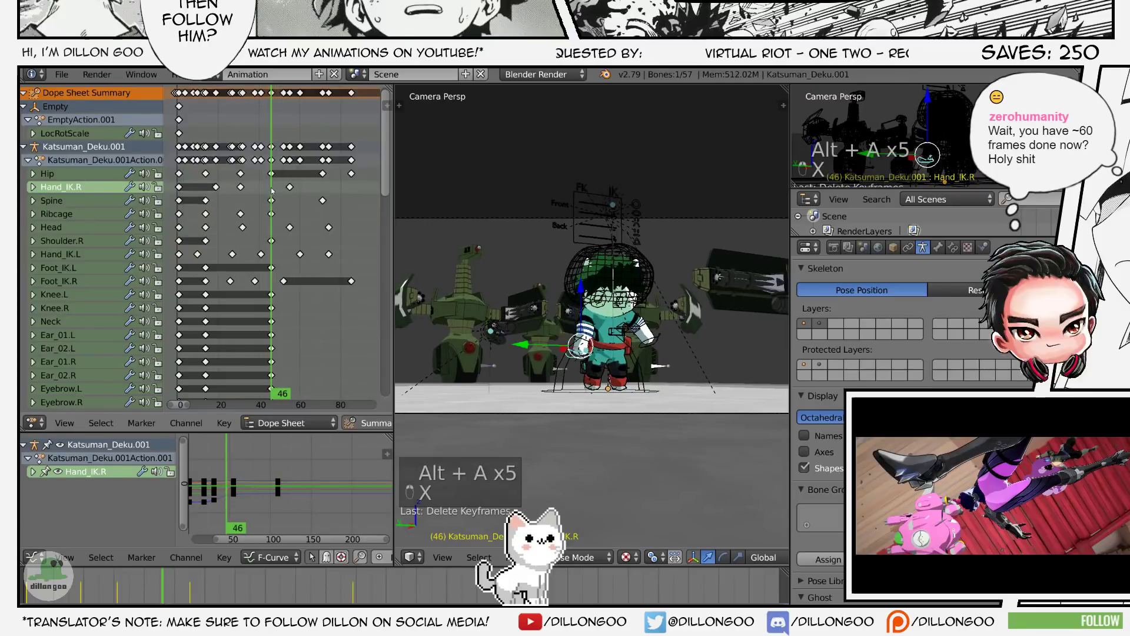
- Shift the last Hand_IK.R keyframe of the stand-up 5 frames later to frame 60 and play back the result
click(239, 216)
key(alt+a)
key(alt+a)
scroll(269, 194, up, 5)
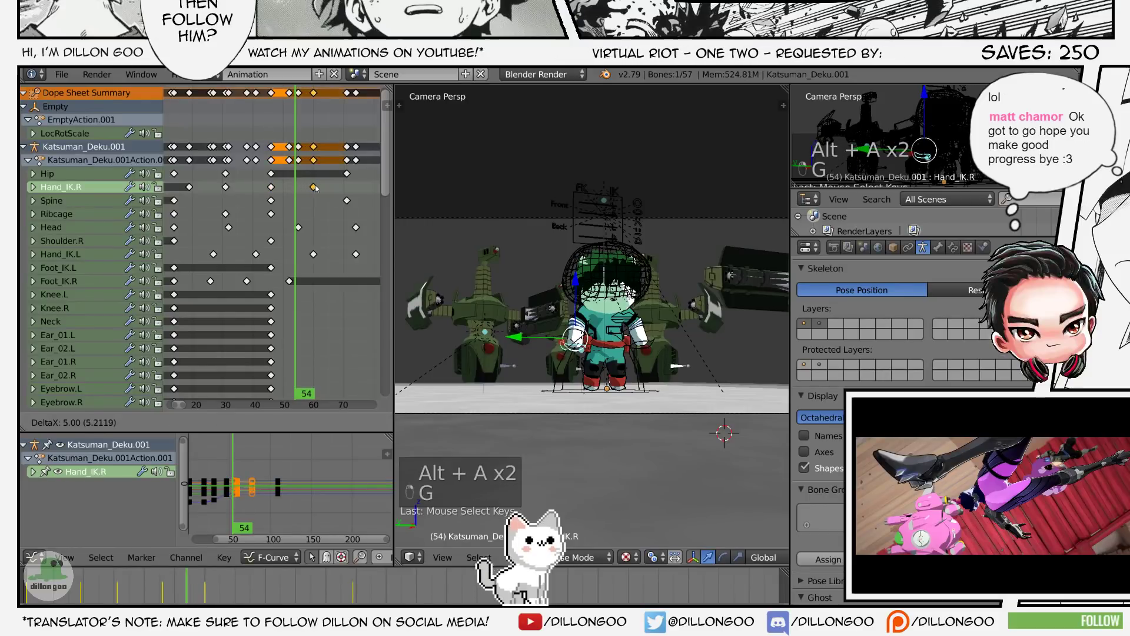
click(315, 187)
key(alt+a)
key(alt+a)
key(alt+a)
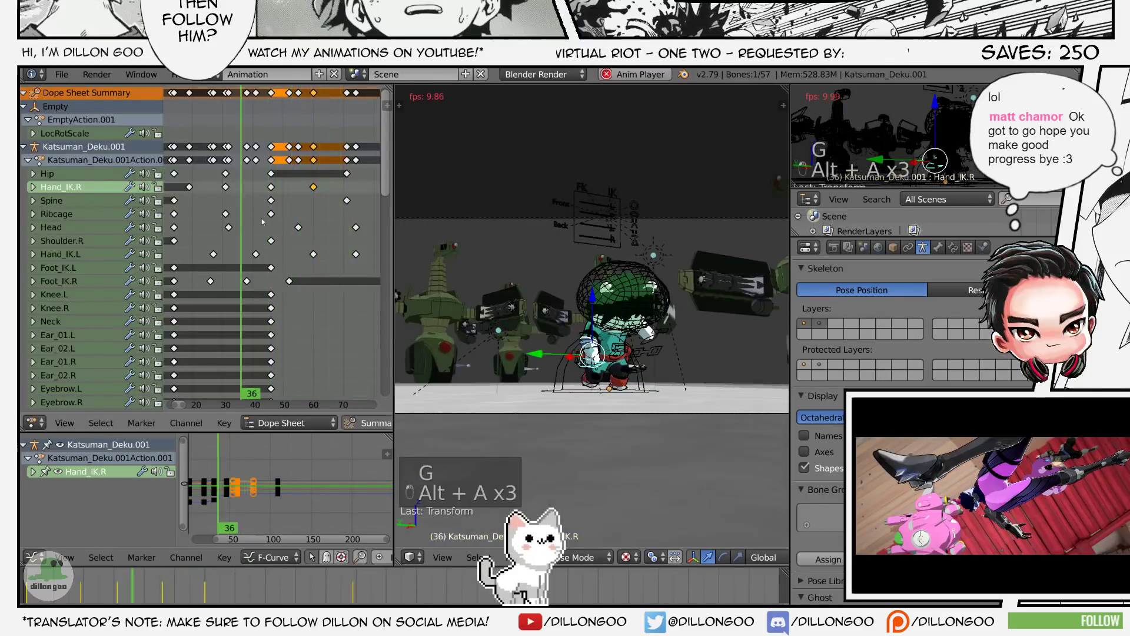
key(alt+a)
- Move the Hand_IK.R control beside the hip at frame 60 and save the file
key(g)
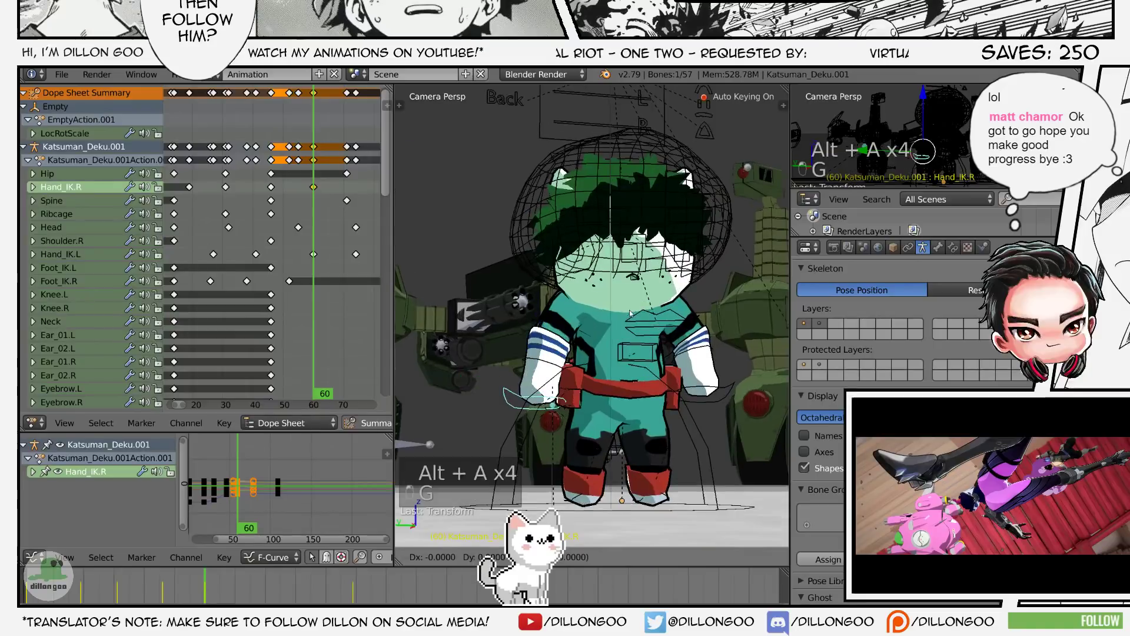
click(633, 279)
key(ctrl+s)
click(633, 278)
key(z)
key(z)
key(z)
key(alt+z)
- Play back the right hand motion through frame 79 and save the file
scroll(298, 284, down, 7)
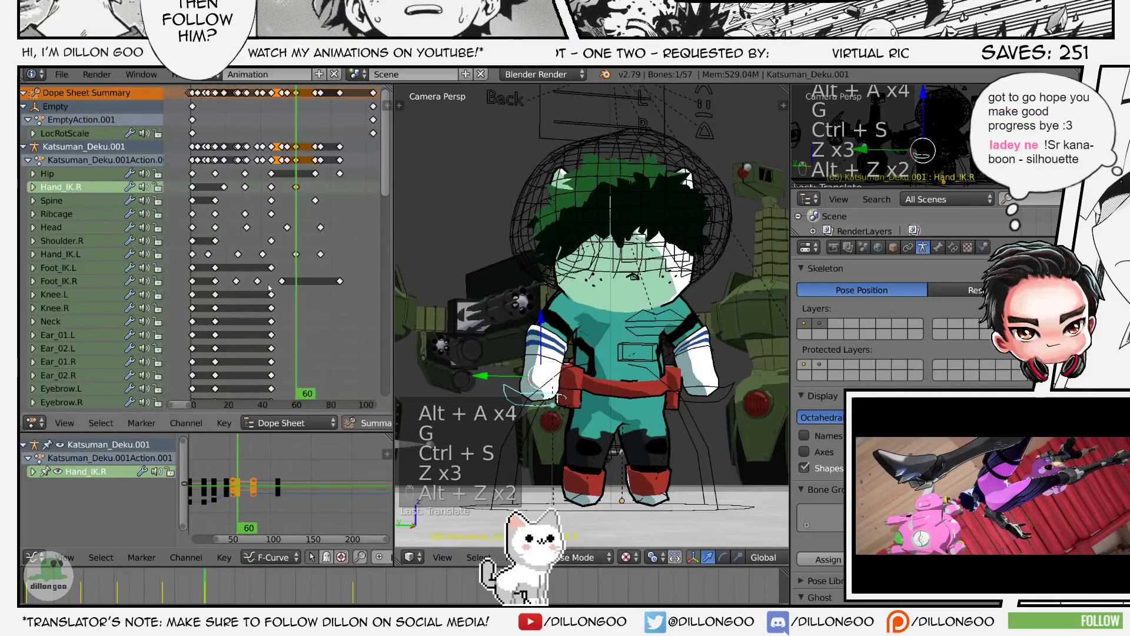
middle_drag(297, 285, 238, 288)
key(alt+a)
key(alt+a)
key(ctrl+s)
click(605, 297)
scroll(604, 296, down, 6)
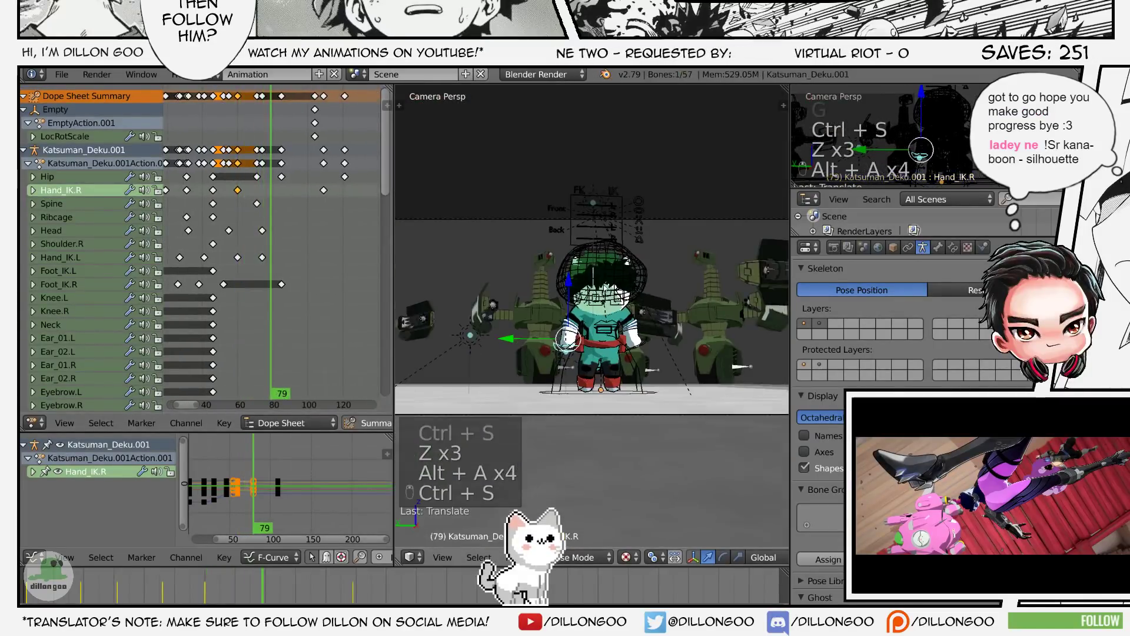
- Fit the camera frame in the 3D view, save the file and switch to solid shading
key(Home)
key(z)
key(alt+z)
key(ctrl+s)
click(600, 303)
key(z)
key(z)
key(z)
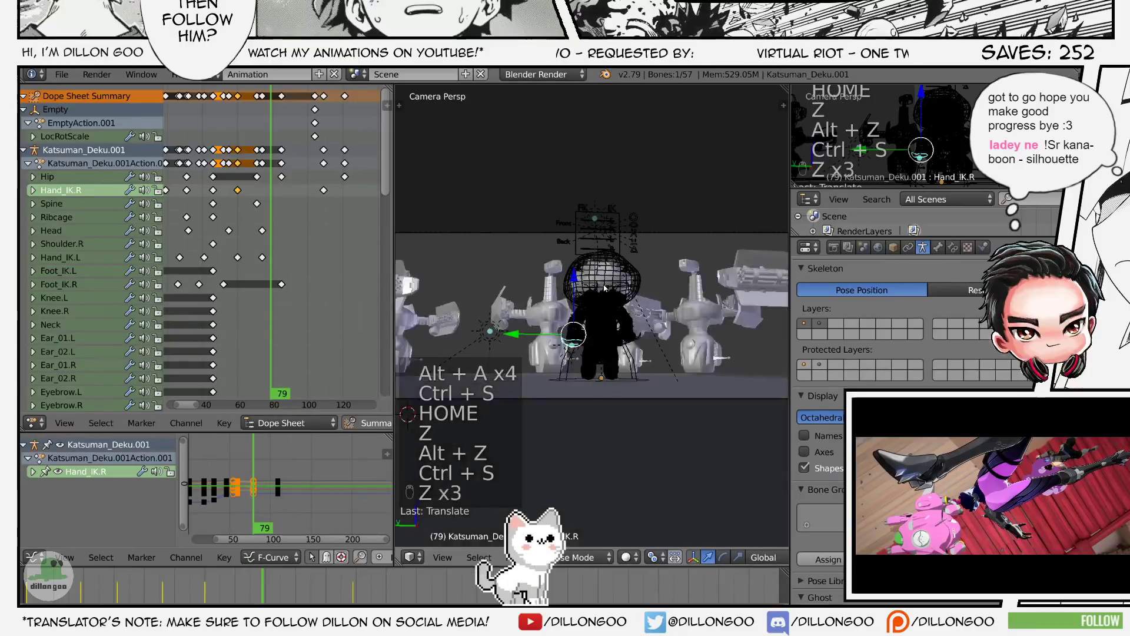
- Save the file and cycle the viewport shading until the scene is shown textured
key(alt+z)
key(ctrl+s)
click(600, 303)
key(z)
key(z)
key(z)
key(z)
key(z)
key(z)
key(alt+z)
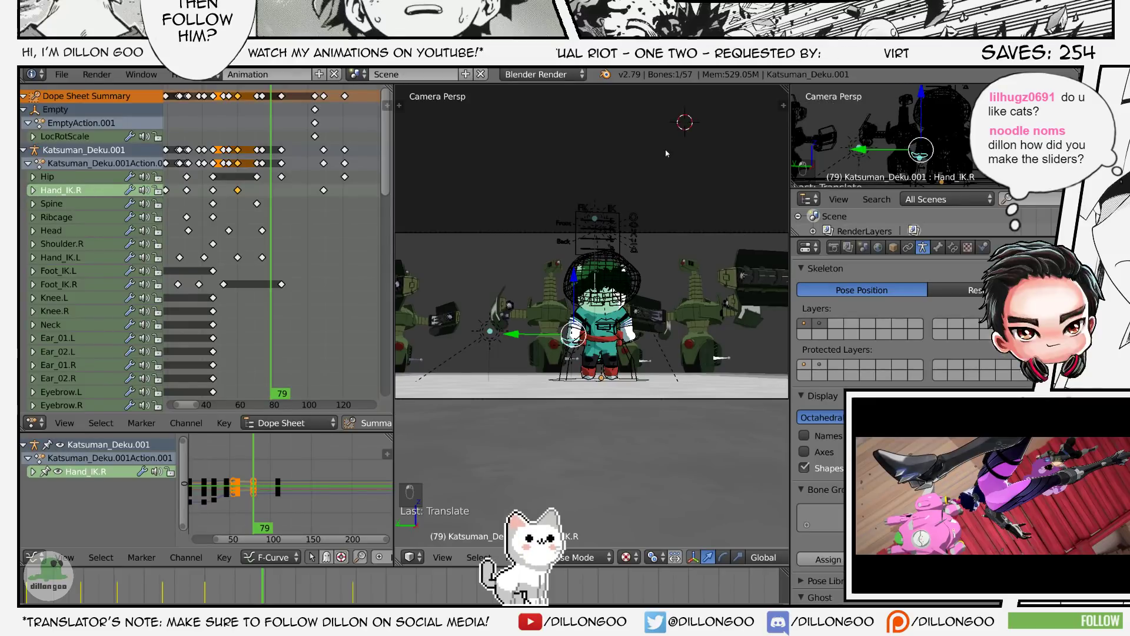
- Return to the first frame, save the file and maximize the fitted camera view
key(shift+Left)
key(Home)
key(ctrl+s)
key(z)
key(z)
key(z)
key(alt+z)
key(shift+space)
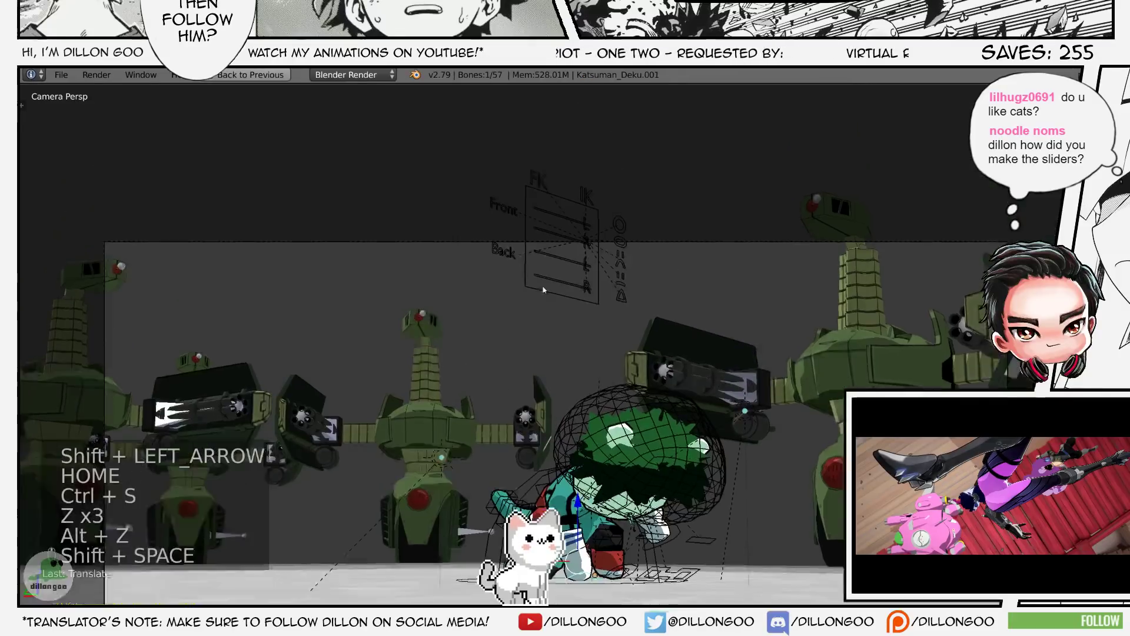
- Try sliding the front IK/FK controls of the rig, moving IK_Front.L to the FK side at frame 44
key(a)
key(a)
key(a)
key(z)
key(z)
key(z)
click(576, 241)
key(alt+z)
key(g)
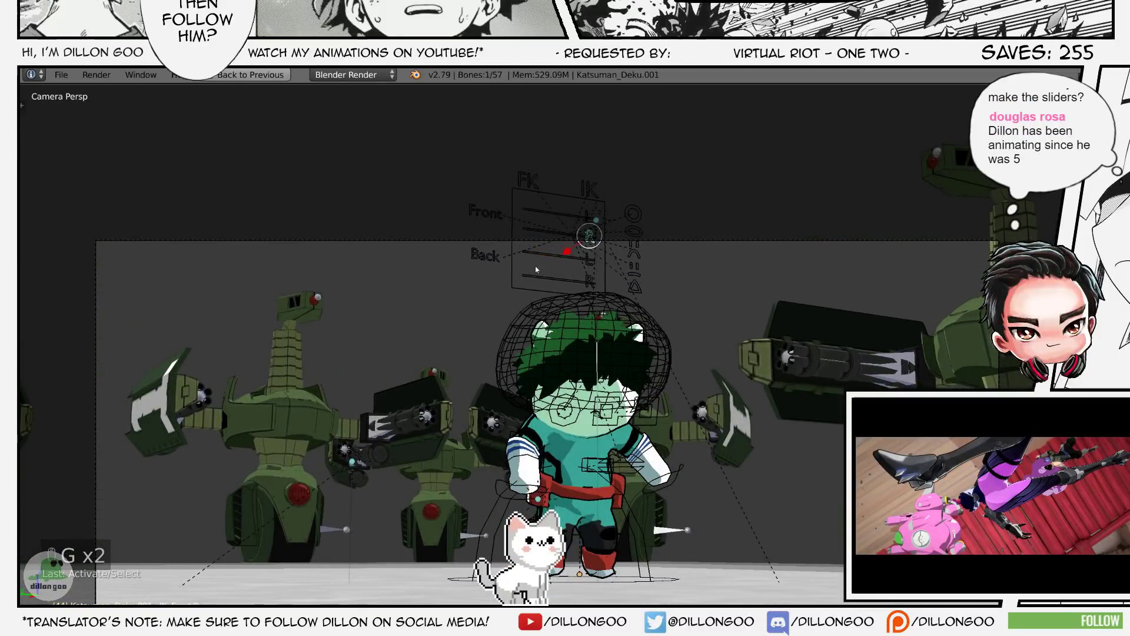
key(a)
key(a)
key(a)
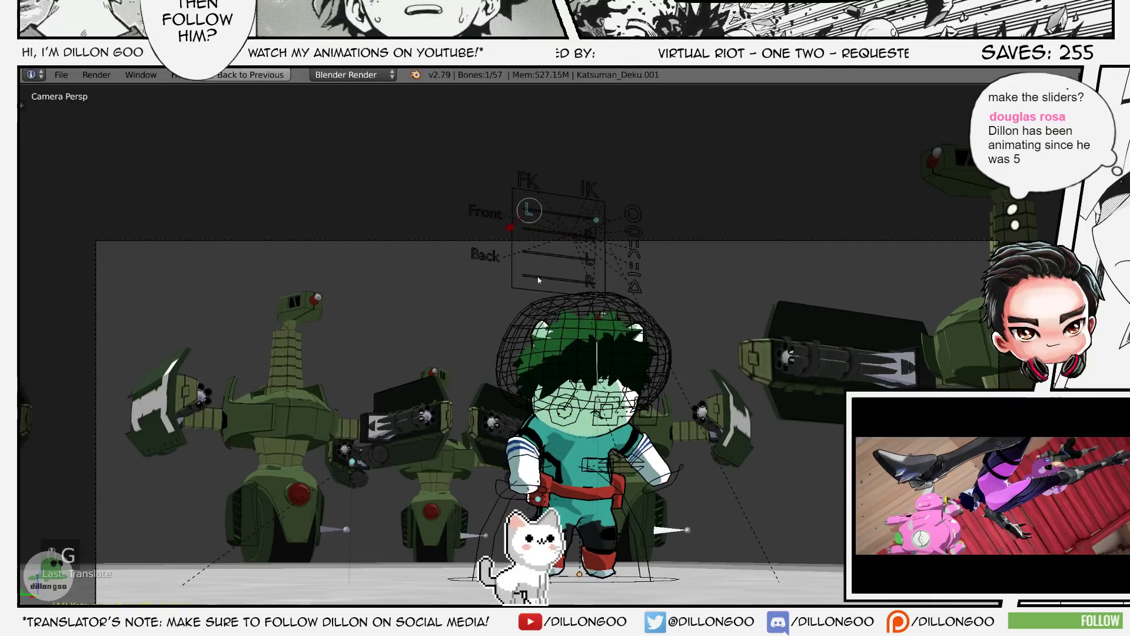
- Delete the new IK_Front.L keyframe at frame 44 in the Dope Sheet
key(shift+space)
scroll(268, 215, down, 5)
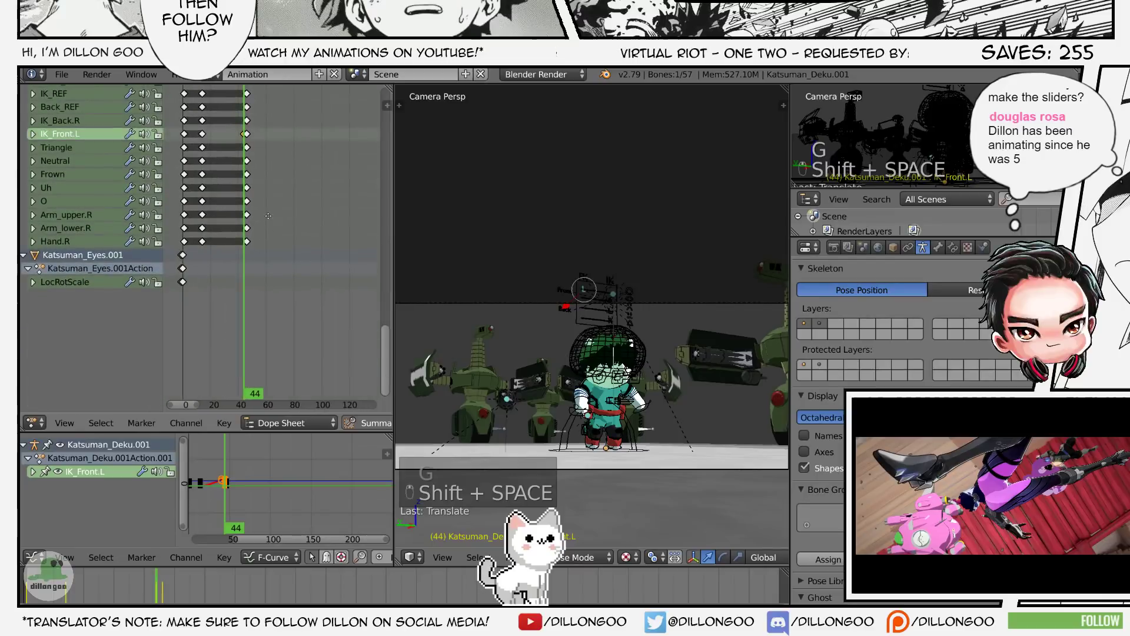
key(x)
click(241, 136)
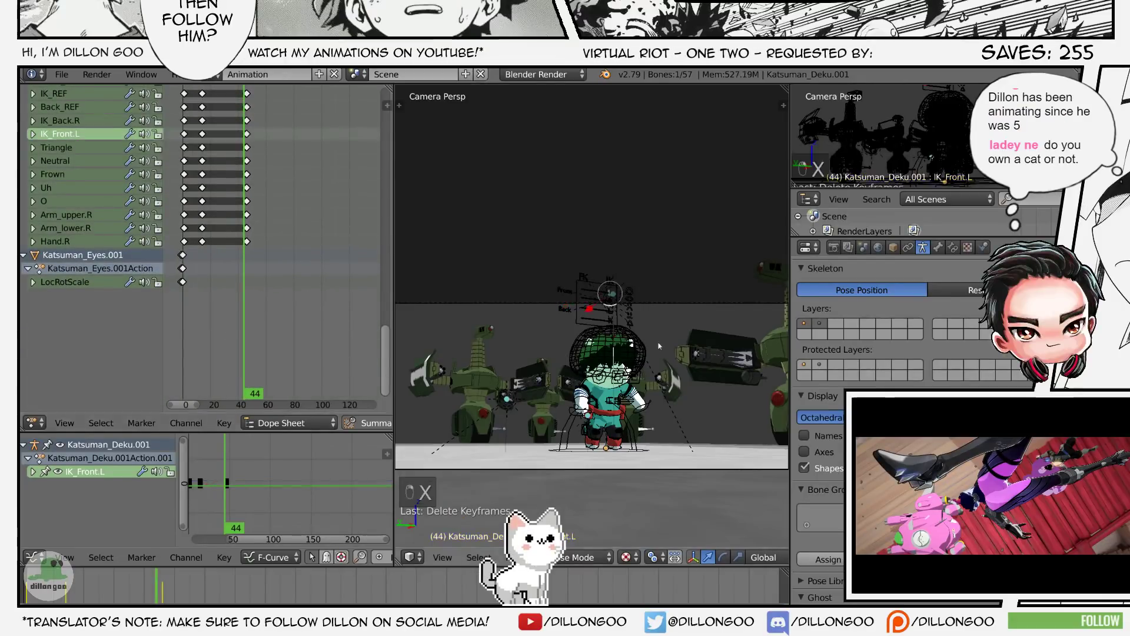
- Save the file and scrub back and forth through the stand-up animation in the maximized textured camera view
key(shift+space)
key(ctrl+s)
click(692, 360)
key(z)
key(z)
key(z)
key(alt+z)
alt+scroll(758, 425, down, 11)
alt+scroll(746, 424, down, 8)
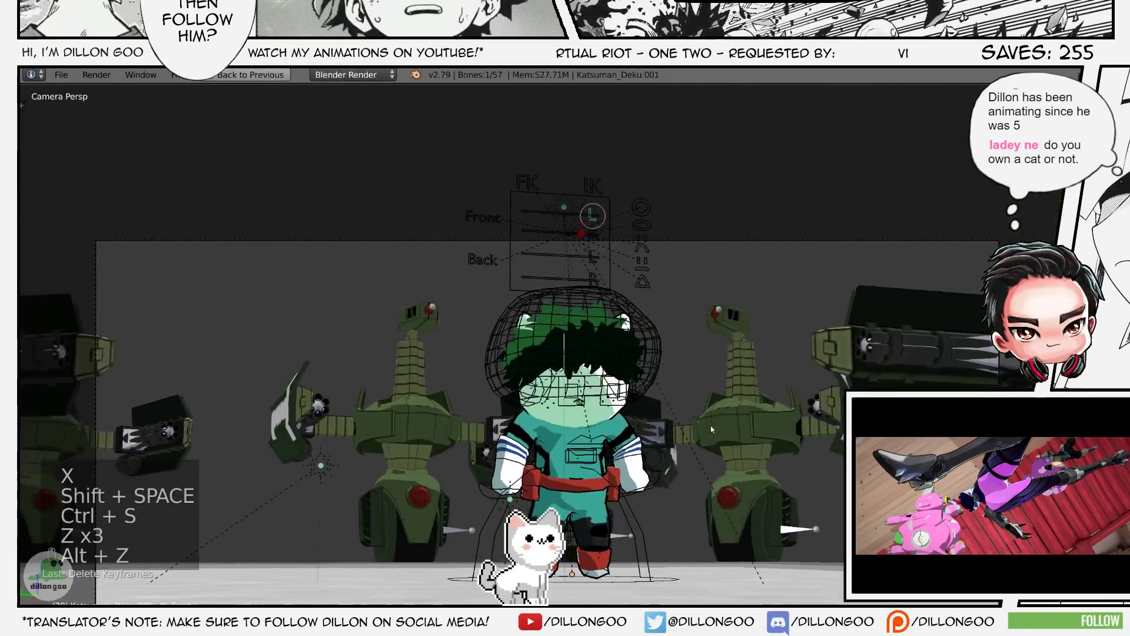
alt+scroll(711, 426, up, 20)
alt+scroll(654, 430, down, 20)
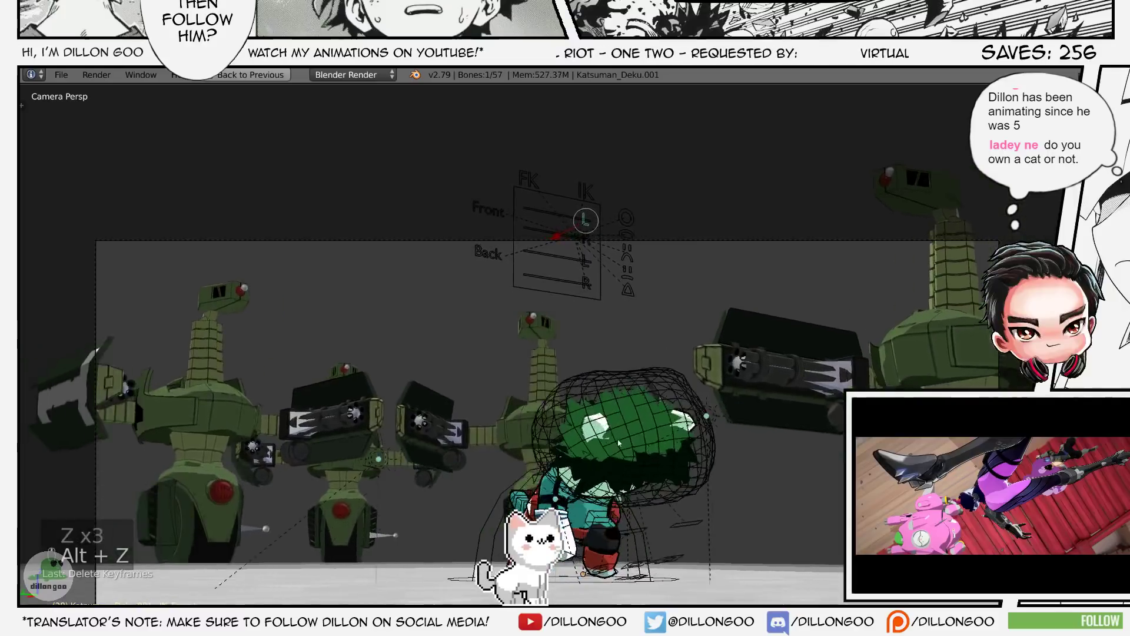
- Point the driver variable of the Leg_lower.L IK constraint influence at the Katsuman_Deku armature object
key(z)
key(shift+space)
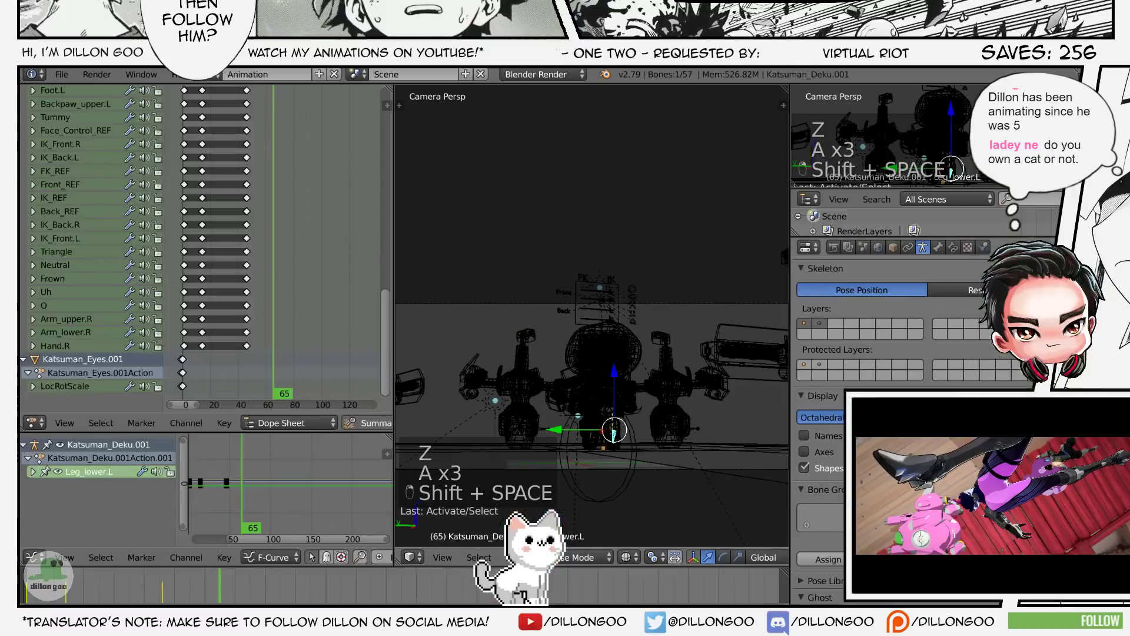
click(953, 248)
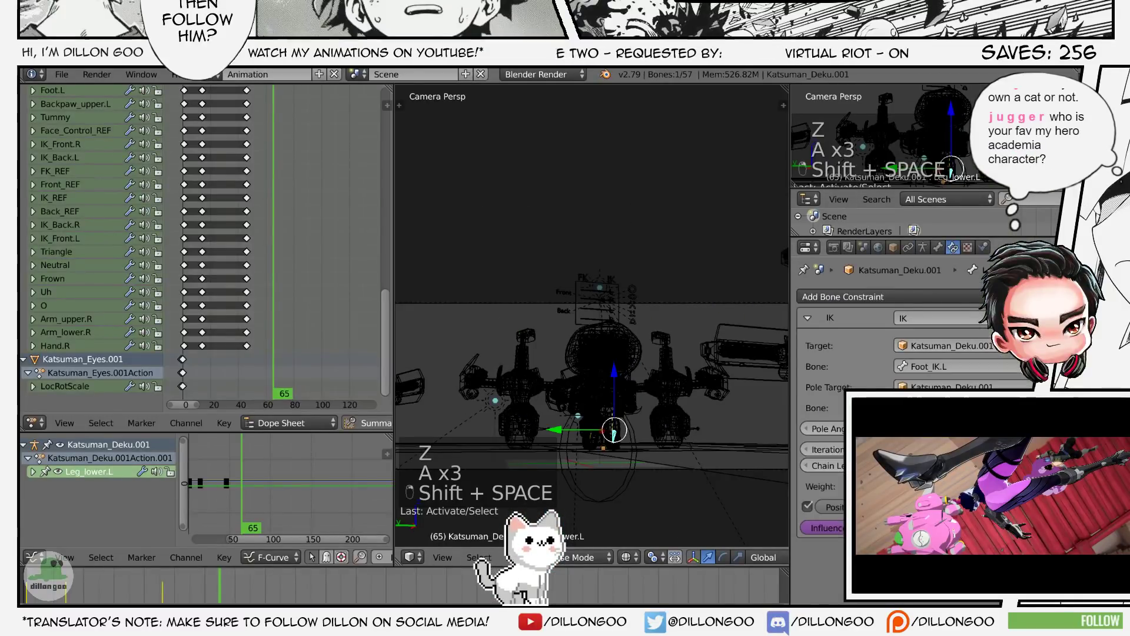
key(ctrl+Tab)
key(shift+space)
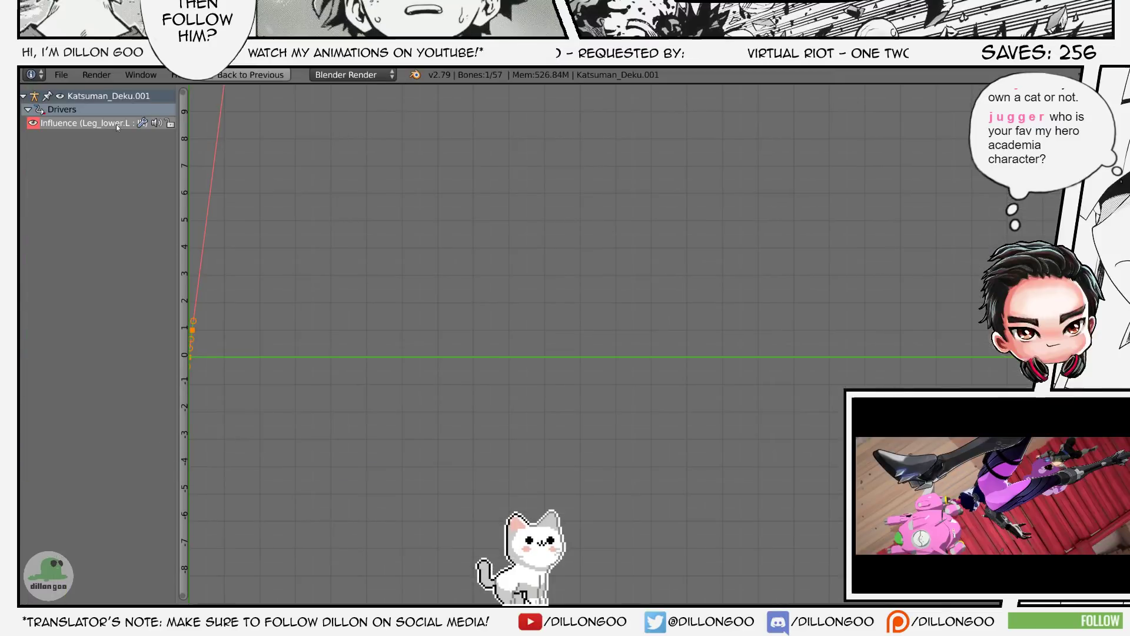
key(n)
click(941, 157)
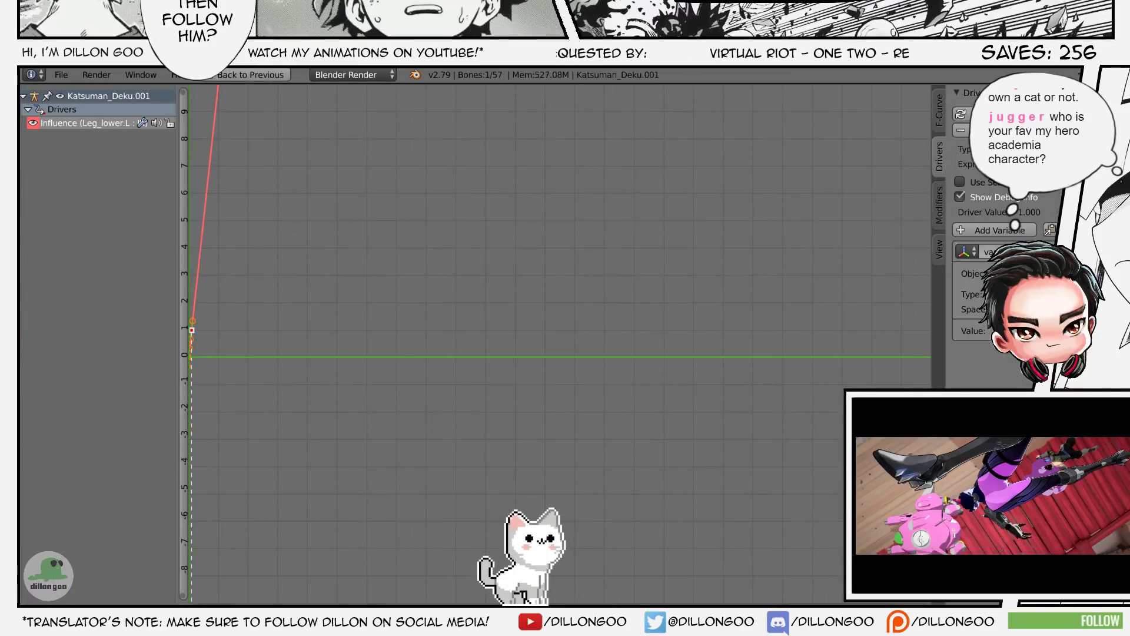
key(shift+space)
scroll(318, 482, down, 6)
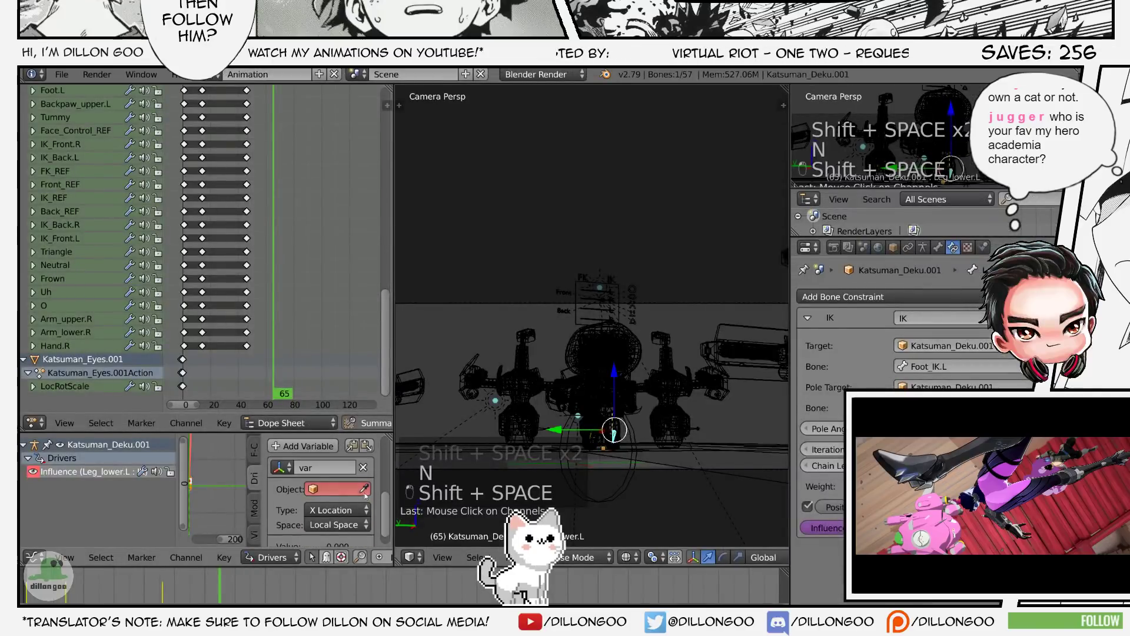
click(578, 275)
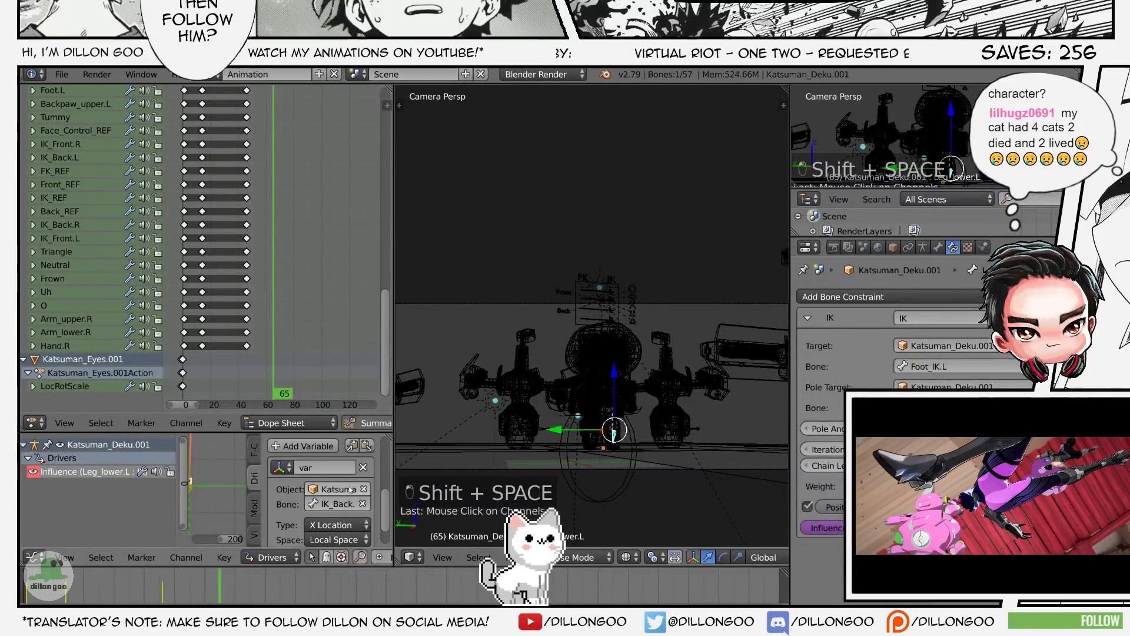
- Try sliding the back left IK/FK control in the maximized 3D view to test the leg's driver
key(shift+space)
key(z)
key(alt+z)
right_click(600, 328)
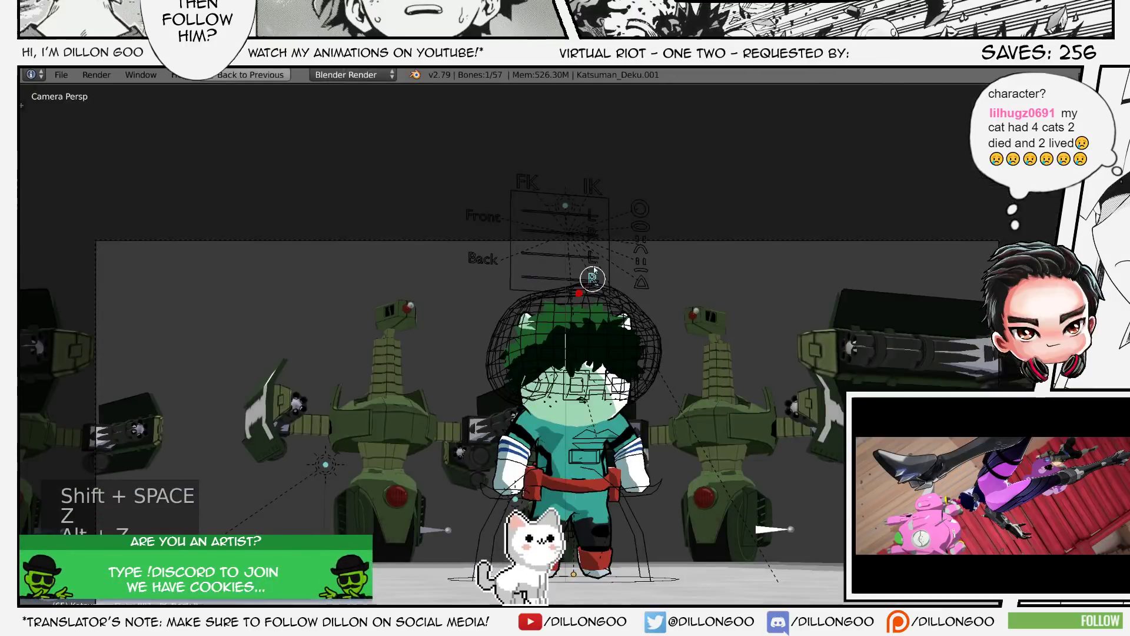
key(z)
key(z)
key(z)
key(z)
right_click(596, 265)
right_click(594, 258)
key(alt+z)
key(g)
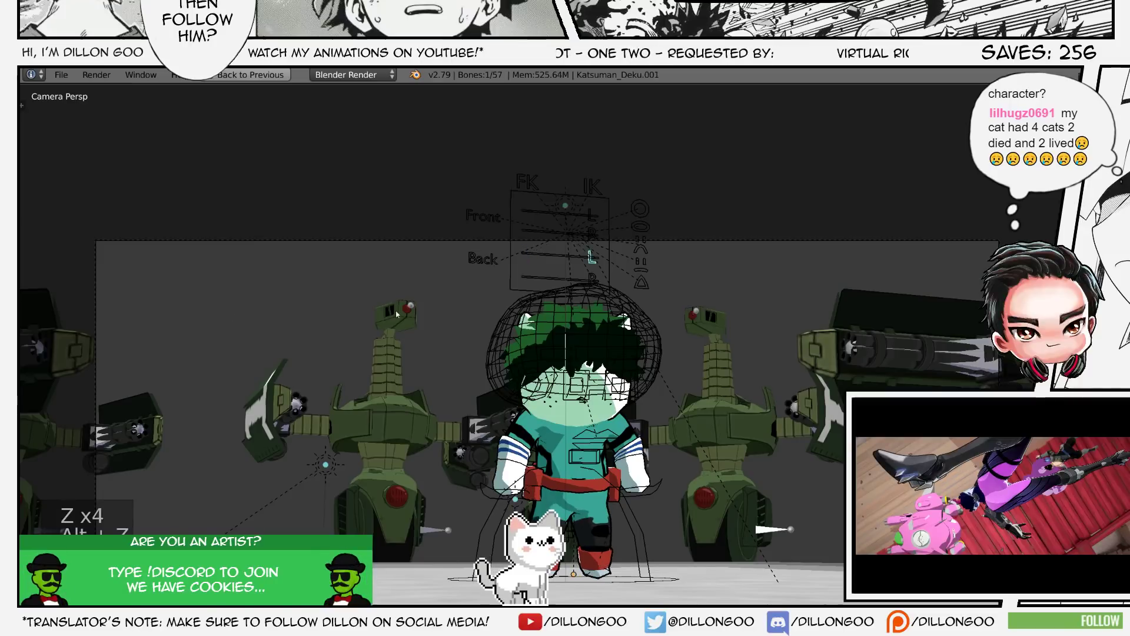
right_click(636, 447)
shift+middle_drag(641, 510, 641, 454)
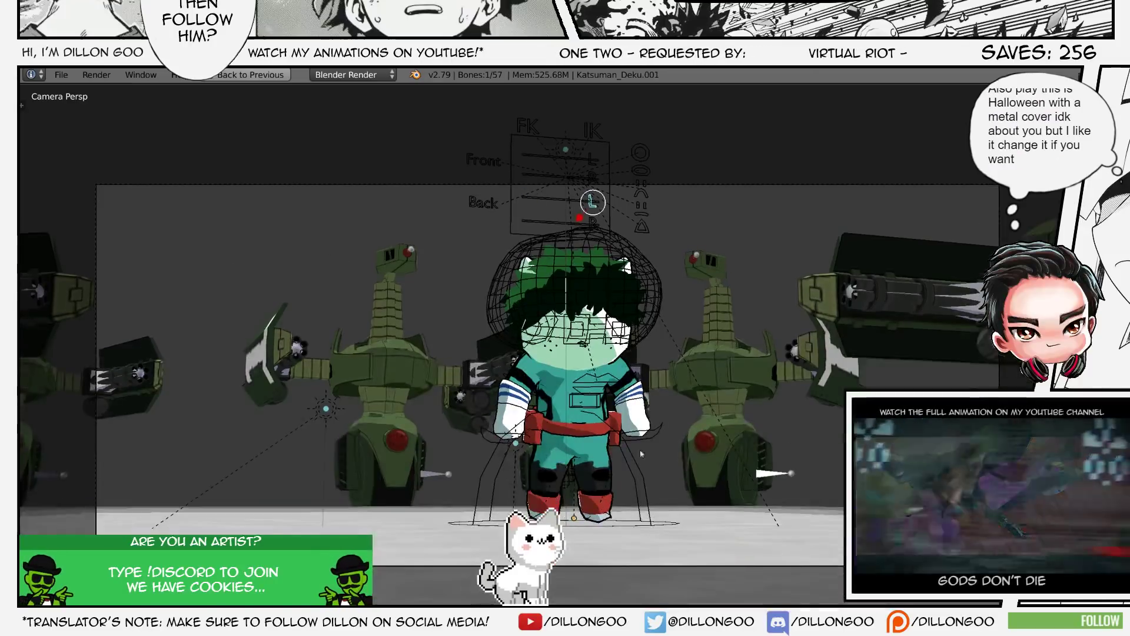
- Select Leg_lower.R and paste the armature object into the variable of its IK influence driver
key(z)
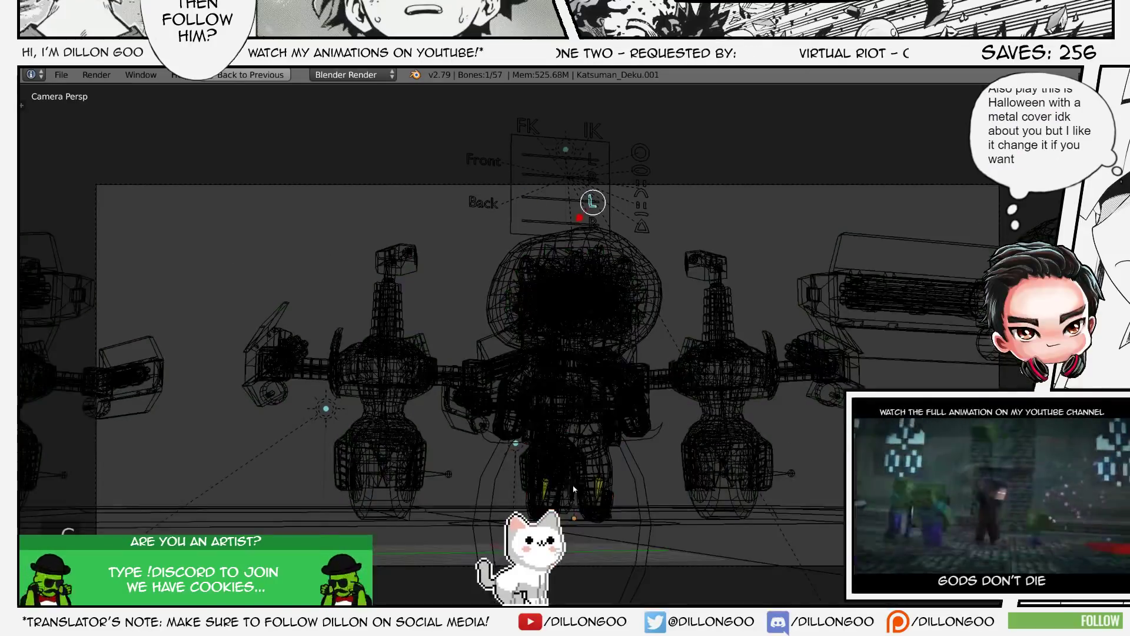
key(a)
key(a)
key(a)
right_click(548, 486)
key(z)
key(z)
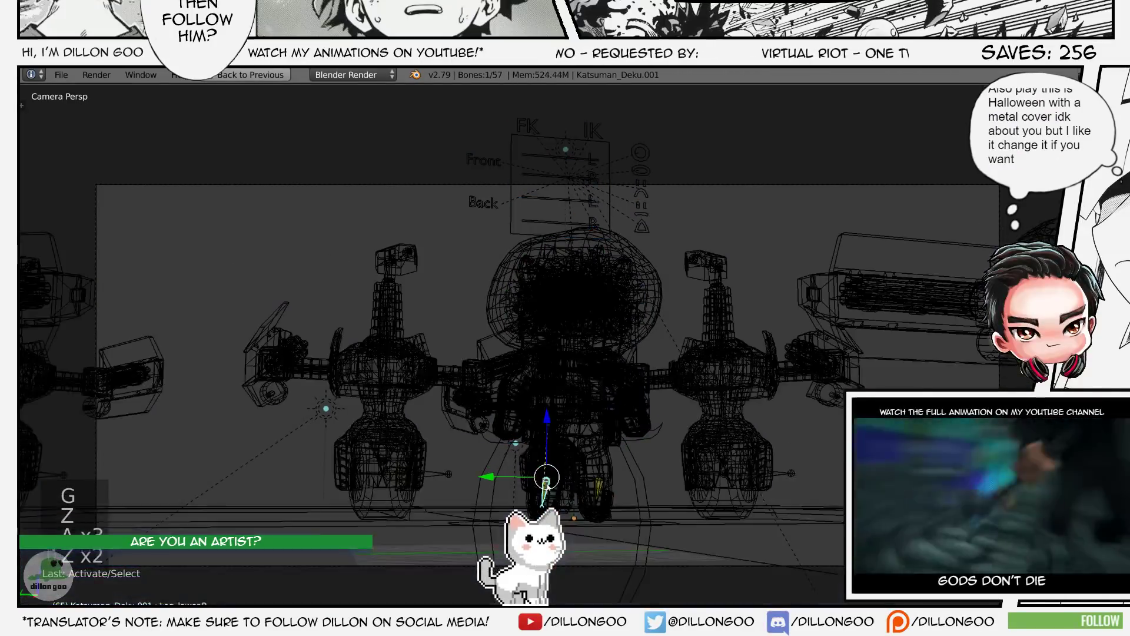
key(z)
key(z)
key(alt+z)
key(shift+space)
key(shift+space)
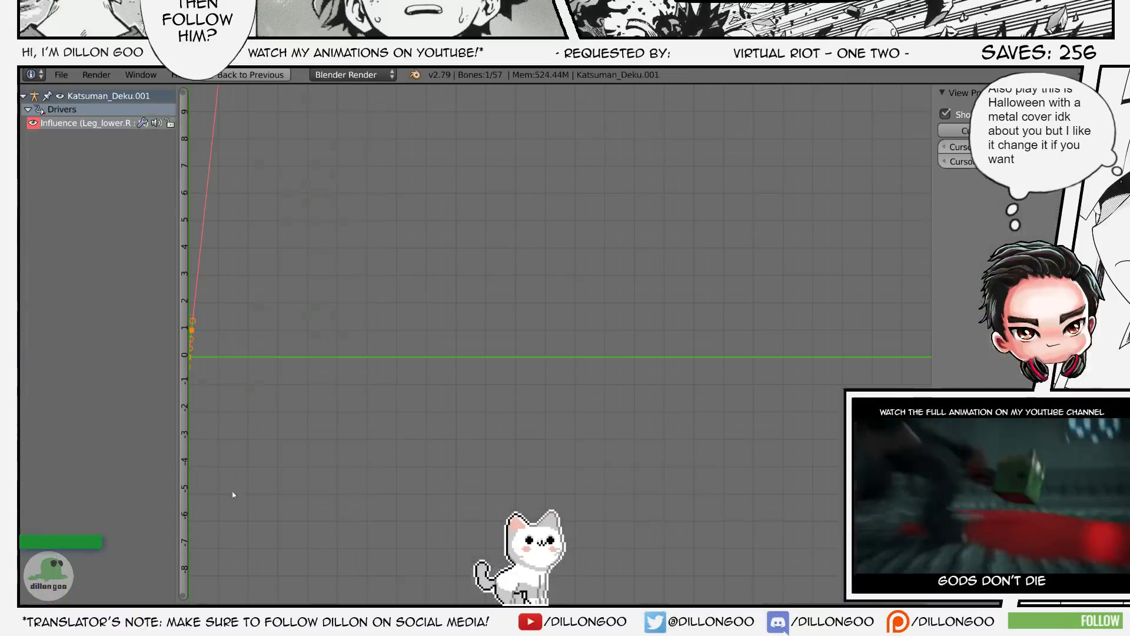
click(88, 122)
key(shift+space)
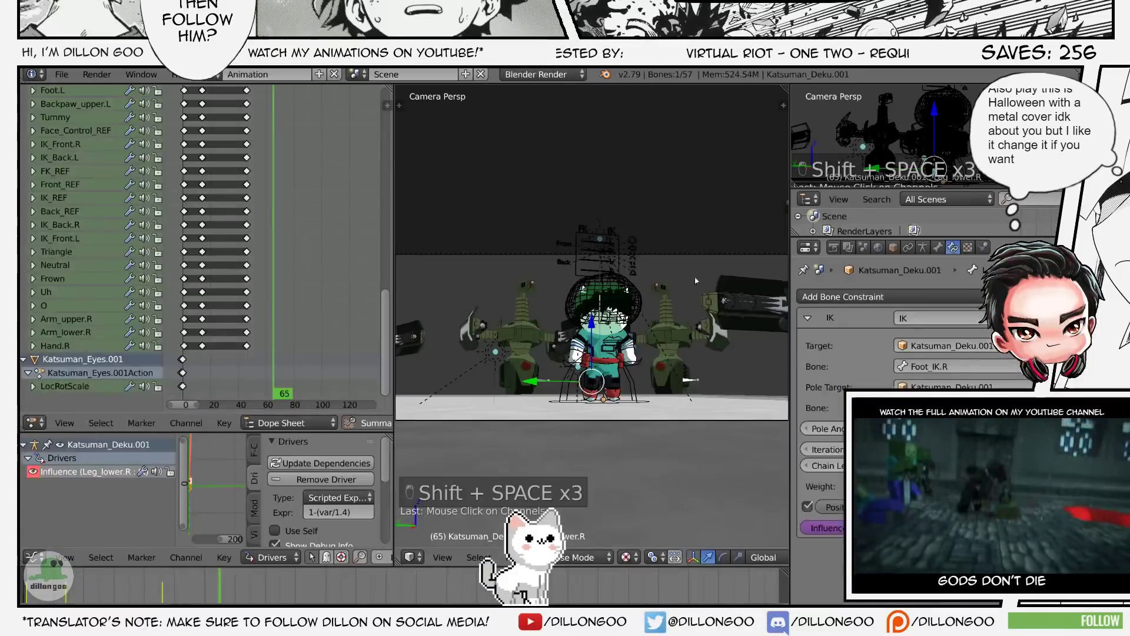
key(shift+space)
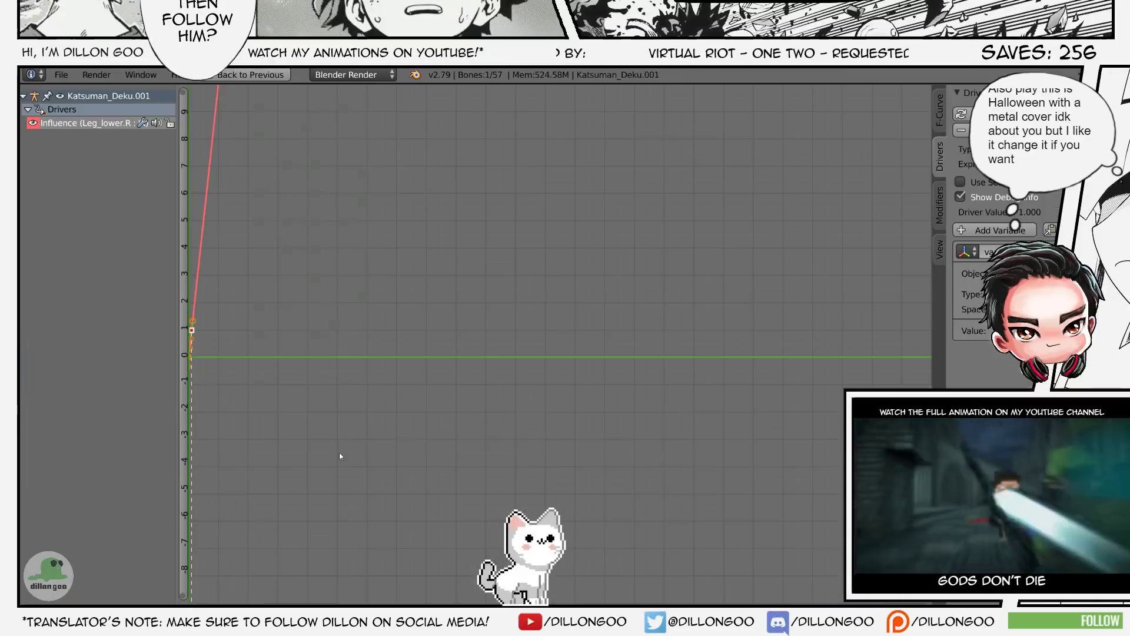
key(shift+space)
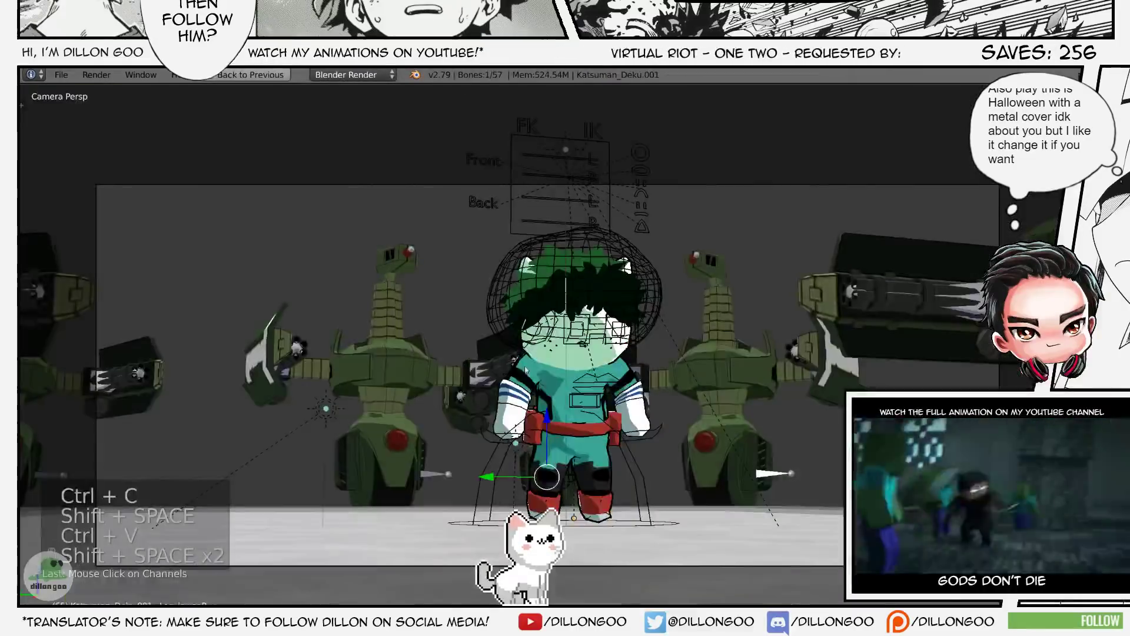
- Select Arm_lower.L and paste the armature object into the variable of its influence driver
key(a)
key(a)
key(a)
key(z)
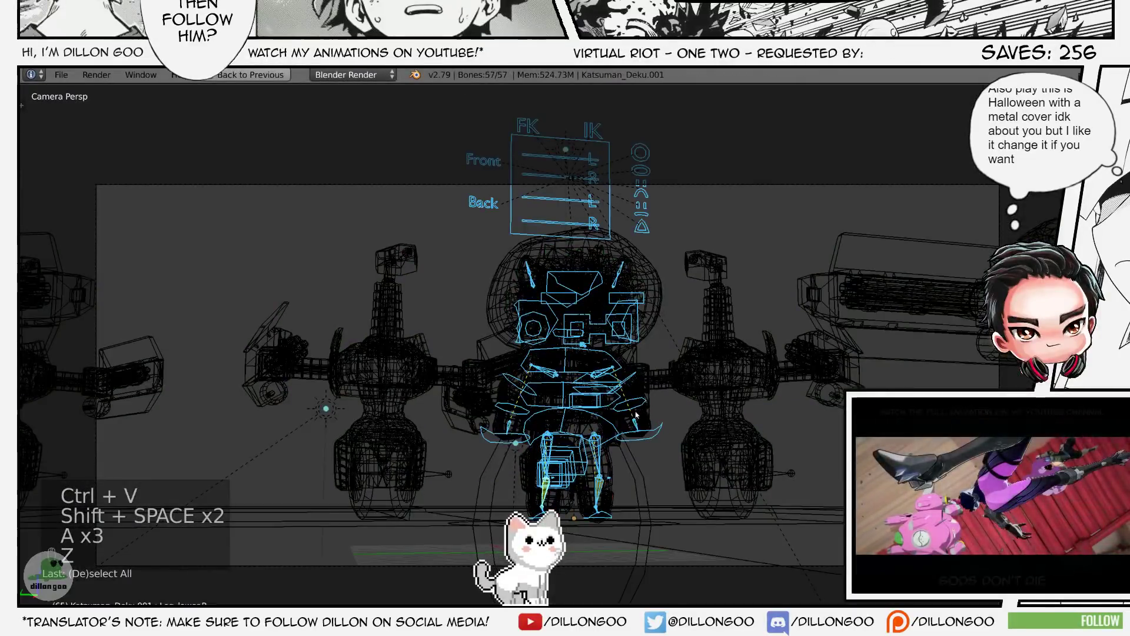
key(shift+space)
click(922, 248)
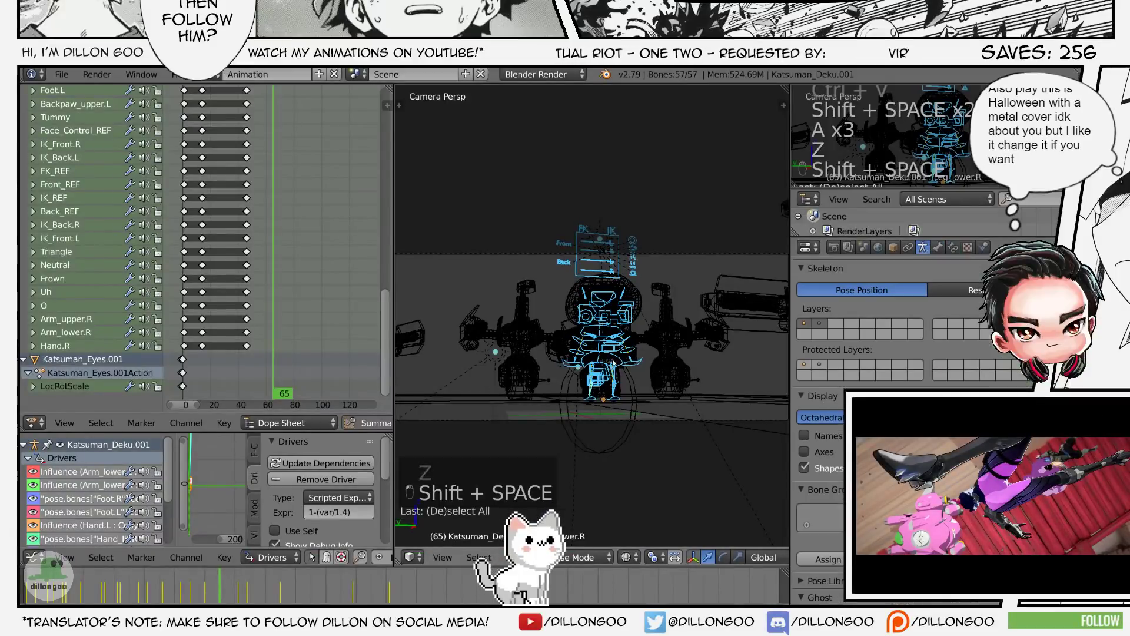
right_click(629, 348)
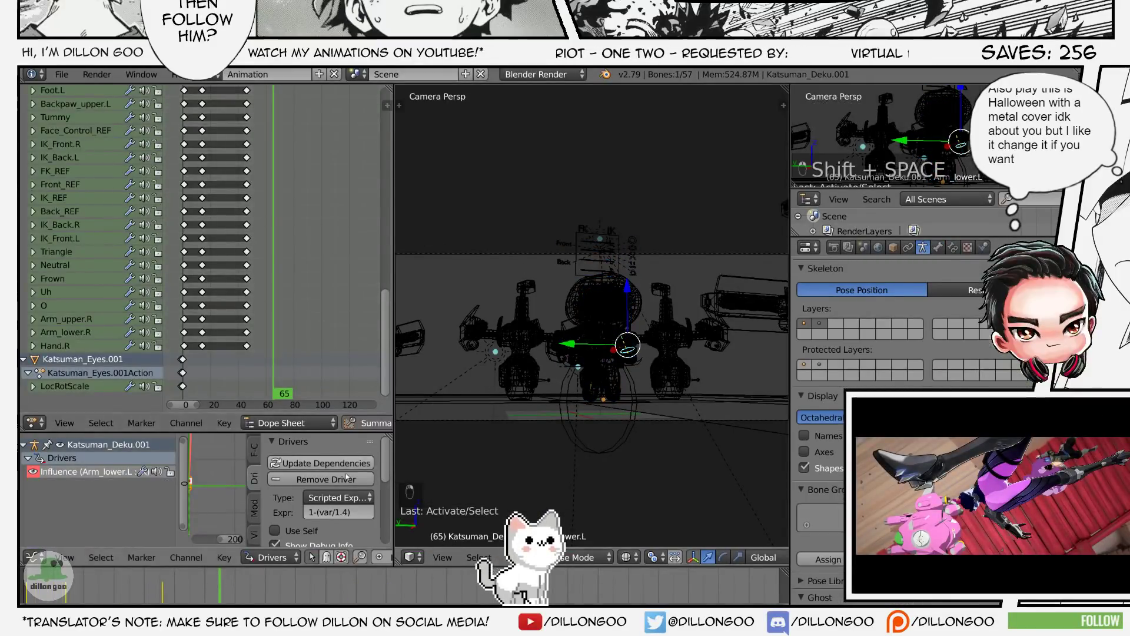
key(shift+space)
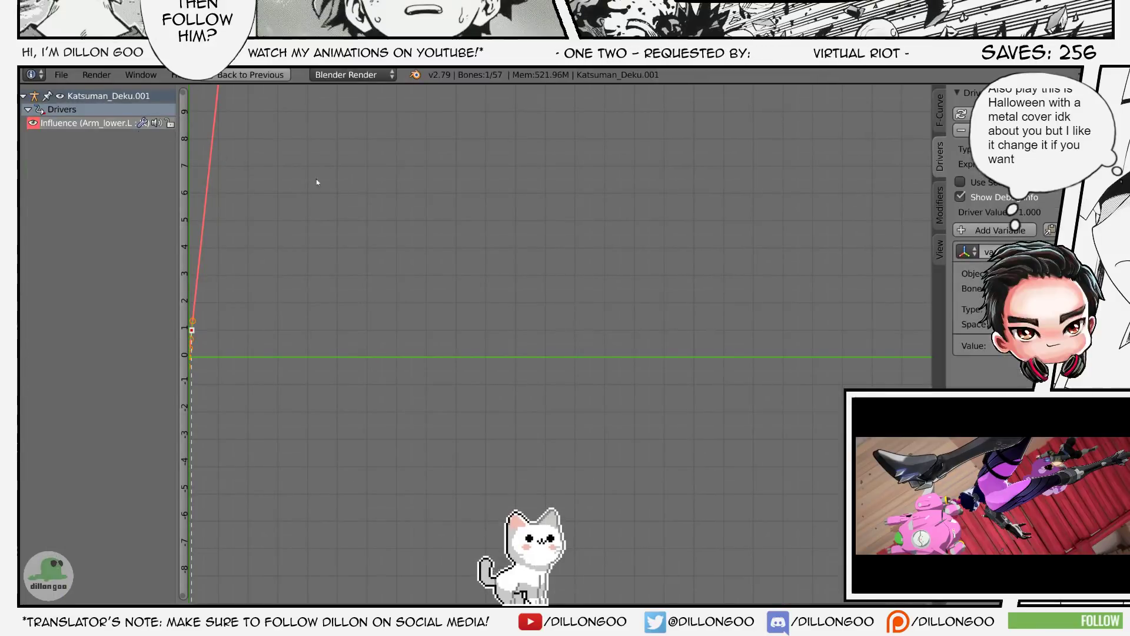
key(ctrl+v)
key(shift+space)
- Select Arm_lower.R and set its influence driver's variable to the same armature object
key(a)
key(a)
key(a)
right_click(575, 352)
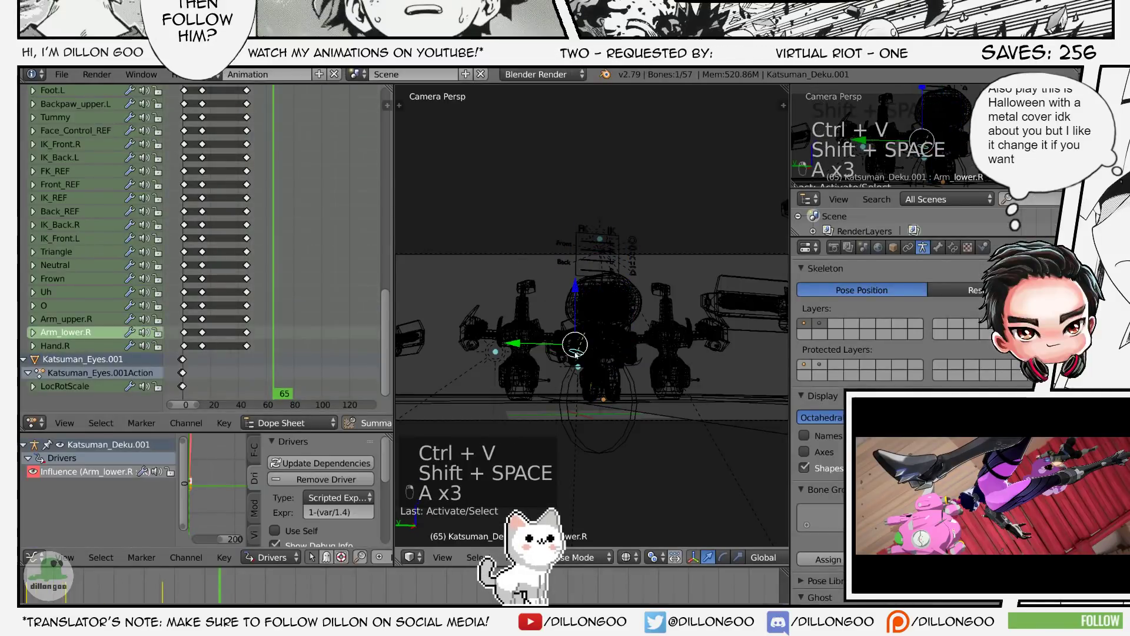
key(shift+space)
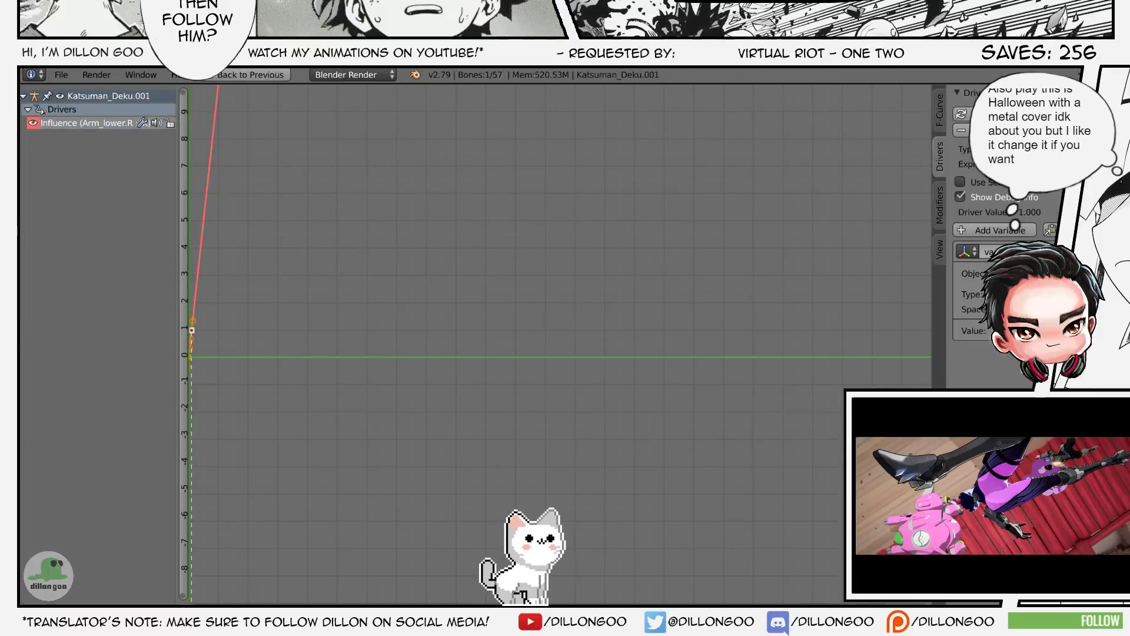
key(shift+space)
- Save over Bakugo_Anim_v001.blend and bring back the maximized camera view with textured shading
key(shift+space)
key(ctrl+s)
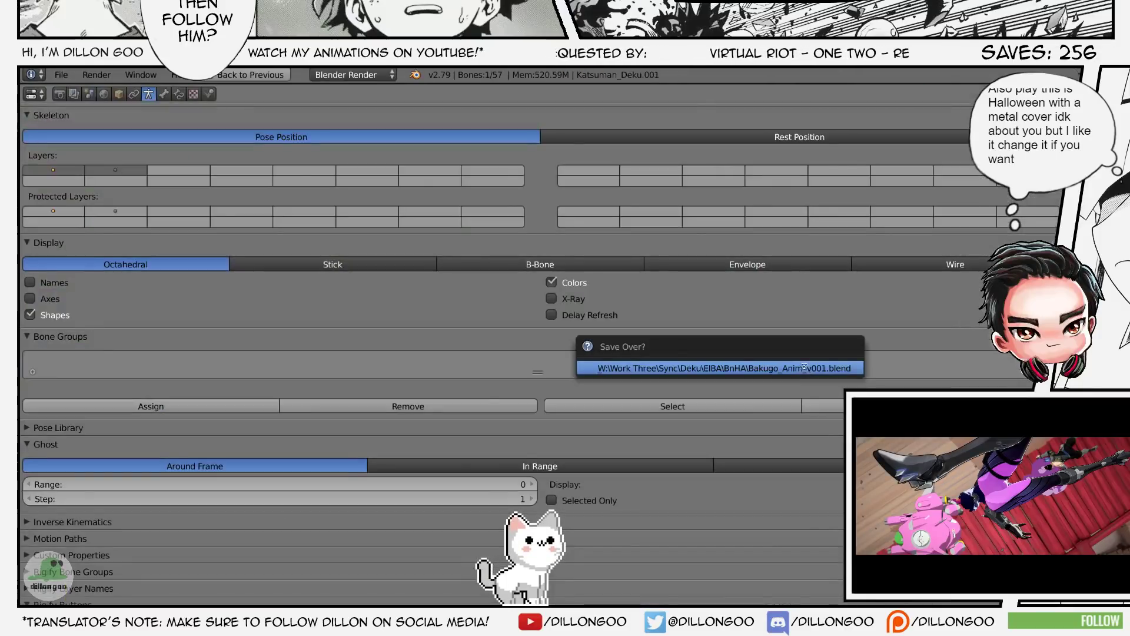
click(602, 363)
key(shift+space)
key(shift+space)
key(z)
key(alt+z)
key(ctrl+s)
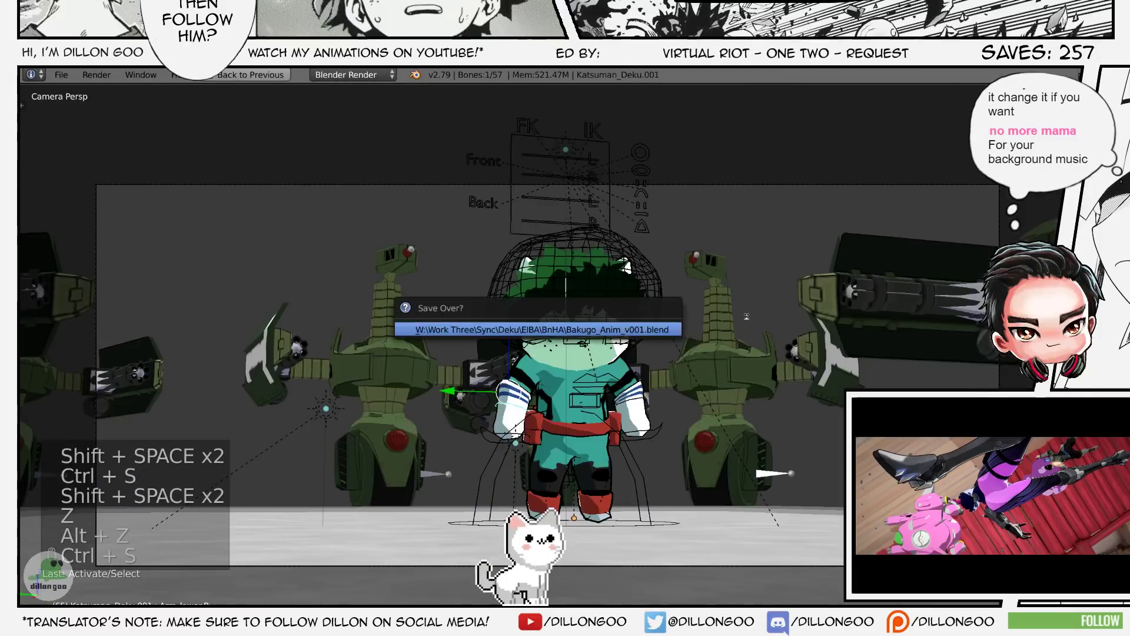
click(624, 260)
- Leave Pose Mode with nothing selected, fit the camera frame in the view and save the file
key(ctrl+Tab)
key(Home)
key(a)
key(ctrl+s)
click(730, 322)
key(z)
key(z)
key(z)
key(alt+z)
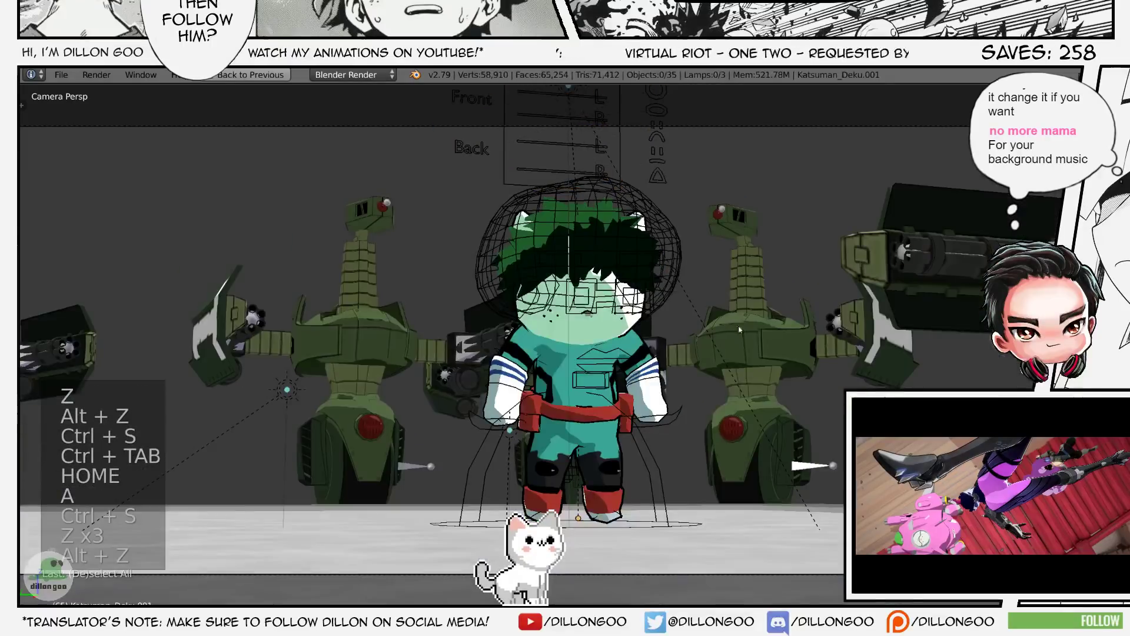
- Play back the stand-up animation in the maximized camera view and save the file
key(shift+Left)
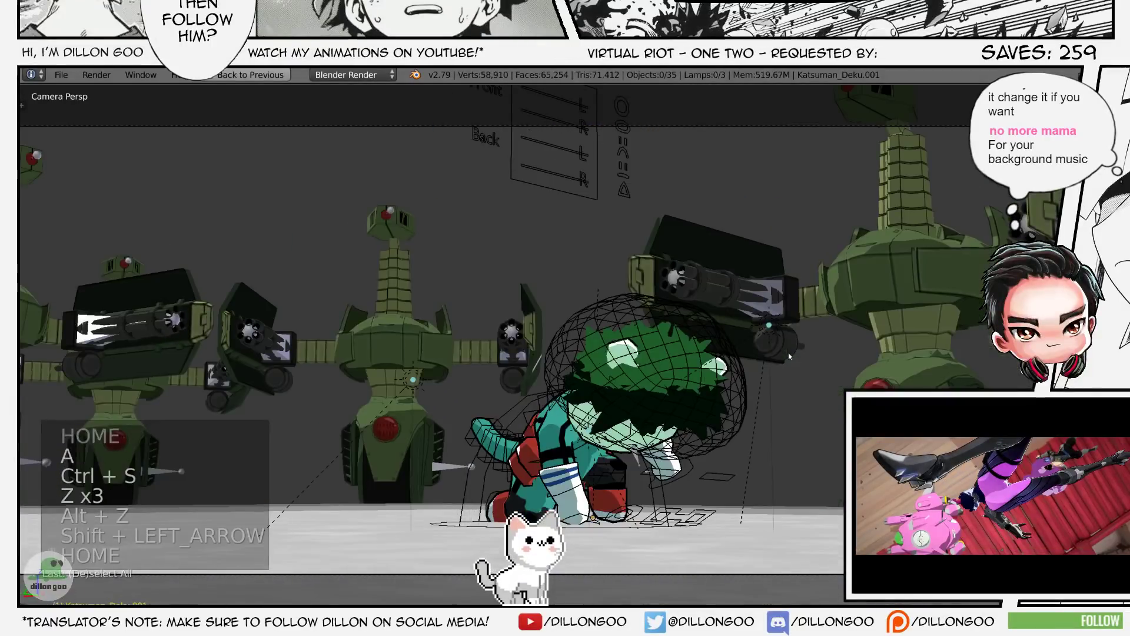
key(Home)
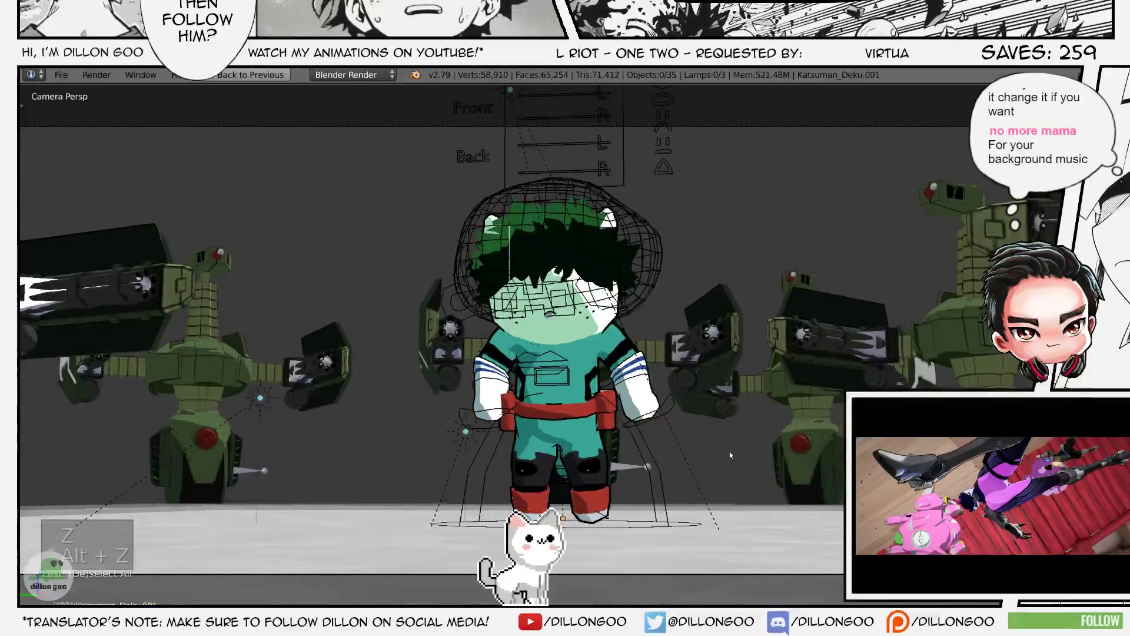
key(ctrl+s)
key(z)
key(z)
key(z)
key(alt+a)
key(alt+a)
key(alt+a)
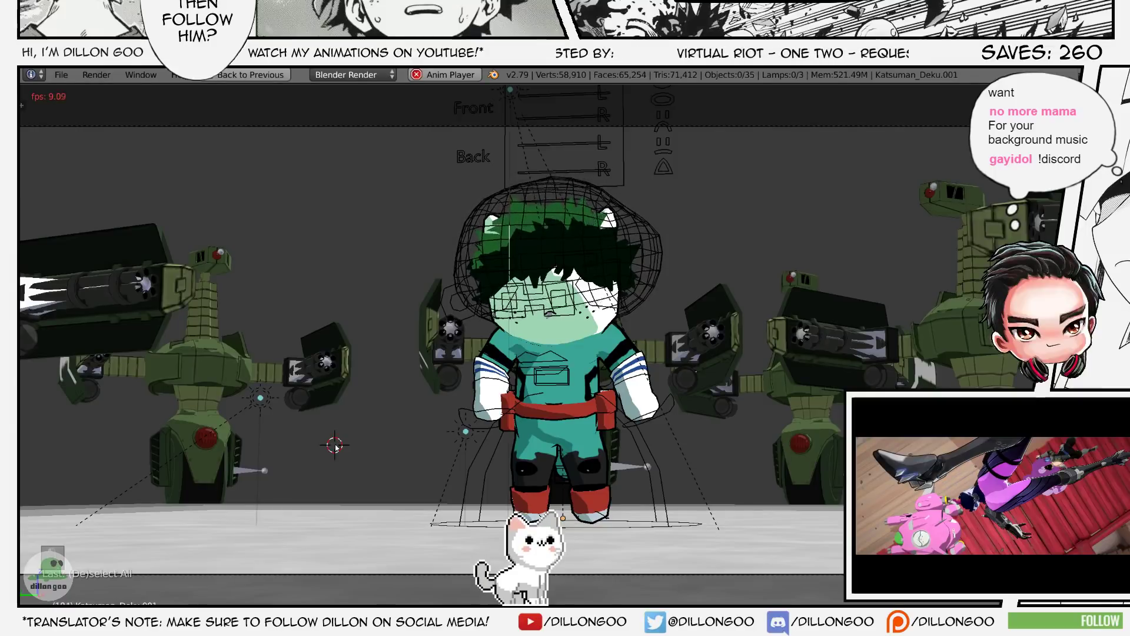
- Stop the playback, select the Katsuman_Deku.001 armature in textured shading and replay the stand-up animation from the first frame
key(shift+Left)
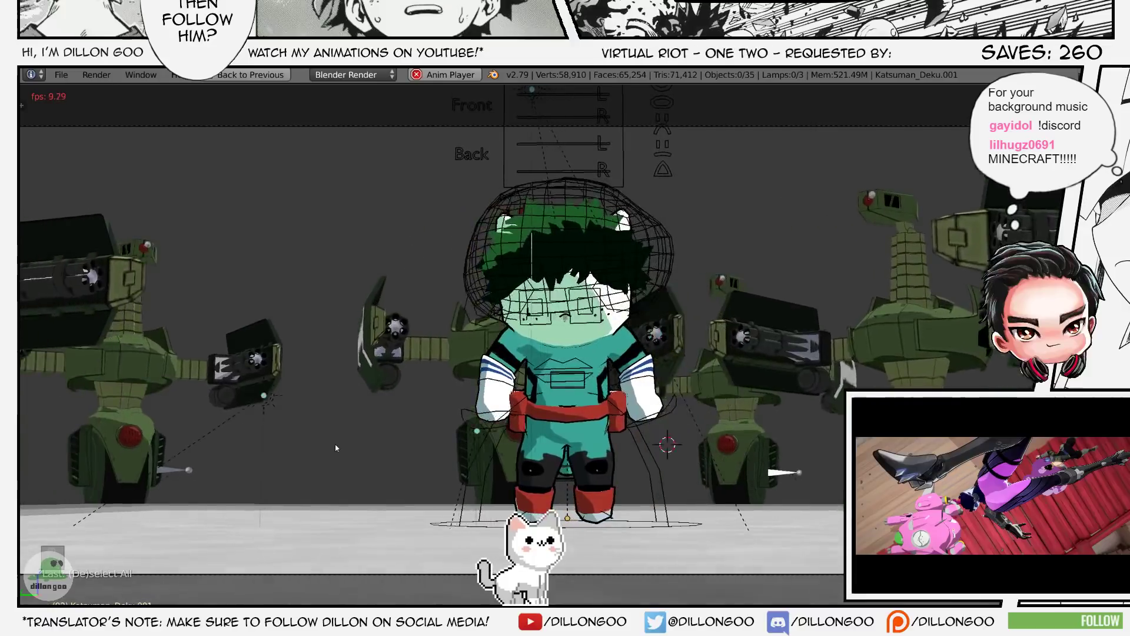
click(335, 446)
key(z)
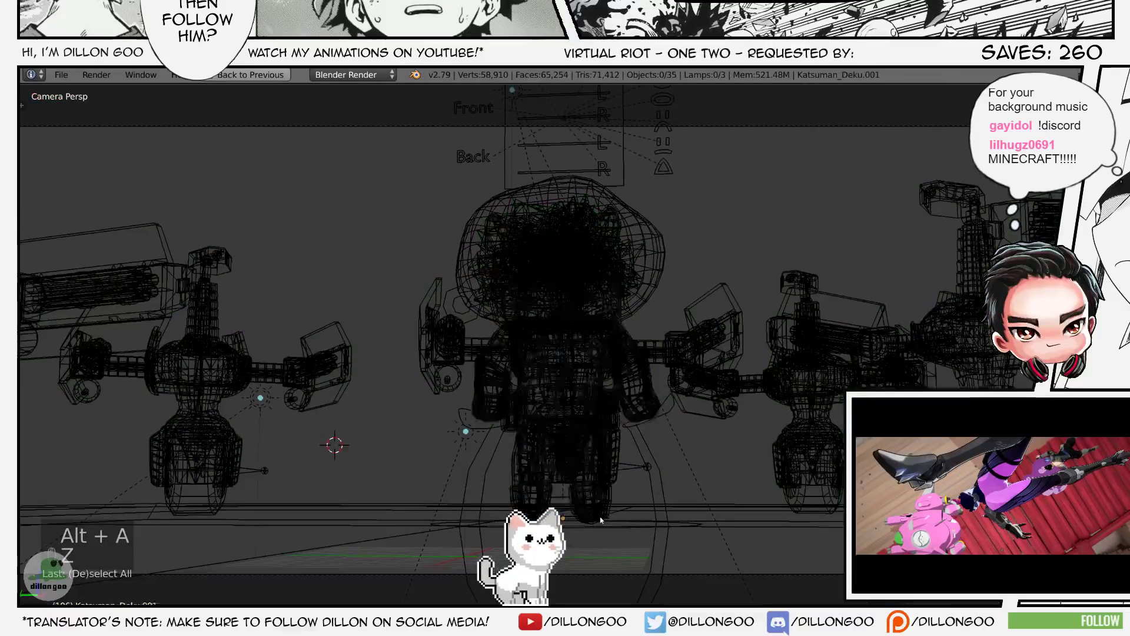
right_click(606, 518)
key(z)
key(alt+z)
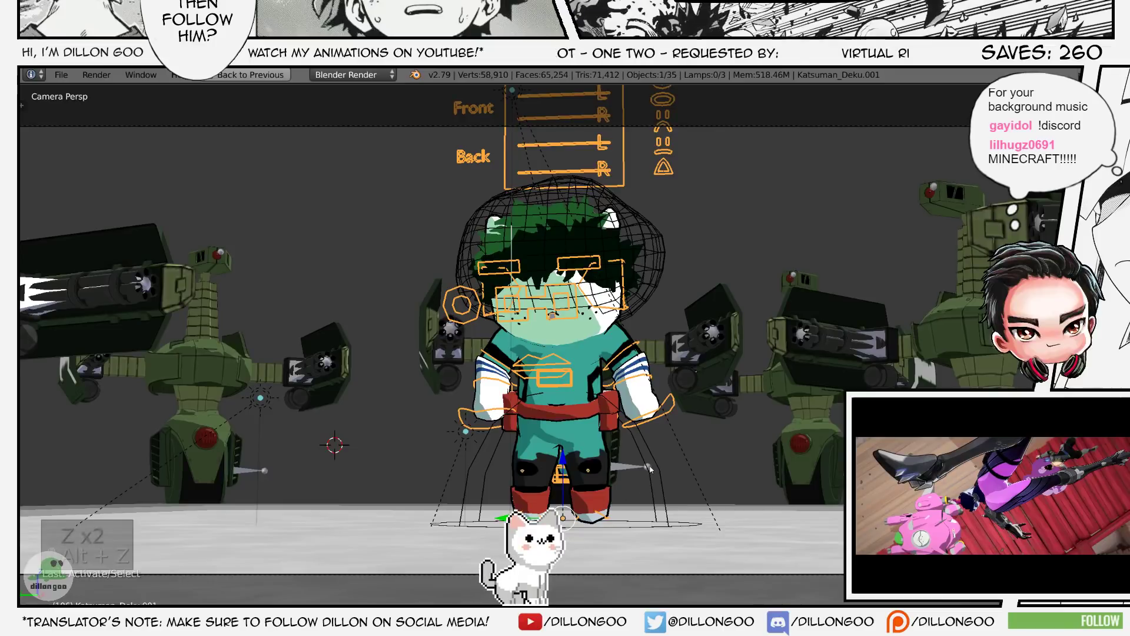
key(shift+Left)
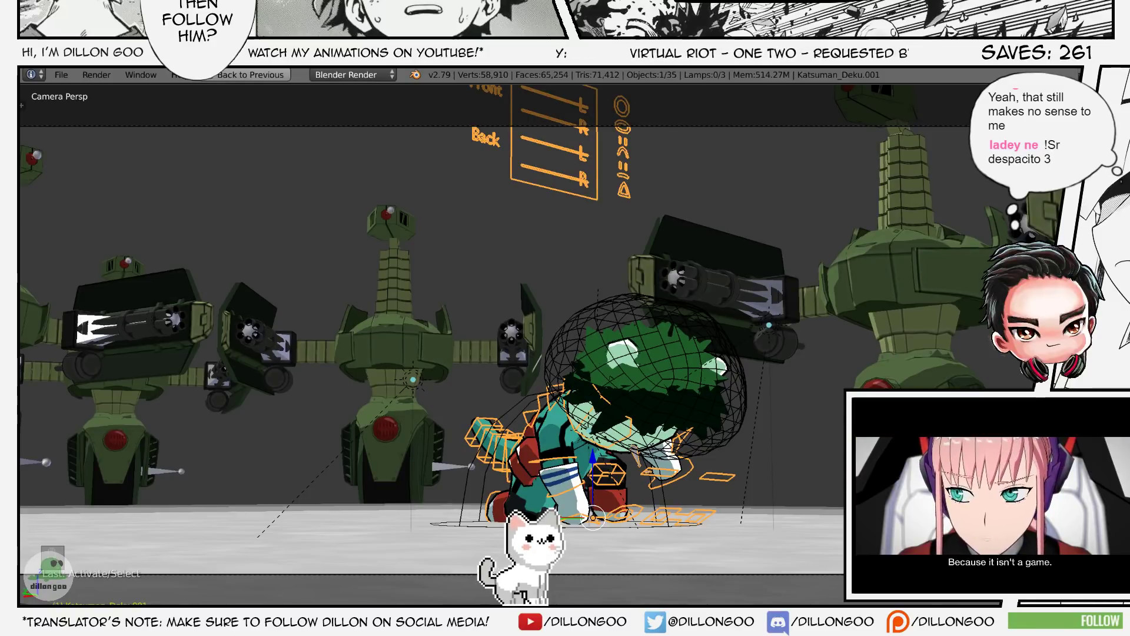
key(alt+a)
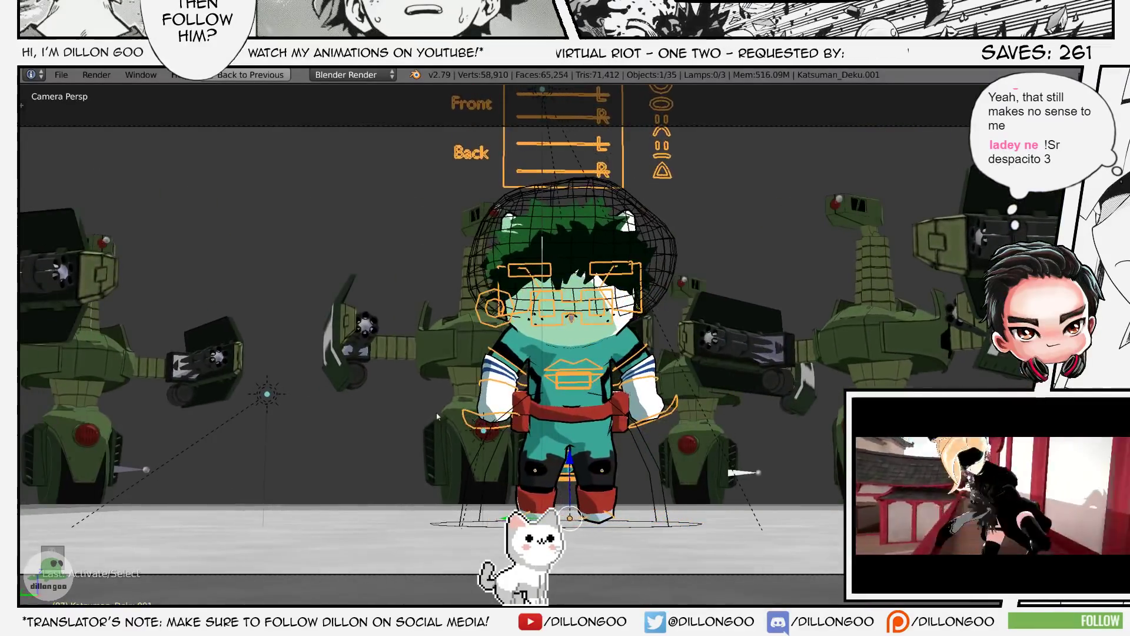
- Switch the armature to Pose Mode, select the Hand_IK.R bone and save the file with textured shading restored
key(ctrl+Tab)
key(z)
key(z)
key(z)
key(alt+z)
key(g)
key(z)
key(z)
key(z)
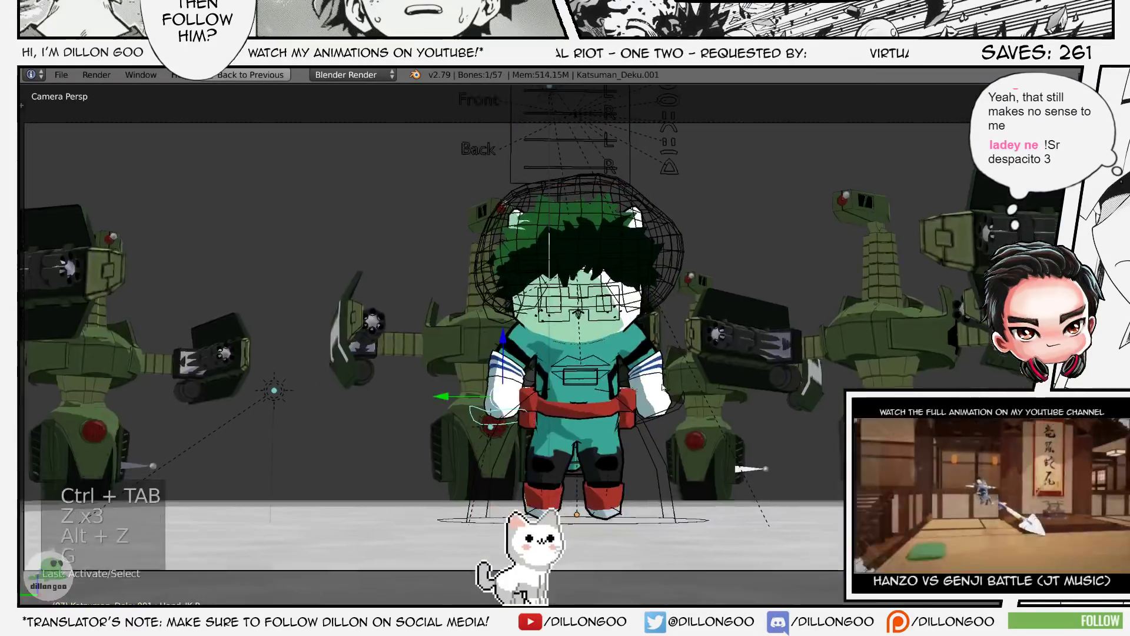
key(alt+z)
key(ctrl+s)
key(z)
key(z)
key(z)
key(alt+z)
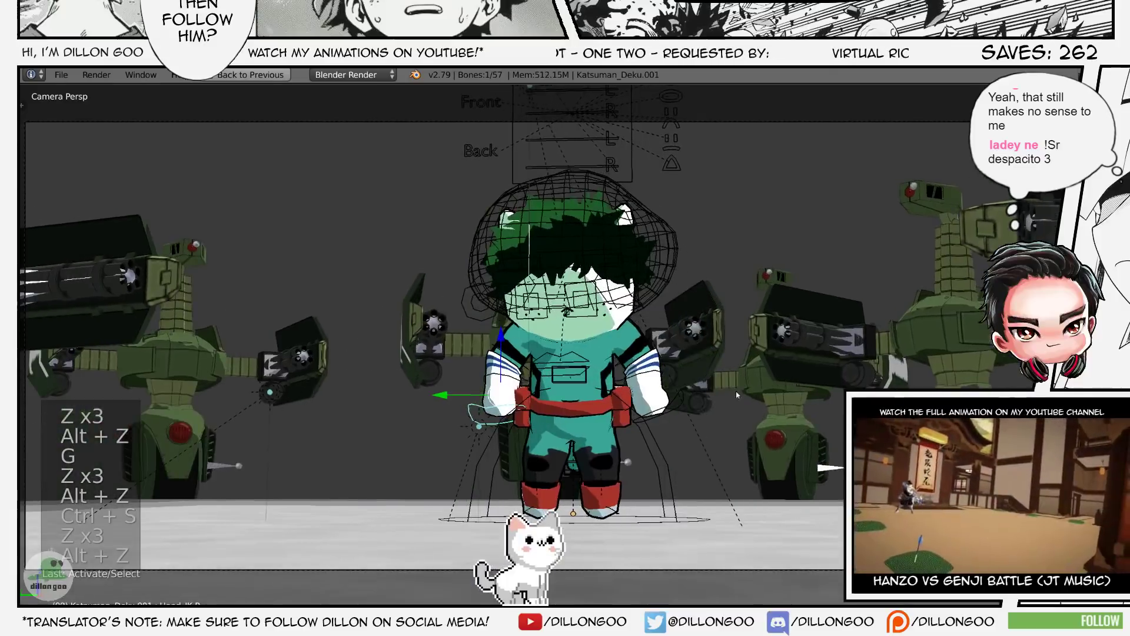
- Select only the Hip bone, bring back the full Animation layout and save over Bakugo_Anim_v001.blend
key(a)
key(a)
key(a)
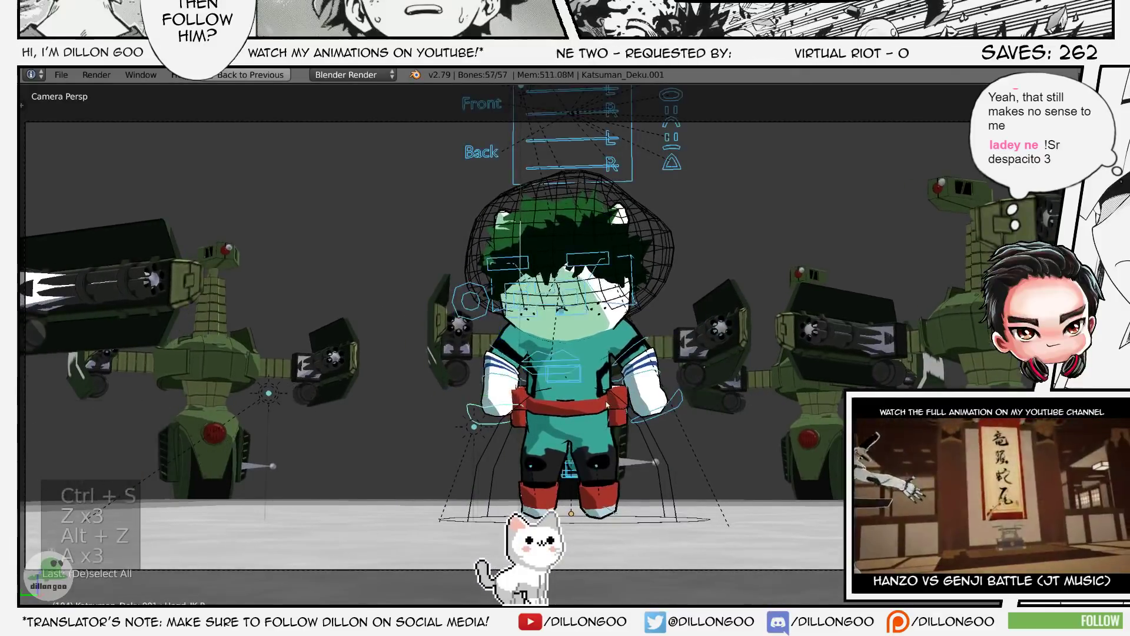
key(z)
right_click(608, 396)
key(z)
key(alt+z)
key(shift+space)
key(ctrl+s)
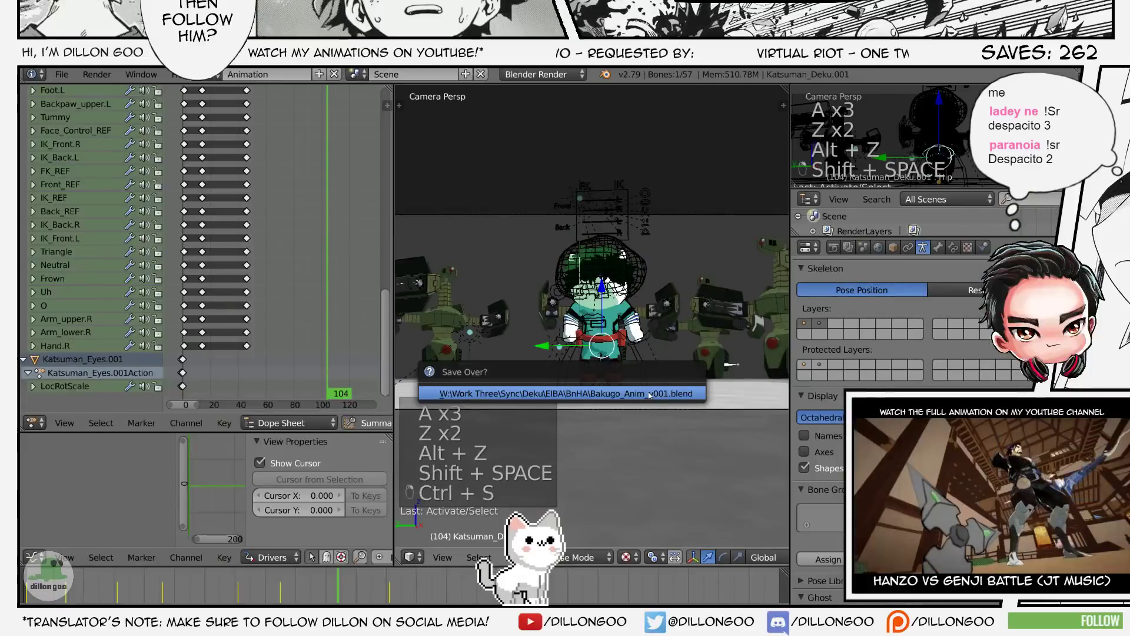
click(650, 394)
- Play back the end of the animation with textured shading and set the current frame to the Hip key at 121
key(z)
key(z)
key(z)
key(z)
key(z)
key(alt+z)
scroll(327, 319, up, 10)
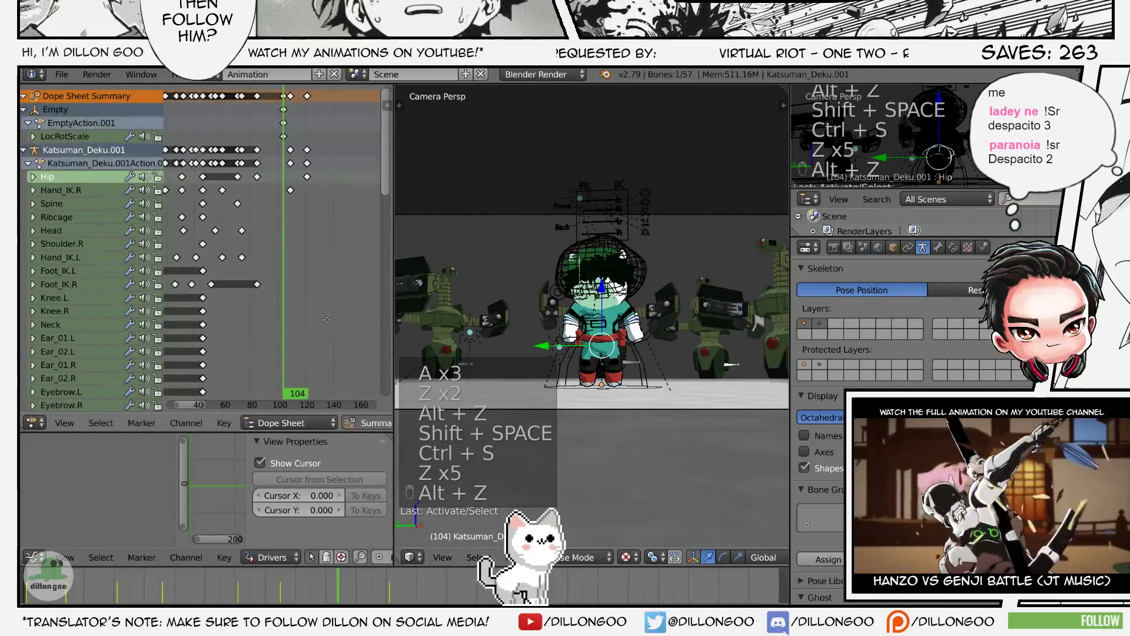
scroll(247, 212, up, 4)
key(alt+a)
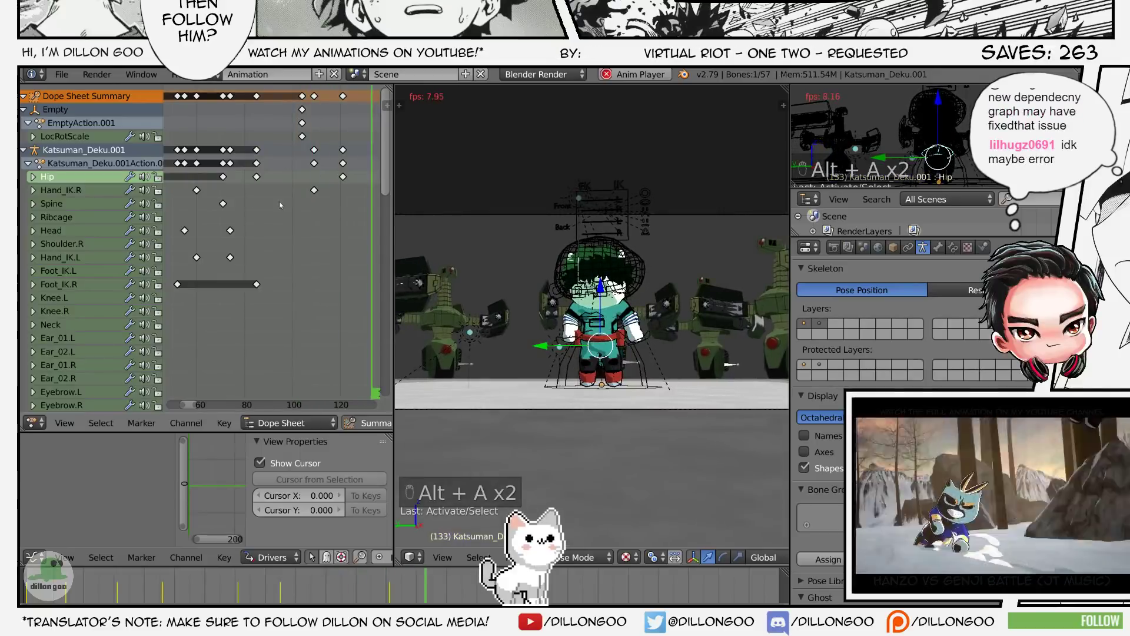
key(alt+a)
key(alt+a)
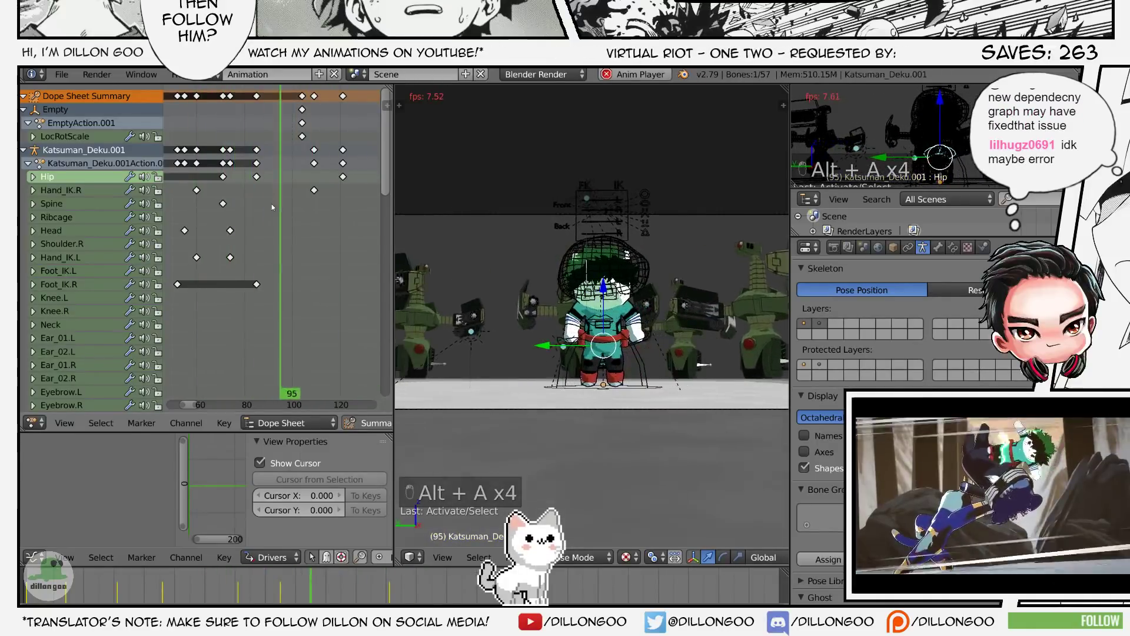
key(alt+a)
click(339, 177)
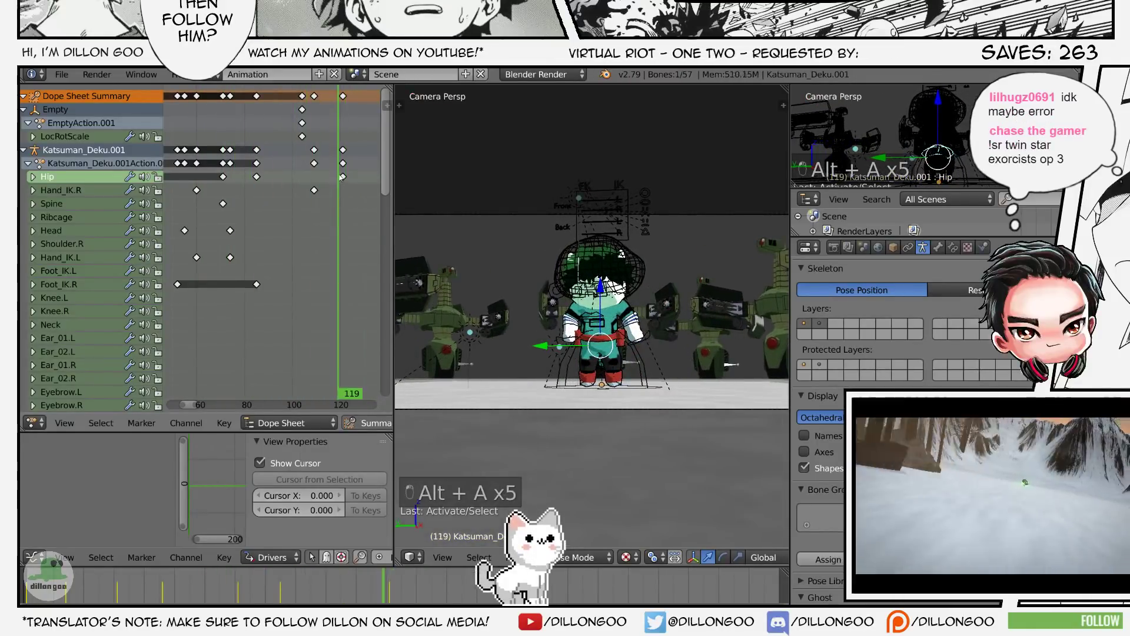
- Keep the Hip bone selected, frame it in a maximized 3D view with textured shading and save the file
key(z)
key(a)
key(a)
key(a)
key(z)
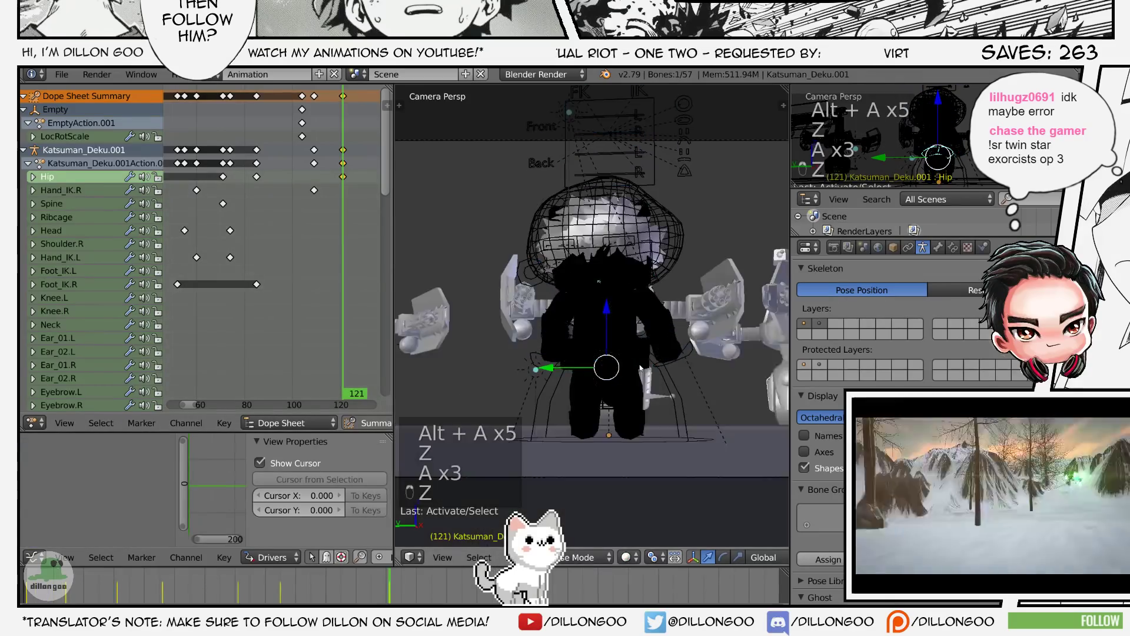
key(z)
key(z)
key(alt+z)
key(KP_Decimal)
key(shift+space)
key(ctrl+s)
- Inspect the character's standing pose at frame 121 from behind and from the side in textured shading
key(z)
key(z)
key(z)
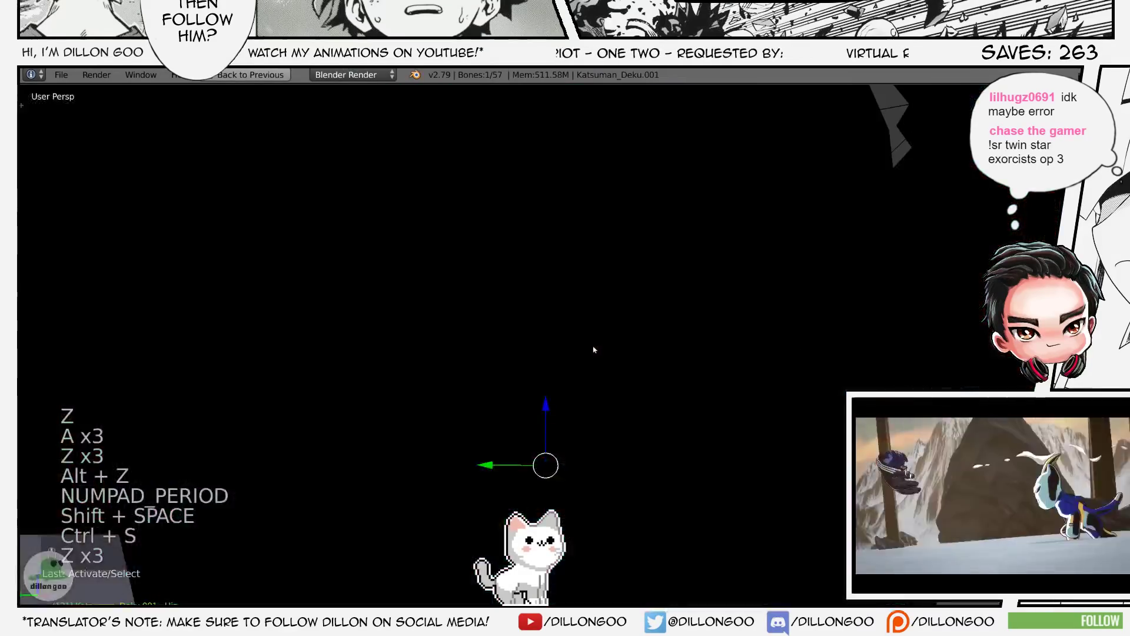
key(alt+z)
scroll(548, 341, down, 5)
key(z)
key(alt+z)
middle_drag(579, 304, 365, 347)
scroll(547, 341, up, 4)
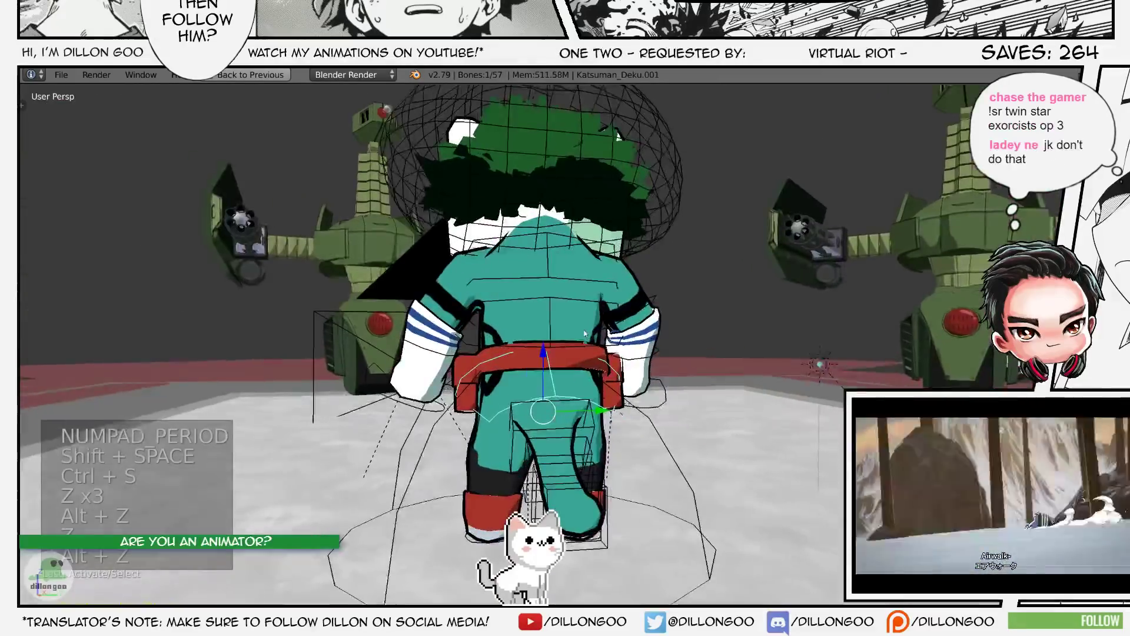
middle_drag(647, 353, 759, 327)
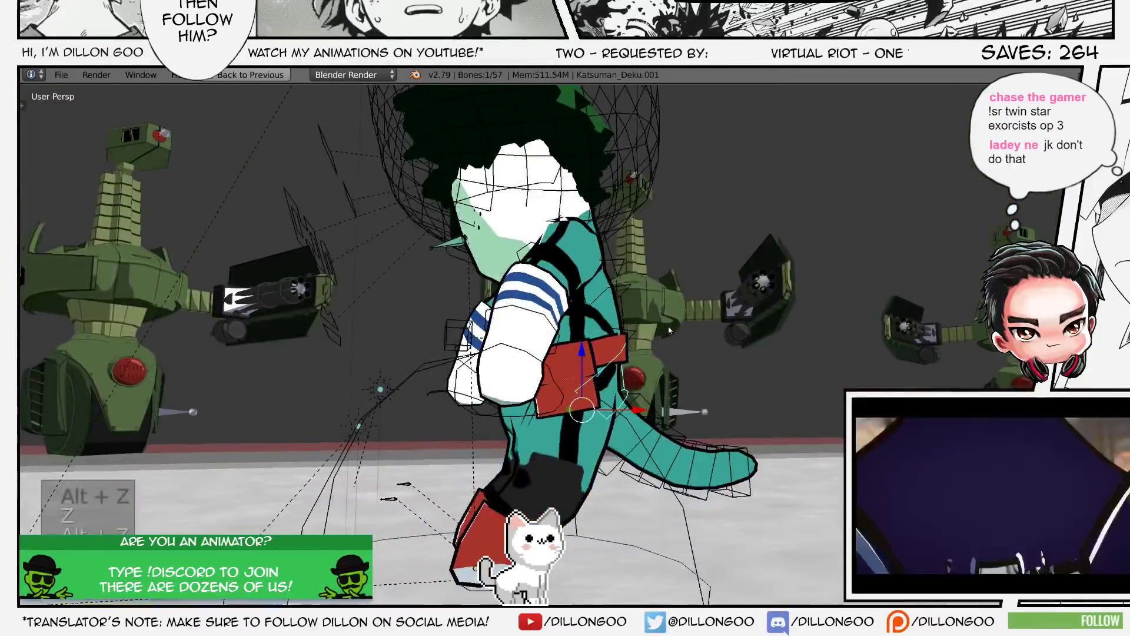
middle_drag(379, 389, 462, 393)
- Undo the last change, reposition the Hip bone at frame 121, return to the camera view and save over the file
key(ctrl+z)
key(g)
key(KP_0)
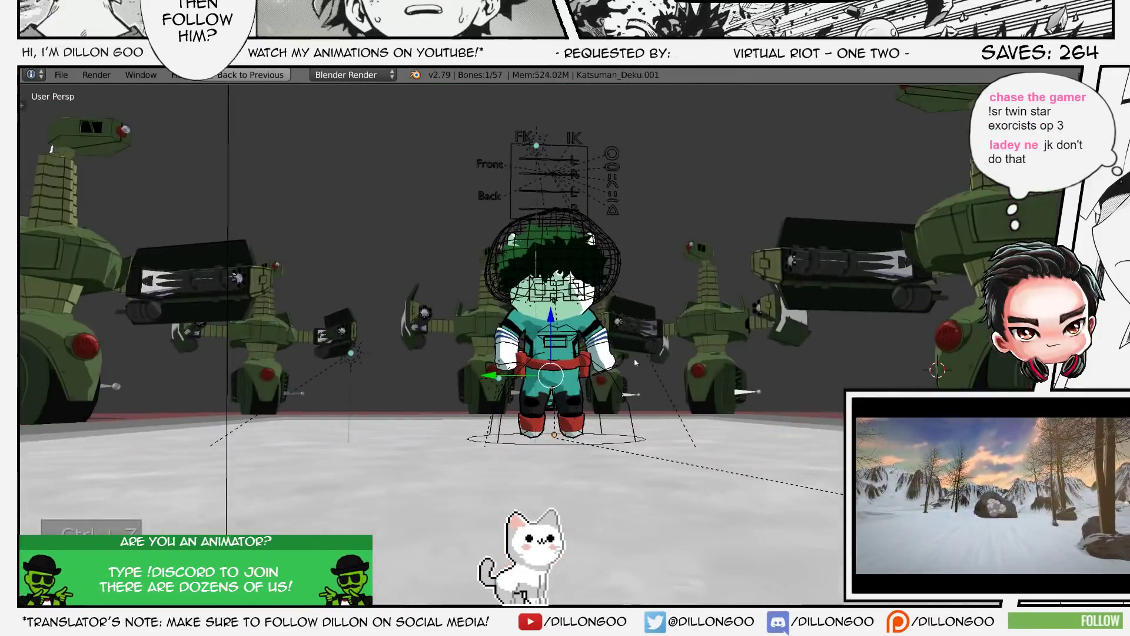
key(ctrl+s)
click(591, 389)
- Restore the full layout and play back the whole stand-up animation several times in textured shading
key(z)
key(alt+z)
key(shift+space)
key(alt+a)
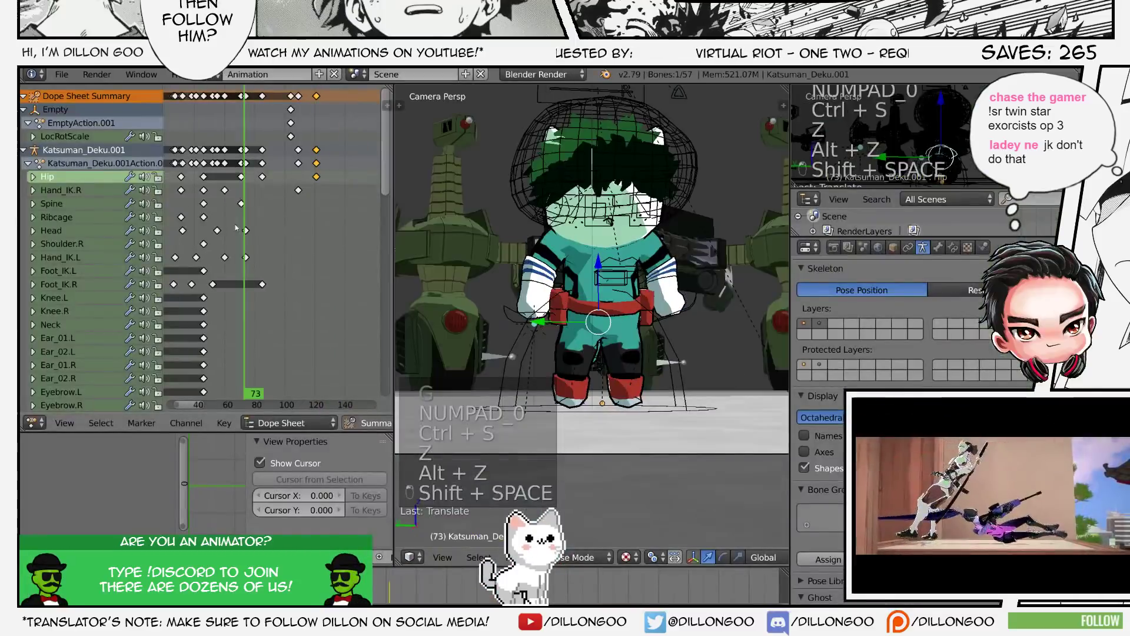
scroll(242, 247, down, 2)
key(alt+a)
key(alt+a)
key(alt+a)
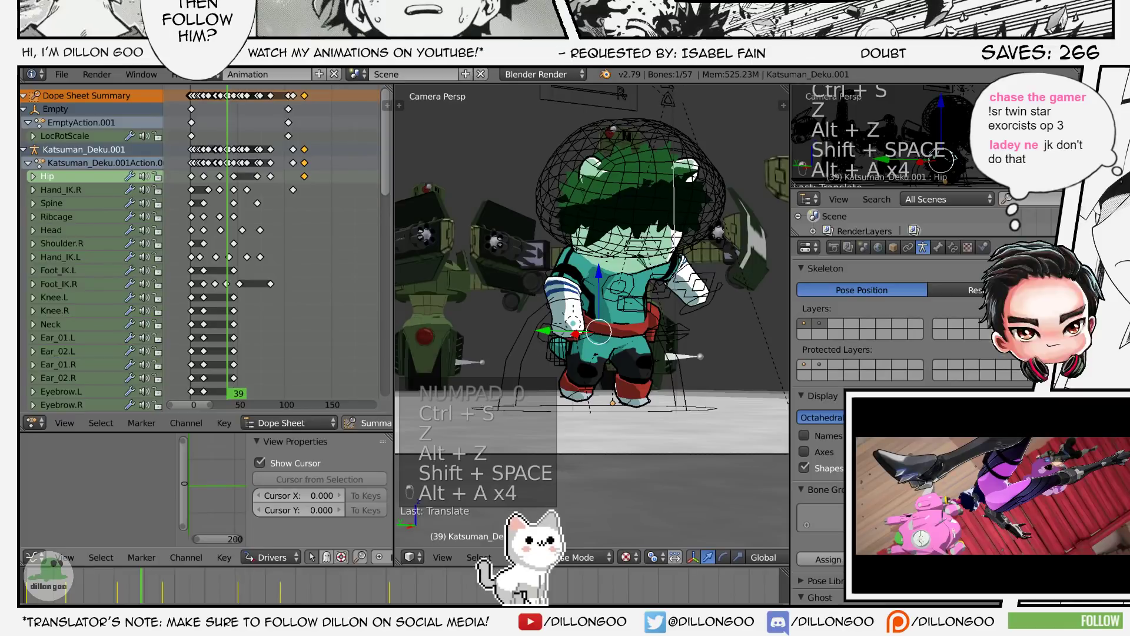
key(alt+a)
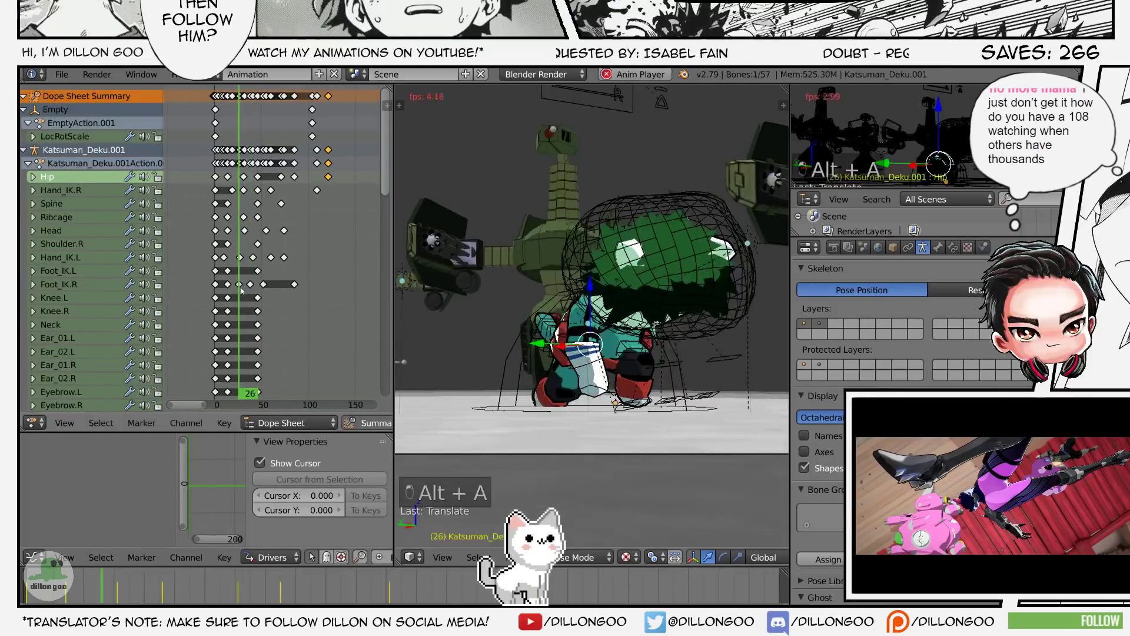
key(alt+a)
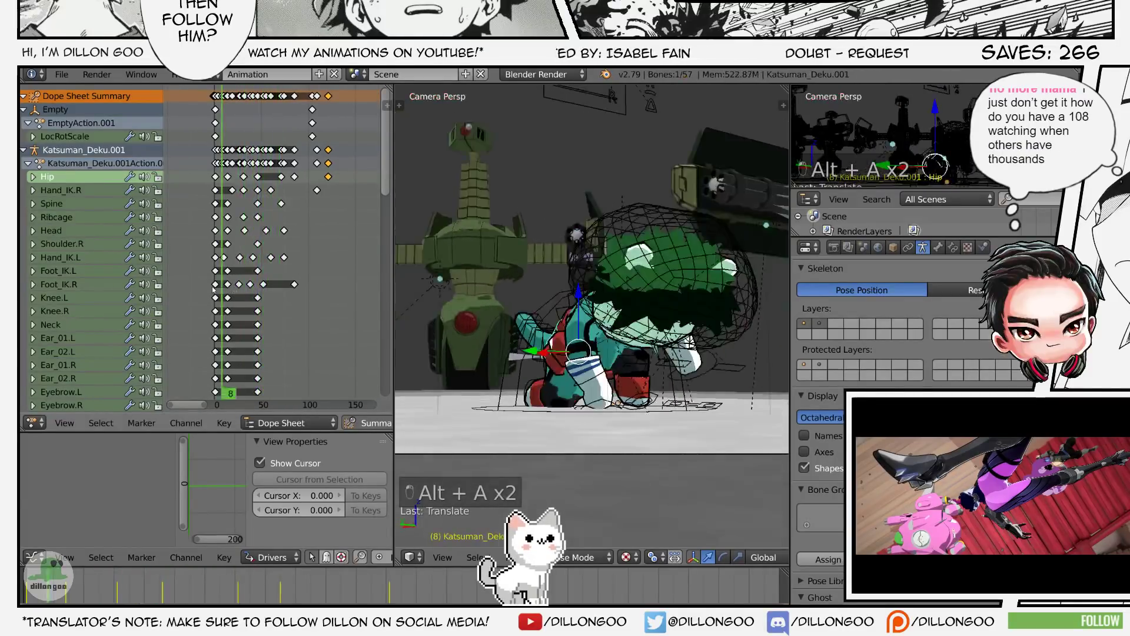
key(alt+a)
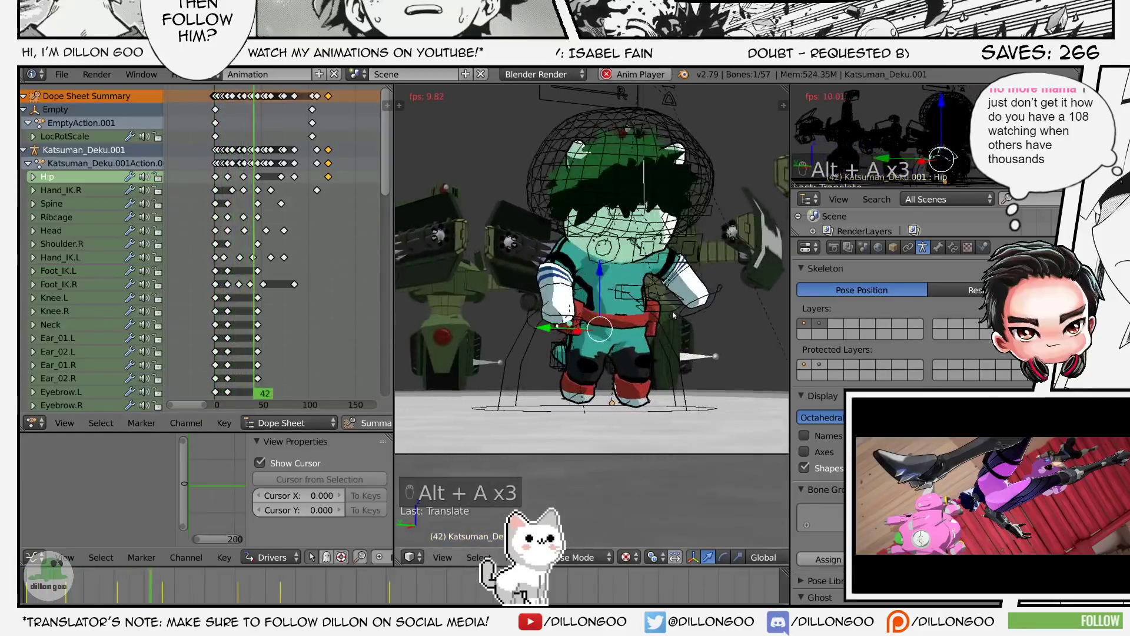
key(alt+a)
- Deselect the Hip, select the Foot_IK.R bone in textured shading and save the file
key(a)
key(a)
key(a)
key(a)
key(z)
key(z)
key(z)
key(alt+z)
key(ctrl+s)
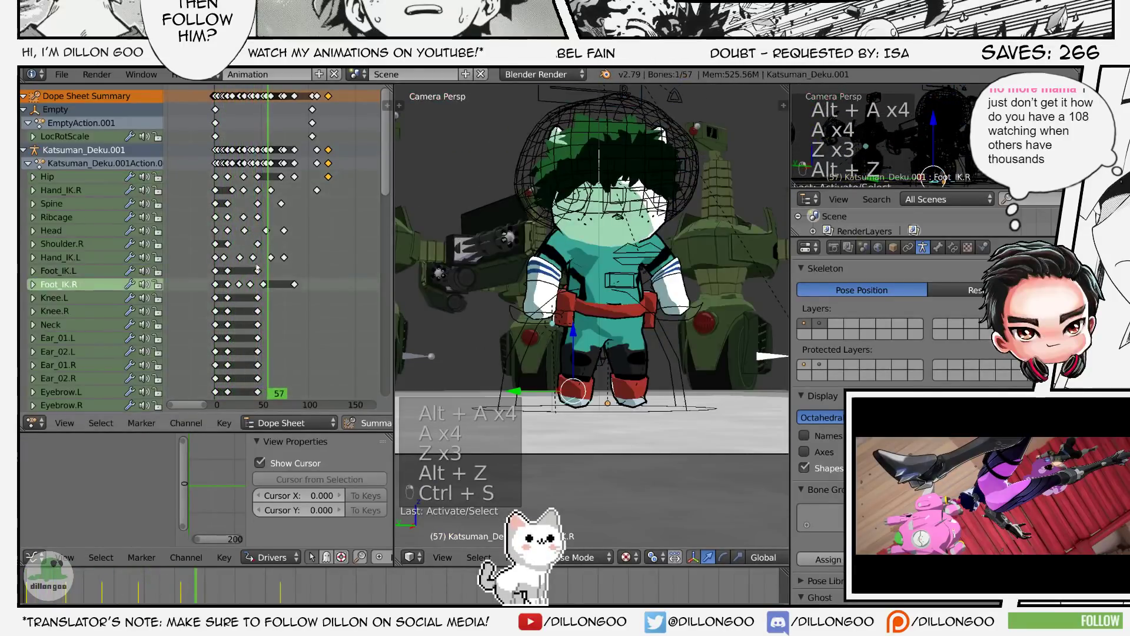
right_click(581, 399)
- Move and rotate Foot_IK.R at frame 38 and replay the stand-up animation
key(alt+a)
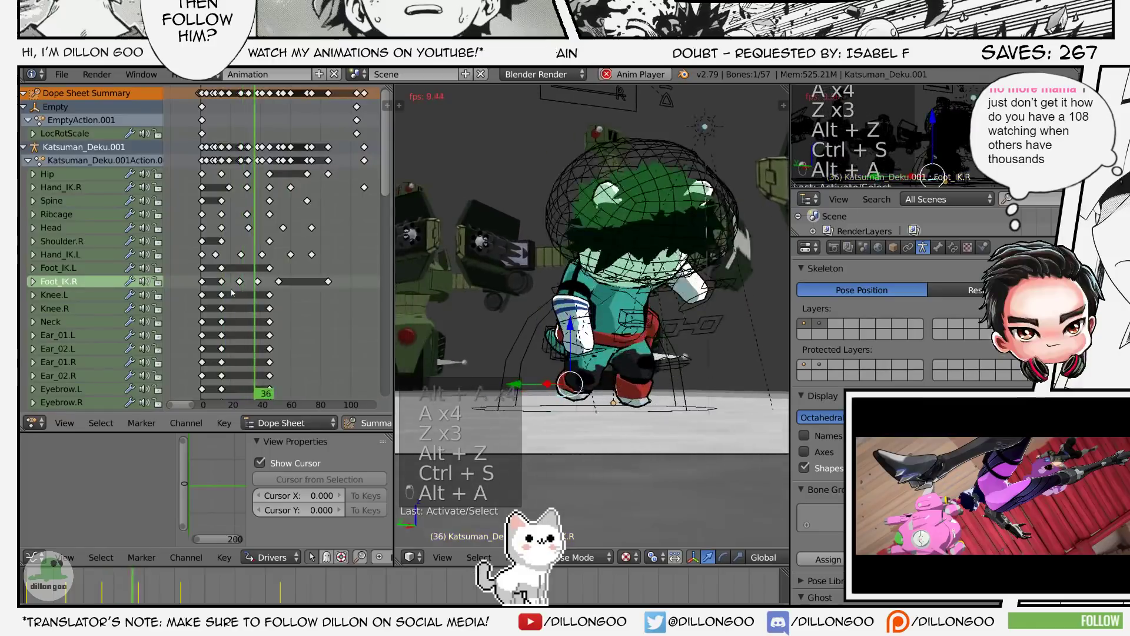
key(alt+a)
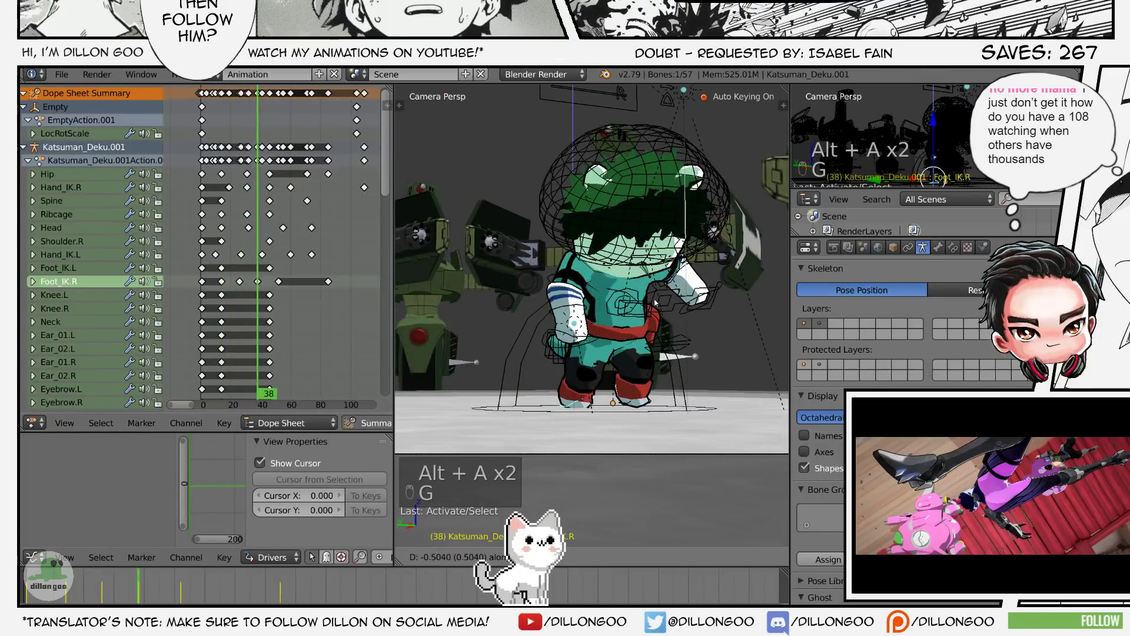
click(658, 316)
key(alt+a)
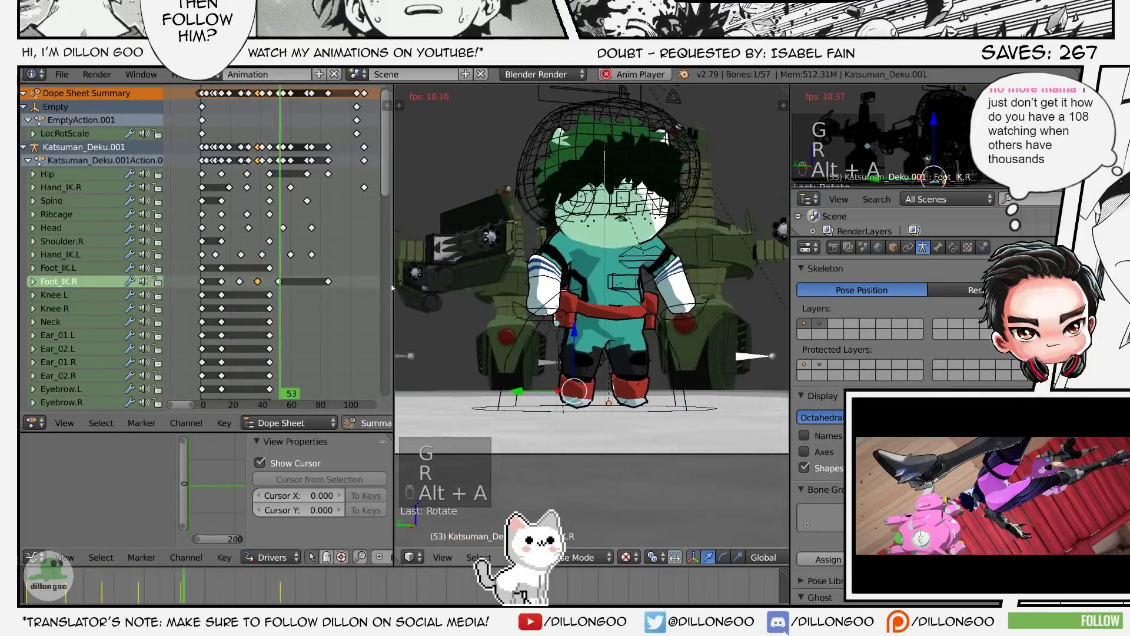
key(alt+a)
- Reposition Foot_IK.R a few frames after its frame 38 key and replay the foot motion
mouse_move(252, 294)
mouse_down()
mouse_move(236, 293)
mouse_move(269, 286)
mouse_move(239, 281)
mouse_up()
key(alt+a)
key(alt+a)
click(257, 286)
key(g)
click(627, 233)
key(alt+a)
key(alt+a)
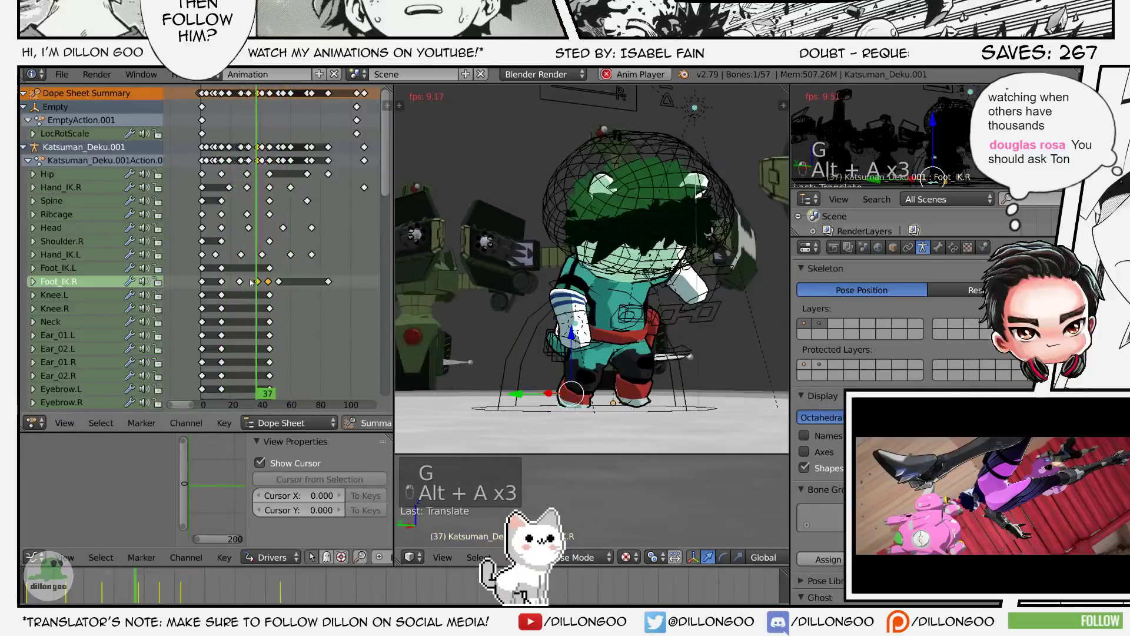
key(alt+a)
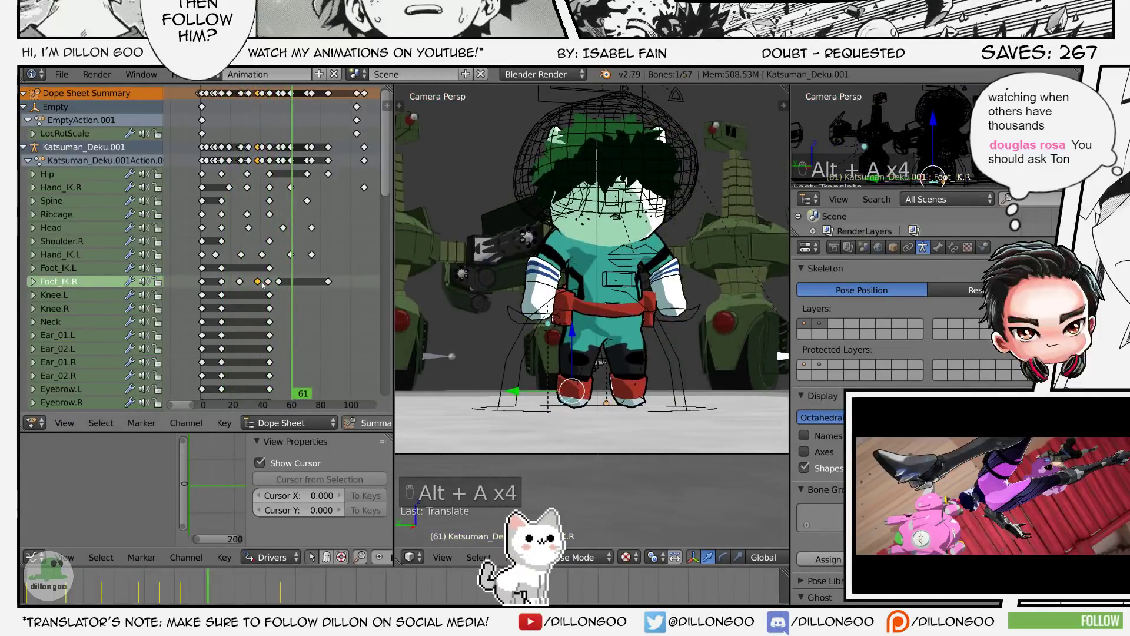
- Key a new Foot_IK.R position at frame 34 and delete its key at frame 38
right_click(268, 281)
key(g)
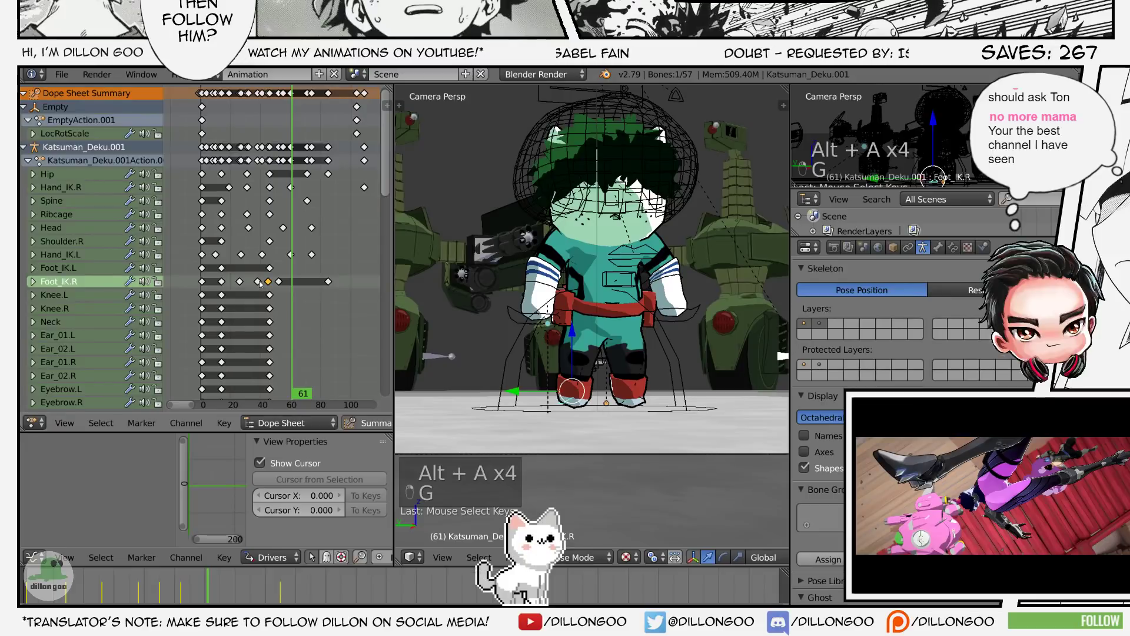
click(258, 282)
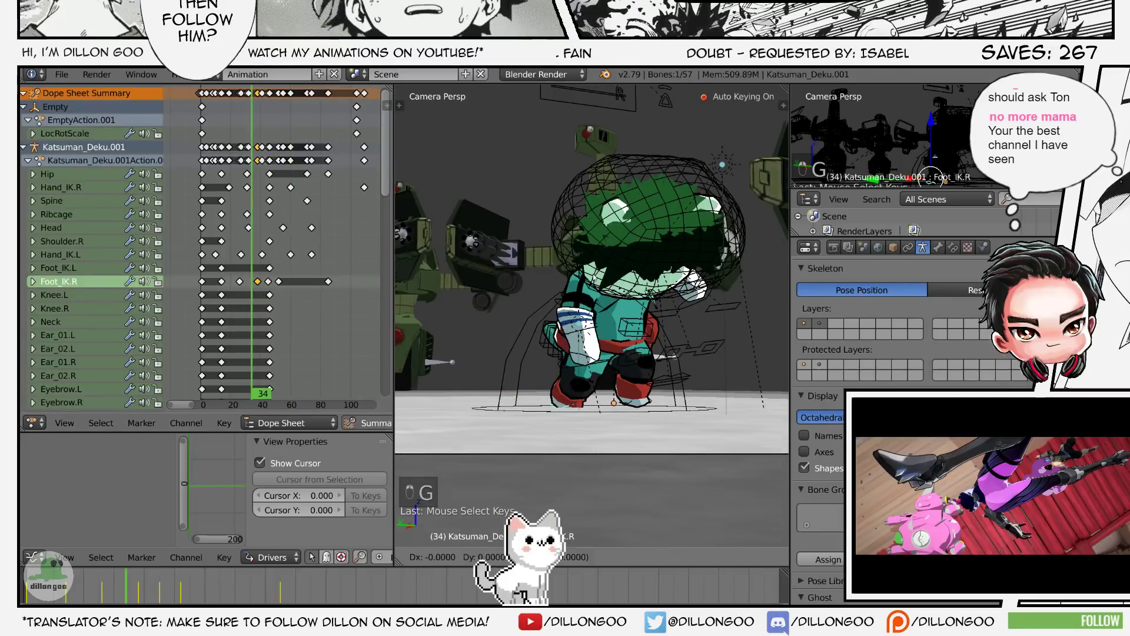
key(x)
click(268, 283)
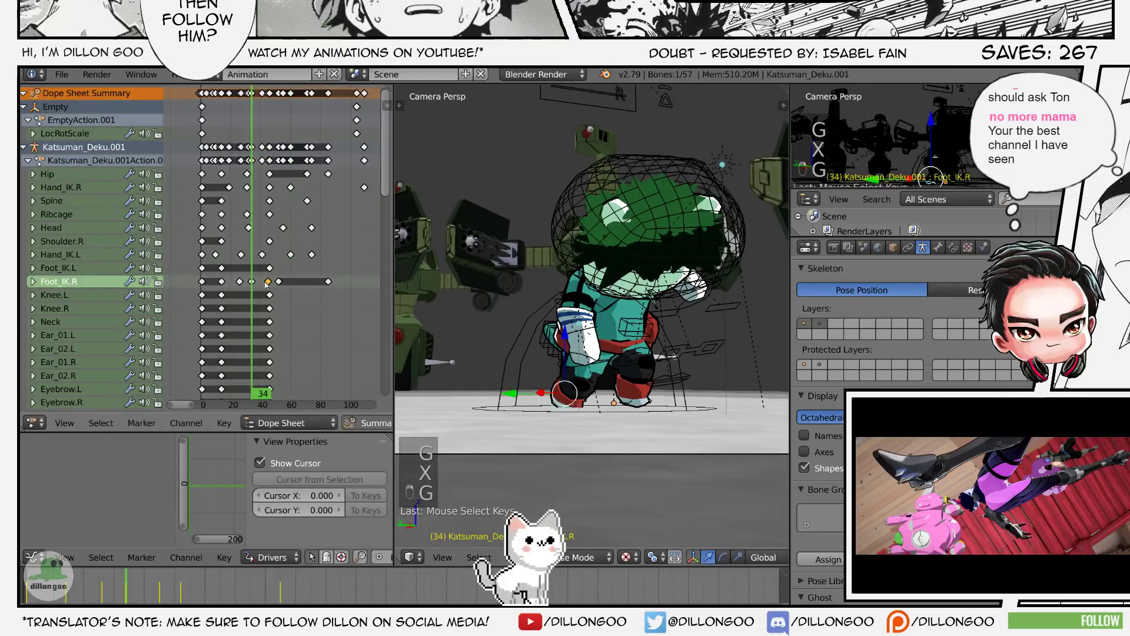
- Move and rotate Foot_IK.R at frame 43, delete its key just after that frame and save the file
click(266, 285)
click(585, 280)
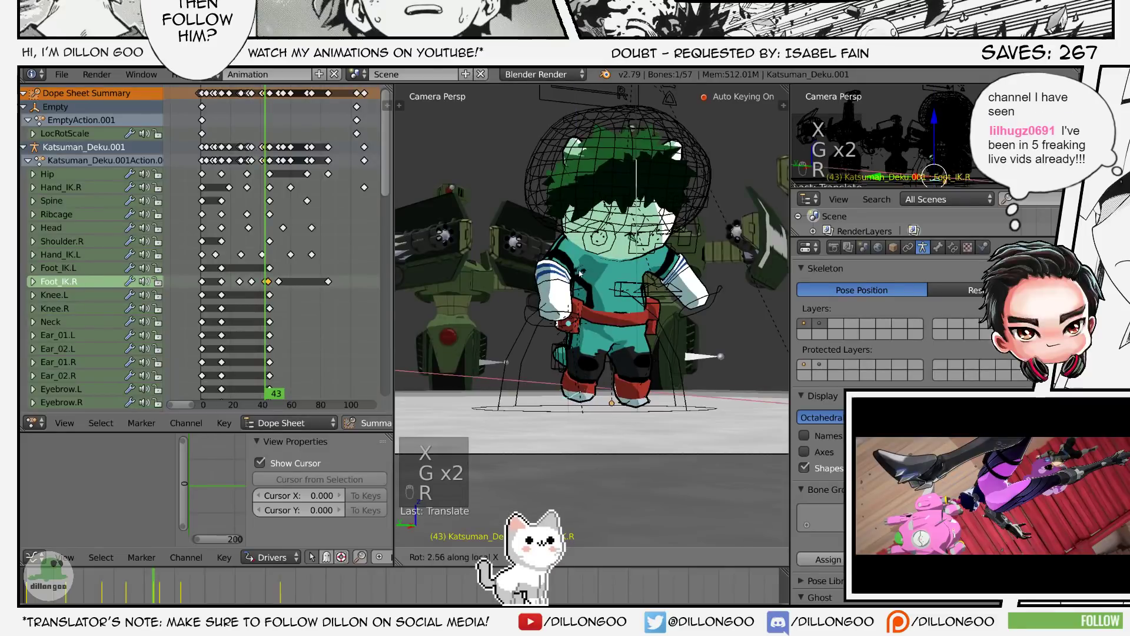
click(579, 270)
key(a)
key(a)
key(a)
right_click(269, 282)
key(x)
click(269, 282)
key(ctrl+s)
click(269, 282)
- Play back the animation from about frame 29 to check the right foot's step
click(243, 290)
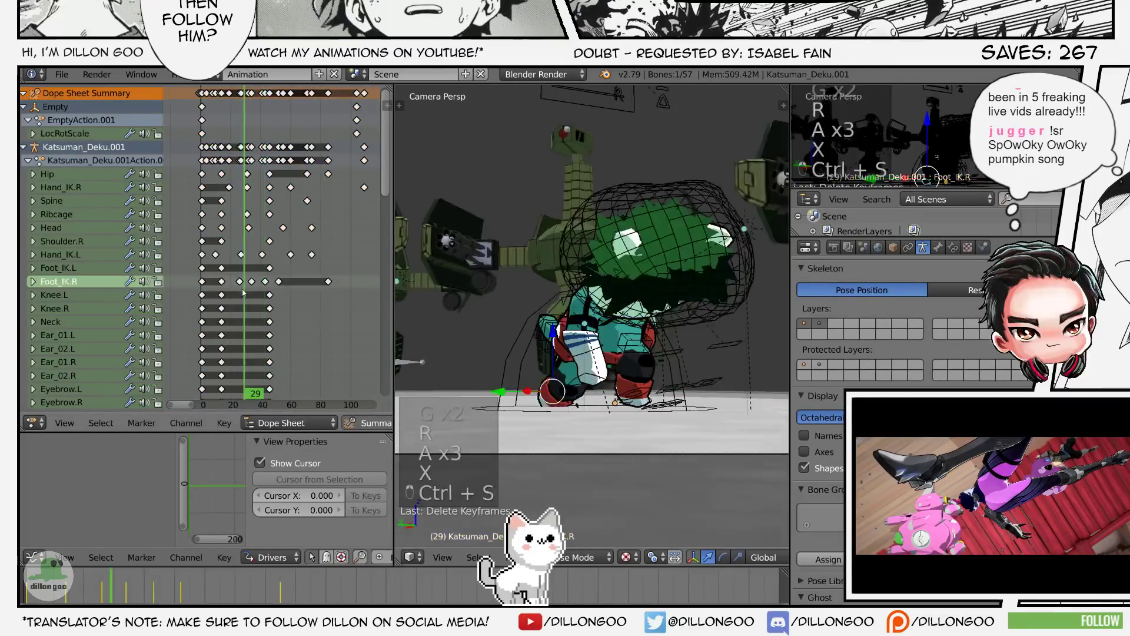
key(alt+a)
key(alt+a)
key(alt+a)
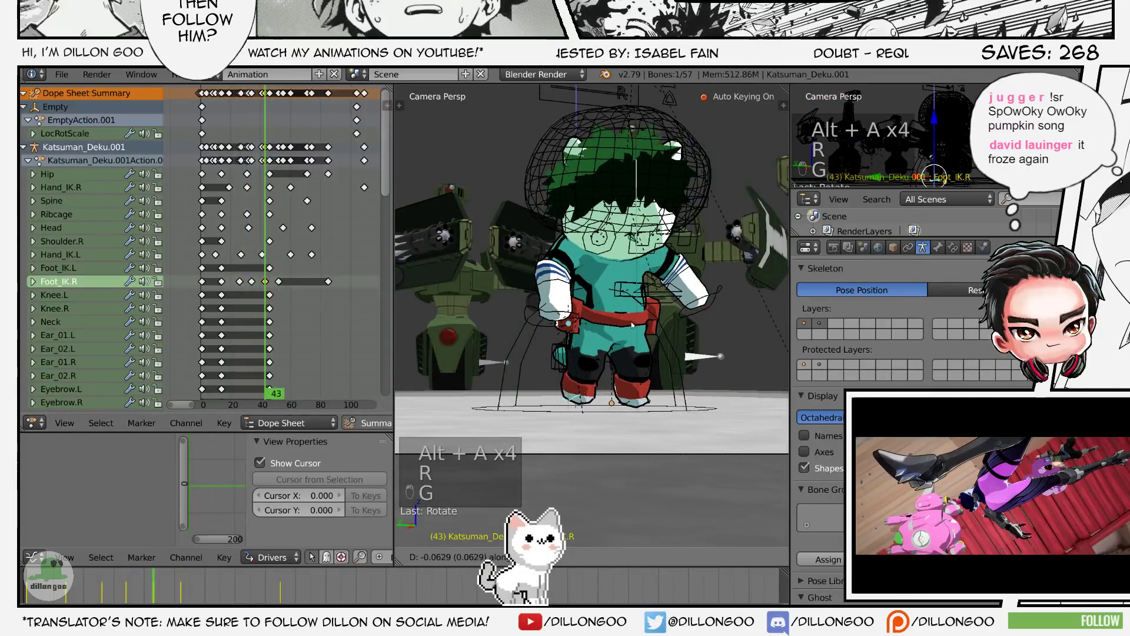
- Confirm the Foot_IK.R move at frame 43, replay the motion in textured shading and save the file
click(631, 322)
key(z)
key(z)
key(z)
key(alt+z)
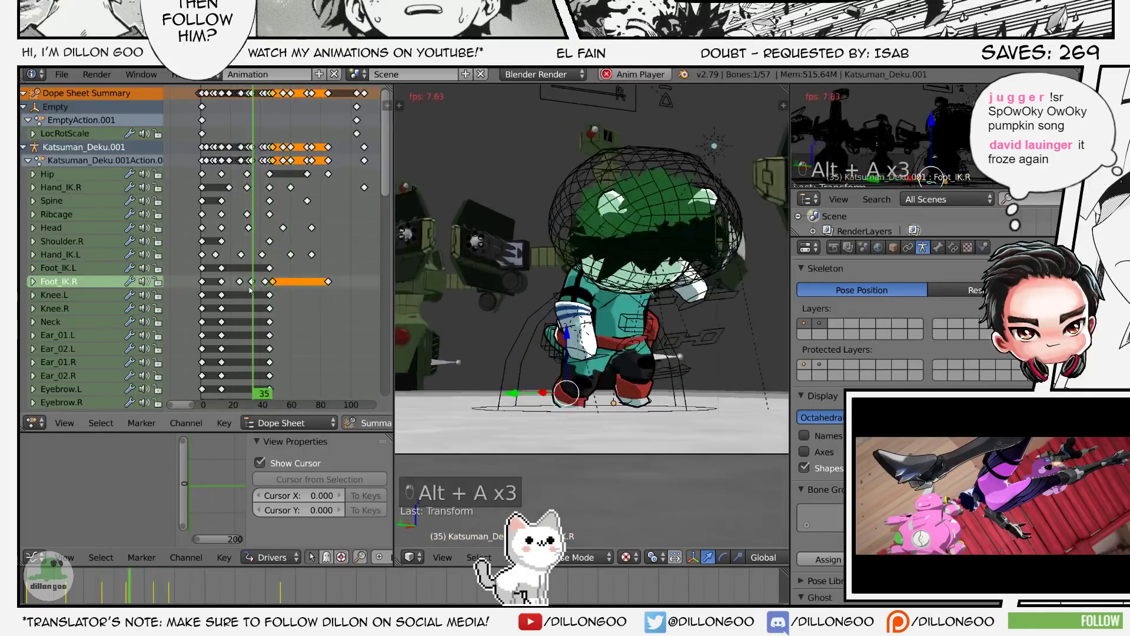
key(alt+a)
key(ctrl+s)
- Replay the stand-up animation several times to check the right foot's step around frame 43
click(260, 244)
drag(218, 321, 194, 327)
key(alt+a)
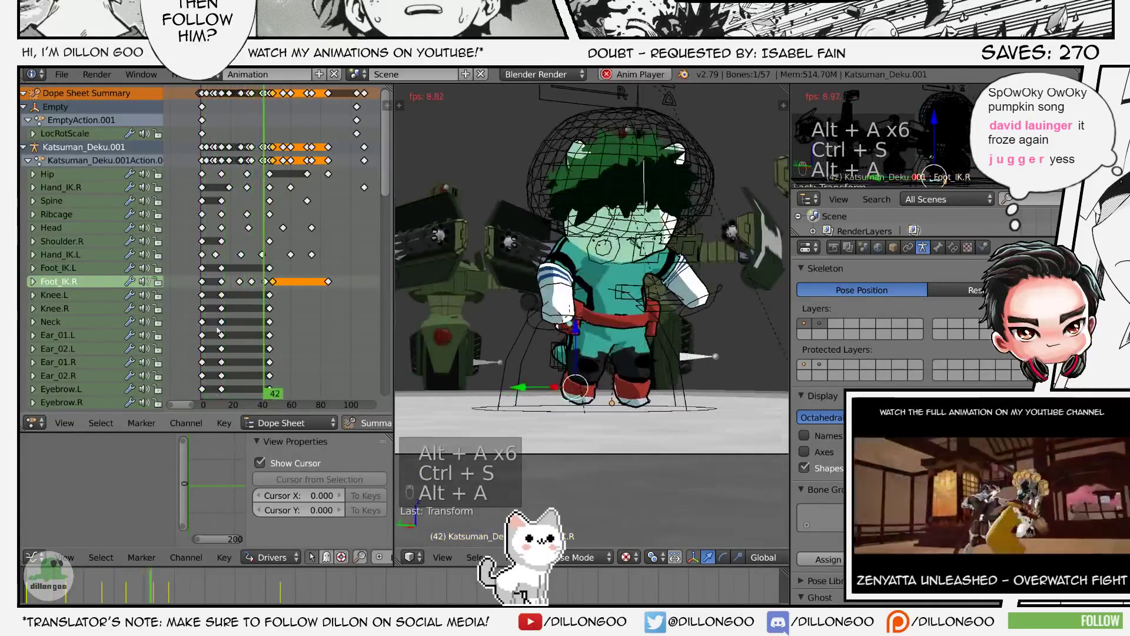
key(alt+a)
key(alt+a)
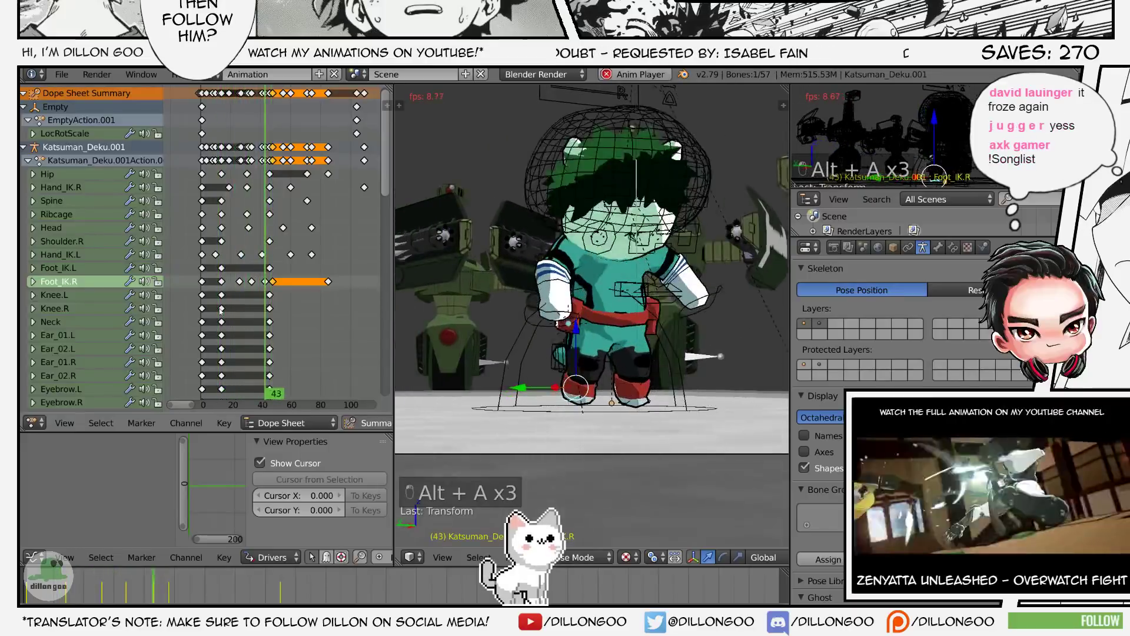
key(alt+a)
key(alt+a)
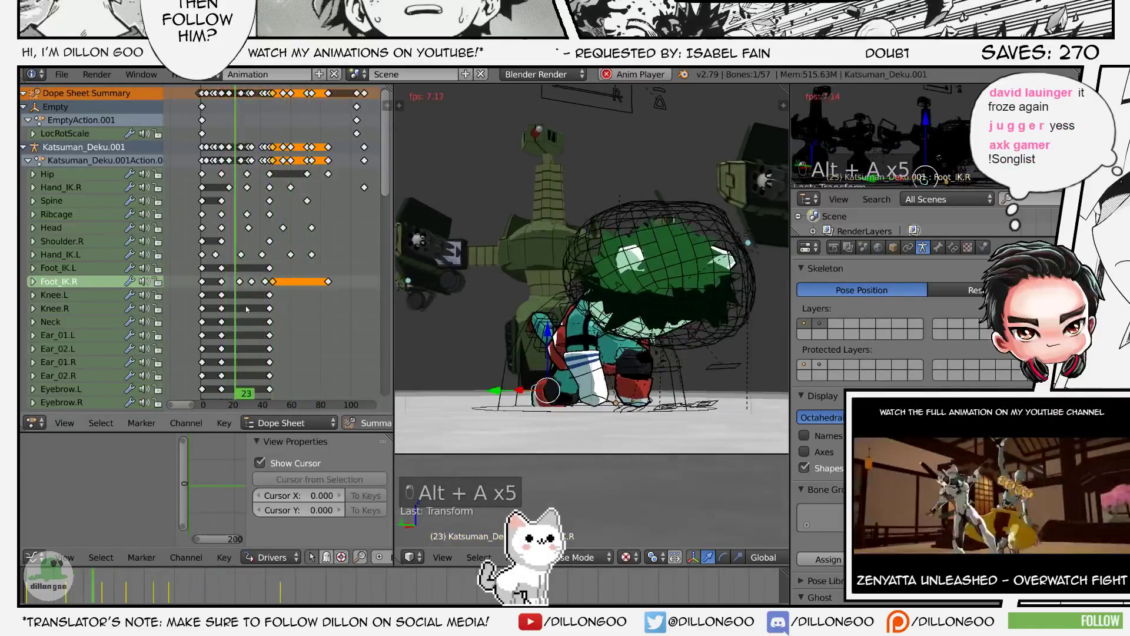
key(alt+a)
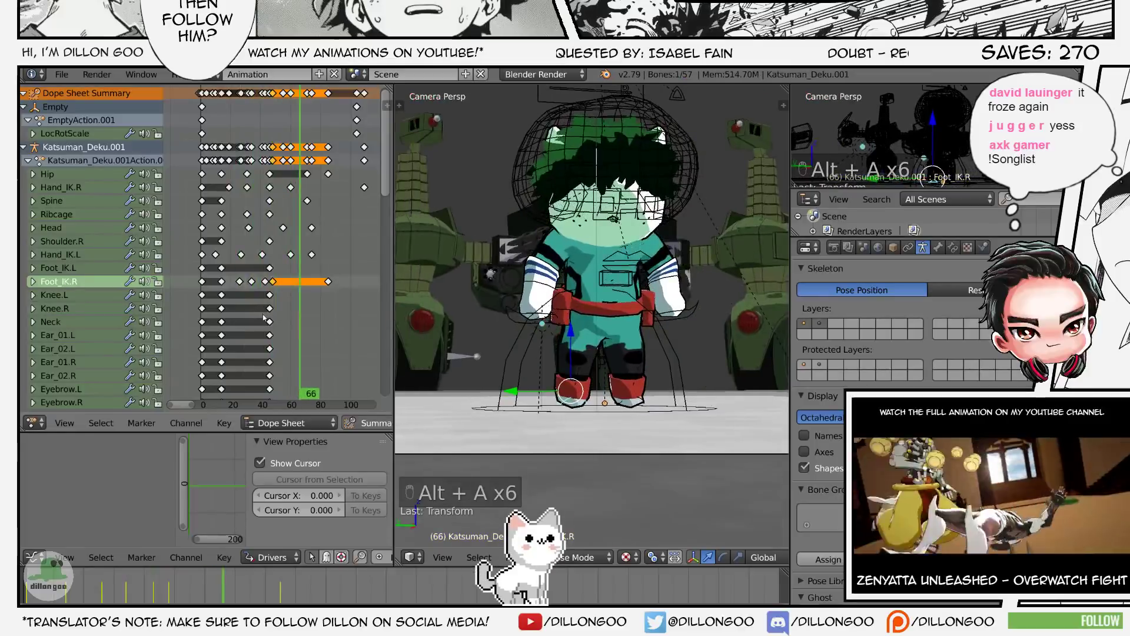
key(alt+a)
key(alt+a)
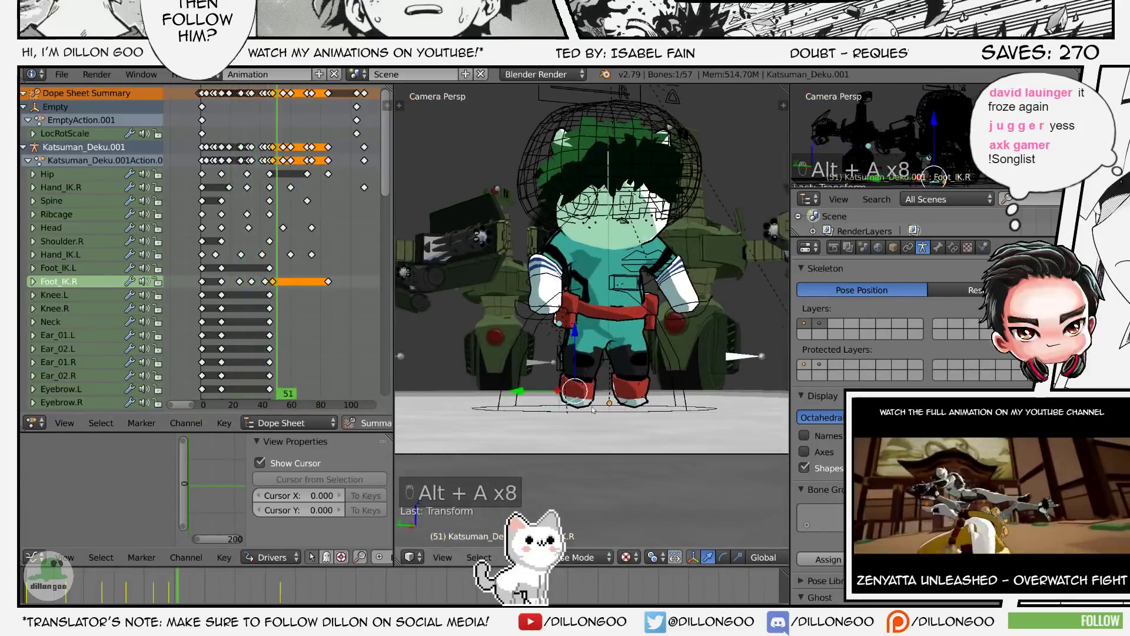
- Select the Foot_IK.L bone, then take the rig out of Pose Mode into Object Mode
key(a)
key(a)
key(a)
key(z)
key(z)
right_click(649, 400)
key(z)
key(z)
key(z)
key(alt+z)
key(alt+z)
right_click(641, 406)
key(ctrl+Tab)
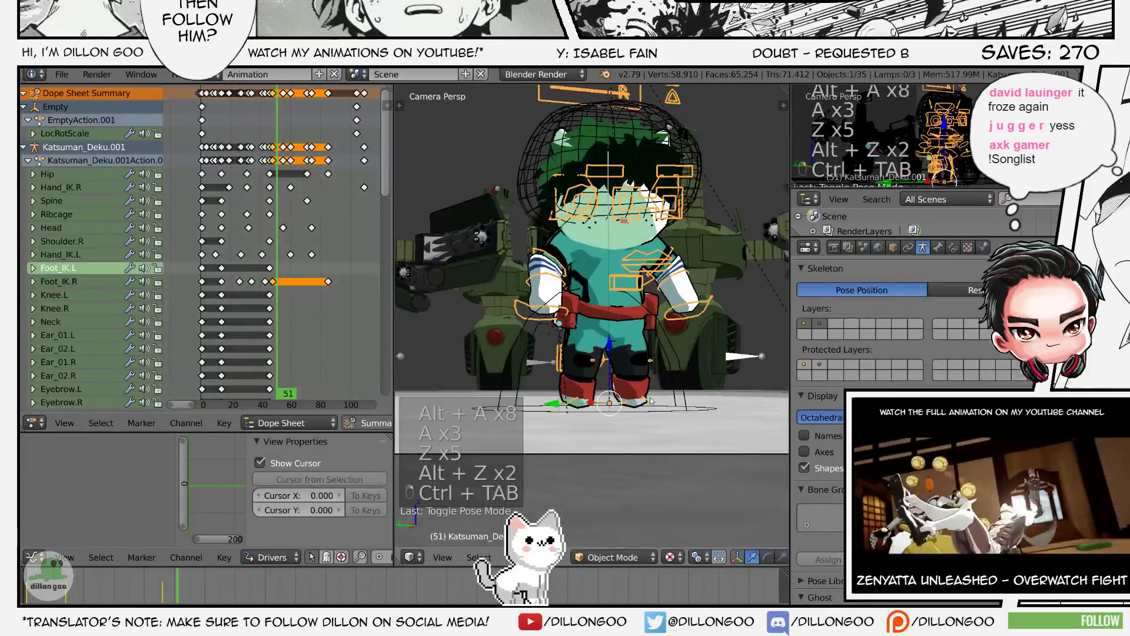
- Return the camera view to textured shading, play back the animation in Object Mode and save the file
key(g)
key(z)
key(alt+z)
key(ctrl+s)
key(z)
key(z)
key(z)
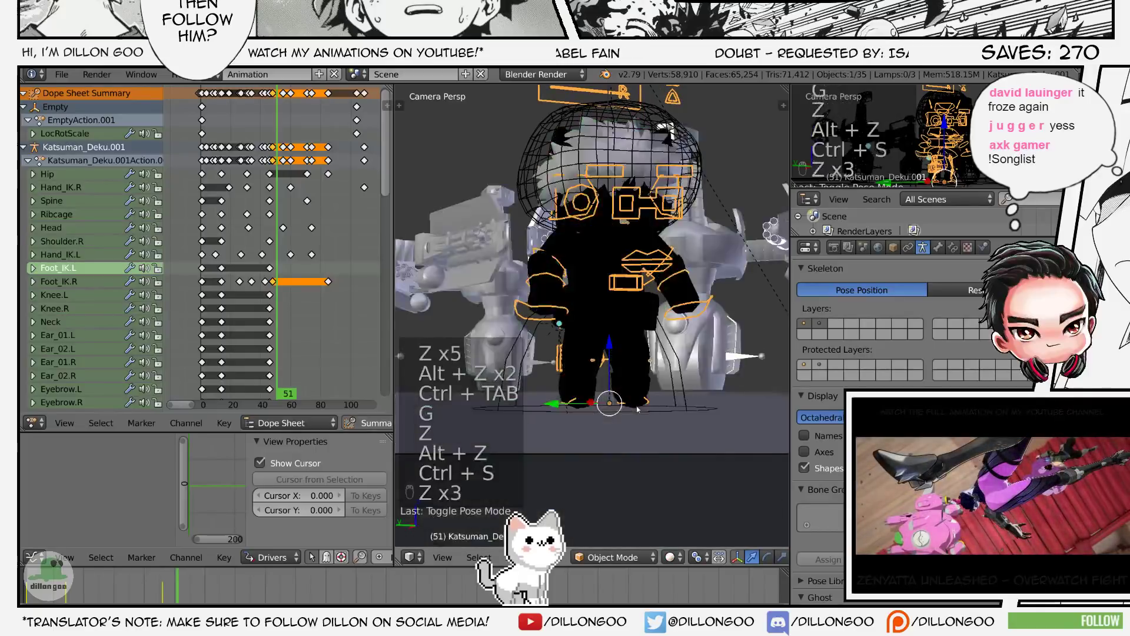
key(alt+z)
key(alt+a)
key(alt+a)
key(alt+a)
key(ctrl+s)
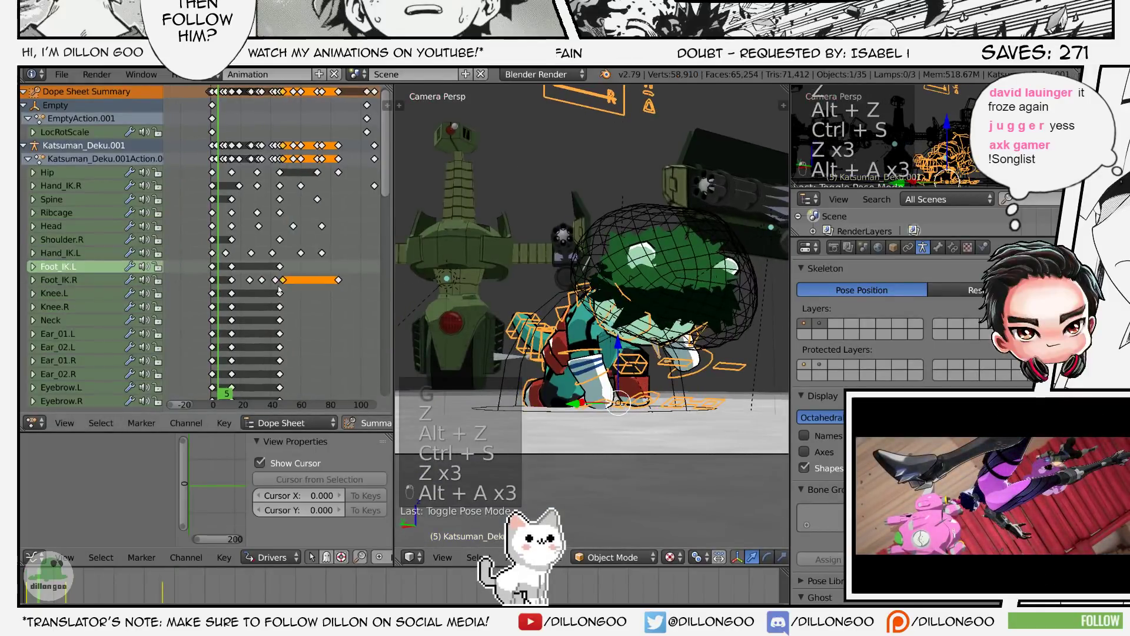
key(ctrl+s)
key(z)
key(alt+z)
key(ctrl+s)
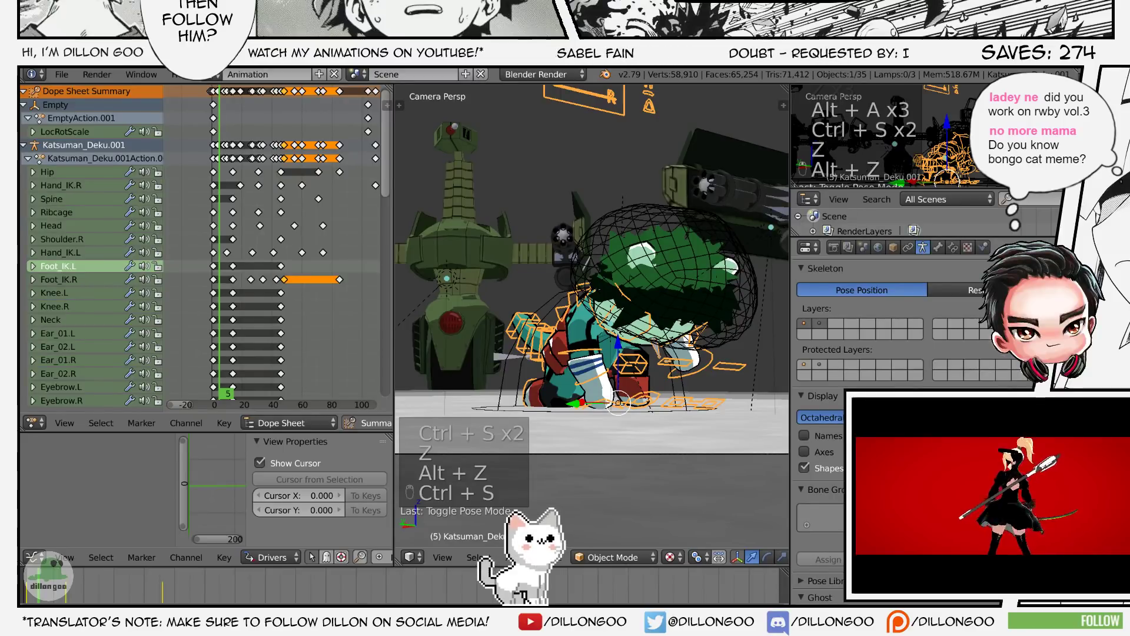
- Maximize the camera viewport, fit the whole camera frame in it with textured shading and save the file
click(705, 451)
key(shift+space)
key(ctrl+s)
key(z)
key(z)
key(z)
key(alt+z)
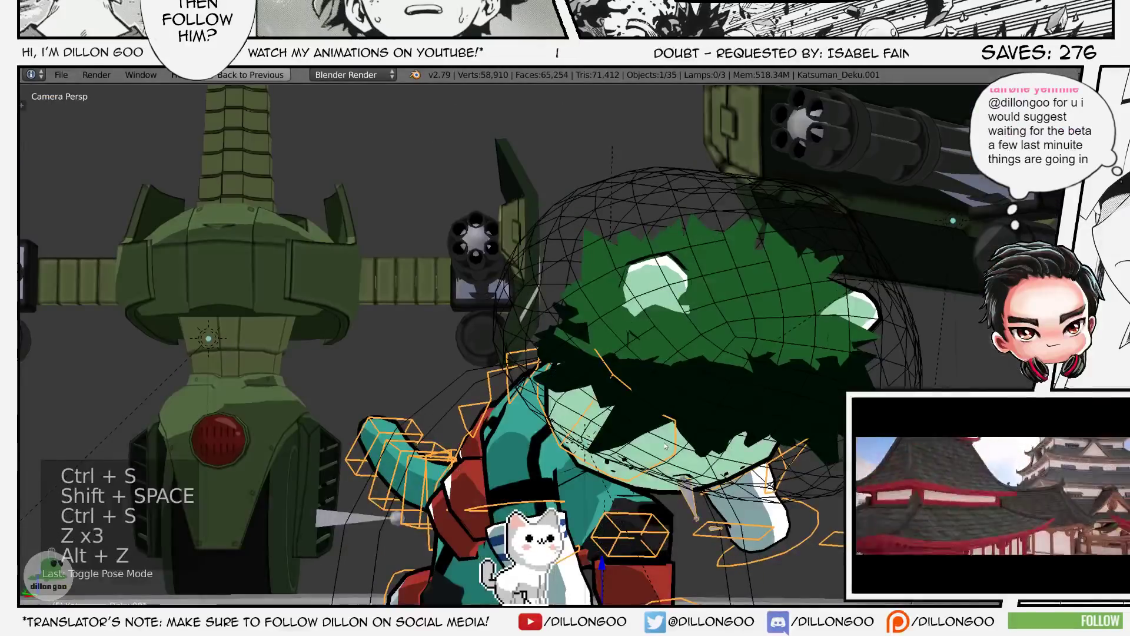
key(ctrl+s)
click(664, 443)
key(Home)
key(z)
key(z)
key(z)
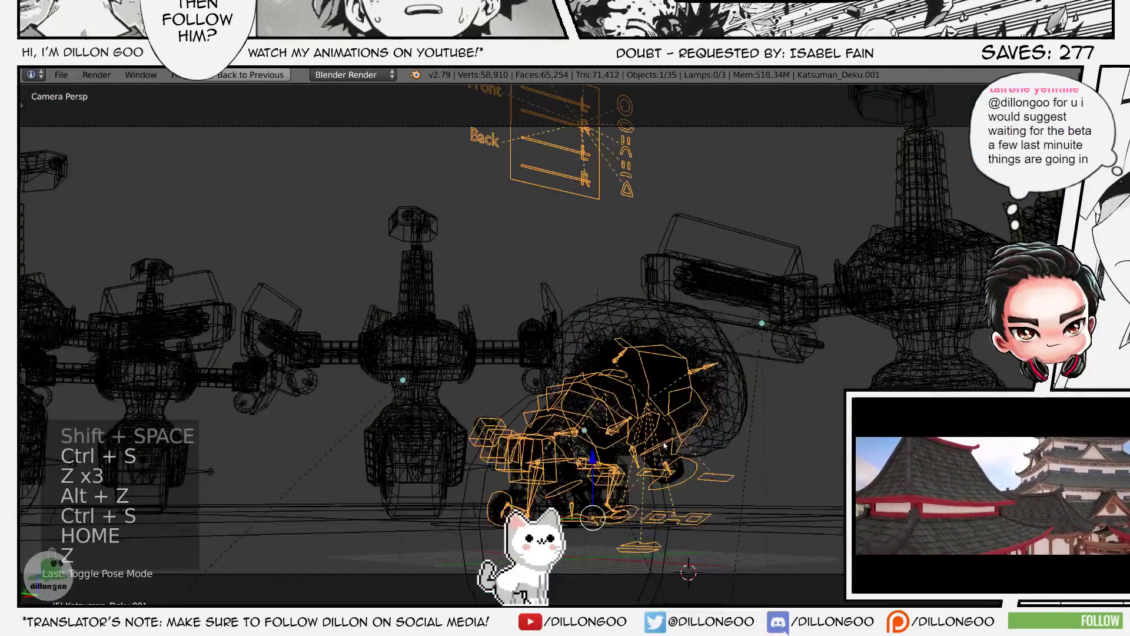
key(alt+z)
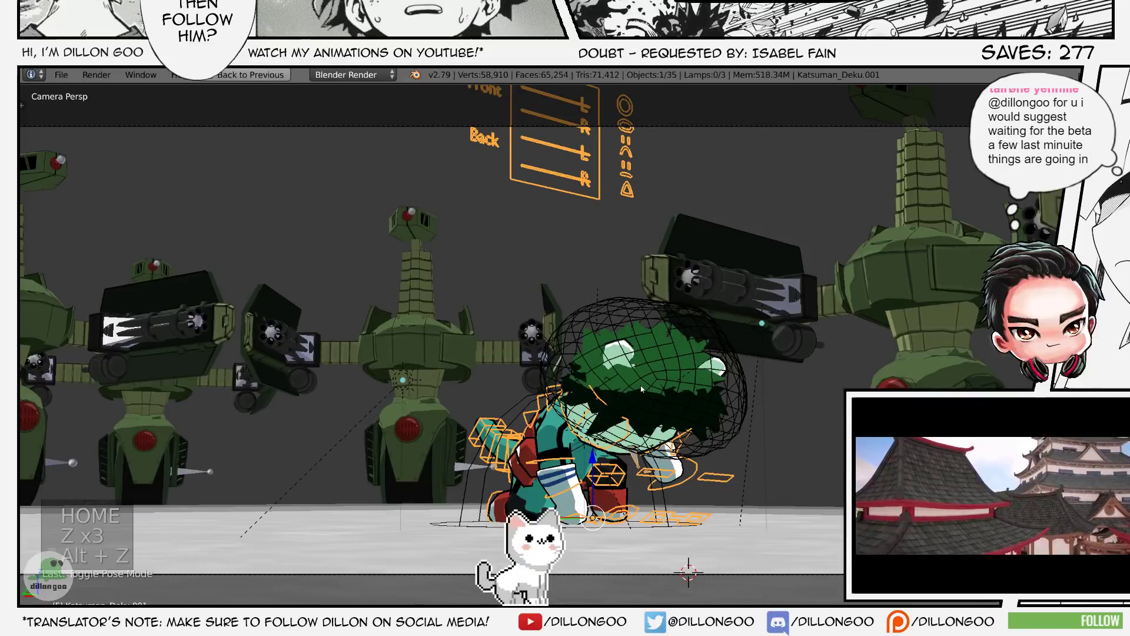
- Play the full shot in the maximized camera view, save the file and restart playback from the first frame
key(alt+a)
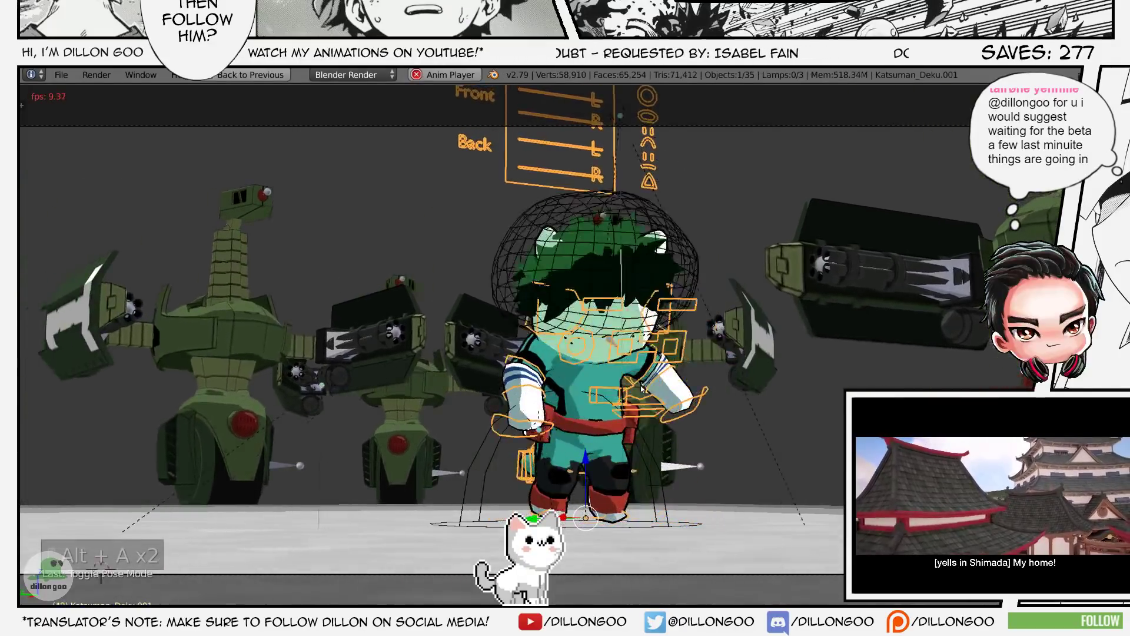
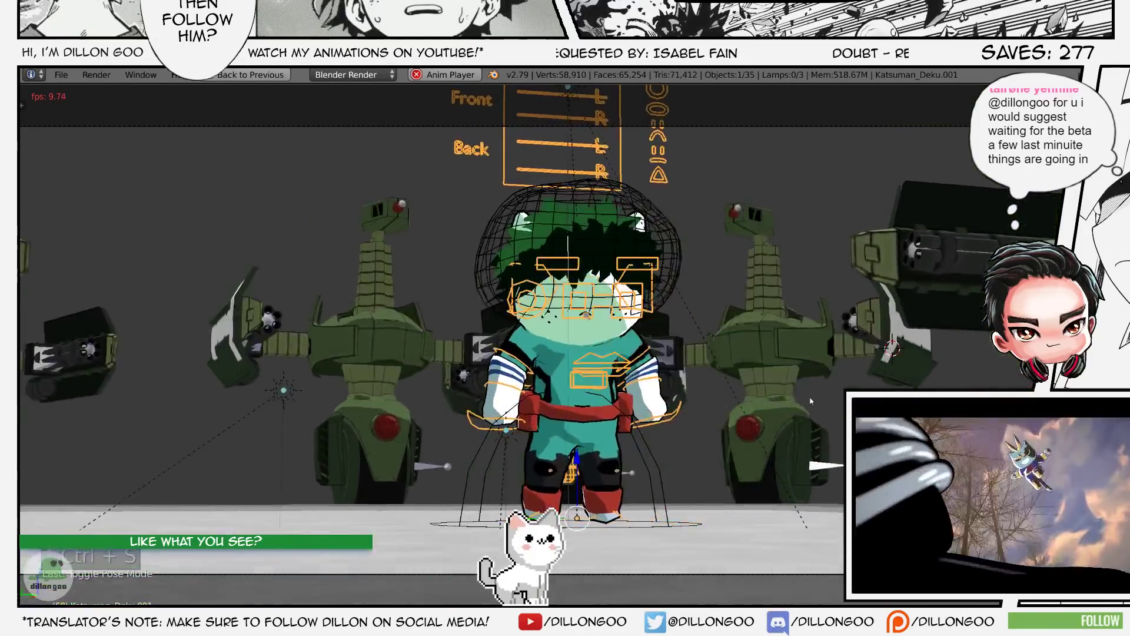
key(ctrl+s)
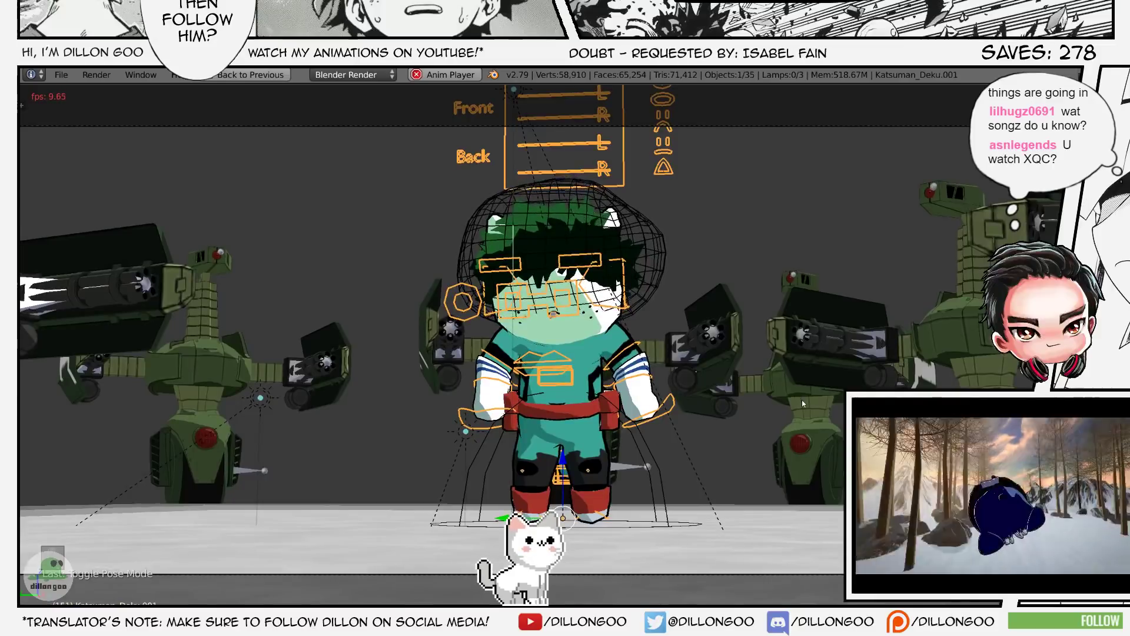
click(829, 370)
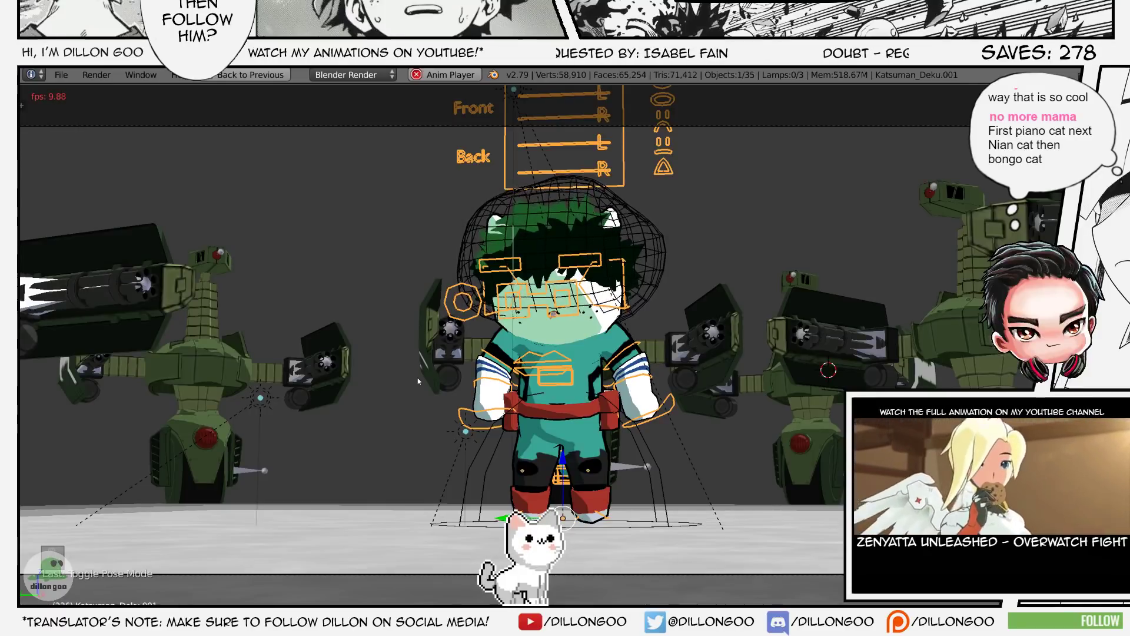
key(ctrl+s)
key(shift+Left)
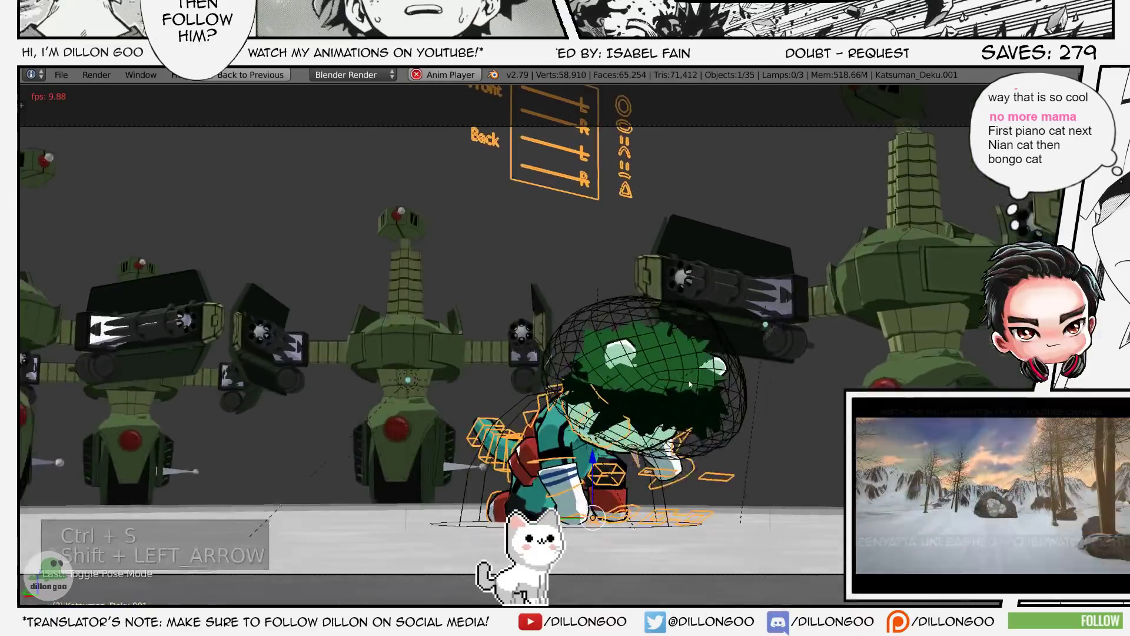
key(Home)
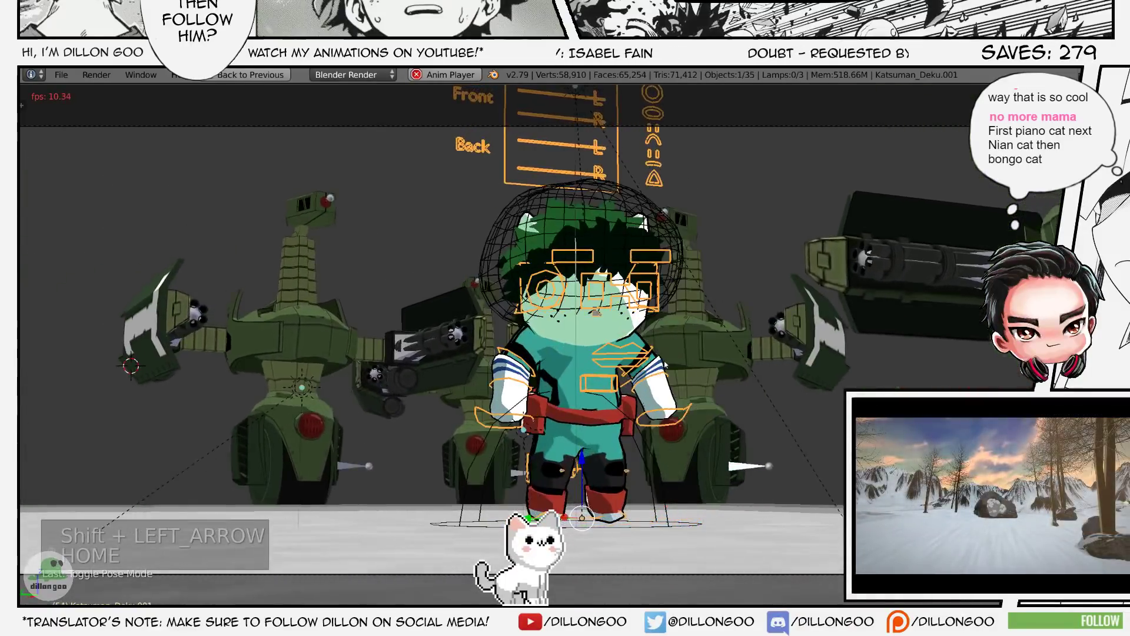
- Stop playback, return the rig to Pose Mode, select the Hip bone and restore the multi-editor layout
key(alt+a)
key(ctrl+Tab)
key(z)
key(a)
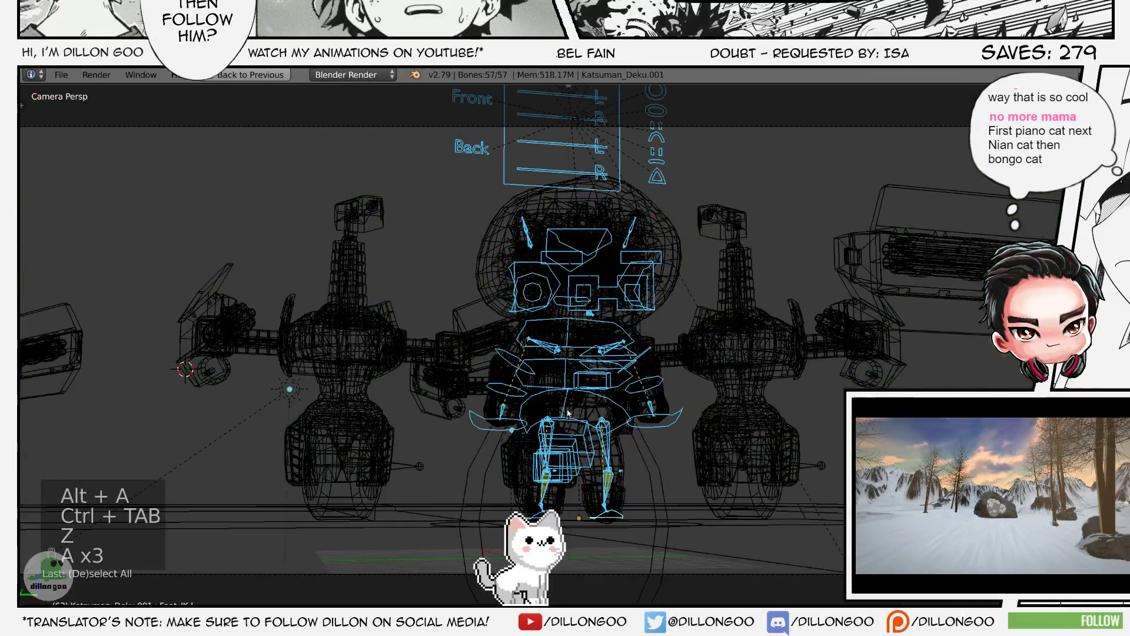
key(z)
key(z)
right_click(568, 413)
key(shift+space)
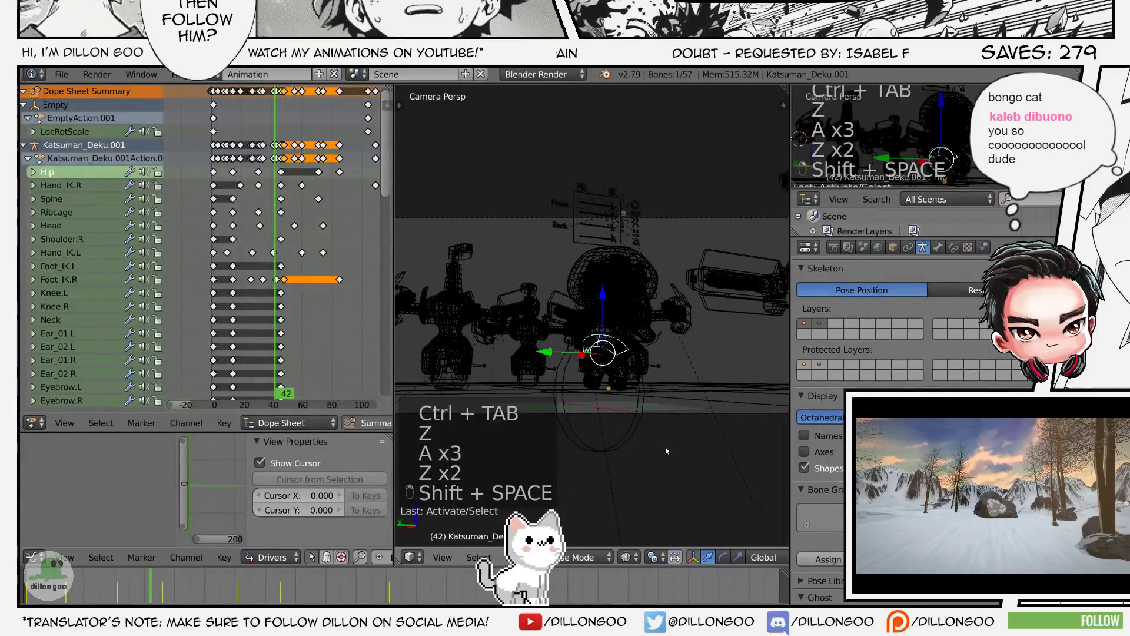
- Replay the animation from the first frame with textured shading to judge the timing of the stand-up
key(shift+Left)
key(Home)
key(alt+a)
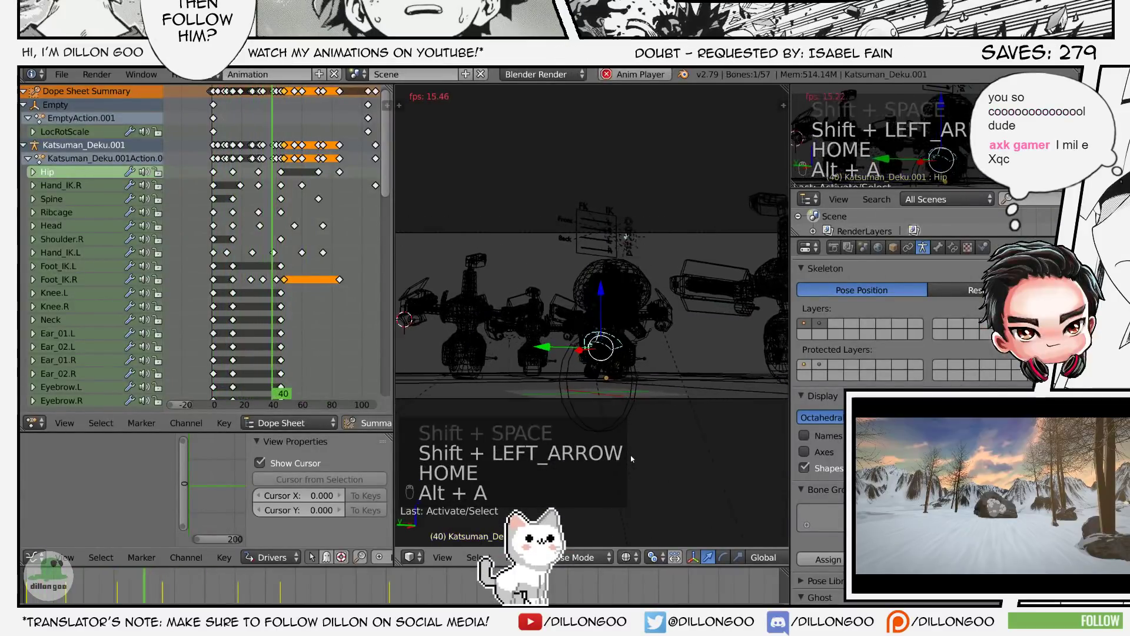
key(alt+a)
key(z)
key(alt+z)
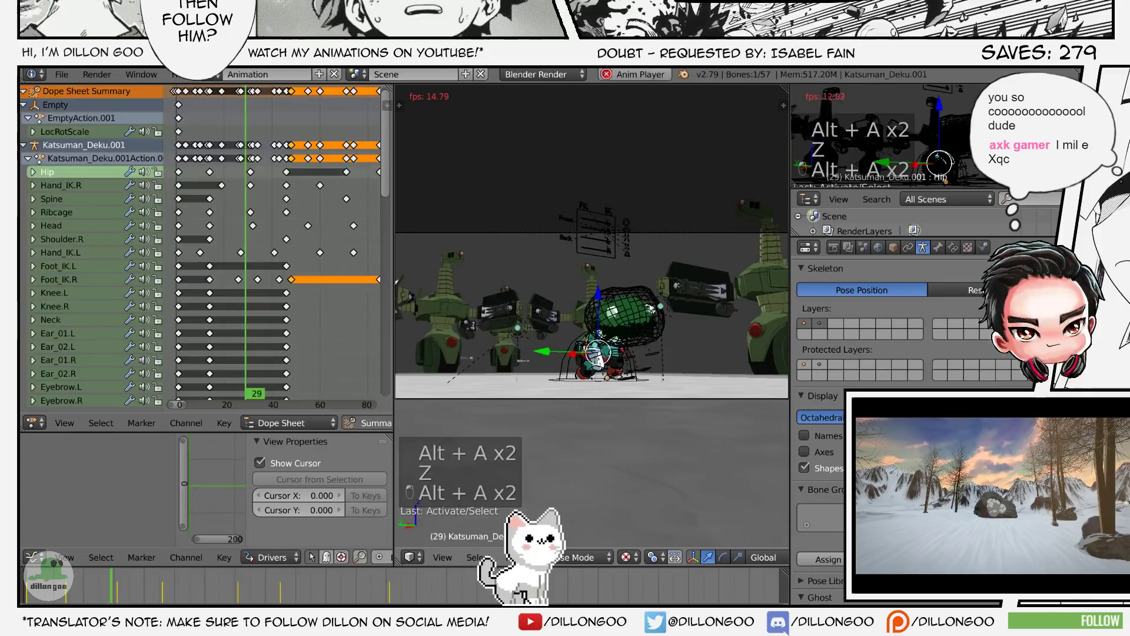
key(alt+a)
- In the Action Editor, stretch all bones' keys from frame 26 onward outward from frame 26 and save the file
key(a)
key(a)
key(a)
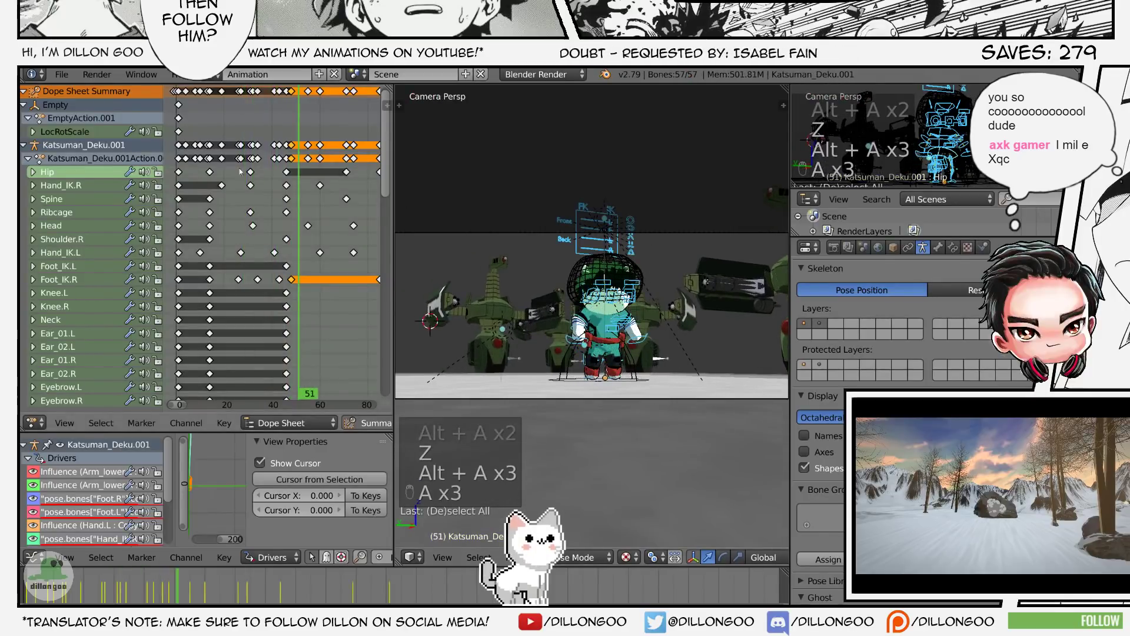
click(221, 186)
click(304, 423)
click(288, 410)
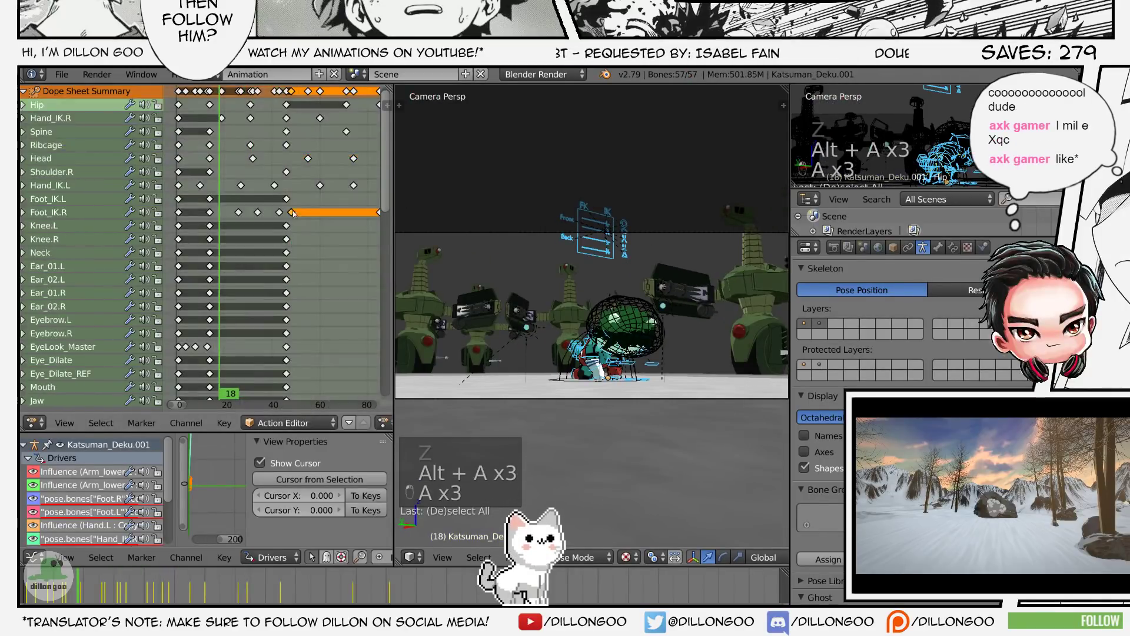
click(238, 103)
key(bracketright)
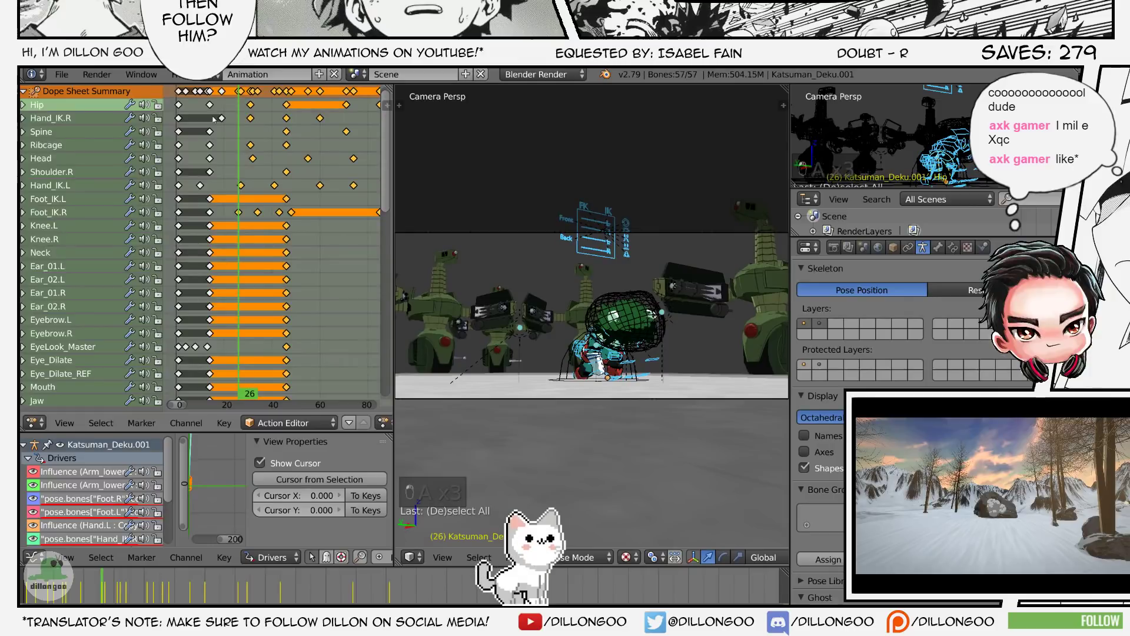
key(s)
key(ctrl+s)
- Play back the retimed animation several times to check the slower stand-up
key(z)
key(z)
key(alt+z)
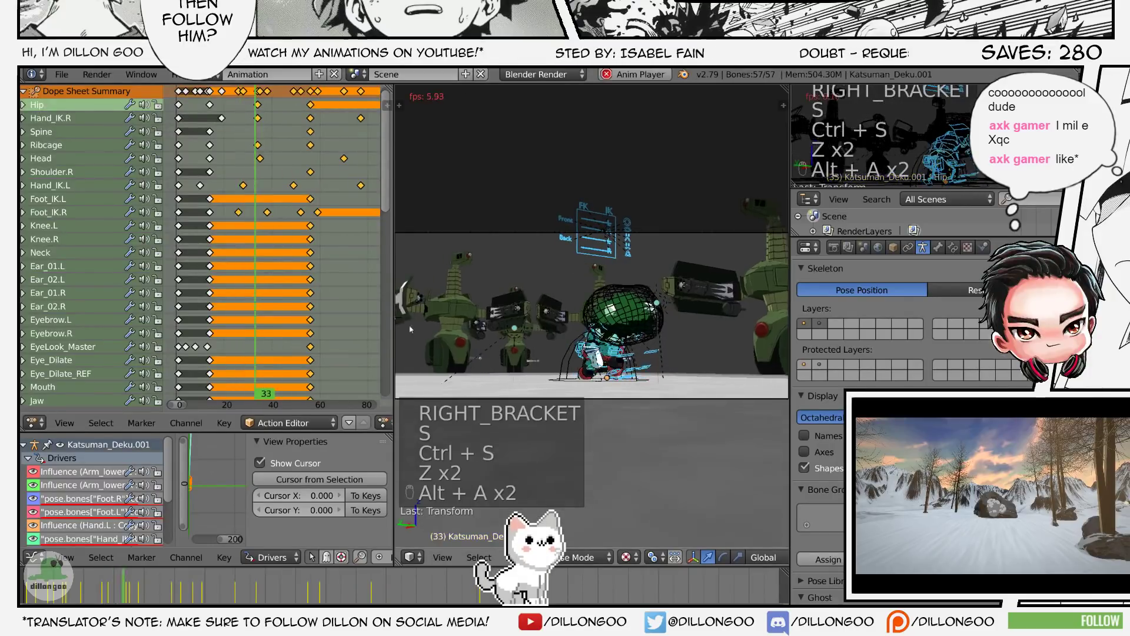
key(alt+a)
key(alt+a)
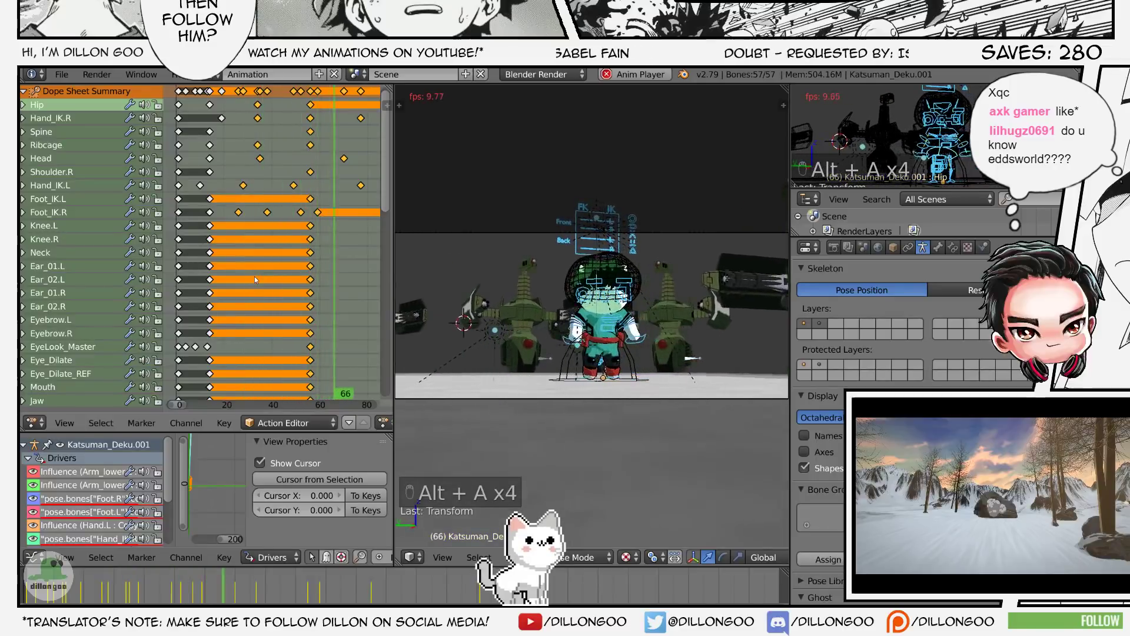
key(alt+a)
key(alt+a)
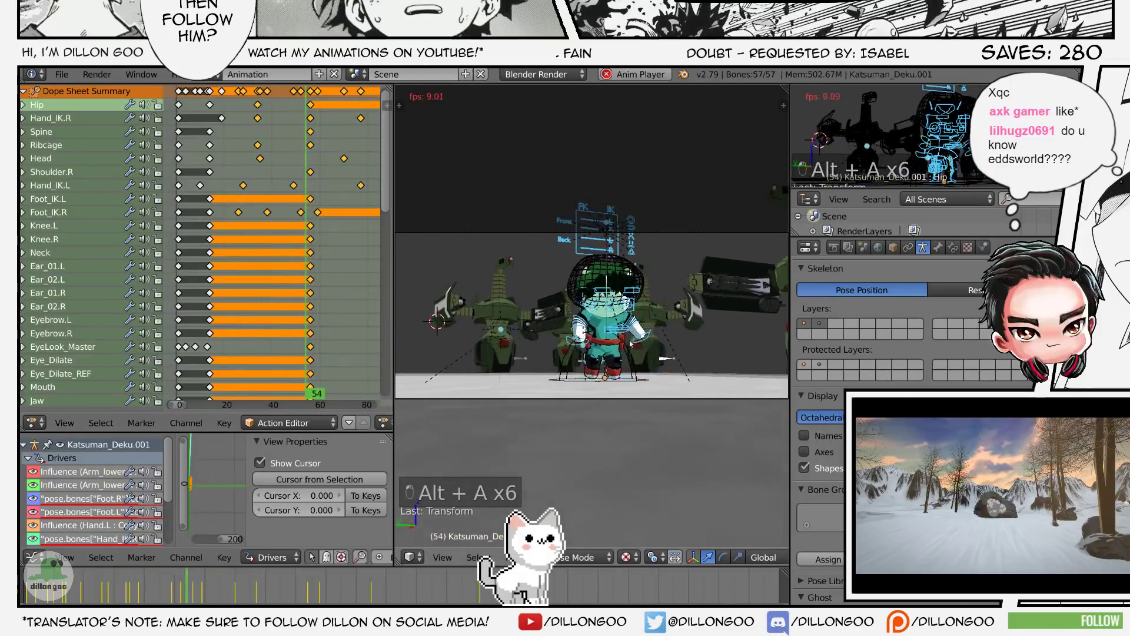
key(alt+a)
- Select the Hip bone and replay the end of the stand-up to about frame 66
key(z)
key(a)
key(a)
key(a)
right_click(622, 346)
key(z)
key(z)
key(z)
key(alt+z)
key(alt+a)
key(alt+a)
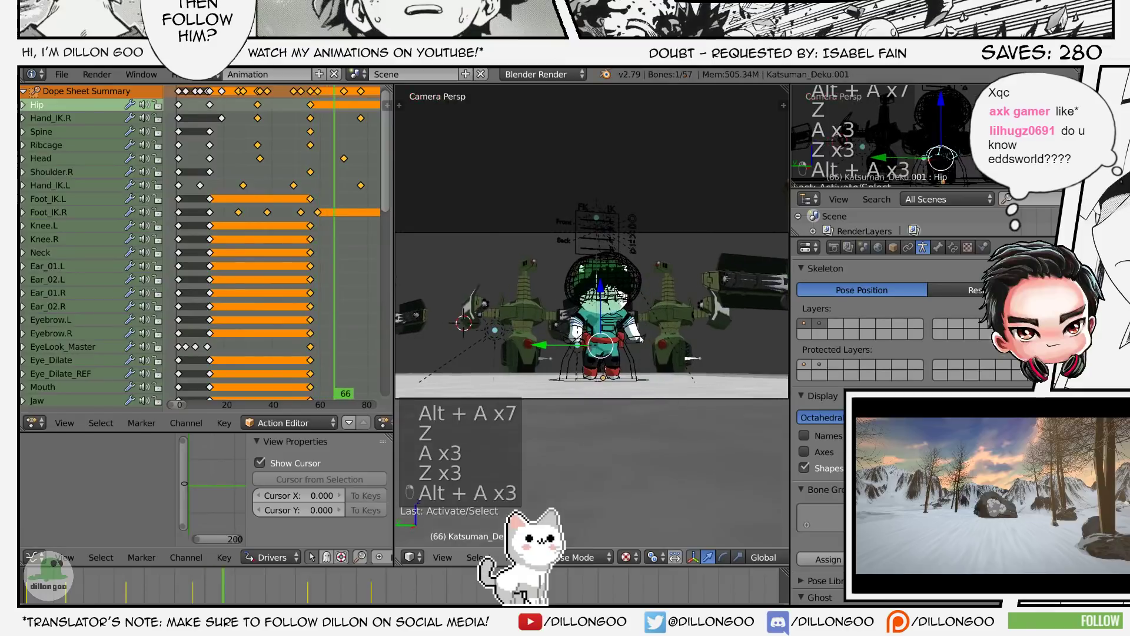
- Copy the pose of all bones at frame 68 and paste it there as a full-body key
key(a)
key(a)
key(a)
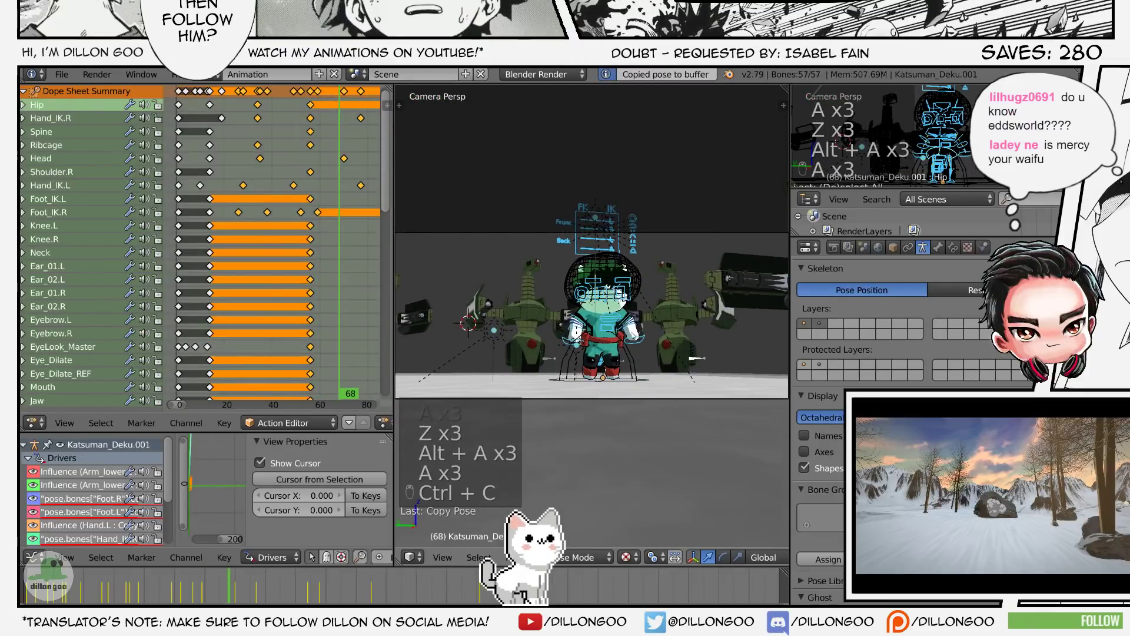
key(ctrl+v)
- Advance to frame 71, select only the Hip bone and maximize the shaded camera view
middle_drag(259, 247, 164, 252)
key(z)
key(a)
key(a)
key(a)
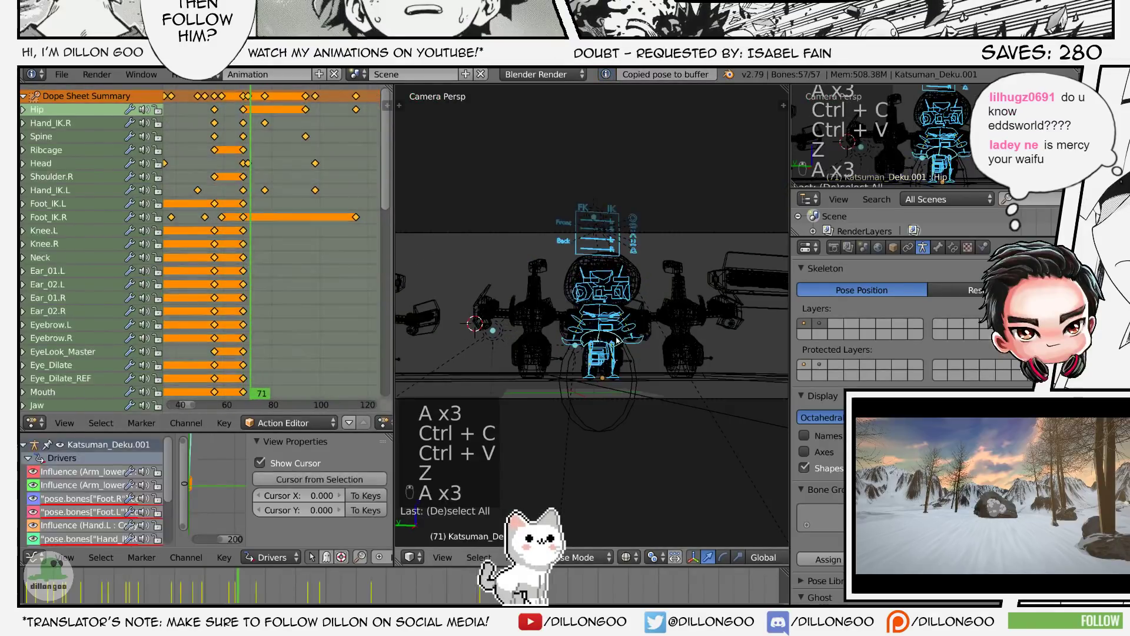
right_click(622, 336)
key(z)
key(z)
key(z)
key(alt+z)
scroll(671, 321, up, 4)
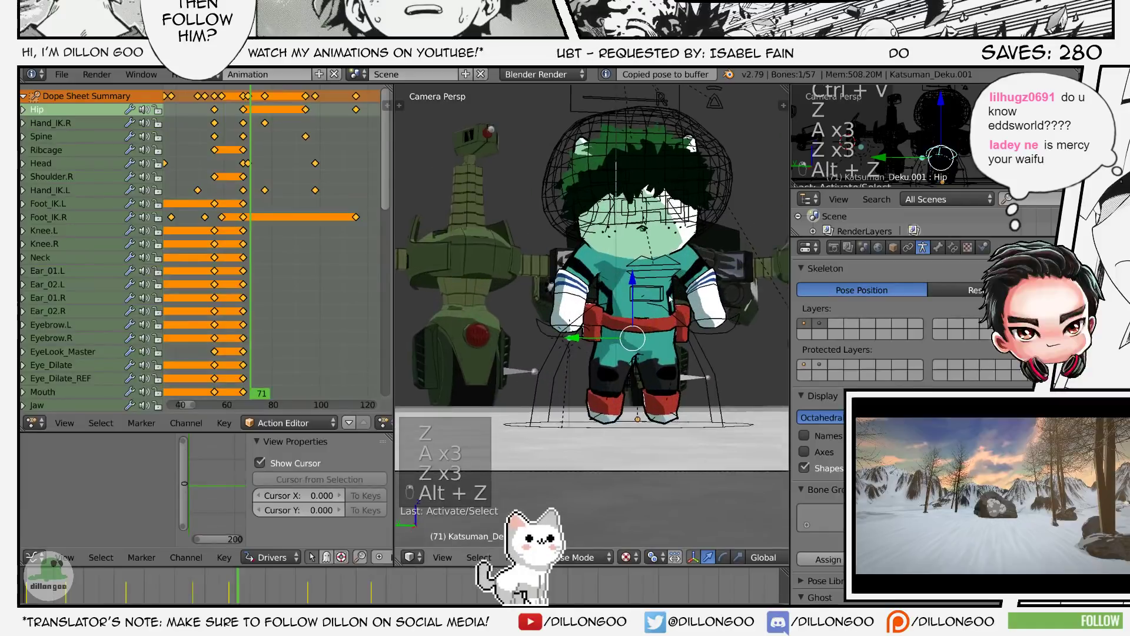
key(shift+space)
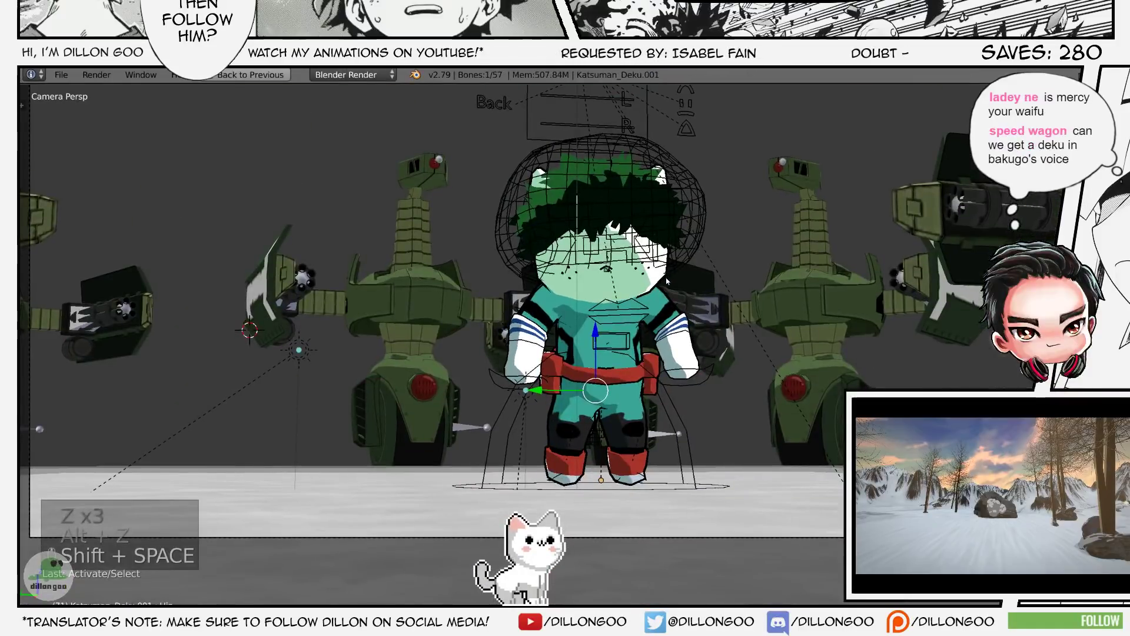
- Shift the Hip bone toward the character's left and rotate it to tilt the body at frame 71
key(g)
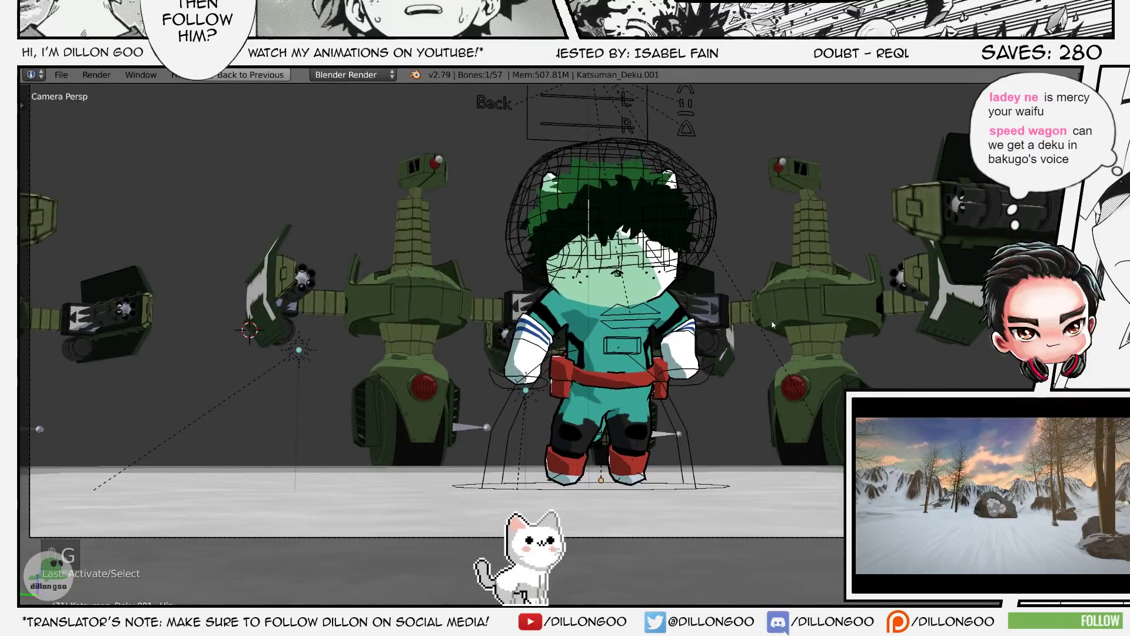
click(706, 324)
scroll(706, 325, down, 2)
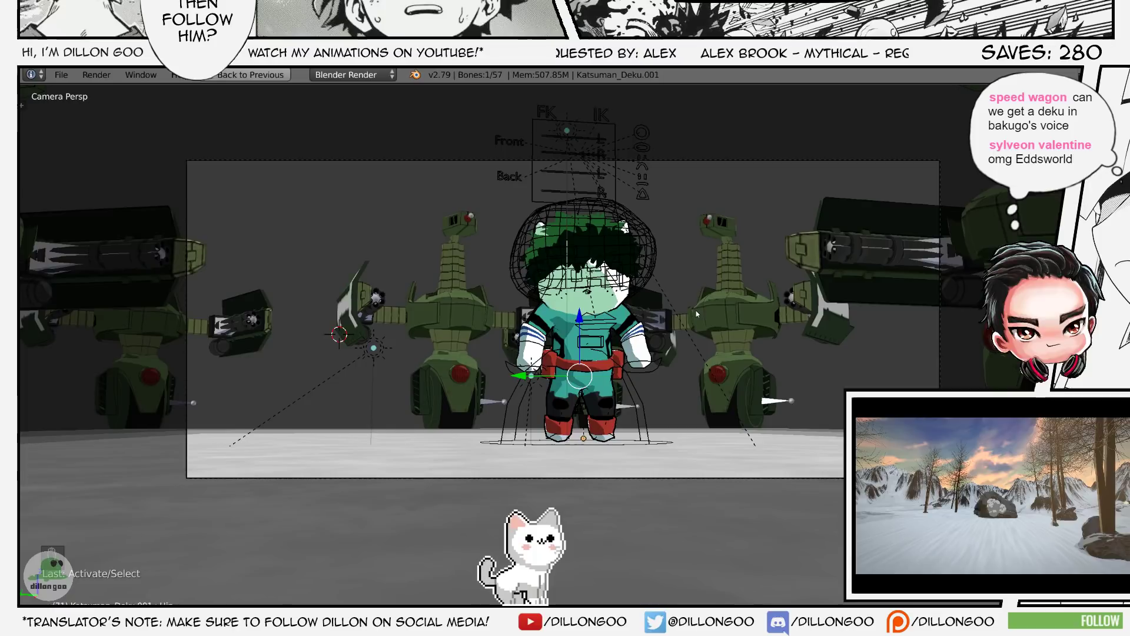
key(g)
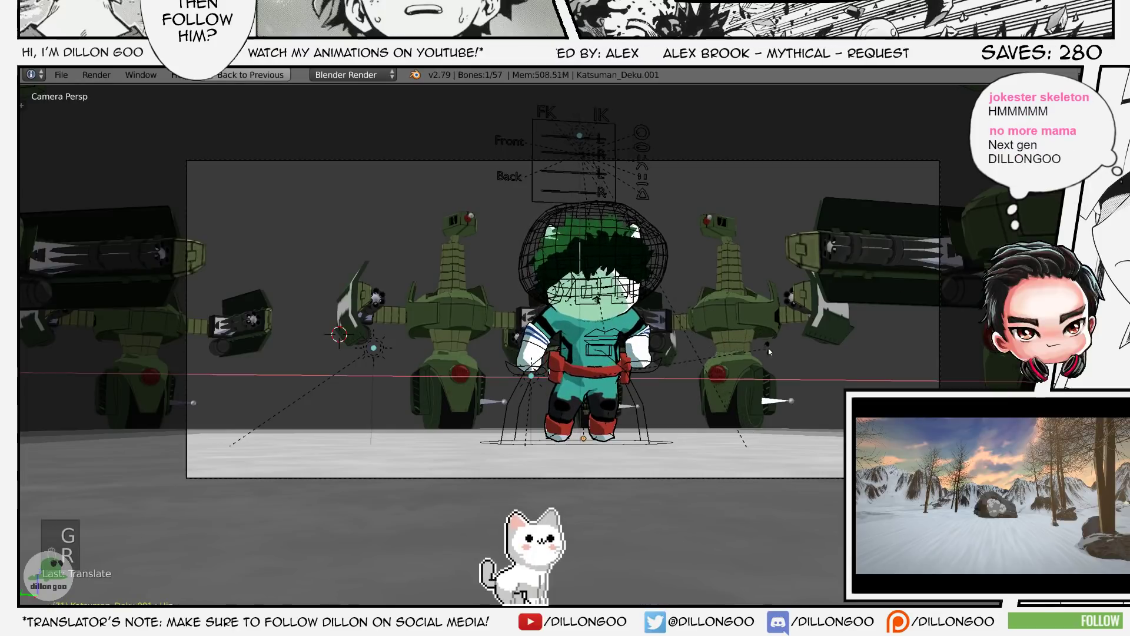
key(r)
click(715, 340)
scroll(715, 340, up, 2)
key(r)
click(748, 360)
- Select Hand_IK.R and reposition the right hand beside the body
key(z)
key(a)
key(a)
key(a)
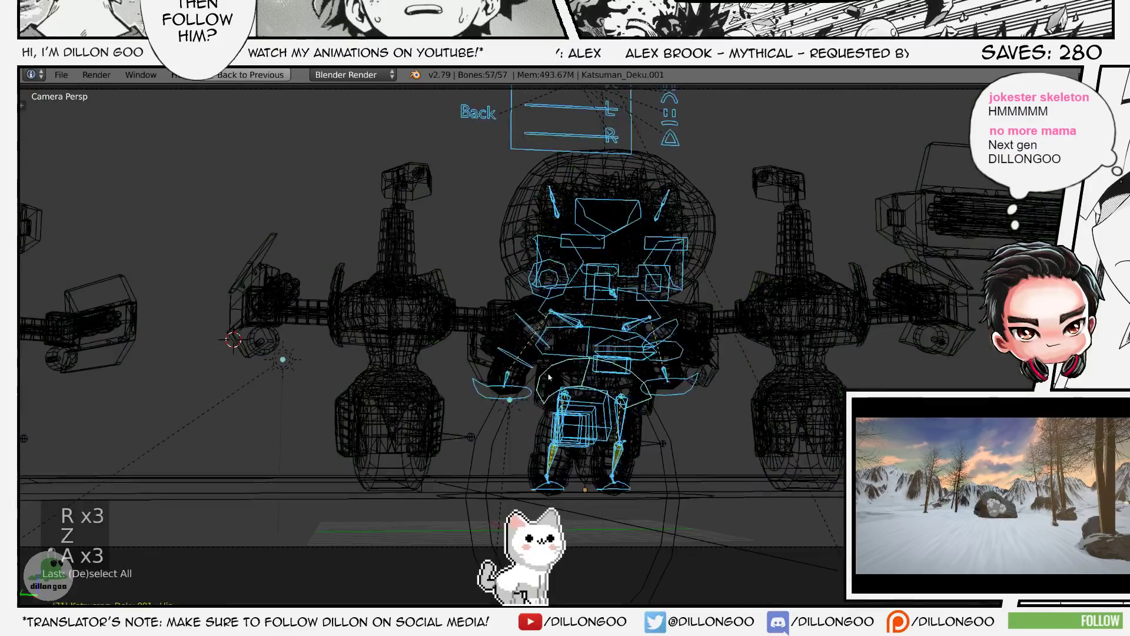
right_click(532, 393)
key(z)
key(alt+z)
key(g)
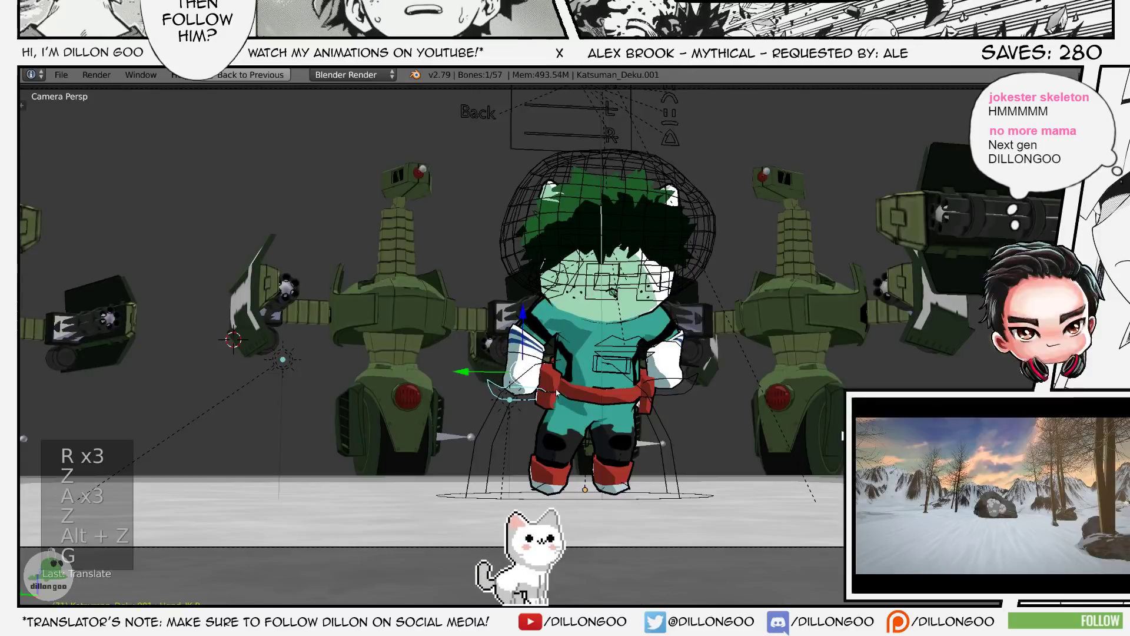
- Select Hand_IK.L and move the left hand outward from the body
key(z)
key(z)
key(z)
key(z)
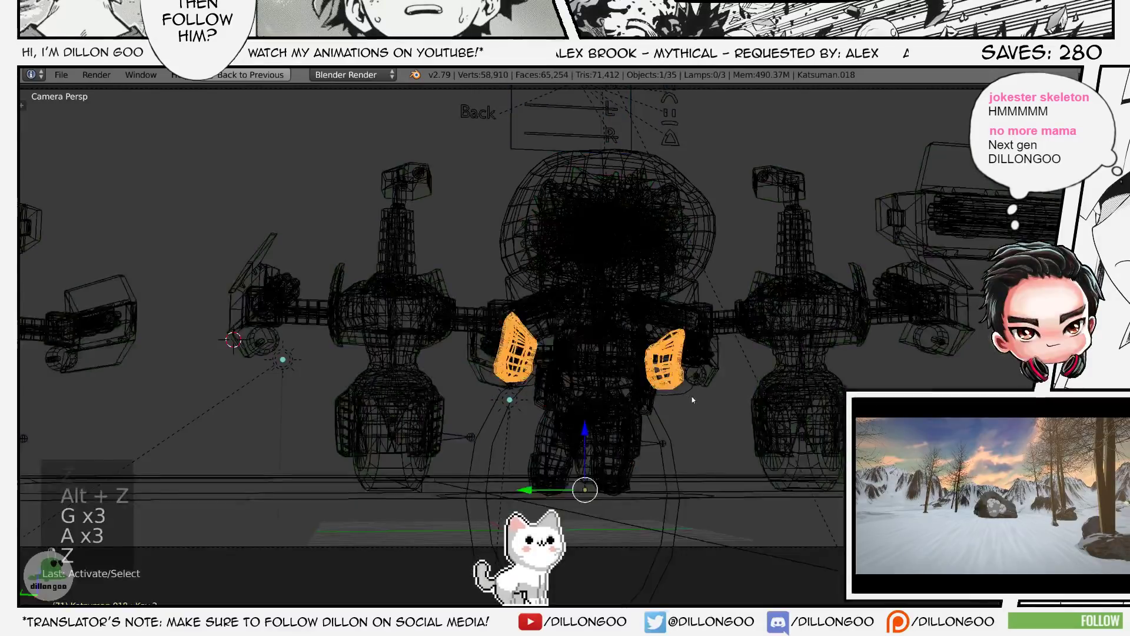
right_click(689, 396)
key(alt+z)
key(g)
click(714, 398)
- Save the file and rotate Hand_IK.L to angle the left hand
key(shift+space)
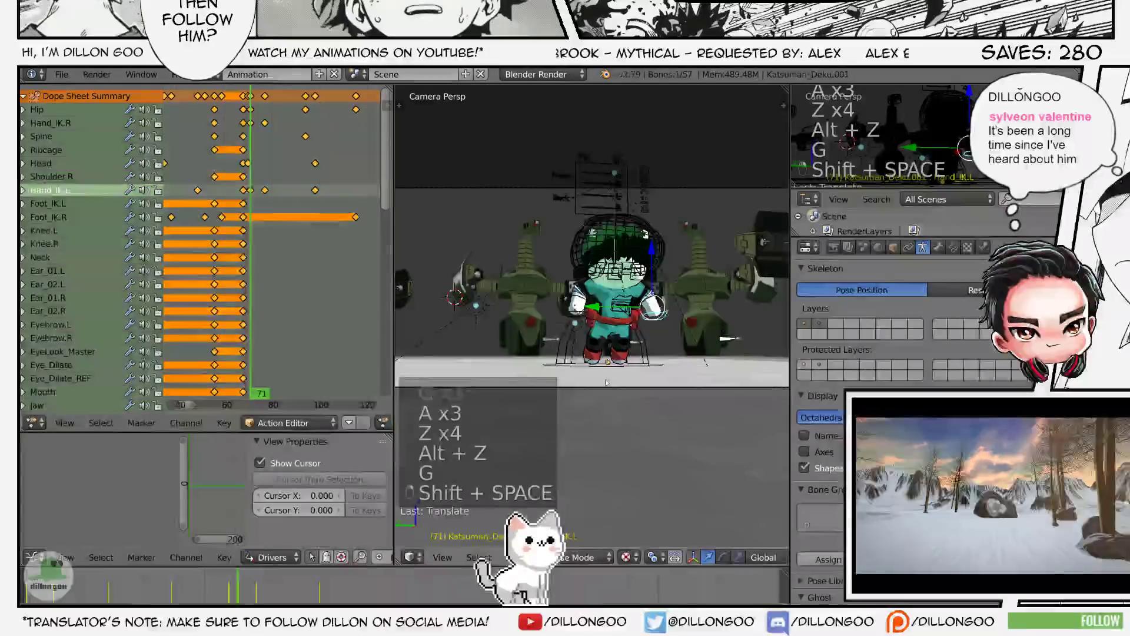
key(shift+space)
key(ctrl+s)
key(z)
key(alt+z)
key(r)
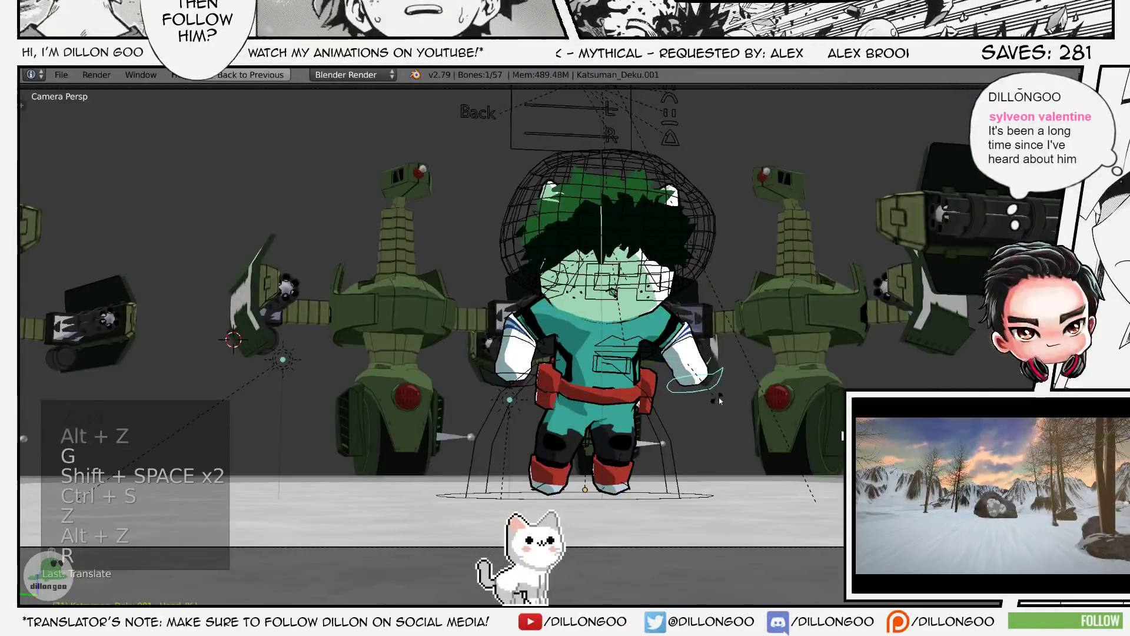
- Select Foot_IK.L, move and rotate the left foot into a wider stance, and save over Bakugo_Anim_v001.blend
key(z)
key(a)
key(a)
key(a)
key(z)
key(alt+z)
middle_drag(654, 412, 649, 460)
scroll(649, 461, up, 4)
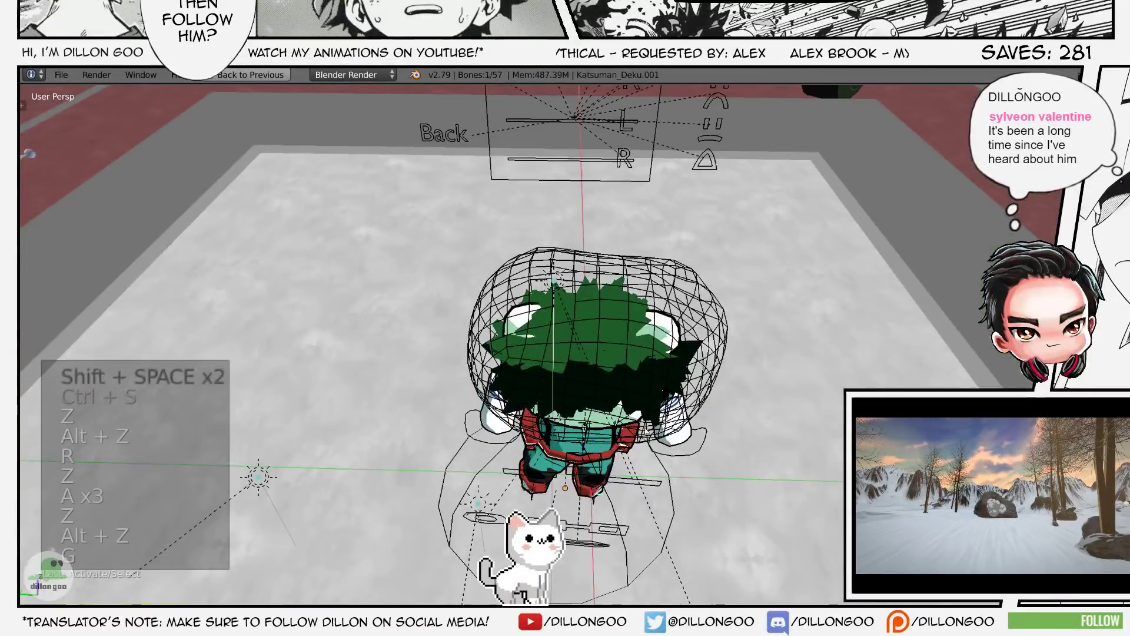
key(g)
click(580, 433)
key(ctrl+s)
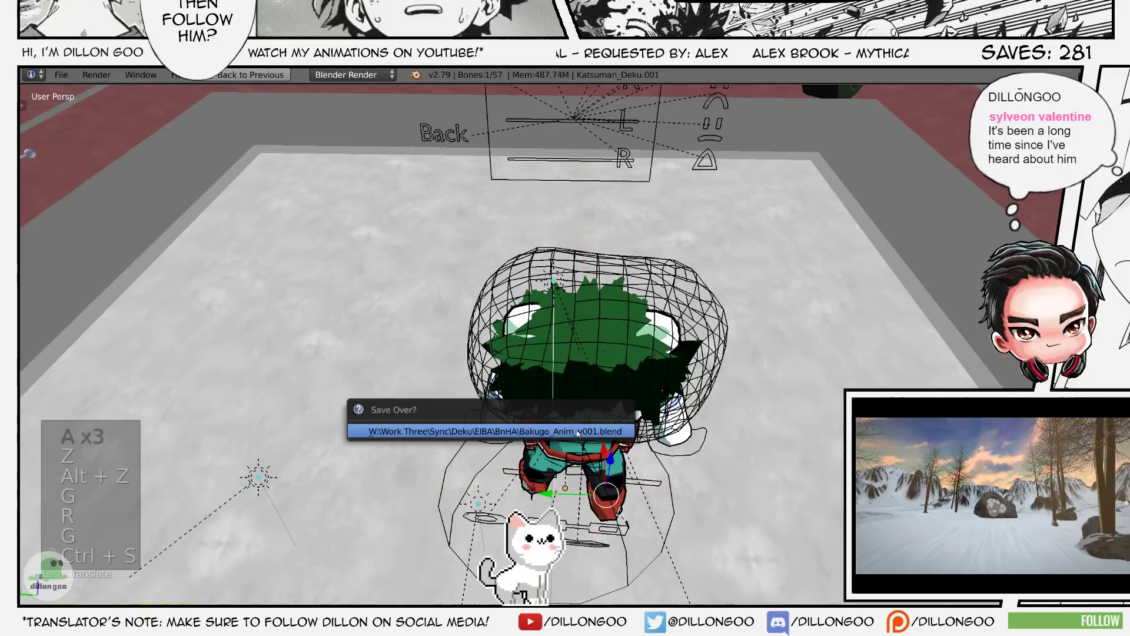
click(580, 432)
- Check the left foot through the camera, frame it in the view and save the file
key(KP_0)
key(z)
key(alt+z)
scroll(751, 338, up, 2)
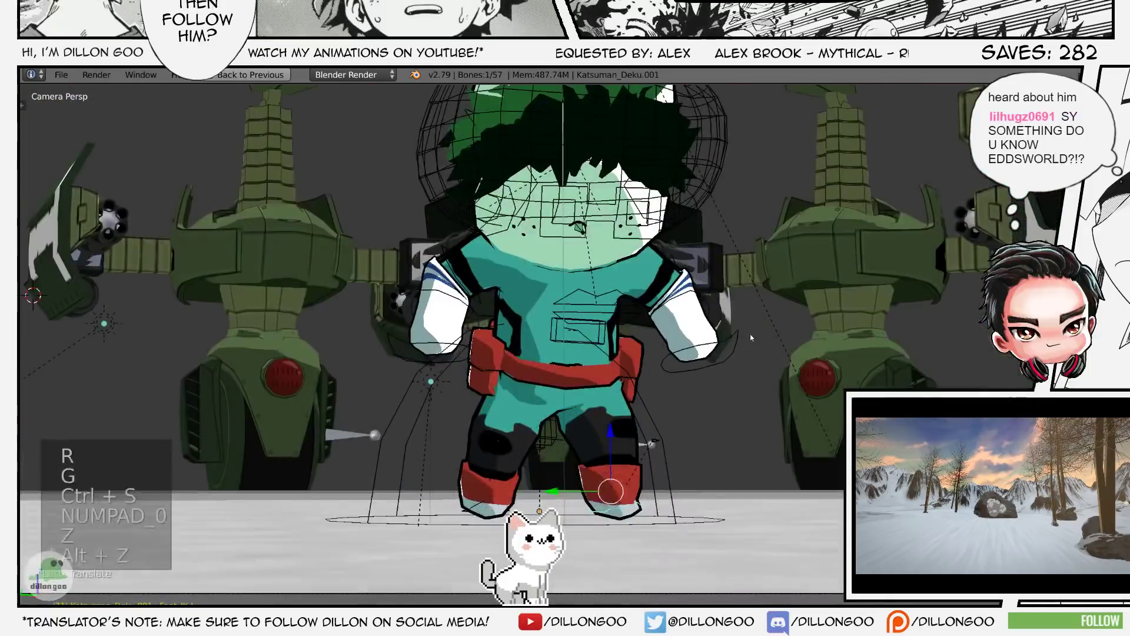
click(756, 338)
key(KP_Decimal)
key(ctrl+s)
click(746, 339)
- Move and rotate Foot_IK.L from a raised angle to refine the left foot's placement
key(z)
key(alt+z)
scroll(734, 299, down, 5)
middle_drag(734, 299, 653, 340)
click(769, 355)
scroll(708, 336, down, 5)
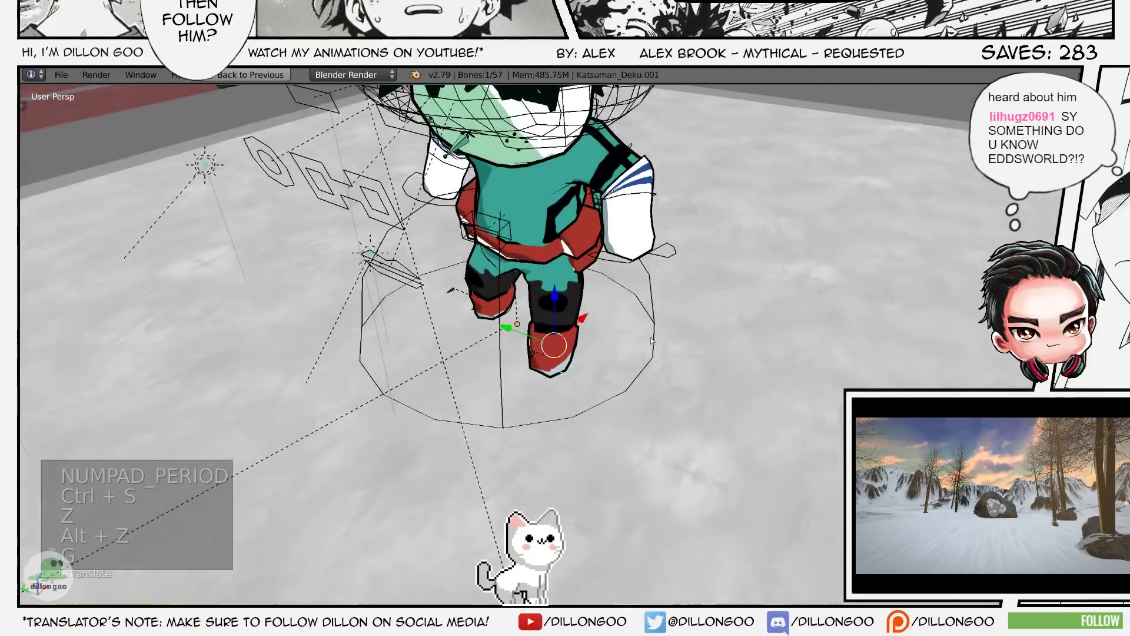
click(695, 257)
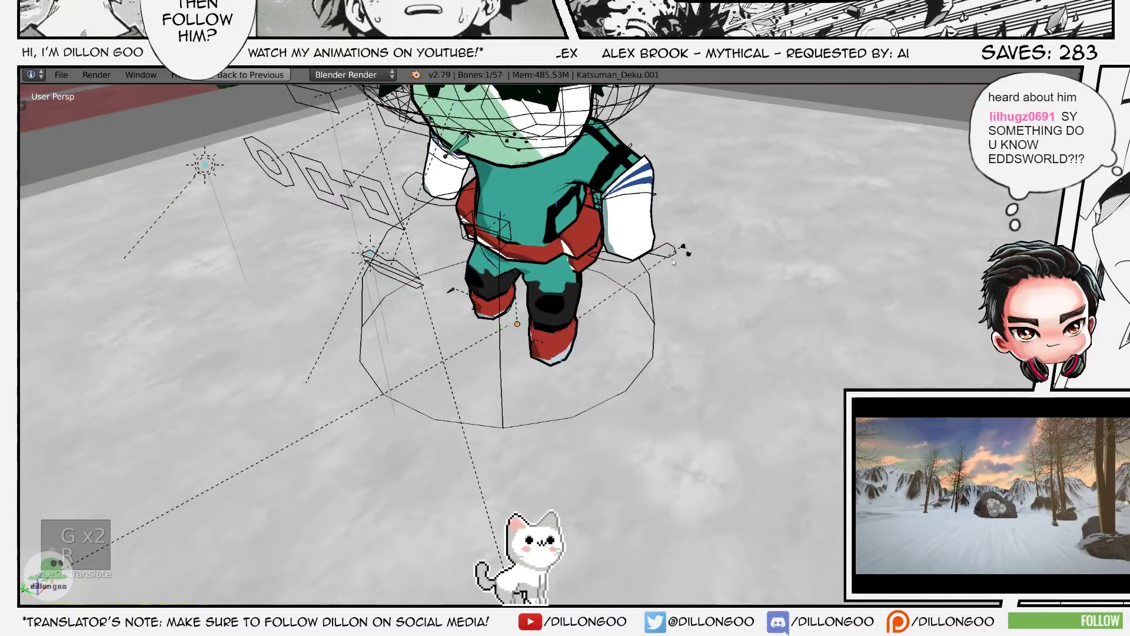
right_click(672, 260)
- Shift Foot_IK.L along the floor while viewing the character from the side
middle_drag(673, 261, 715, 277)
middle_drag(712, 347, 624, 257)
key(z)
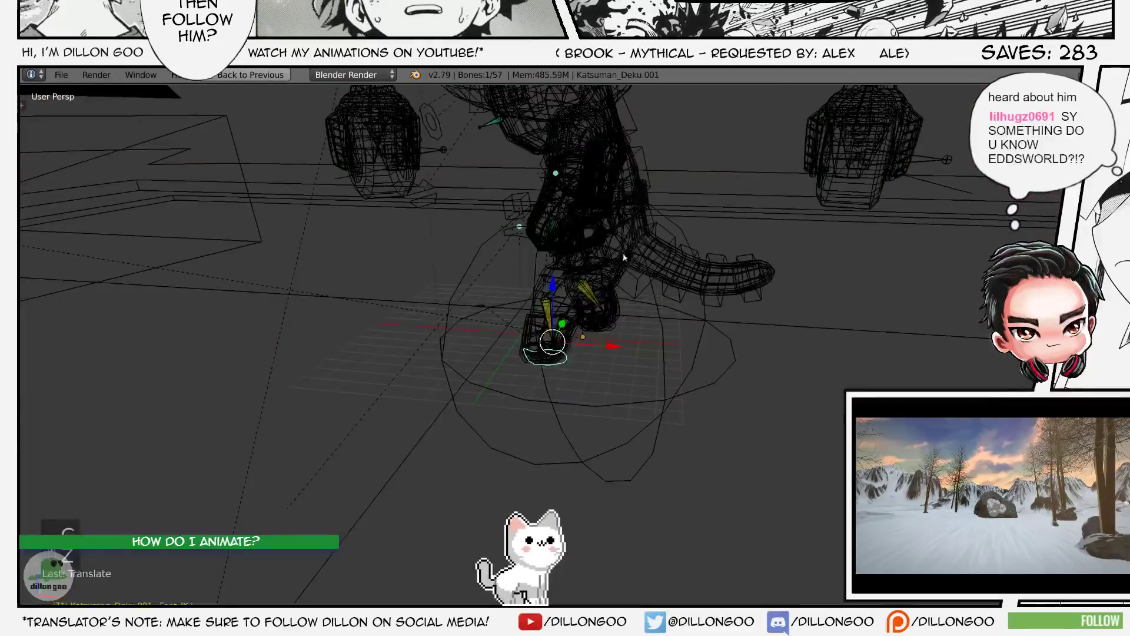
key(z)
key(alt+z)
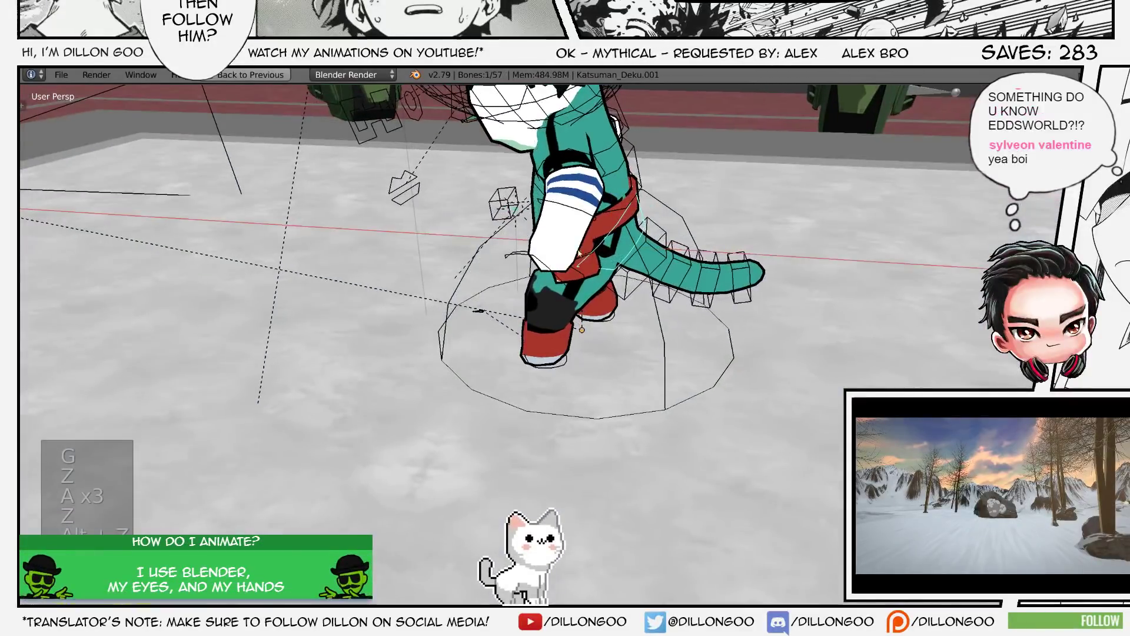
mouse_move(612, 329)
middle_down()
mouse_move(612, 265)
mouse_move(612, 329)
mouse_move(655, 369)
middle_up()
key(g)
- Reselect Foot_IK.L and adjust the left foot's stance again
key(z)
key(a)
key(a)
key(a)
right_click(568, 364)
key(z)
key(alt+z)
click(613, 417)
middle_drag(613, 417, 568, 353)
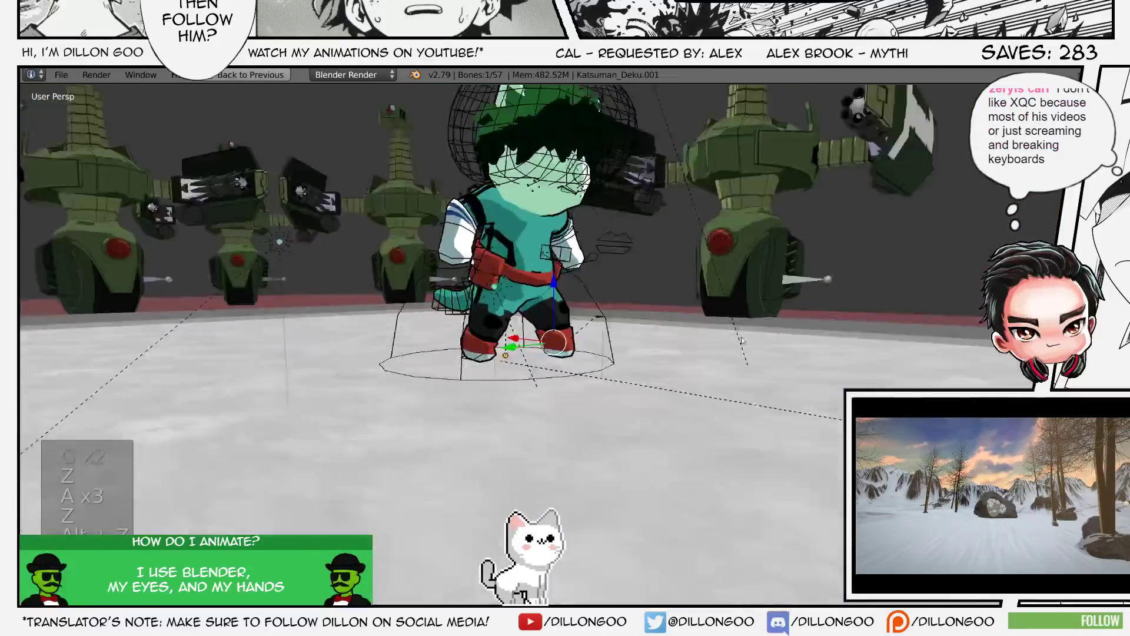
- Select the Hip bone and rotate it in side view to adjust the body's lean
key(z)
key(a)
key(a)
right_click(505, 283)
key(z)
key(alt+z)
mouse_move(505, 283)
middle_down()
mouse_move(645, 288)
mouse_move(638, 249)
middle_up()
key(r)
click(644, 294)
- Select the spine and ribcage bones together and rotate them in side view to adjust the torso's bend
key(z)
key(a)
key(a)
key(a)
right_click(505, 241)
shift+right_click(514, 205)
key(z)
key(alt+z)
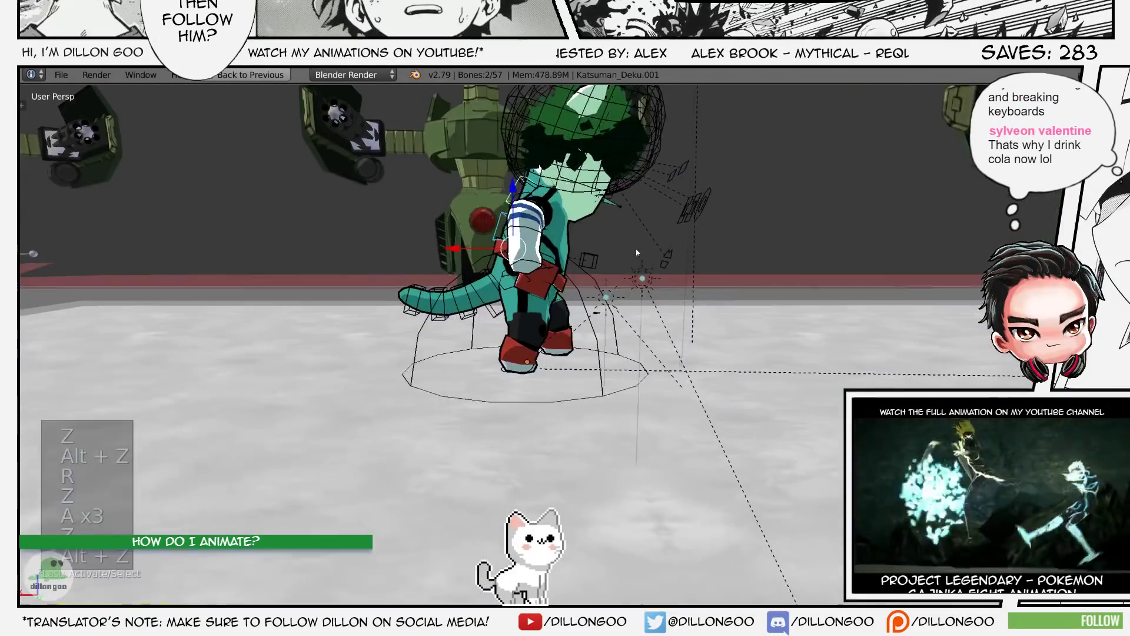
key(r)
click(625, 233)
- Select the Head bone, save the file and tilt the head with a trackball rotation in camera view
key(z)
key(a)
key(a)
key(a)
right_click(613, 207)
key(z)
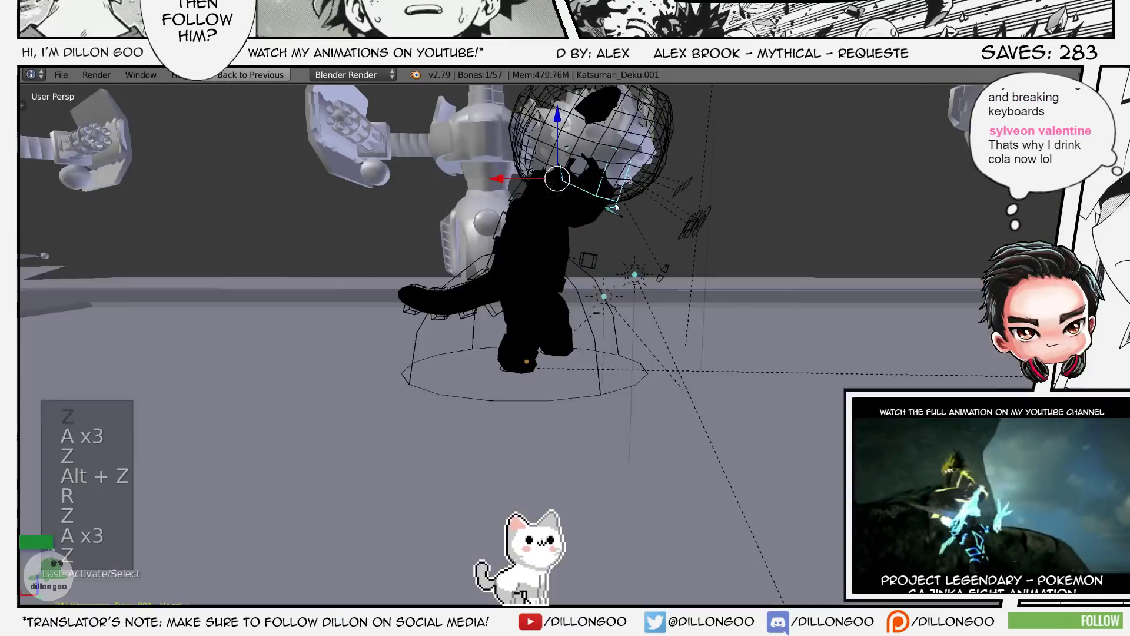
key(alt+z)
middle_drag(615, 206, 524, 250)
key(KP_0)
key(ctrl+s)
scroll(761, 251, down, 3)
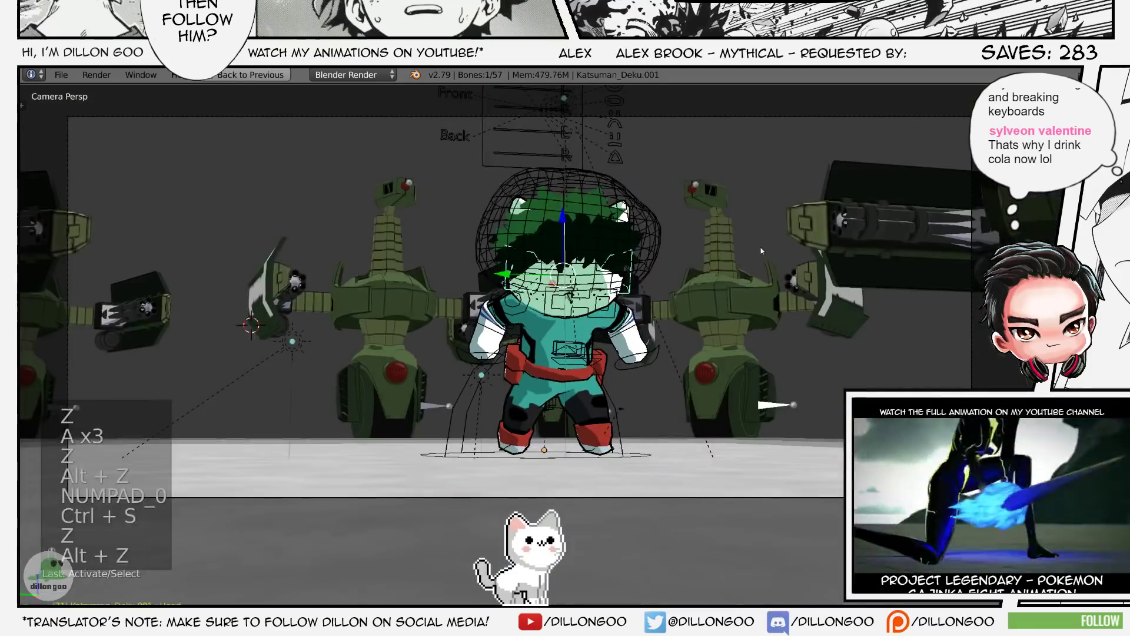
key(r)
key(r)
click(730, 291)
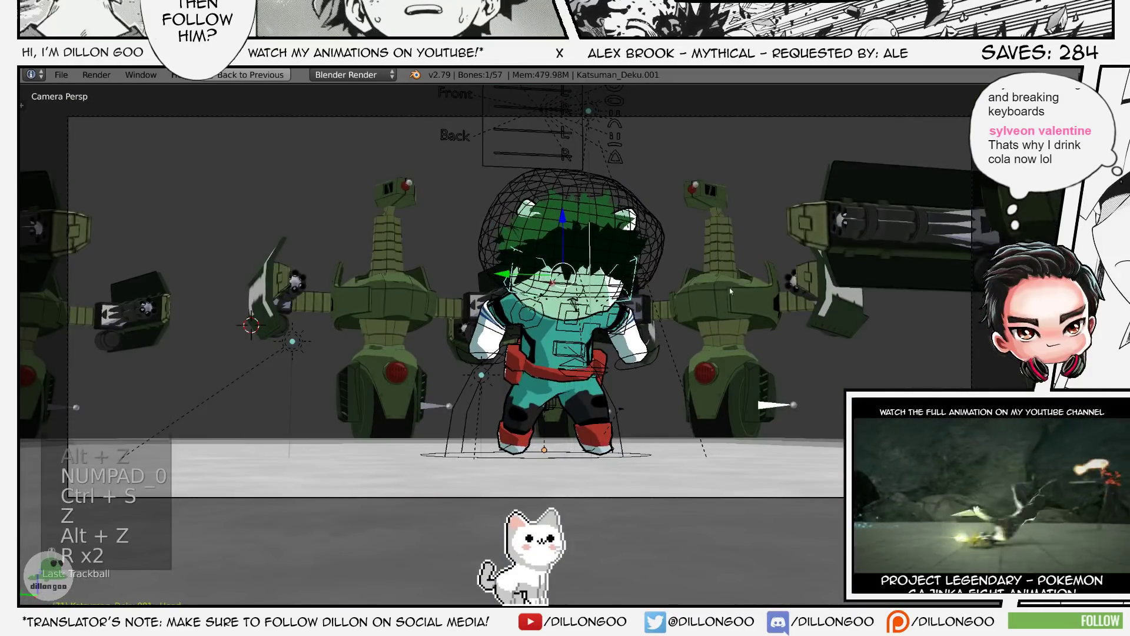
- Select Hand_IK.L and reposition the left hand to match the tilted torso
key(z)
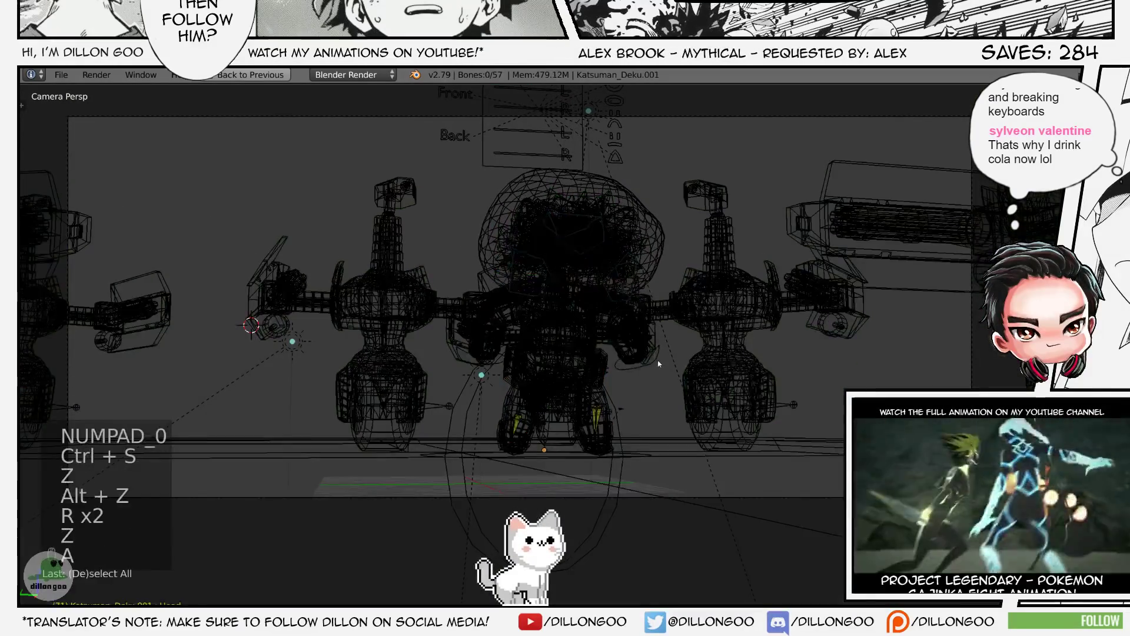
key(a)
key(a)
key(a)
key(z)
key(alt+z)
key(g)
- Select the spine bone and rotate it to tilt the torso toward the character's left
key(z)
key(a)
key(a)
key(a)
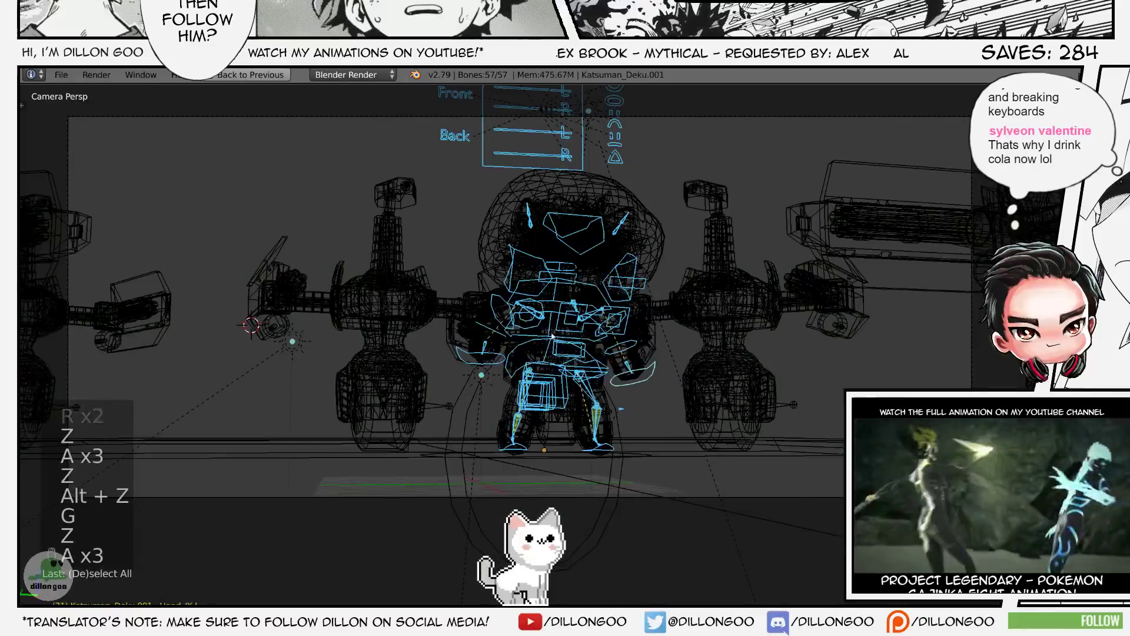
right_click(552, 333)
key(z)
key(alt+z)
key(r)
click(564, 314)
- Select the Ribcage bone and rotate it to lean the upper body and head further to the character's left
key(z)
key(a)
key(a)
key(a)
right_click(596, 294)
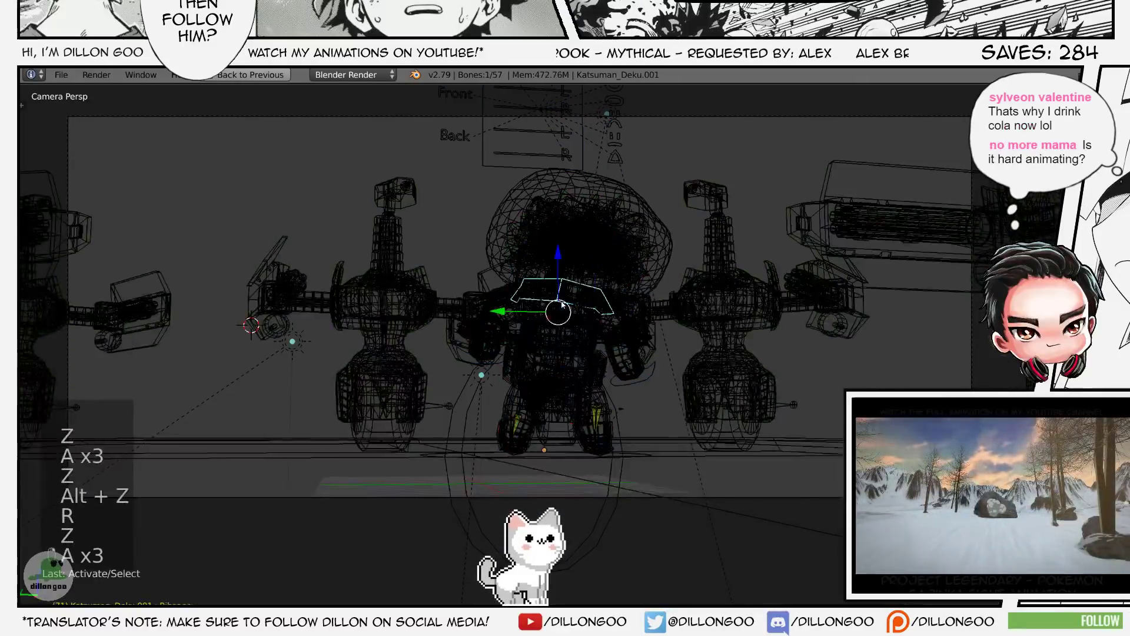
key(z)
key(alt+z)
key(r)
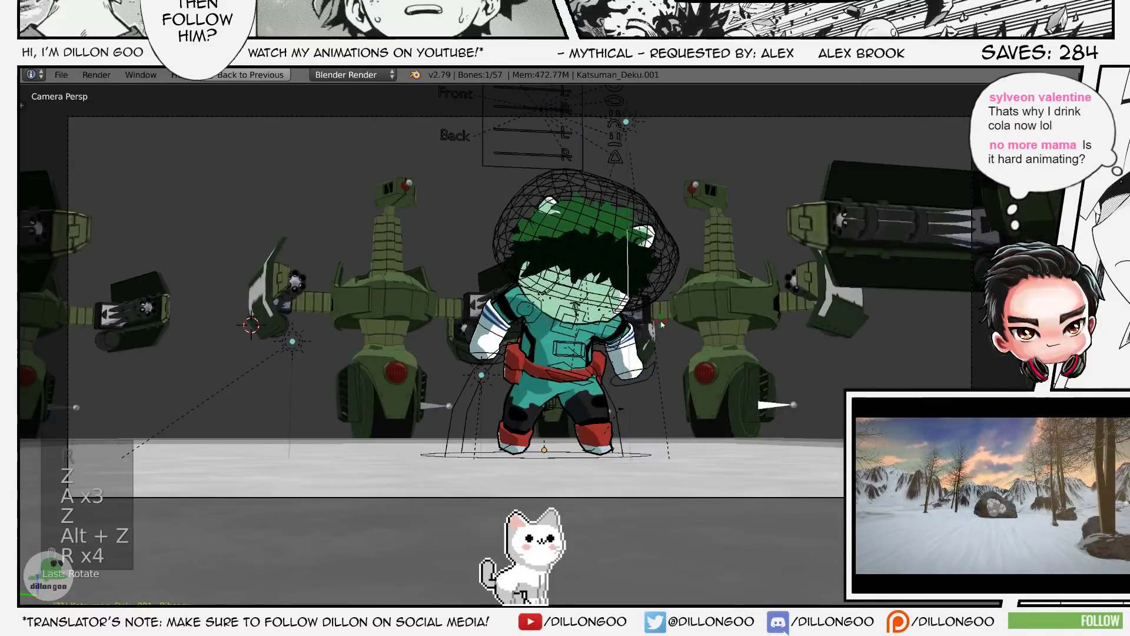
- Select the Hand_IK.L bone and move the left hand to follow the leaning torso in camera view
key(z)
key(a)
right_click(654, 372)
key(z)
key(alt+z)
key(g)
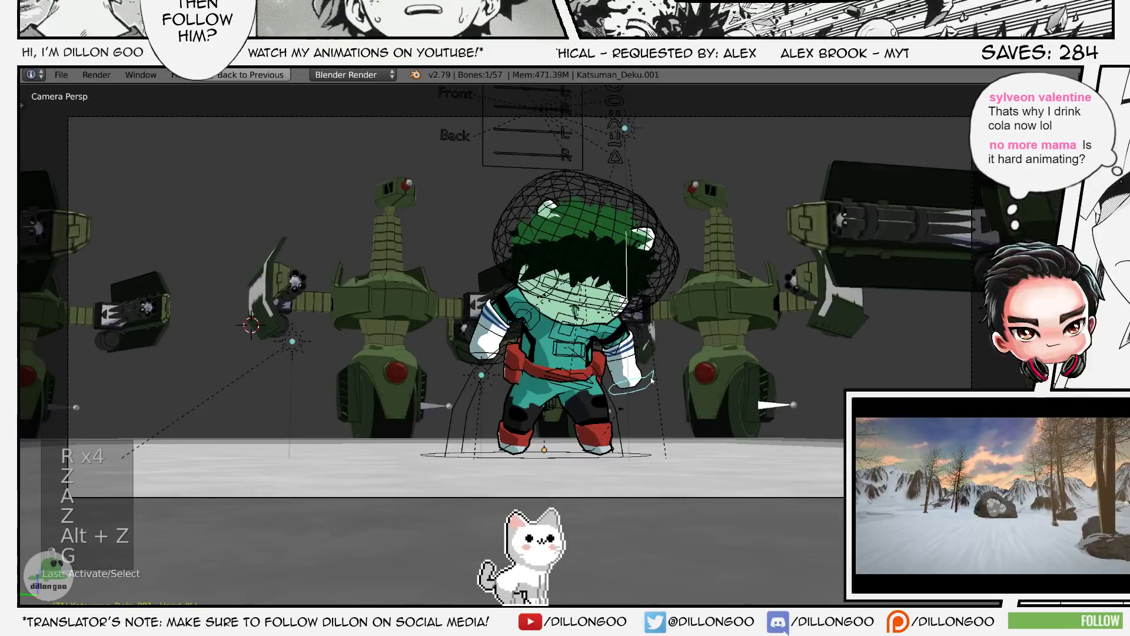
key(g)
click(680, 356)
- Refine Hand_IK.L from closer and side angles by moving and rotating it, and save the file in camera view
middle_drag(680, 356, 638, 347)
scroll(644, 353, up, 5)
key(g)
click(666, 344)
scroll(666, 344, down, 4)
key(g)
click(548, 330)
key(g)
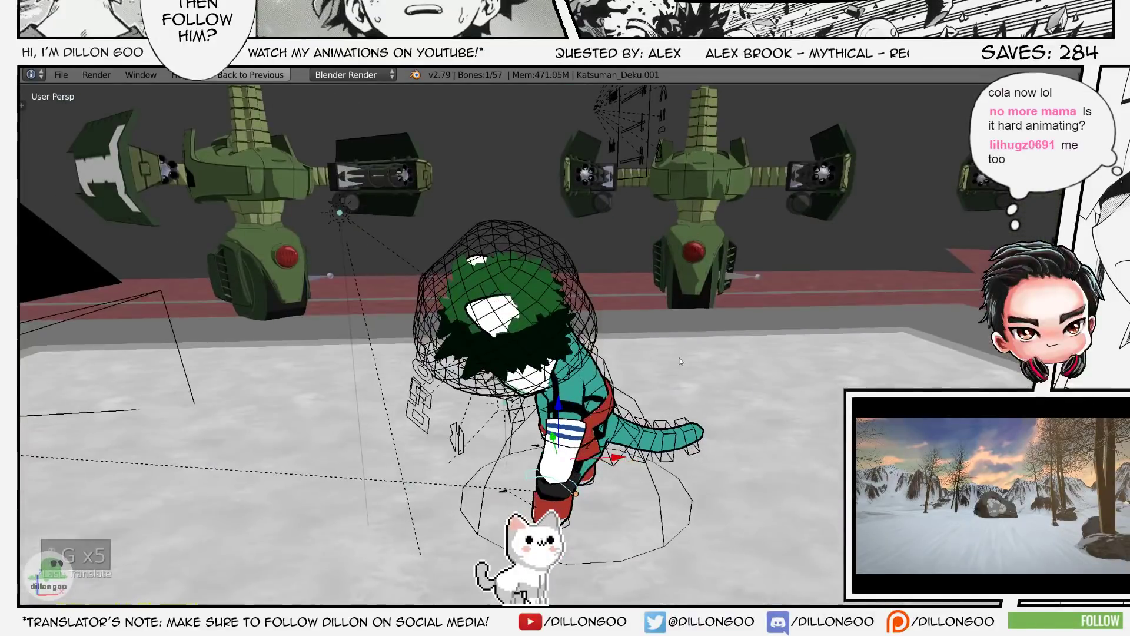
key(r)
click(681, 326)
key(KP_0)
key(ctrl+s)
key(z)
key(alt+z)
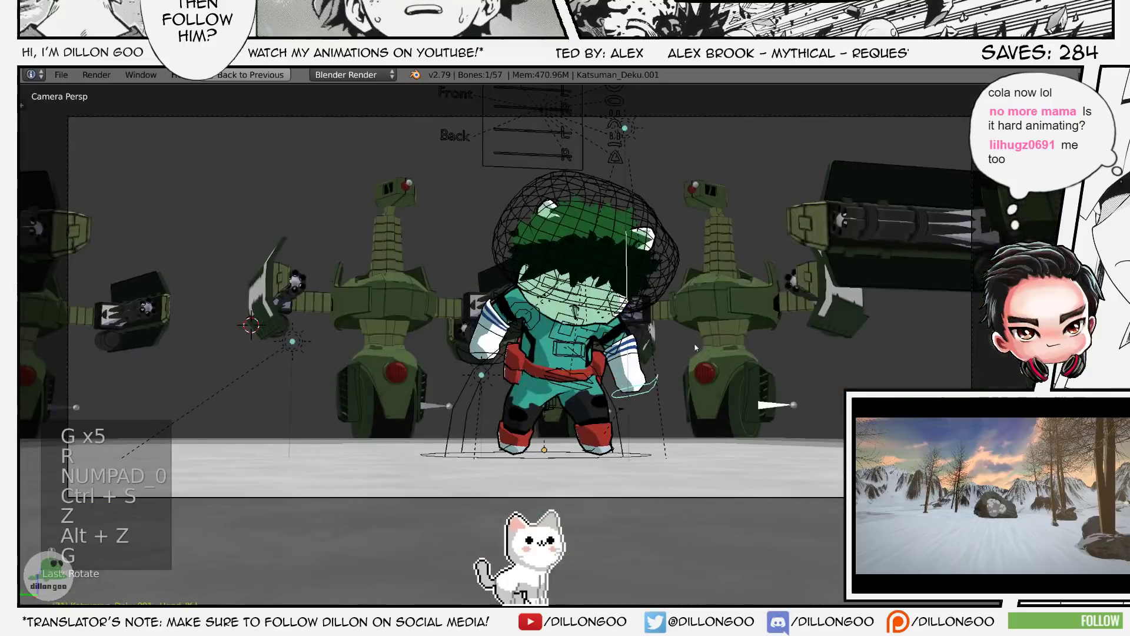
- Select all of the character's bones, copy and paste the full pose onto the current frame, and save the file
key(z)
key(a)
key(a)
key(a)
key(z)
key(alt+z)
key(a)
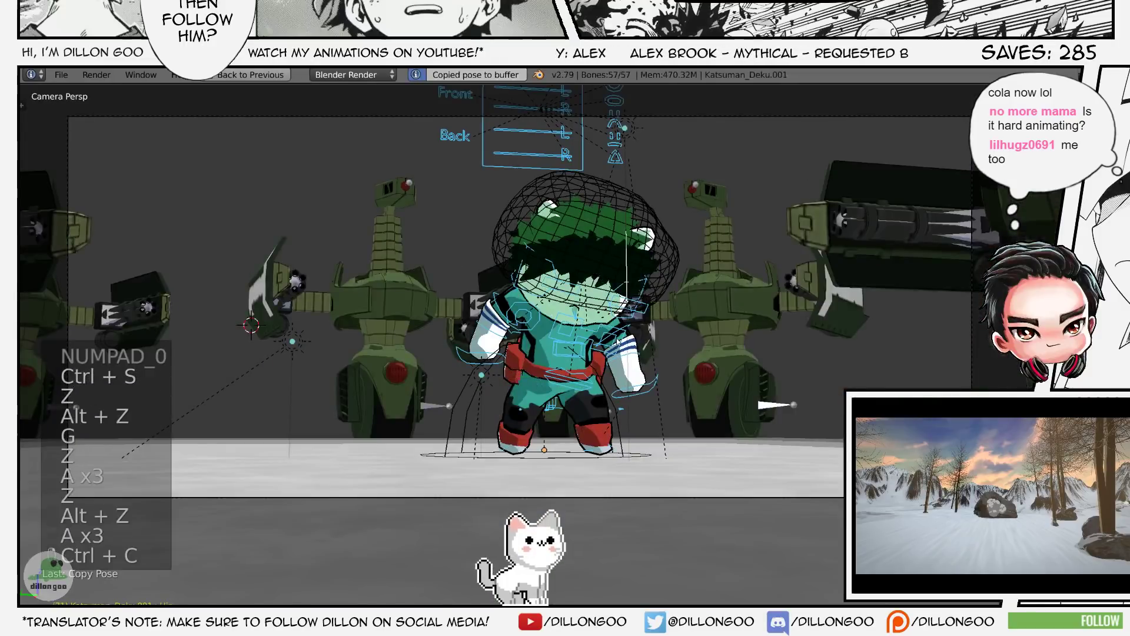
key(ctrl+v)
key(shift+space)
key(ctrl+s)
- Delete the stray keyframe at frame 70 and every keyframe after frame 71 from the action
key(z)
key(alt+z)
key(Left)
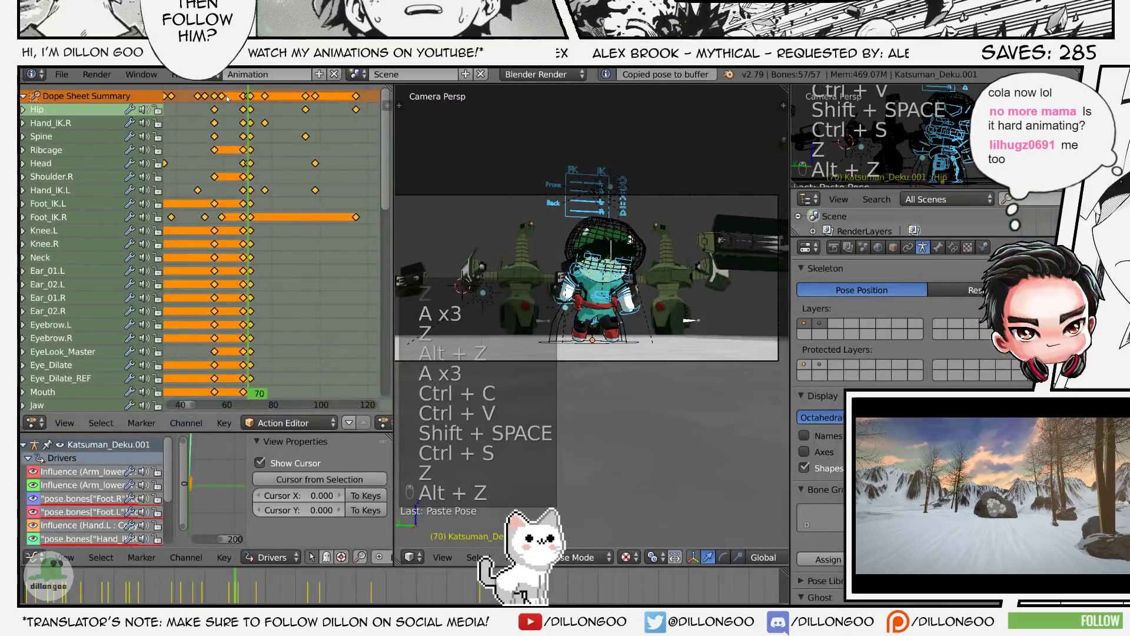
right_click(234, 98)
scroll(237, 104, up, 4)
key(x)
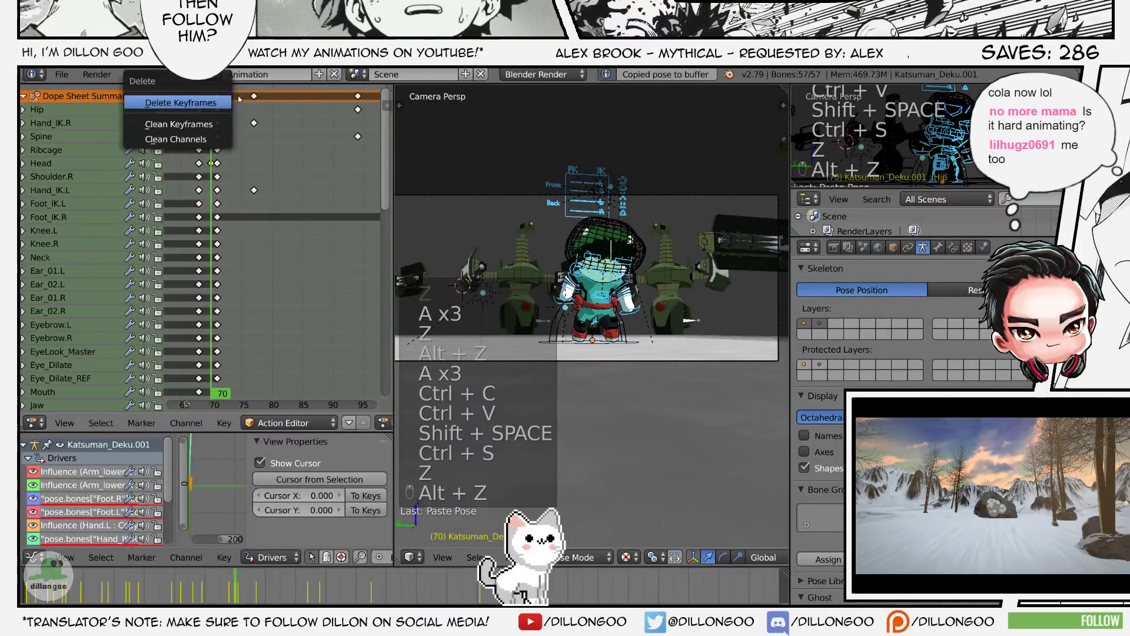
click(235, 102)
key(bracketright)
key(x)
click(203, 97)
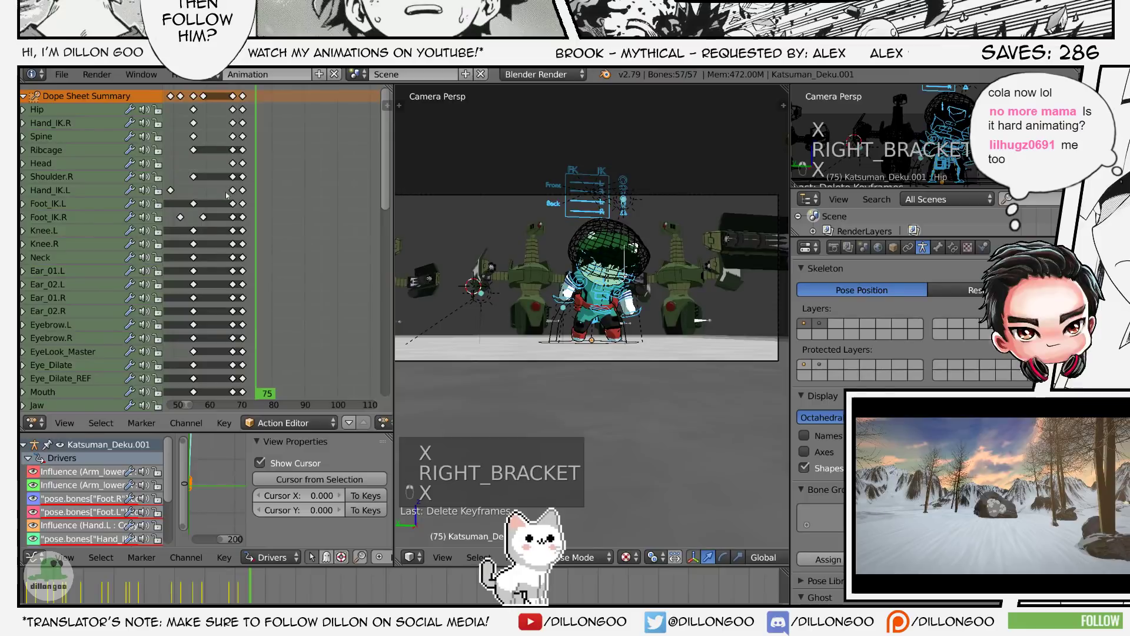
- Play the animation and shift the last full-pose keyframe column a few frames later to slow the transition
key(alt+a)
scroll(236, 196, down, 1)
key(alt+a)
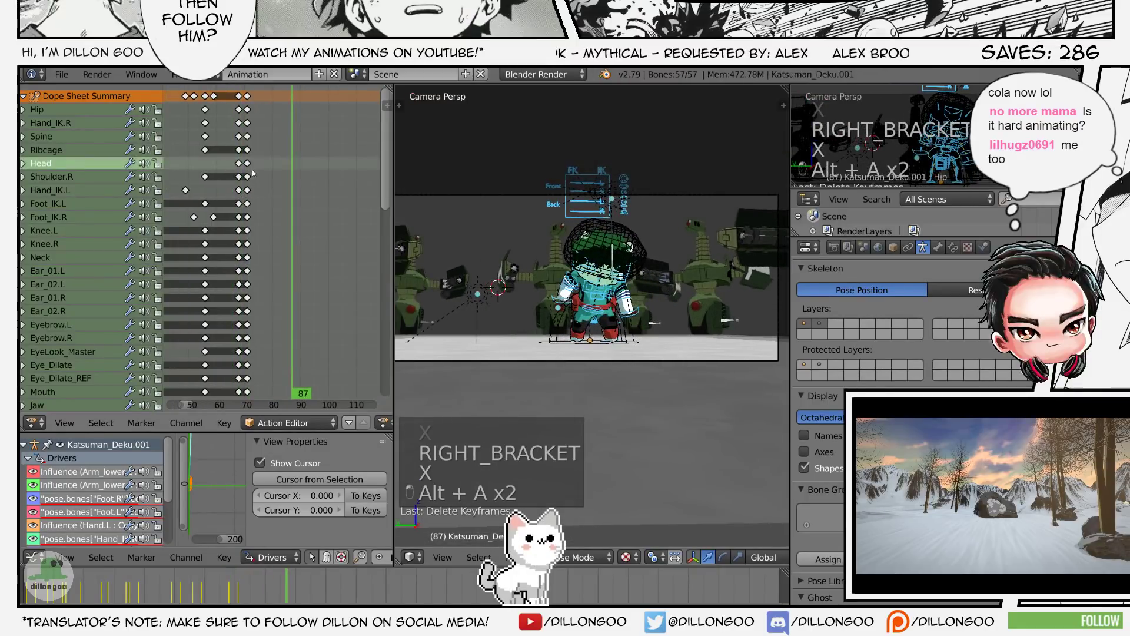
key(alt+a)
key(alt+a)
scroll(314, 205, up, 2)
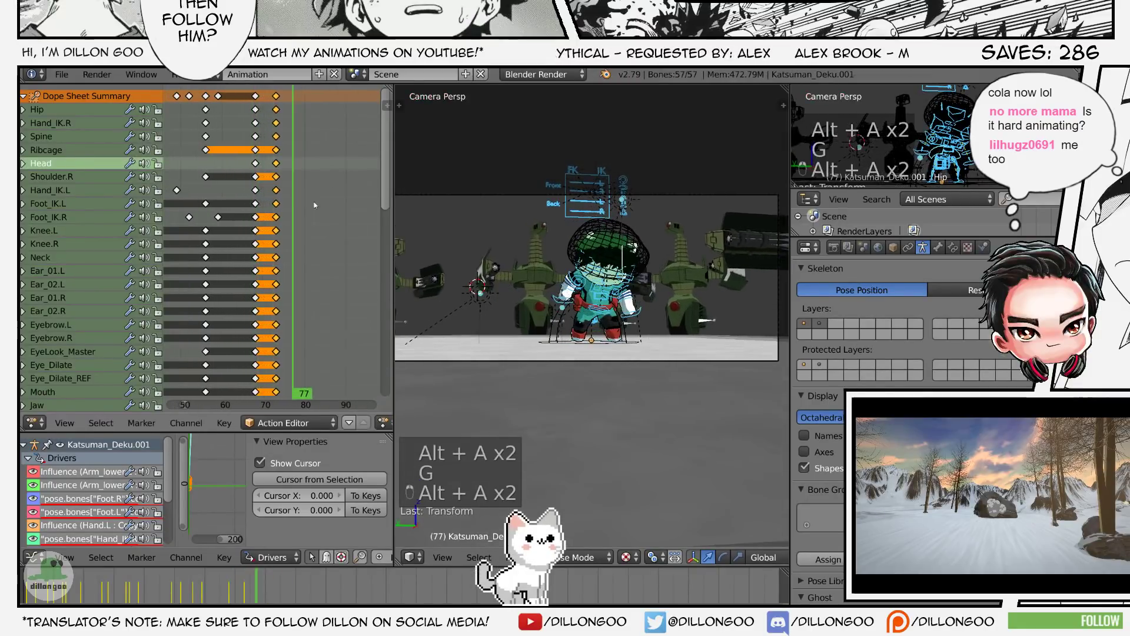
click(263, 181)
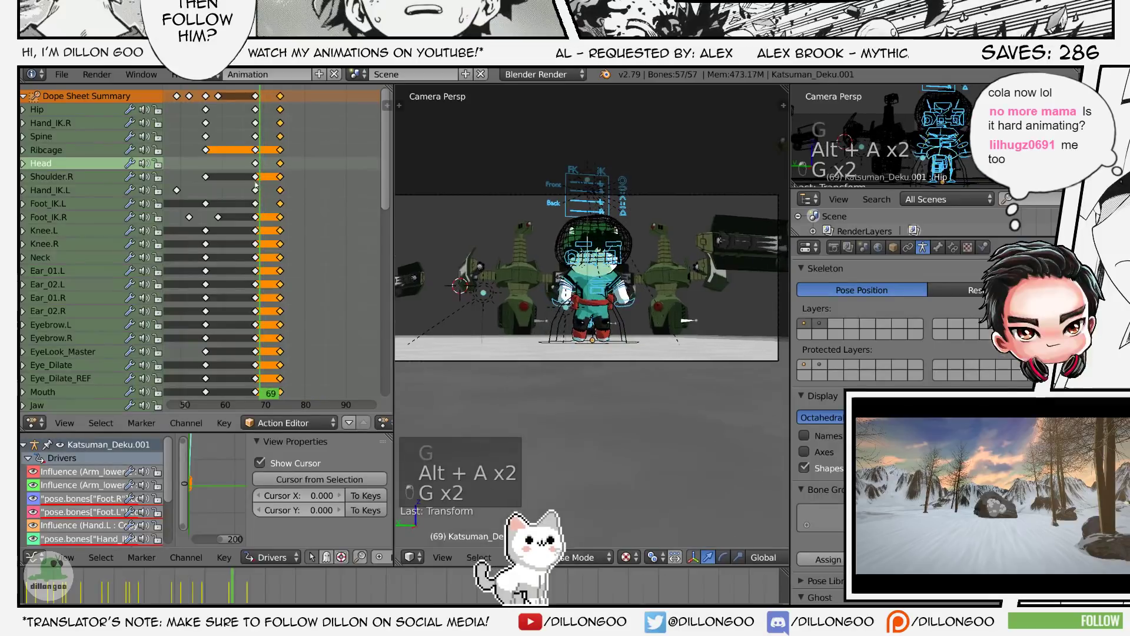
key(alt+a)
key(alt+a)
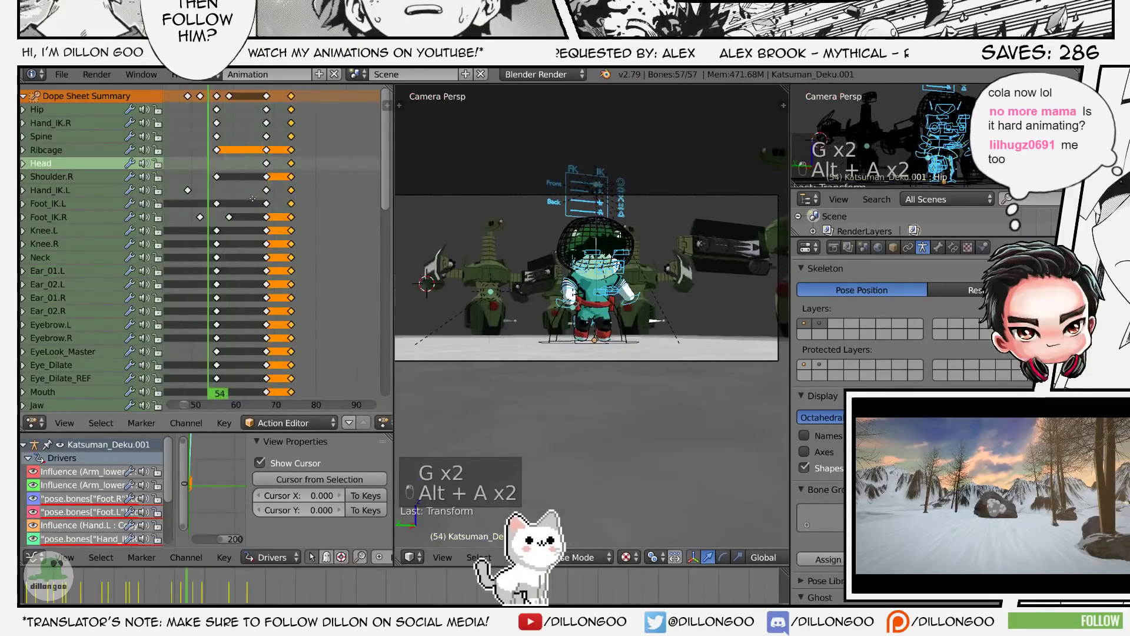
key(alt+a)
key(alt+a)
- Select the Hip bone, move and slightly rotate it at frame 68, and play back the result
key(z)
key(a)
key(a)
key(a)
key(z)
key(z)
key(z)
key(alt+a)
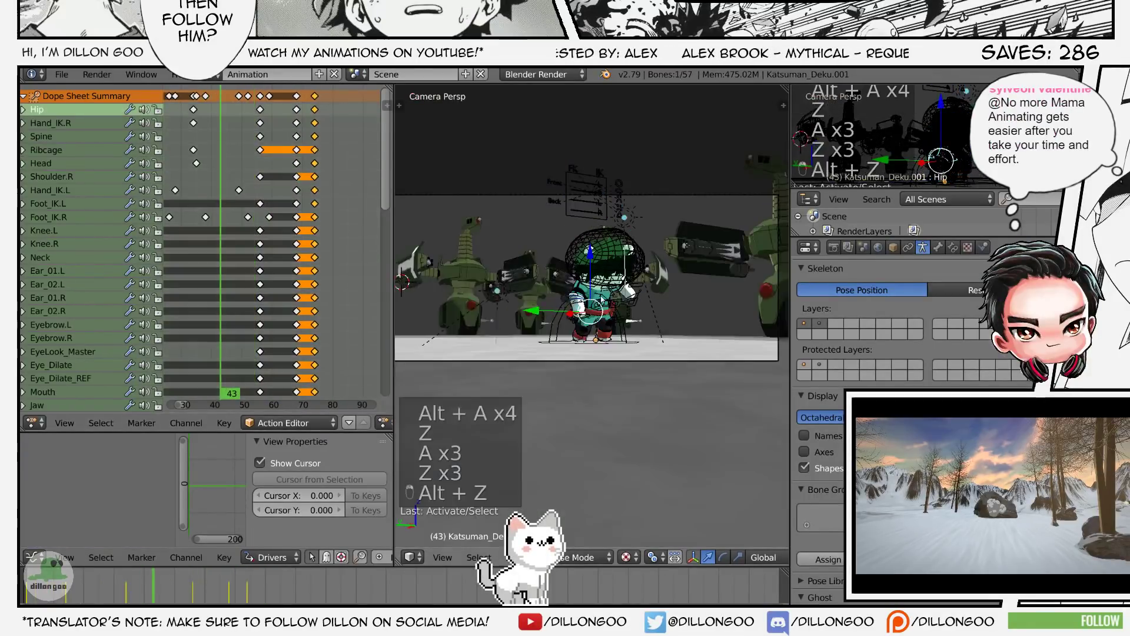
key(alt+a)
key(alt+a)
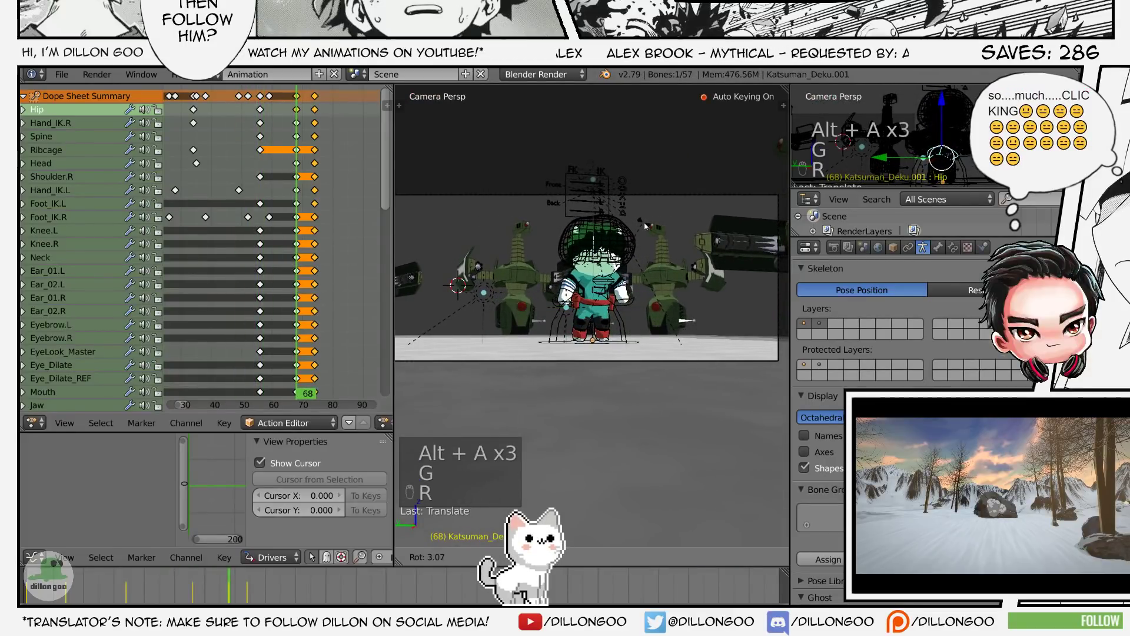
key(alt+a)
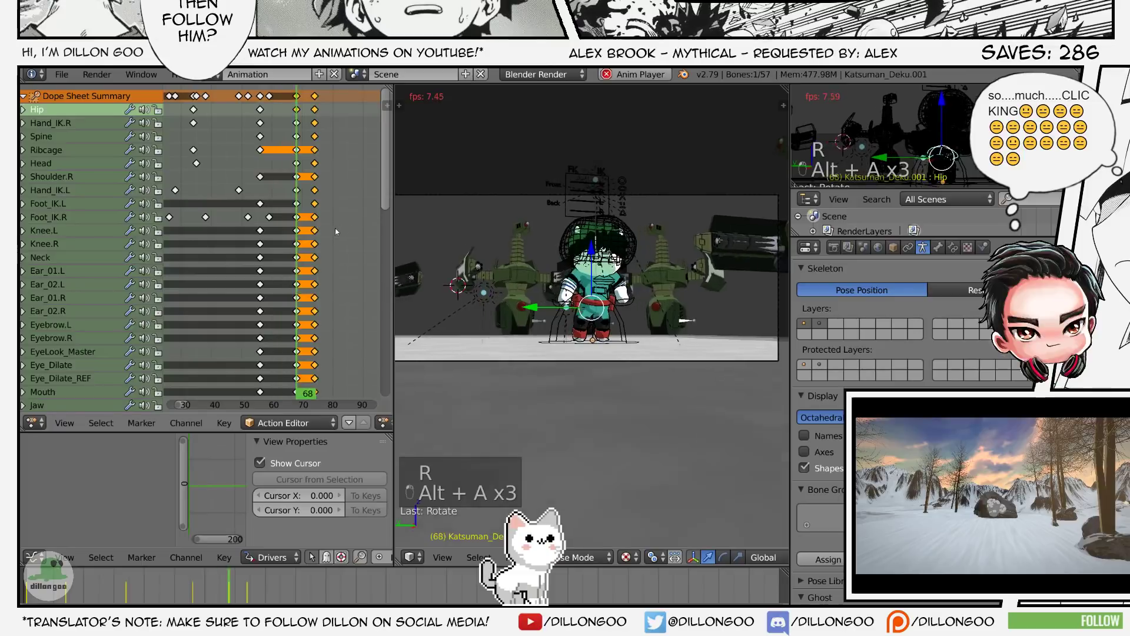
key(alt+a)
- Select the Foot_IK.L bone, move the left foot at frame 72 and save the file
key(z)
key(a)
key(a)
key(a)
key(z)
key(z)
key(z)
key(alt+z)
right_click(616, 341)
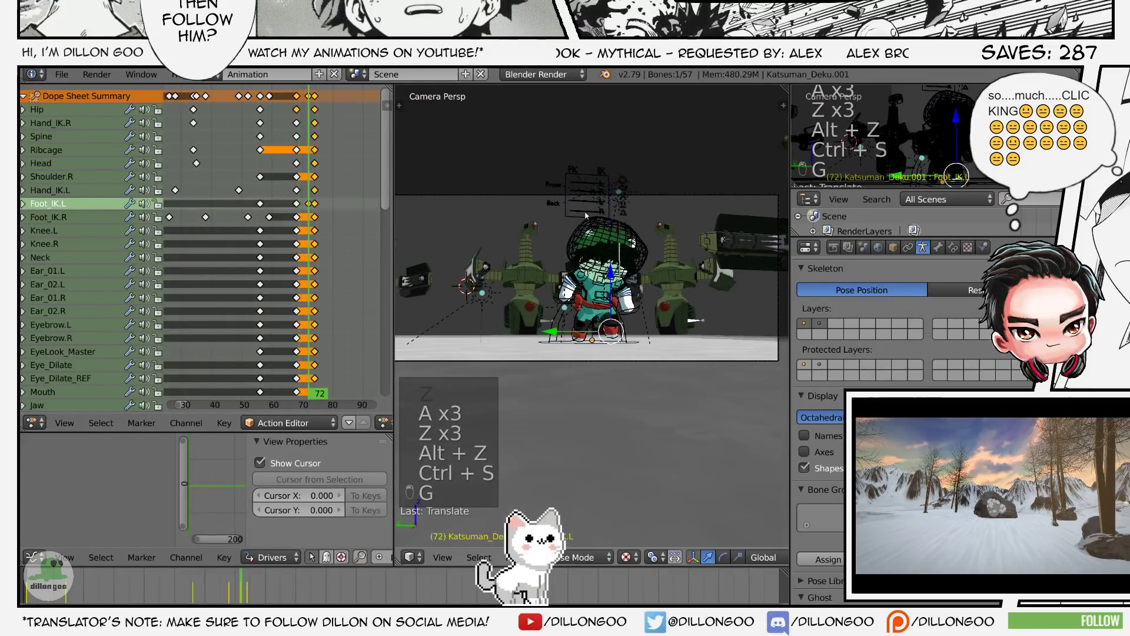
- Duplicate a Foot_IK.L keyframe between frames 68 and 72 and check the foot's timing in playback
key(alt+a)
key(alt+a)
key(alt+a)
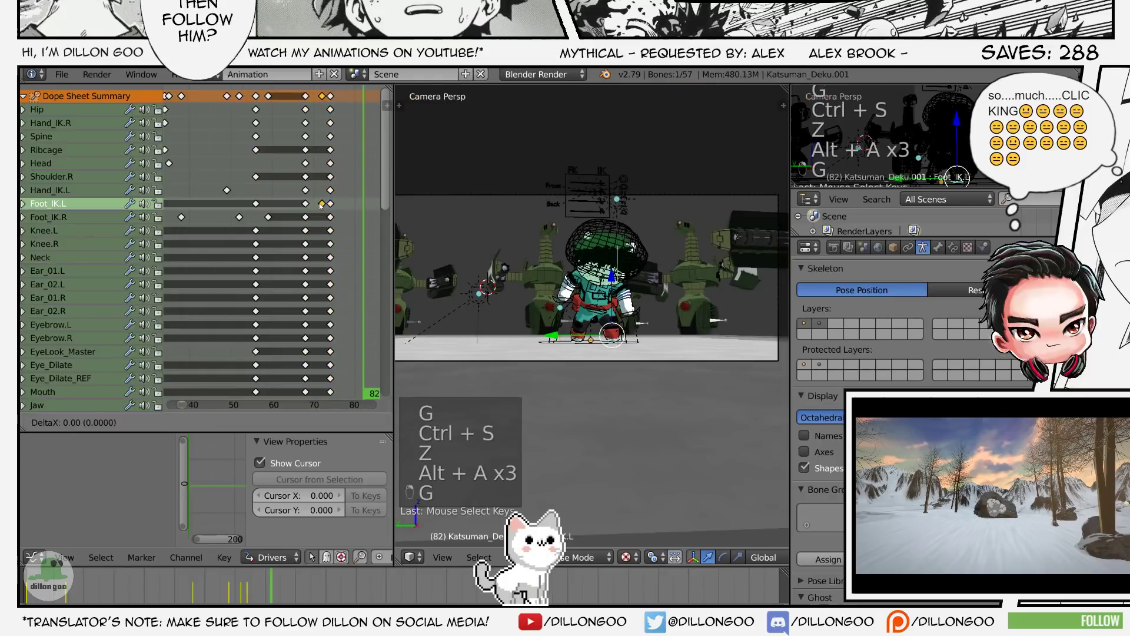
click(309, 208)
key(alt+a)
key(alt+a)
click(315, 208)
key(alt+a)
key(alt+a)
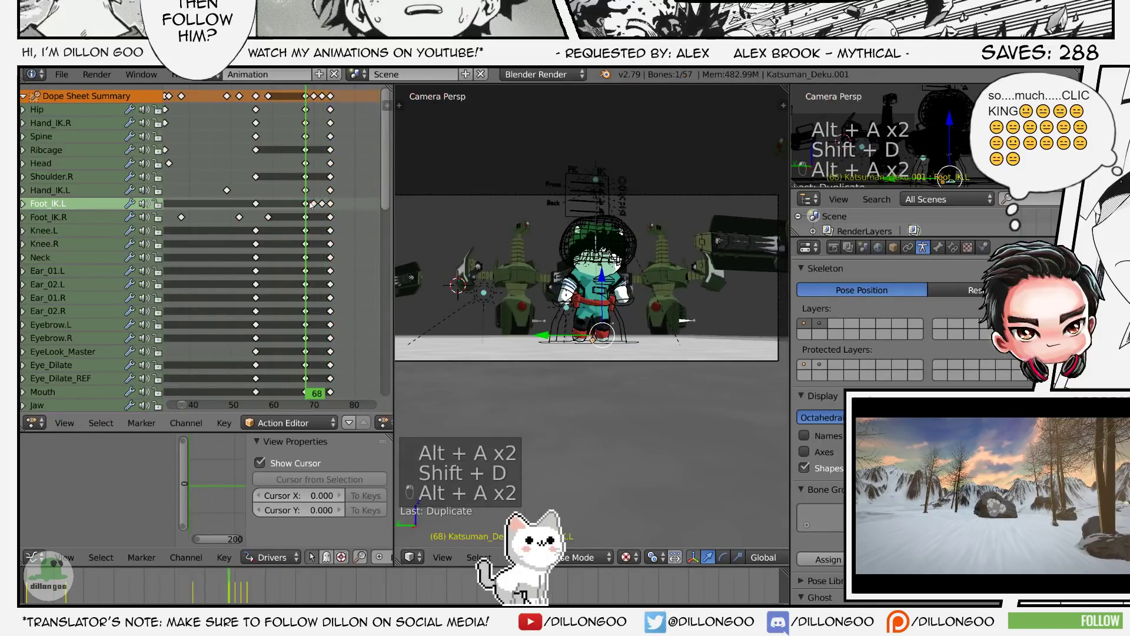
click(343, 211)
- Shift the three latest Foot_IK.L keyframes one frame later and review the step in playback
key(alt+a)
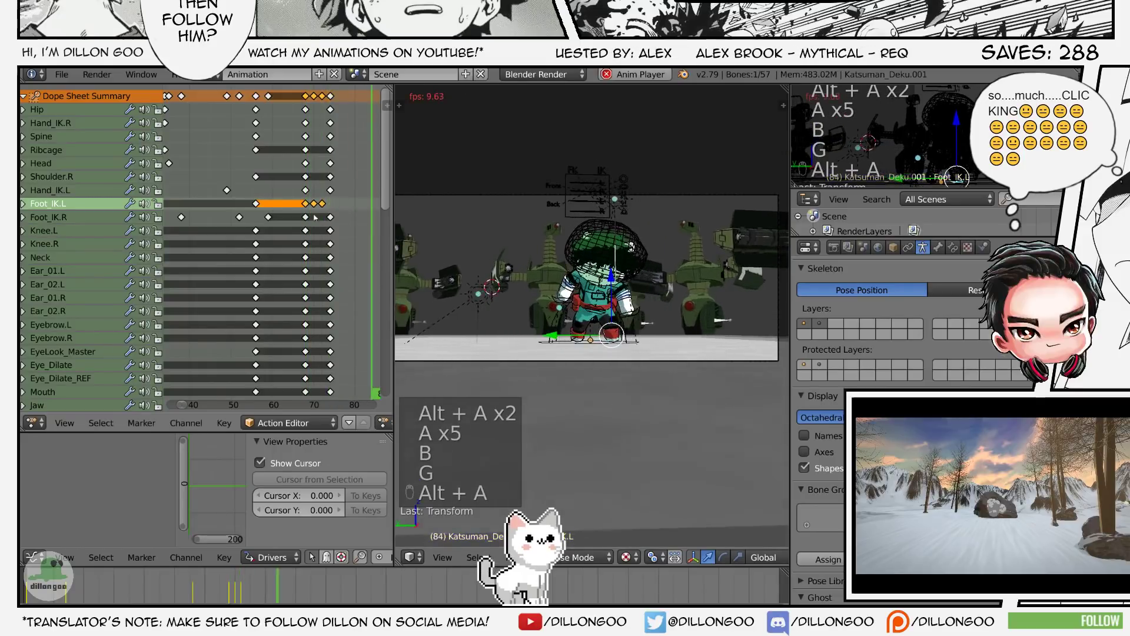
key(alt+a)
key(alt+a)
key(alt+a)
key(g)
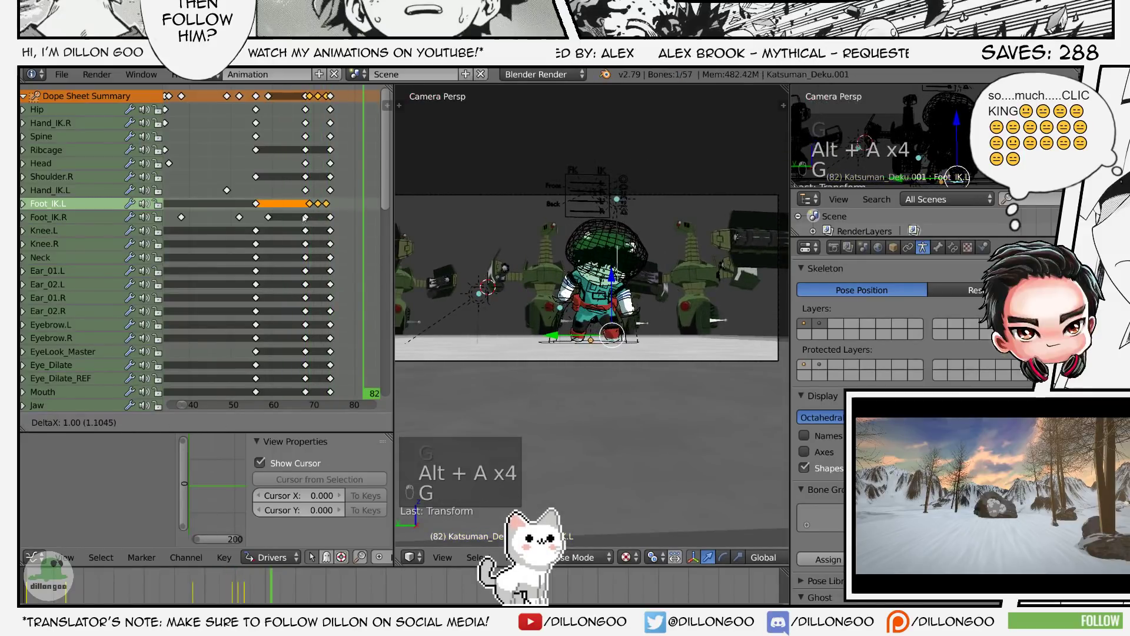
click(304, 218)
key(alt+a)
key(alt+a)
key(alt+a)
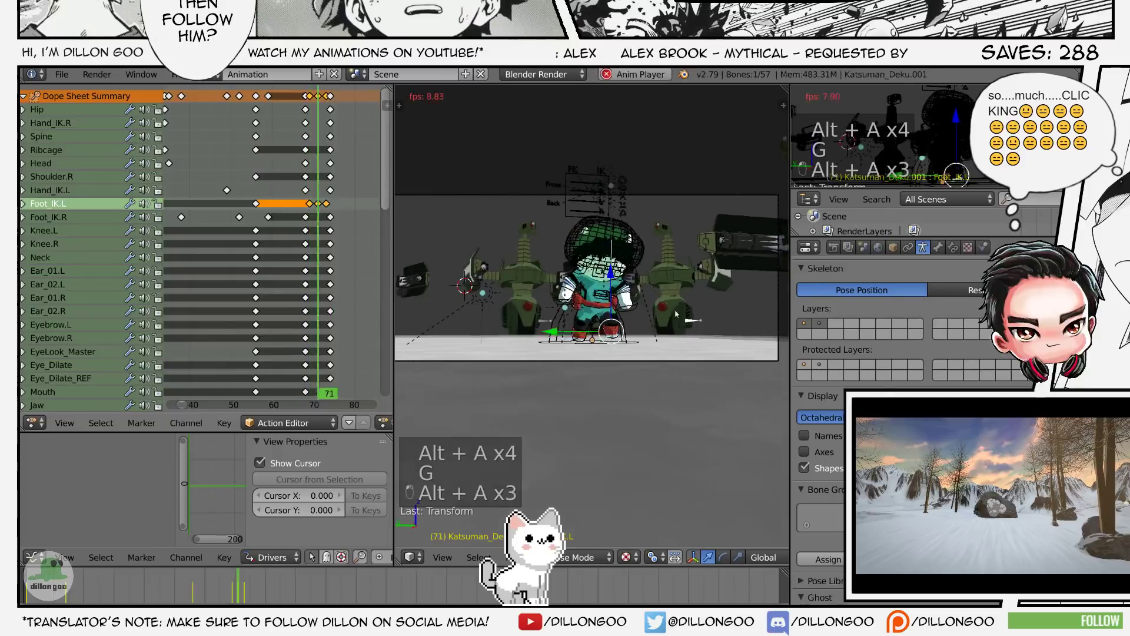
key(alt+a)
- Select the Hip bone, then move and rotate it to adjust the body's lean from a side view
key(z)
key(a)
key(a)
key(a)
right_click(600, 294)
key(z)
key(z)
key(z)
key(alt+z)
key(alt+z)
mouse_move(601, 296)
middle_down()
mouse_move(614, 322)
mouse_move(612, 294)
mouse_move(595, 300)
middle_up()
key(shift+space)
key(z)
key(alt+z)
key(g)
key(g)
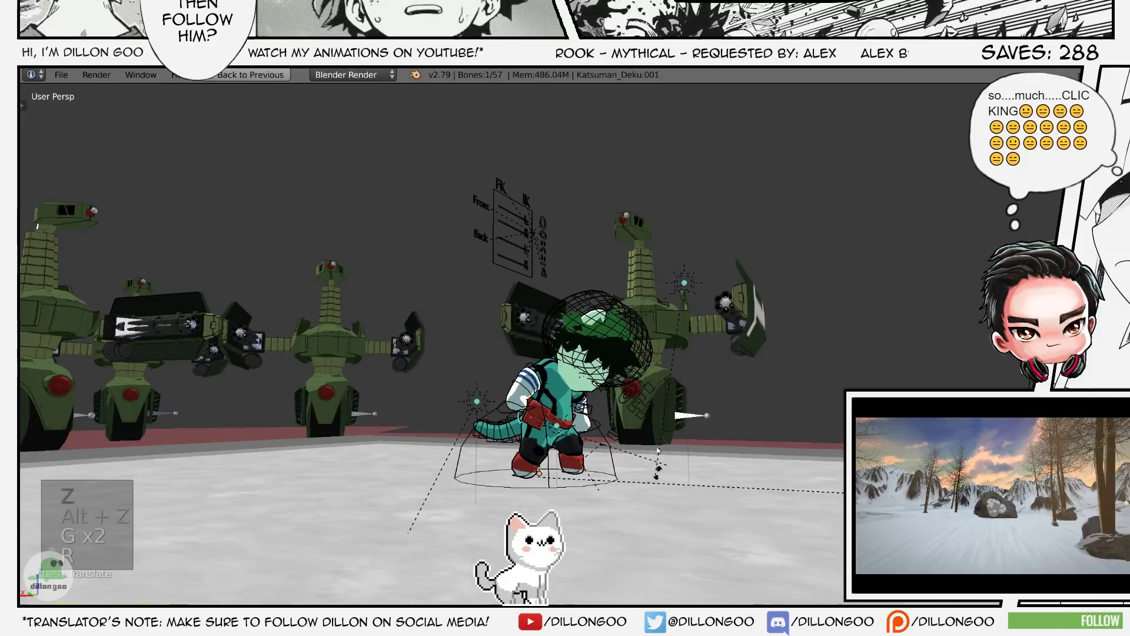
click(601, 412)
- Select the Spine and Ribcage bones, rotate them to tilt the upper body, and save the file in camera view
key(z)
key(z)
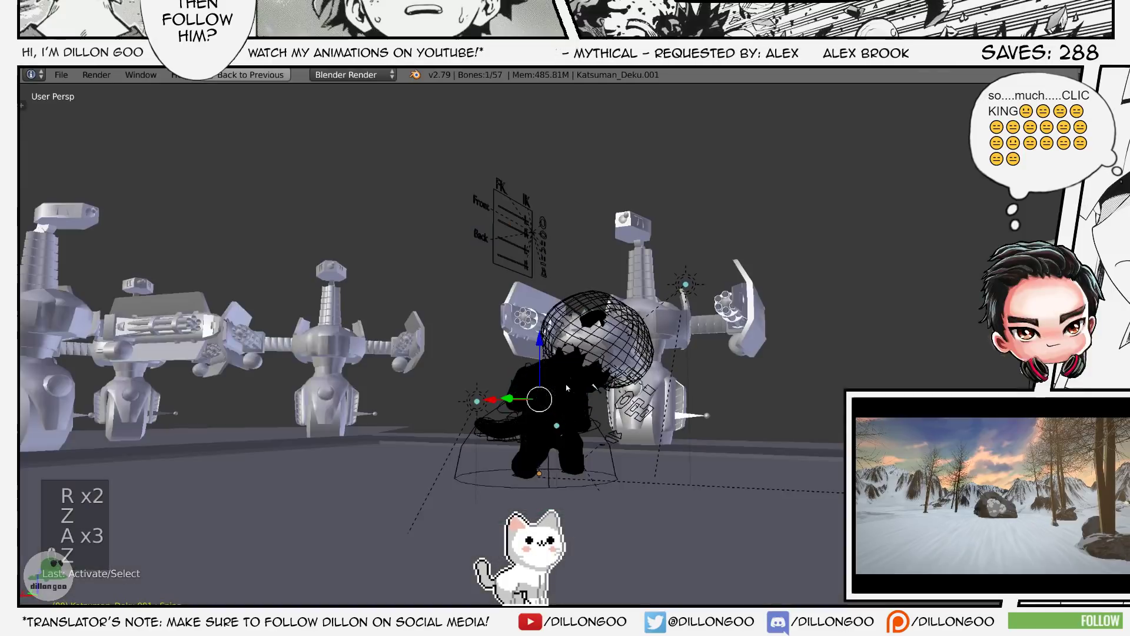
key(z)
key(alt+z)
middle_drag(648, 382, 674, 386)
key(r)
scroll(675, 386, up, 3)
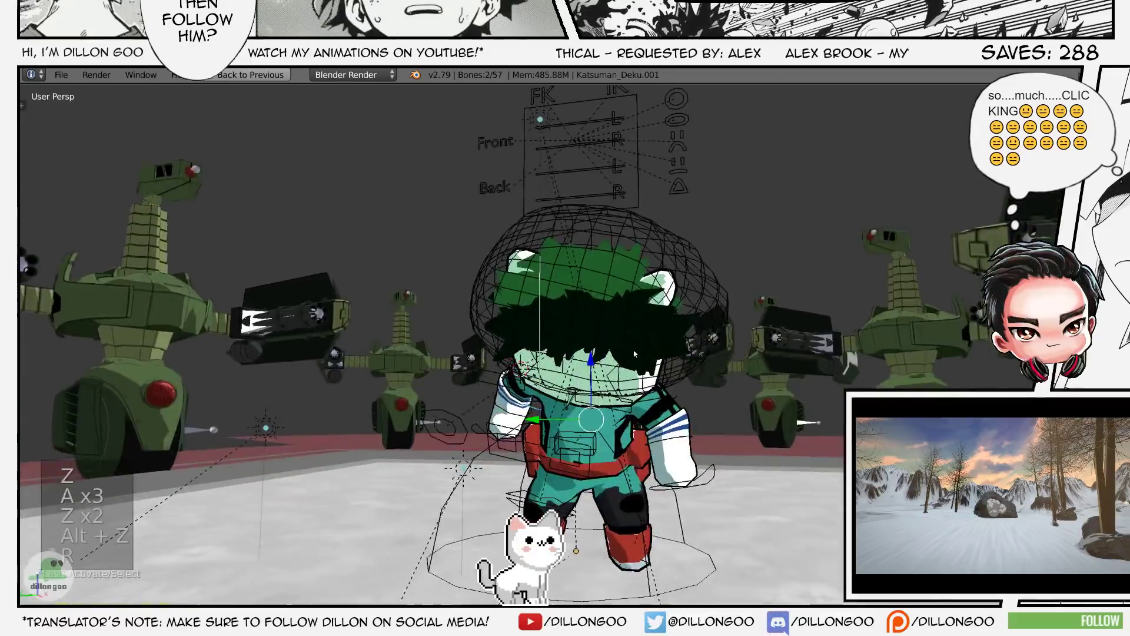
key(r)
click(684, 396)
key(r)
key(r)
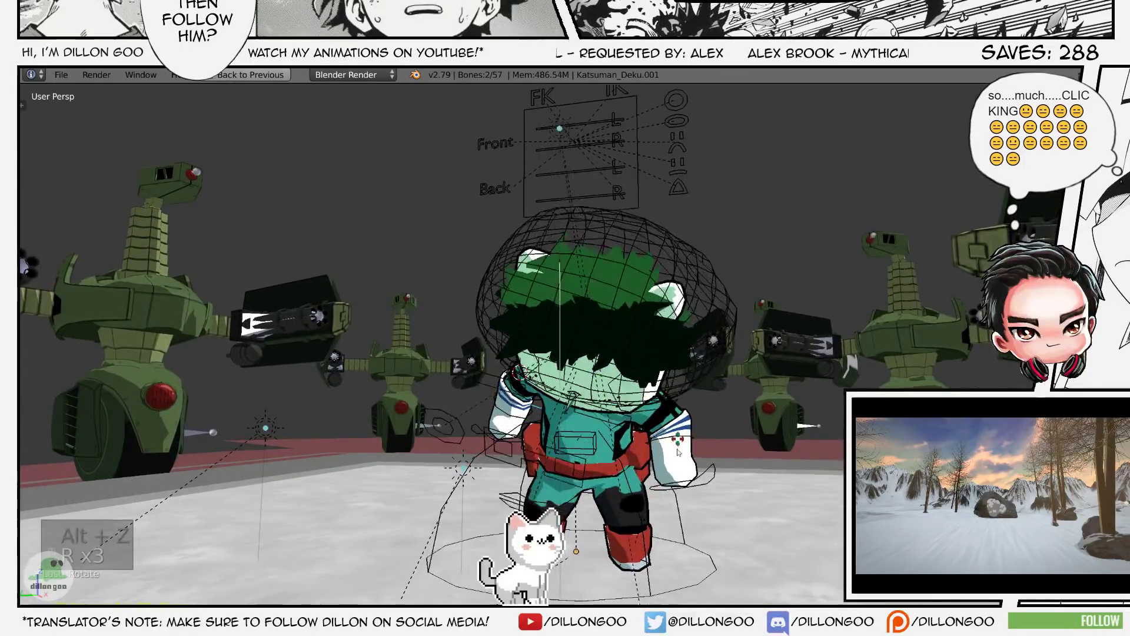
click(700, 466)
key(KP_0)
key(ctrl+s)
- Select Hand_IK.L again, move it to match the new torso tilt and save the file
key(z)
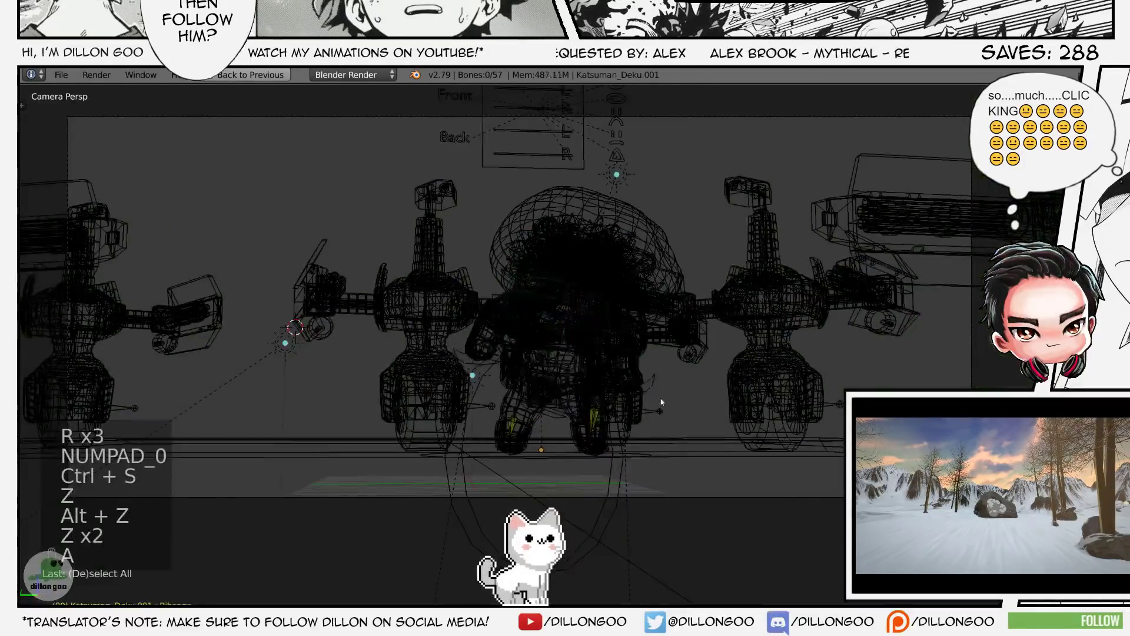
key(a)
key(a)
key(z)
key(alt+z)
right_click(659, 409)
key(g)
key(KP_Decimal)
key(ctrl+s)
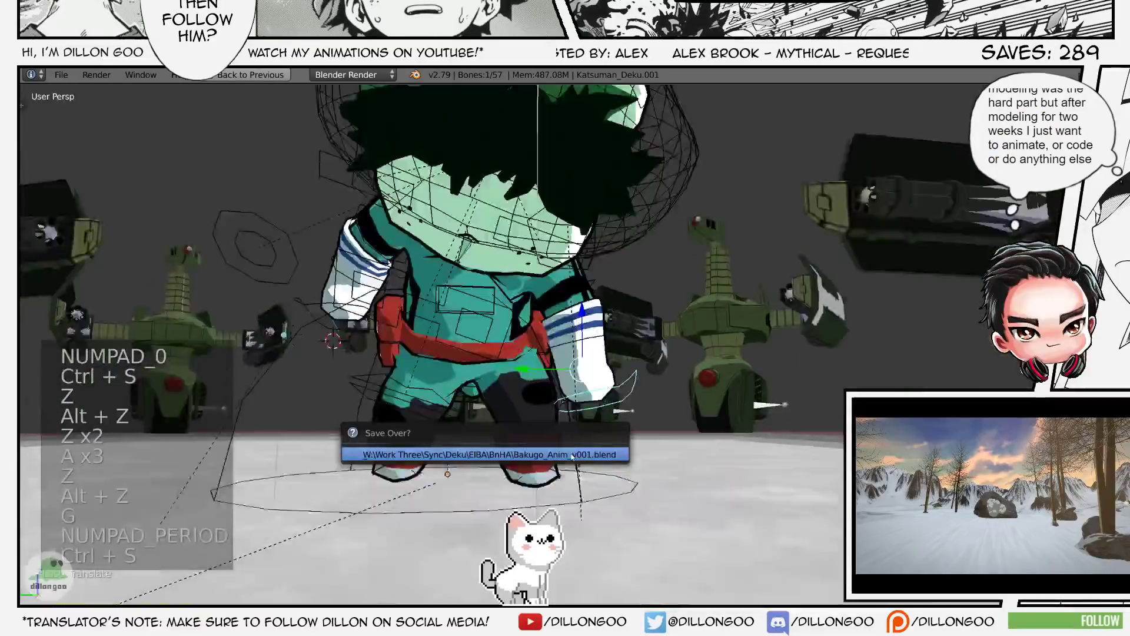
- Adjust the left hand's position beside the body from a raised close-up angle and save over Bakugo_Anim_v001.blend
key(z)
key(alt+z)
middle_drag(616, 478, 667, 346)
key(g)
key(ctrl+s)
key(z)
key(alt+z)
key(ctrl+s)
click(686, 330)
key(z)
key(alt+z)
key(ctrl+s)
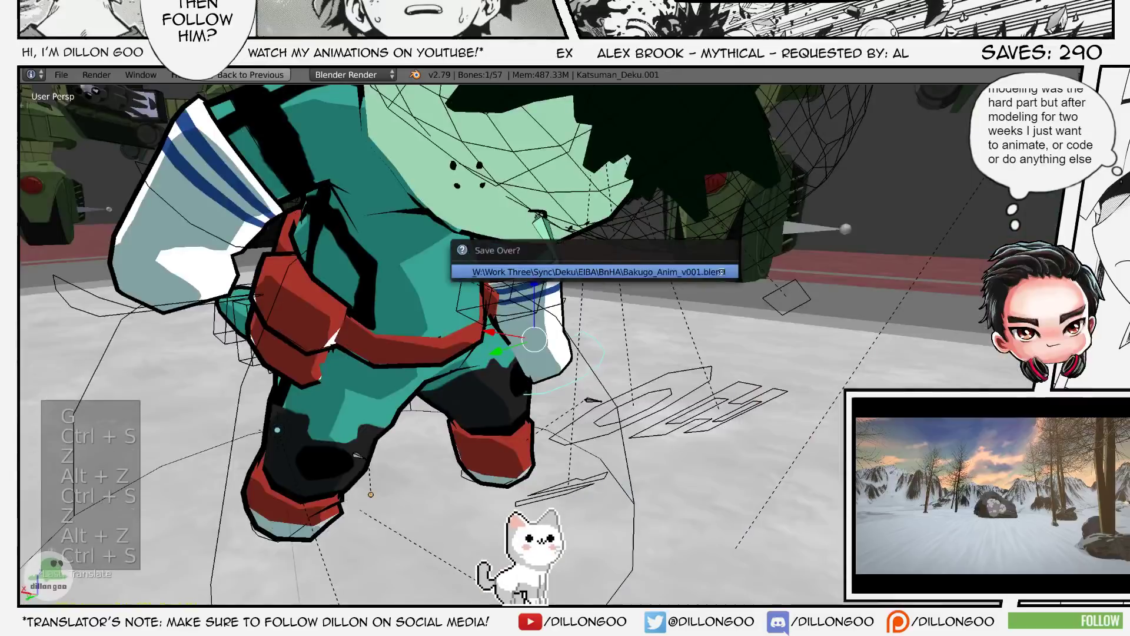
click(683, 272)
- Check the left hand's pose in the solid-shaded camera view and save over Bakugo_Anim_v001.blend
key(KP_0)
key(ctrl+s)
key(Home)
key(z)
key(z)
key(z)
key(alt+z)
key(alt+z)
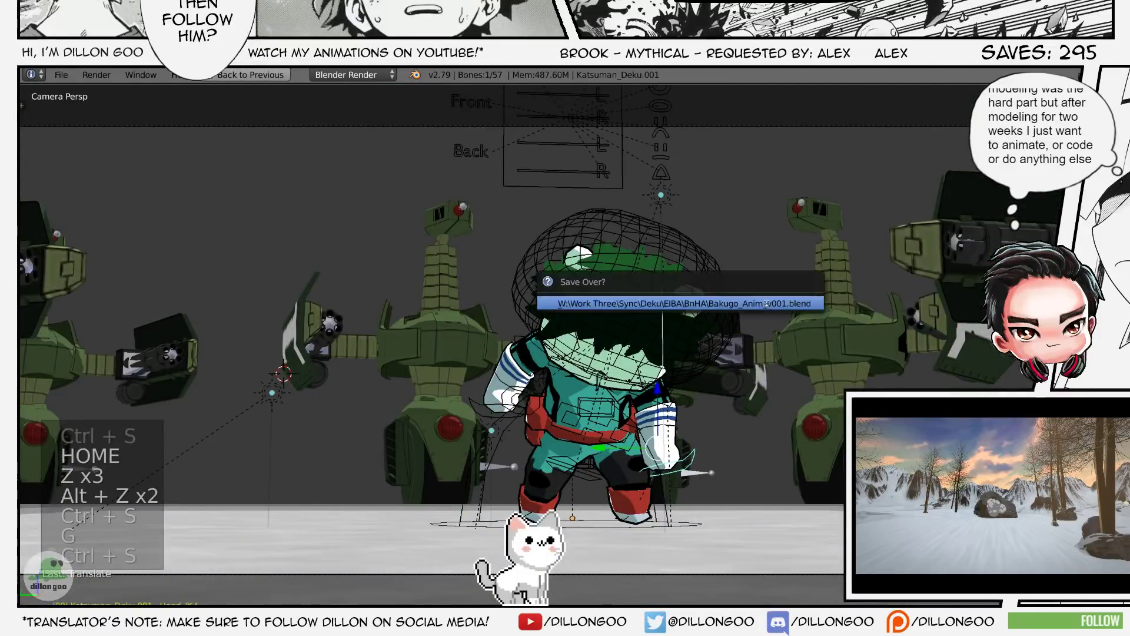
click(767, 304)
- Move and rotate the left hand slightly in the camera view to refine how it hangs beside the body
key(z)
key(alt+z)
key(g)
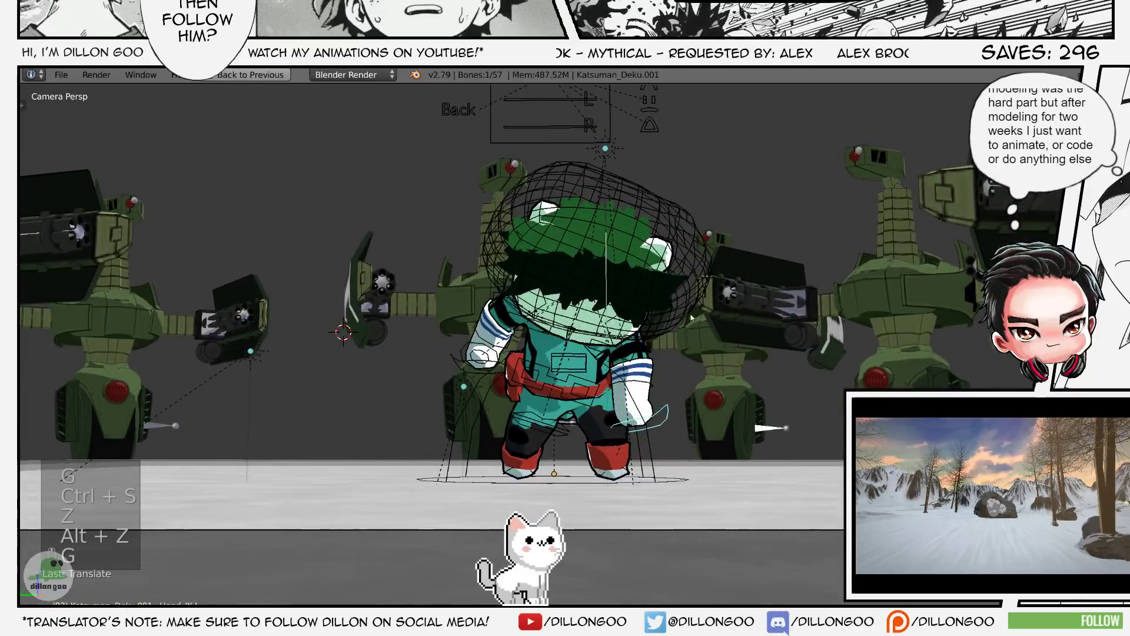
key(r)
click(711, 355)
key(g)
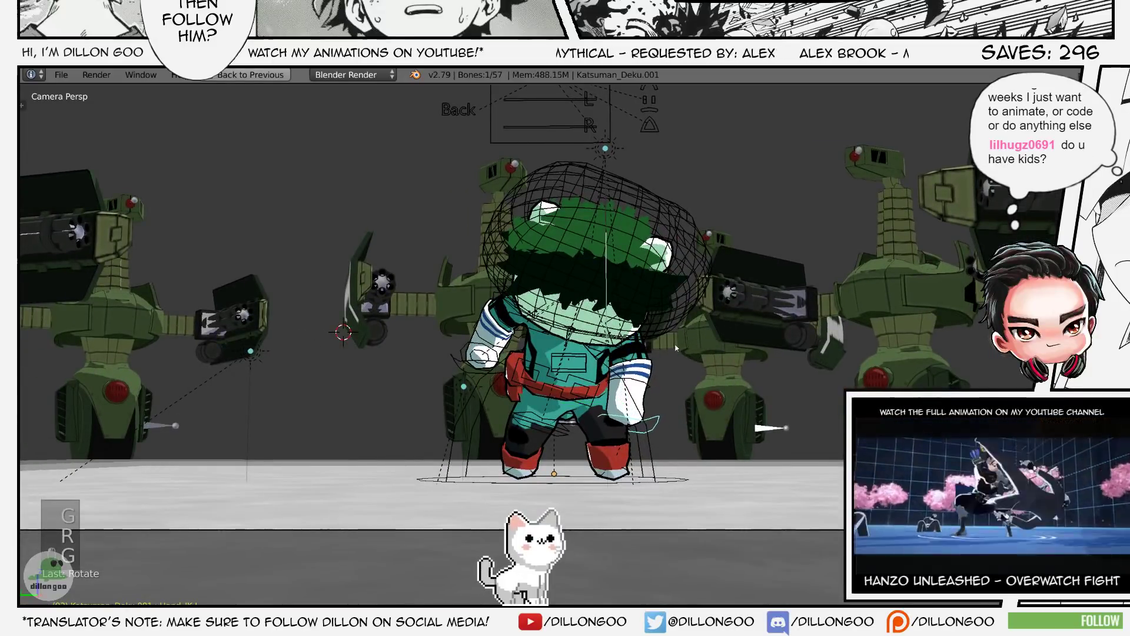
click(675, 348)
- Select the Hand_IK.R bone and move the right hand to a new position beside the body
key(z)
key(a)
key(a)
key(a)
right_click(476, 357)
key(z)
key(alt+z)
key(g)
click(501, 321)
- Move and trackball-rotate the right hand from an orbited side angle, and save the file in camera view
mouse_move(512, 318)
middle_down()
mouse_move(673, 330)
mouse_move(676, 377)
mouse_move(639, 318)
middle_up()
scroll(673, 329, up, 4)
key(g)
click(683, 368)
key(r)
key(r)
click(675, 289)
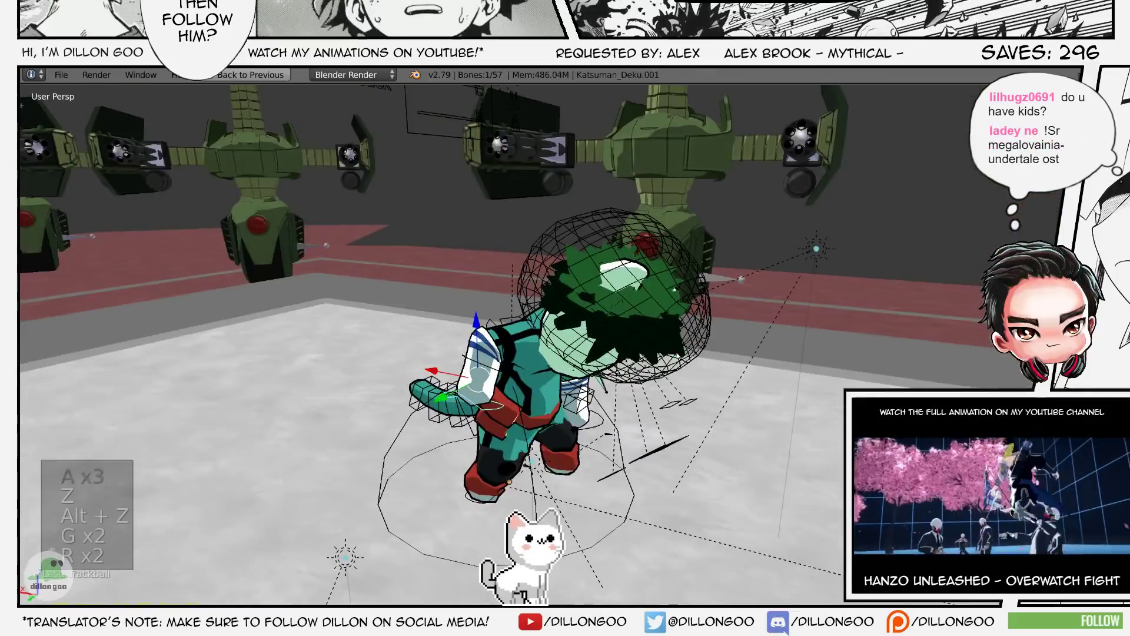
key(KP_Decimal)
key(KP_0)
key(ctrl+s)
- Reposition the right hand in the camera view and save over Bakugo_Anim_v001.blend
key(z)
key(alt+z)
key(g)
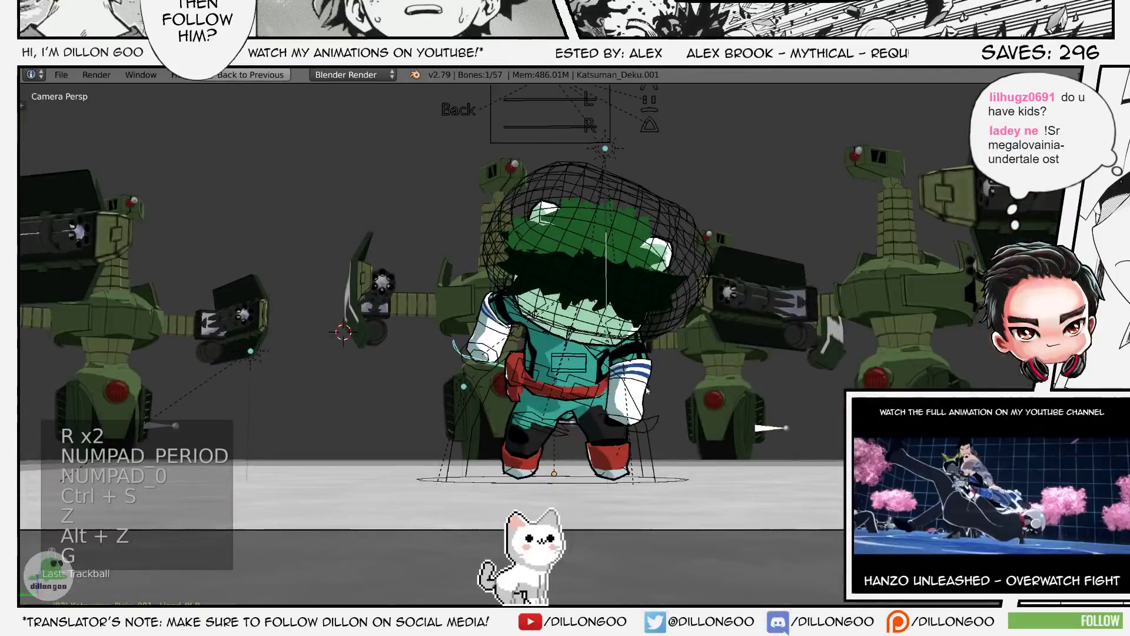
key(g)
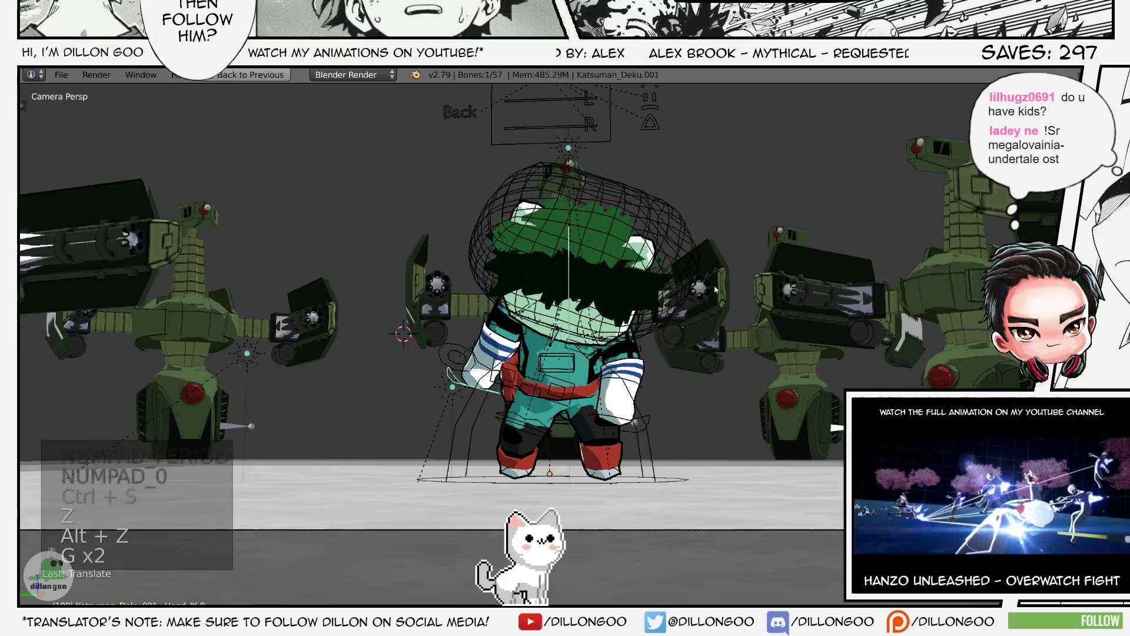
key(ctrl+s)
click(717, 286)
key(z)
key(alt+z)
key(KP_Decimal)
key(ctrl+s)
click(695, 287)
key(z)
key(z)
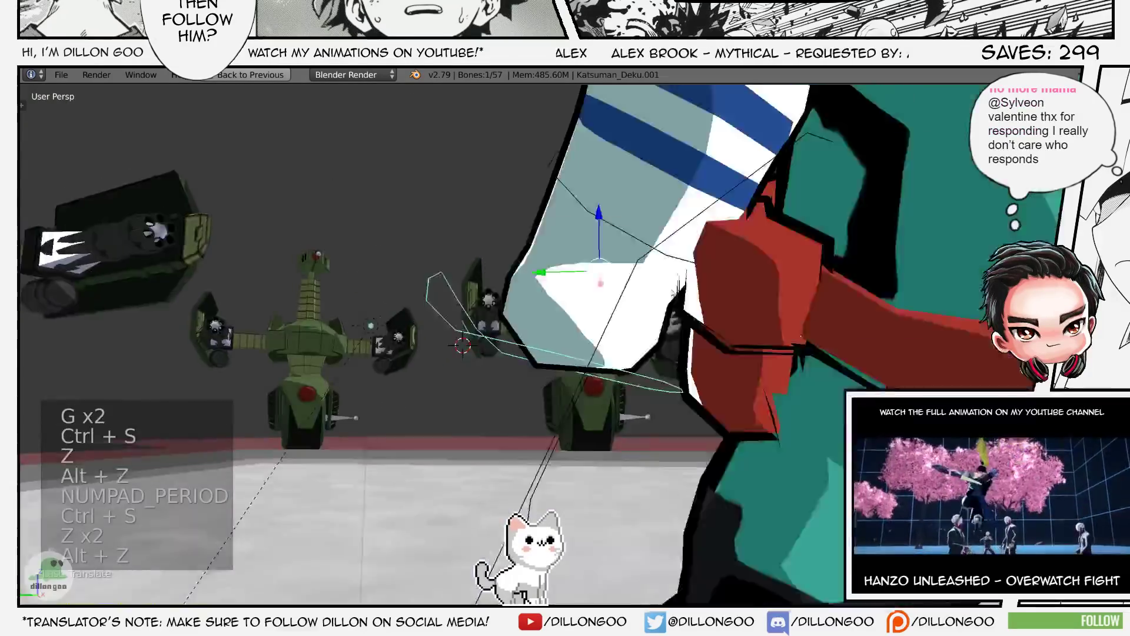
- Move the right hand twice from a close-up angle to place it beside the hip, and save the file
key(alt+z)
middle_drag(666, 329, 474, 315)
key(g)
click(665, 377)
key(g)
click(565, 282)
key(z)
key(alt+z)
key(ctrl+s)
click(684, 321)
- Make a final position adjustment to Hand_IK.R, return to the camera view and save over the file
key(z)
key(alt+z)
key(g)
click(671, 370)
key(KP_0)
key(ctrl+s)
click(474, 316)
key(z)
key(z)
key(z)
key(alt+z)
key(alt+z)
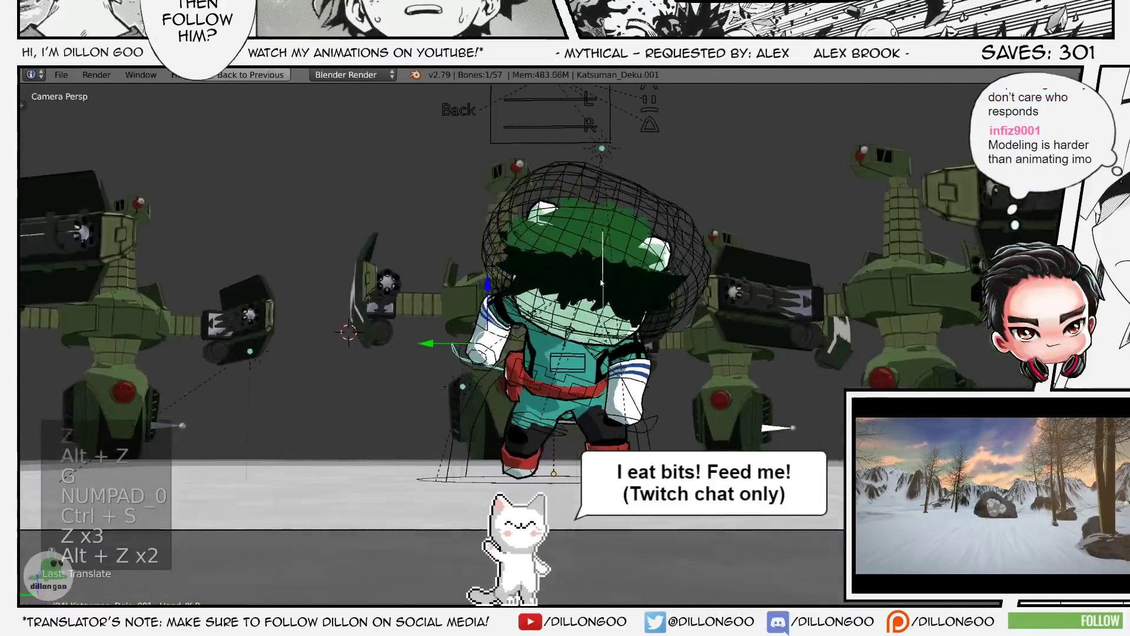
- Play back the stand-up animation in the full-size camera view and save over Bakugo_Anim_v001.blend
key(shift+space)
key(shift+Left)
key(Home)
key(End)
key(alt+a)
key(Home)
key(shift+space)
key(Home)
key(ctrl+s)
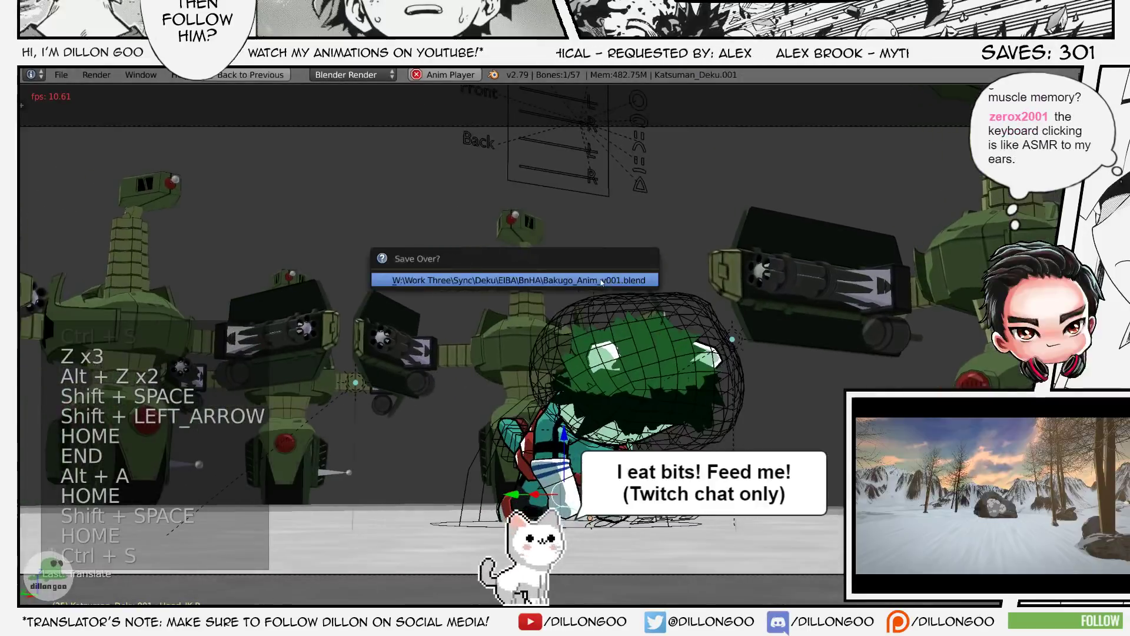
click(601, 283)
key(z)
key(alt+a)
key(alt+a)
key(alt+a)
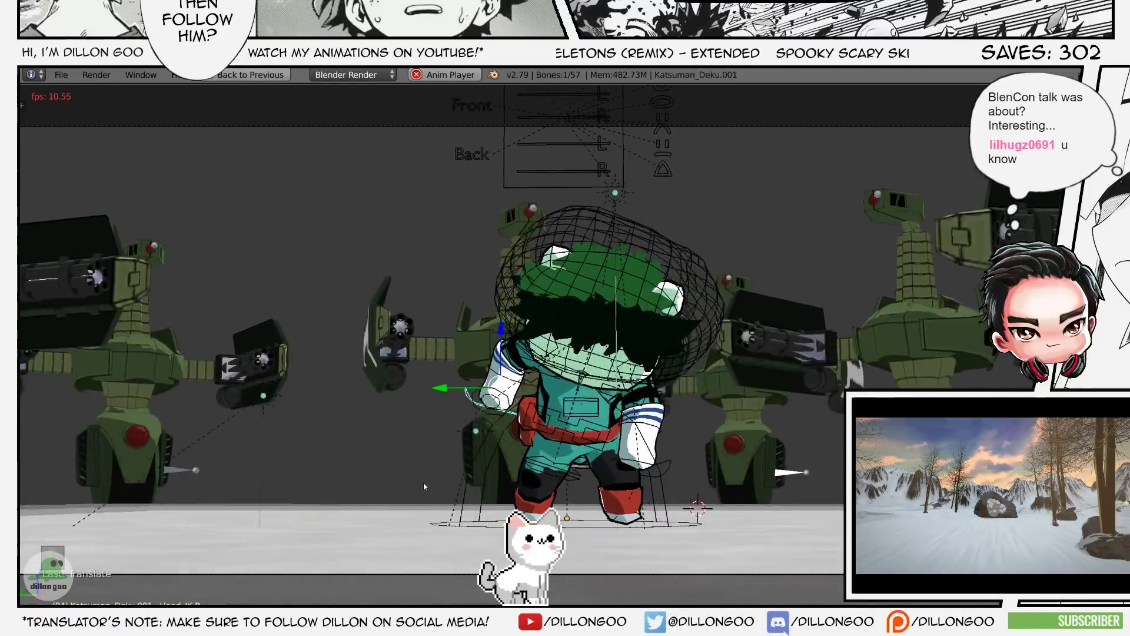
- Select all keyframes in the Action Editor and try scaling and shifting their timing
key(shift+space)
key(a)
scroll(294, 164, down, 5)
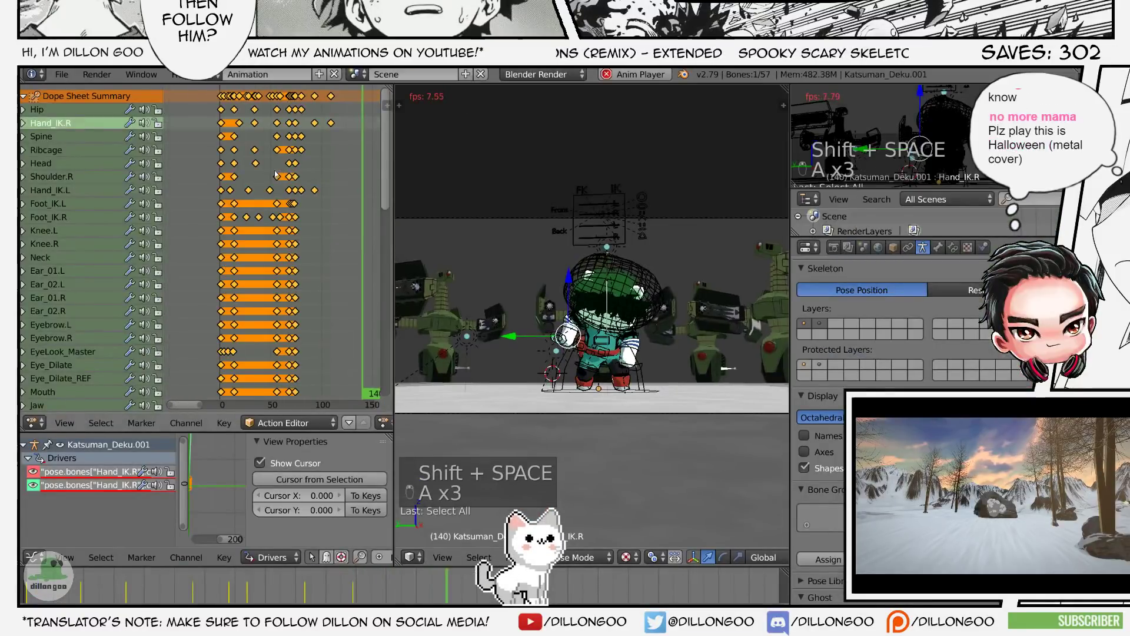
key(s)
key(s)
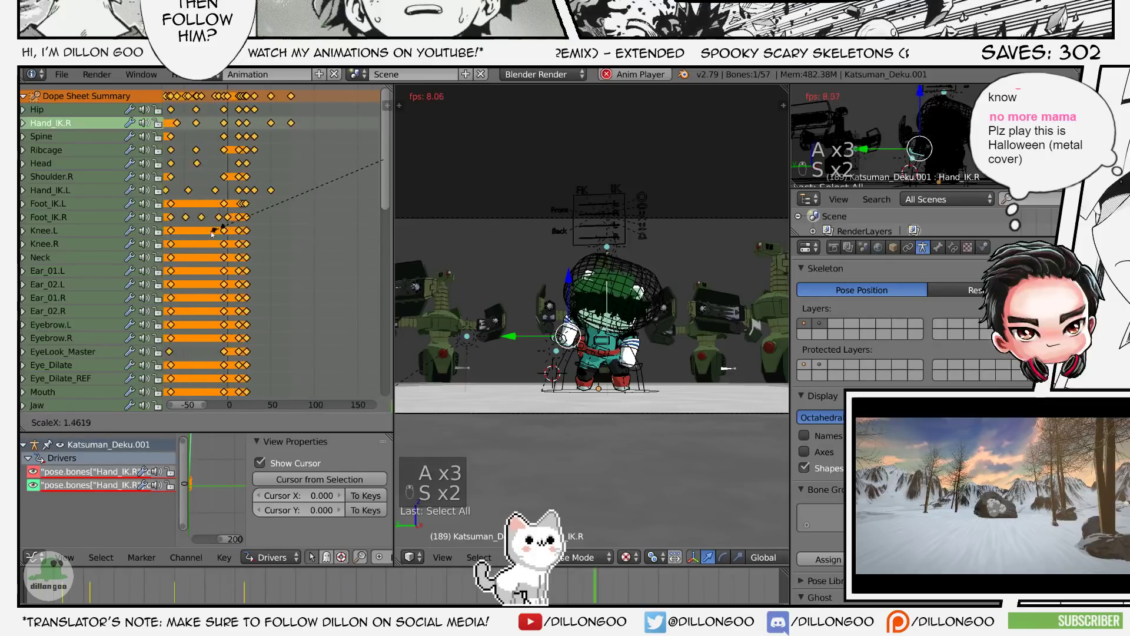
key(s)
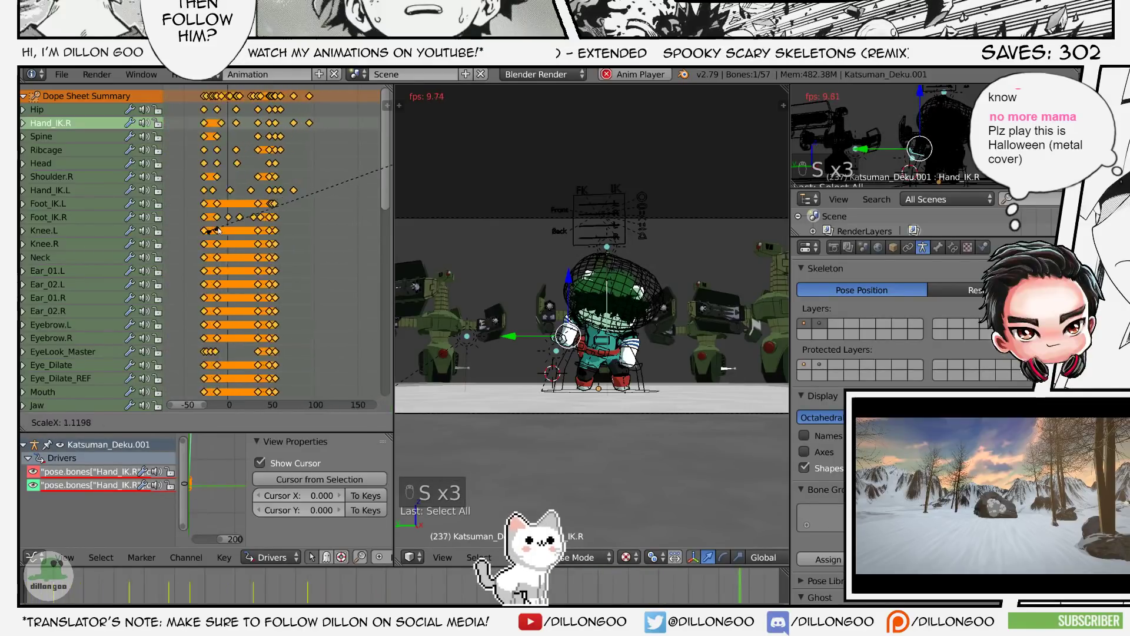
key(g)
key(s)
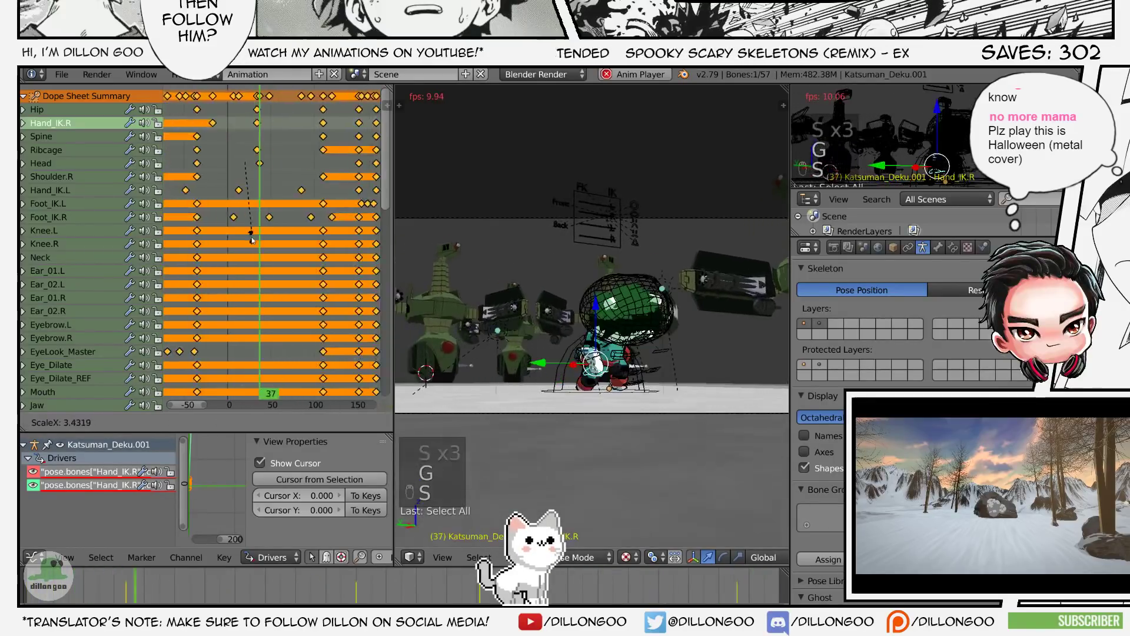
right_click(256, 240)
key(s)
right_click(327, 234)
- Try moving individual keyframes of the Shoulder.R, Spine and Hand_IK.R channels in time
key(g)
right_click(321, 215)
right_click(288, 177)
key(g)
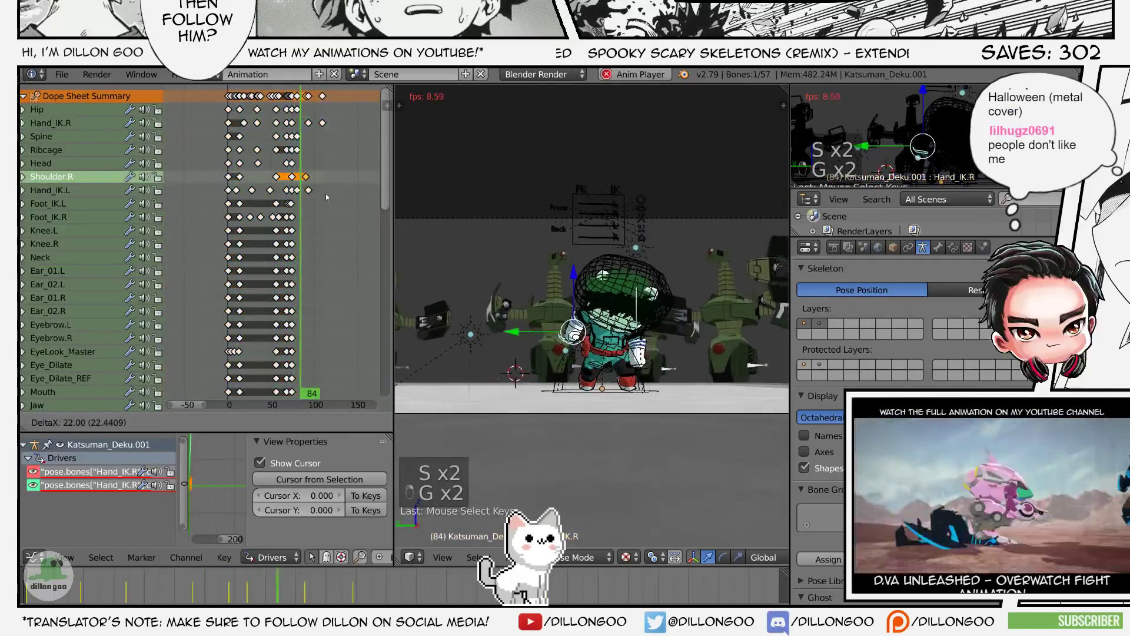
right_click(326, 194)
right_click(292, 177)
key(g)
right_click(321, 179)
right_click(293, 136)
key(g)
right_click(323, 164)
right_click(292, 123)
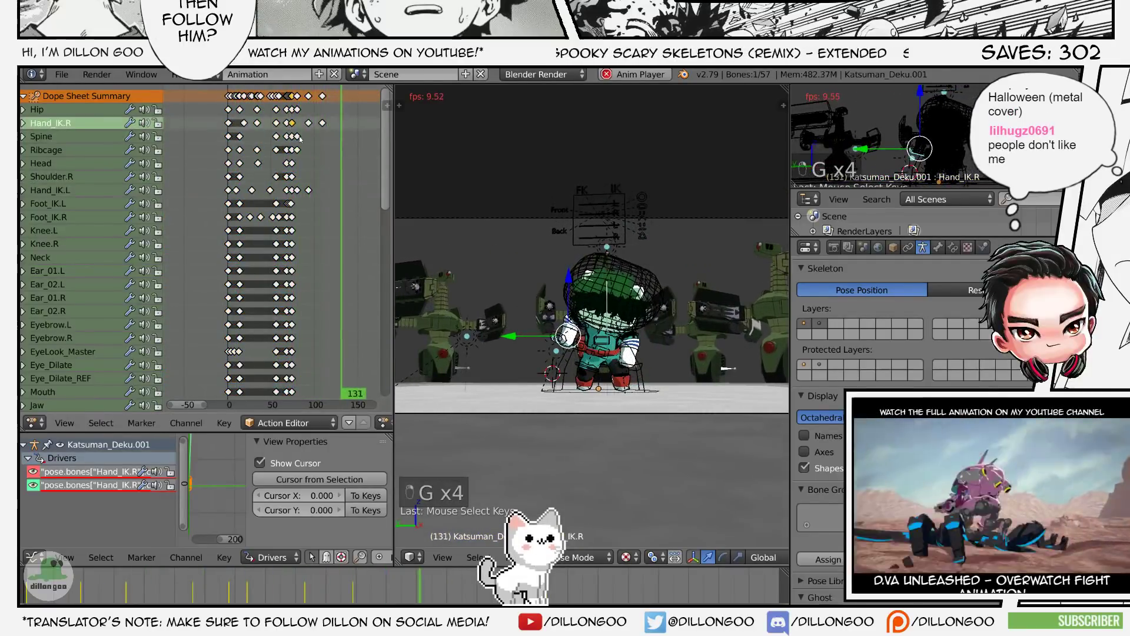
key(g)
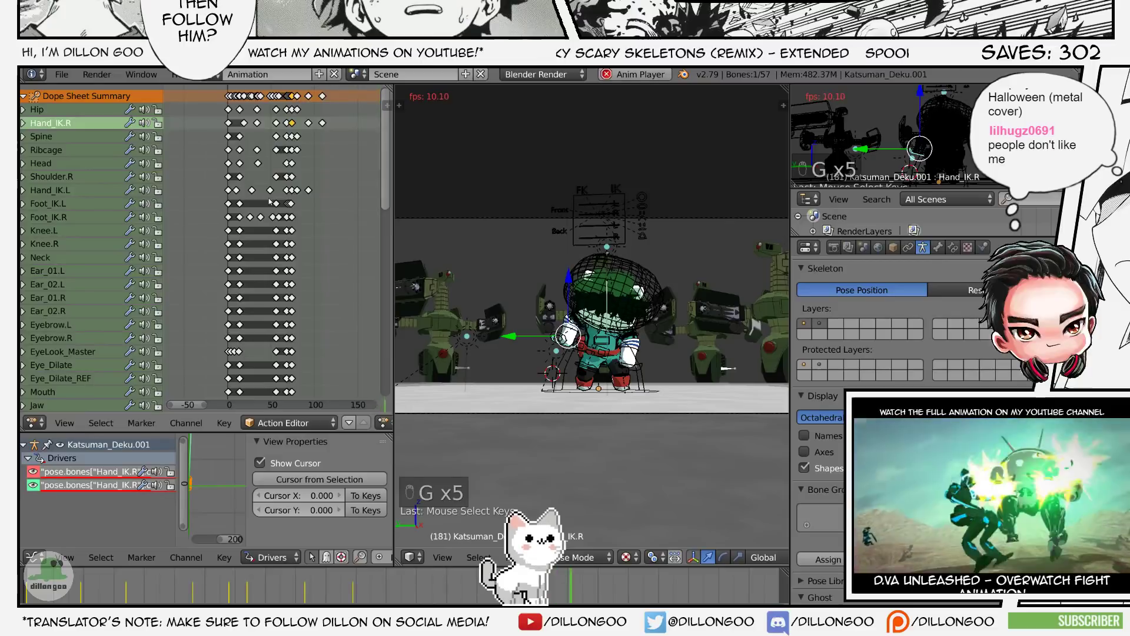
- Try compressing the timing of all keyframes from the first frame, and save over the file
key(ctrl+s)
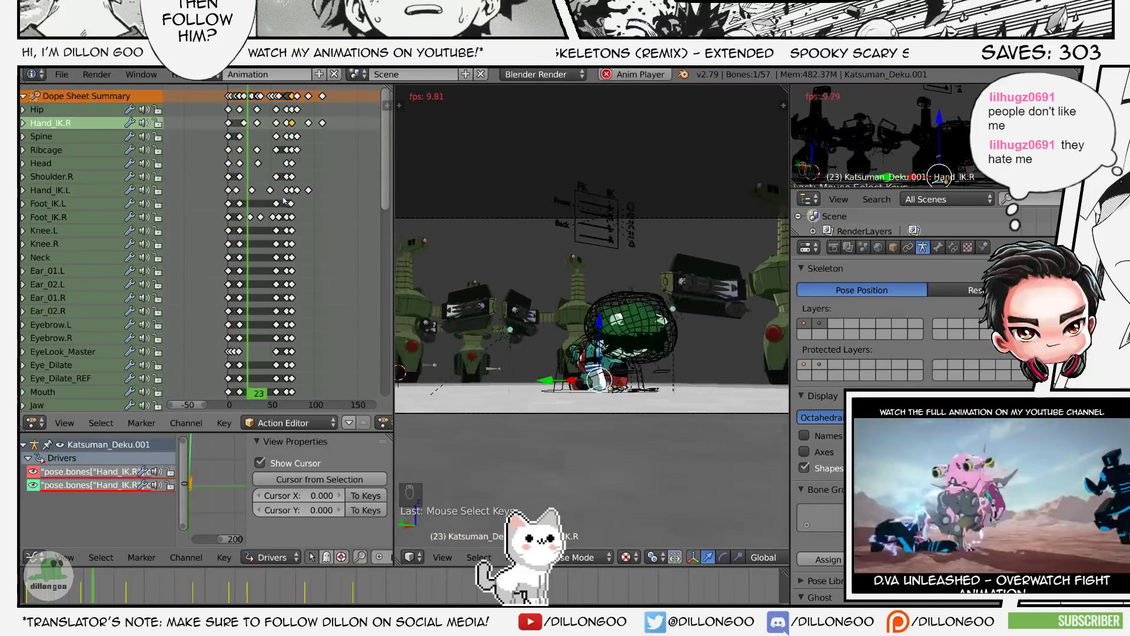
key(a)
key(a)
key(a)
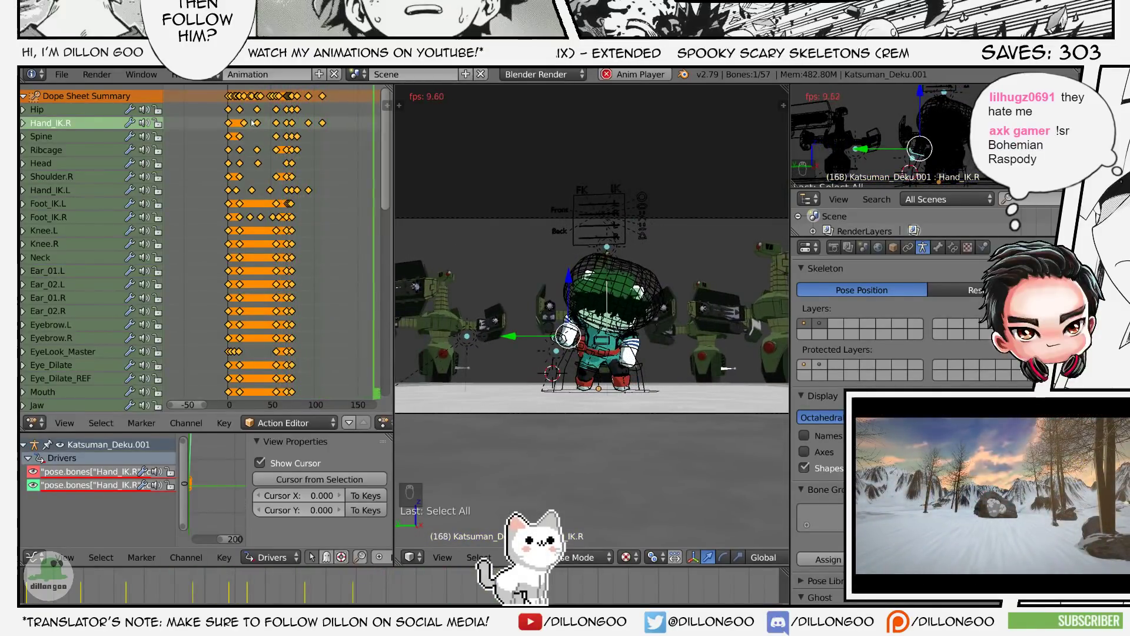
key(alt+a)
key(s)
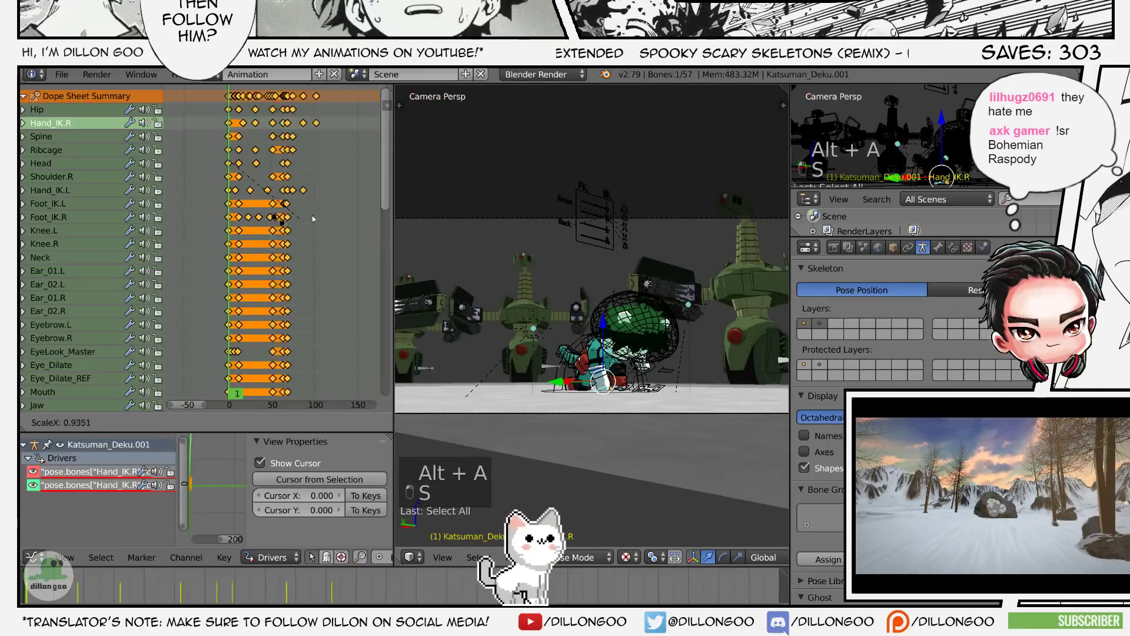
click(309, 239)
key(ctrl+s)
click(306, 230)
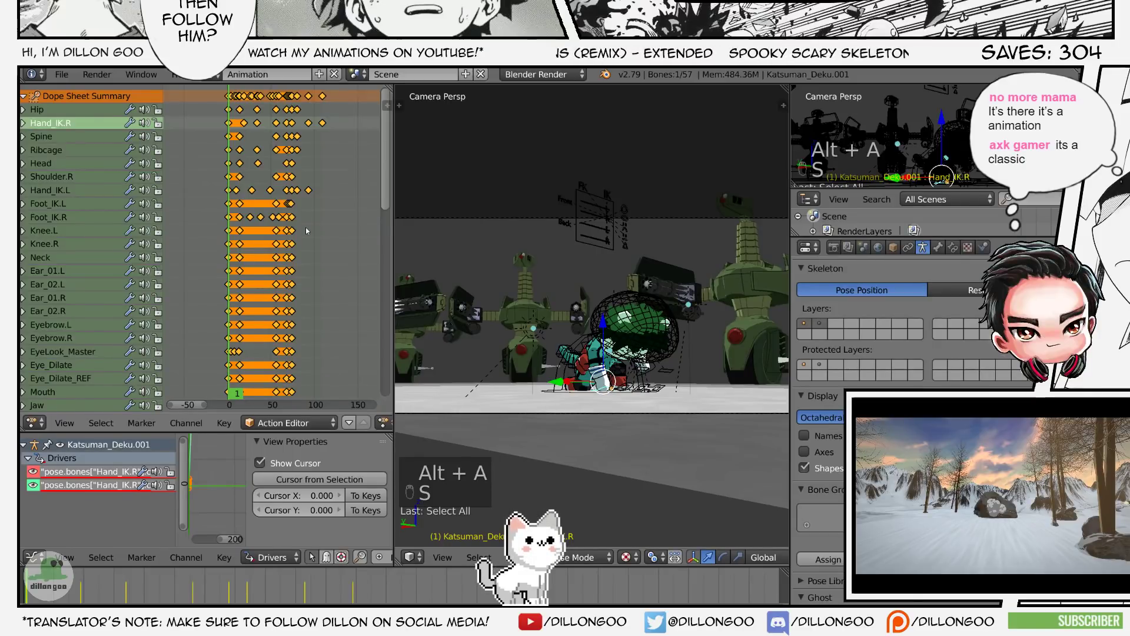
- Replay the animation in the full-size camera view and save the file
key(shift+space)
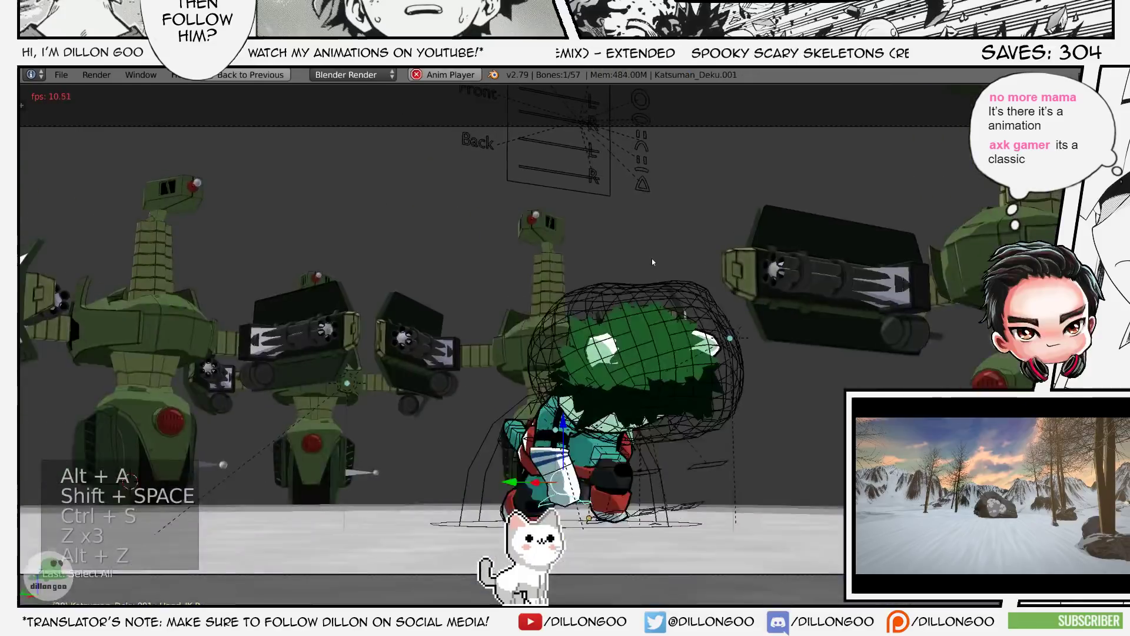
key(Home)
key(ctrl+s)
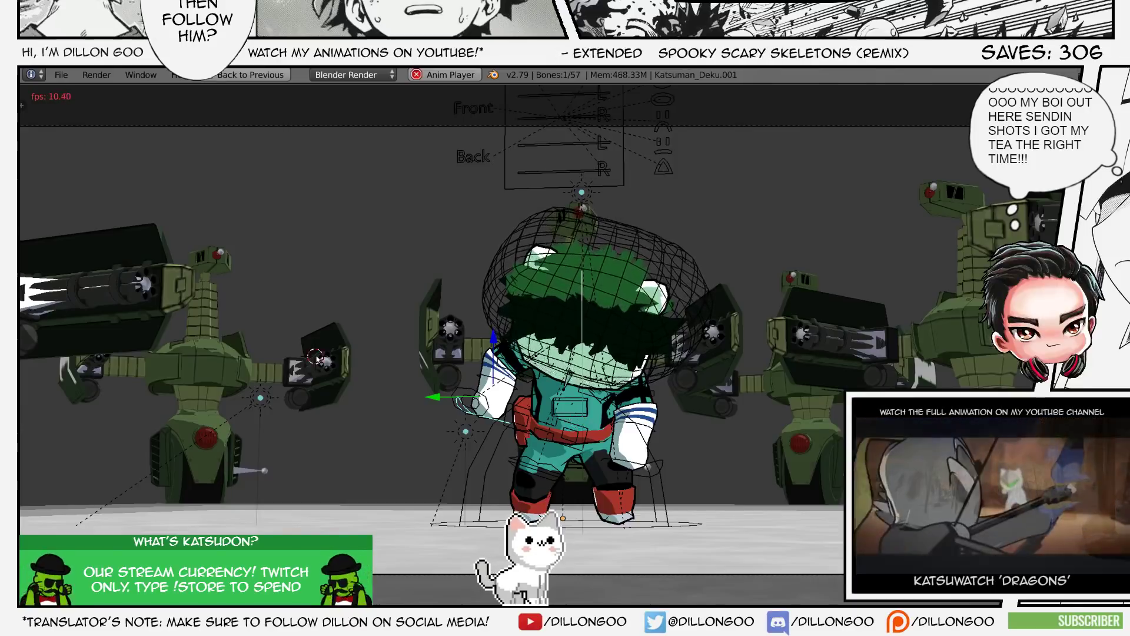
- Restore the multi-editor layout and switch the Action Editor to Dope Sheet mode
key(shift+space)
mouse_move(270, 135)
middle_down()
mouse_move(279, 131)
mouse_move(262, 131)
middle_up()
scroll(279, 130, up, 4)
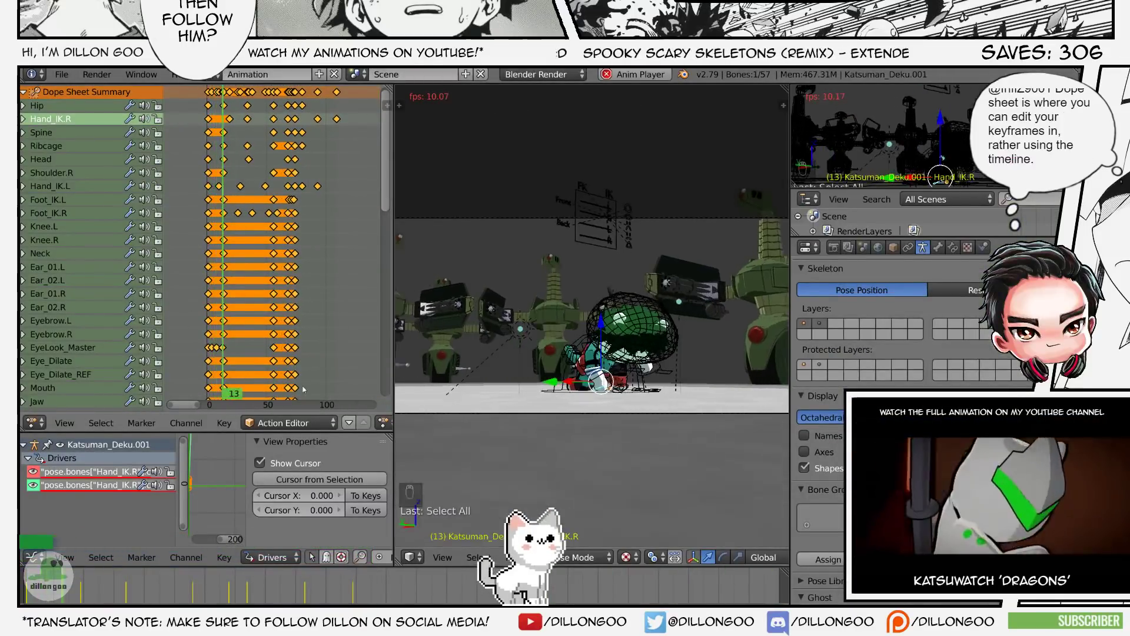
click(298, 424)
click(294, 388)
middle_drag(363, 428, 331, 426)
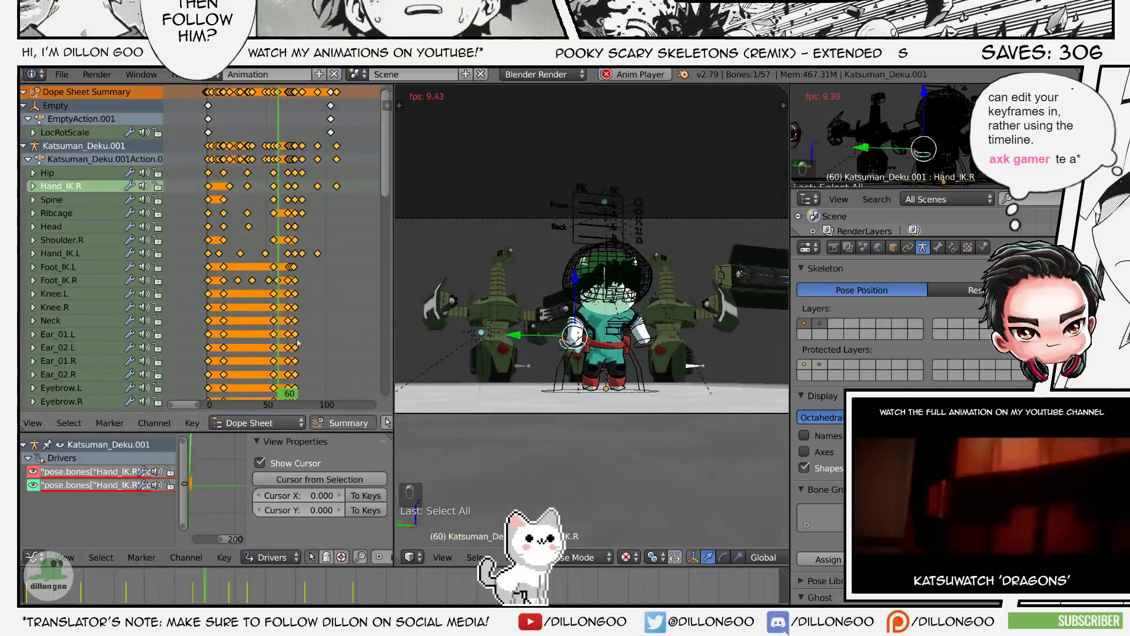
- Look through the bone channels in the Dope Sheet, select an EyeLook_Master keyframe, and save over Bakugo_Anim_v001.blend
middle_drag(278, 267, 273, 258)
right_click(243, 217)
middle_drag(274, 411, 250, 280)
right_click(251, 268)
right_click(245, 267)
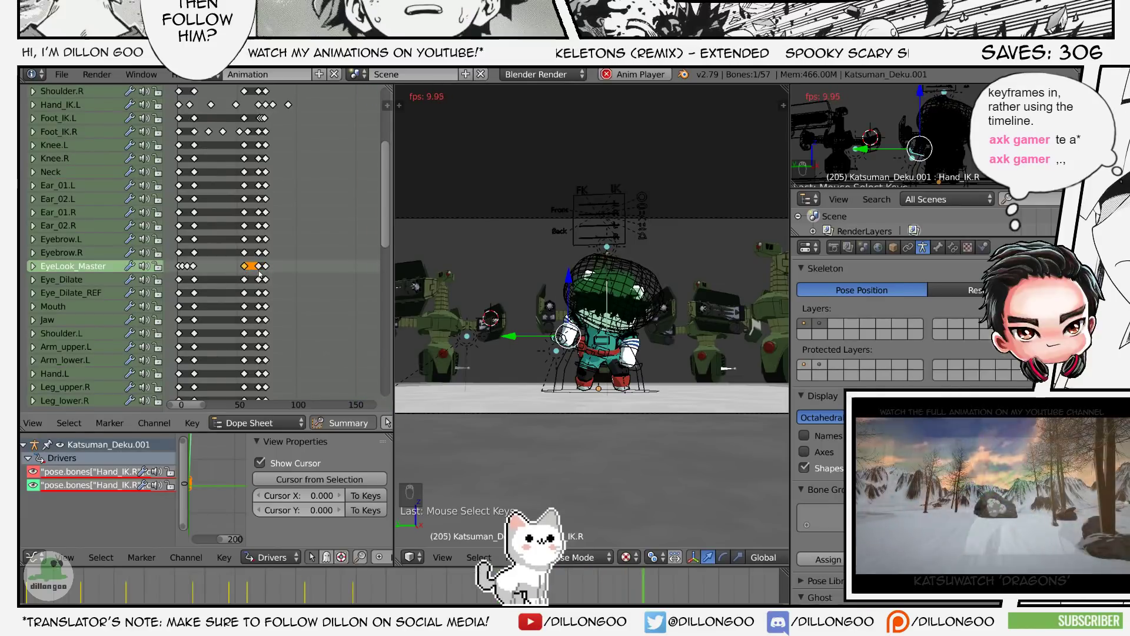
middle_drag(276, 341, 308, 232)
middle_drag(299, 365, 299, 261)
mouse_move(305, 400)
middle_down()
mouse_move(287, 203)
mouse_move(293, 265)
mouse_move(273, 388)
middle_up()
middle_drag(270, 250, 296, 284)
key(ctrl+s)
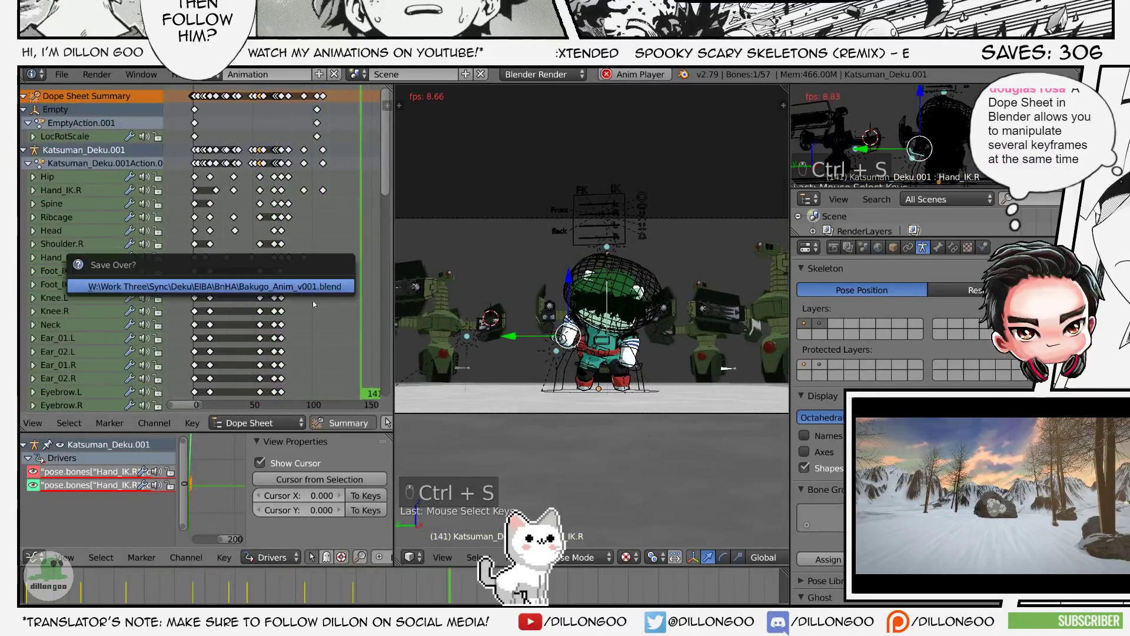
click(312, 300)
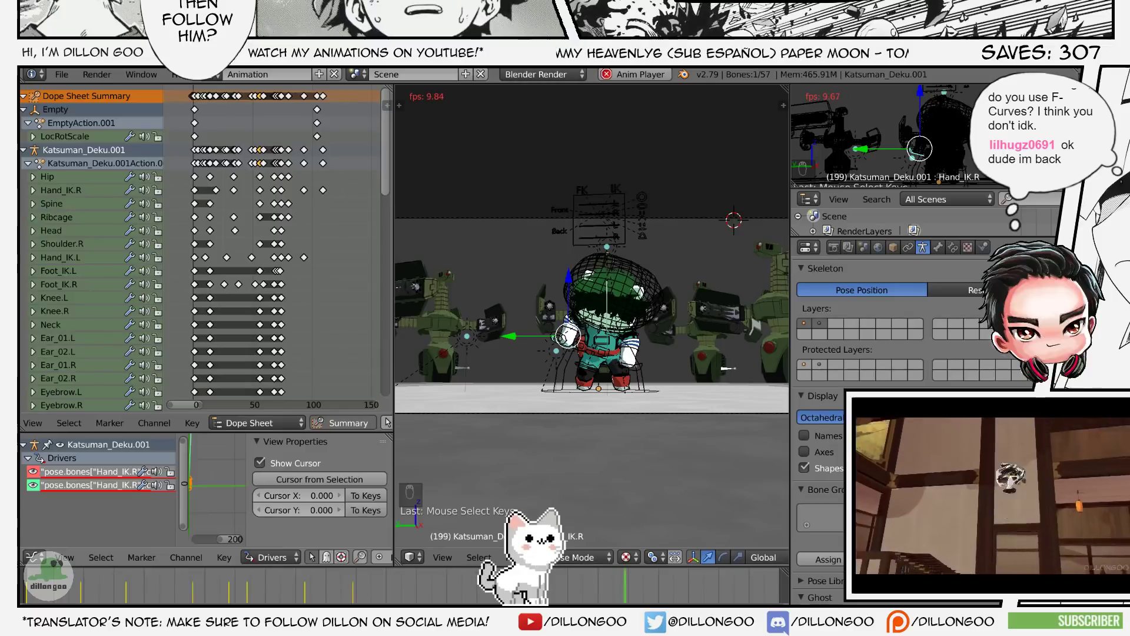
- Stop playback, select all bones, and show their curves framed in a full-size F-Curve Editor
key(alt+a)
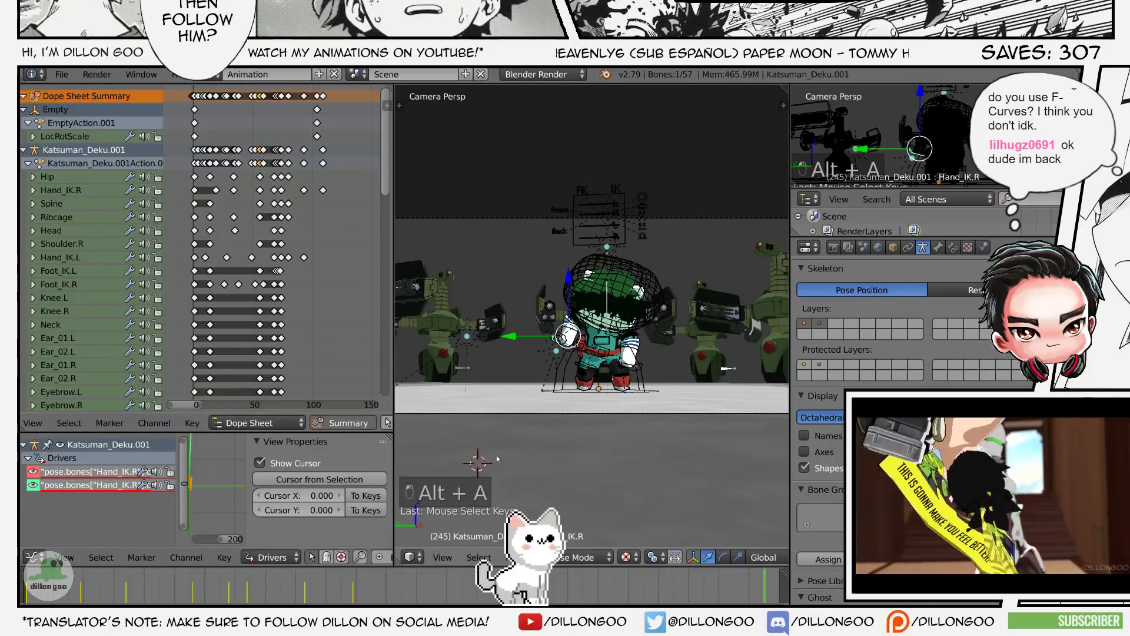
key(a)
key(a)
key(a)
click(271, 557)
click(277, 512)
key(ctrl+space)
key(Home)
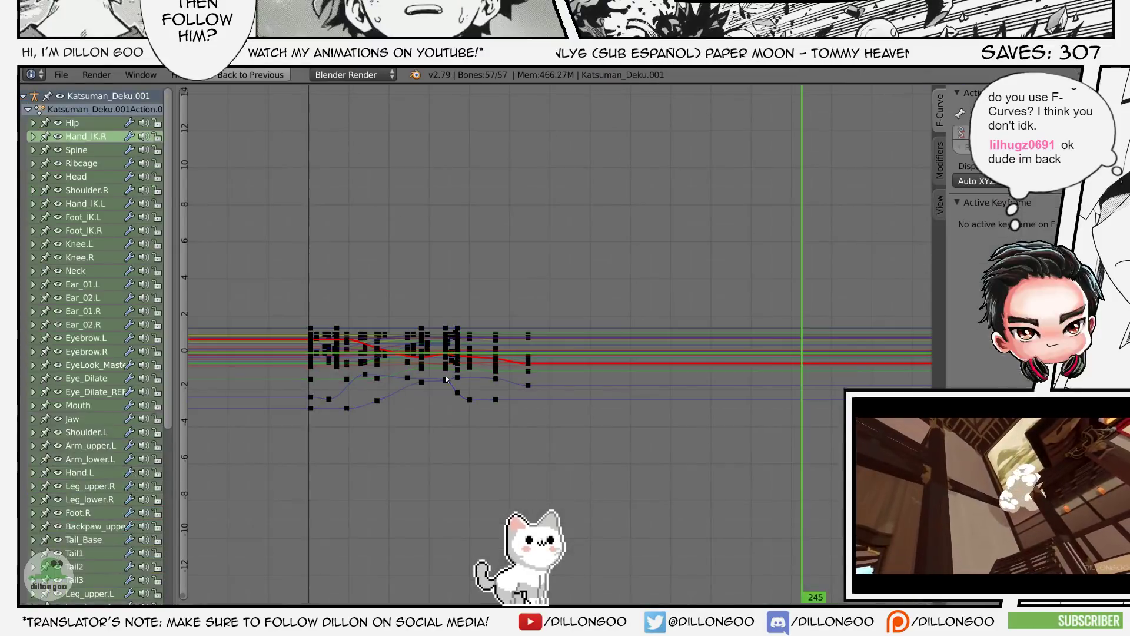
scroll(493, 302, down, 1)
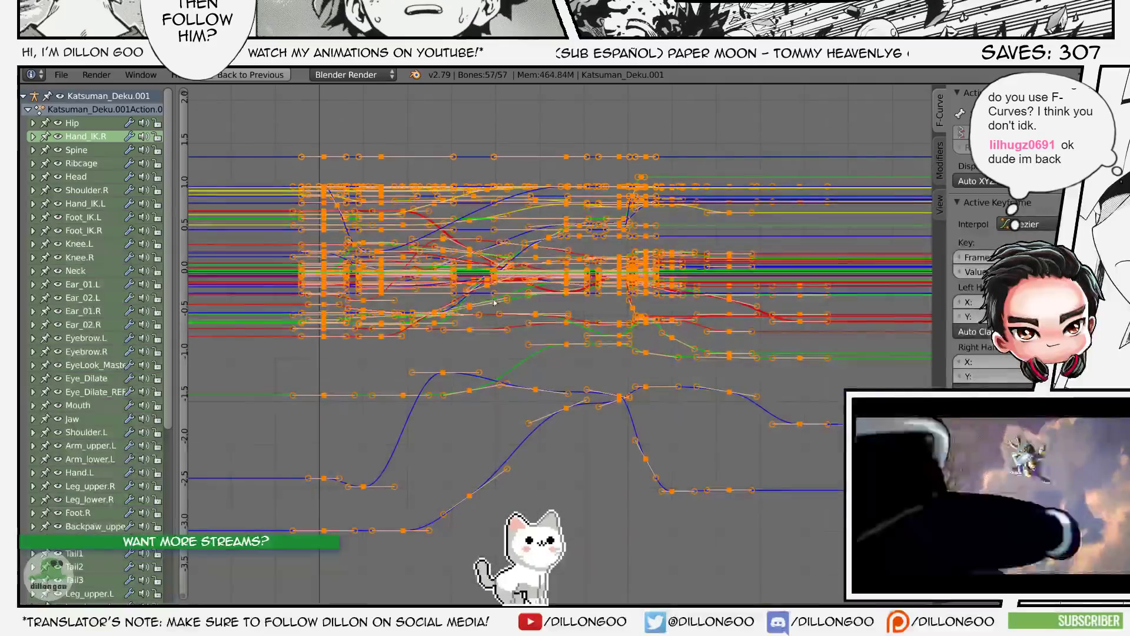
- Compare the keyframes in the full-size Dope Sheet with the curves, and deselect all curve keyframes
key(shift+space)
key(shift+space)
key(shift+space)
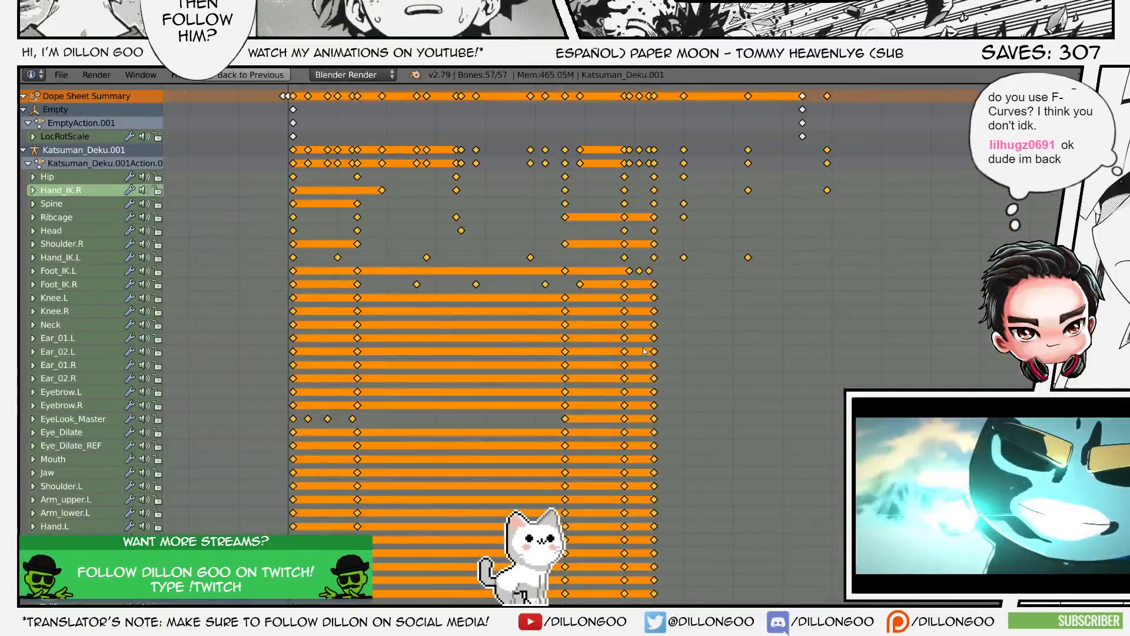
key(shift+space)
key(a)
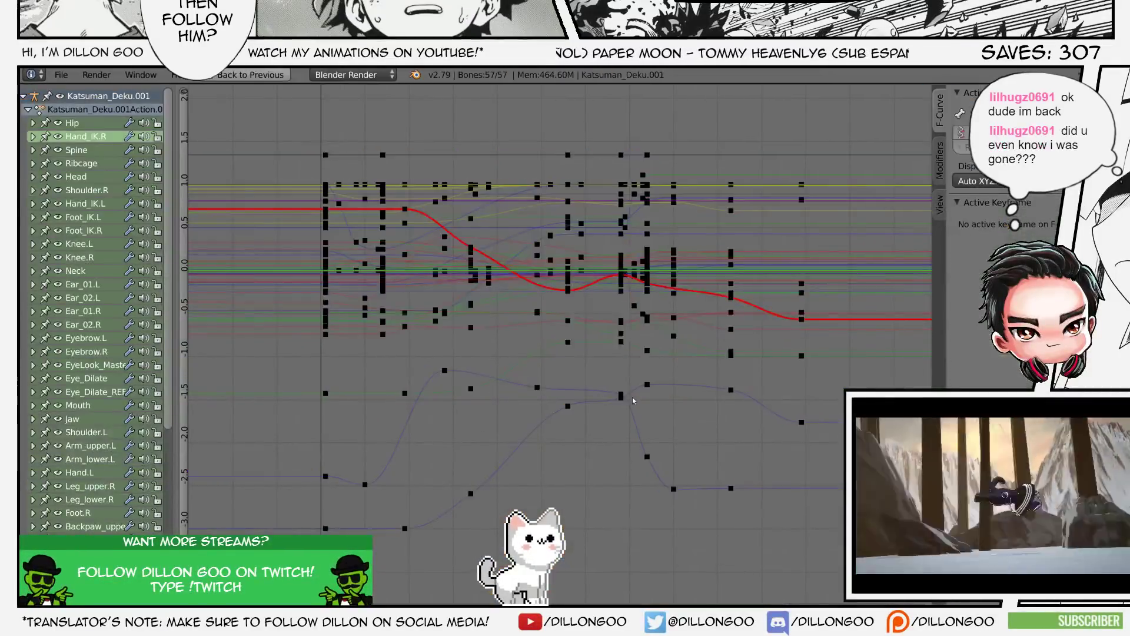
- Select the keyframe before the steep drop on the upper blue curve and try rotating its handles
right_click(629, 396)
key(r)
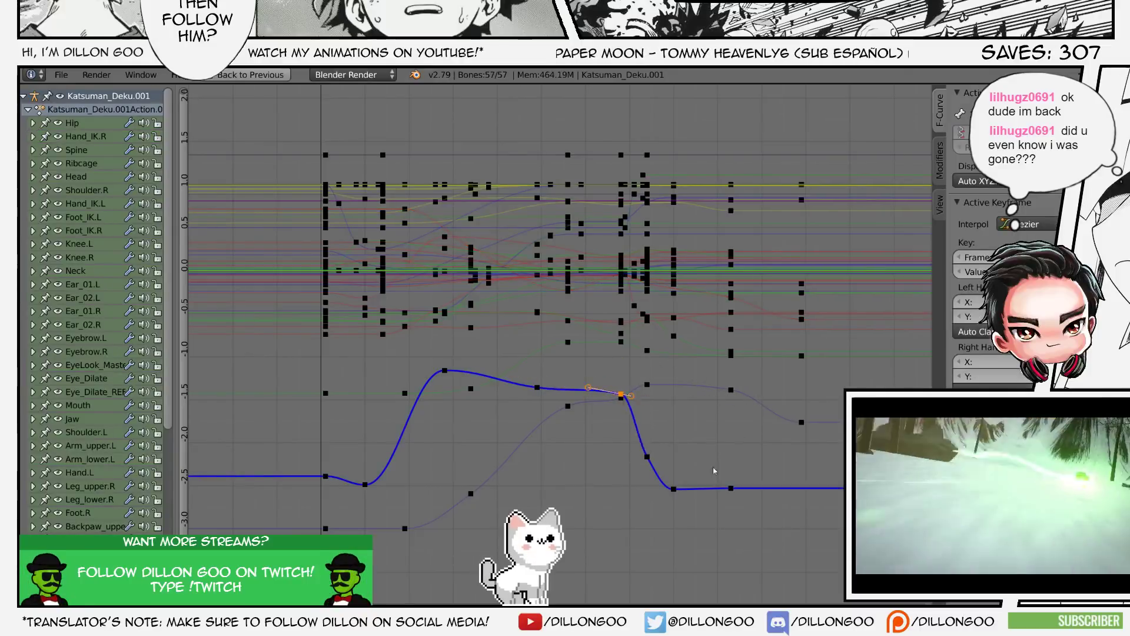
key(Escape)
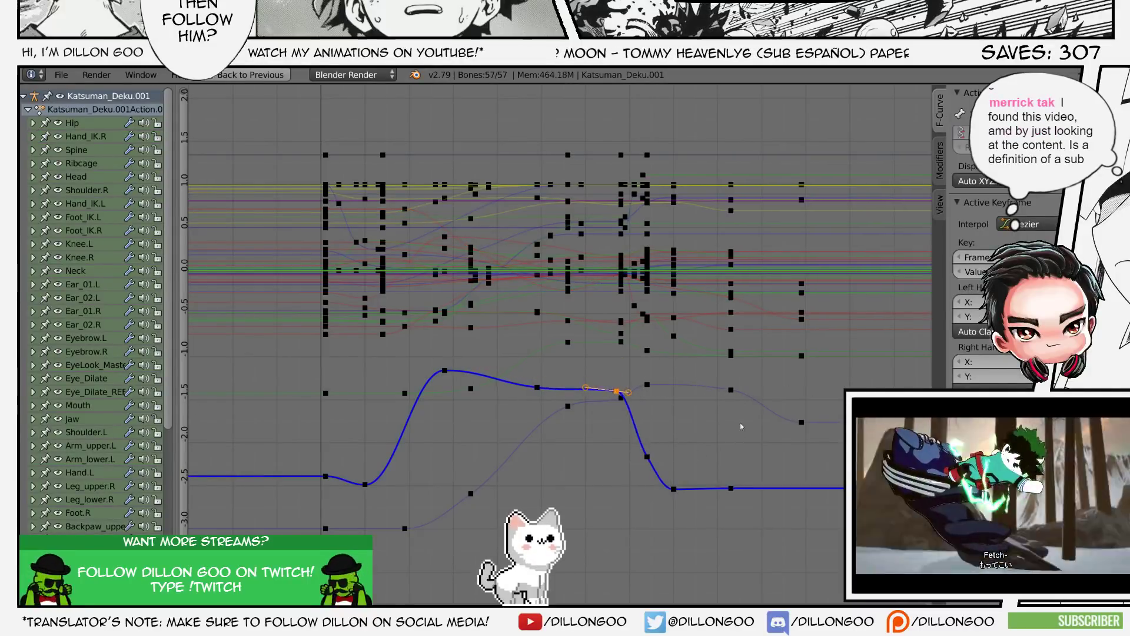
key(Escape)
key(r)
key(Escape)
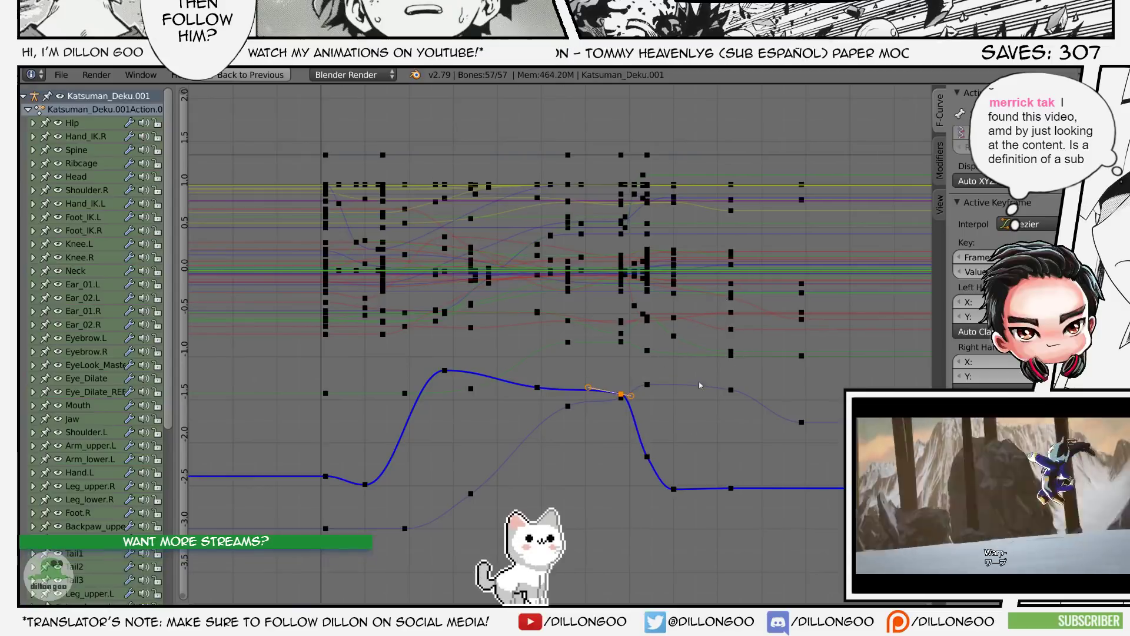
- Compare the Hand_IK.R curve in the full-size F-Curve Editor with its keyframes in the full-size Dope Sheet
key(shift+space)
key(shift+space)
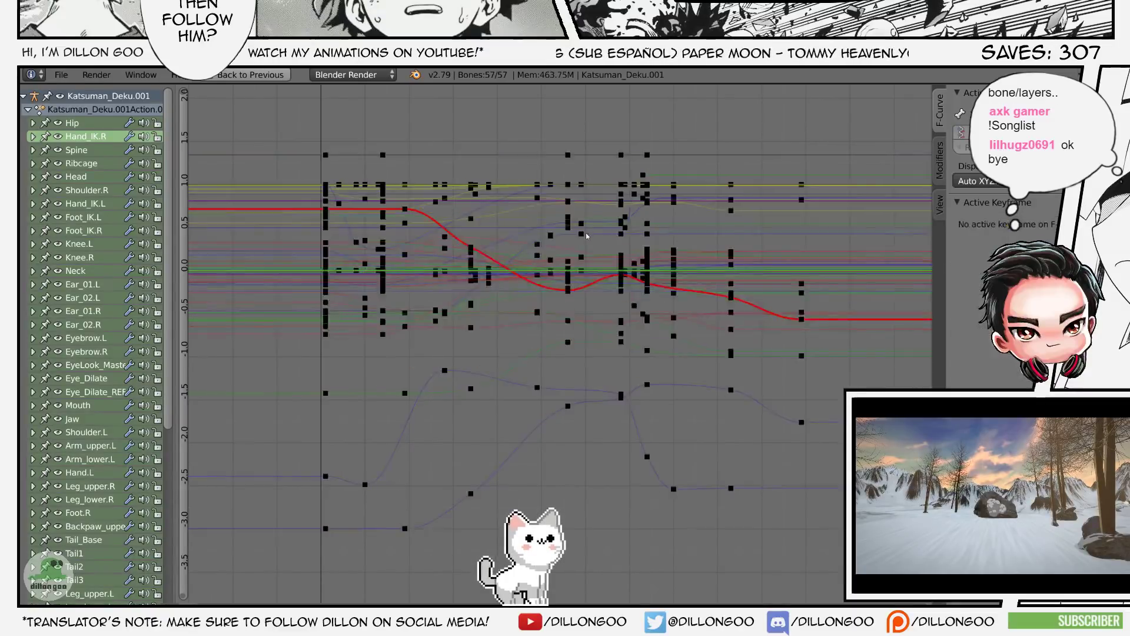
key(a)
key(a)
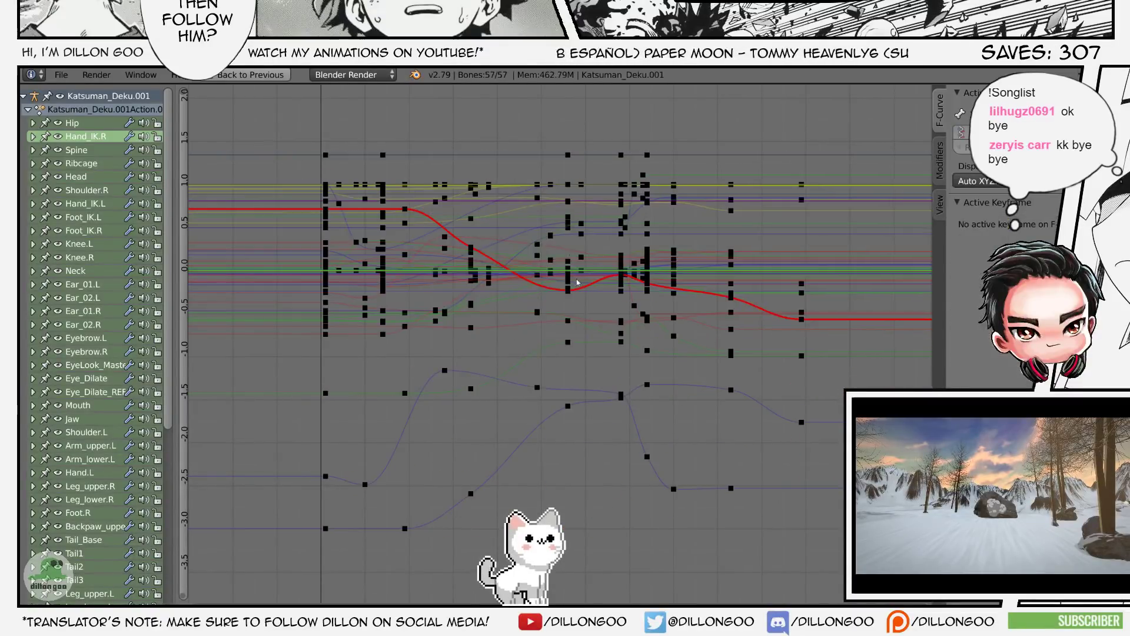
key(shift+space)
key(shift+space)
key(shift+space)
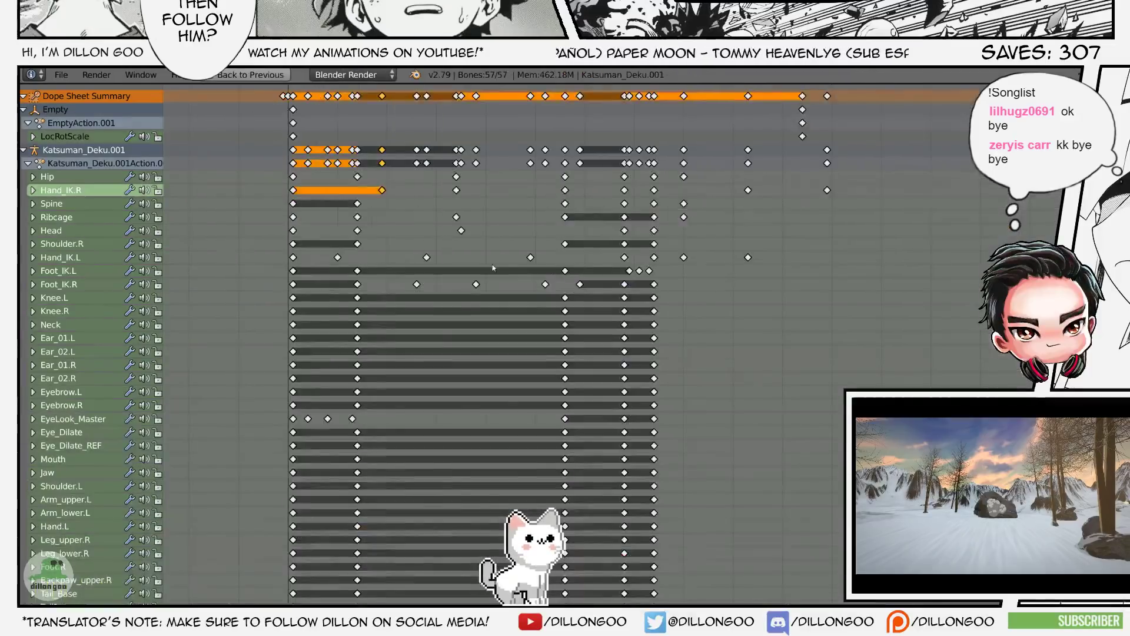
key(shift+space)
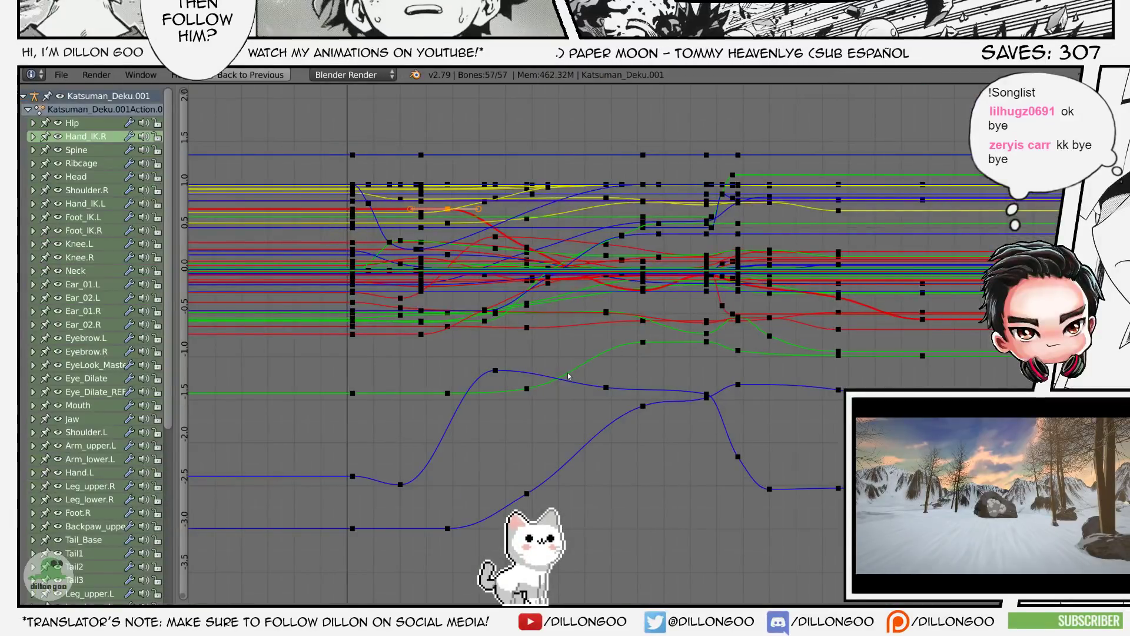
- Deselect all curve keyframes and examine the shape of the highlighted red Hand_IK.R curve
scroll(624, 352, down, 5)
middle_drag(624, 352, 712, 352)
key(a)
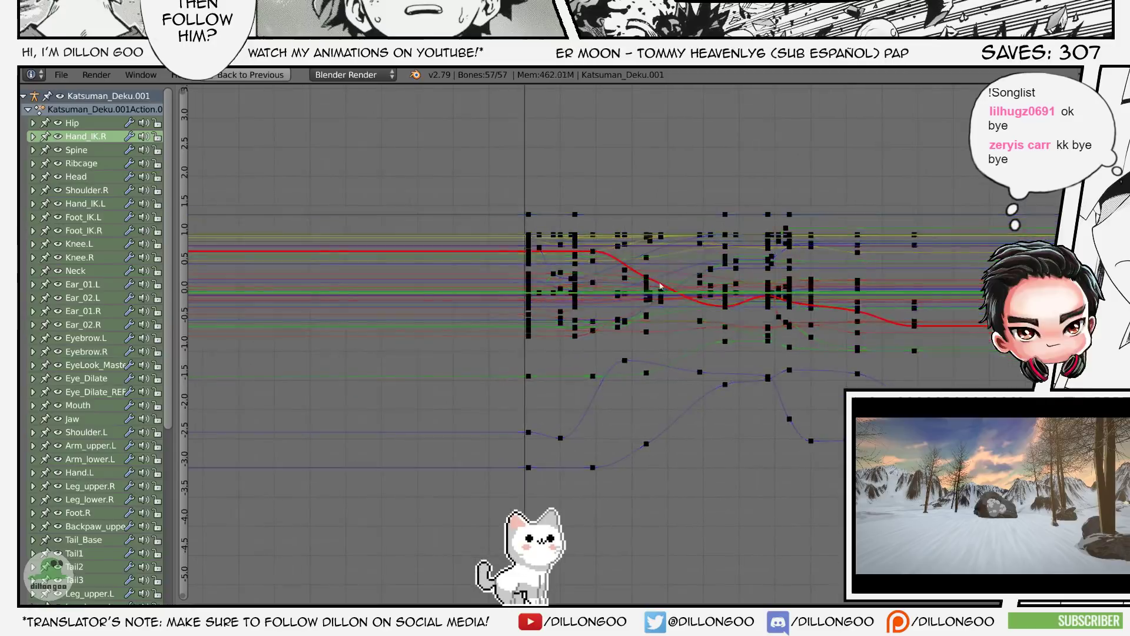
key(a)
scroll(724, 295, up, 4)
middle_drag(723, 294, 749, 270)
key(a)
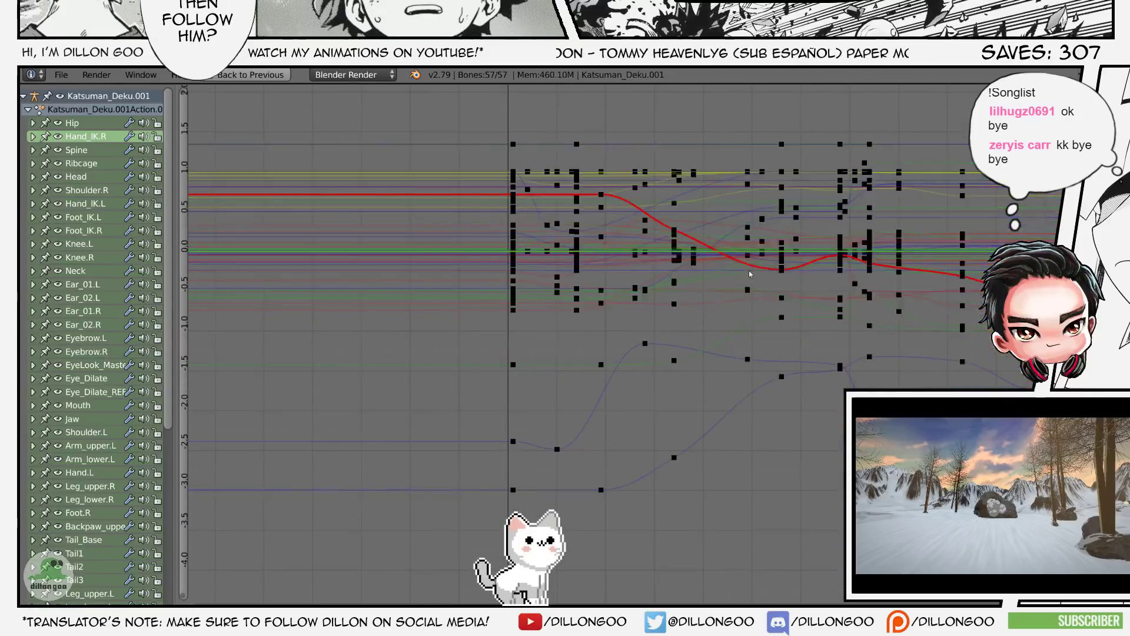
key(a)
key(a)
- Try Vector handles on the peak keyframe of the upper blue curve, and undo the change
click(492, 367)
key(v)
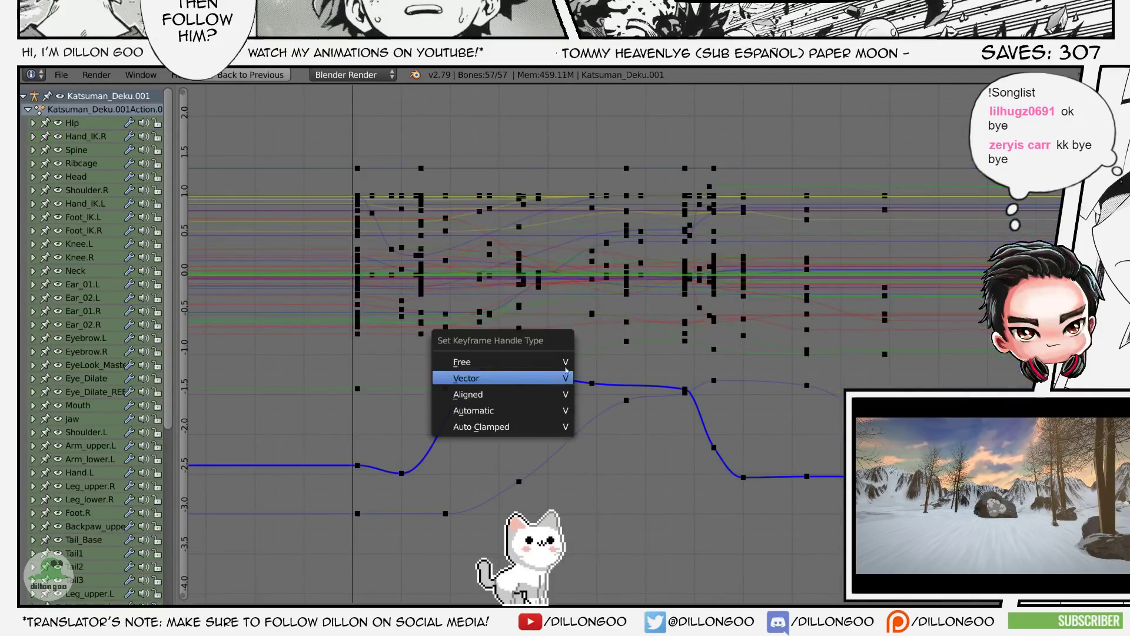
click(497, 375)
scroll(564, 411, up, 2)
key(ctrl+z)
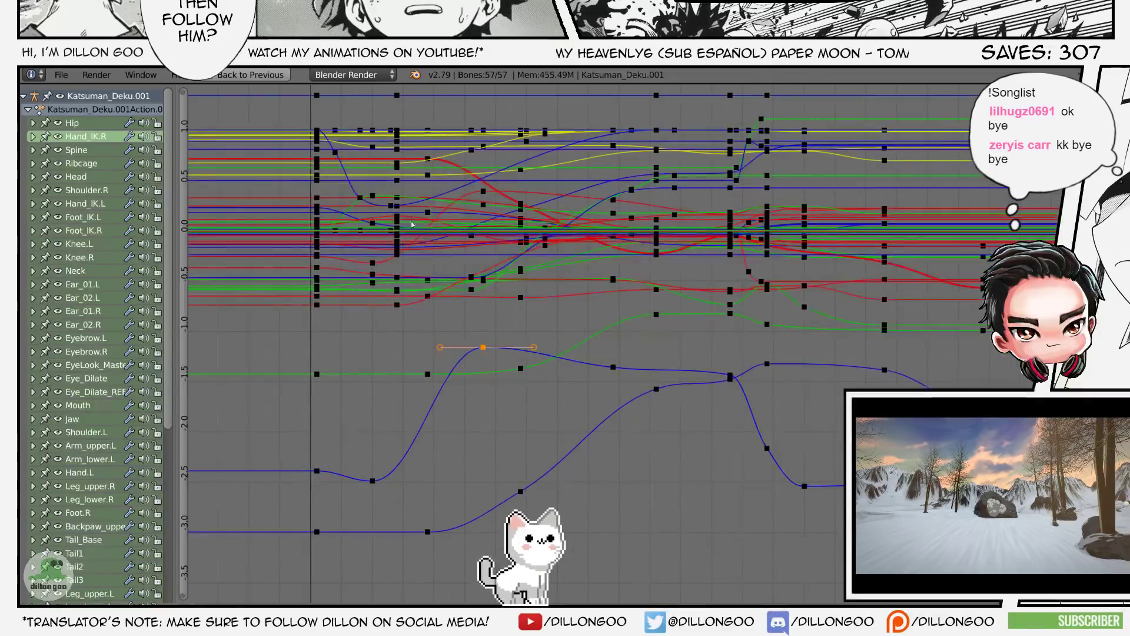
- Try another handle type on the upper blue curve's peak keyframe, undo it, and check the curves at full size
key(shift+space)
key(v)
click(289, 225)
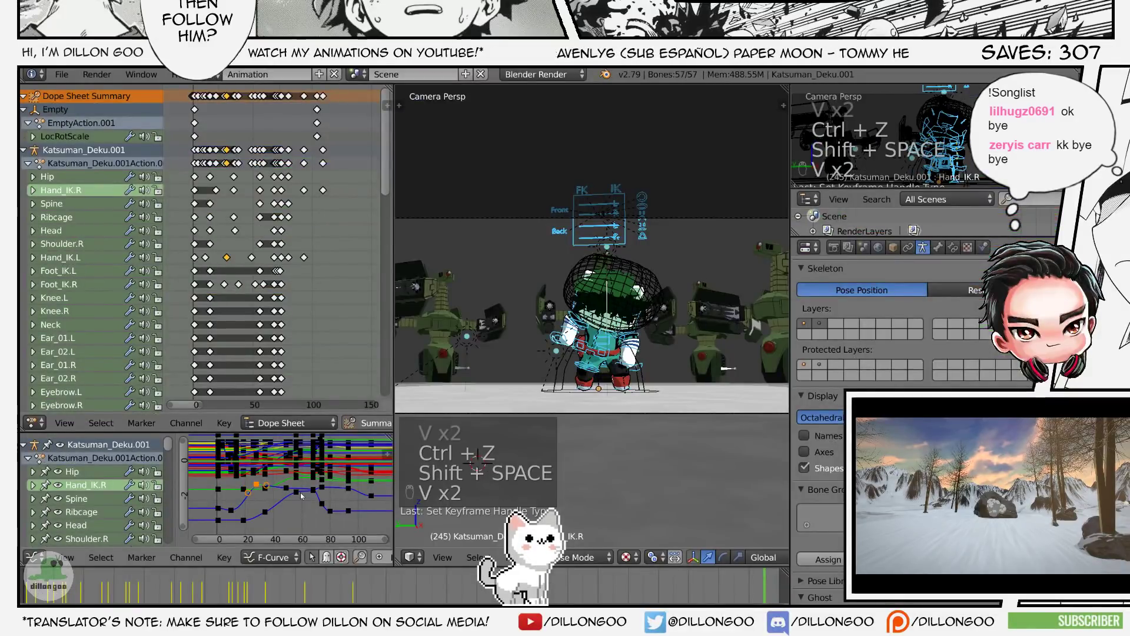
key(ctrl+z)
key(shift+space)
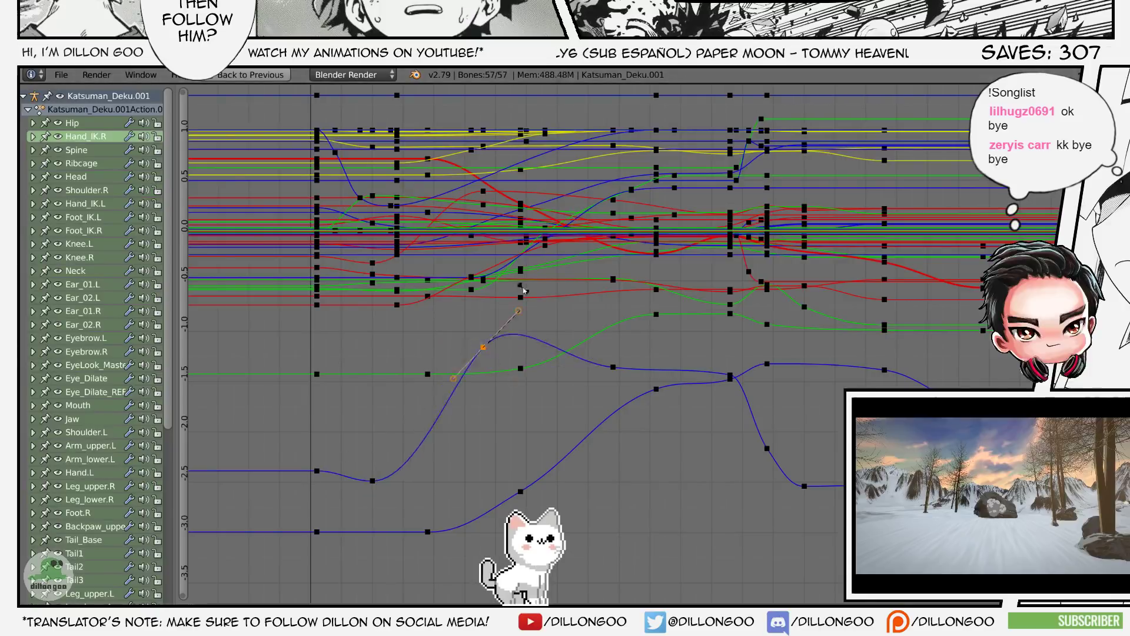
middle_drag(518, 397, 590, 361)
scroll(590, 361, down, 1)
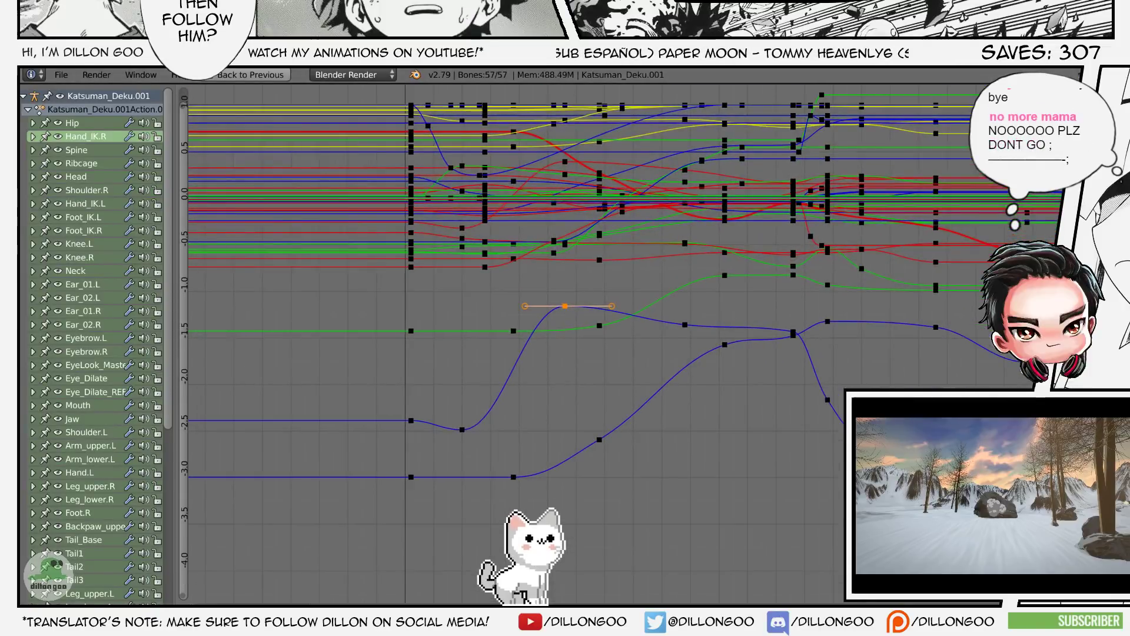
middle_drag(788, 344, 772, 360)
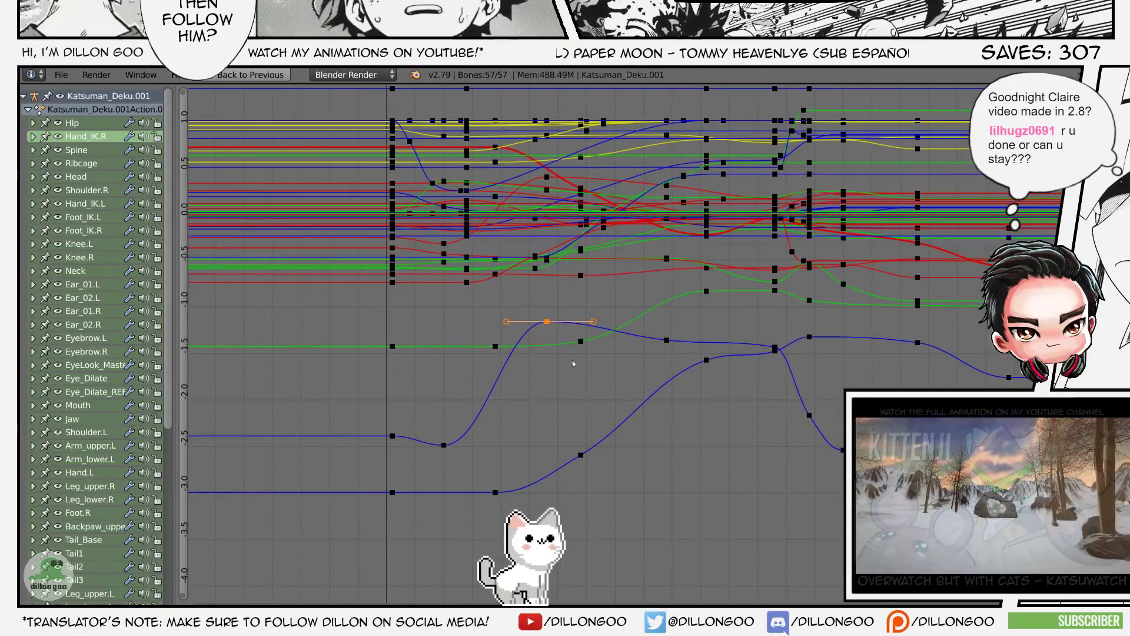
- Play the stand-up animation from the first frame in a full-size camera view
key(shift+space)
key(shift+space)
key(Home)
key(shift+Left)
key(alt+a)
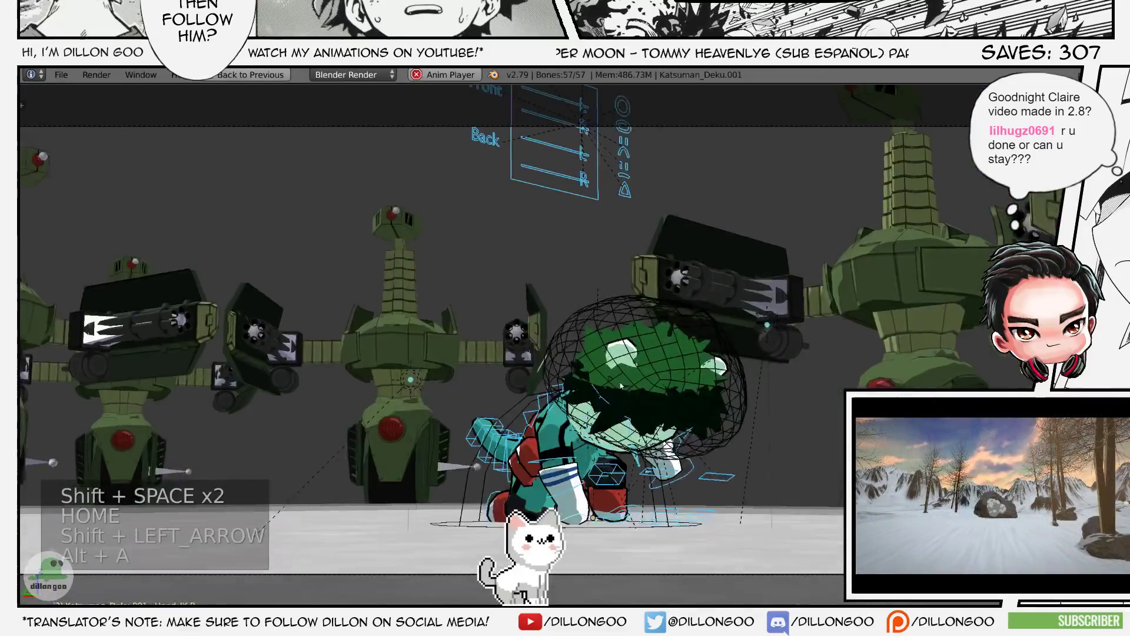
- Return the armature to Object Mode, deselect everything, save the file, and cycle the viewport shading during playback
key(a)
key(ctrl+Tab)
key(a)
key(ctrl+s)
key(z)
key(z)
key(z)
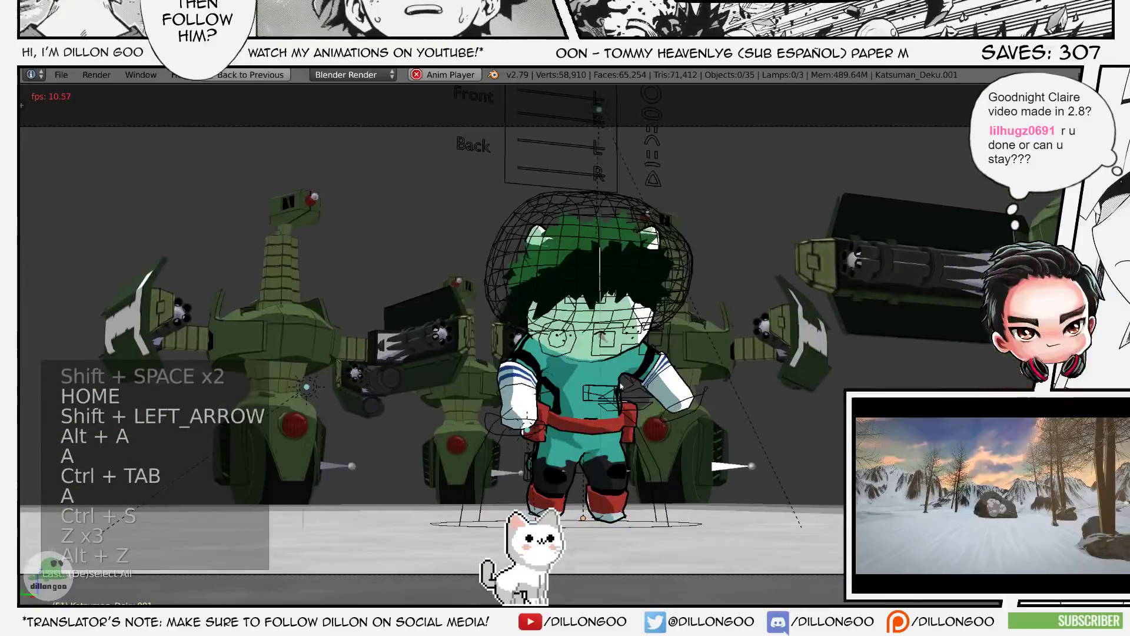
key(alt+z)
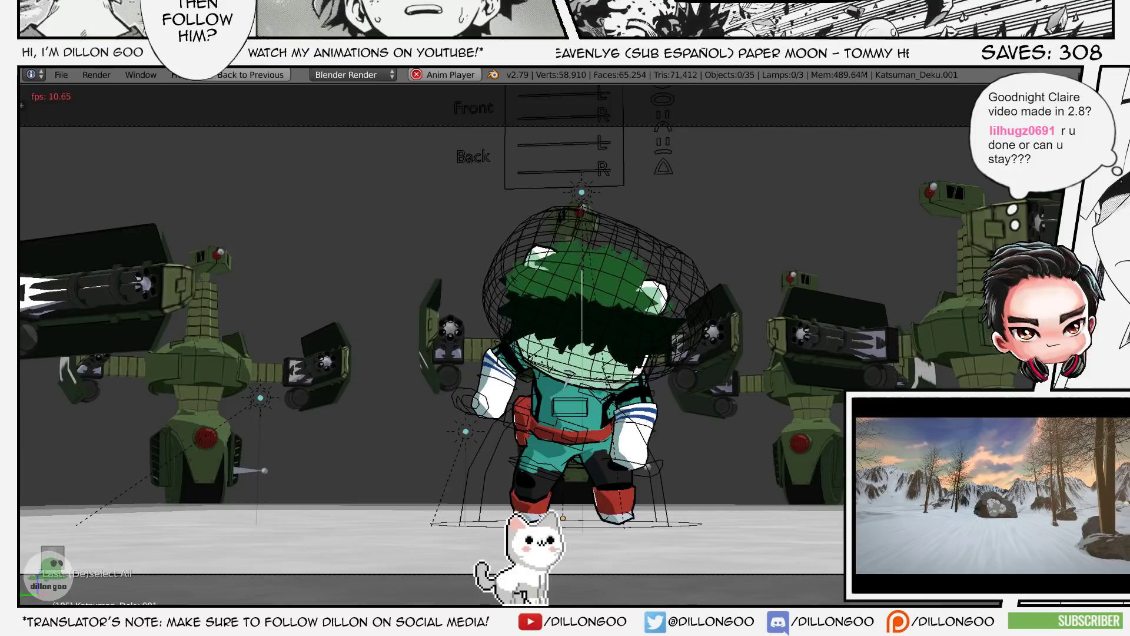
- Stop playback, select the Katsuman_Deku armature, and restore the multi-editor layout
click(301, 256)
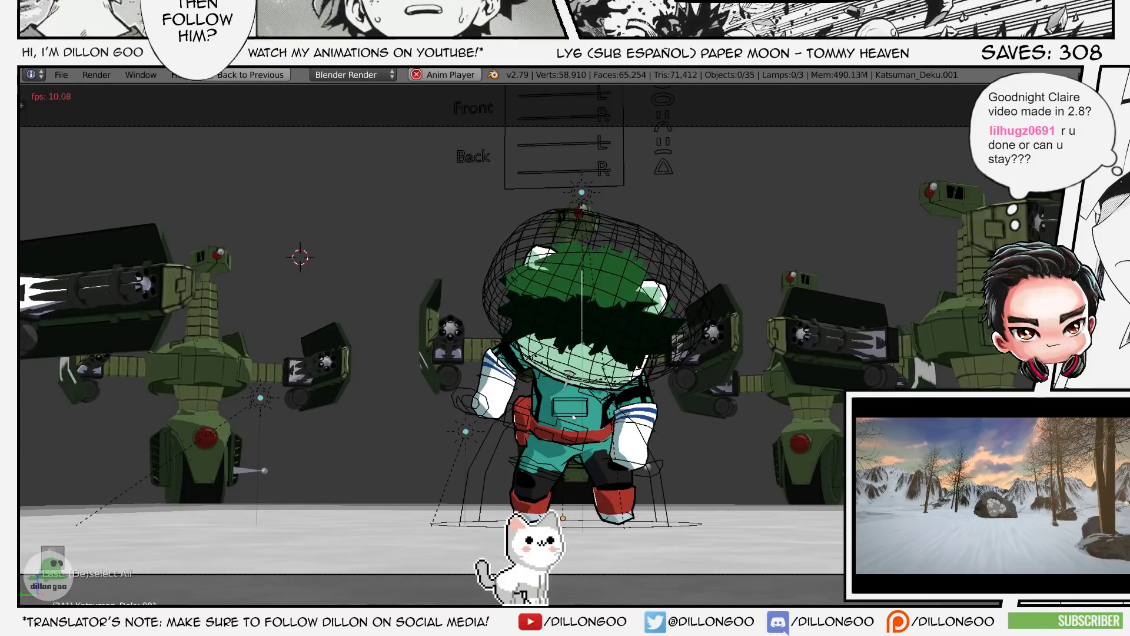
key(alt+a)
right_click(651, 465)
key(shift+space)
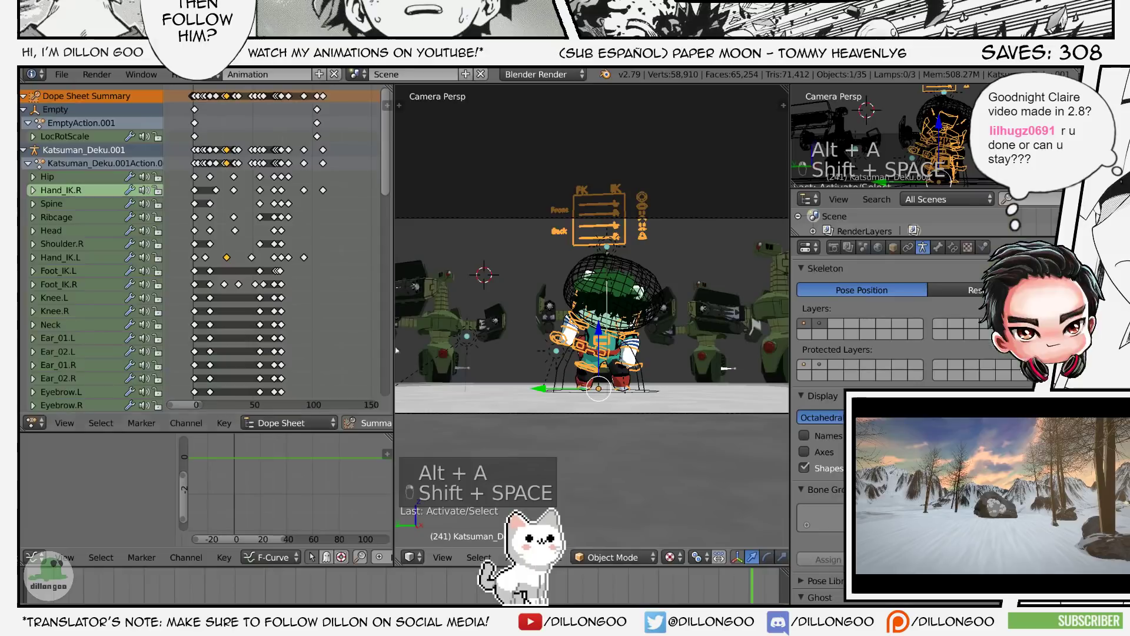
- Switch the Dope Sheet to the Action Editor and review the armature's bone keyframes at full size
click(288, 423)
click(301, 429)
key(shift+space)
ctrl+middle_drag(293, 311, 610, 282)
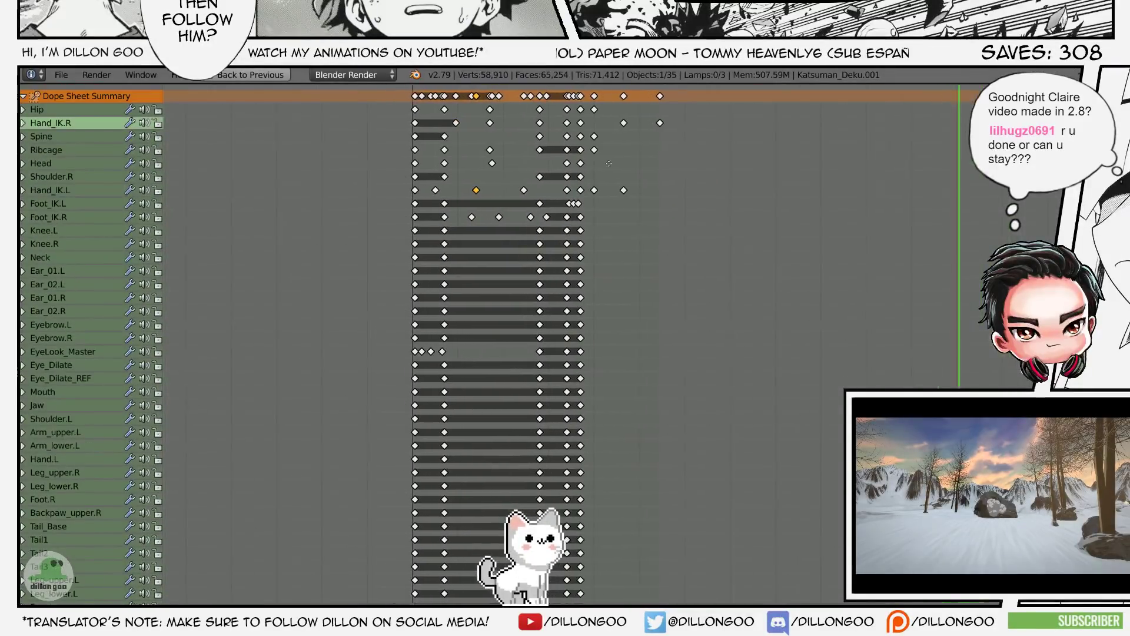
key(shift+space)
- Check the robot and WigWave objects for keyframes in the Action Editor, and reselect the Katsuman_Deku armature
right_click(483, 323)
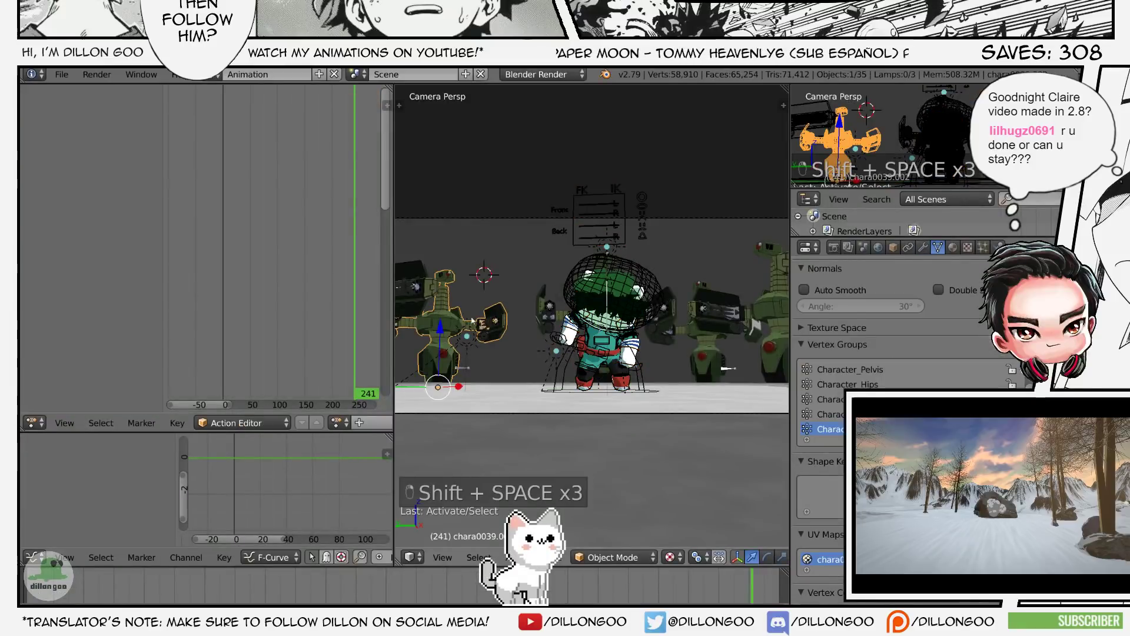
right_click(564, 294)
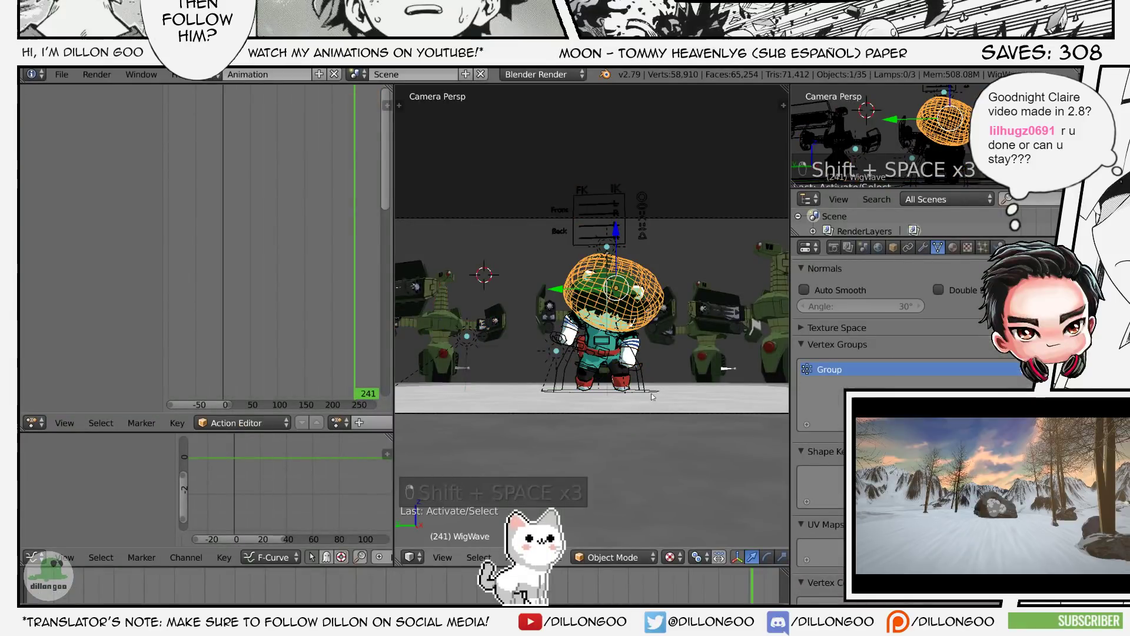
right_click(640, 368)
- Cycle the viewport shading, check the full-size view, and save the file
key(z)
key(z)
key(z)
key(alt+z)
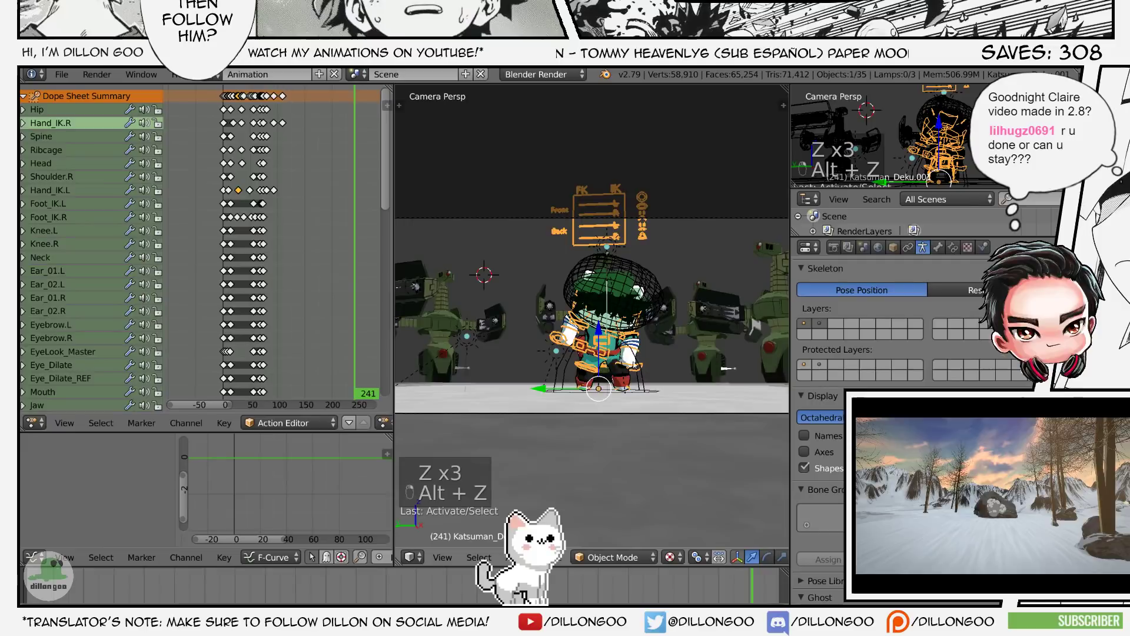
key(shift+space)
key(shift+space)
key(ctrl+s)
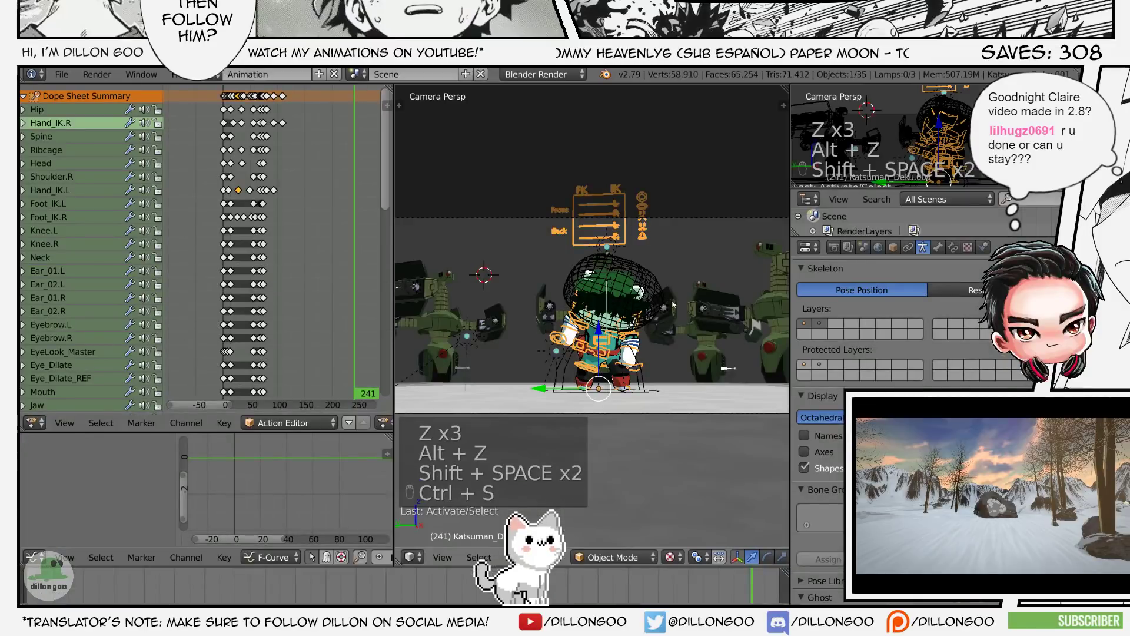
- Open the add-ons list in User Preferences and check the details of Add Curve: Extra Objects
key(ctrl+alt+u)
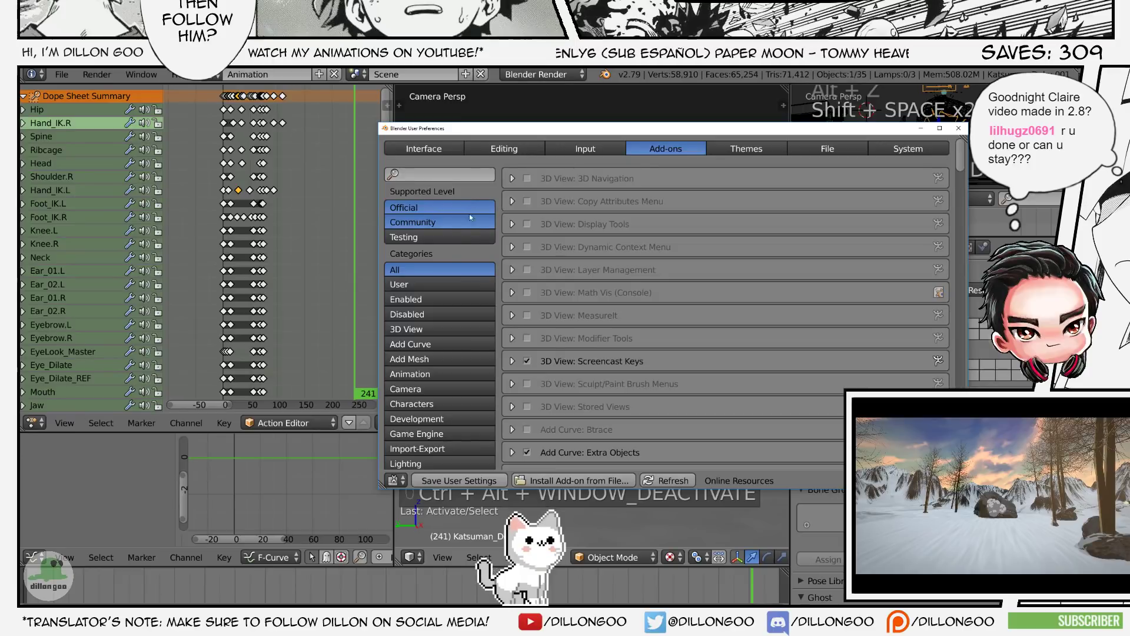
scroll(456, 266, down, 8)
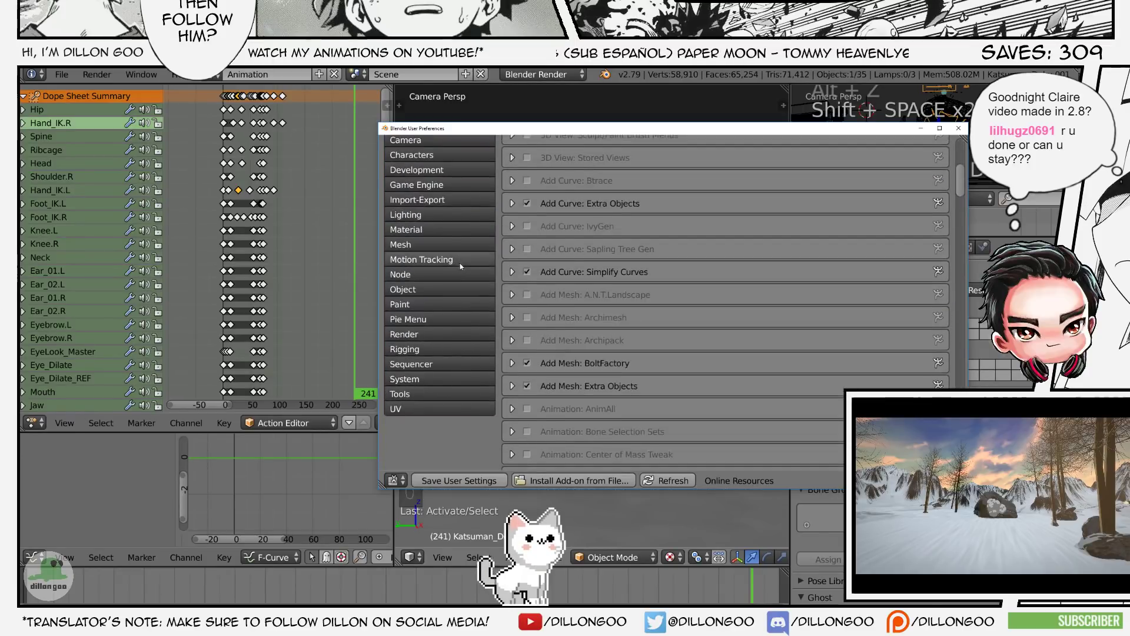
scroll(617, 260, up, 8)
scroll(617, 260, down, 6)
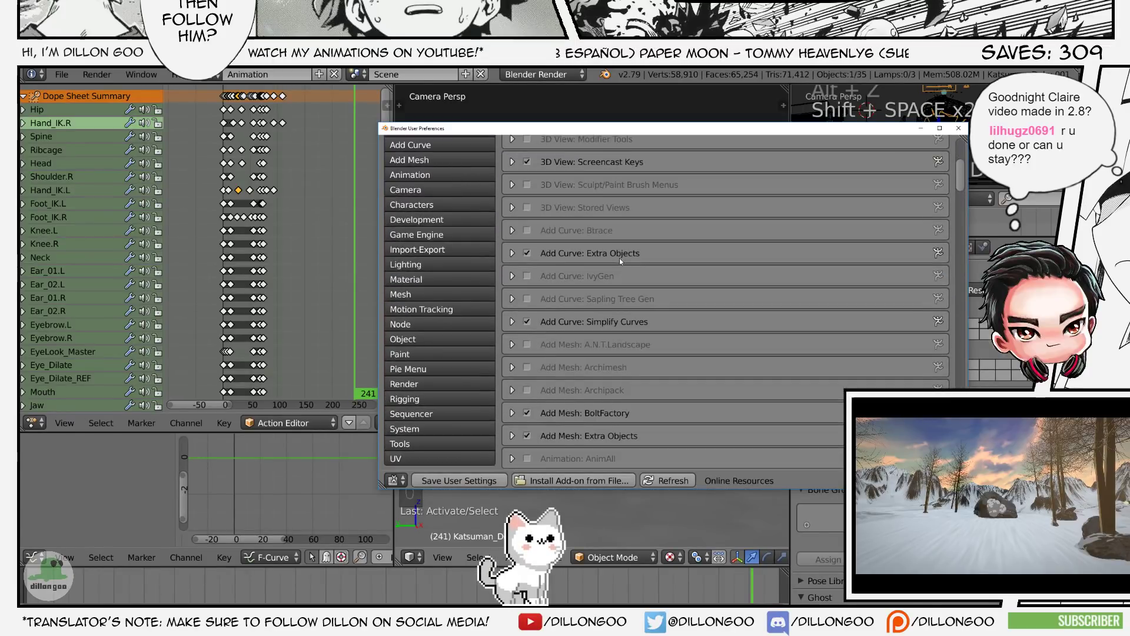
click(511, 254)
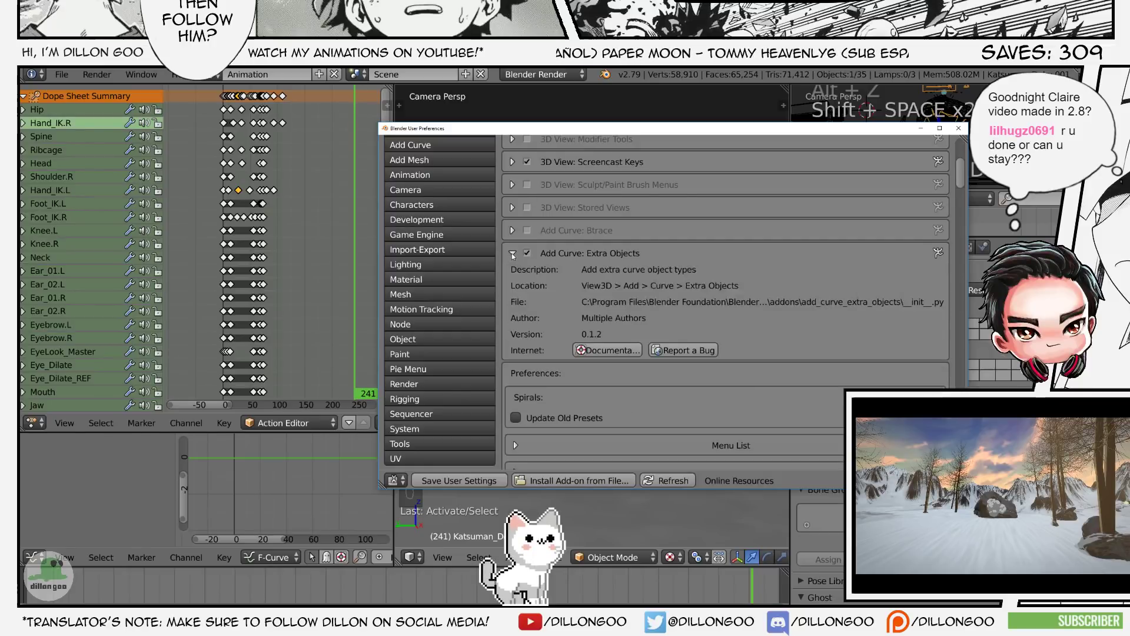
click(512, 253)
scroll(530, 290, down, 2)
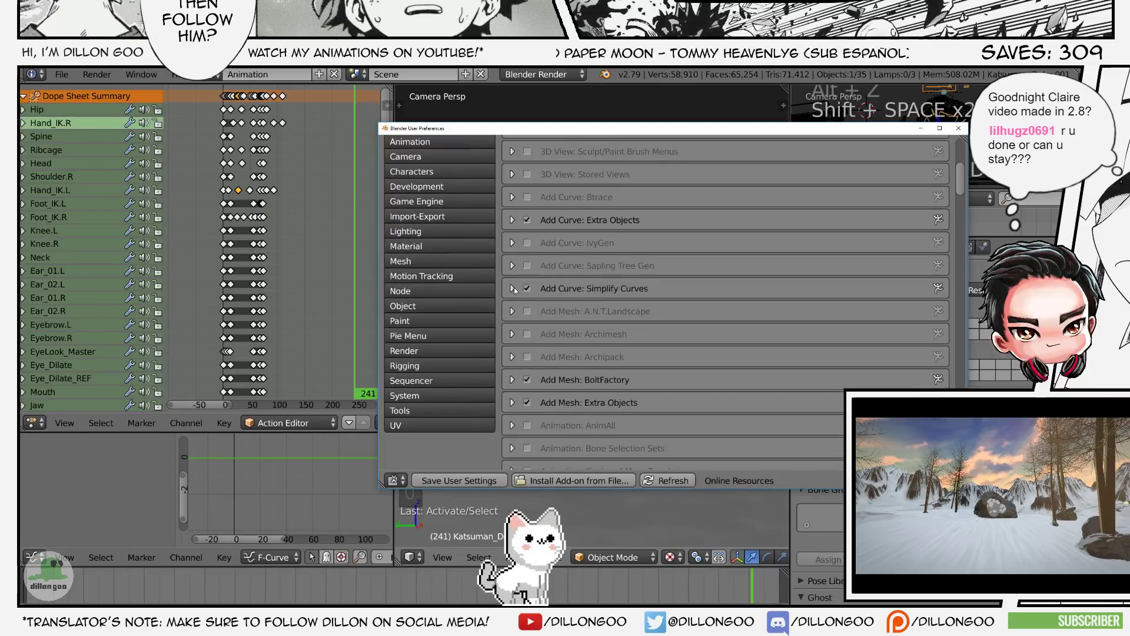
- Look through the rest of the add-ons list for enabled add-ons, down to the missing script files, and close User Preferences
scroll(512, 288, down, 5)
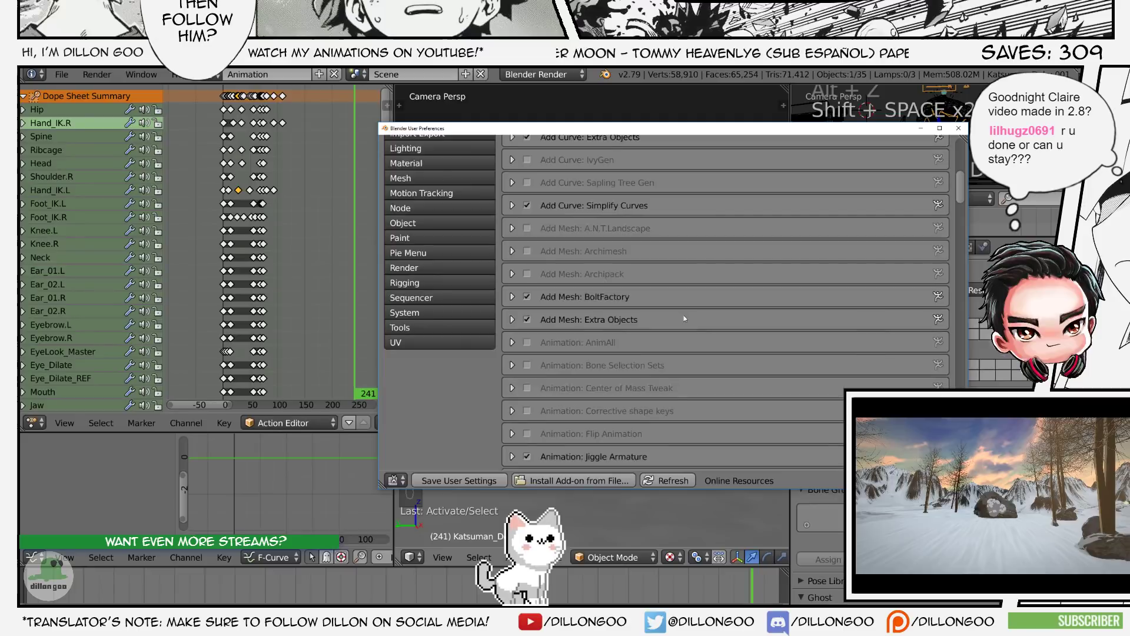
scroll(671, 300, up, 1)
scroll(642, 334, down, 3)
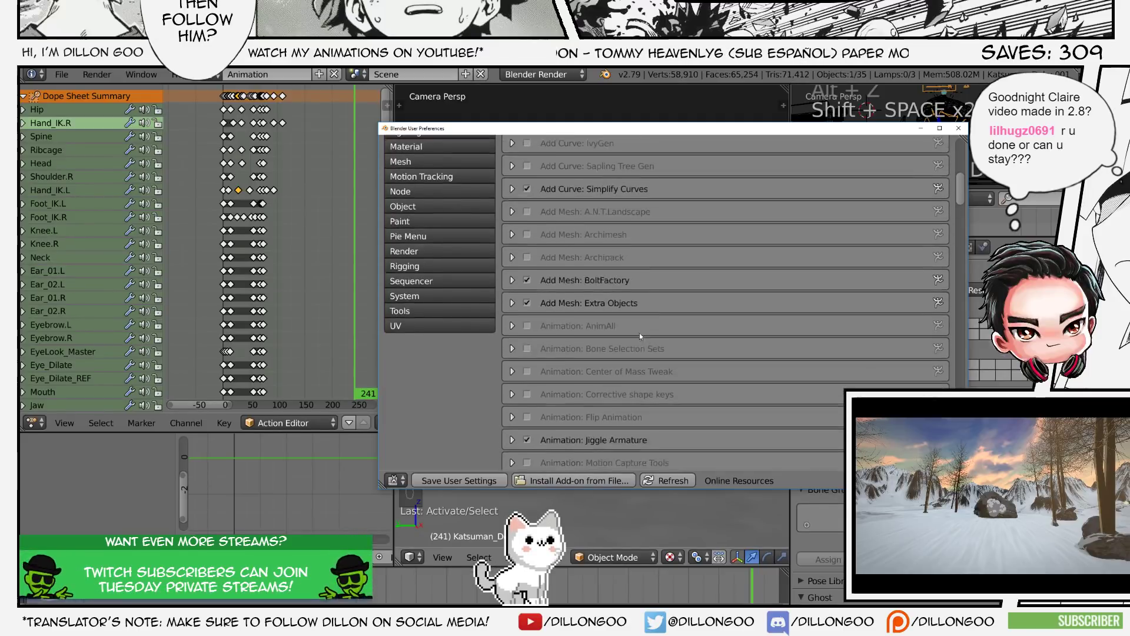
scroll(631, 282, down, 9)
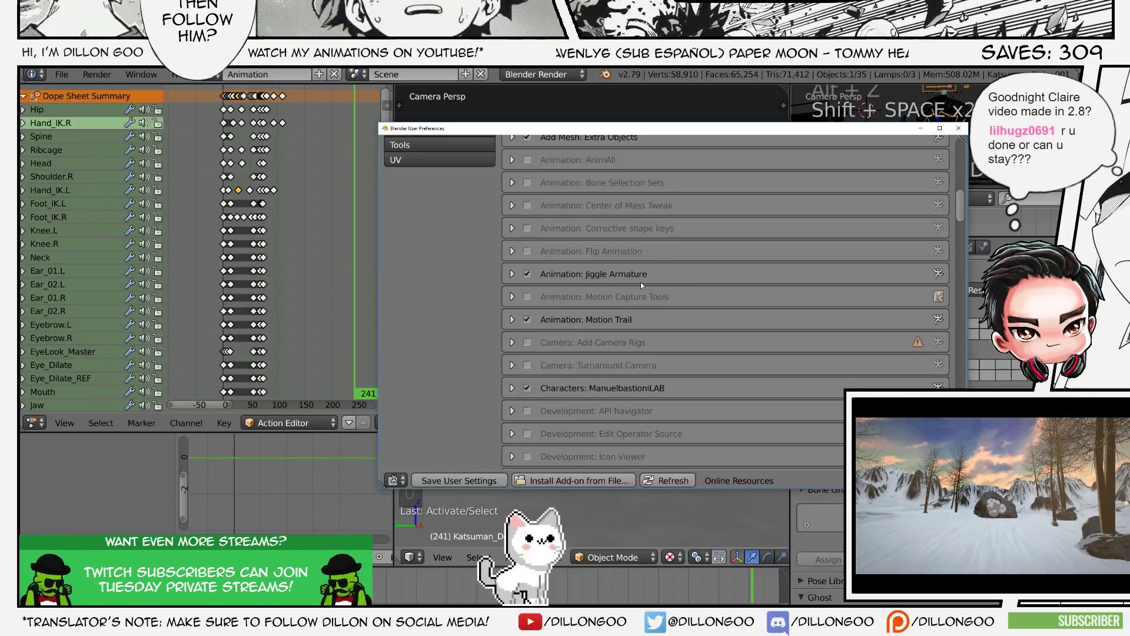
scroll(640, 291, down, 1)
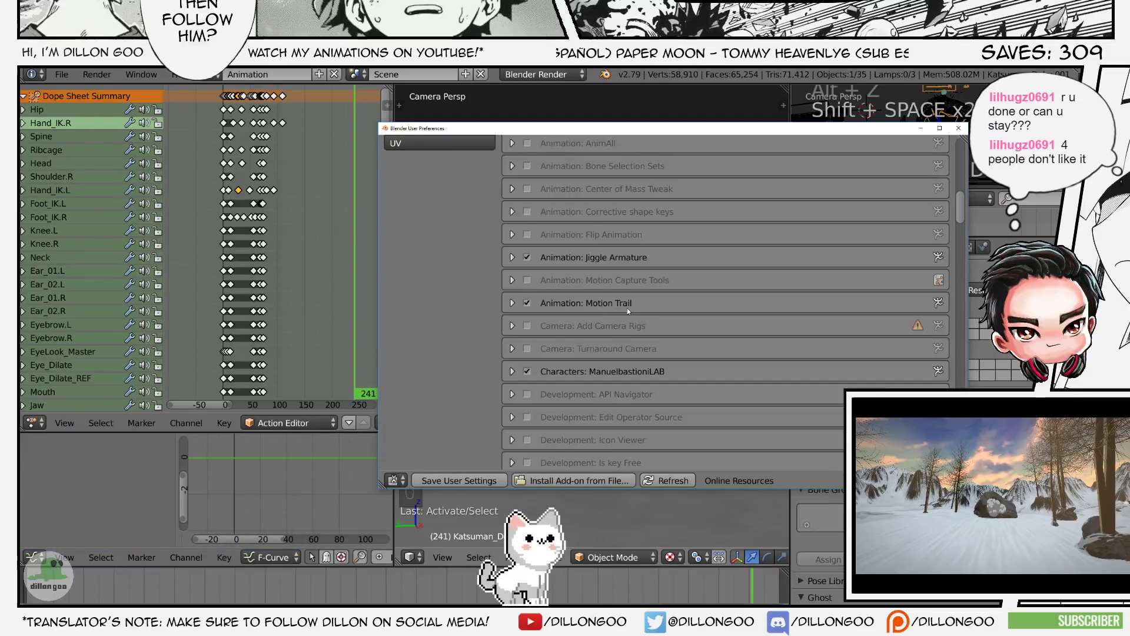
scroll(627, 308, down, 5)
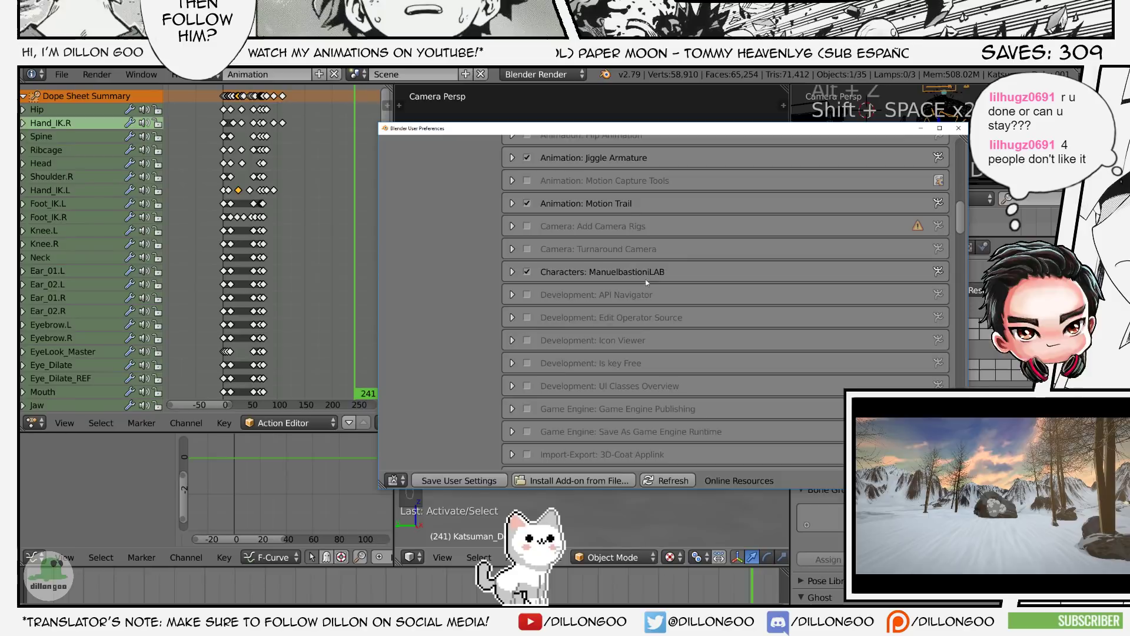
scroll(662, 280, down, 9)
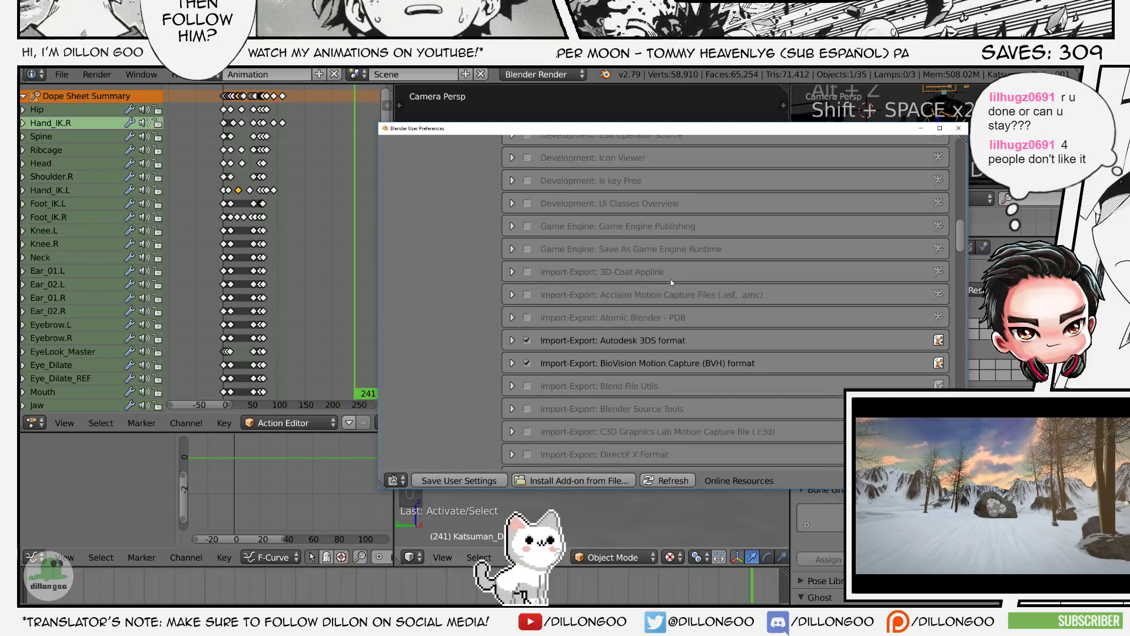
scroll(670, 279, down, 3)
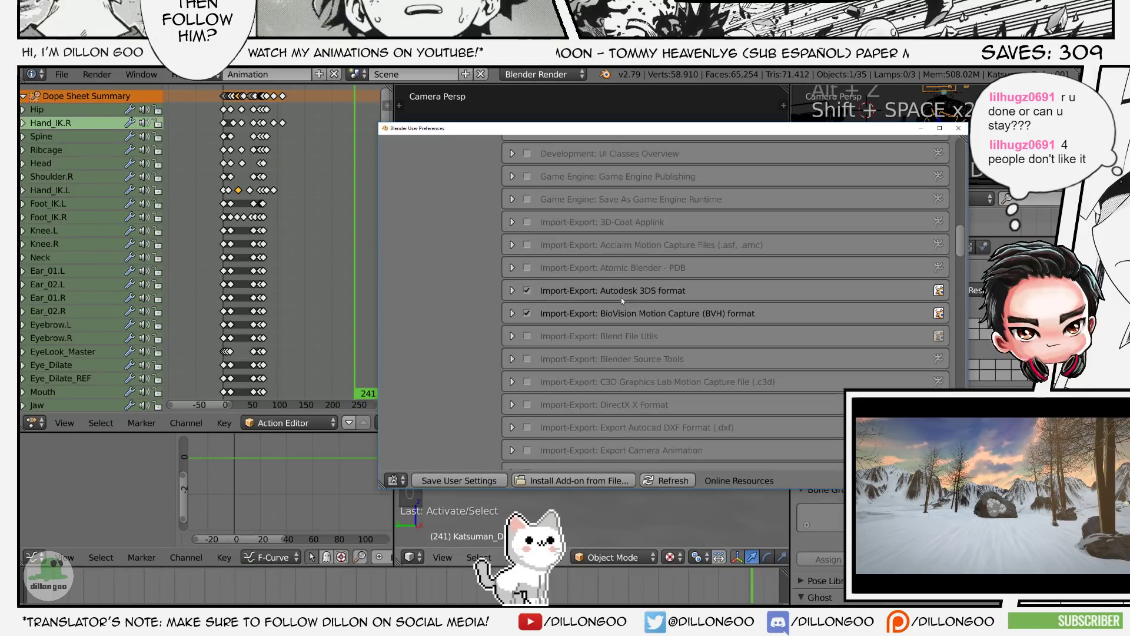
scroll(677, 297, down, 18)
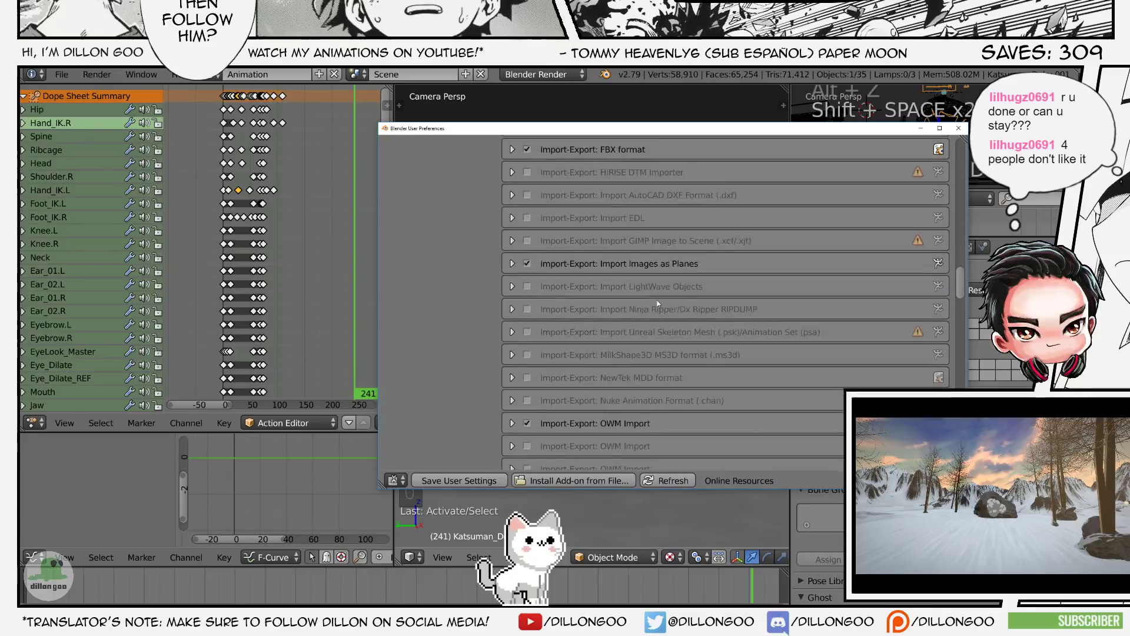
scroll(658, 304, down, 15)
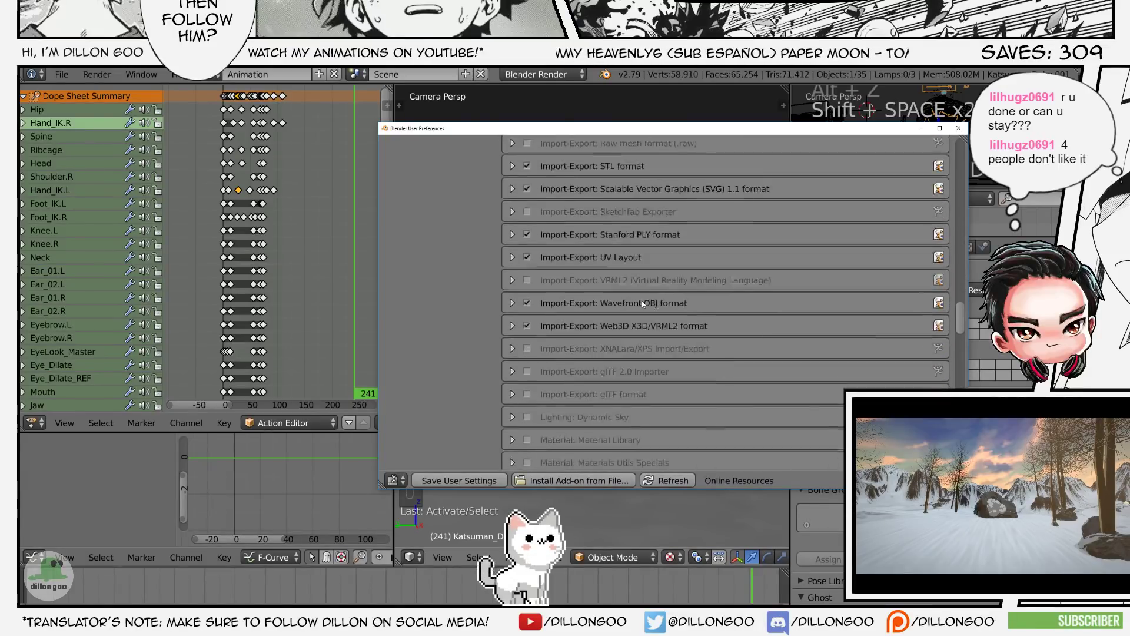
scroll(644, 301, down, 15)
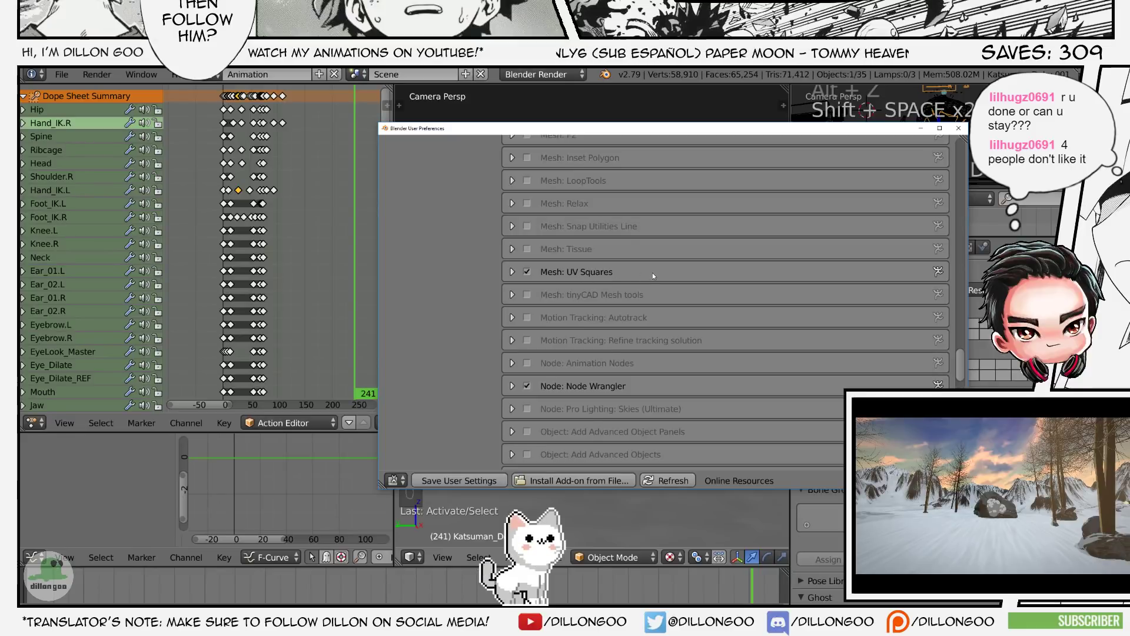
scroll(590, 280, down, 3)
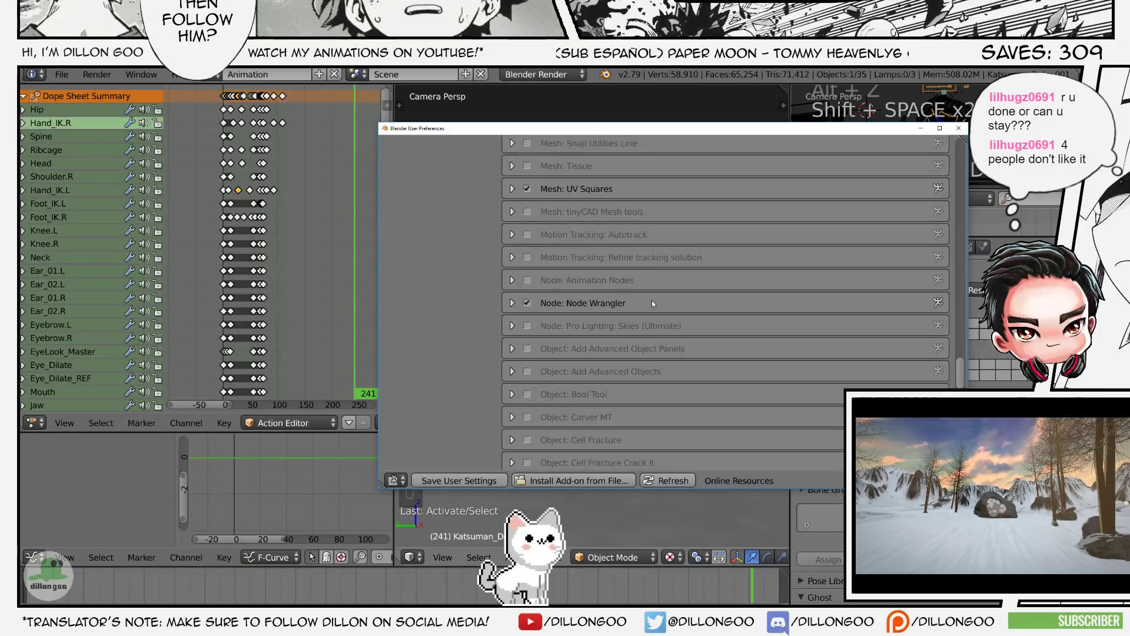
scroll(651, 300, down, 7)
scroll(653, 302, down, 8)
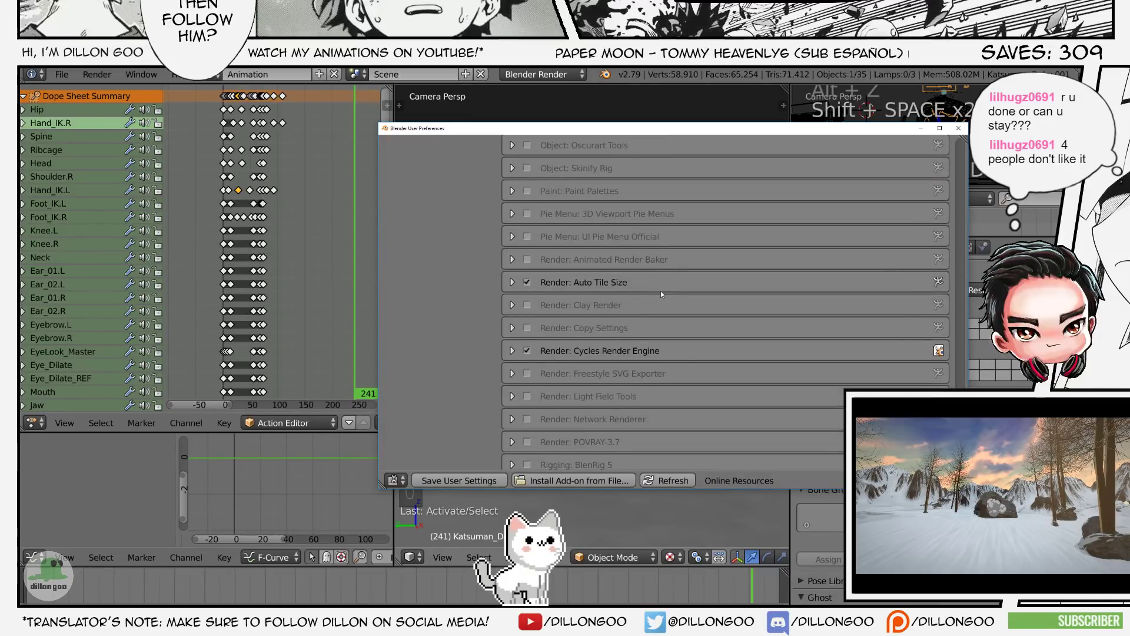
scroll(658, 293, down, 5)
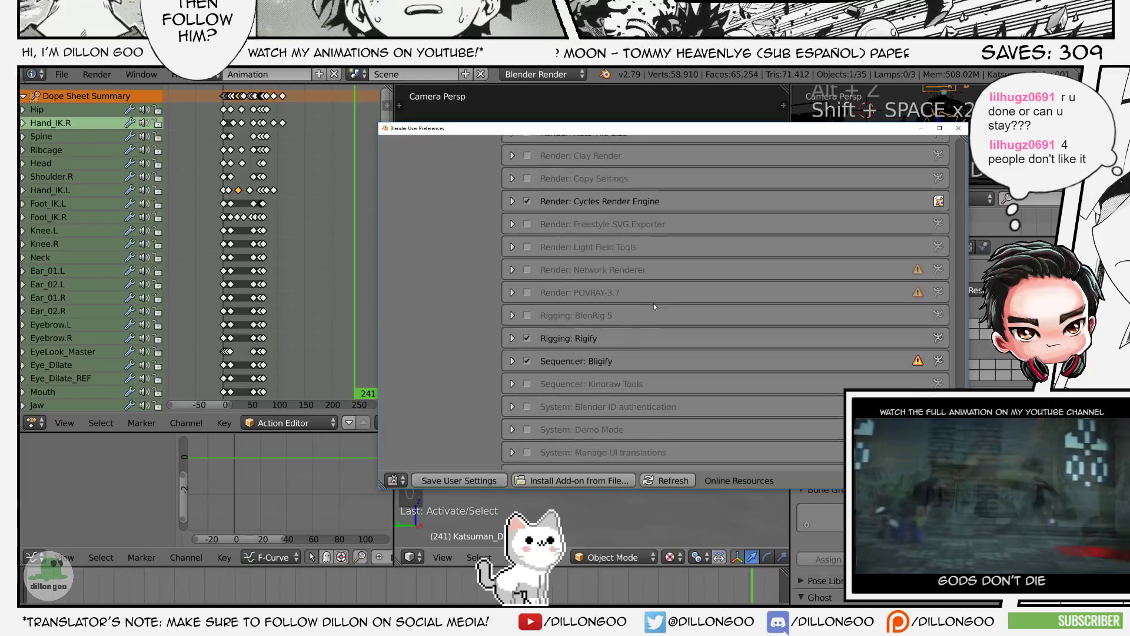
scroll(612, 339, down, 1)
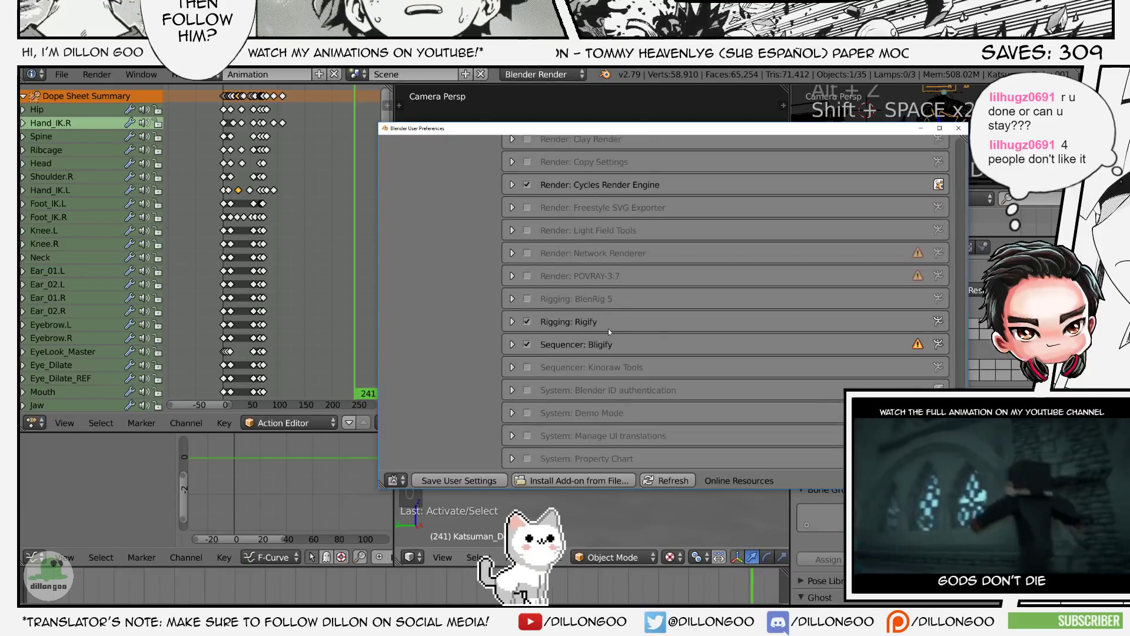
scroll(609, 329, down, 2)
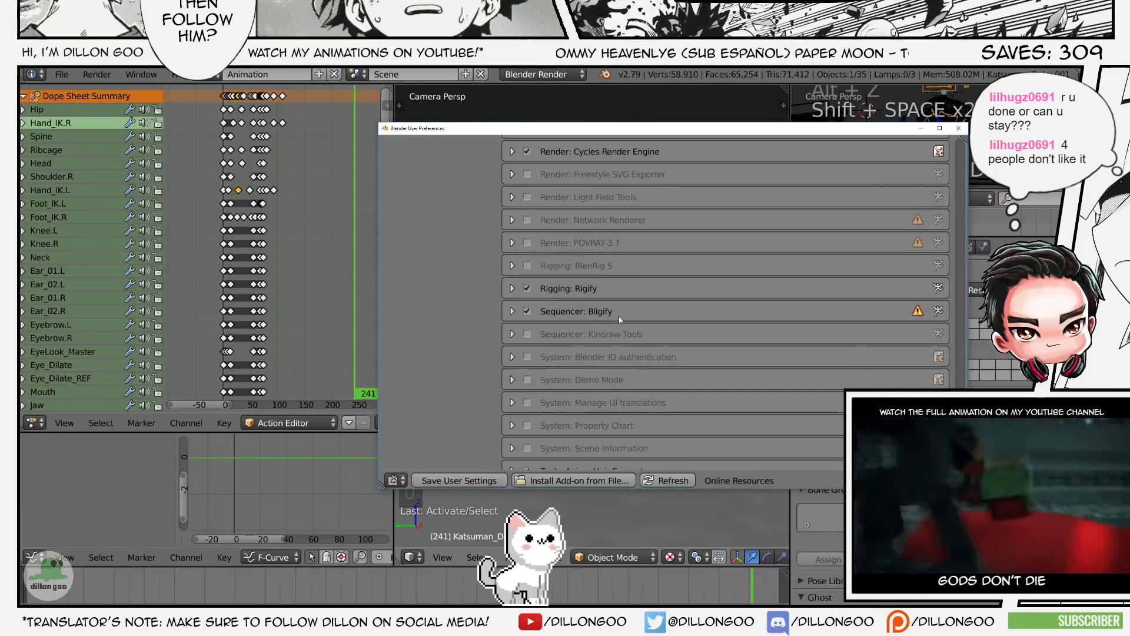
scroll(619, 316, down, 2)
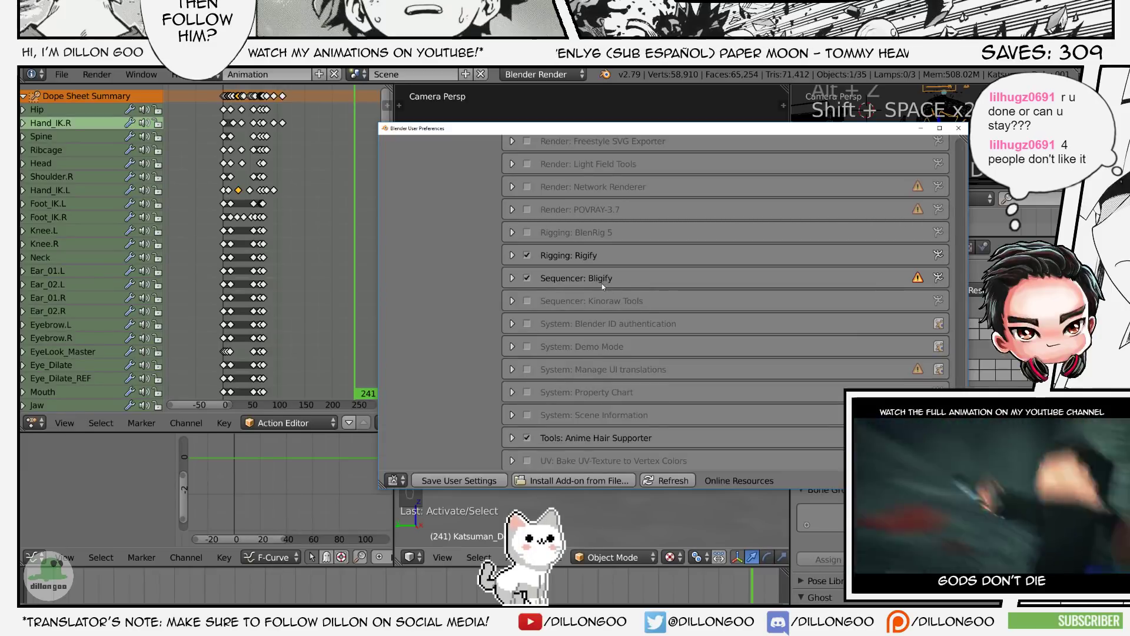
scroll(601, 284, down, 5)
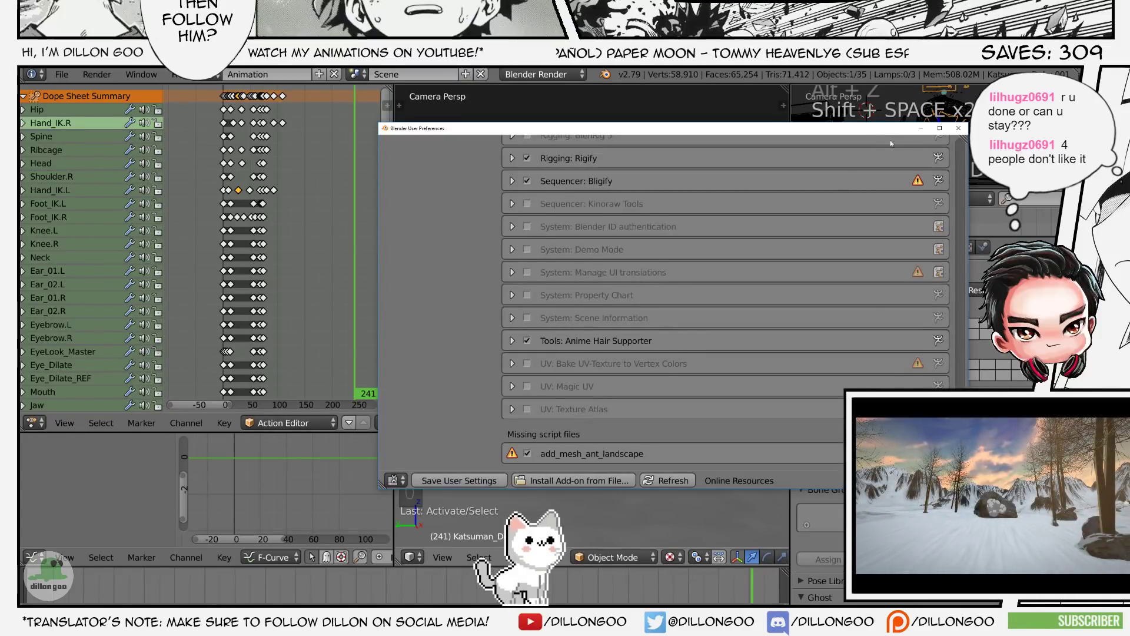
click(959, 128)
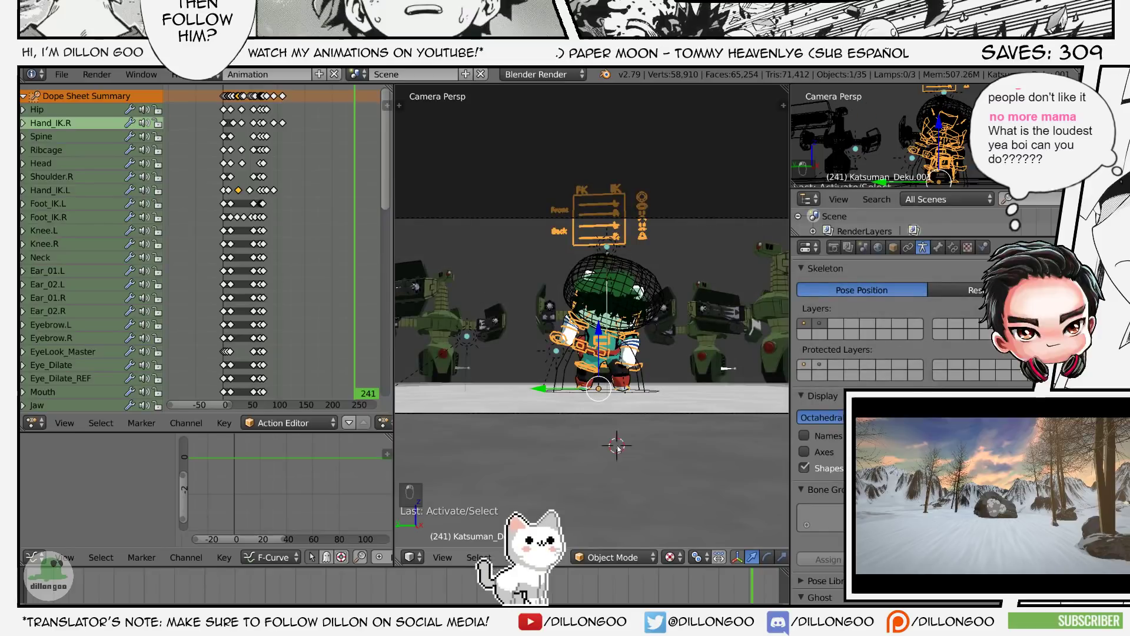
- Enlarge the camera view to full size, toggle its wireframe and textured shading, and save the file
key(shift+space)
key(ctrl+s)
key(z)
key(z)
key(z)
key(alt+z)
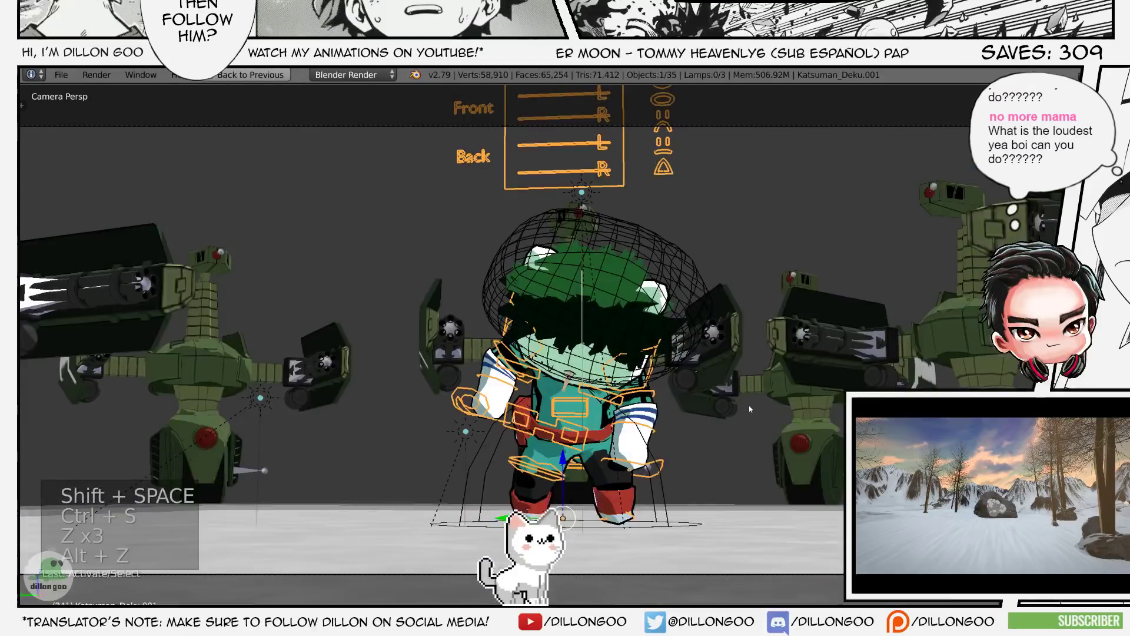
key(ctrl+s)
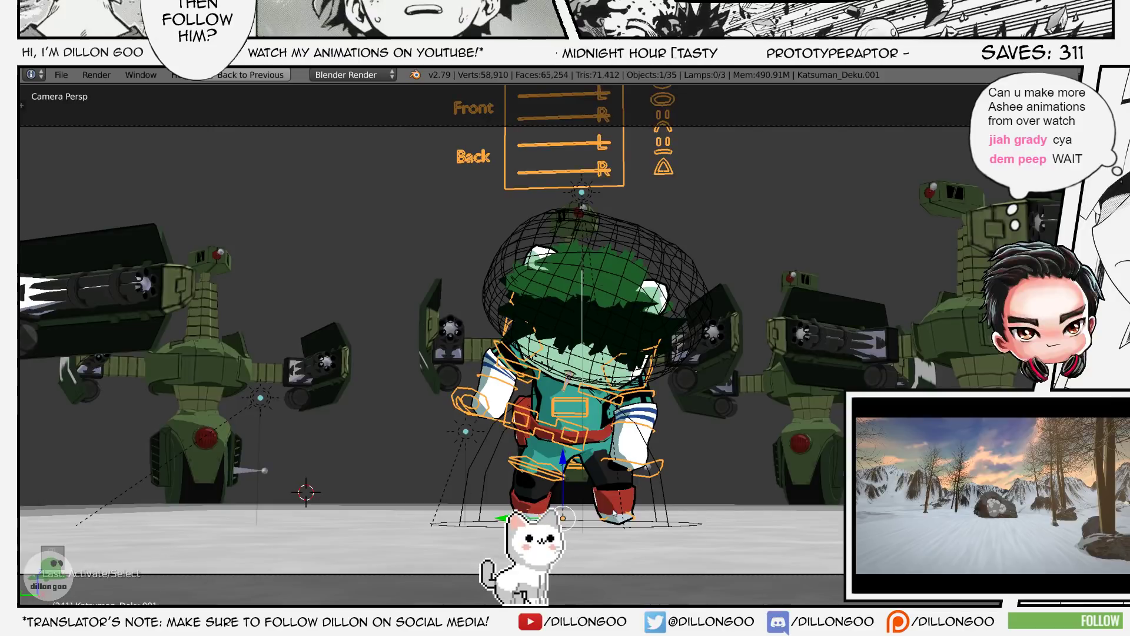
click(665, 562)
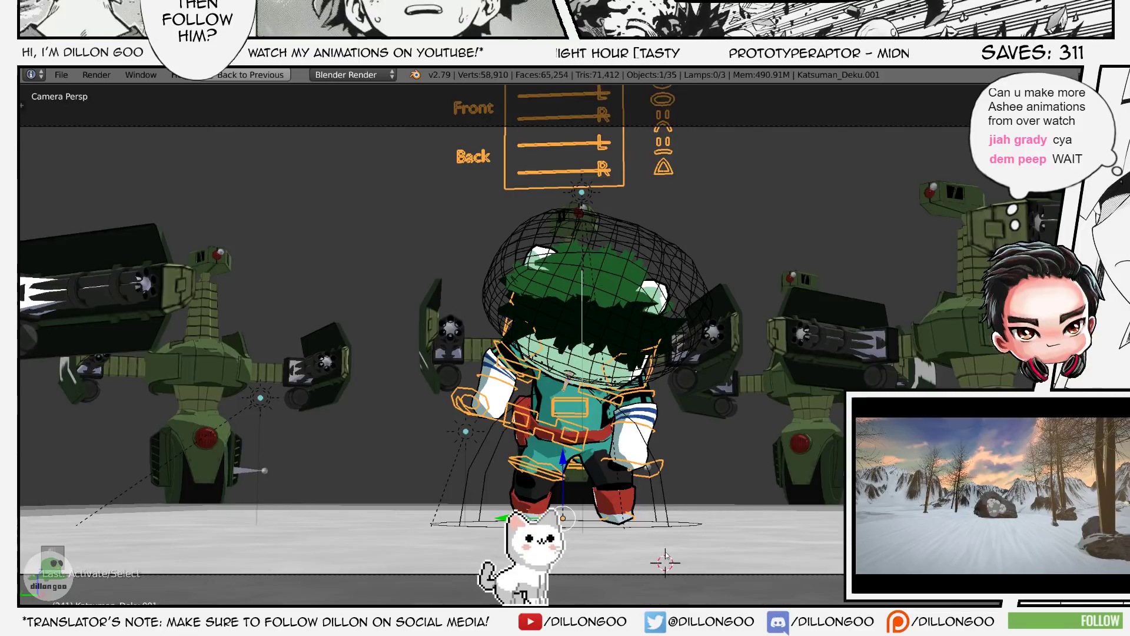